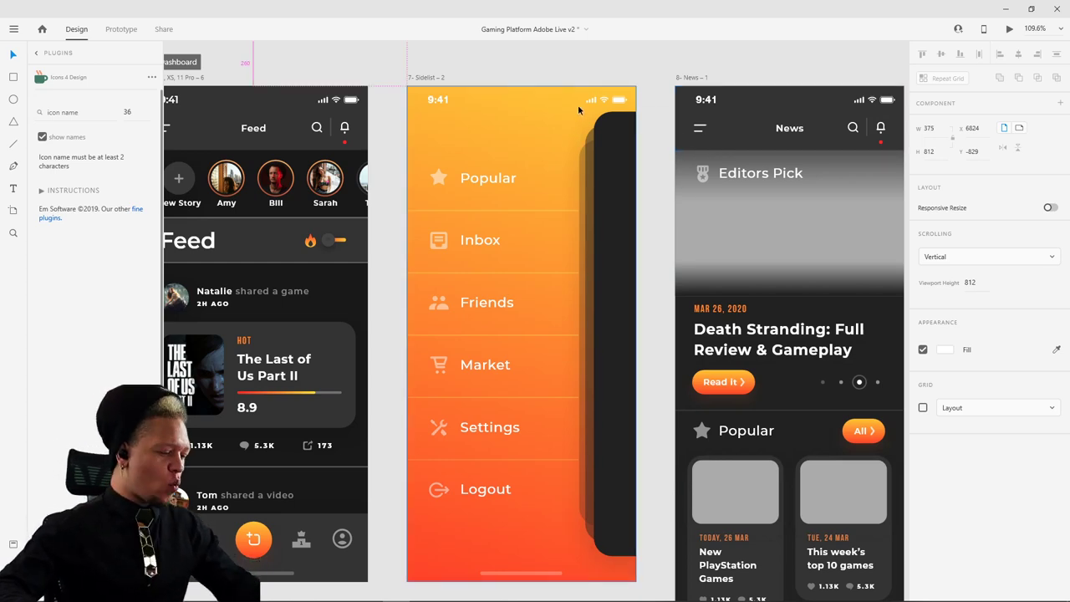
- Zoom out to 64.8% and pan up until the three Login/Signup Flow artboards sit above the dashboard
scroll(578, 105, down, 5)
scroll(564, 151, up, 5)
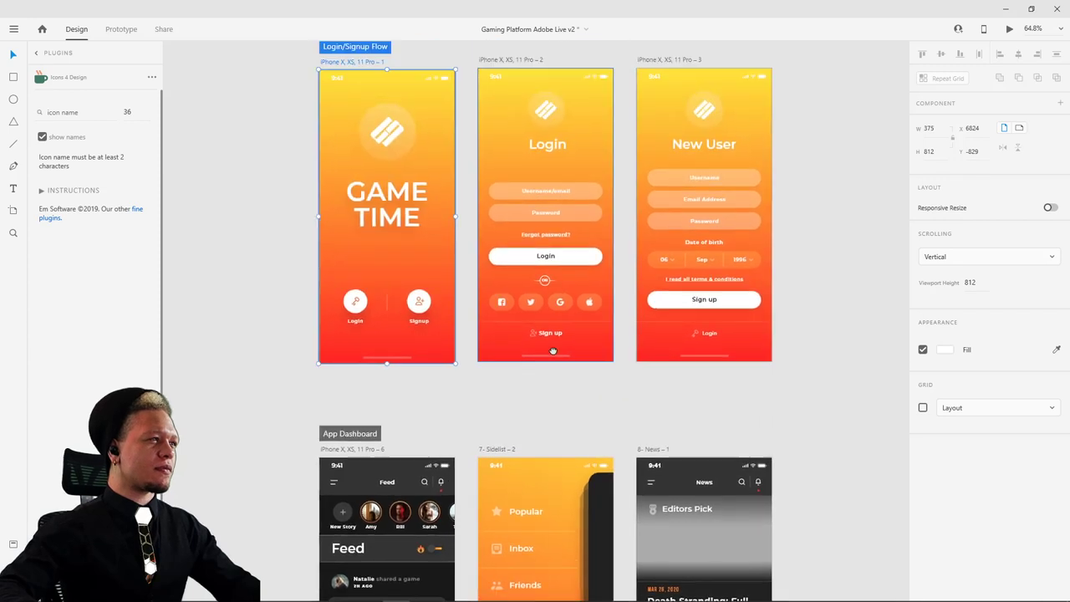
drag(848, 189, 773, 249)
scroll(774, 240, down, 1)
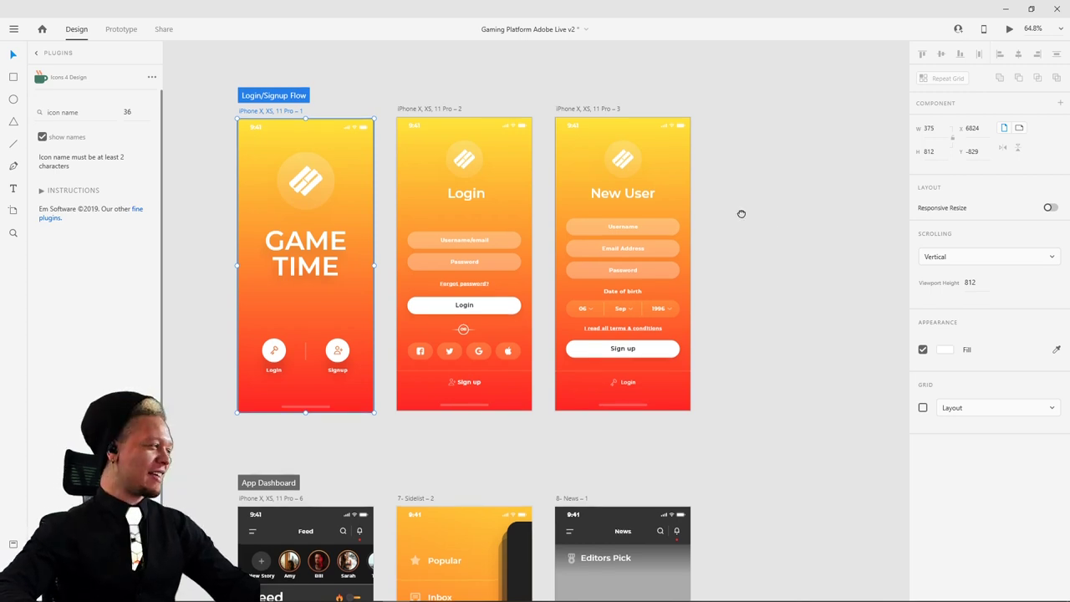
scroll(747, 216, up, 2)
drag(381, 126, 416, 90)
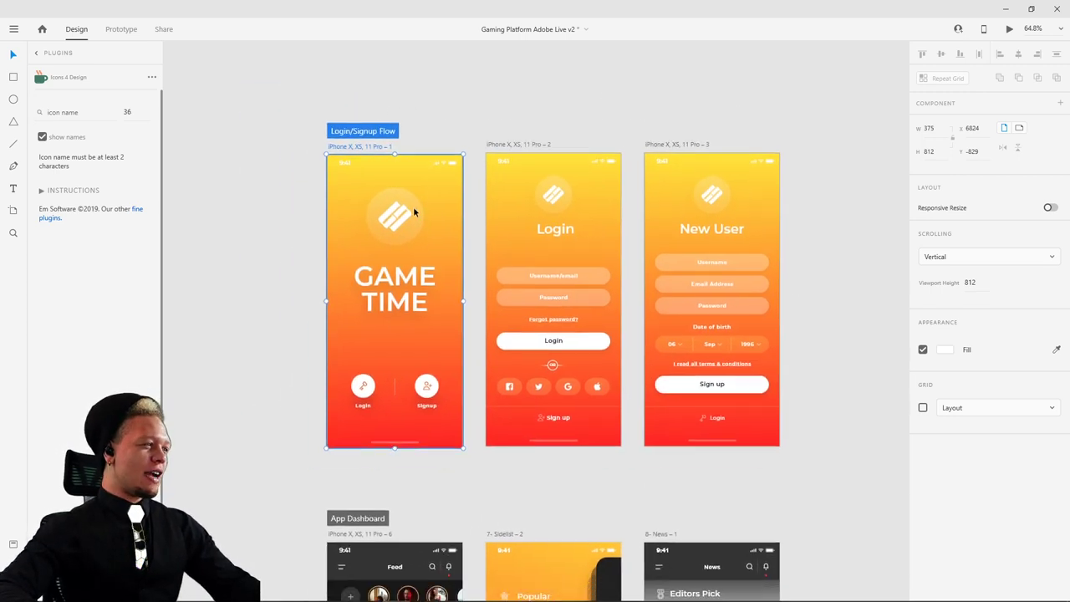
click(460, 126)
drag(468, 240, 425, 203)
click(333, 132)
click(422, 100)
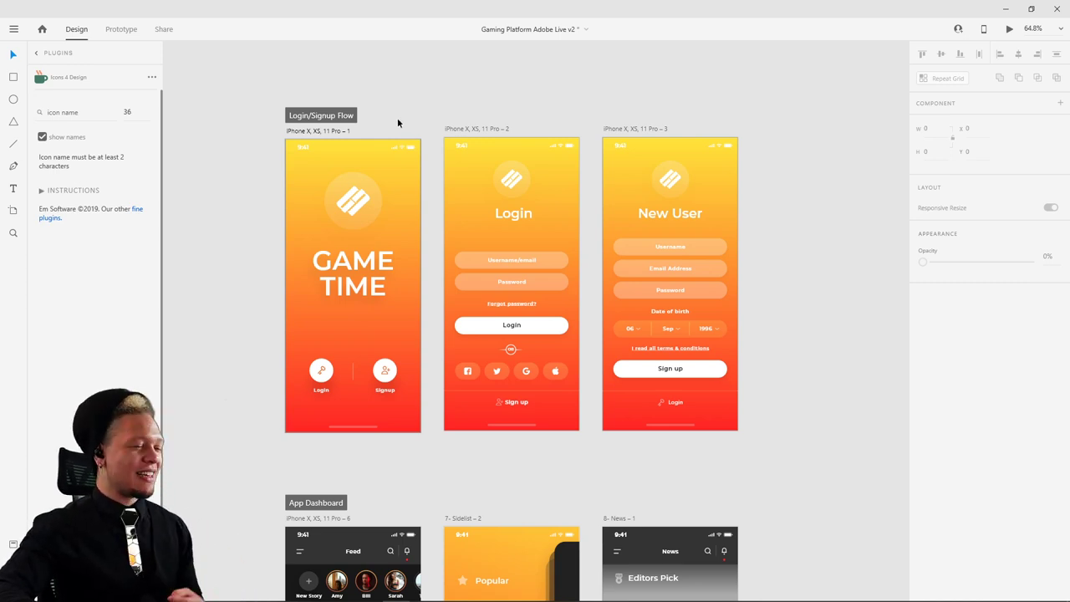
- Zoom in to 109.6%, pan across the splash and Login artboards, and select the splash logo to inspect it
scroll(387, 122, up, 5)
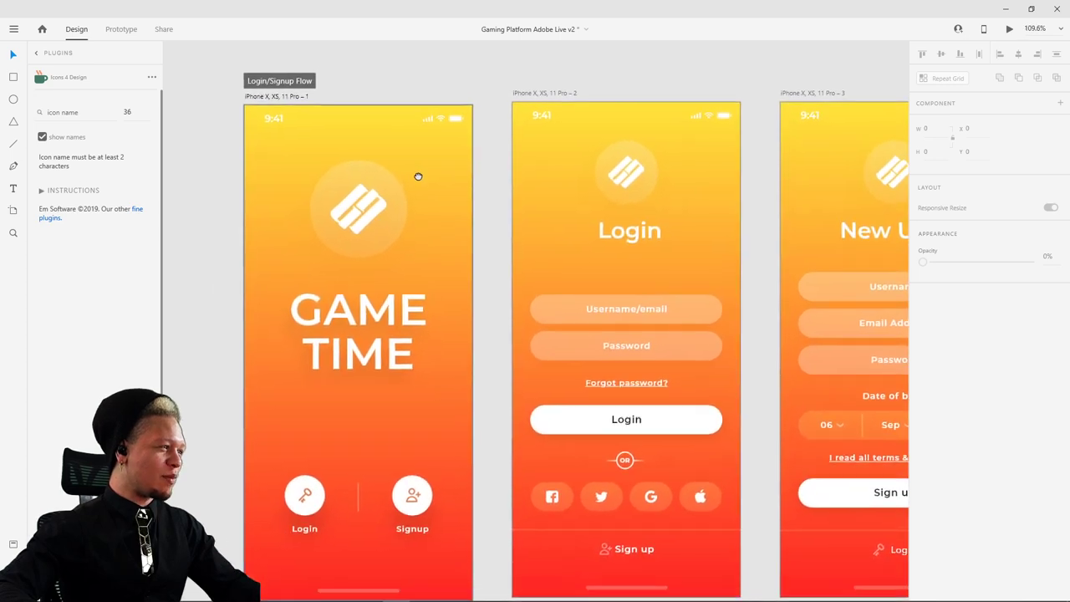
drag(418, 174, 445, 148)
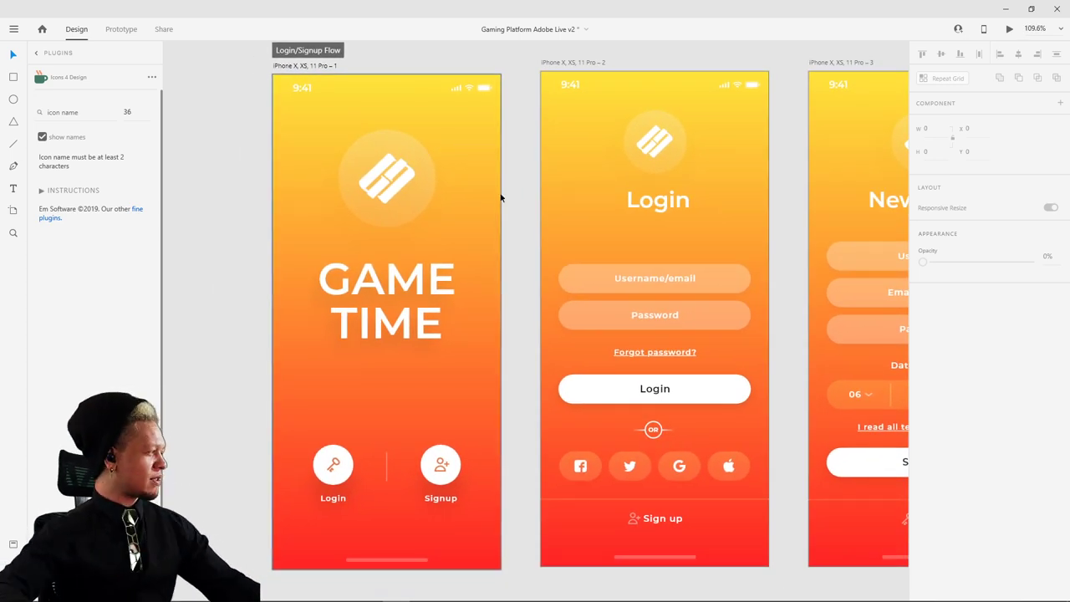
drag(428, 291, 448, 313)
click(386, 181)
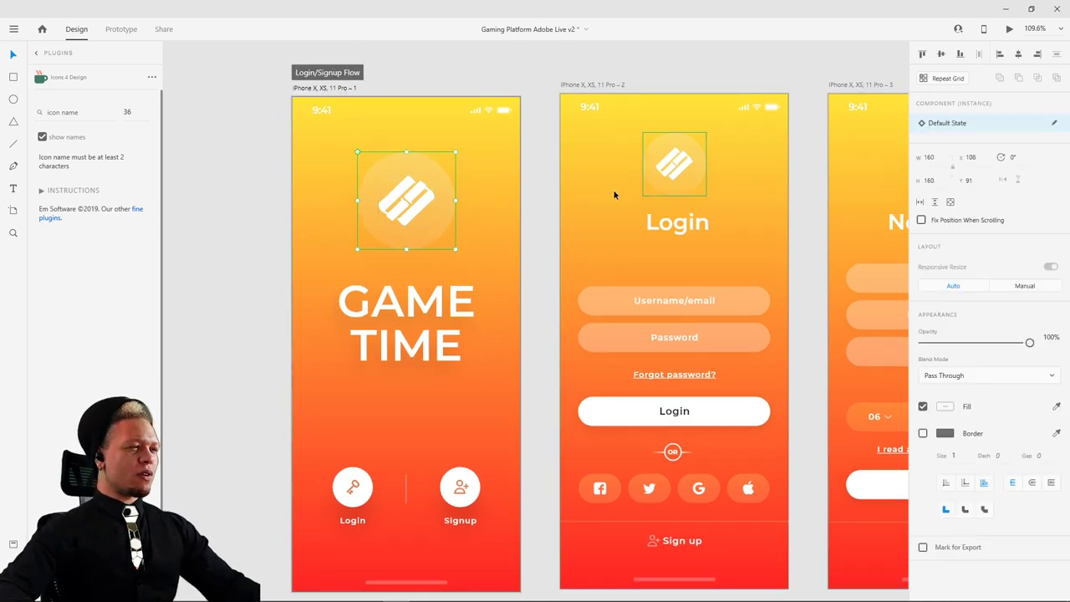
scroll(382, 230, right, 3)
scroll(382, 230, down, 1)
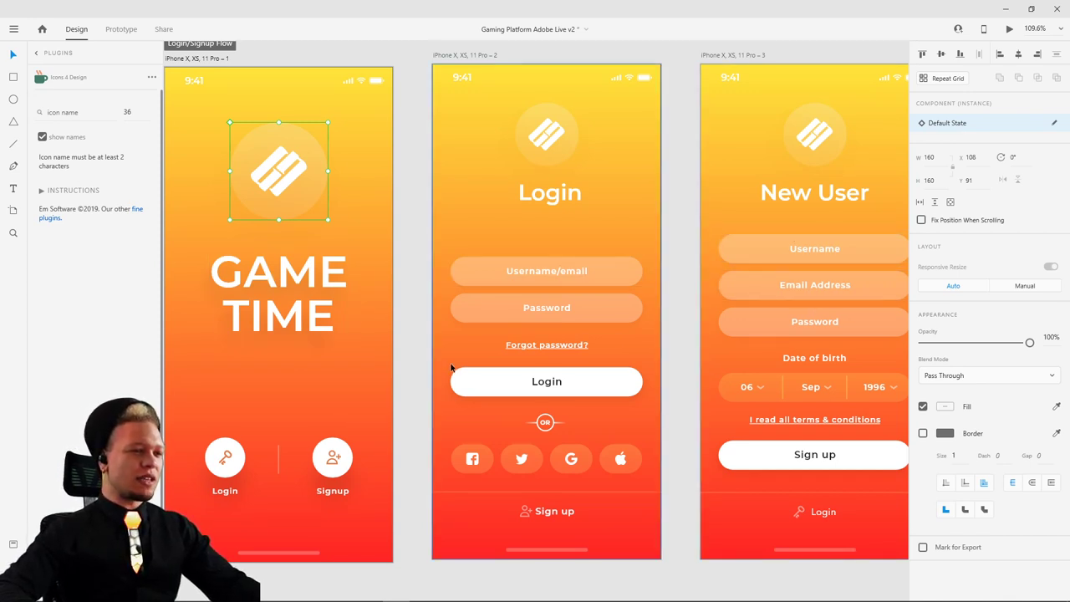
scroll(451, 368, down, 1)
scroll(450, 368, right, 1)
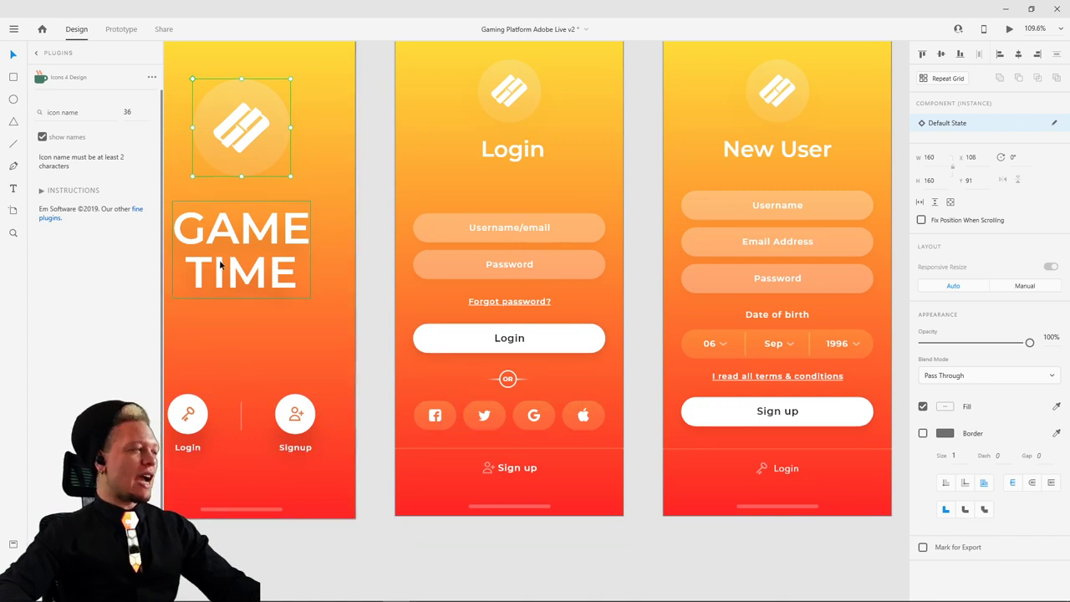
scroll(220, 264, up, 2)
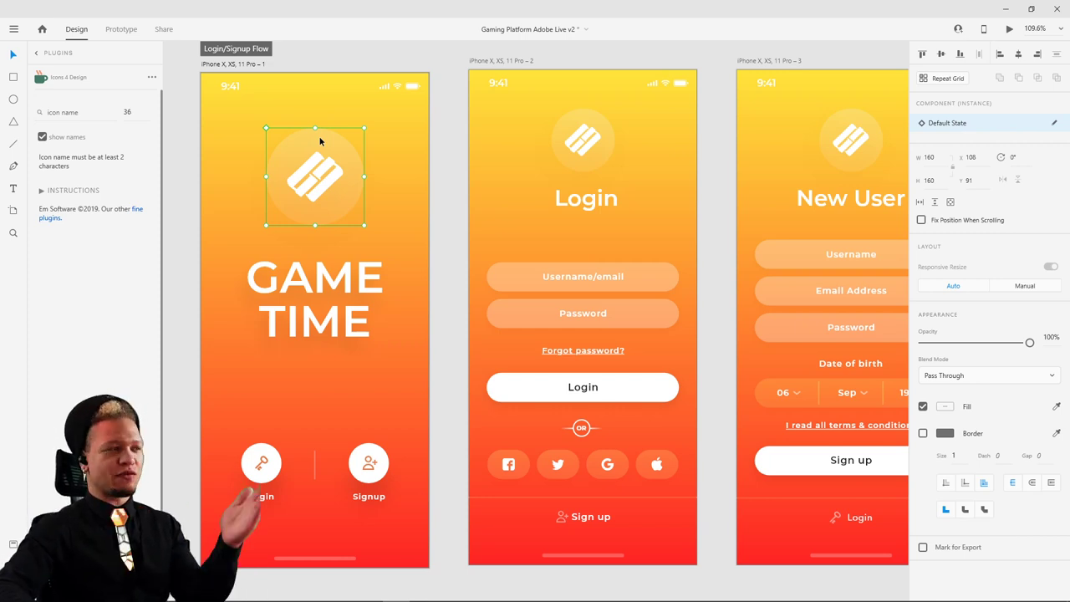
- Move the splash artboard further left of Login and show its layers with Ctrl+Y
scroll(320, 92, left, 5)
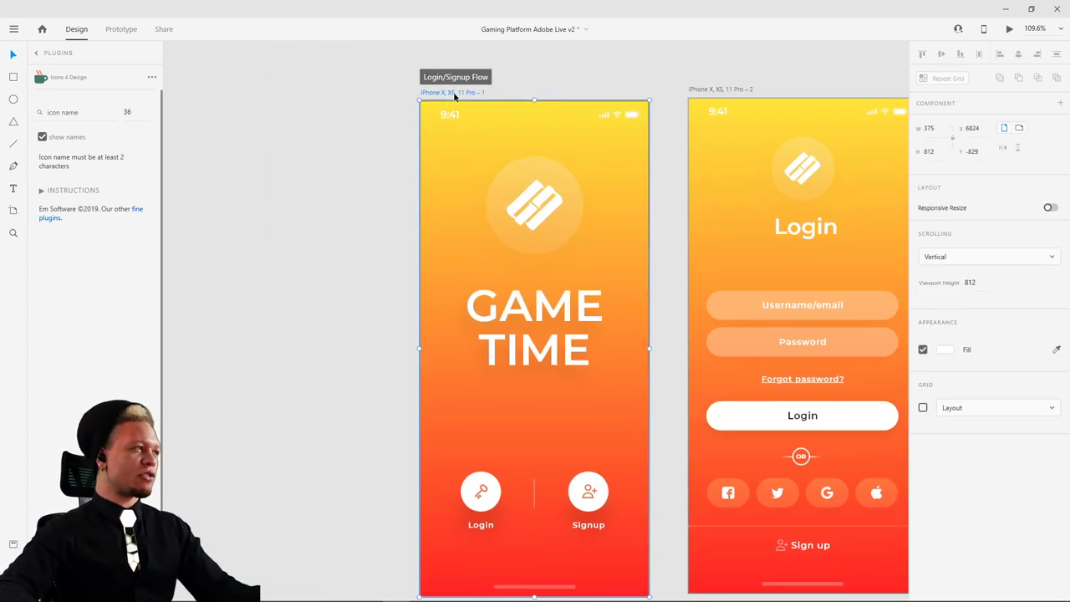
drag(456, 95, 336, 97)
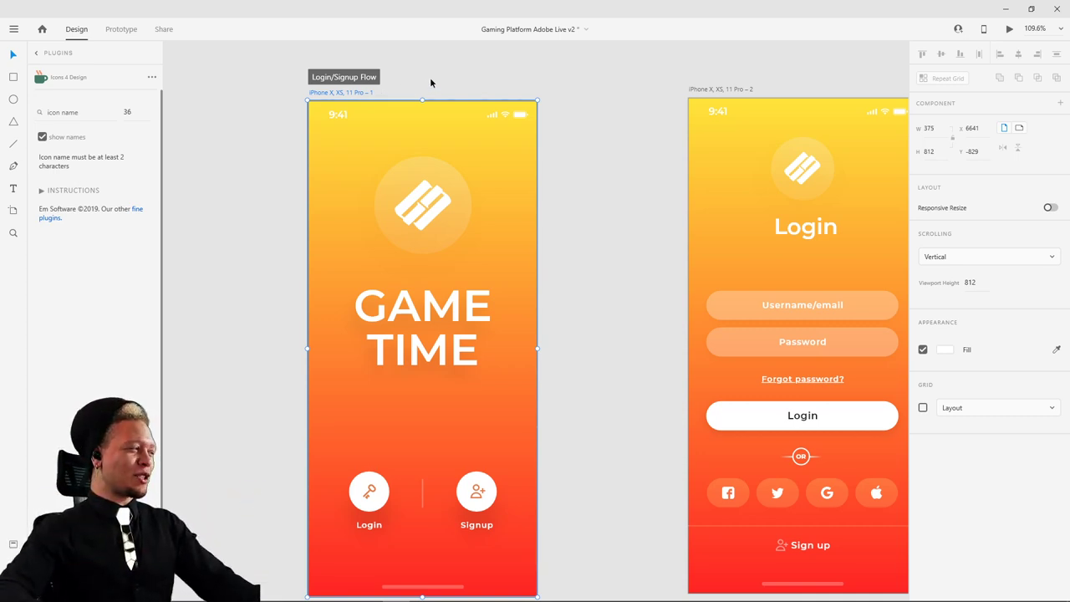
click(416, 207)
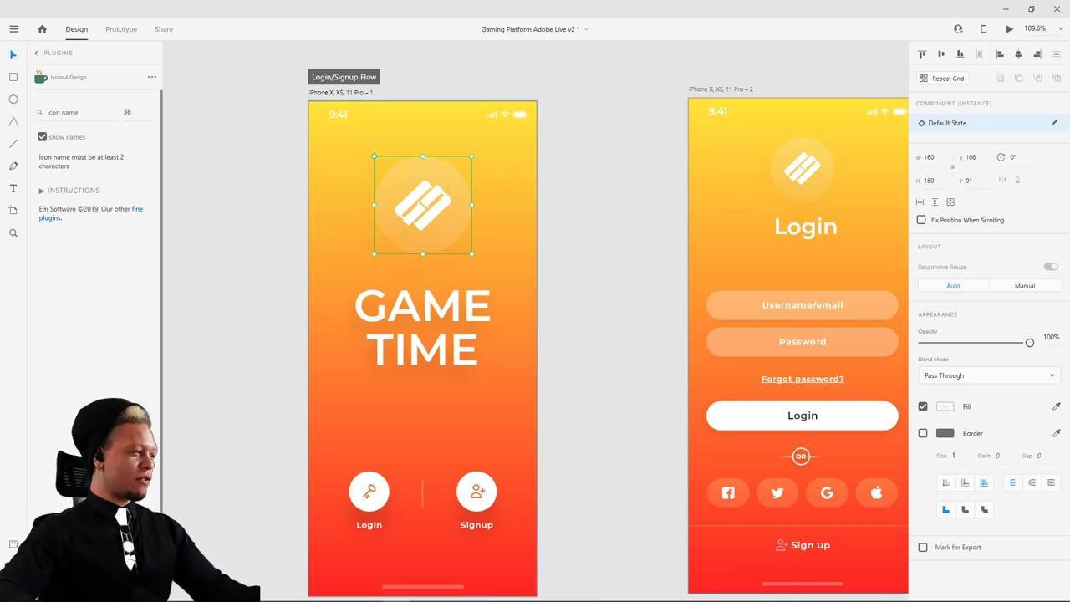
key(ctrl+y)
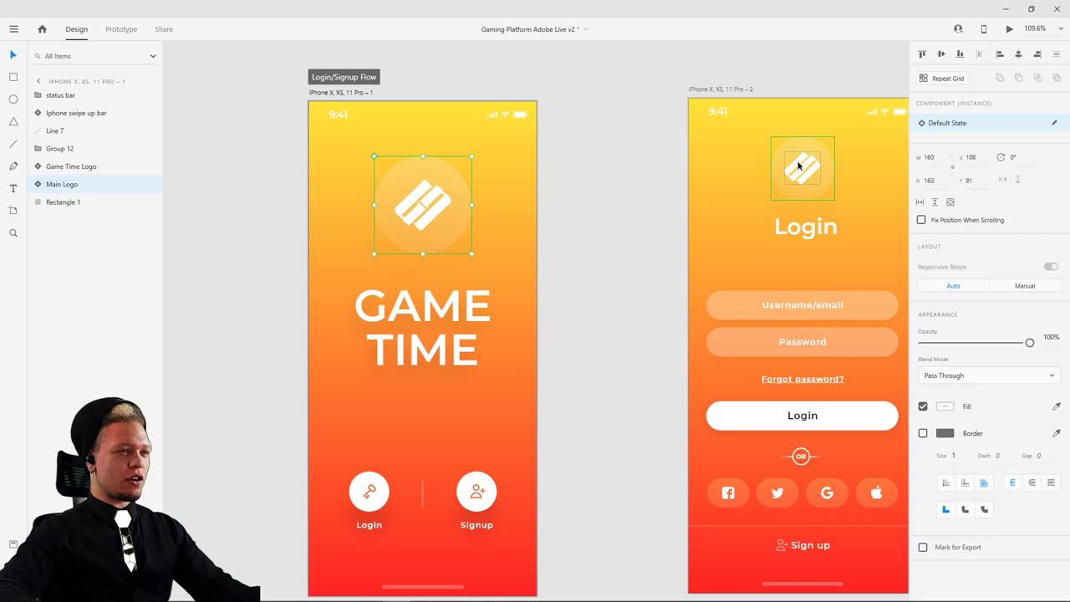
- Group the Main Logo artwork with Group 2 into Group 24 and check its contents
double_click(443, 199)
click(607, 164)
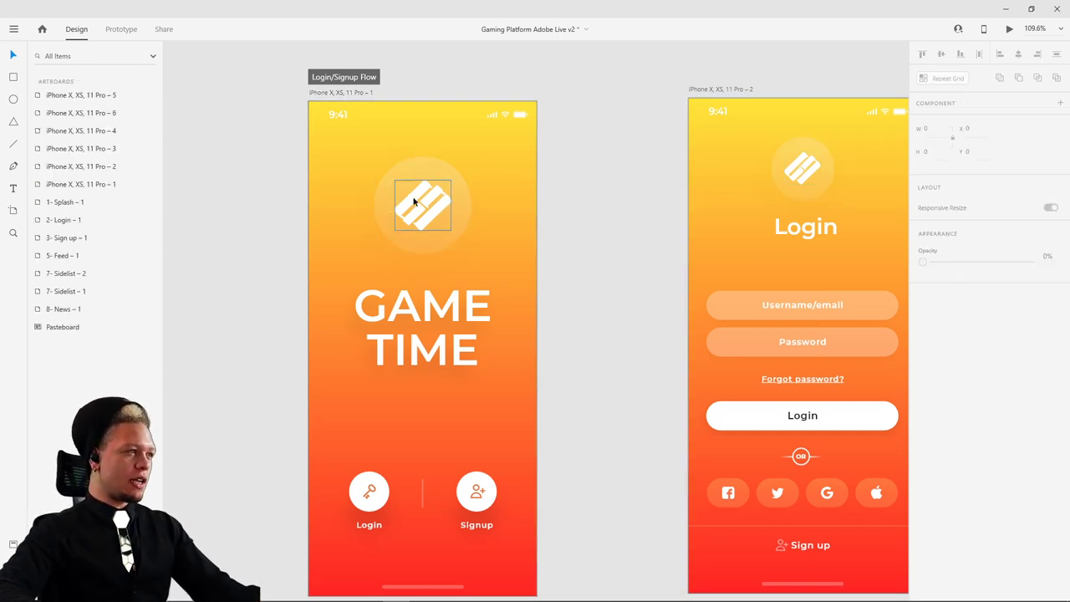
double_click(441, 174)
shift+click(439, 170)
key(ctrl+g)
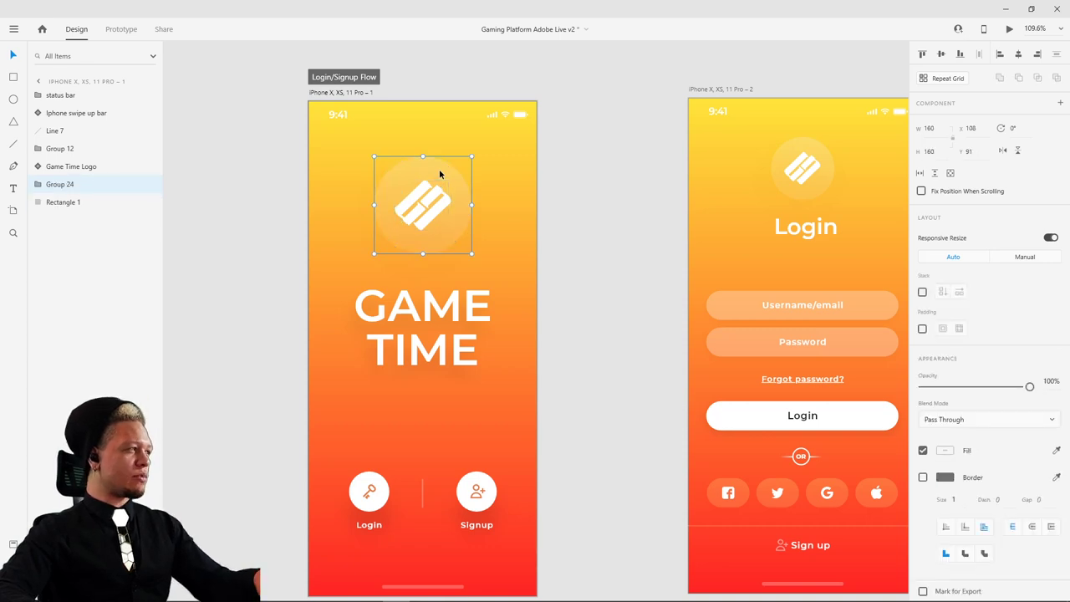
click(37, 184)
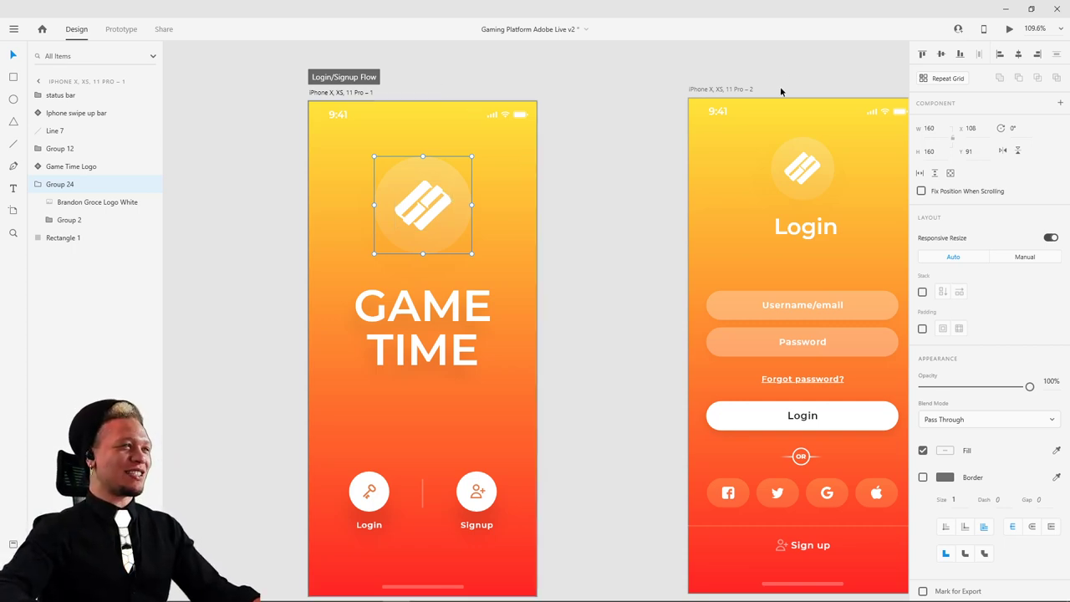
click(744, 89)
click(447, 203)
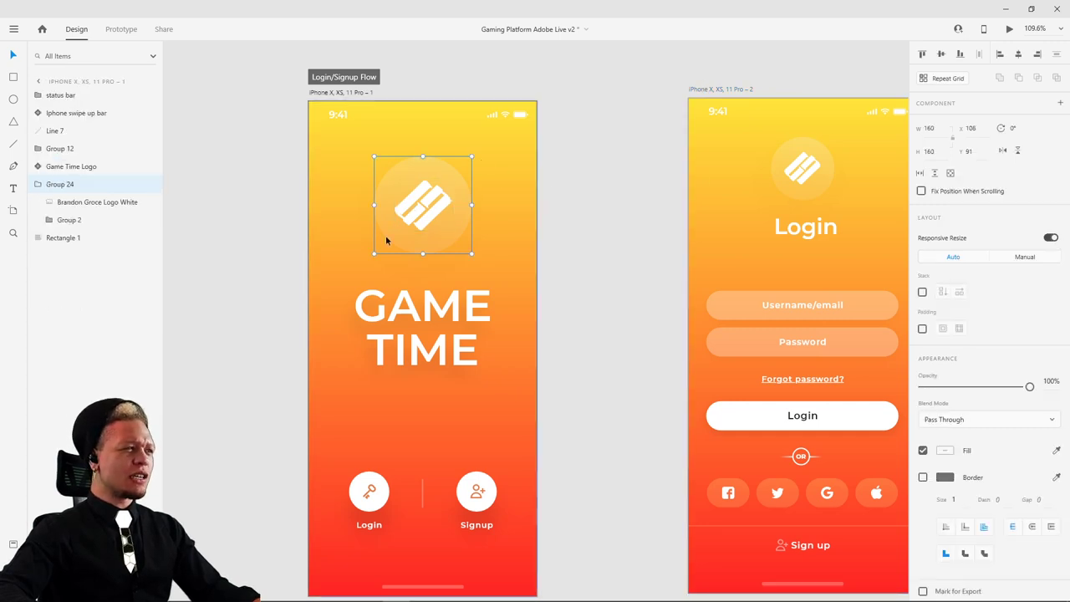
- Alt-drag the splash artboard left to create iPhone X, XS, 11 Pro – 7, spaced from the original
drag(346, 155, 537, 163)
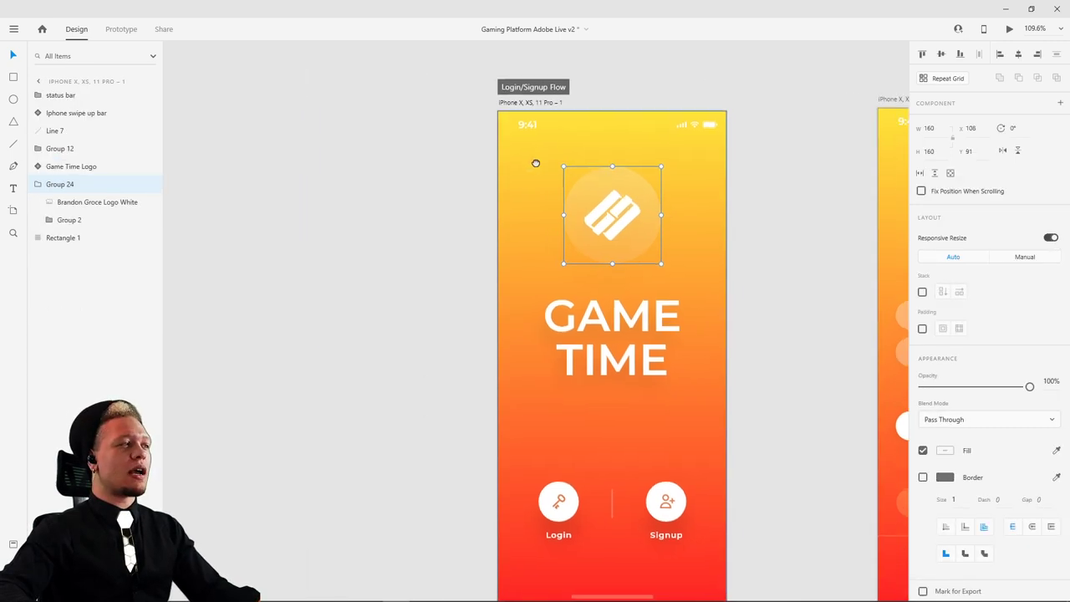
drag(530, 107, 259, 114)
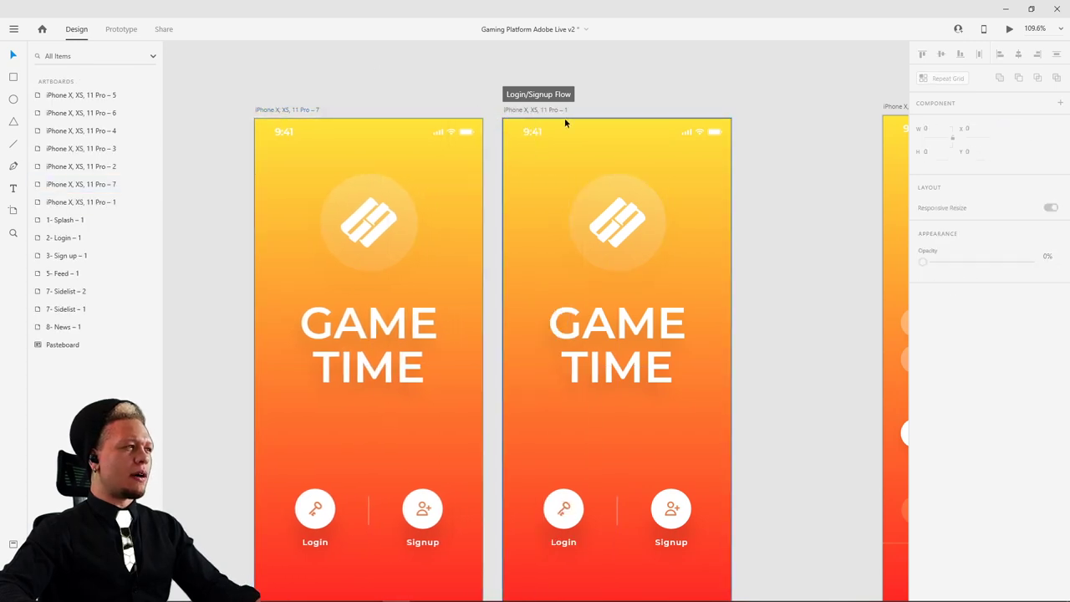
drag(527, 115, 586, 114)
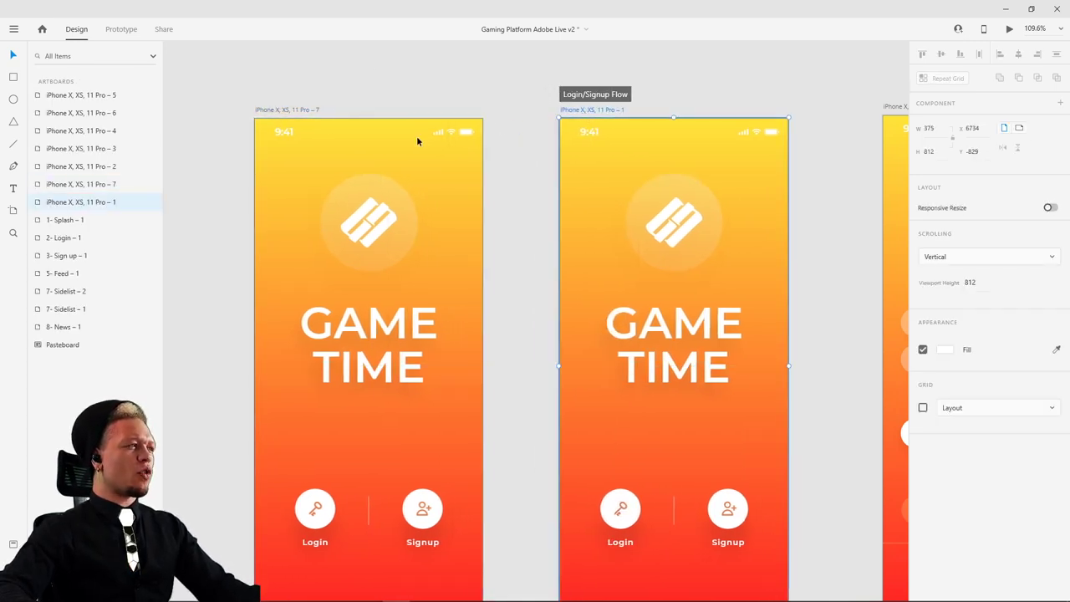
click(693, 228)
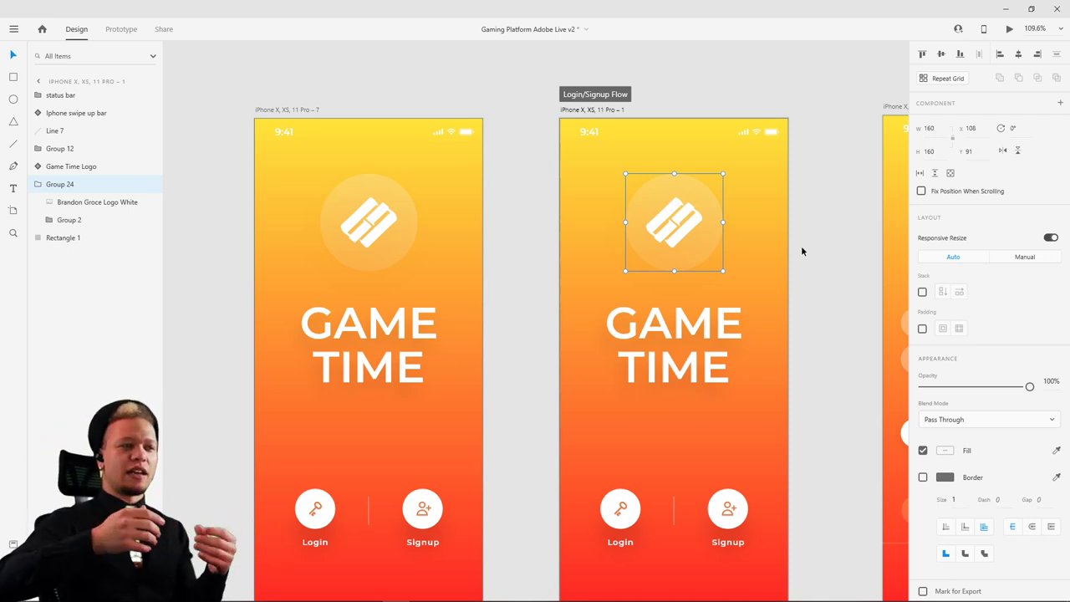
click(400, 193)
click(680, 374)
- Inspect both GAME TIME titles and select the word TIME in the duplicate's title text
click(351, 373)
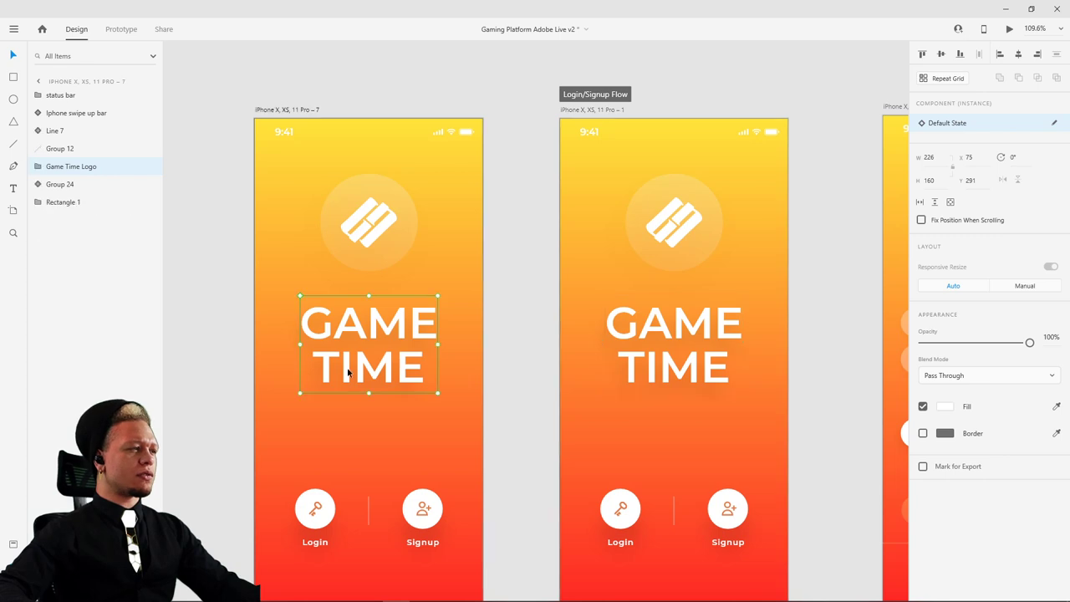
scroll(513, 359, down, 1)
scroll(513, 358, left, 1)
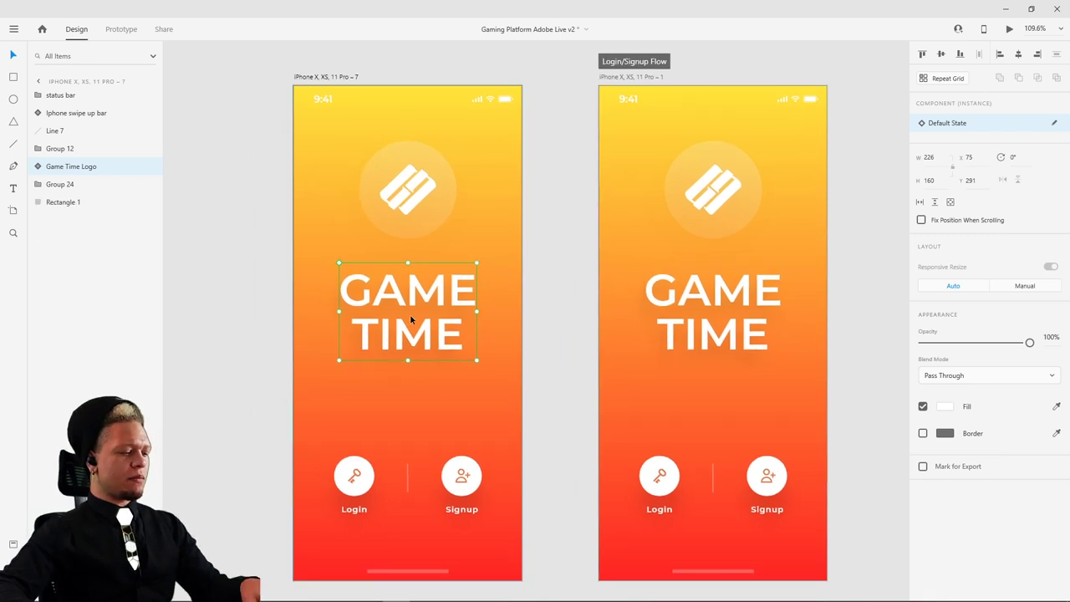
double_click(410, 313)
click(576, 294)
double_click(712, 297)
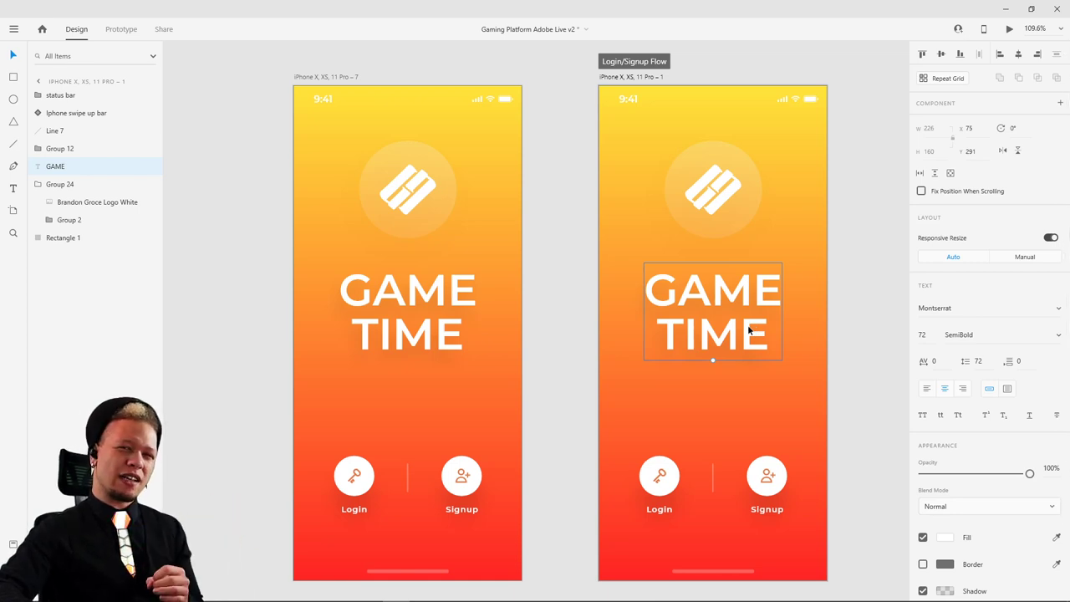
click(443, 333)
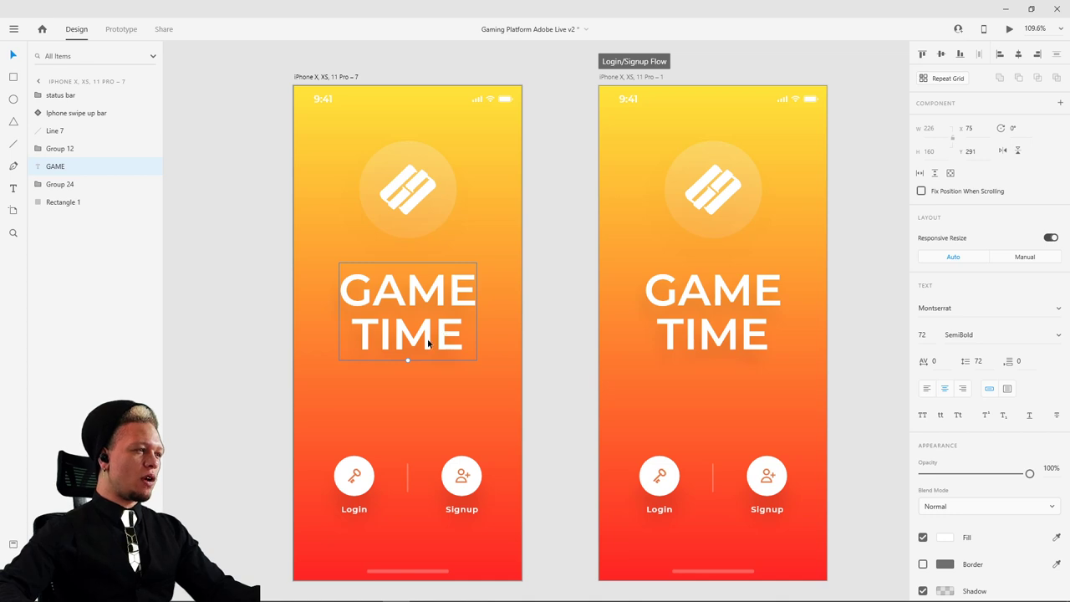
double_click(429, 339)
click(434, 343)
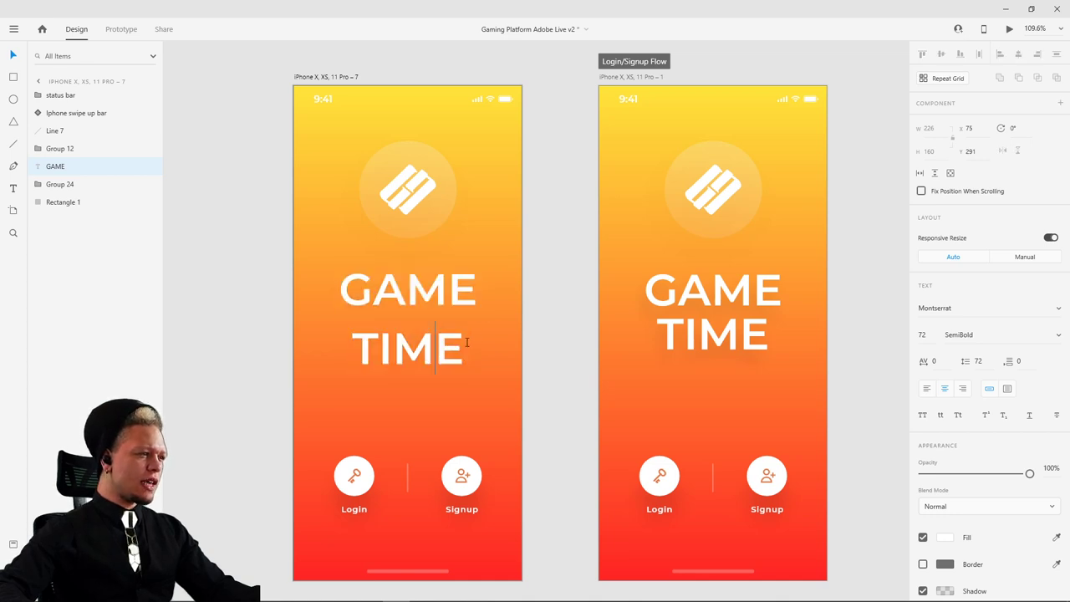
drag(466, 342, 310, 339)
key(Escape)
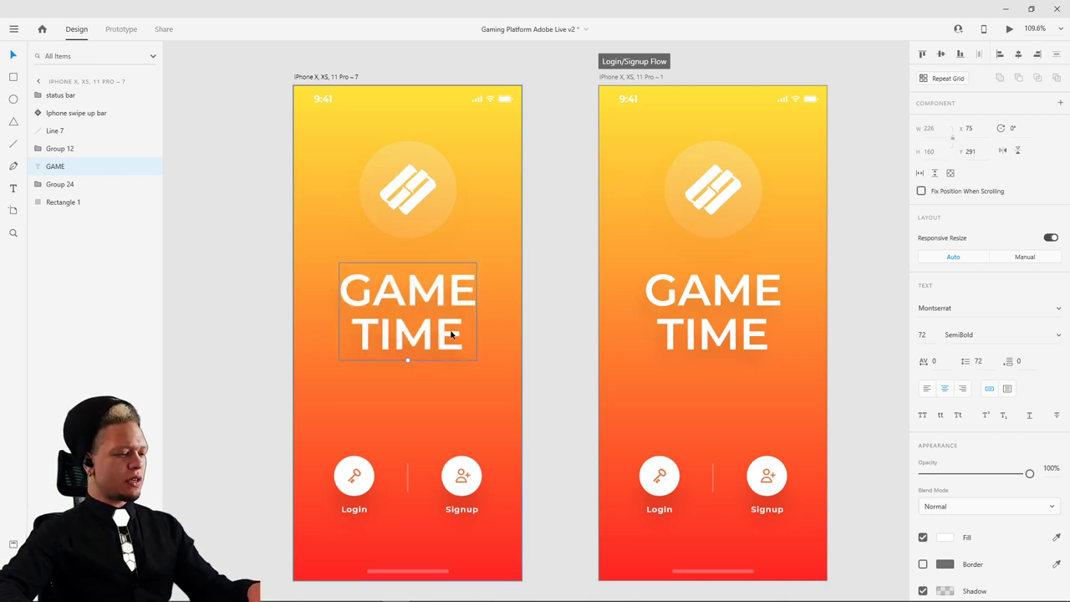
- Copy and paste the duplicate's title, deleting TIME and the empty line so the copy reads GAME
key(ctrl+c)
key(ctrl+v)
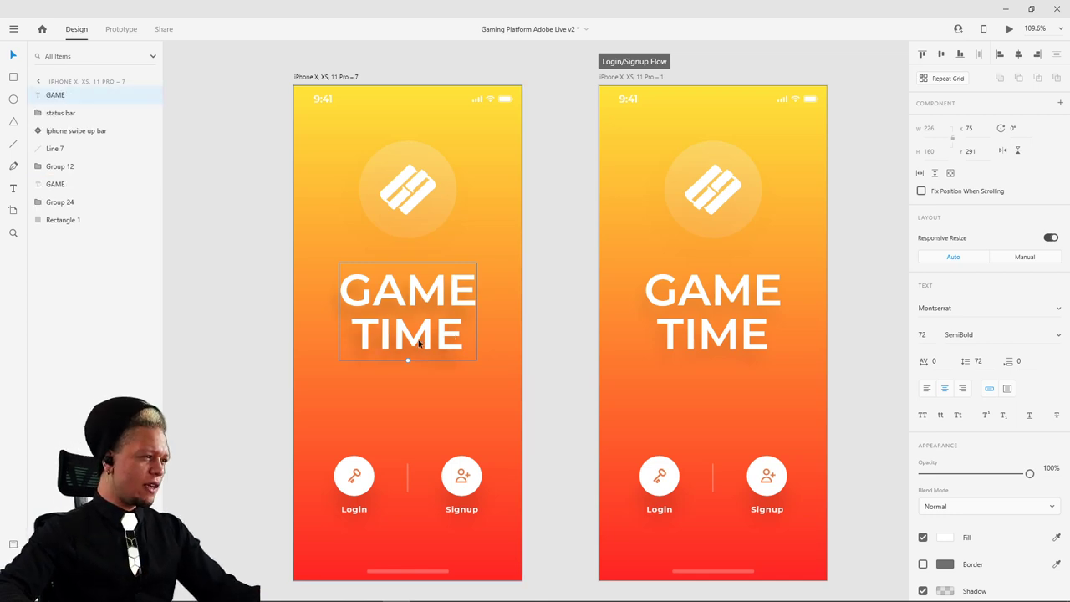
double_click(421, 343)
click(458, 342)
drag(458, 342, 309, 342)
key(BackSpace)
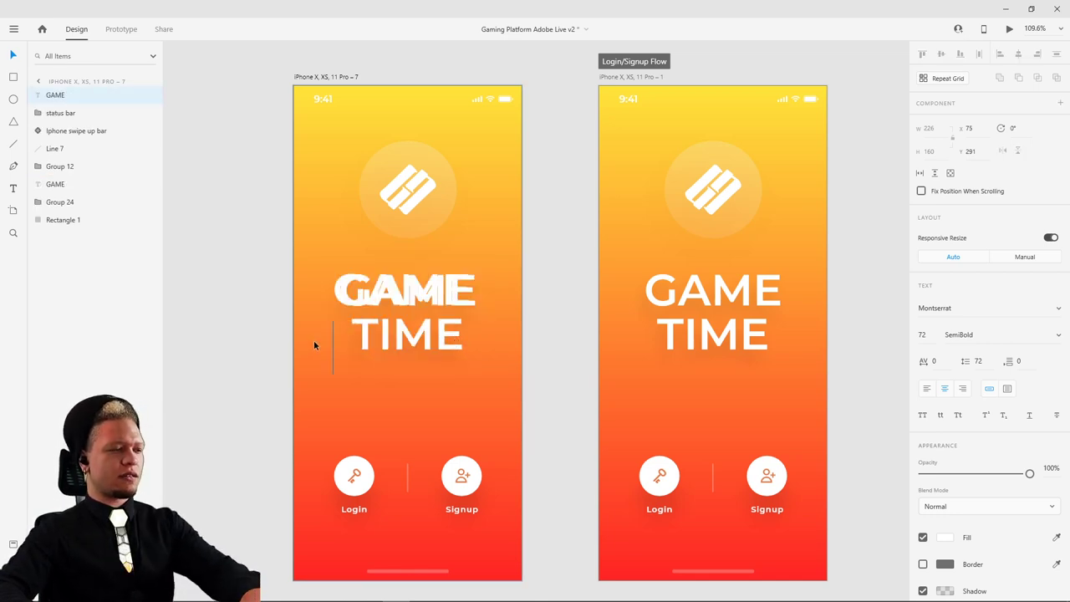
key(BackSpace)
key(Escape)
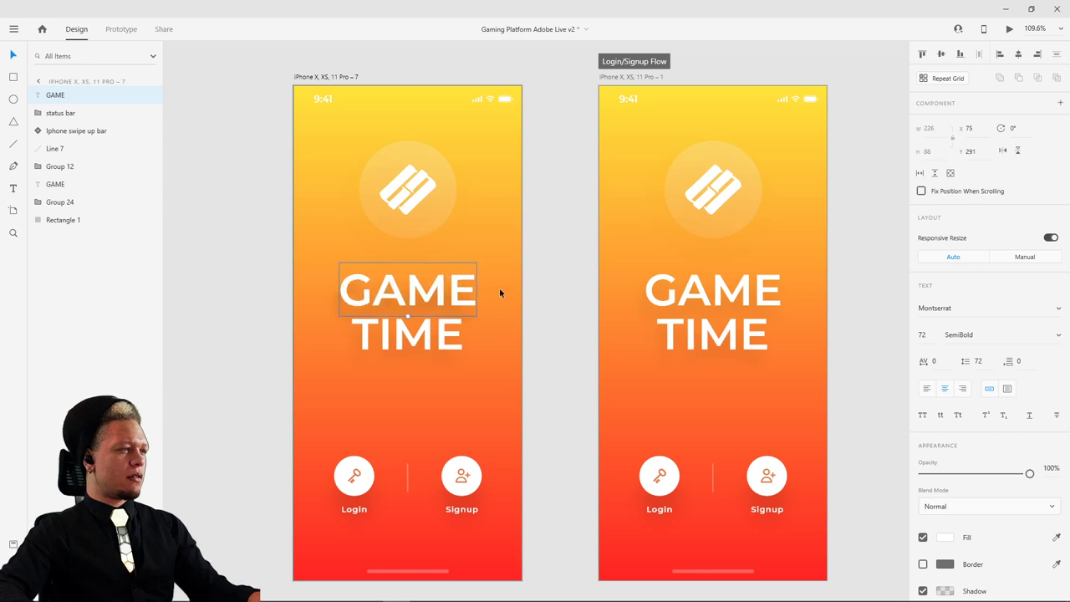
- Move the copy down onto the second line and retype it as TIME
drag(443, 288, 443, 332)
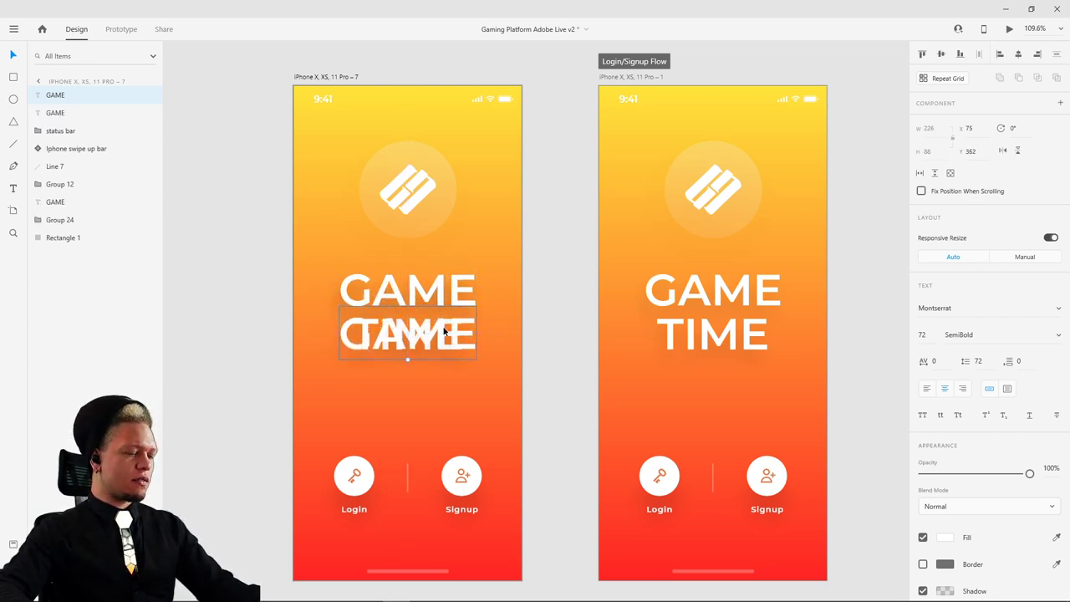
double_click(443, 332)
text(time)
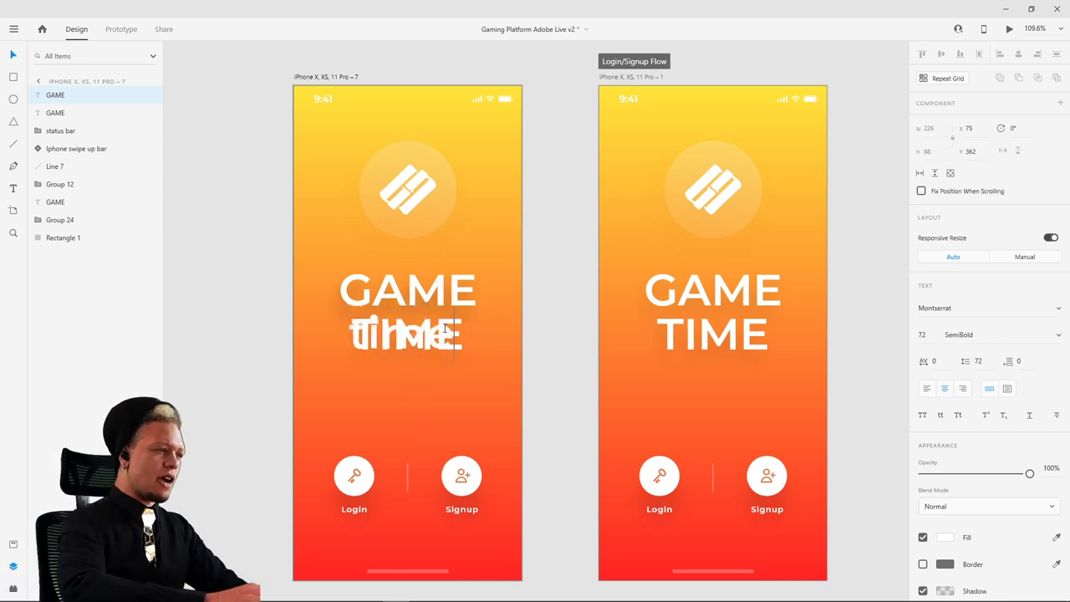
key(BackSpace)
key(BackSpace)
key(BackSpace)
key(BackSpace)
text(TIME)
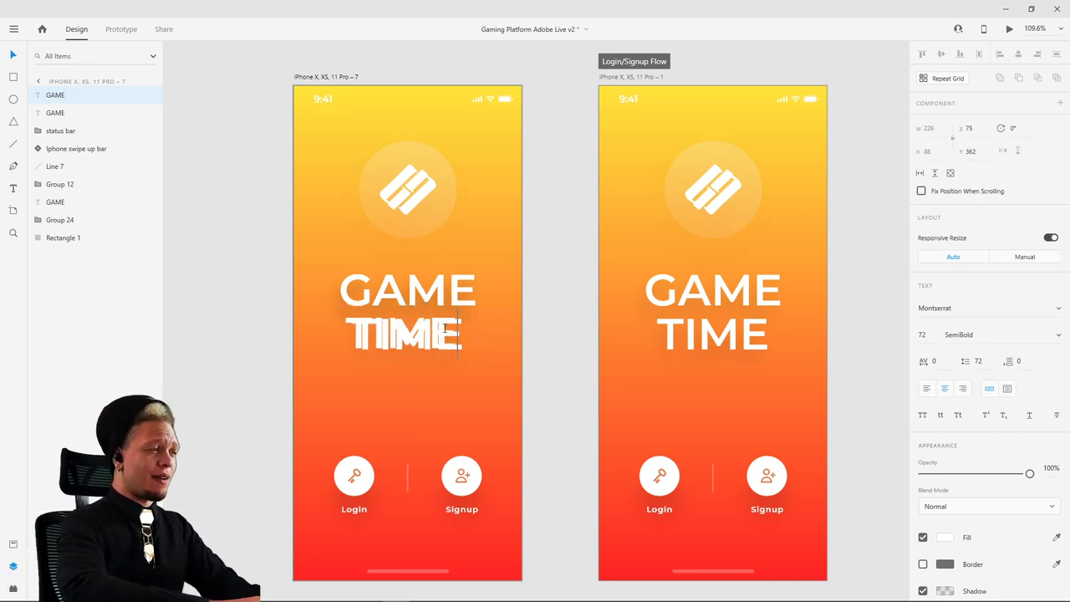
key(Escape)
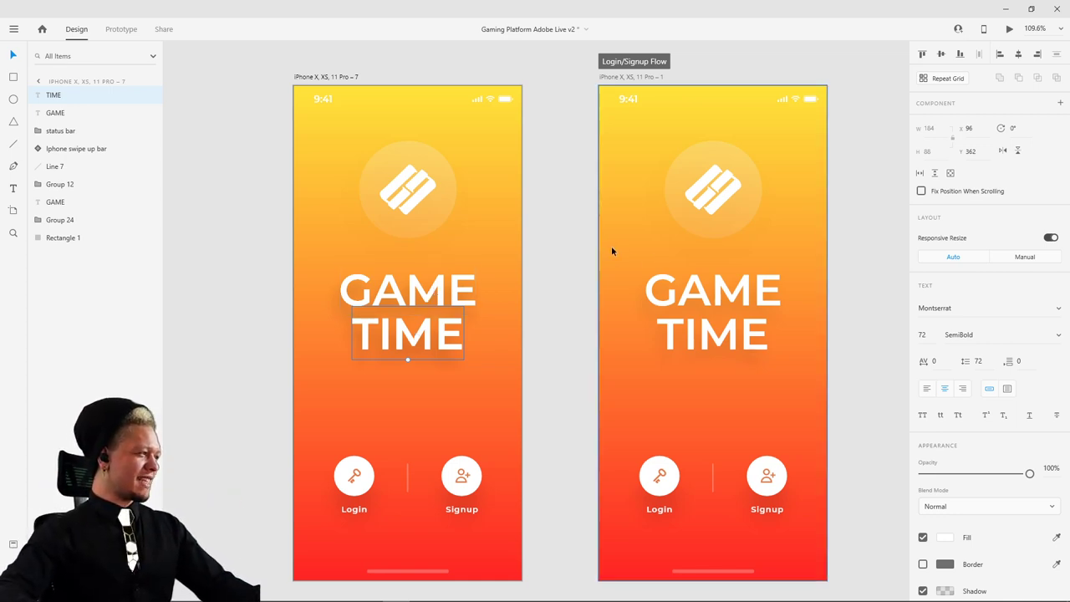
- Drag the second screen's GAME TIME heading off the artboard onto the pasteboard
scroll(627, 251, right, 1)
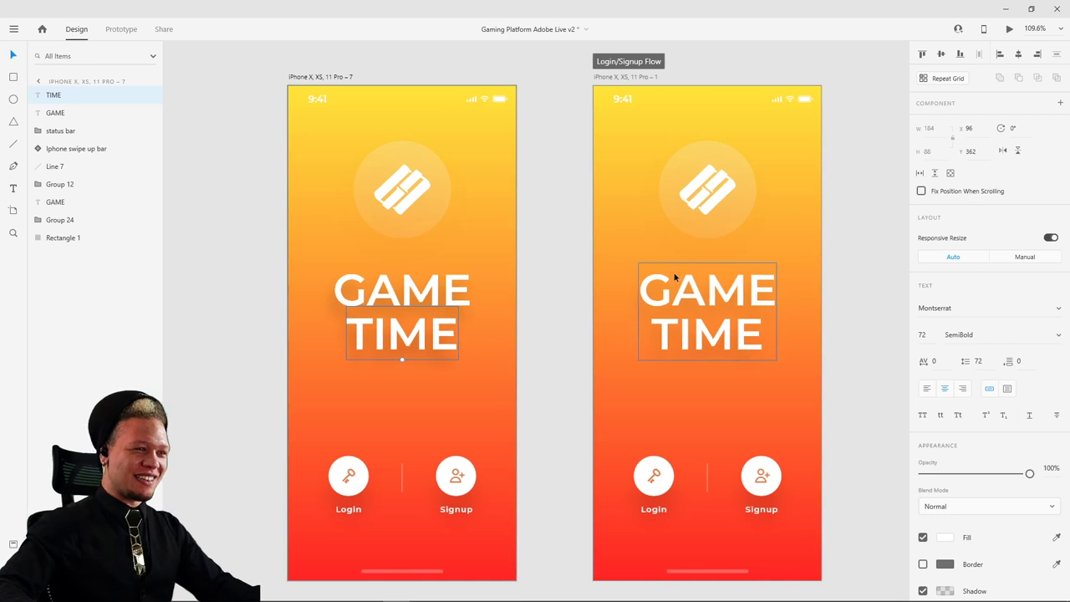
scroll(691, 291, down, 5)
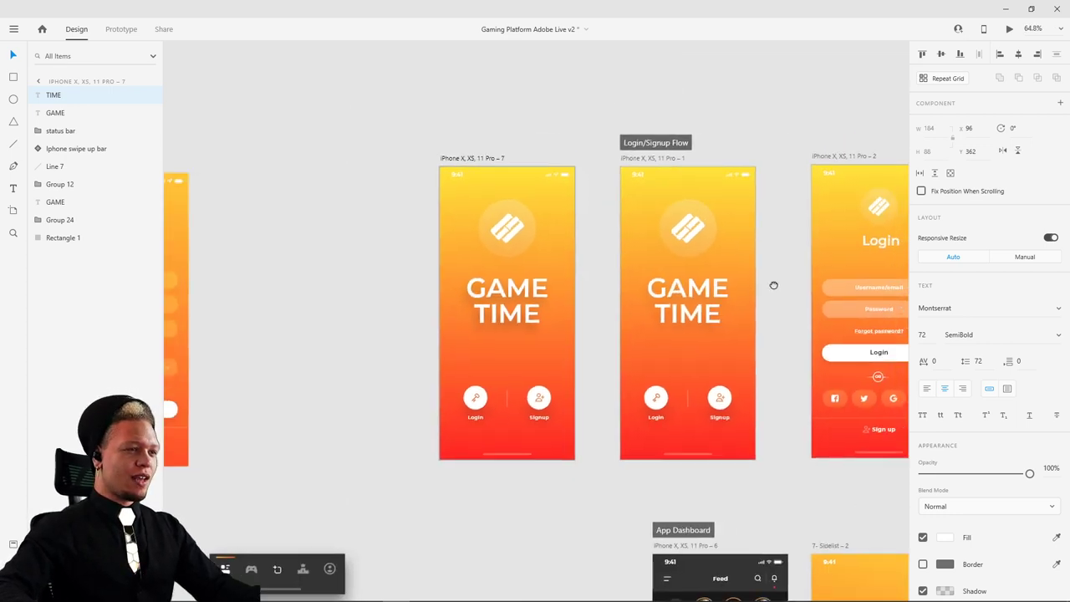
click(552, 351)
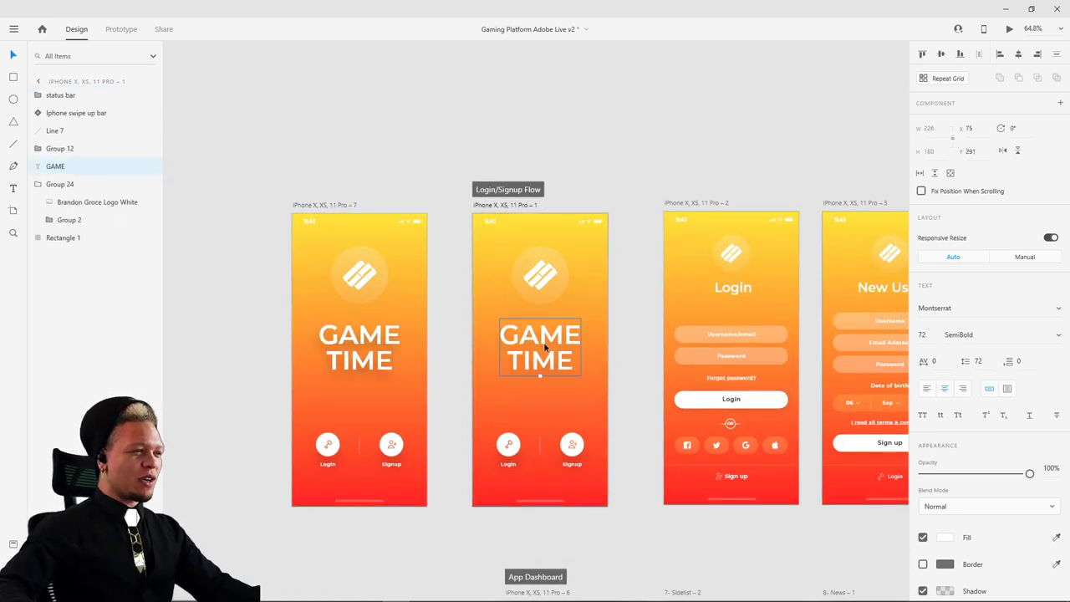
drag(547, 347, 638, 112)
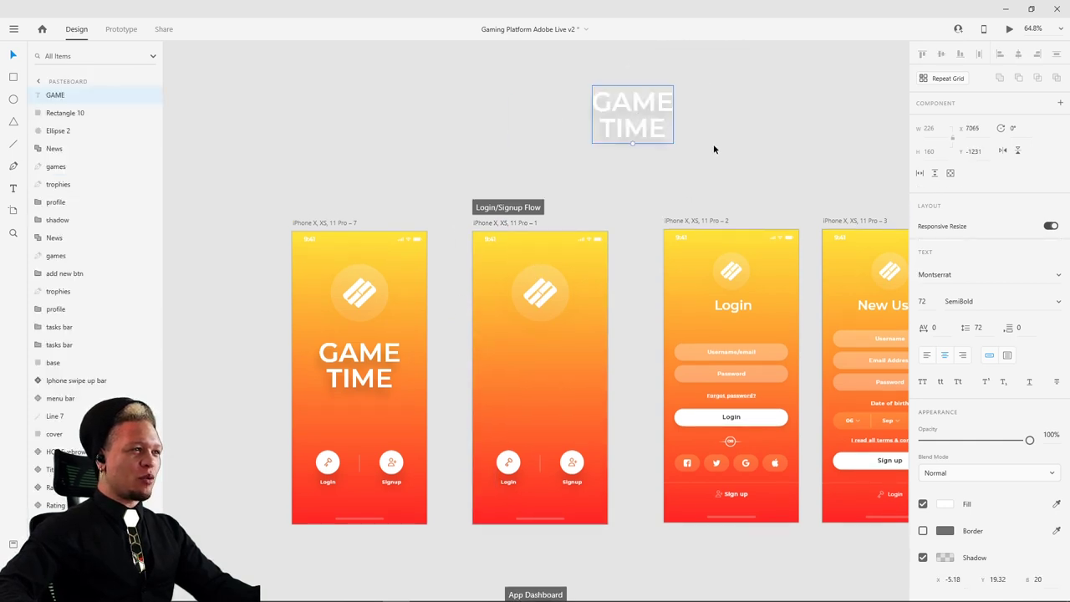
click(465, 446)
- Shift-select the first screen's GAME and TIME texts and group them with Ctrl+G
scroll(465, 446, up, 3)
click(312, 316)
scroll(394, 346, down, 2)
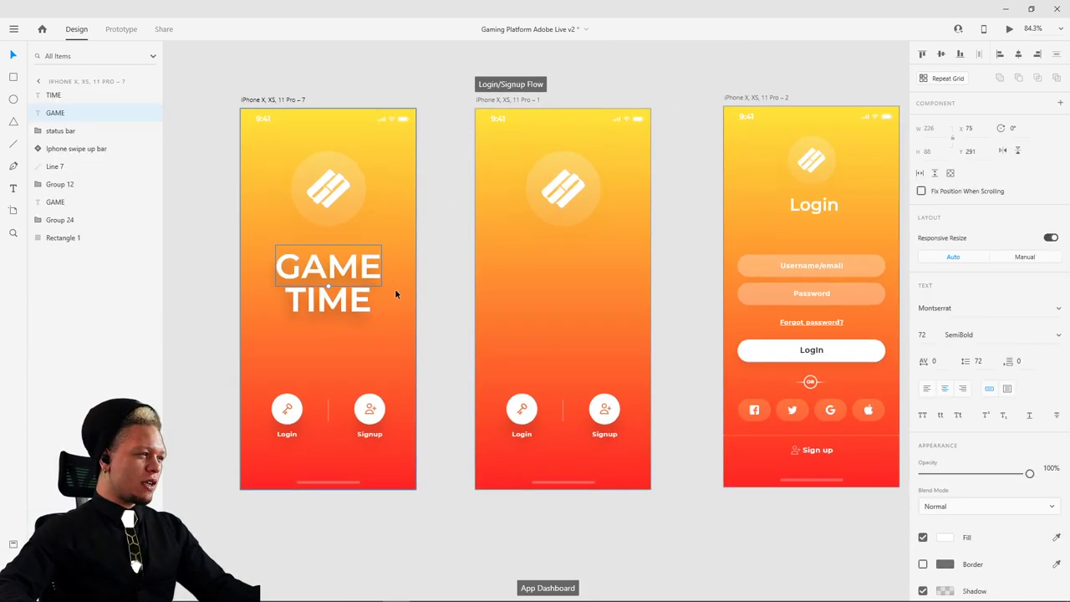
shift+click(359, 311)
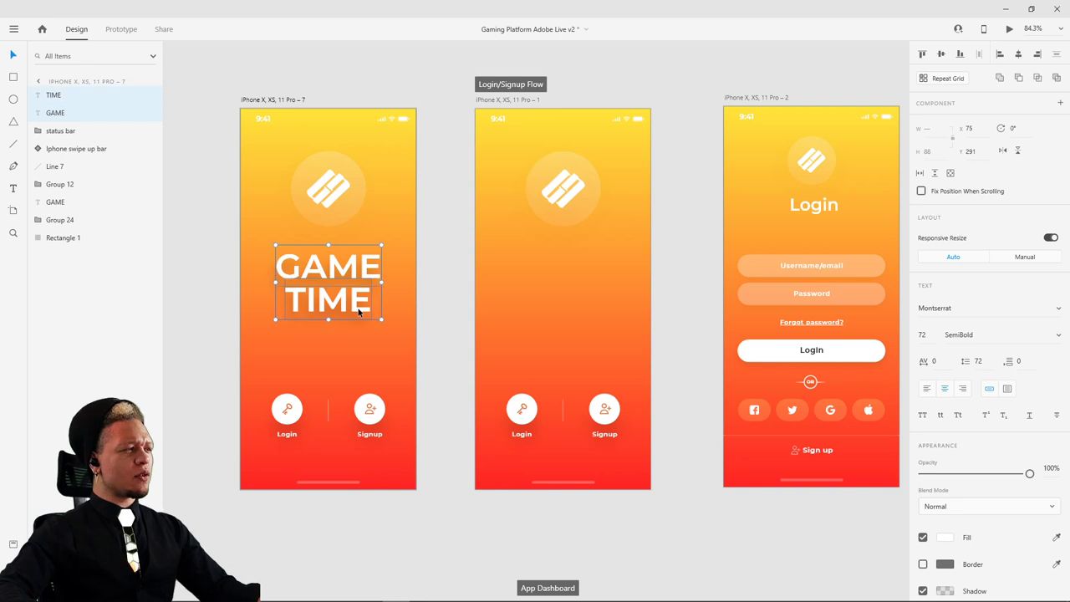
key(Escape)
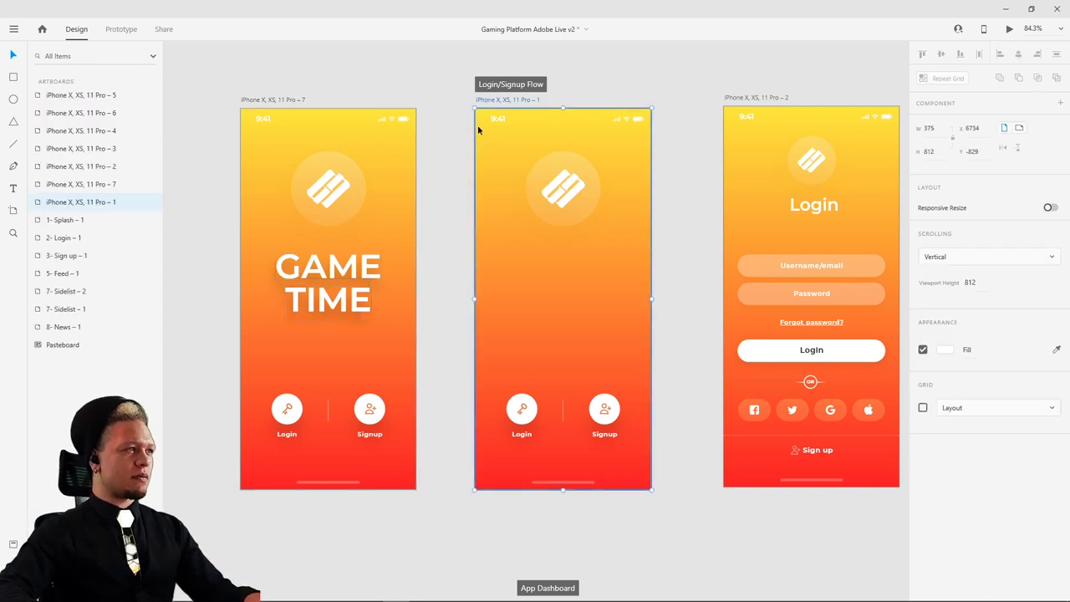
click(334, 267)
shift+click(337, 310)
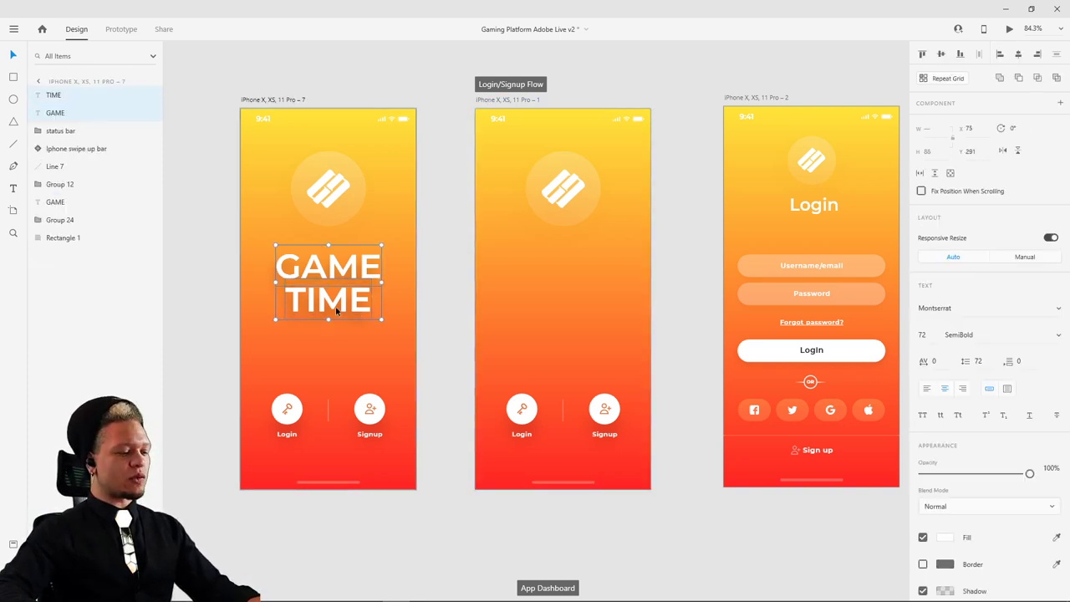
key(ctrl+g)
drag(351, 265, 336, 267)
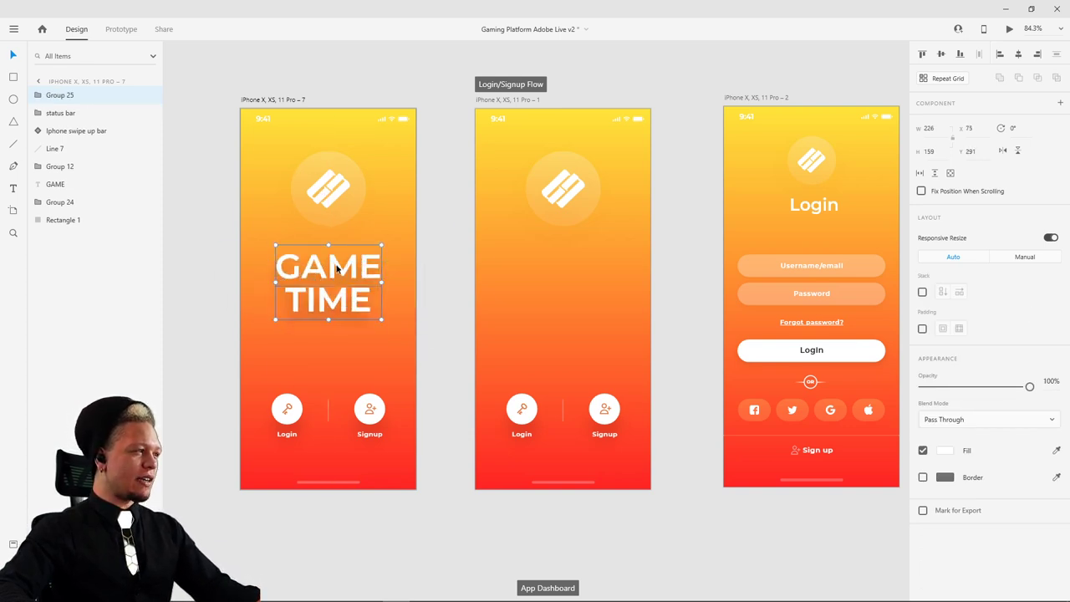
key(ctrl+z)
key(ctrl+z)
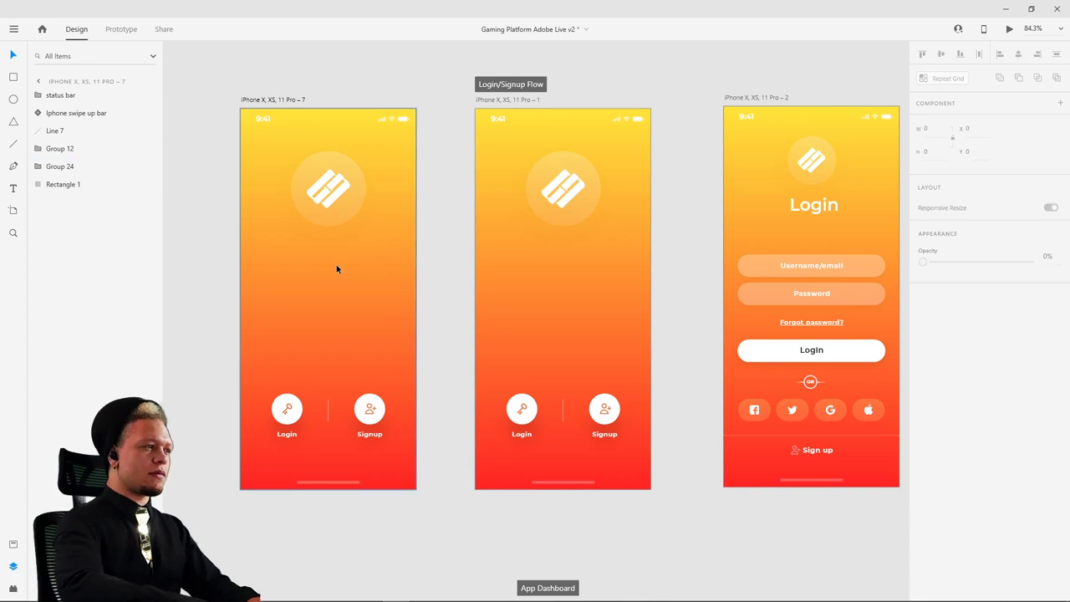
- Restore the GAME TIME group and paste it into the second splash screen
key(ctrl+shift+z)
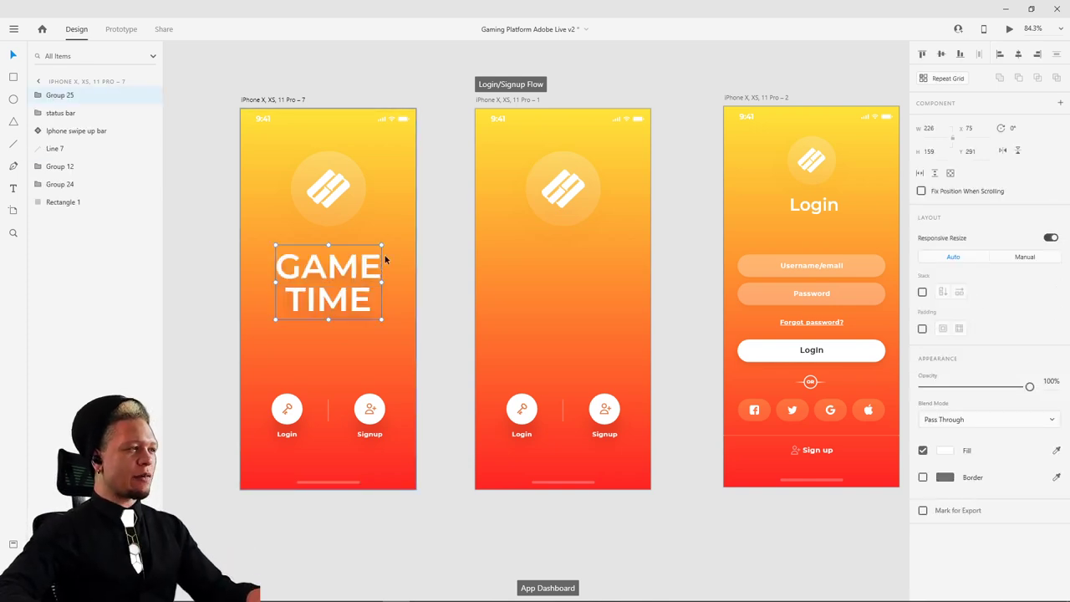
click(488, 111)
key(ctrl+v)
click(676, 186)
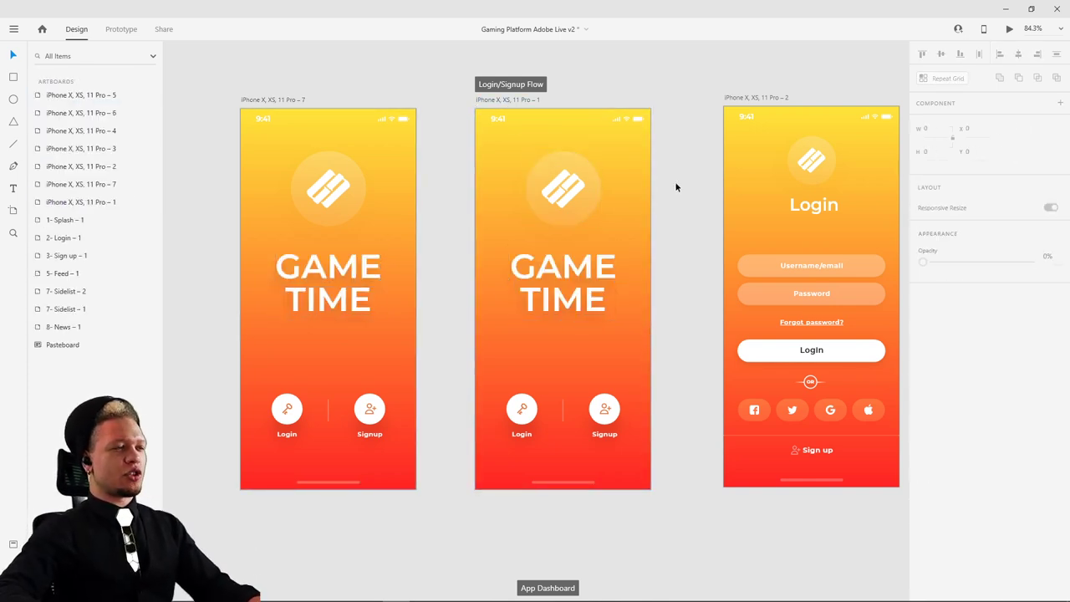
- Move the first screen's GAME just past its left edge and TIME past its right edge
double_click(317, 268)
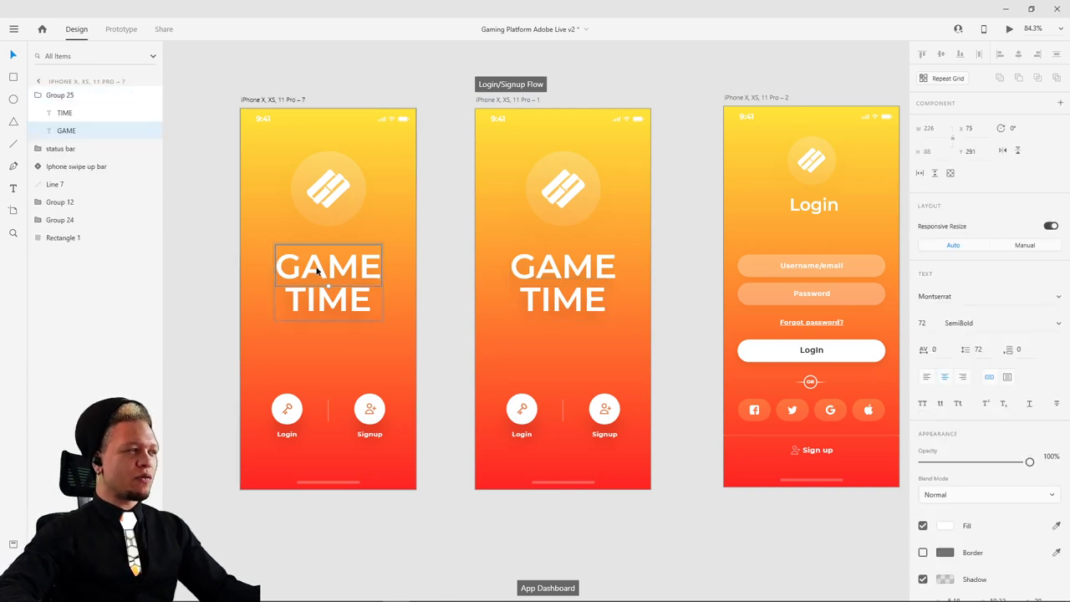
drag(301, 270, 199, 265)
drag(360, 301, 482, 300)
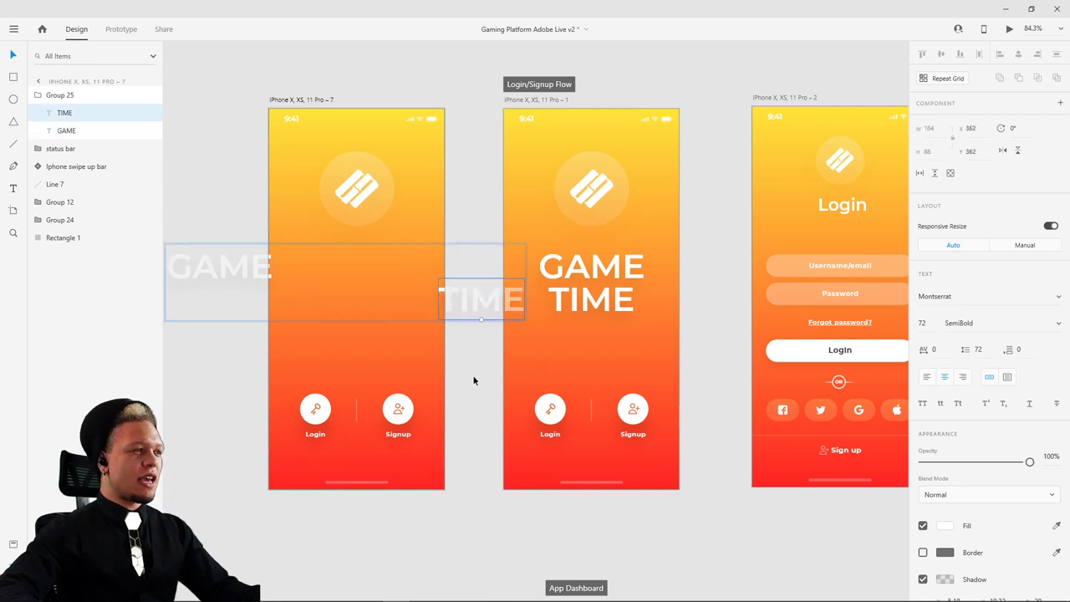
click(483, 363)
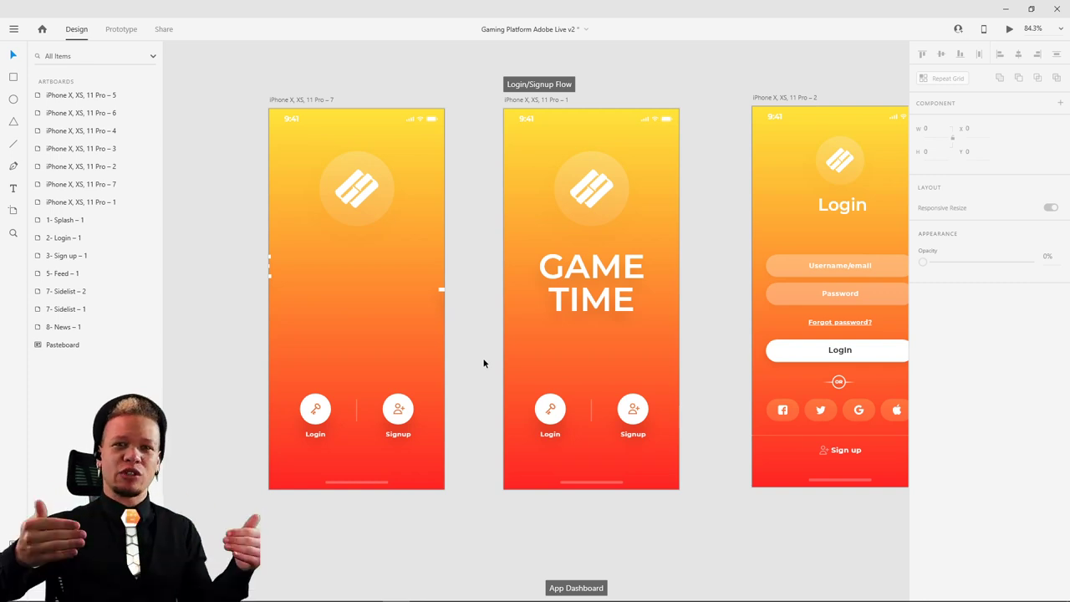
- Shrink the first screen's logo to 33×33 by dragging its corner handle
click(349, 184)
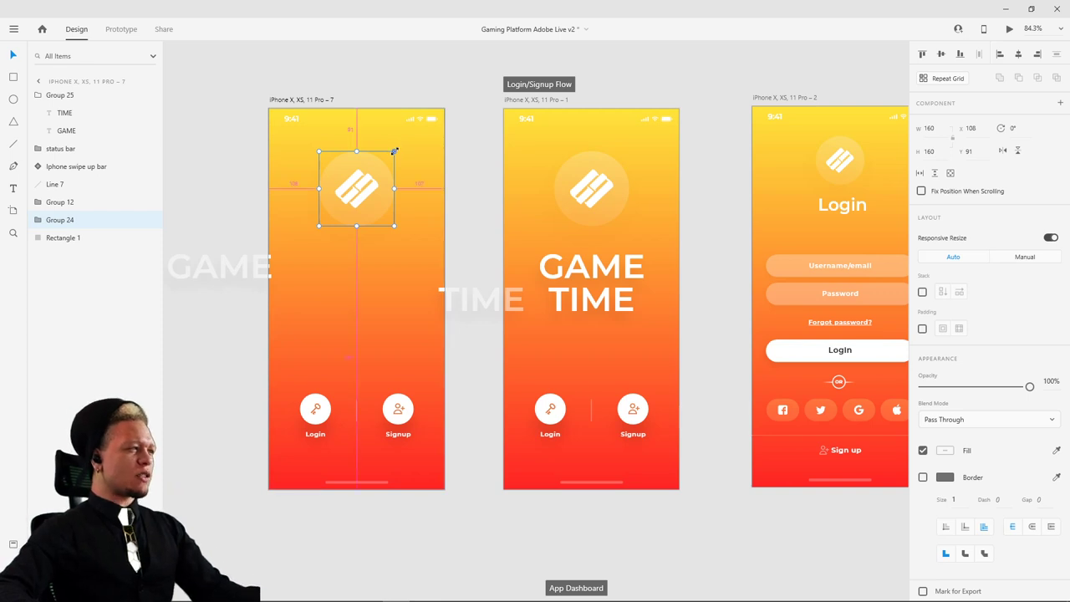
drag(393, 151, 360, 180)
ctrl+scroll(381, 179, up, 3)
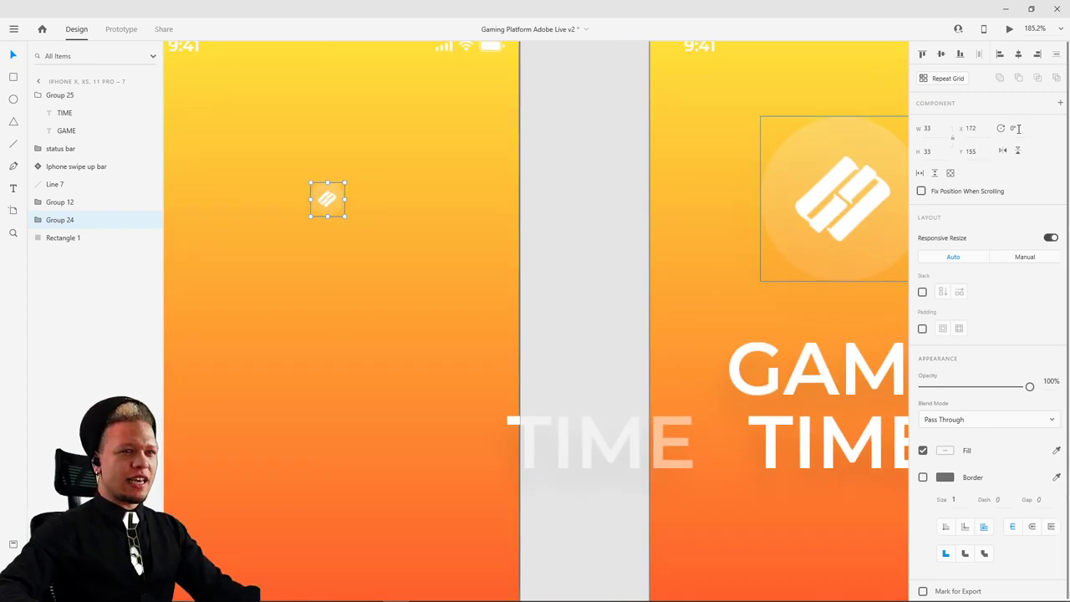
- Set the logo's rotation to -45° in the Property Inspector's Rotation field
click(1014, 128)
text(18)
key(Return)
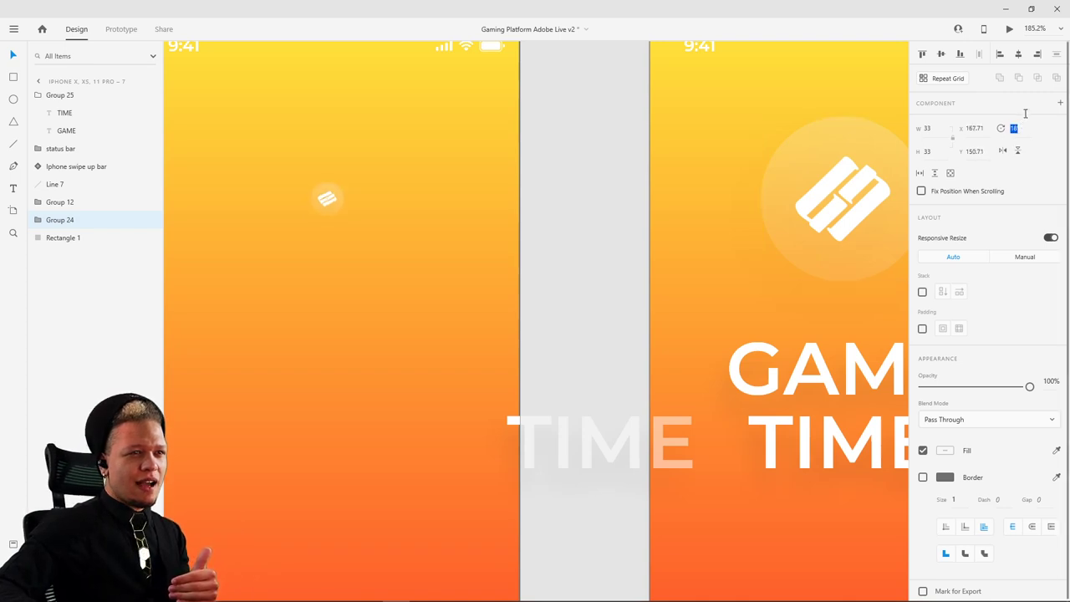
text(21)
key(Return)
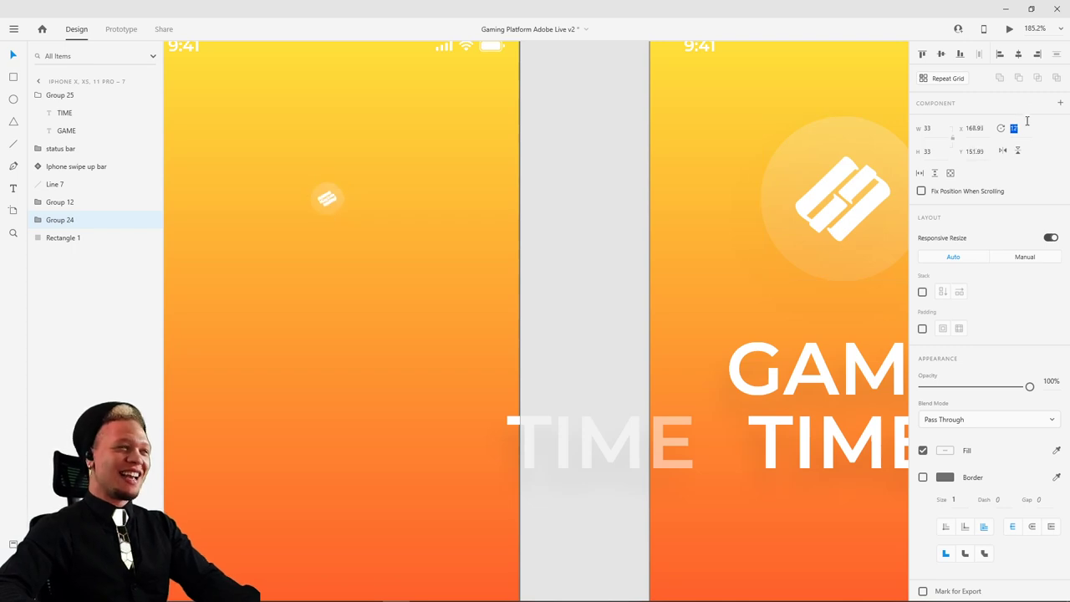
text(0)
key(Return)
text(45)
key(Return)
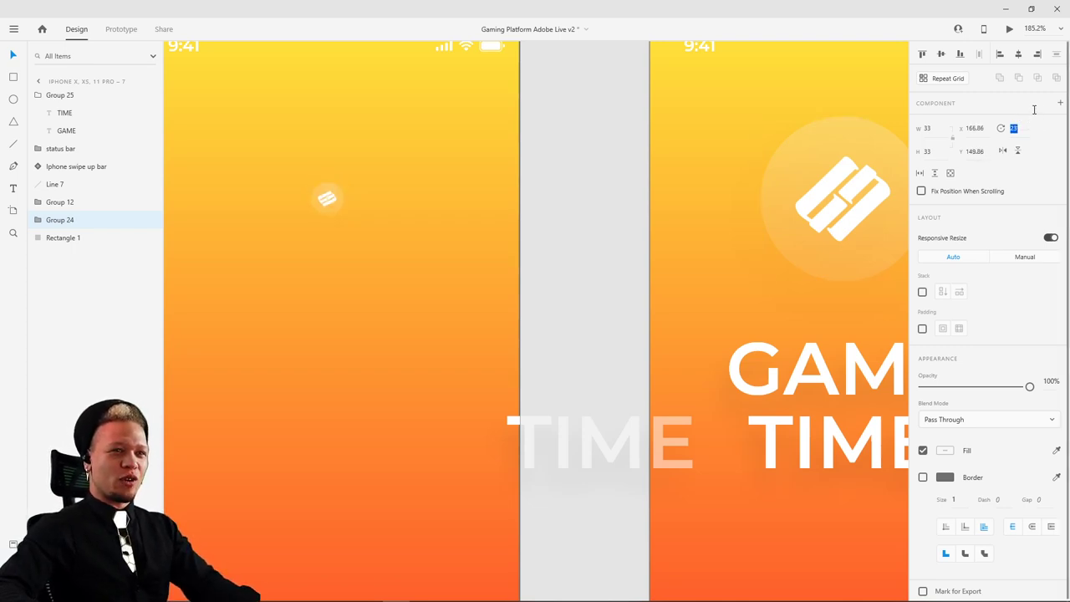
key(Escape)
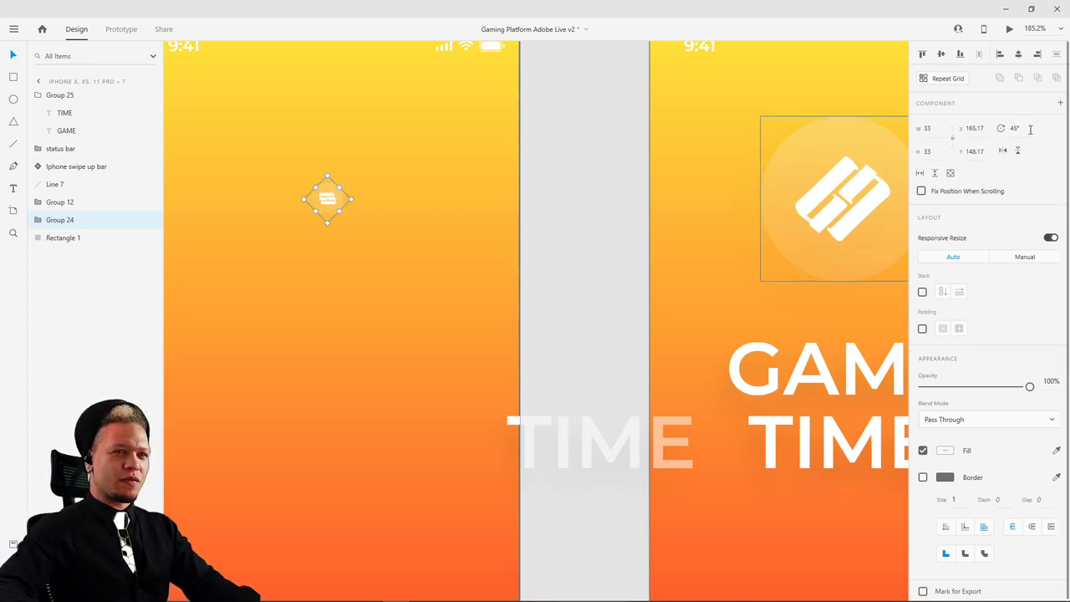
click(1027, 130)
key(Down)
key(Down)
key(Down)
key(Down)
key(Down)
key(Down)
key(Down)
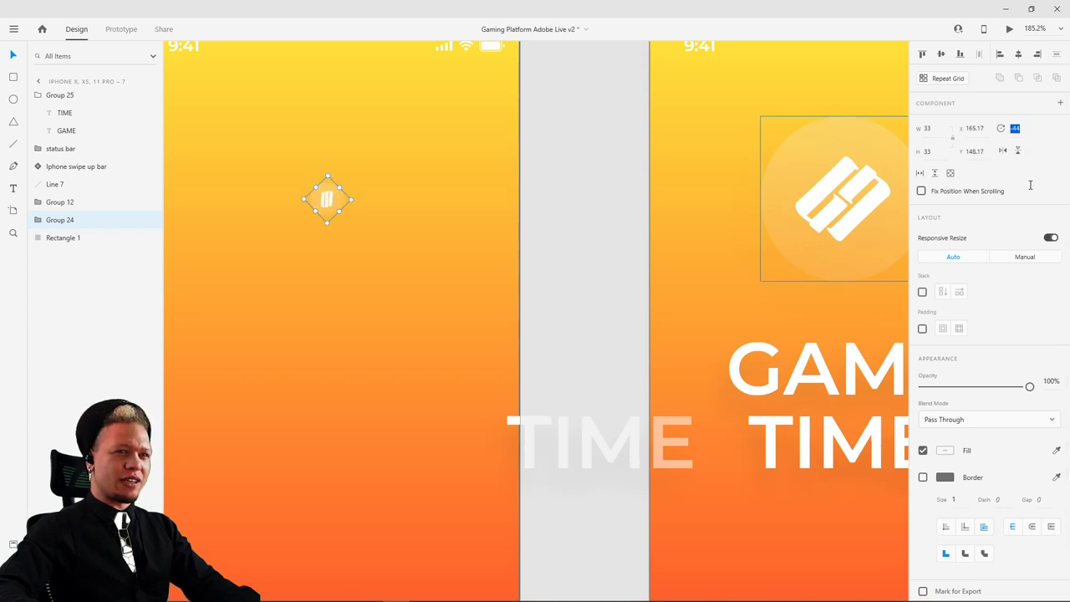
key(Down)
key(Escape)
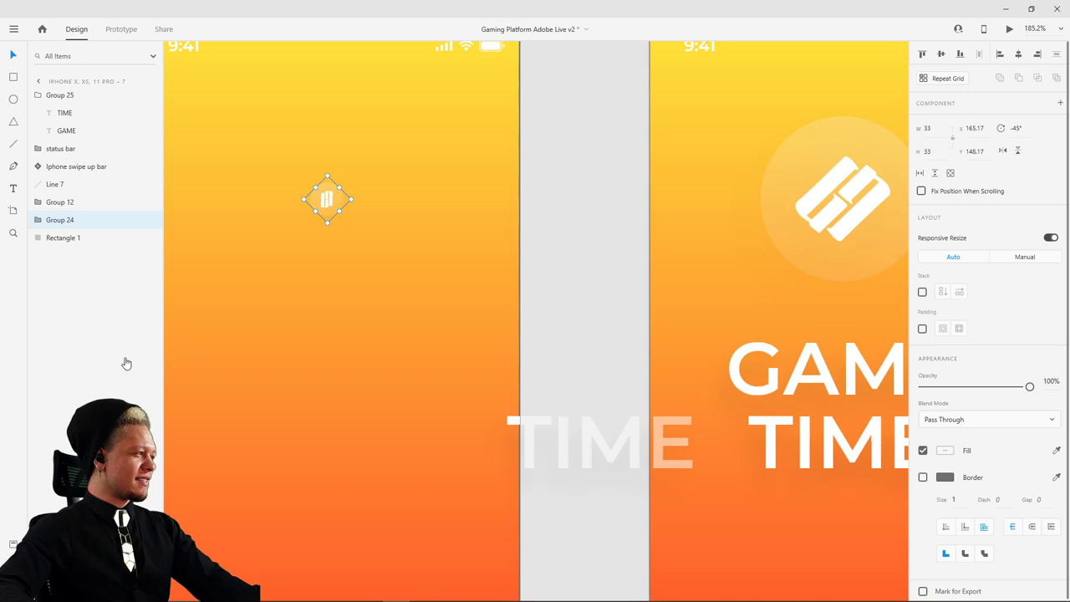
click(575, 244)
- Set the small logo's opacity to 100% and bring the Login and Signup buttons into view
scroll(493, 290, down, 2)
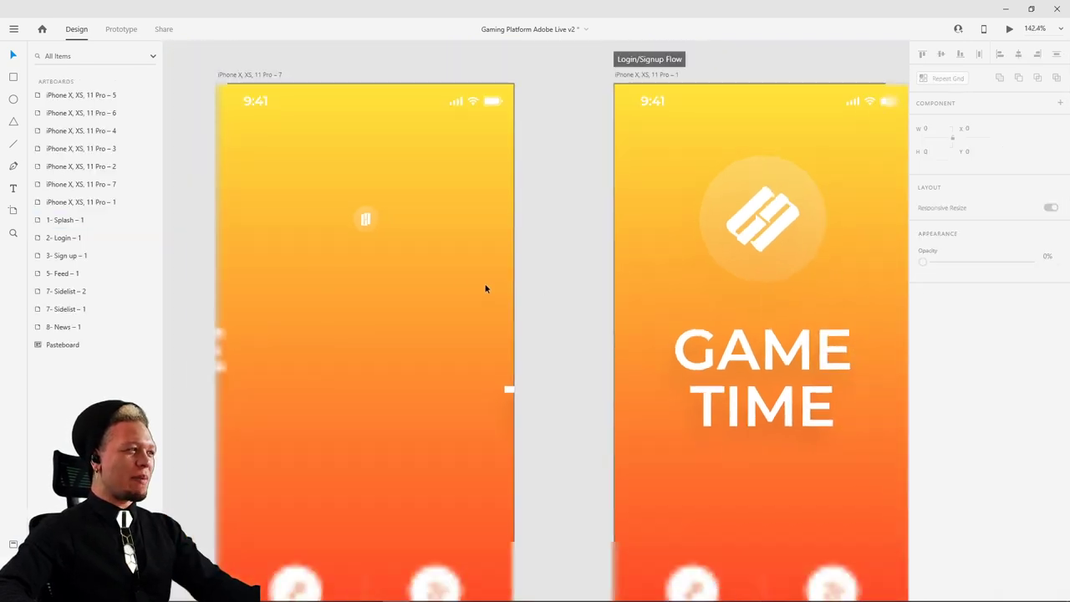
click(365, 219)
drag(1011, 389, 910, 398)
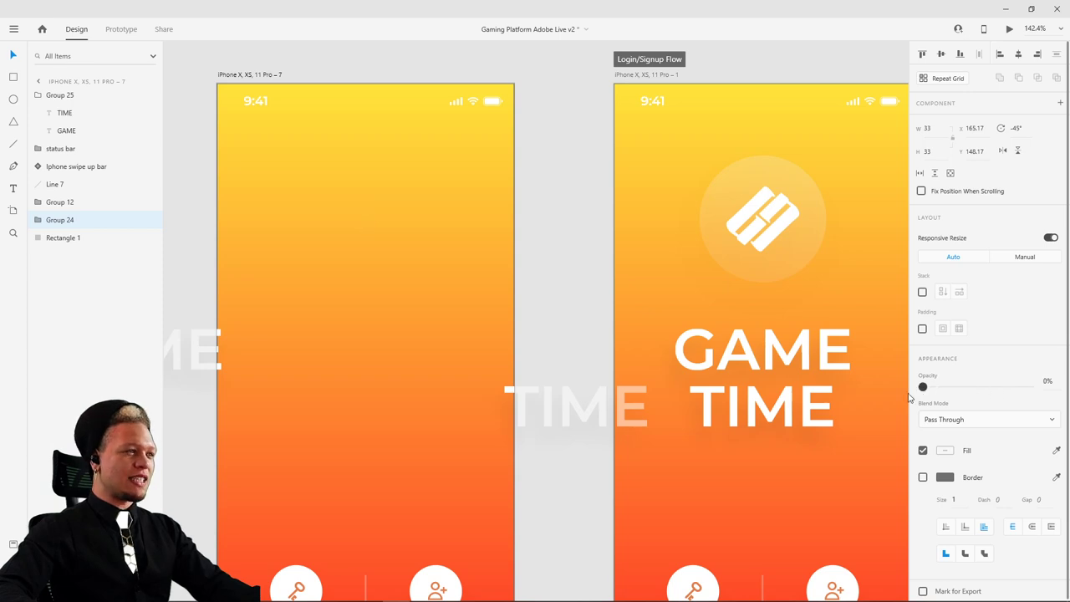
click(543, 256)
drag(564, 289, 564, 192)
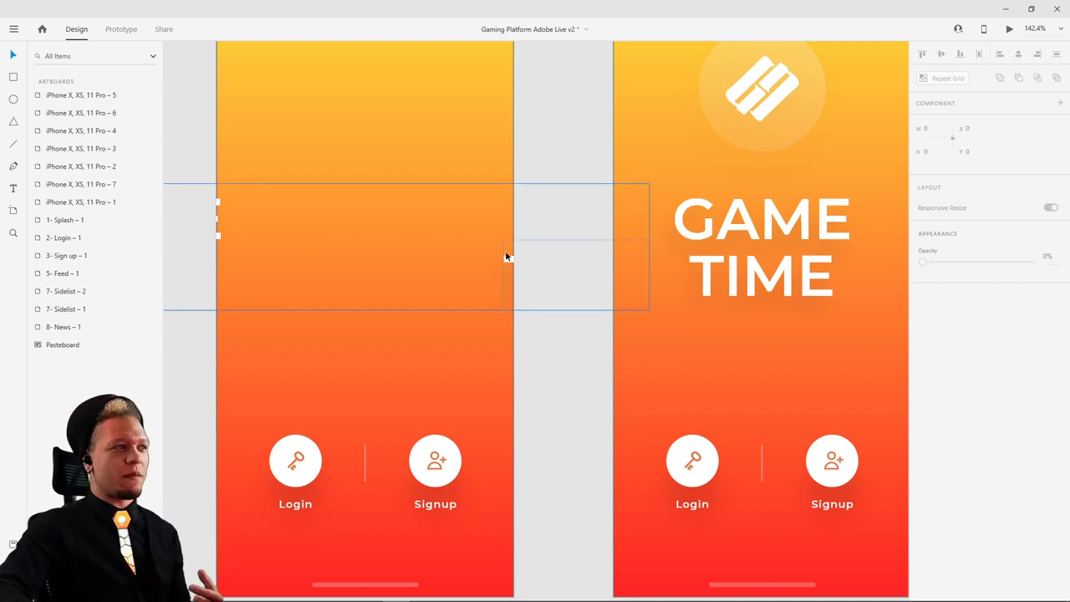
click(442, 461)
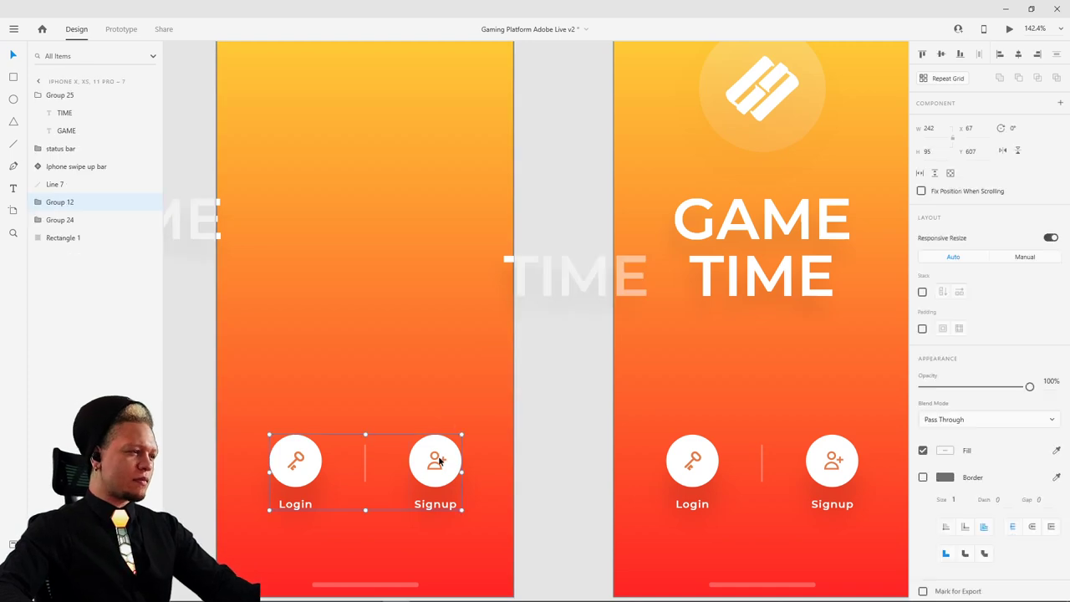
scroll(417, 468, down, 3)
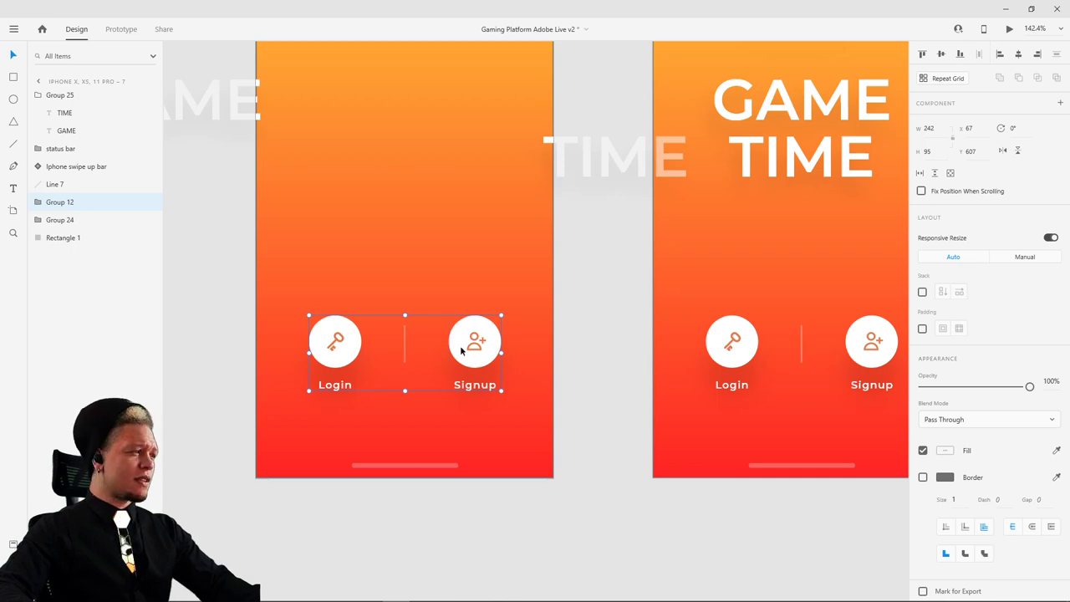
- Fade the whole ghost GAME TIME group (Group 25) to 0% opacity
double_click(258, 114)
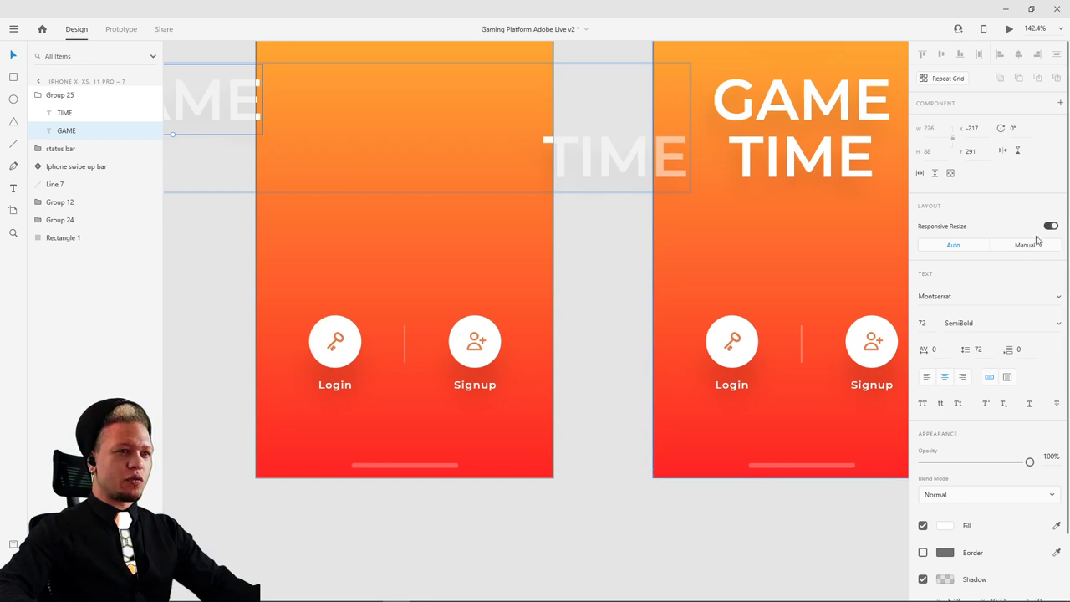
drag(1029, 462, 952, 462)
key(ctrl+z)
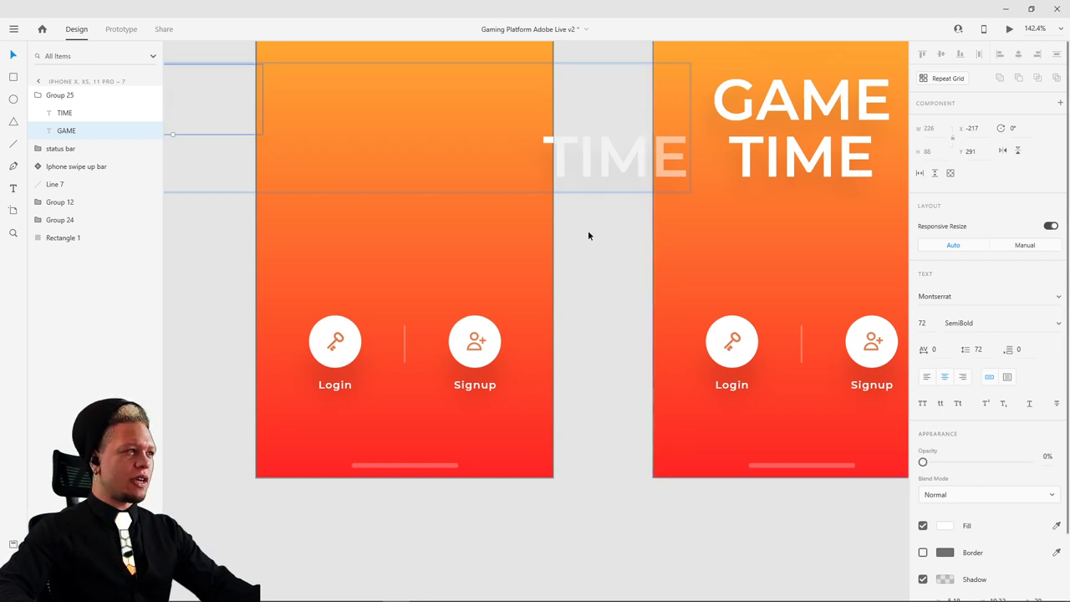
click(626, 254)
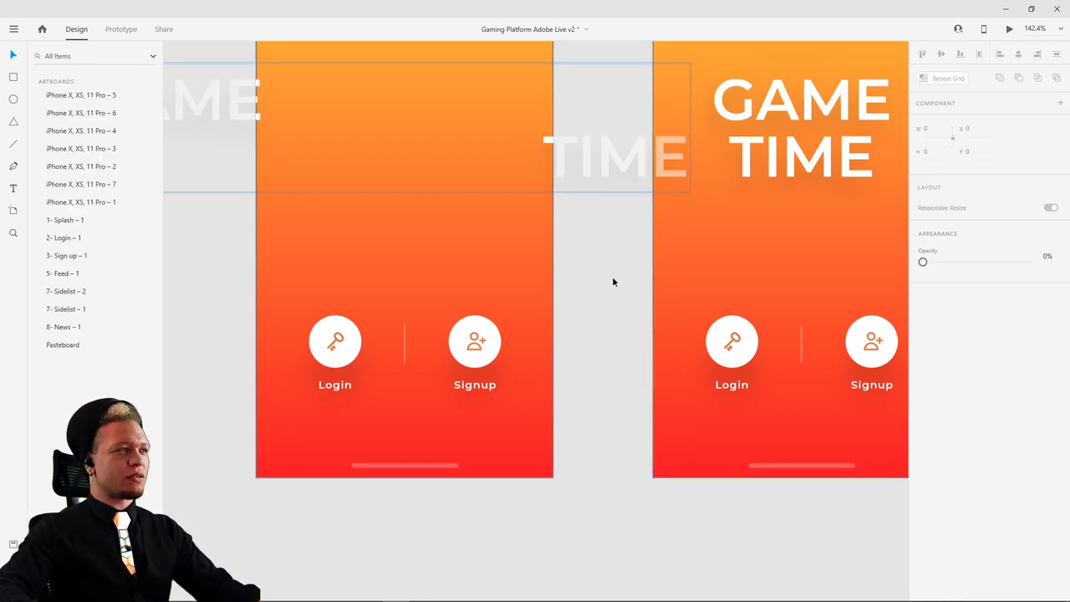
click(526, 139)
drag(1029, 386, 923, 386)
click(586, 249)
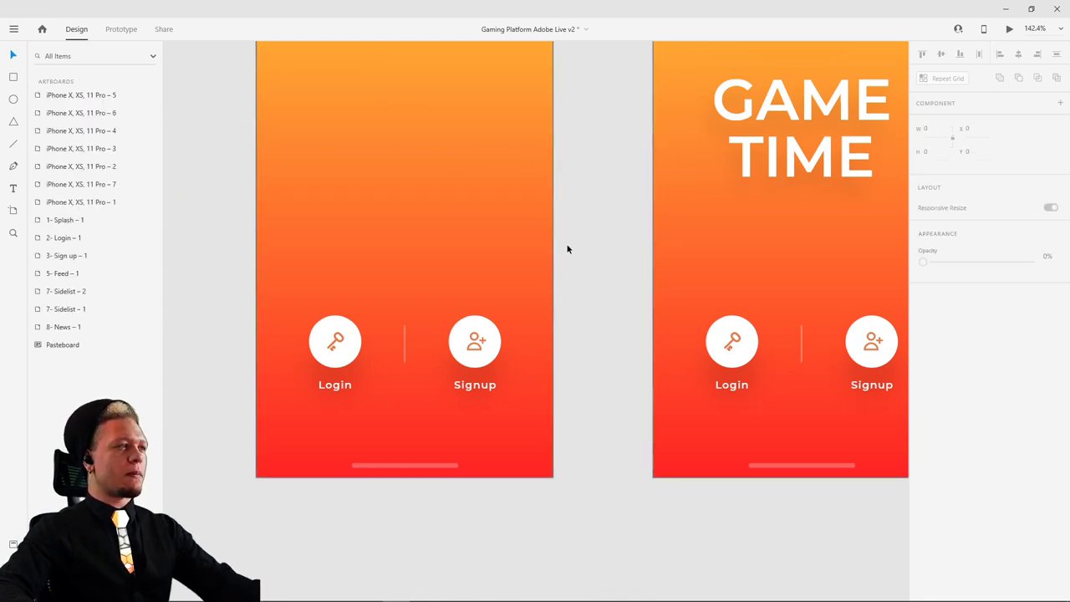
drag(566, 246, 610, 239)
click(500, 349)
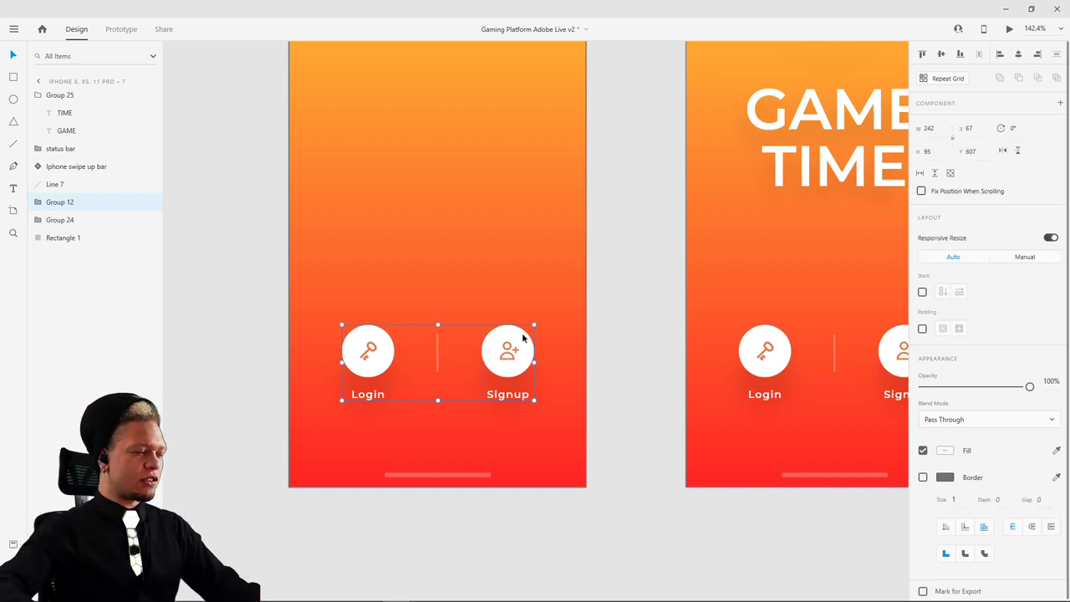
- Inside Group 12, move the Signup button up about 45 px and the Login button down
double_click(528, 362)
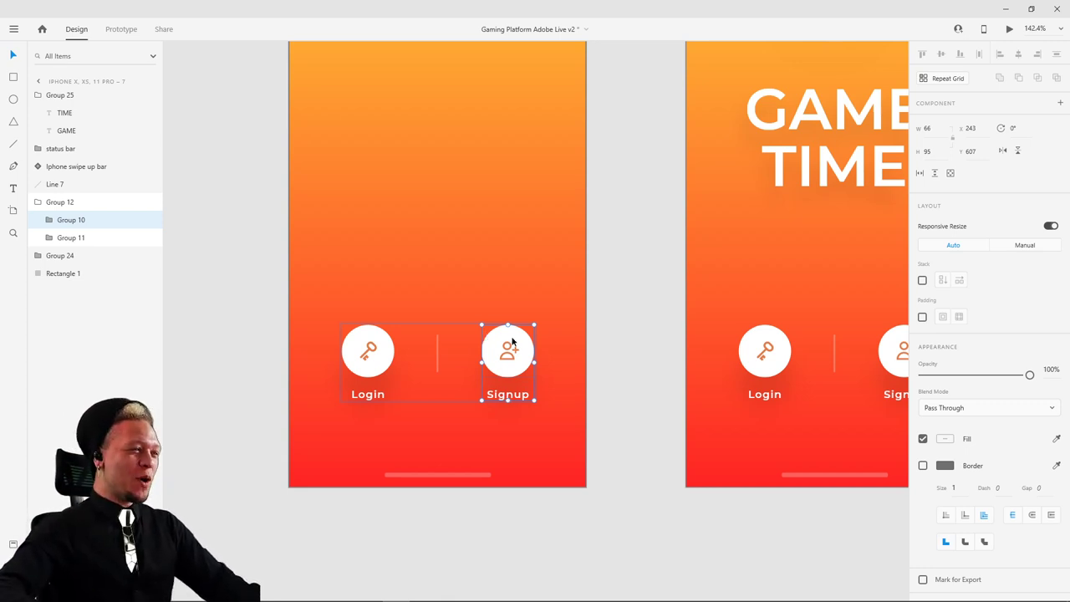
drag(513, 340, 512, 303)
click(374, 359)
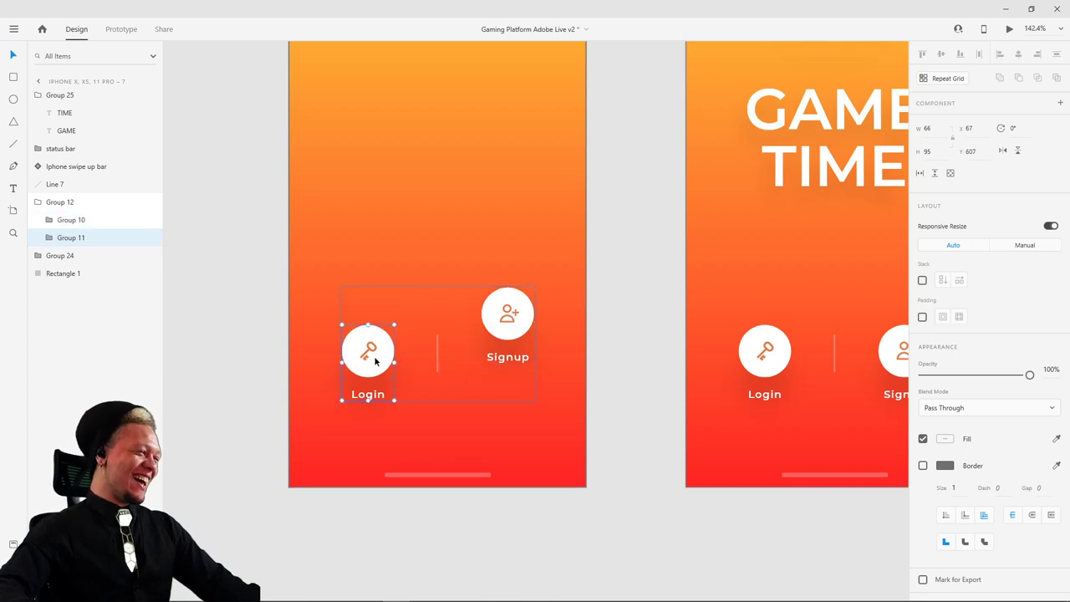
drag(374, 360, 369, 405)
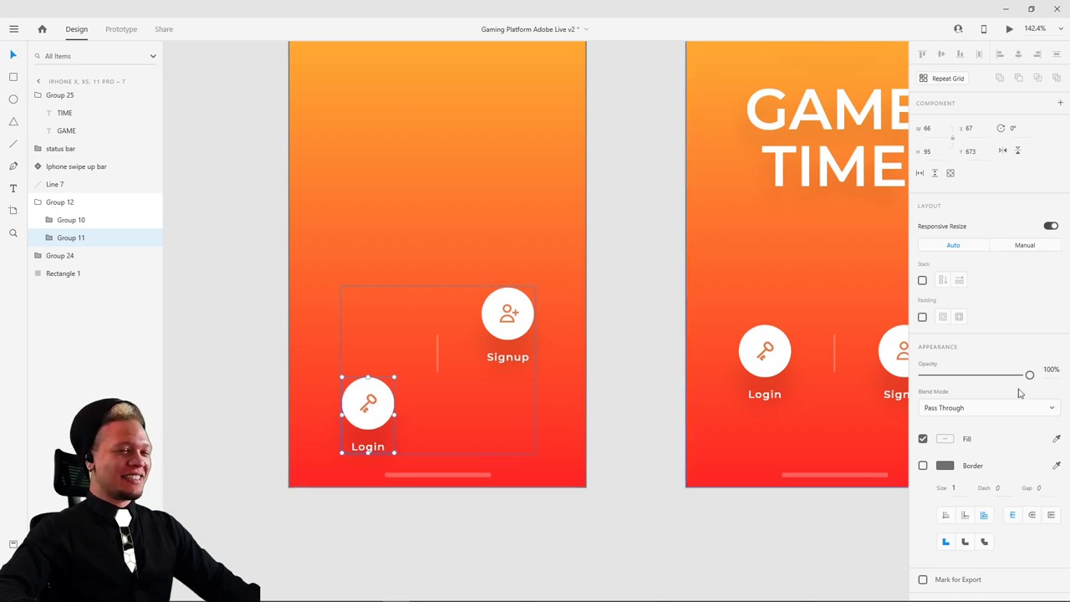
- Set the Login button, Signup button and Line 7 divider to 0% opacity
drag(1029, 374, 864, 393)
click(523, 331)
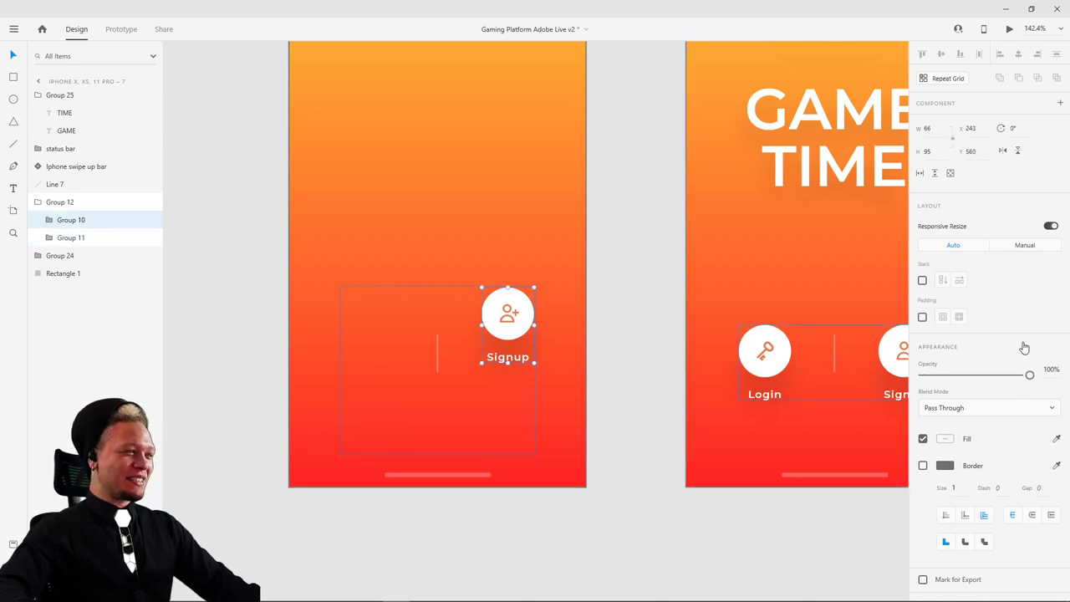
drag(1029, 374, 907, 389)
click(631, 295)
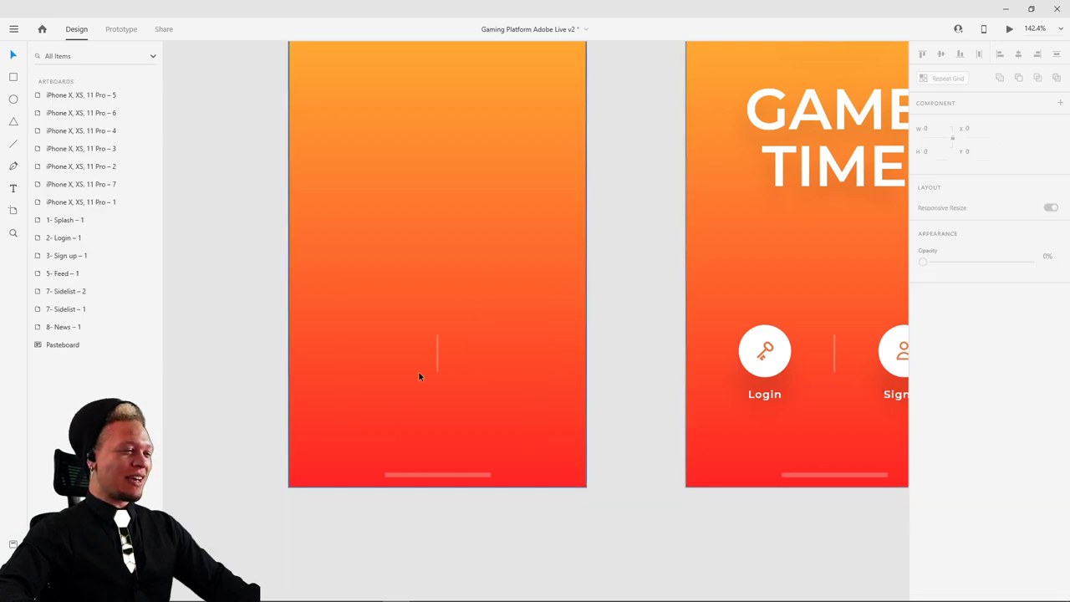
click(439, 349)
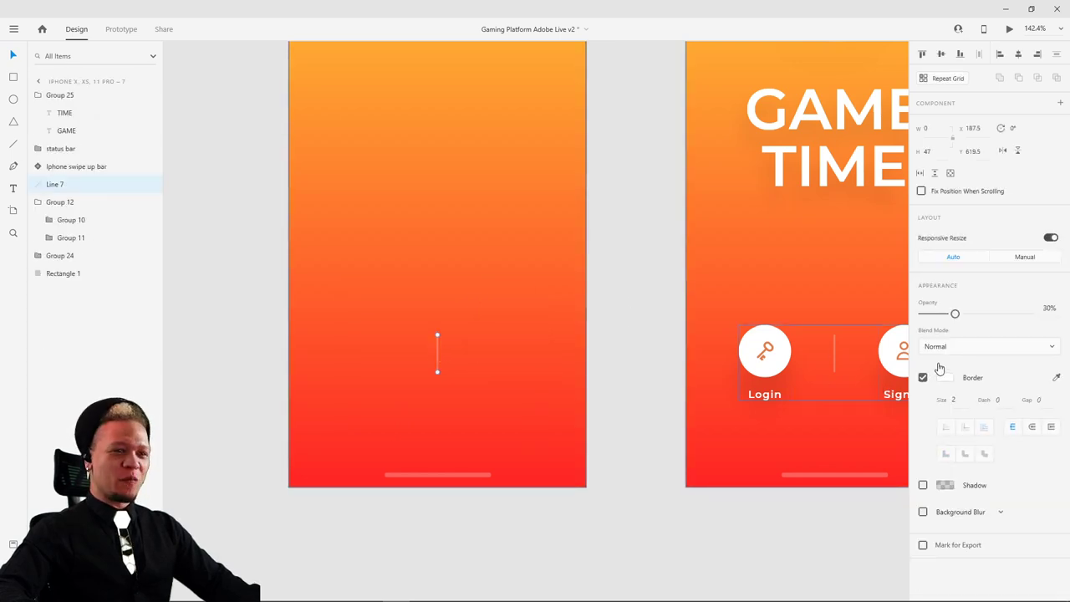
drag(956, 314, 918, 315)
click(621, 256)
scroll(621, 255, down, 3)
drag(650, 201, 565, 339)
click(360, 145)
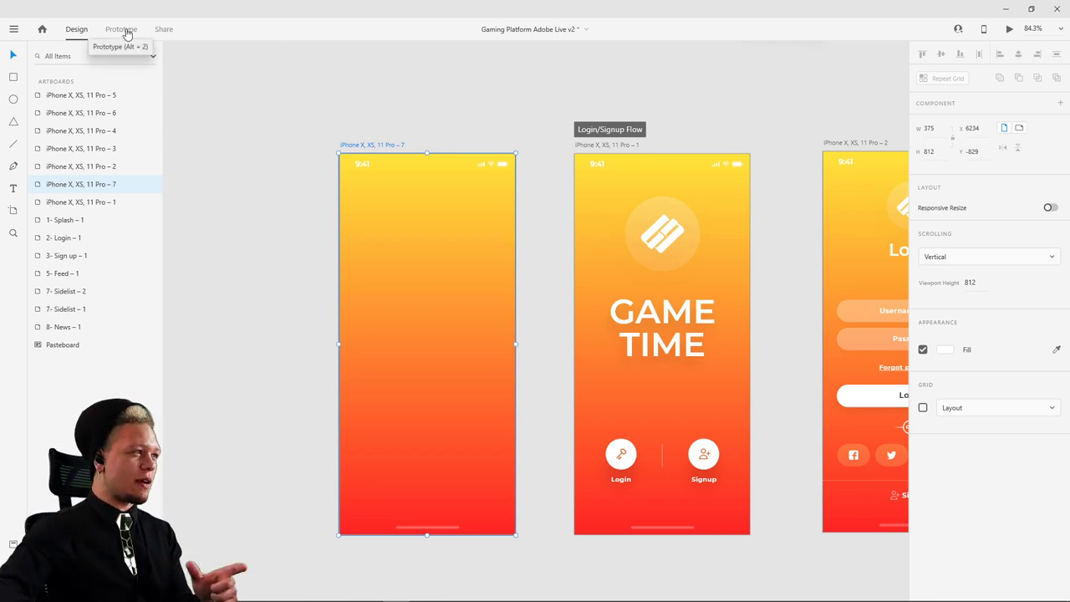
- In Prototype mode, move the flow start from GAME TIME to the blank artboard and wire it to GAME TIME
click(125, 32)
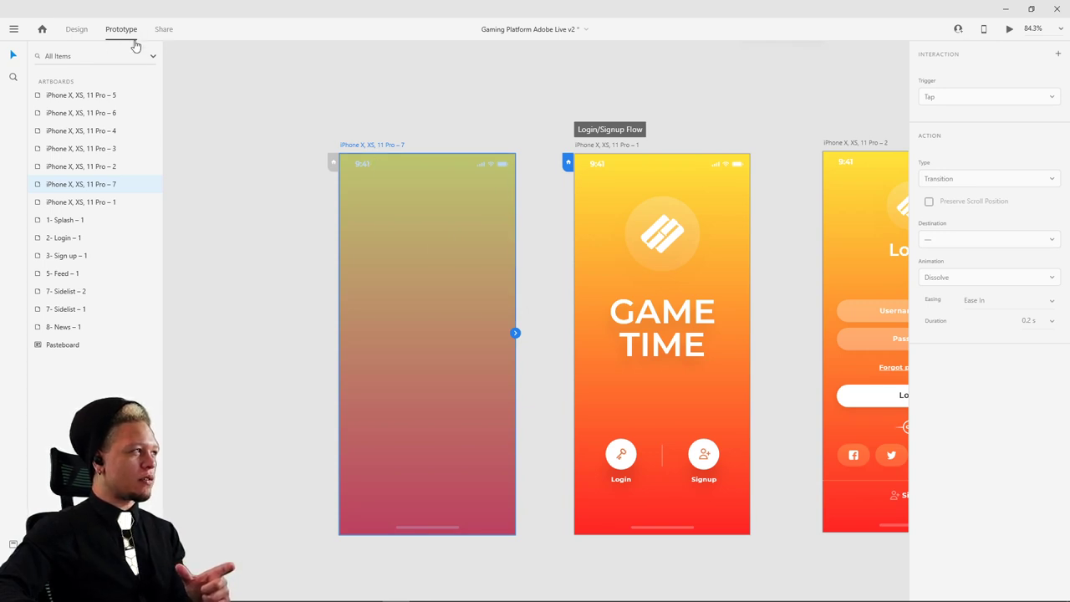
click(331, 165)
click(568, 162)
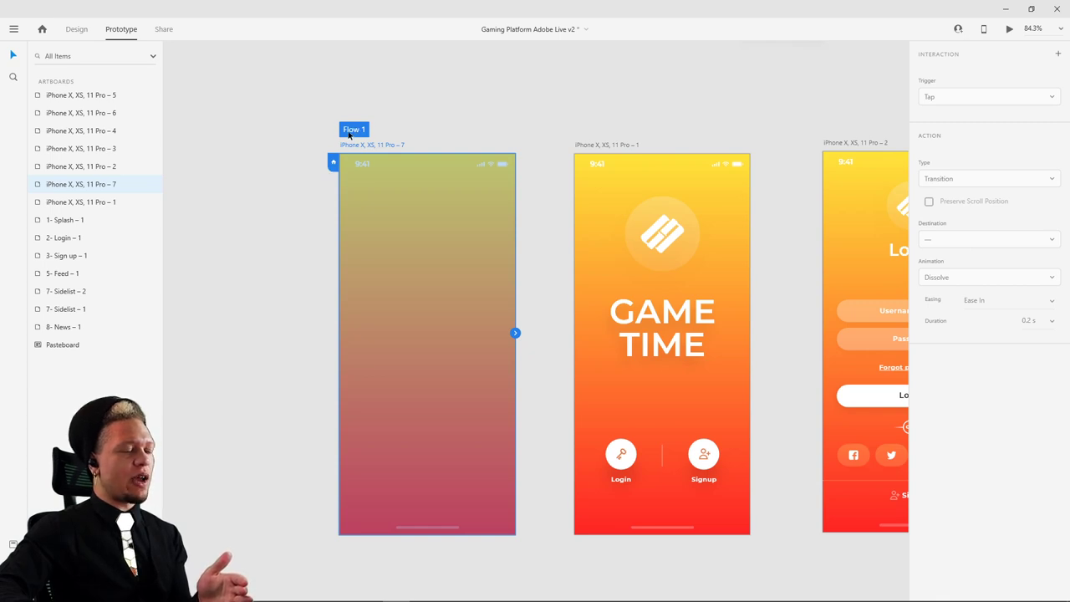
drag(350, 133, 370, 131)
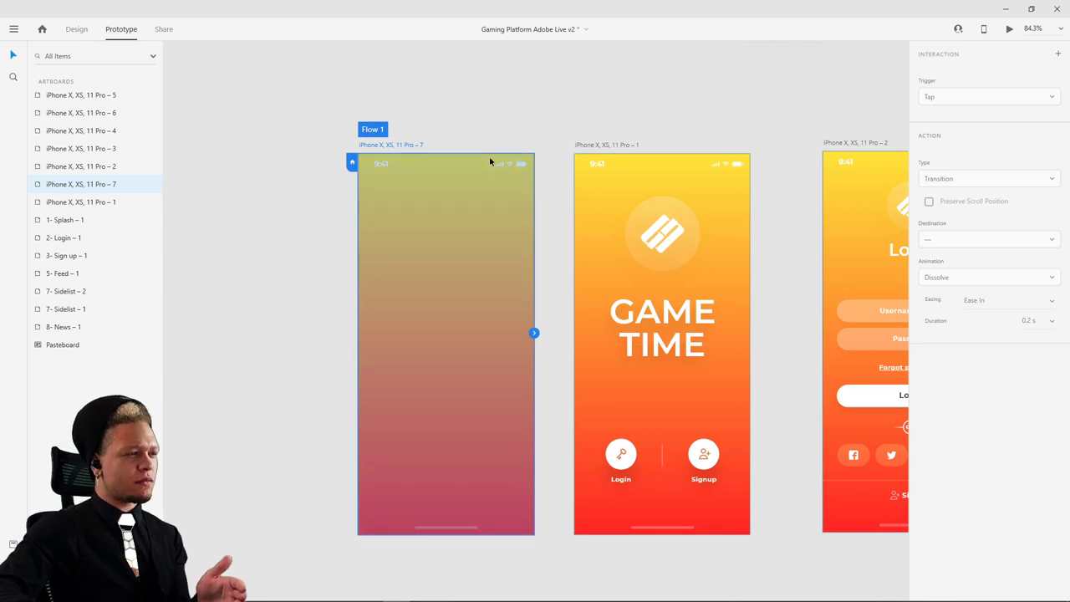
drag(534, 333, 604, 311)
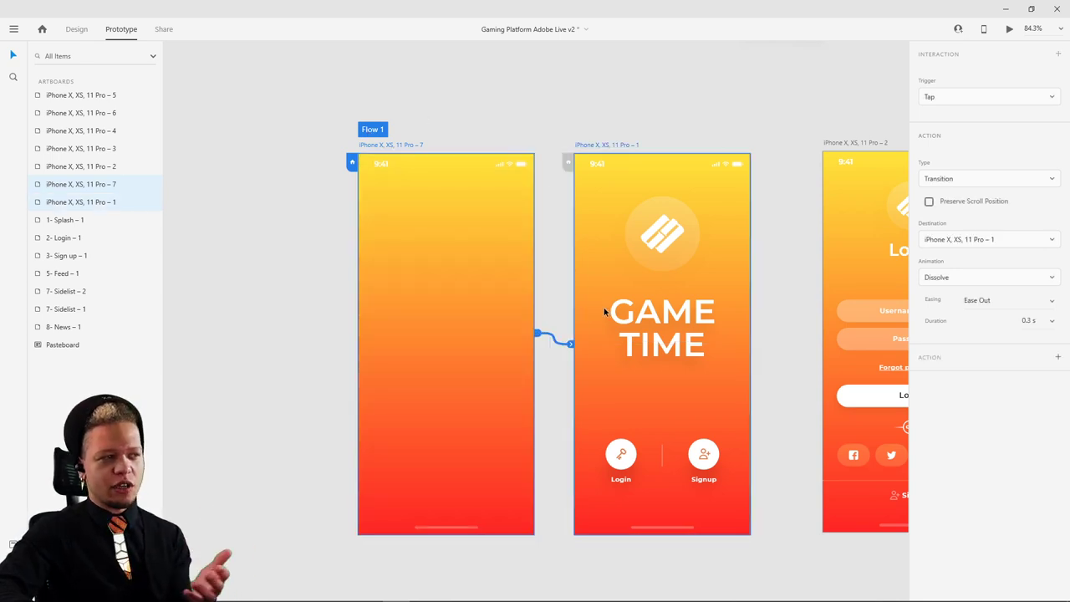
- Rename the flow to 'Login/signup Flow'
double_click(374, 131)
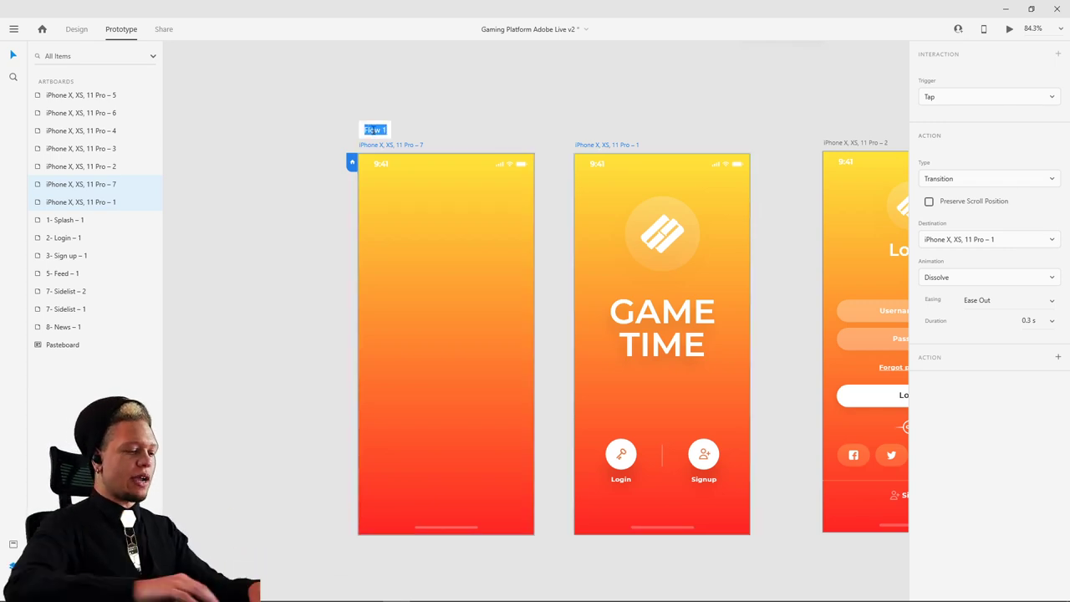
text(Login)
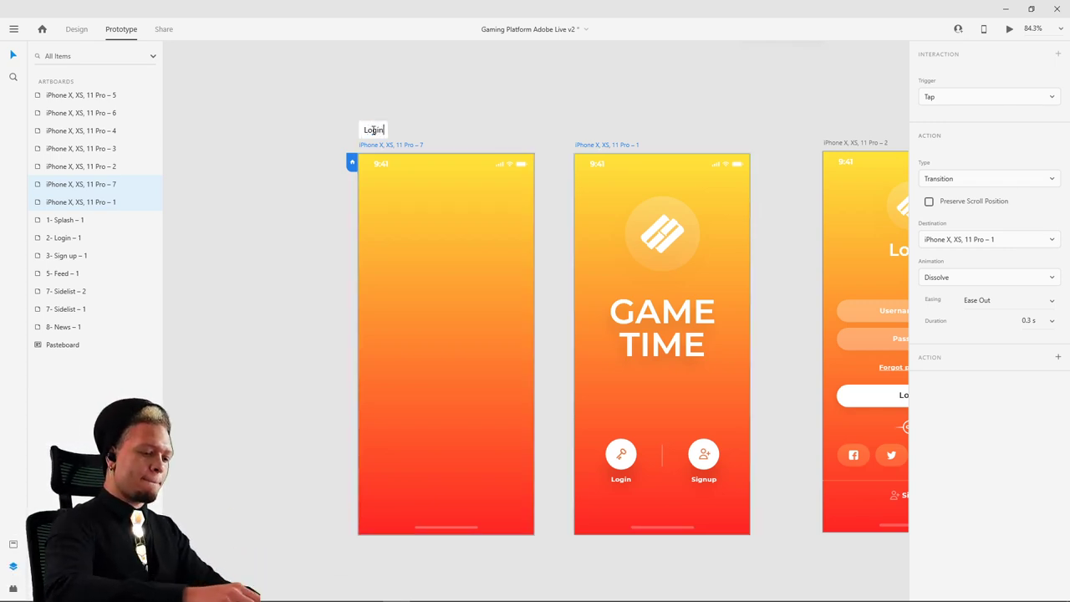
text(/signup )
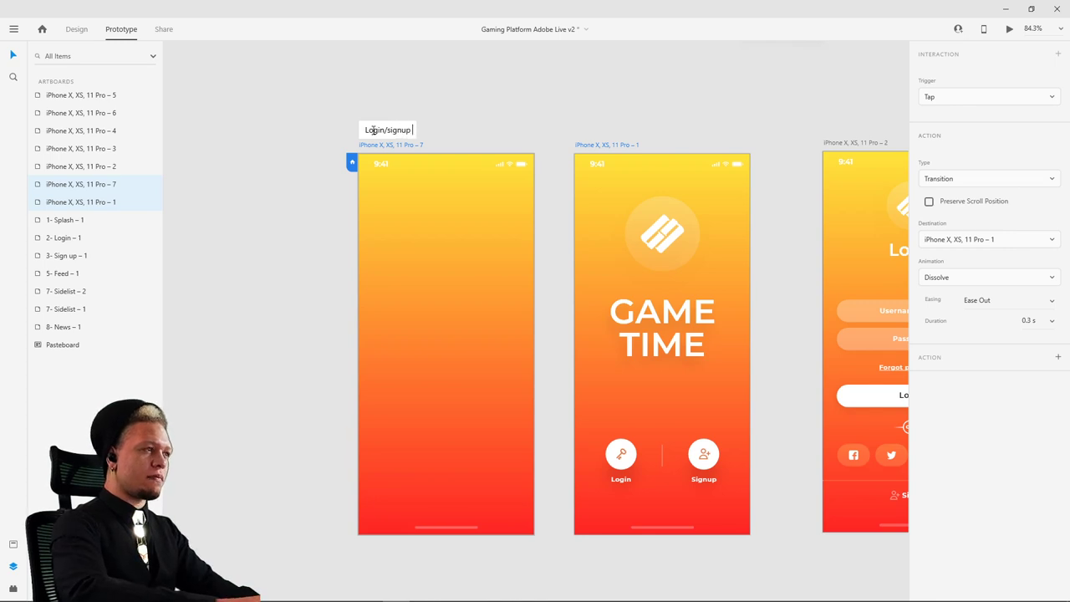
text(Flow)
key(Return)
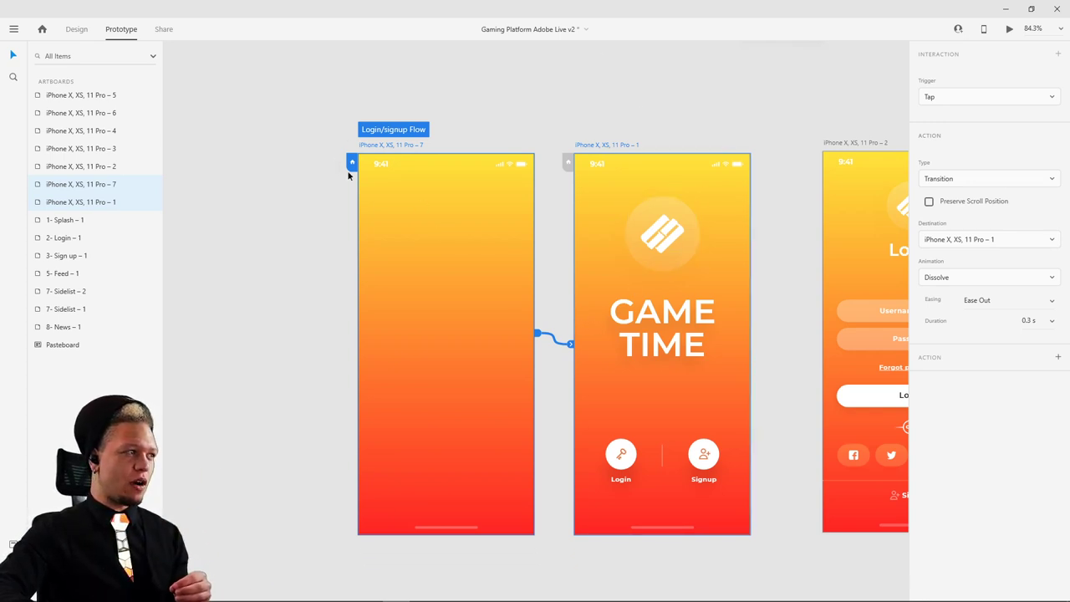
- Link the GAME TIME screen to the Login screen and rearrange the three flow artboards
drag(383, 131, 423, 128)
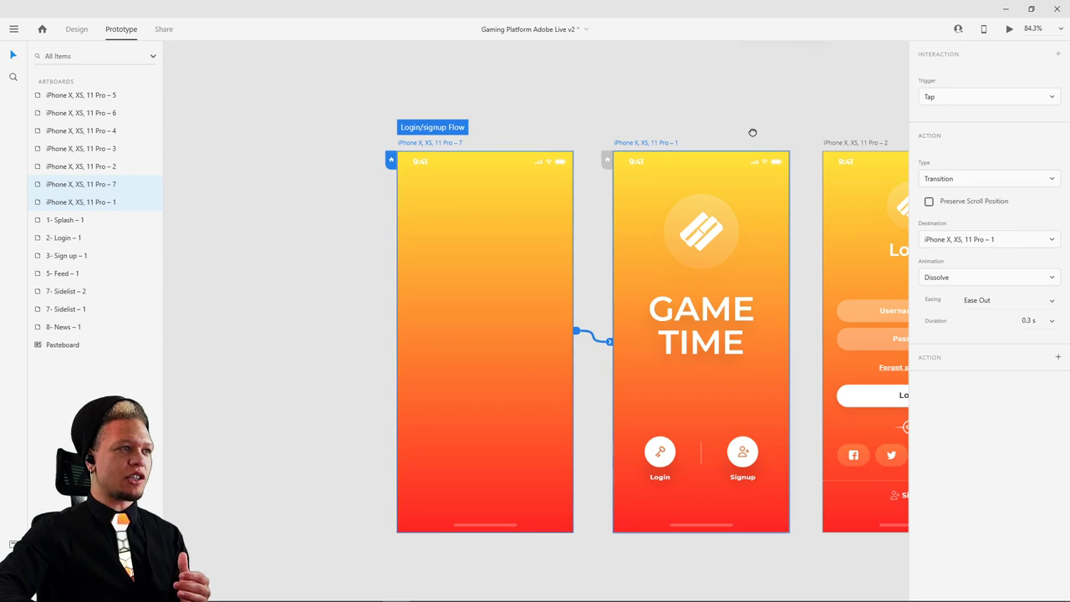
scroll(644, 216, right, 3)
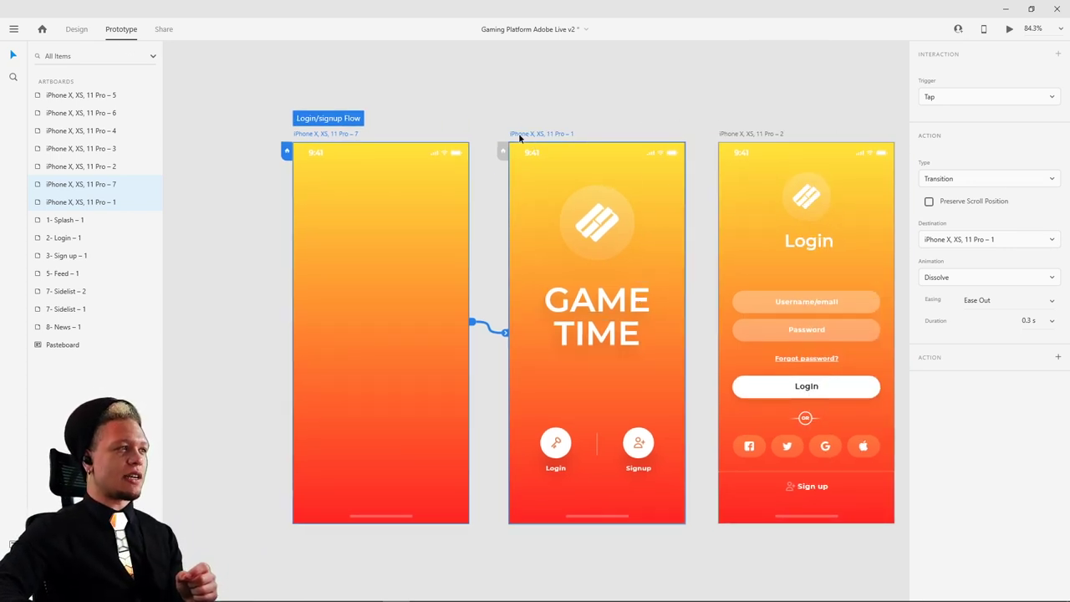
click(670, 340)
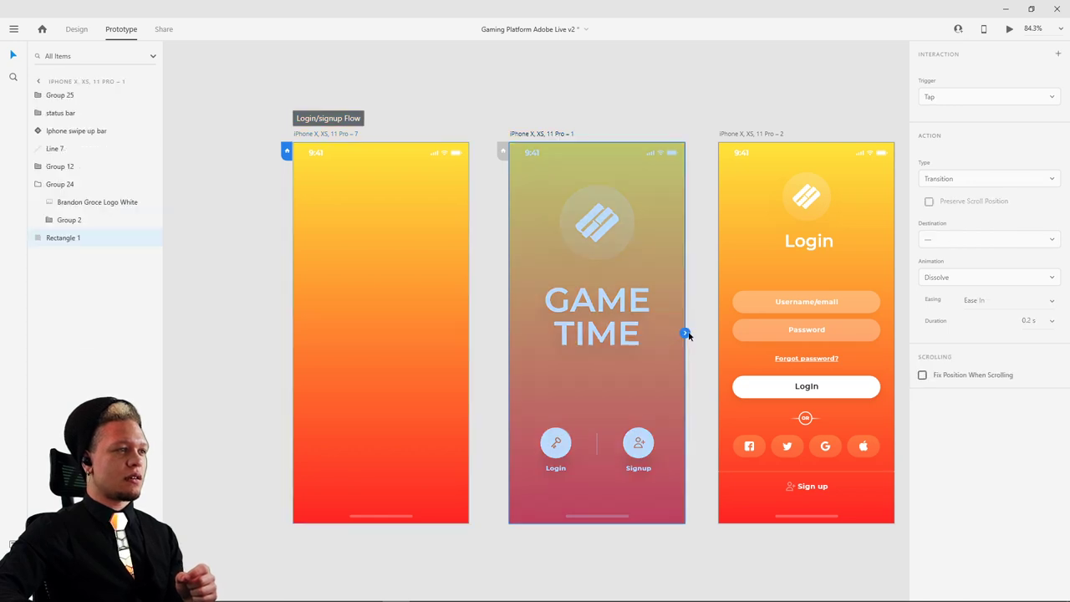
click(535, 136)
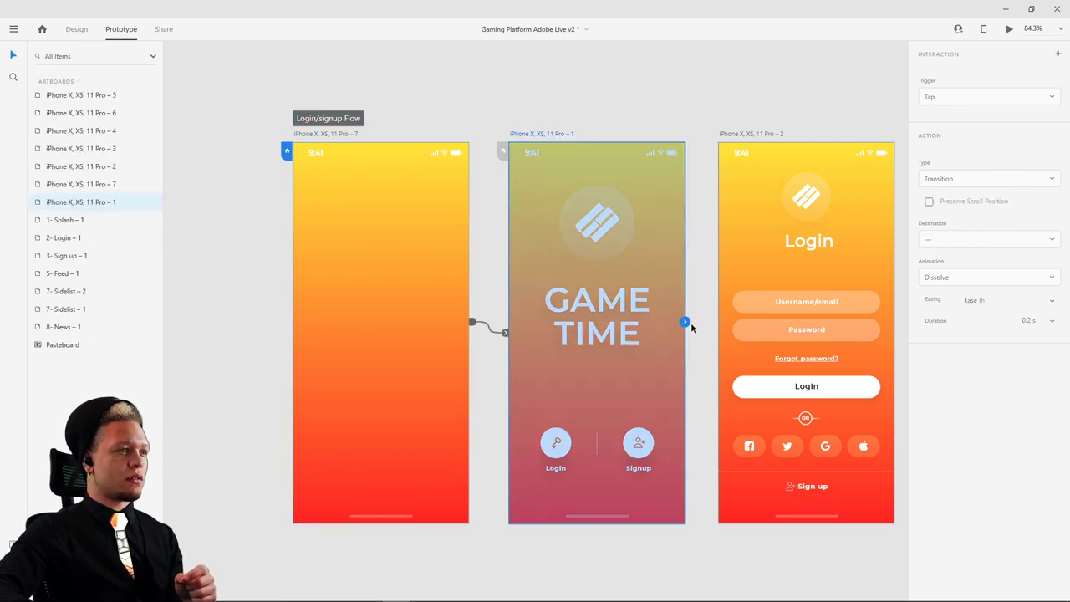
drag(684, 322, 803, 305)
drag(312, 97, 336, 120)
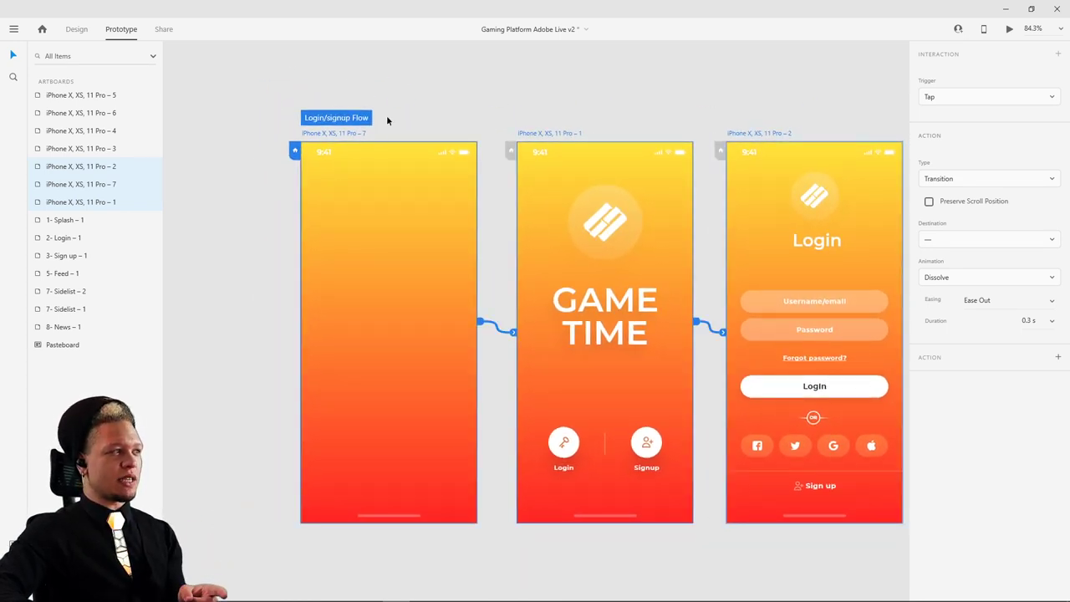
key(shift+Left)
click(425, 104)
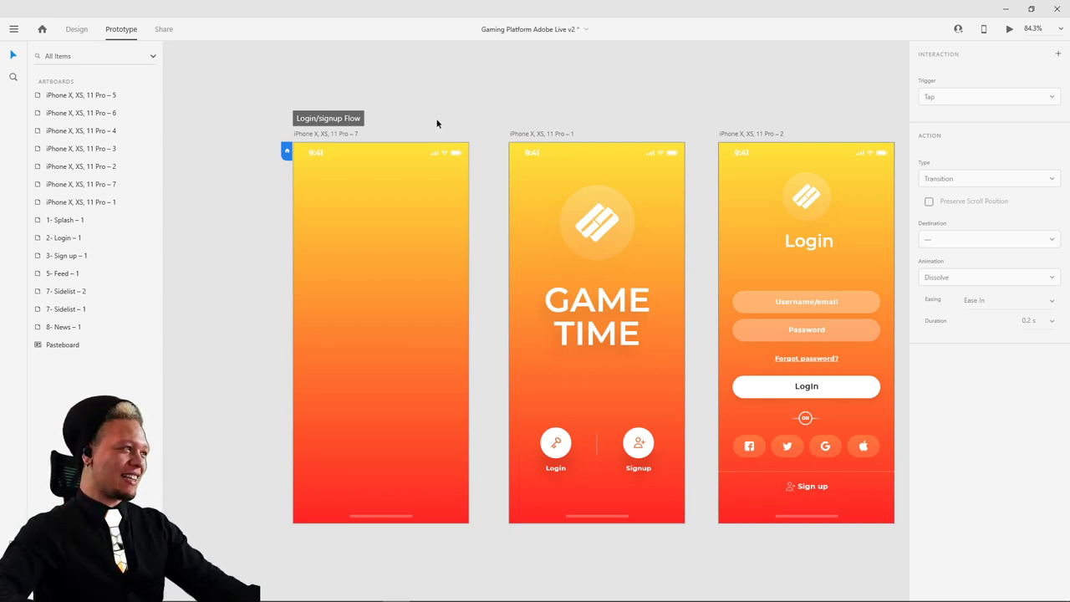
drag(436, 124, 452, 117)
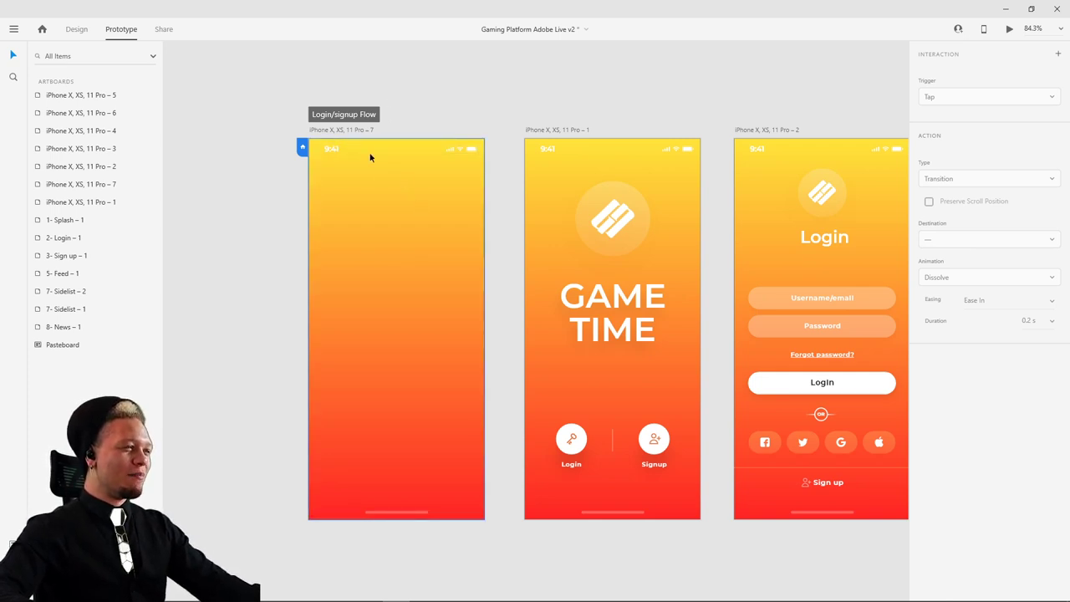
- Preview the prototype from the blank splash artboard
click(353, 128)
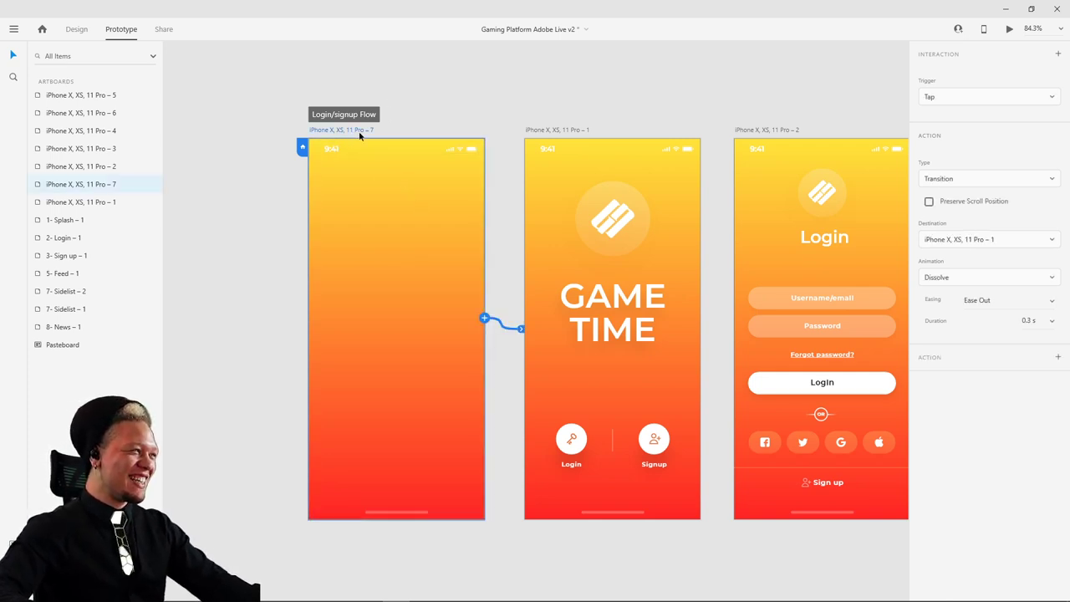
click(1009, 28)
drag(400, 101, 466, 83)
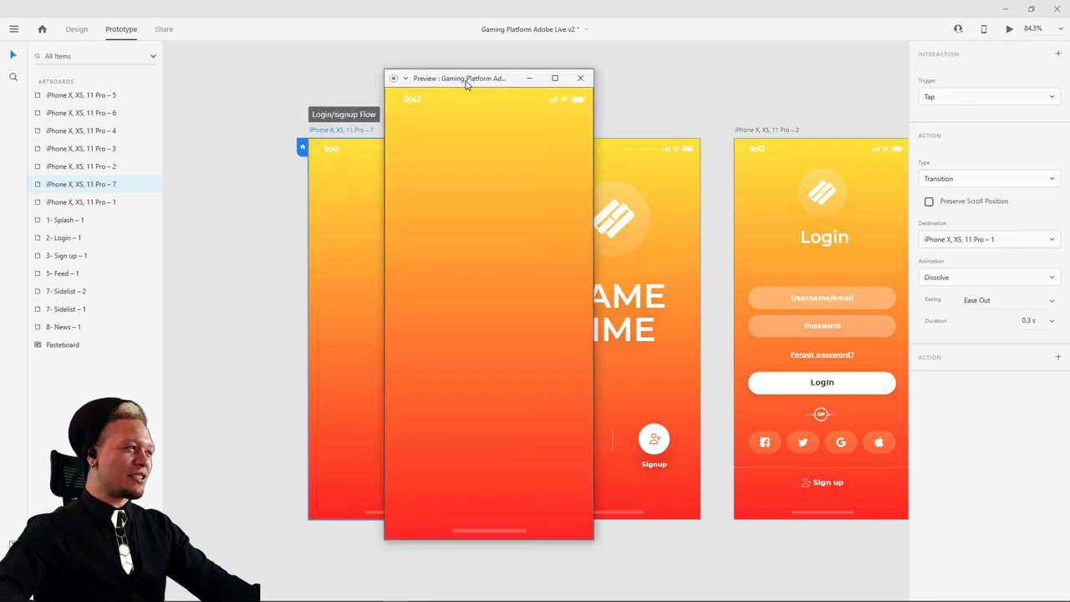
click(580, 78)
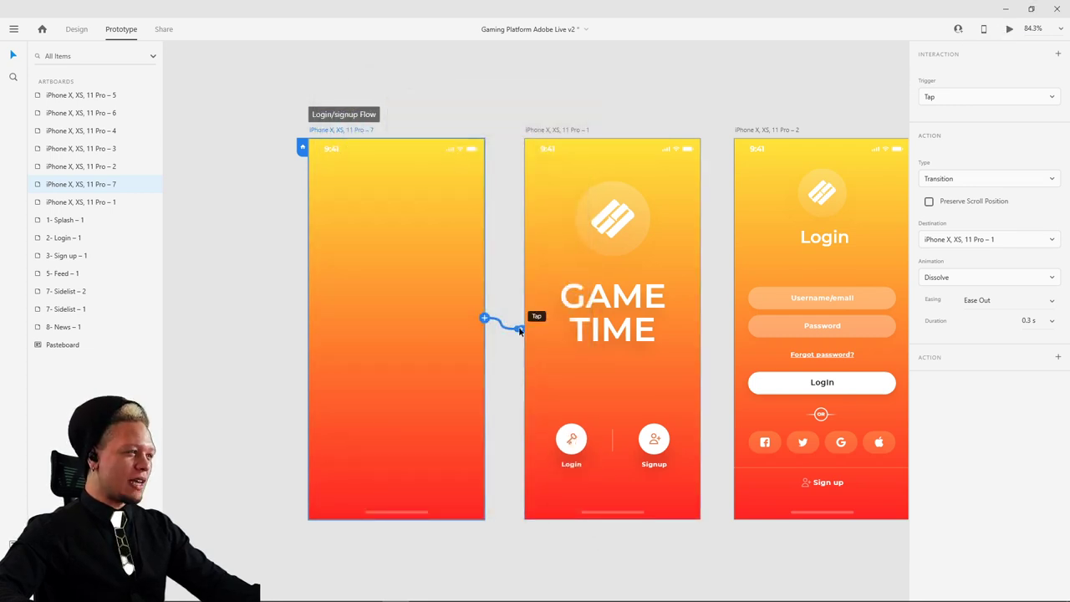
- Replace the blank artboard's old tap link with a new wire to the GAME TIME artboard
drag(519, 331, 457, 226)
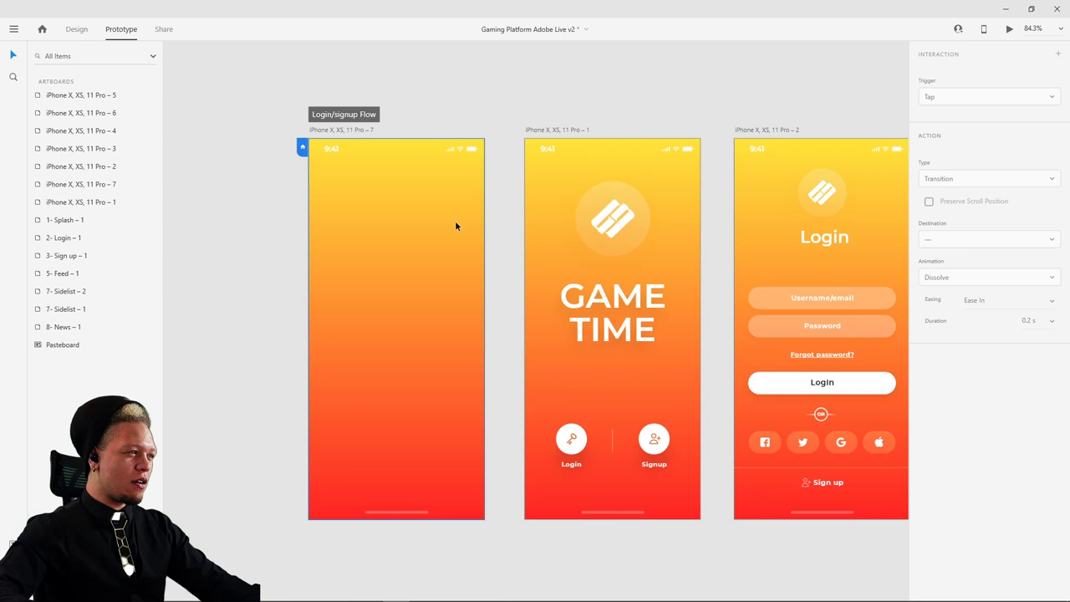
click(321, 135)
drag(484, 318, 521, 328)
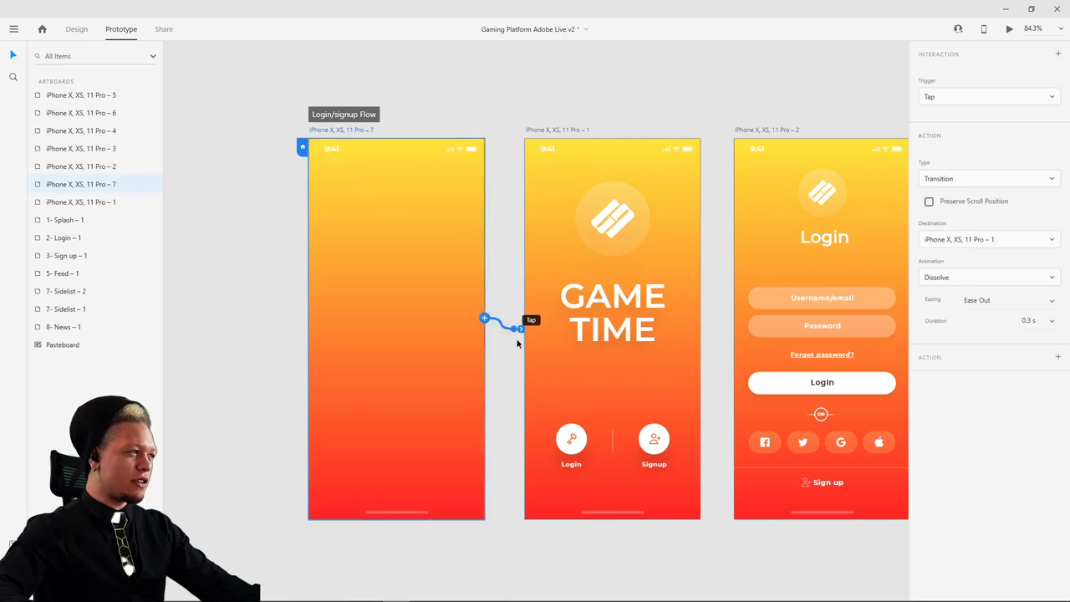
click(957, 97)
- Set the blank artboard's link to a Time trigger with 0.2 s delay, Snap easing and Auto-Animate
click(942, 142)
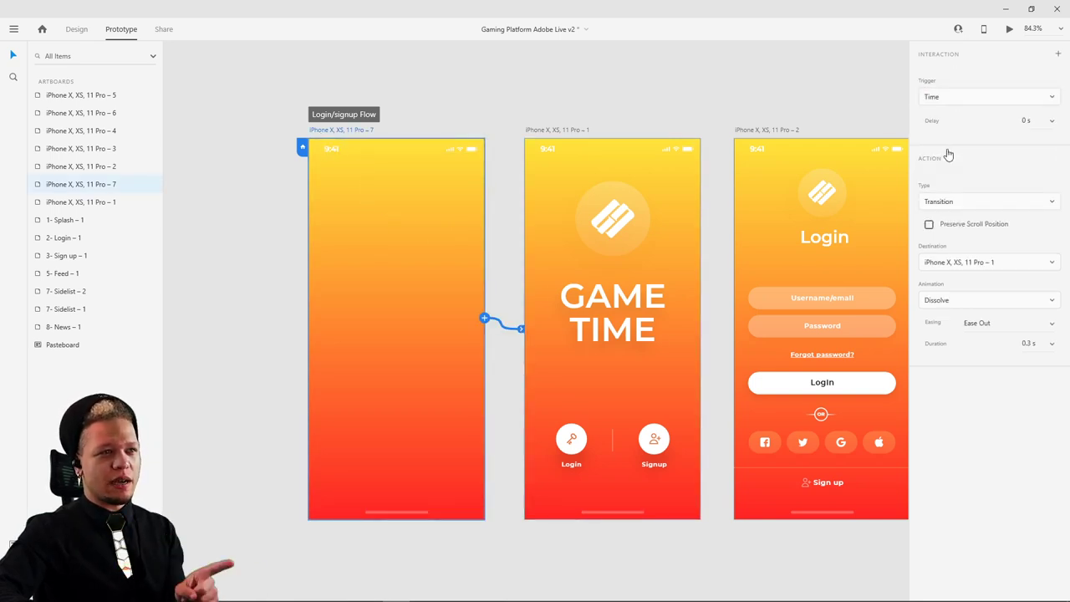
click(1052, 120)
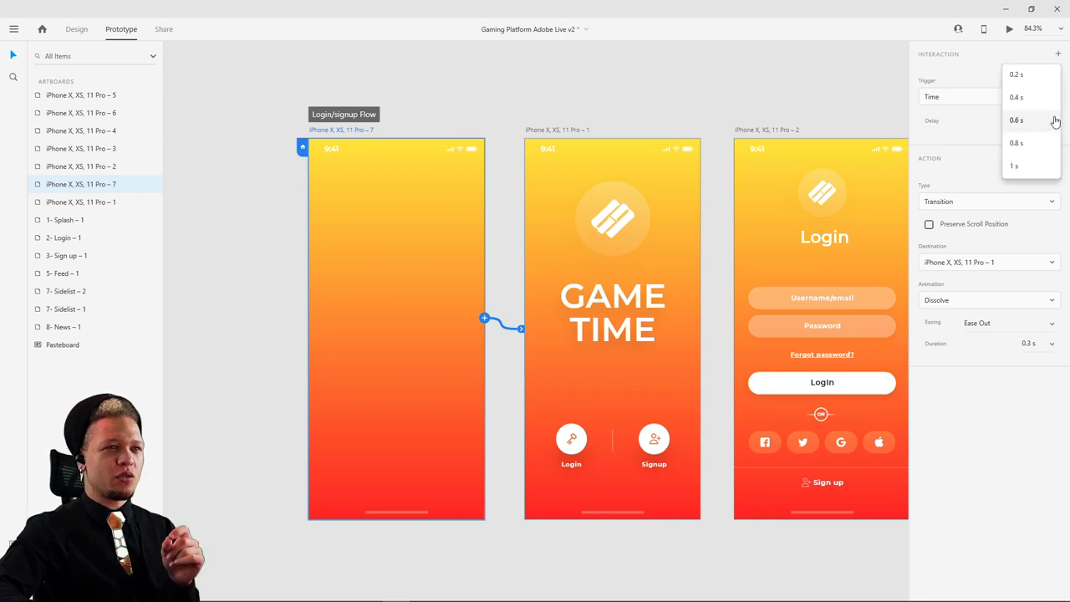
click(1029, 79)
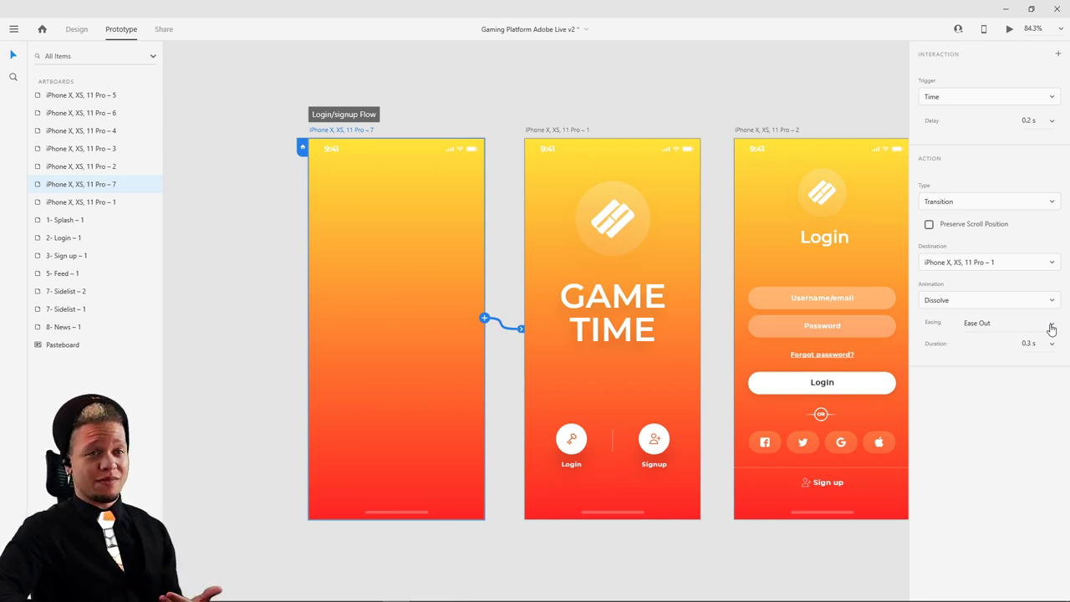
click(1052, 329)
click(1010, 392)
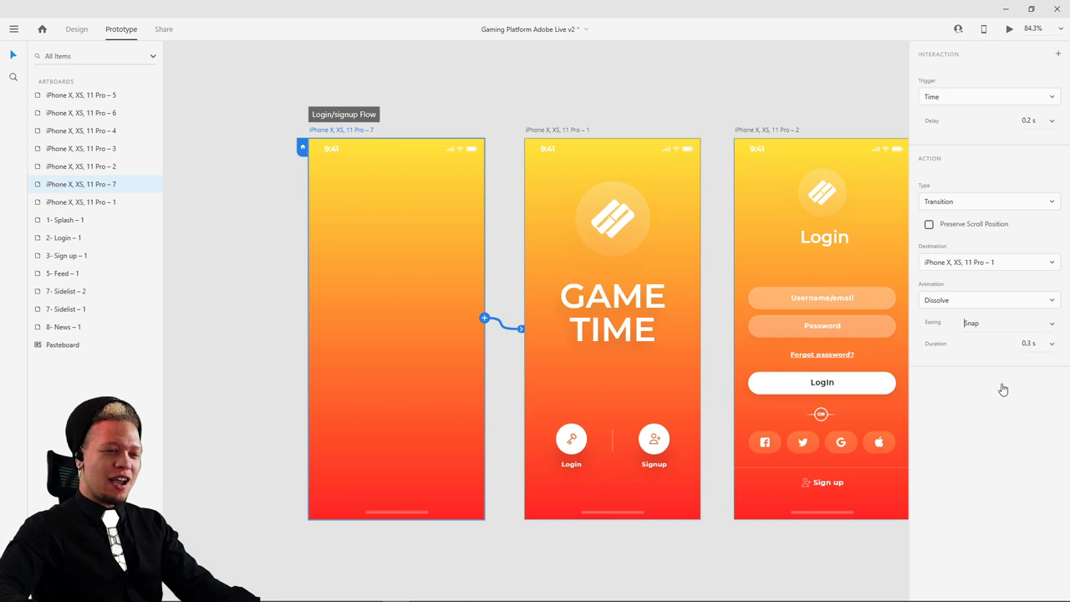
click(959, 199)
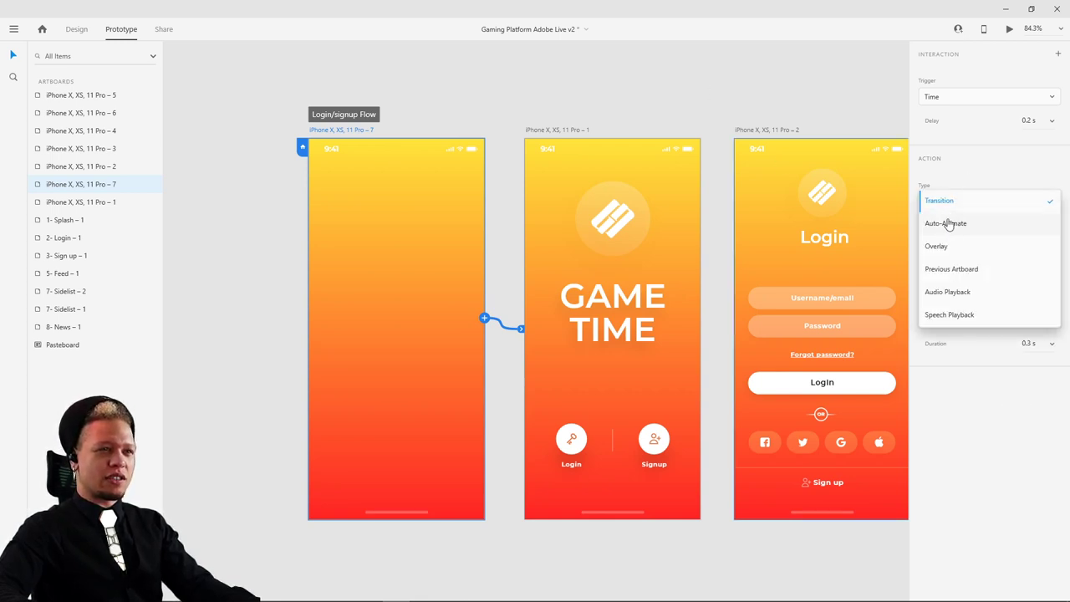
click(945, 224)
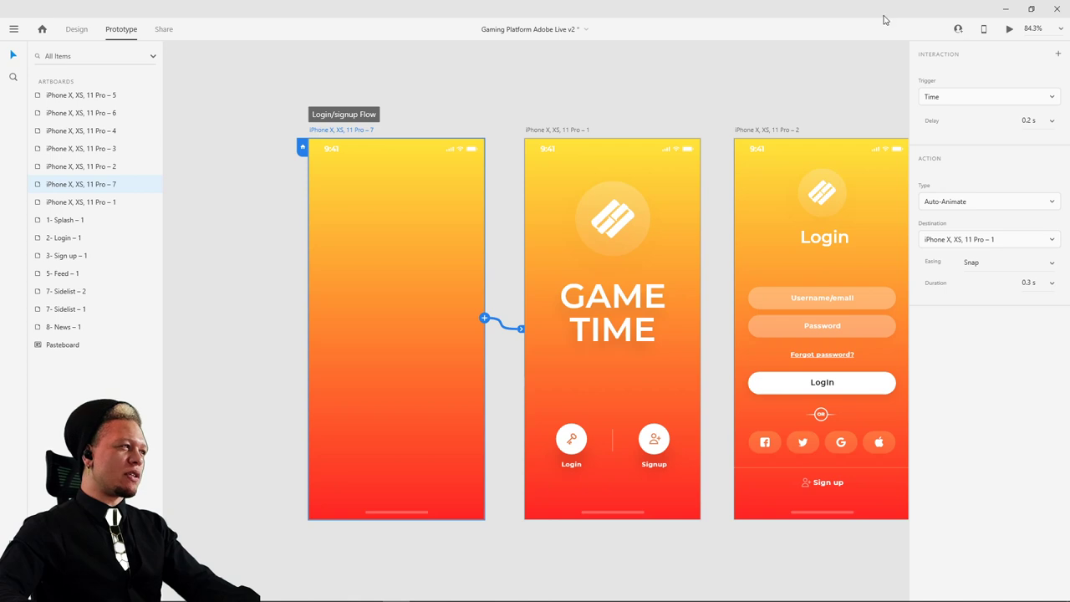
- Preview the auto-animate, raise the delay to 1 s, and preview again
click(1009, 29)
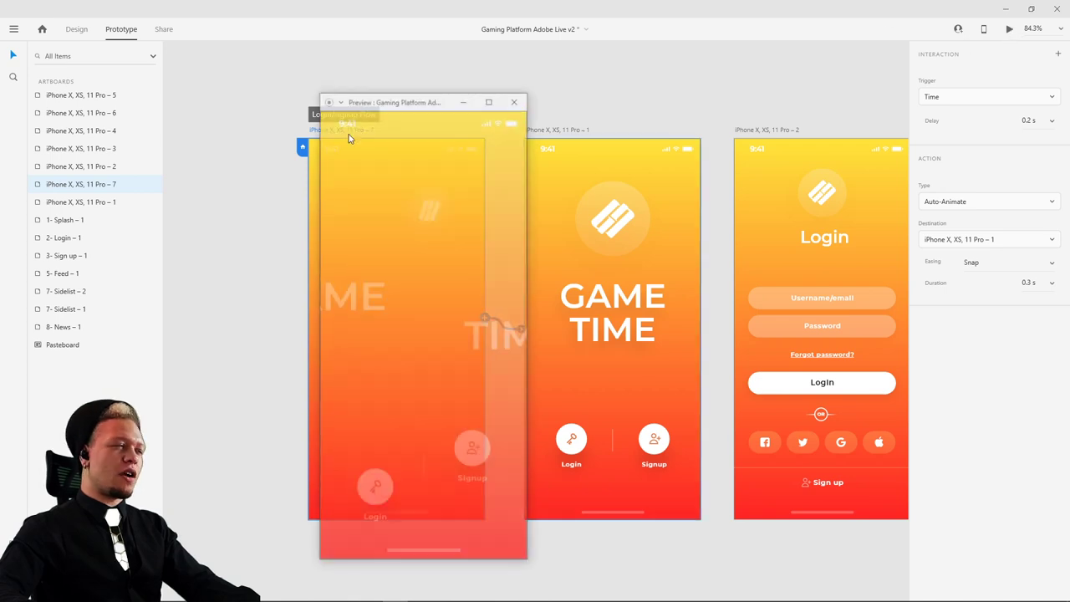
click(512, 100)
click(1055, 123)
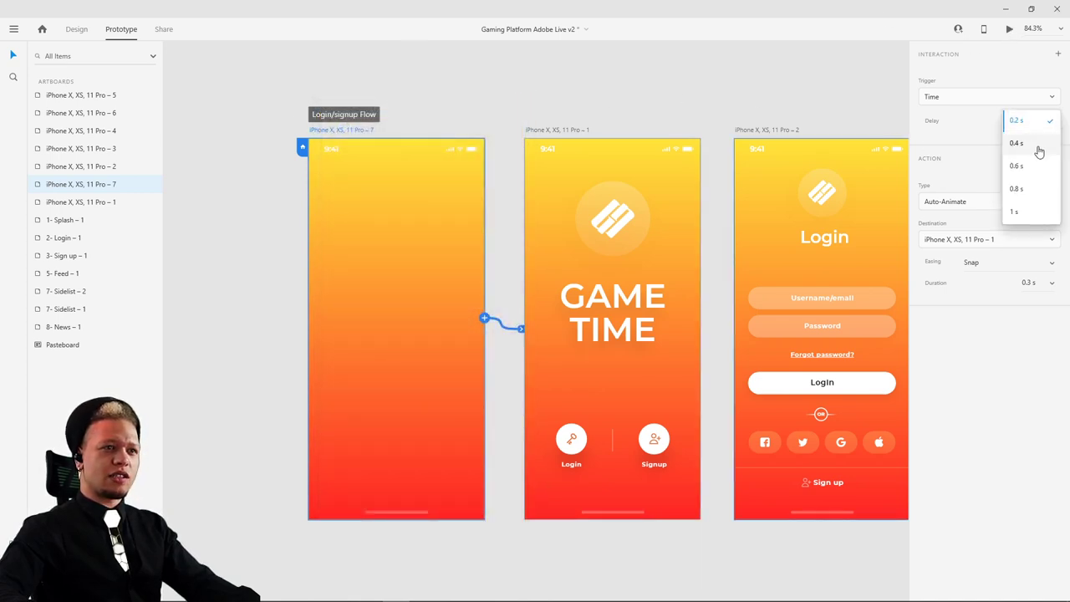
click(1027, 189)
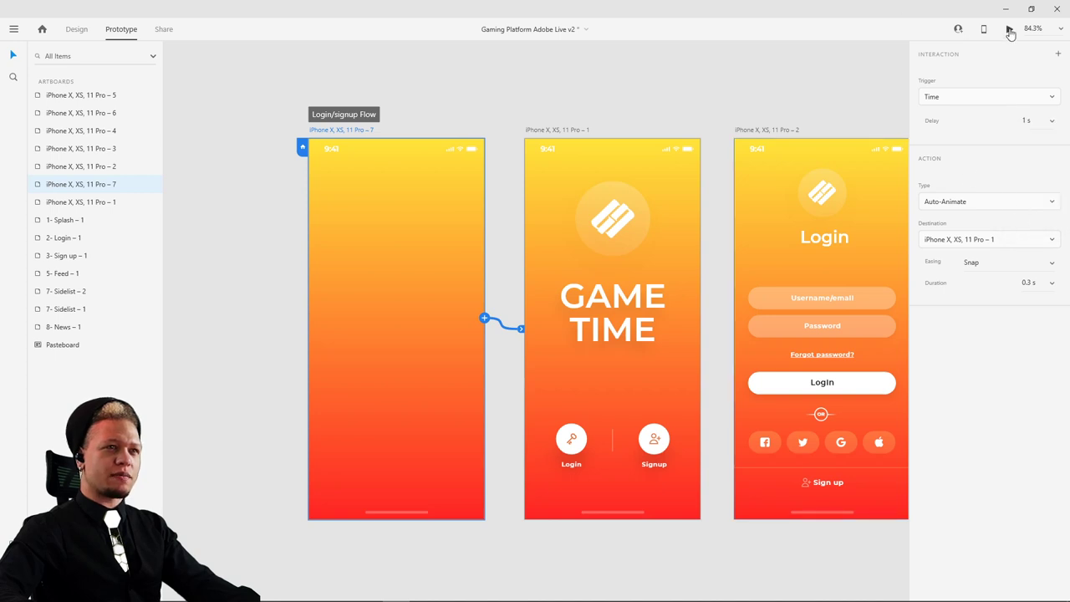
click(1009, 28)
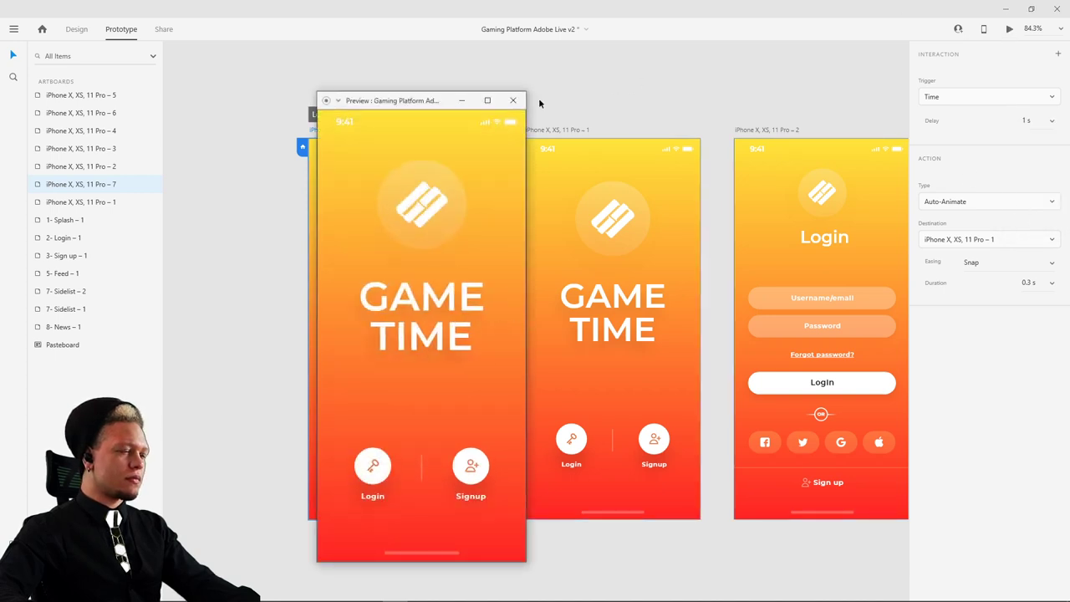
click(513, 100)
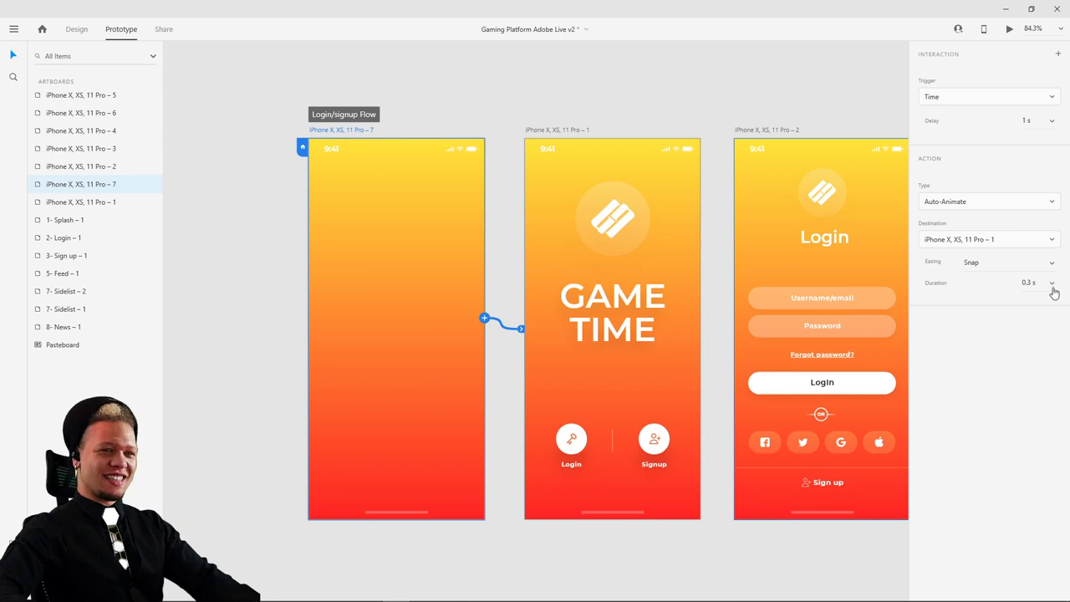
- Set the animation duration to 0.8 s and preview the longer animation
click(1053, 288)
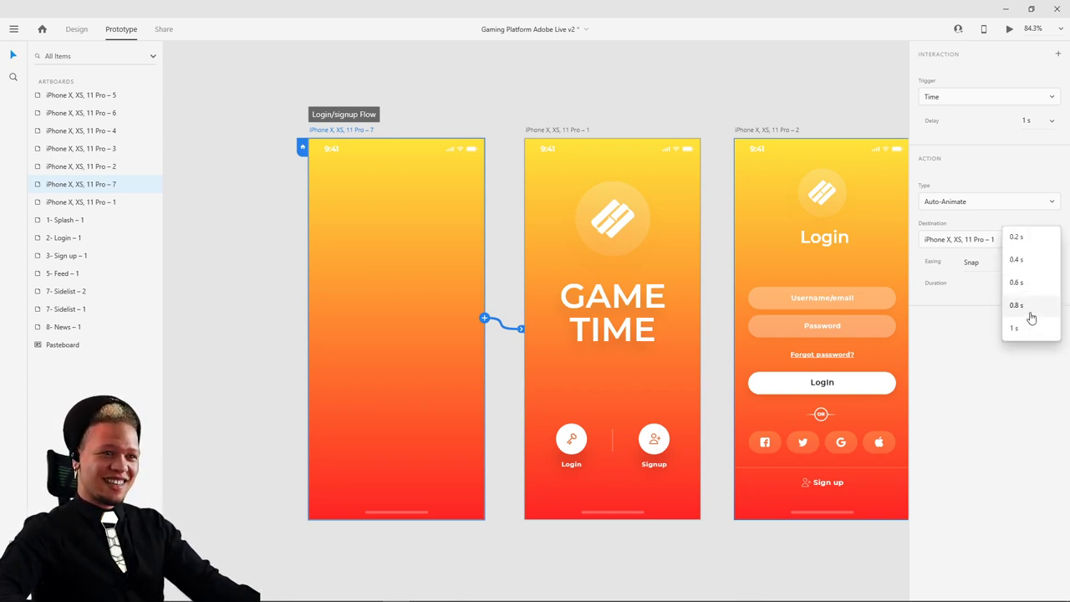
click(1032, 316)
click(808, 95)
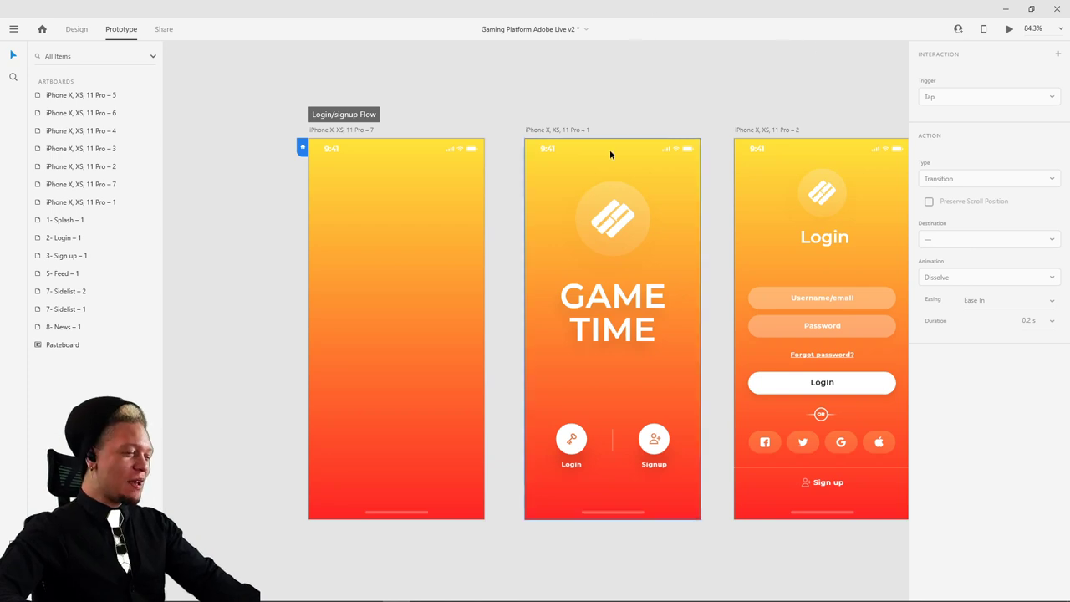
click(1009, 29)
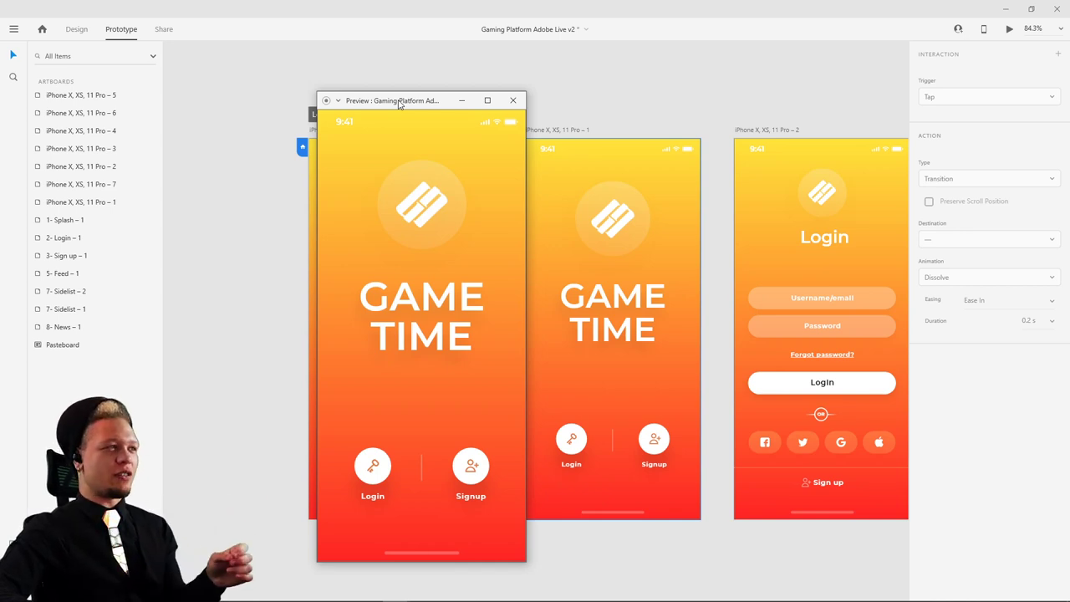
- Shorten the splash animation duration to 0.6 s and preview it twice
click(512, 101)
click(368, 129)
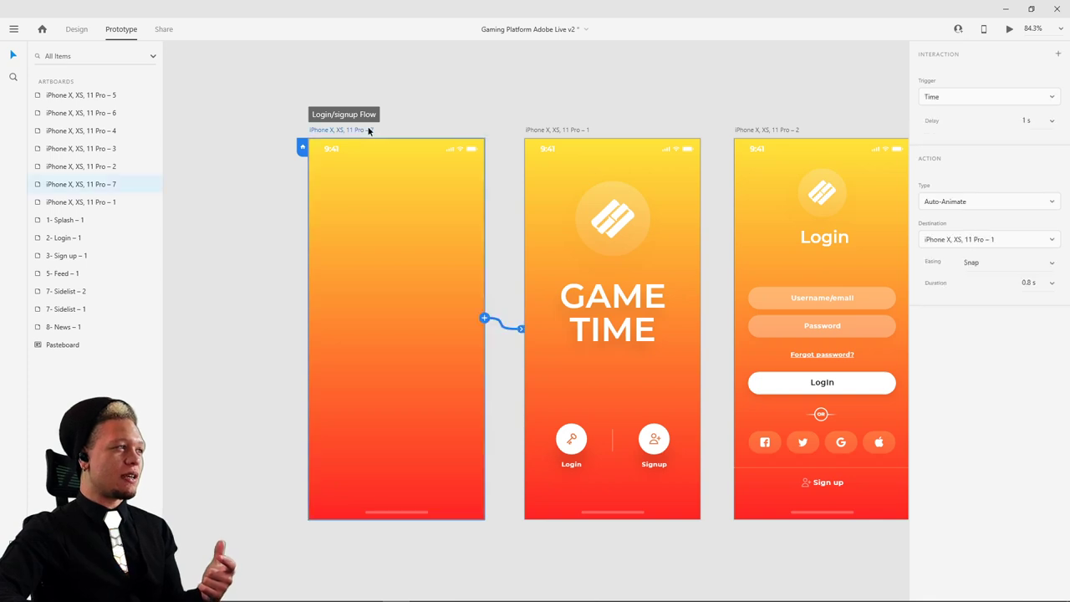
click(1051, 283)
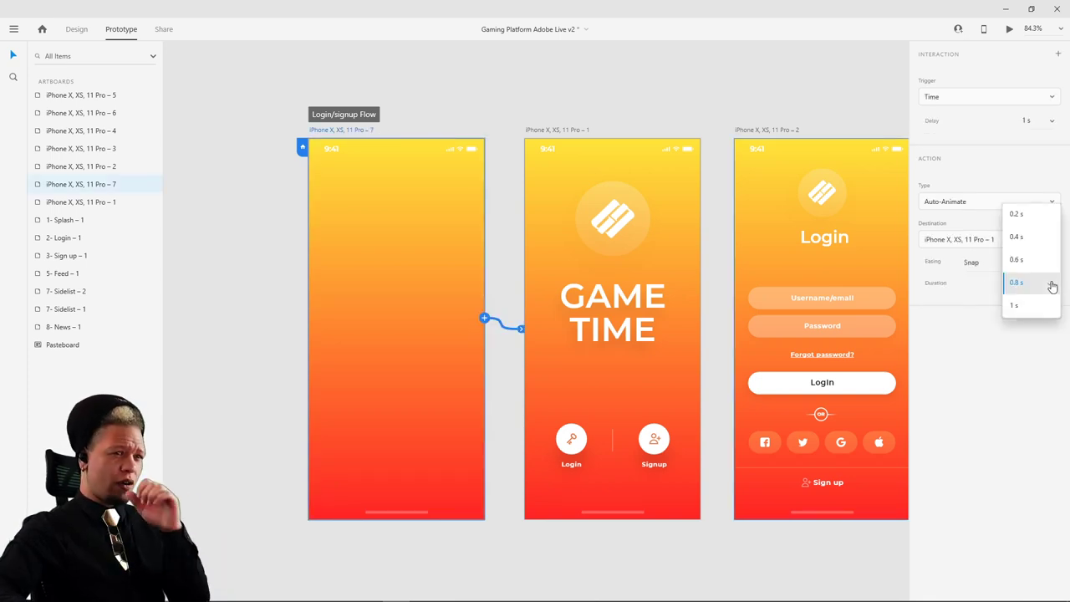
click(1035, 261)
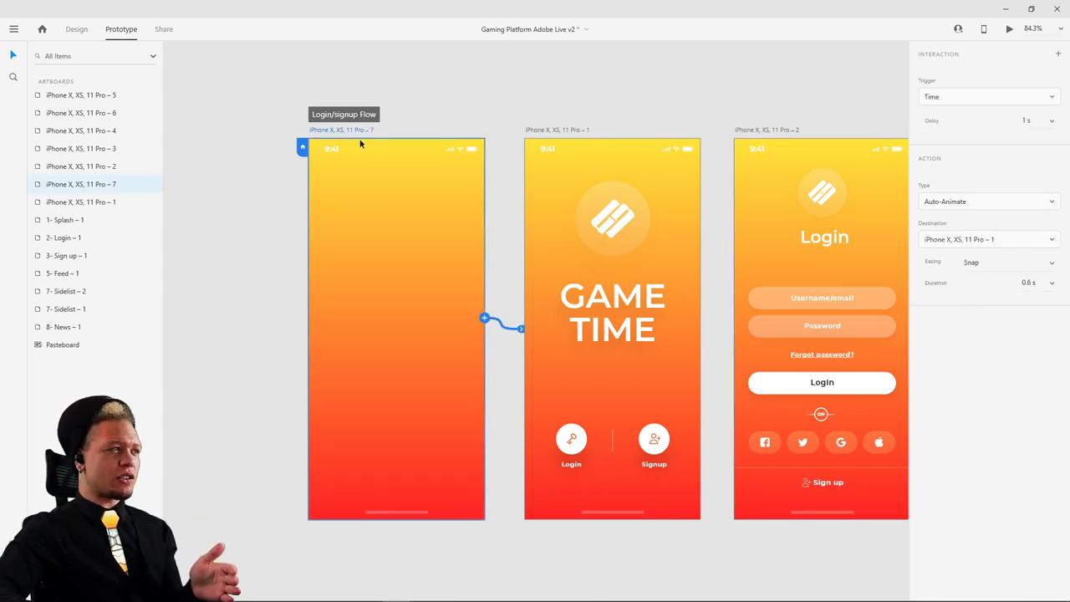
click(1010, 32)
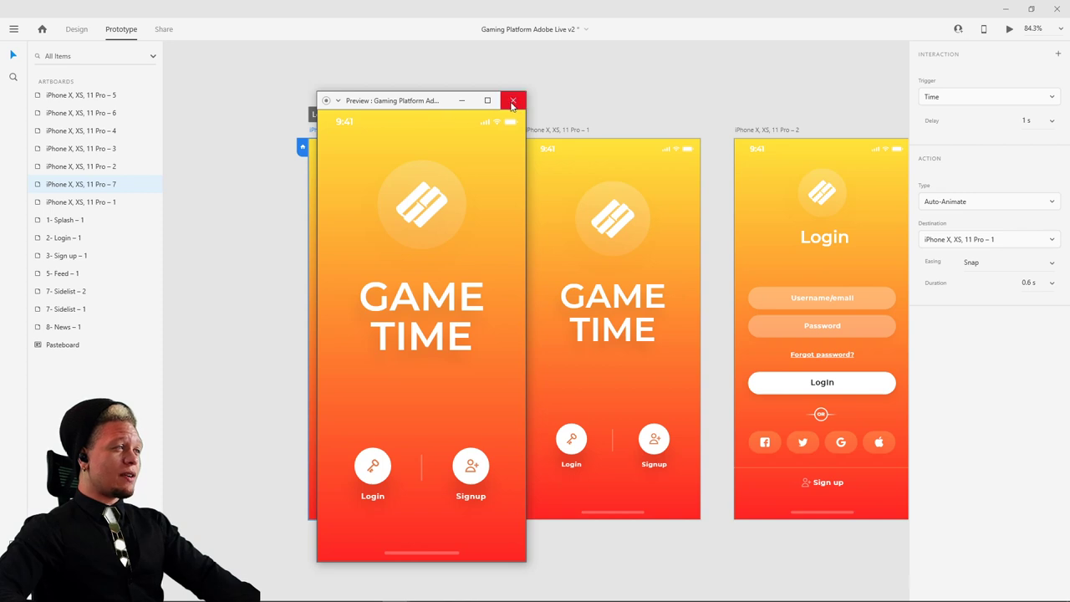
click(512, 101)
click(1009, 32)
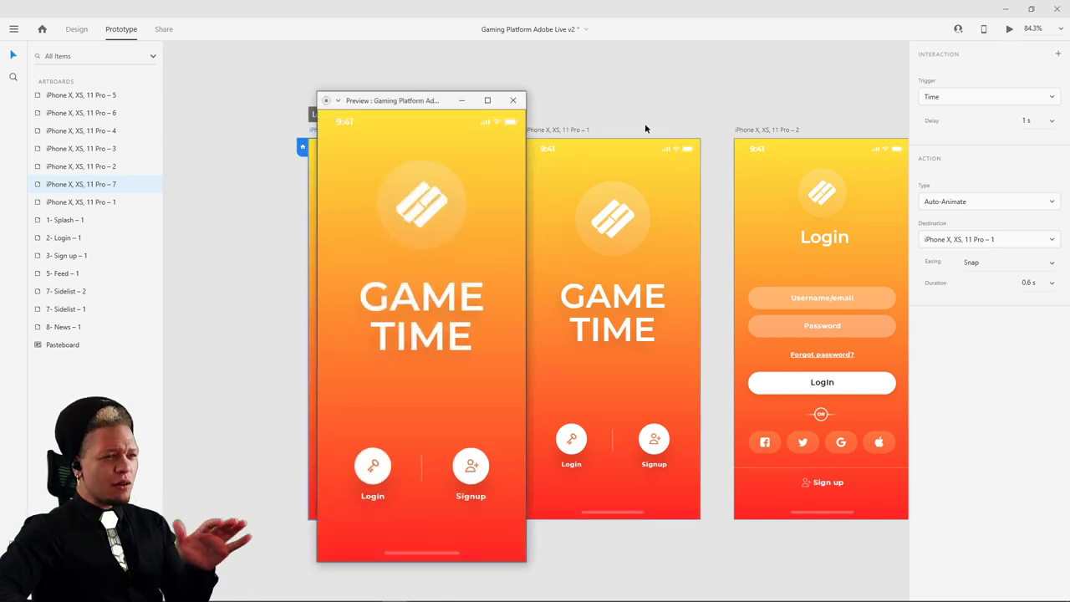
click(513, 100)
- Shorten the duration further to 0.4 s and check it in two previews
click(1049, 284)
click(1017, 259)
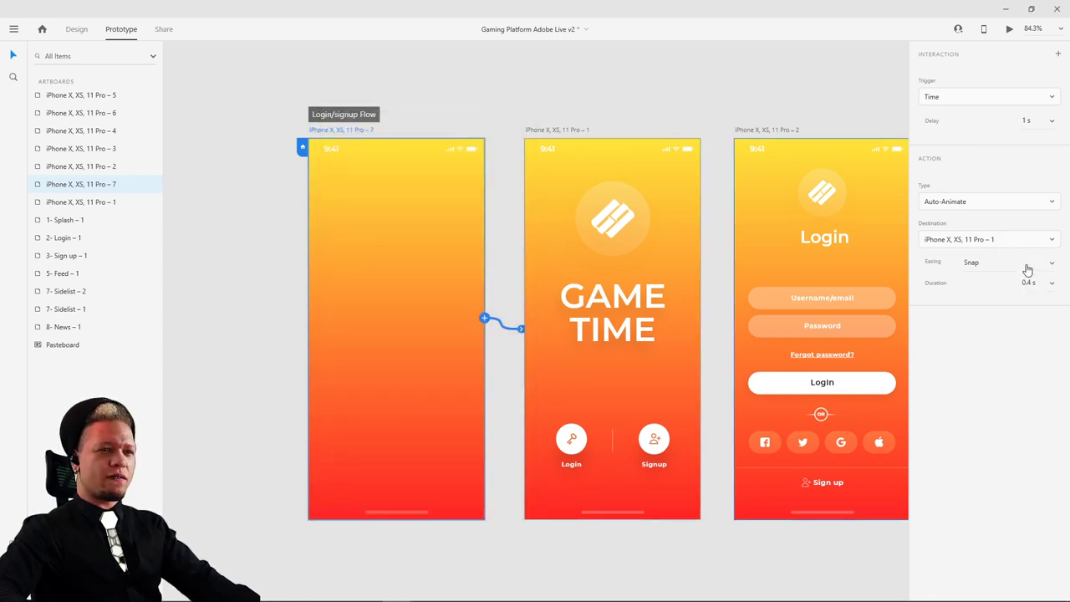
click(1009, 28)
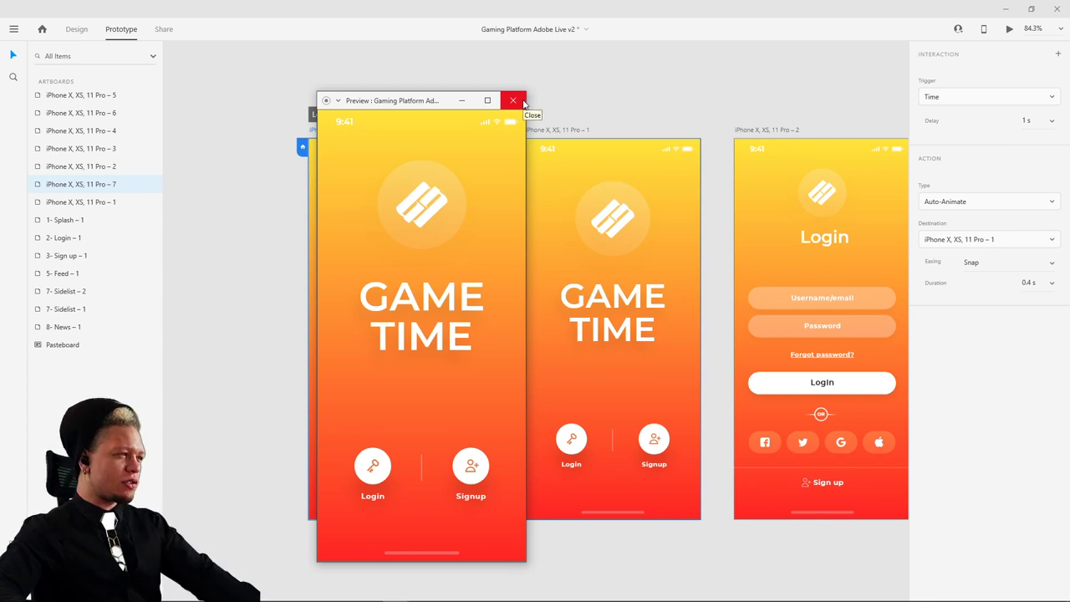
click(513, 100)
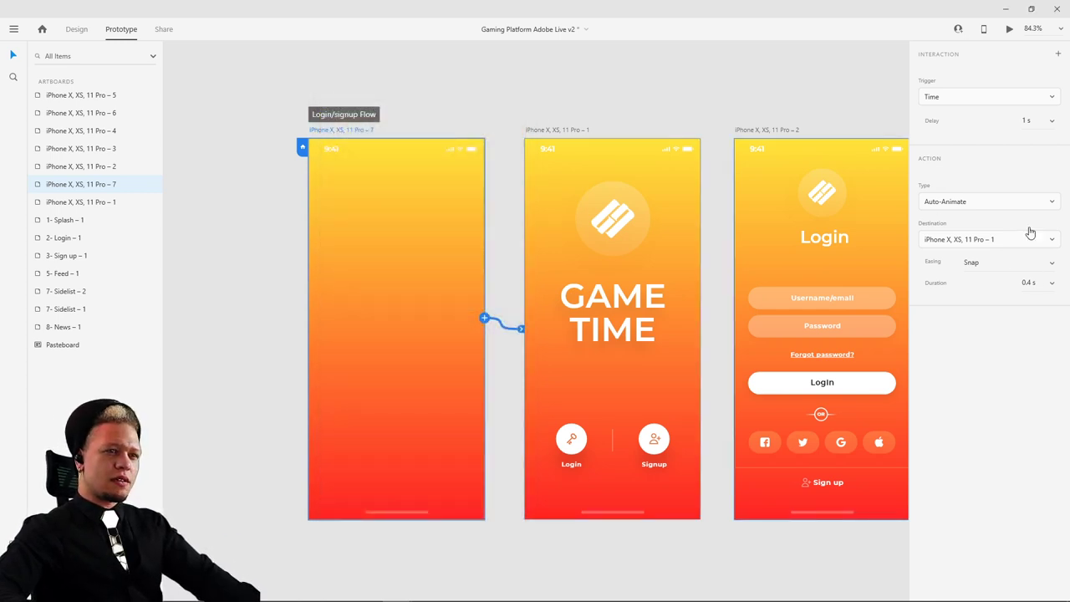
click(1010, 30)
drag(388, 108, 422, 94)
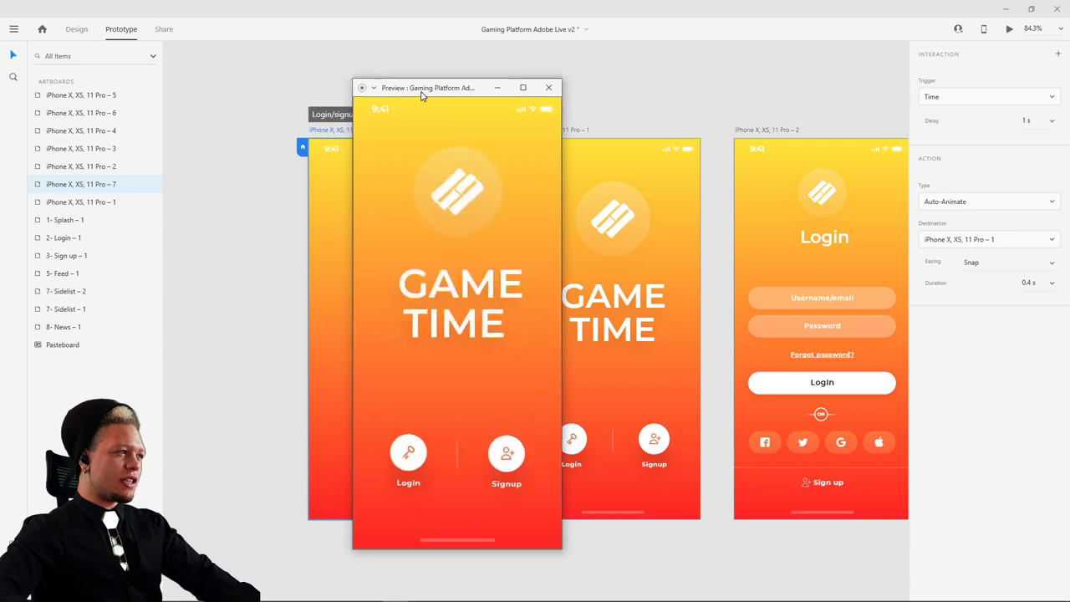
click(548, 87)
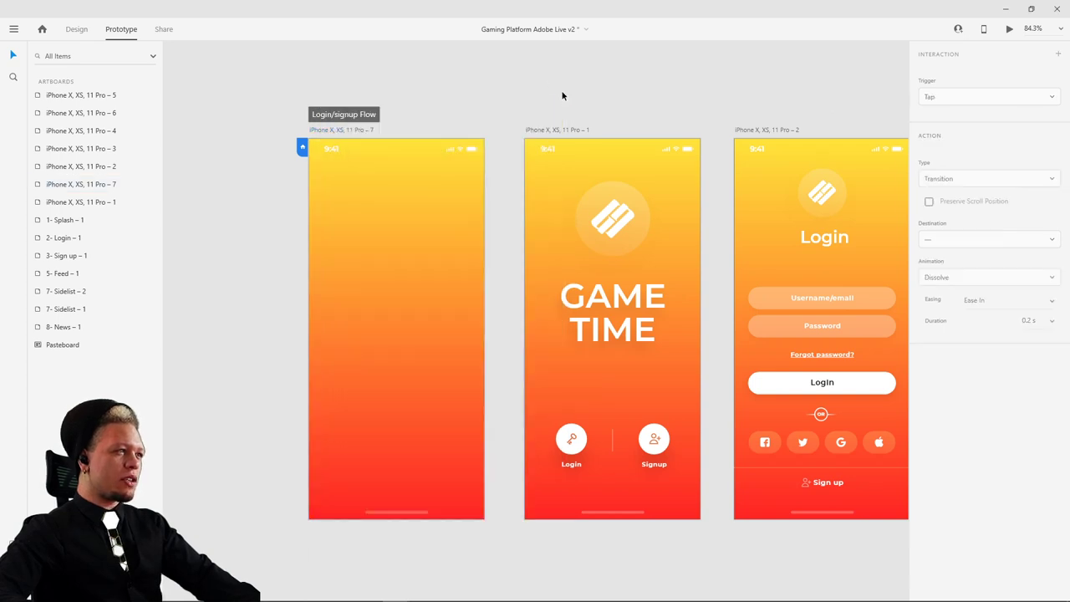
- Wire a tap on the GAME TIME logo to the blank gradient screen
click(642, 218)
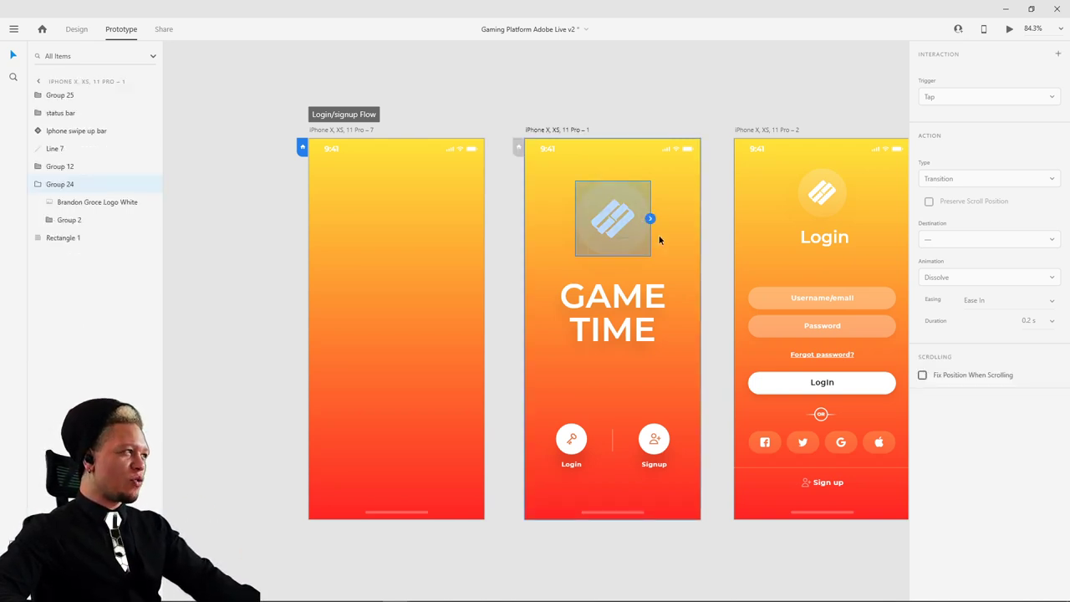
drag(651, 218, 644, 215)
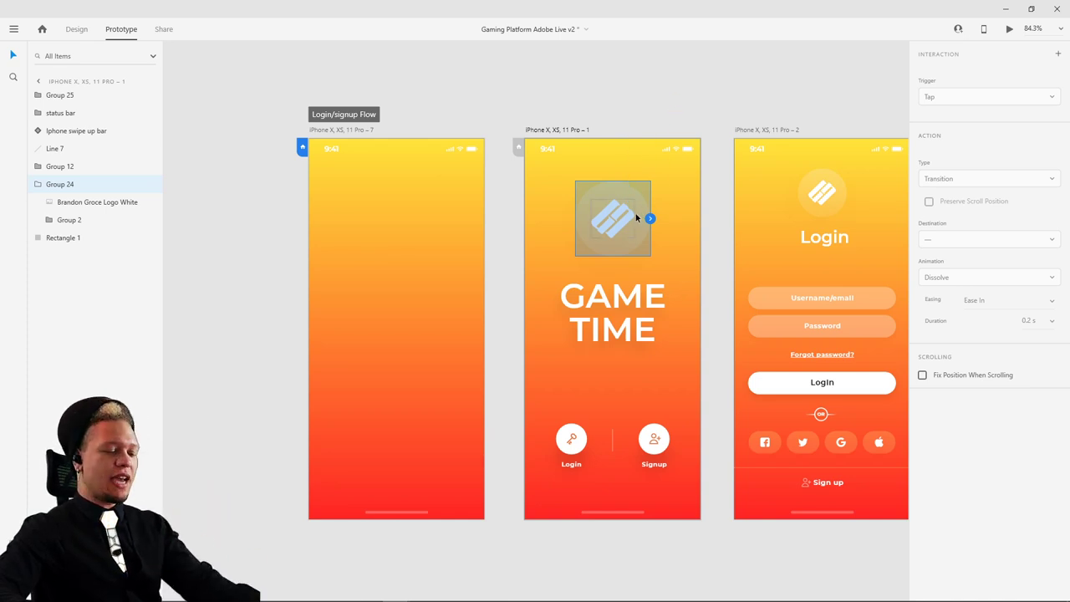
drag(650, 220, 437, 172)
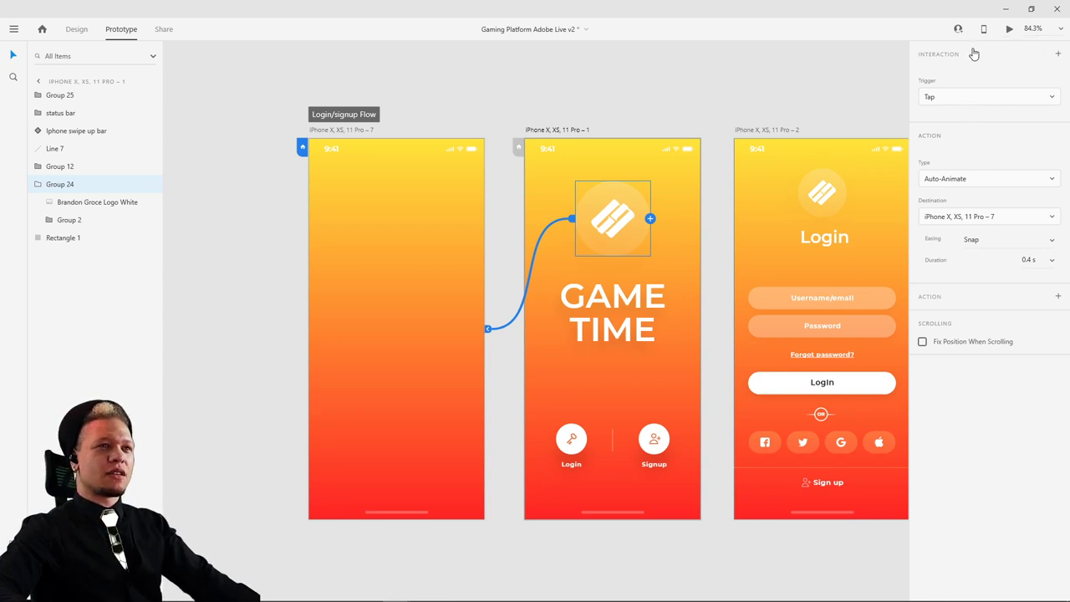
- Preview the prototype, tapping the logo several times to test the transition back
click(1009, 29)
drag(440, 96, 494, 80)
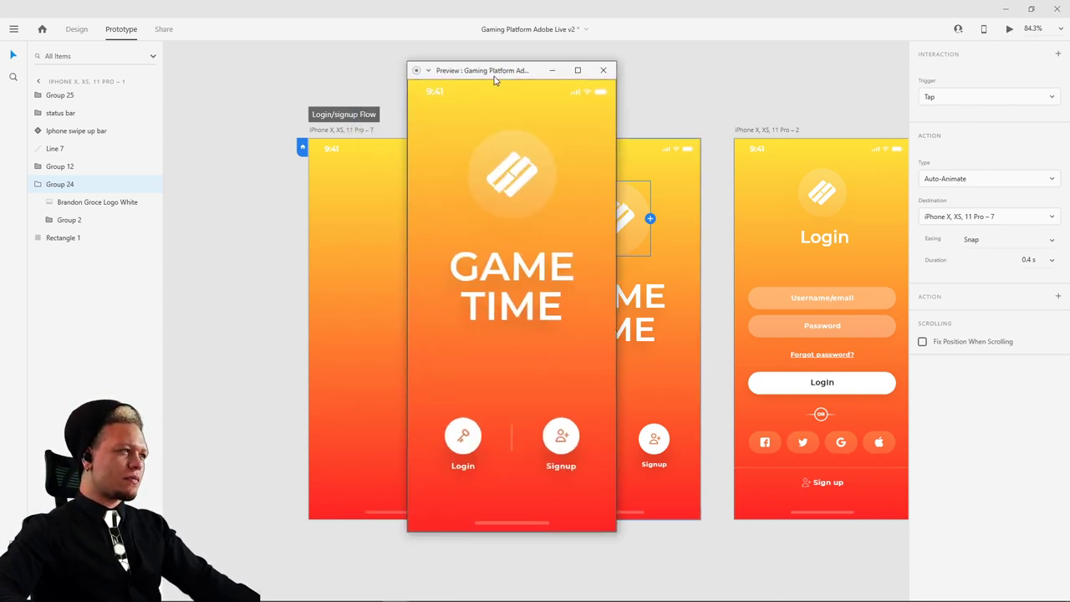
click(525, 185)
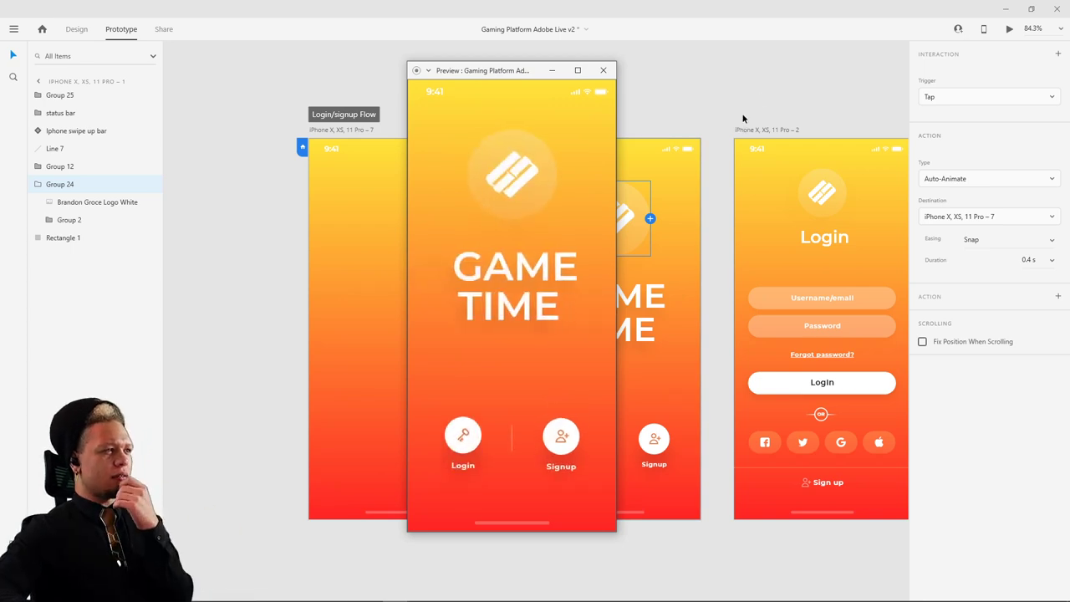
click(495, 168)
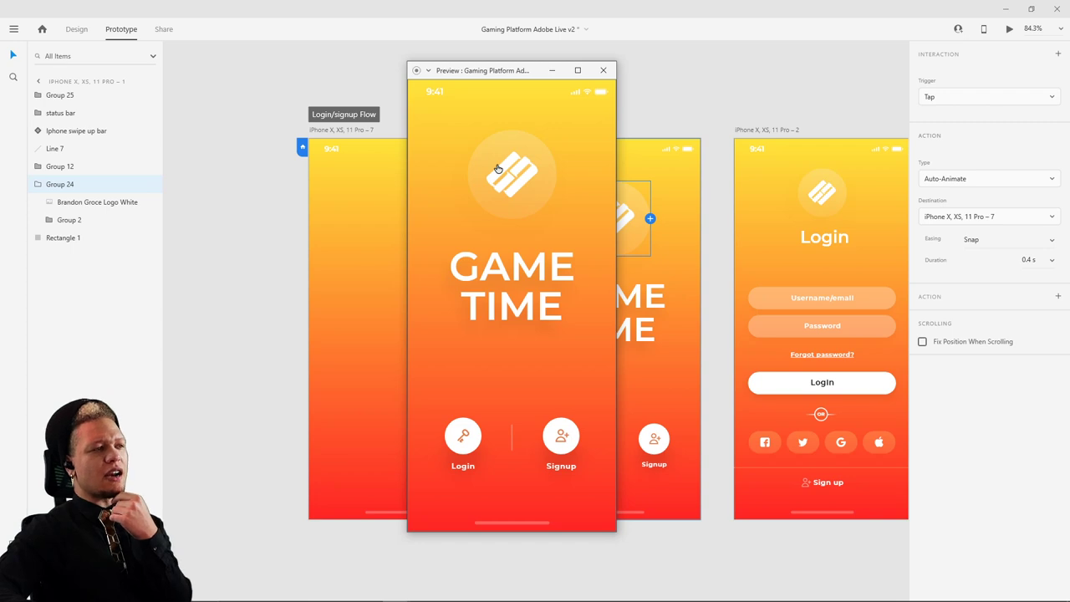
click(498, 169)
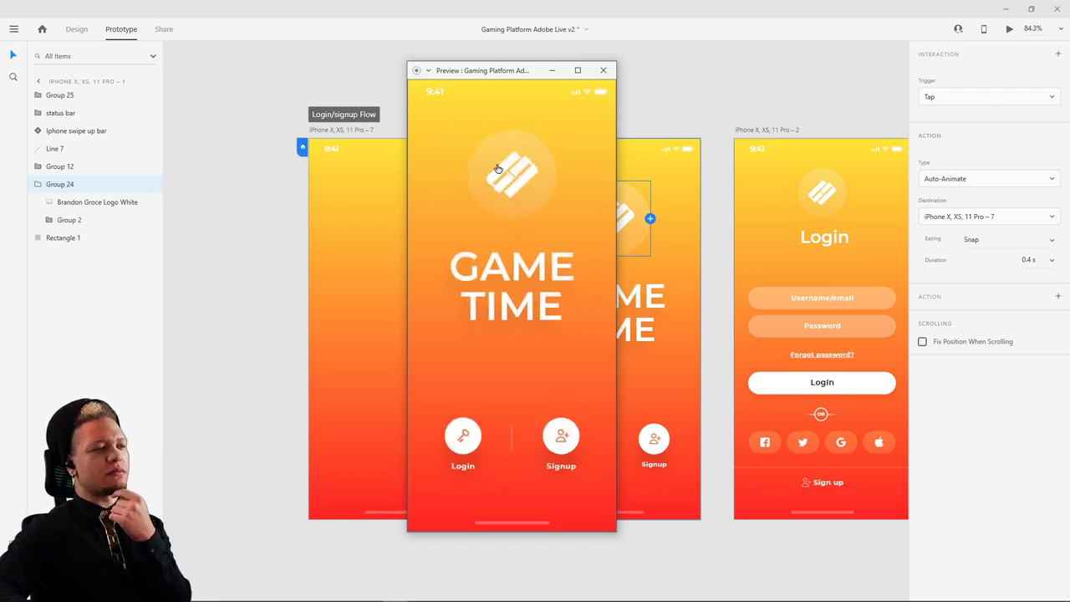
click(498, 169)
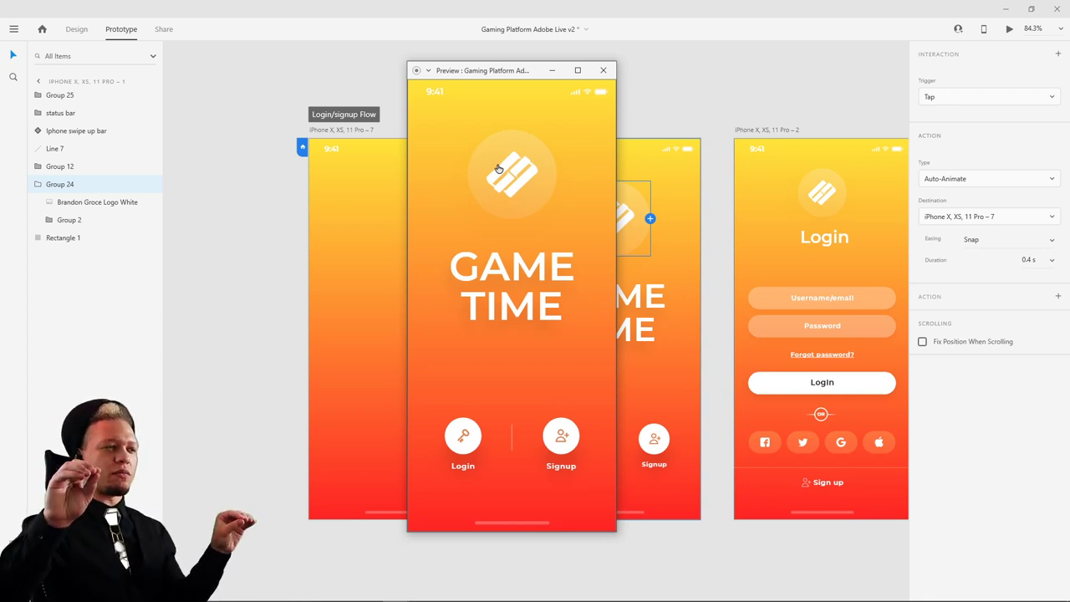
click(603, 70)
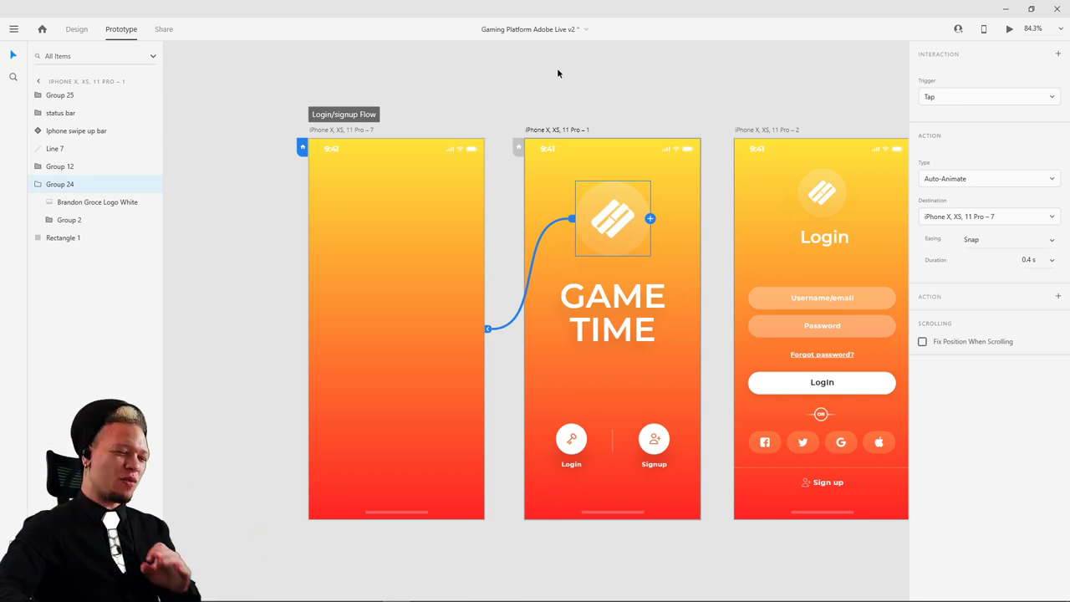
click(502, 105)
click(341, 130)
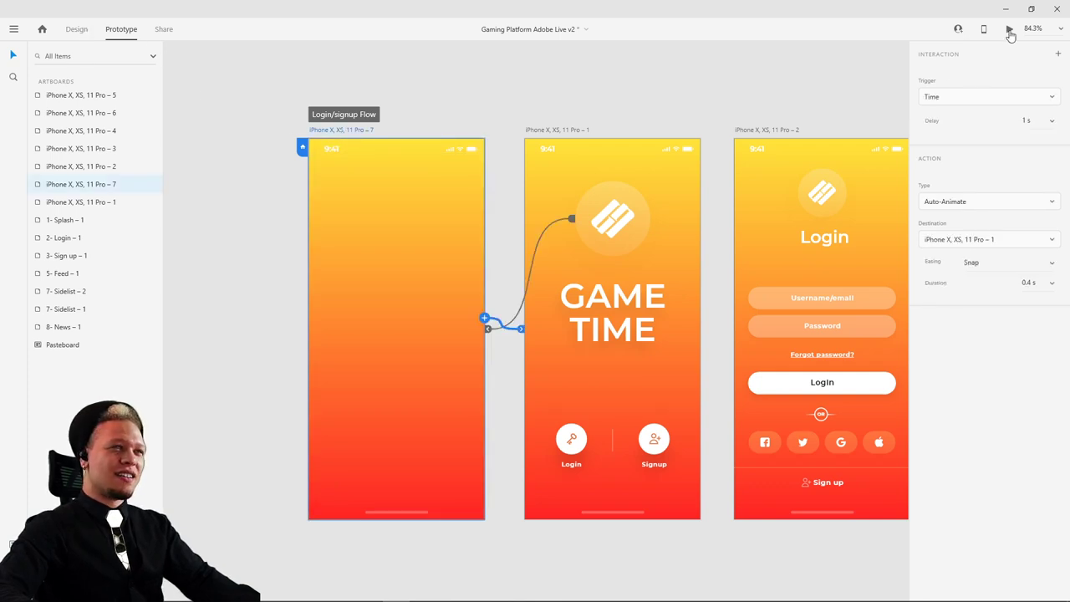
- In Design mode, select the hidden GAME text inside its group and reduce its size
click(78, 30)
click(308, 256)
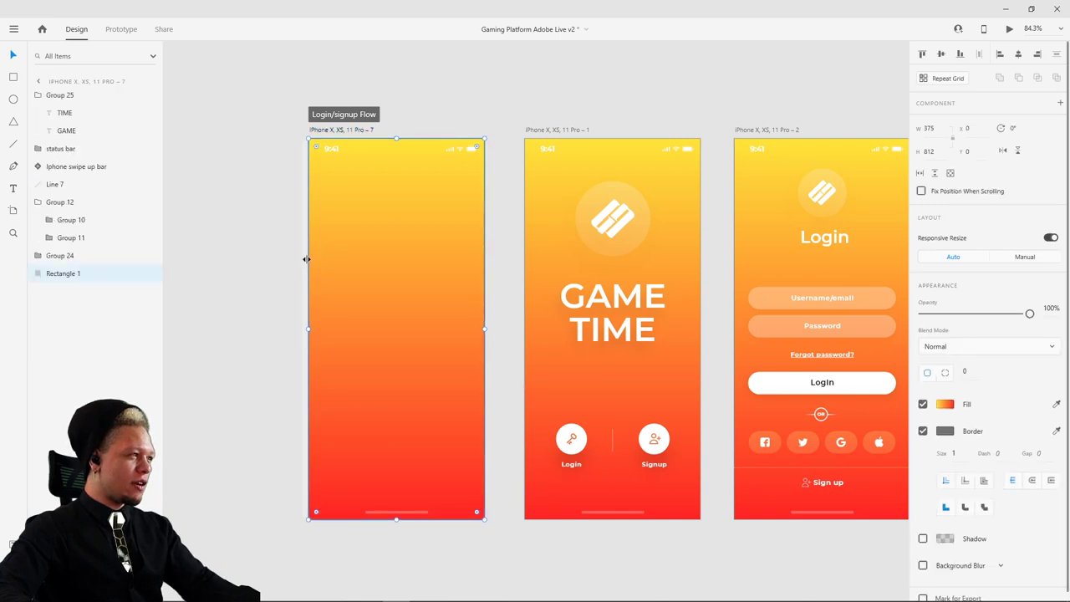
click(312, 280)
double_click(311, 285)
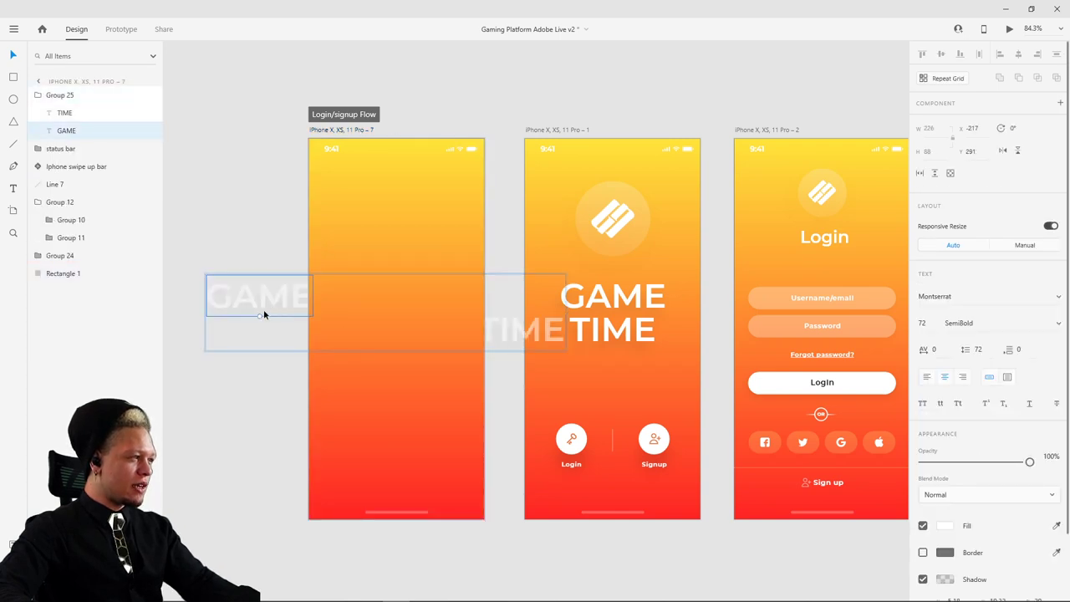
shift+click(516, 329)
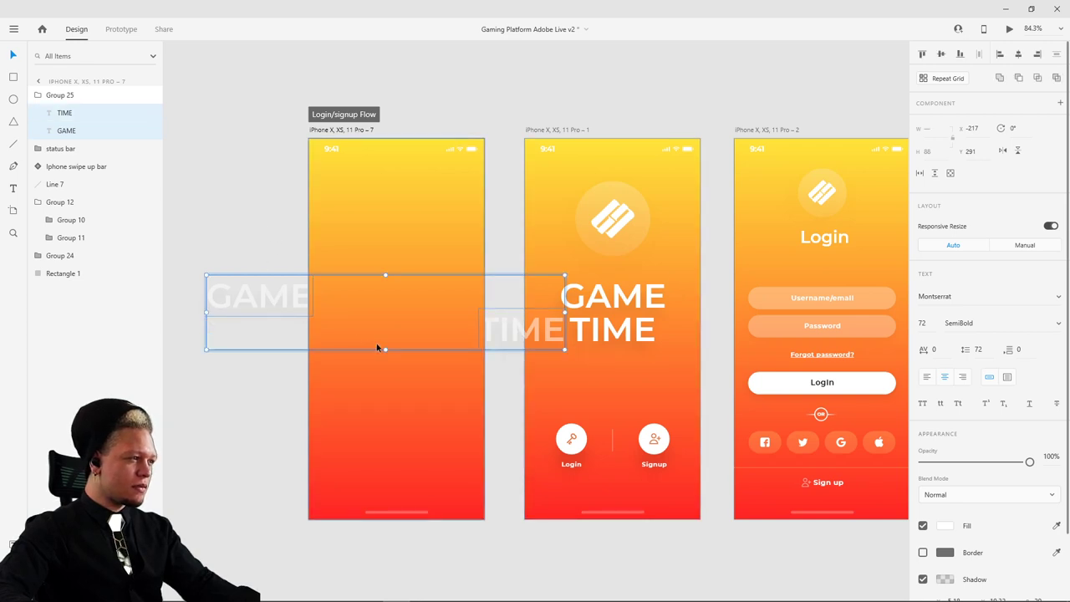
click(257, 267)
click(311, 298)
double_click(311, 299)
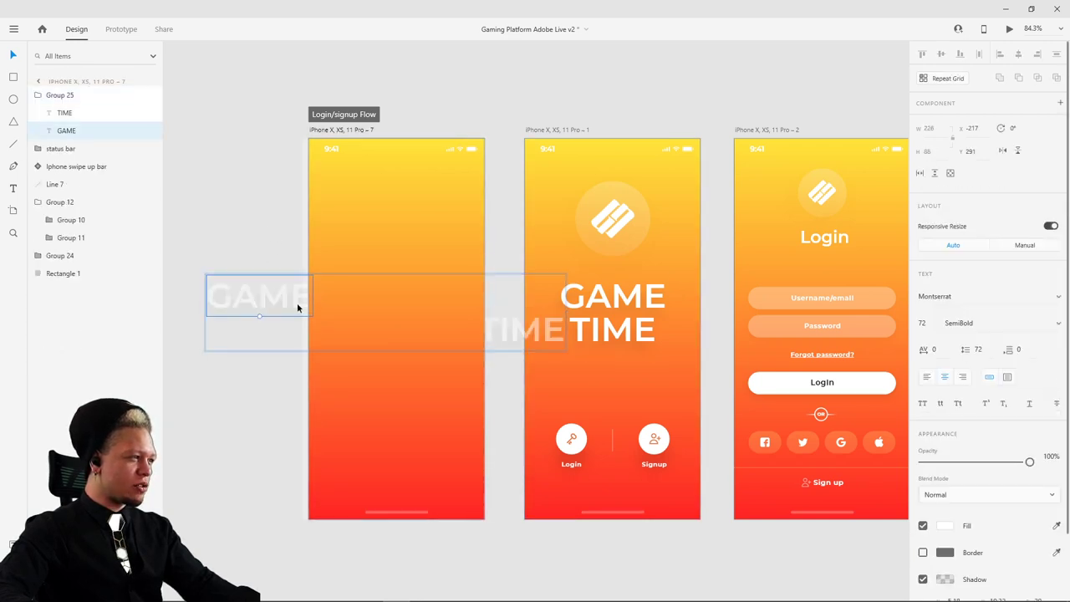
key(shift+Right)
key(shift+Right)
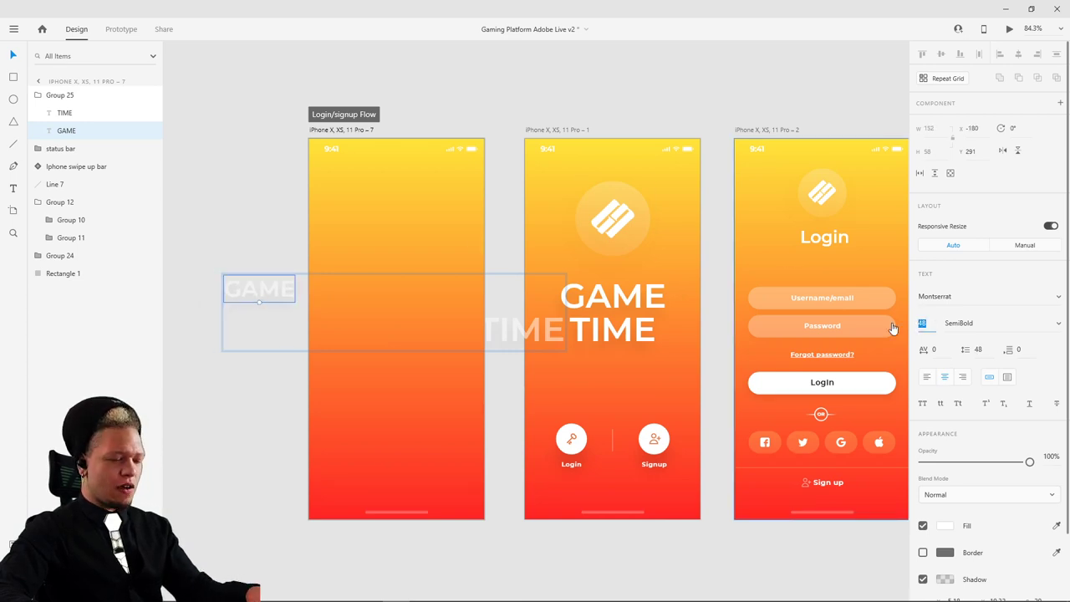
- Set the TIME text to size 48, then preview from the blank gradient screen
click(500, 327)
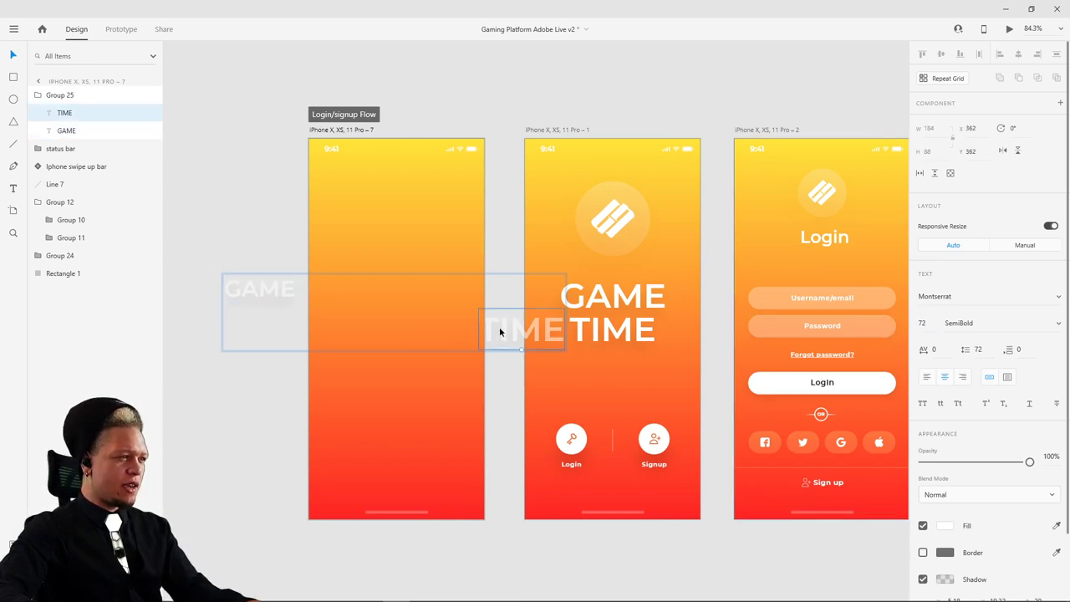
click(935, 326)
text(48)
key(Return)
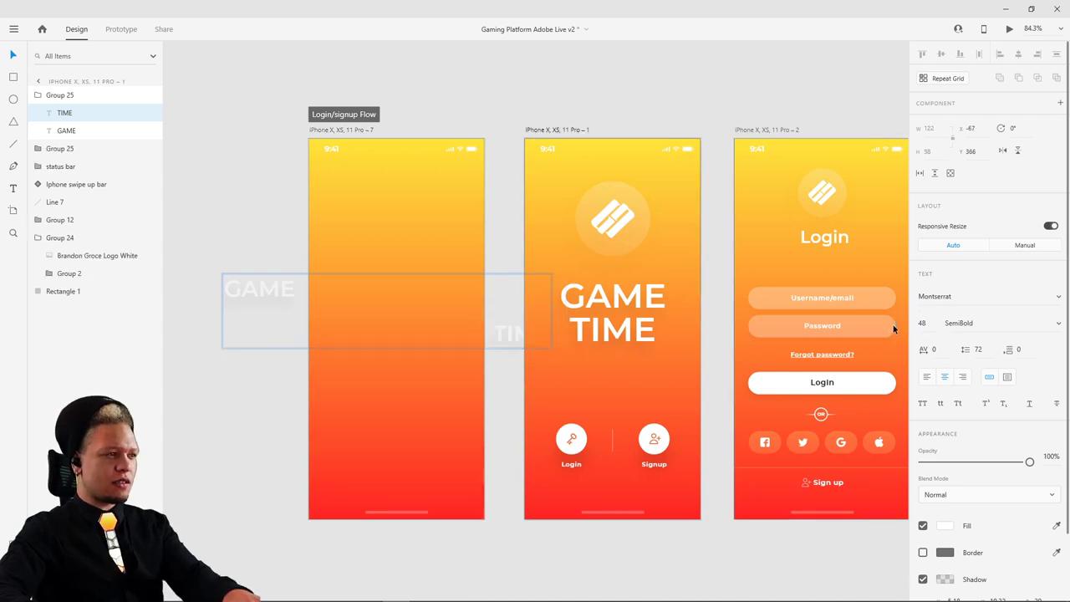
click(491, 97)
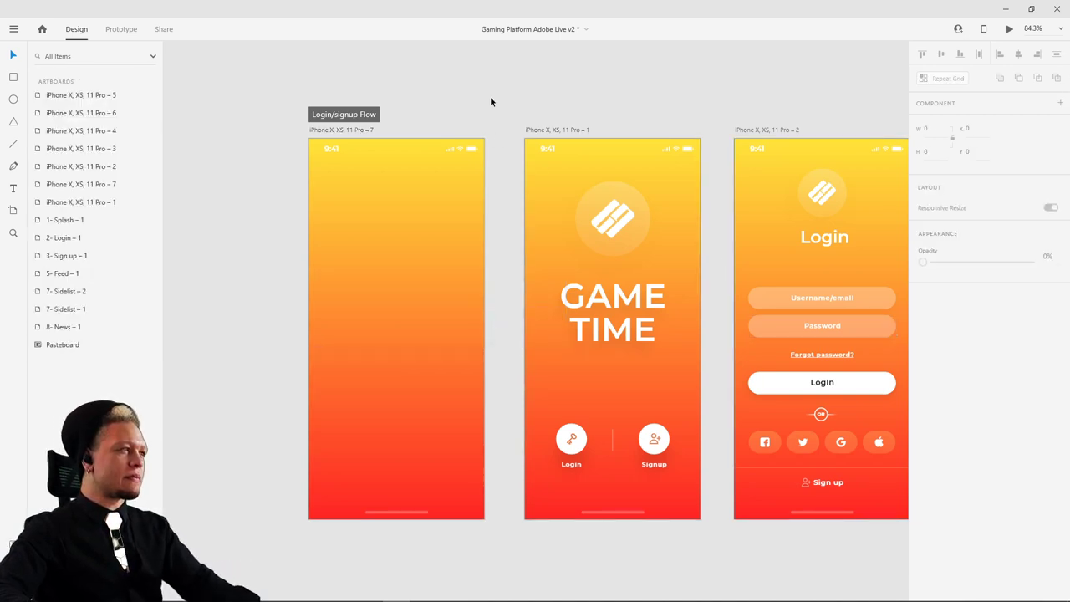
click(352, 130)
click(1011, 30)
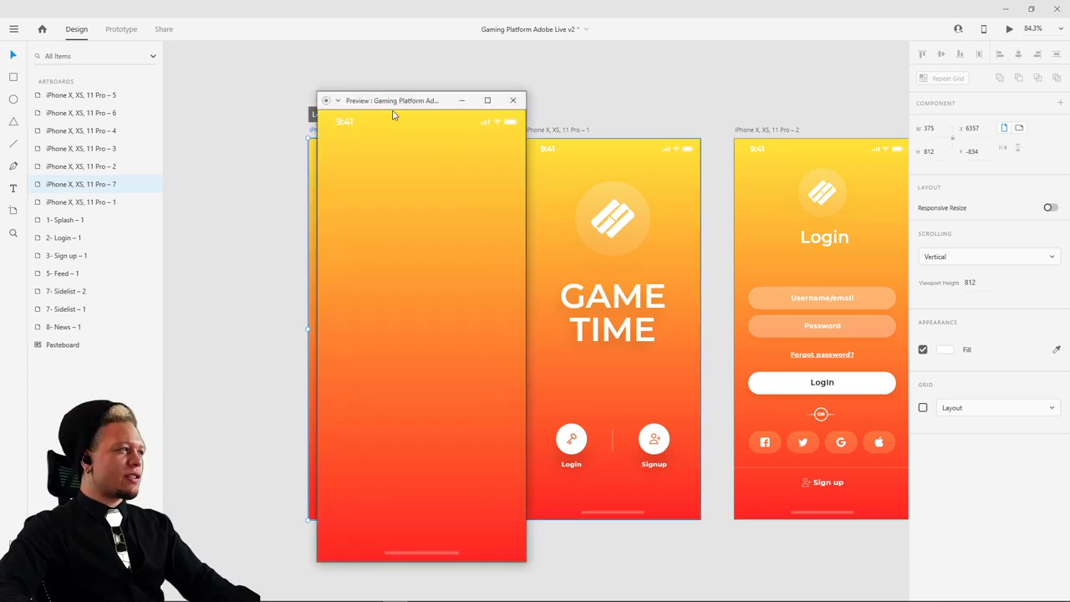
- Watch the blank screen auto-animate into GAME TIME in the preview, then close it
drag(393, 111, 470, 92)
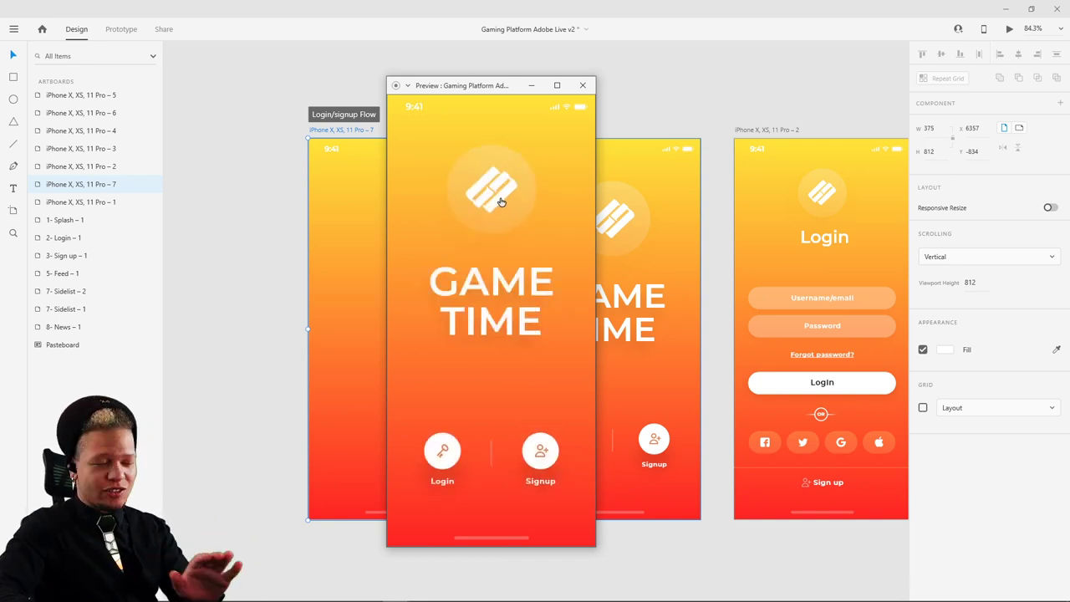
click(584, 86)
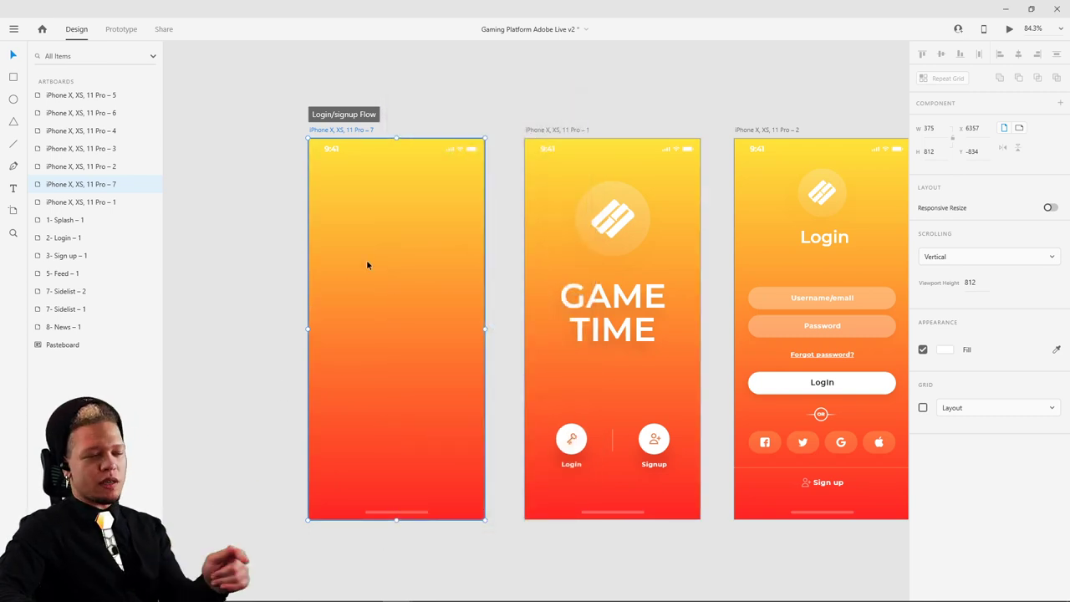
- Inspect the blank screen's layers: gradient background, Groups 10, 11, 12, 24, Rectangle 1, Line 7
click(326, 255)
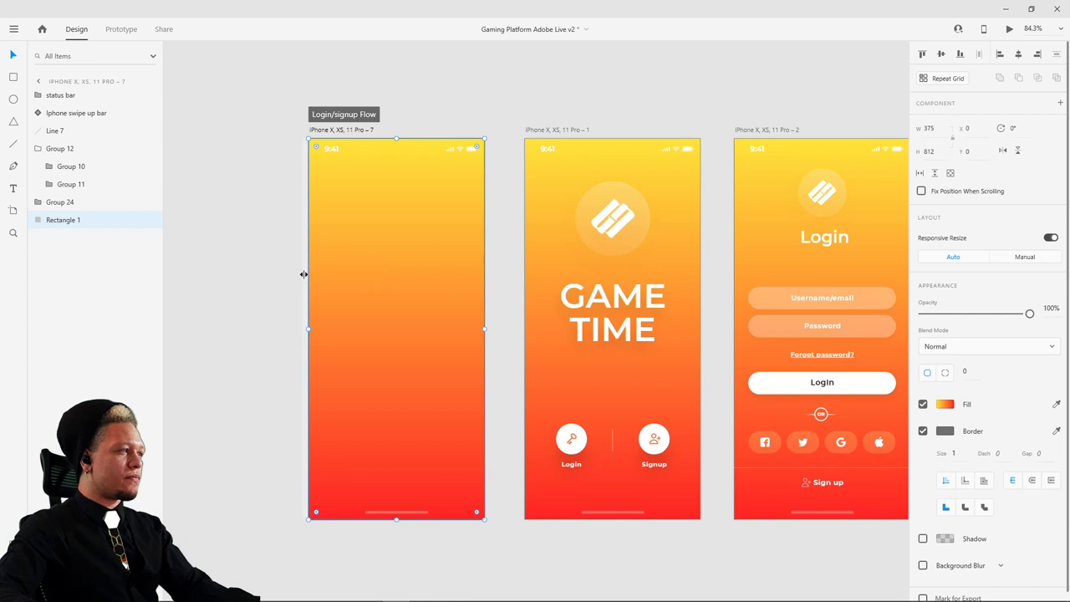
click(317, 267)
click(317, 269)
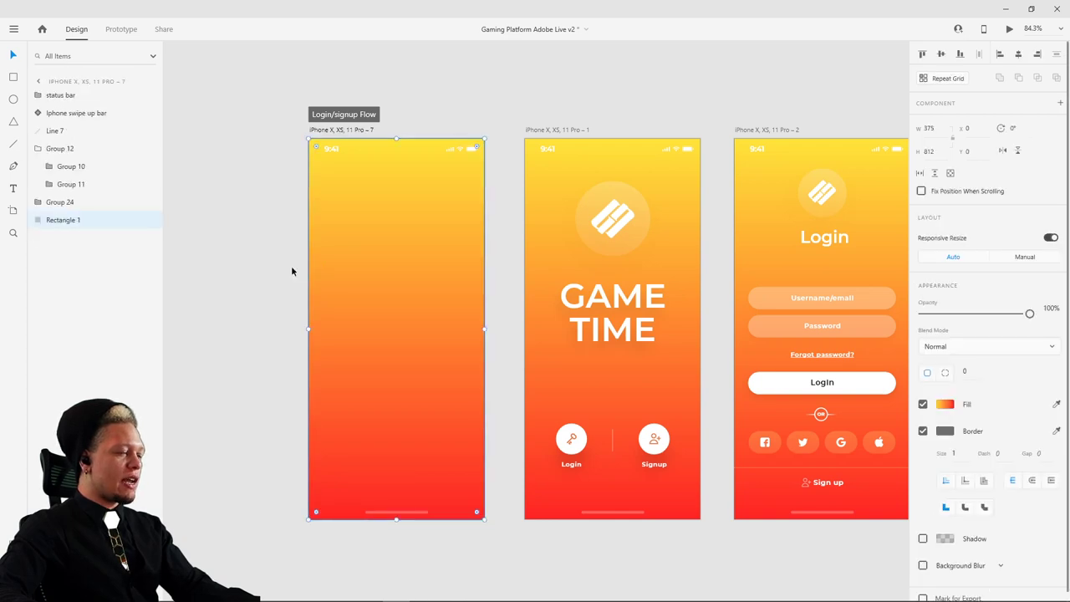
click(292, 271)
click(346, 263)
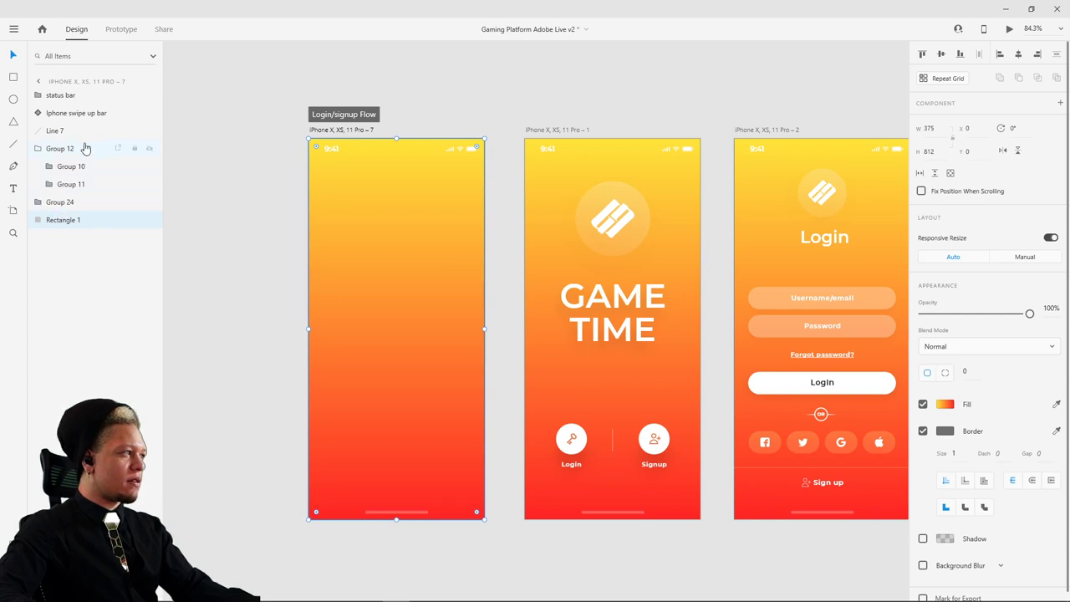
click(58, 148)
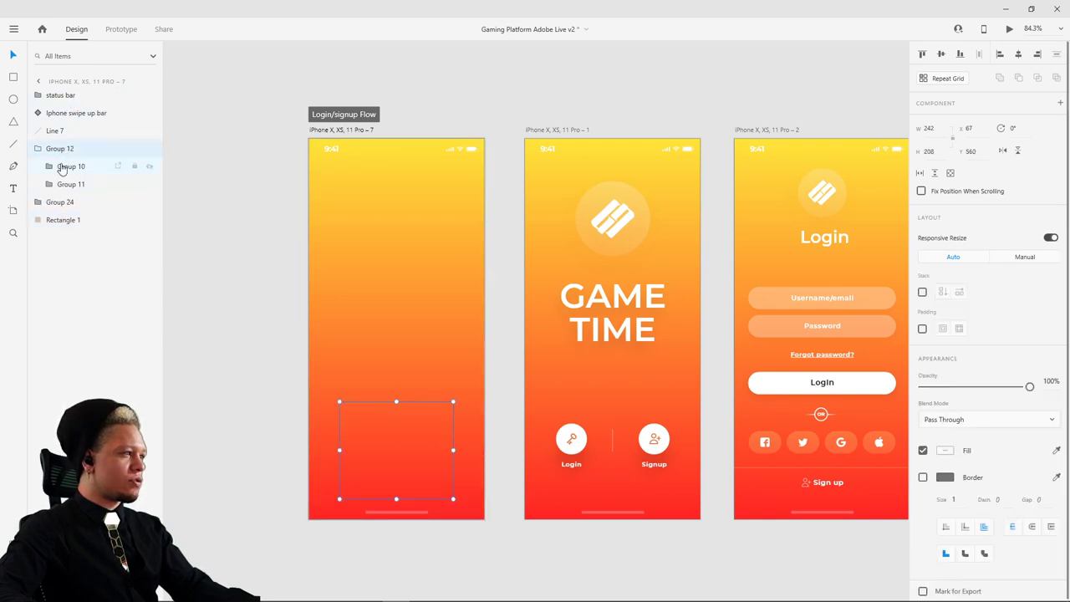
click(63, 187)
click(65, 203)
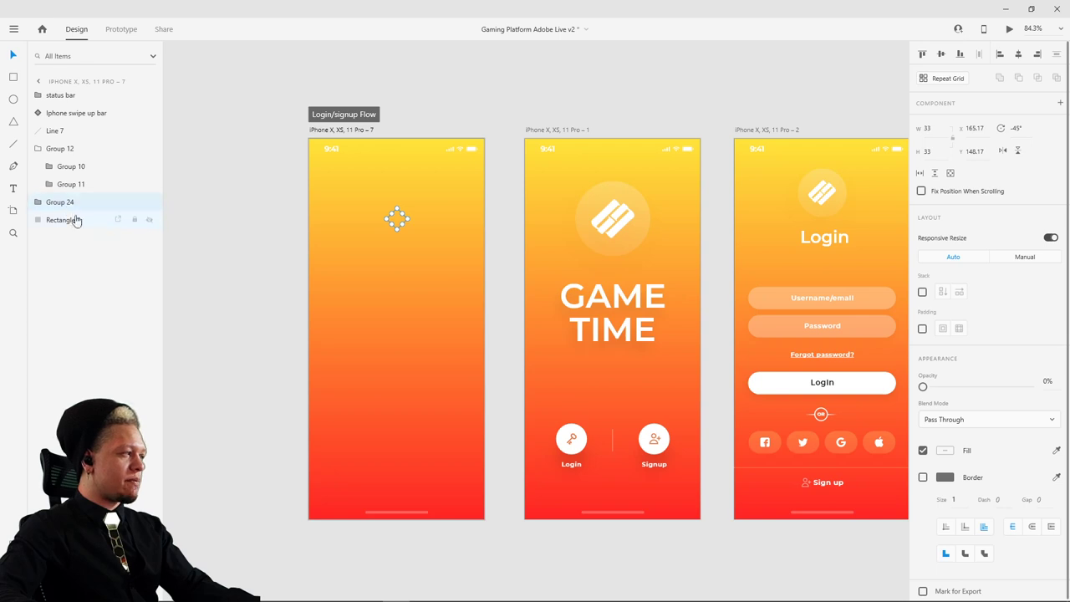
click(64, 220)
click(69, 185)
click(71, 166)
click(60, 148)
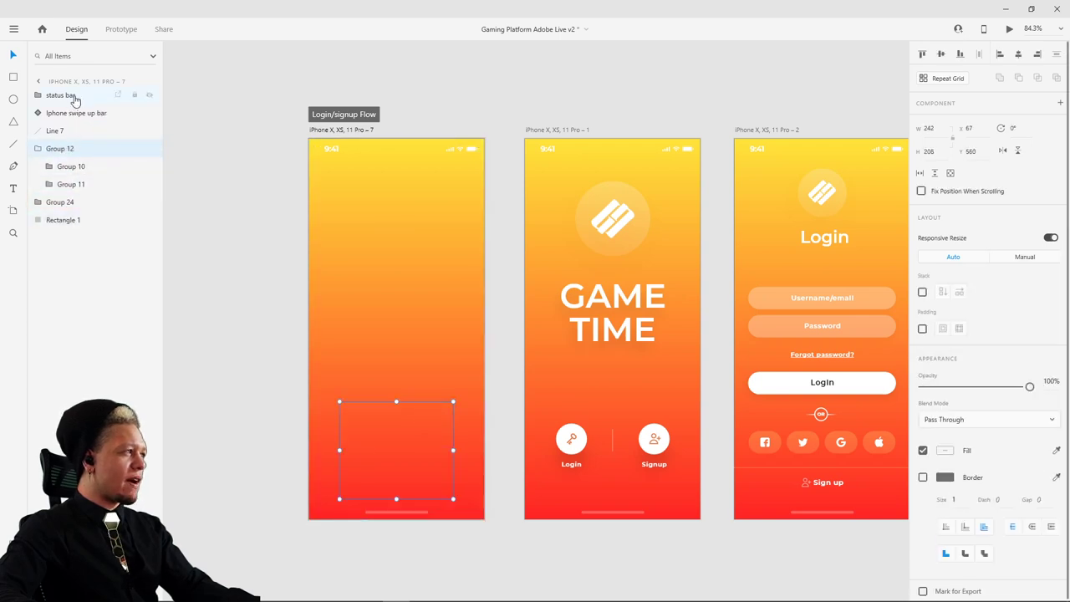
click(67, 114)
click(55, 131)
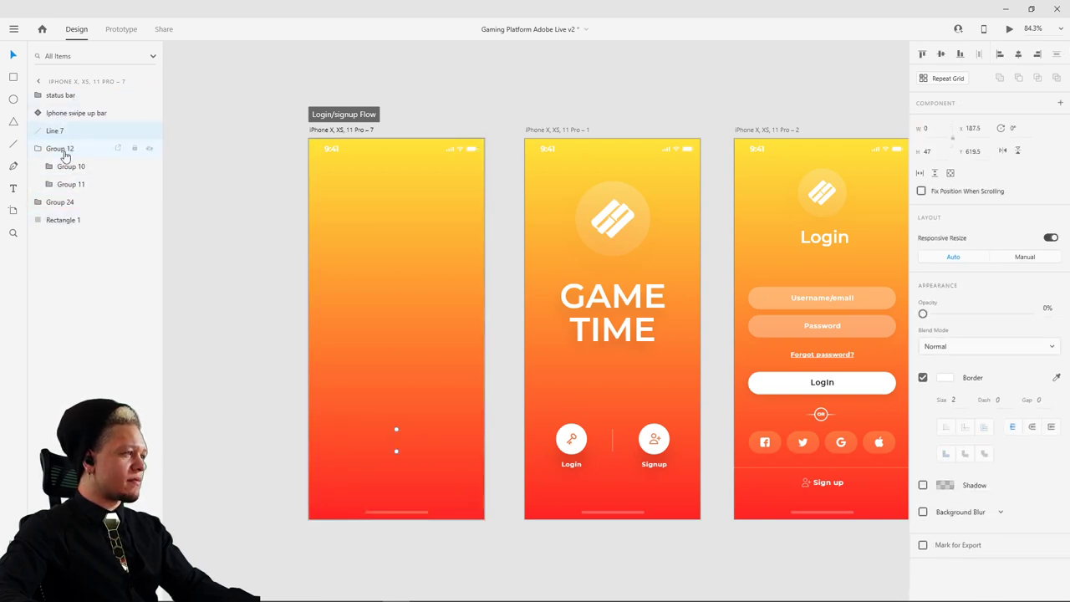
- Paste the GAME and TIME text group onto the blank screen and play the preview
key(ctrl+v)
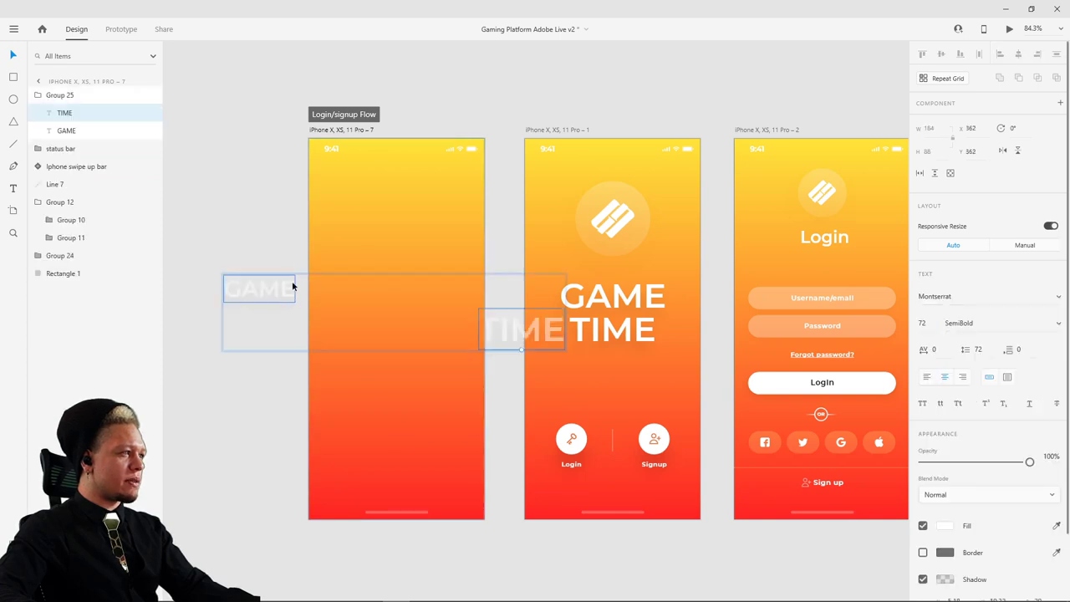
click(434, 100)
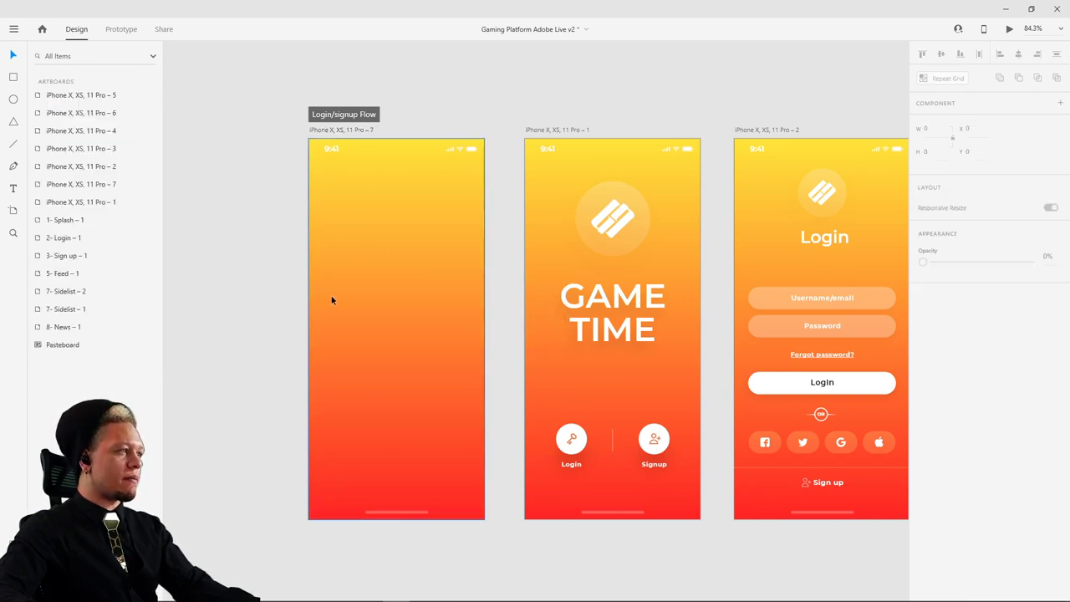
click(319, 291)
double_click(319, 292)
click(269, 297)
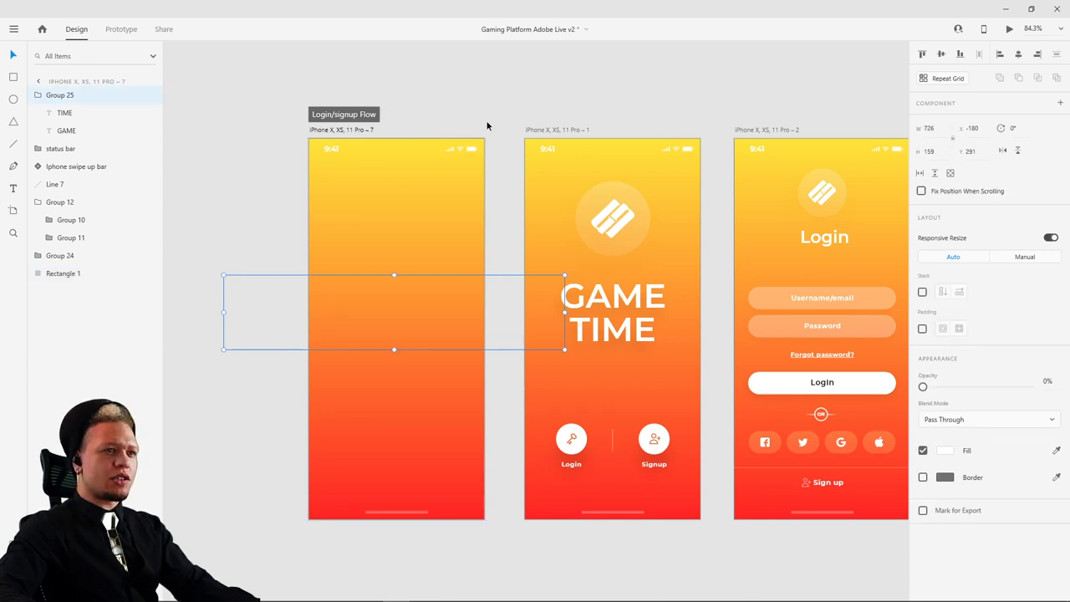
click(1010, 28)
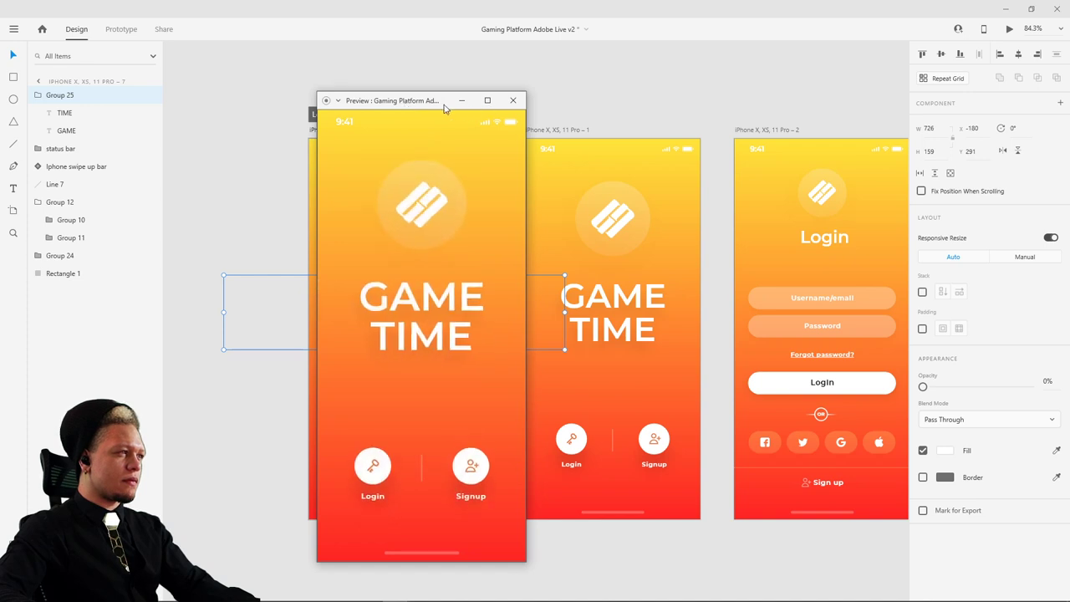
- Move the invisible GAME TIME group above the blank screen and re-test the preview
click(429, 217)
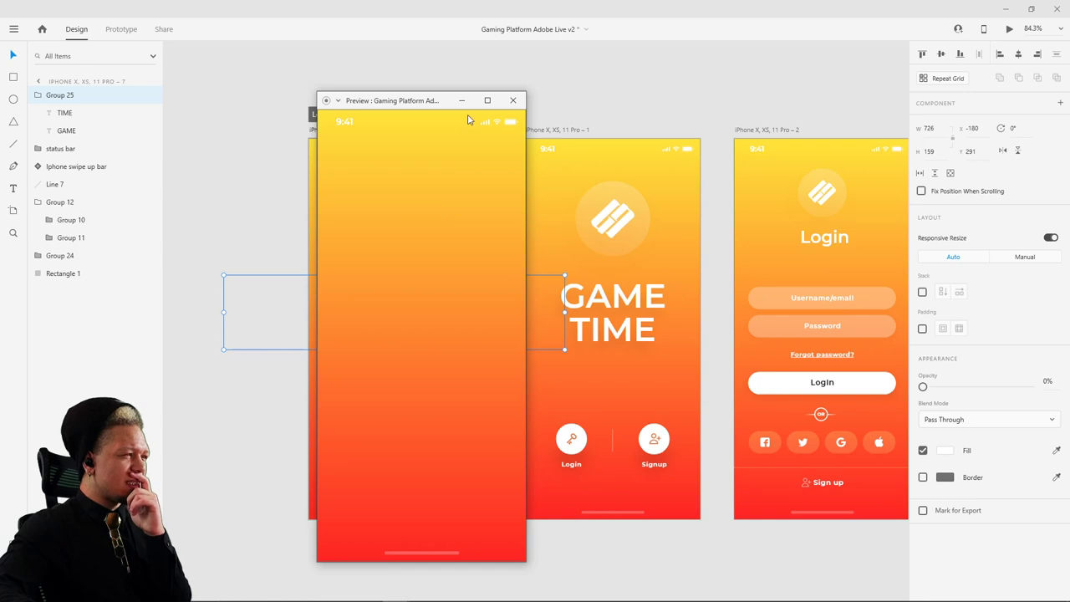
click(513, 100)
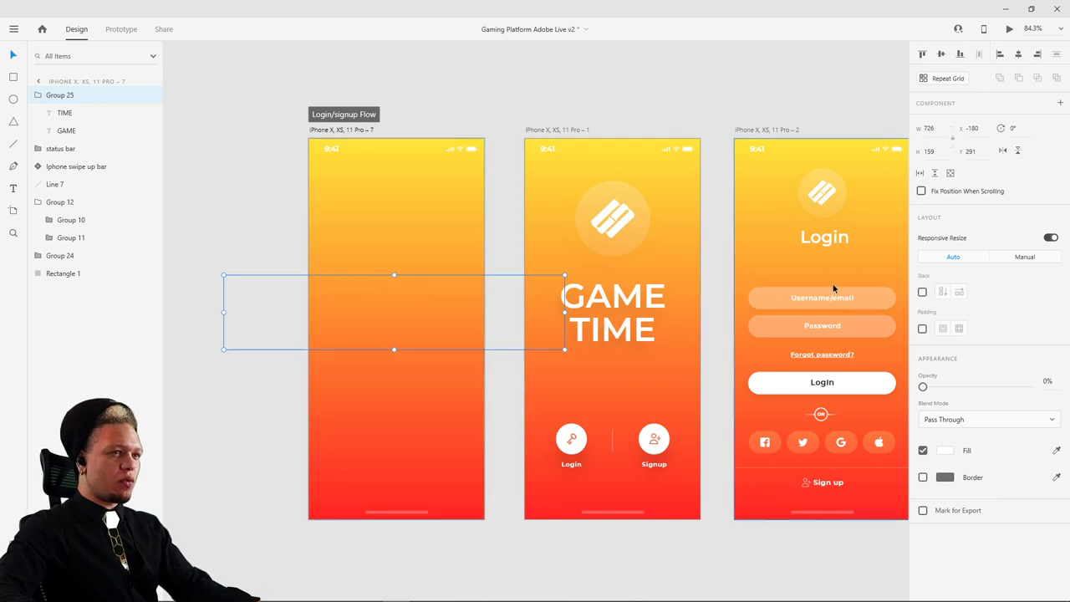
click(423, 292)
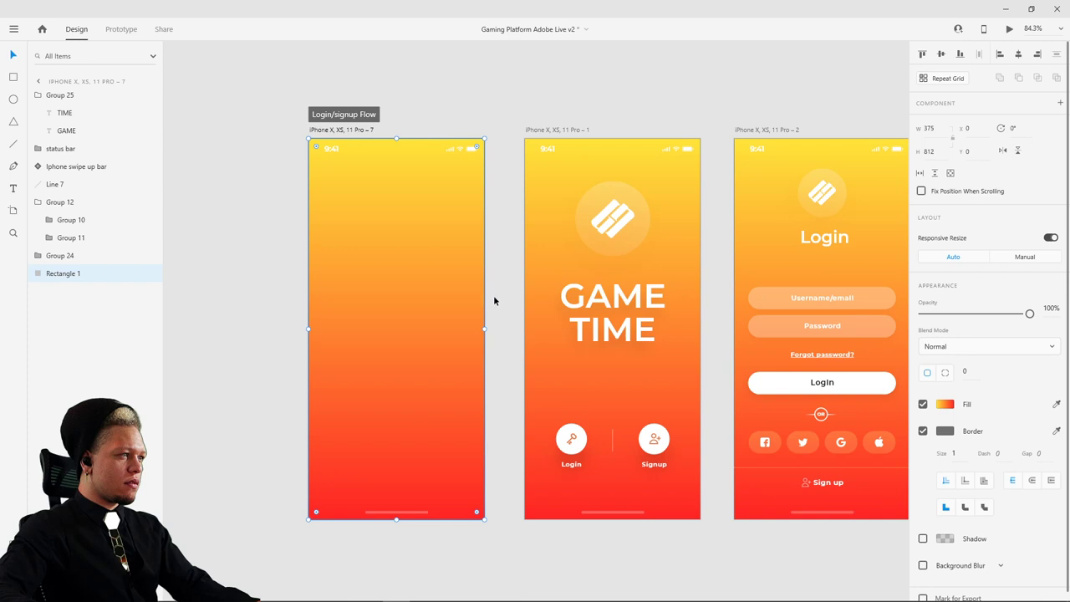
drag(494, 312, 573, 68)
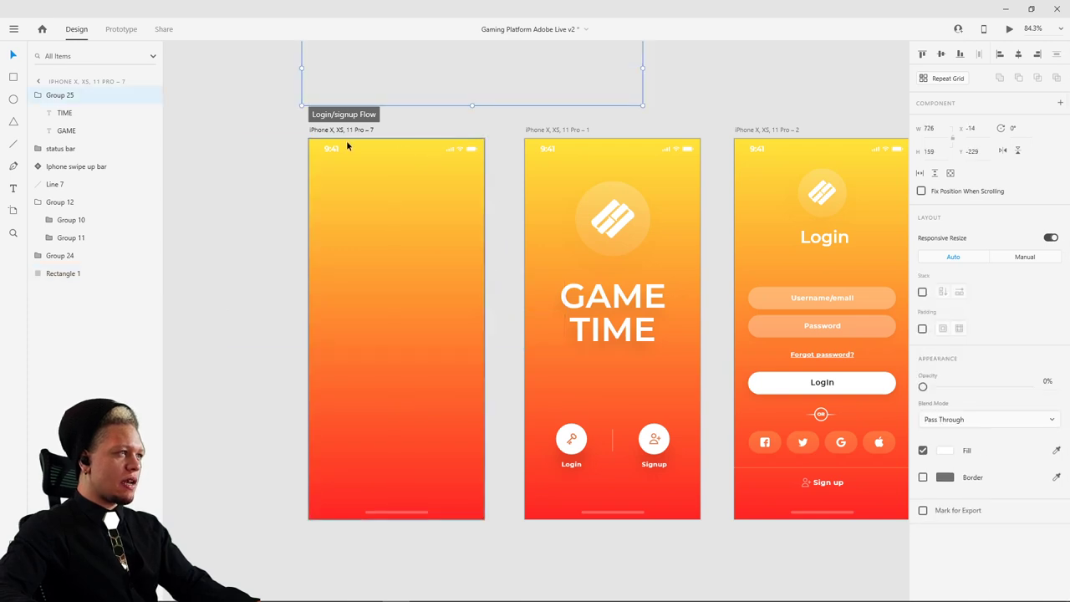
click(345, 131)
click(1009, 28)
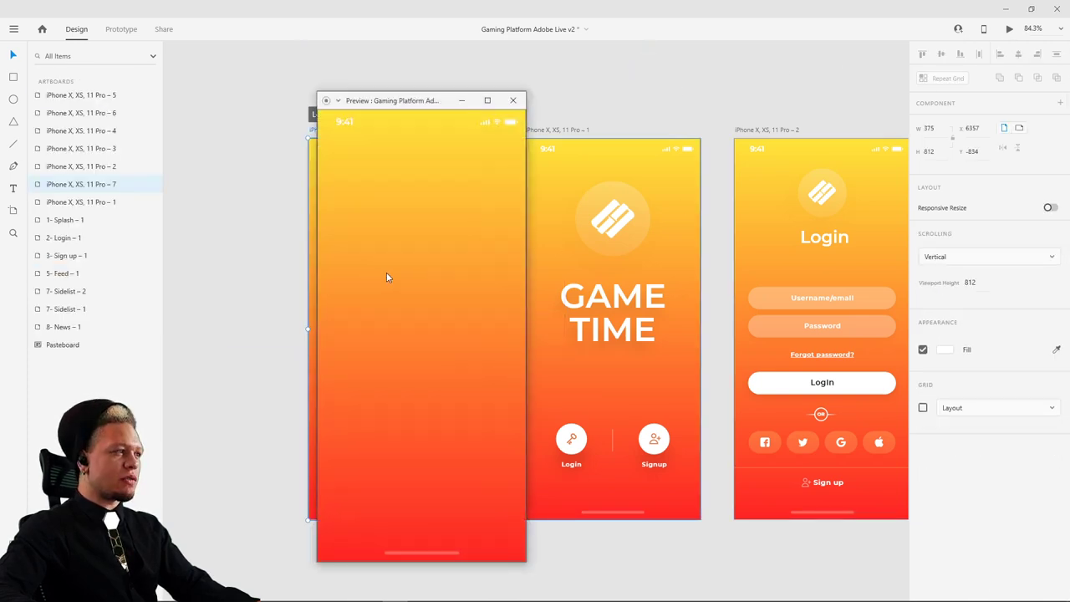
click(513, 100)
- Delete the invisible GAME TIME group, preview again, and pan to the New User screen
click(428, 309)
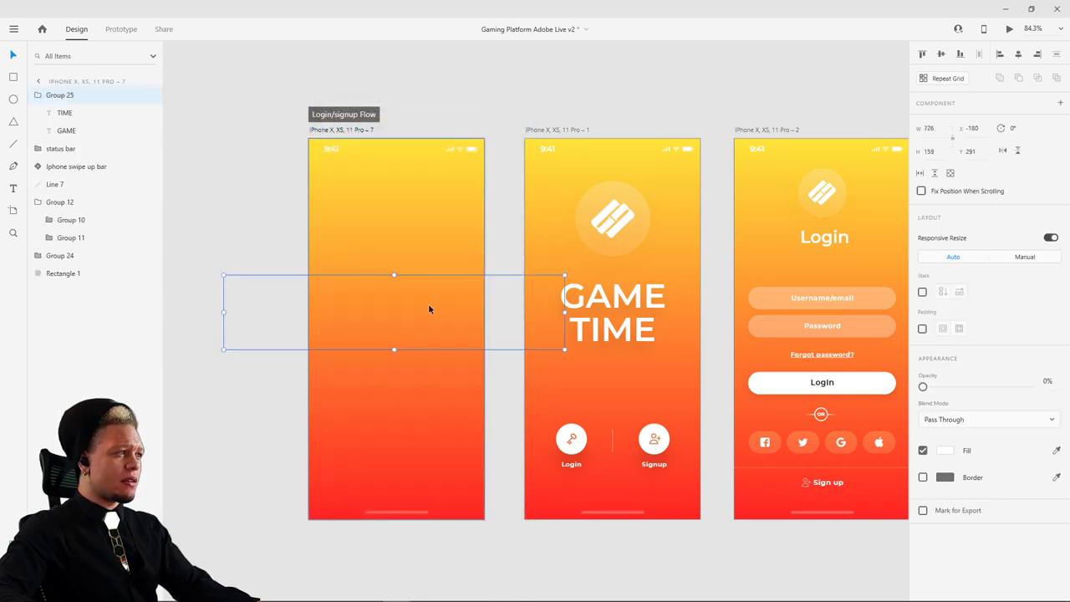
key(Escape)
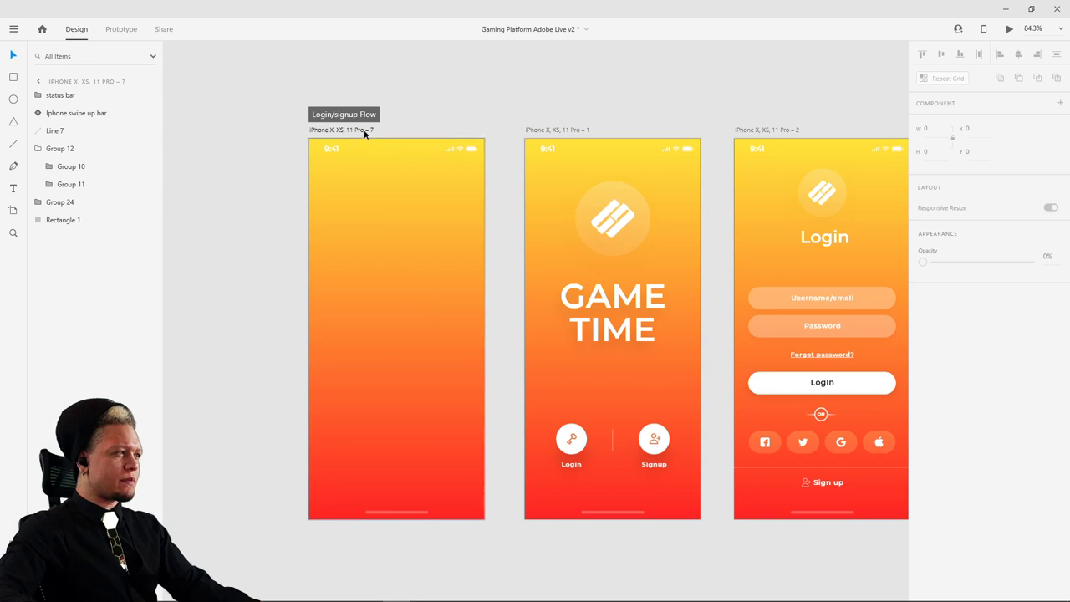
click(363, 130)
click(1009, 29)
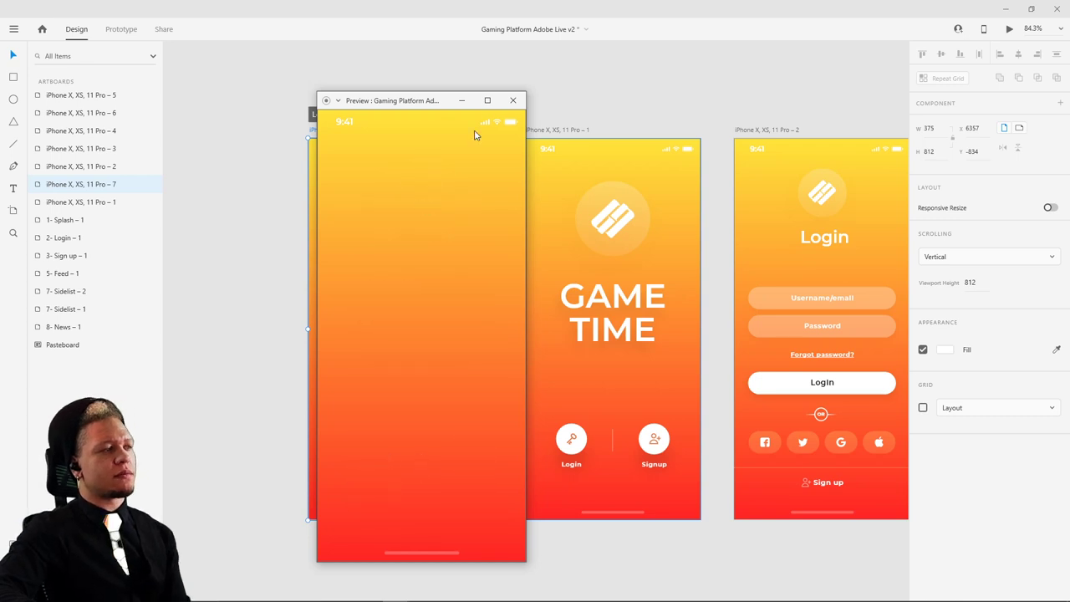
click(512, 99)
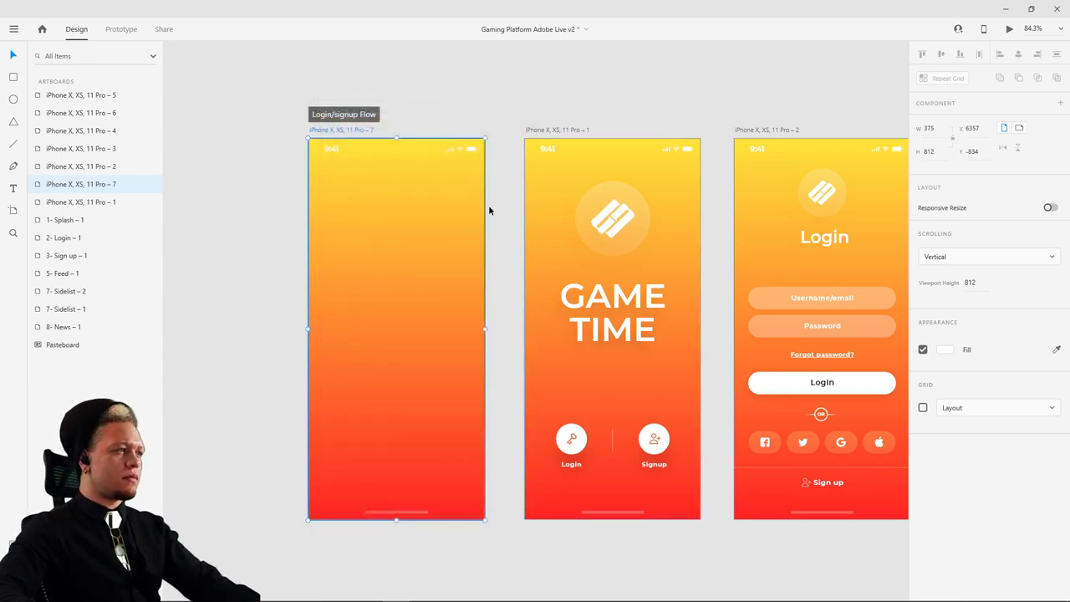
drag(788, 95, 599, 100)
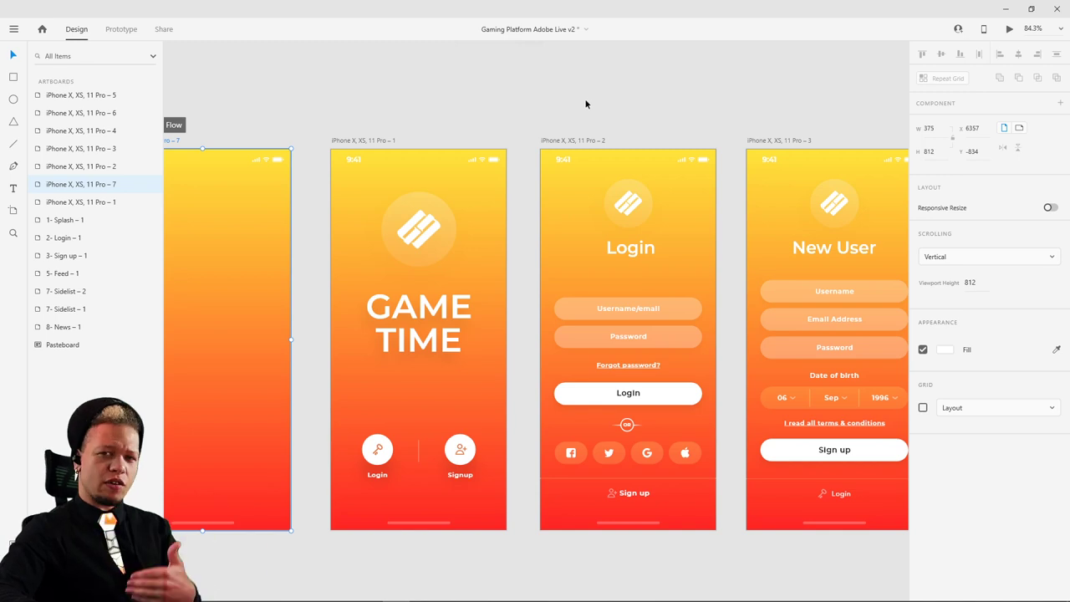
- Select the blank start and GAME TIME artboards and drag both left, widening the gap before Login
click(422, 322)
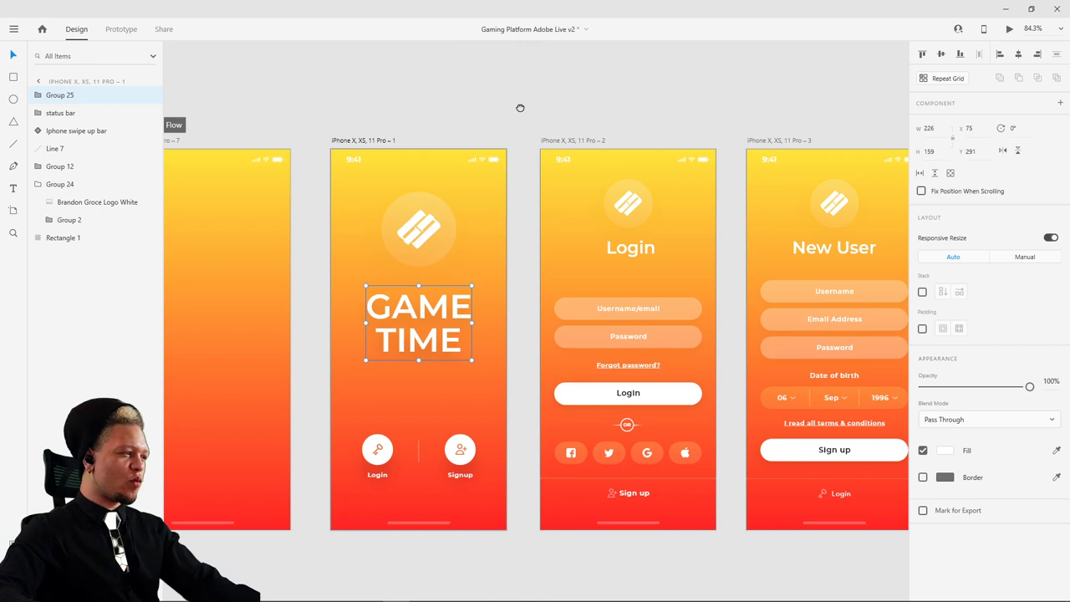
drag(520, 108, 524, 126)
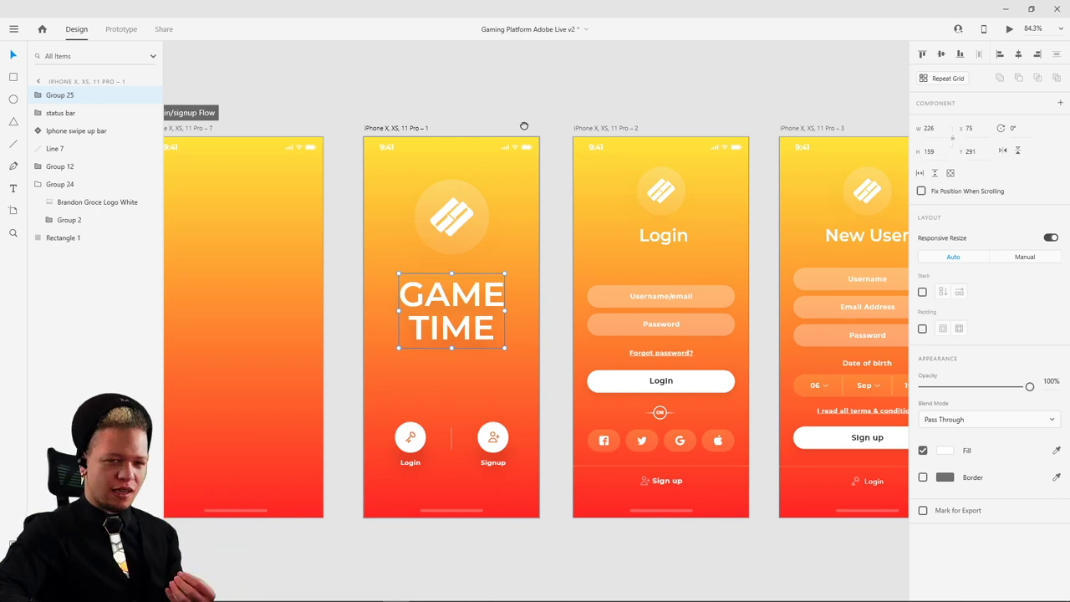
drag(524, 126, 525, 136)
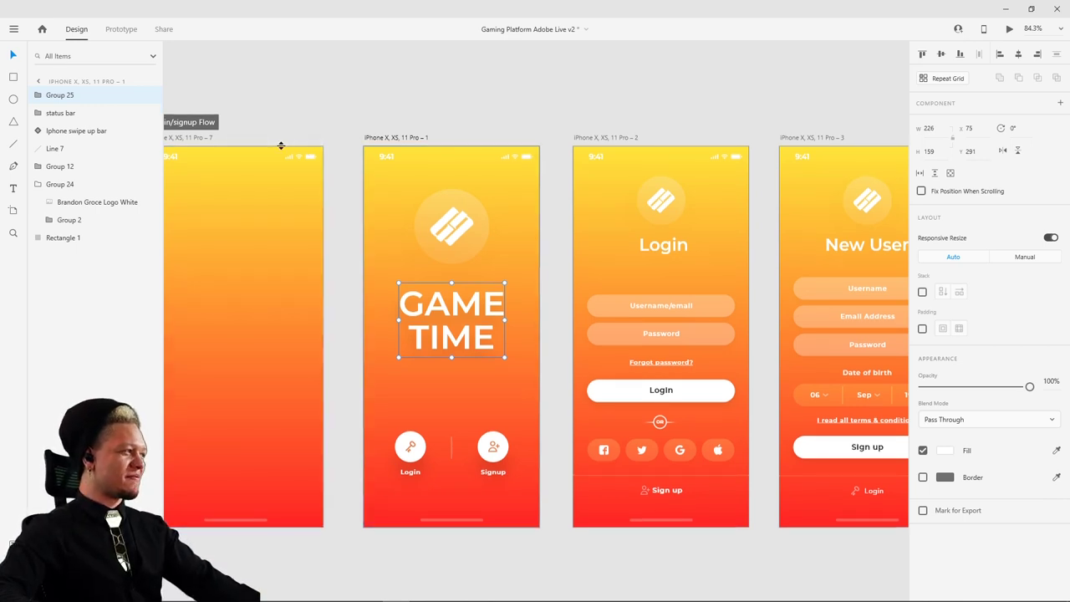
scroll(377, 142, left, 5)
click(398, 174)
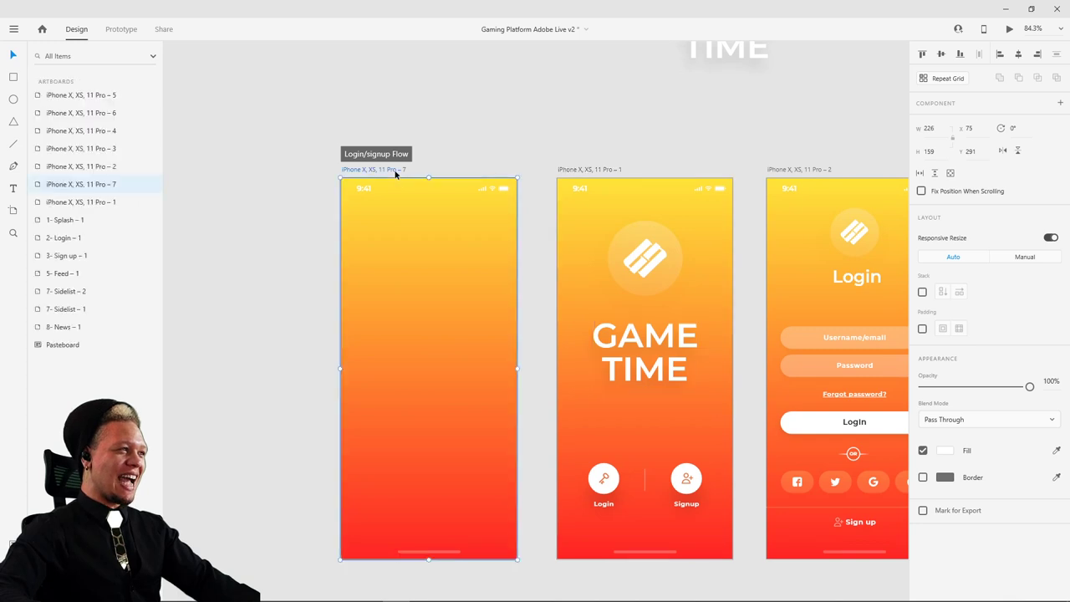
shift+click(602, 172)
drag(610, 175, 511, 173)
drag(739, 111, 490, 82)
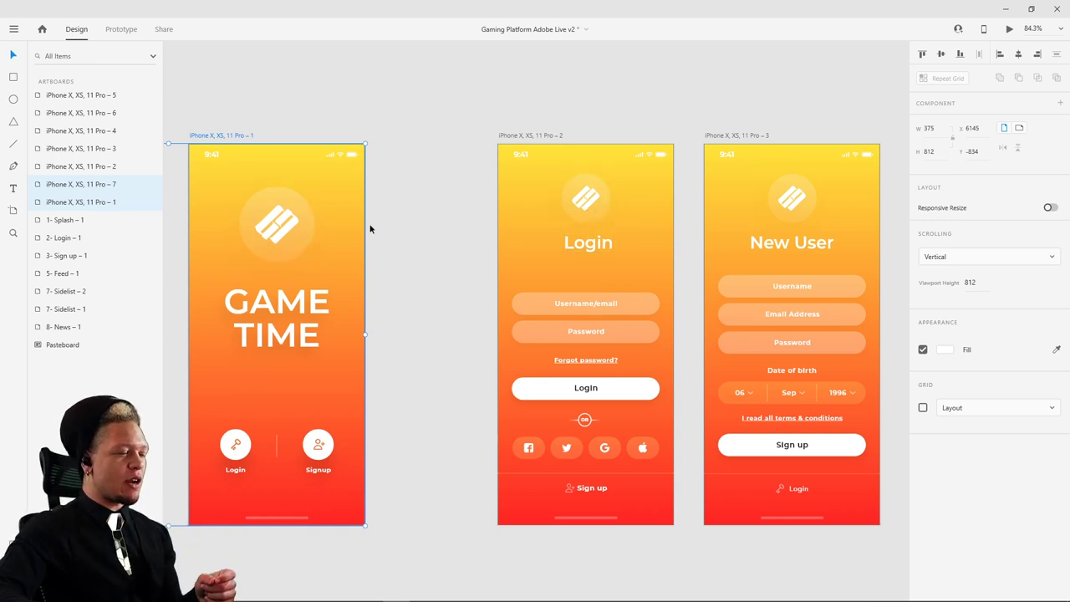
drag(370, 227, 458, 187)
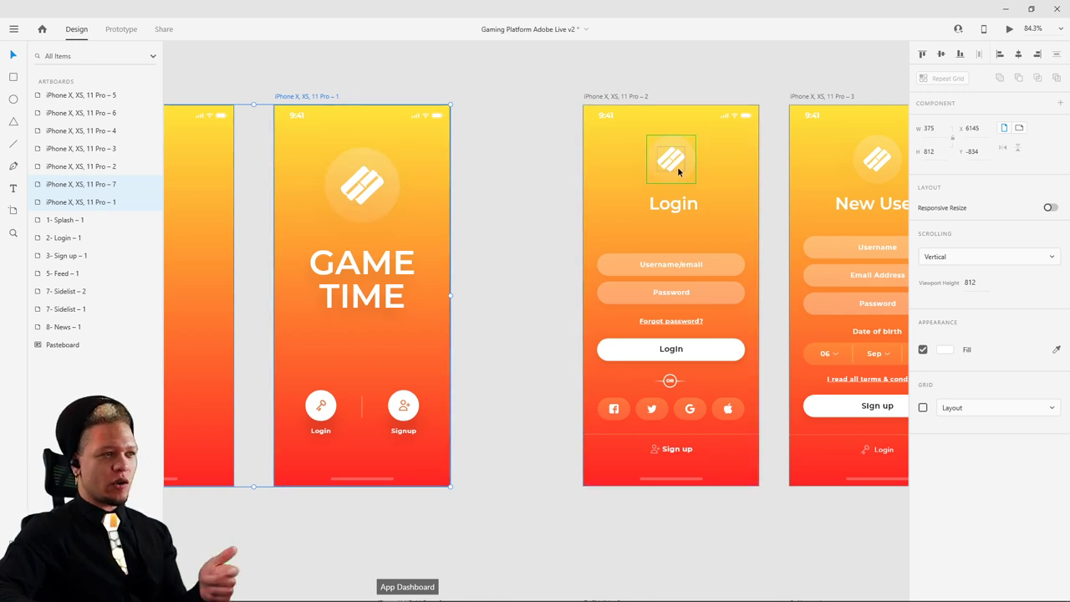
- Copy the splash screen's large logo, Group 24, and paste it onto the Login artboard
click(393, 194)
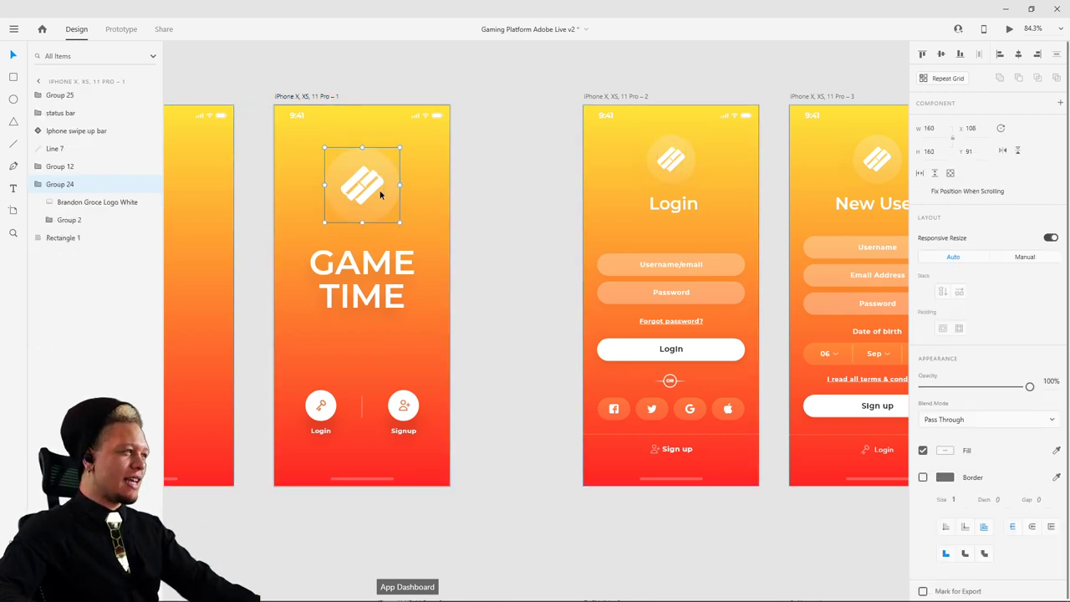
click(655, 163)
scroll(713, 167, right, 3)
click(771, 199)
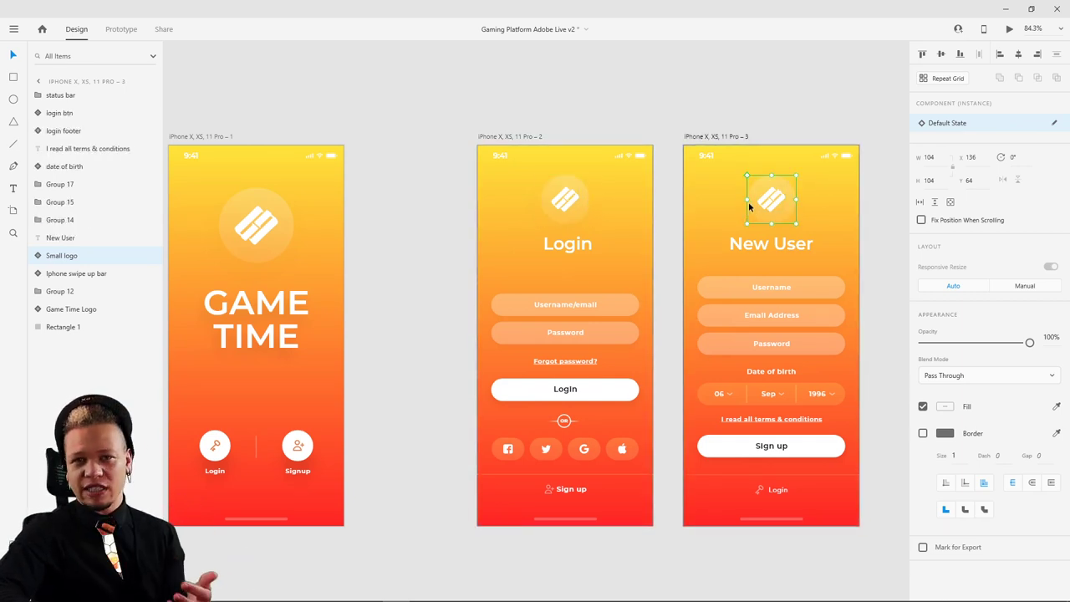
scroll(388, 166, left, 2)
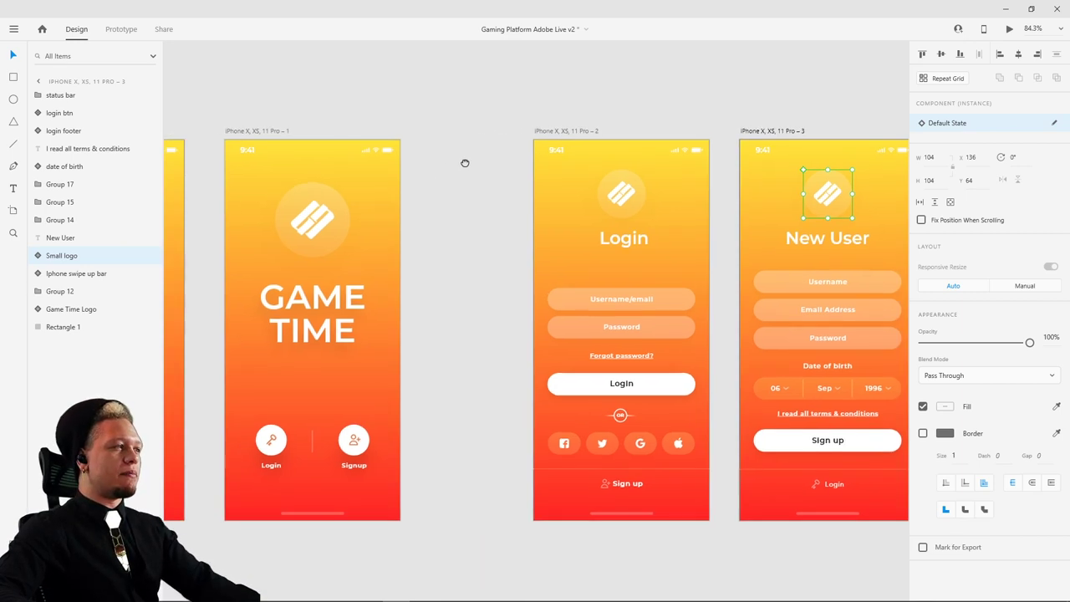
click(306, 232)
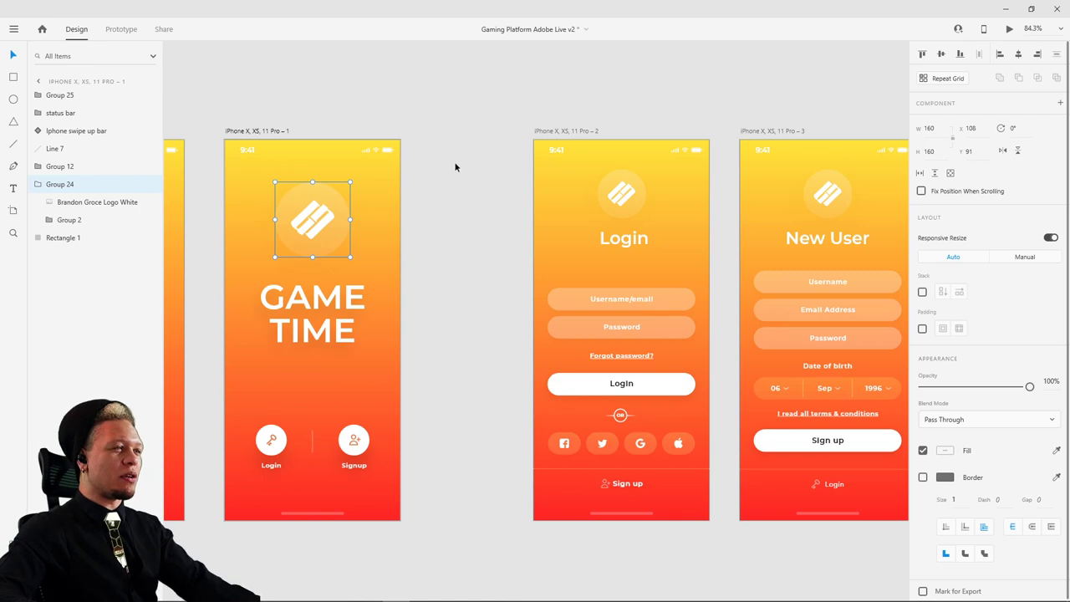
scroll(455, 180, up, 1)
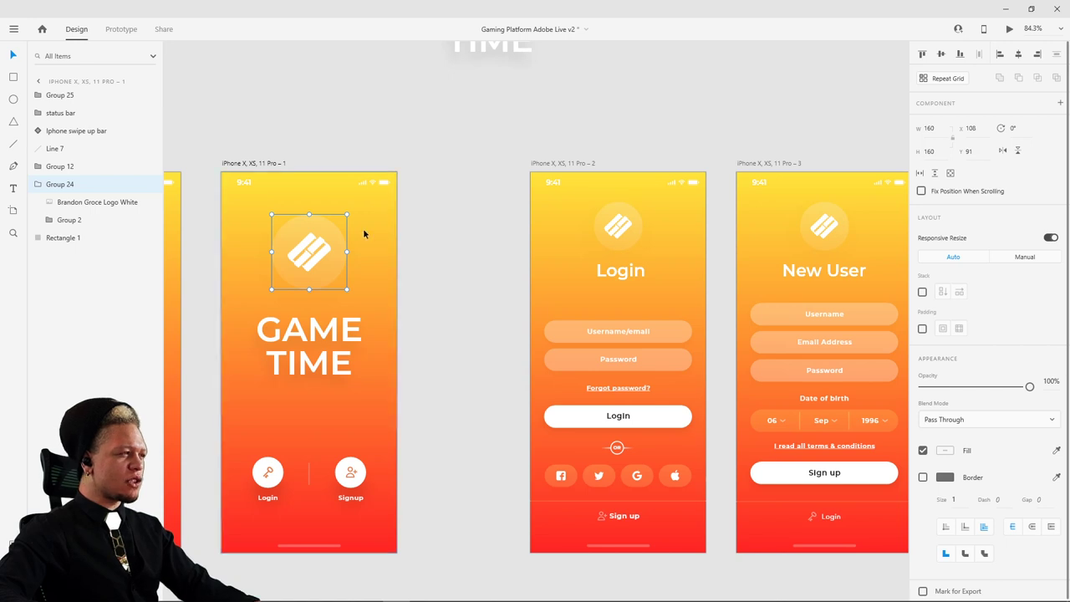
key(Escape)
click(322, 258)
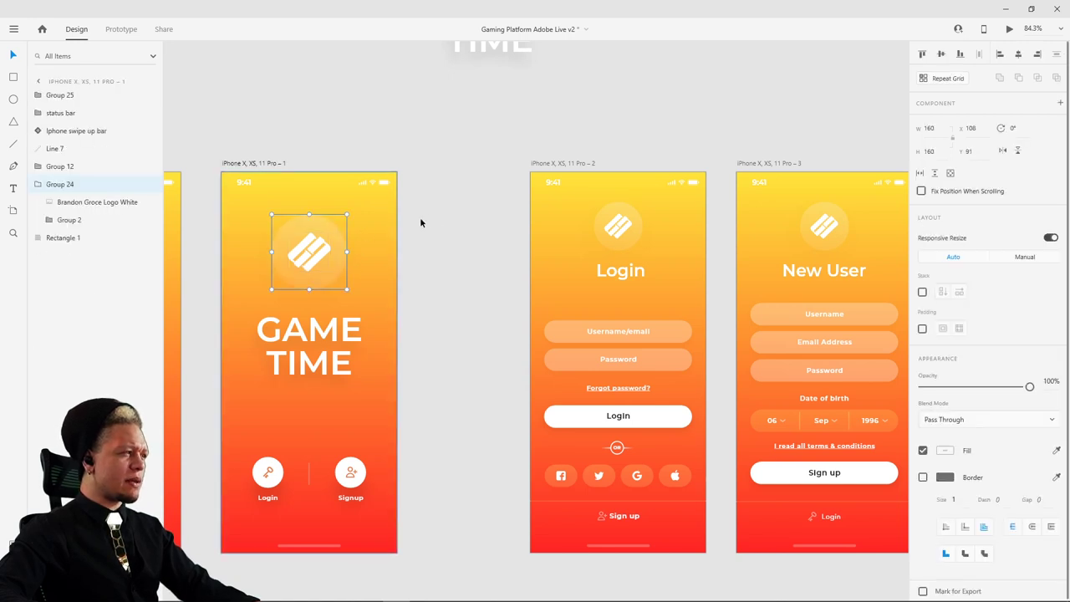
click(573, 165)
click(646, 242)
- Drag the pasted large logo off the Login screen's small logo and back toward the centre
scroll(645, 241, up, 4)
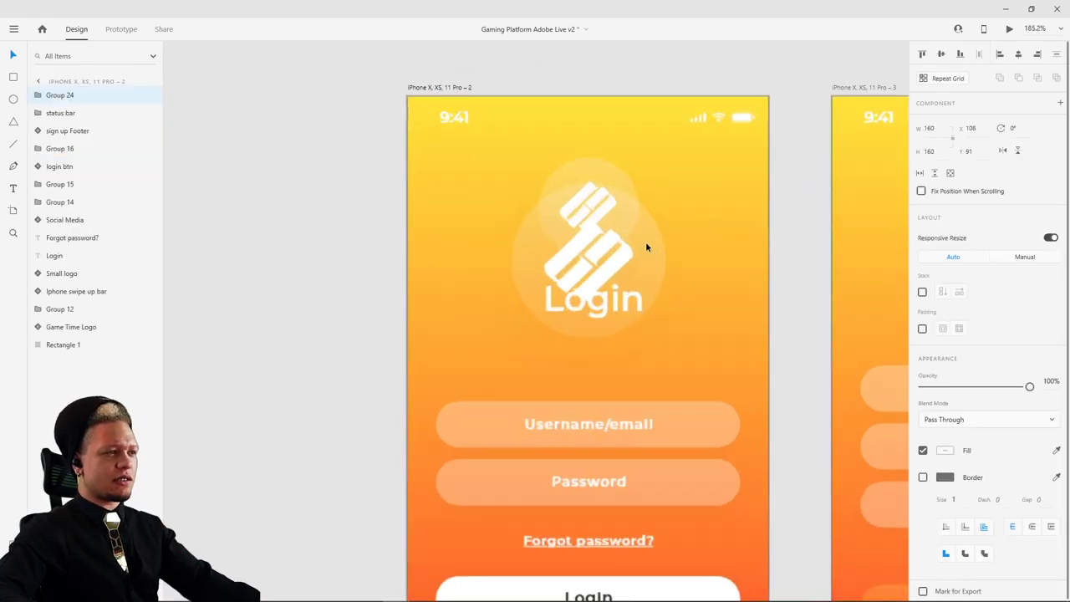
double_click(587, 169)
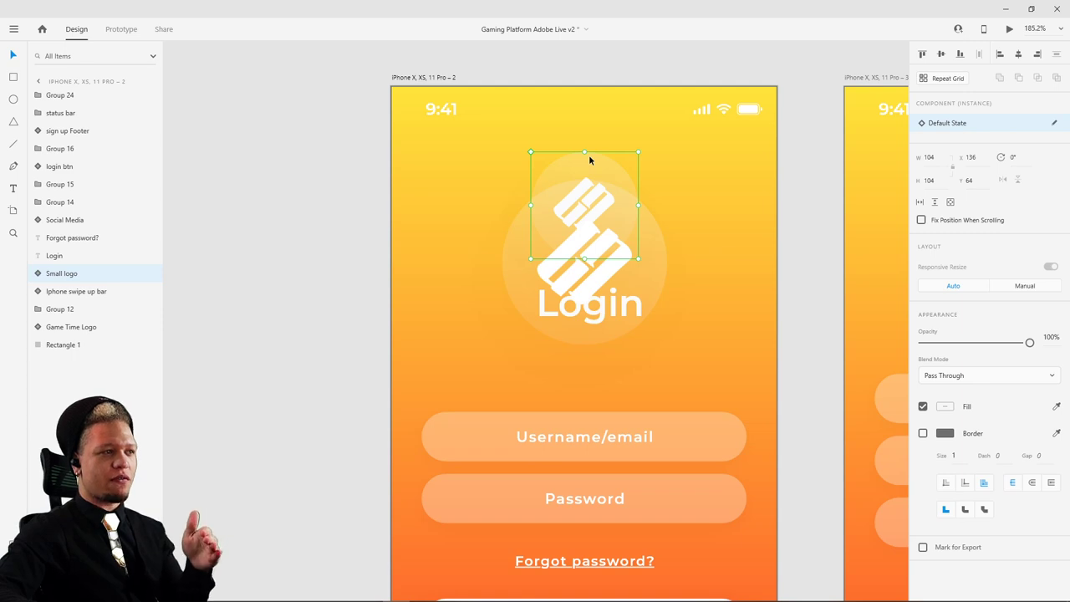
click(599, 208)
drag(599, 208, 432, 144)
click(637, 185)
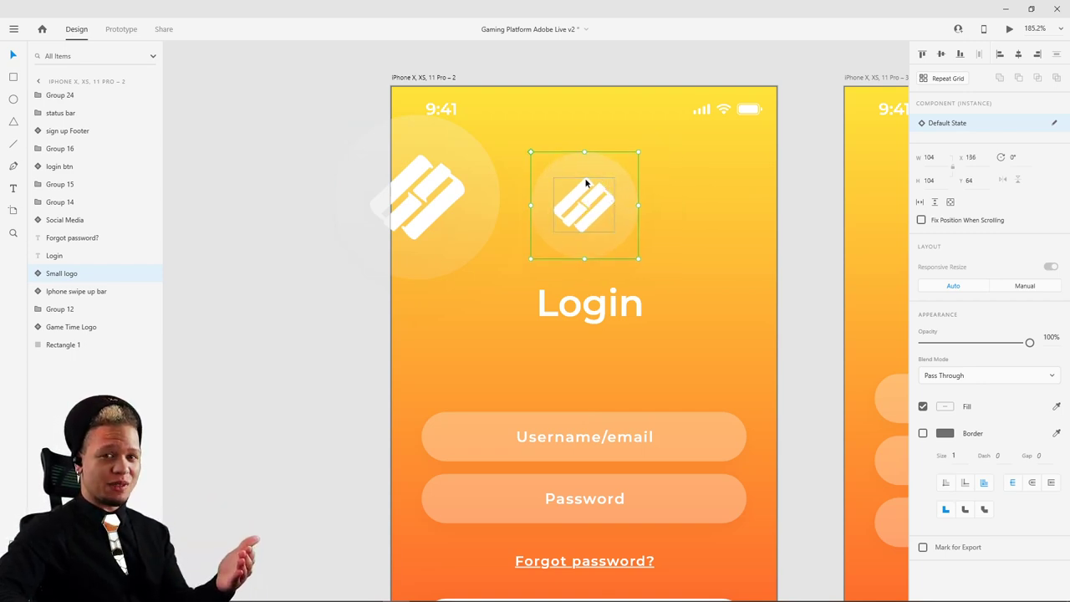
drag(425, 187, 538, 192)
drag(597, 199, 691, 205)
- Try a 130 width on the large logo, undo it, and delete the large logo group
click(561, 203)
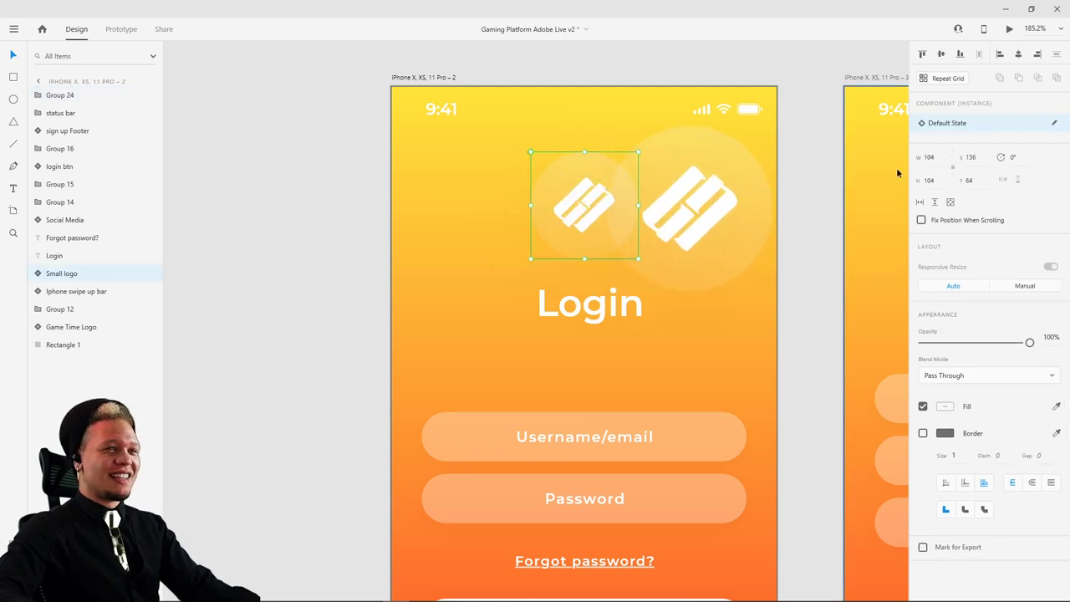
click(708, 206)
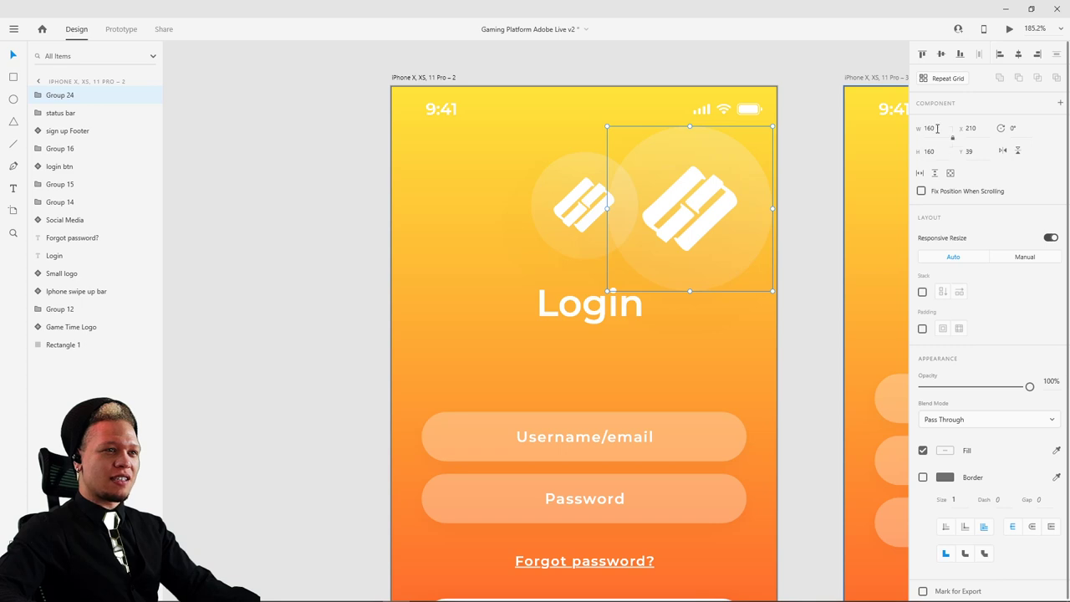
click(935, 128)
text(130)
key(Return)
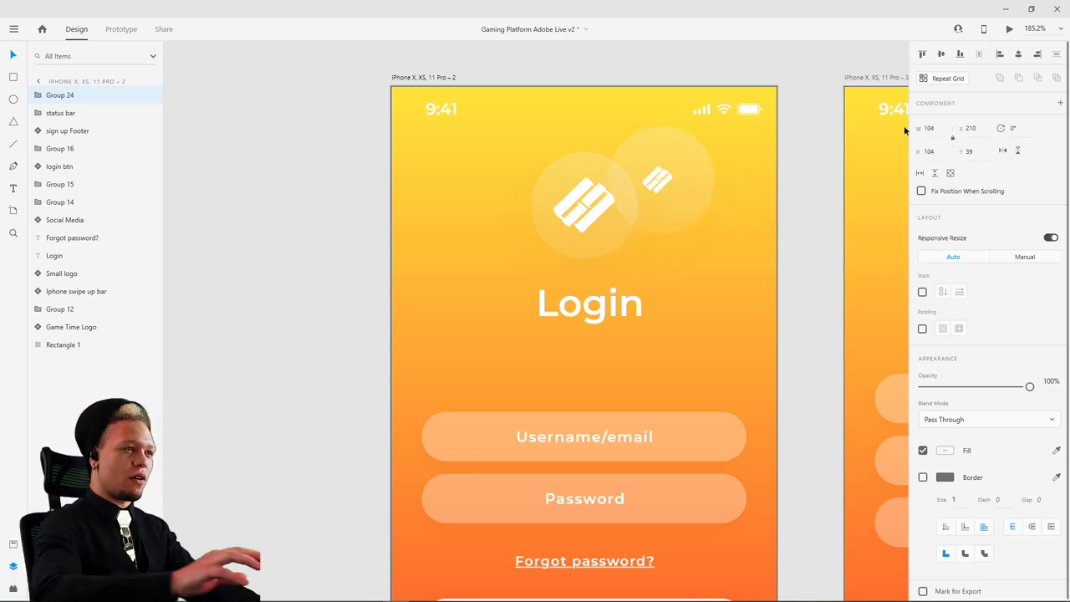
key(ctrl+z)
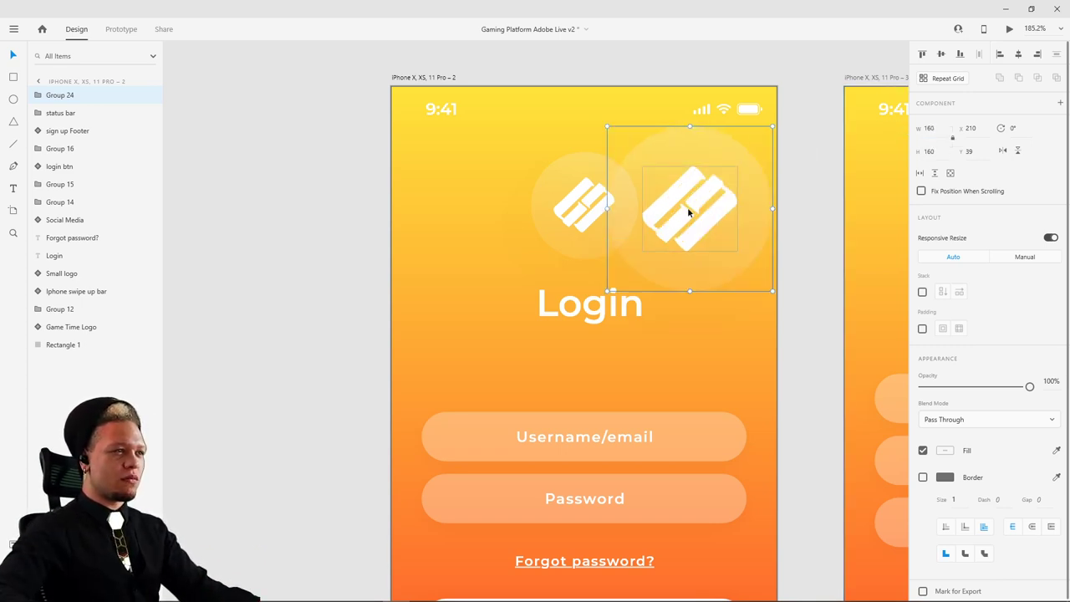
key(Delete)
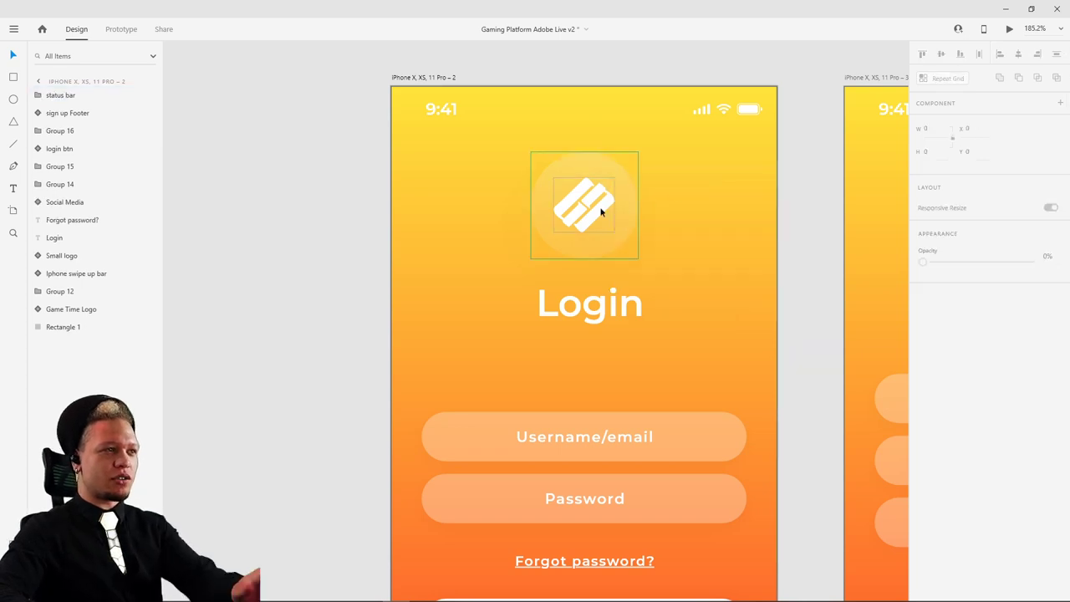
- Ungroup the Login screen's Small logo component and regroup its logo and circle with Ctrl+G
click(600, 205)
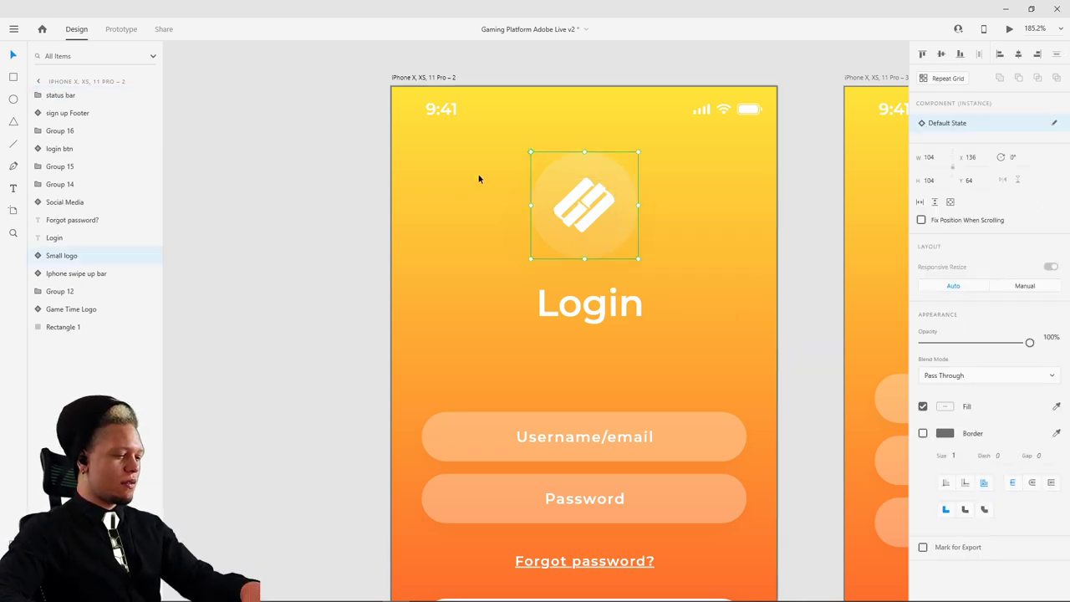
key(ctrl+shift+g)
scroll(451, 187, left, 5)
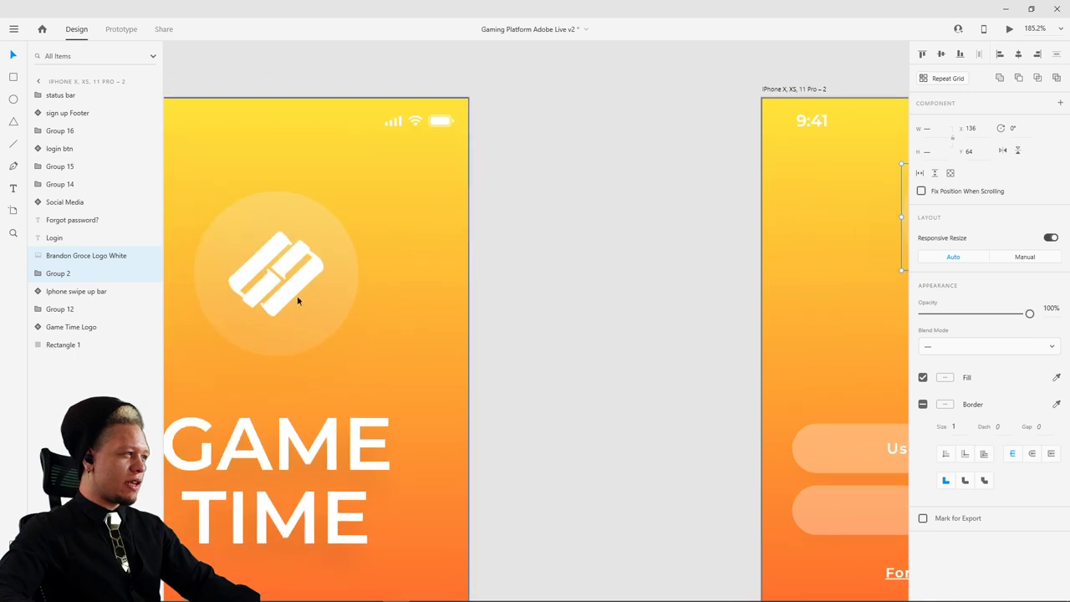
click(260, 282)
double_click(260, 282)
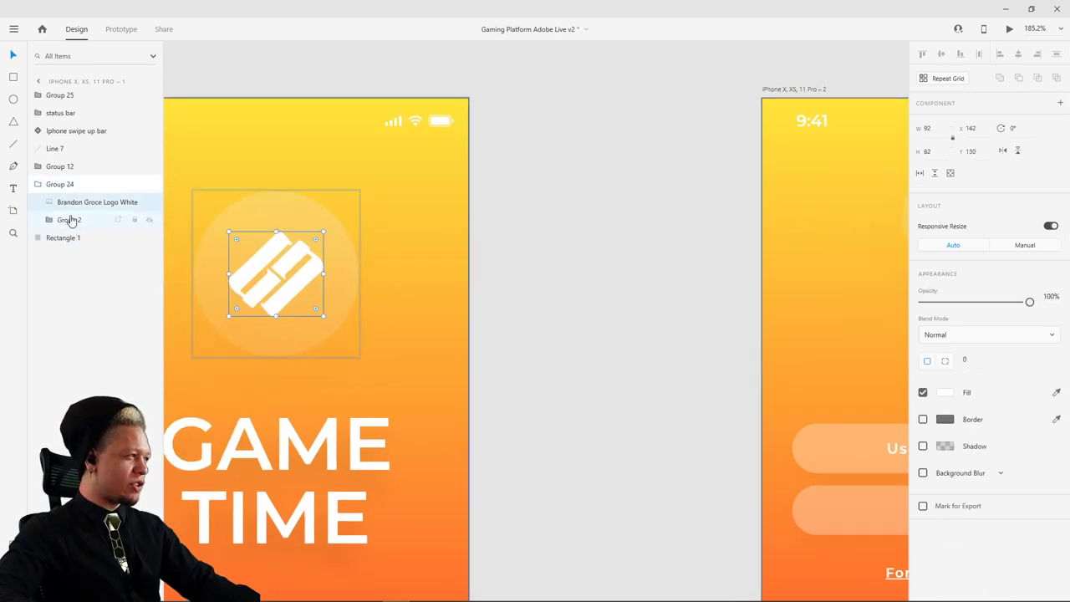
scroll(670, 218, right, 5)
click(647, 237)
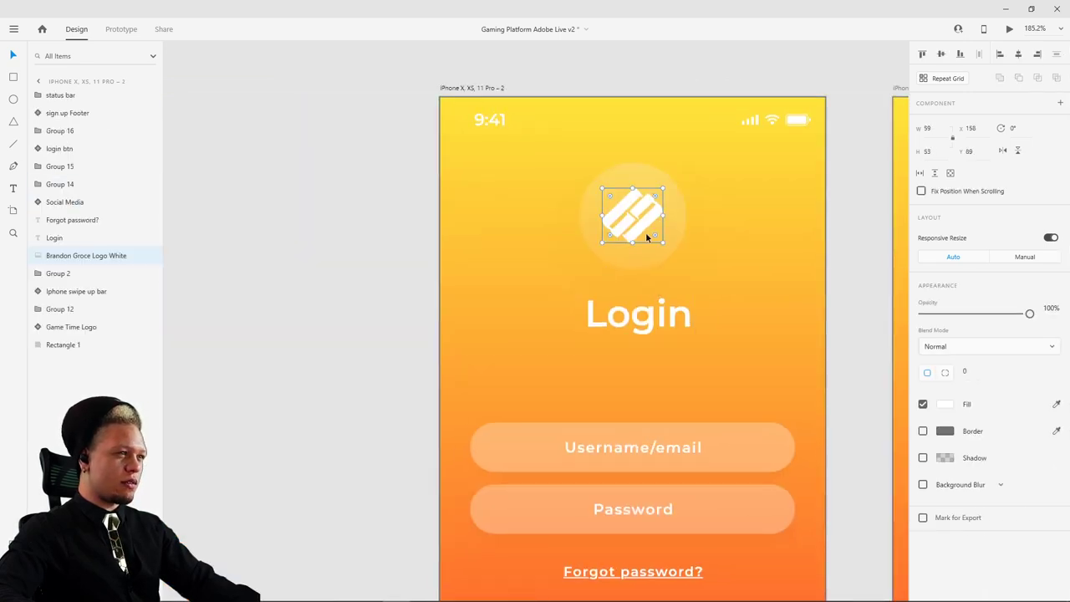
click(645, 262)
click(633, 209)
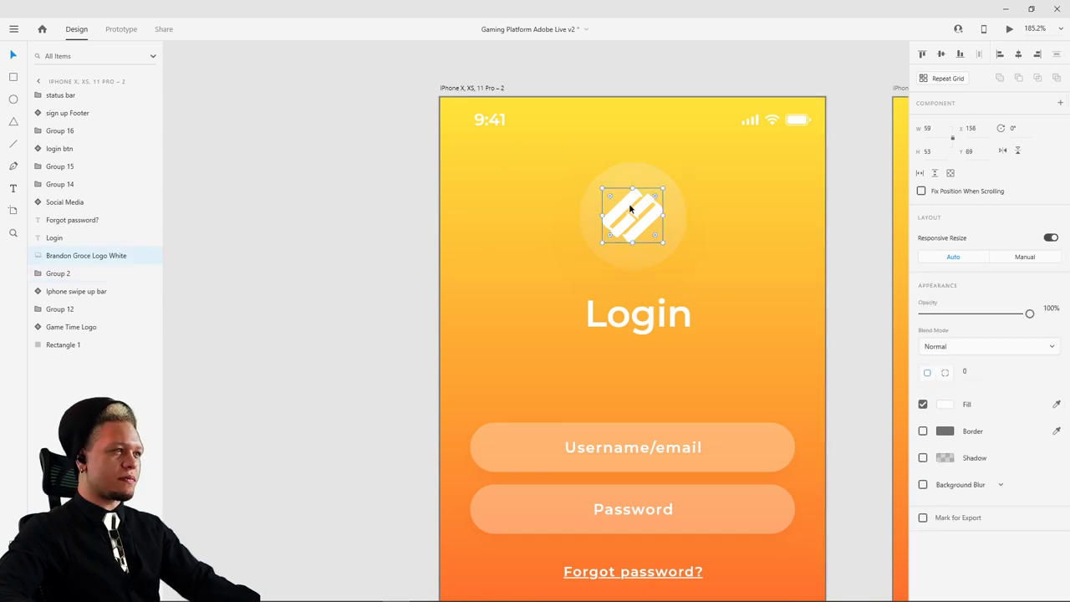
shift+click(652, 177)
key(ctrl+g)
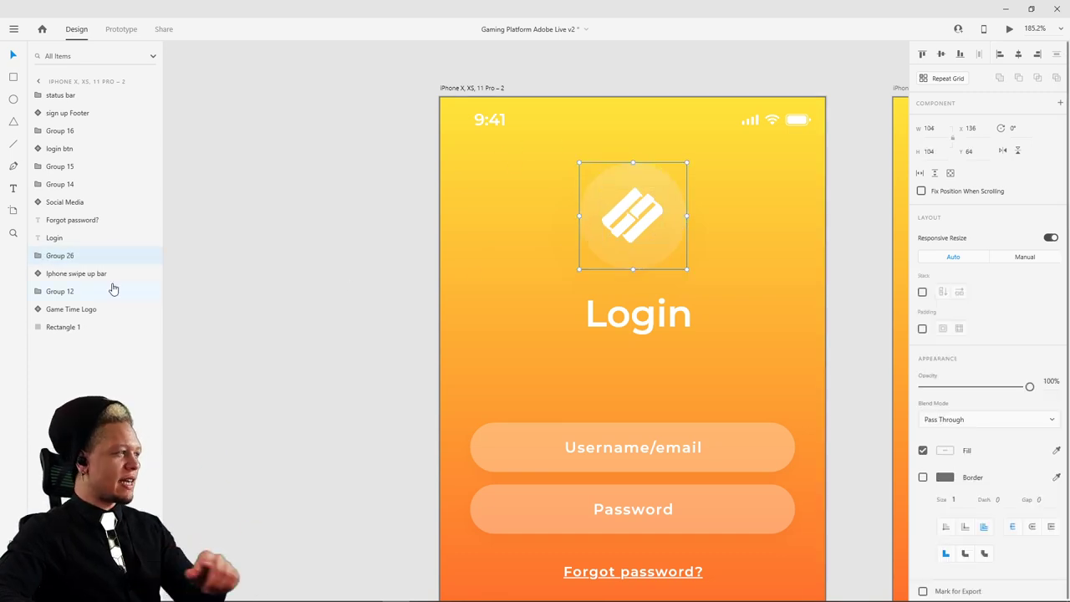
- Rename the new Login logo group to Group 24 in Layers, matching the splash's logo group
scroll(660, 193, left, 5)
click(399, 276)
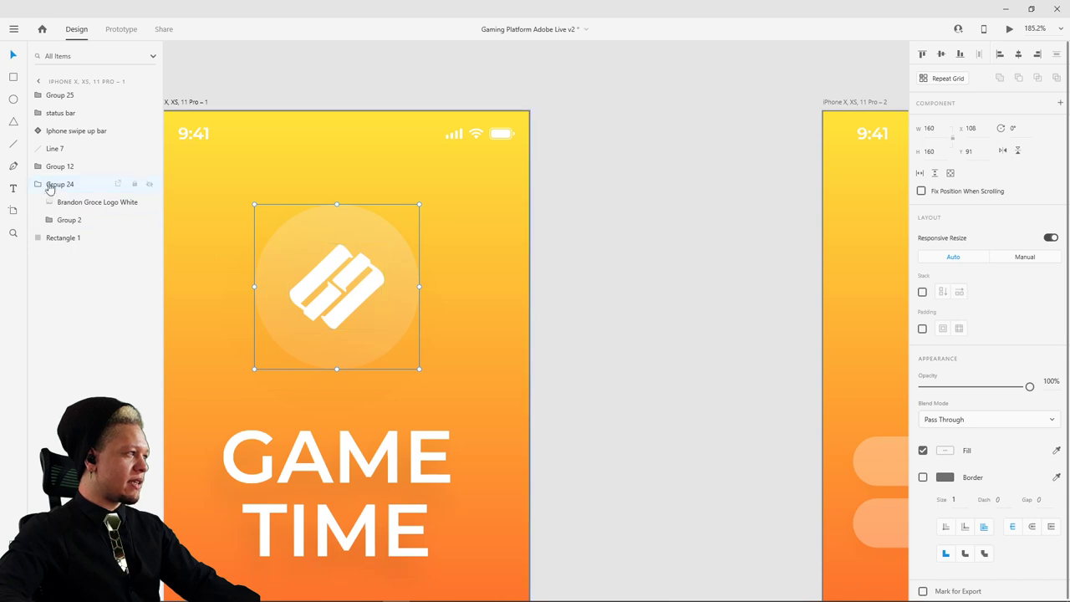
scroll(669, 216, right, 5)
click(602, 224)
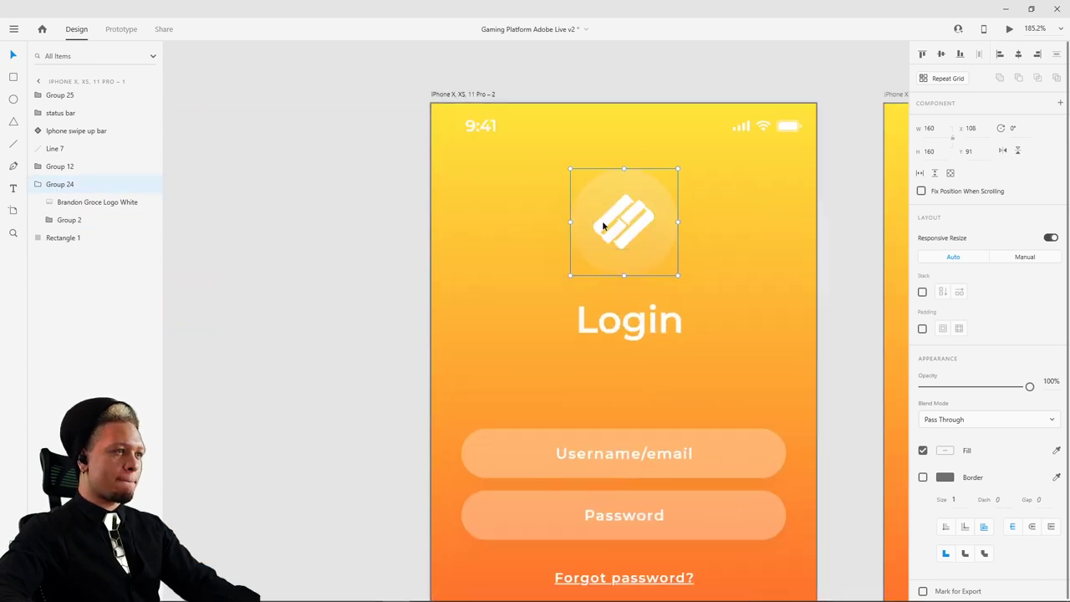
double_click(66, 256)
drag(70, 256, 75, 255)
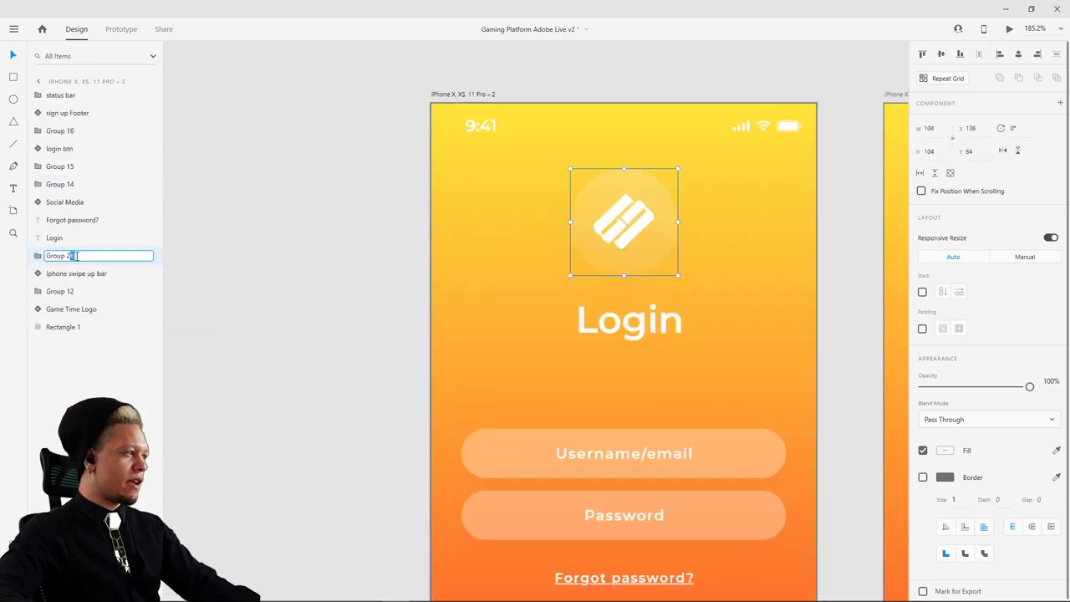
text(4)
click(381, 188)
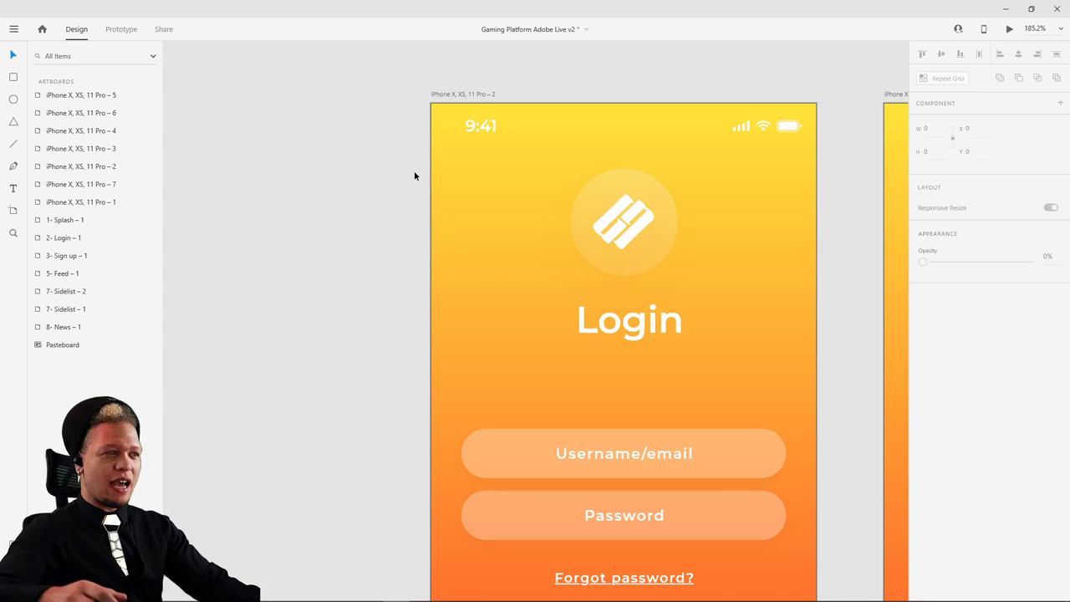
- Frame the splash and Login artboards and select the Login logo group and title
scroll(395, 187, down, 3)
drag(373, 193, 502, 158)
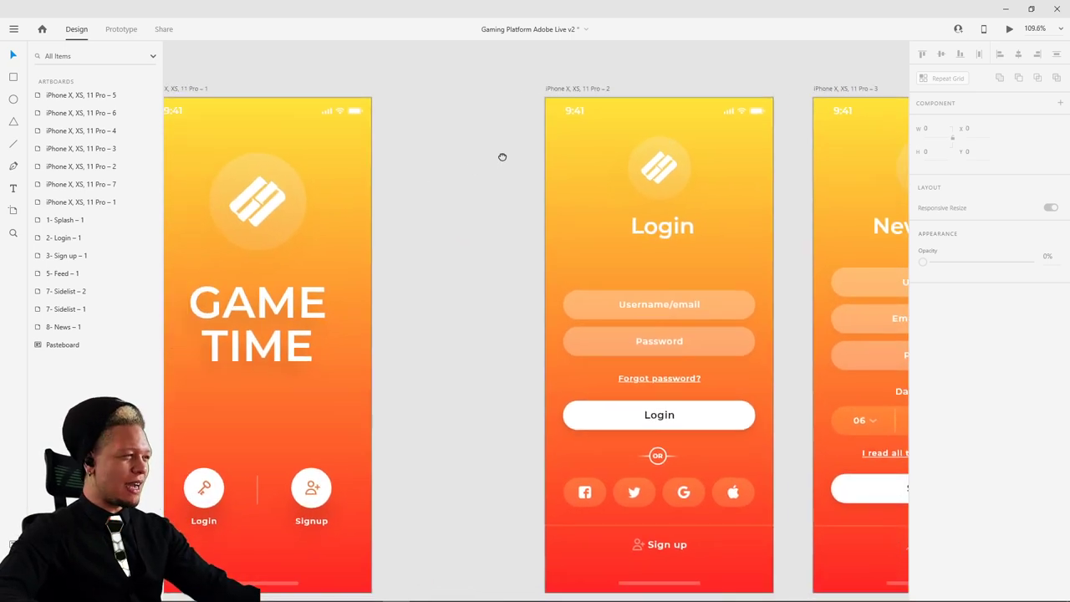
click(660, 177)
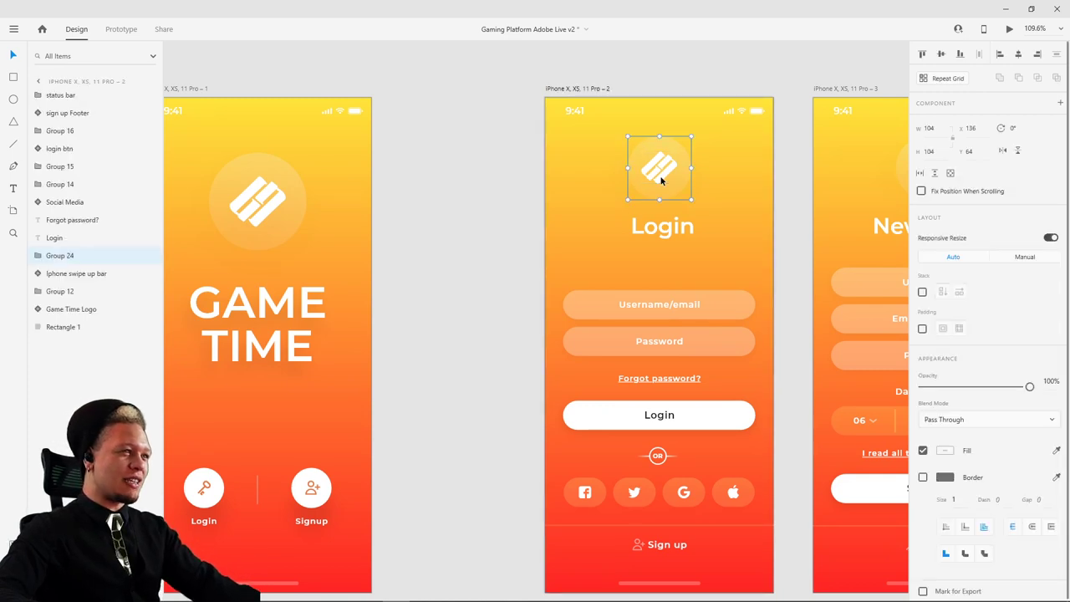
drag(412, 229, 681, 182)
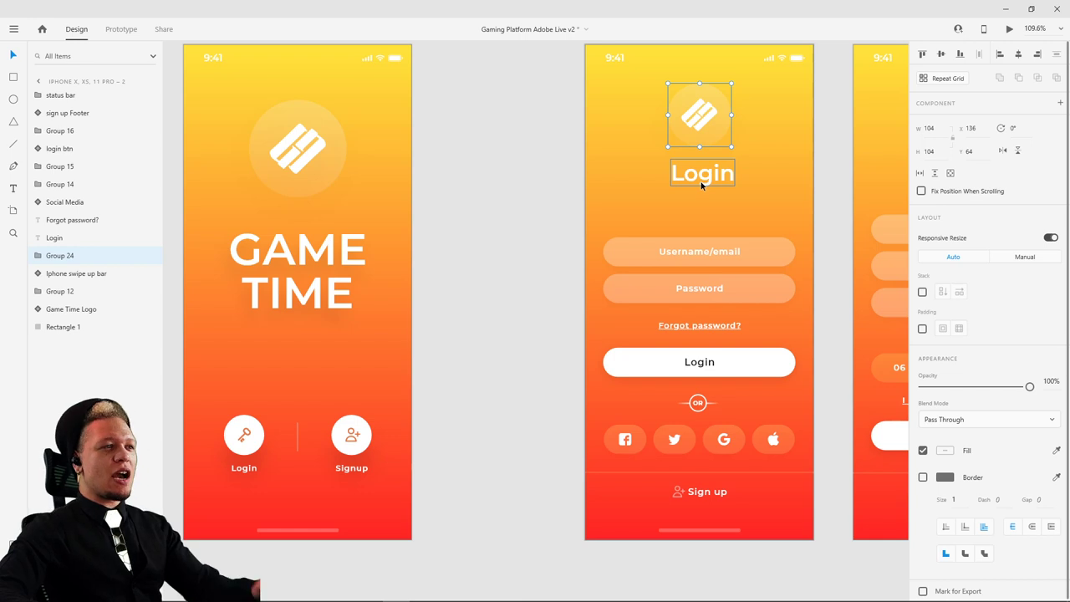
click(680, 173)
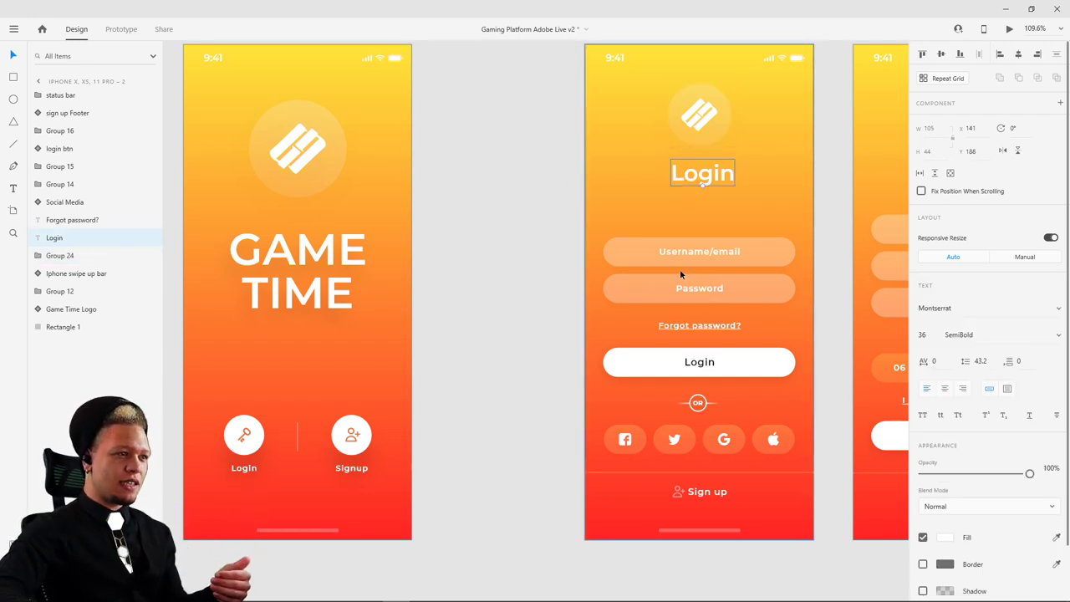
scroll(719, 192, up, 1)
scroll(719, 192, right, 1)
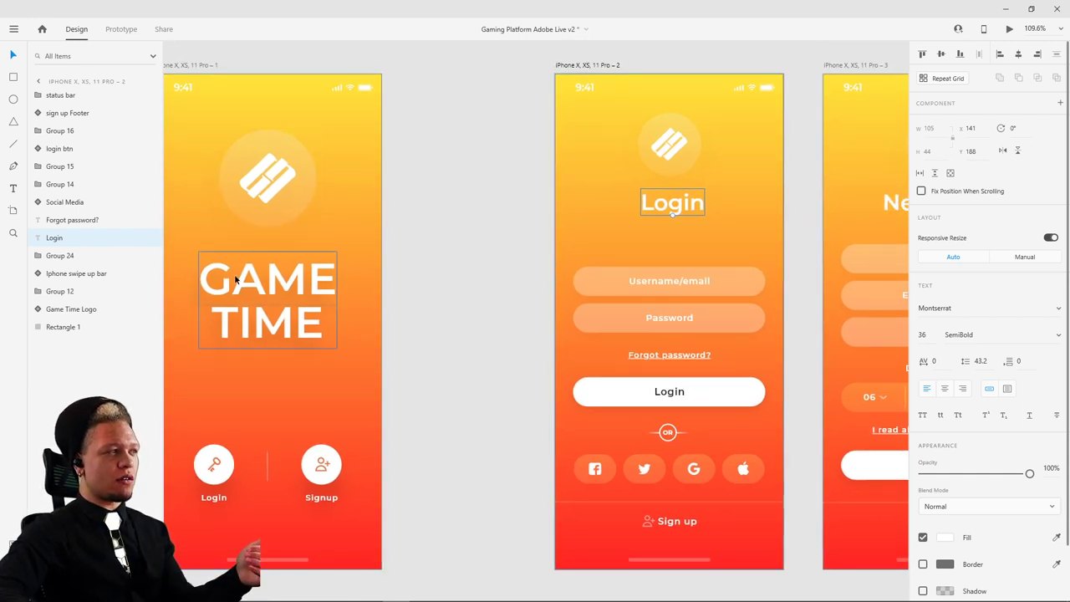
- Copy the Login fields, Forgot password? link, Login button, OR divider, social icons and Sign up footer
click(701, 288)
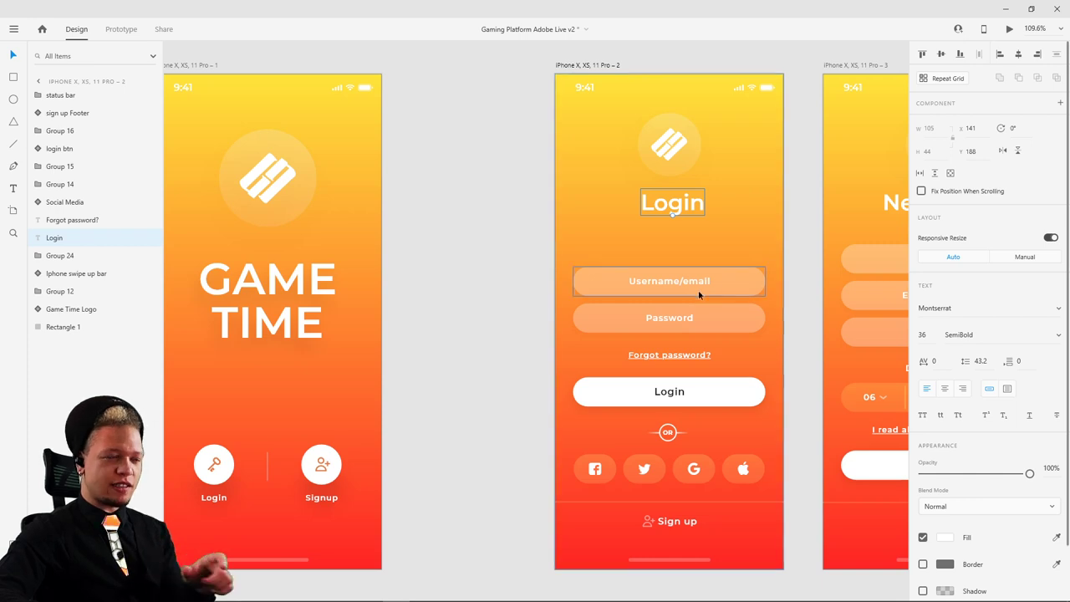
shift+click(702, 312)
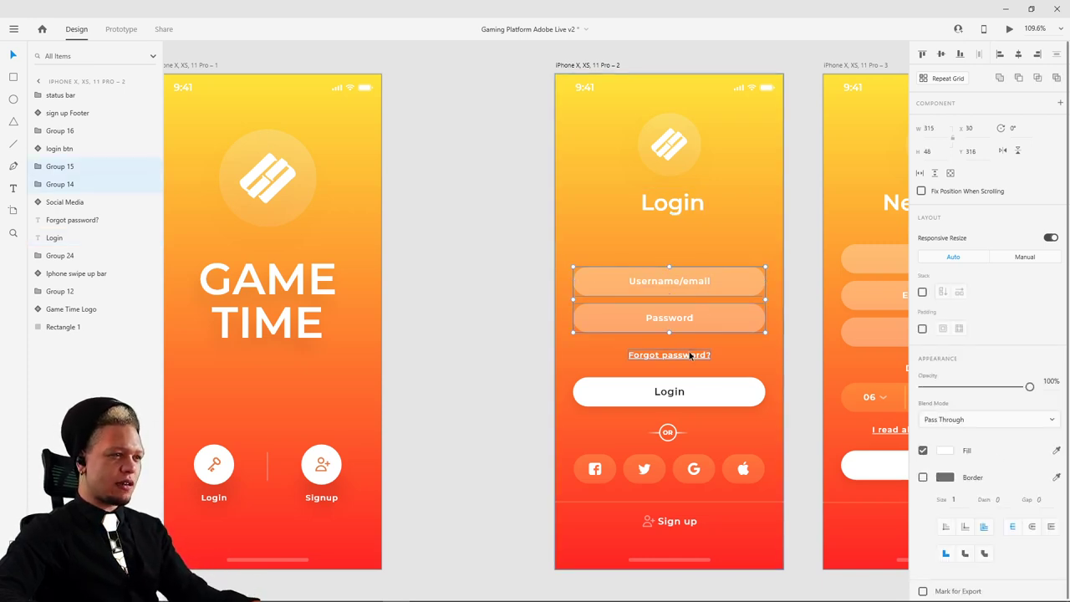
shift+click(692, 355)
shift+click(697, 396)
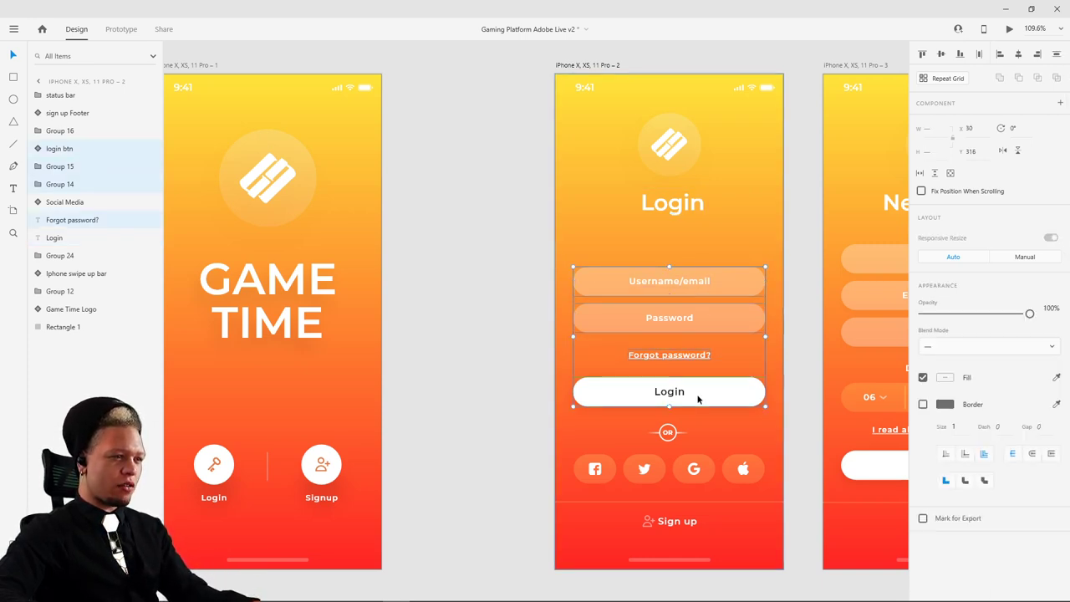
shift+click(668, 431)
shift+click(616, 469)
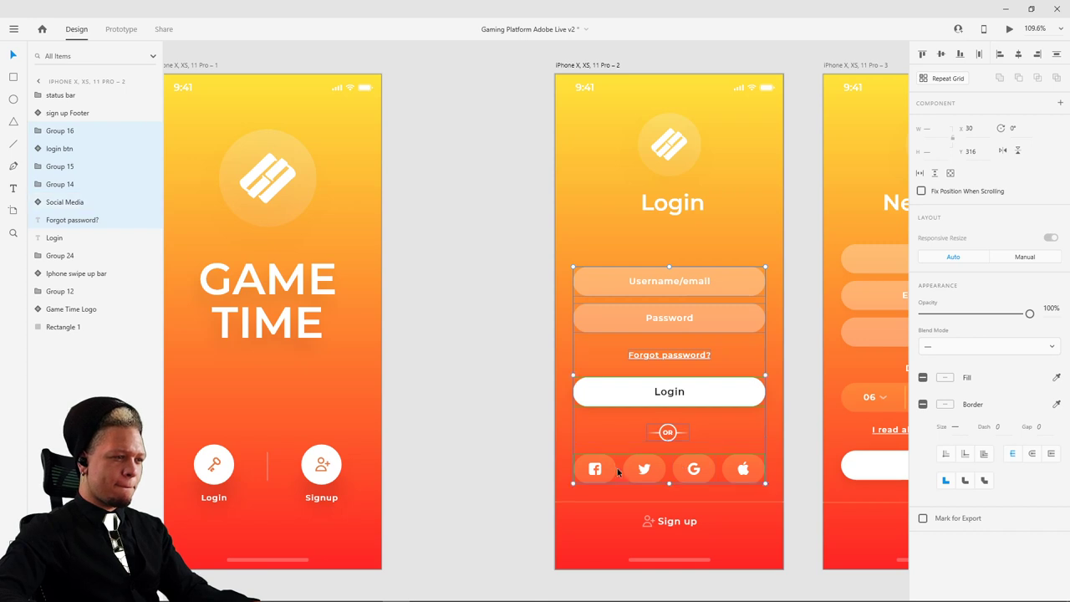
shift+click(680, 524)
key(ctrl+c)
- Paste the copied login elements onto the GAME TIME splash artboard
click(248, 309)
key(ctrl+v)
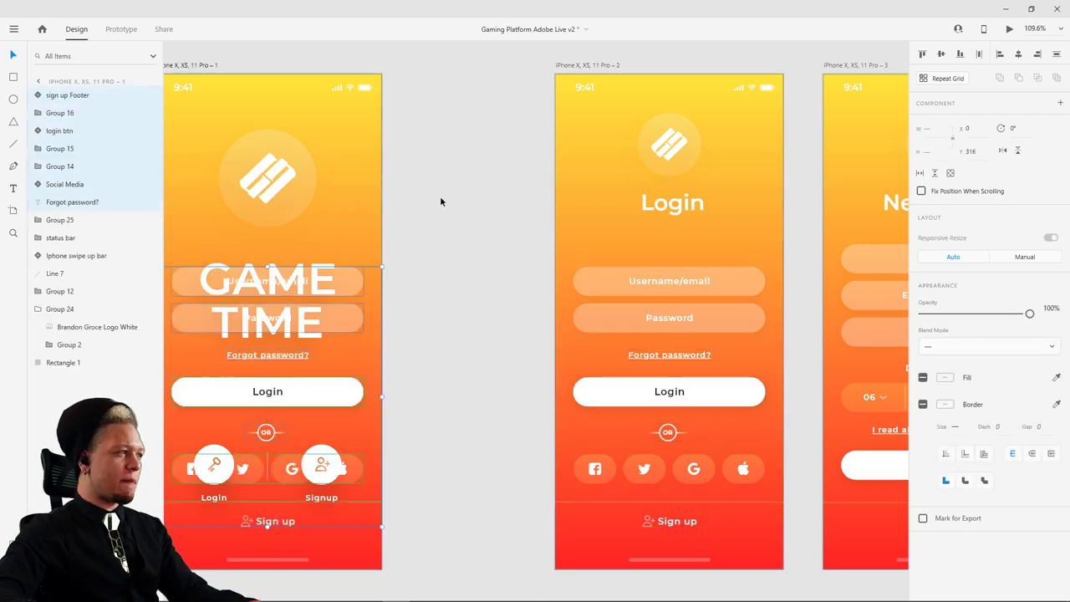
drag(442, 203, 547, 172)
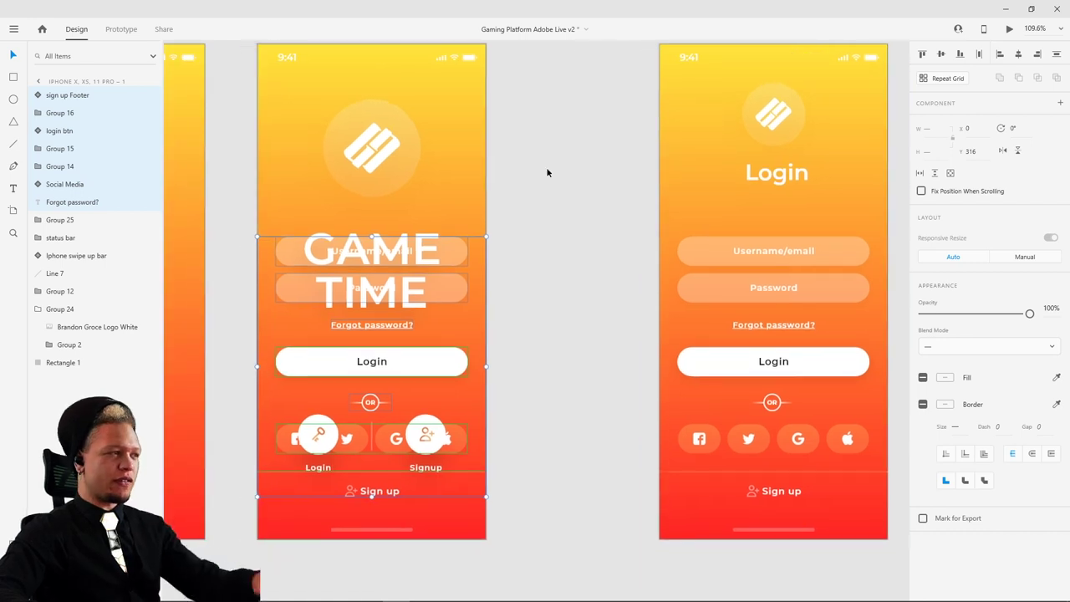
click(551, 170)
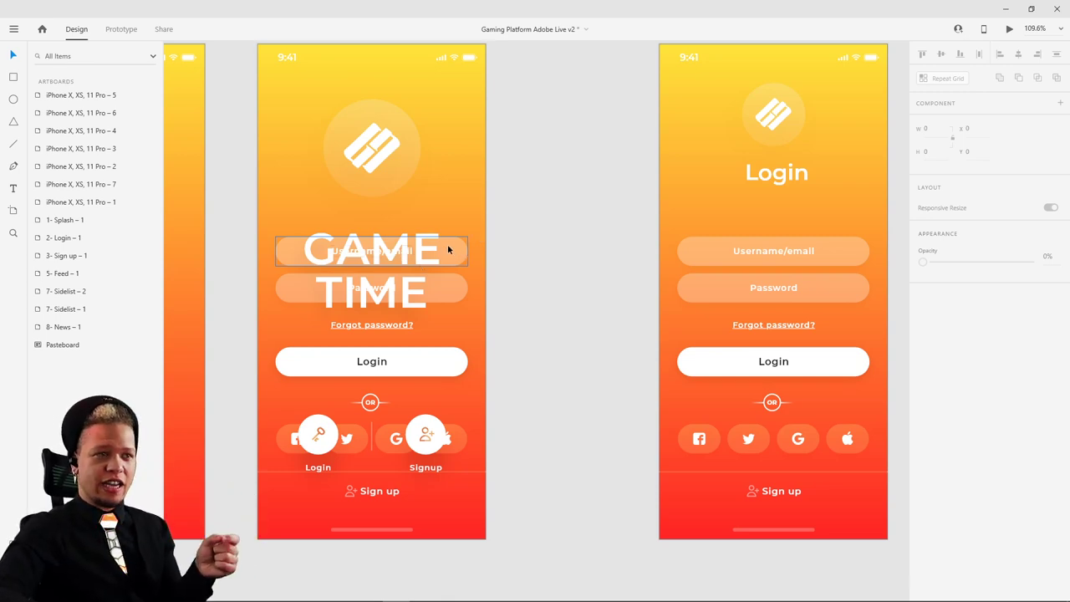
- Set the pasted Username/email and Password fields on the splash to 0% opacity
click(422, 251)
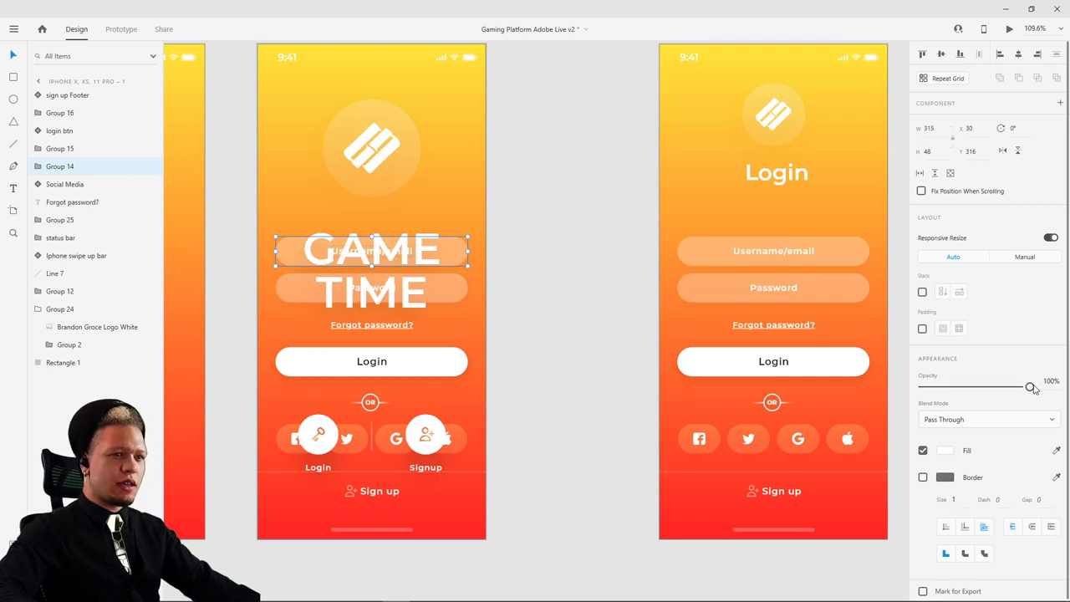
drag(1029, 387, 919, 389)
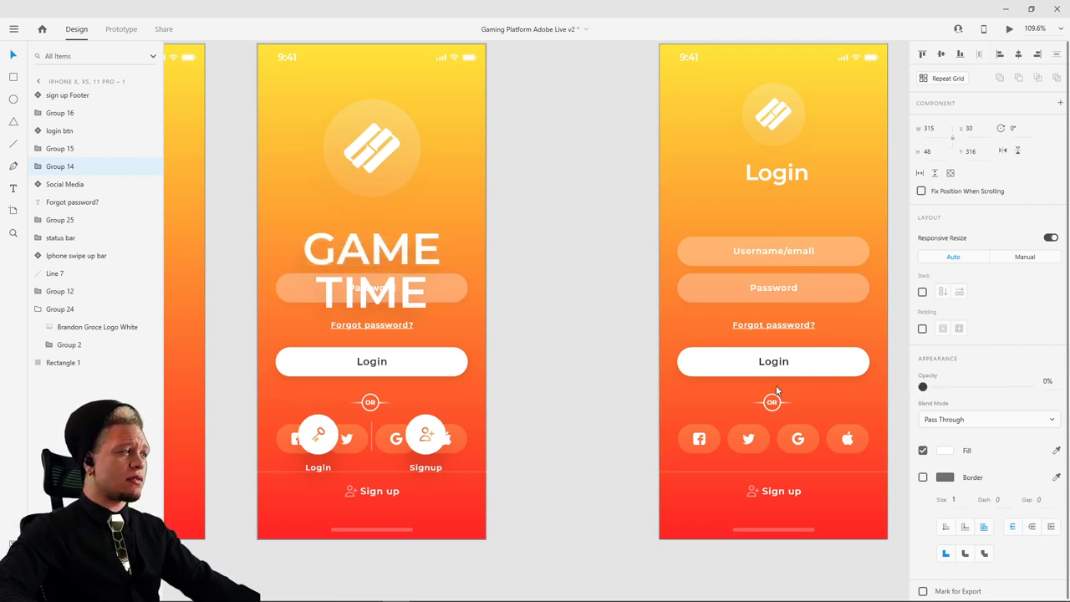
click(450, 297)
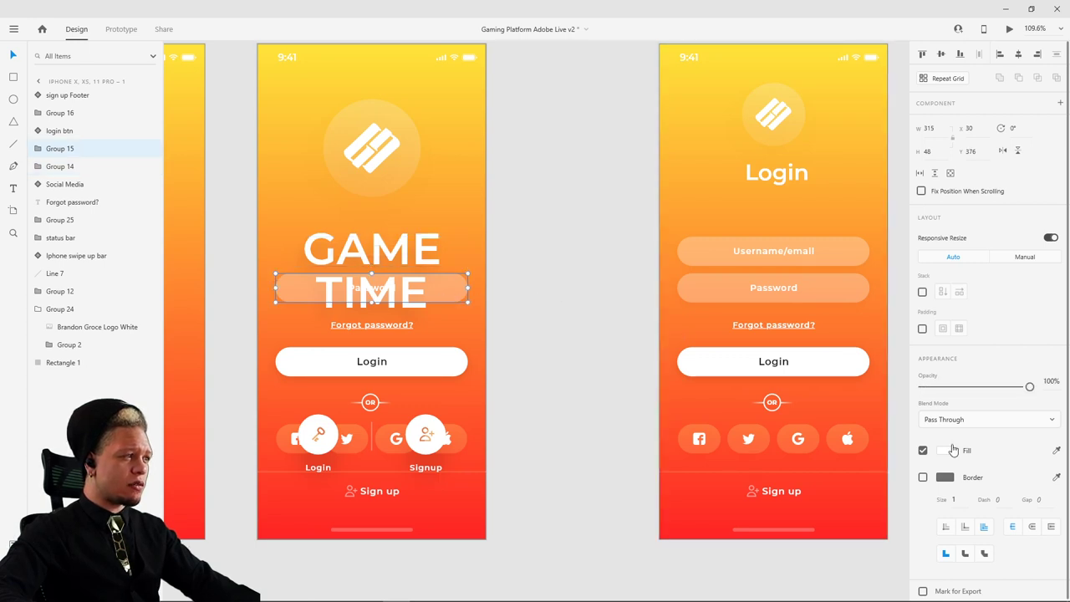
drag(1029, 389, 920, 389)
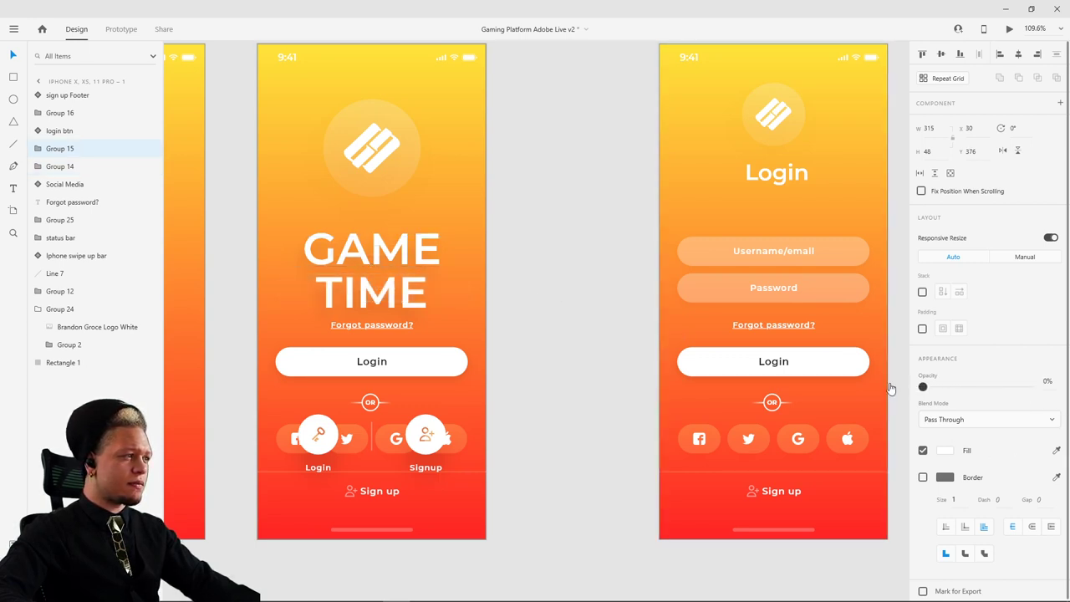
- Drop the splash's Forgot password? text to 0% opacity
scroll(586, 284, down, 1)
scroll(585, 284, left, 1)
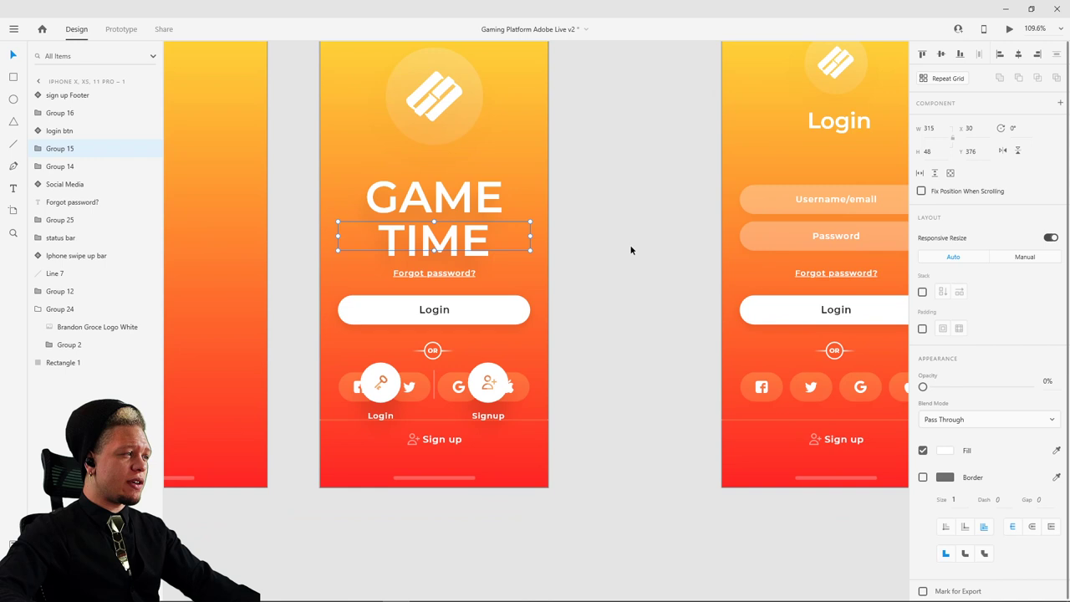
click(437, 274)
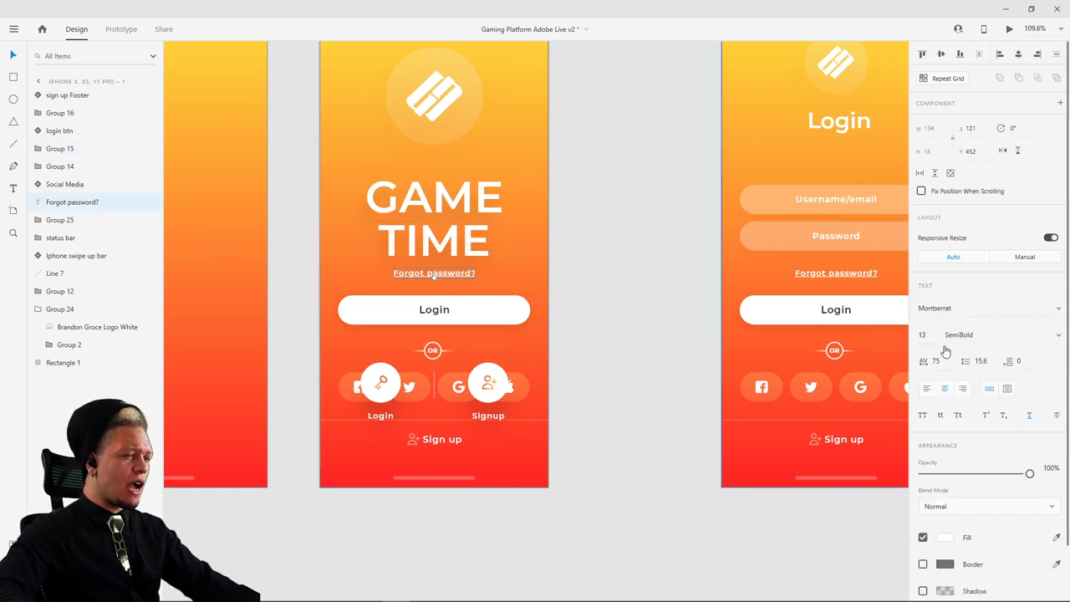
drag(1031, 473, 919, 473)
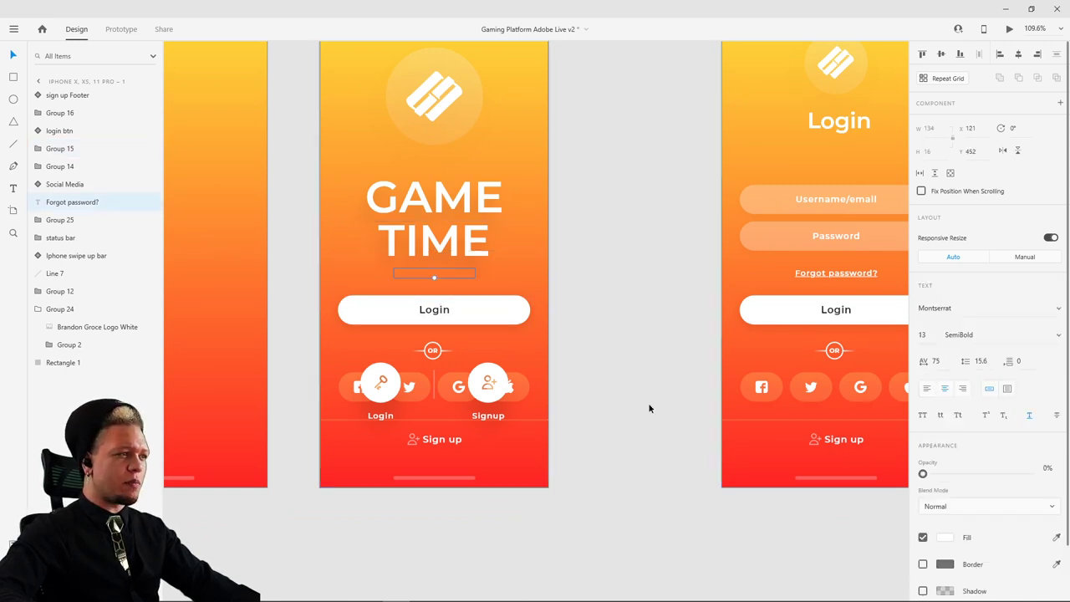
click(628, 292)
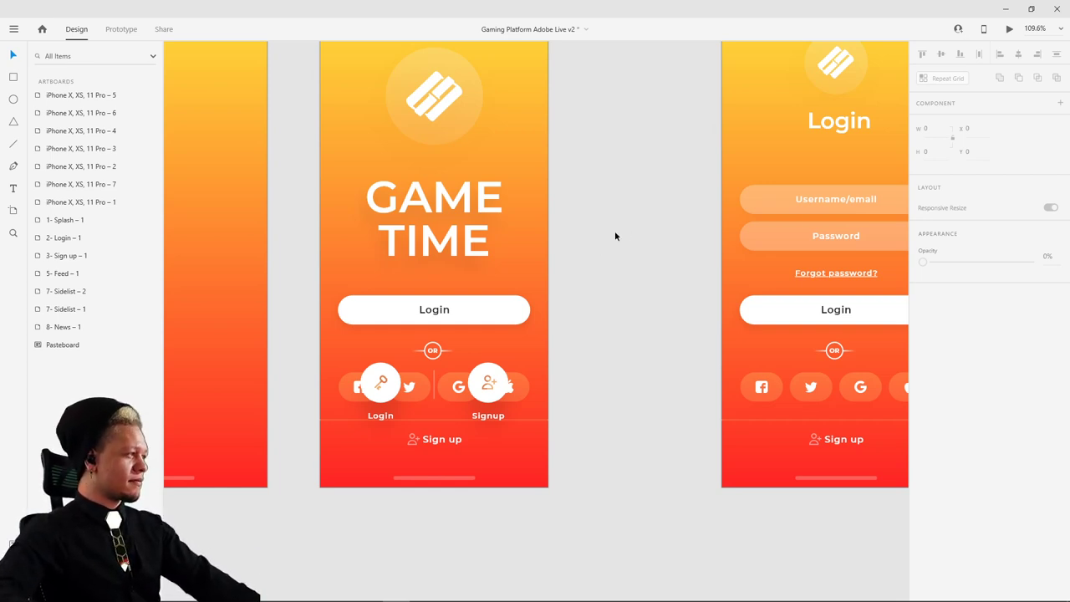
- Set the OR divider, Group 16, on the GAME TIME splash to 0% opacity
scroll(619, 251, left, 1)
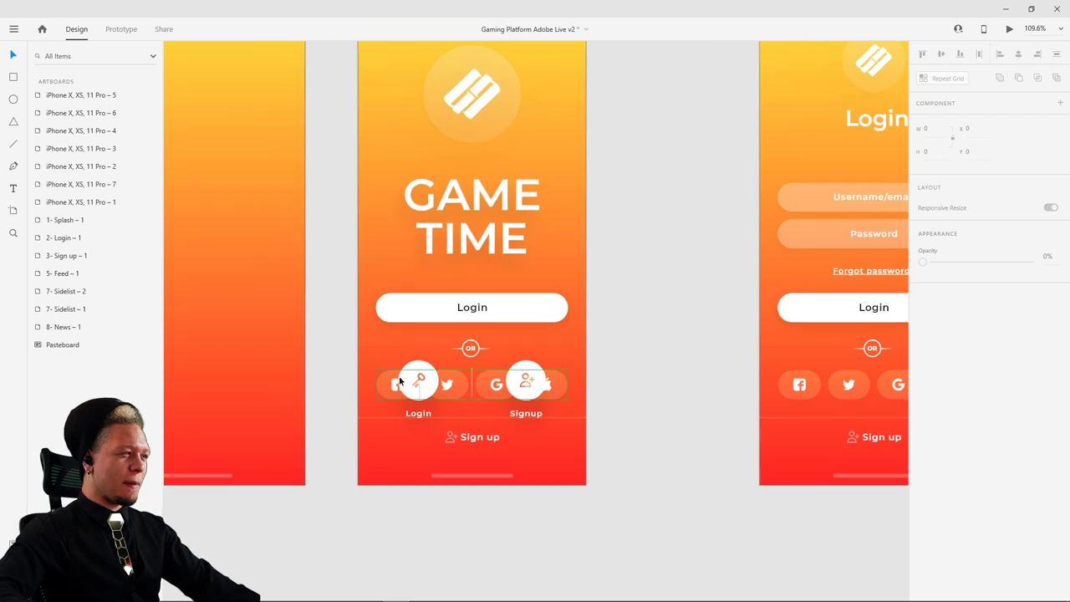
click(406, 375)
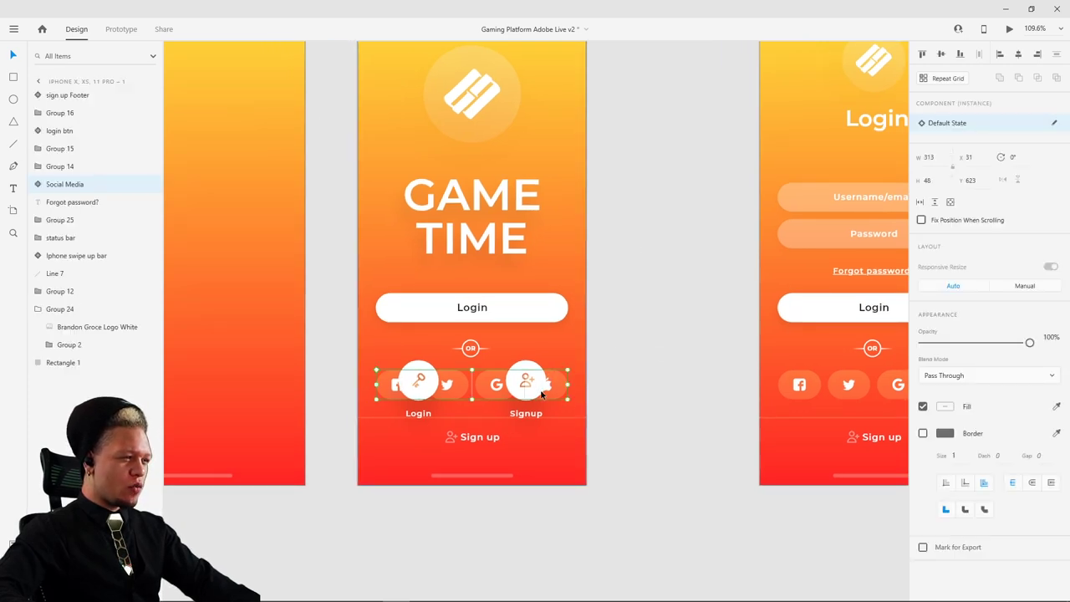
click(470, 350)
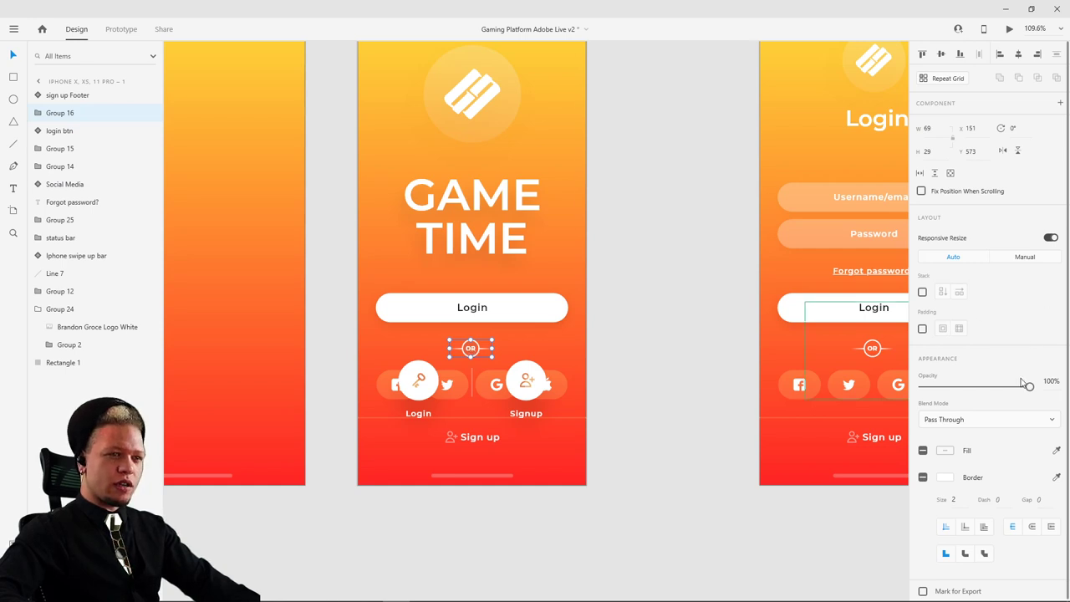
drag(1029, 386, 919, 388)
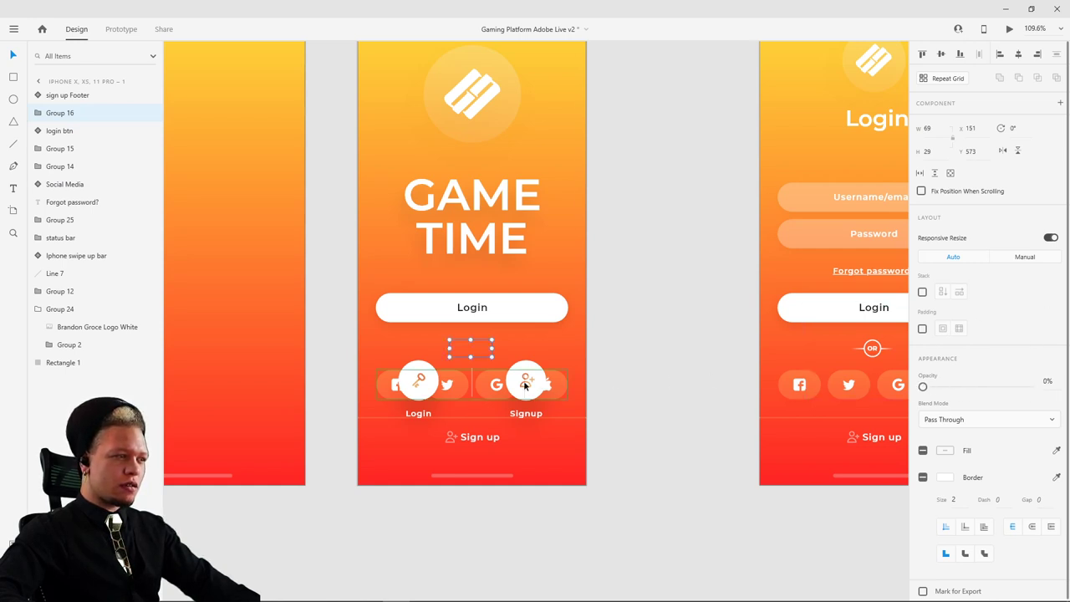
- Move the Social Media icons and Sign up Footer lower together and set them to 0% opacity
click(527, 380)
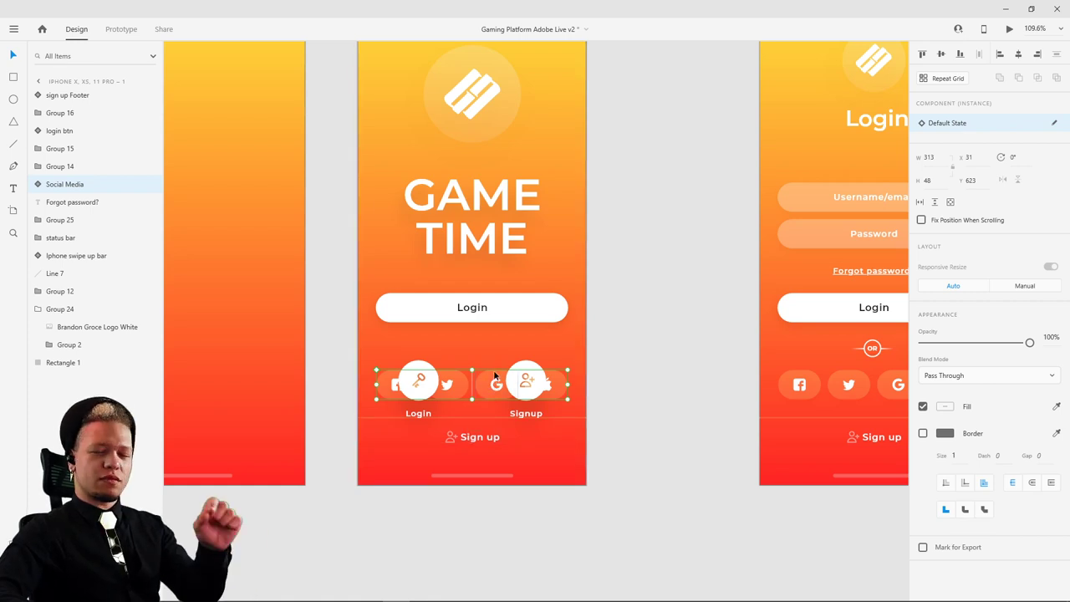
drag(494, 384, 488, 511)
key(ctrl+z)
shift+click(485, 441)
key(ctrl+z)
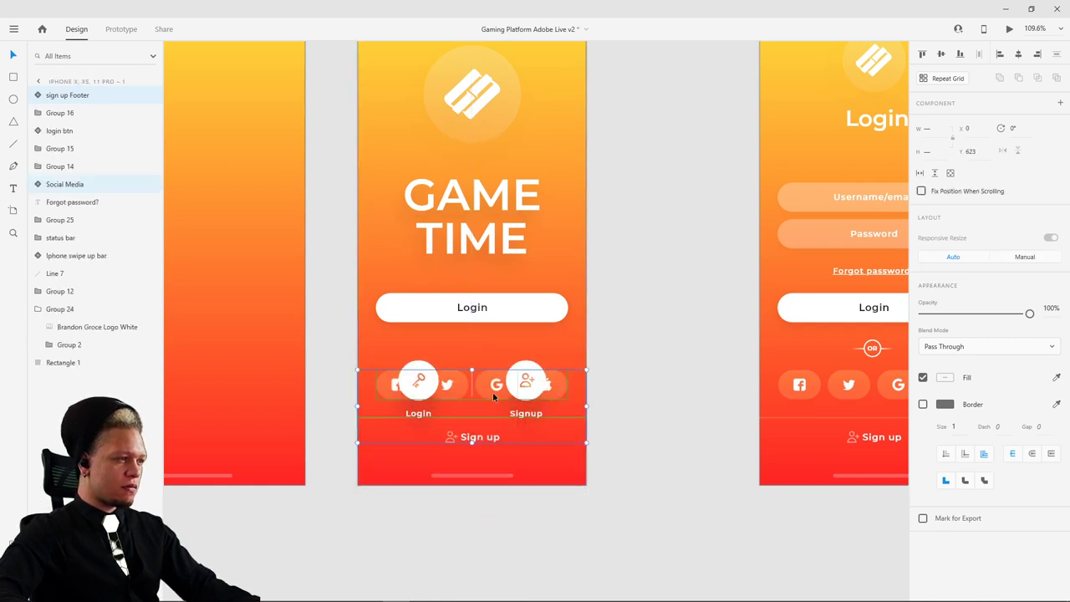
drag(493, 392, 496, 432)
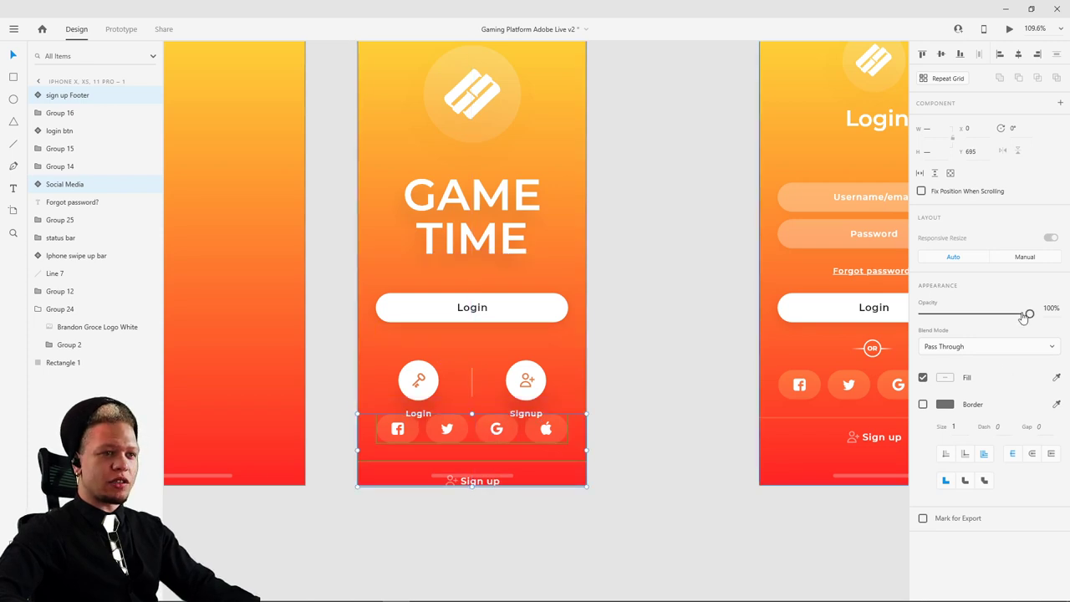
drag(1030, 312, 852, 316)
click(669, 187)
scroll(602, 229, down, 3)
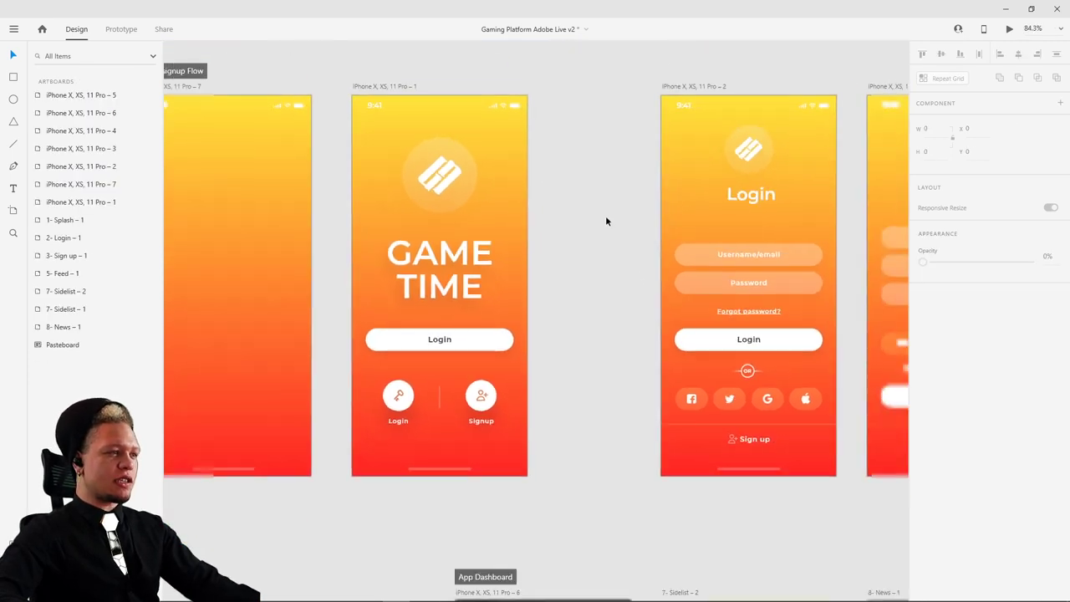
- Set the splash's white login btn to 0% opacity
drag(607, 220, 550, 270)
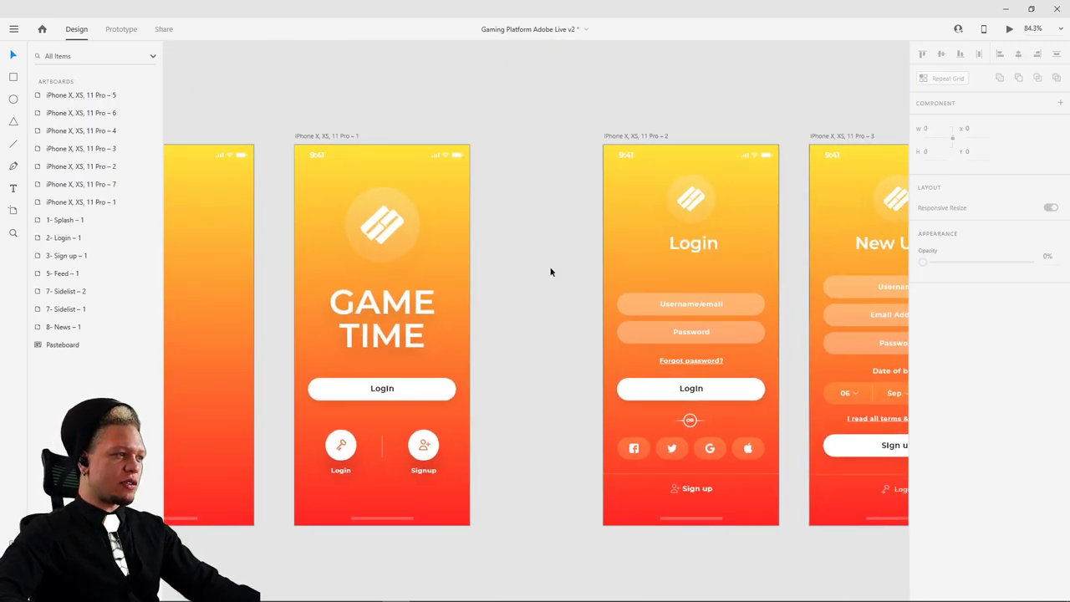
click(342, 135)
click(399, 390)
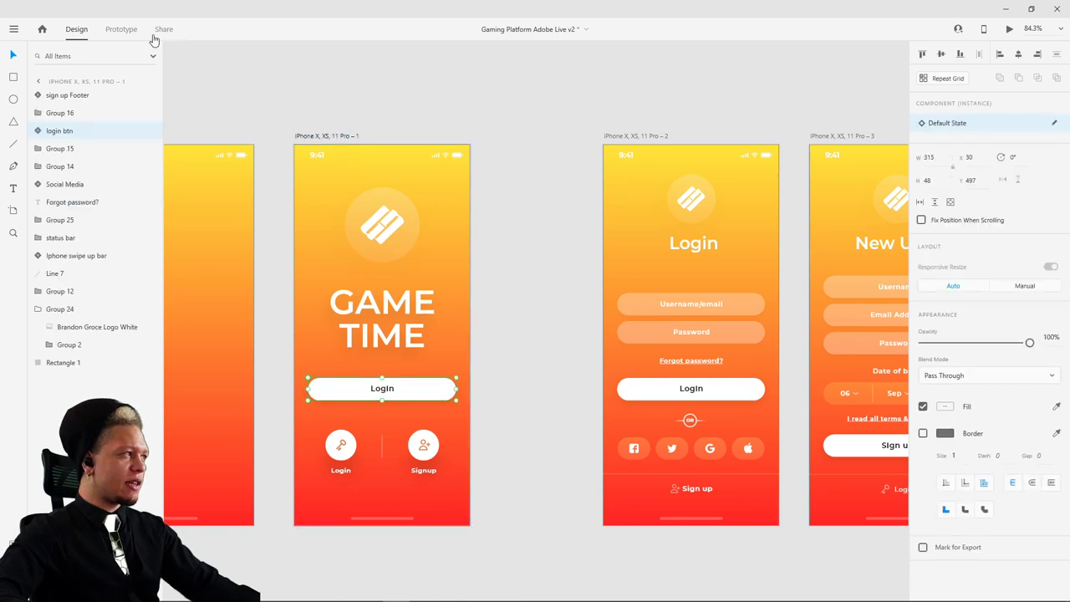
click(121, 30)
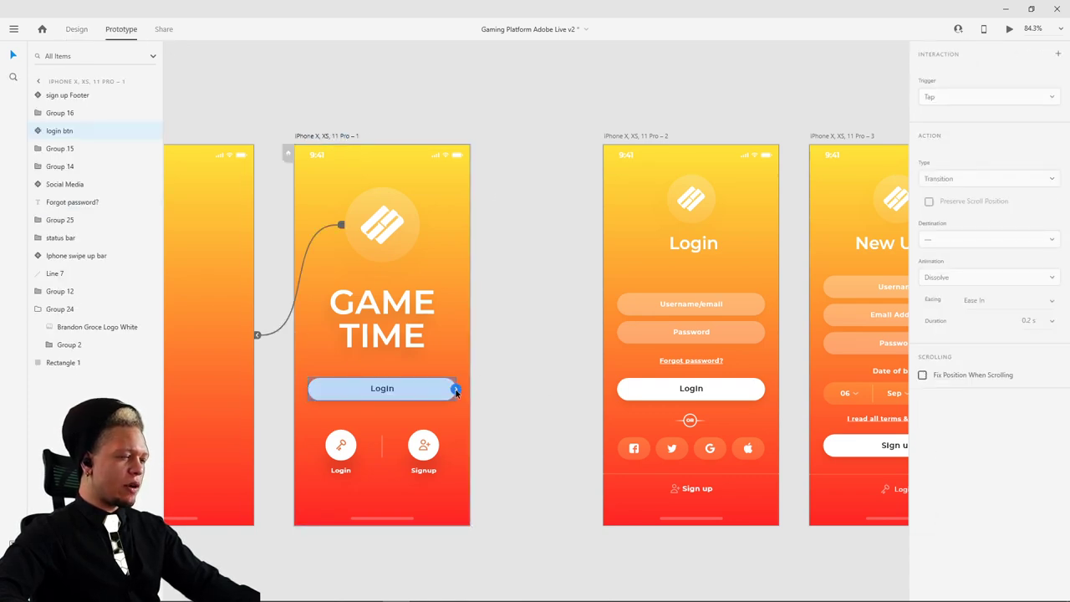
click(494, 382)
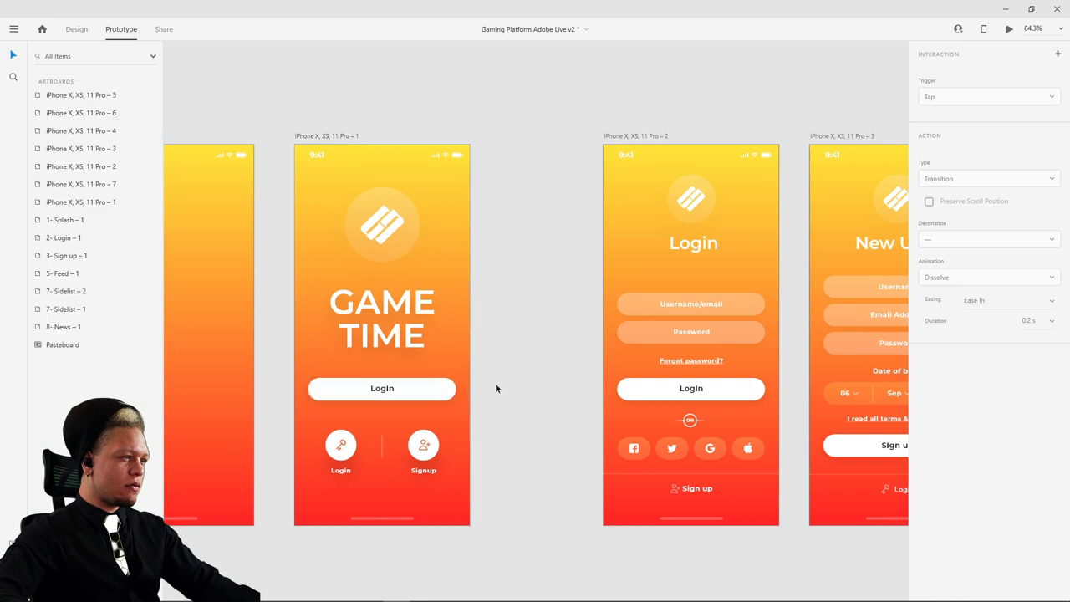
click(76, 30)
click(398, 389)
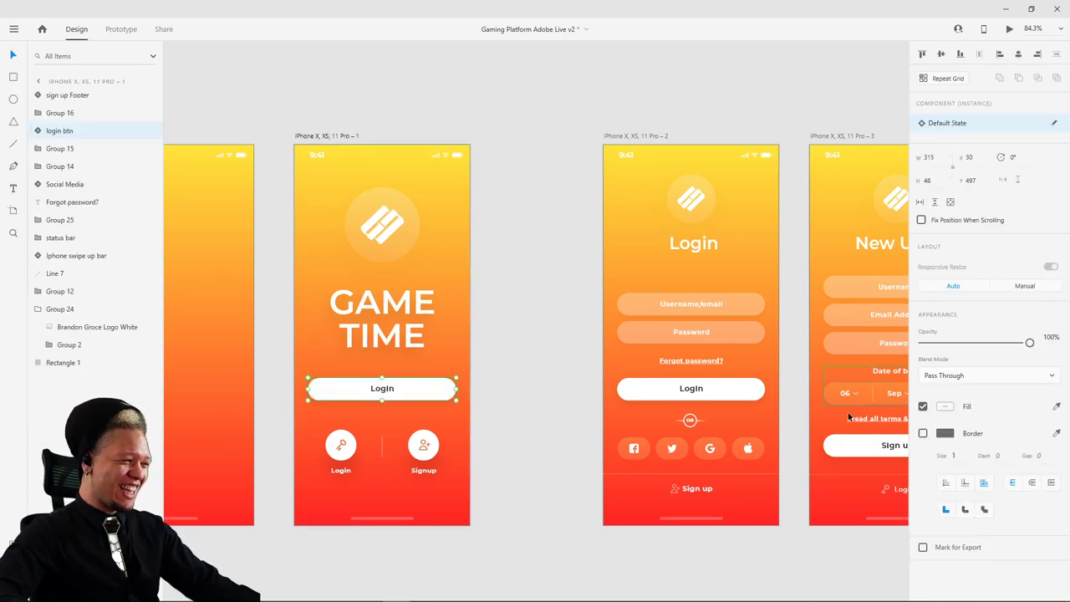
drag(1029, 342, 923, 342)
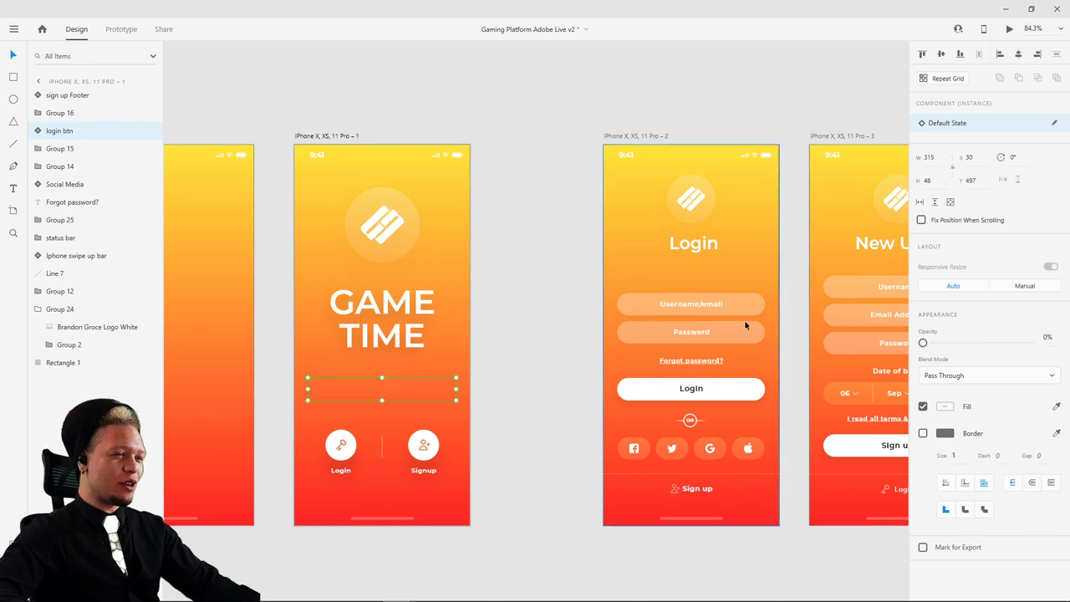
click(537, 129)
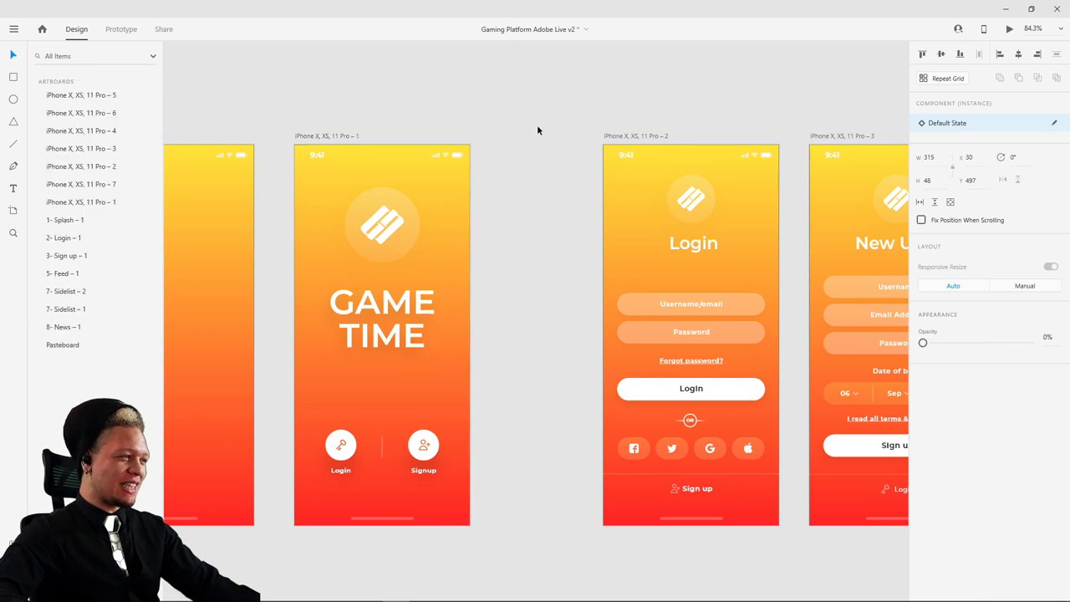
- Wire the round Login icon, Group 11, to the Login artboard with Auto-Animate
double_click(345, 452)
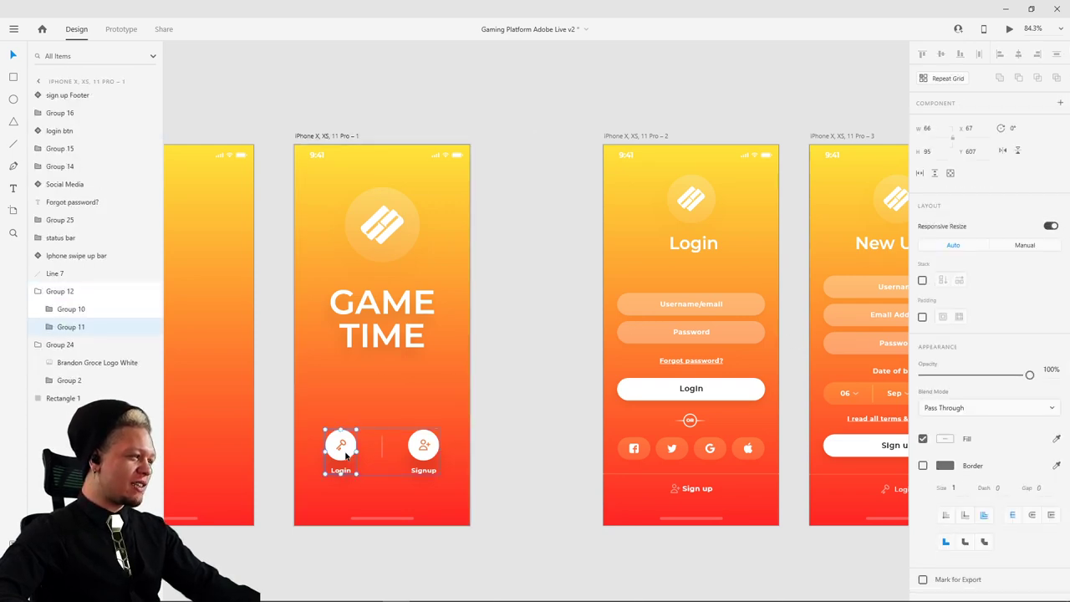
click(121, 29)
drag(356, 453, 636, 279)
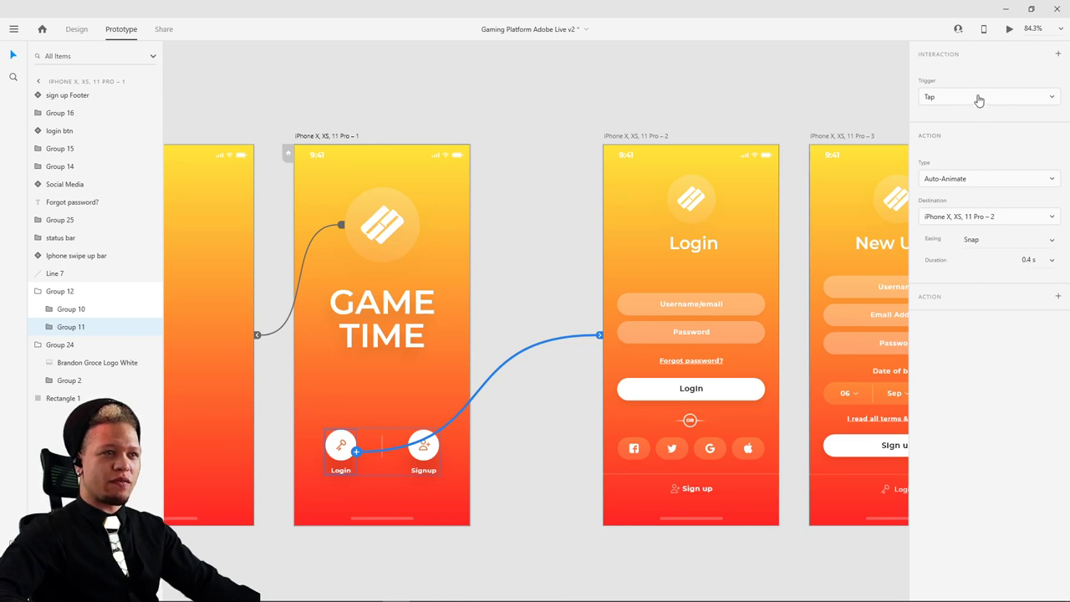
- Wire the Login screen's logo back to GAME TIME with Auto-Animate and launch a preview
scroll(470, 99, left, 2)
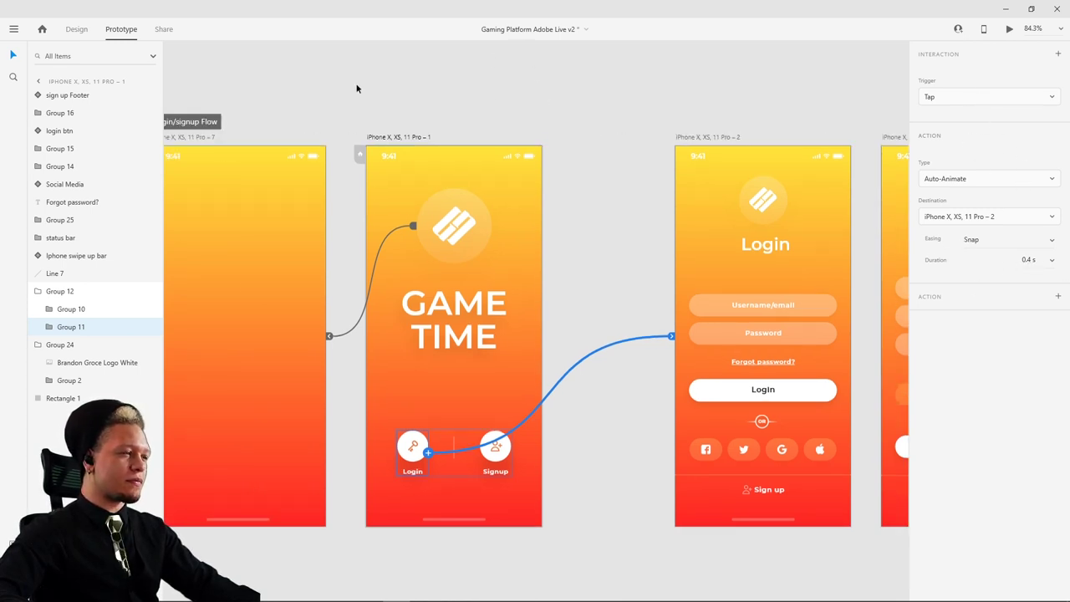
click(403, 141)
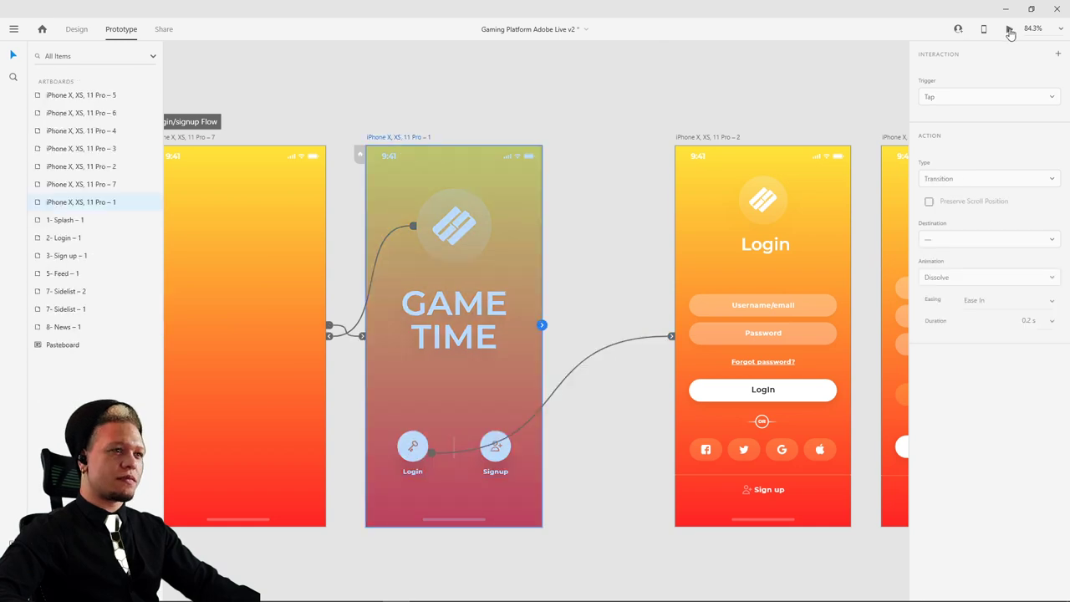
scroll(776, 88, right, 3)
click(656, 213)
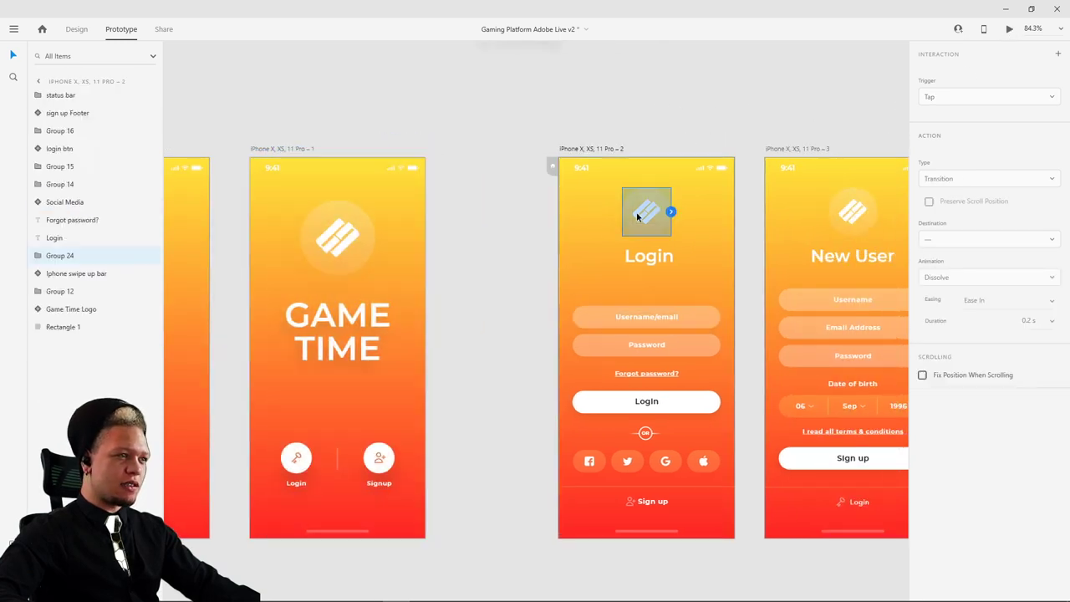
click(337, 245)
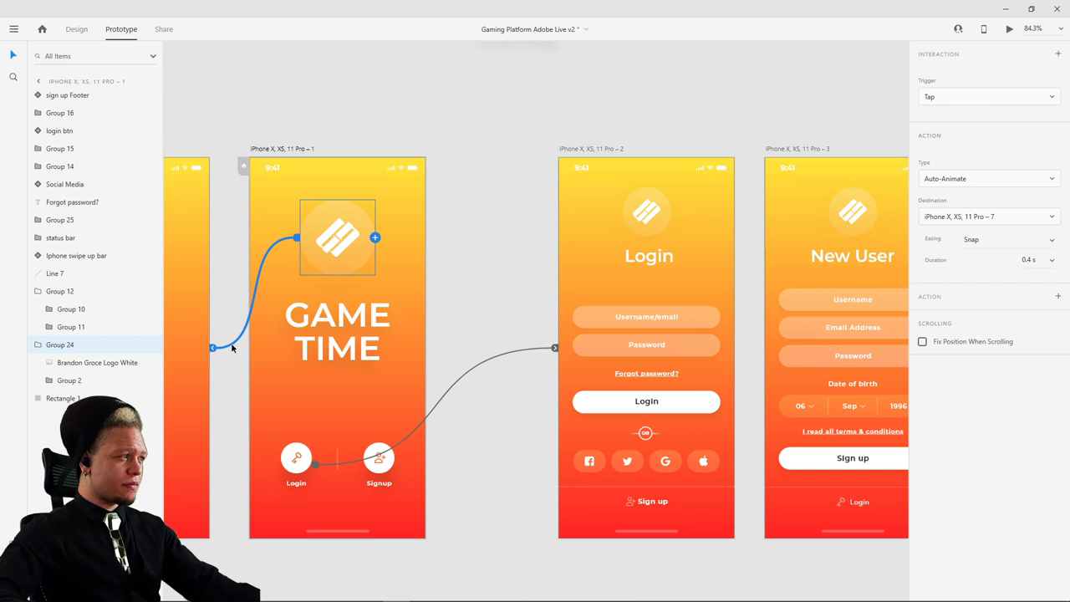
click(653, 218)
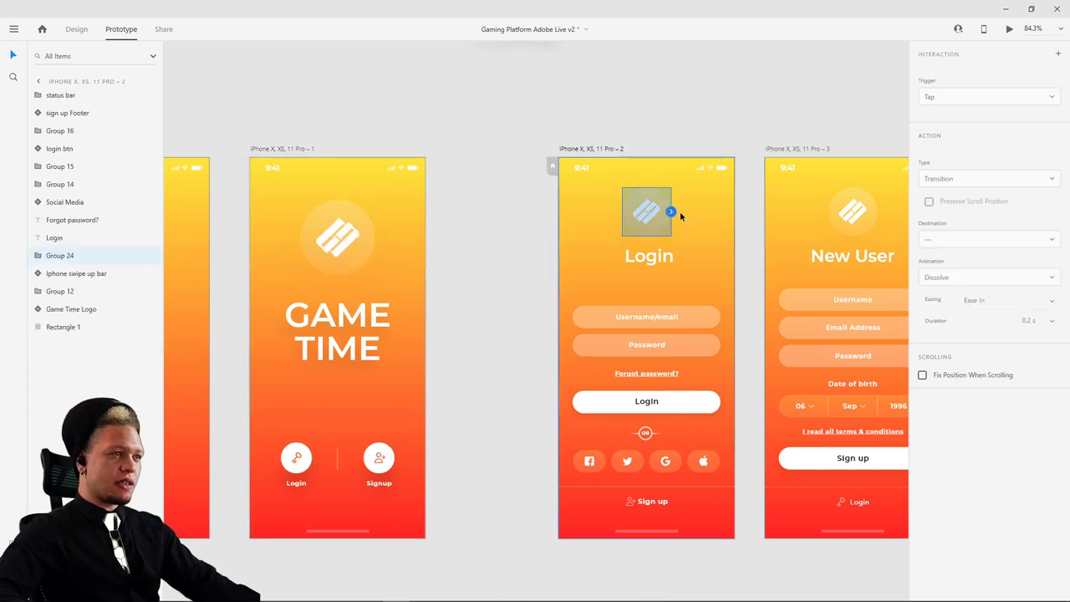
drag(673, 212, 425, 326)
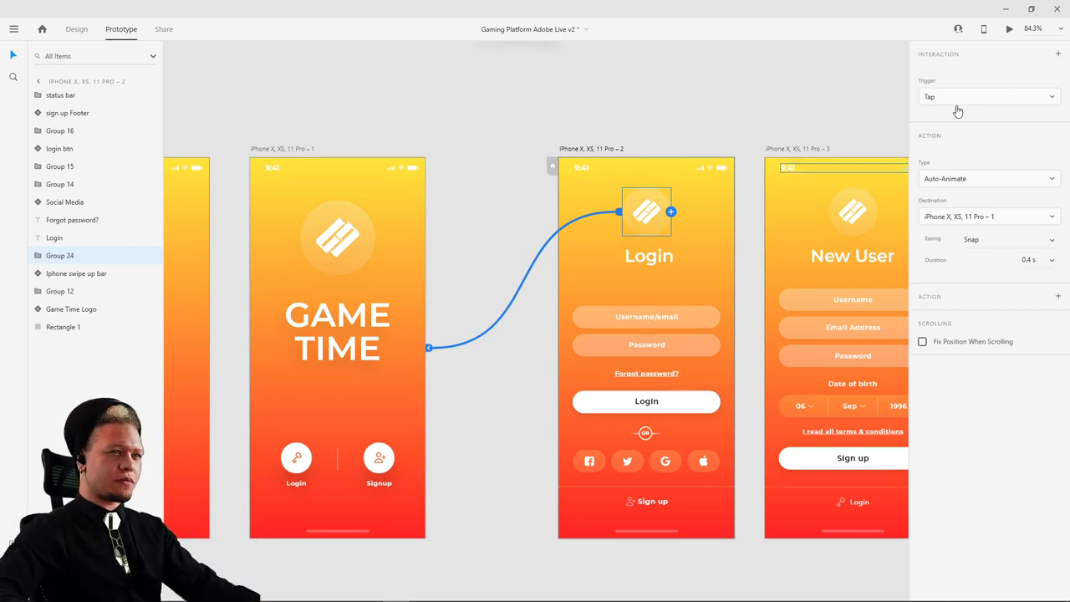
click(274, 149)
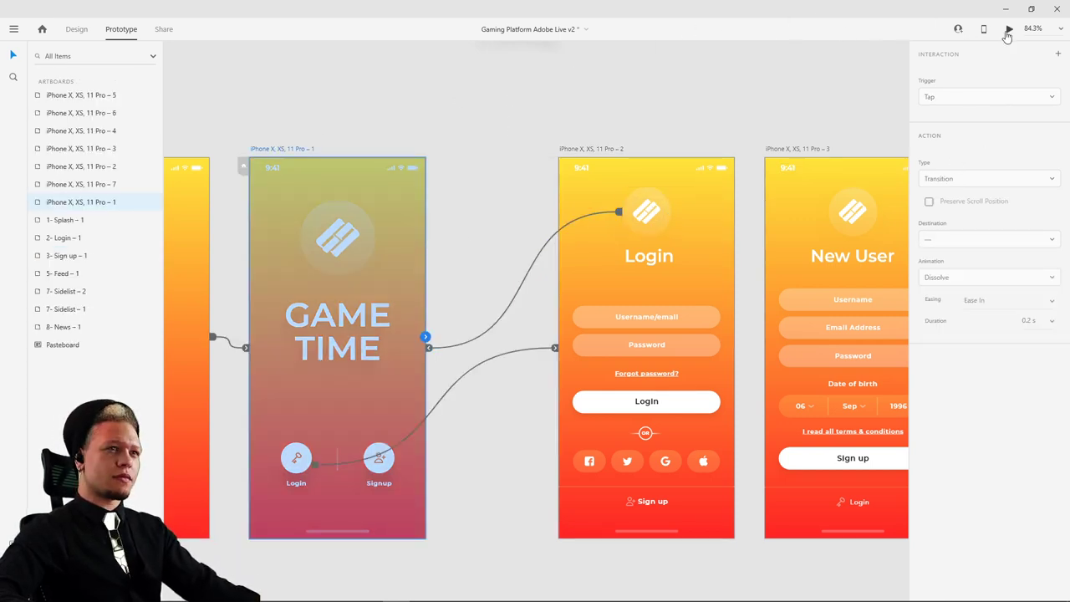
click(1009, 29)
- Tap Login and the logo repeatedly in preview to test both transitions, then close it
click(371, 471)
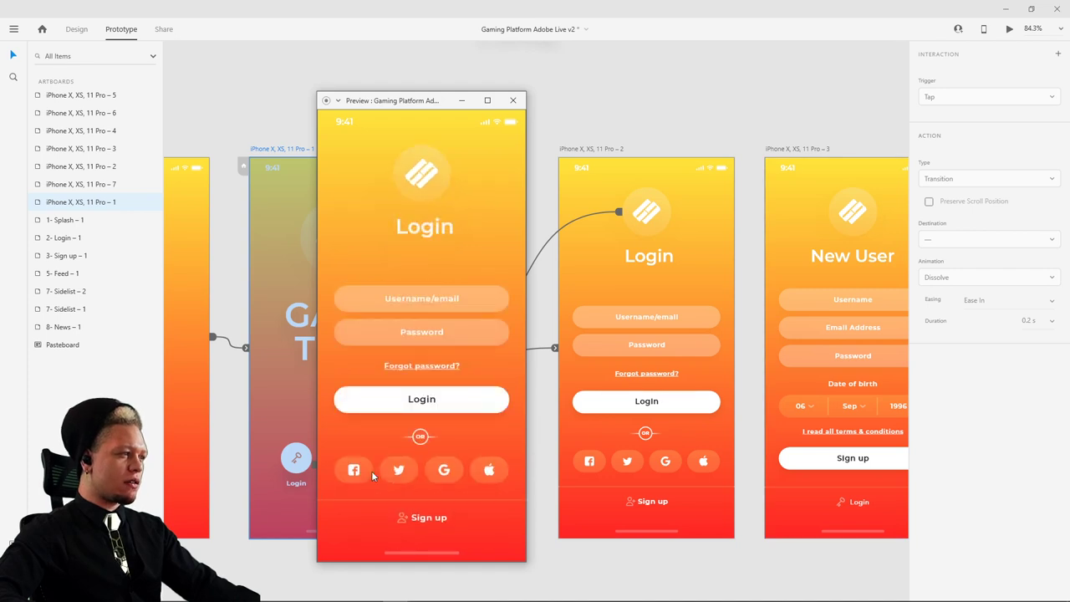
click(412, 172)
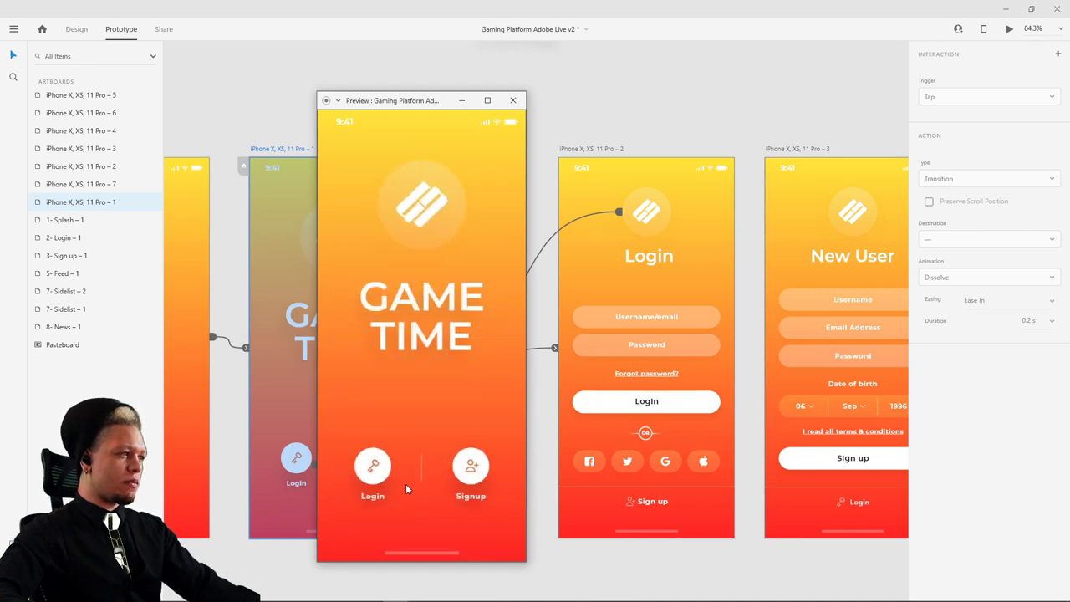
click(383, 467)
click(428, 185)
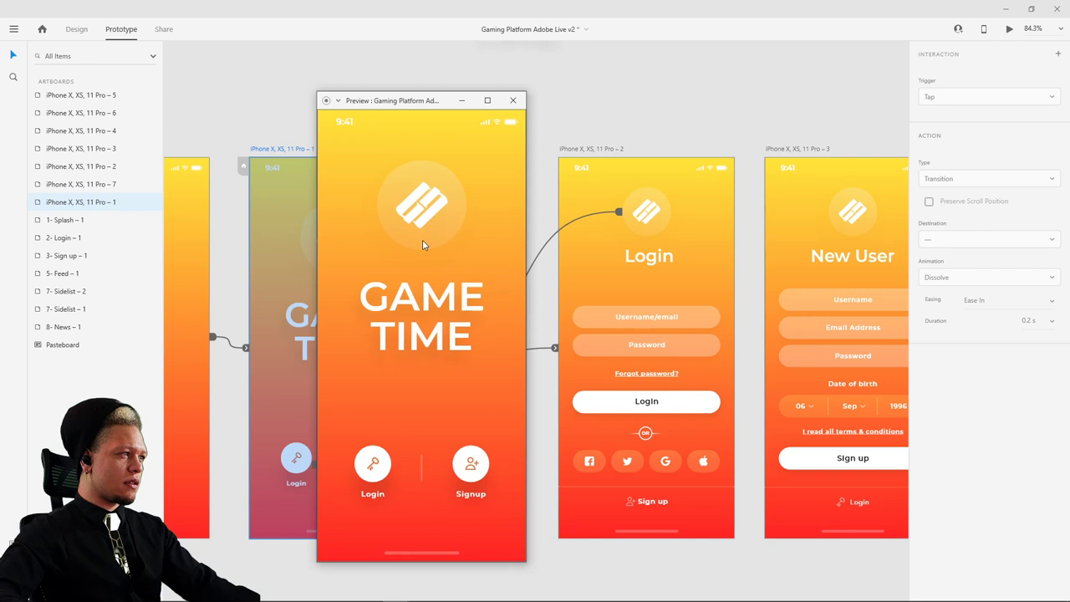
click(373, 472)
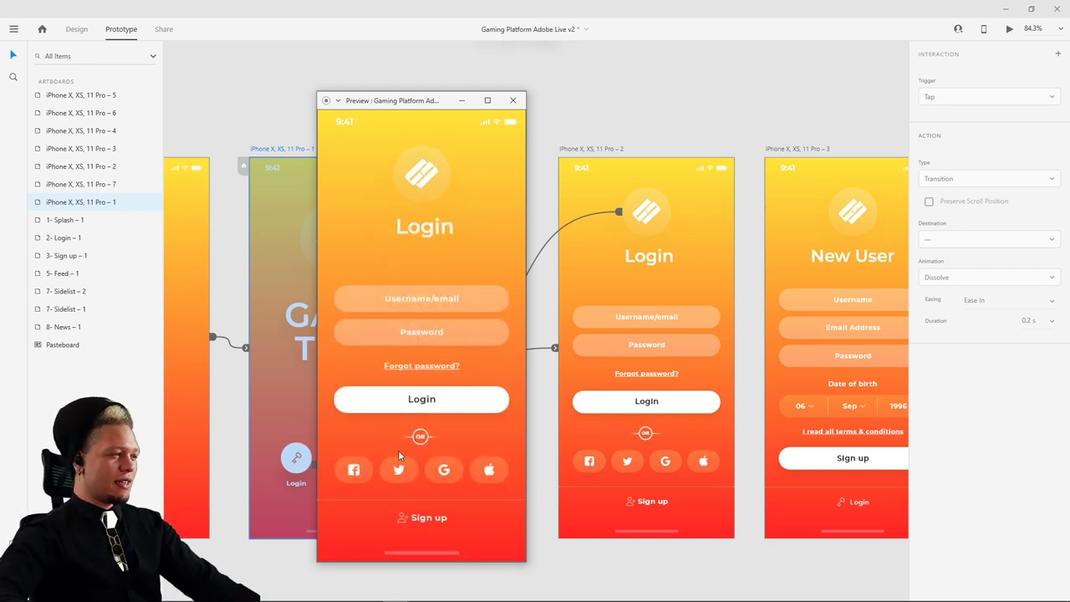
click(417, 164)
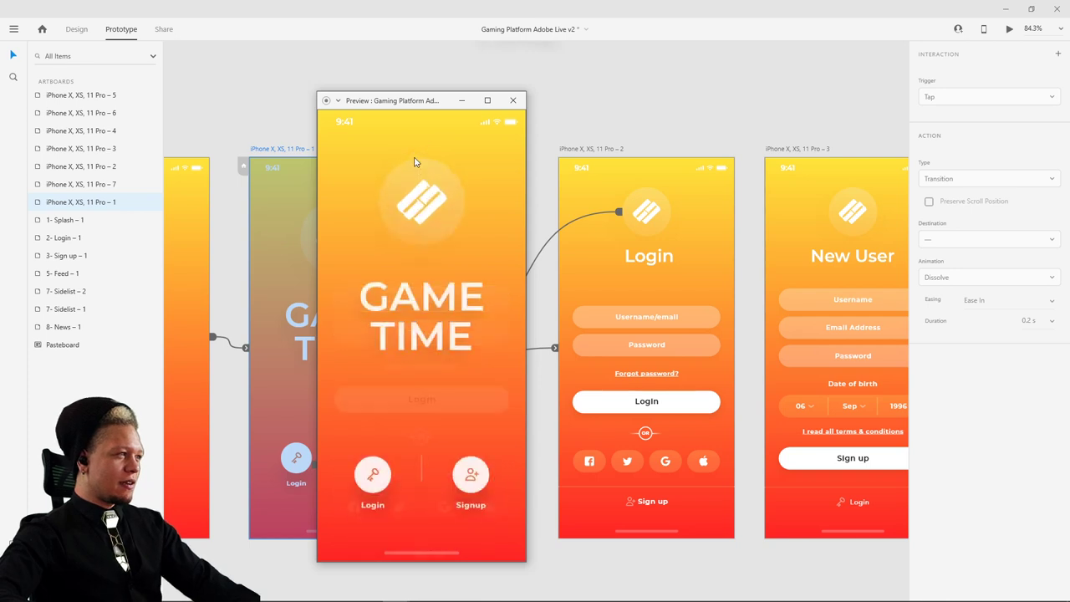
click(373, 475)
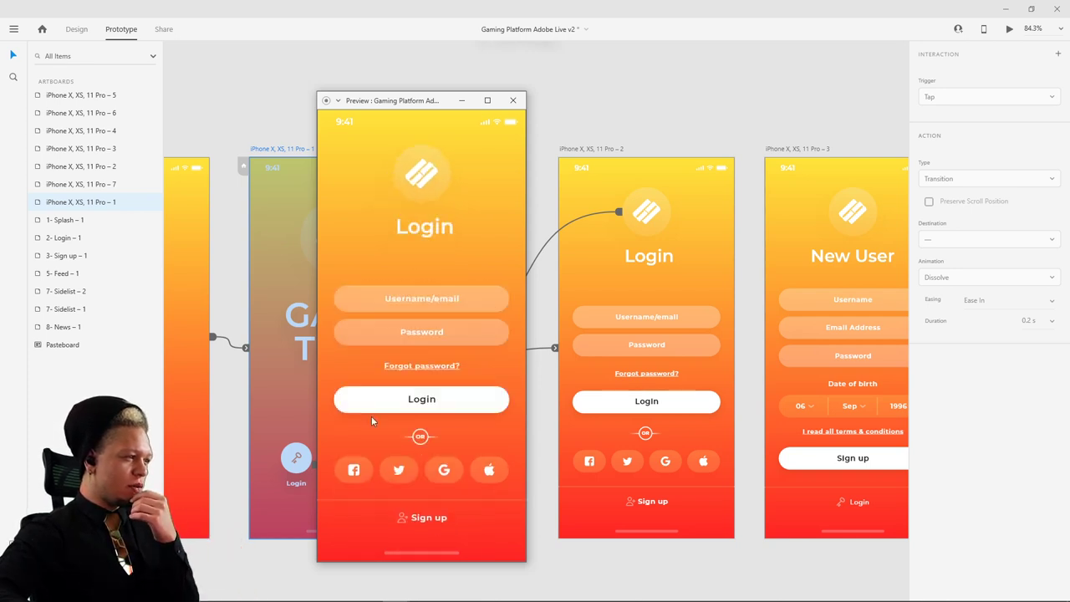
click(414, 175)
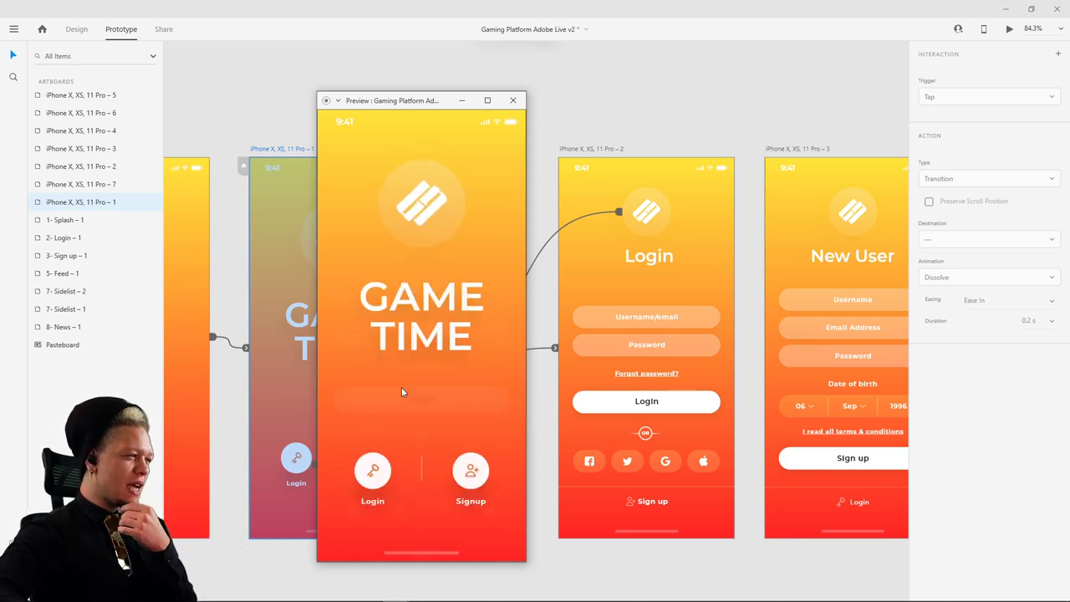
click(373, 477)
click(414, 189)
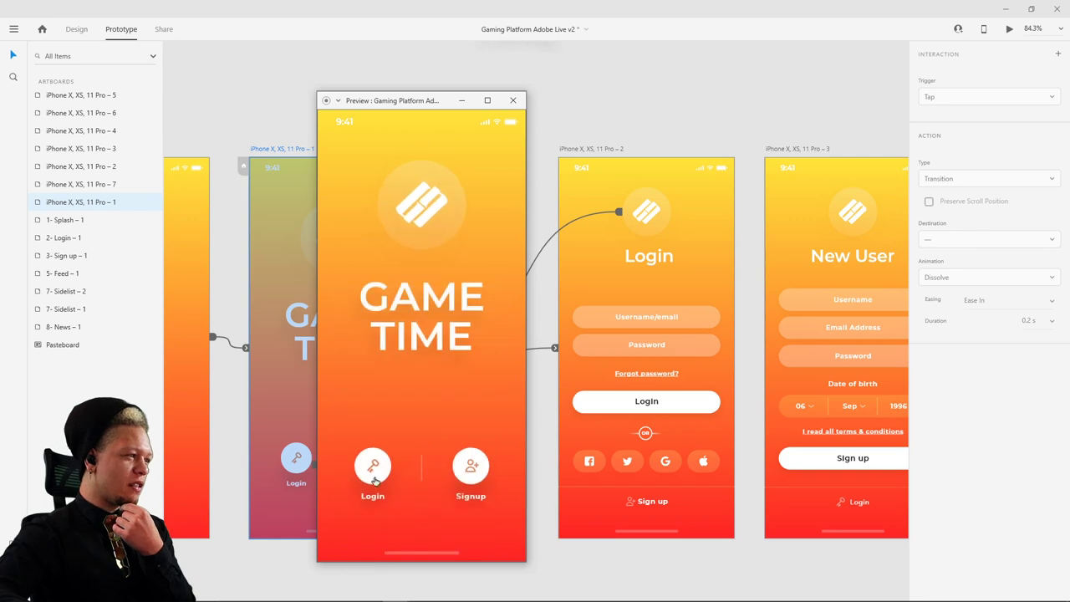
click(374, 477)
click(426, 182)
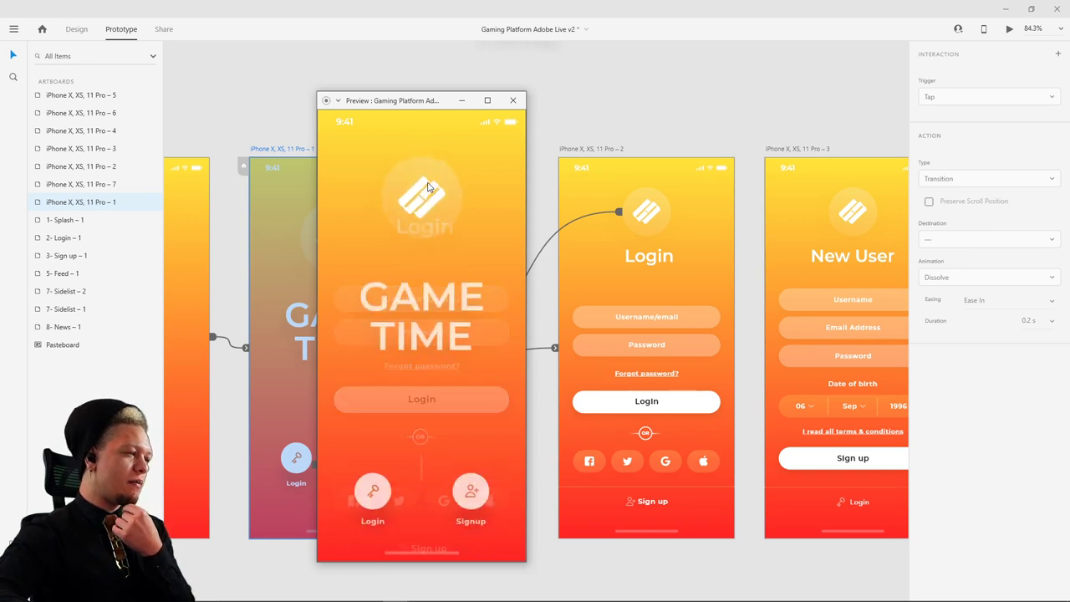
click(372, 475)
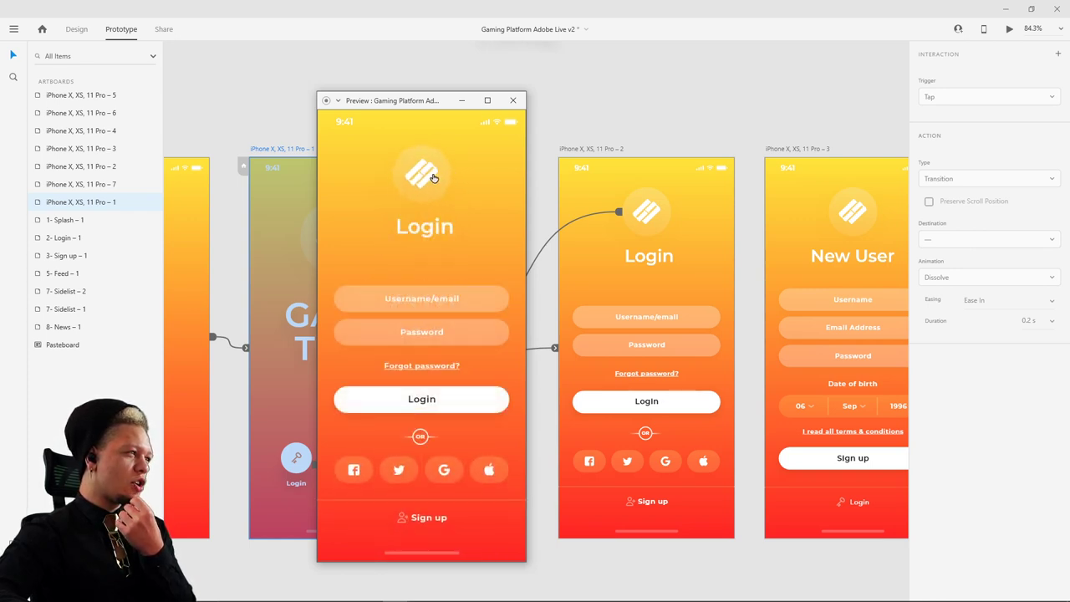
click(433, 178)
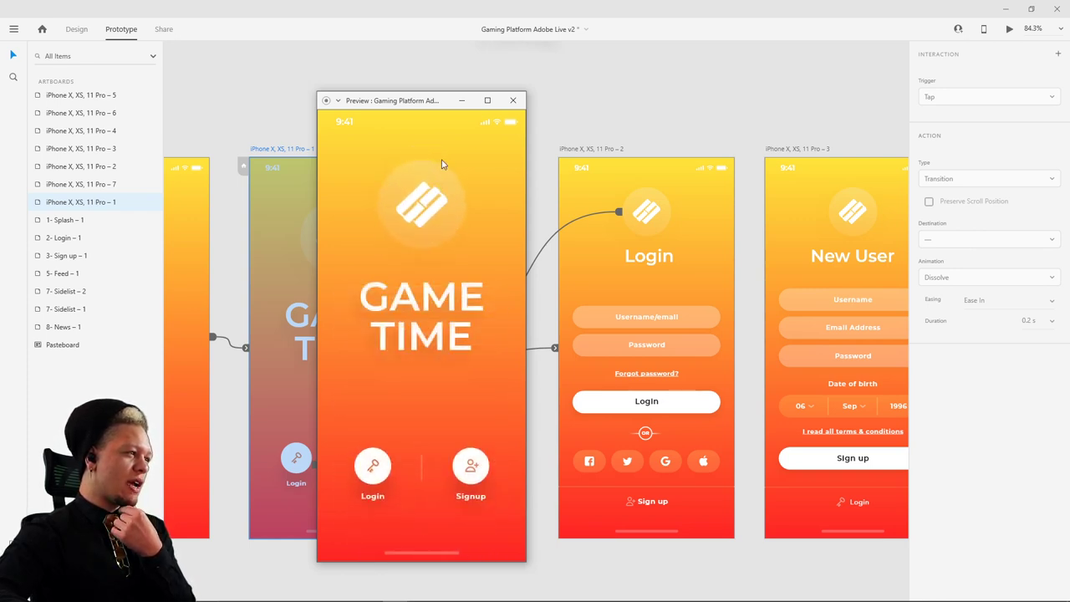
click(505, 102)
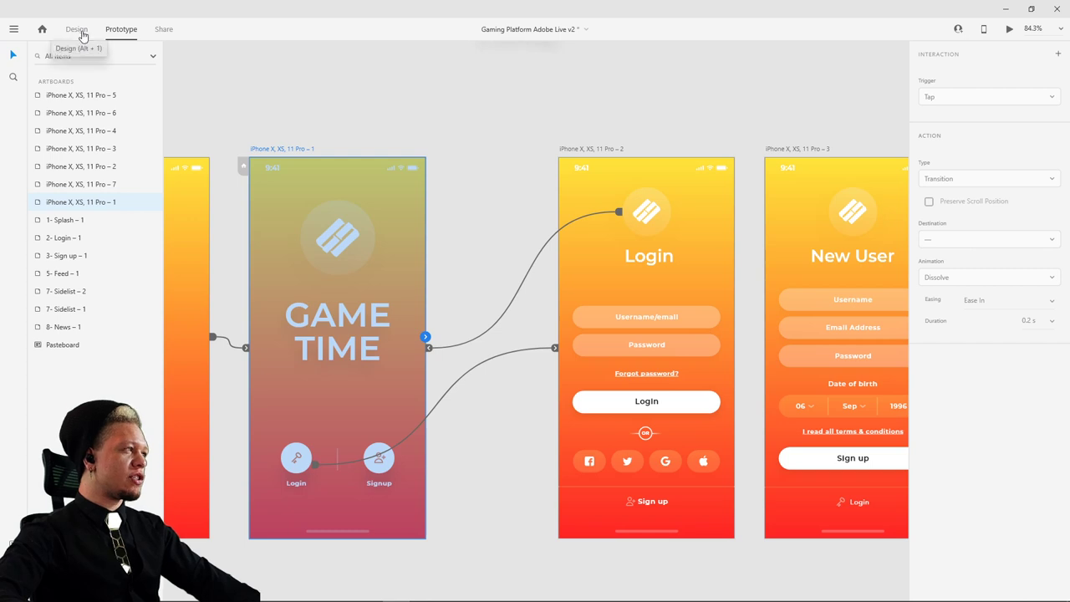
- Preview the blank start screen auto-animating to GAME TIME, close it, and select Group 12
scroll(454, 101, left, 4)
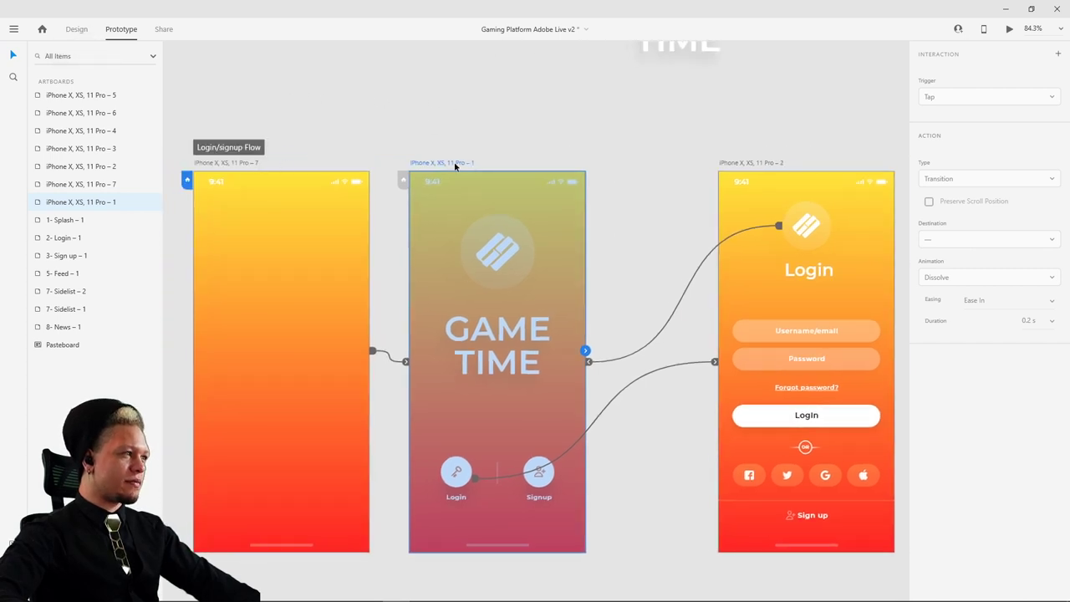
click(247, 165)
click(1009, 30)
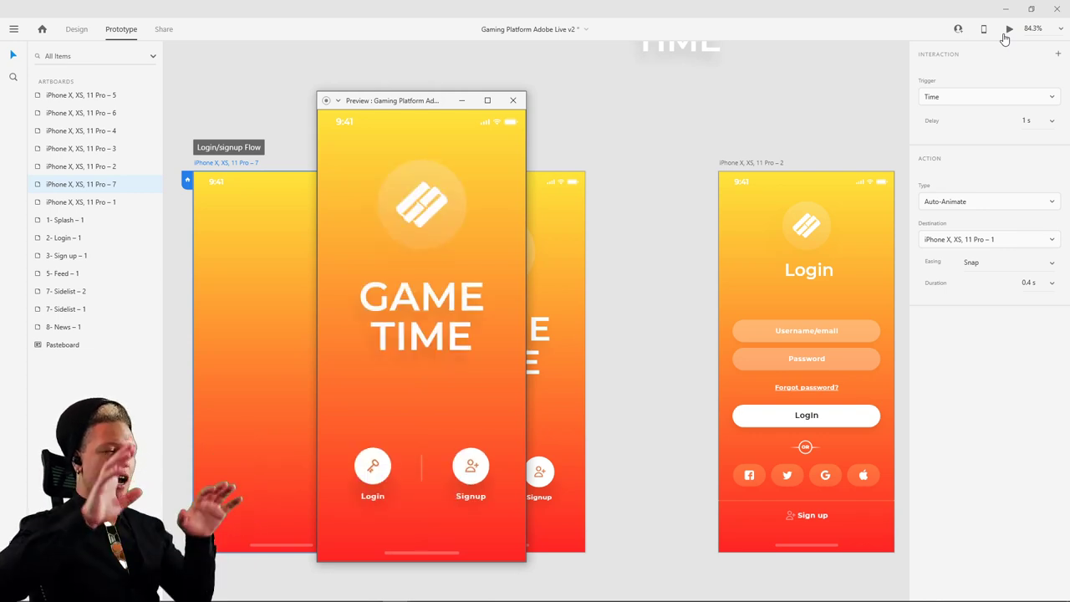
click(513, 100)
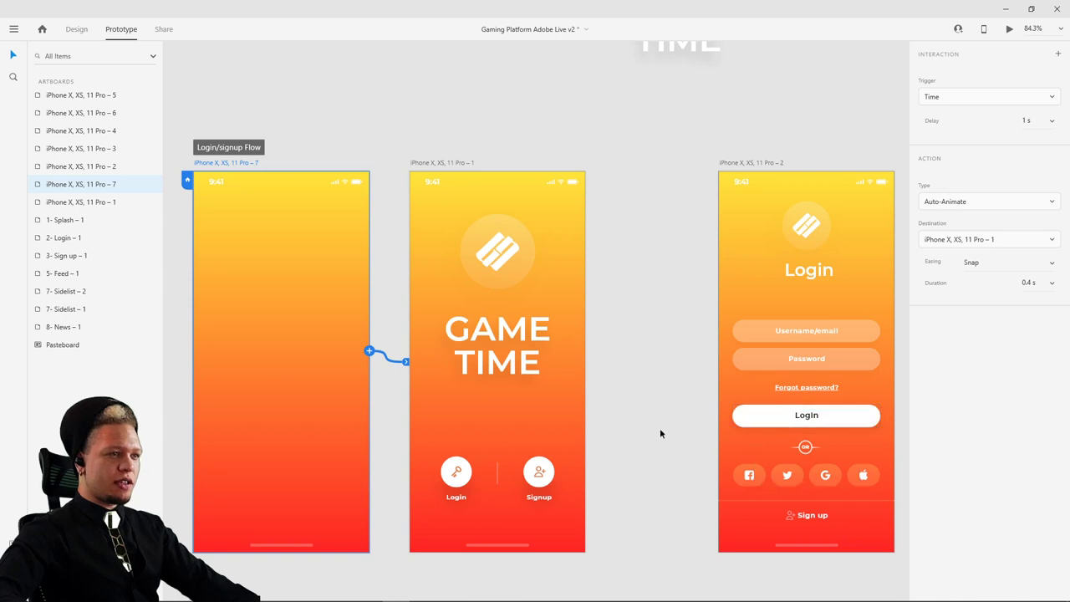
scroll(567, 388, down, 1)
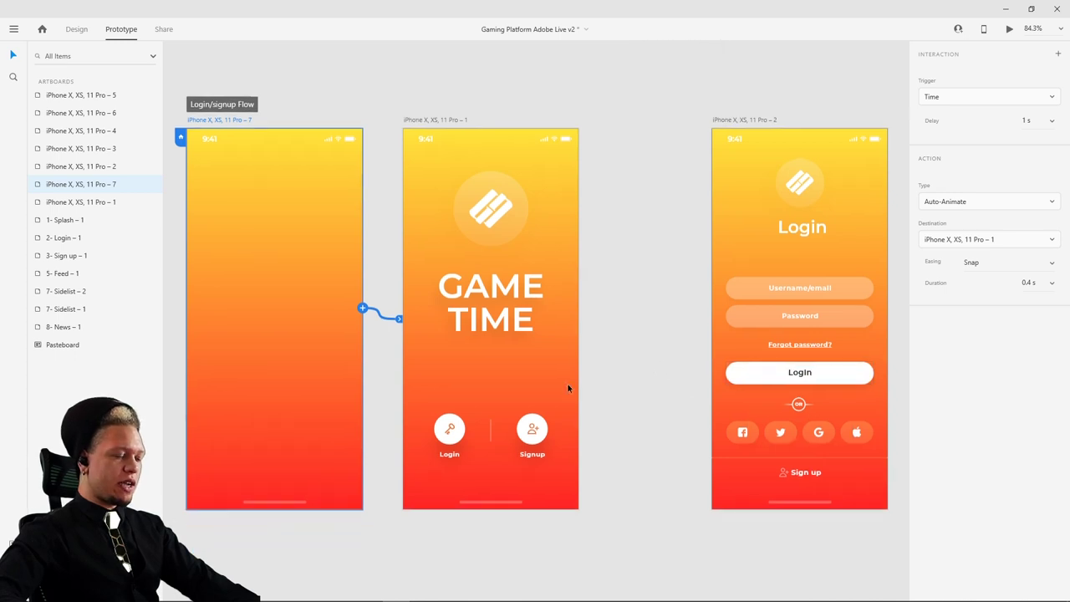
click(308, 400)
- Switch to Design mode and inspect Groups 10, 11 and 12 in the Layers panel
click(77, 30)
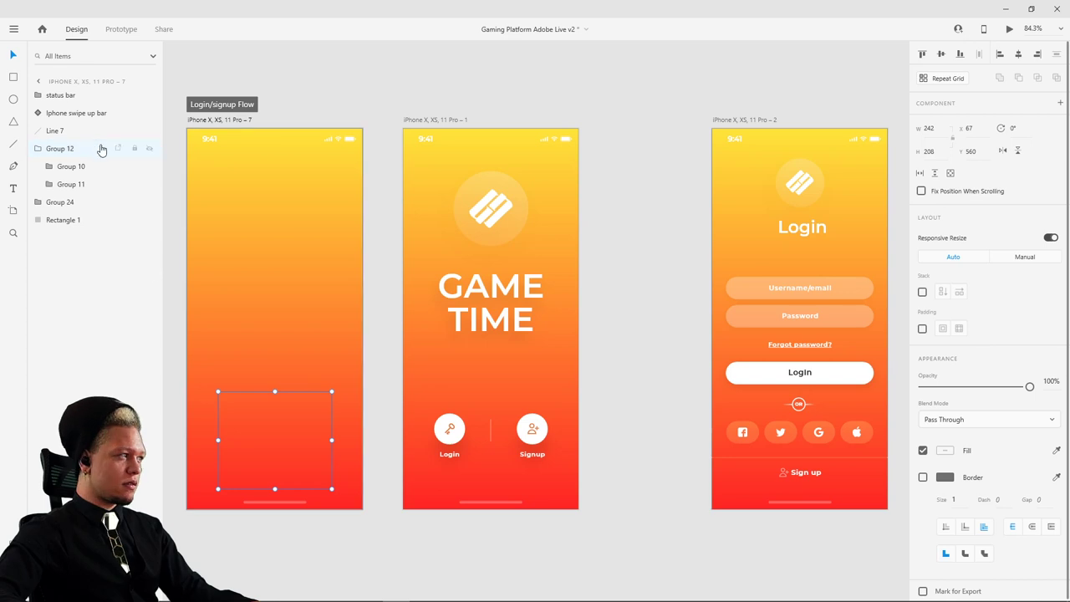
click(52, 166)
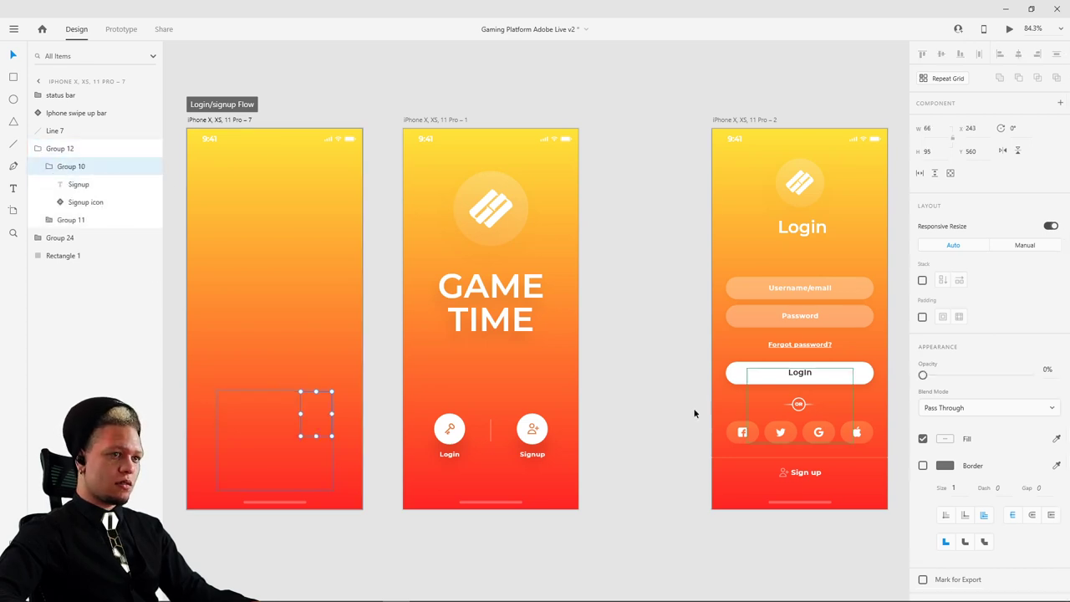
click(48, 167)
shift+click(76, 186)
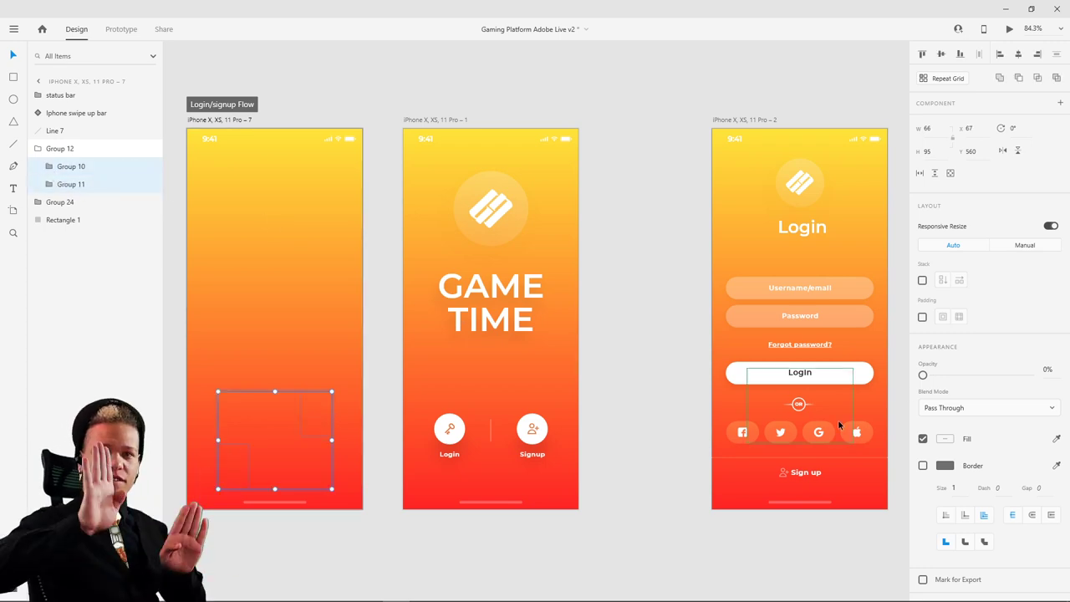
click(76, 153)
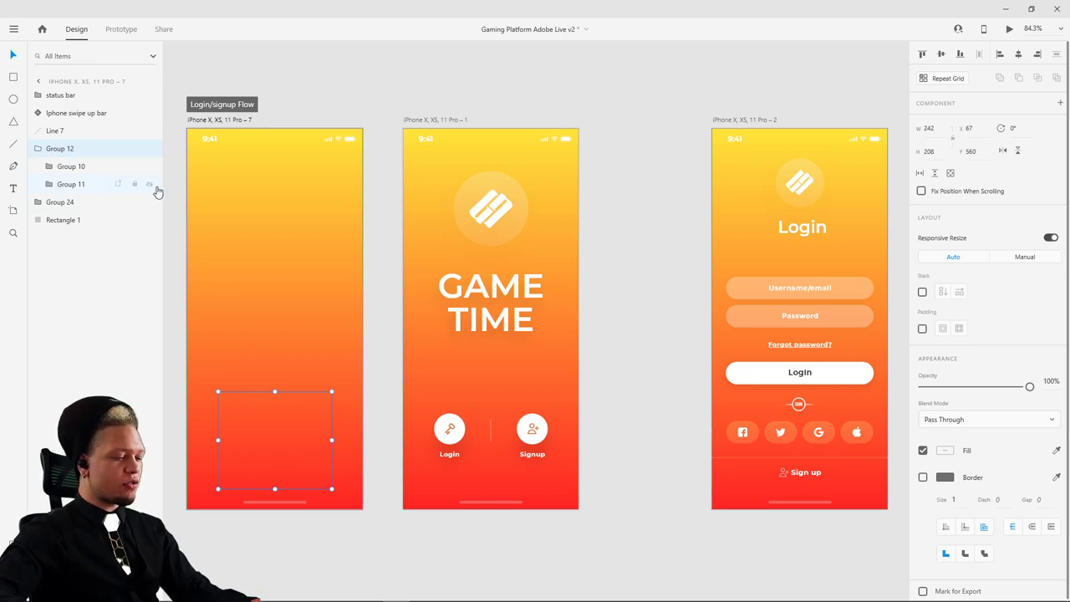
- On the Login screen, select the Login button, then Group 12 with the OR, social icons and Sign up
click(852, 376)
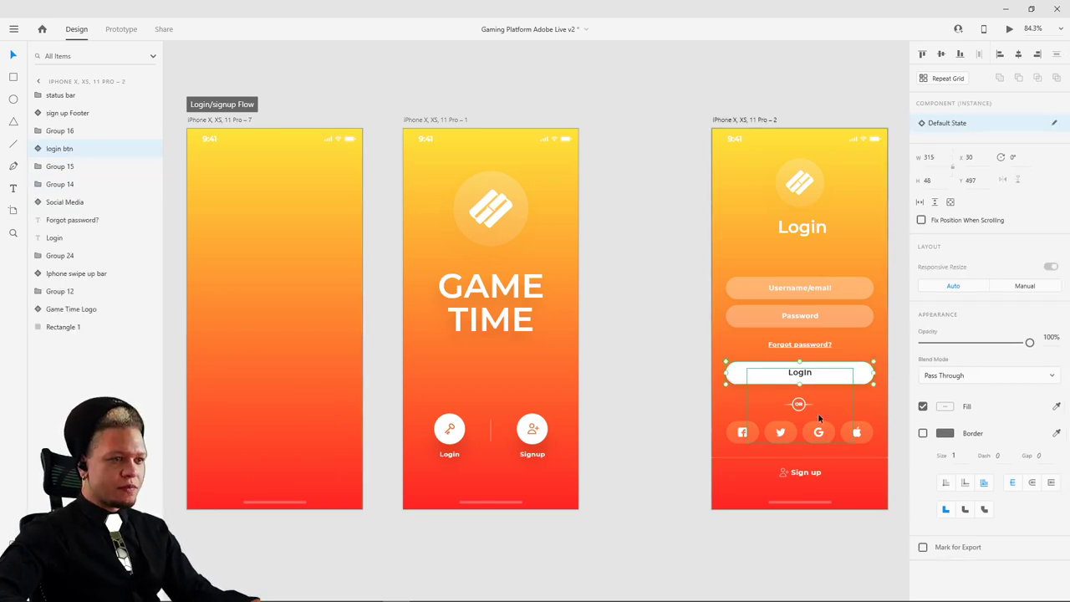
scroll(860, 406, right, 2)
click(744, 419)
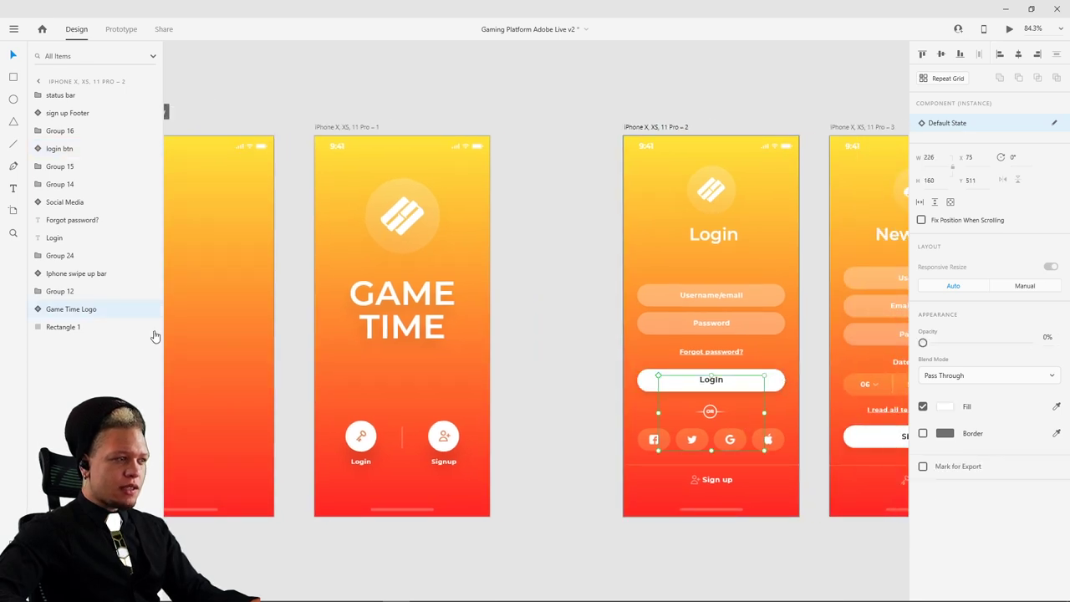
drag(790, 416, 635, 404)
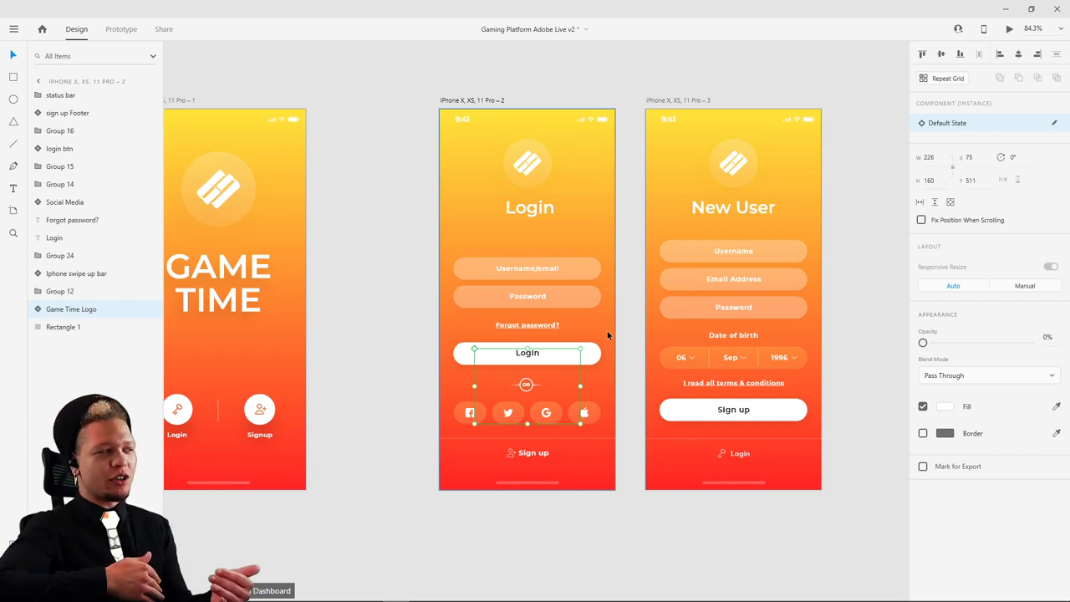
key(Tab)
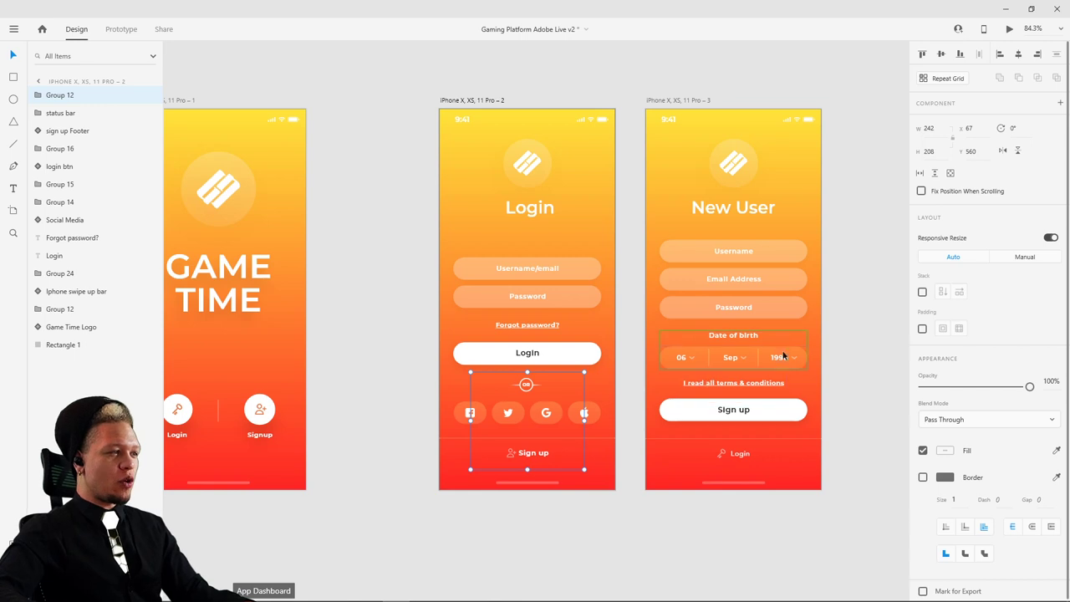
- Reveal the Signup icon group (Group 10) and Login icon group (Group 11) at 100% opacity
click(37, 94)
click(56, 115)
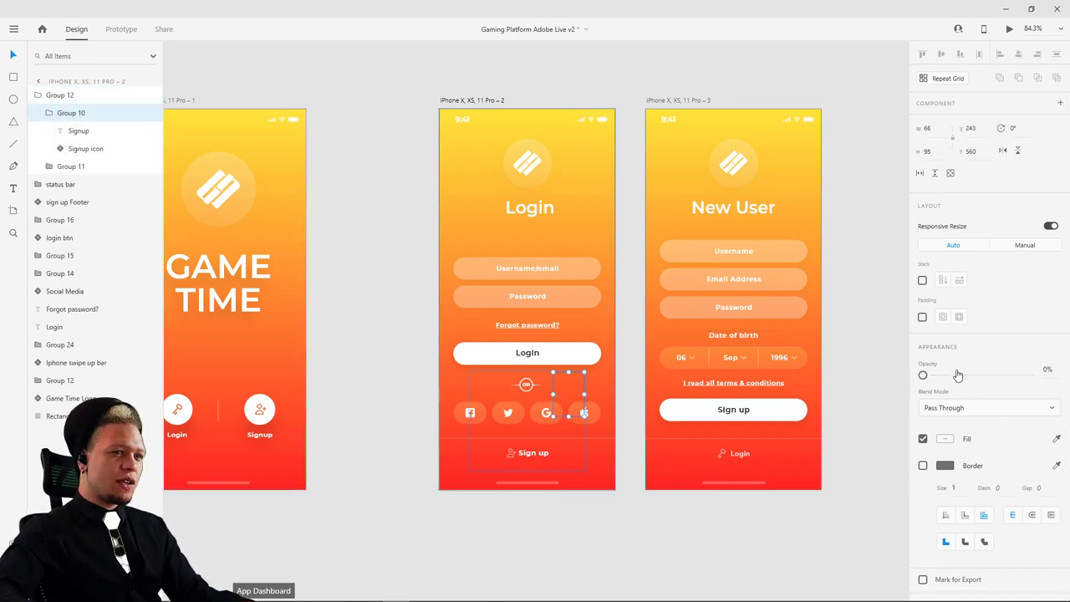
drag(948, 378, 1029, 374)
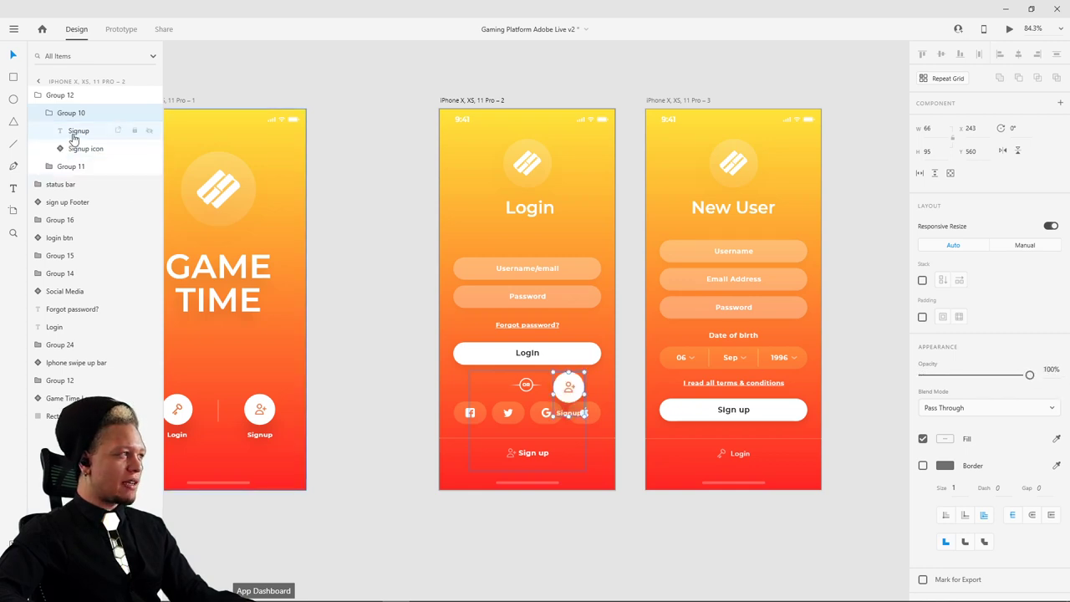
click(64, 167)
drag(947, 376, 1029, 375)
- Fade the Signup icon group back to 0% opacity and select the hidden Group 12 on the start screen
scroll(572, 509, left, 2)
scroll(572, 509, down, 1)
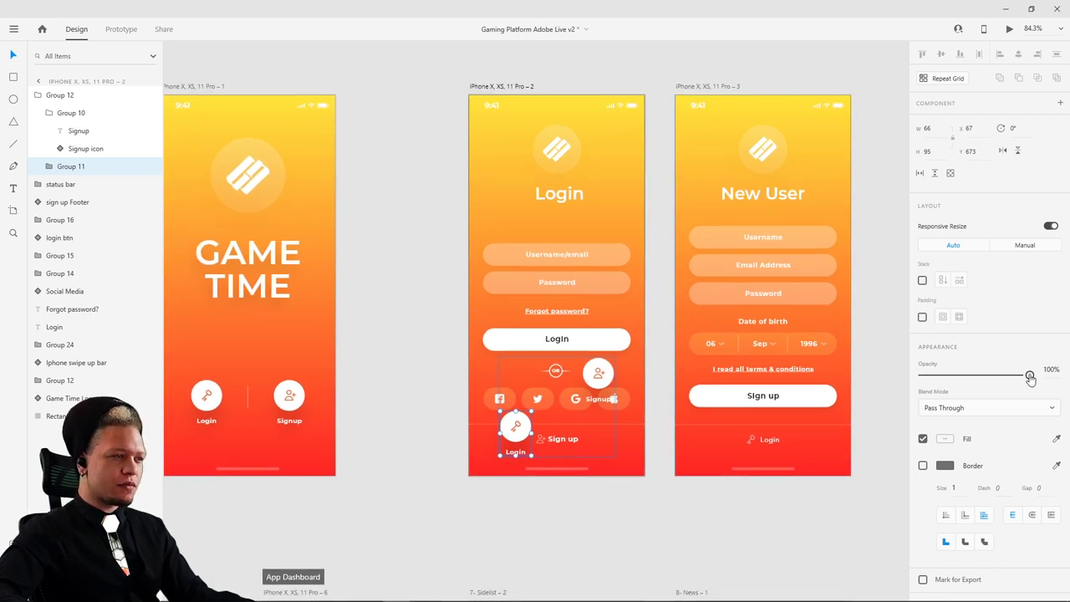
click(599, 378)
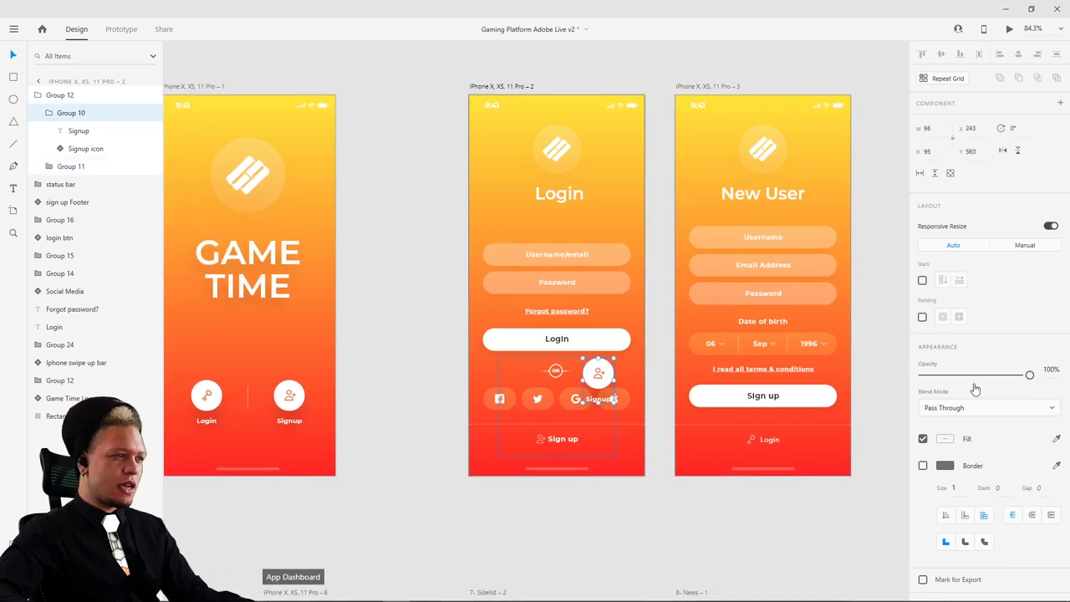
drag(1030, 374, 856, 382)
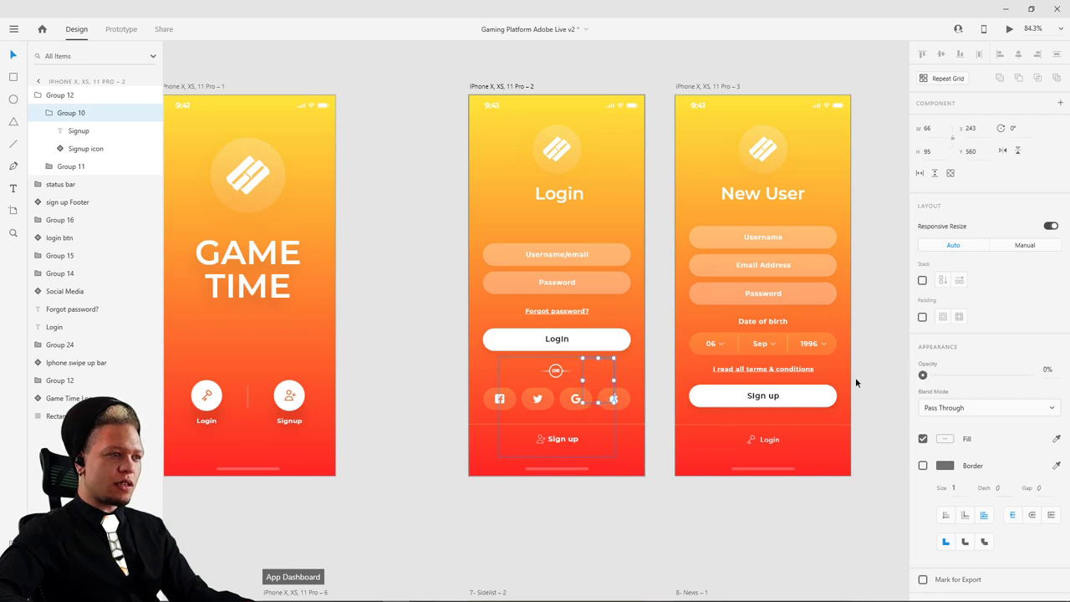
click(783, 553)
scroll(616, 508, left, 5)
scroll(616, 508, down, 2)
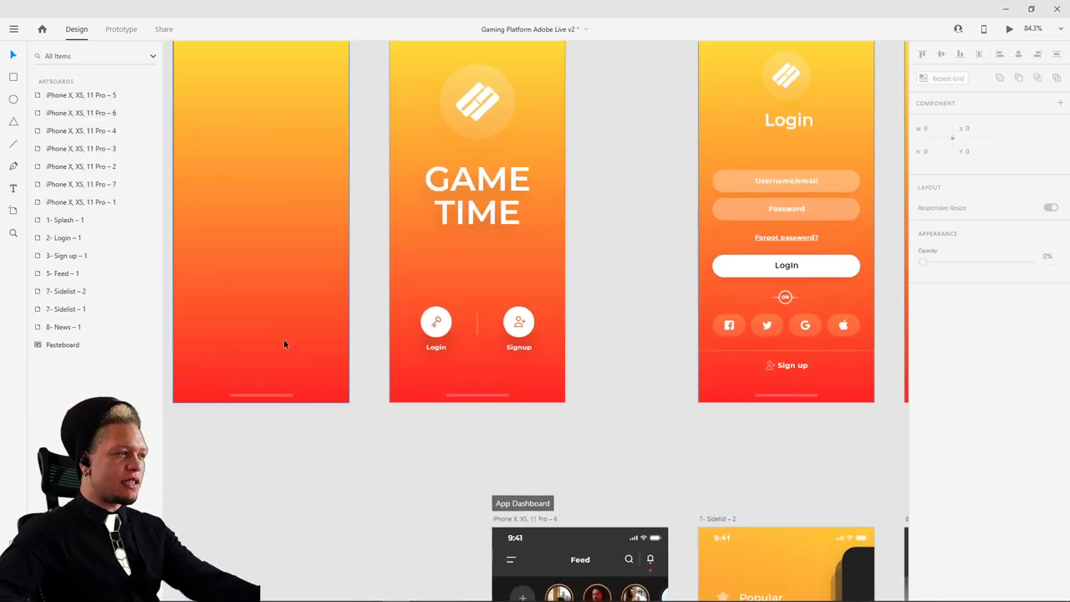
click(293, 305)
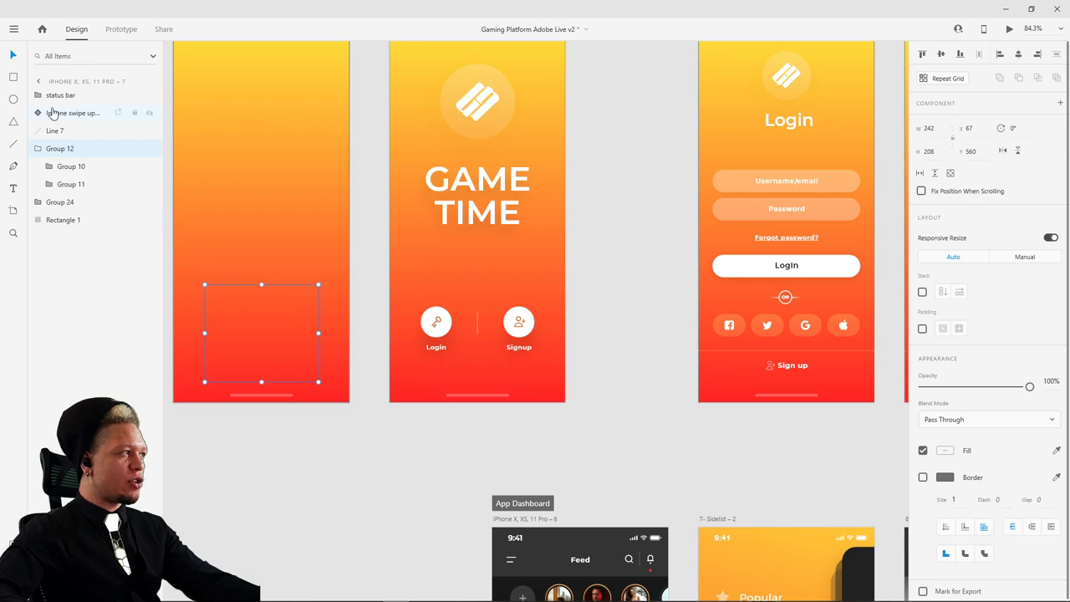
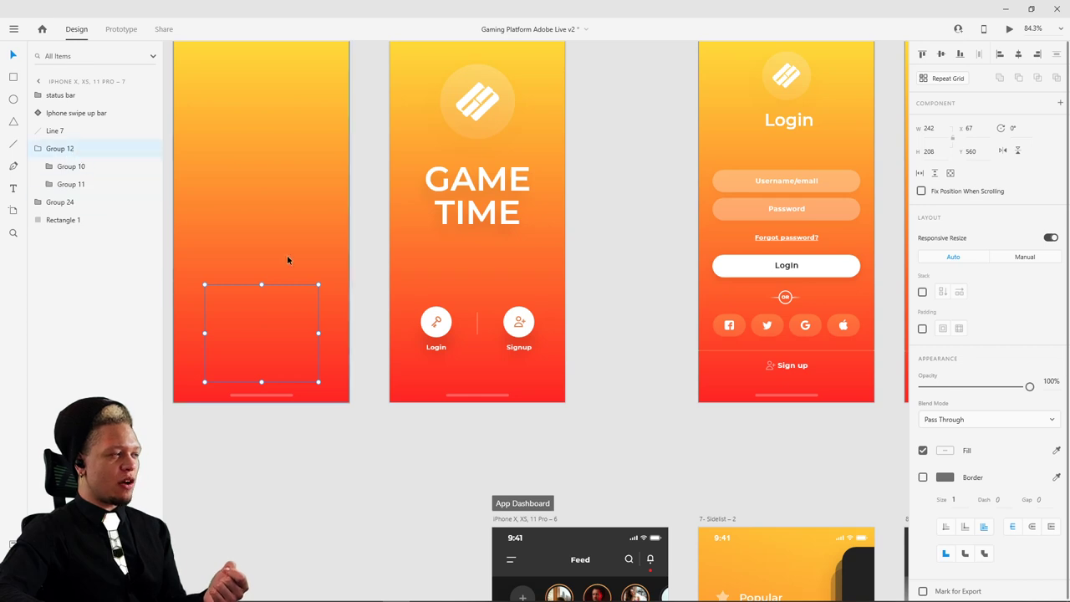
- Preview the GAME TIME splash and test its Login transition several times
click(813, 320)
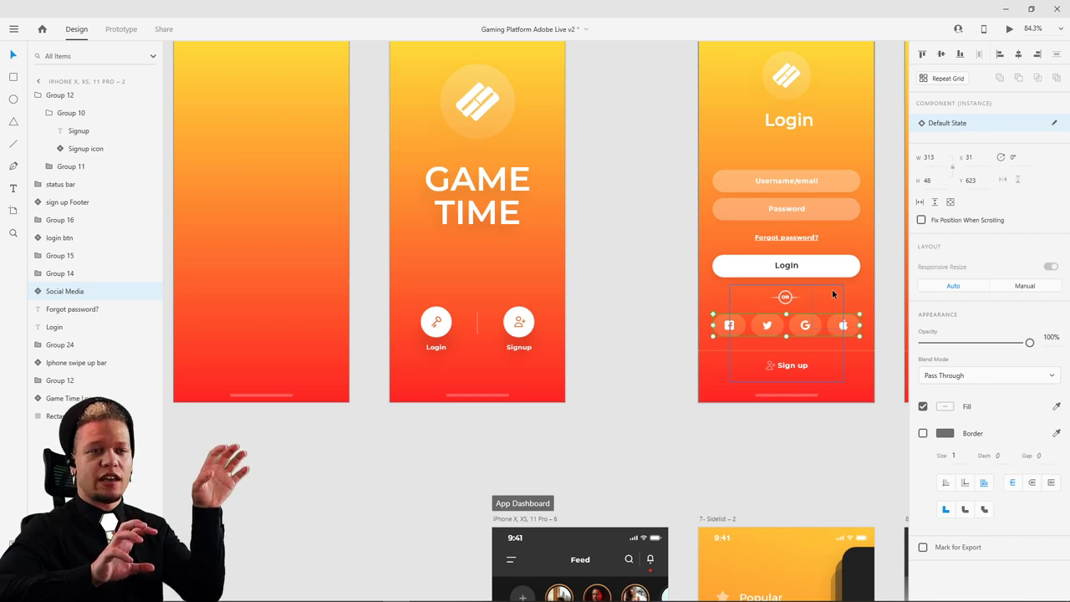
scroll(694, 218, up, 3)
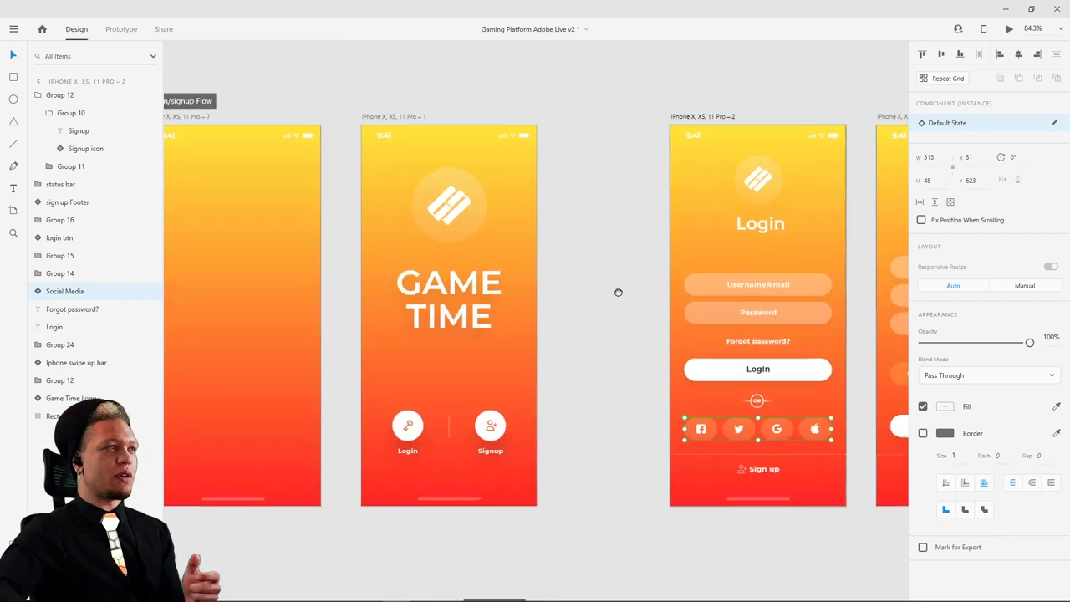
key(Escape)
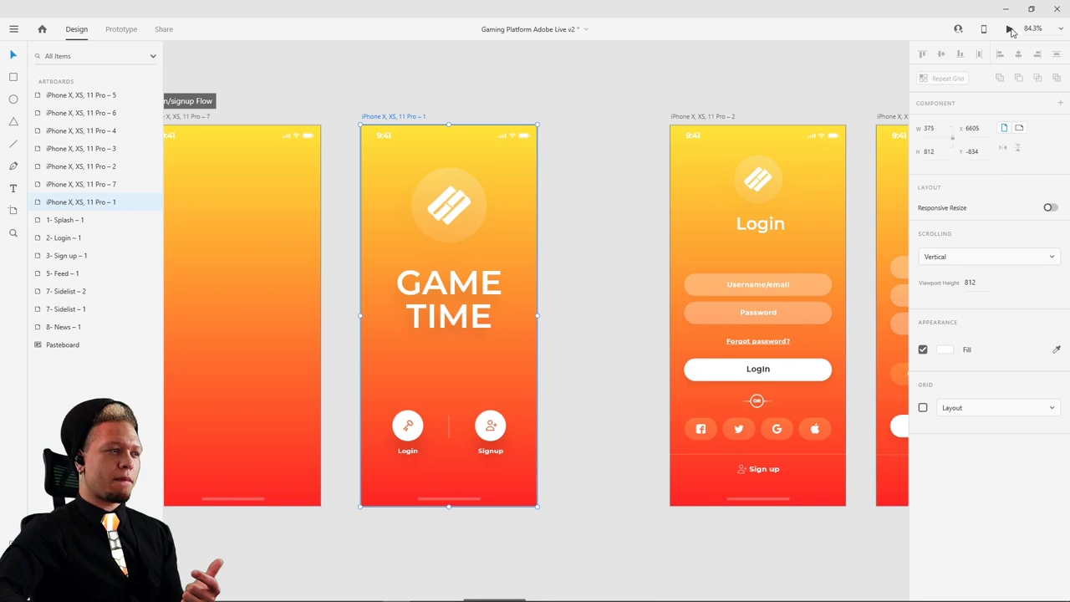
click(1011, 31)
click(379, 473)
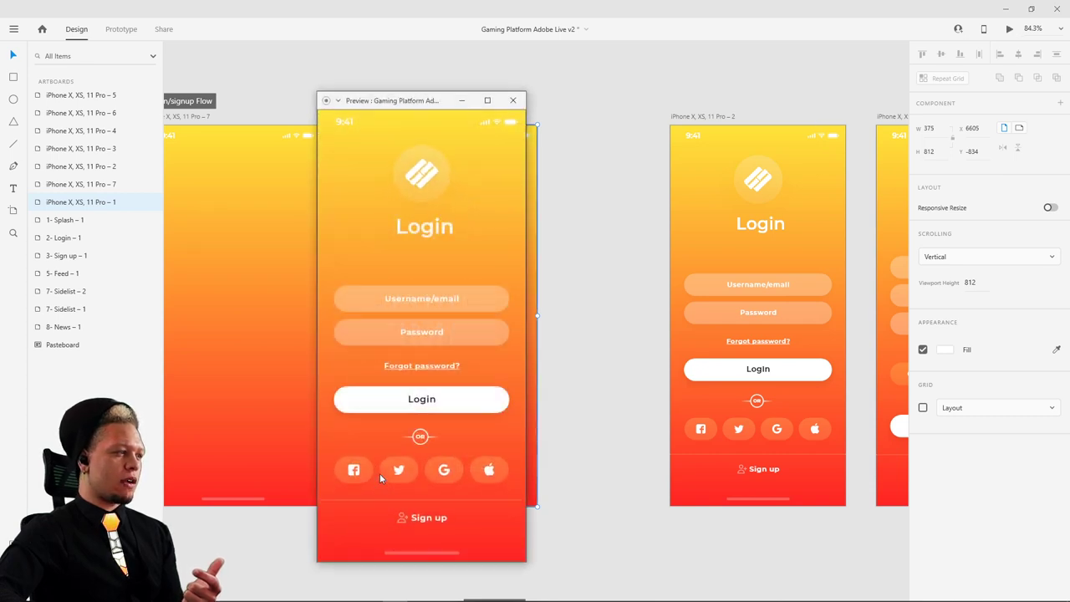
click(420, 176)
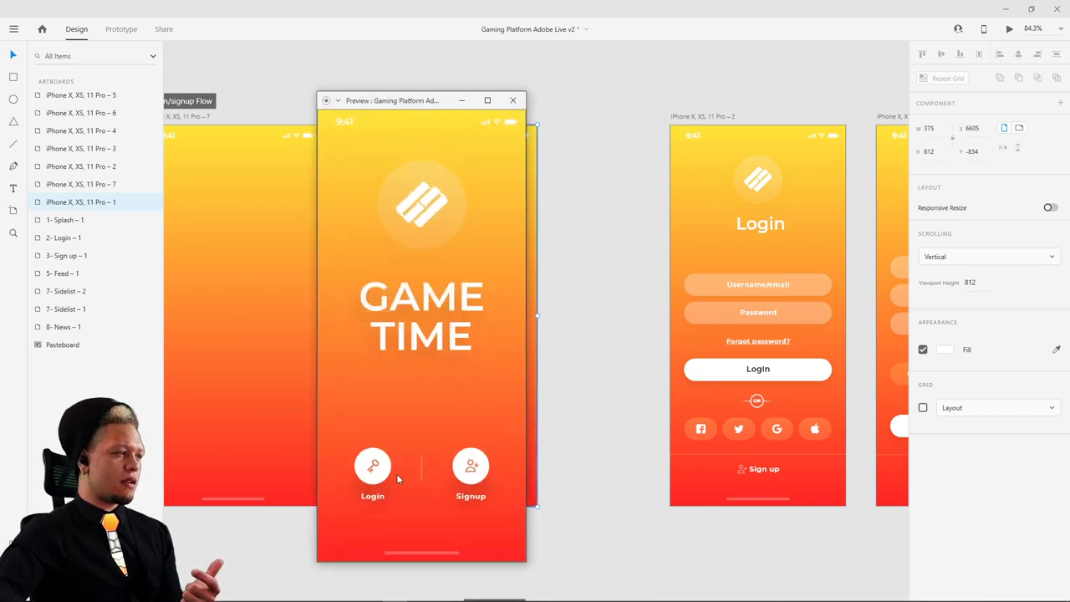
click(380, 474)
click(434, 194)
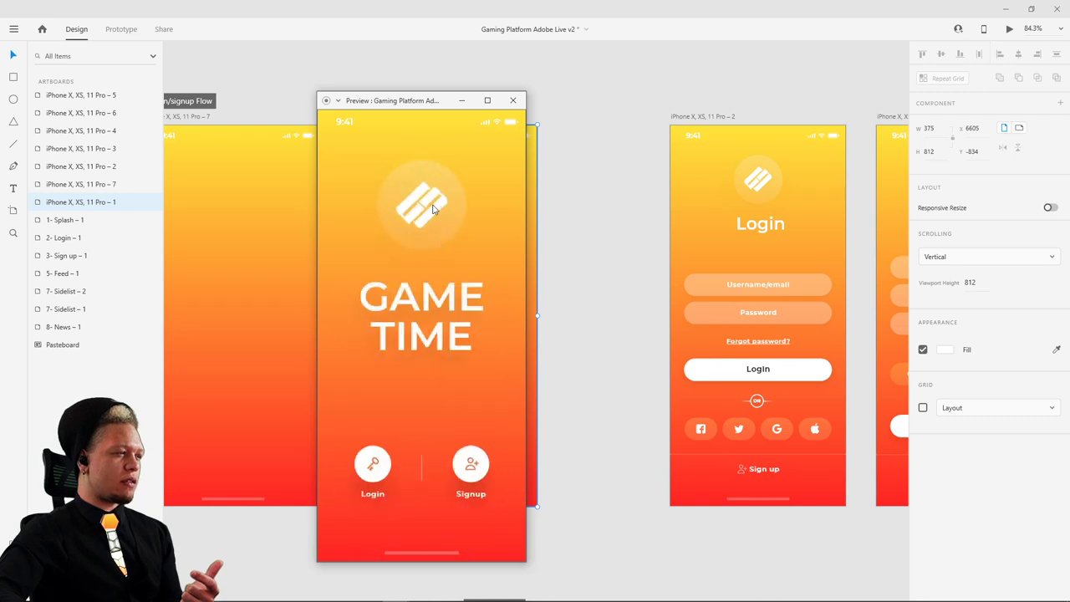
click(378, 476)
click(513, 102)
- Reveal the hidden Game Time component on Login at 78% opacity and delete it
scroll(740, 451, down, 1)
scroll(740, 451, right, 1)
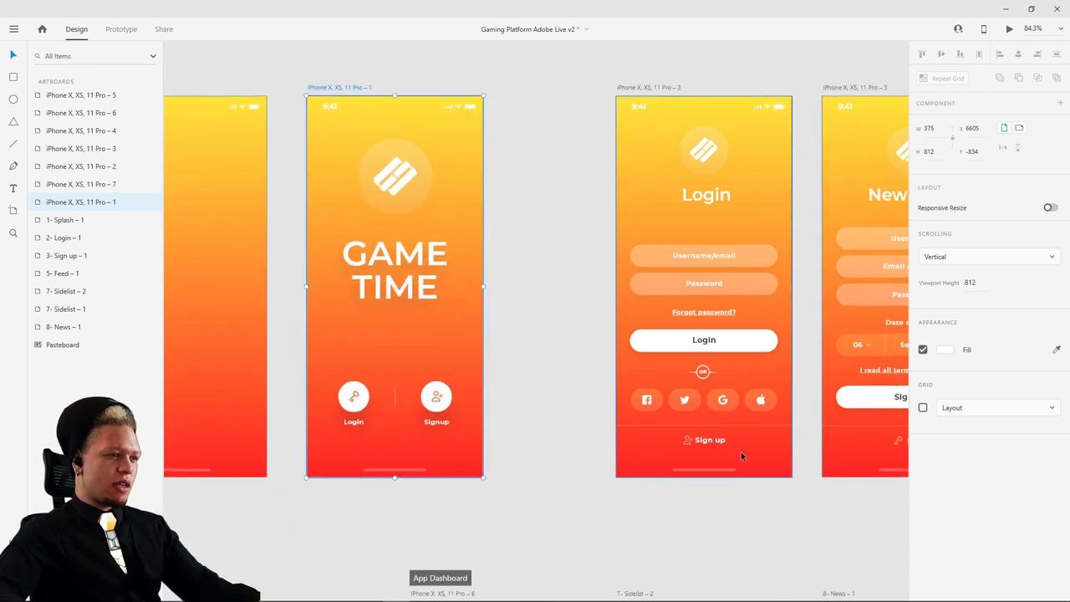
scroll(707, 447, right, 3)
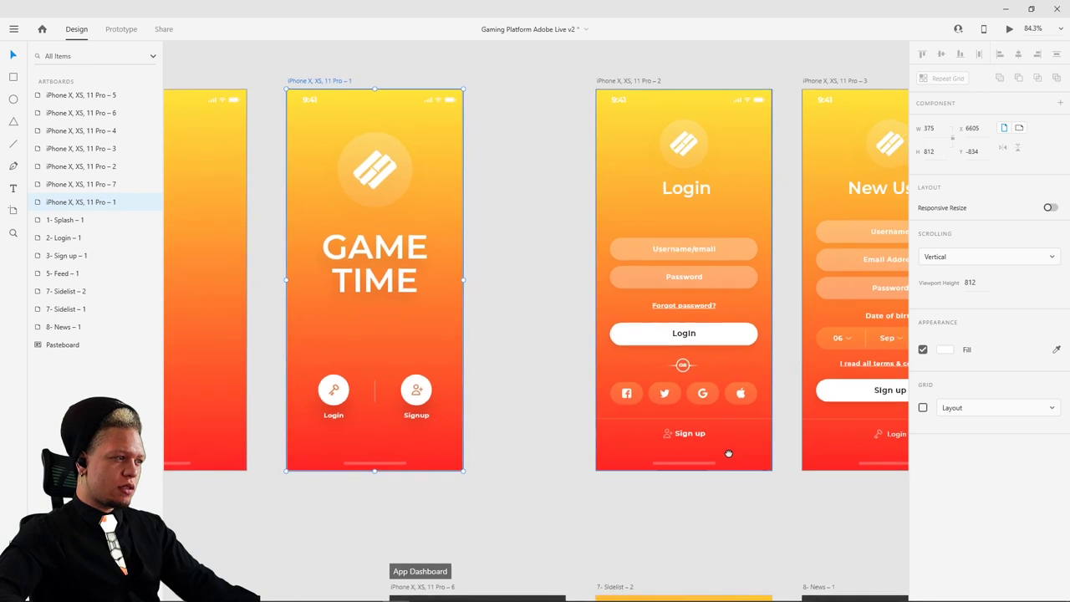
scroll(660, 448, up, 1)
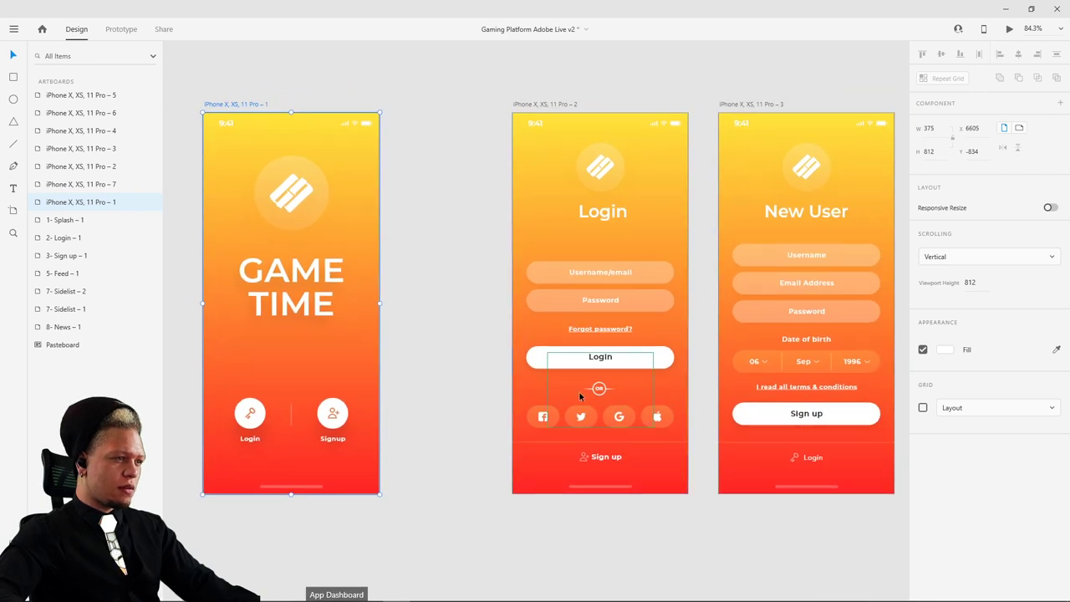
click(591, 399)
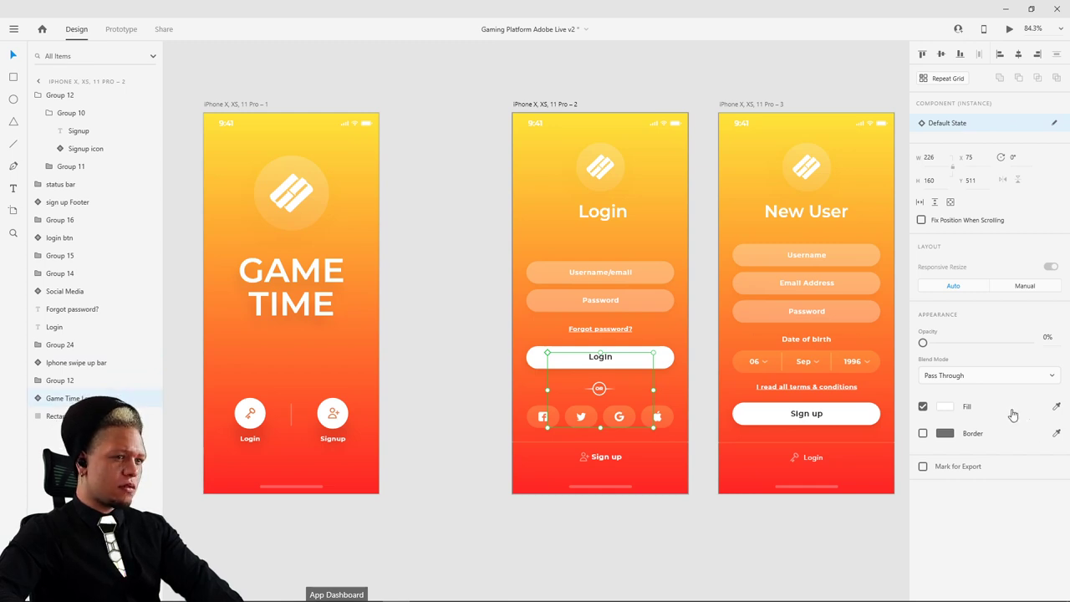
drag(923, 343, 1007, 345)
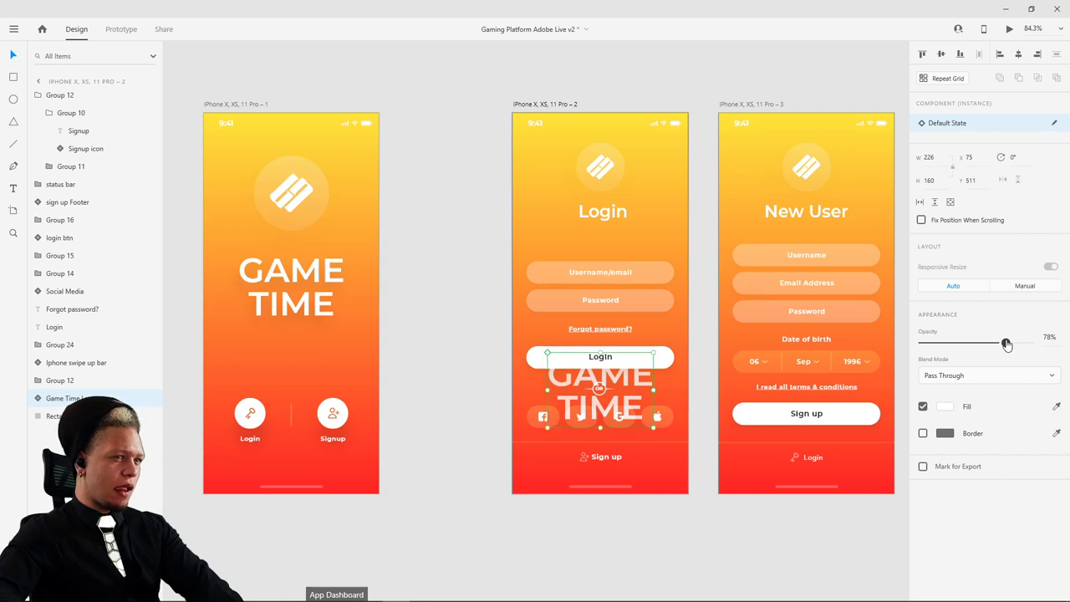
key(Delete)
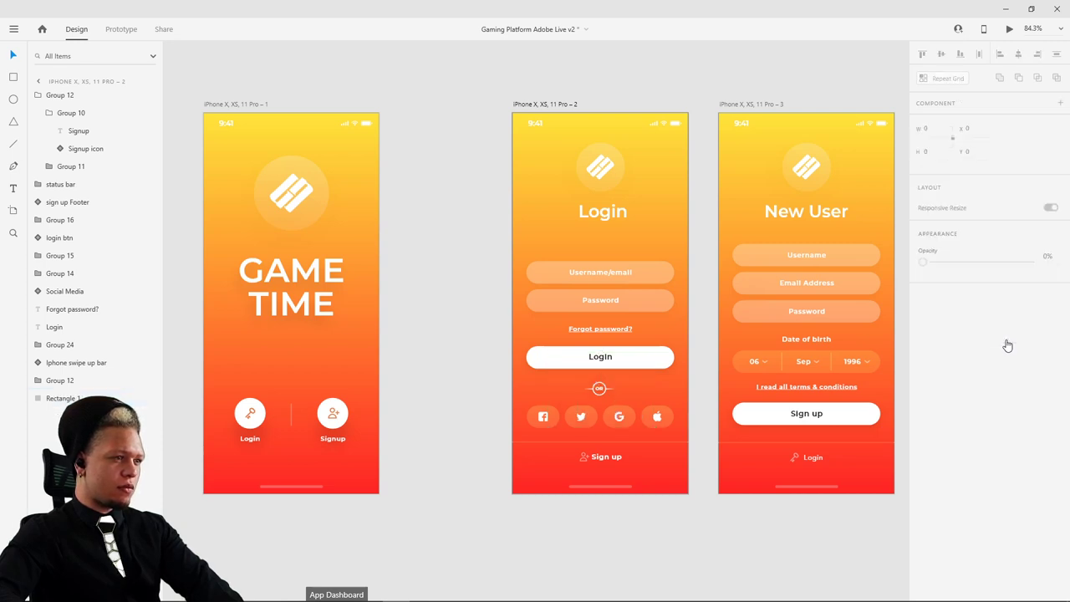
- Delete the leftover Group 12 box and inspect the remaining Login and splash elements
click(639, 400)
key(Delete)
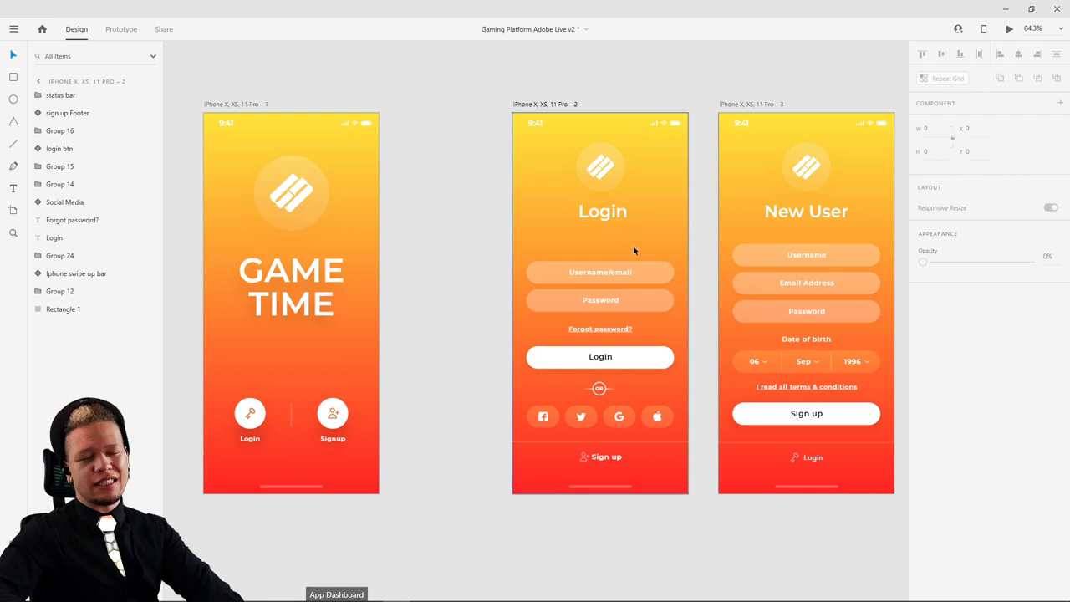
click(650, 306)
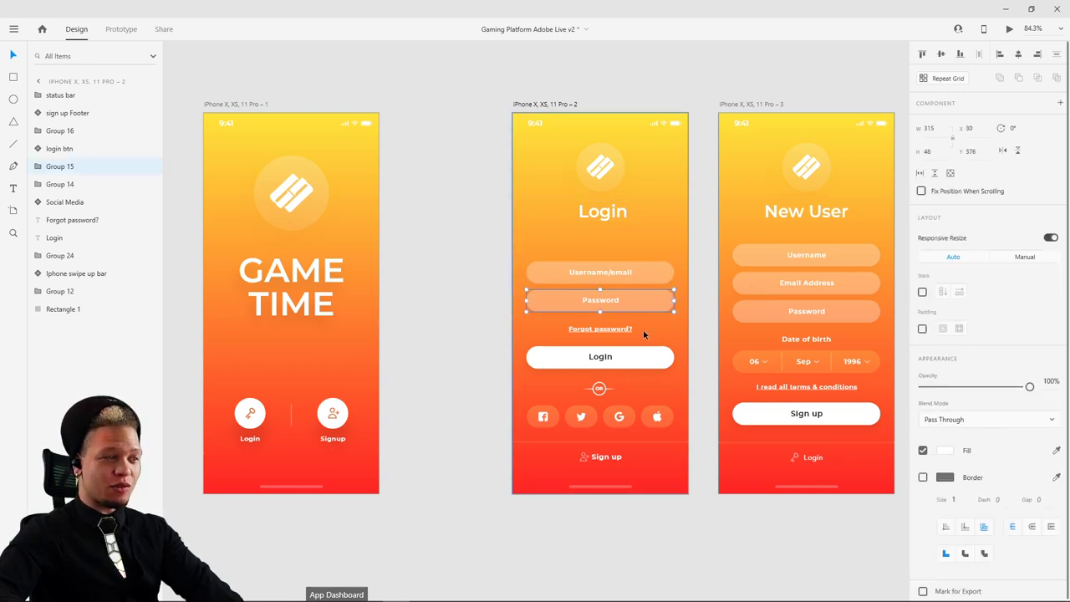
click(654, 338)
click(682, 512)
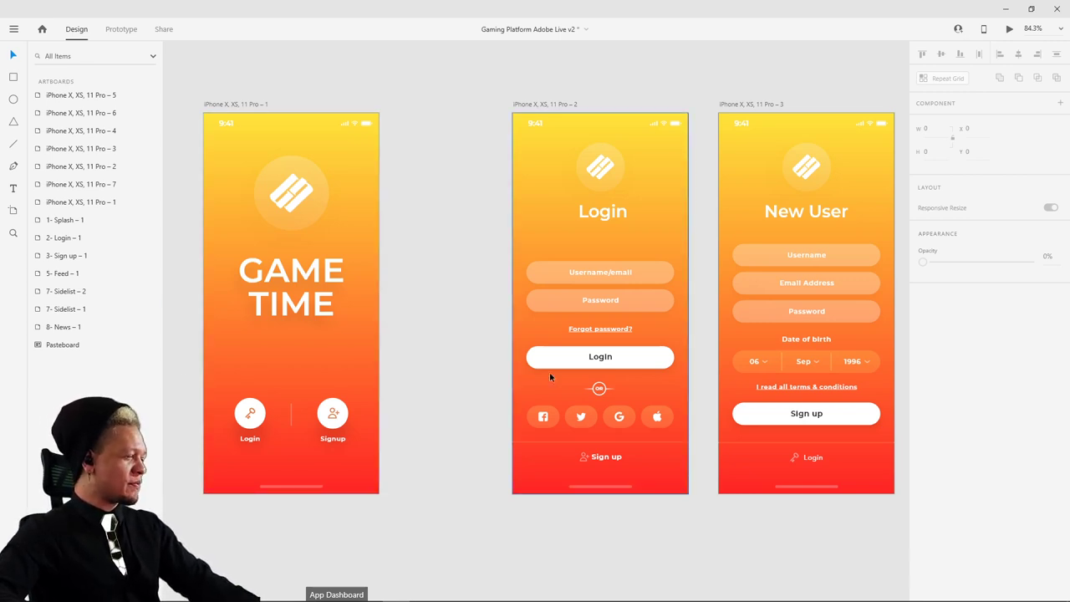
scroll(386, 329, right, 2)
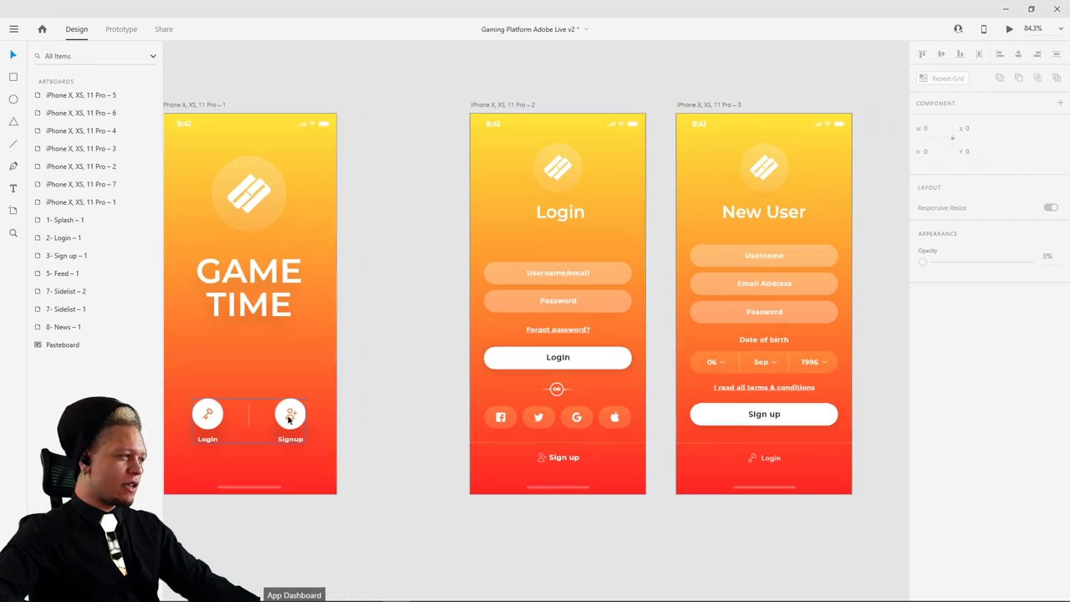
click(291, 418)
scroll(327, 414, left, 2)
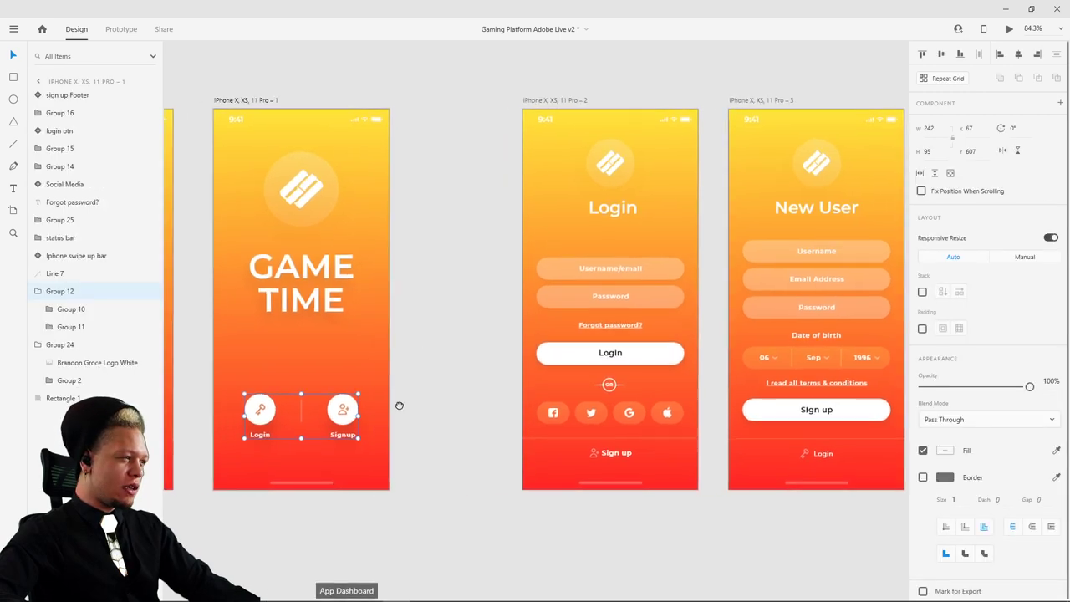
click(264, 102)
click(1010, 30)
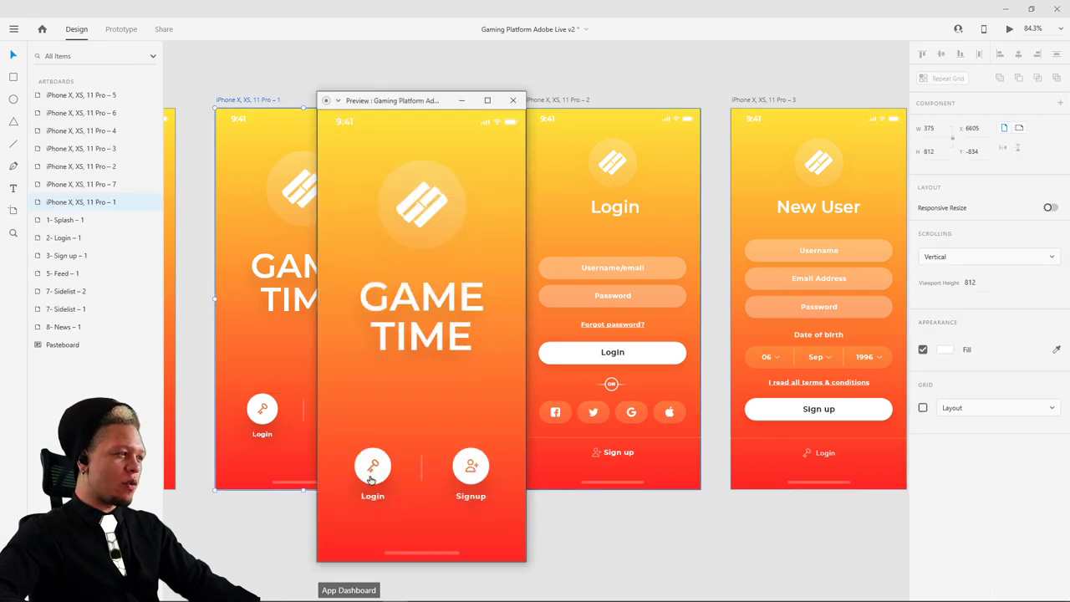
click(372, 470)
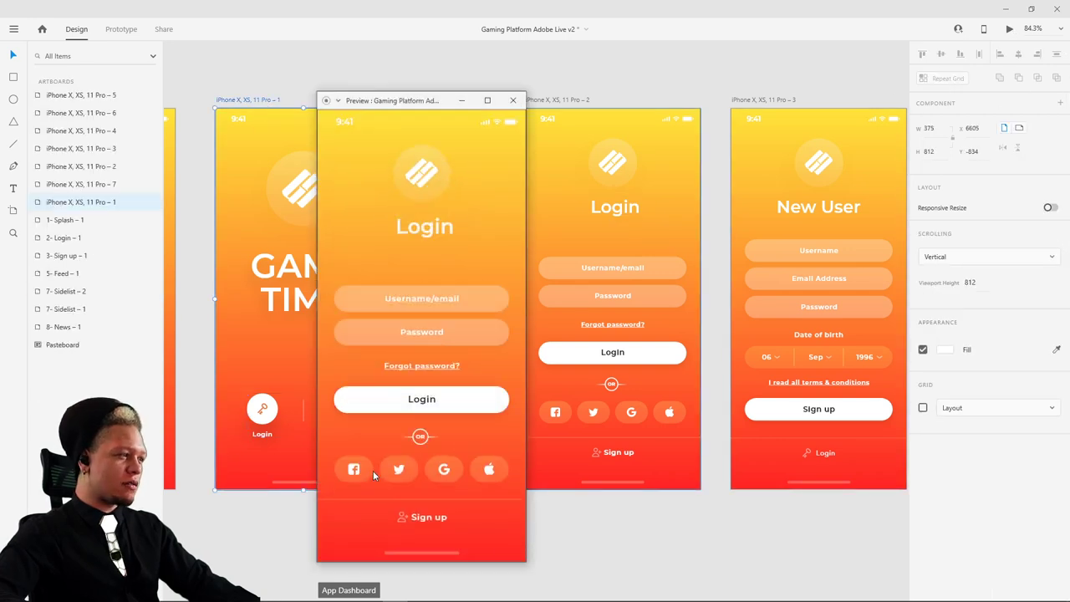
click(512, 100)
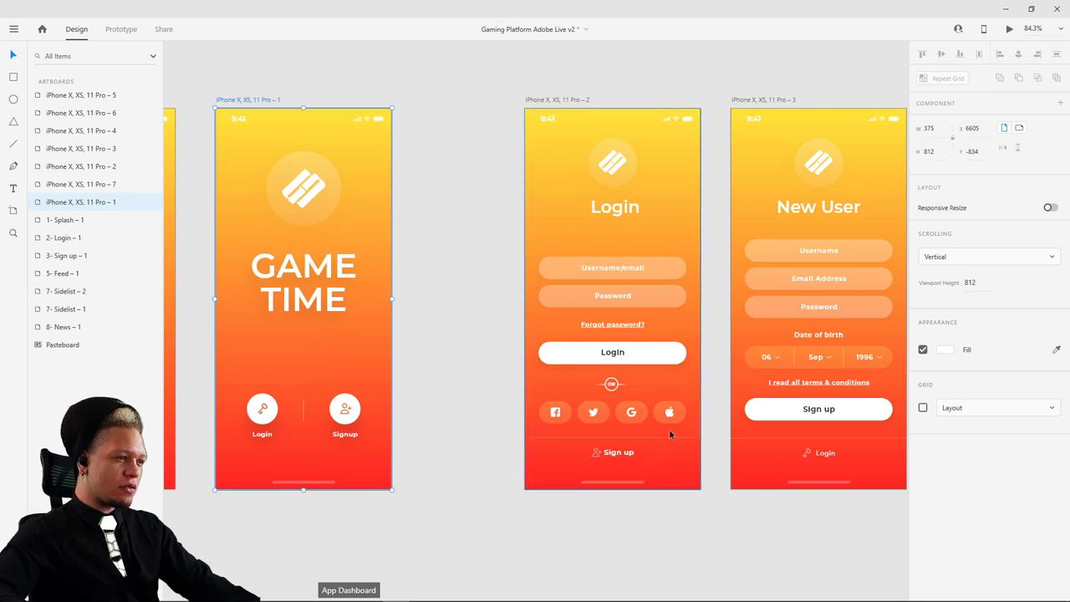
click(345, 414)
scroll(463, 357, left, 5)
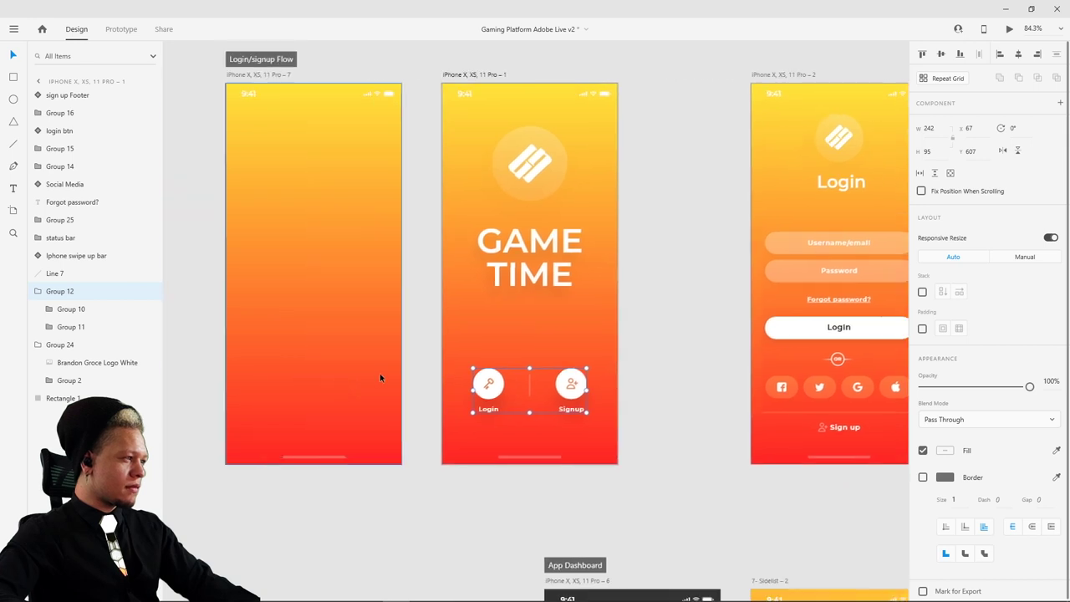
- Delete the leftover Group 12 box from the Login screen
click(346, 371)
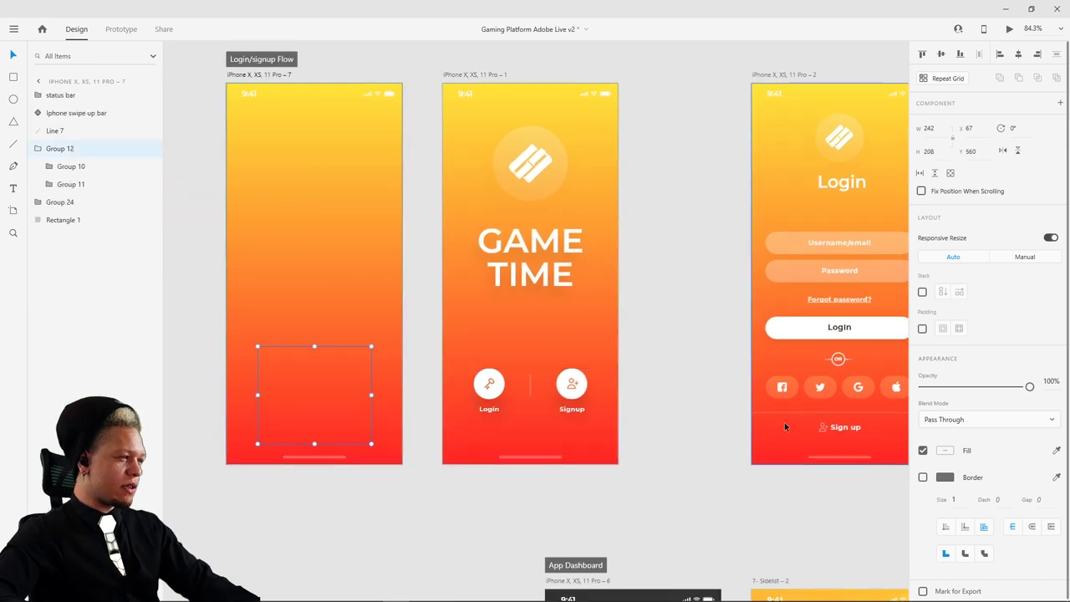
scroll(628, 395, right, 4)
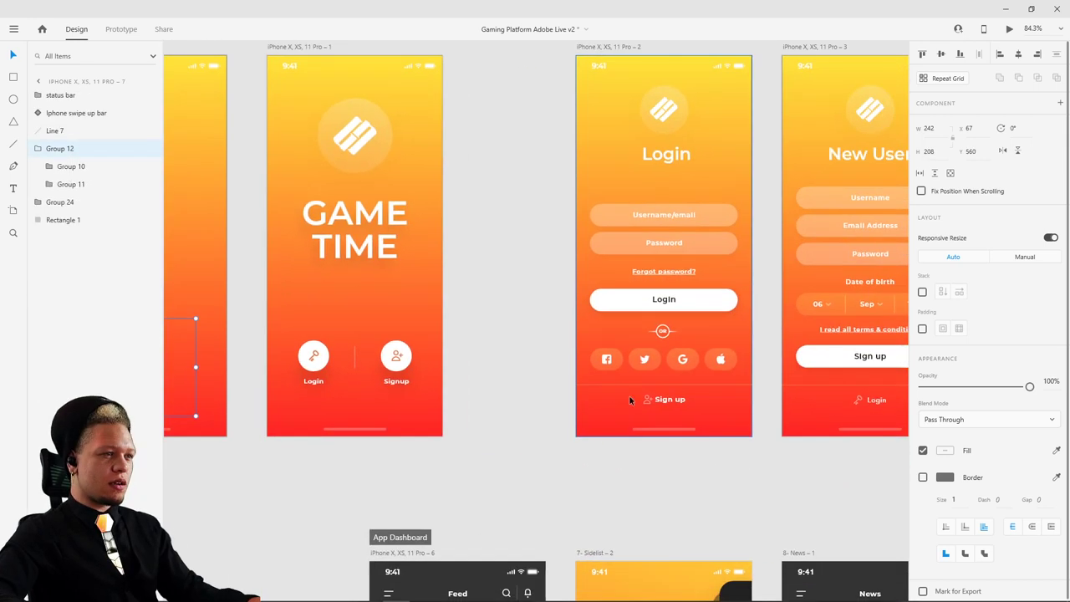
click(627, 451)
key(Delete)
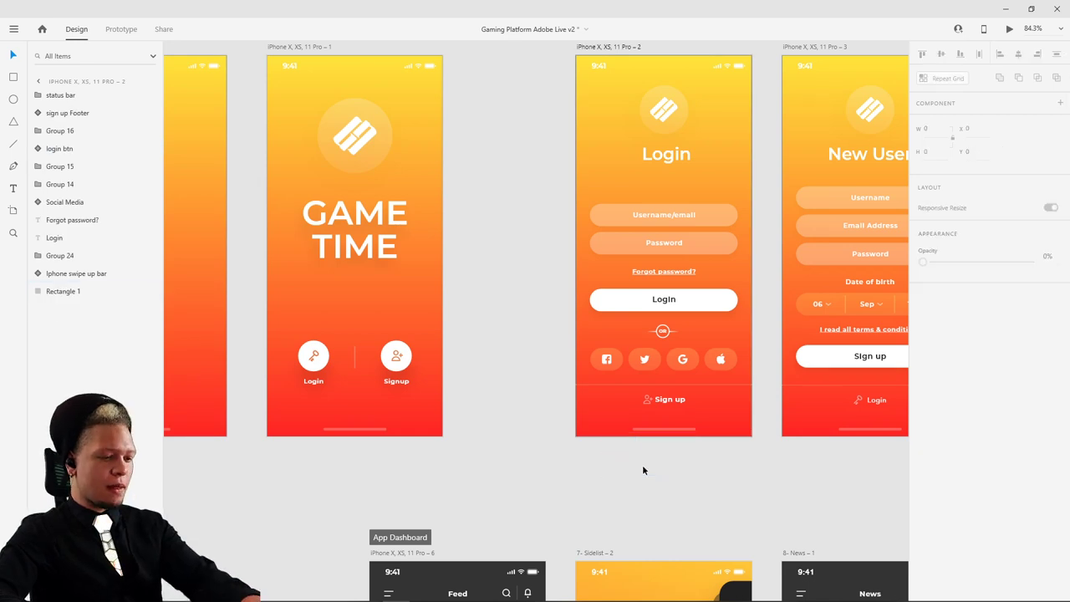
scroll(325, 355, left, 5)
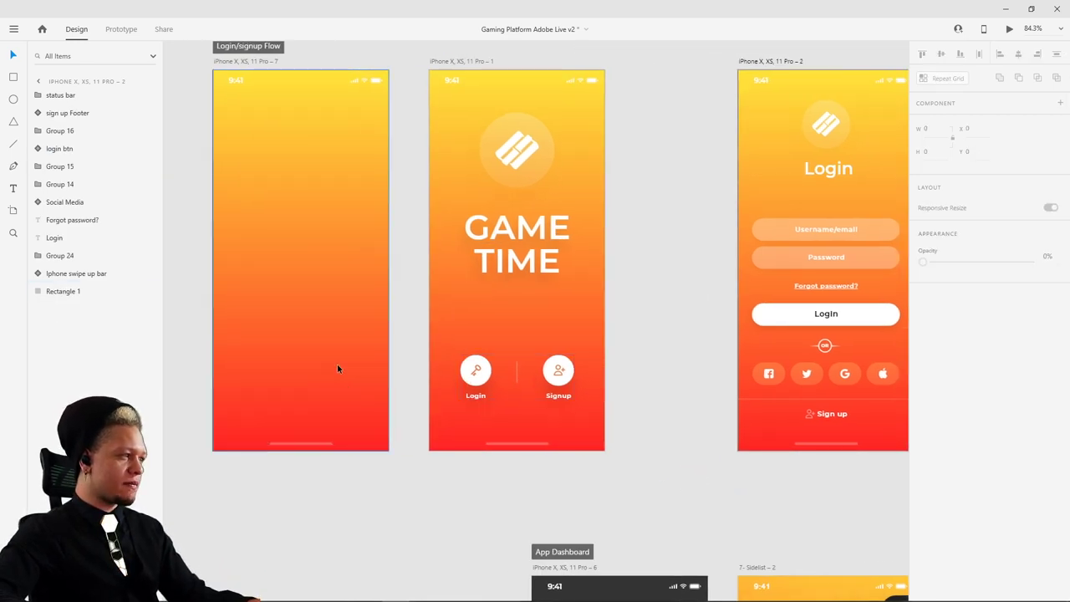
- Paste a copy of Group 12 onto the blank artboard and the Login screen
click(321, 373)
key(ctrl+v)
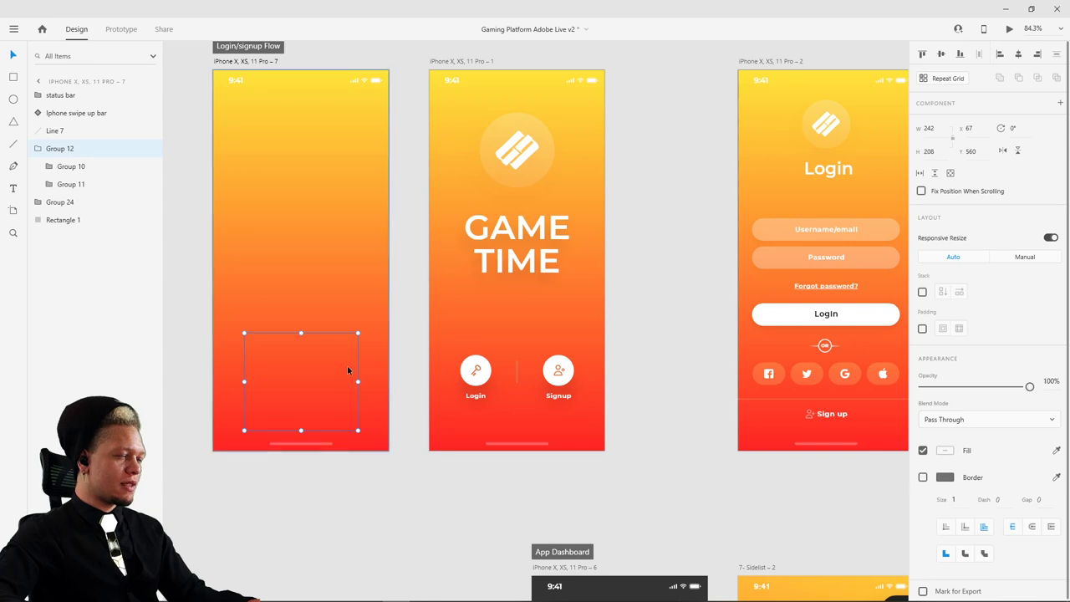
scroll(585, 311, right, 7)
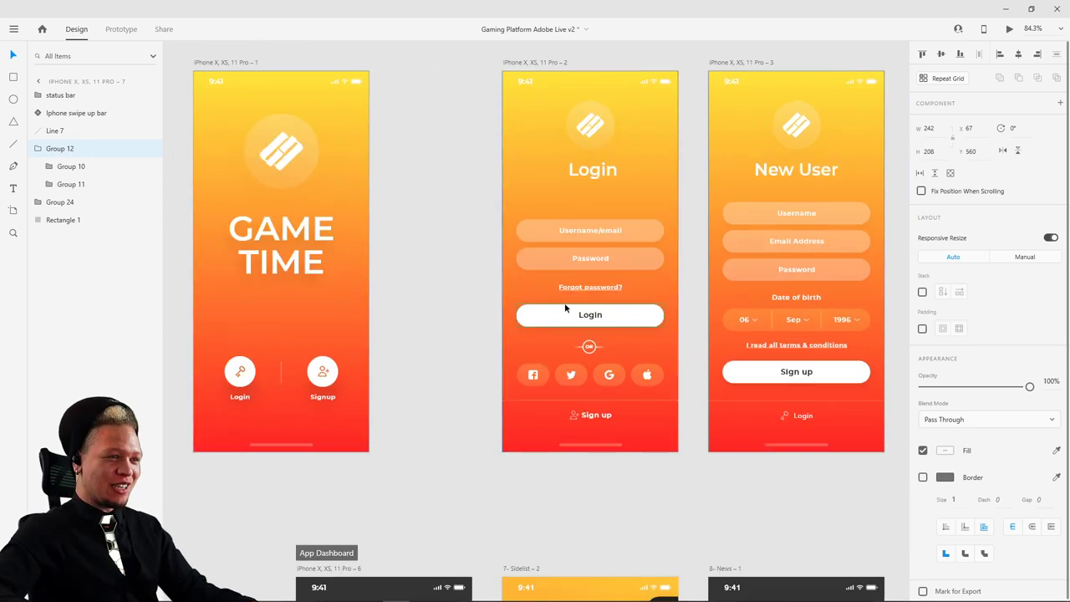
click(568, 309)
key(ctrl+v)
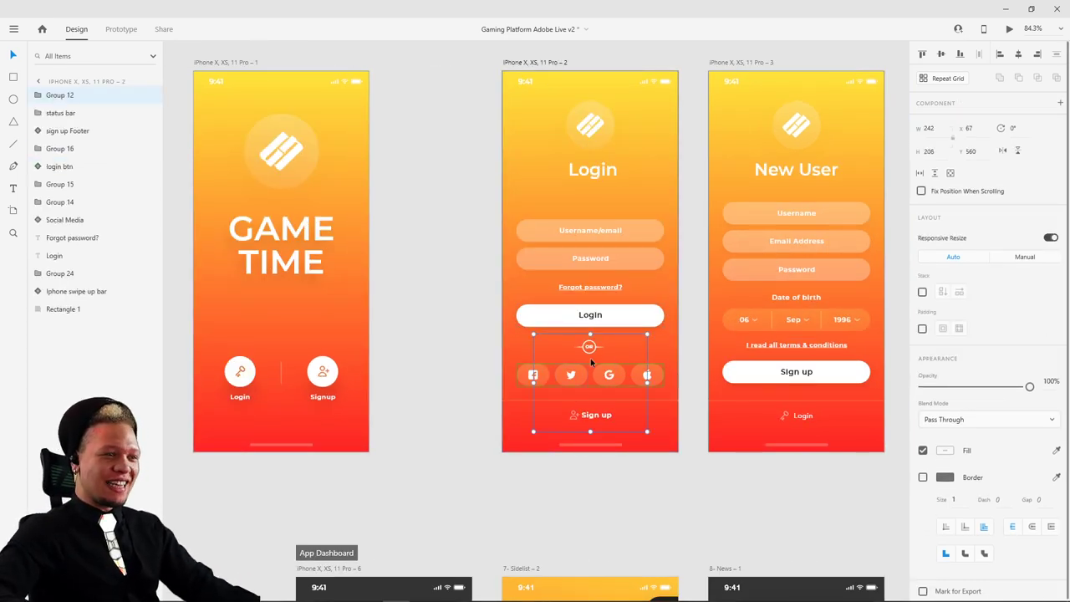
- Raise the opacity of the hidden Google and Apple icons inside the pasted group
double_click(628, 351)
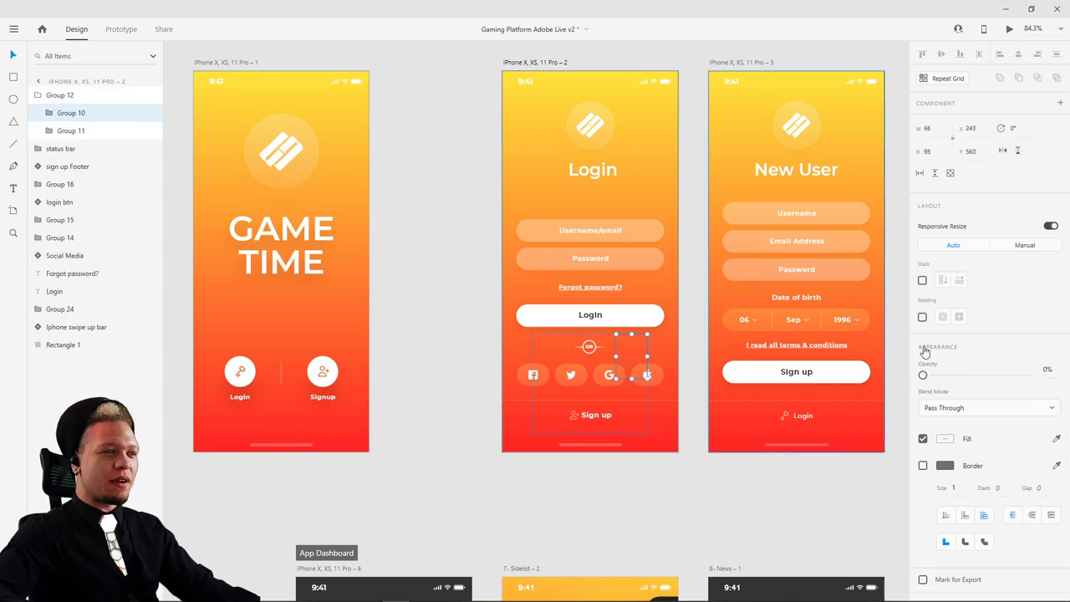
drag(934, 378, 979, 376)
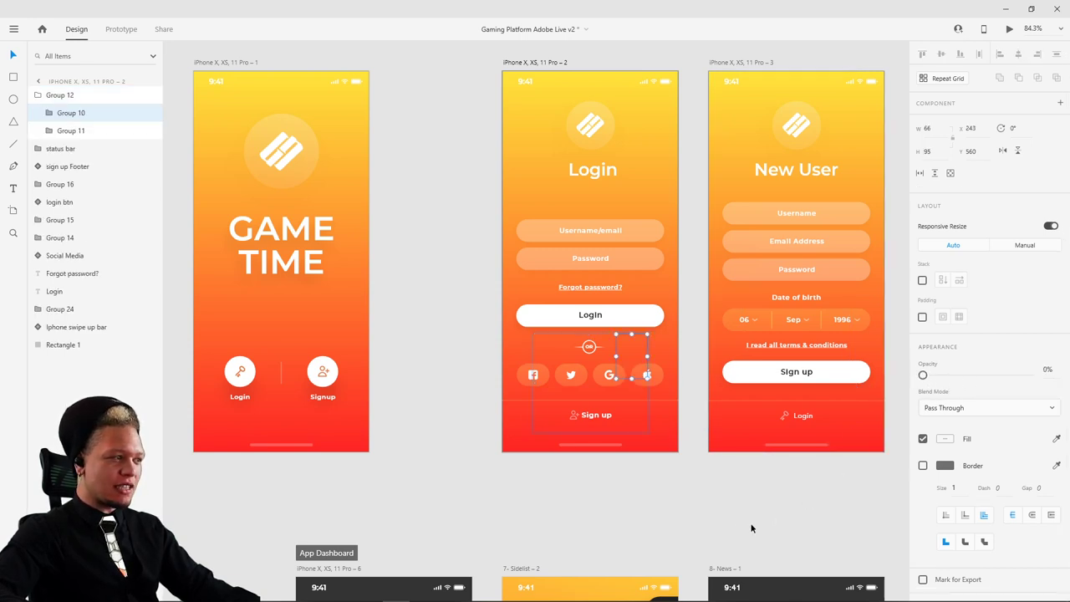
click(724, 502)
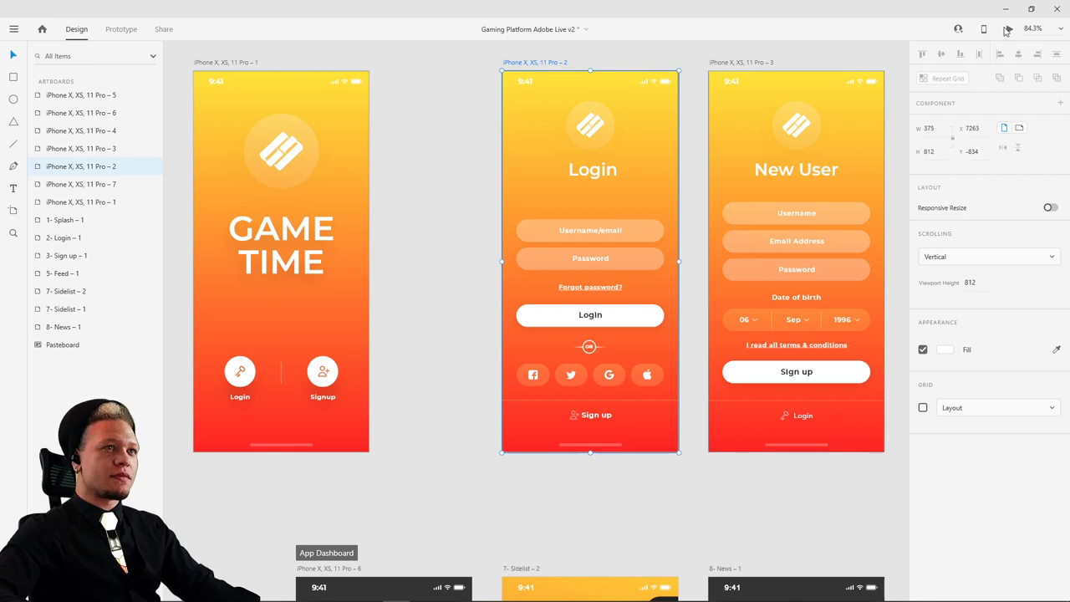
click(1009, 28)
drag(430, 104, 519, 80)
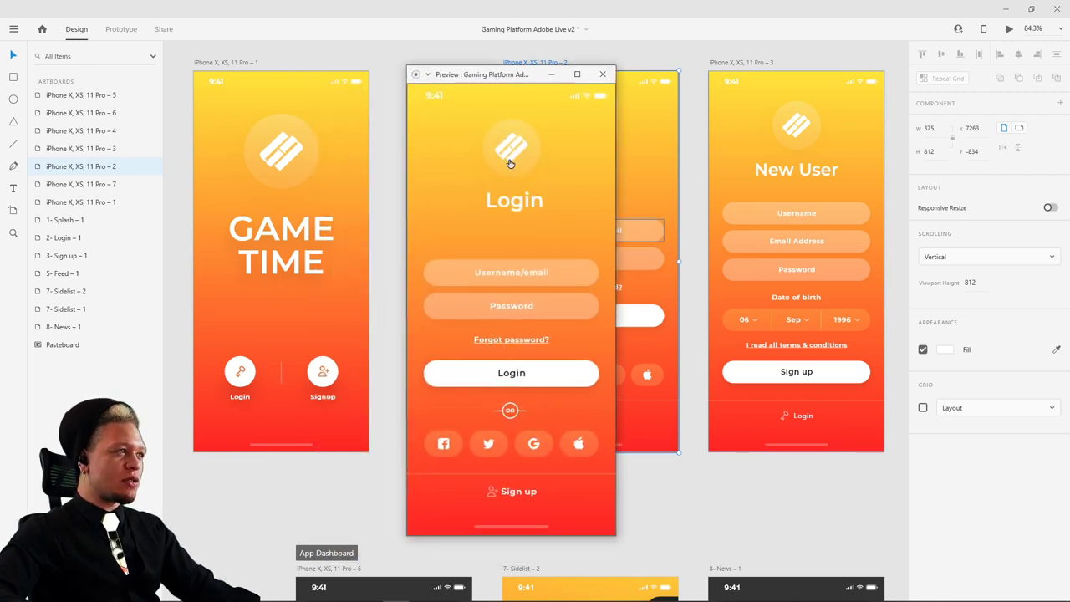
click(532, 380)
click(464, 452)
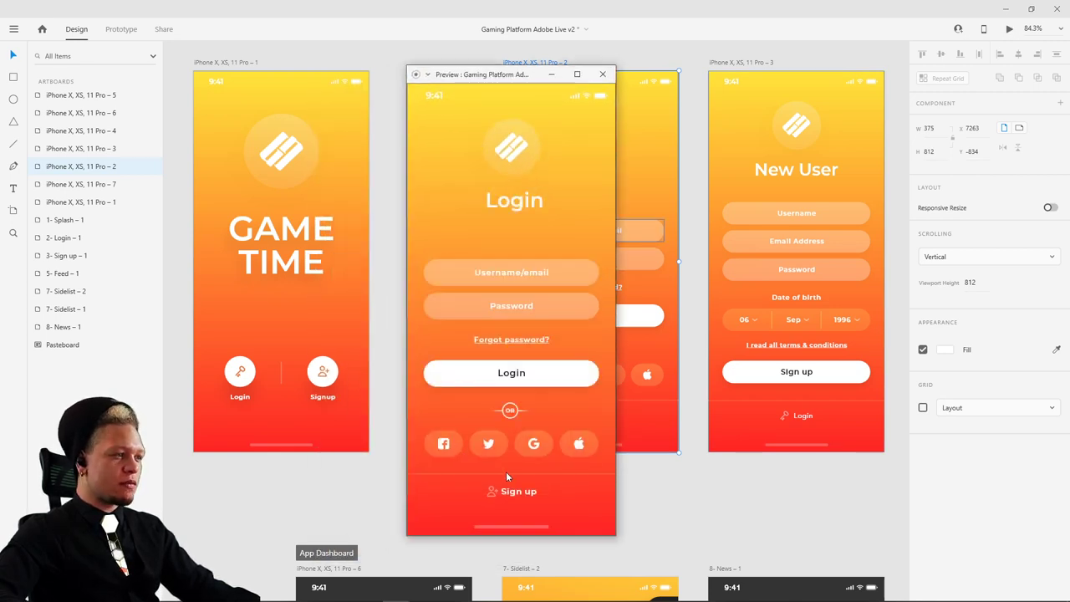
click(490, 370)
click(459, 445)
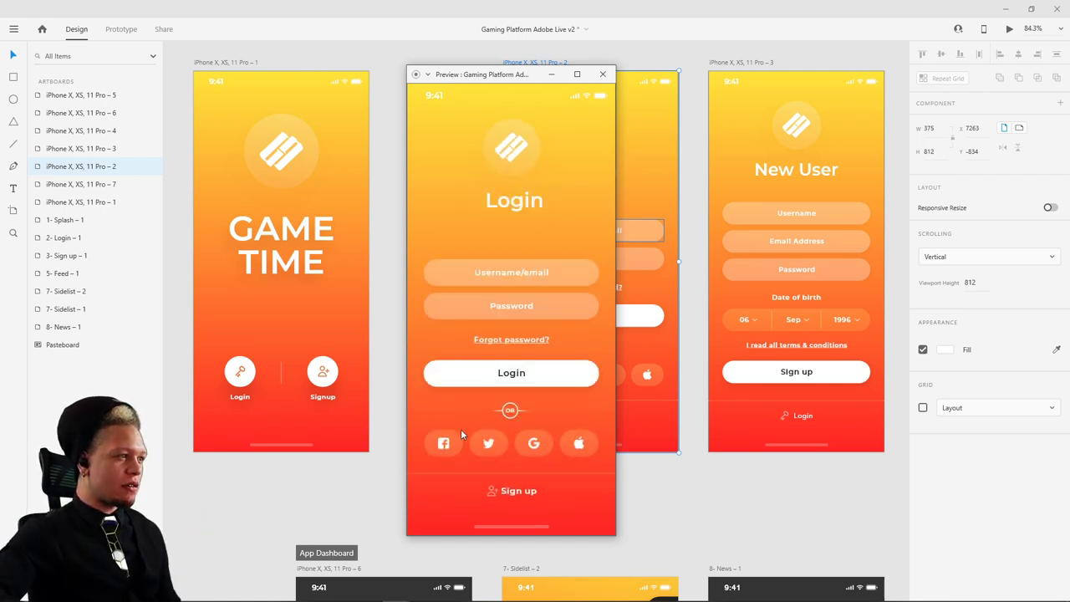
click(493, 368)
click(470, 457)
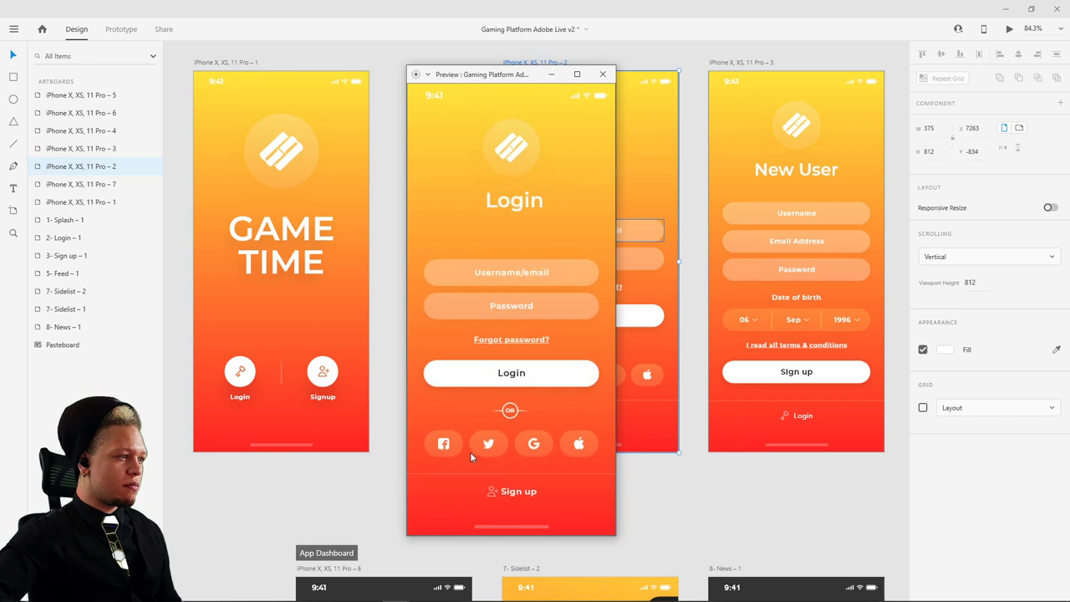
click(512, 146)
click(470, 436)
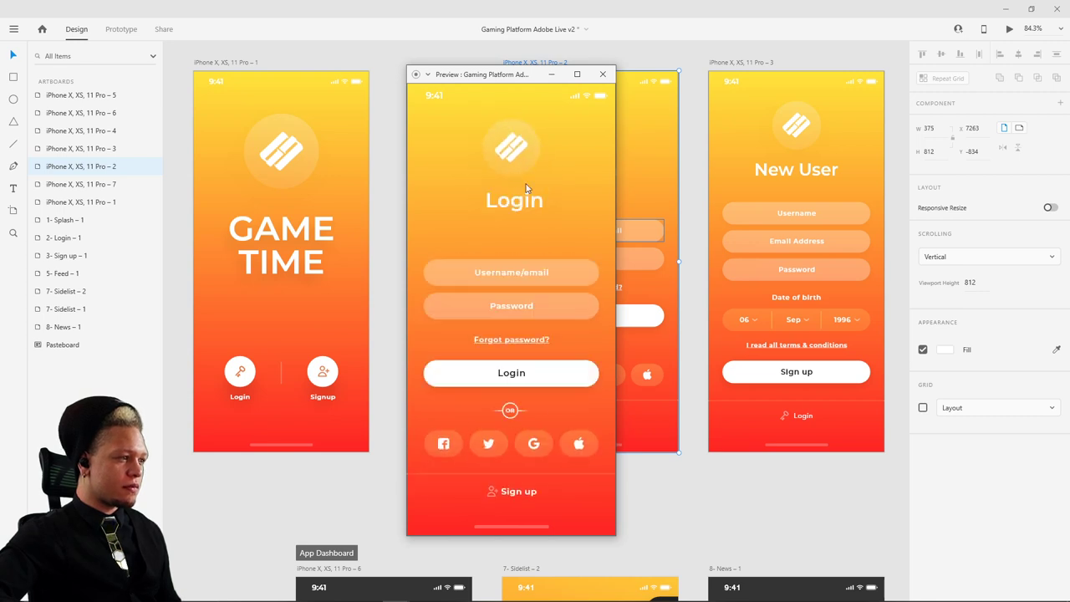
click(523, 154)
click(469, 453)
click(518, 147)
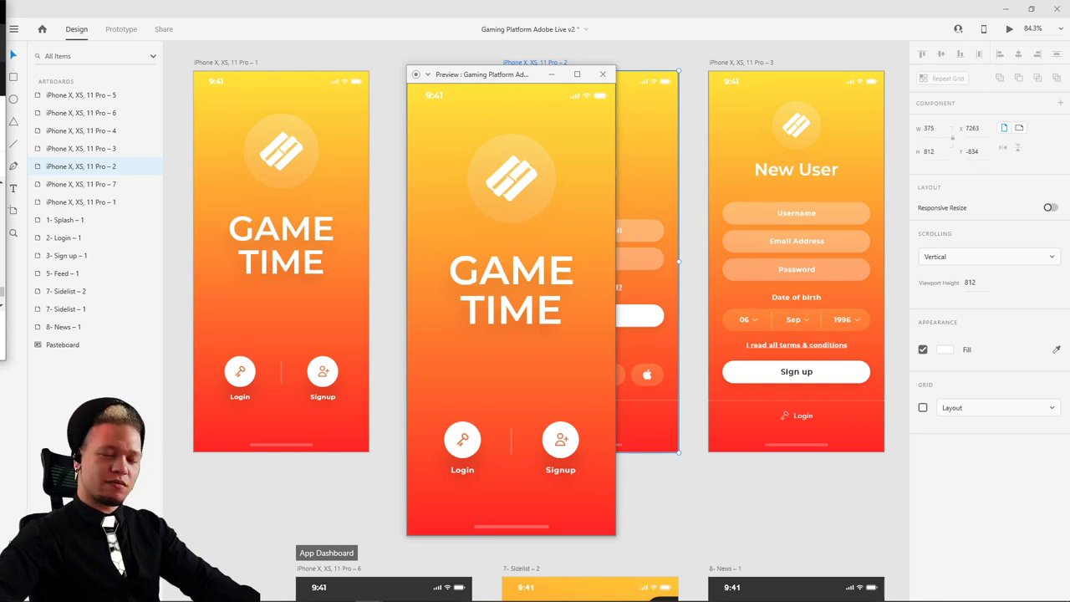
- Close the preview, locate the splash Signup icon, and enter Prototype mode
click(602, 74)
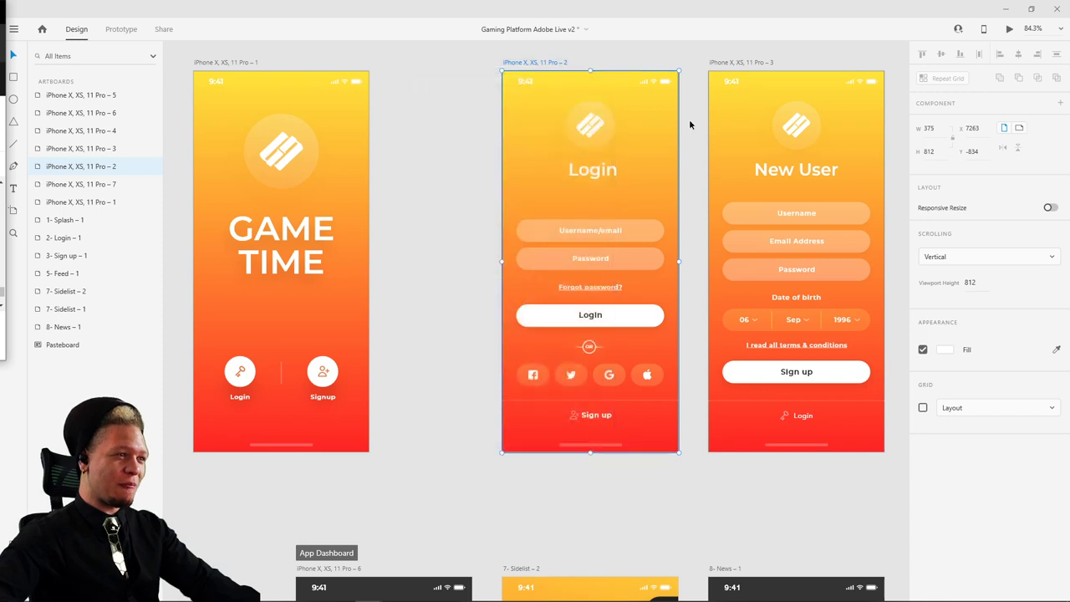
scroll(483, 284, right, 3)
scroll(482, 284, up, 1)
scroll(400, 95, right, 3)
scroll(400, 95, up, 1)
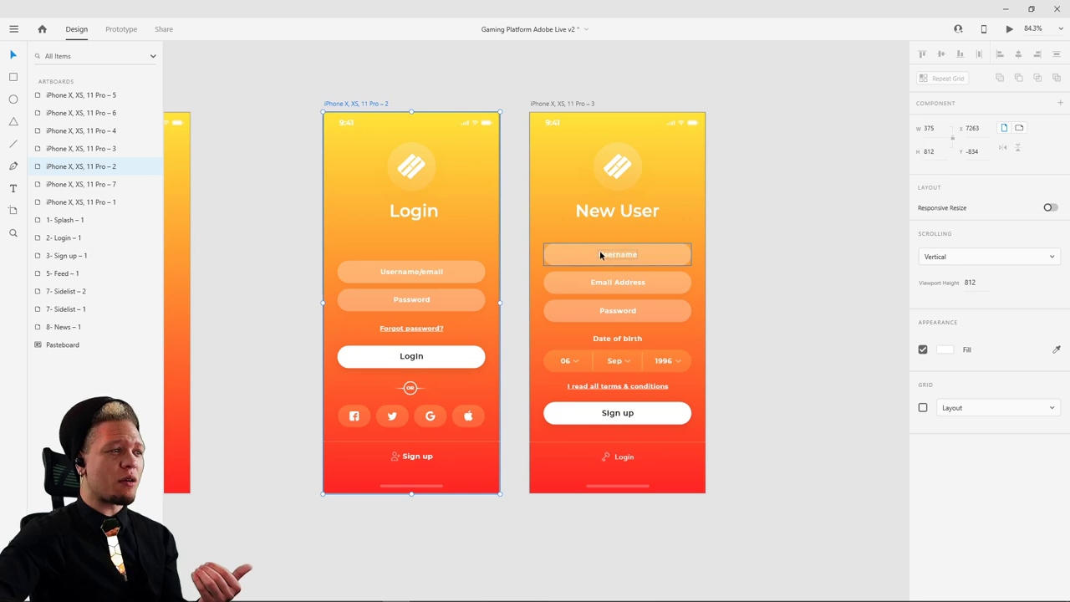
scroll(629, 282, down, 3)
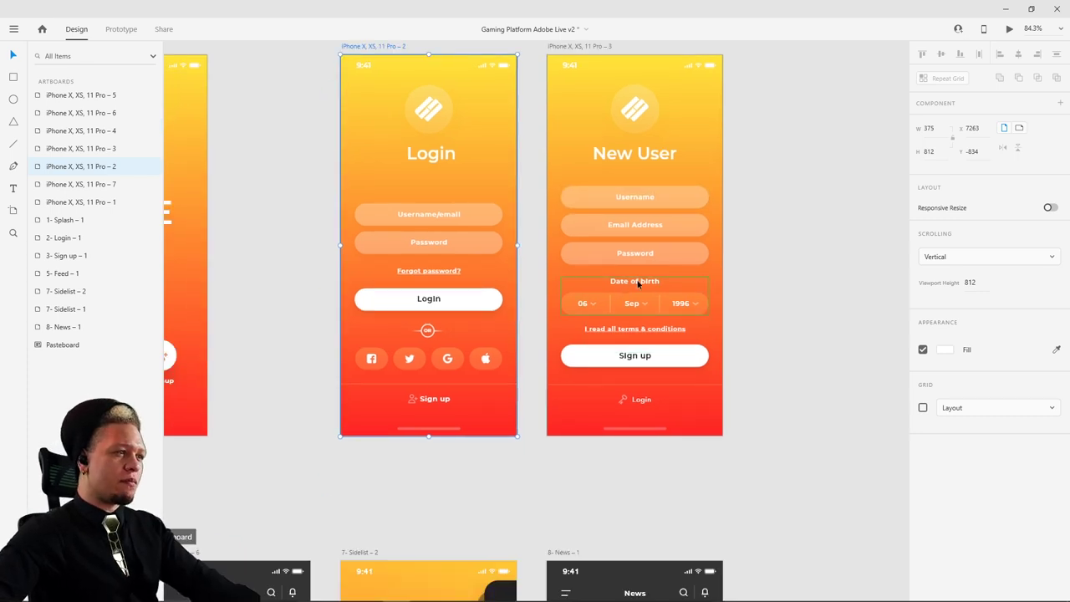
scroll(854, 355, left, 6)
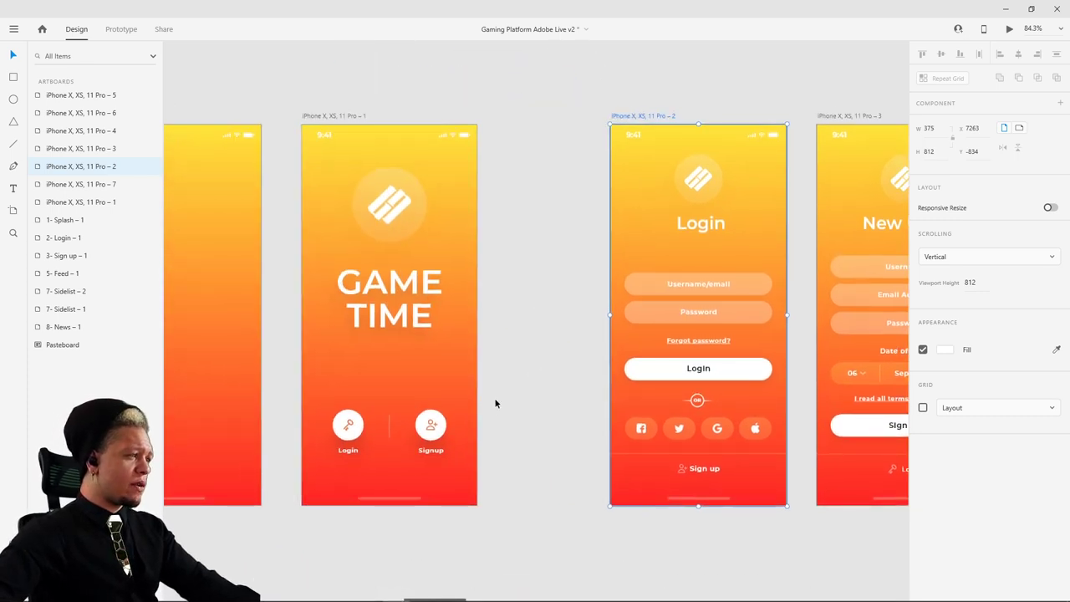
double_click(432, 428)
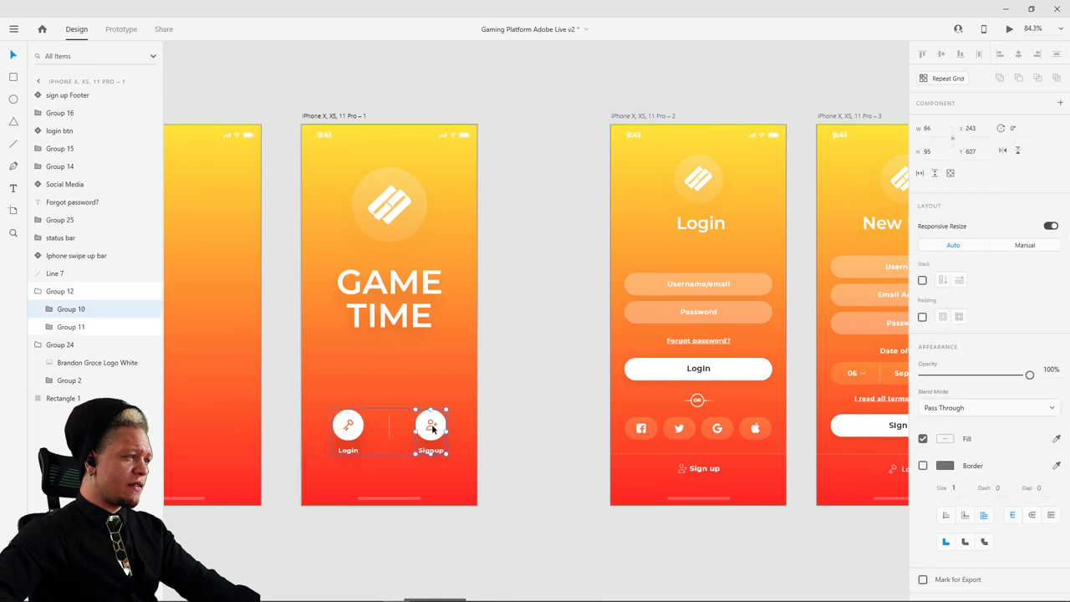
click(518, 382)
click(122, 30)
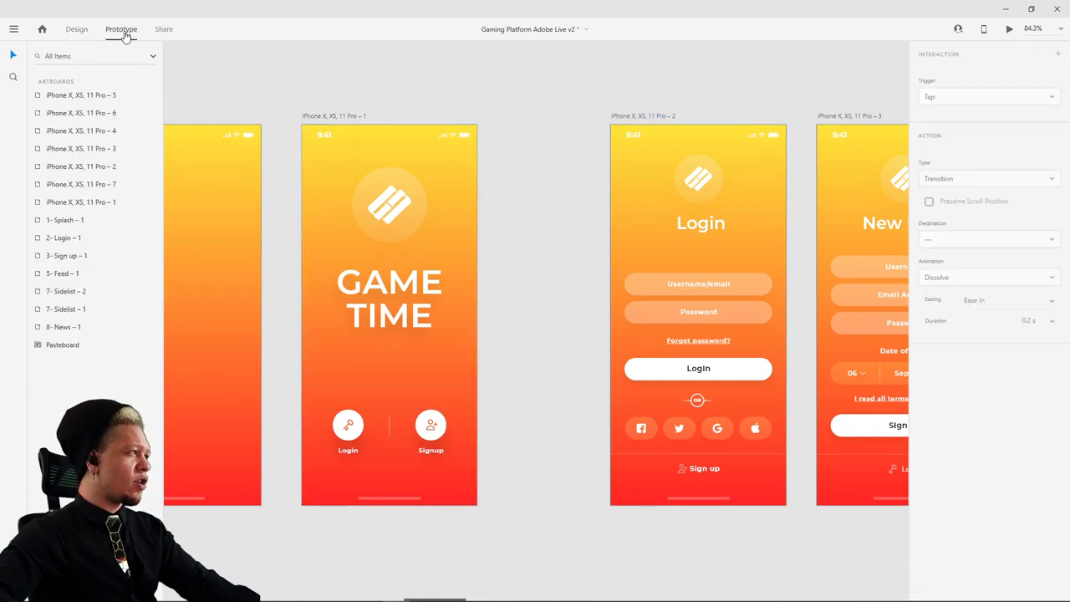
- Wire the splash screen's Signup icon to the New User artboard with Auto-Animate
click(430, 431)
double_click(434, 438)
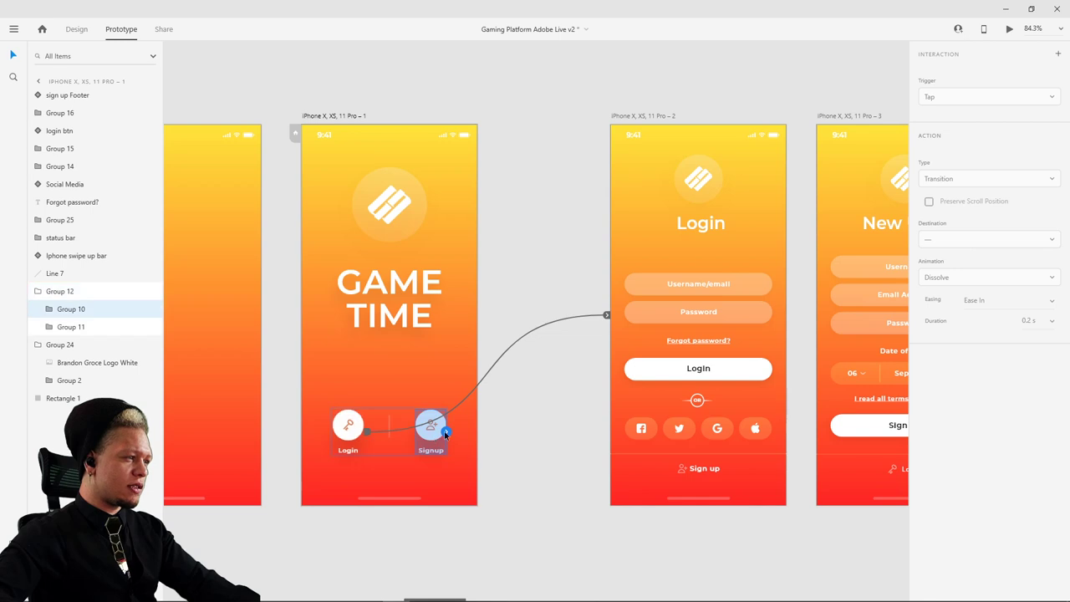
drag(446, 432, 785, 219)
click(866, 177)
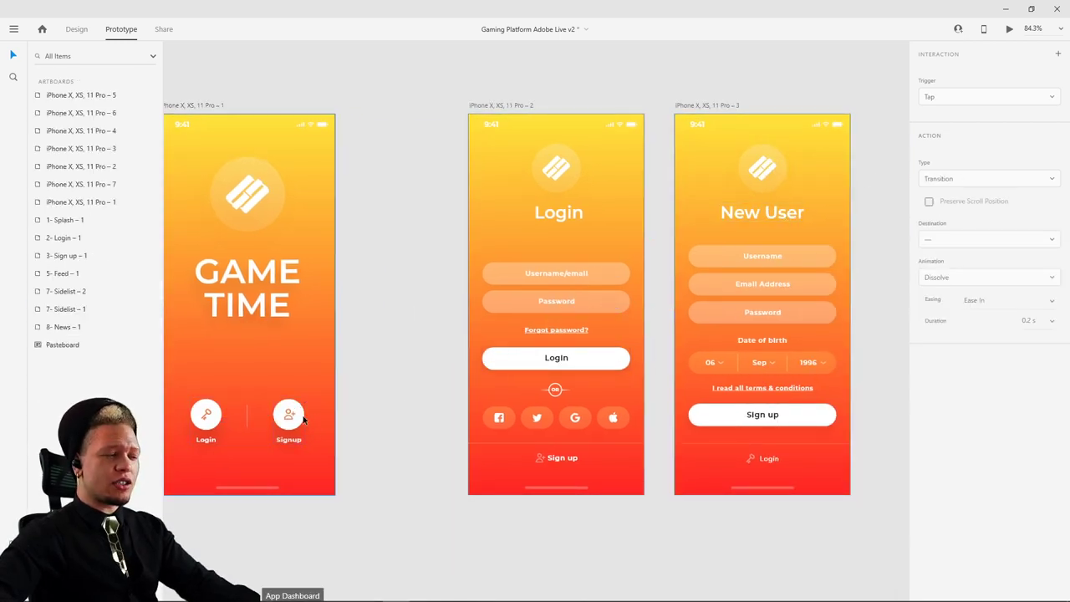
click(598, 392)
click(71, 29)
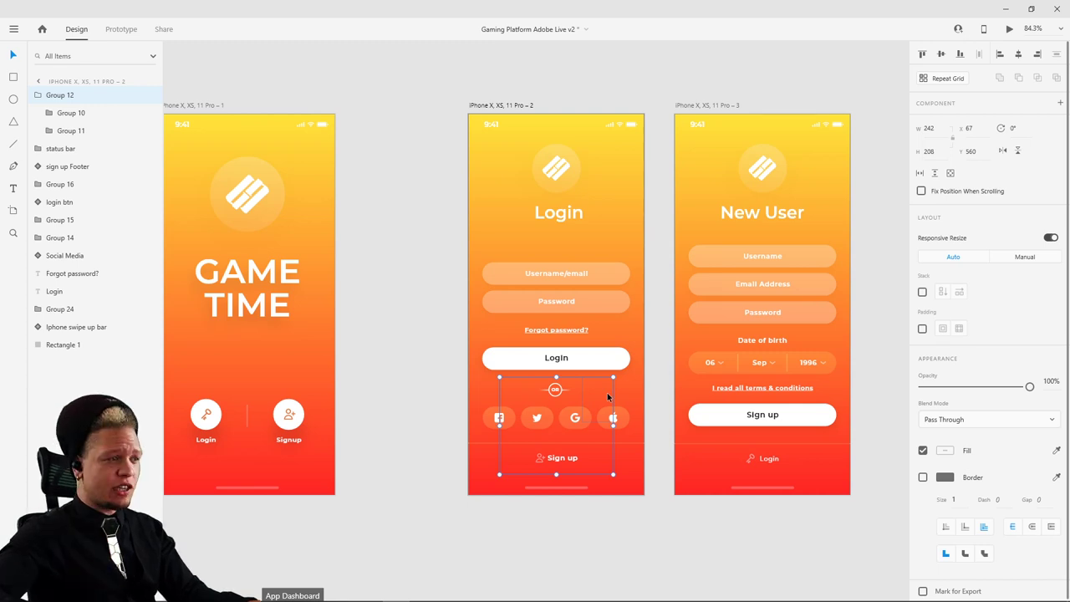
- Ungroup the New User logo component into its separate layers
click(731, 386)
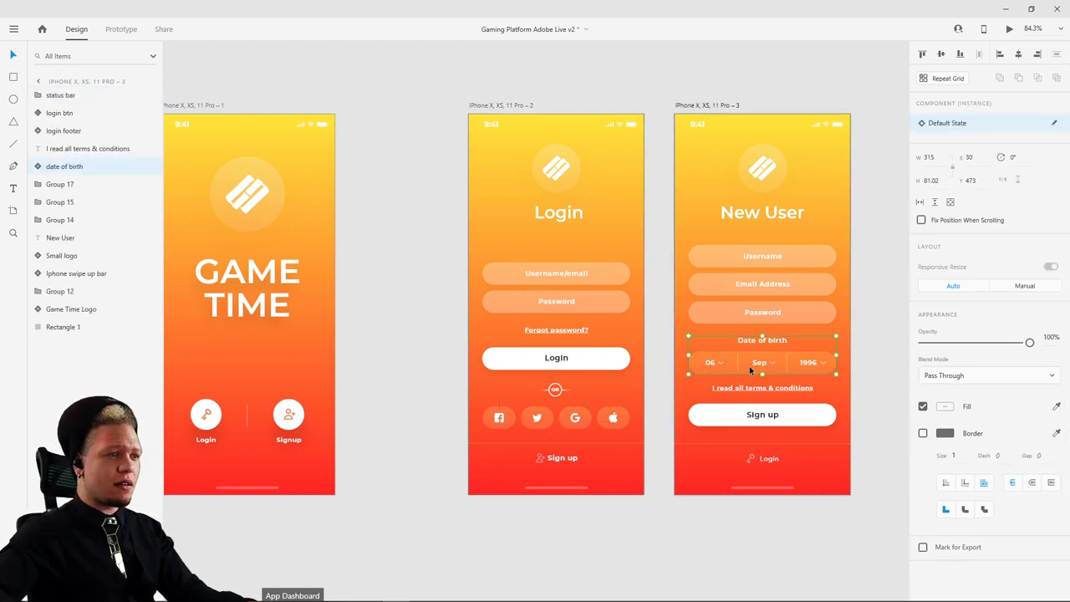
click(886, 328)
scroll(812, 382, down, 2)
scroll(812, 372, up, 2)
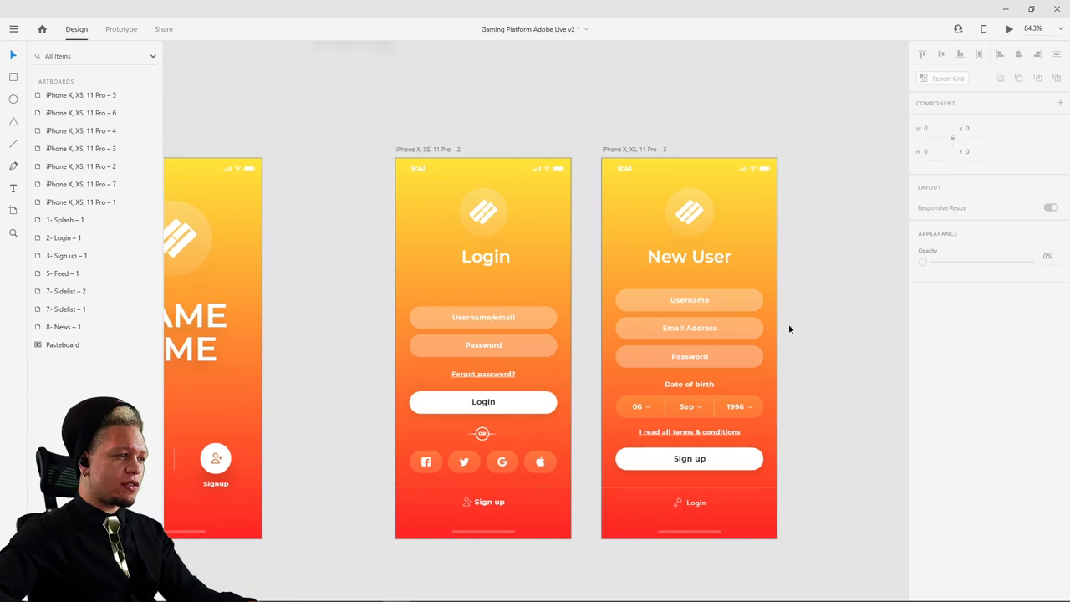
click(685, 210)
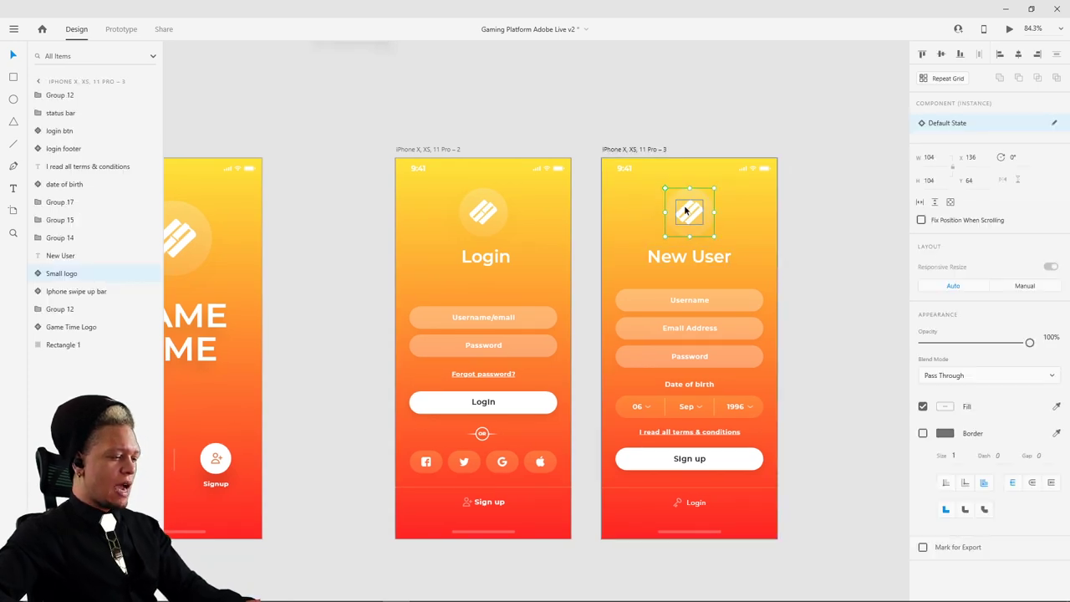
key(ctrl+shift+g)
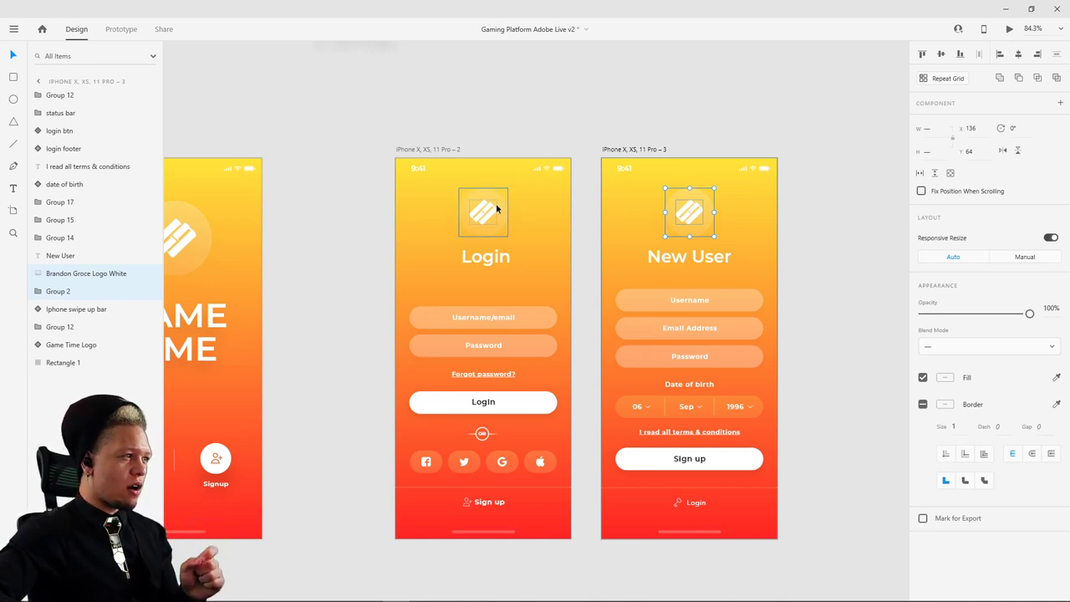
- Regroup the logo layers with Ctrl+G and rename the group to Group 24
click(490, 211)
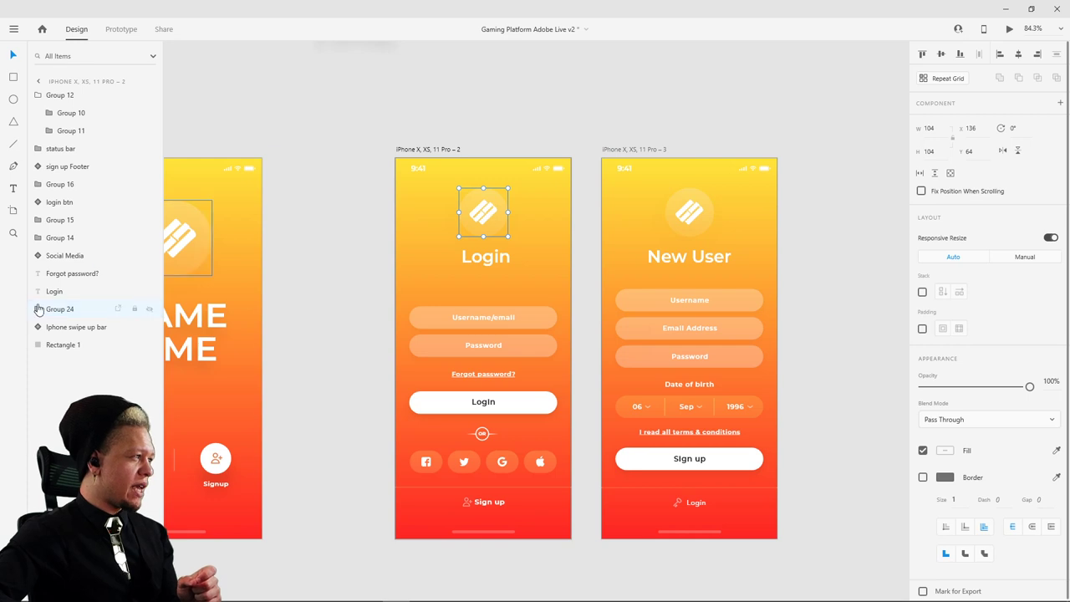
click(692, 219)
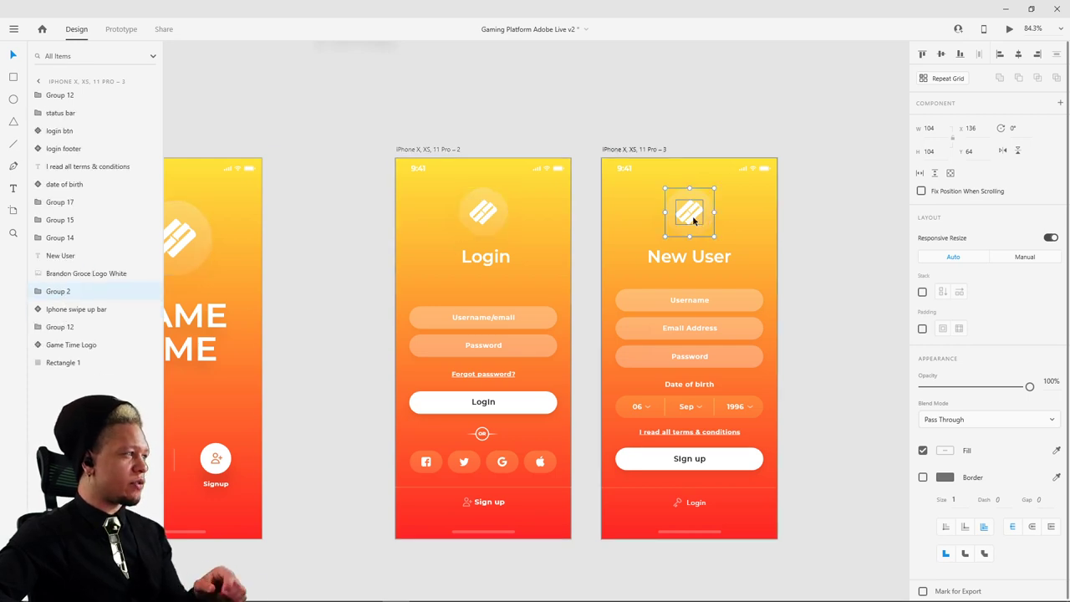
double_click(693, 220)
shift+click(698, 238)
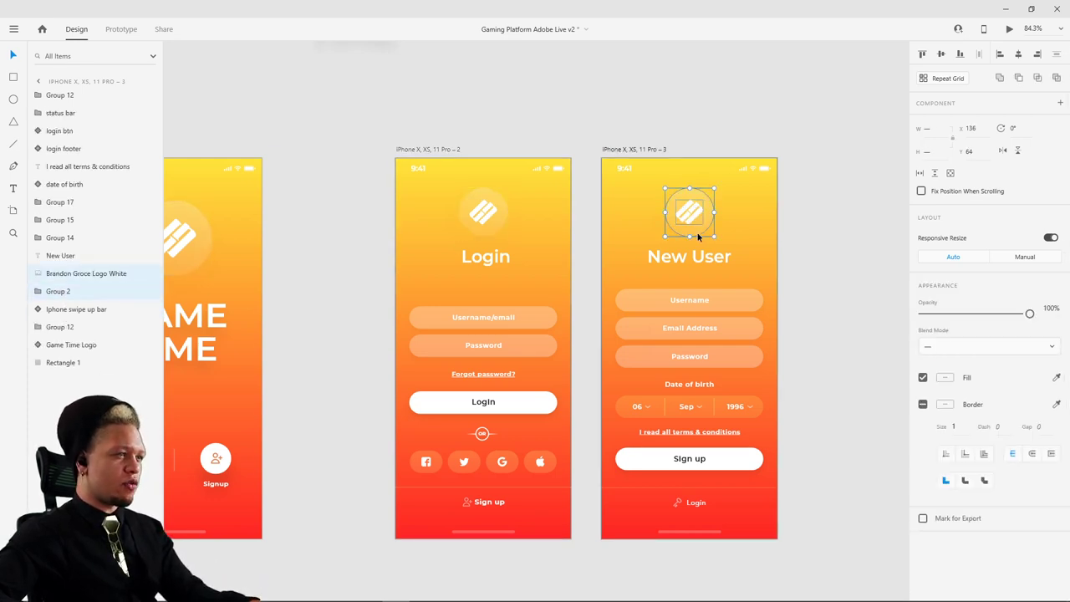
key(ctrl+g)
double_click(68, 278)
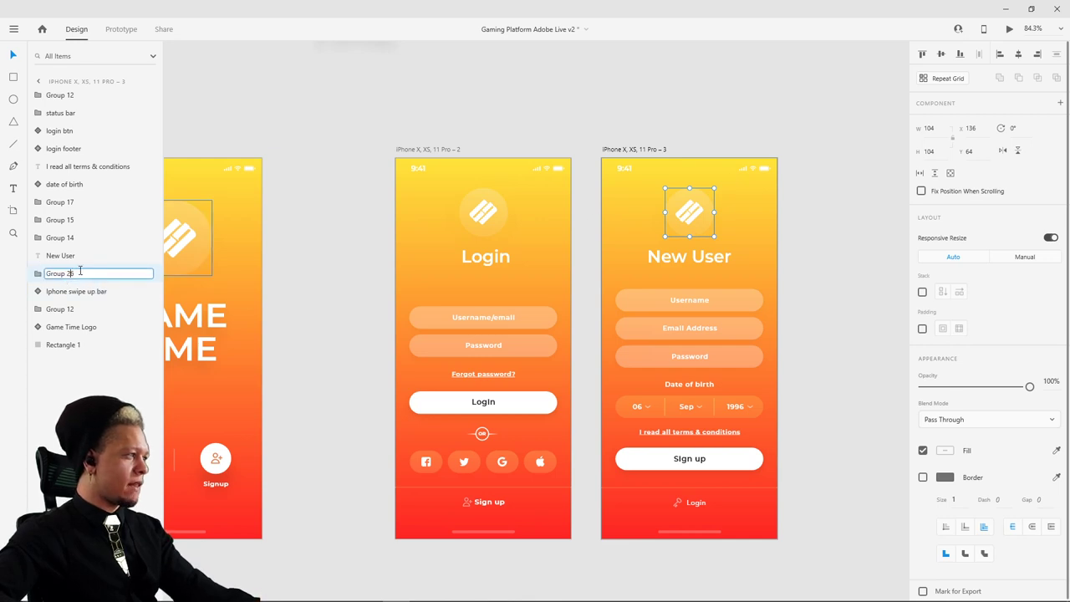
key(BackSpace)
text(4)
key(Return)
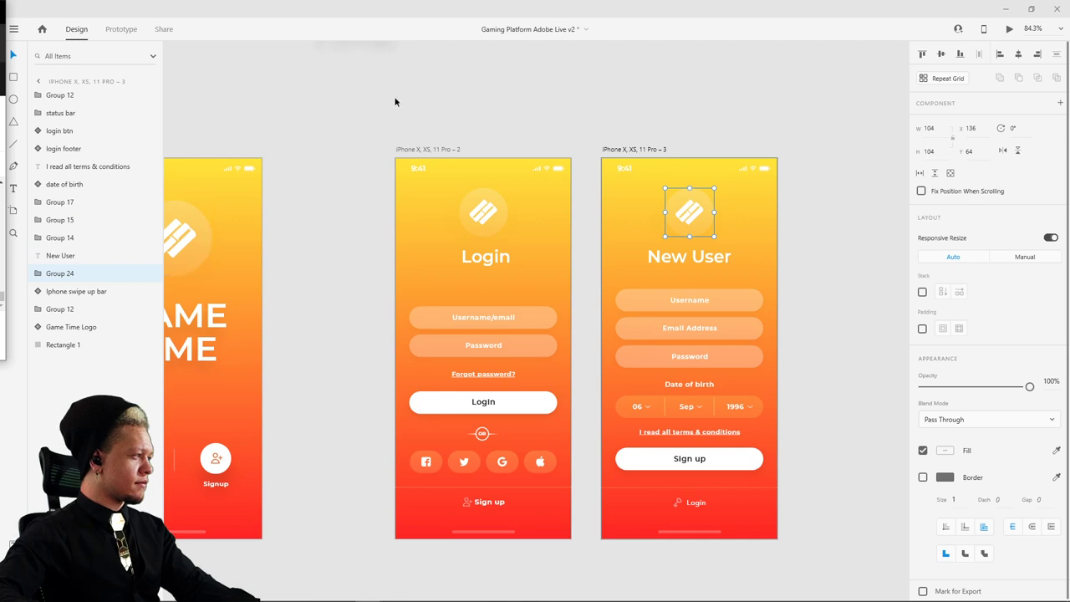
drag(727, 144, 624, 112)
click(712, 197)
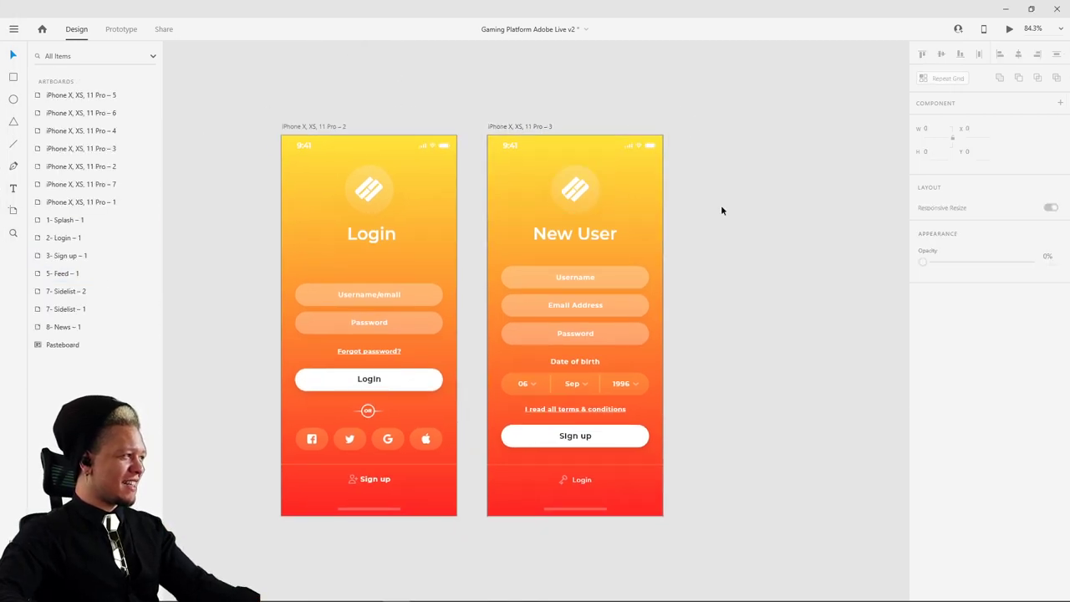
drag(717, 226, 785, 154)
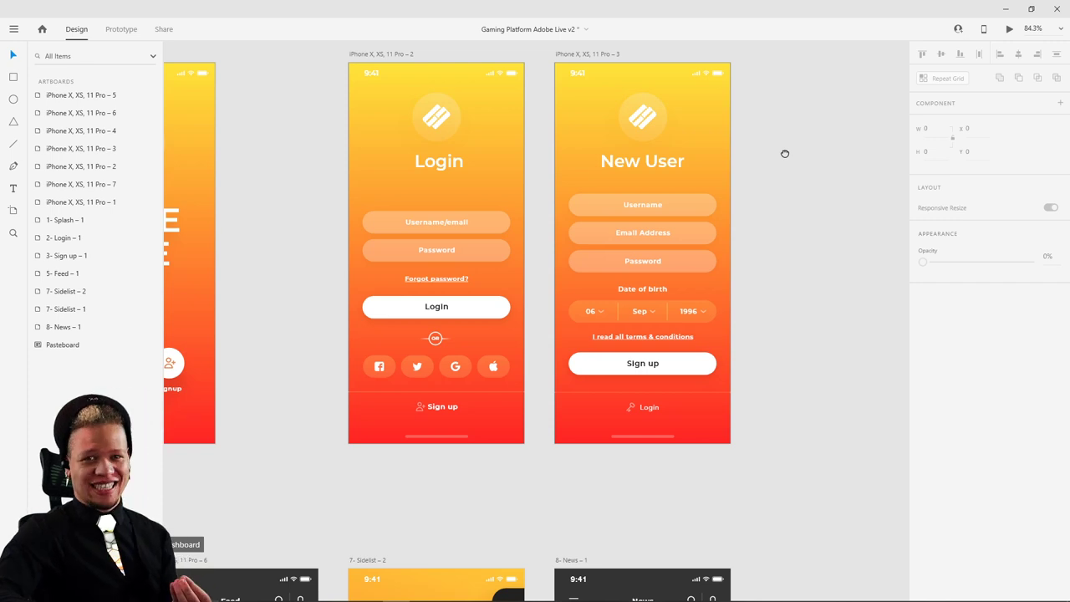
scroll(642, 375, up, 3)
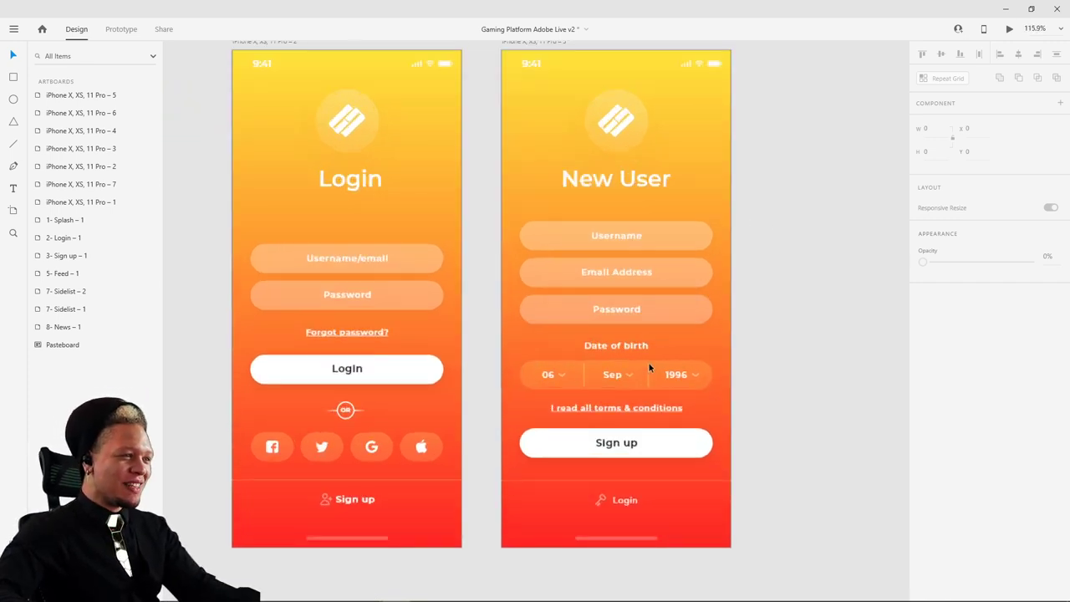
scroll(649, 368, up, 2)
drag(821, 251, 760, 296)
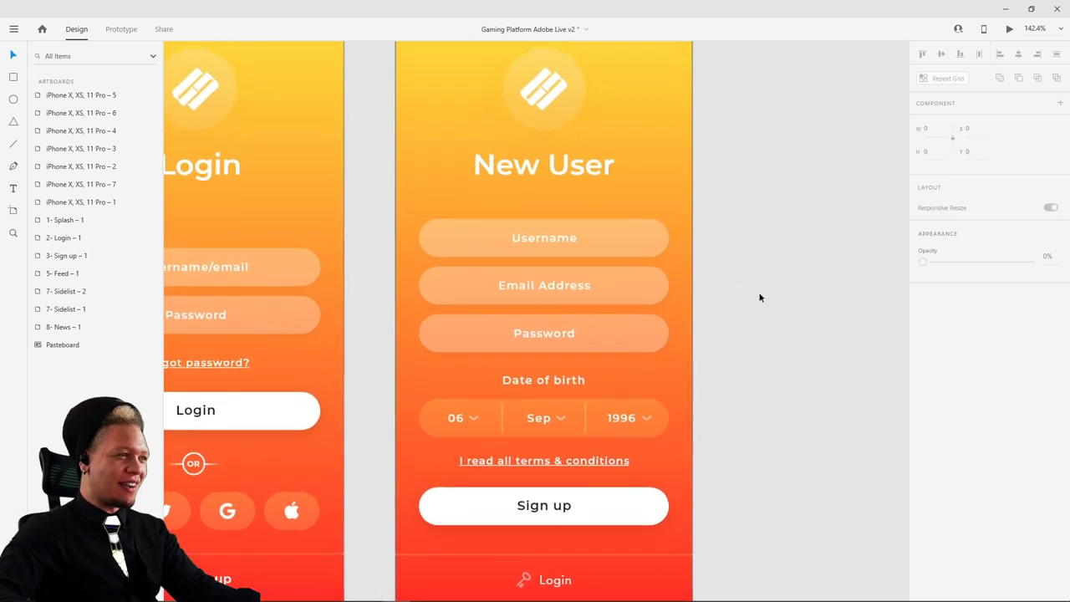
scroll(762, 293, down, 2)
click(611, 289)
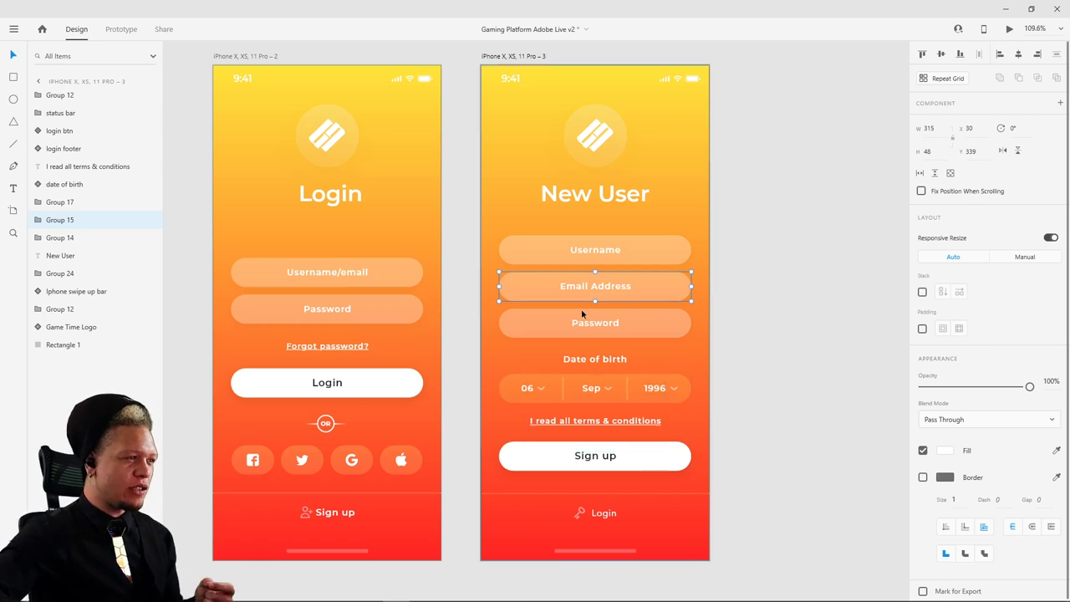
scroll(558, 336, left, 3)
click(701, 235)
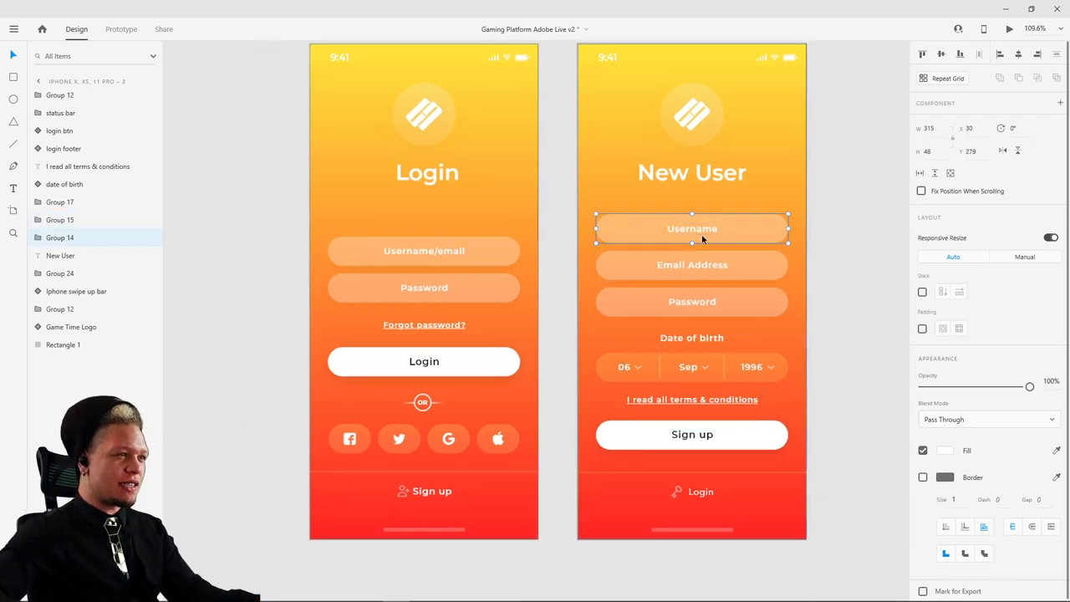
scroll(662, 261, down, 5)
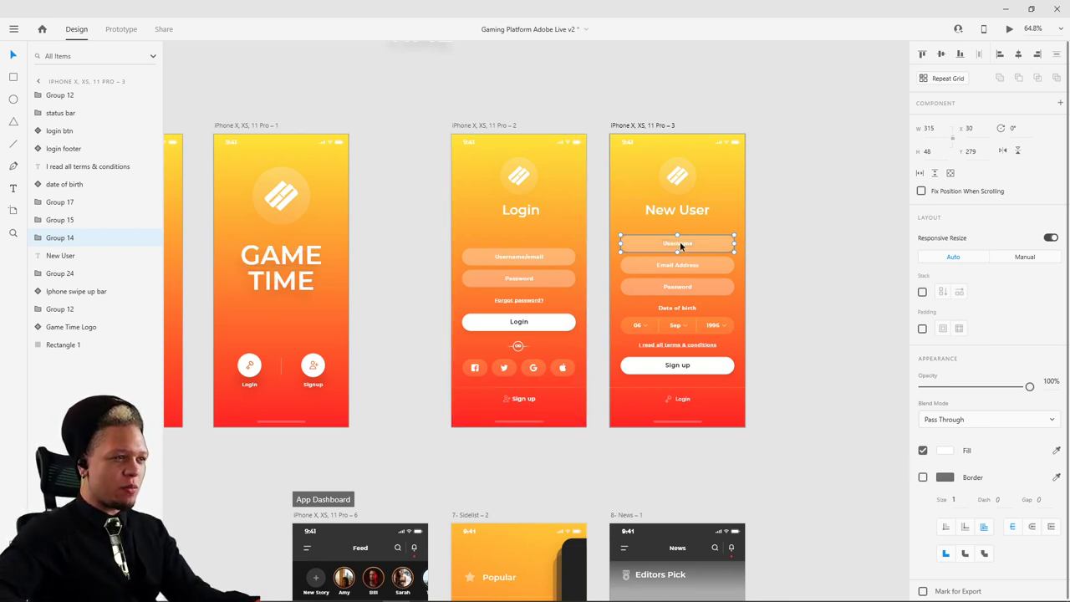
- Select the New User fields, date of birth row, terms, Sign up button and Login footer
drag(703, 225, 711, 290)
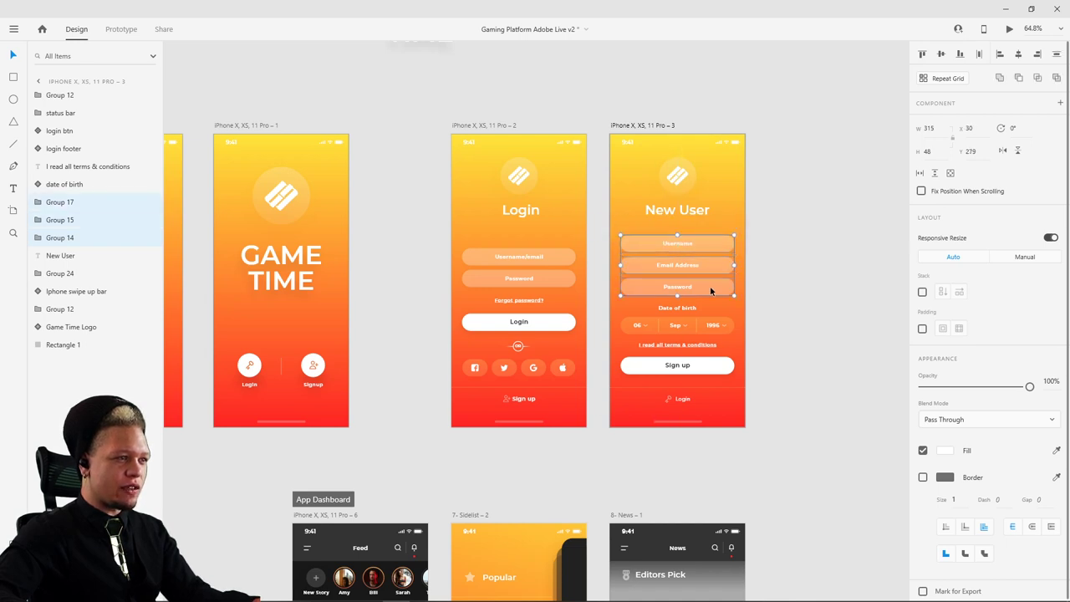
click(681, 310)
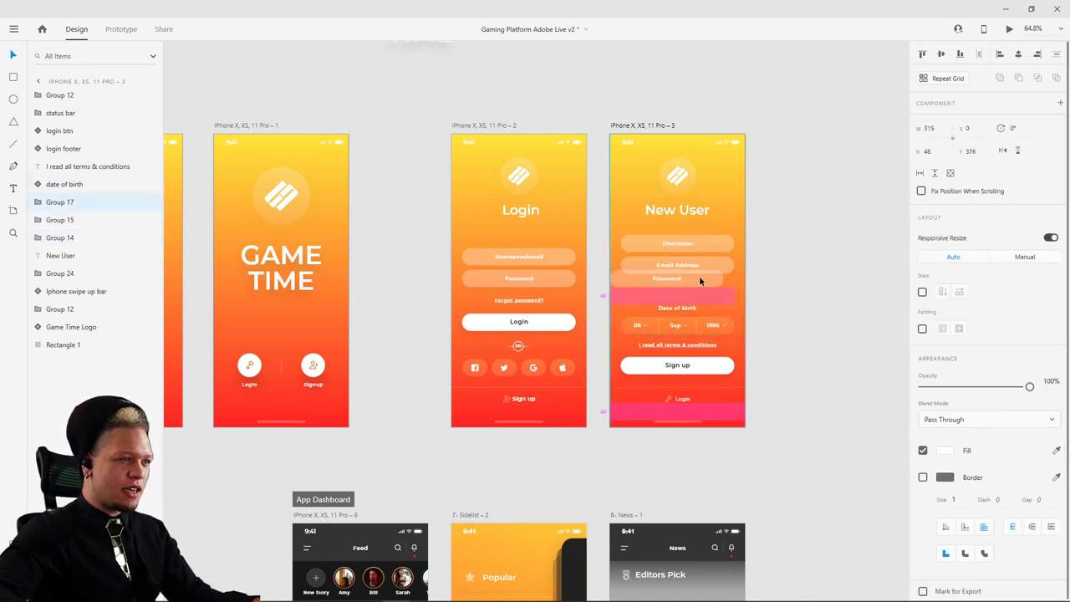
click(691, 269)
click(712, 282)
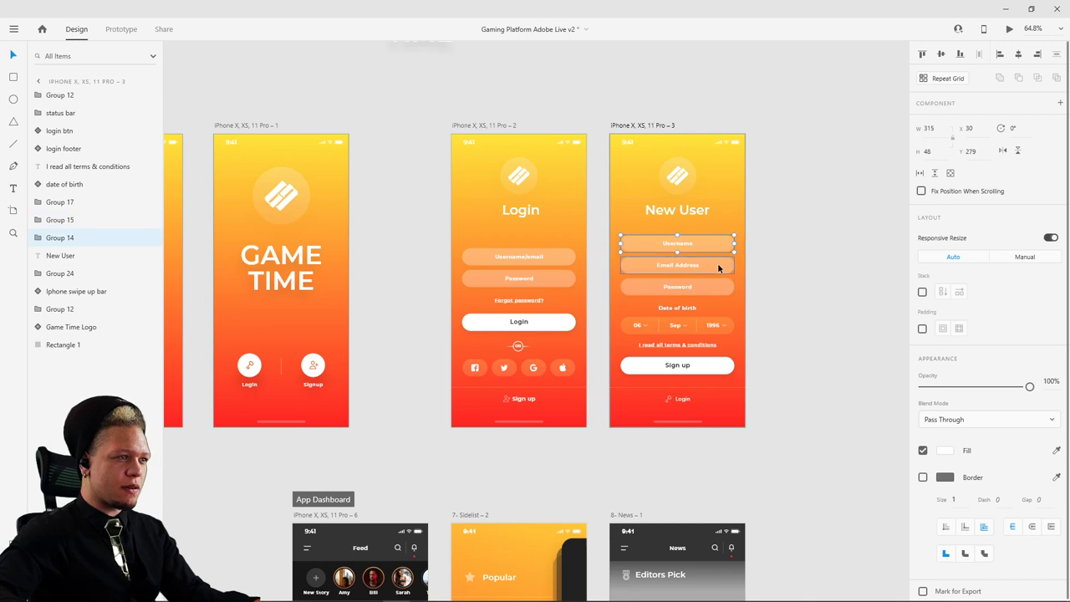
shift+click(717, 262)
shift+click(680, 315)
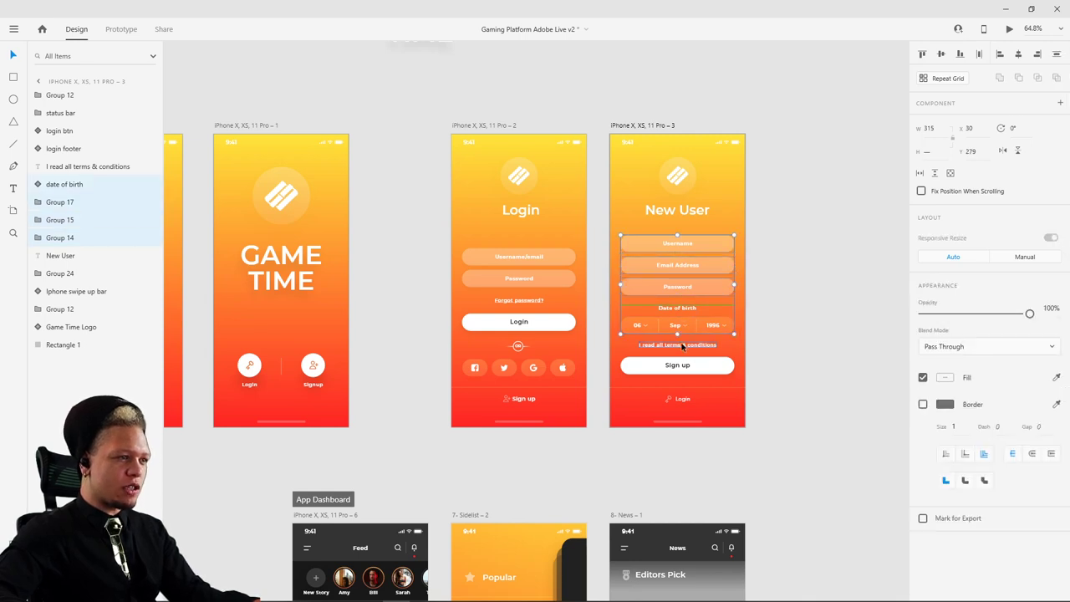
shift+click(682, 346)
shift+click(675, 366)
shift+click(685, 400)
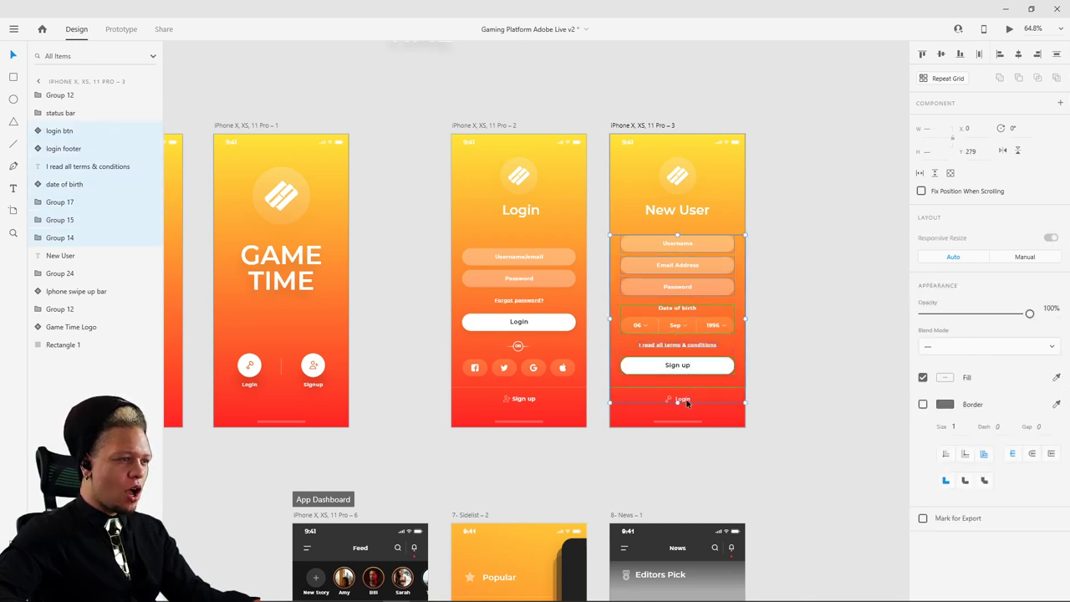
- Paste the form elements onto the GAME TIME splash and set their opacity to 0%
click(336, 258)
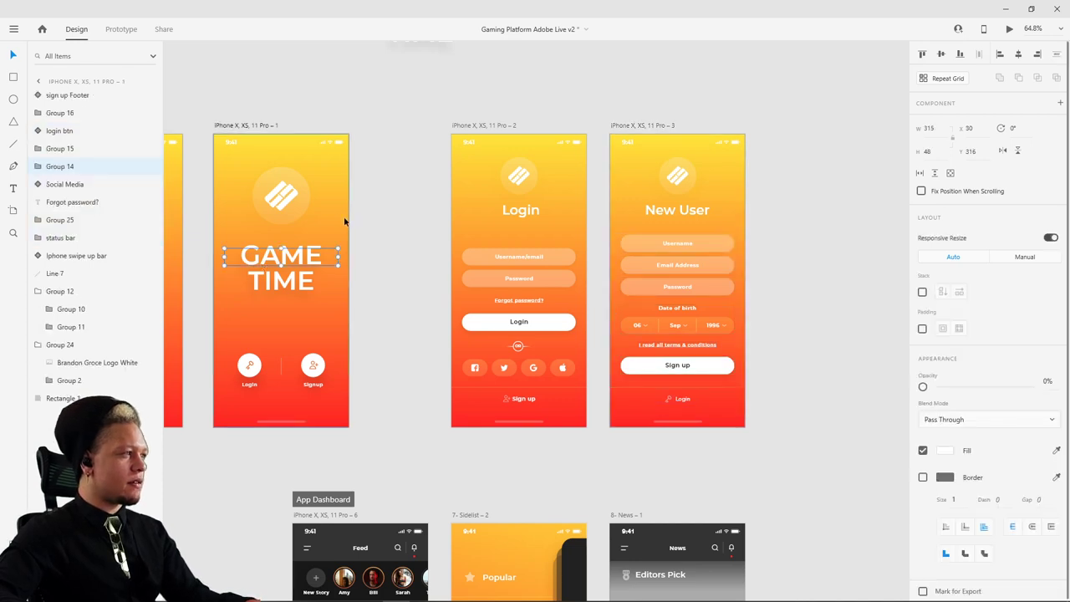
scroll(520, 224, left, 3)
click(398, 159)
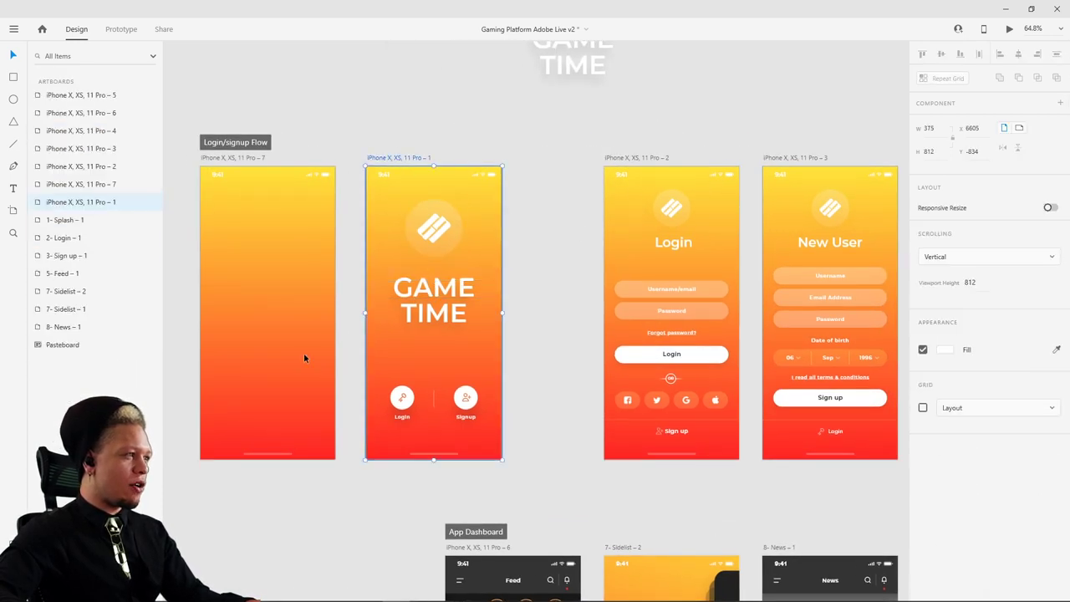
scroll(443, 364, up, 2)
key(ctrl+v)
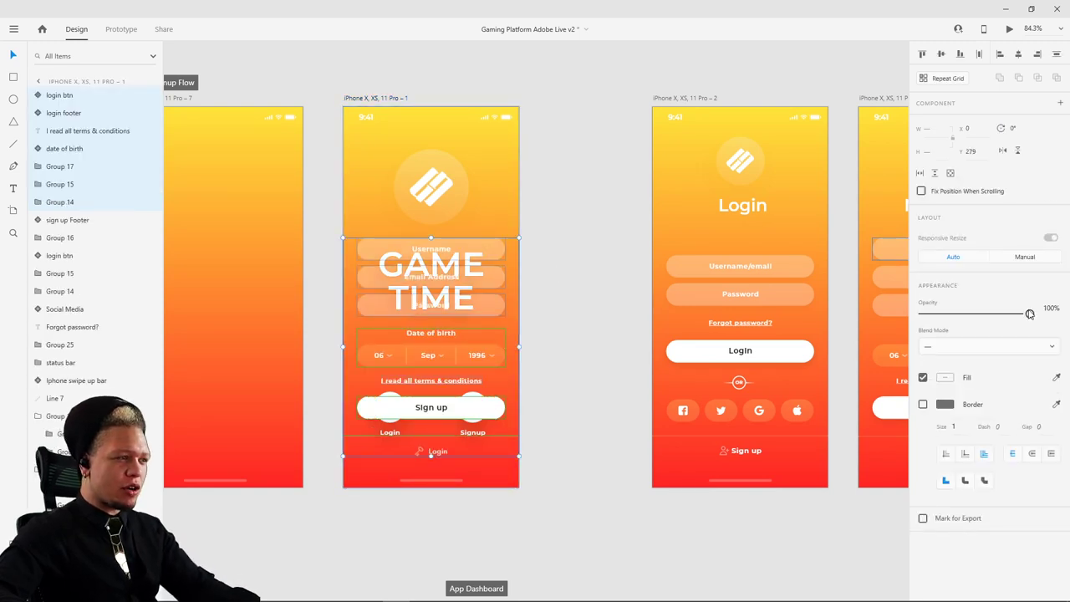
drag(1030, 314, 923, 313)
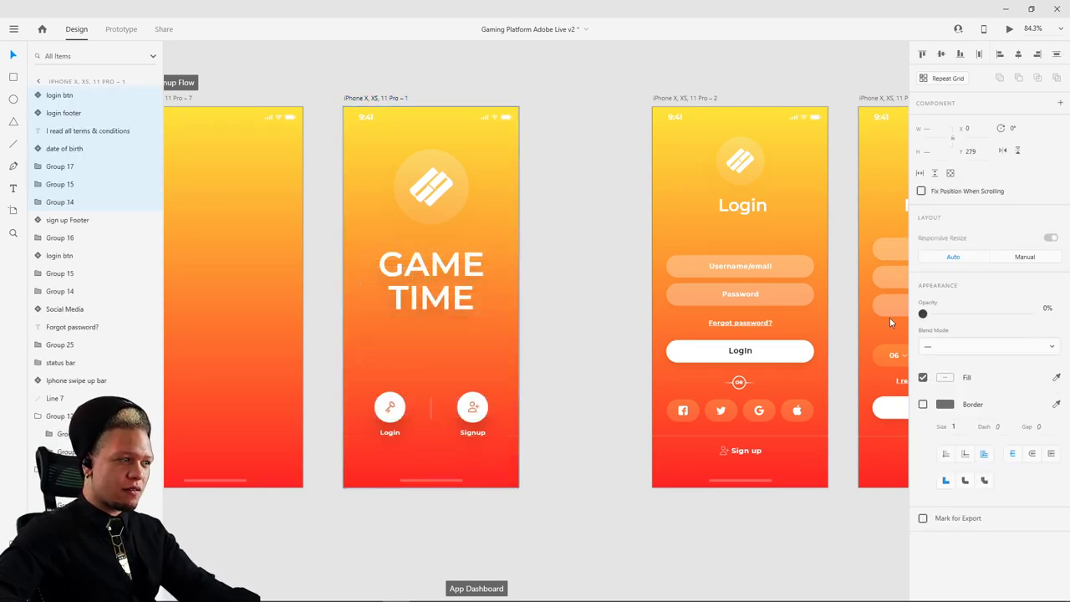
click(601, 228)
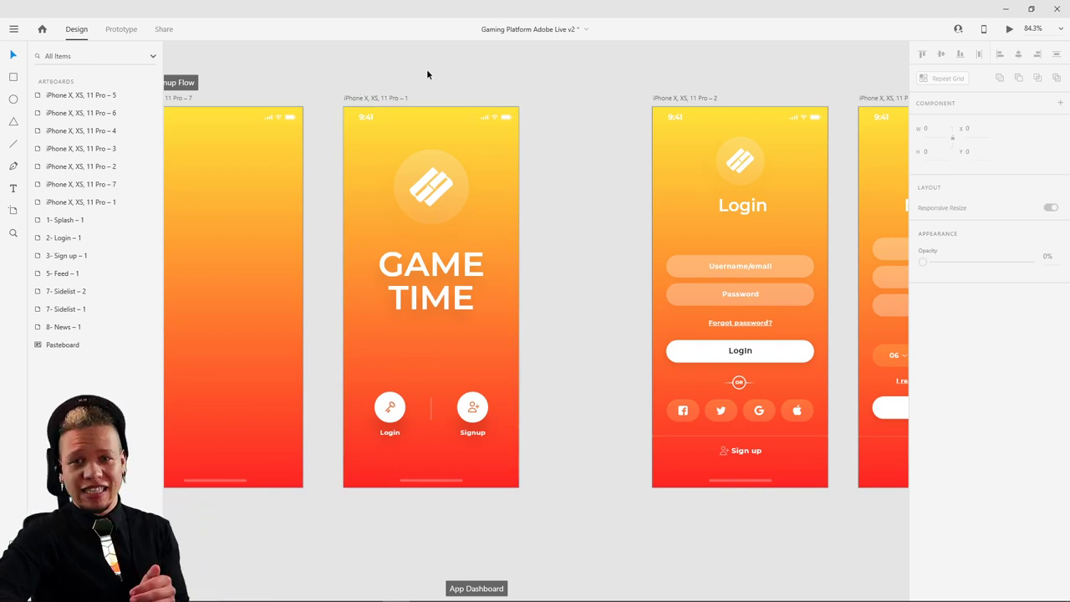
click(389, 97)
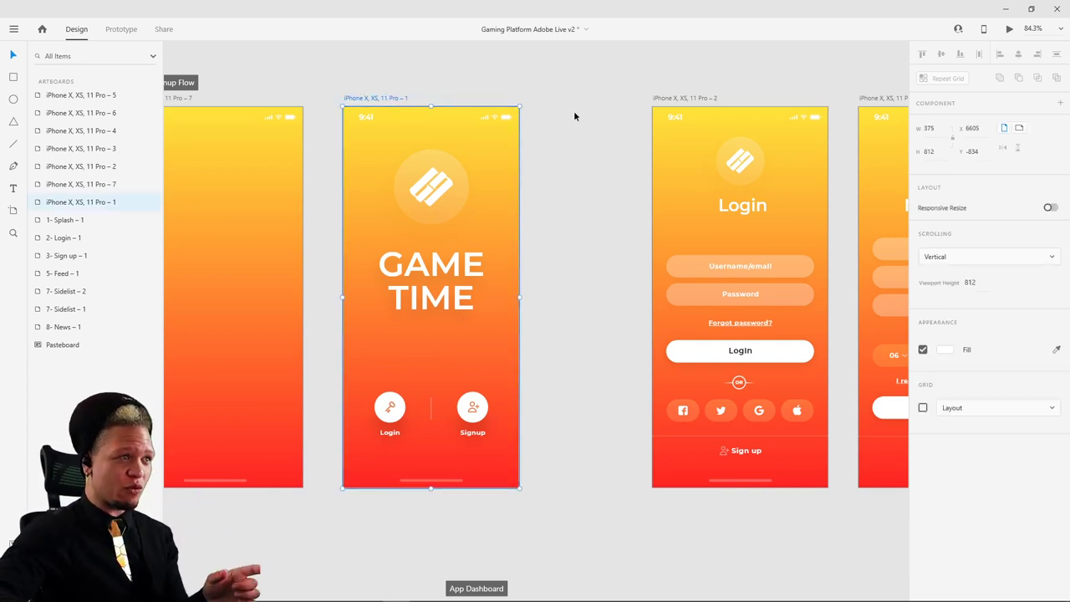
scroll(535, 126, right, 1)
scroll(497, 139, right, 10)
scroll(497, 139, up, 1)
click(462, 130)
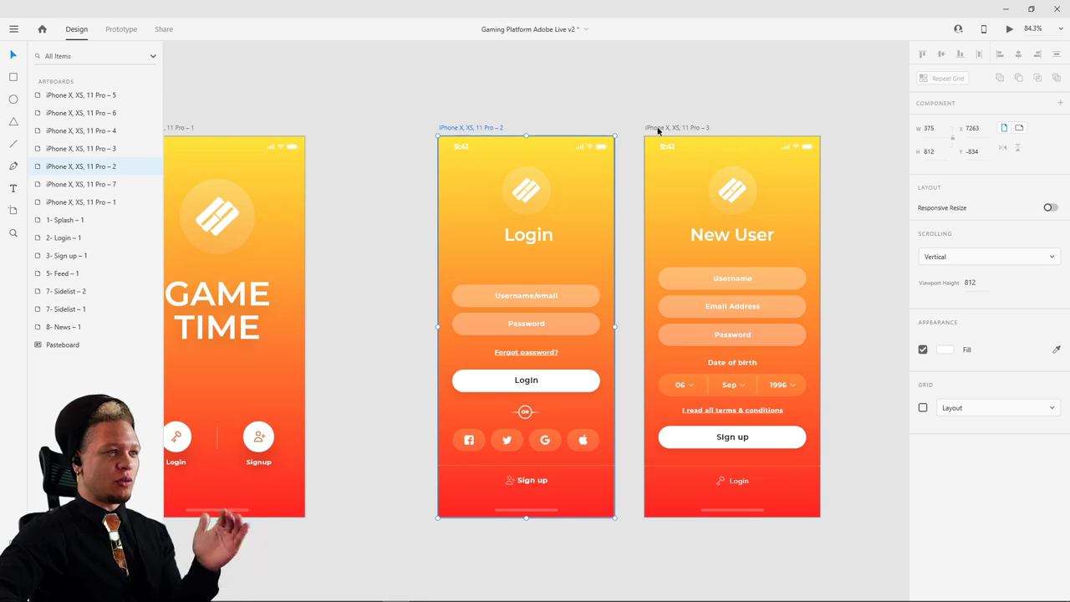
scroll(351, 195, left, 8)
click(339, 131)
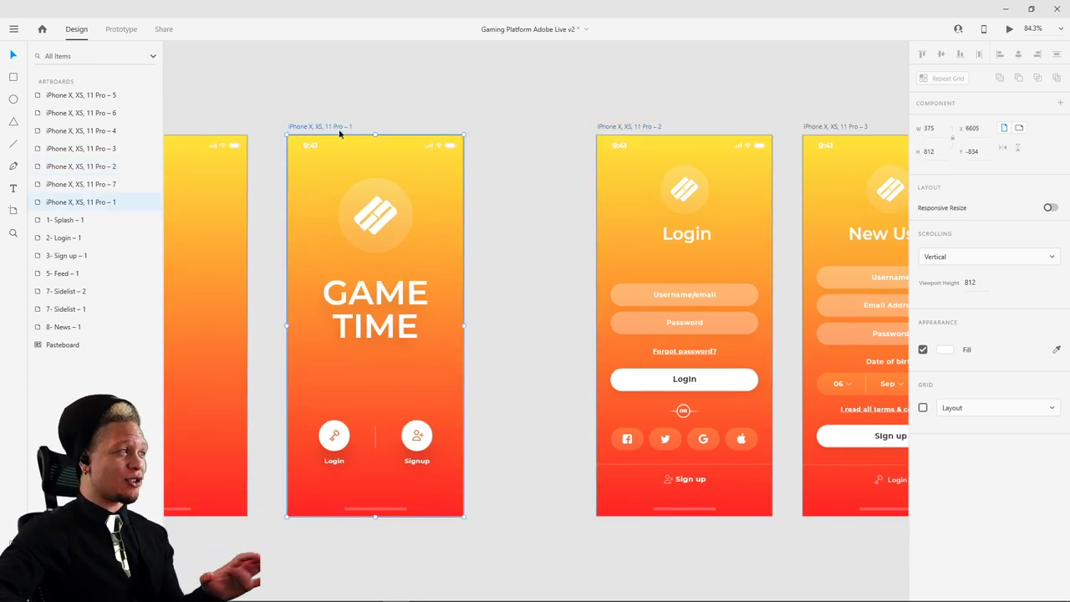
click(1009, 28)
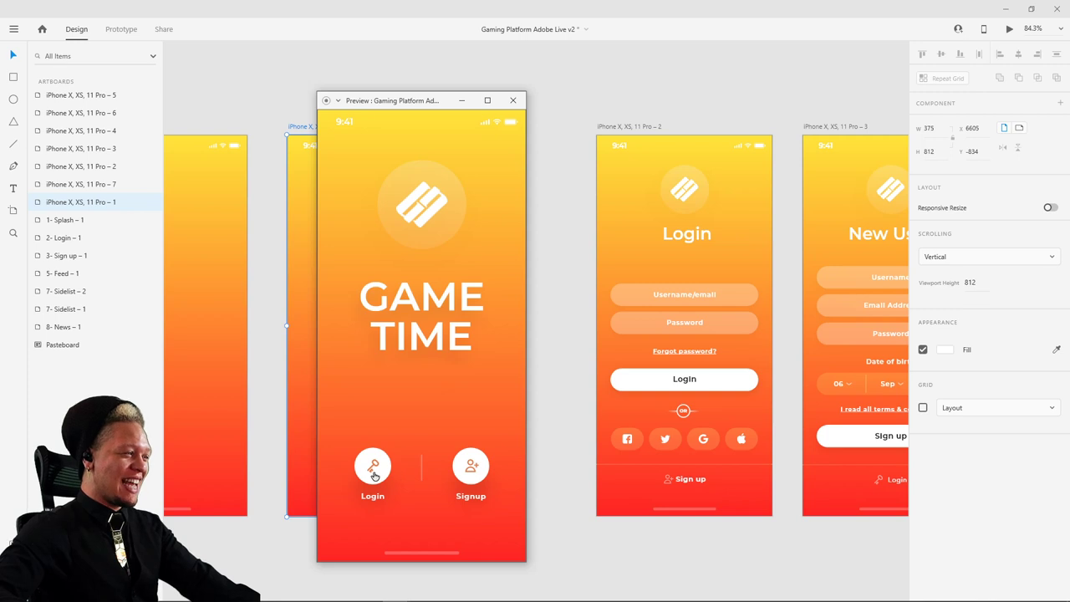
click(373, 468)
click(432, 174)
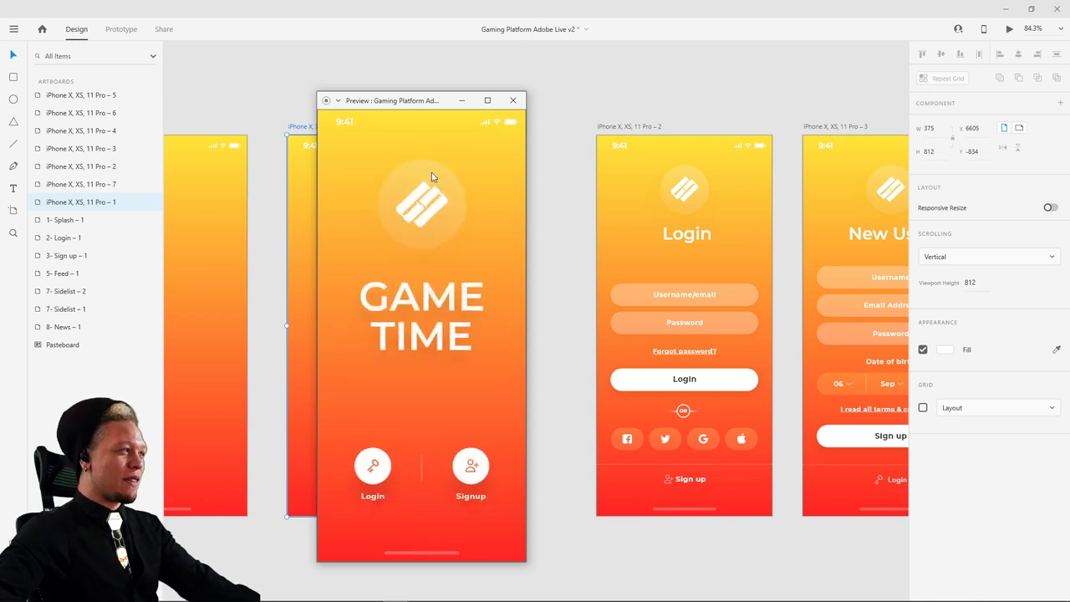
click(373, 468)
click(428, 175)
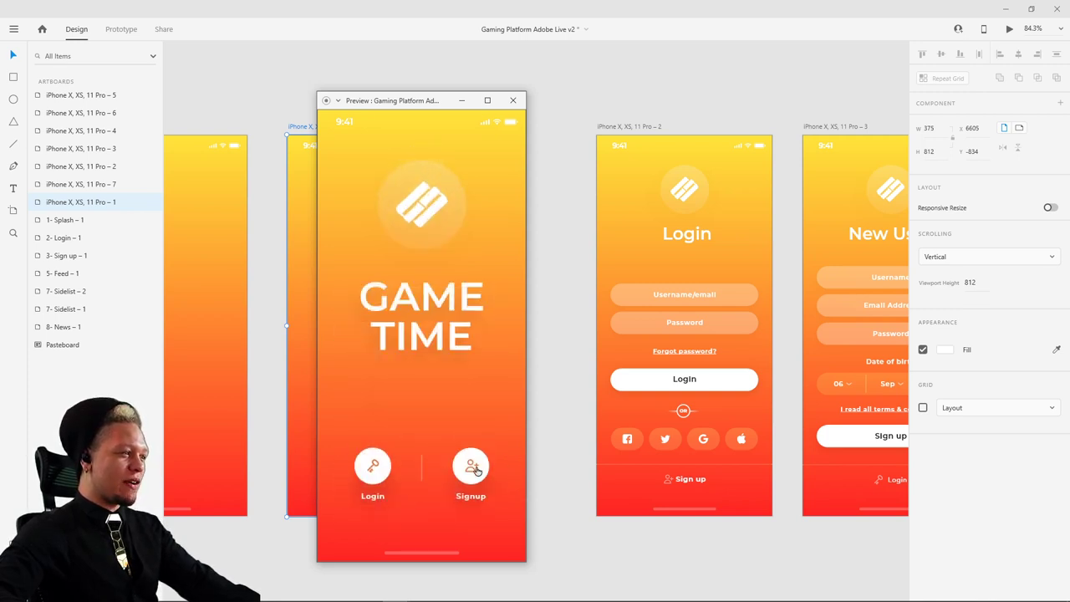
click(473, 470)
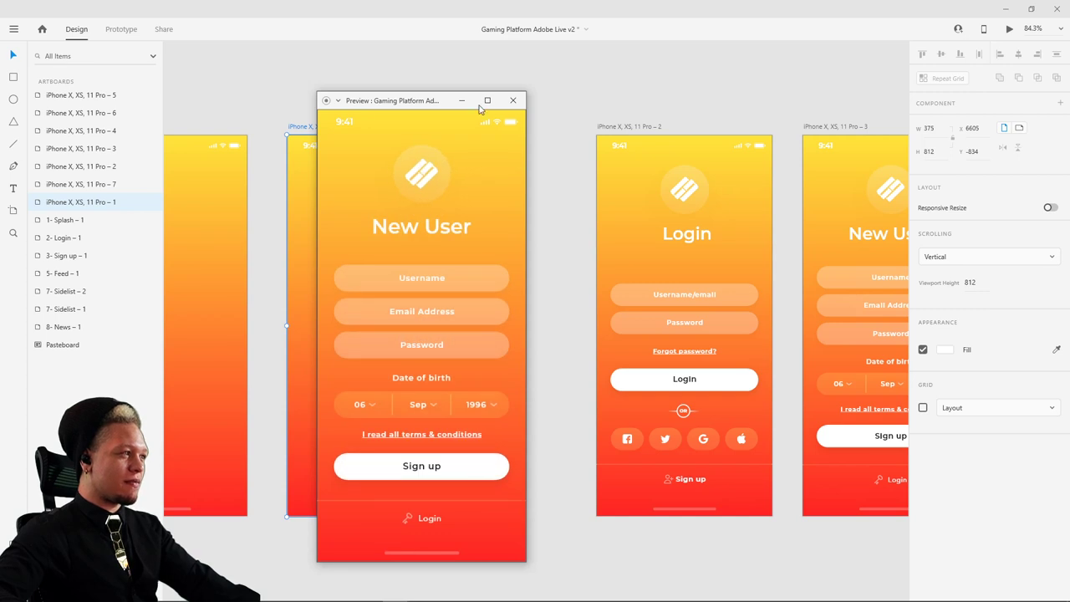
click(513, 100)
scroll(635, 167, right, 3)
click(759, 201)
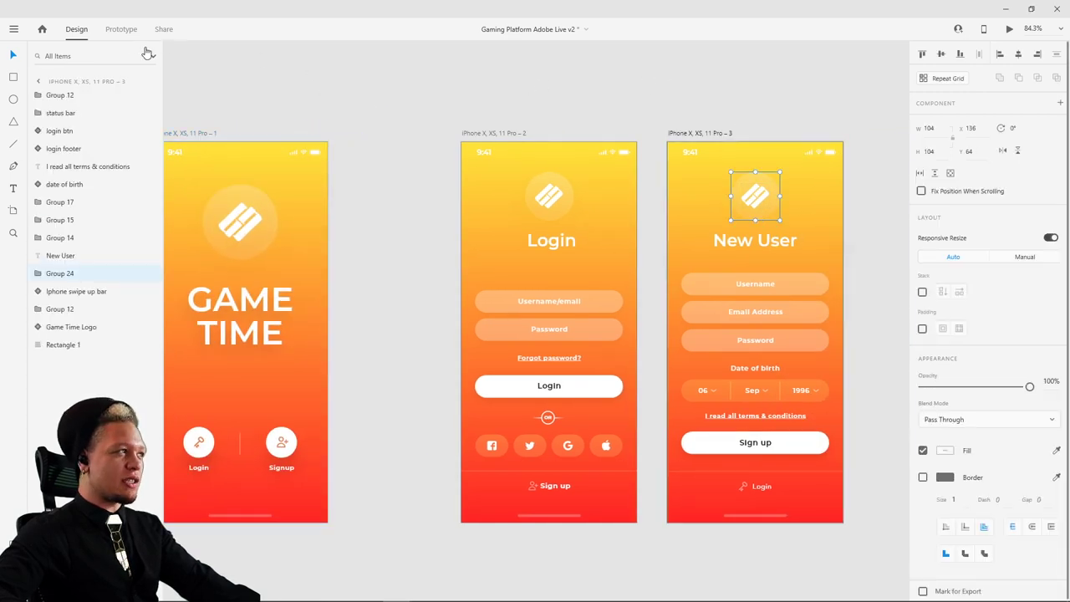
click(123, 32)
- Wire the New User logo back to the GAME TIME splash artboard with Auto-Animate
drag(779, 197, 261, 178)
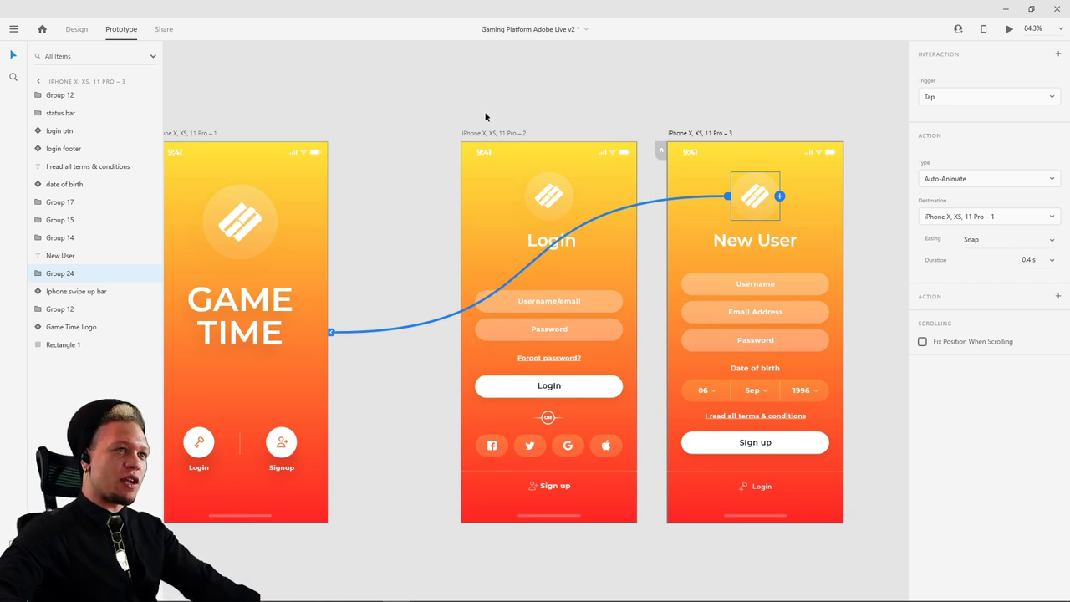
drag(485, 117, 552, 100)
click(253, 116)
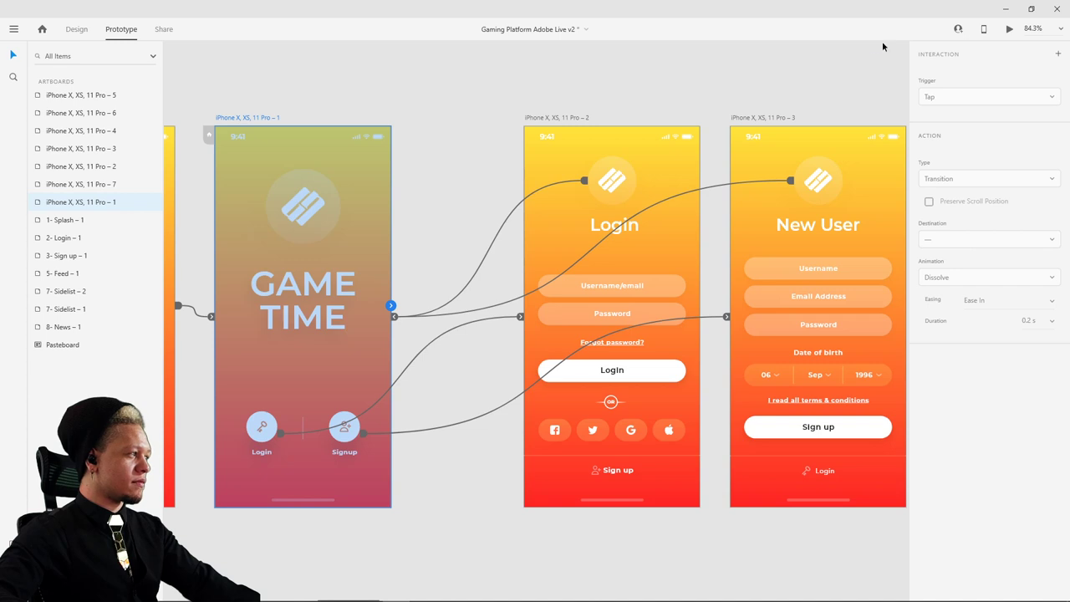
- Preview from the splash and test Signup opening the New User screen several times
click(1009, 28)
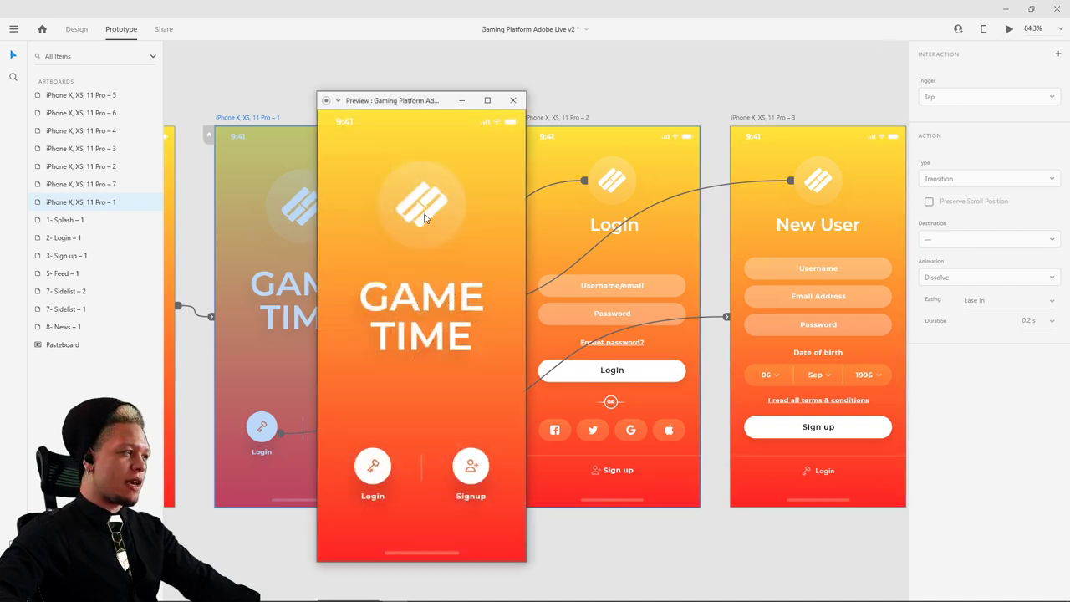
click(464, 496)
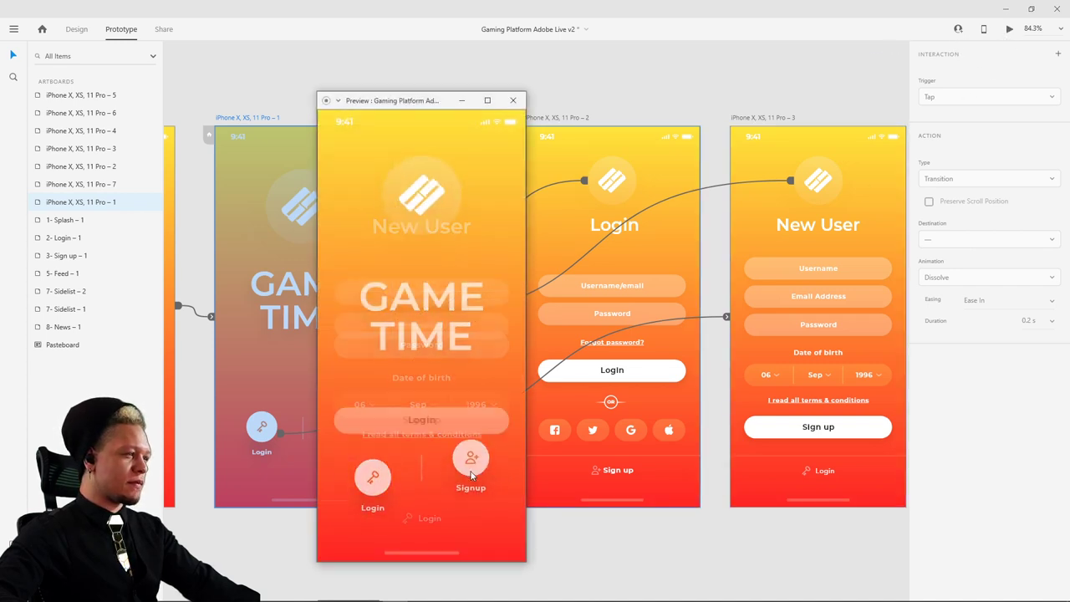
click(470, 408)
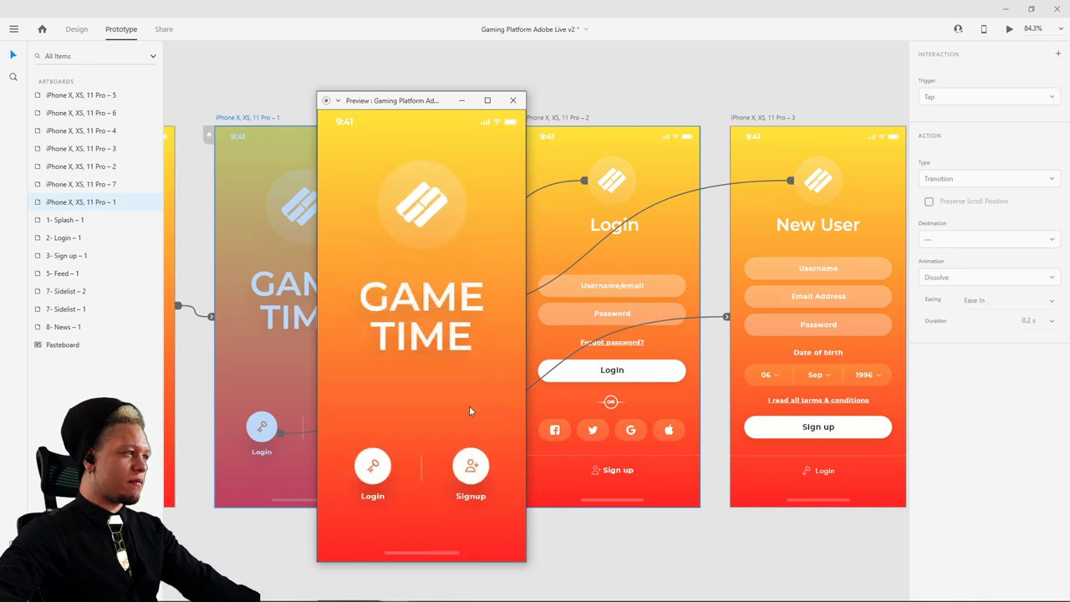
click(464, 458)
click(466, 462)
click(472, 475)
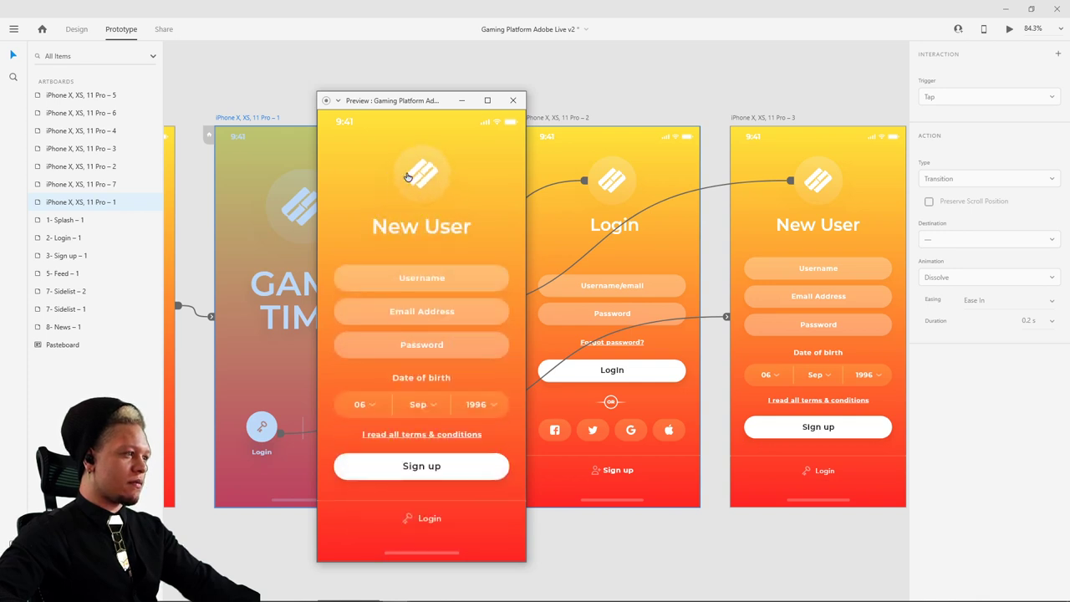
click(418, 172)
click(430, 242)
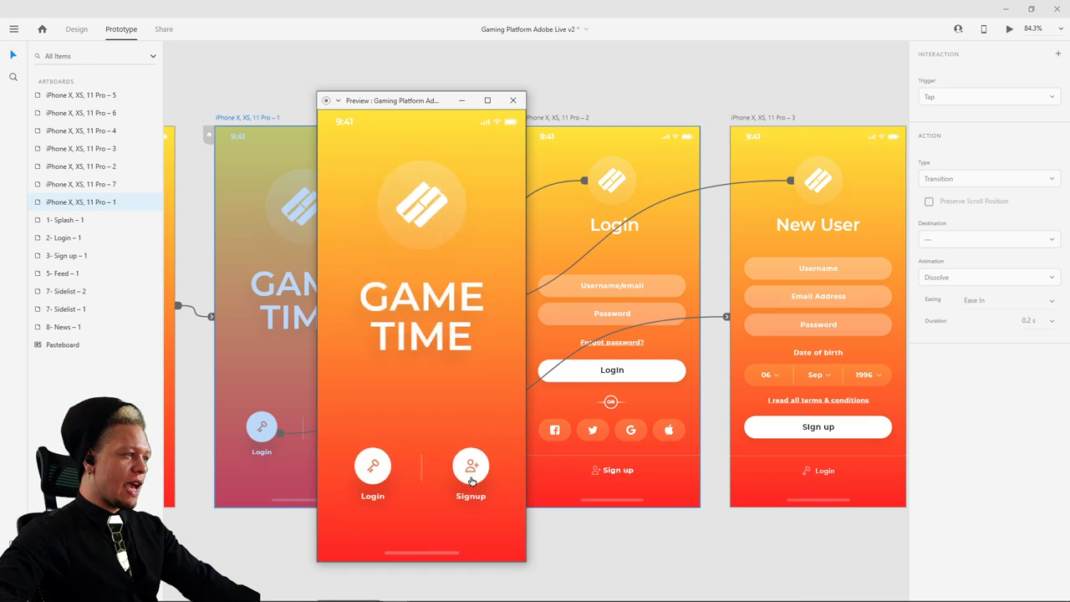
click(471, 489)
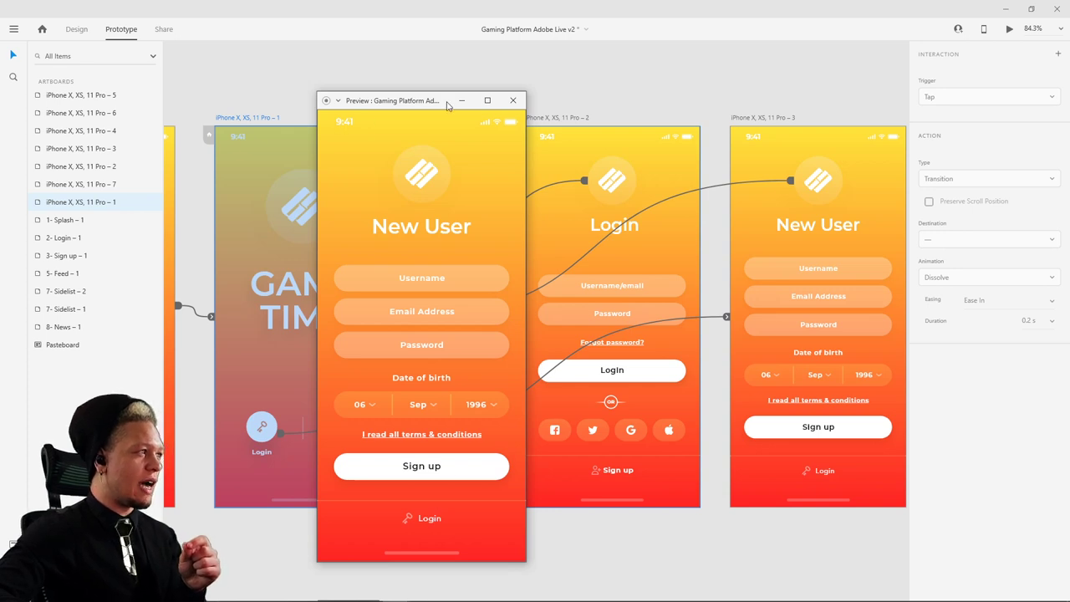
- Test the New User logo returning to the splash repeatedly, then close the preview
click(422, 173)
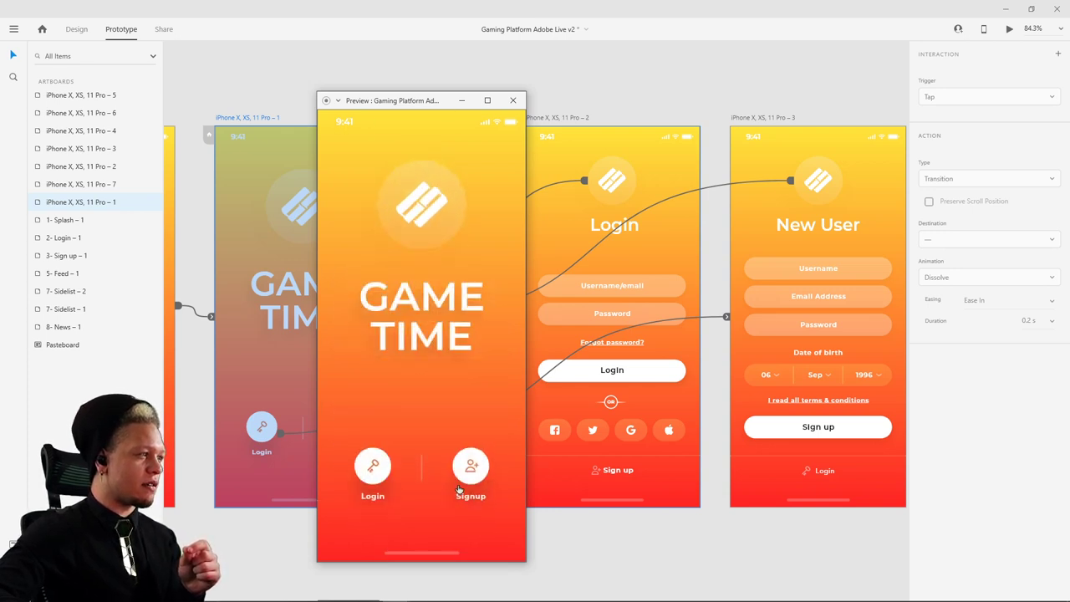
click(477, 470)
click(420, 185)
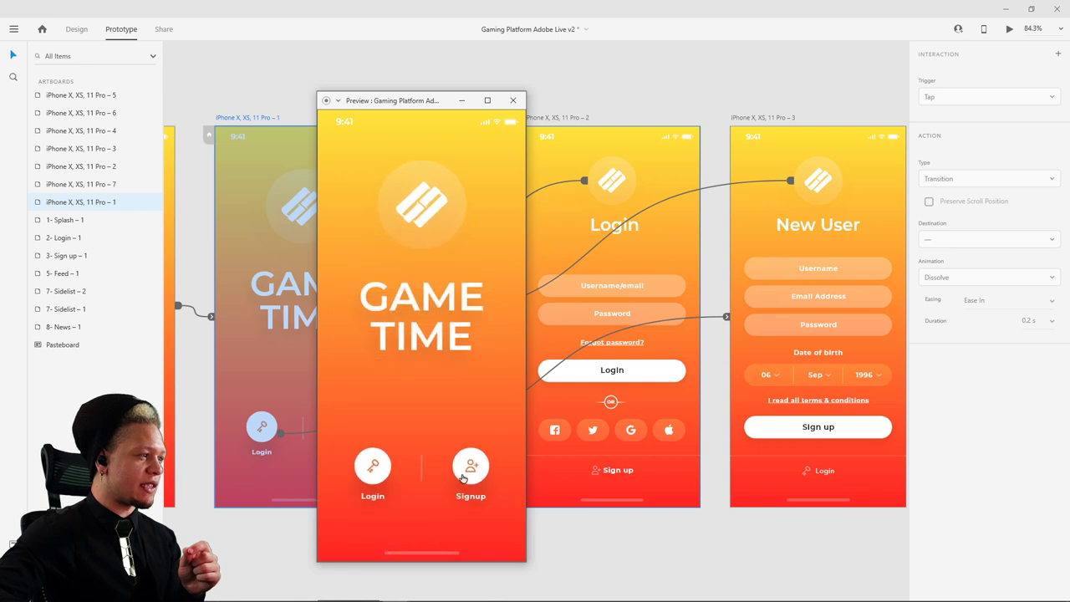
click(415, 172)
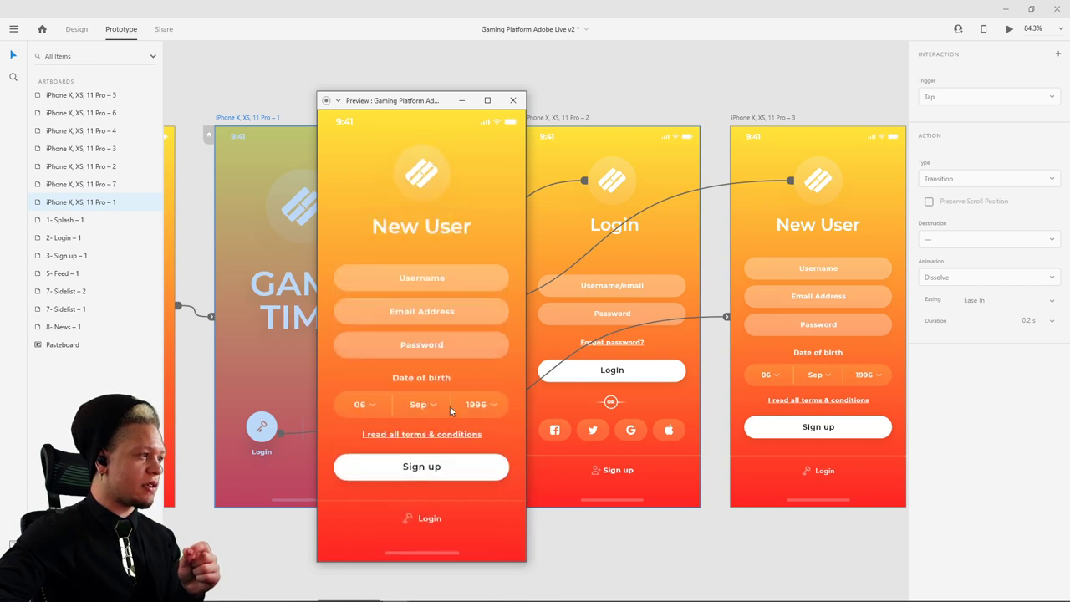
click(417, 186)
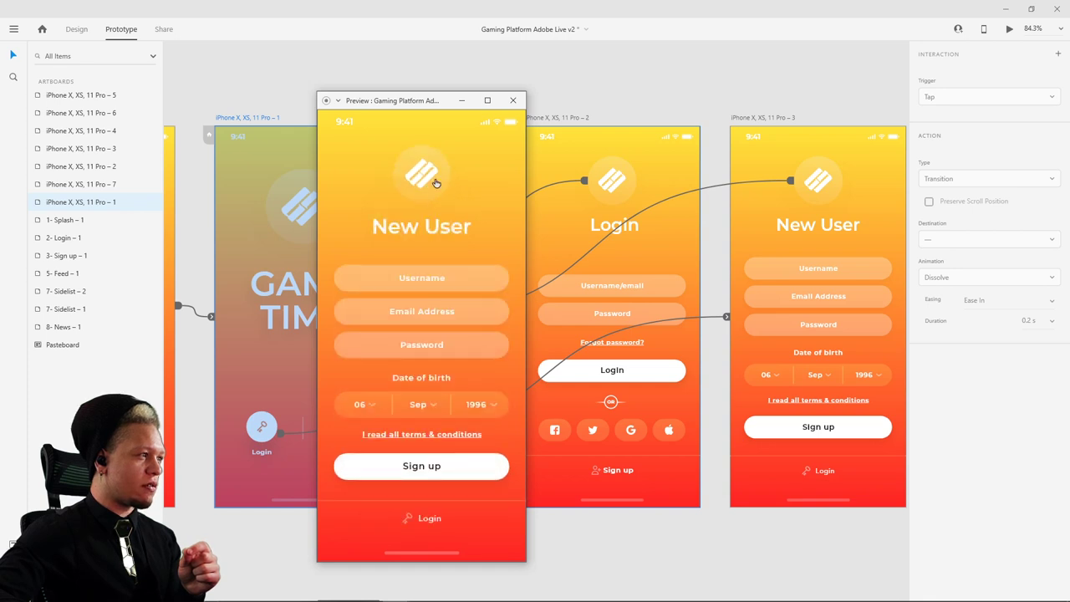
click(435, 182)
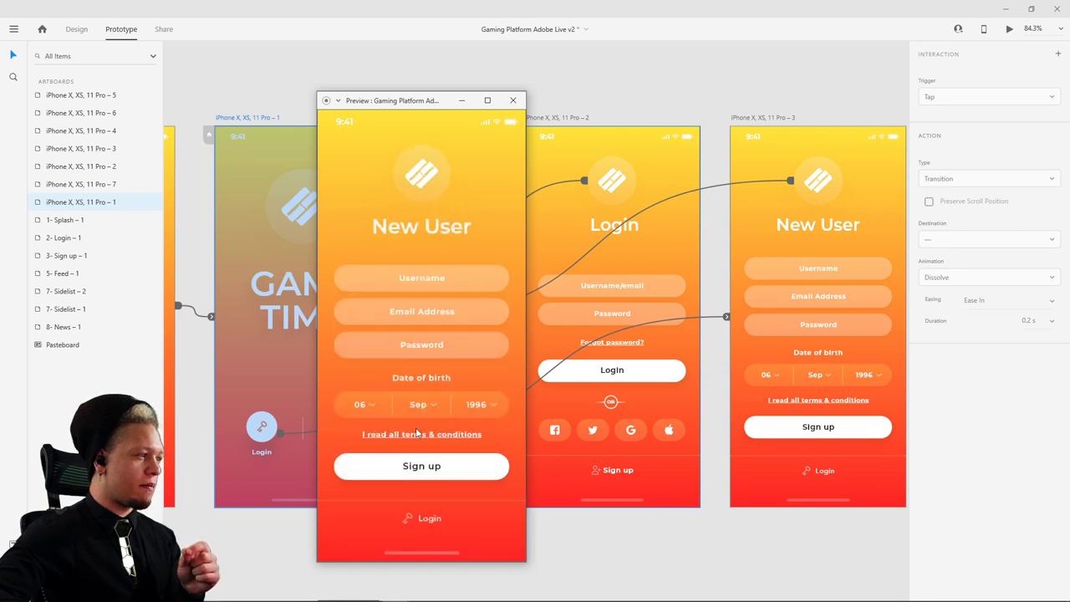
click(437, 182)
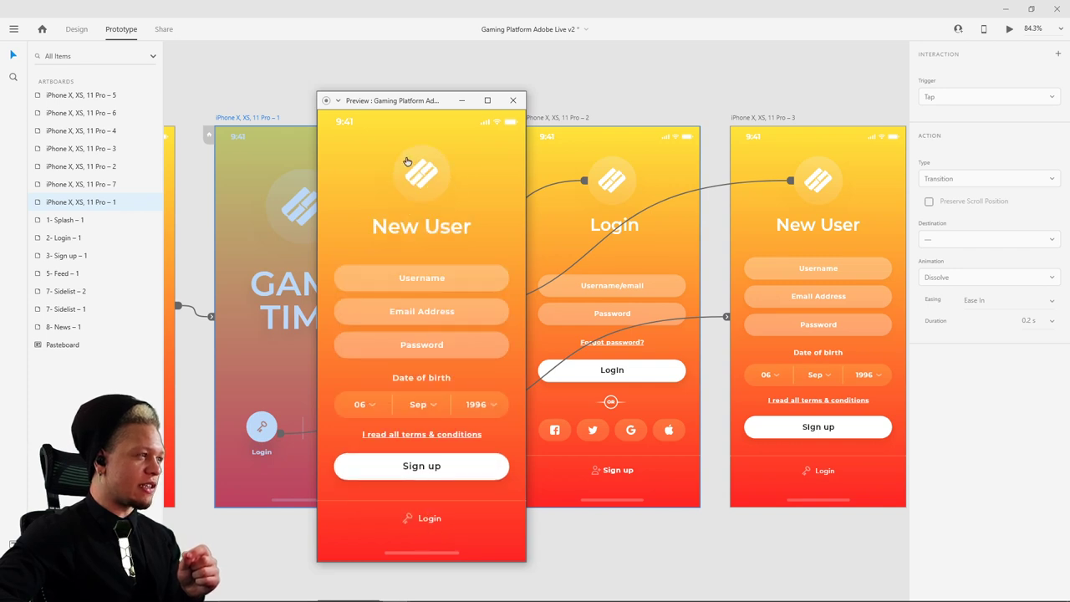
click(407, 161)
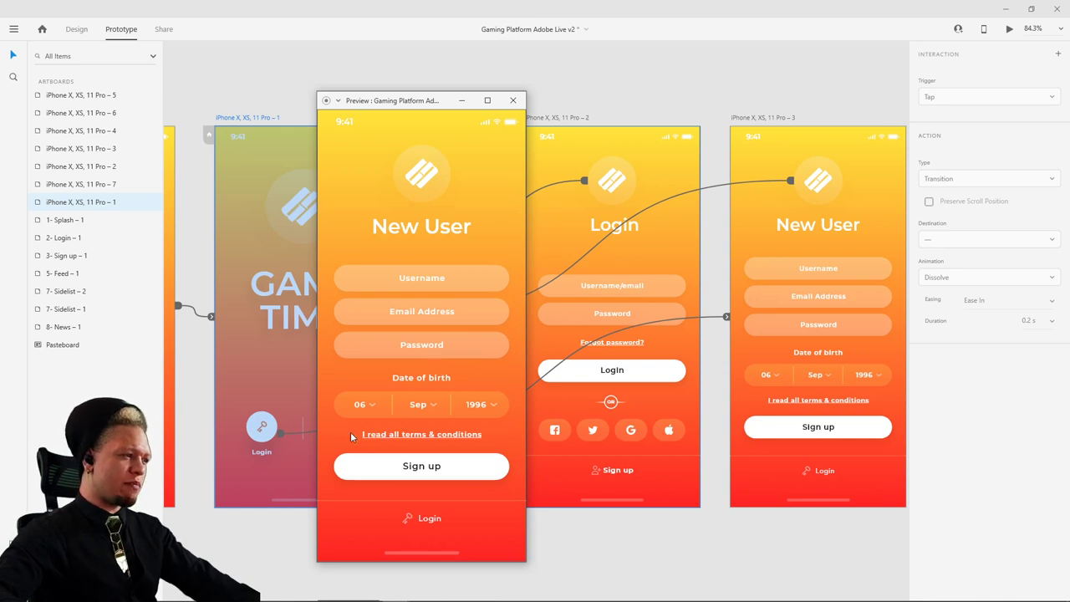
click(513, 101)
scroll(259, 317, right, 3)
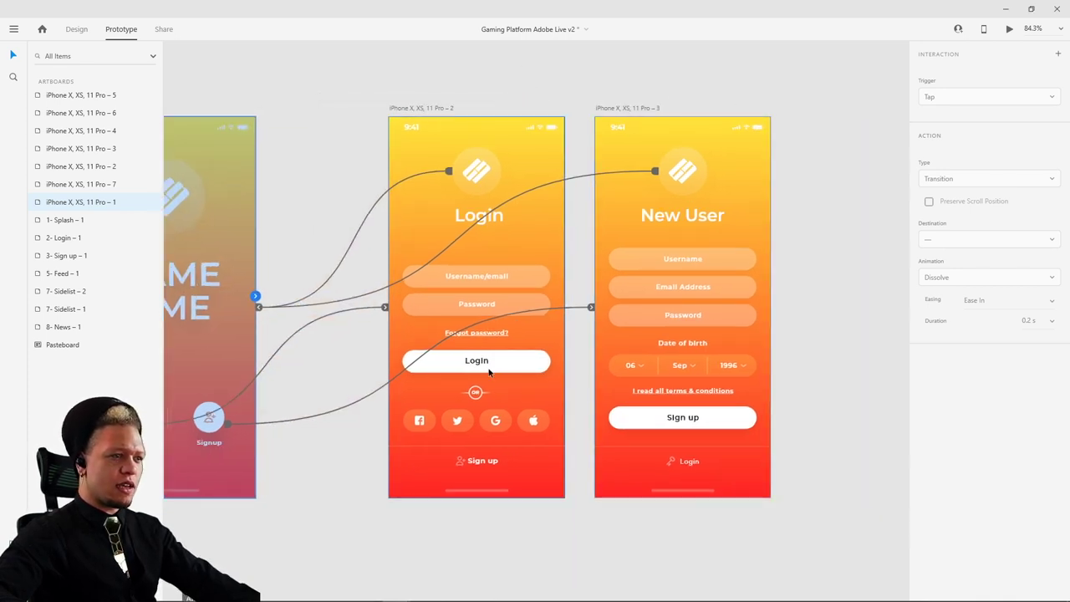
scroll(258, 343, left, 4)
click(451, 332)
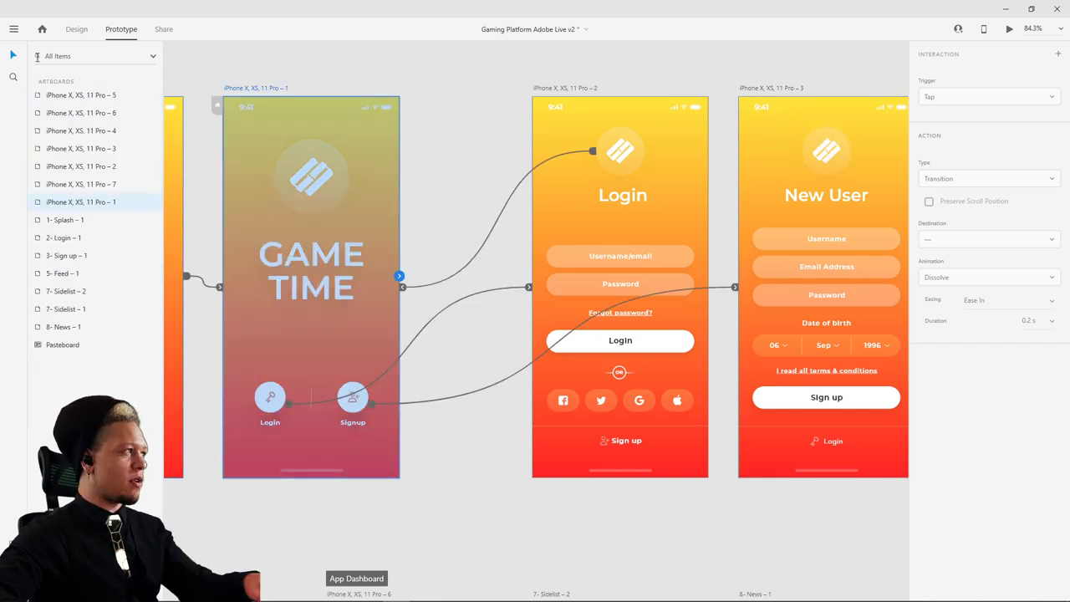
click(432, 95)
scroll(401, 167, right, 3)
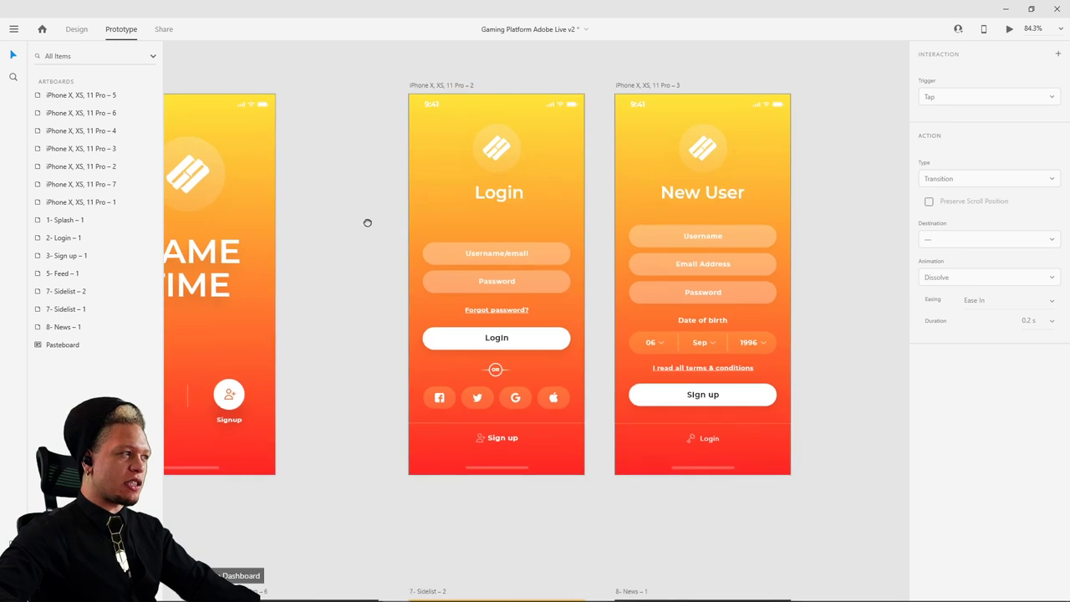
scroll(367, 234, left, 5)
scroll(377, 268, up, 1)
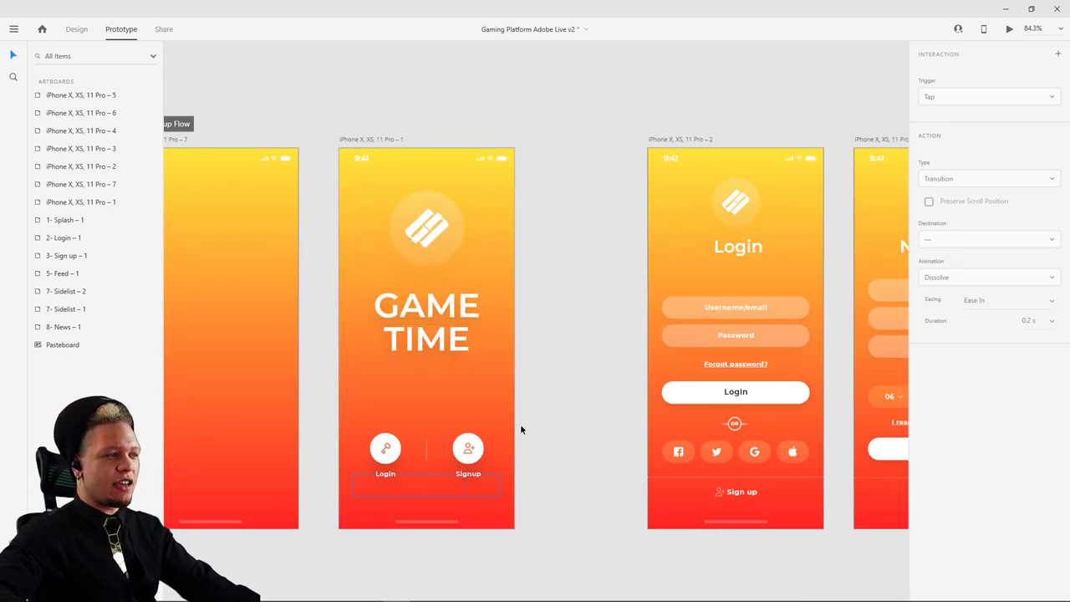
scroll(401, 393, right, 5)
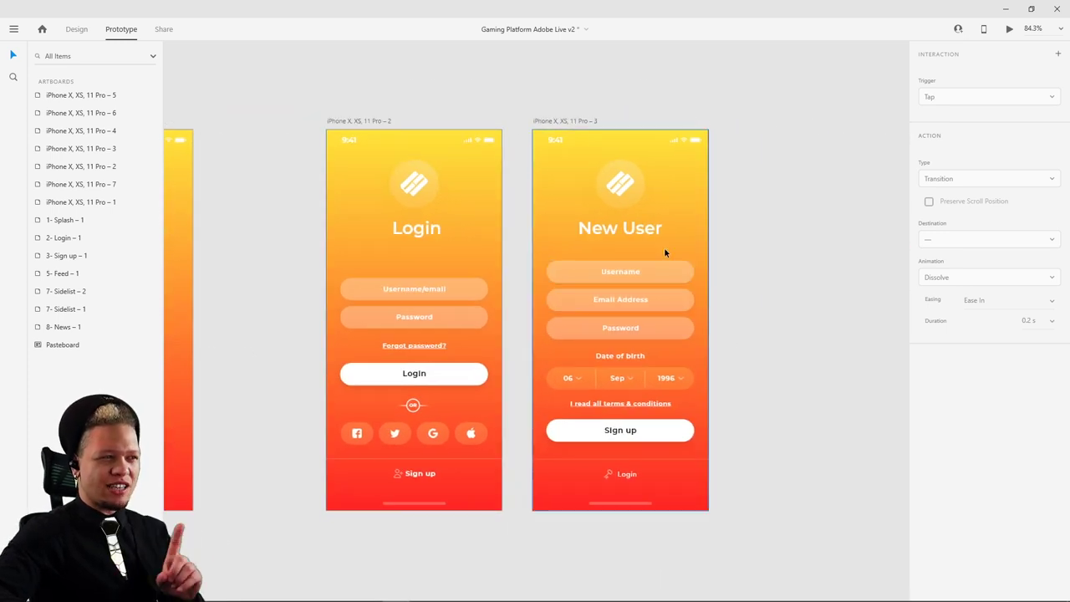
scroll(669, 275, left, 3)
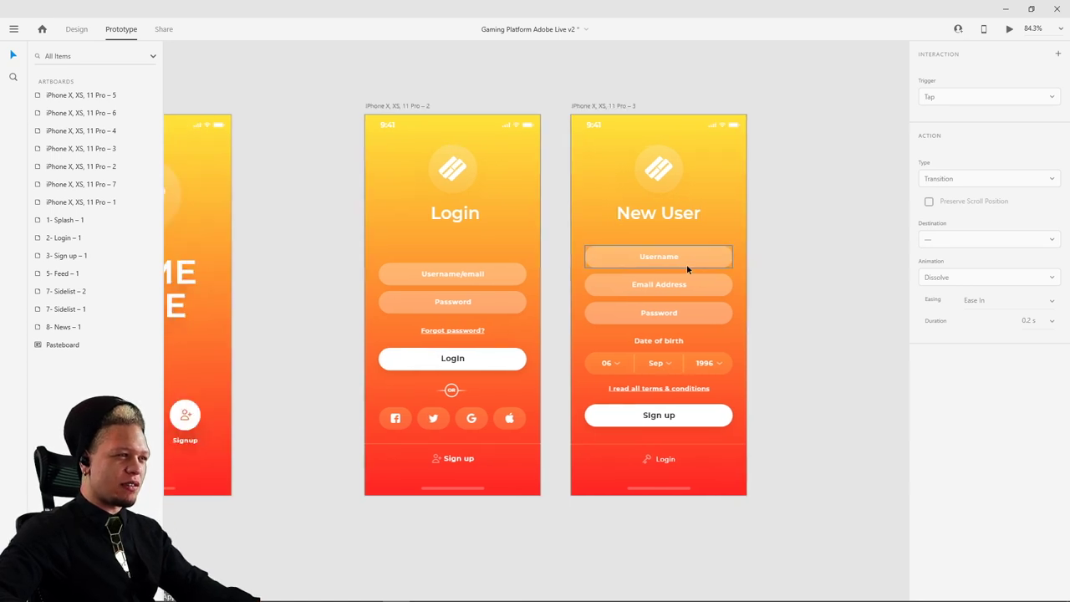
click(692, 261)
- Group the New User email, password, date of birth, terms and Sign up elements
click(76, 29)
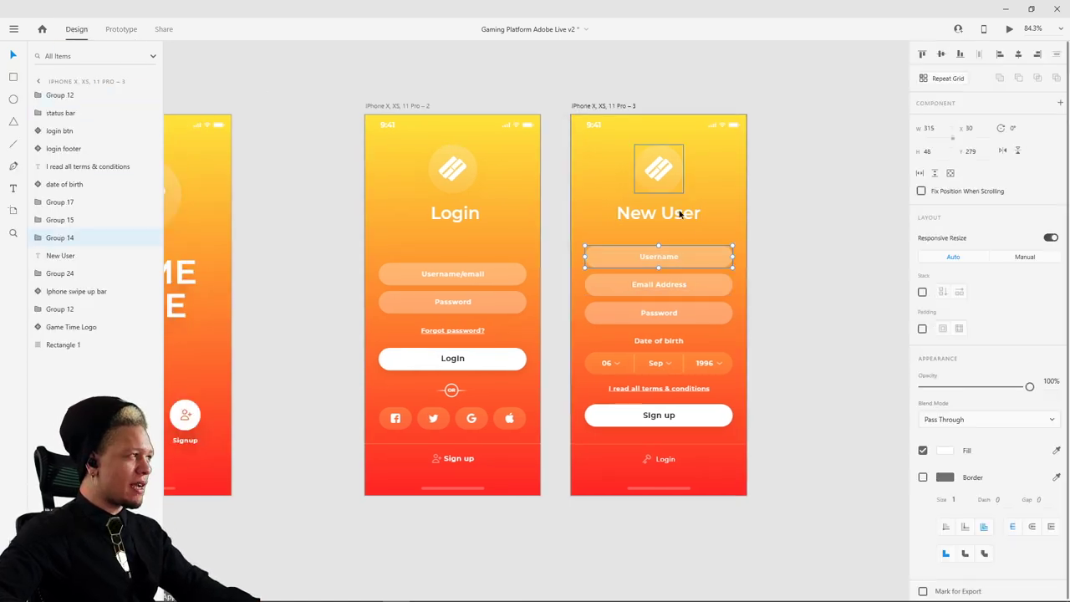
shift+click(677, 284)
shift+click(698, 312)
shift+click(668, 343)
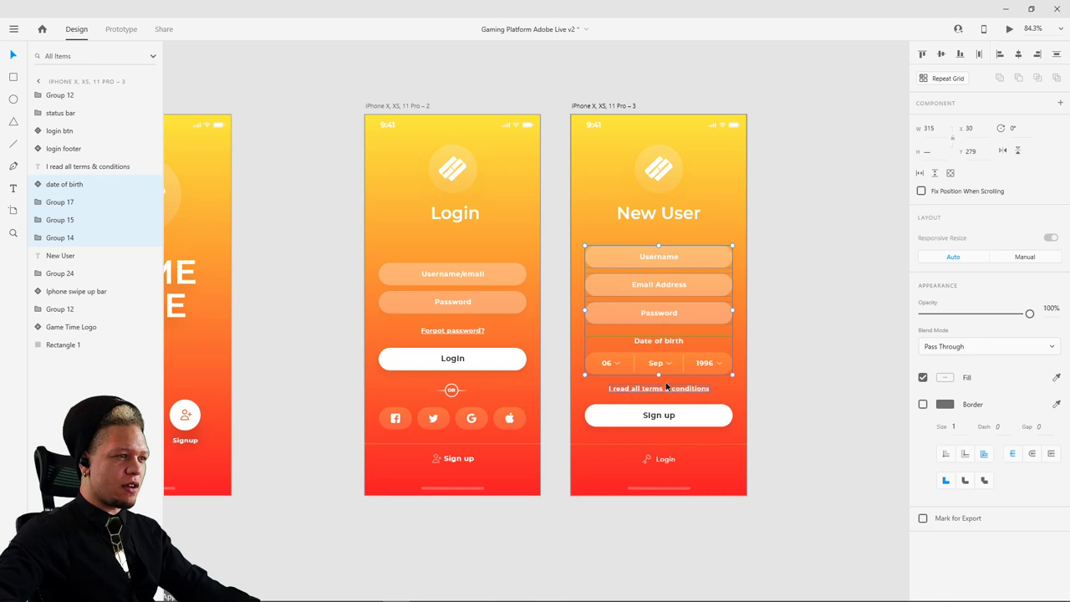
shift+click(666, 388)
shift+click(674, 415)
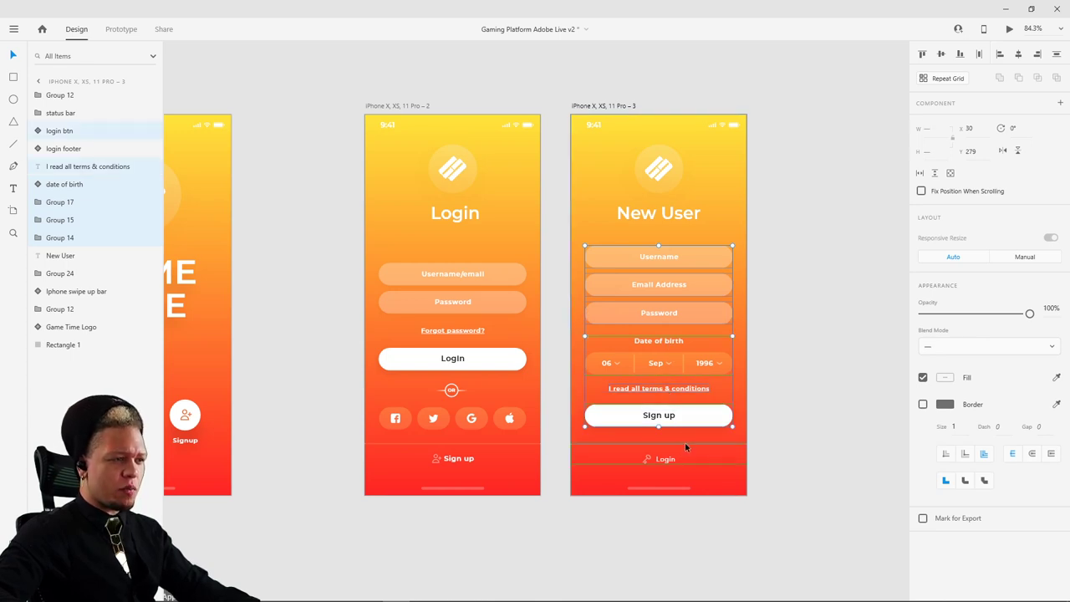
click(693, 441)
drag(653, 294, 658, 283)
click(658, 283)
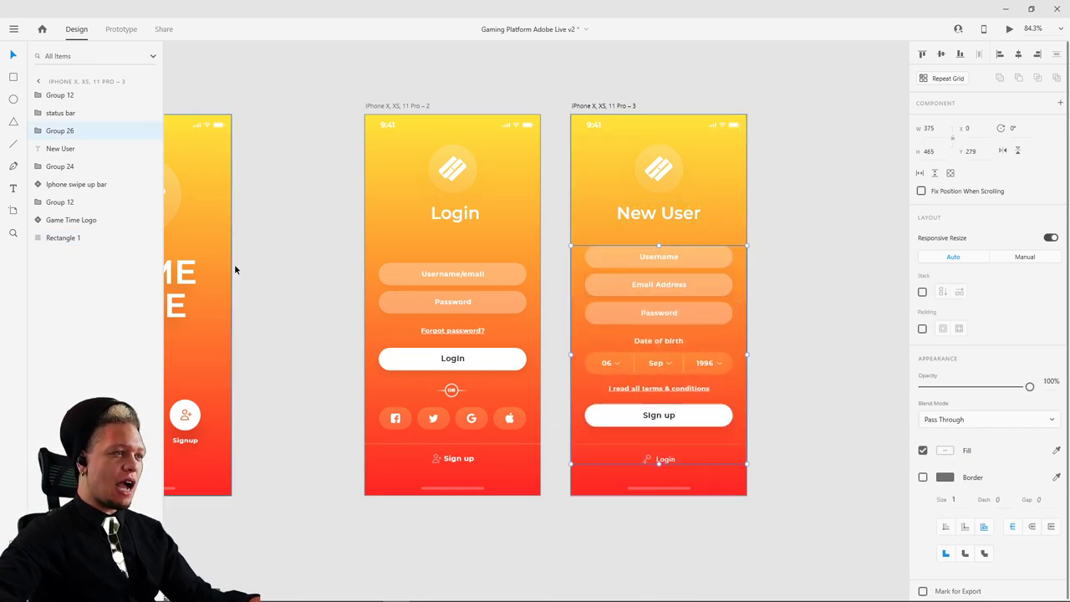
- Paste the form group onto the GAME TIME splash and fade it to 0% opacity
scroll(234, 270, left, 5)
click(406, 276)
key(ctrl+v)
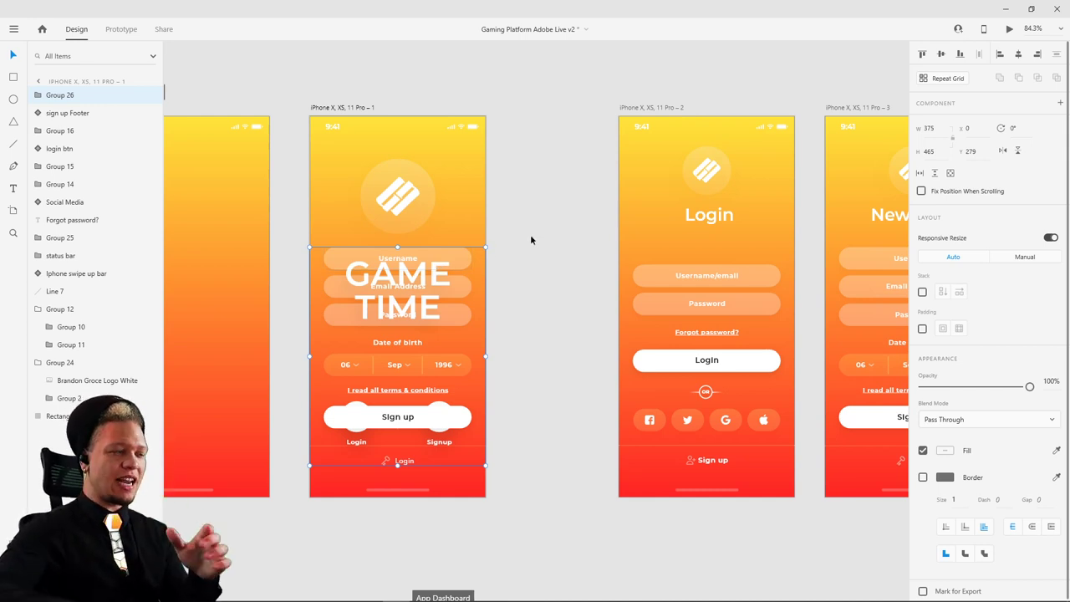
drag(532, 252, 382, 252)
click(823, 288)
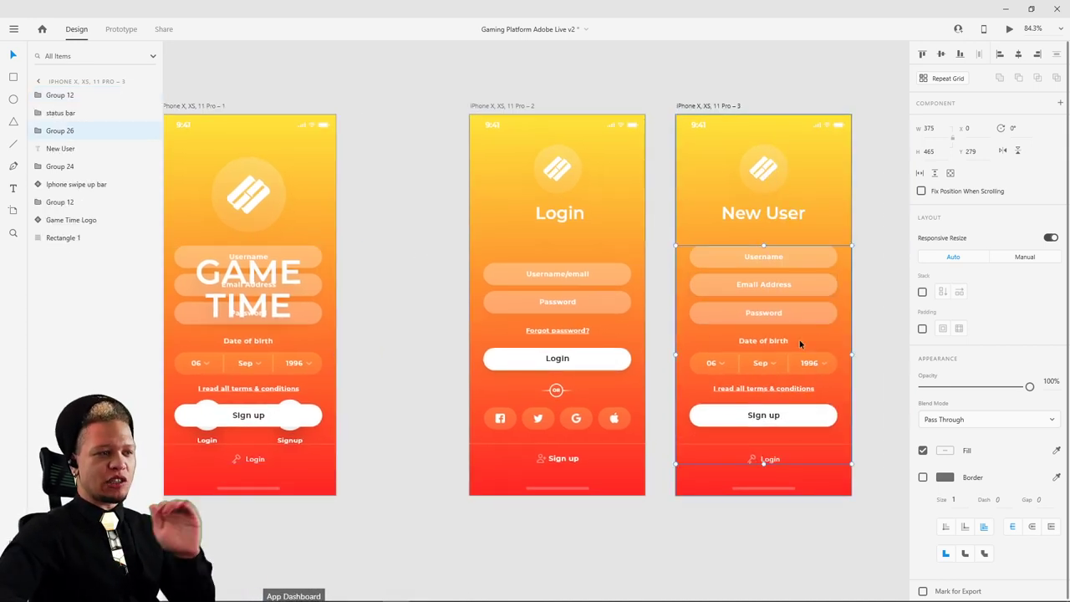
click(273, 253)
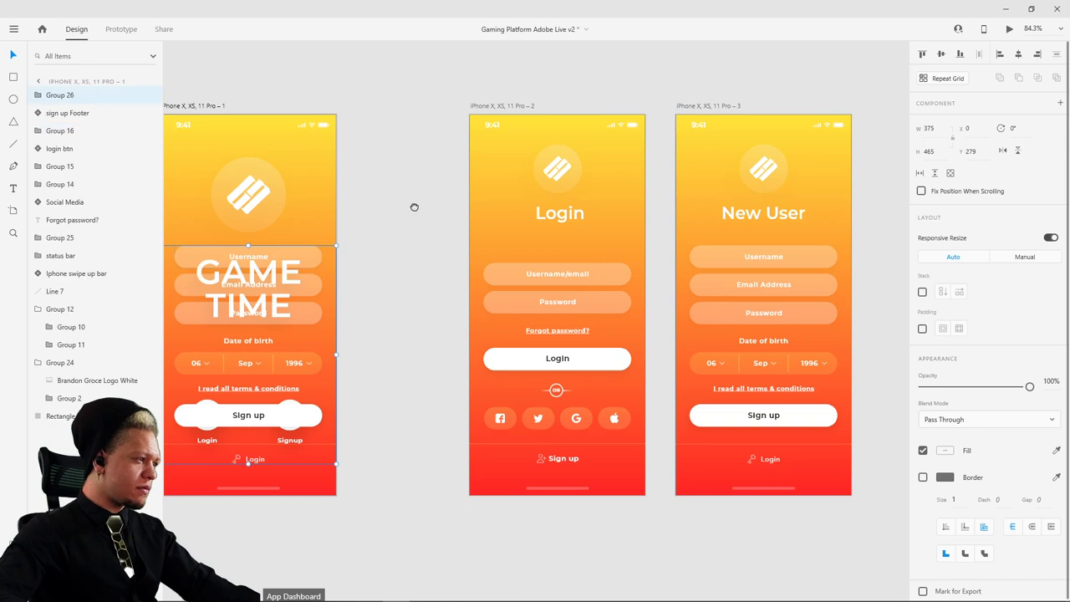
scroll(413, 209, left, 5)
drag(1012, 386, 837, 391)
click(456, 86)
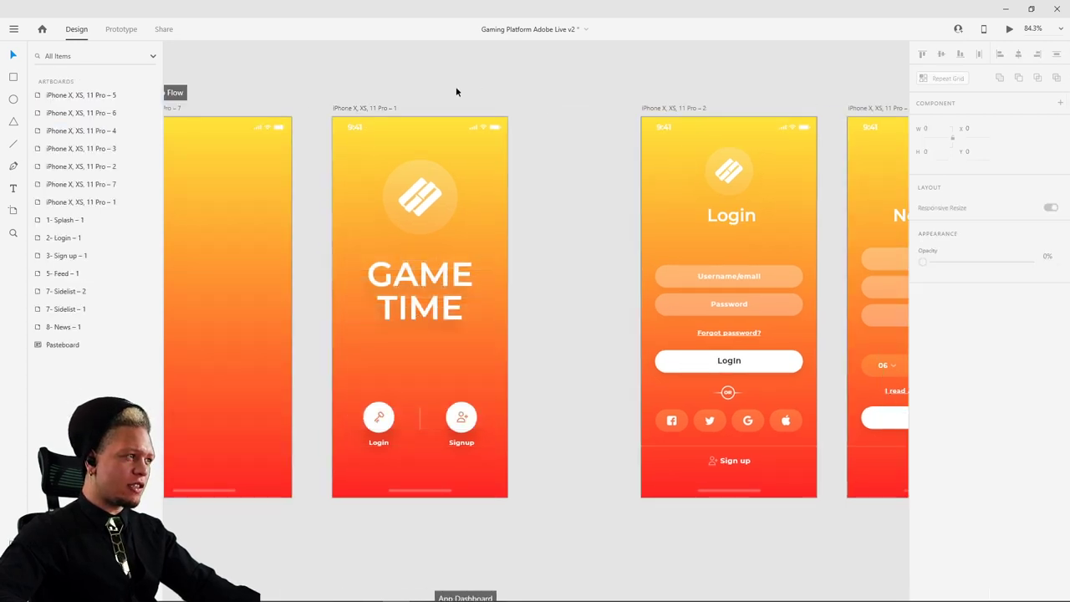
click(377, 110)
- Preview the prototype and check the Signup transition to New User
click(1008, 30)
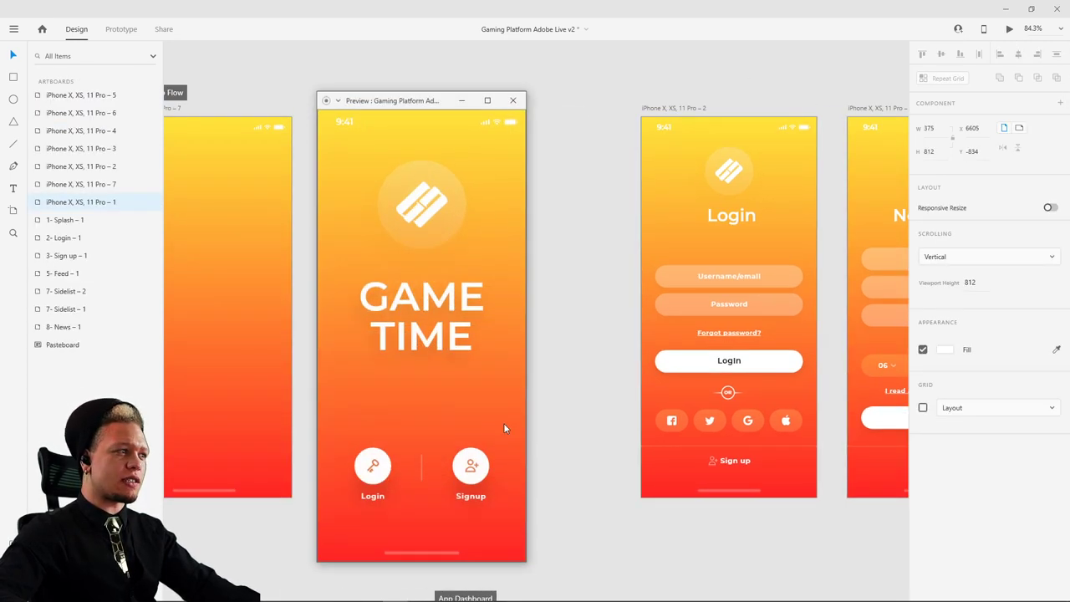
click(468, 468)
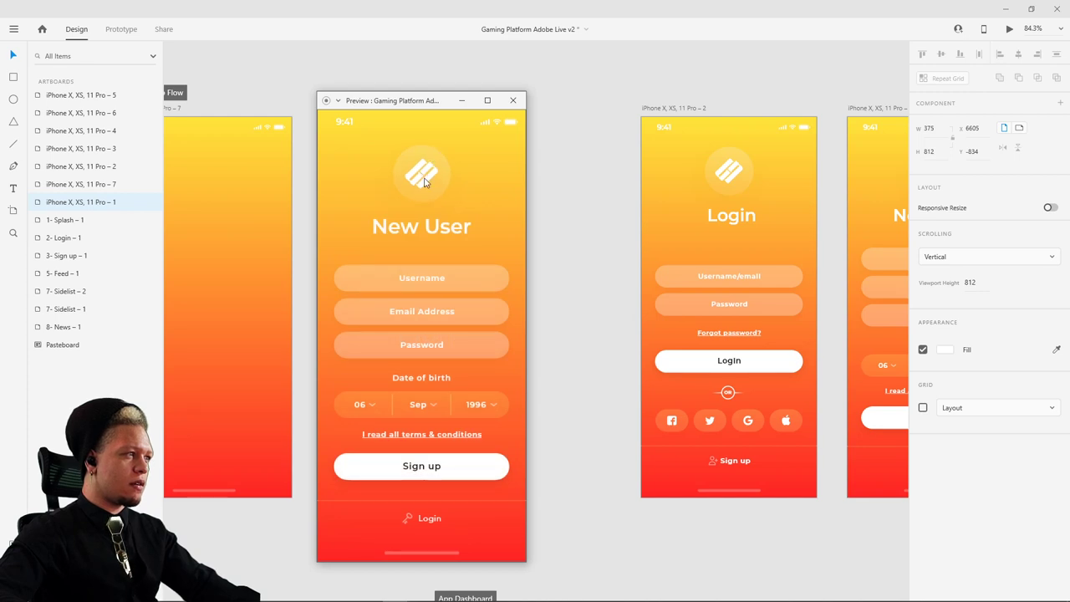
click(513, 100)
- Wire the New User logo to the GAME TIME splash with an Auto-Animate tap
scroll(674, 143, right, 7)
click(705, 171)
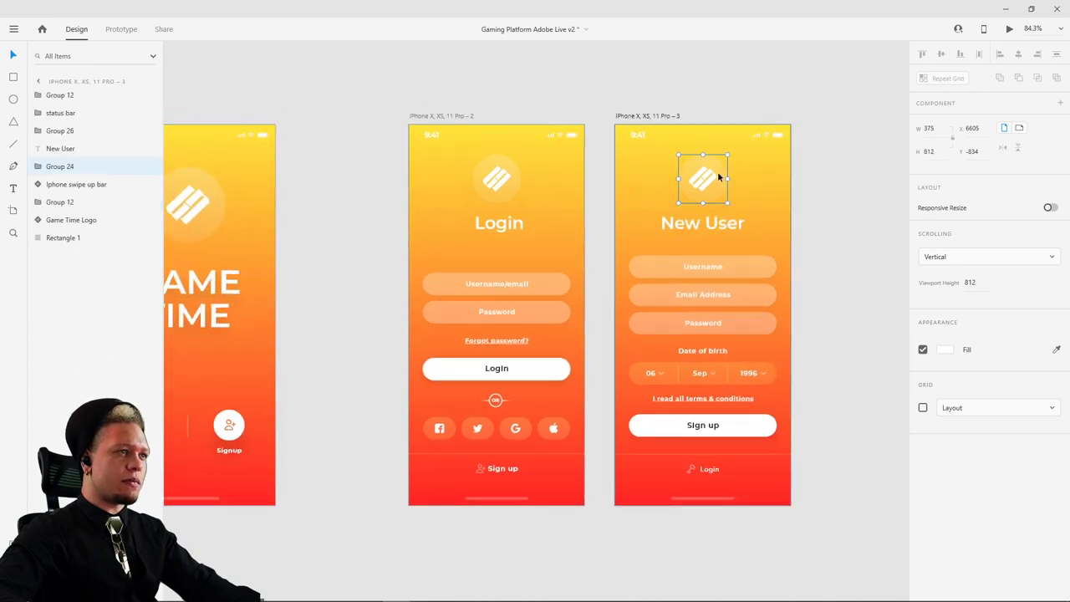
click(121, 29)
drag(726, 179, 213, 167)
scroll(469, 153, left, 6)
click(322, 149)
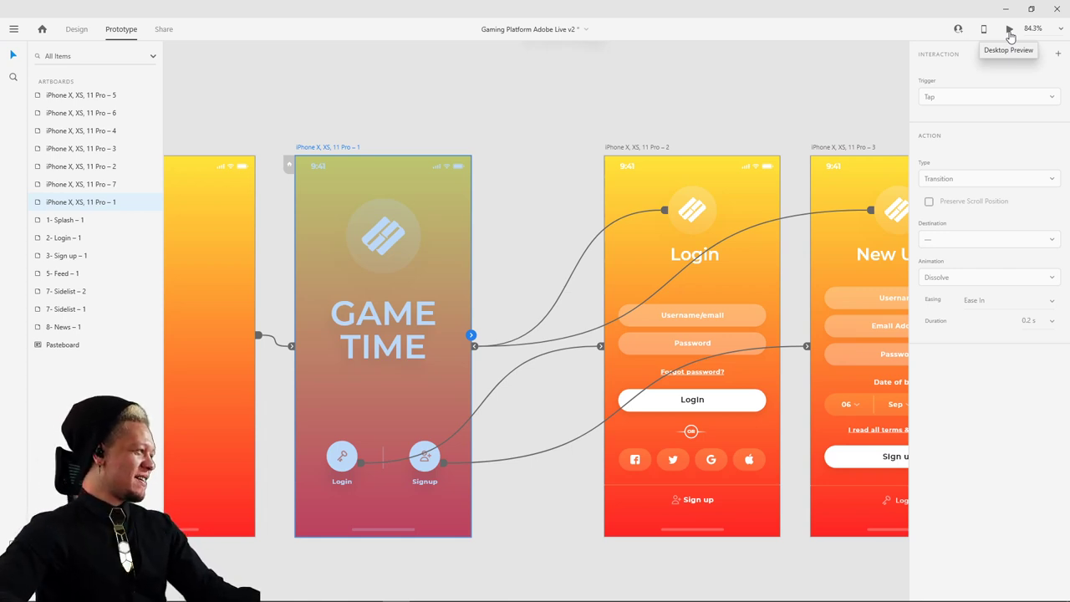
click(1010, 34)
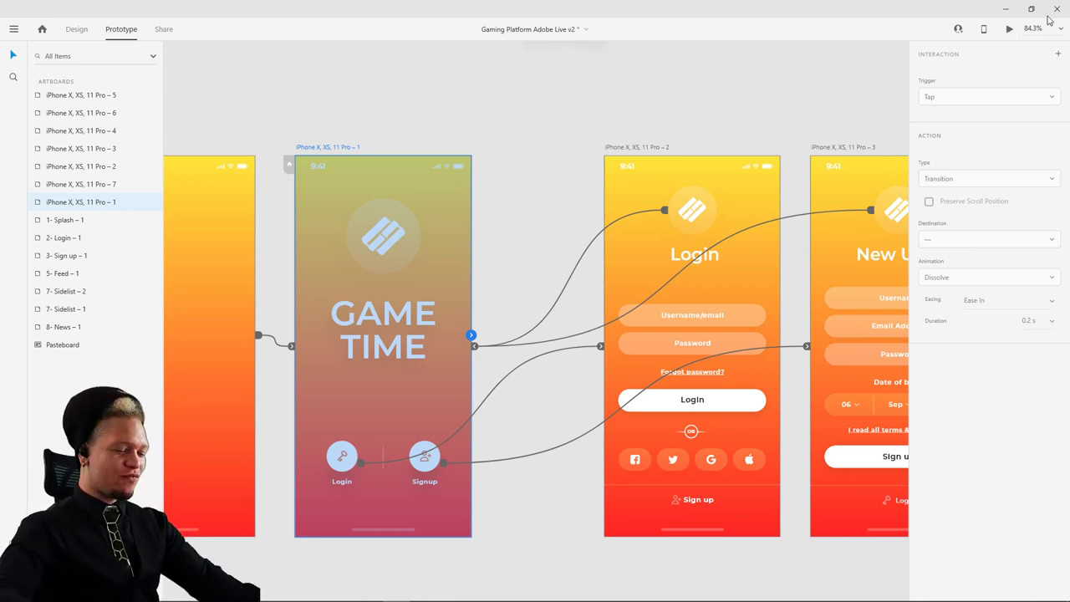
click(1009, 30)
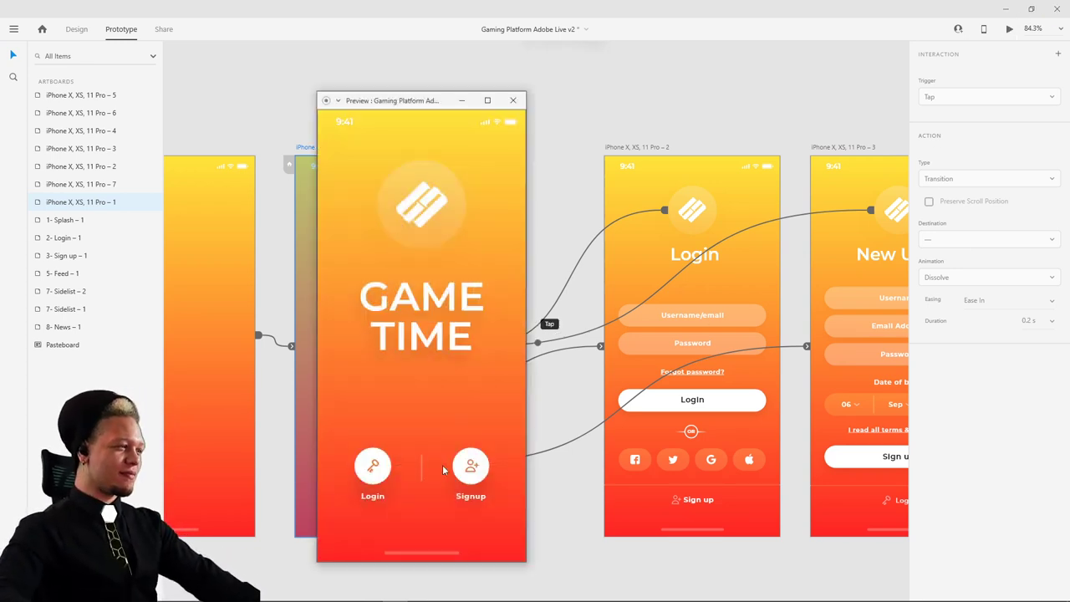
- Test the splash-to-sign-up link and the return to splash several times in preview
click(473, 465)
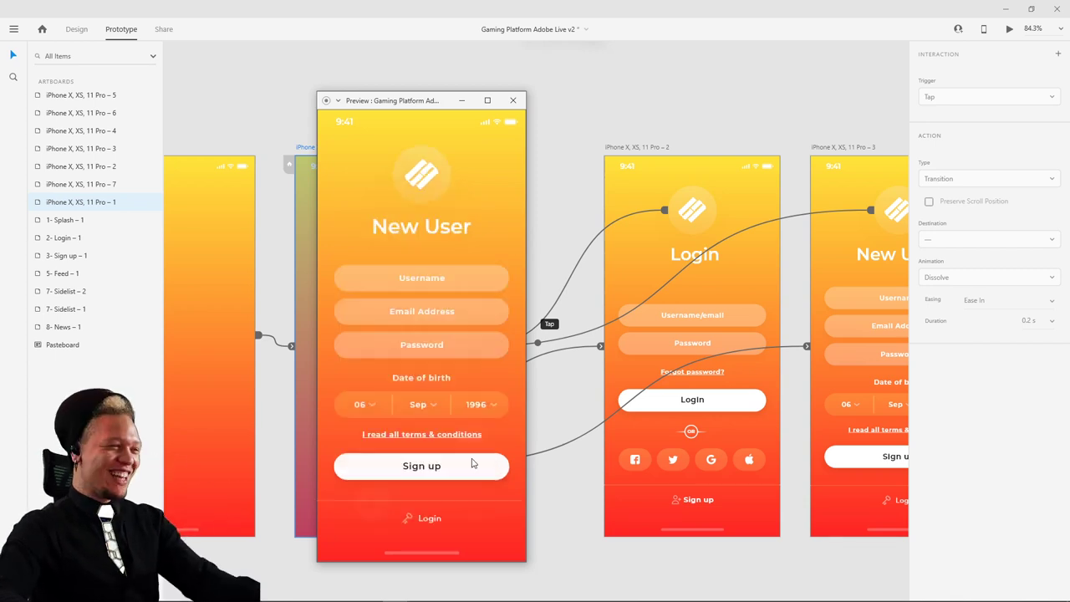
click(420, 185)
click(471, 465)
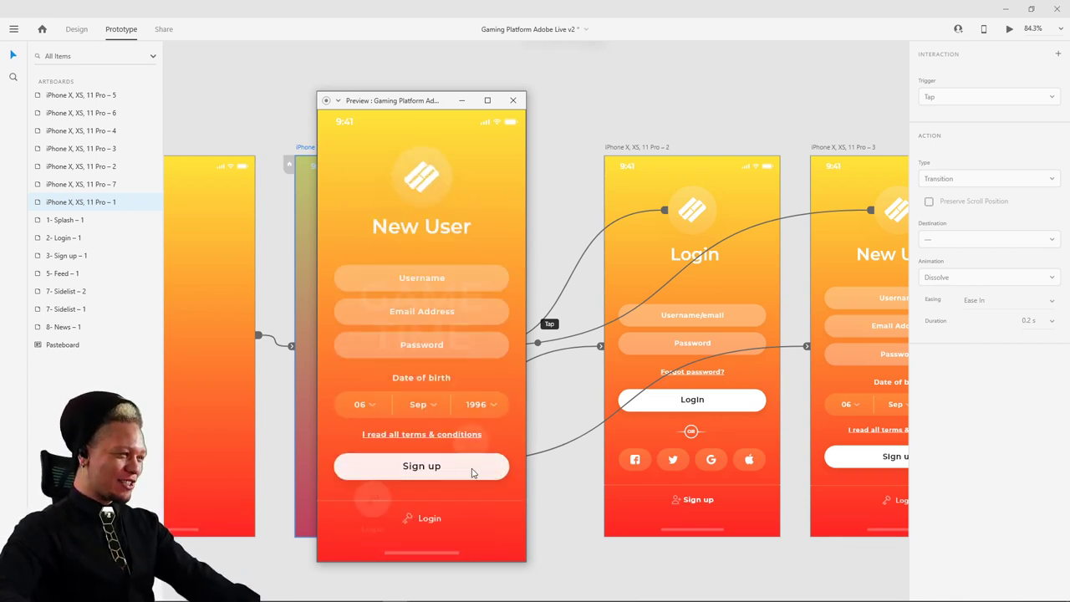
click(428, 183)
click(471, 464)
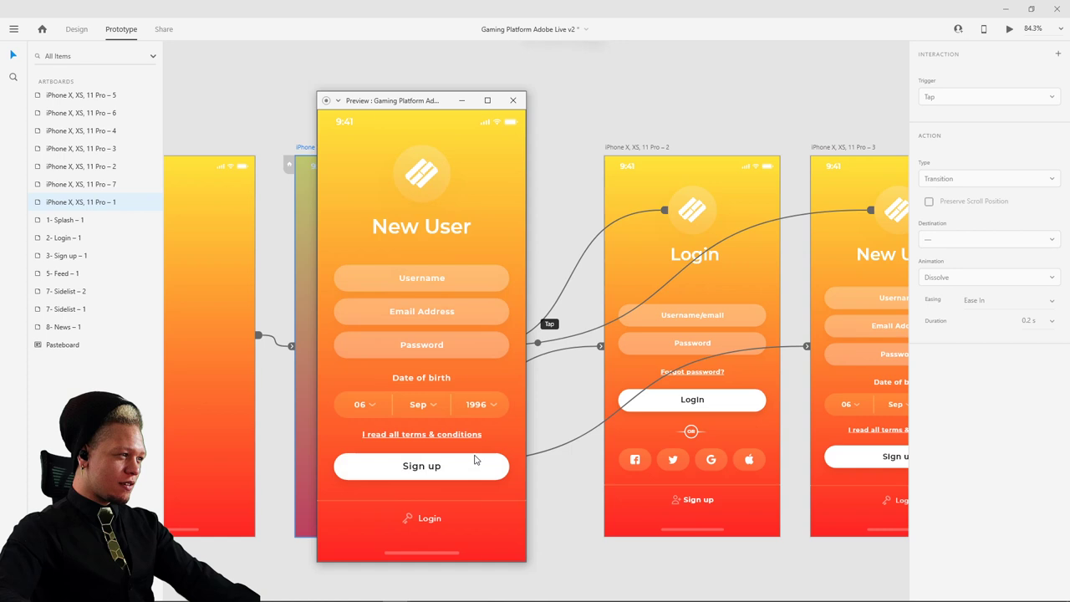
click(428, 202)
click(472, 464)
click(426, 167)
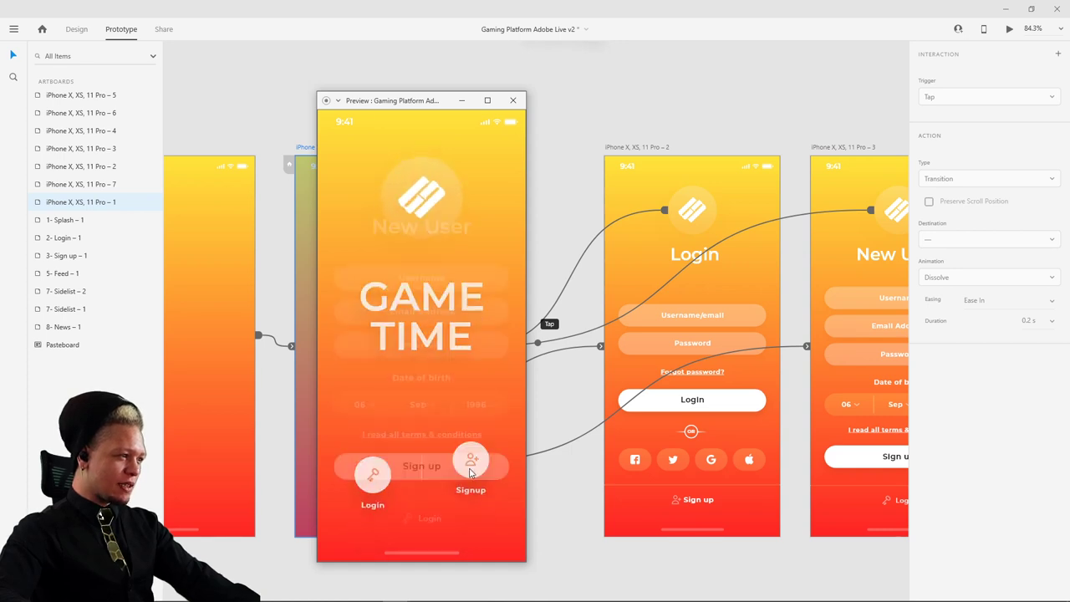
click(470, 466)
- Test the login and sign-up links from the splash, then close the preview window
click(423, 186)
click(373, 474)
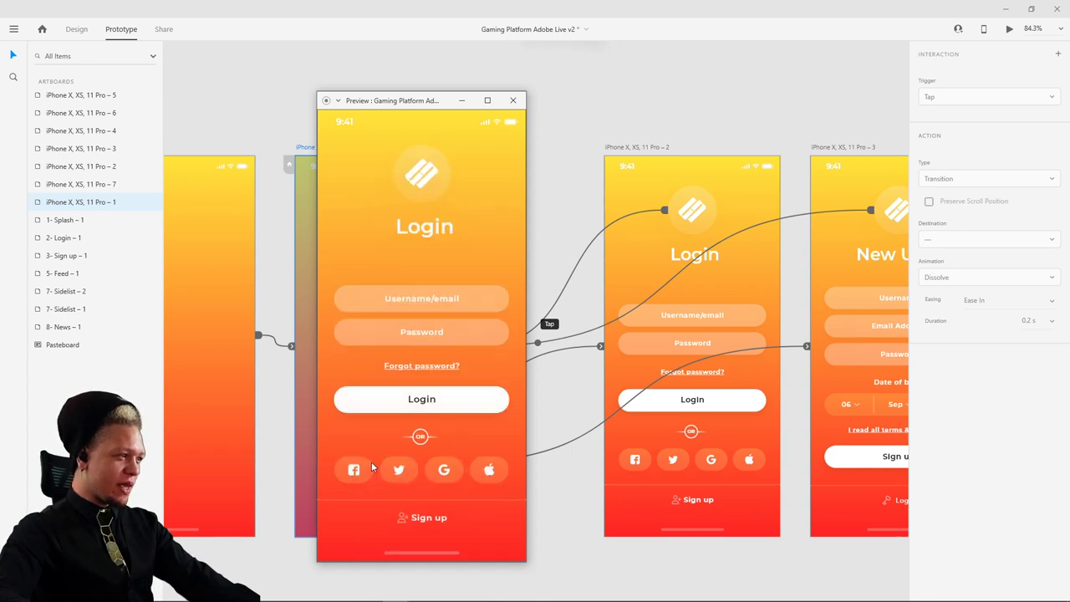
click(418, 161)
click(471, 472)
click(418, 190)
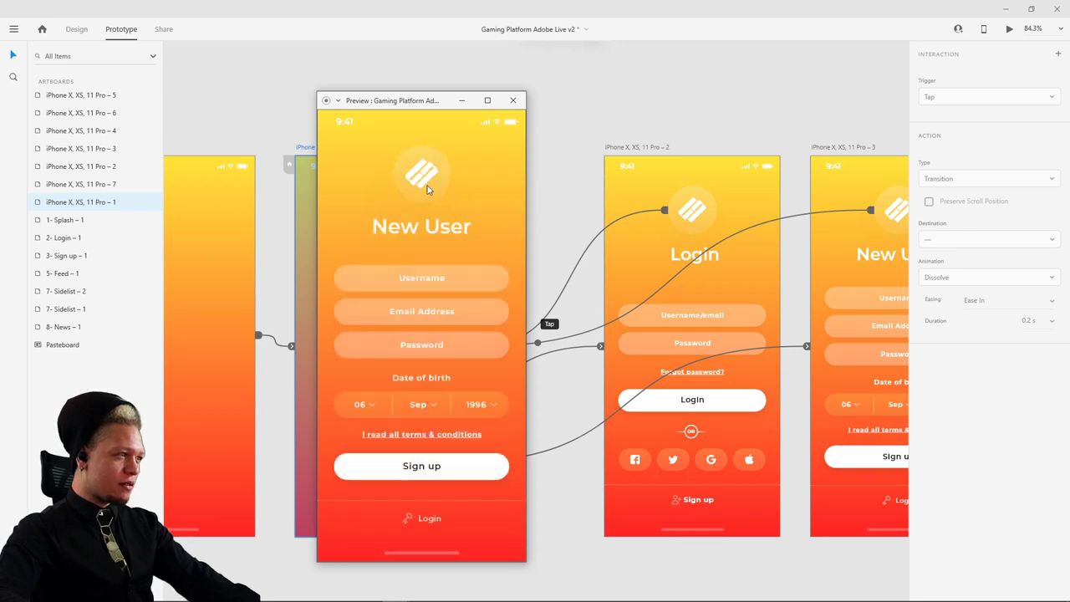
click(427, 189)
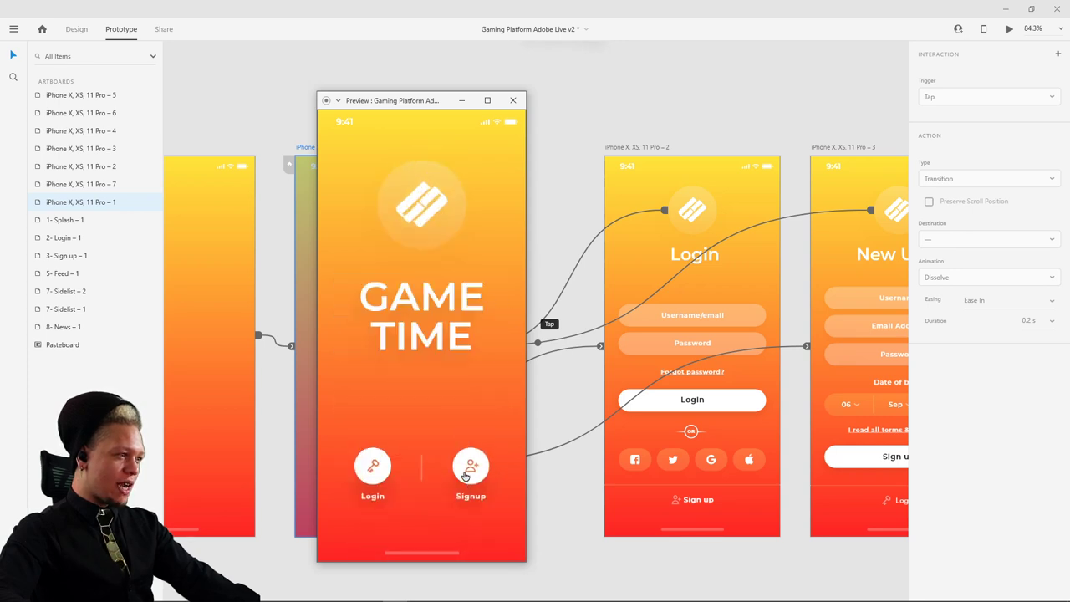
click(468, 464)
click(422, 175)
click(378, 461)
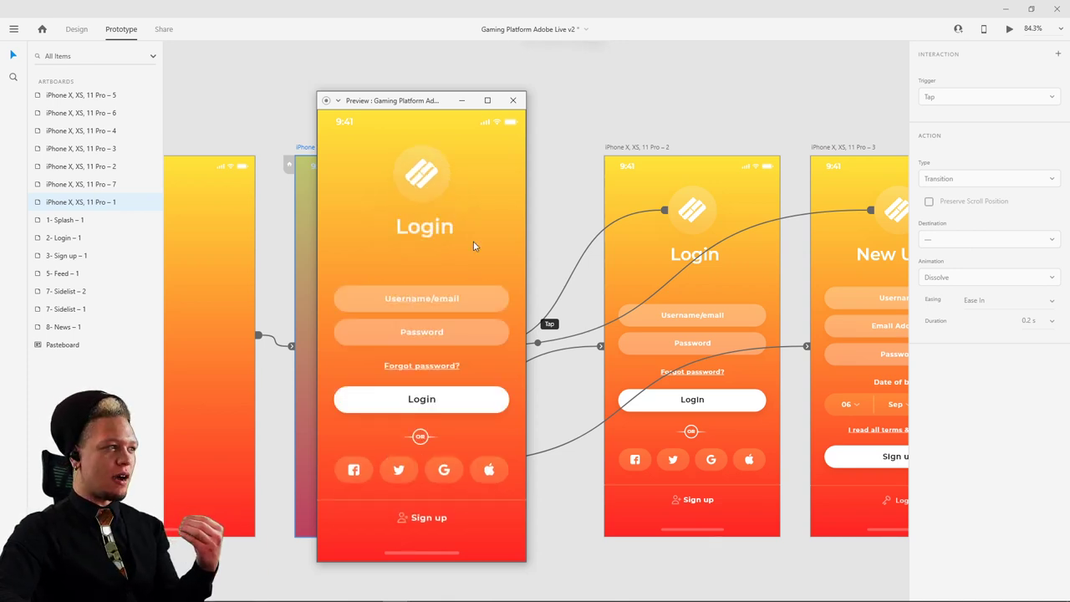
click(512, 99)
scroll(681, 156, down, 4)
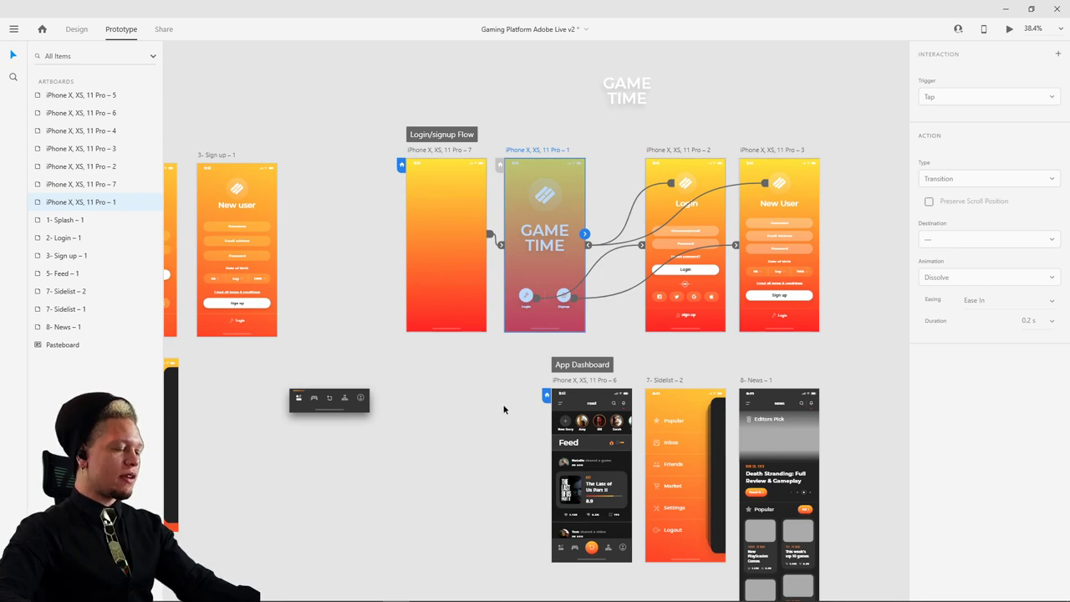
scroll(504, 409, down, 5)
scroll(568, 312, up, 3)
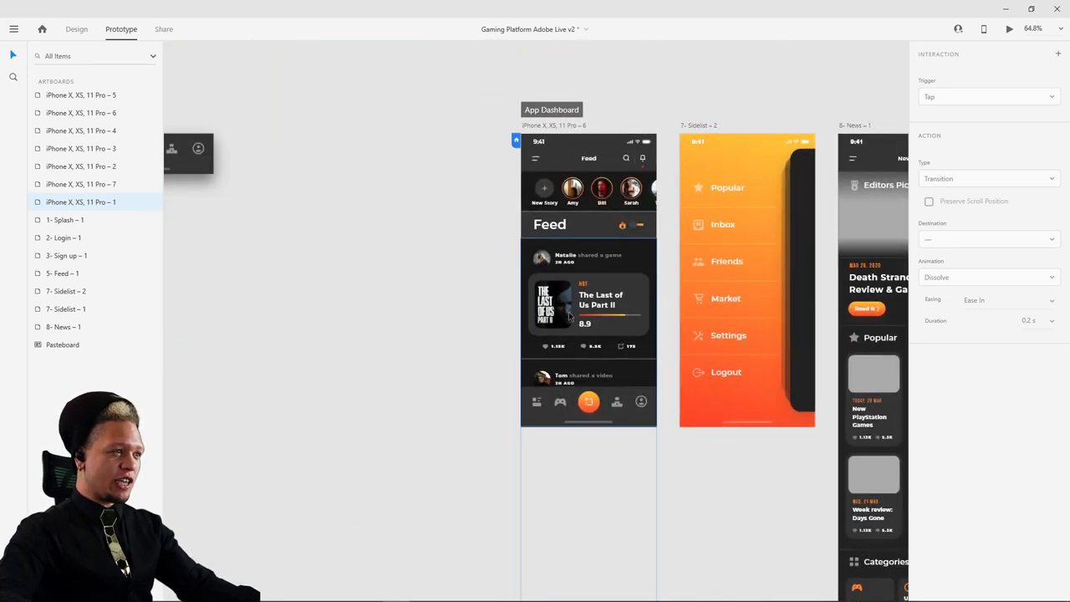
scroll(569, 312, up, 1)
scroll(419, 445, down, 4)
scroll(422, 230, down, 4)
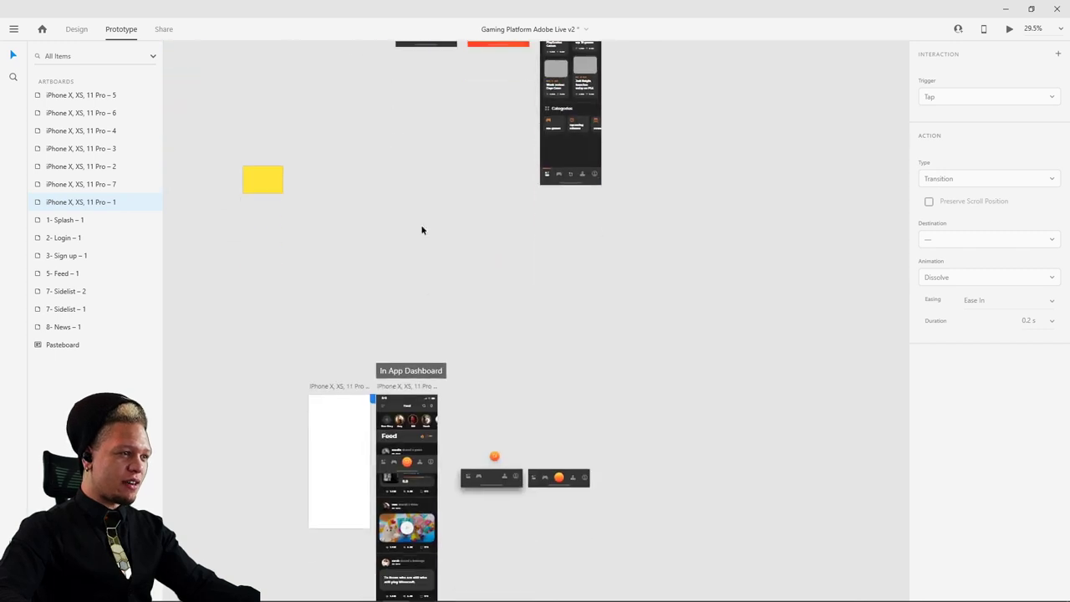
scroll(422, 230, down, 4)
scroll(548, 226, up, 6)
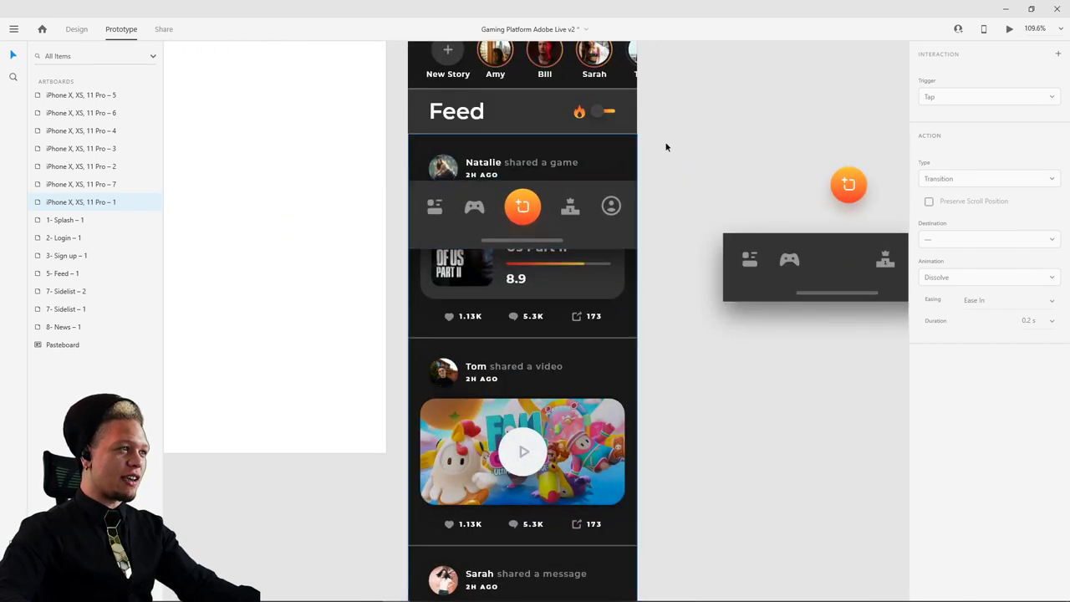
scroll(673, 154, up, 3)
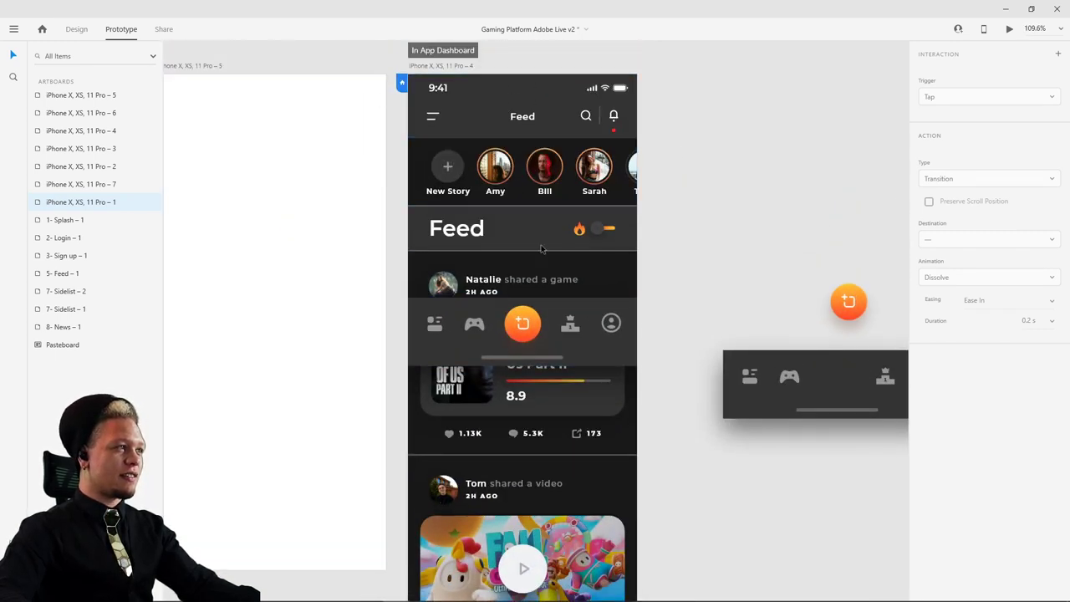
scroll(541, 247, down, 1)
click(526, 287)
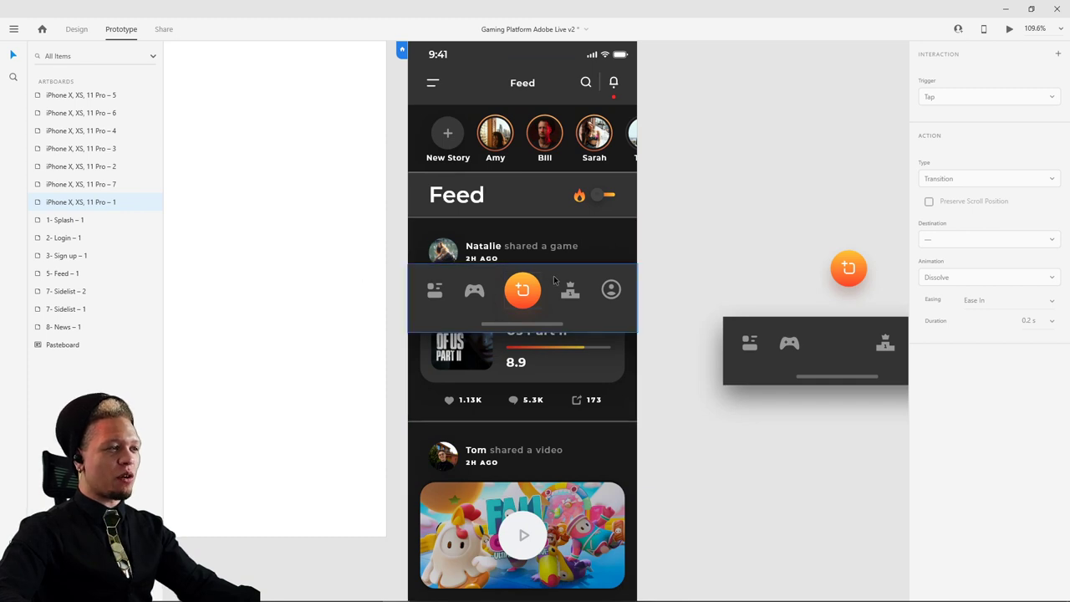
click(598, 198)
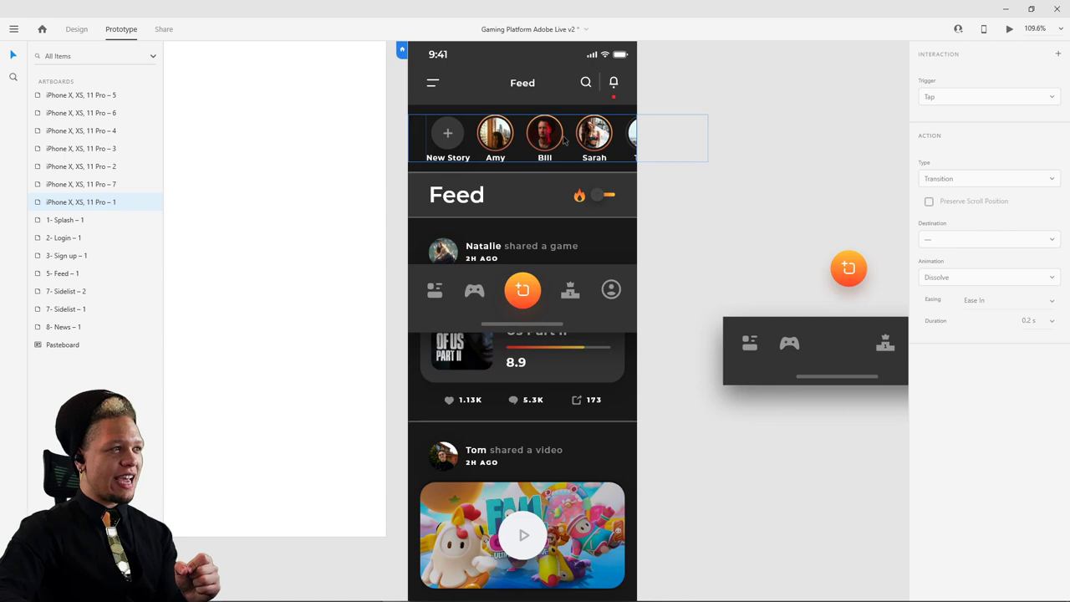
scroll(597, 250, down, 8)
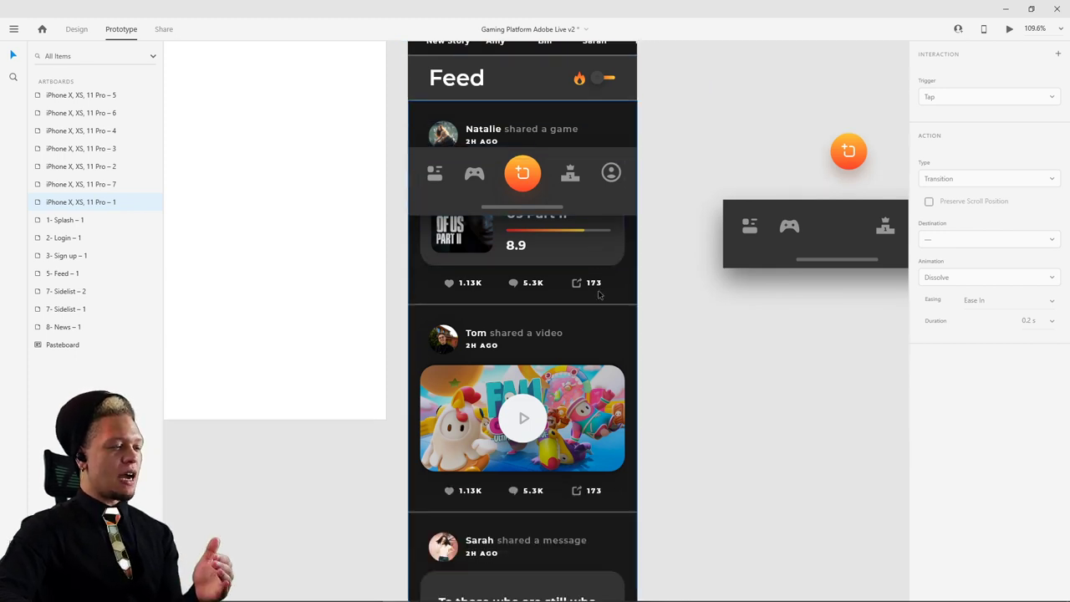
scroll(602, 303, down, 8)
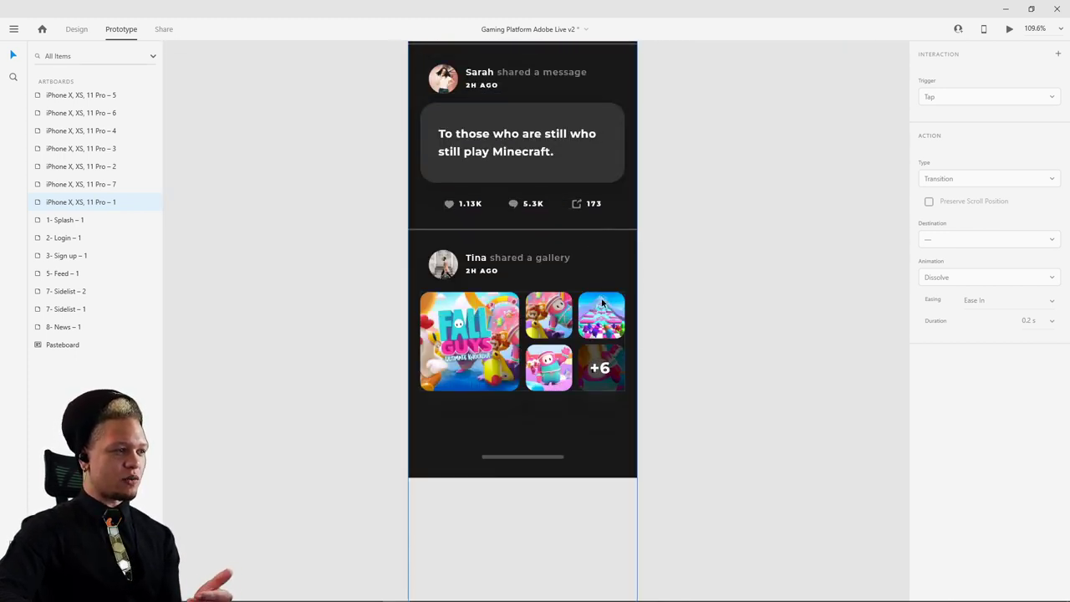
scroll(601, 302, up, 3)
scroll(602, 303, up, 5)
scroll(650, 226, down, 5)
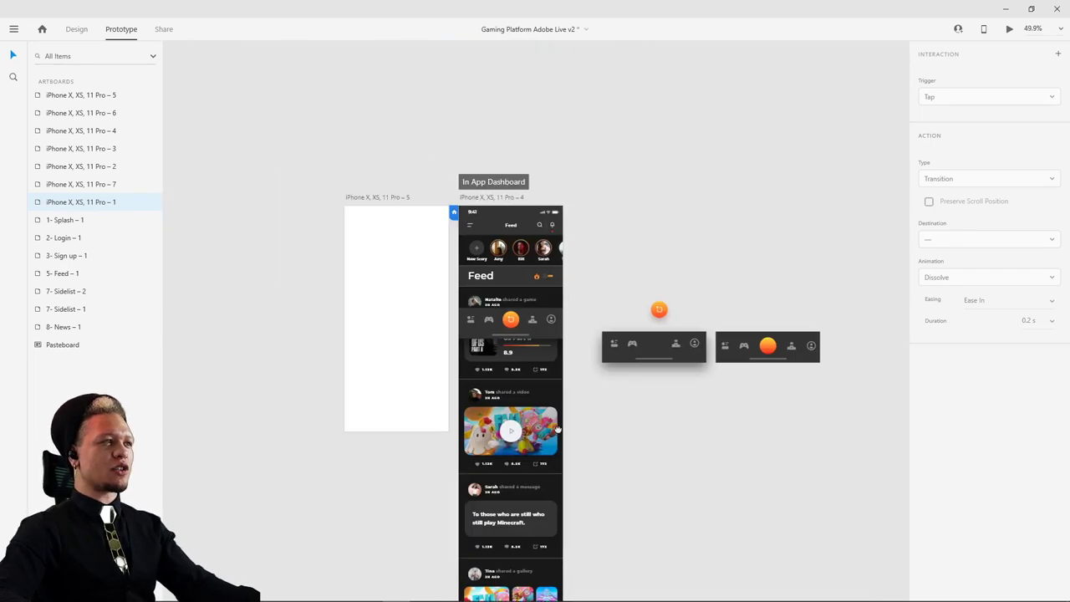
scroll(585, 467, up, 5)
scroll(585, 468, up, 13)
scroll(557, 432, right, 2)
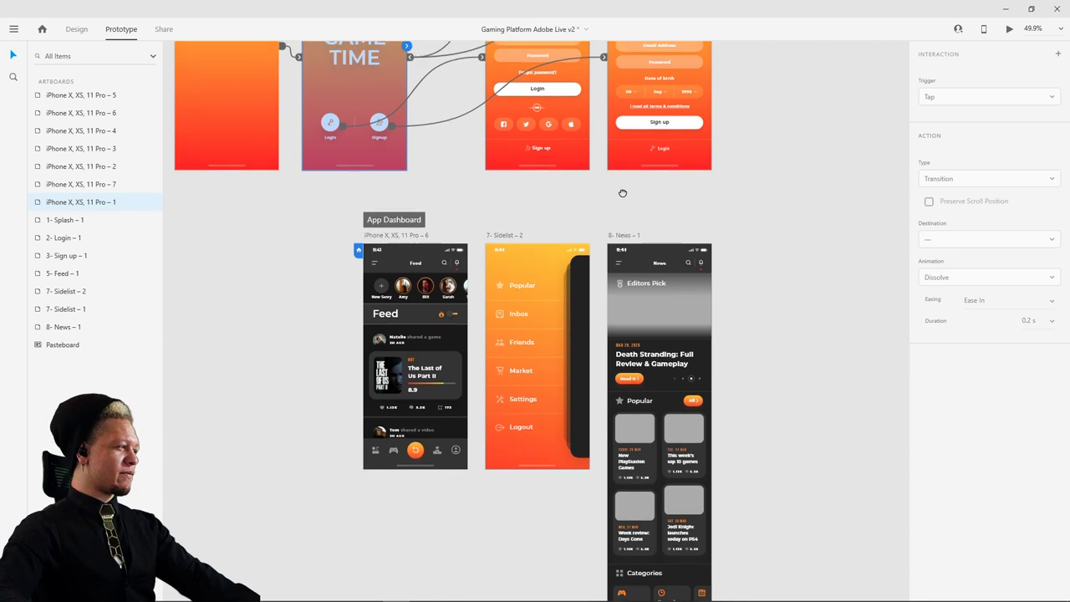
drag(621, 187, 606, 253)
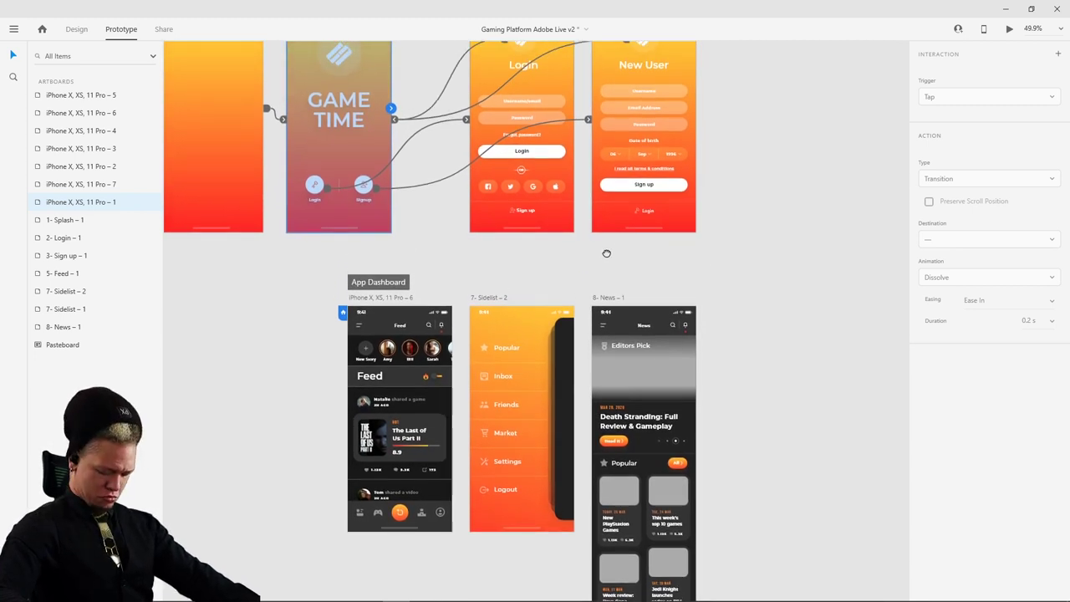
scroll(795, 203, up, 3)
click(631, 99)
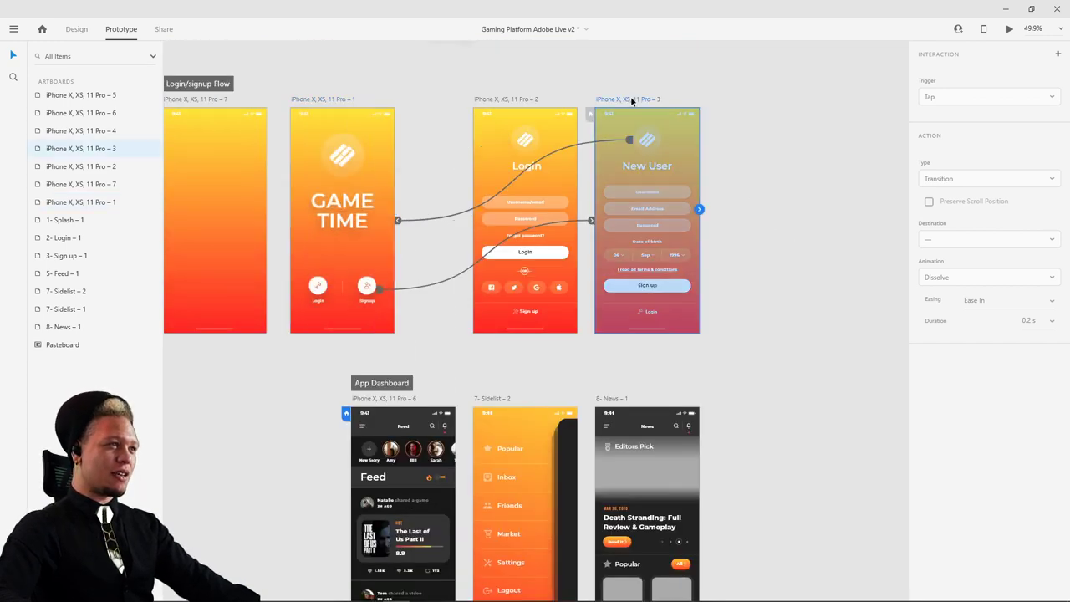
scroll(677, 221, up, 3)
scroll(678, 221, down, 1)
drag(600, 430, 657, 343)
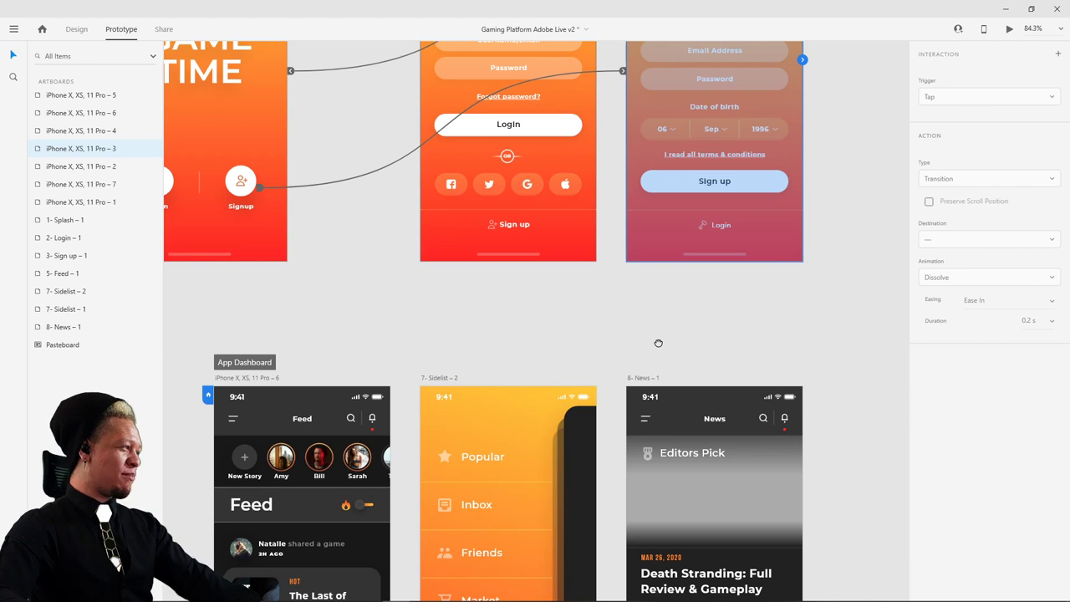
click(651, 340)
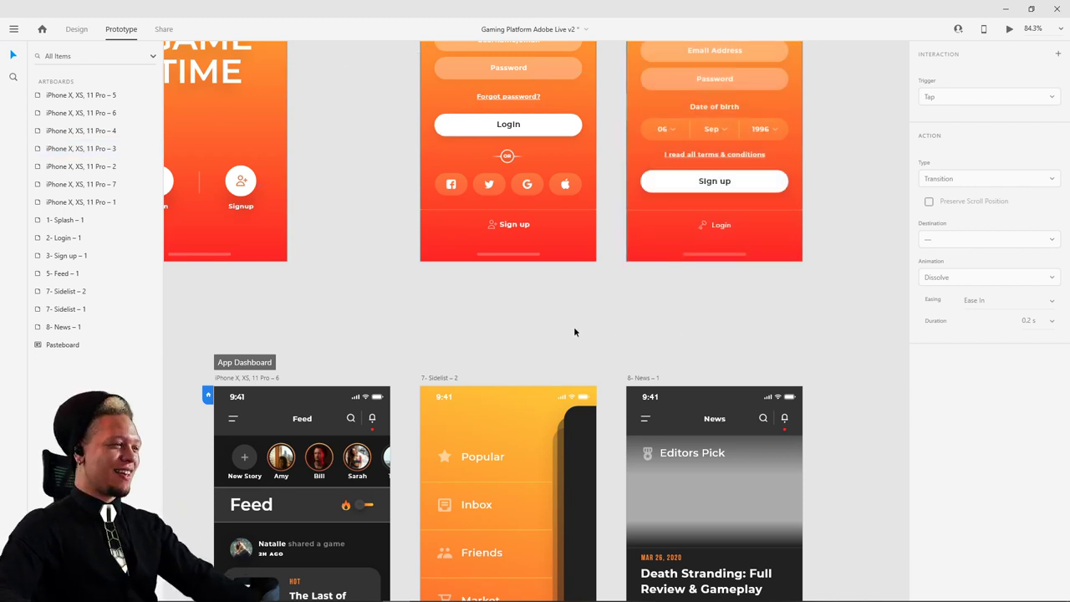
drag(574, 330, 664, 241)
click(346, 288)
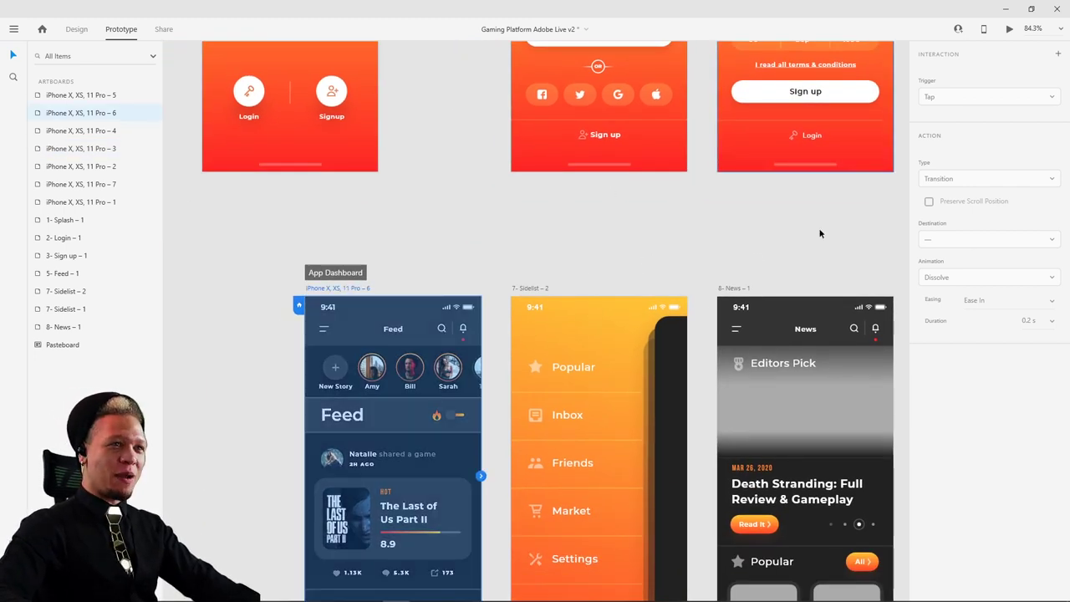
drag(819, 232, 731, 389)
drag(810, 210, 816, 387)
drag(582, 385, 621, 363)
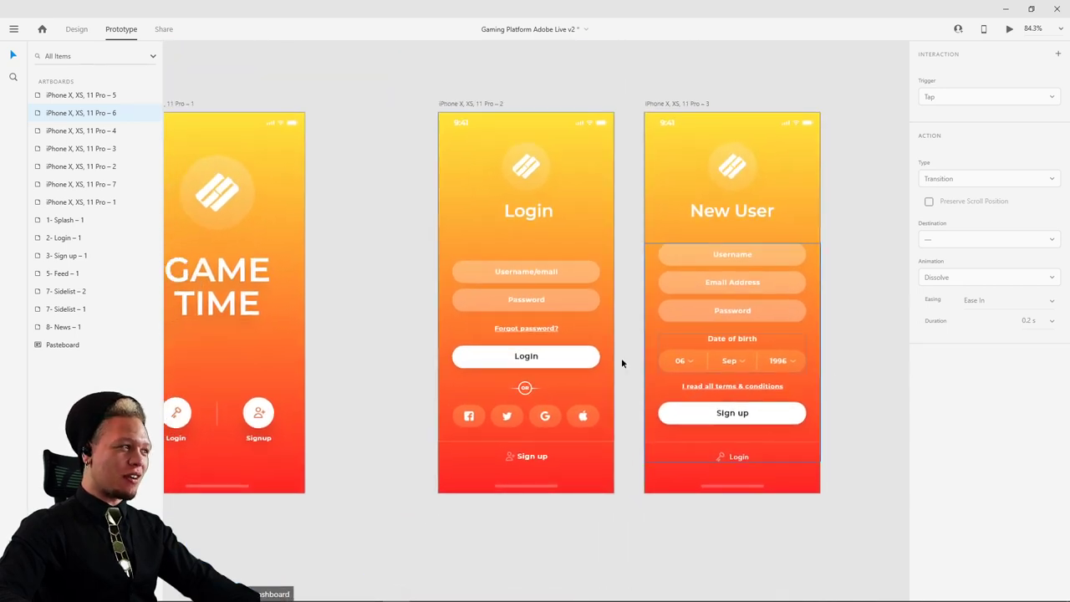
drag(373, 275, 624, 148)
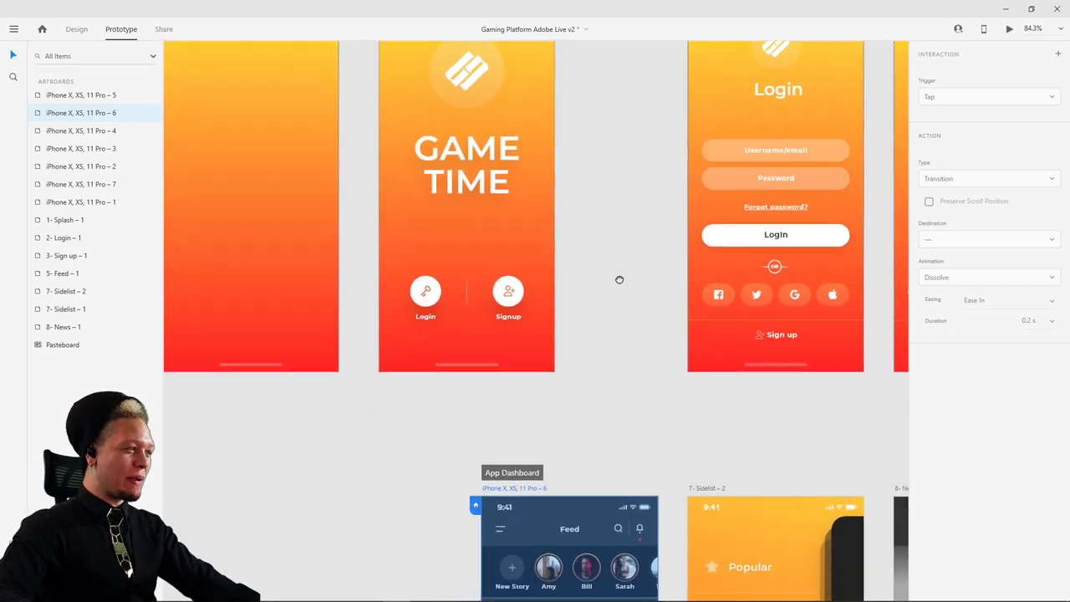
drag(619, 280, 294, 475)
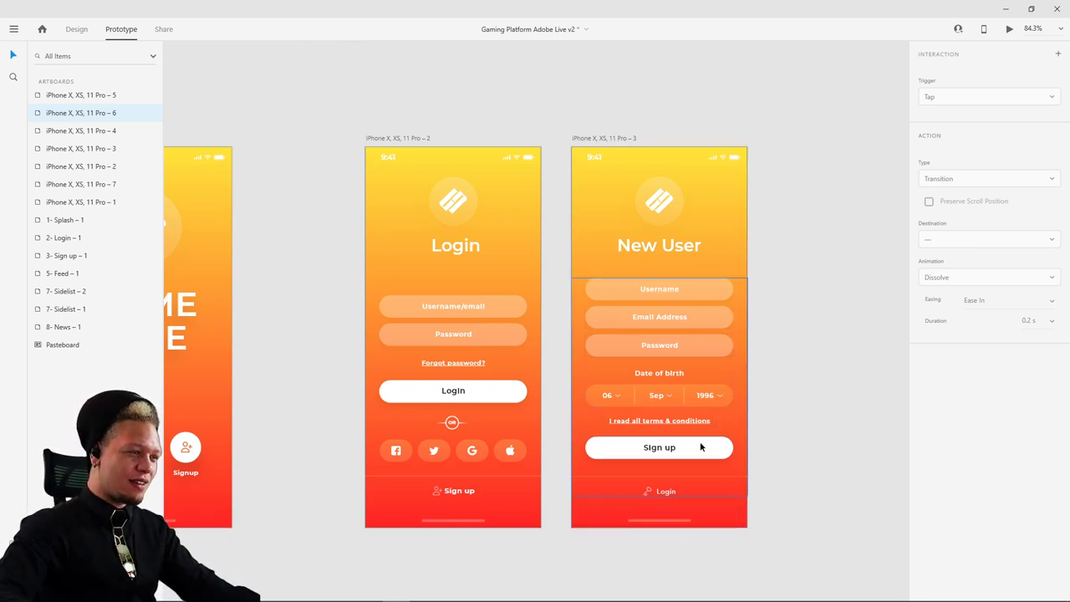
scroll(723, 411, down, 3)
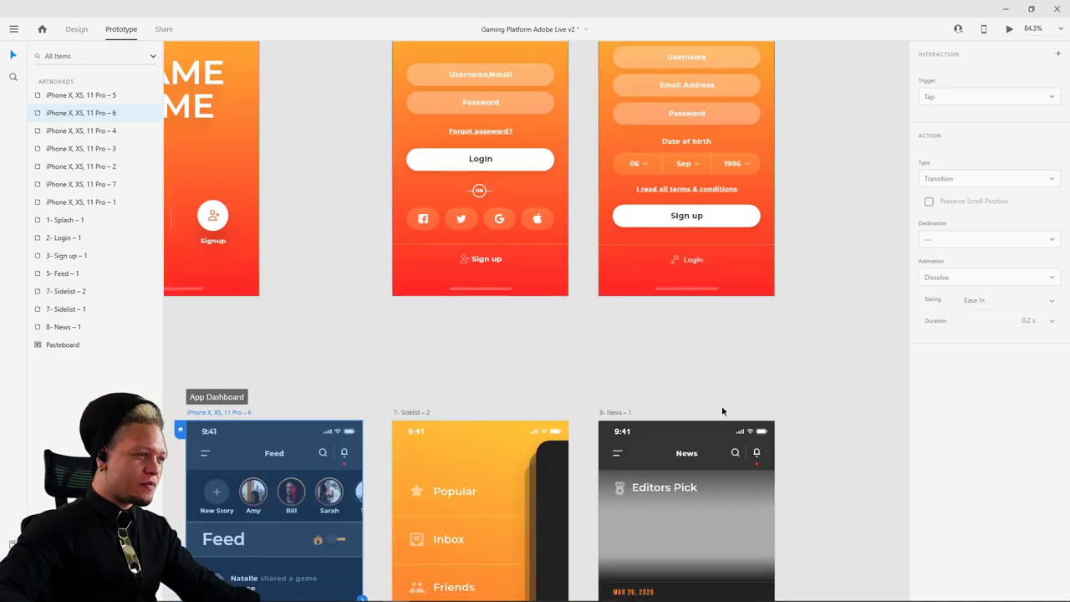
scroll(611, 371, up, 1)
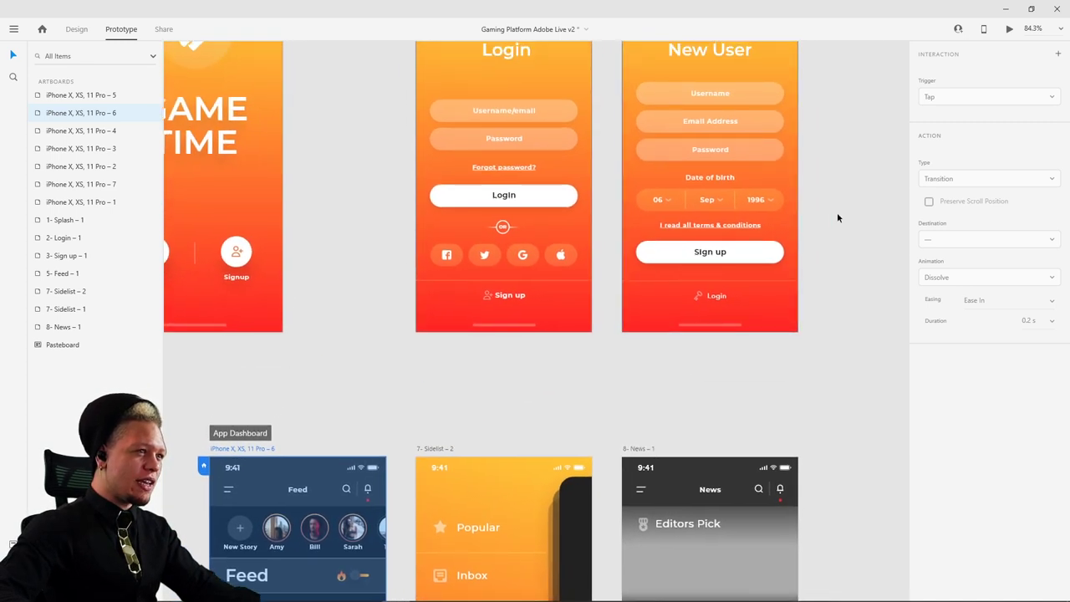
- Wire the Login and Sign up buttons to the App Dashboard Feed screen
click(486, 198)
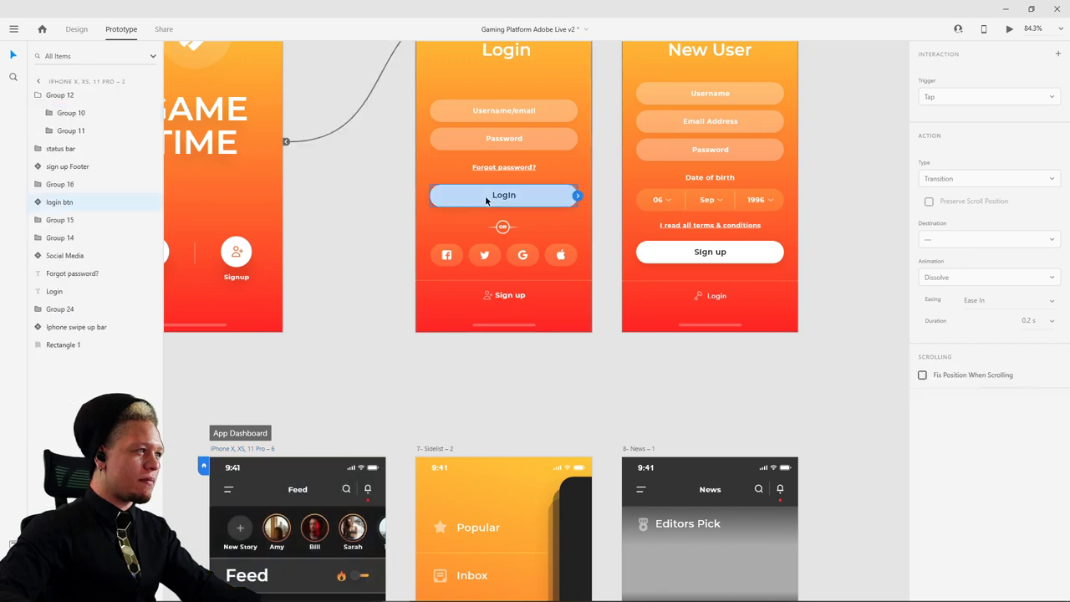
drag(577, 195, 251, 493)
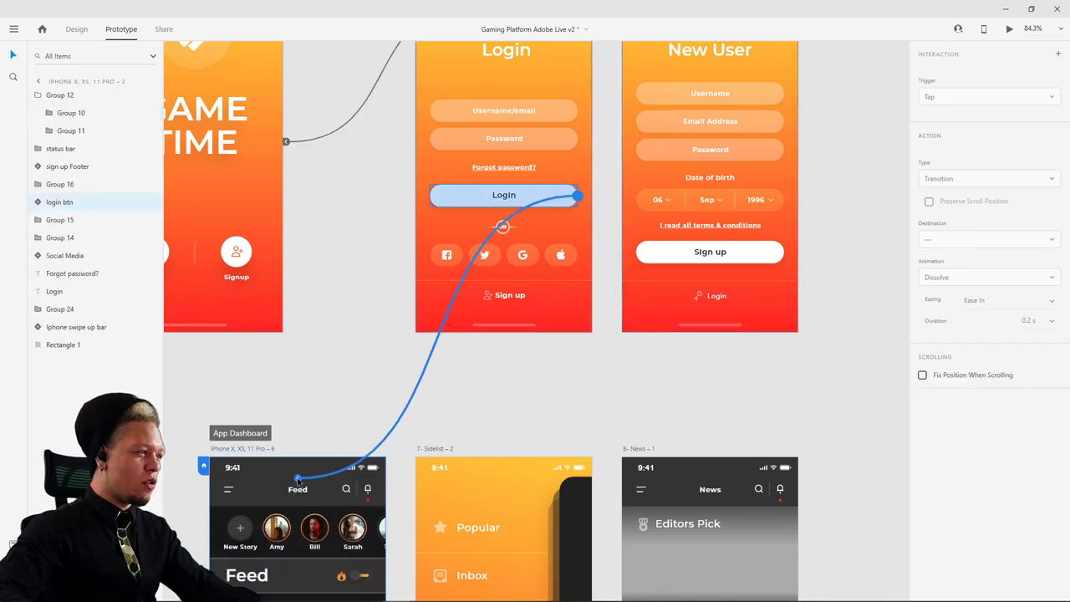
click(488, 416)
click(750, 255)
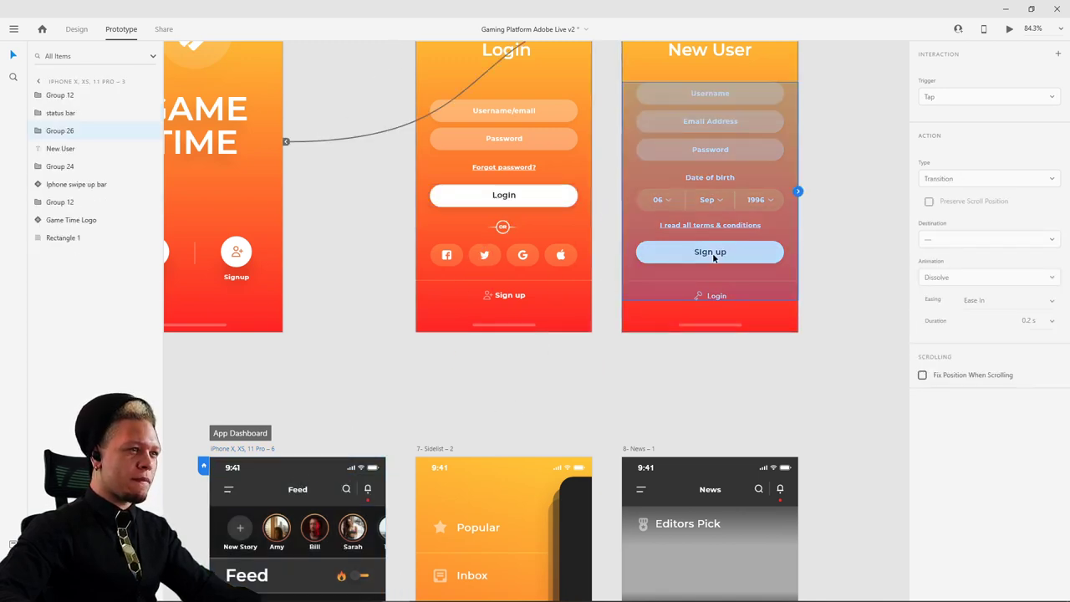
scroll(811, 346, down, 3)
drag(760, 84, 368, 451)
- Try moving the New User artboard, undo it, and review the Login button's link
click(816, 226)
scroll(769, 195, up, 5)
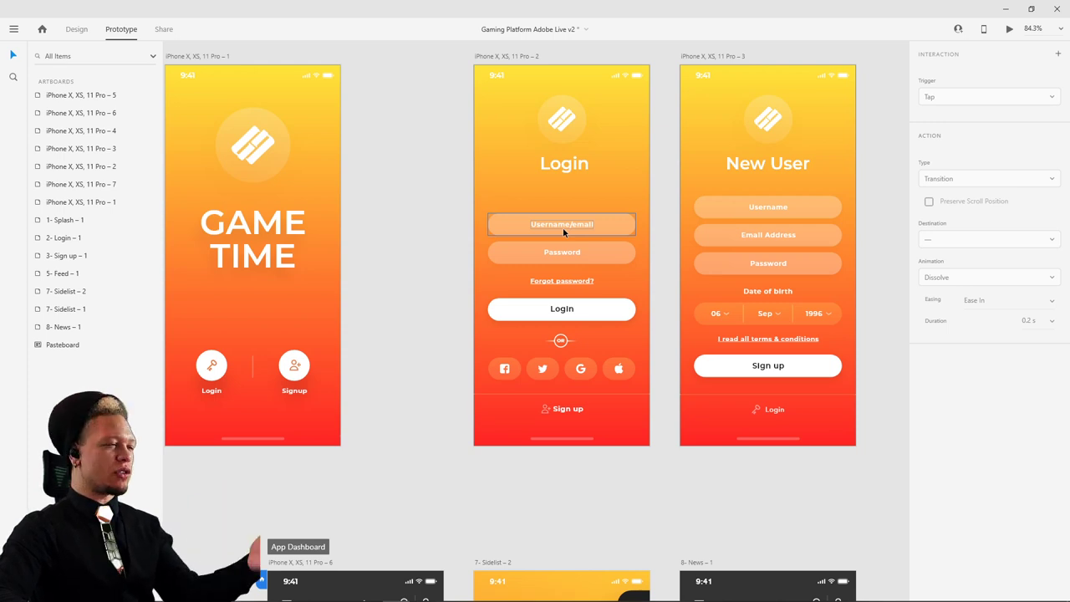
drag(701, 57, 853, 77)
key(ctrl+z)
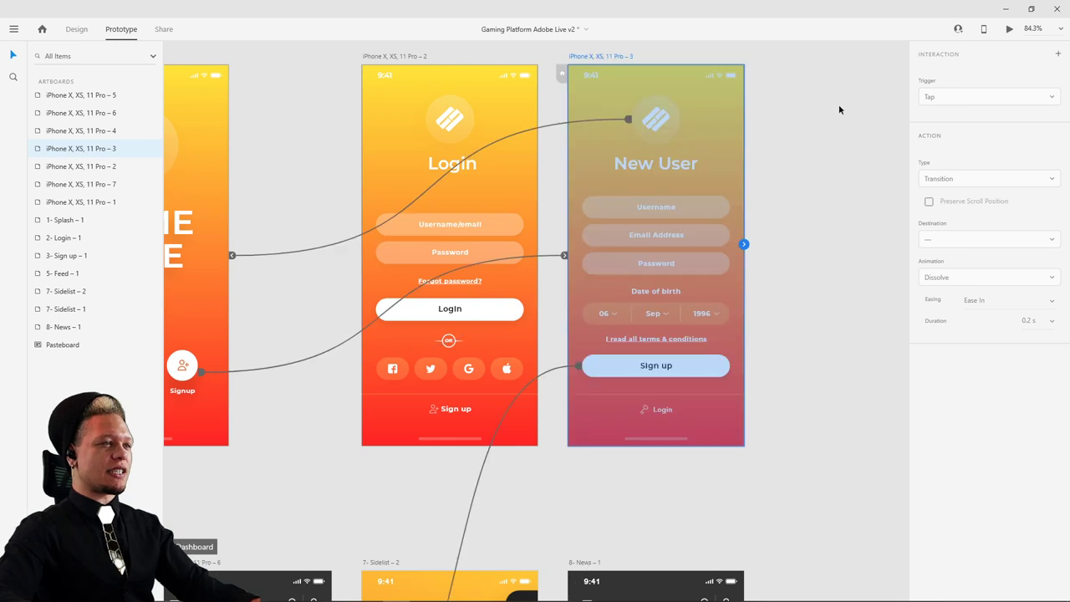
key(ctrl+z)
click(450, 311)
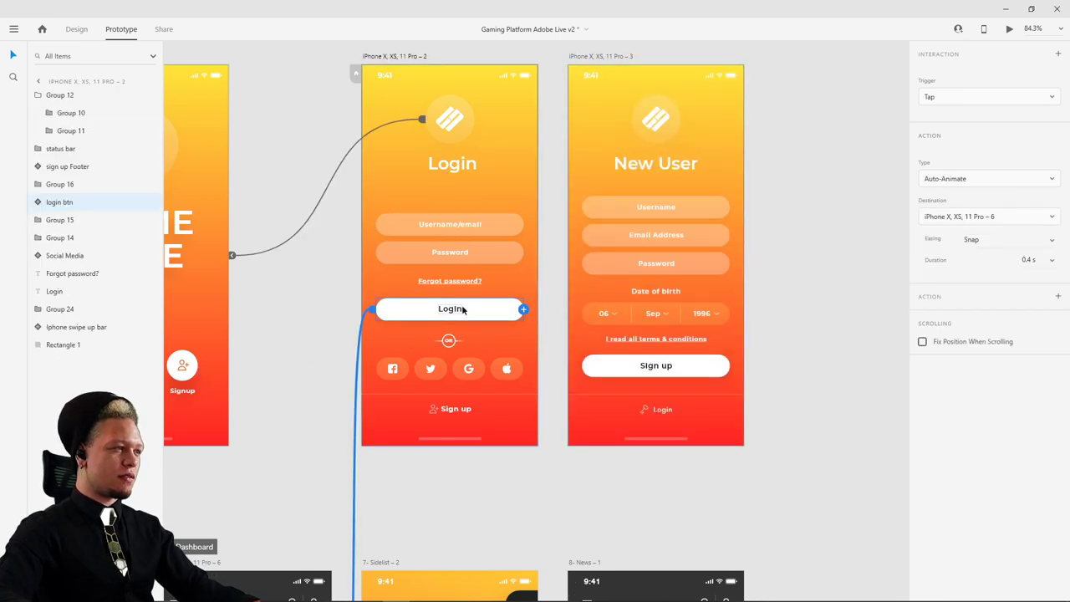
click(550, 155)
- Shift New User right and Alt-drag a copy of the Login artboard into the gap
drag(579, 56, 846, 56)
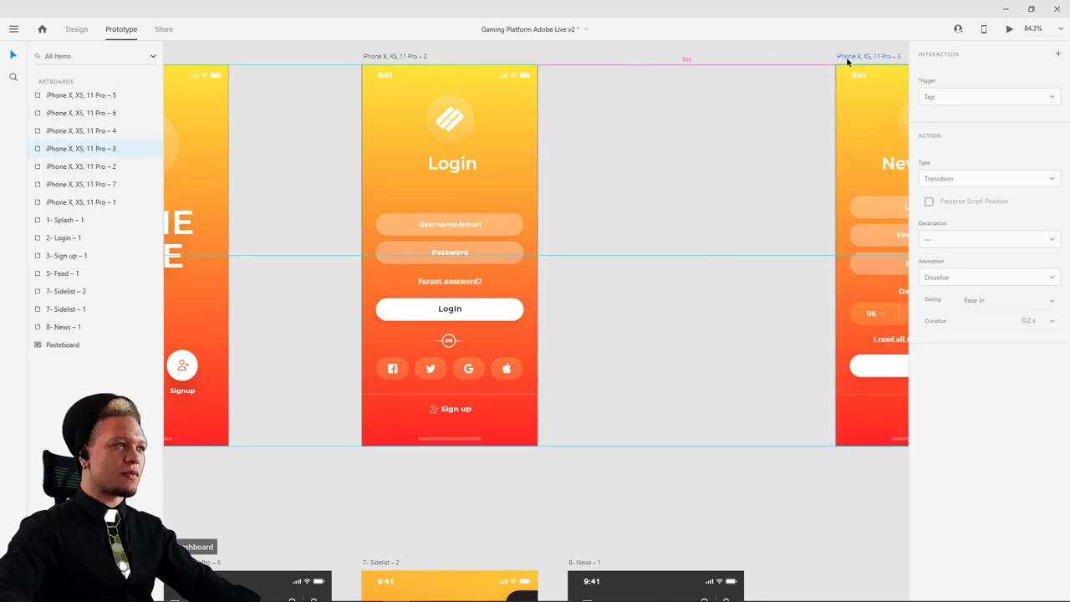
click(399, 57)
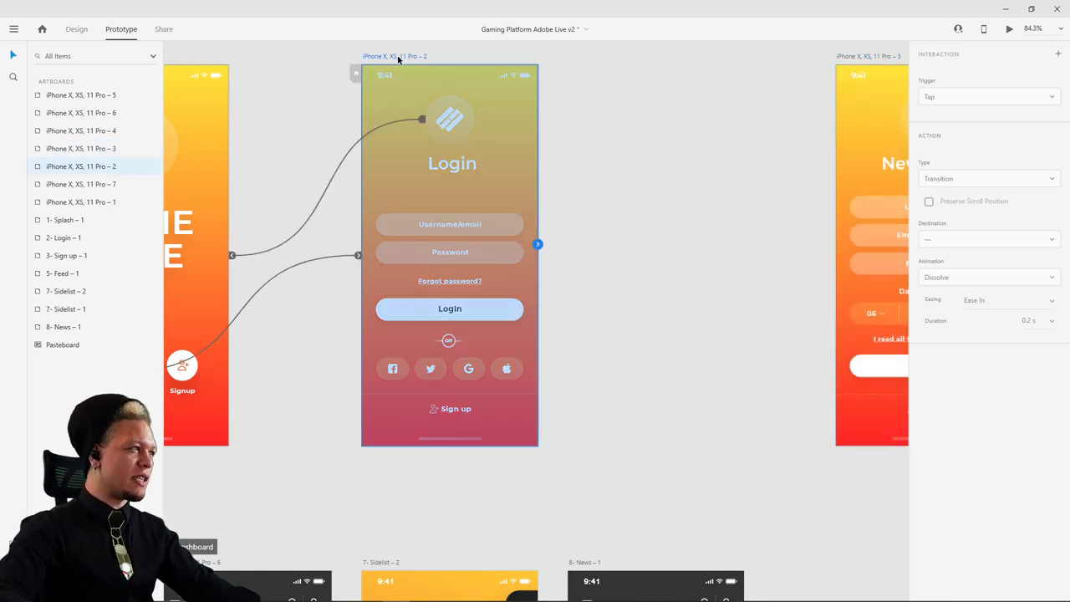
click(79, 31)
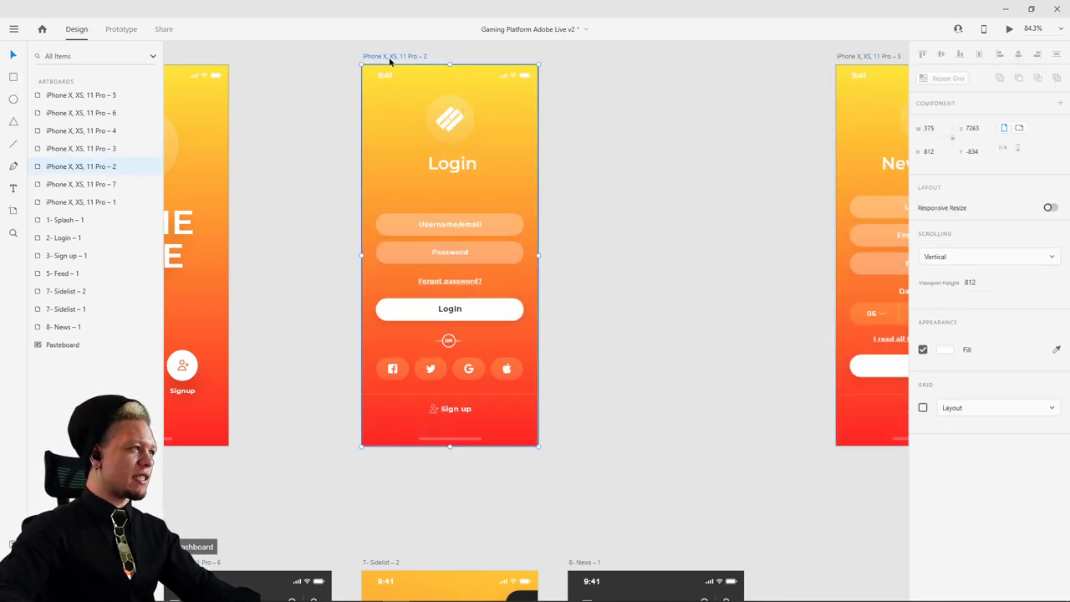
drag(382, 60, 569, 54)
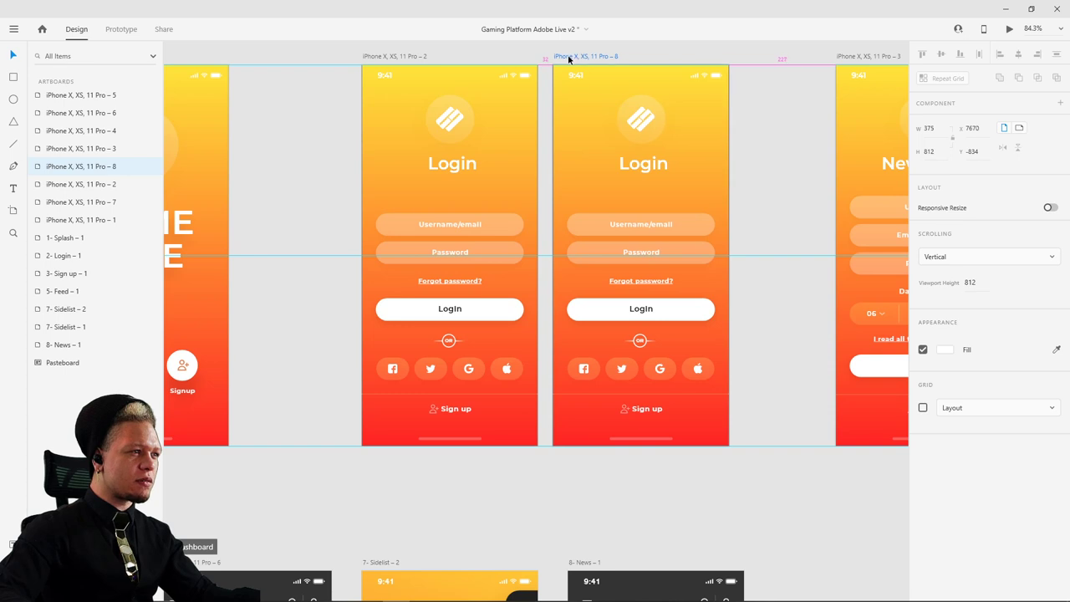
scroll(640, 226, up, 3)
double_click(635, 221)
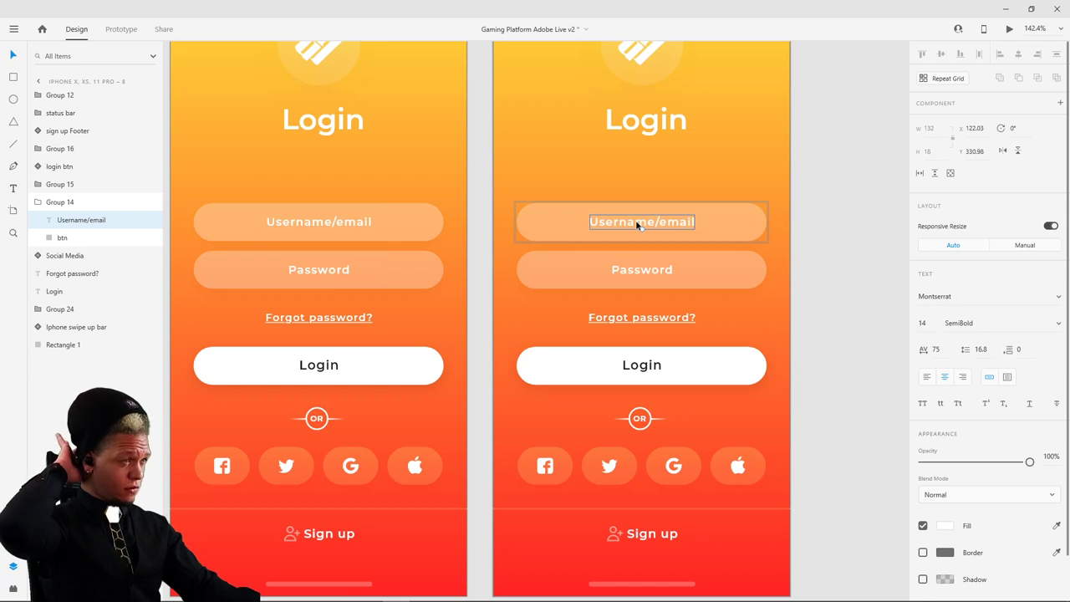
- Replace the copy's Username/email text with a sample username, then shorten it
double_click(635, 220)
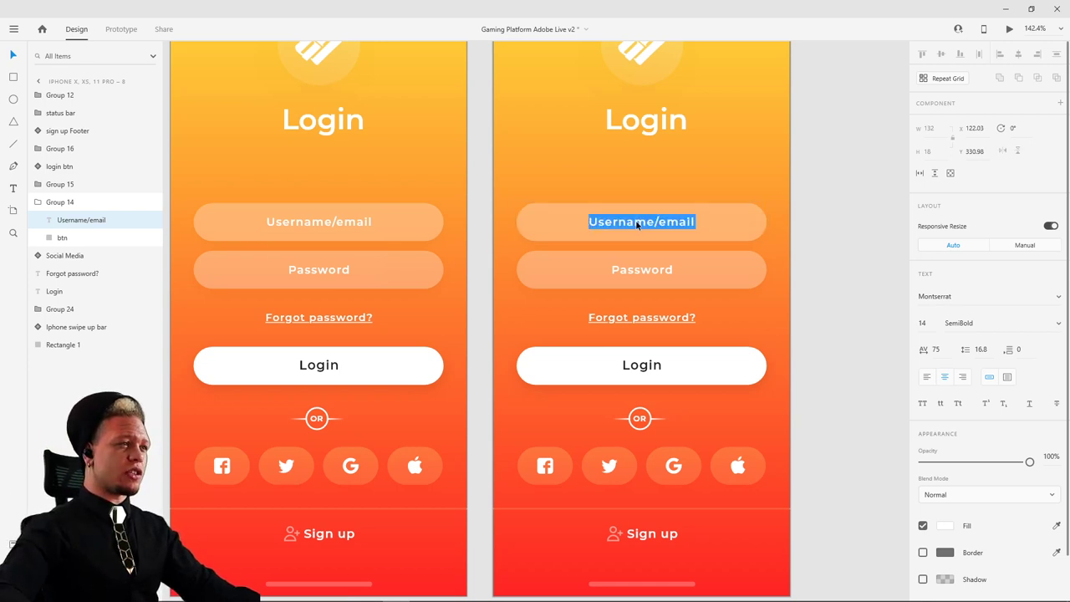
click(637, 221)
triple_click(638, 222)
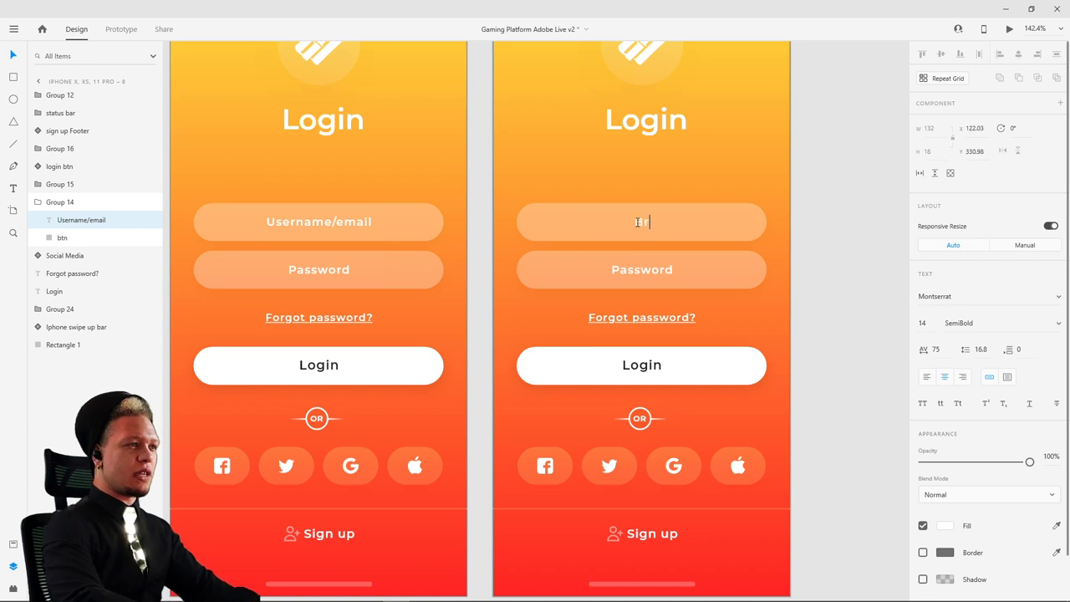
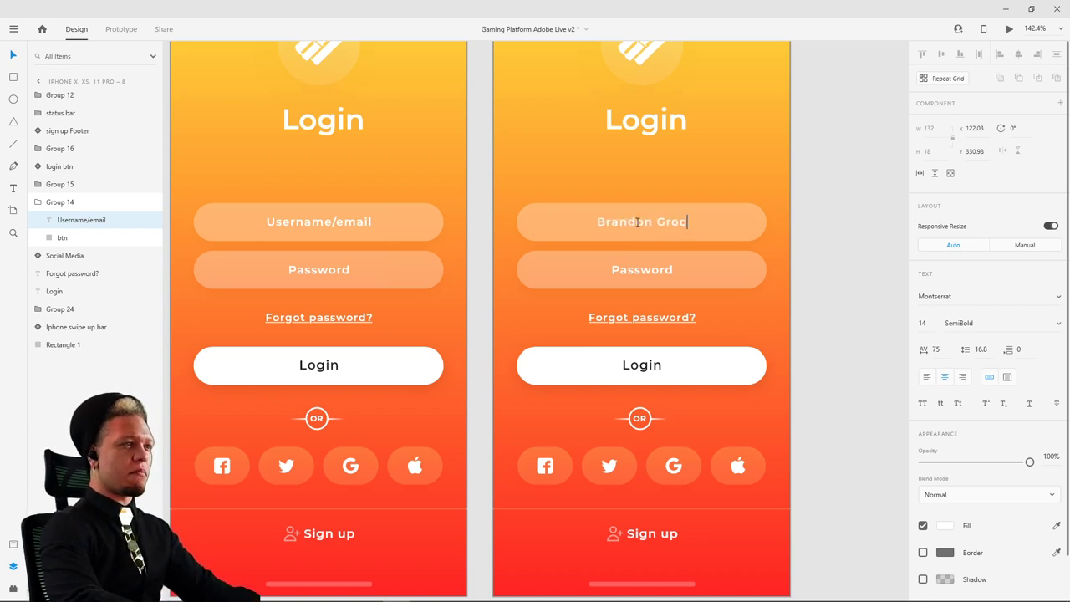
key(Escape)
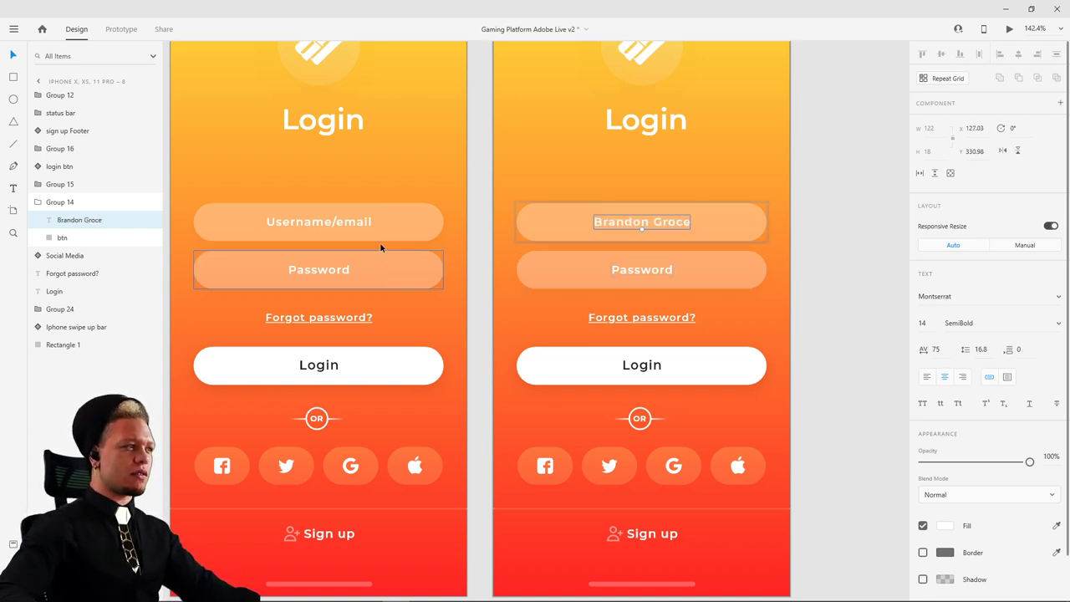
double_click(648, 222)
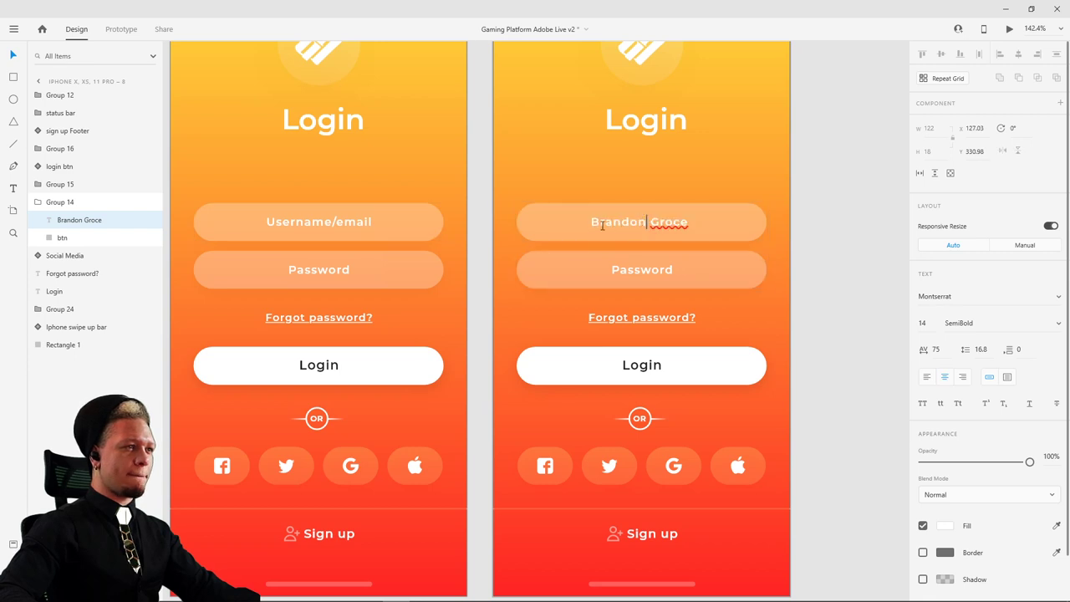
drag(602, 226, 685, 226)
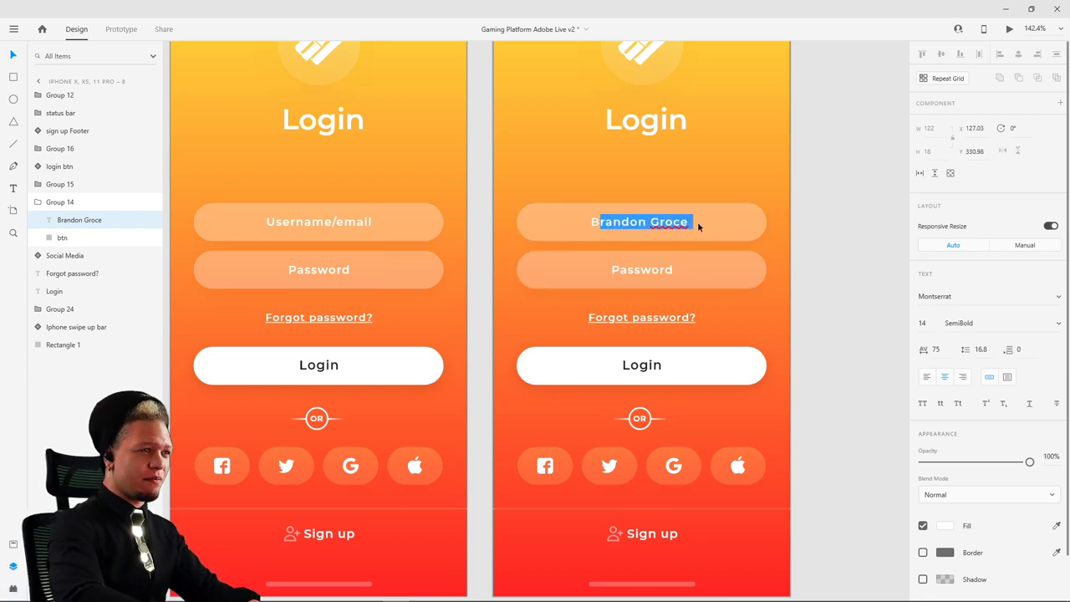
text(Gross)
key(Escape)
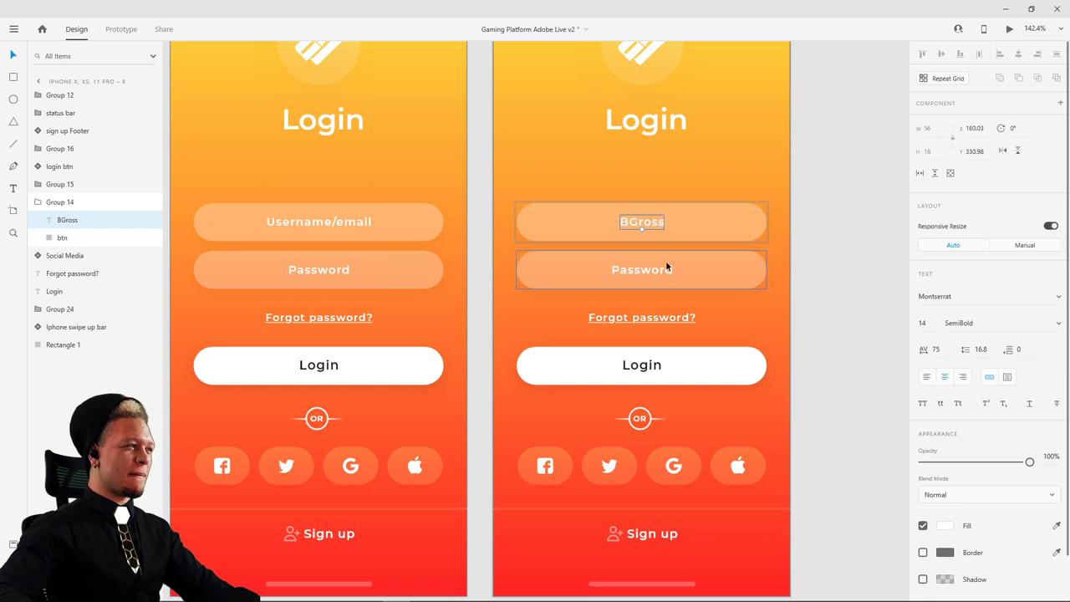
- Replace the Password placeholder text with an asterisk mask
click(643, 271)
double_click(643, 271)
double_click(642, 271)
text(*)
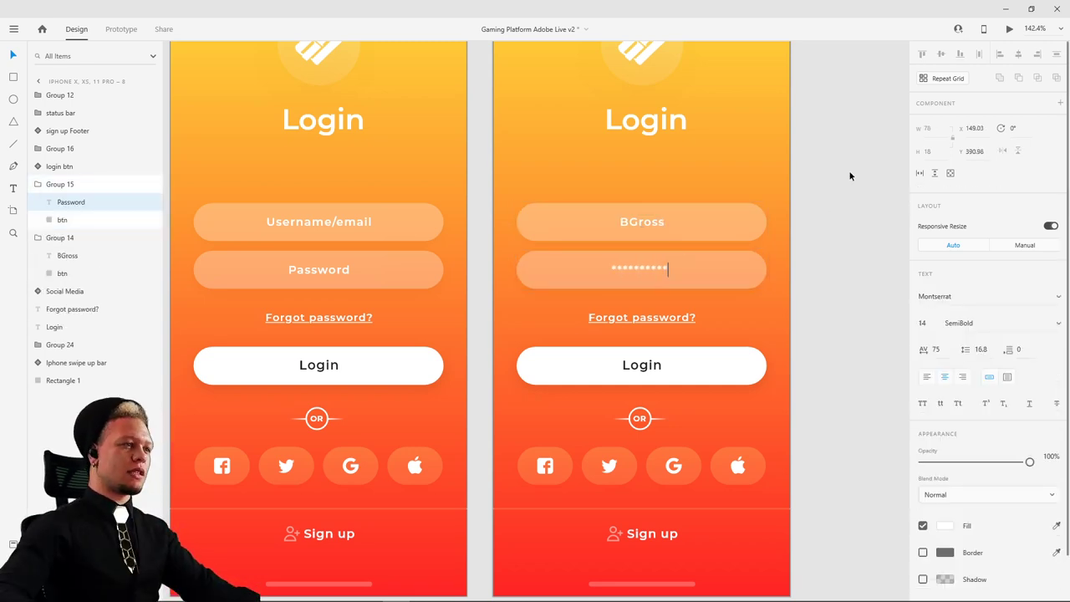
key(Escape)
ctrl+scroll(851, 269, down, 5)
drag(850, 278, 783, 236)
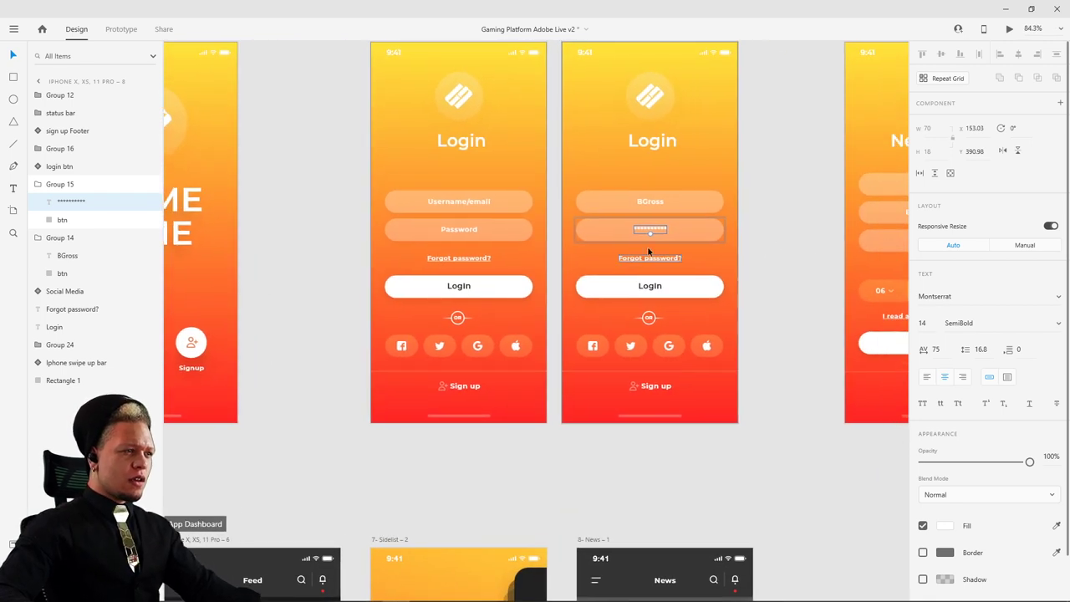
- Wire the original username field to auto-animate to the filled-in Login copy
click(451, 199)
drag(448, 193, 389, 260)
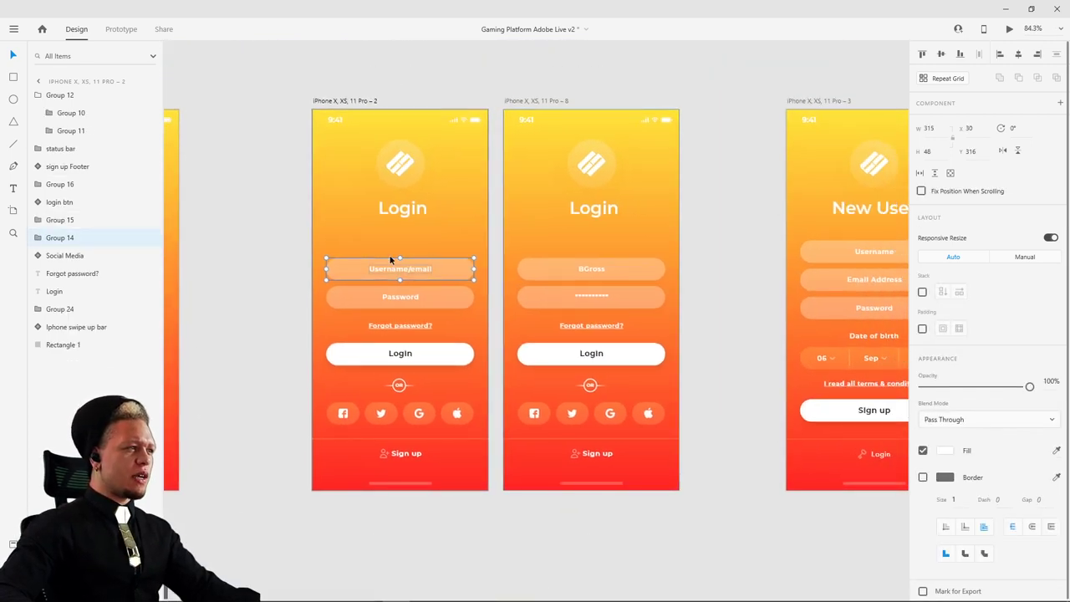
click(122, 29)
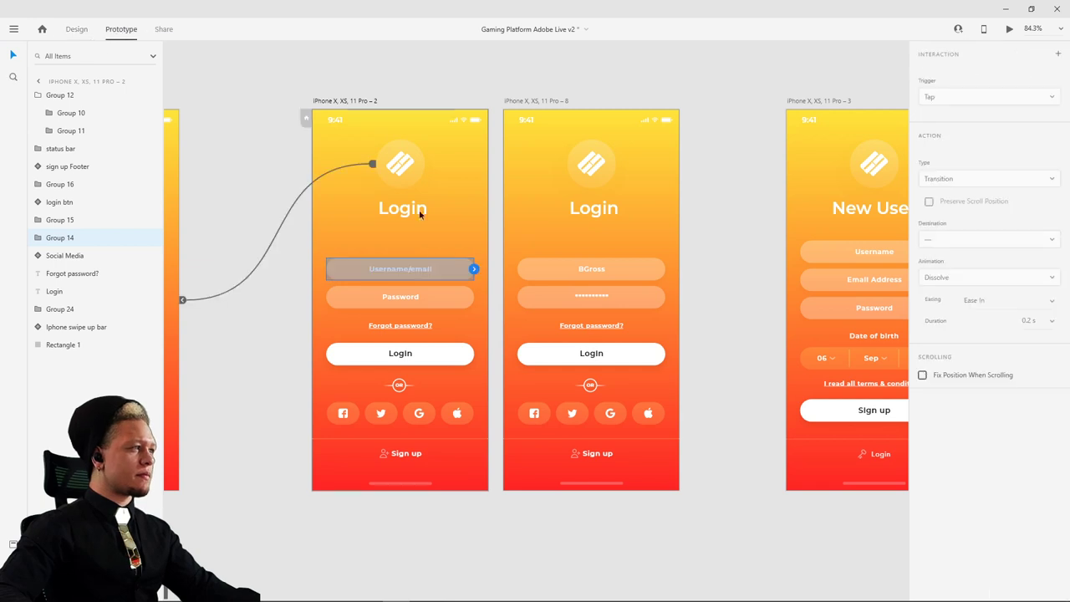
drag(474, 268, 552, 269)
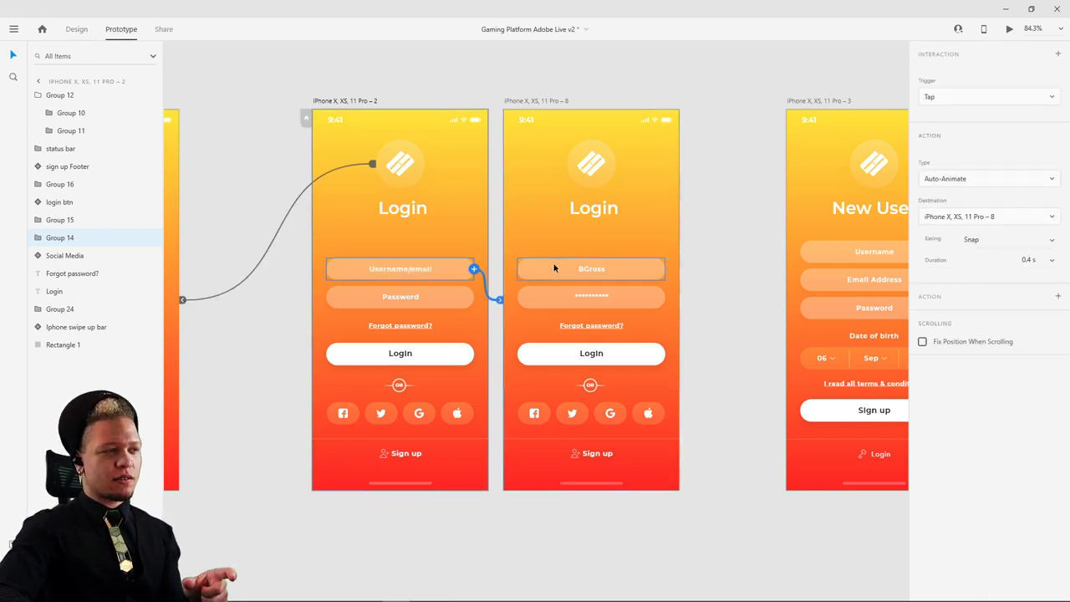
- Wire the copy's Login button to the Feed screen with auto-animate, Snap easing, 0.4 s
click(610, 358)
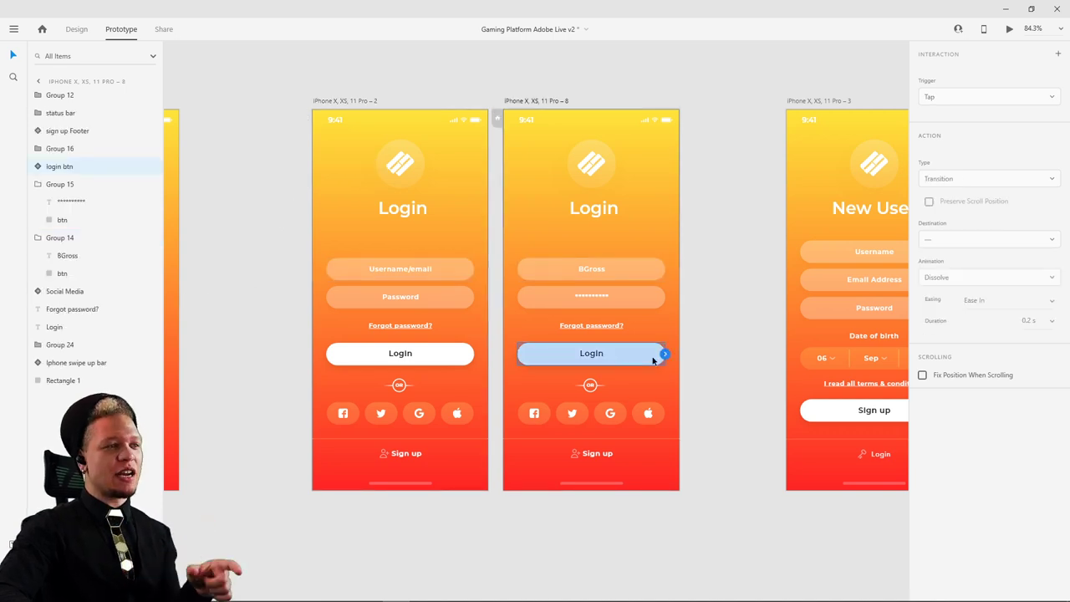
scroll(657, 294, down, 5)
scroll(656, 322, down, 1)
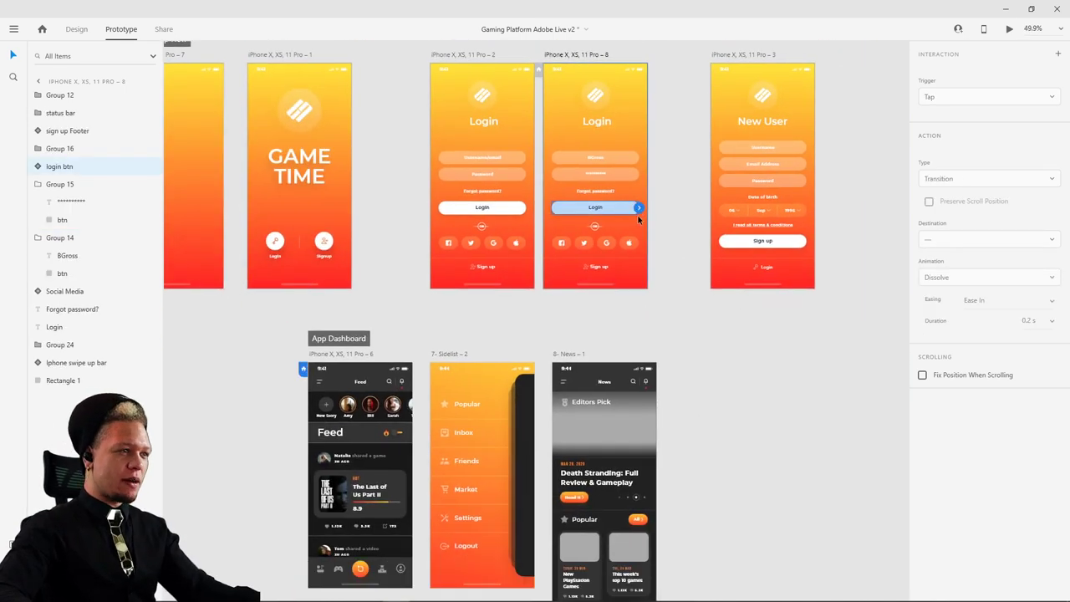
drag(638, 208, 338, 388)
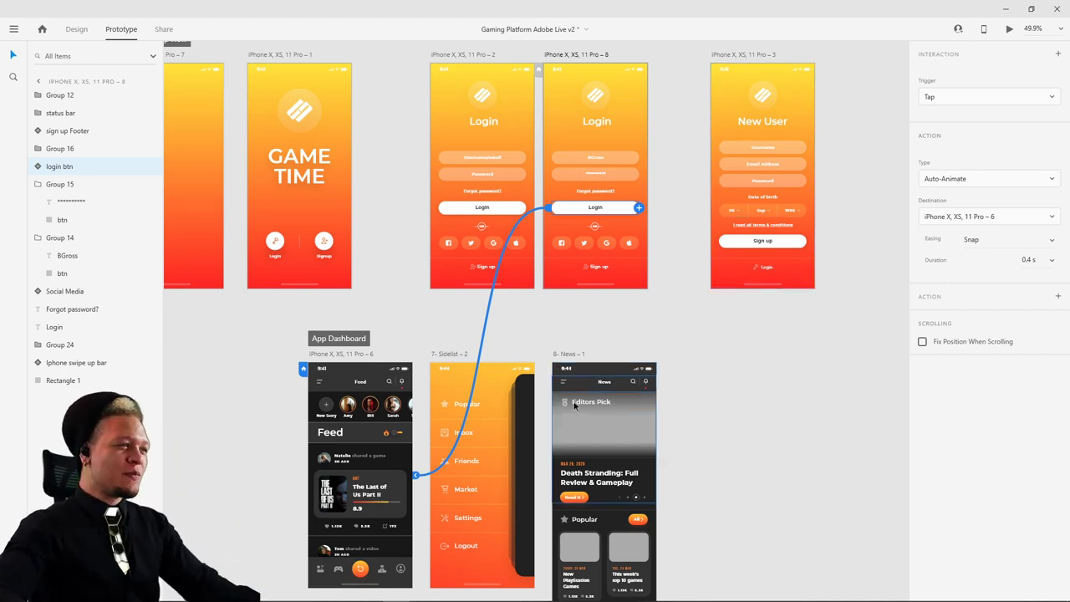
scroll(489, 122, up, 2)
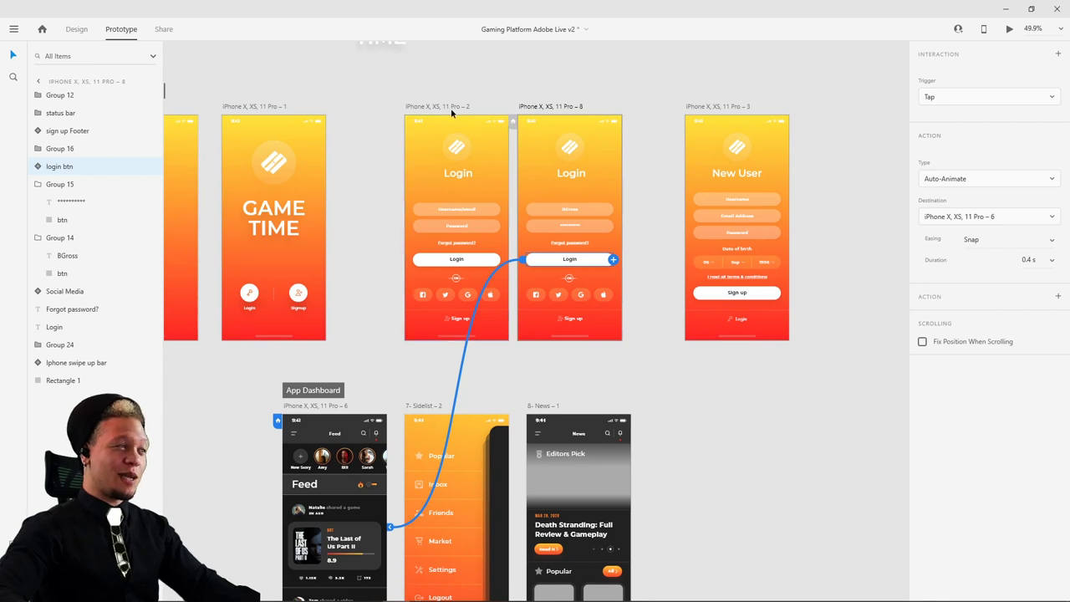
click(449, 106)
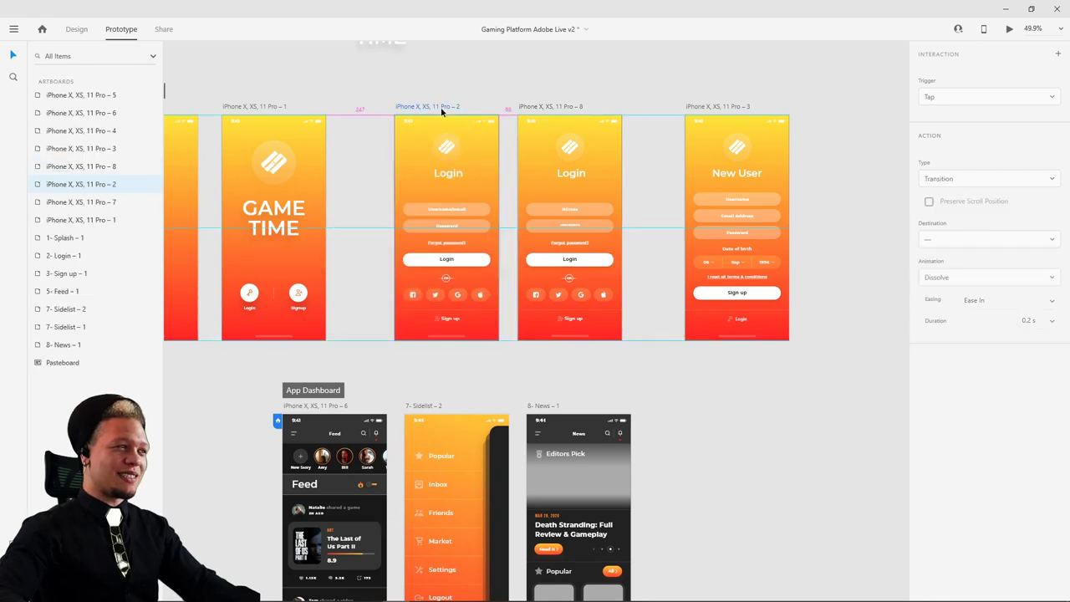
click(554, 106)
click(1009, 28)
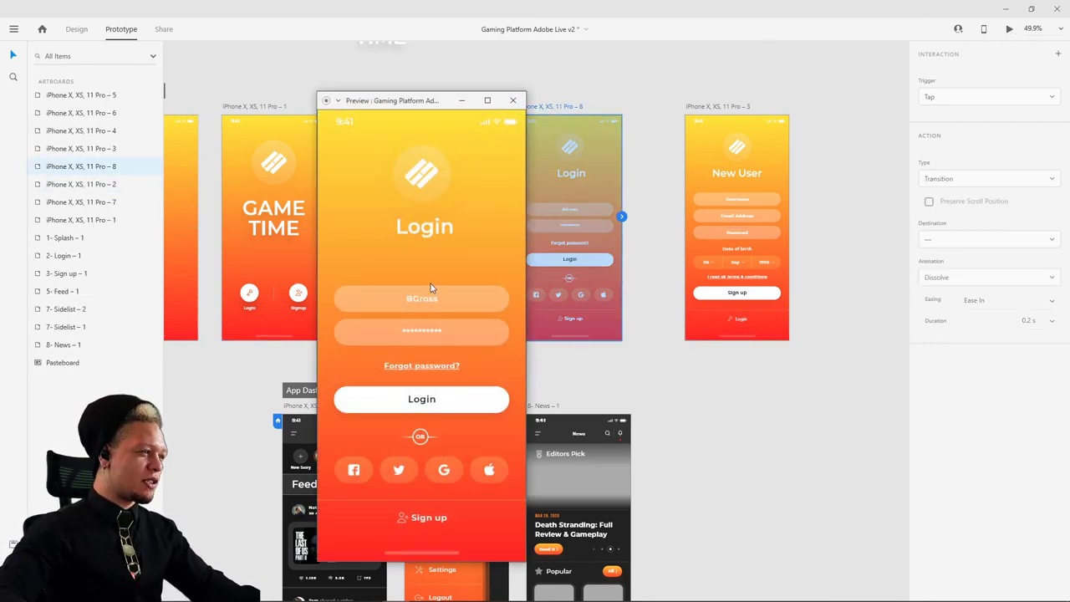
click(515, 99)
click(442, 106)
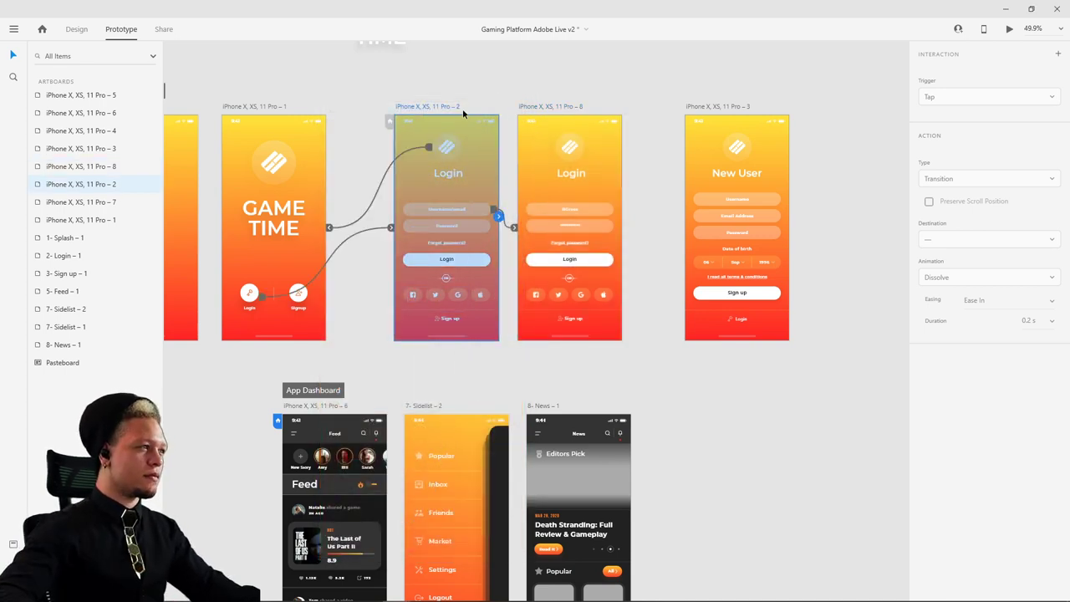
click(1013, 32)
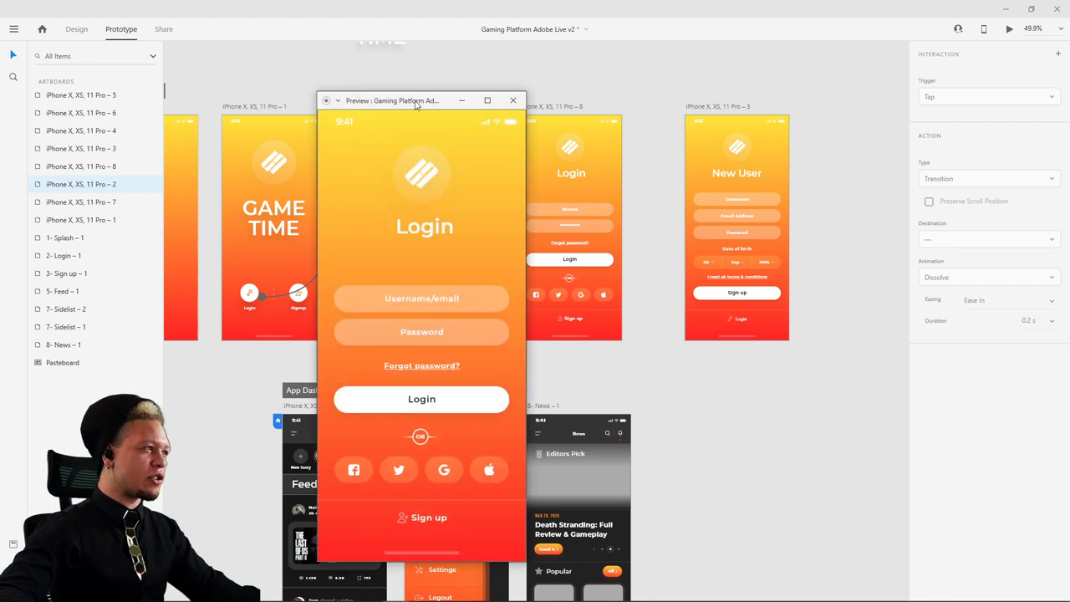
click(470, 287)
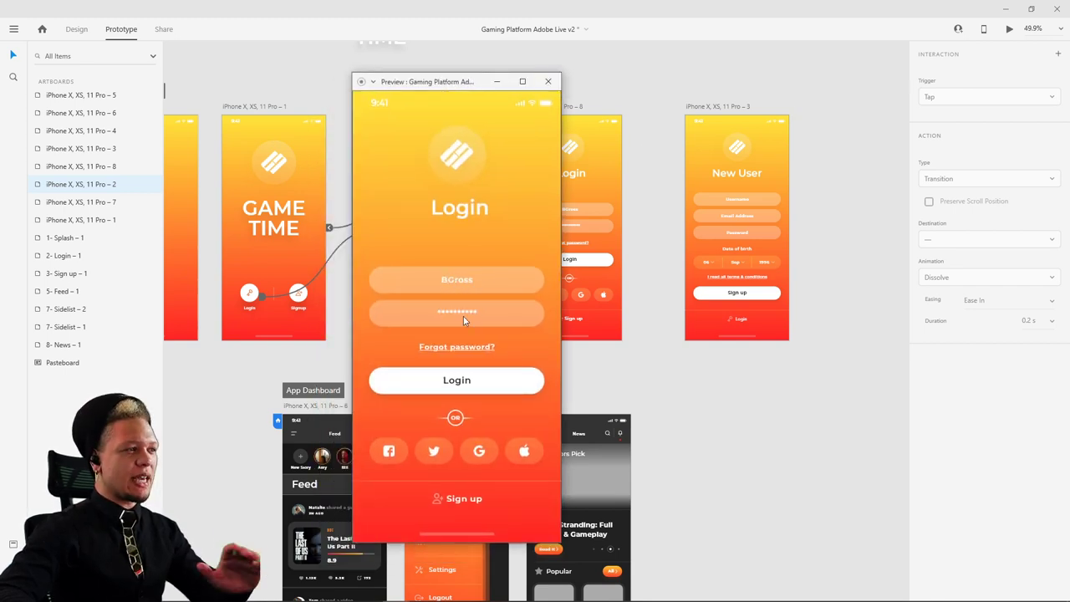
click(462, 387)
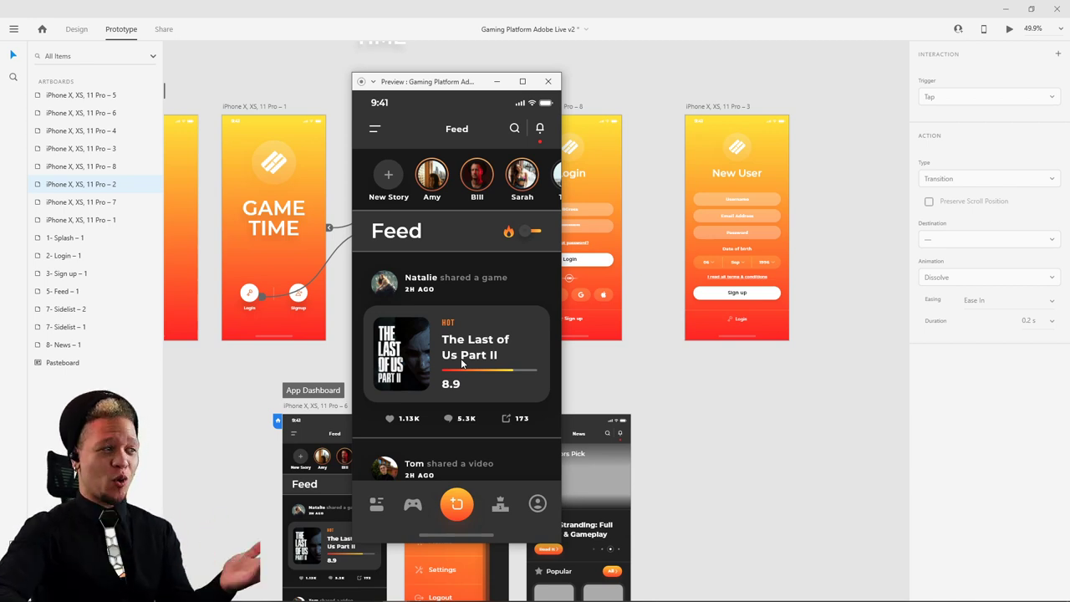
drag(483, 371, 472, 401)
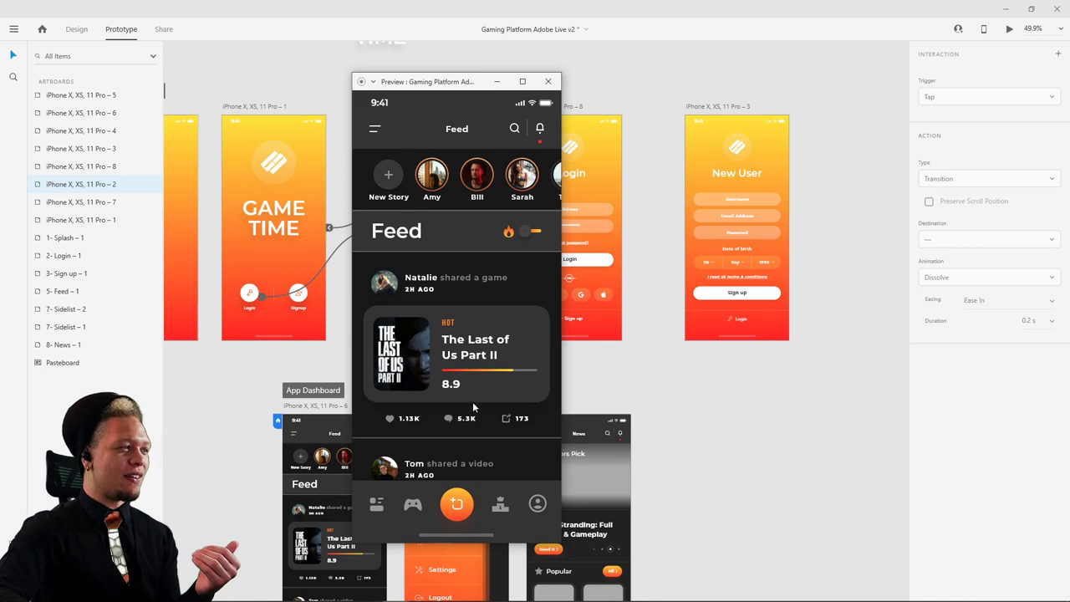
click(548, 81)
scroll(548, 199, down, 5)
scroll(548, 199, left, 4)
scroll(549, 204, up, 3)
scroll(497, 253, right, 3)
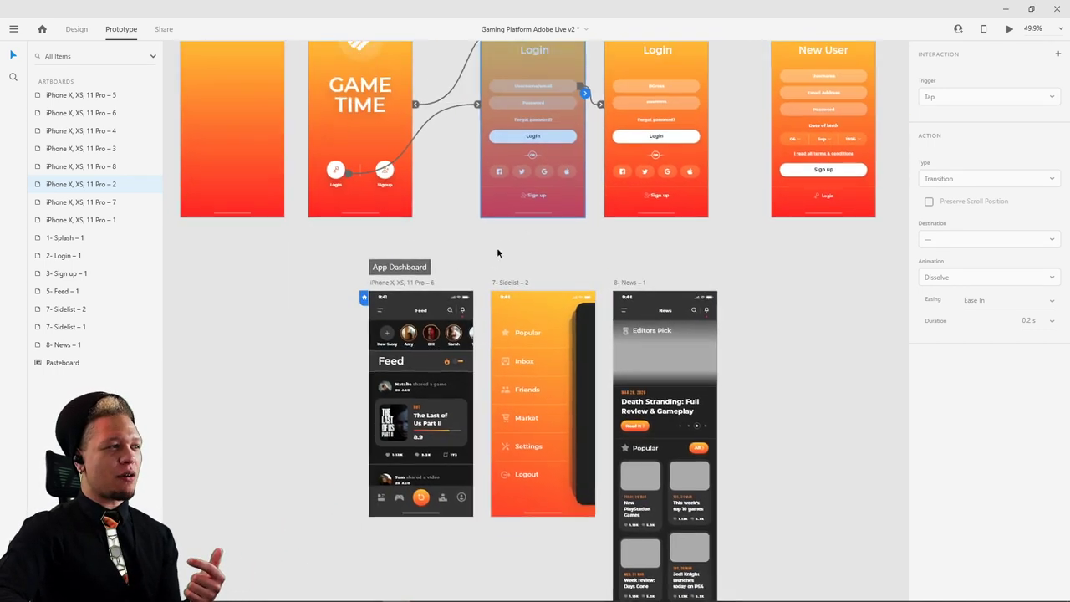
click(407, 285)
click(1009, 28)
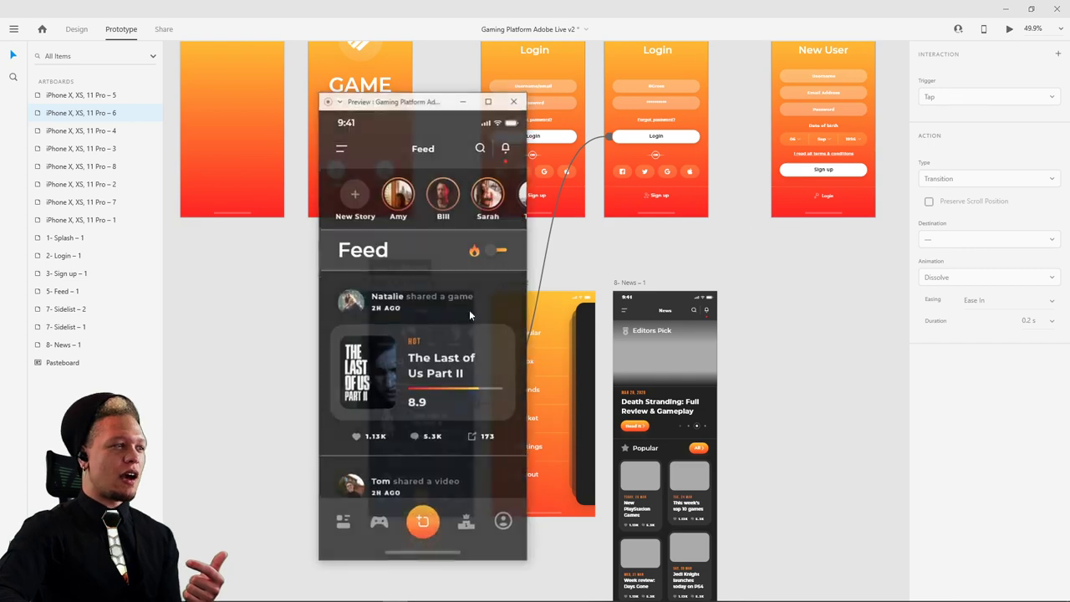
scroll(433, 334, down, 2)
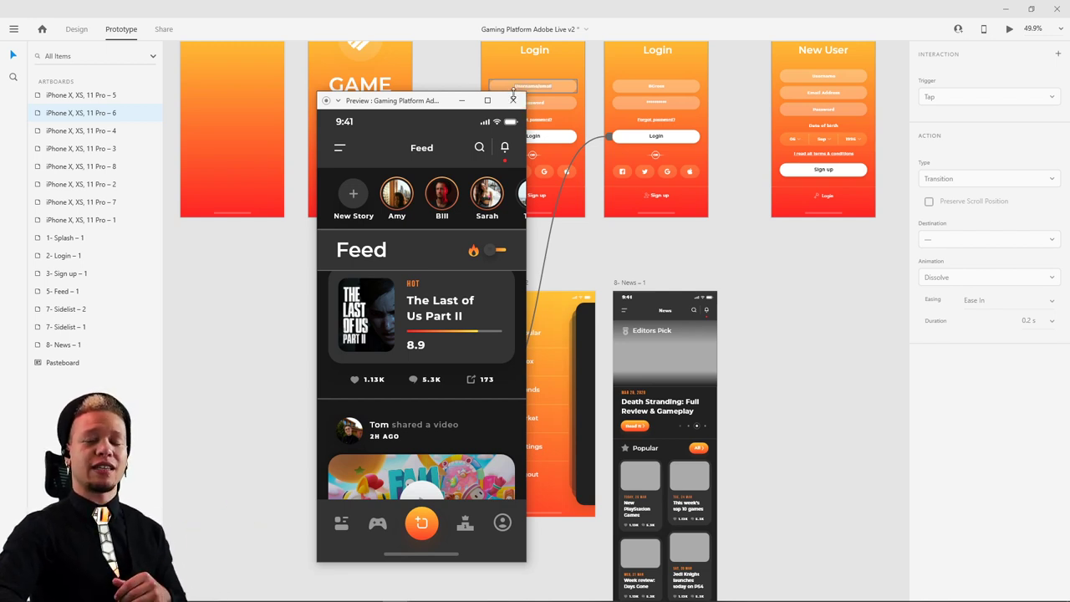
click(514, 99)
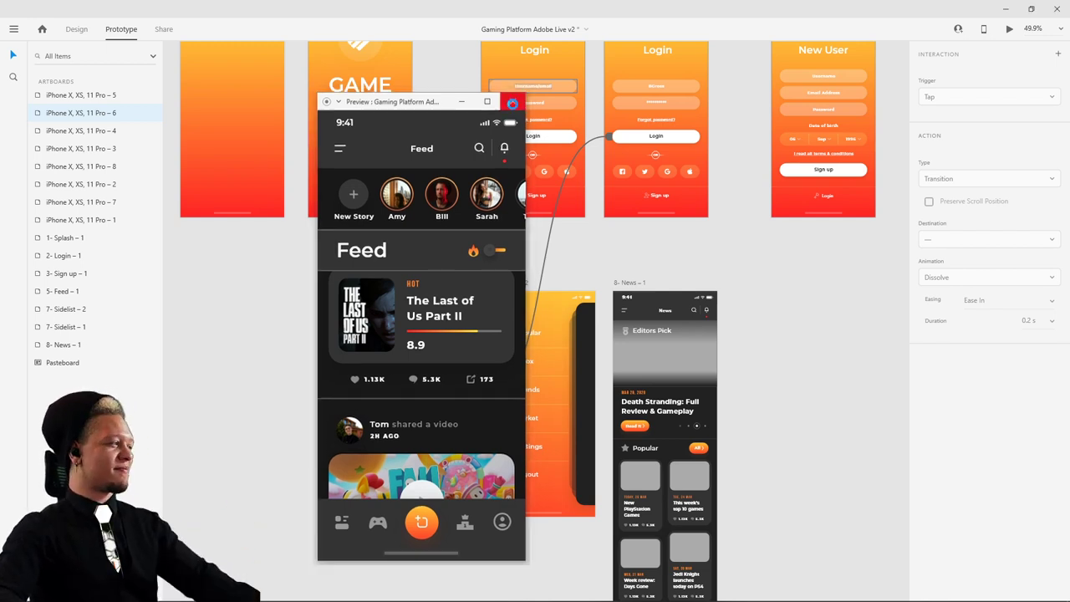
scroll(621, 305, up, 5)
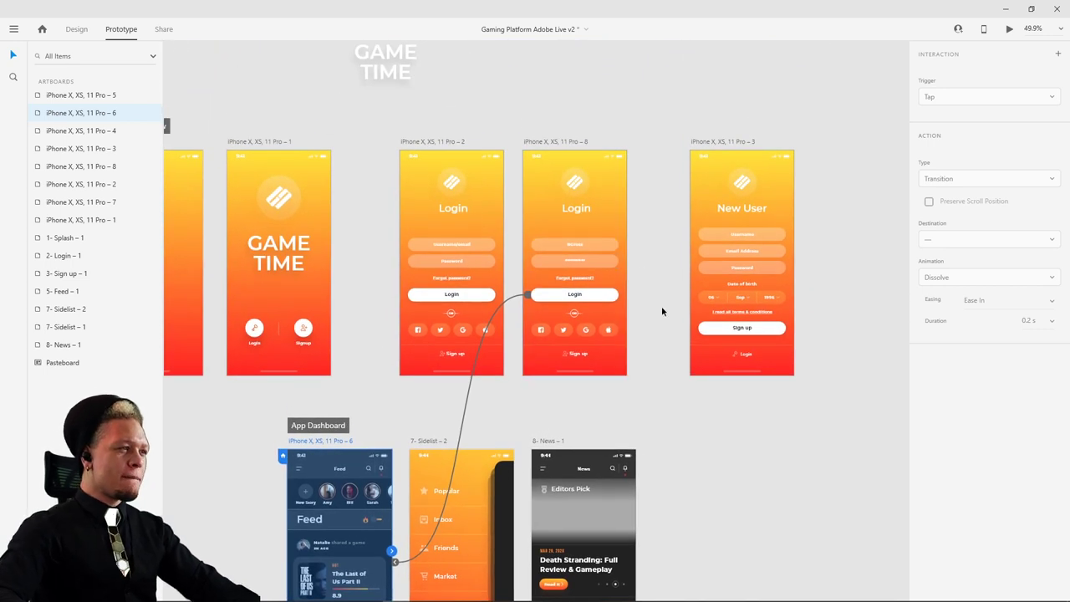
- Select elements on the filled Login screen and switch to Design mode
scroll(661, 308, down, 3)
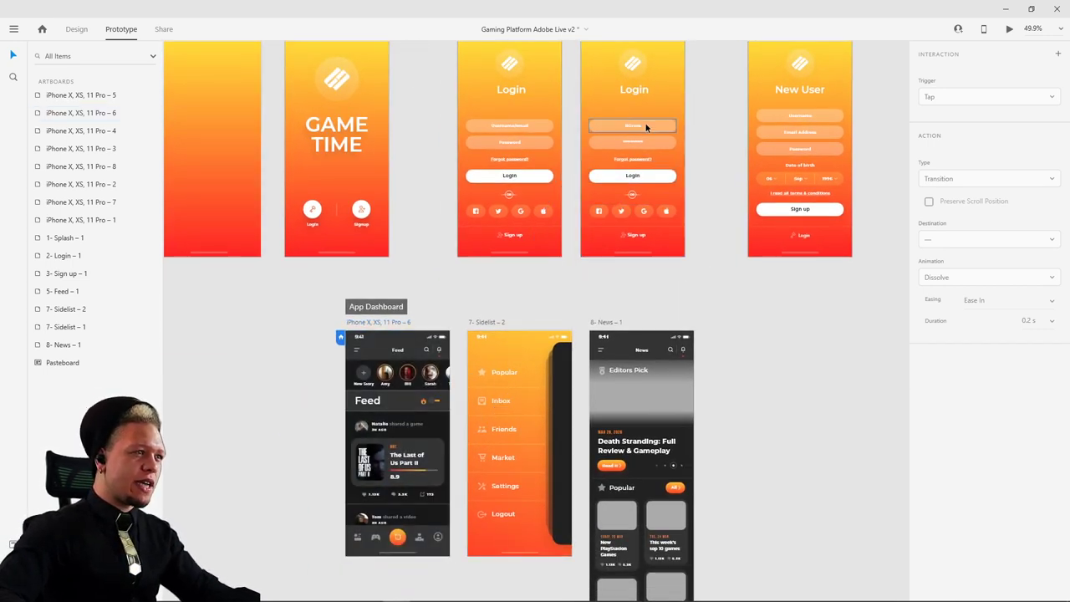
drag(725, 161, 638, 221)
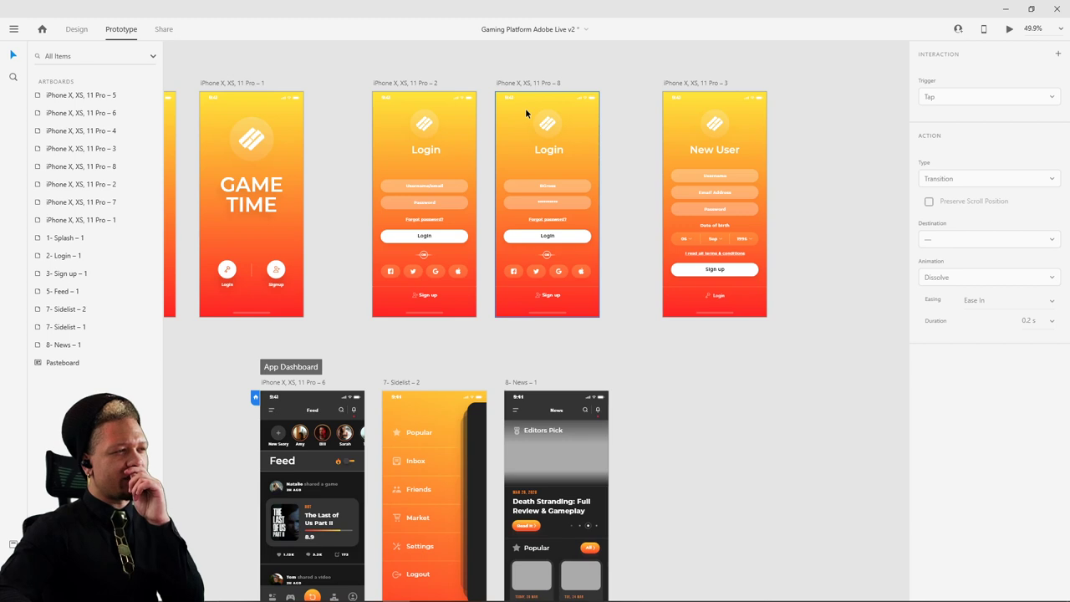
click(493, 112)
click(517, 147)
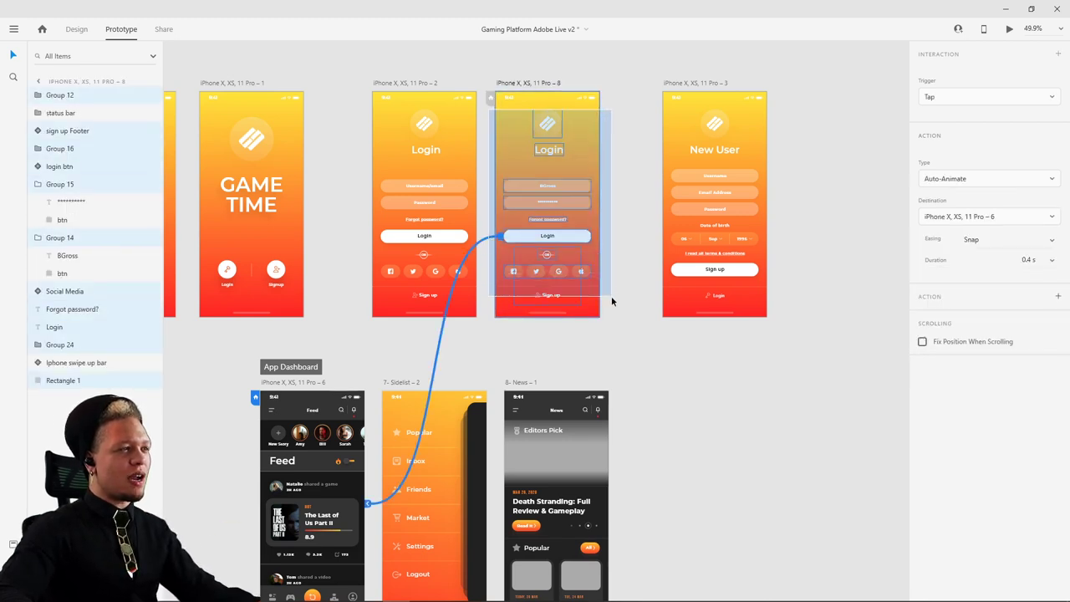
click(76, 28)
shift+click(512, 162)
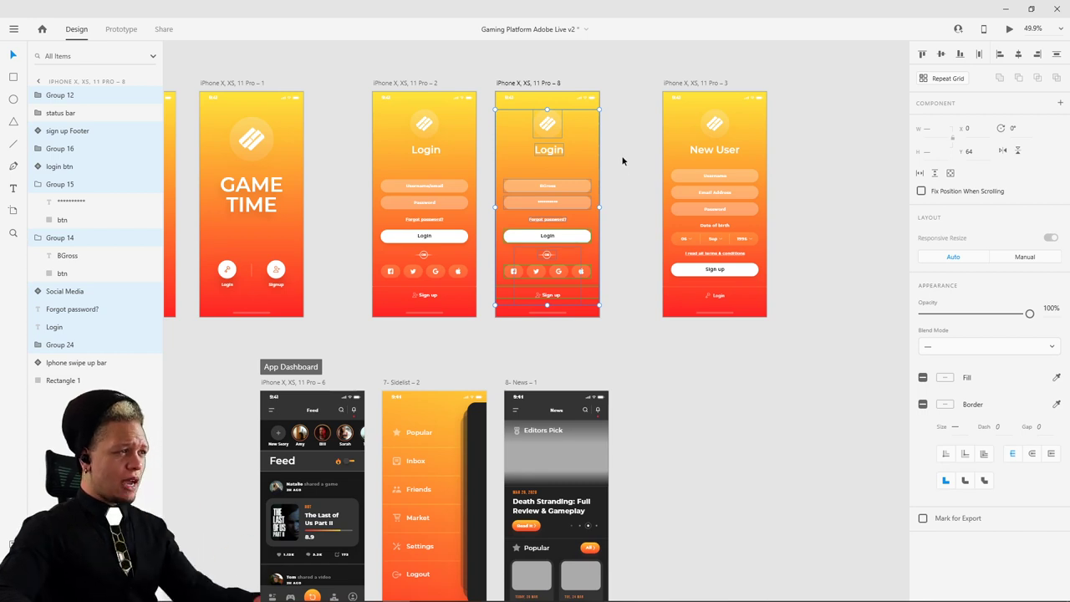
click(622, 160)
- Inspect the social icons group and the sign up Footer on the filled Login screen
scroll(595, 137, up, 3)
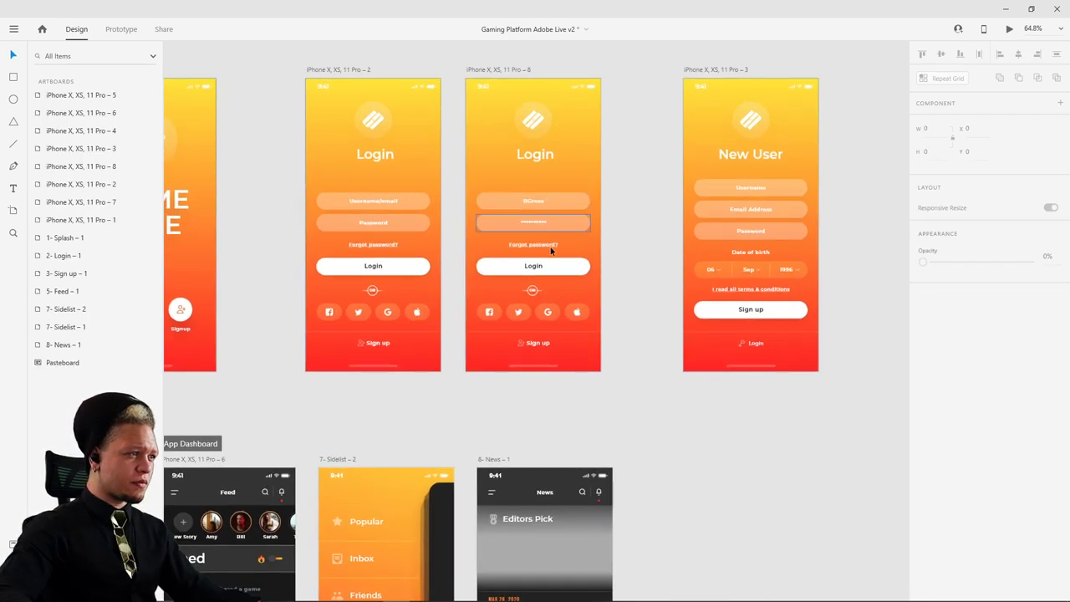
click(559, 296)
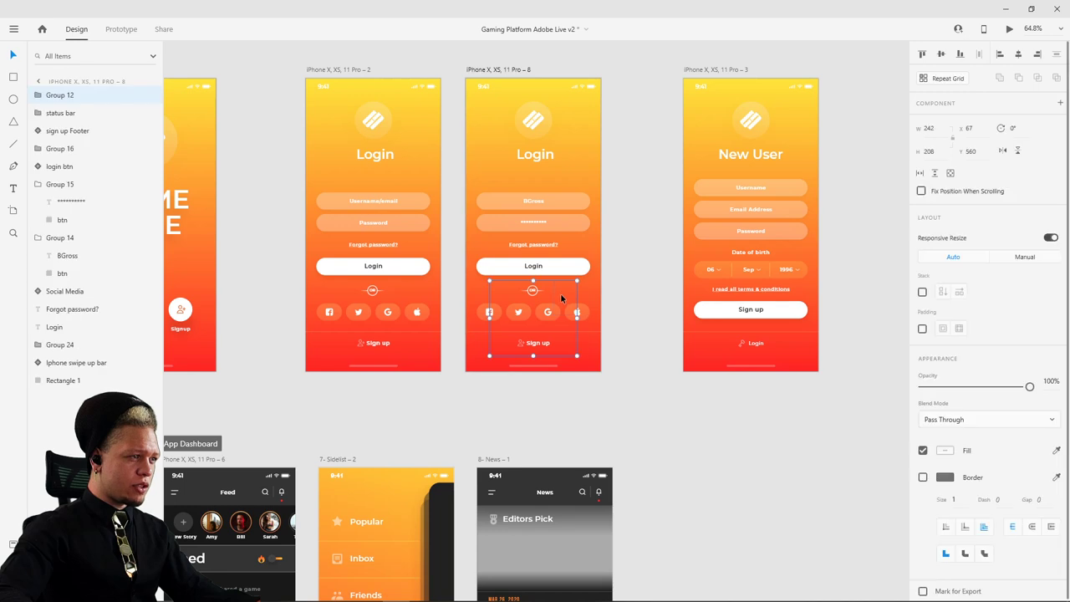
key(Escape)
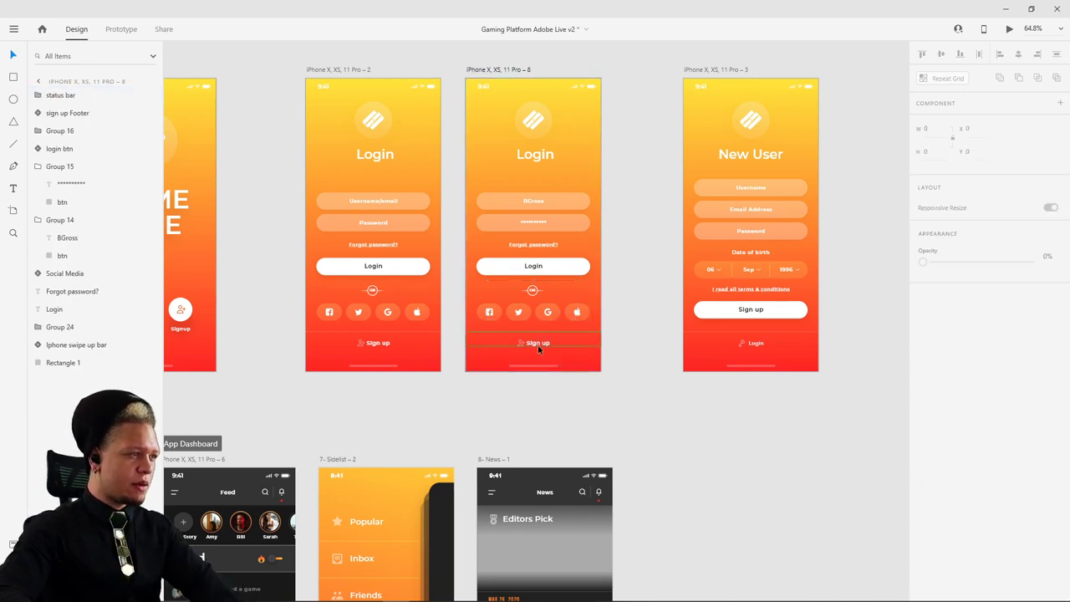
click(542, 349)
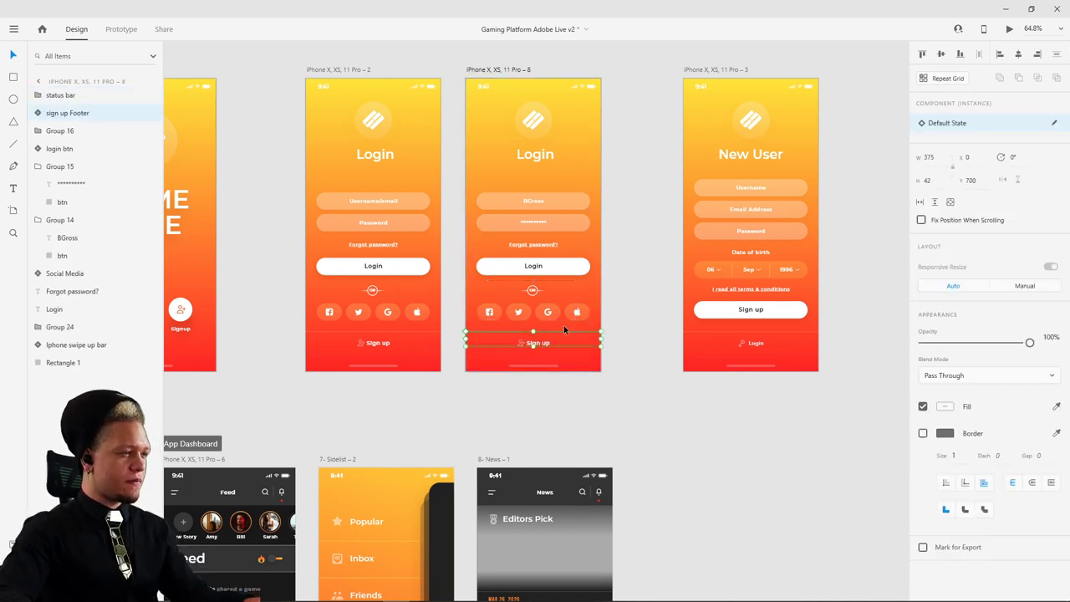
key(Escape)
scroll(544, 214, left, 5)
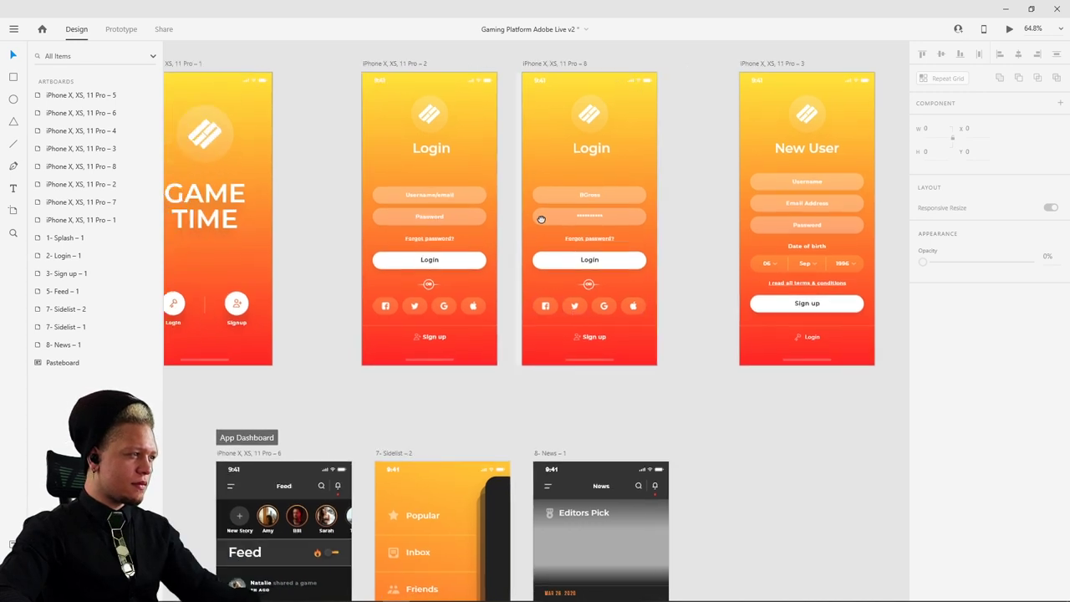
scroll(562, 241, up, 2)
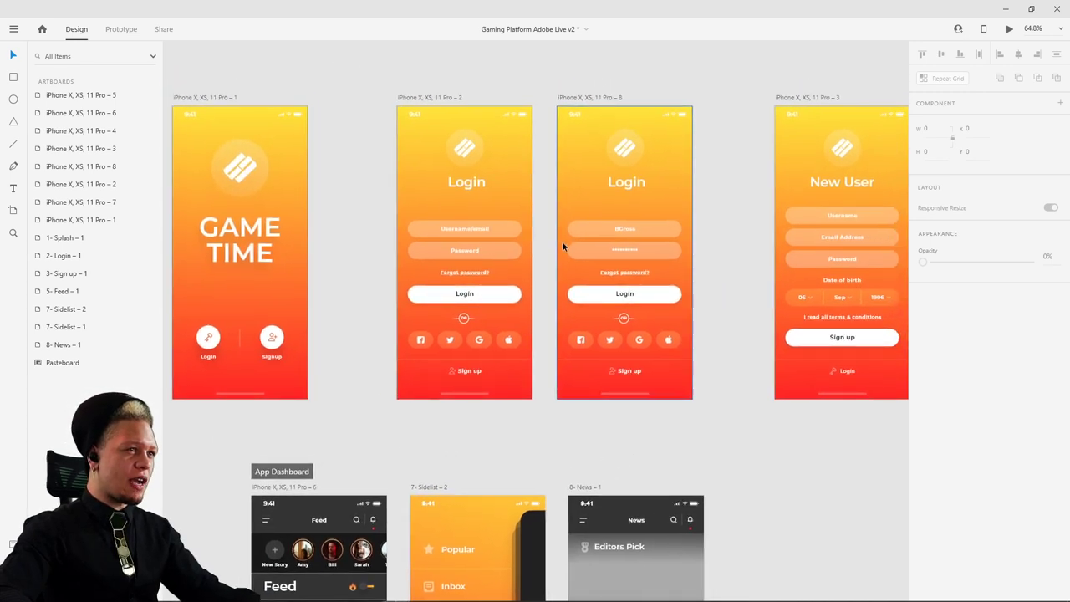
- Wire the original Login screen's sign up Footer to the New User artboard
click(470, 377)
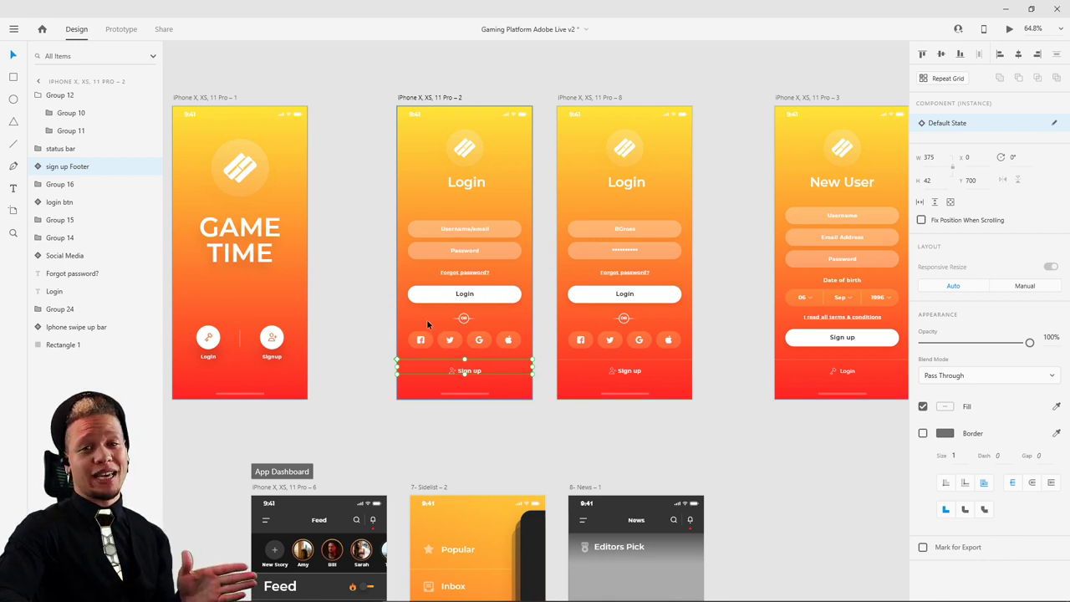
click(117, 30)
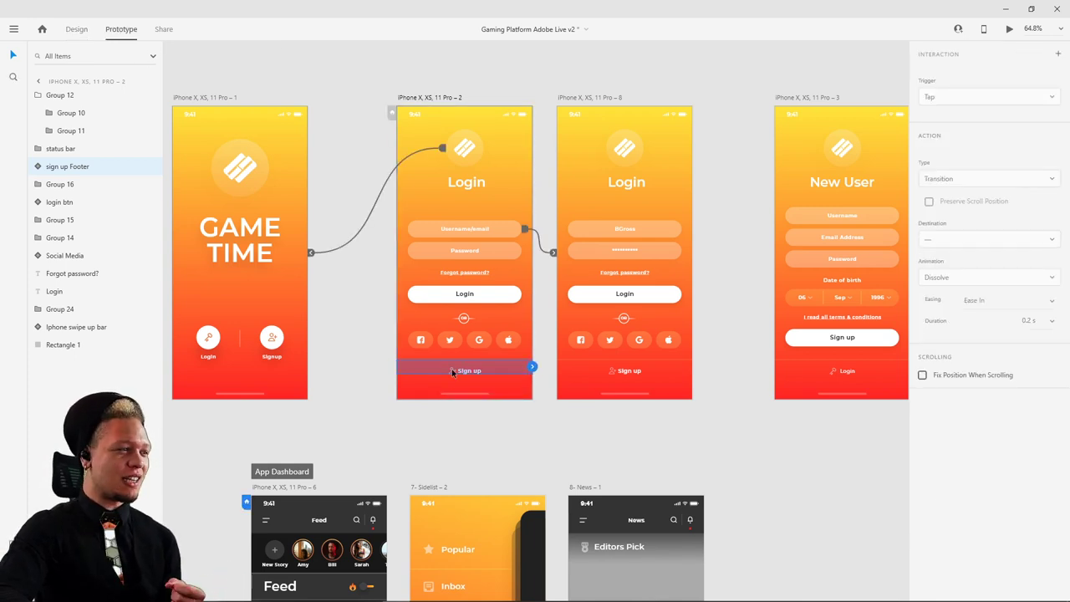
drag(535, 363, 697, 165)
click(321, 94)
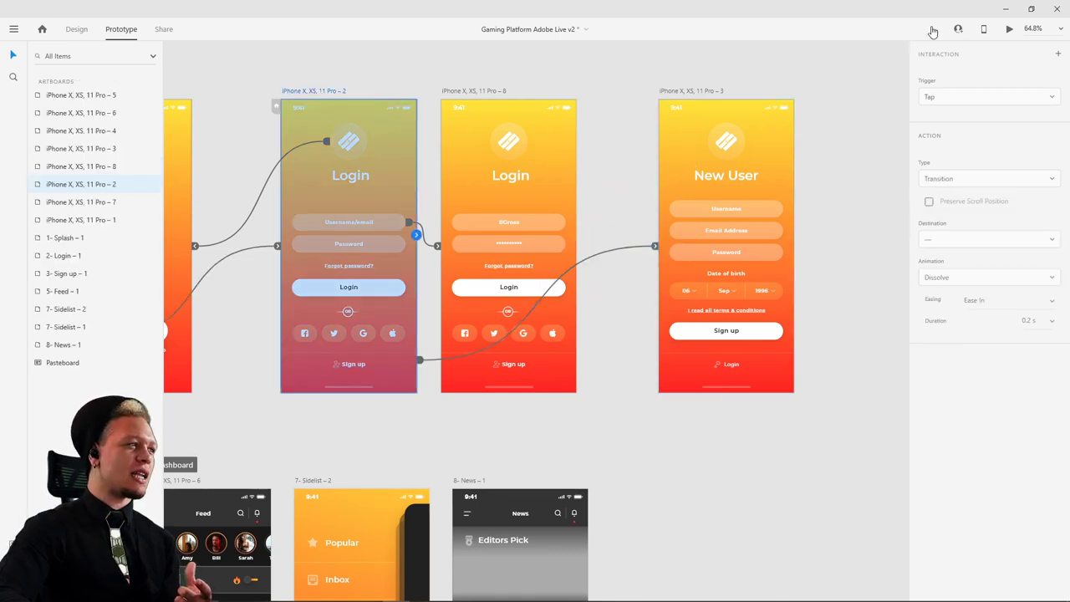
click(1010, 29)
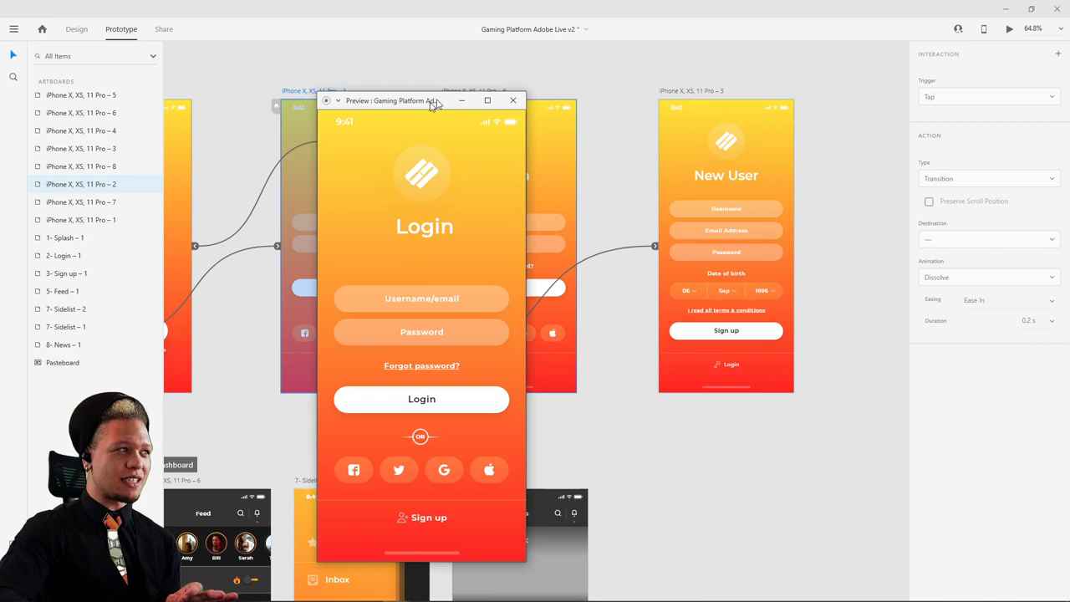
drag(434, 104, 503, 71)
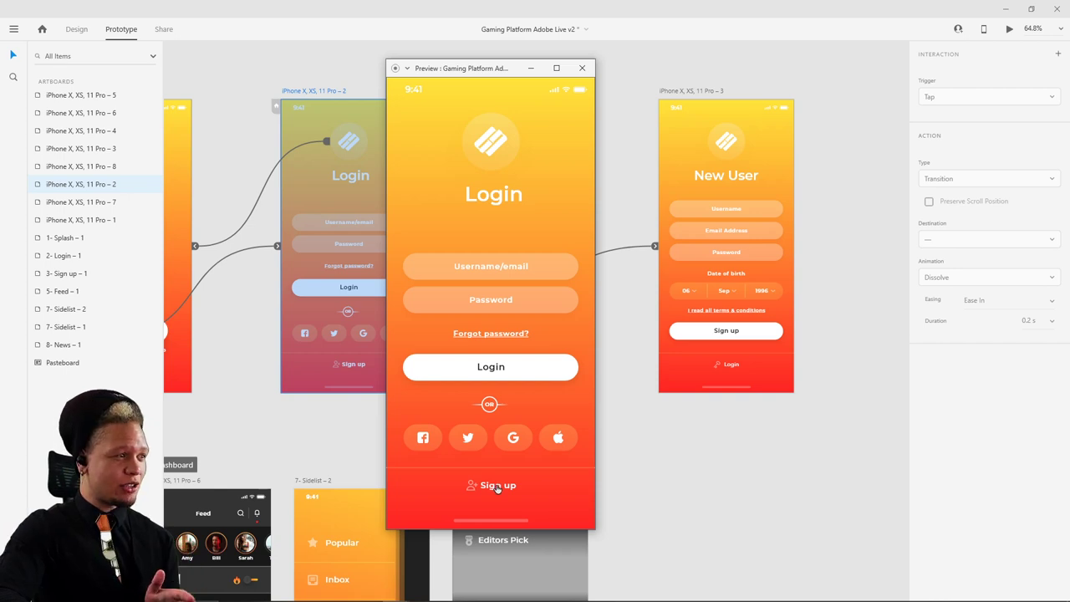
click(498, 485)
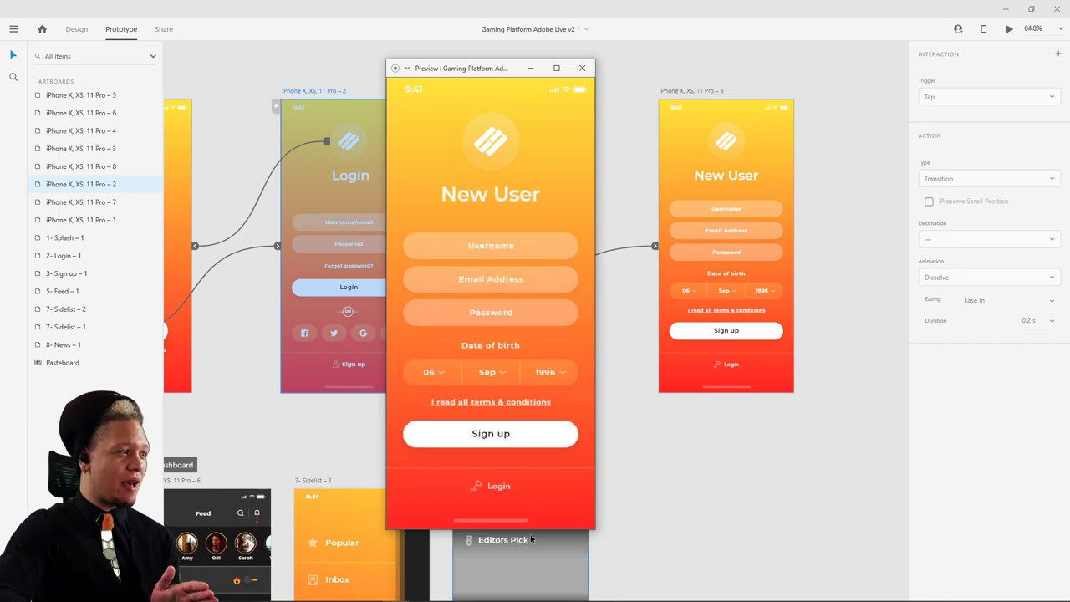
click(575, 74)
click(480, 351)
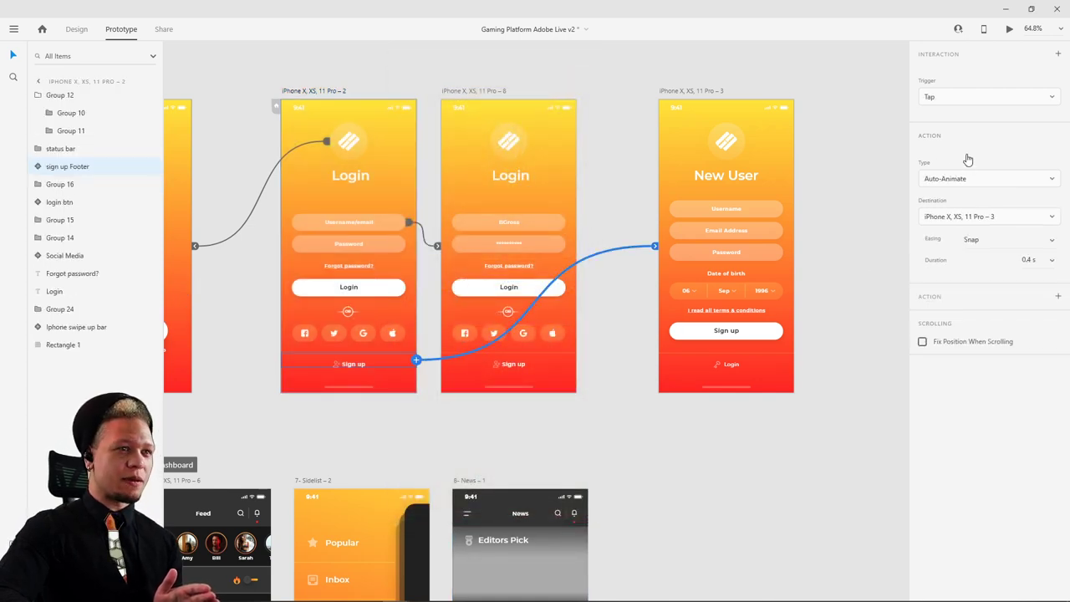
- Paste the copied New User form into the Login screen
click(844, 129)
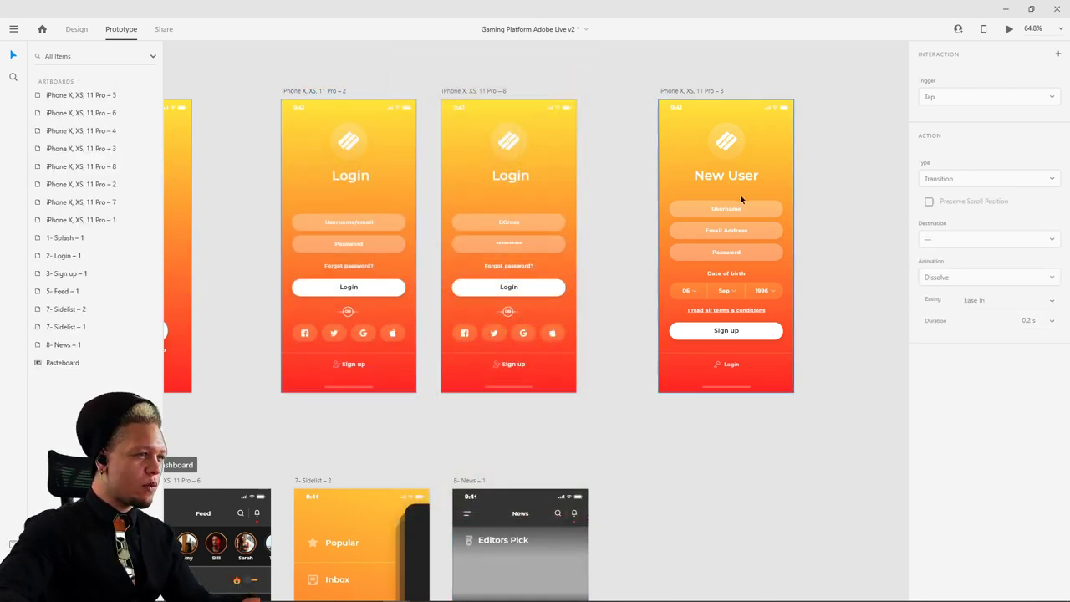
click(742, 211)
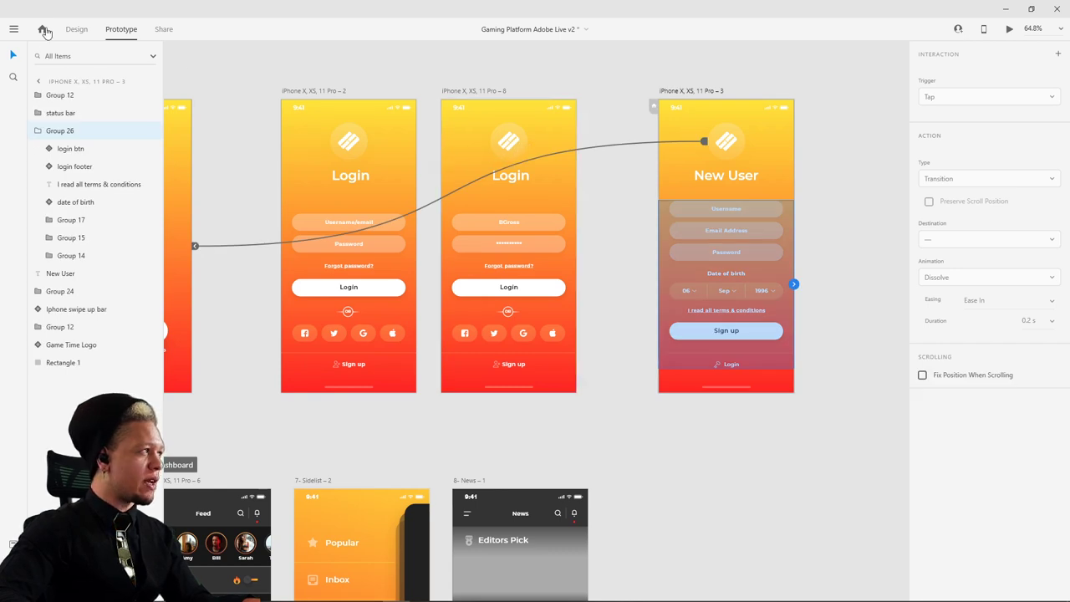
click(90, 35)
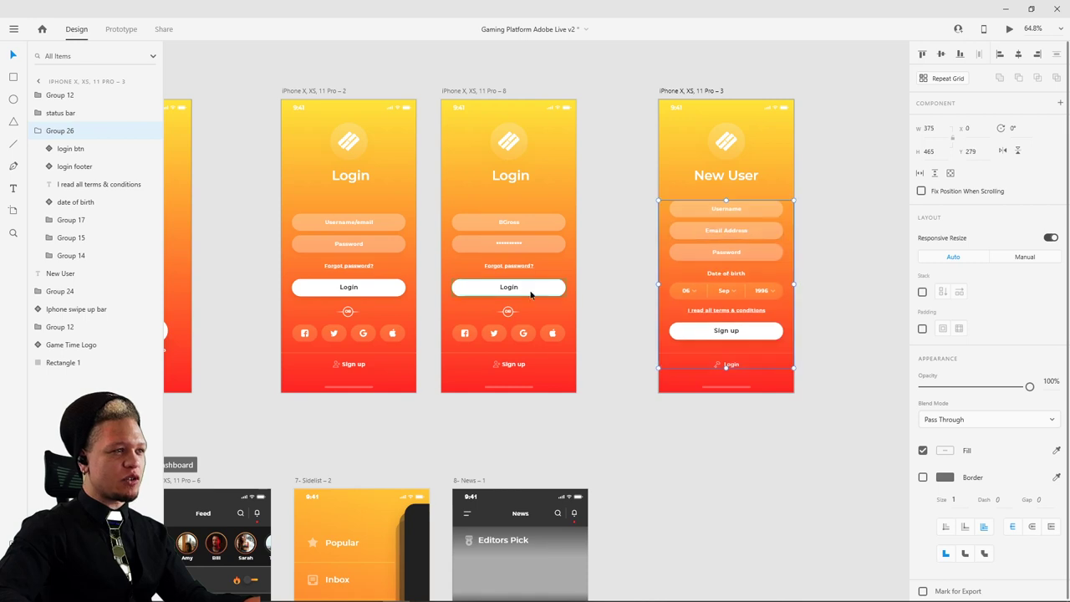
scroll(337, 219, left, 5)
scroll(341, 219, right, 6)
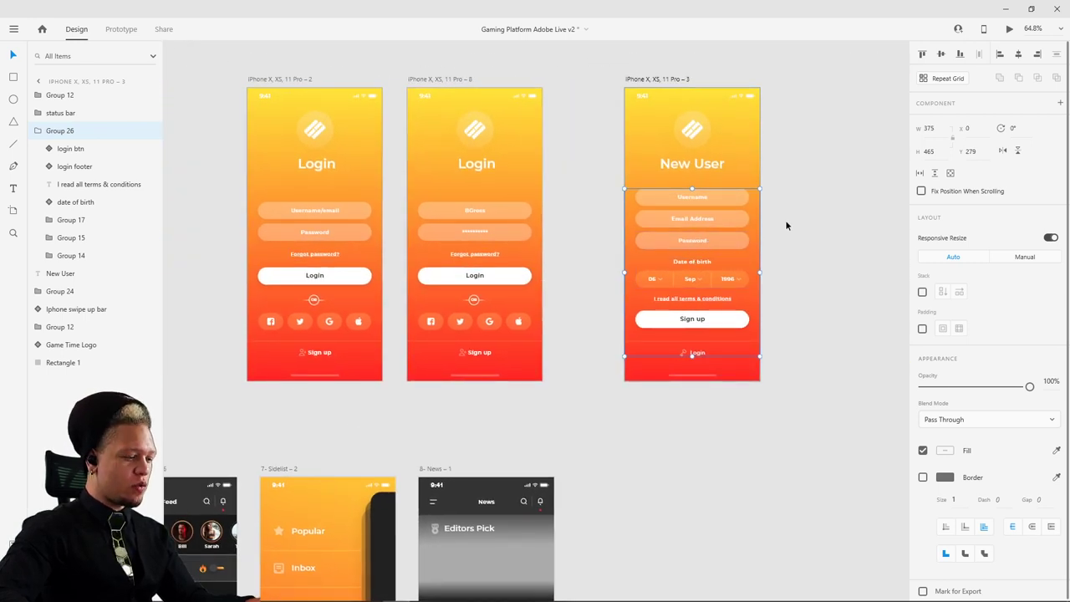
click(339, 234)
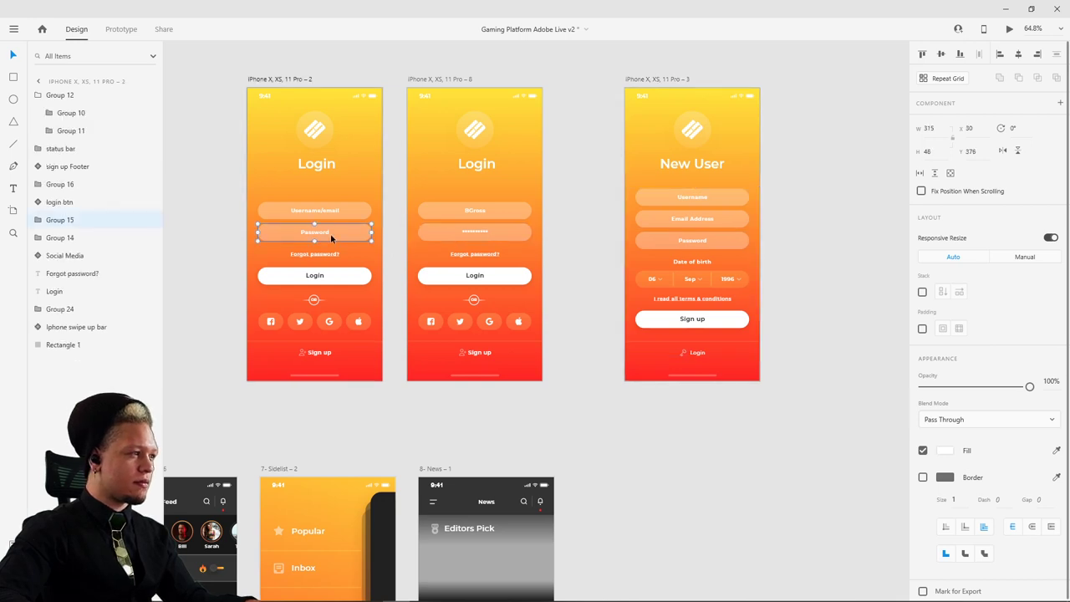
scroll(356, 199, left, 4)
scroll(357, 199, up, 2)
key(ctrl+v)
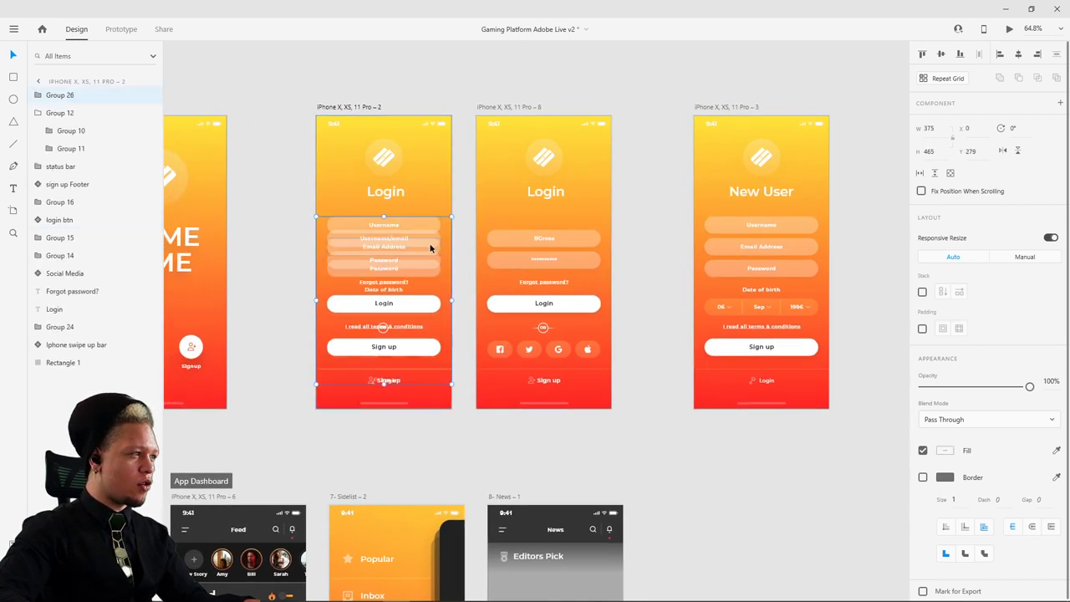
- Fade the pasted form to 2% opacity and preview the Login screen
drag(1029, 386, 919, 388)
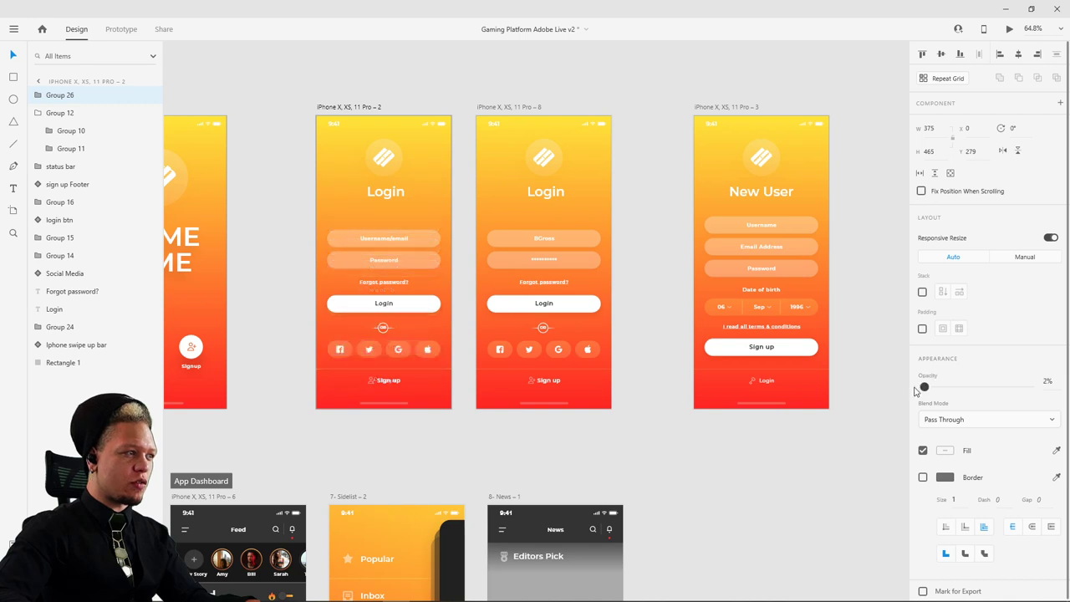
click(339, 109)
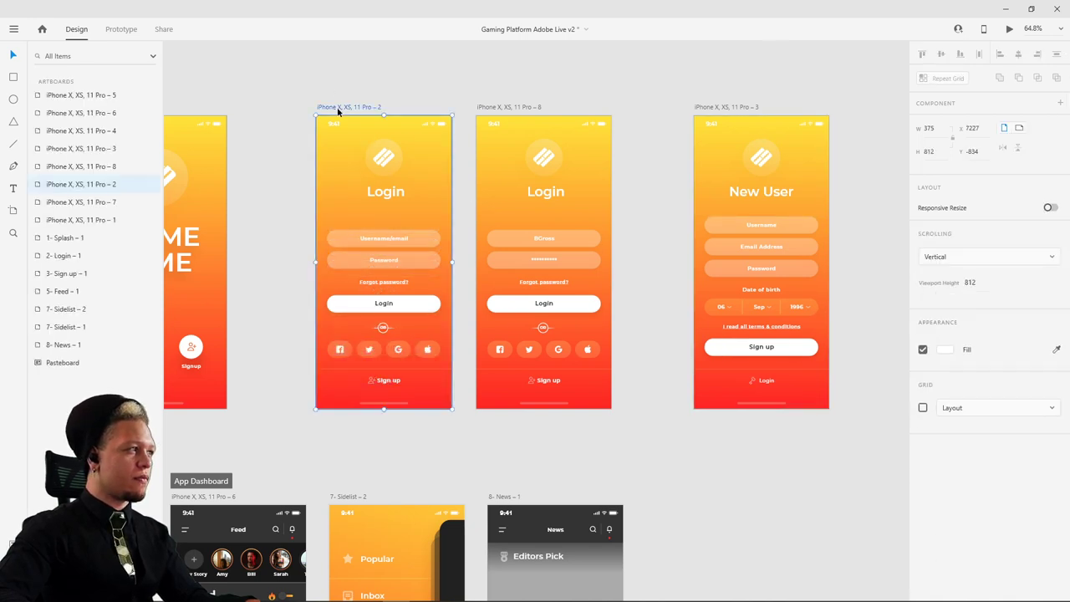
click(1012, 30)
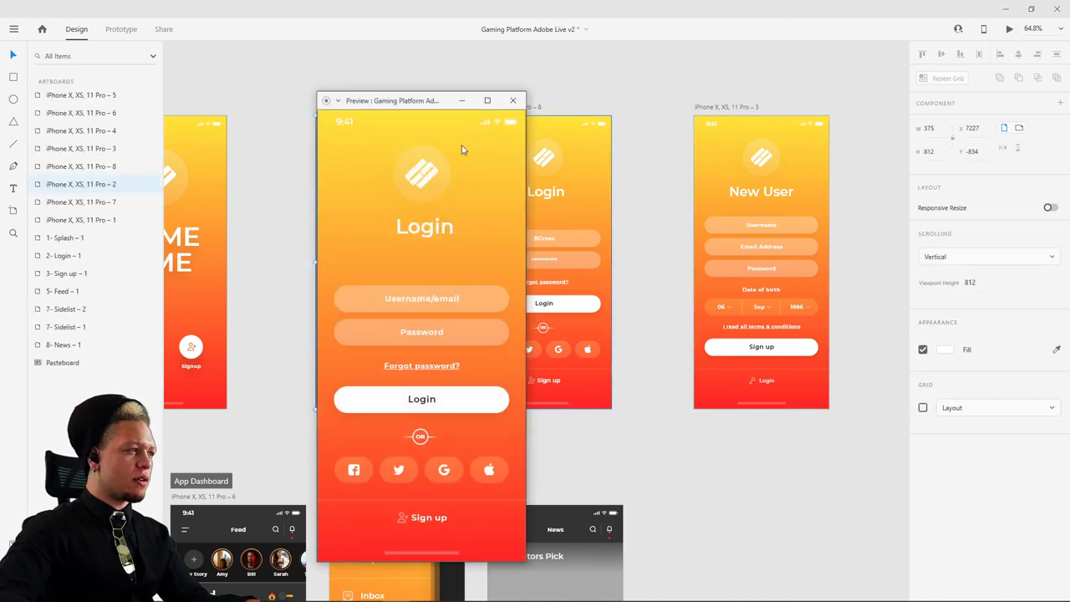
- Redirect the New User logo's auto-animate link from the Game Time splash to the Login artboard
click(512, 100)
click(767, 152)
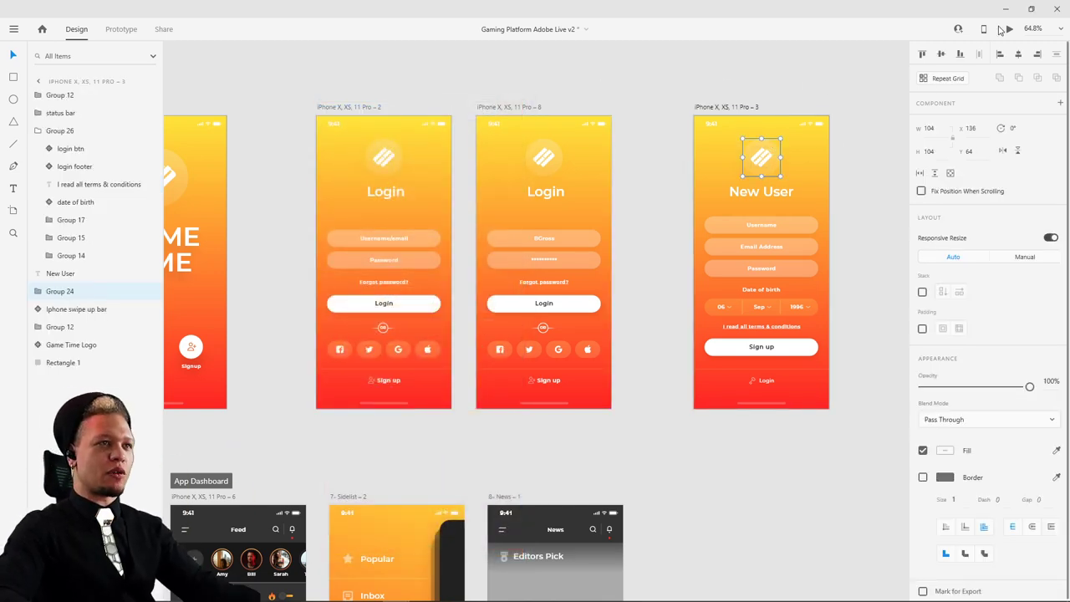
click(121, 32)
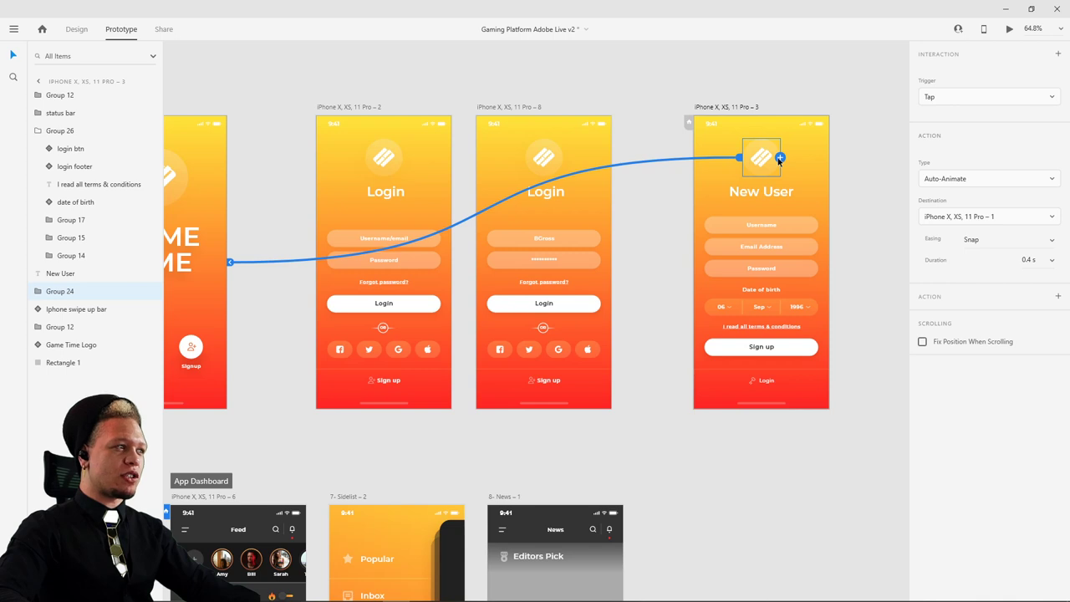
scroll(201, 266, left, 3)
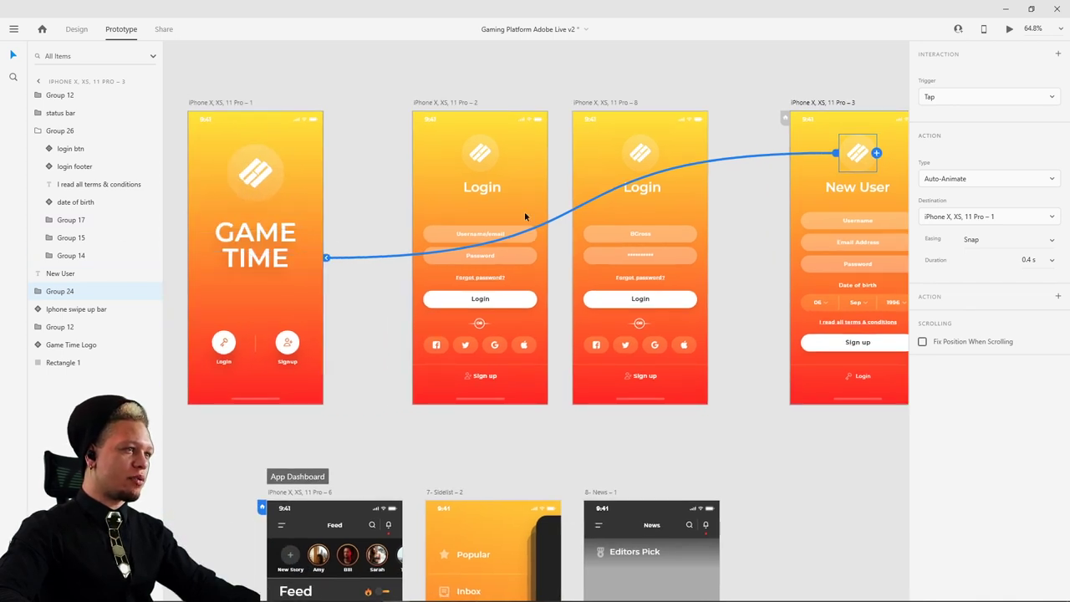
drag(326, 258, 528, 165)
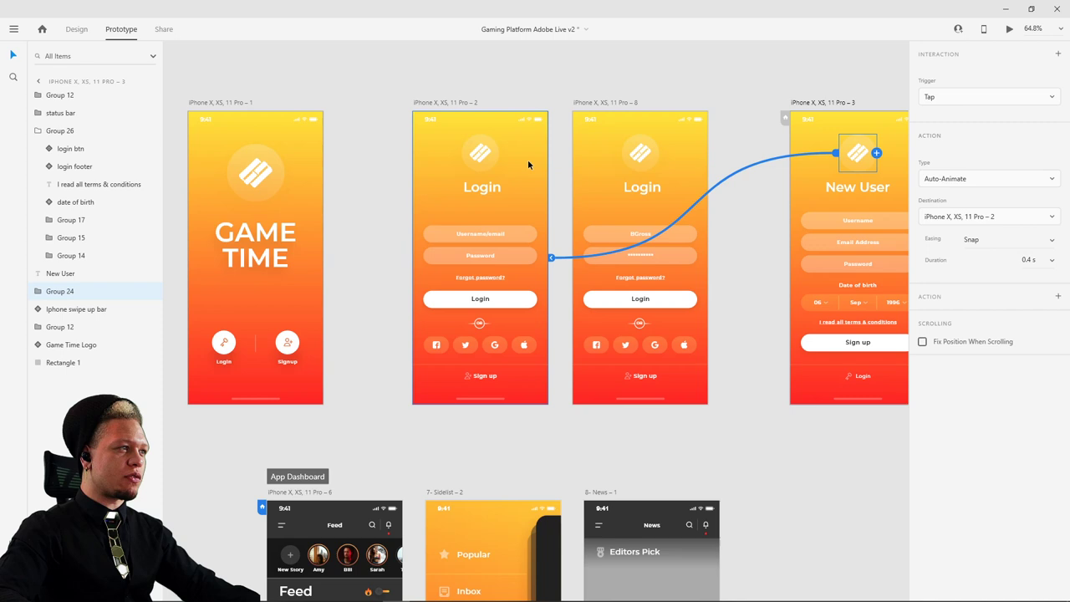
click(454, 102)
- Preview from Login, toggling between Login and New User repeatedly, then close the preview
click(1009, 30)
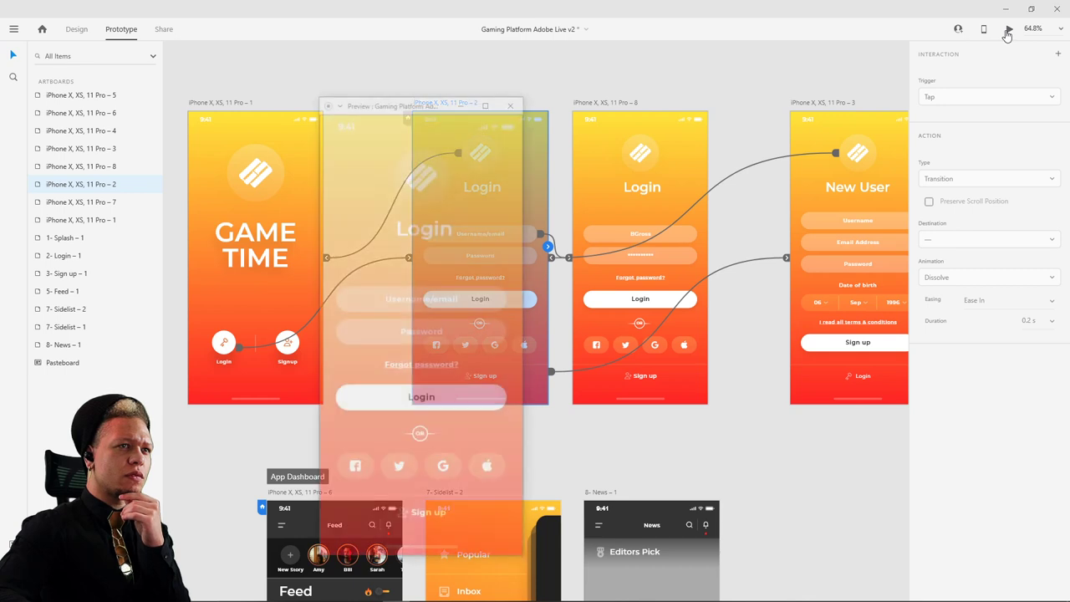
drag(432, 105, 495, 79)
click(493, 493)
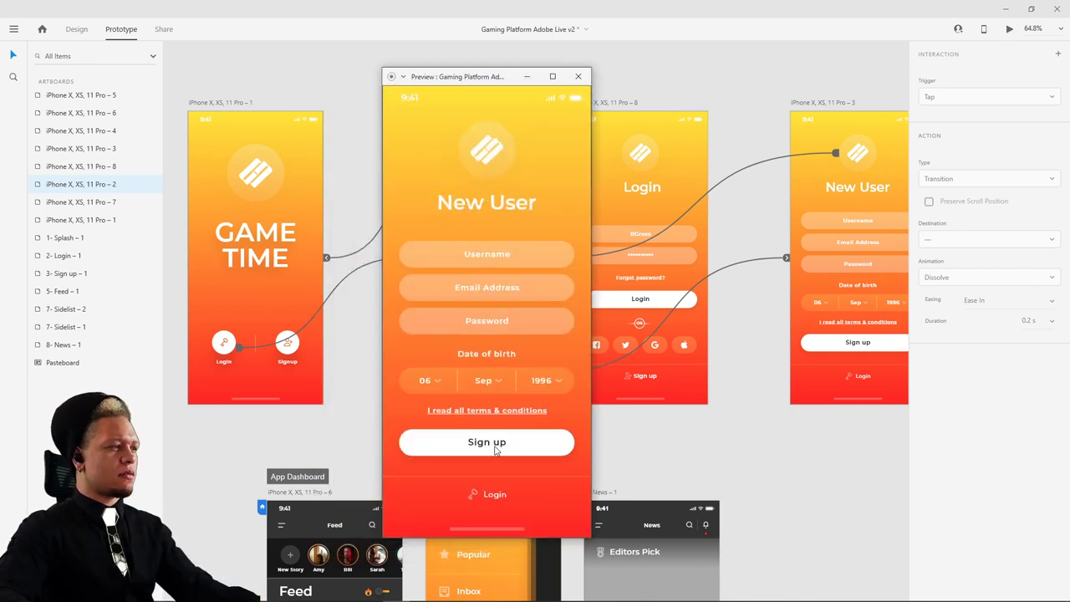
click(470, 137)
click(495, 494)
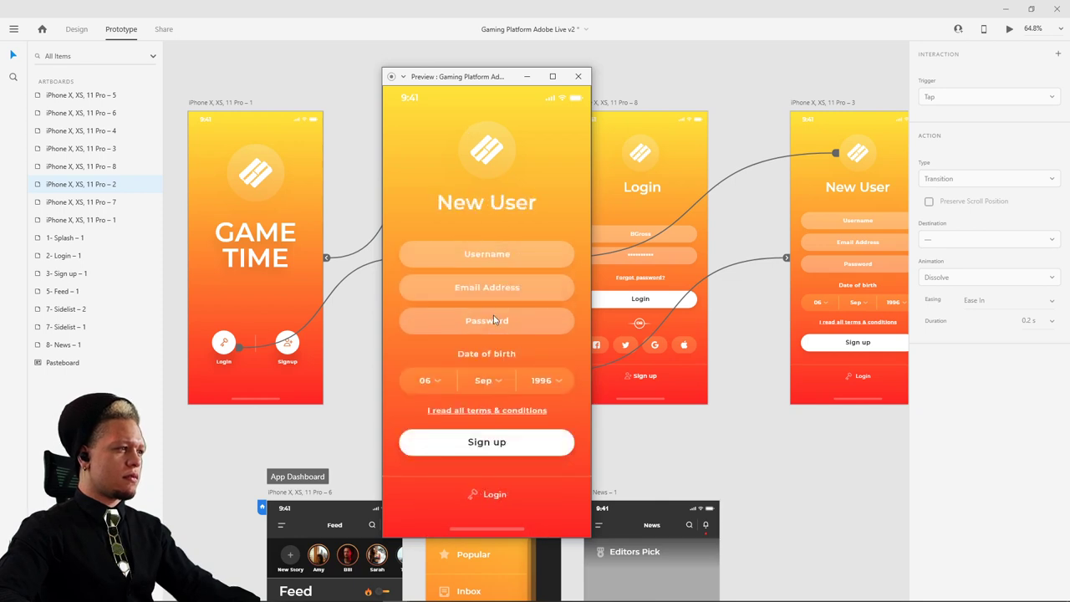
click(493, 495)
click(489, 501)
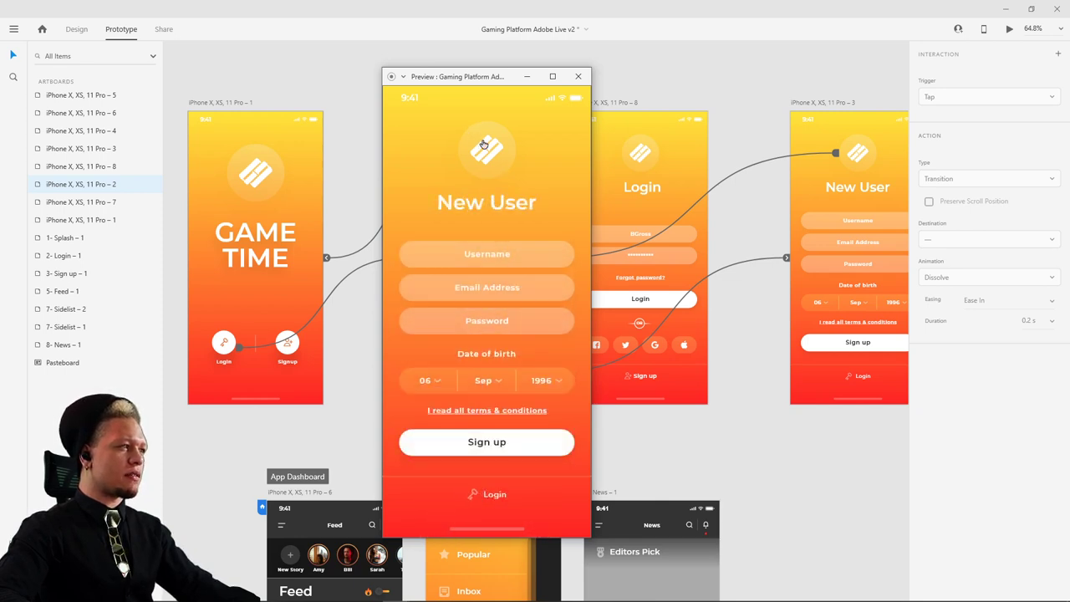
click(473, 445)
click(485, 499)
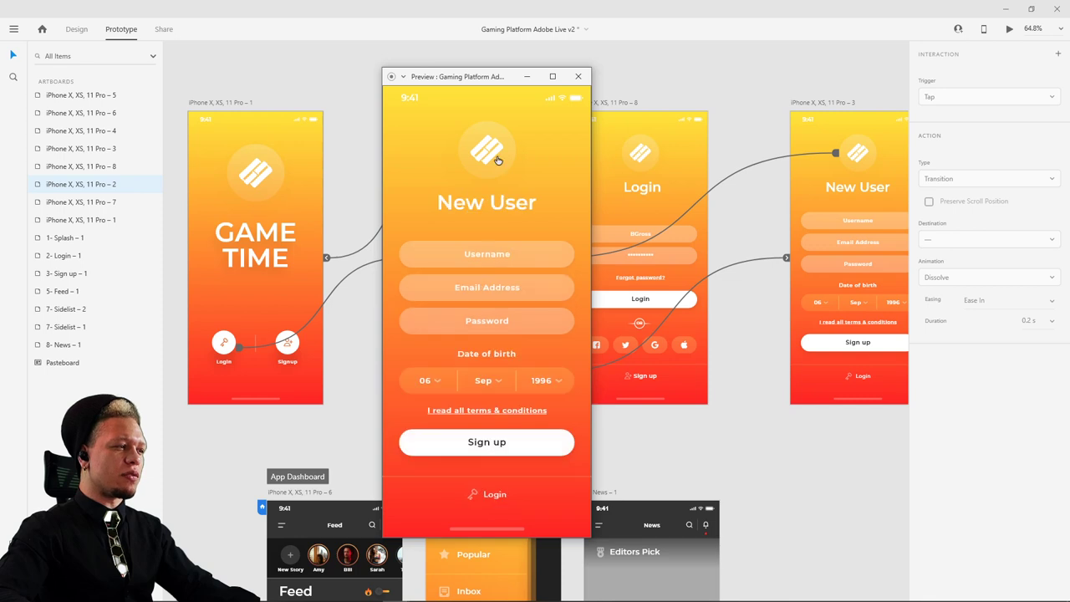
click(493, 494)
click(501, 500)
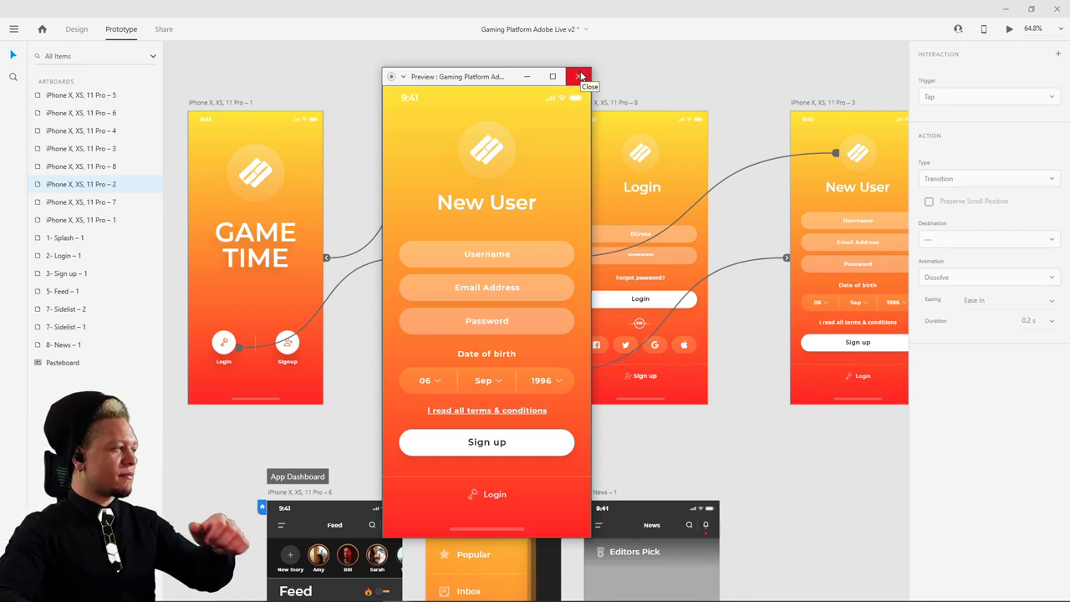
click(581, 76)
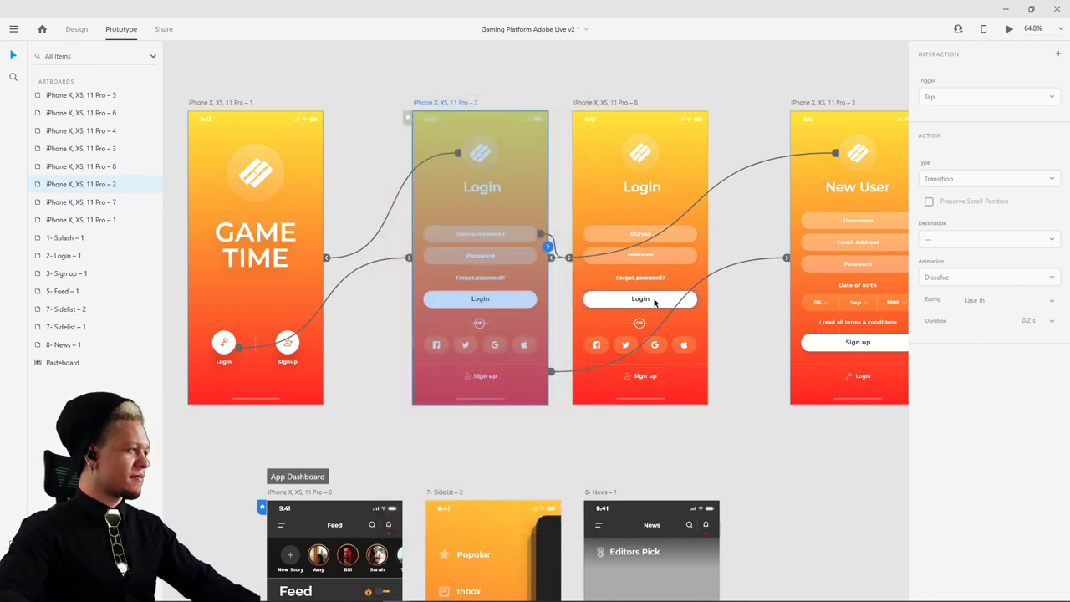
- Pan the canvas to center the App Dashboard Feed screen and select its artboard
drag(659, 321, 612, 165)
drag(697, 295, 811, 228)
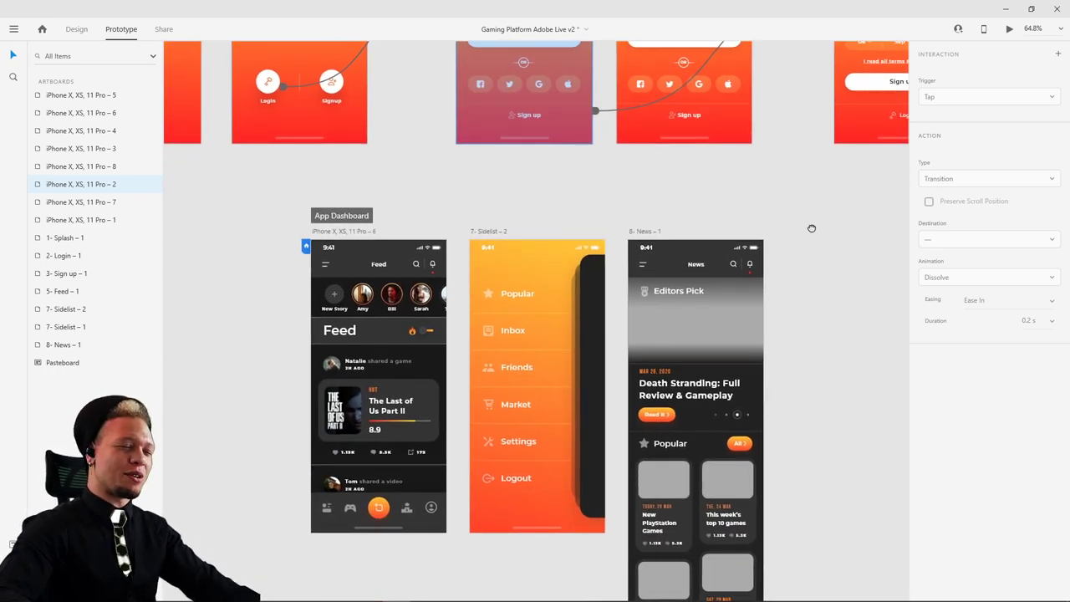
drag(488, 204, 565, 158)
click(430, 184)
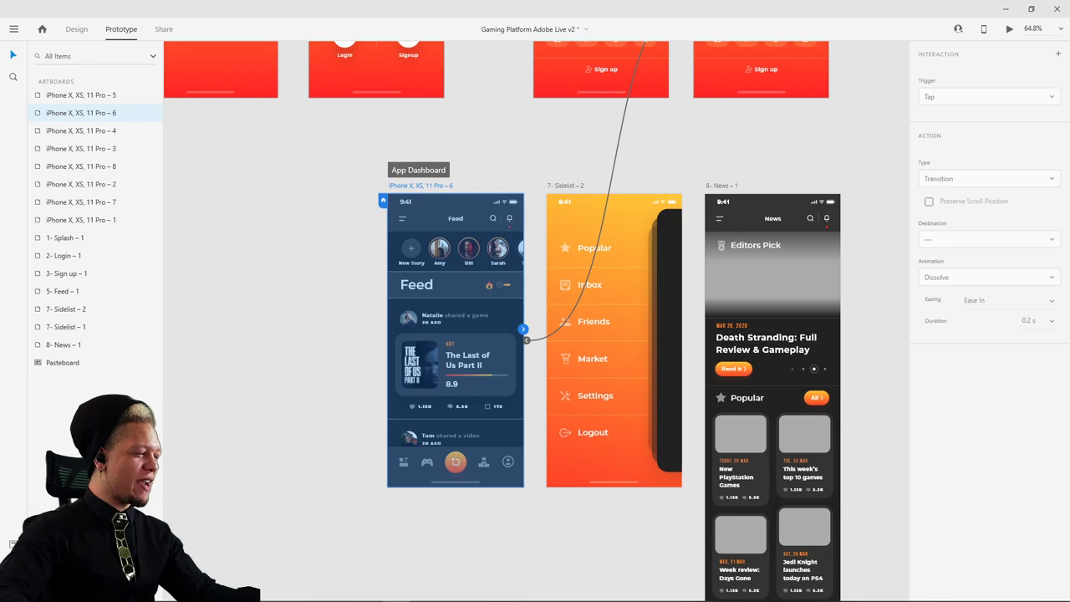
drag(340, 263, 326, 279)
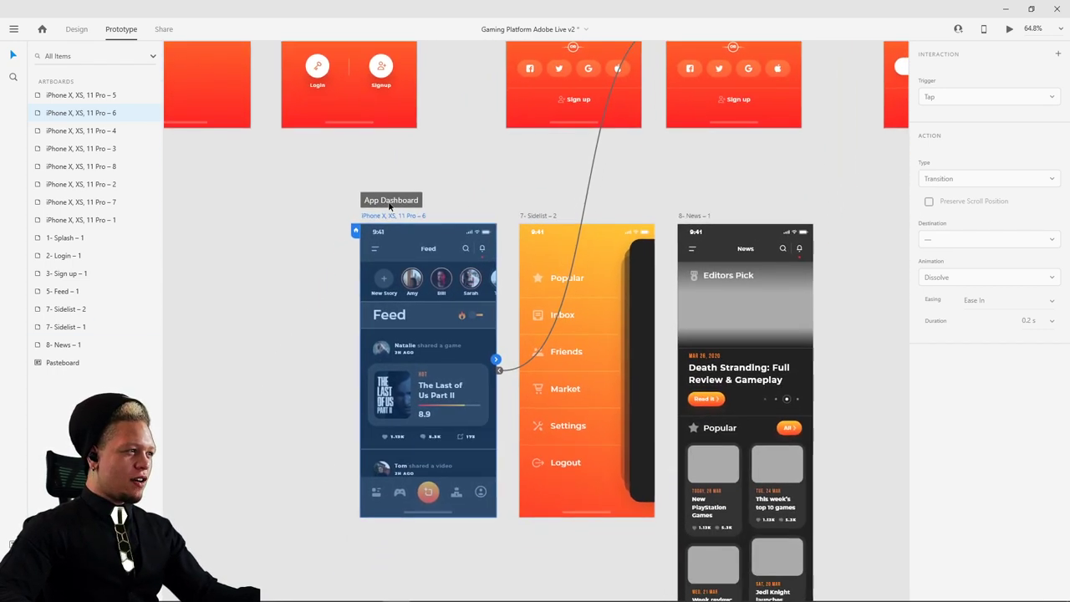
key(Escape)
- In Design mode, stretch the Feed artboard taller, then undo to restore its original height
click(76, 28)
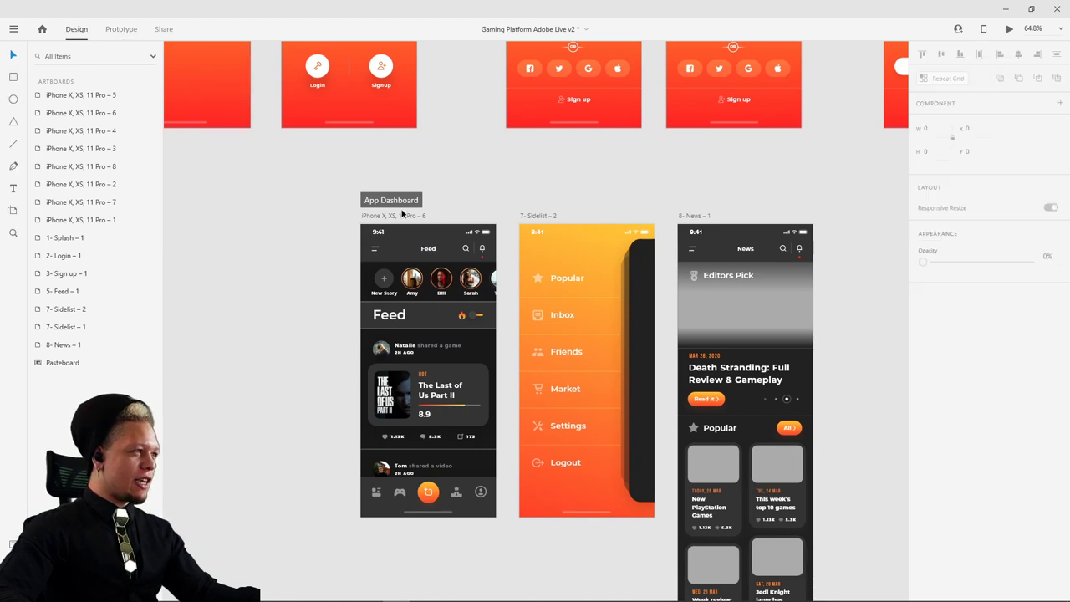
click(402, 214)
scroll(448, 244, down, 5)
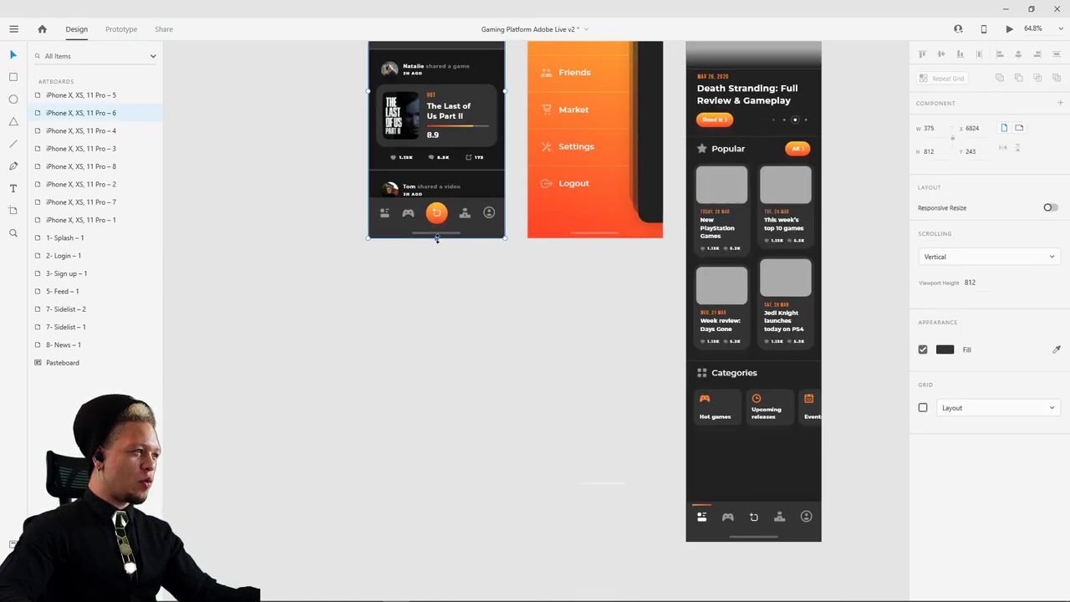
drag(436, 238, 432, 455)
scroll(427, 335, up, 1)
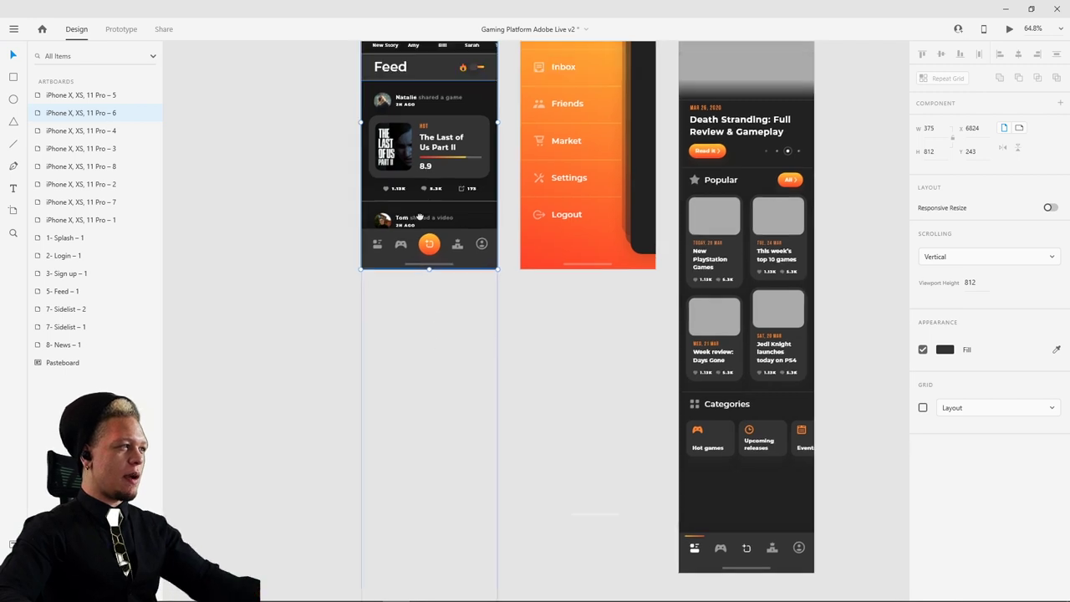
key(ctrl+z)
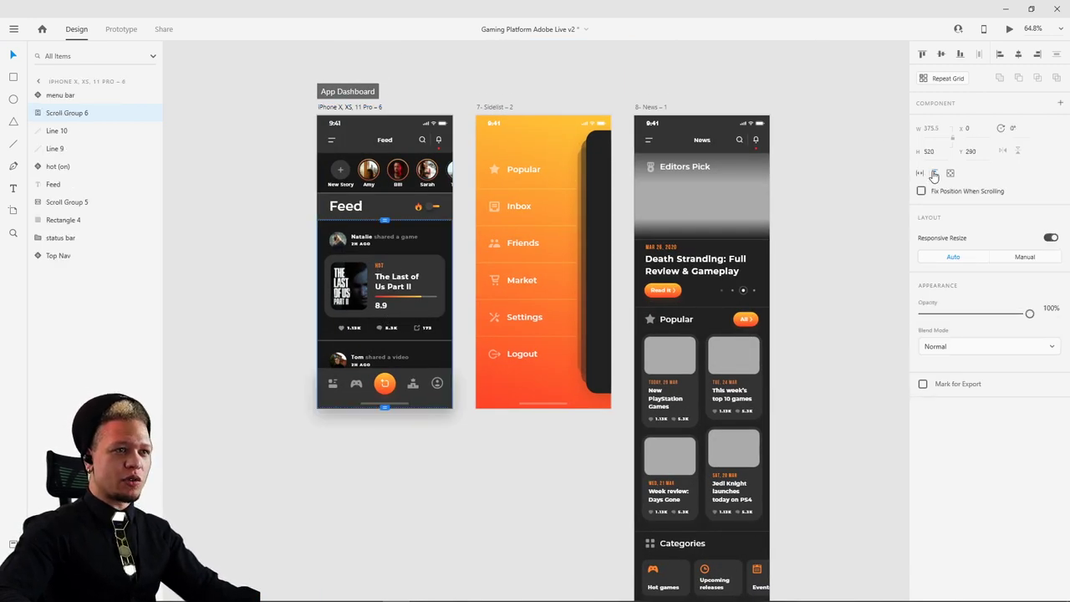
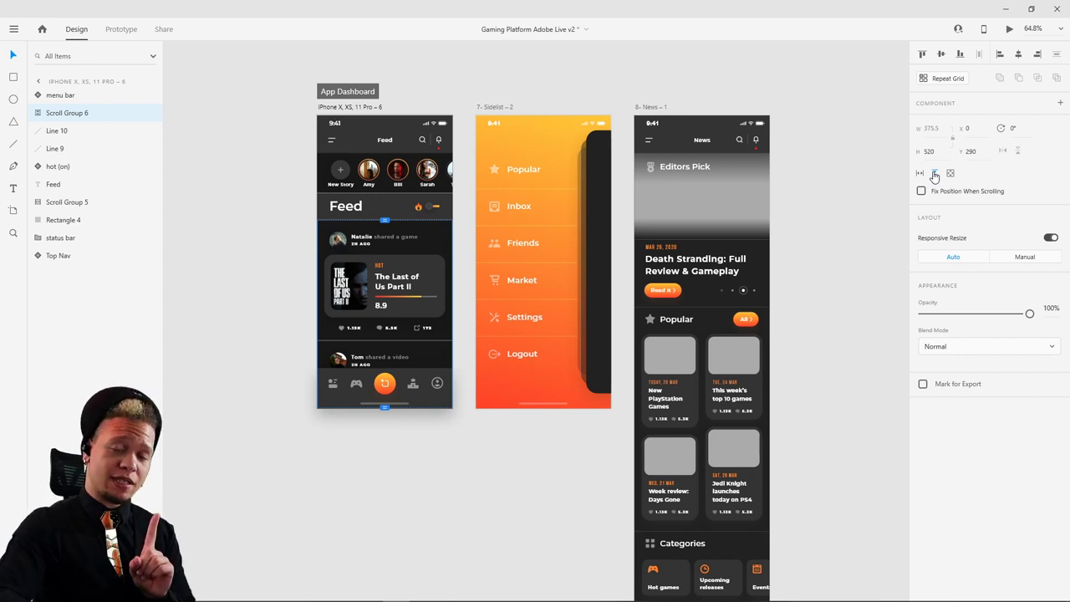
- Make Scroll Group 6 a plain full-height group and lengthen the Feed artboard to 1631 tall
click(935, 174)
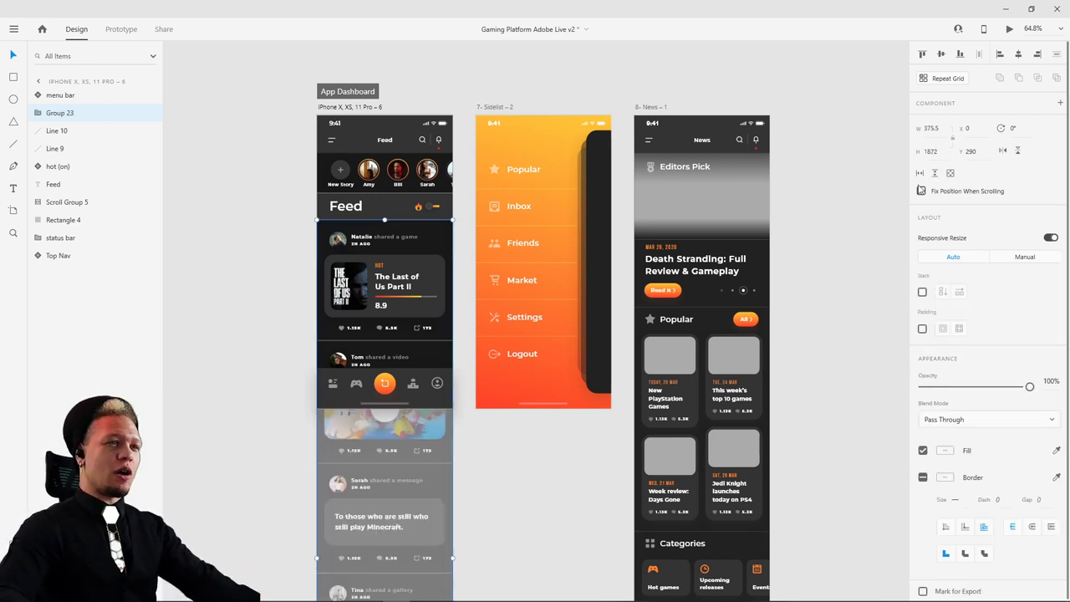
key(Escape)
click(358, 107)
scroll(358, 351, down, 3)
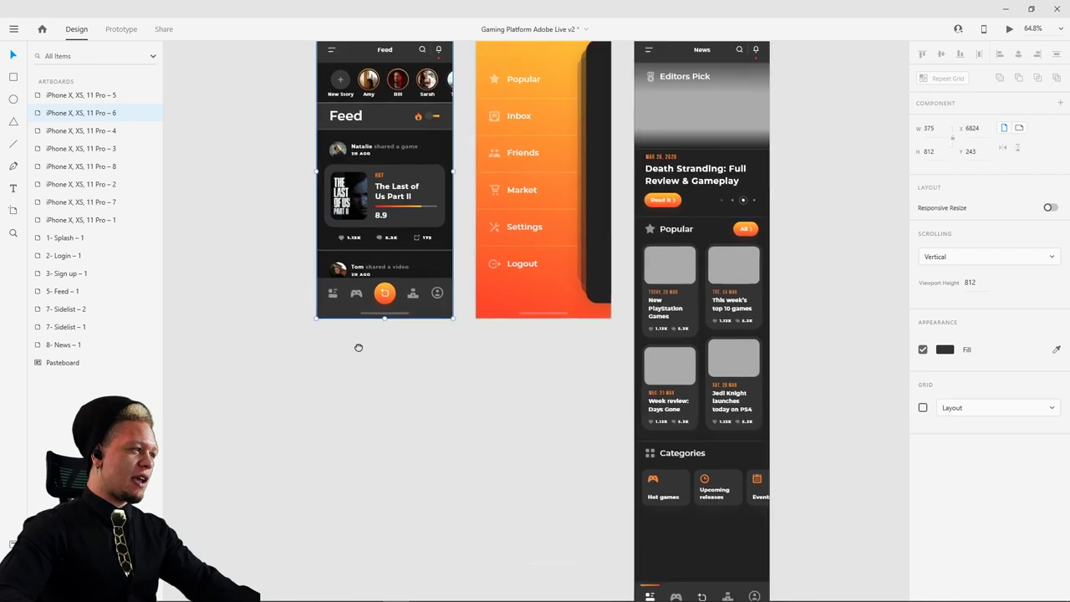
drag(388, 249, 398, 481)
click(513, 353)
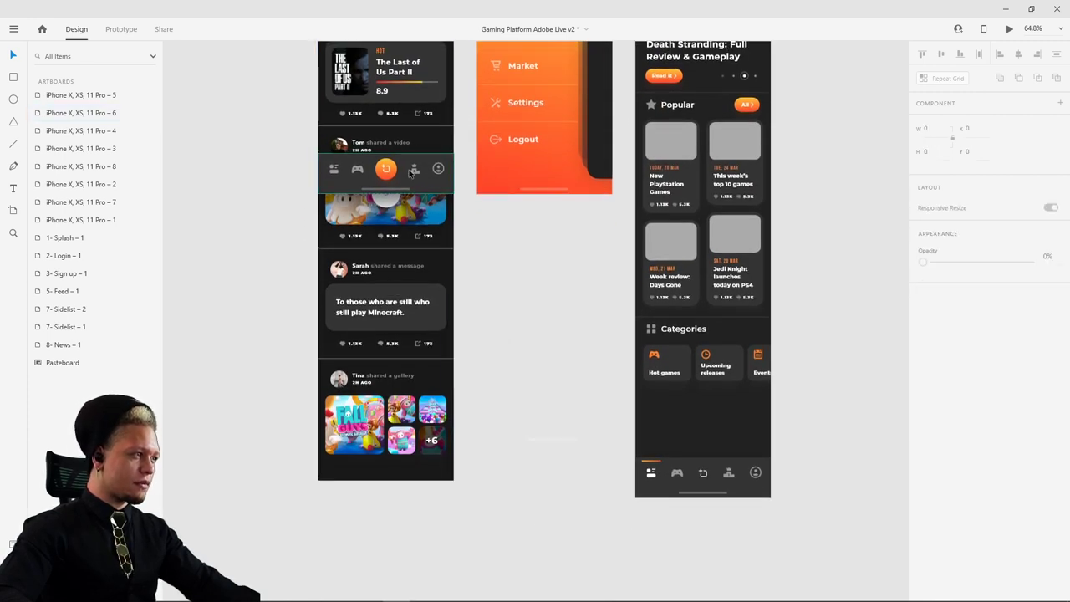
- Check the bottom menu bar, then select the first Login screen artboard
click(408, 171)
click(461, 241)
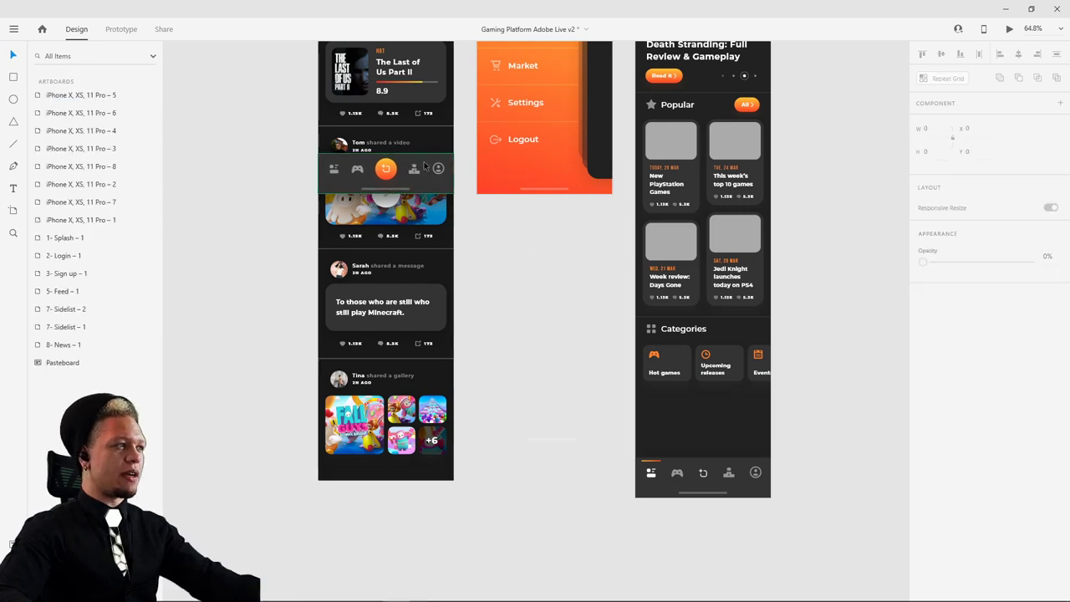
scroll(458, 184, up, 5)
scroll(454, 125, up, 5)
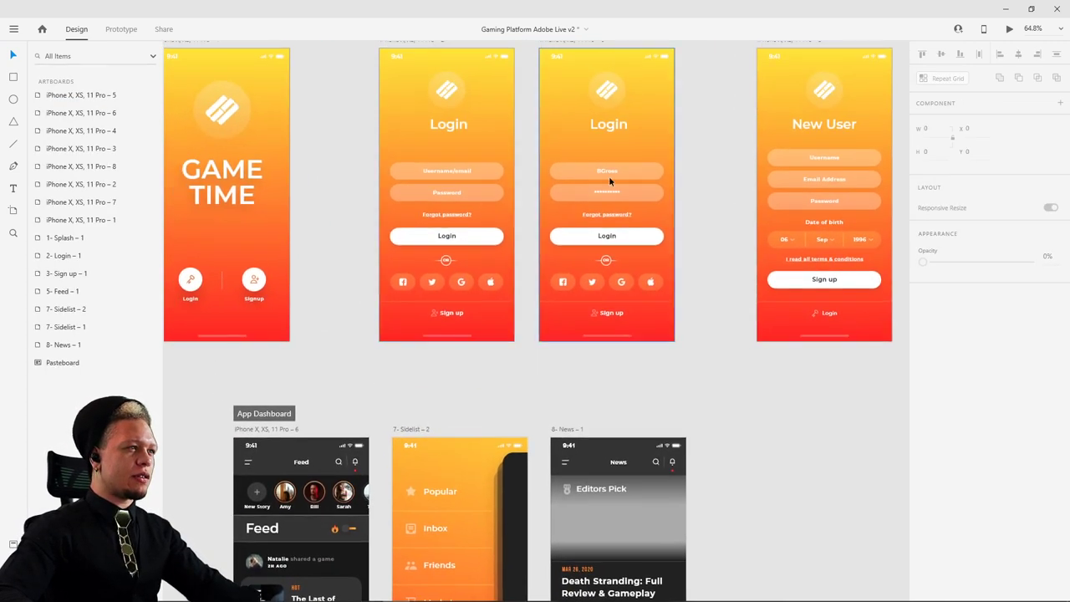
scroll(636, 117, up, 2)
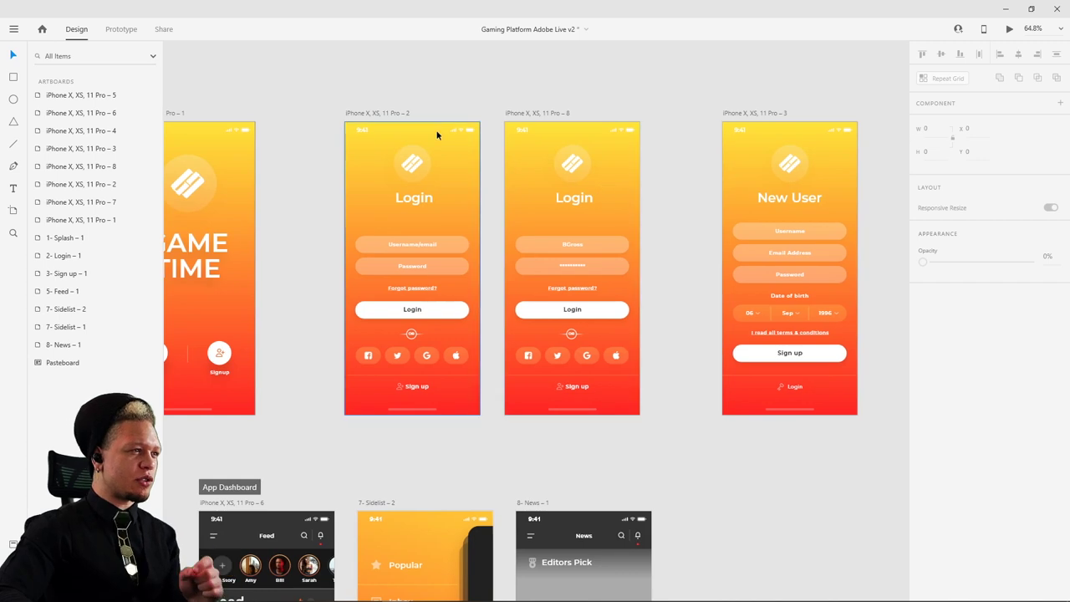
click(399, 113)
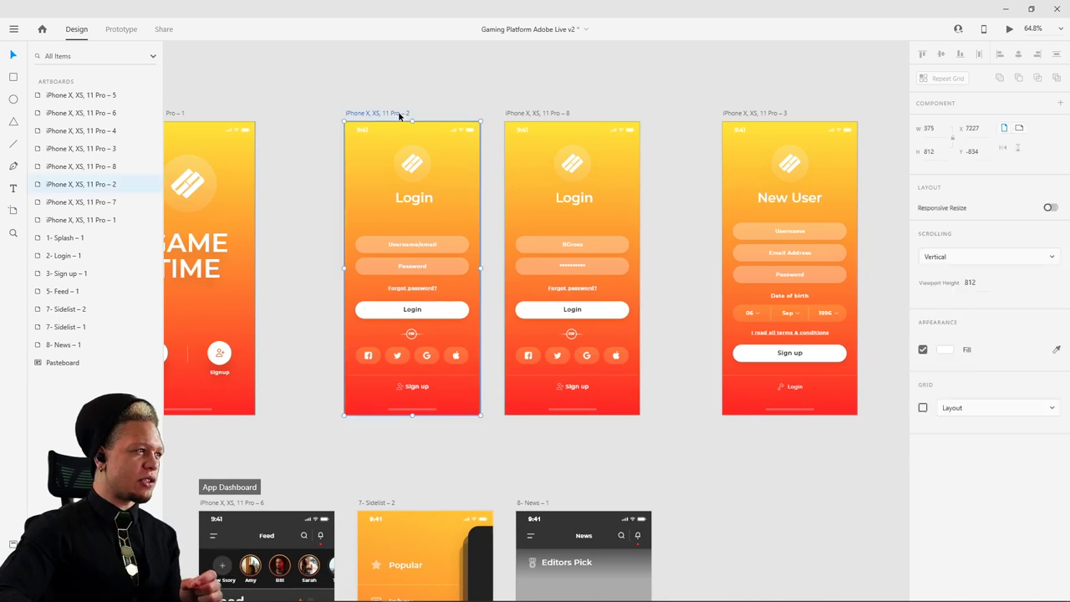
click(121, 29)
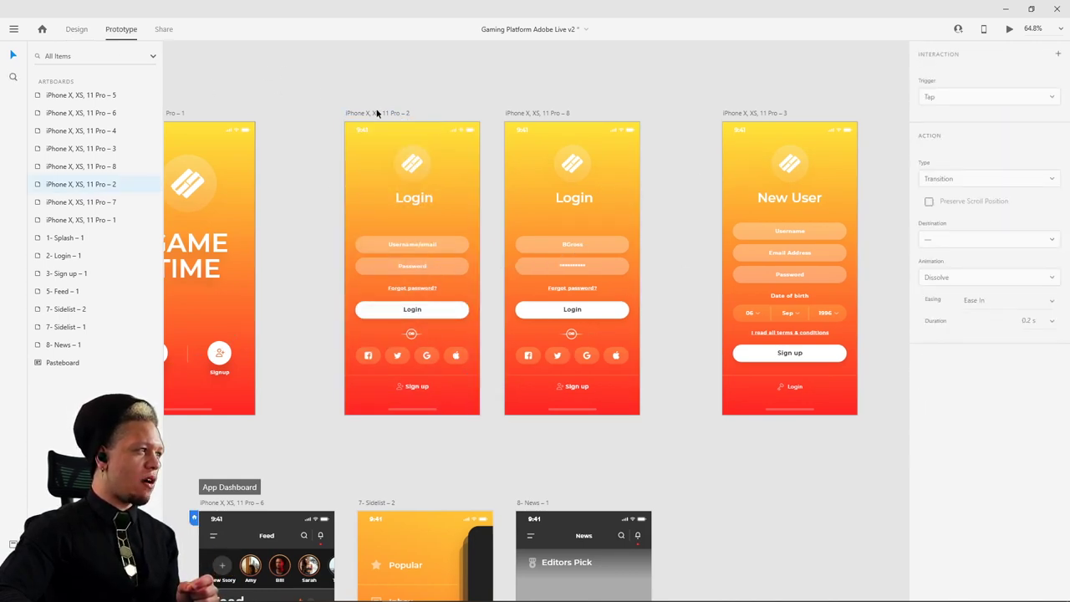
click(459, 314)
double_click(455, 312)
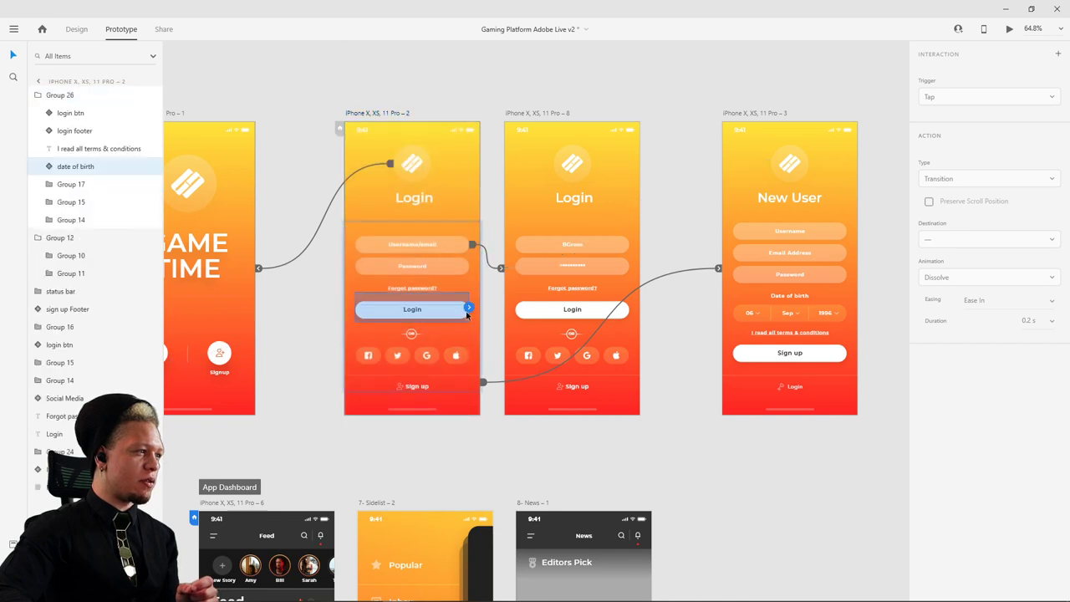
drag(493, 376, 514, 293)
click(616, 228)
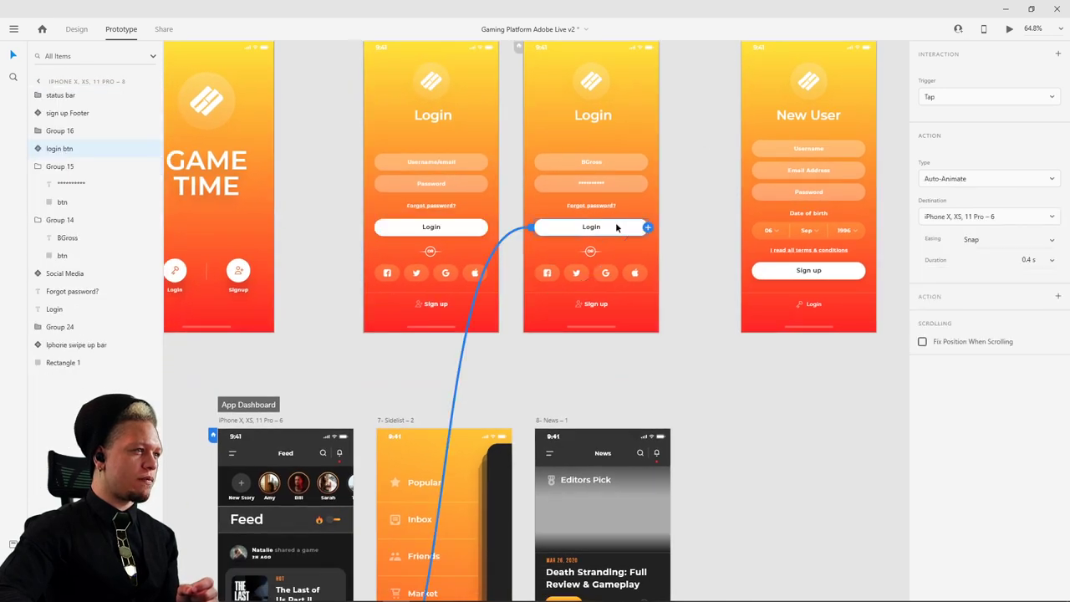
scroll(301, 290, down, 5)
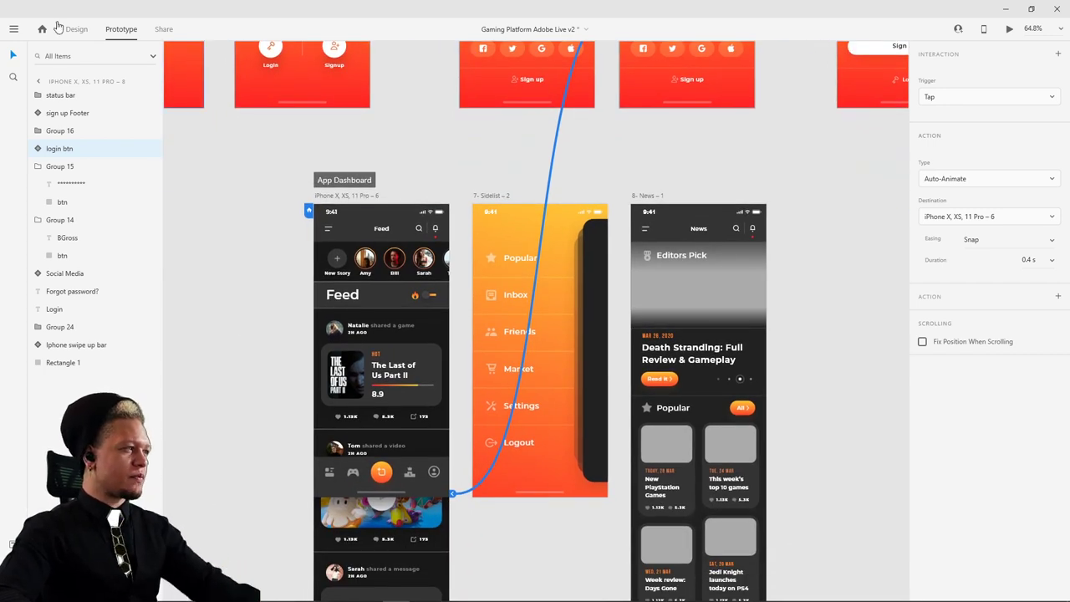
- Return to Design mode and bring the App Dashboard screens into view
click(77, 31)
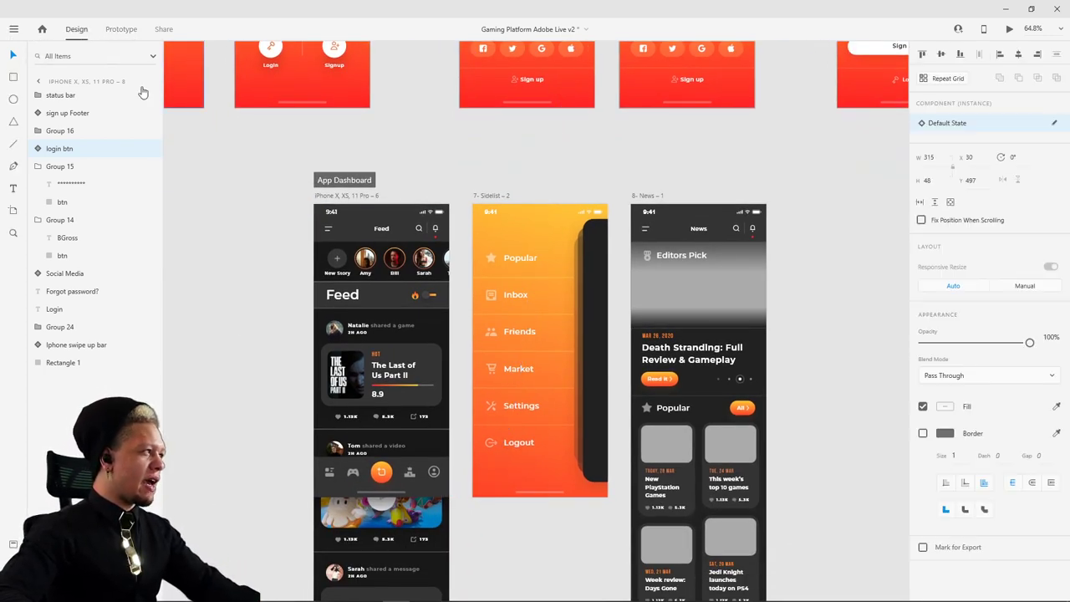
scroll(528, 290, up, 6)
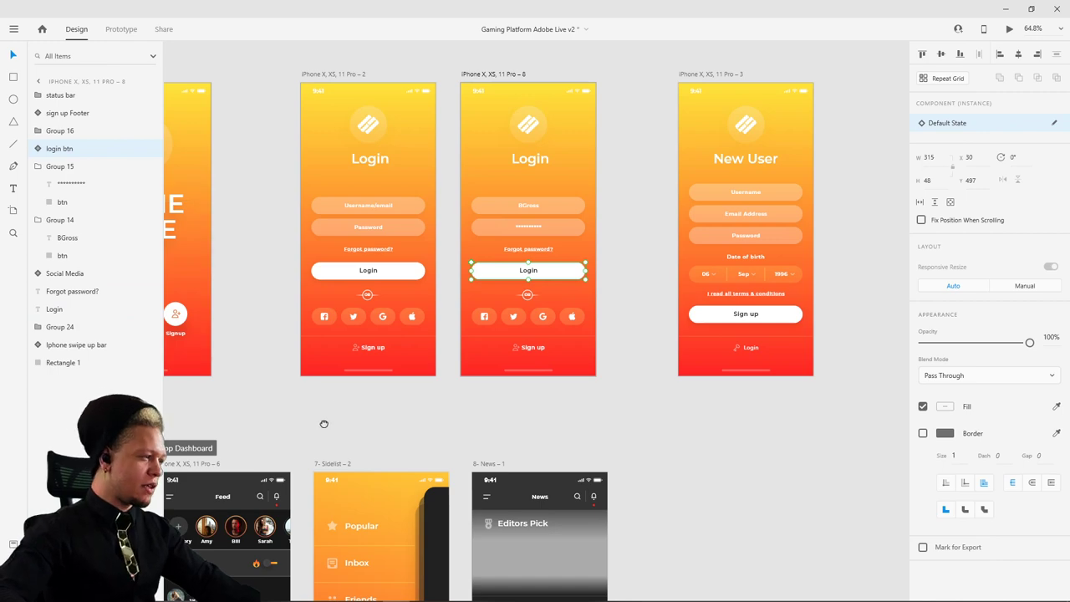
drag(322, 421, 547, 225)
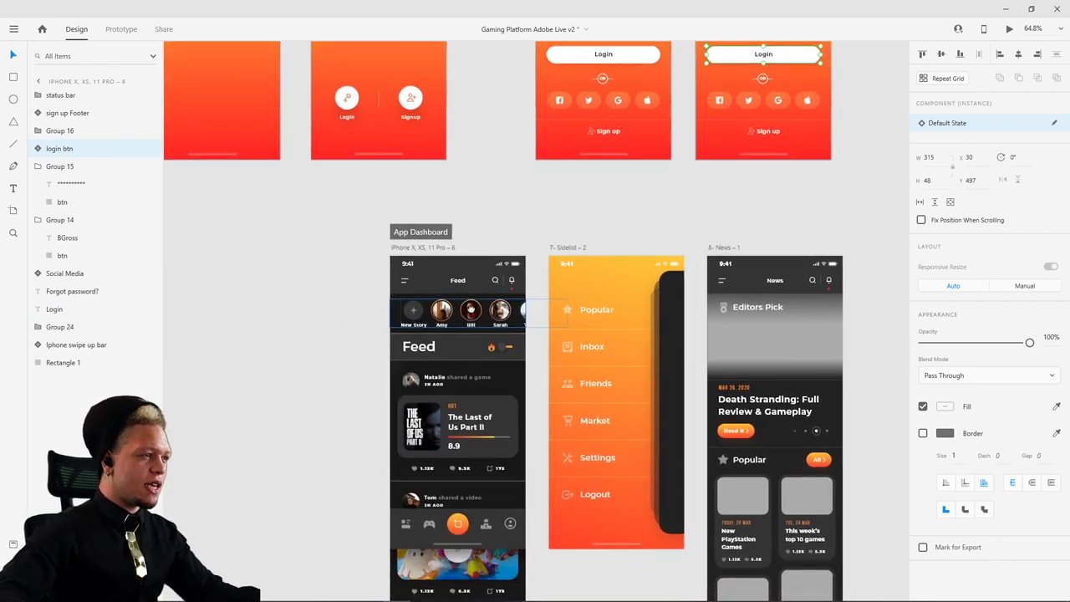
scroll(438, 247, down, 2)
scroll(434, 265, up, 1)
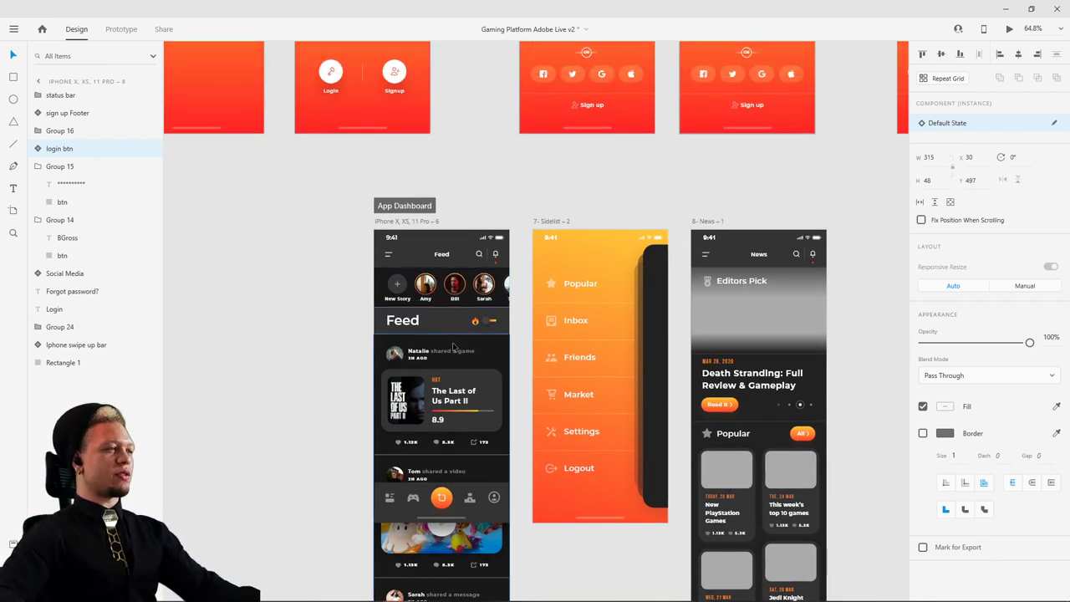
scroll(454, 347, up, 3)
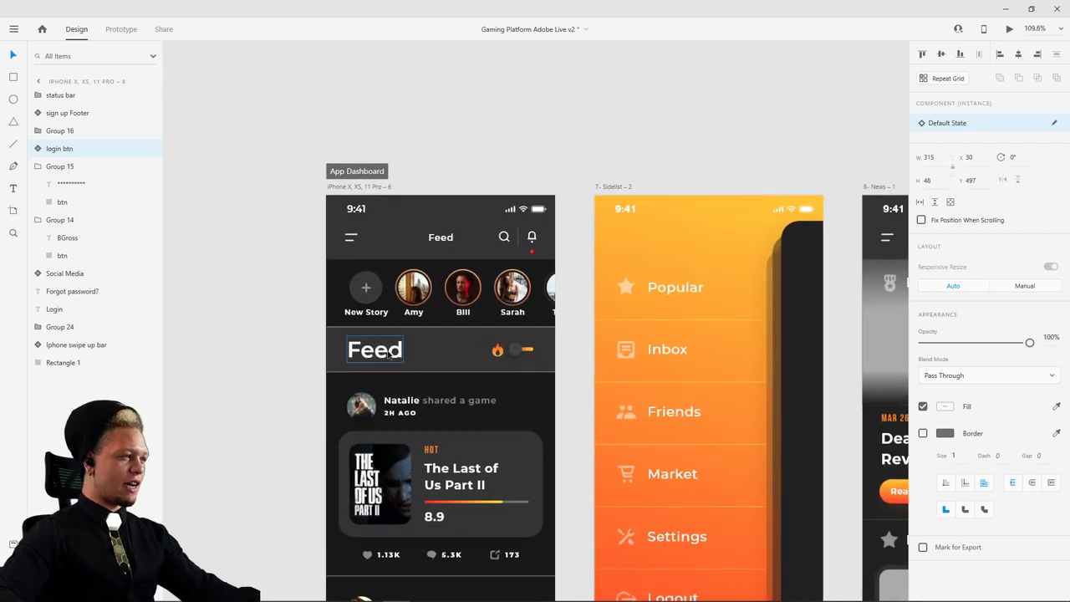
- Inspect the top nav, stories row and Feed title layers on the dashboard artboard
click(414, 224)
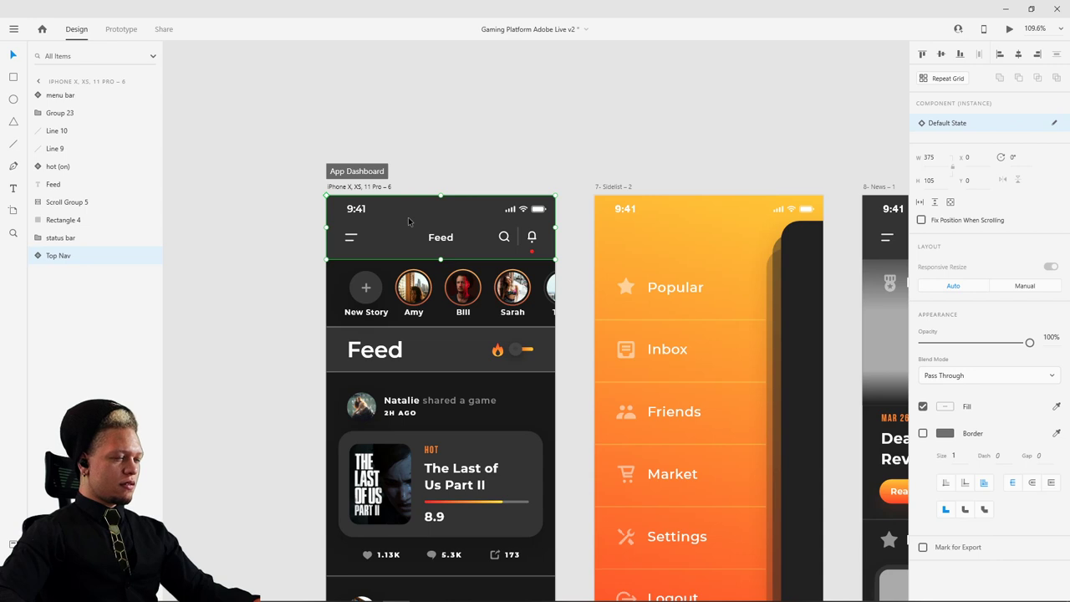
click(351, 292)
scroll(242, 278, down, 3)
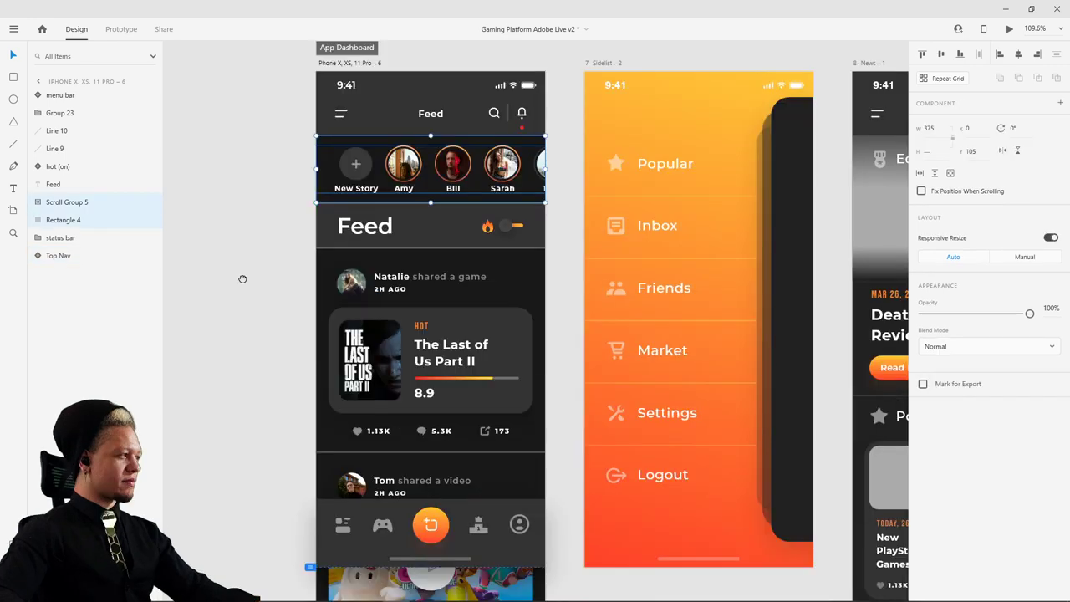
click(212, 246)
scroll(211, 247, down, 1)
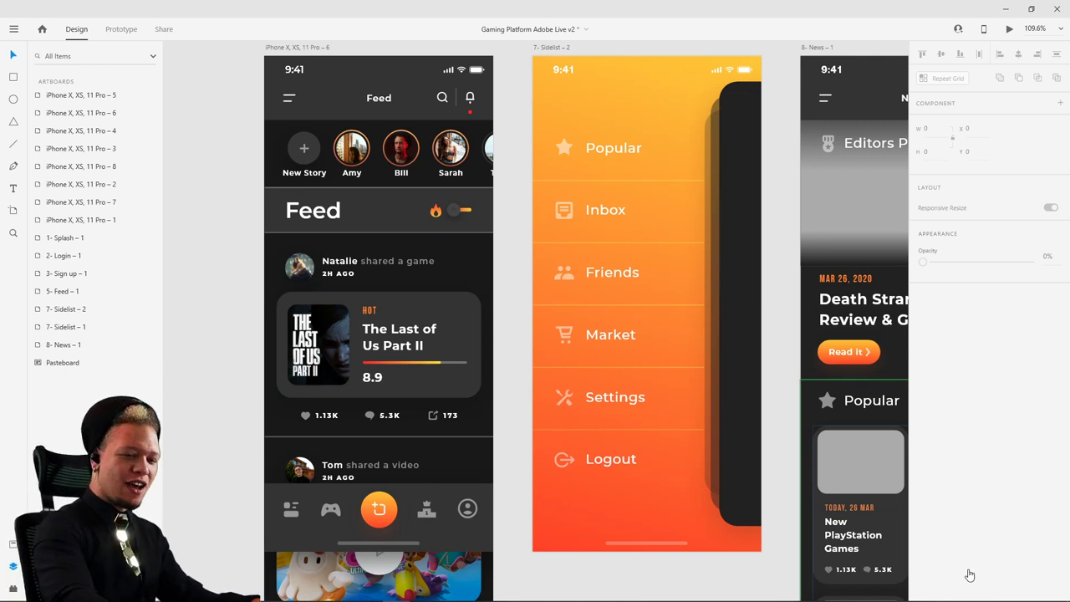
mouse_move(1023, 598)
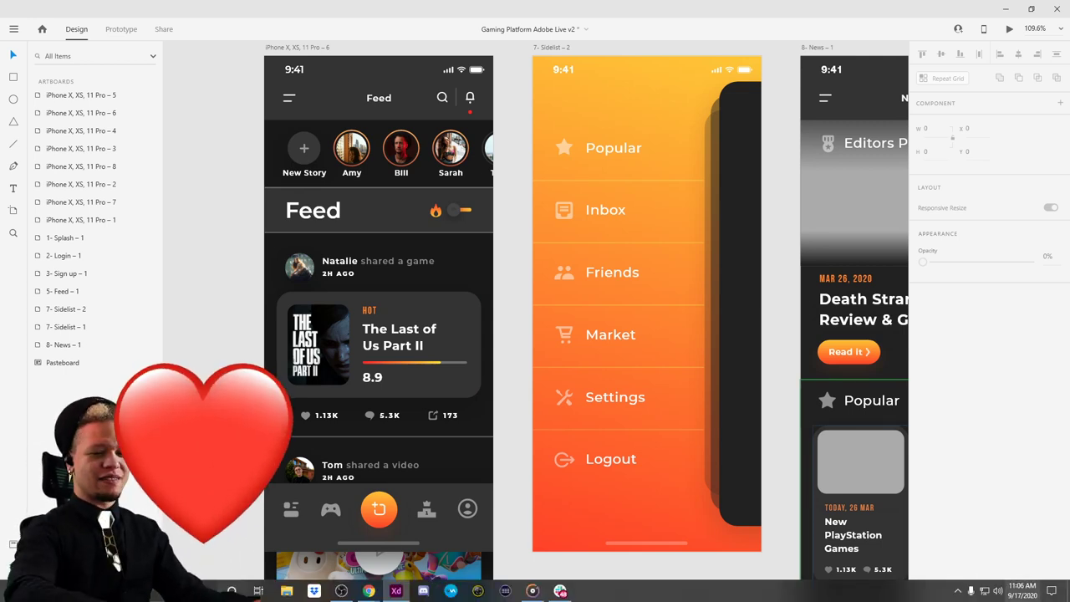
click(314, 210)
click(305, 159)
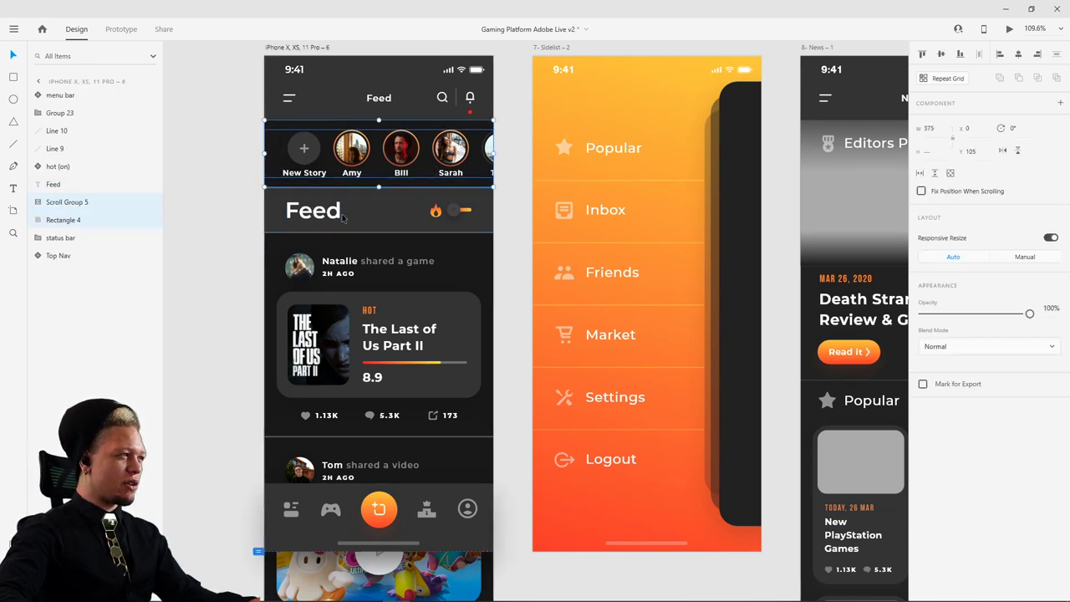
click(257, 213)
- Select the stories row, header background, Feed title, hot toggle and divider together
click(287, 126)
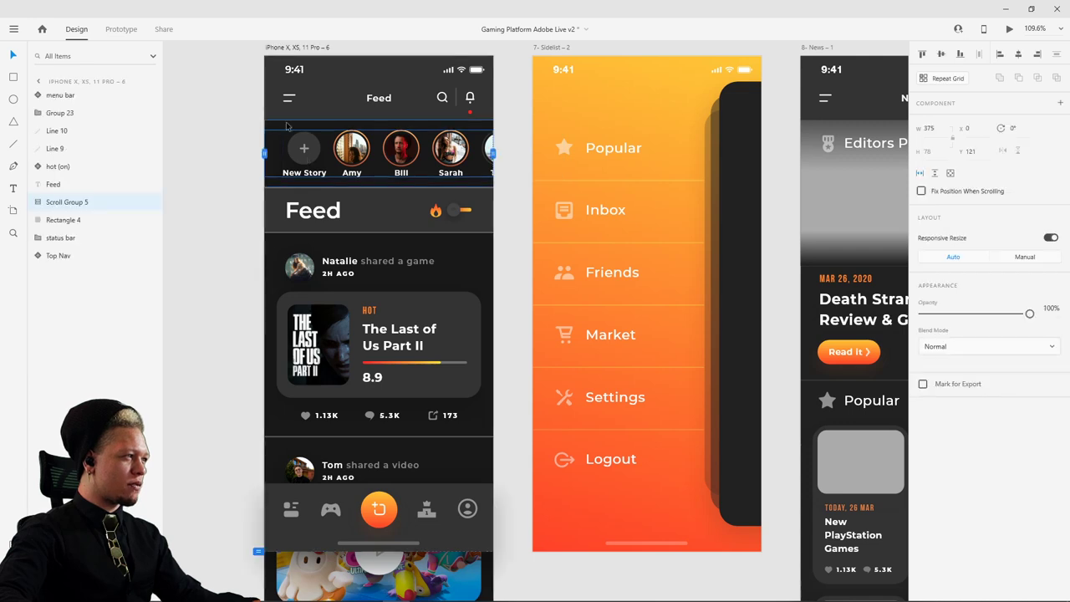
shift+click(376, 197)
shift+click(313, 210)
shift+click(451, 210)
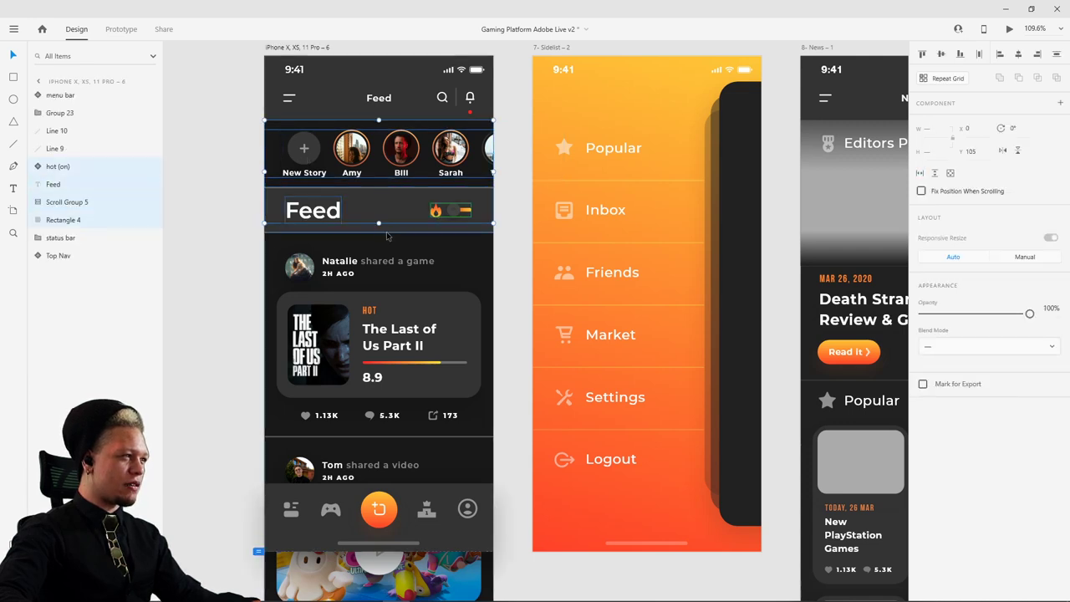
click(401, 187)
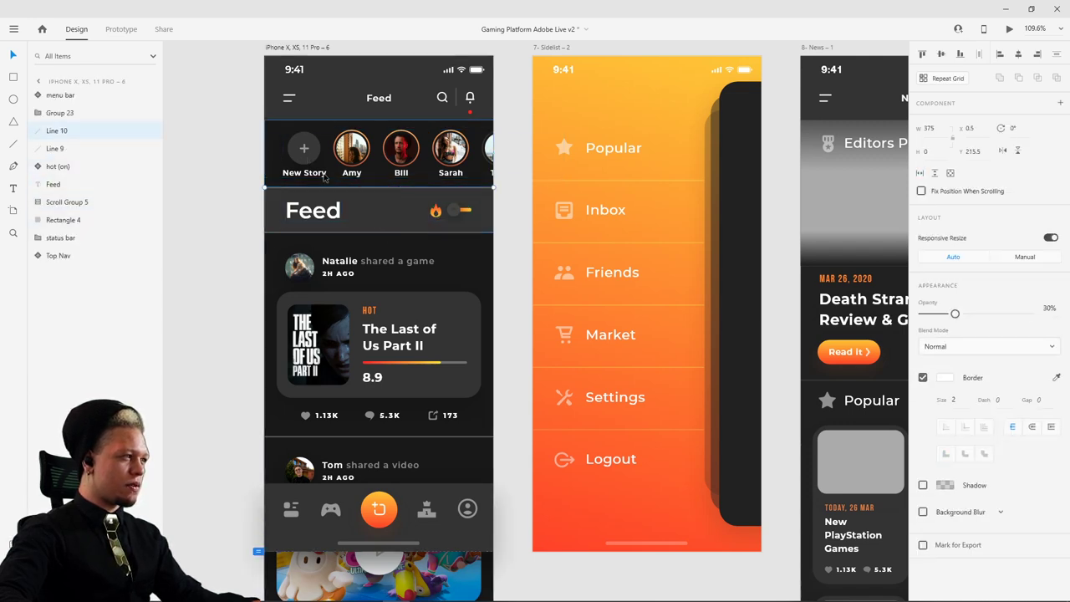
drag(235, 136, 495, 401)
click(259, 145)
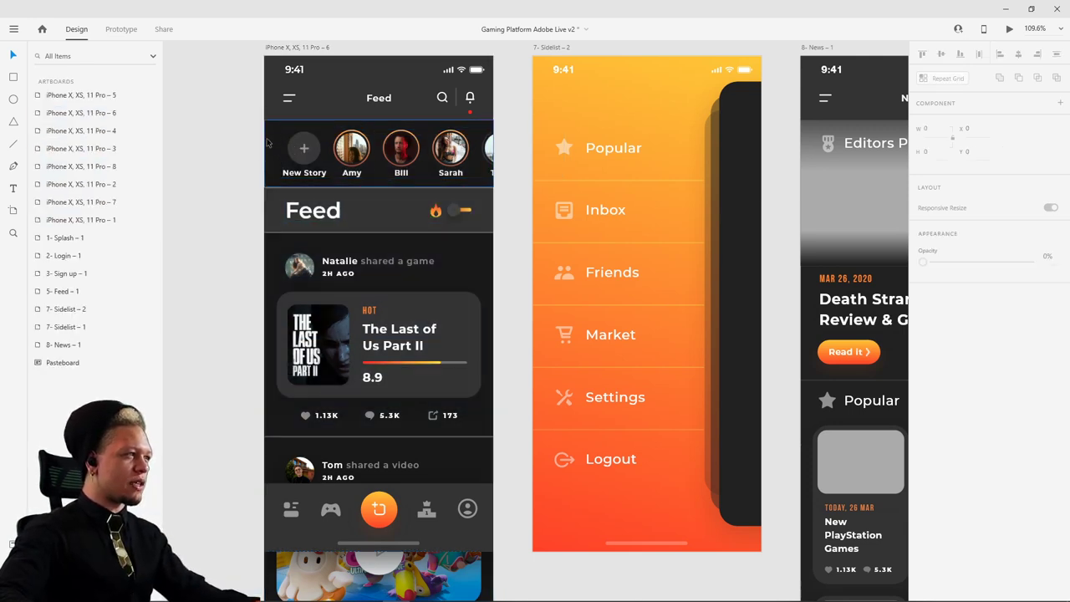
- Undo the accidental shift of the feed content and select only the feed posts group
drag(267, 144, 254, 138)
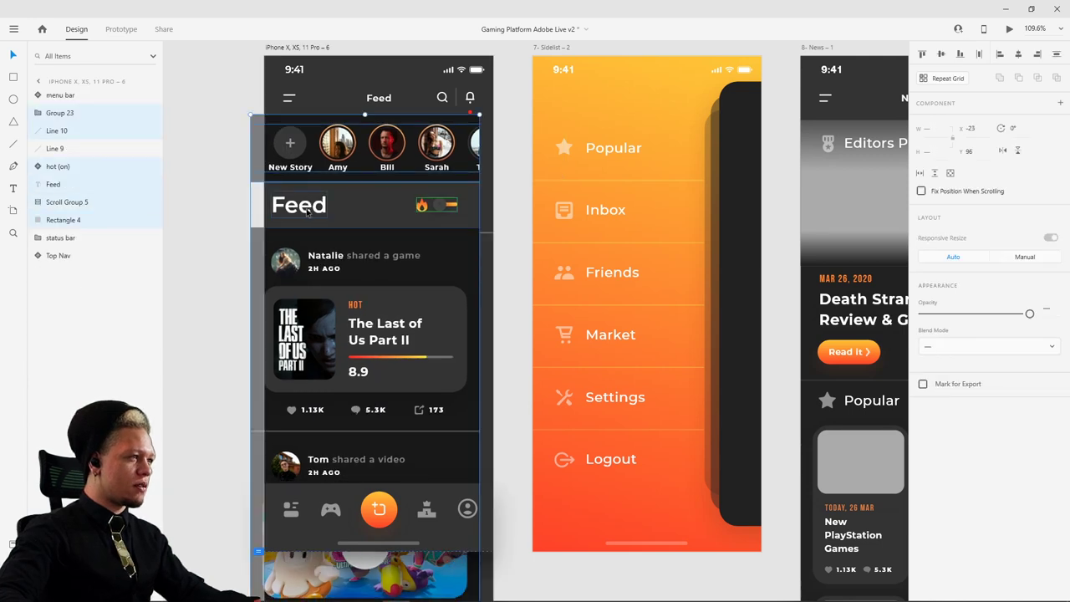
key(ctrl+z)
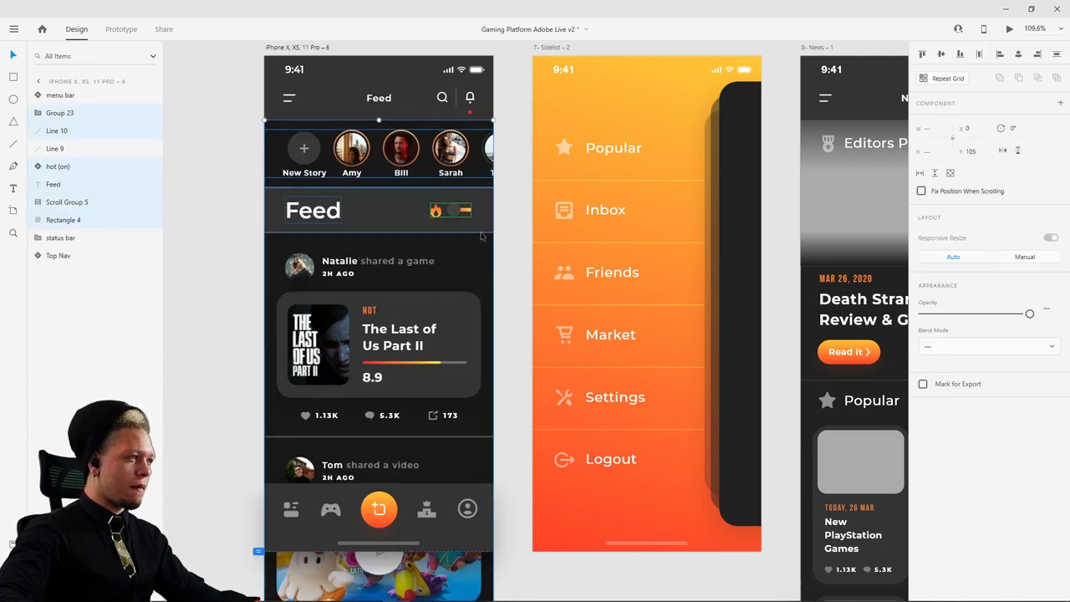
shift+click(482, 236)
click(408, 246)
- Drag the feed posts back into their original position on the iPhone X, XS, 11 Pro – 6 artboard
scroll(502, 276, up, 3)
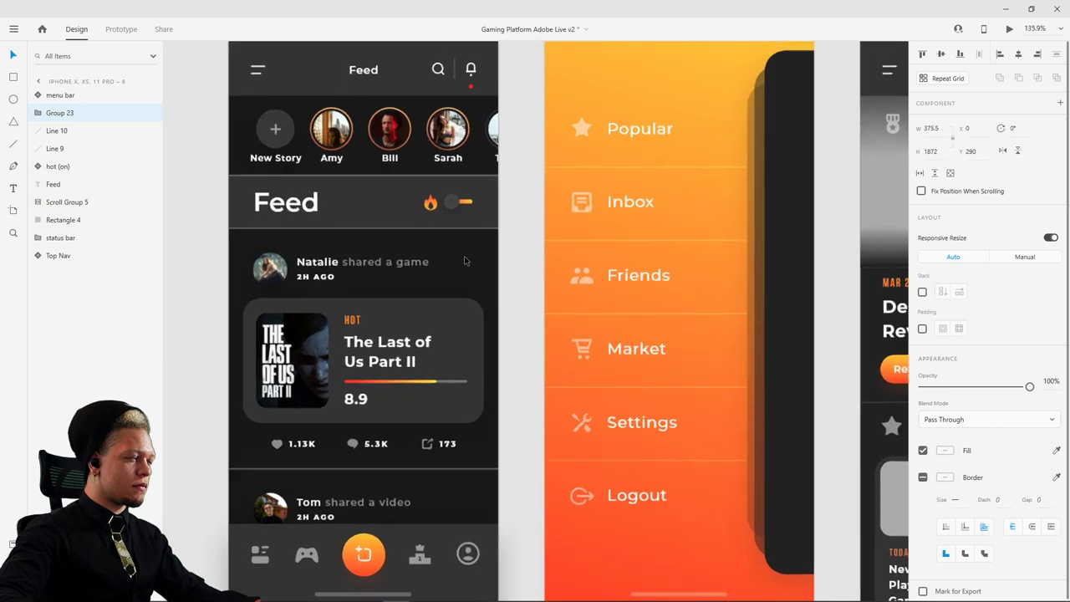
scroll(706, 396, down, 3)
scroll(585, 293, down, 2)
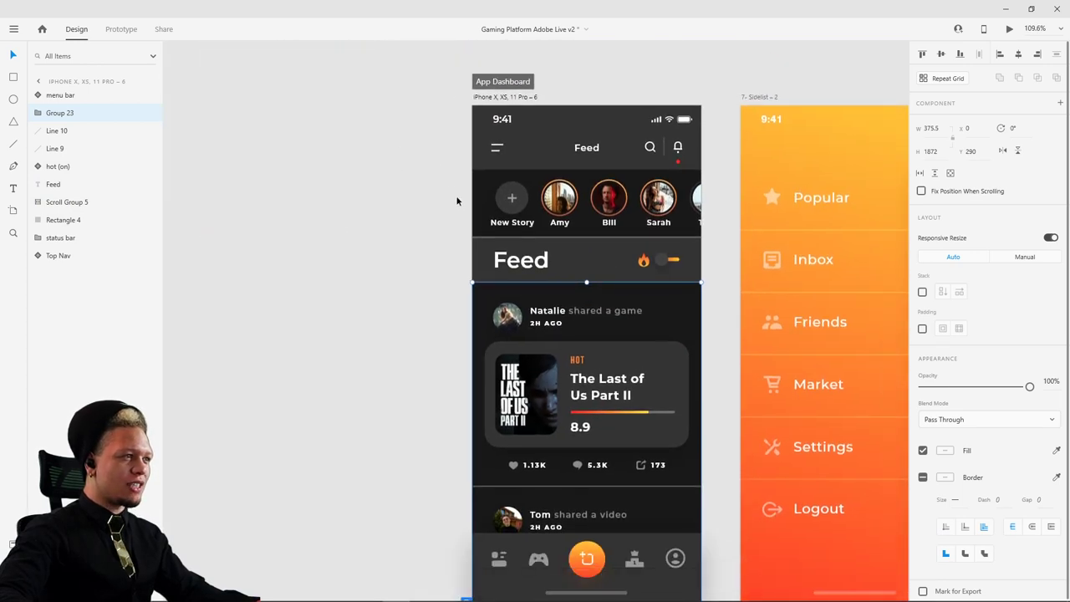
drag(439, 180, 708, 521)
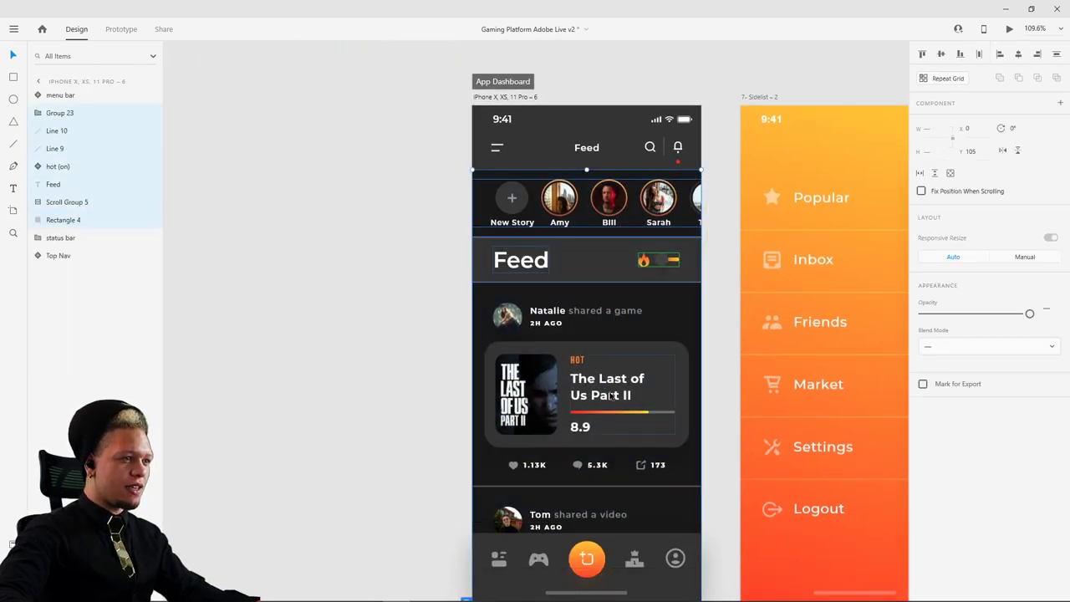
drag(645, 399, 645, 399)
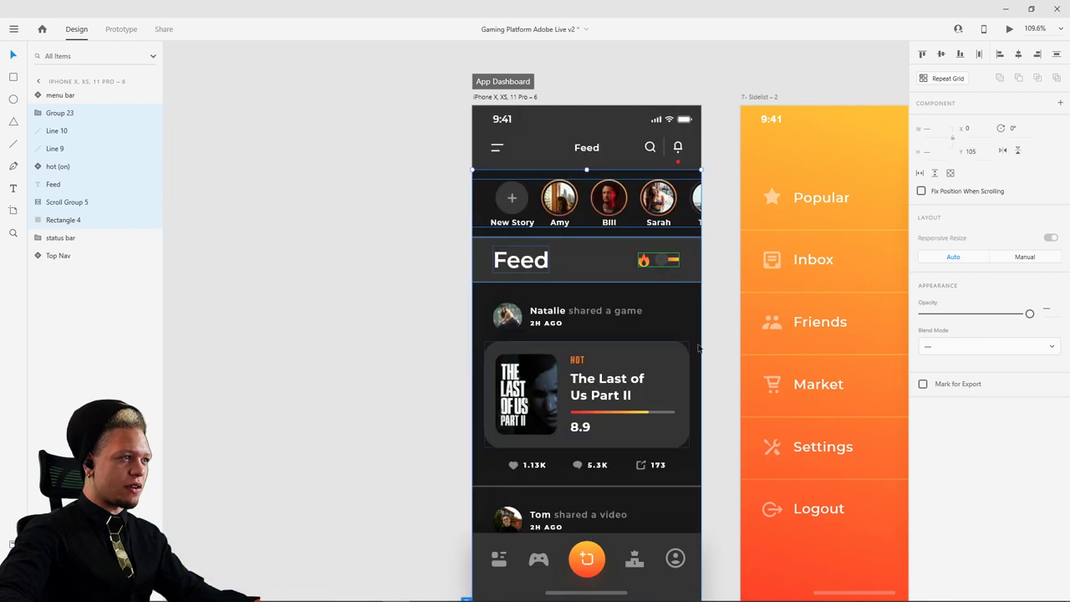
drag(712, 351, 608, 351)
scroll(608, 351, down, 3)
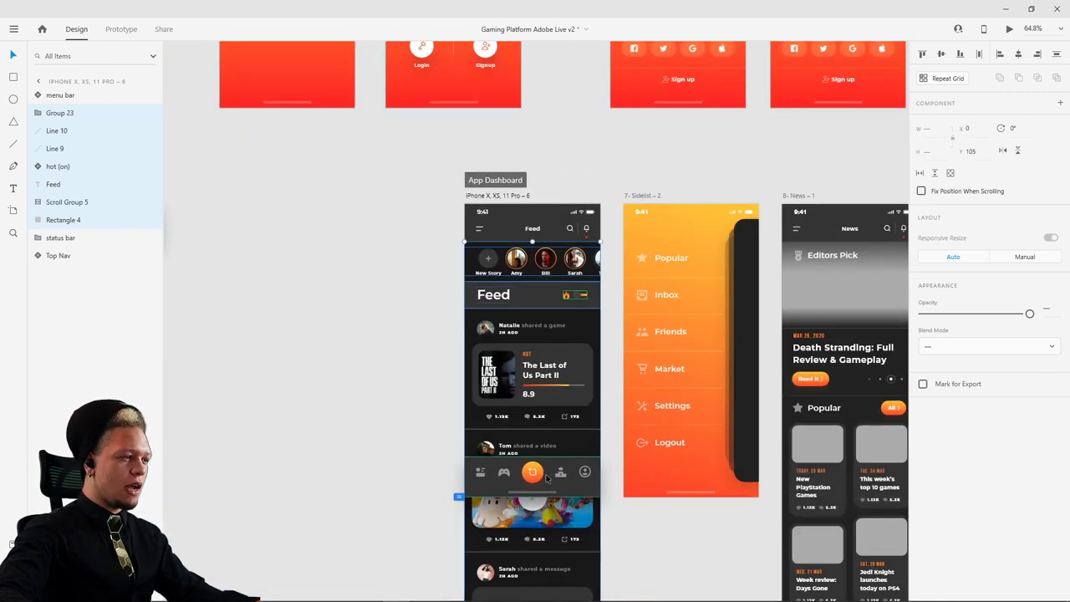
- Move the bottom menu bar onto the pasteboard and select the feed layers
drag(533, 473, 326, 476)
scroll(411, 416, down, 5)
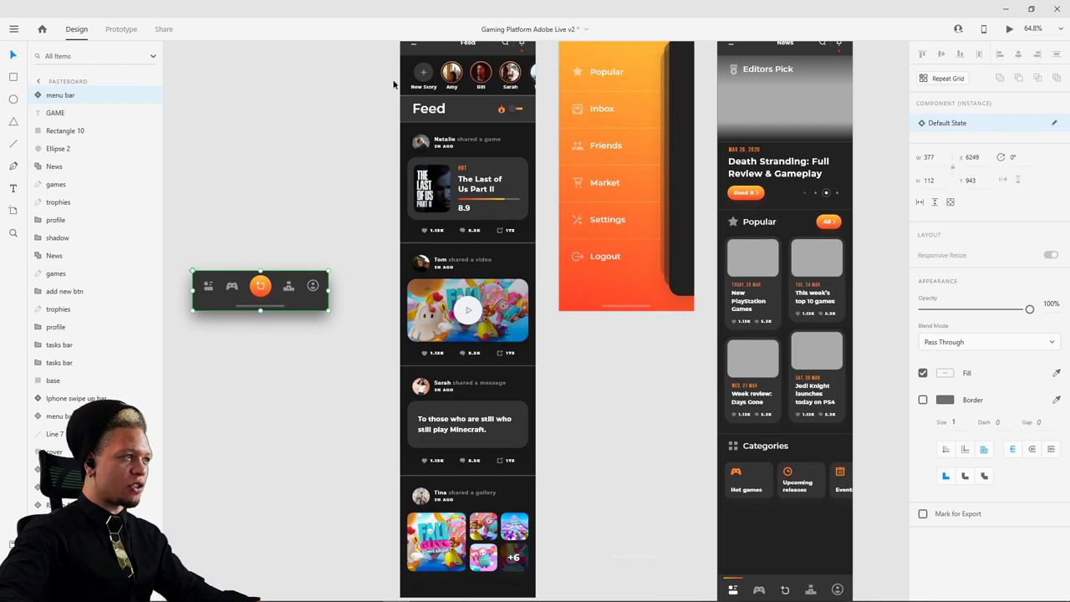
drag(384, 77, 541, 475)
scroll(542, 354, up, 5)
drag(513, 292, 441, 276)
scroll(493, 250, down, 7)
scroll(498, 248, up, 5)
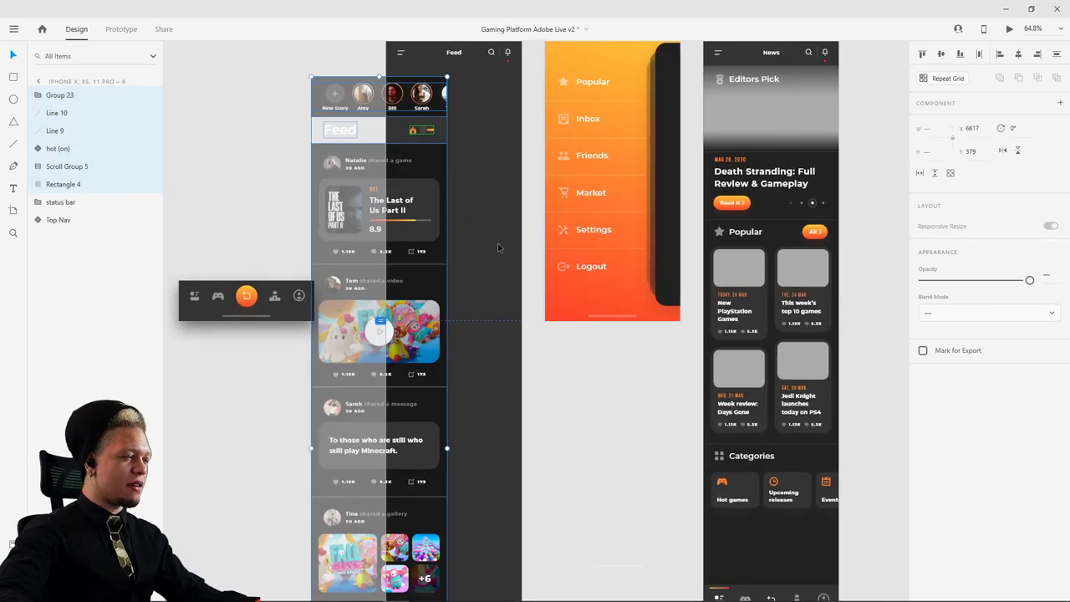
key(ctrl+z)
- Try pasting the feed content onto the iPhone X, XS, 11 Pro – 8 artboard, then undo it
scroll(531, 273, up, 13)
scroll(531, 273, right, 7)
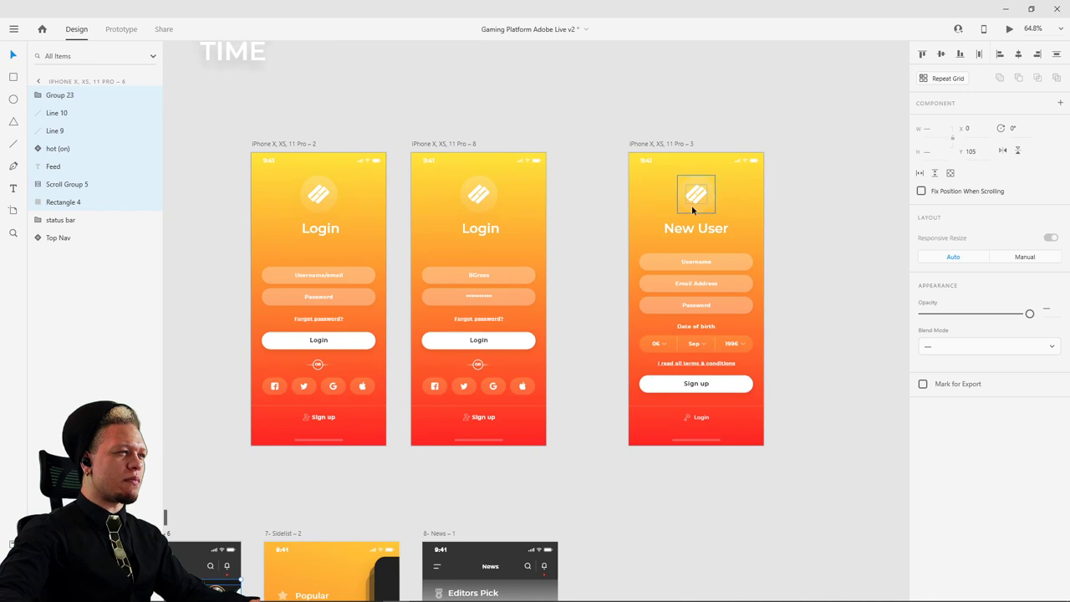
click(680, 147)
scroll(805, 232, down, 1)
scroll(806, 231, right, 1)
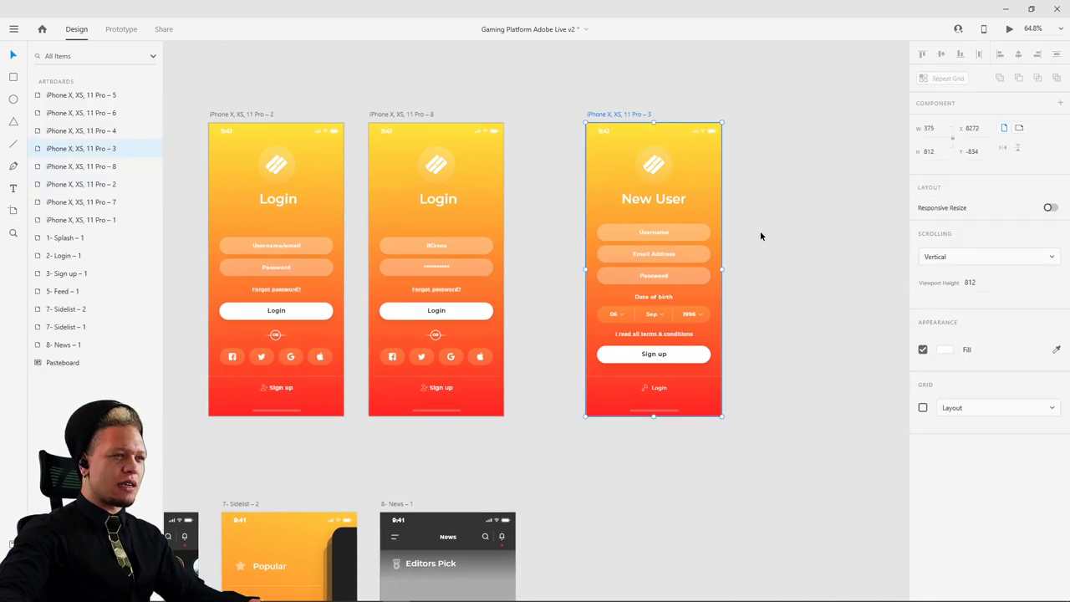
click(425, 113)
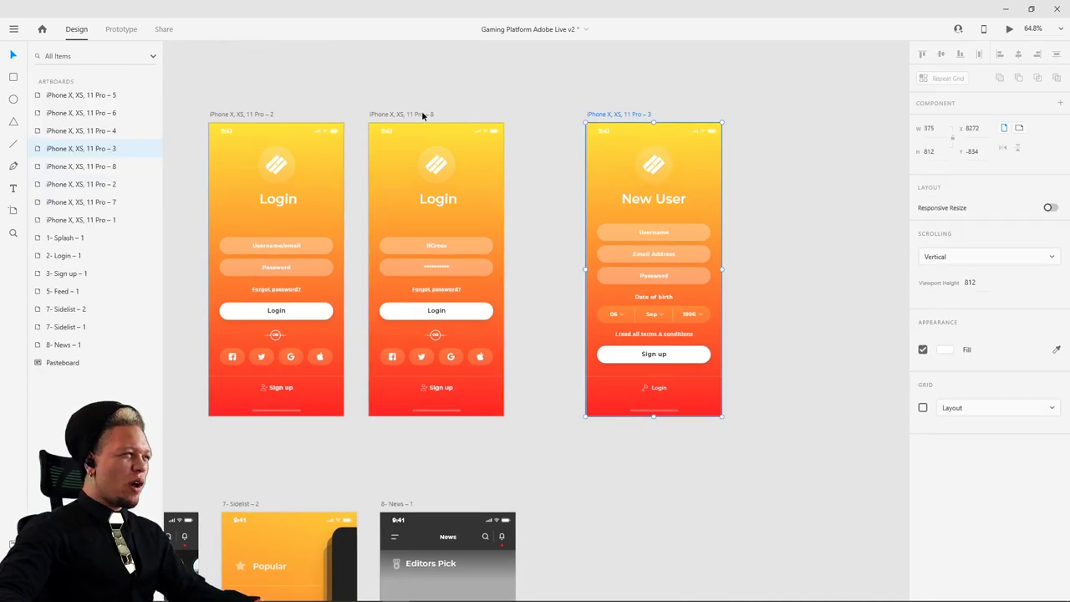
key(ctrl+v)
key(ctrl+z)
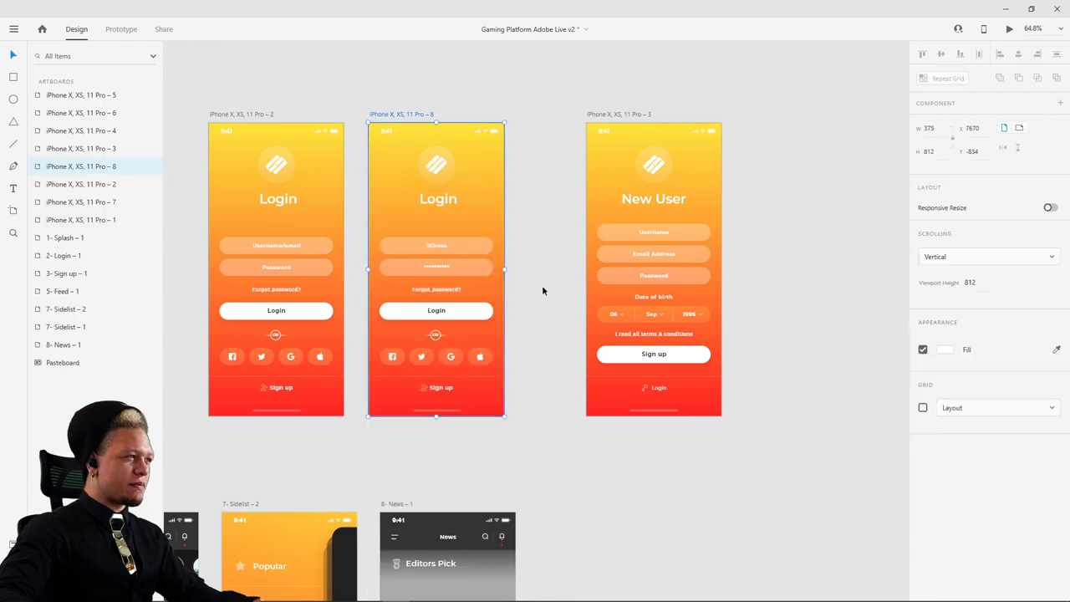
- Group the selected feed layers with Ctrl+G
scroll(542, 289, down, 10)
scroll(227, 293, down, 2)
key(ctrl+v)
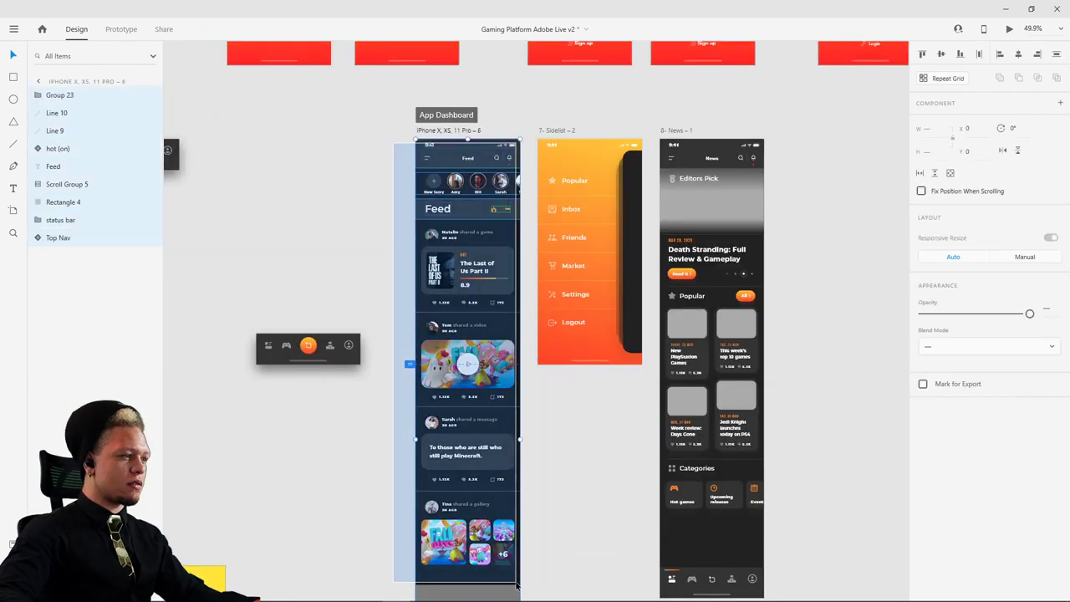
key(ctrl+g)
- Paste the feed group onto the iPhone X, XS, 11 Pro – 8 artboard
drag(595, 109, 580, 139)
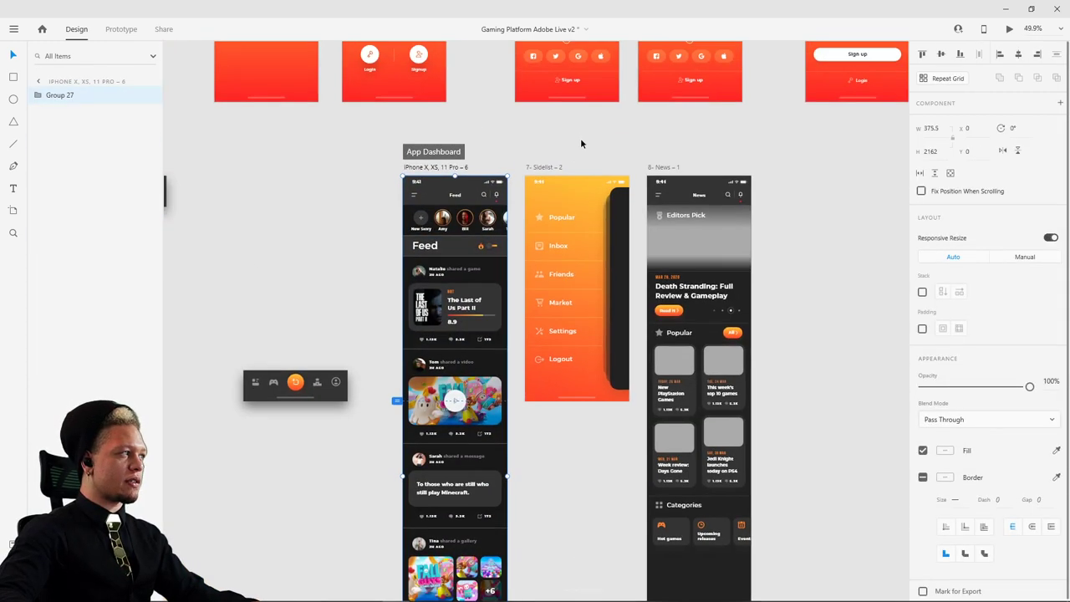
drag(699, 127, 508, 433)
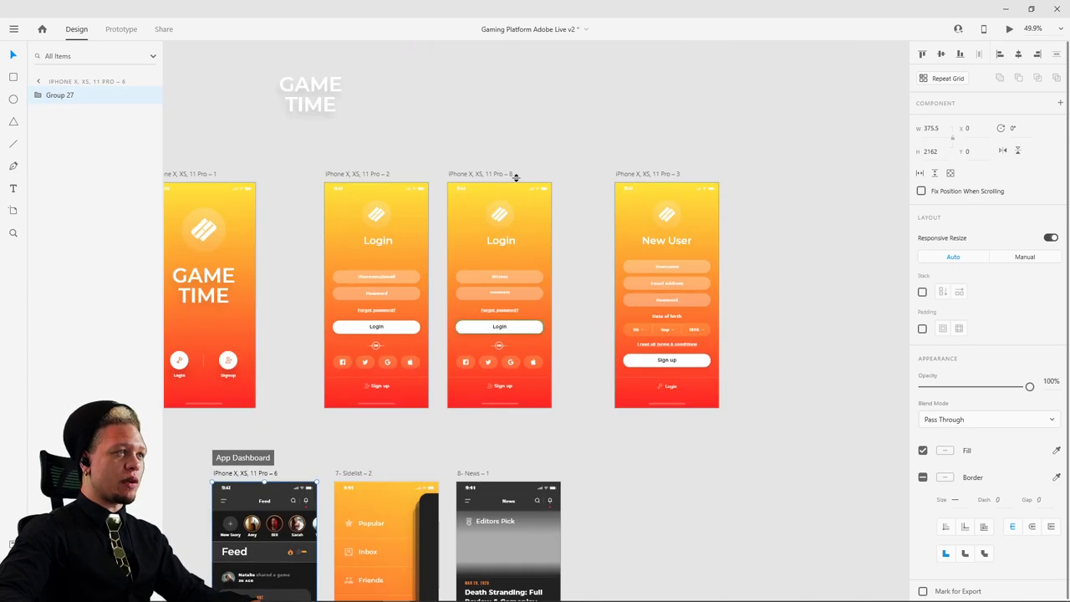
click(487, 173)
key(ctrl+v)
- Undo the feed paste on artboard 8 so its Login screen returns, then select and deselect artboard 6
click(576, 137)
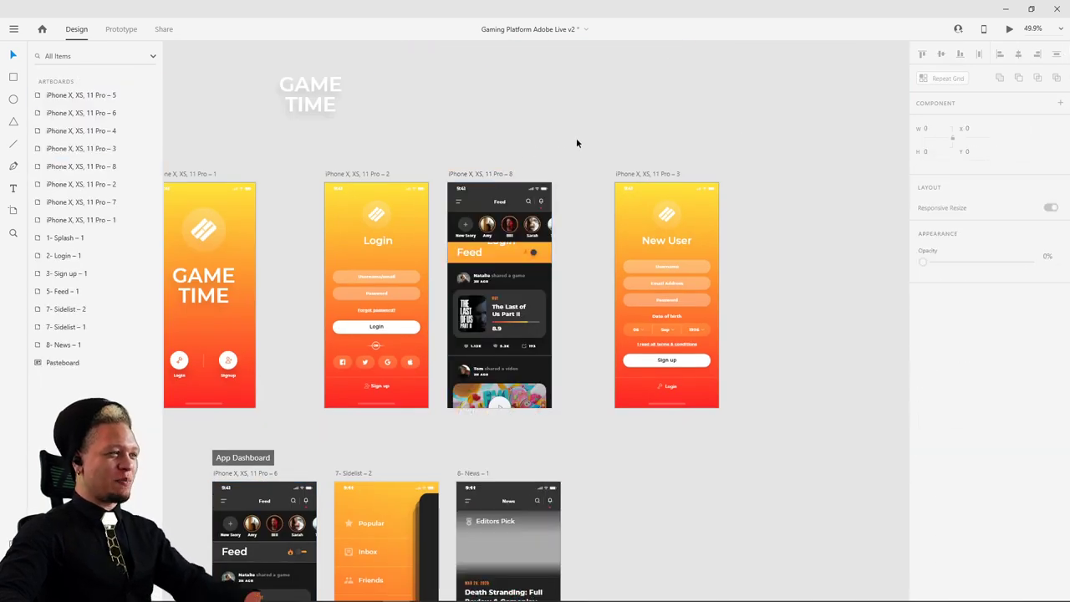
scroll(515, 254, up, 5)
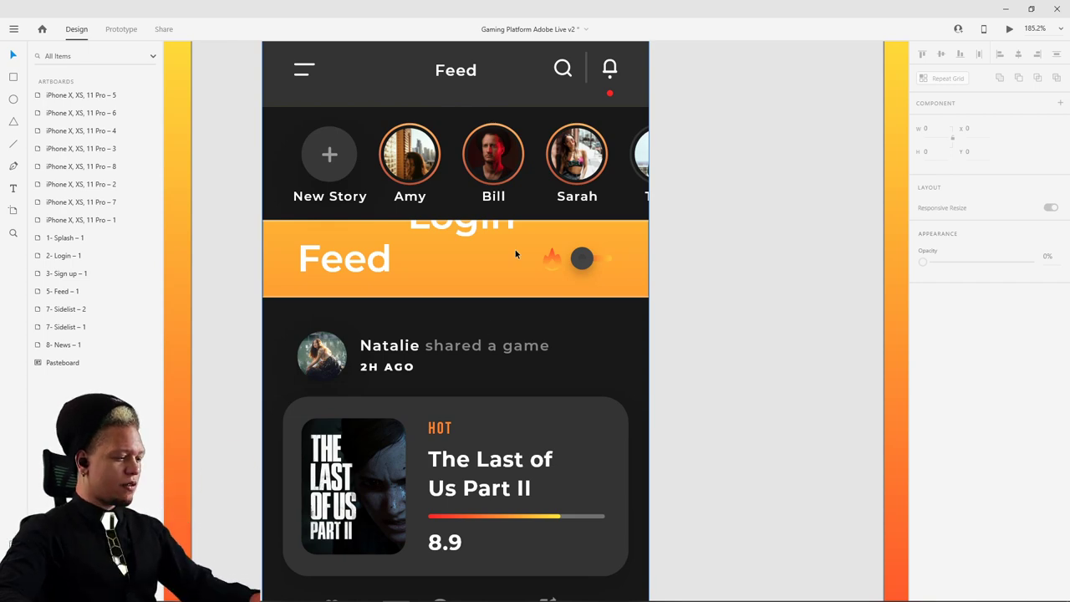
key(ctrl+z)
scroll(464, 219, down, 5)
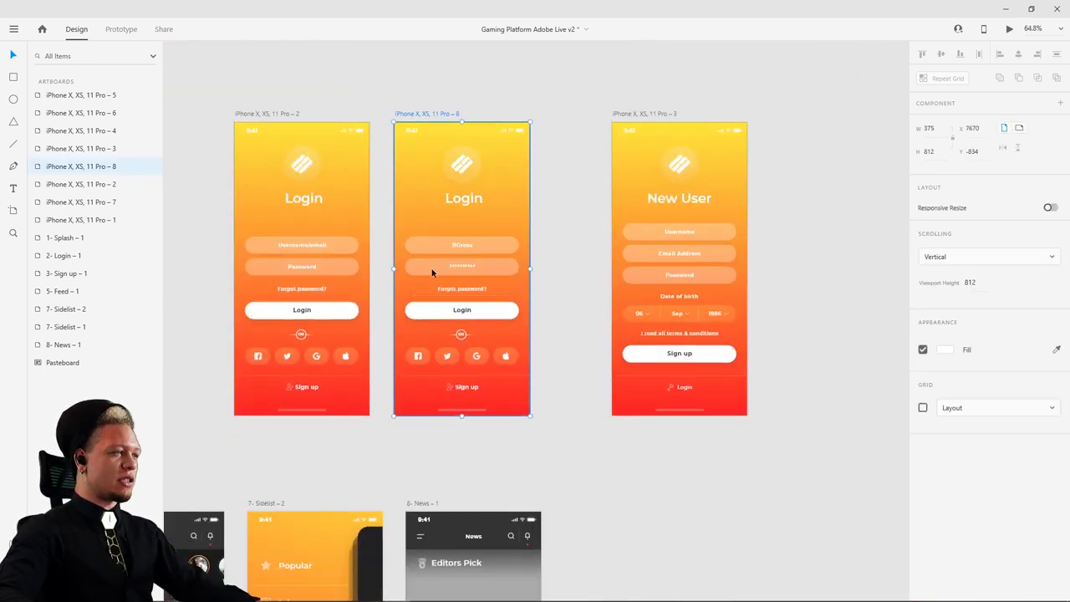
key(ctrl+v)
scroll(370, 242, up, 5)
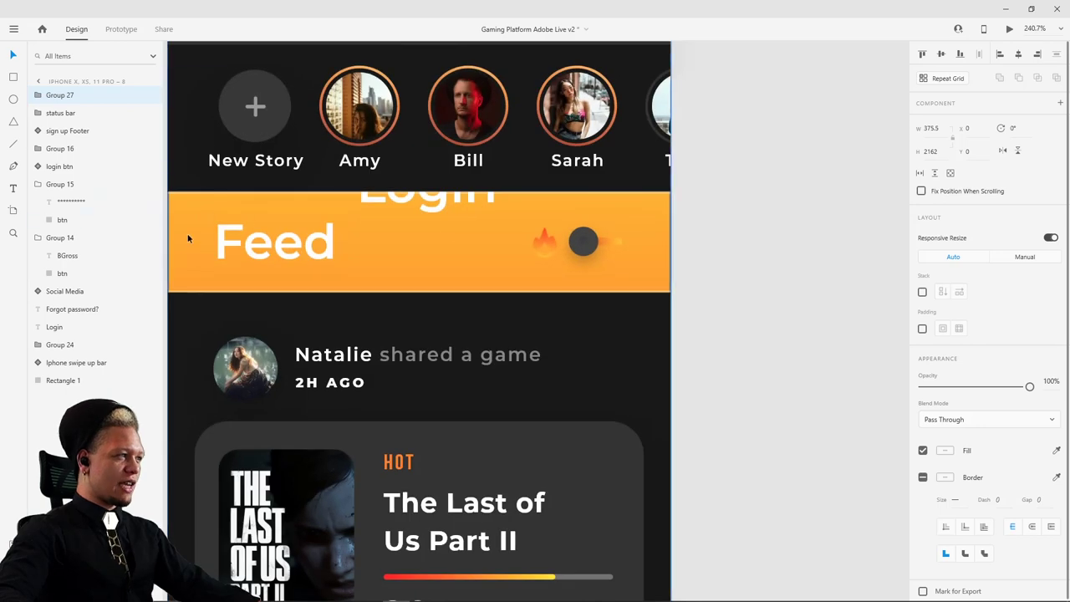
key(ctrl+z)
scroll(466, 306, down, 5)
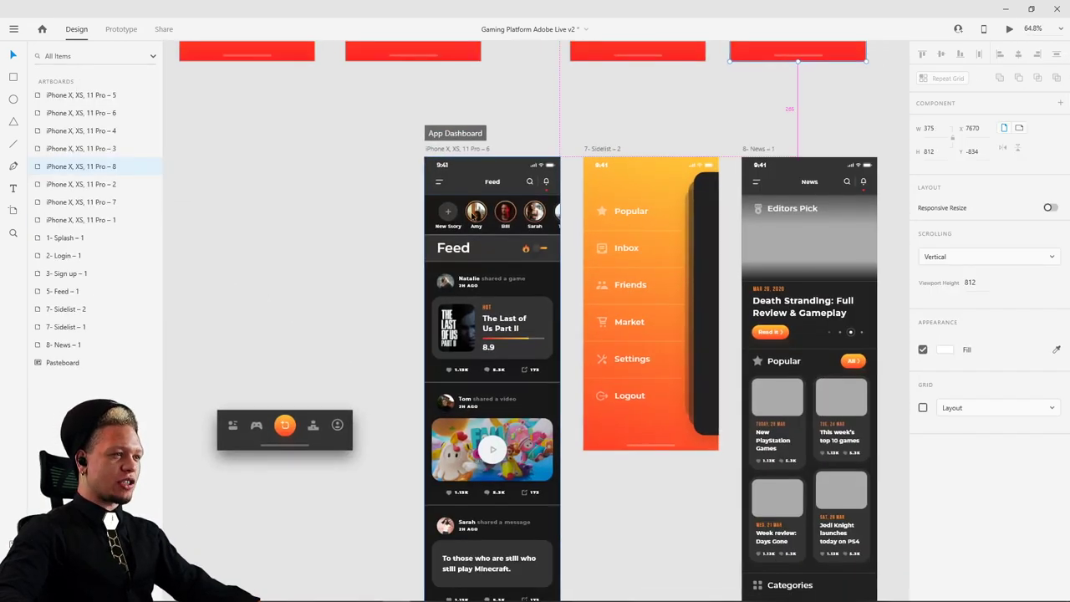
scroll(503, 201, up, 3)
click(430, 117)
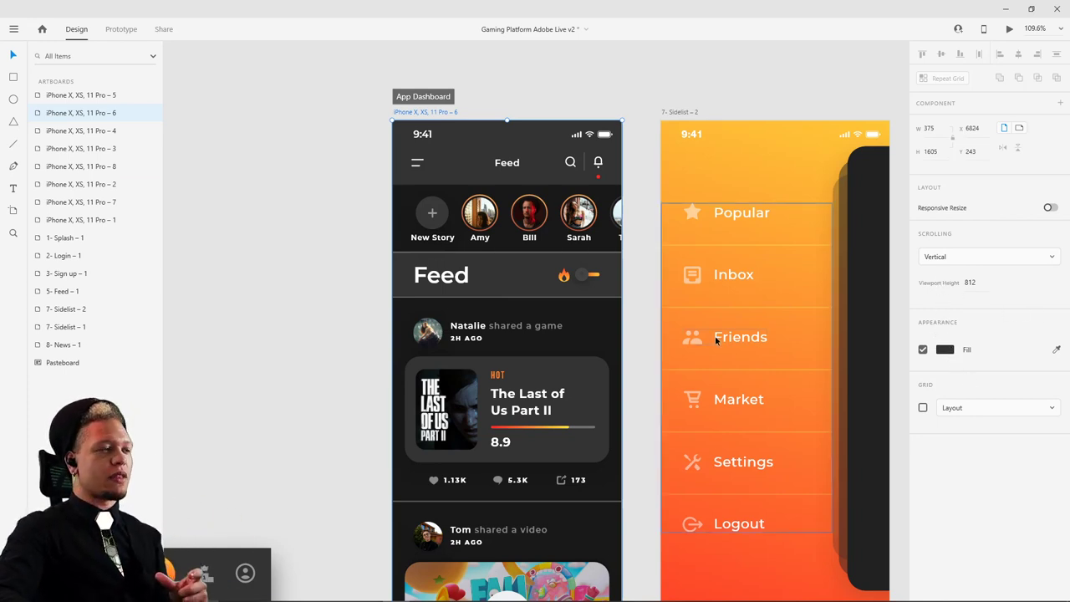
click(224, 159)
- Draw a full-height borderless #333333 rectangle and send it behind the feed group
key(r)
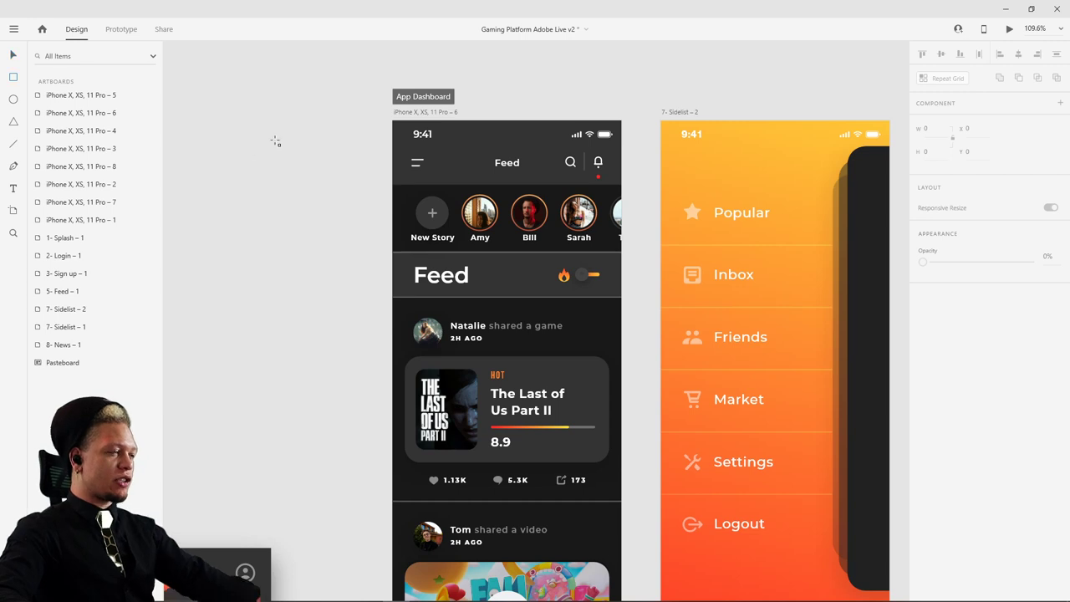
drag(392, 121, 544, 452)
drag(572, 493, 620, 402)
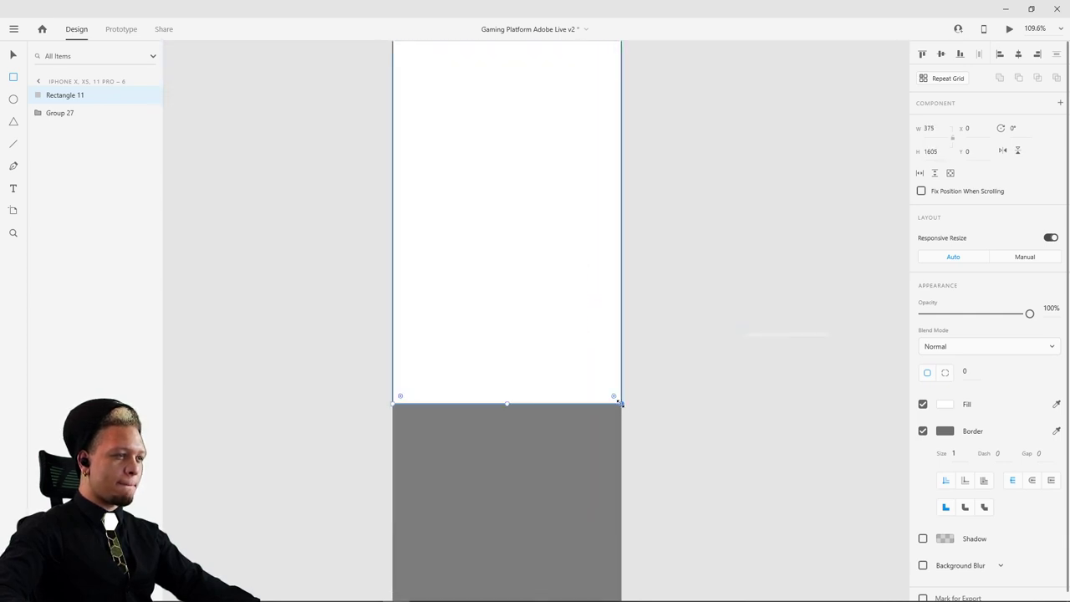
click(923, 431)
click(945, 403)
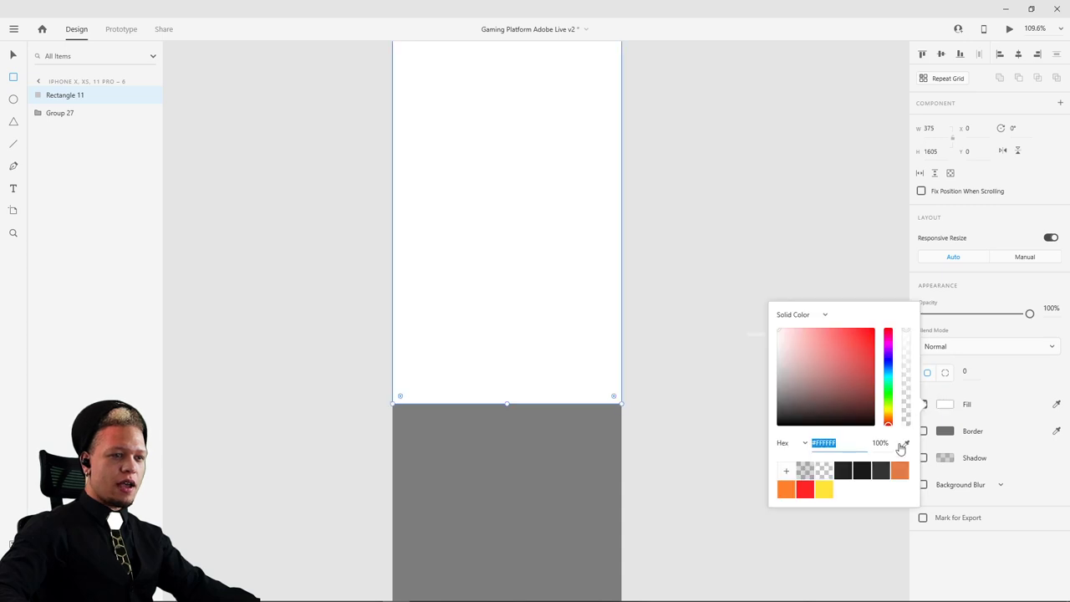
click(881, 472)
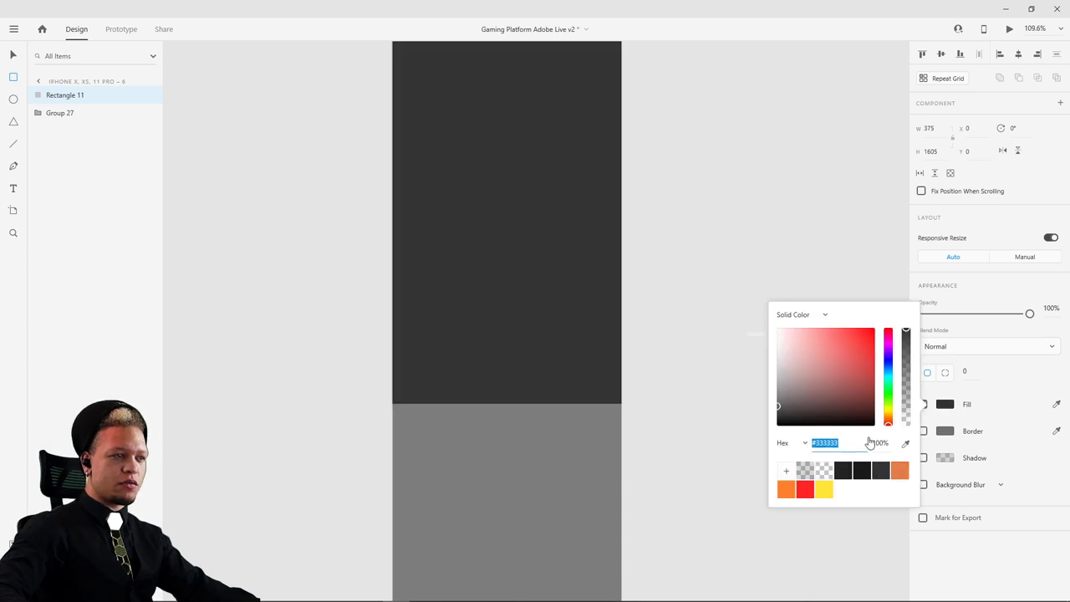
click(714, 185)
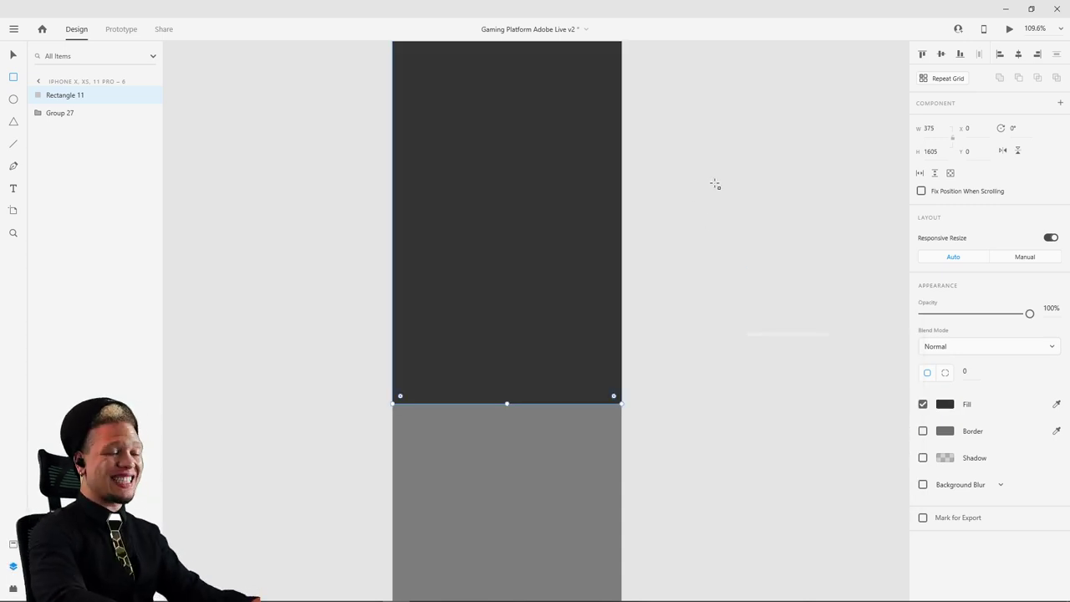
key(ctrl+shift+bracketleft)
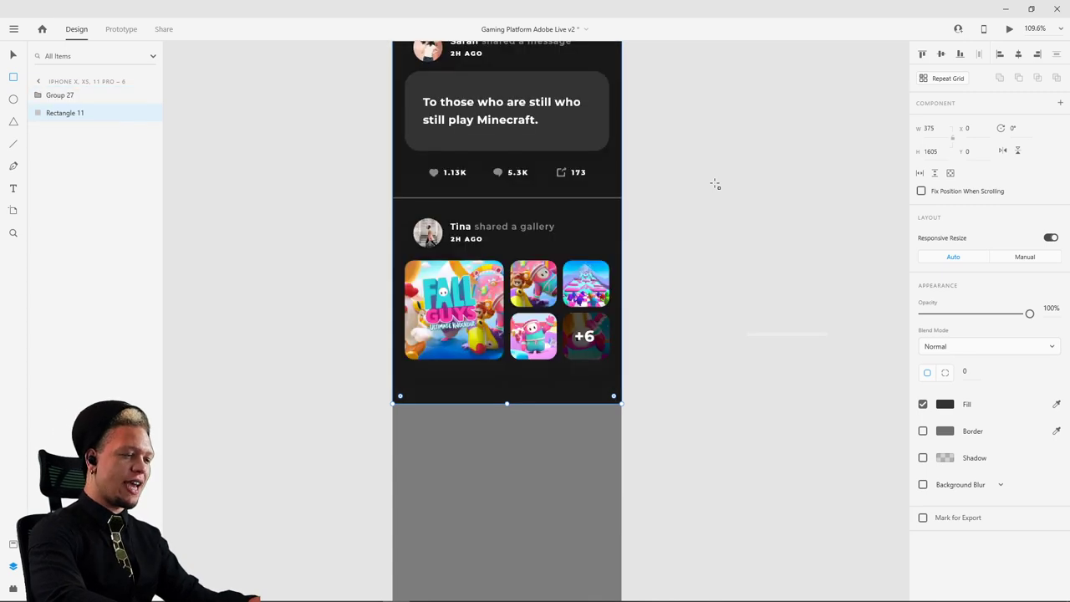
scroll(688, 335, down, 6)
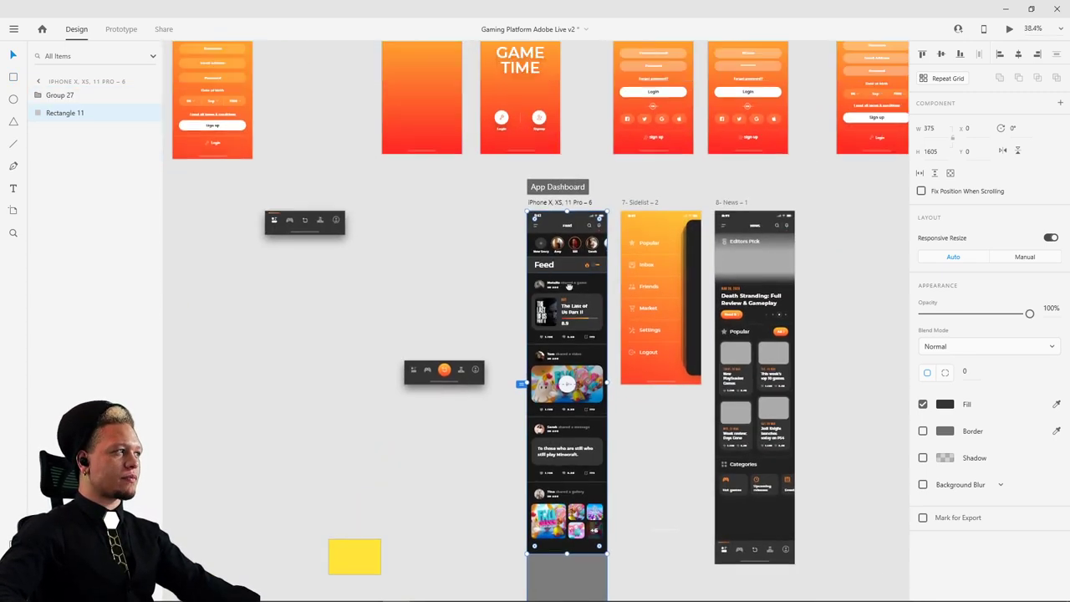
- Move Rectangle 11 into Group 27 in the Layers panel
click(39, 94)
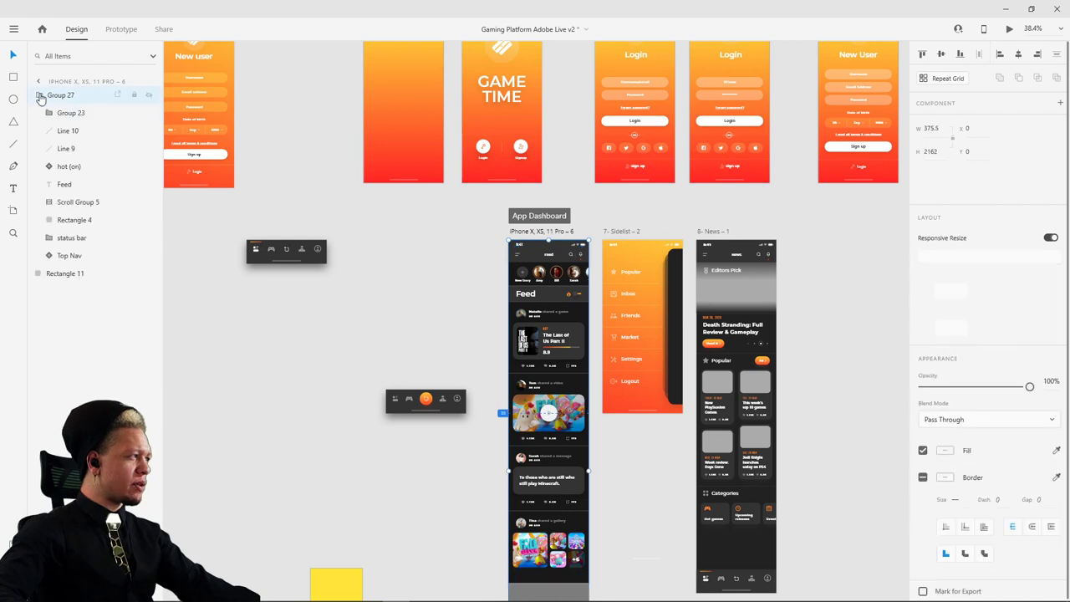
drag(67, 273, 39, 96)
scroll(555, 309, up, 2)
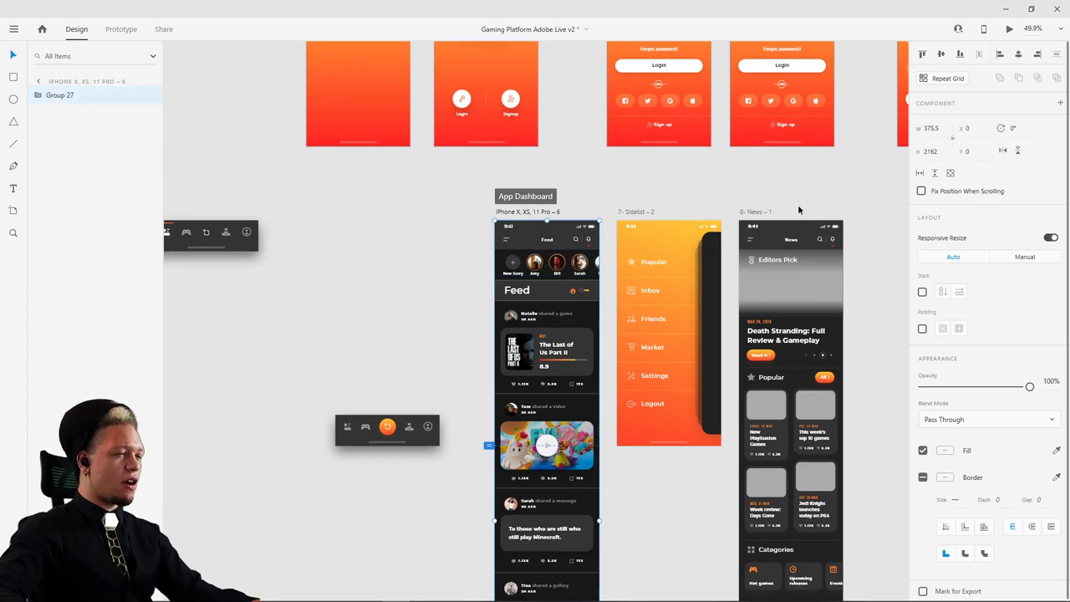
scroll(799, 210, up, 5)
scroll(710, 242, right, 5)
- Paste the feed group onto the iPhone X, XS, 11 Pro – 8 artboard
click(563, 124)
key(ctrl+v)
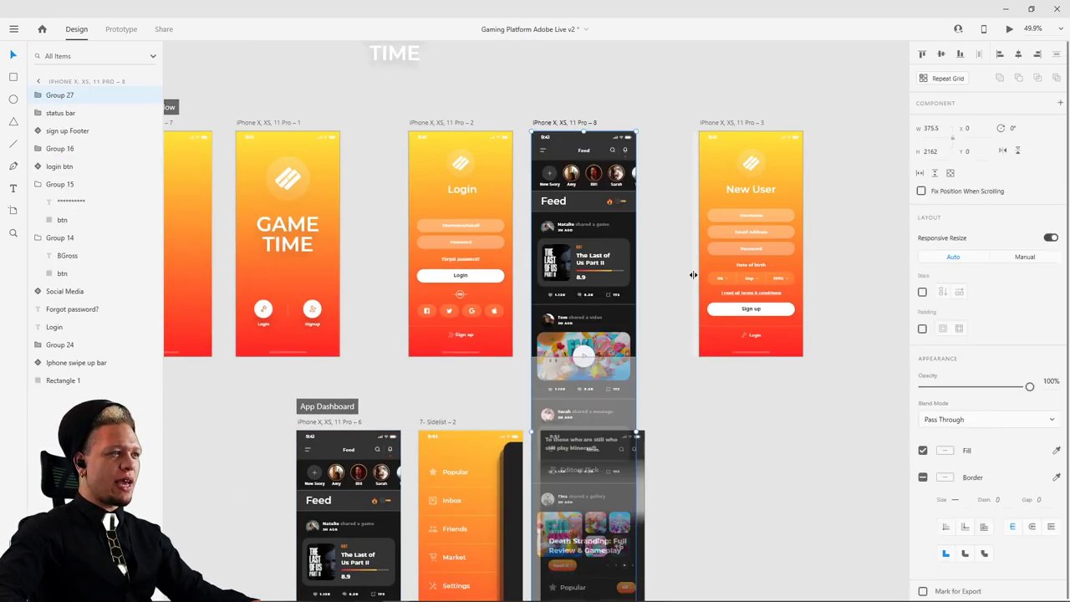
click(662, 441)
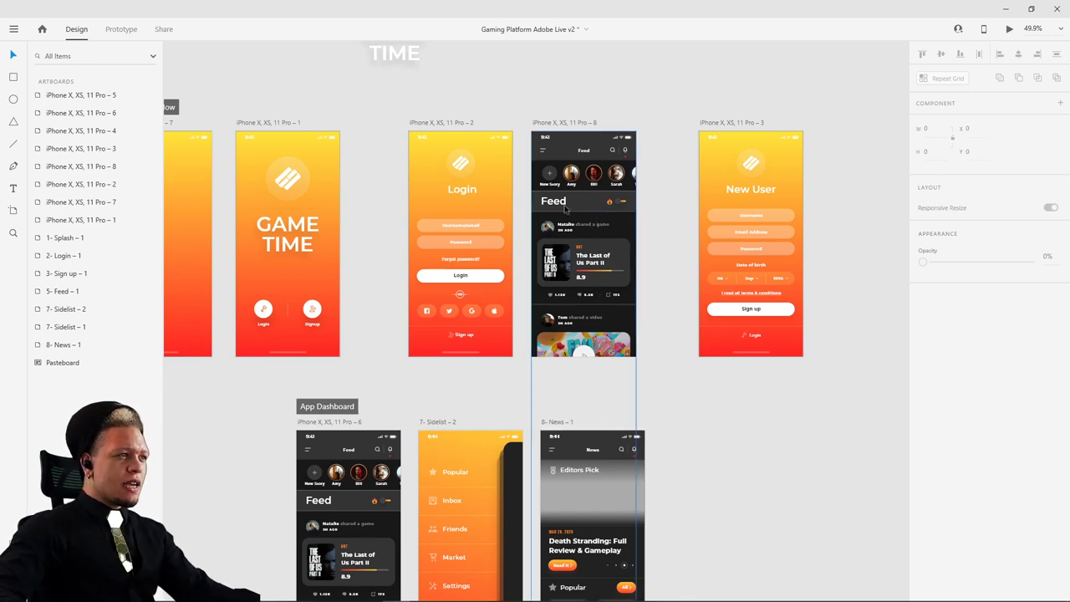
scroll(565, 209, up, 6)
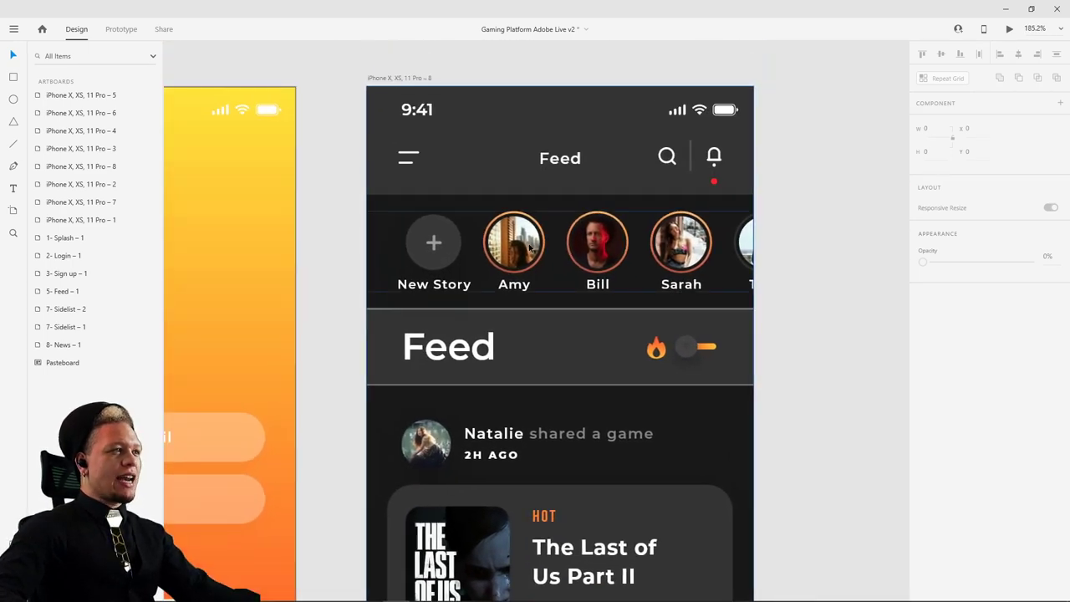
- Shift the story row 284 right at 0% opacity and make the Top Nav menu icon transparent
click(526, 249)
drag(503, 247, 796, 237)
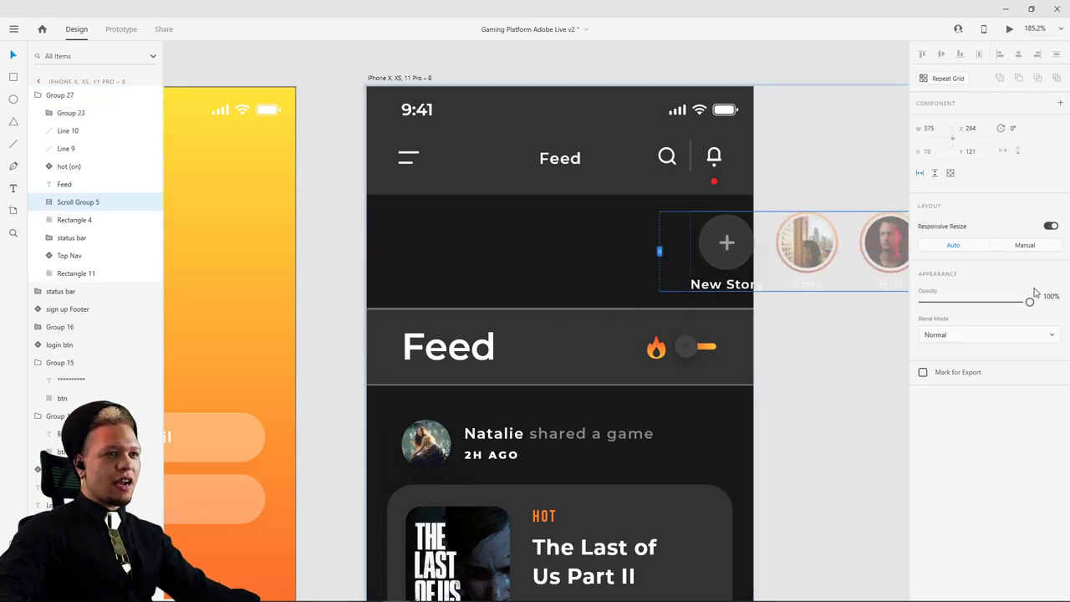
drag(1029, 300, 923, 302)
click(554, 151)
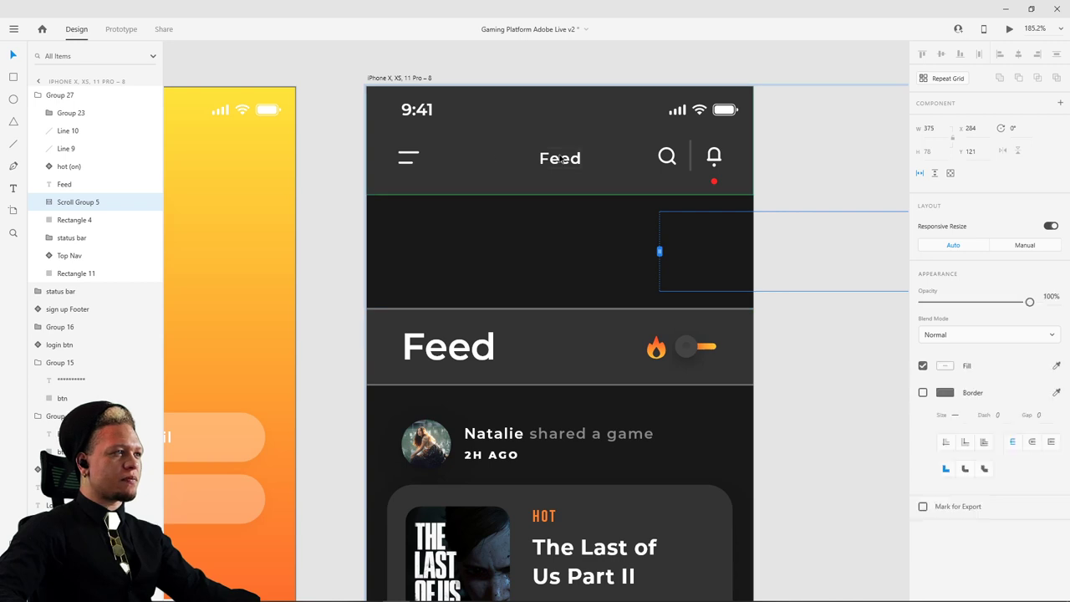
double_click(409, 157)
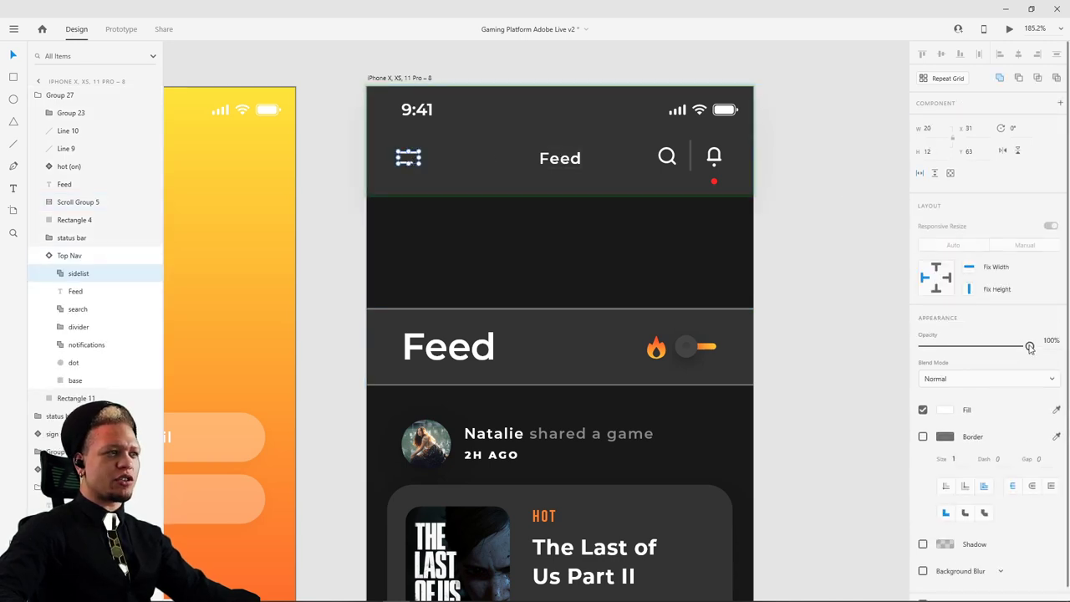
drag(1029, 346, 897, 351)
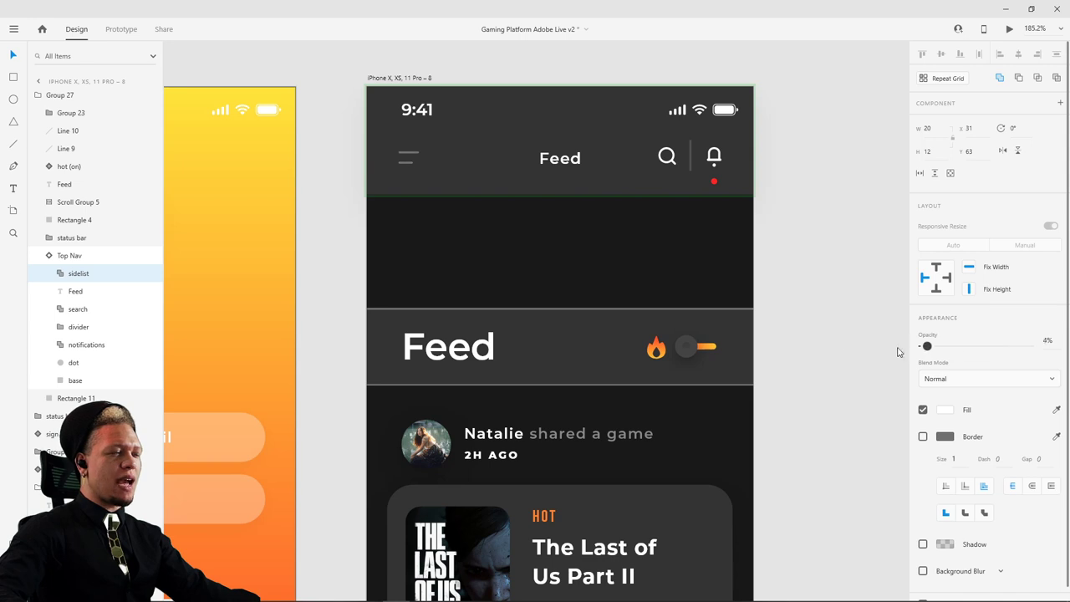
- Move the top-nav Feed title up and fade it to 0% opacity
click(561, 158)
drag(576, 163, 573, 143)
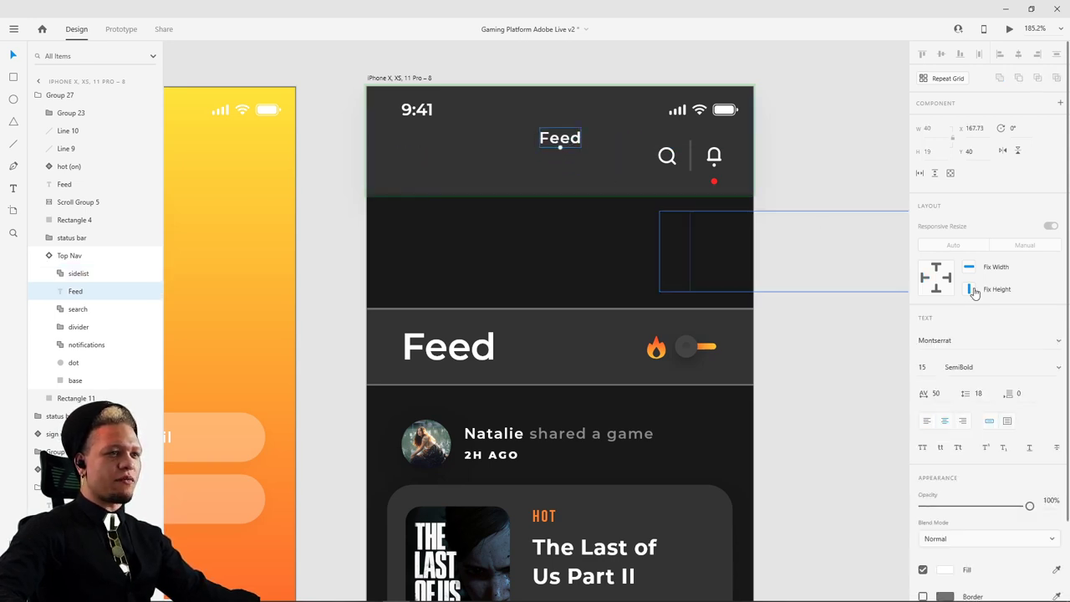
drag(1030, 506, 918, 505)
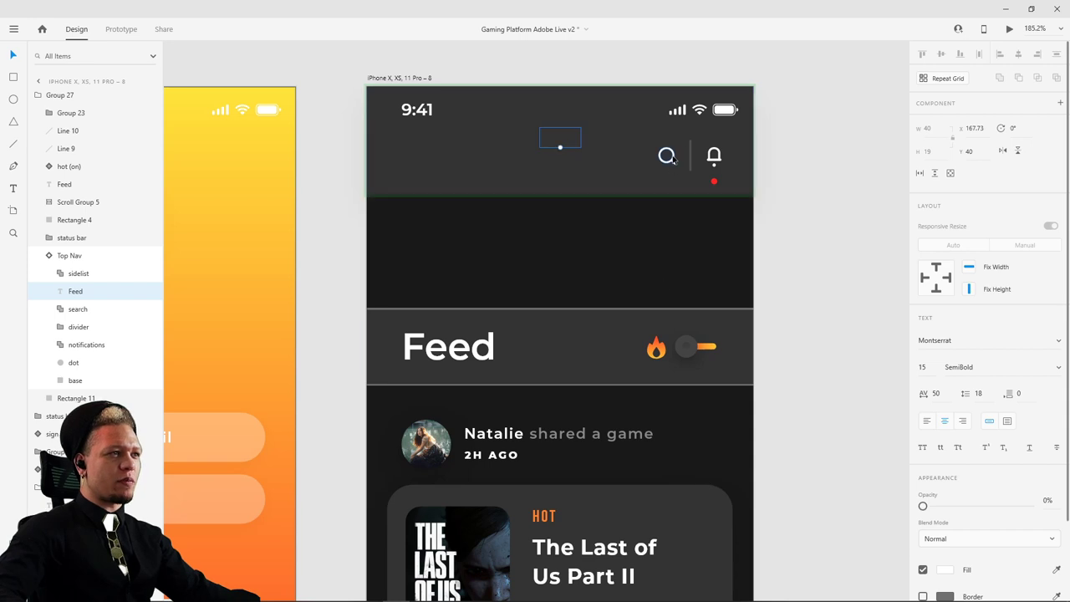
click(668, 155)
- Move the search, bell and red notification dot icons past the artboard's right edge
shift+click(692, 154)
shift+click(715, 162)
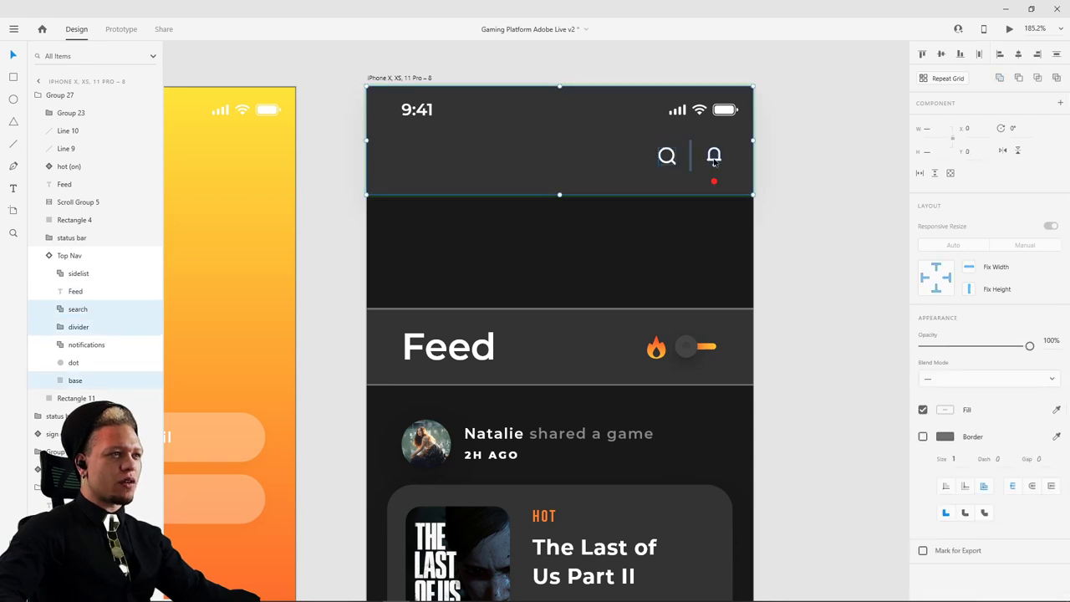
shift+click(707, 156)
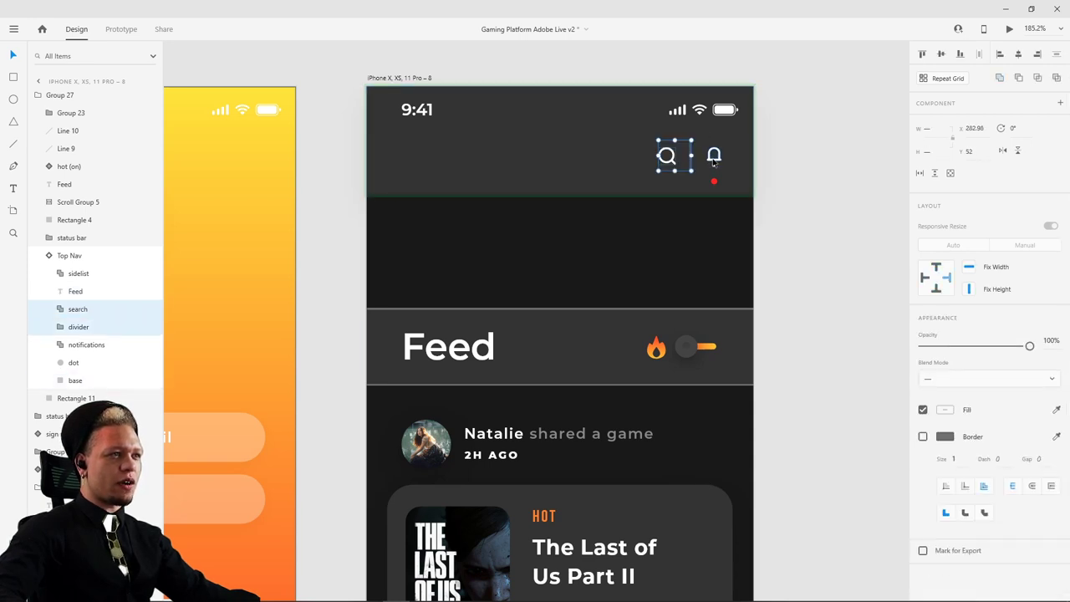
shift+click(714, 160)
shift+click(715, 183)
drag(714, 166, 758, 161)
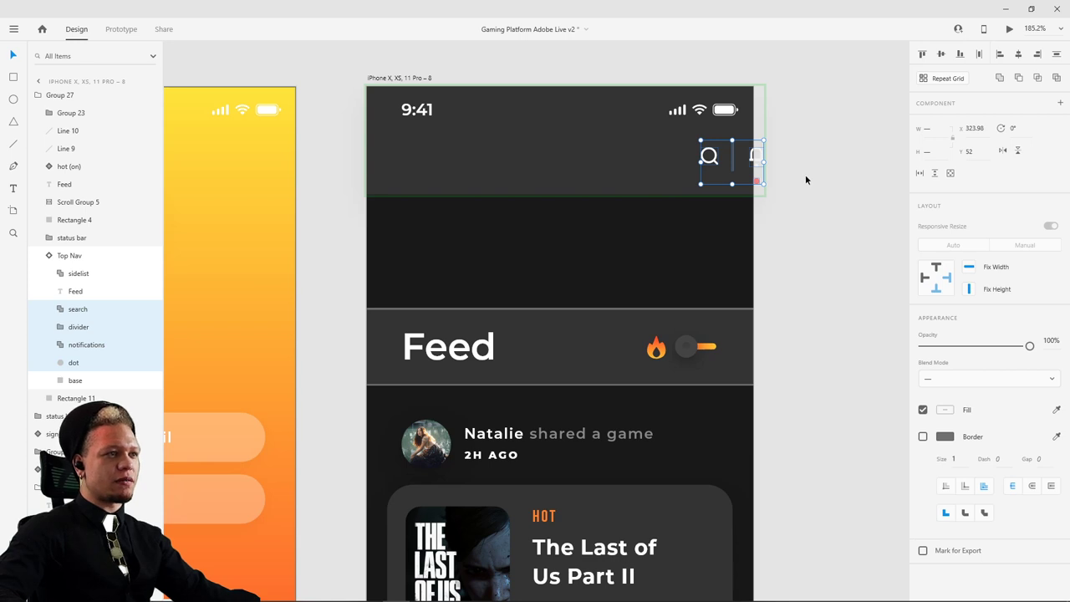
click(805, 179)
scroll(797, 242, down, 5)
scroll(795, 242, down, 2)
- Fade the large Feed heading to 0% opacity
scroll(742, 193, down, 2)
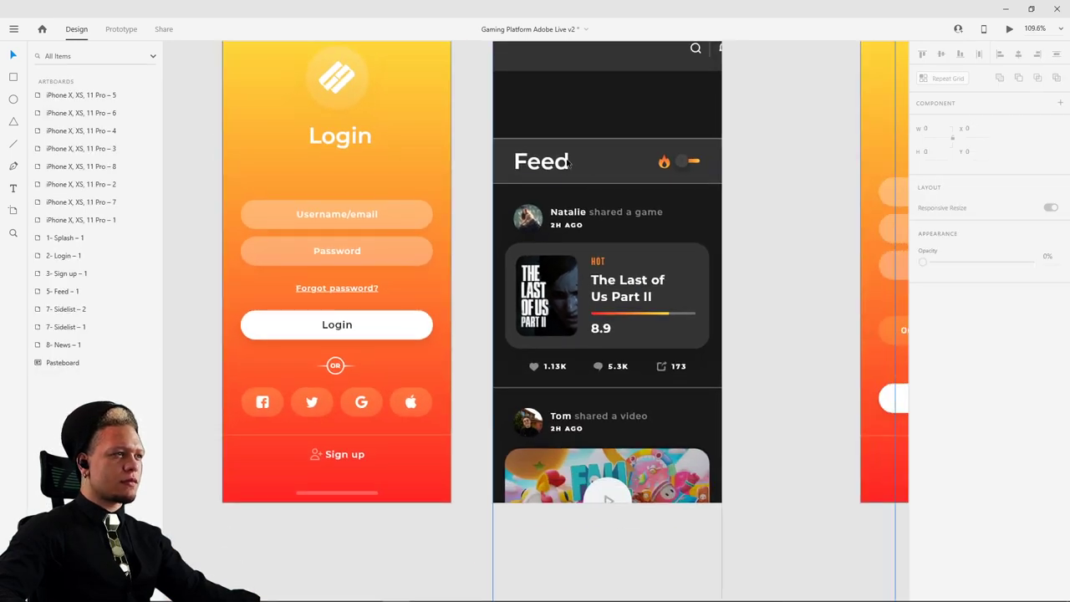
click(562, 167)
double_click(541, 168)
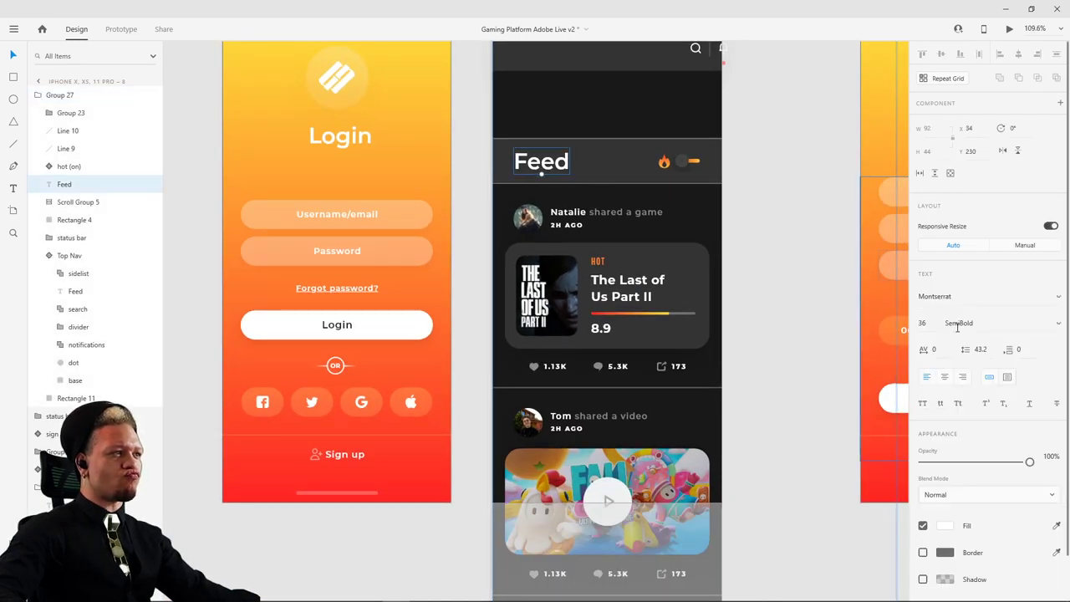
drag(1024, 460, 819, 444)
scroll(677, 163, up, 4)
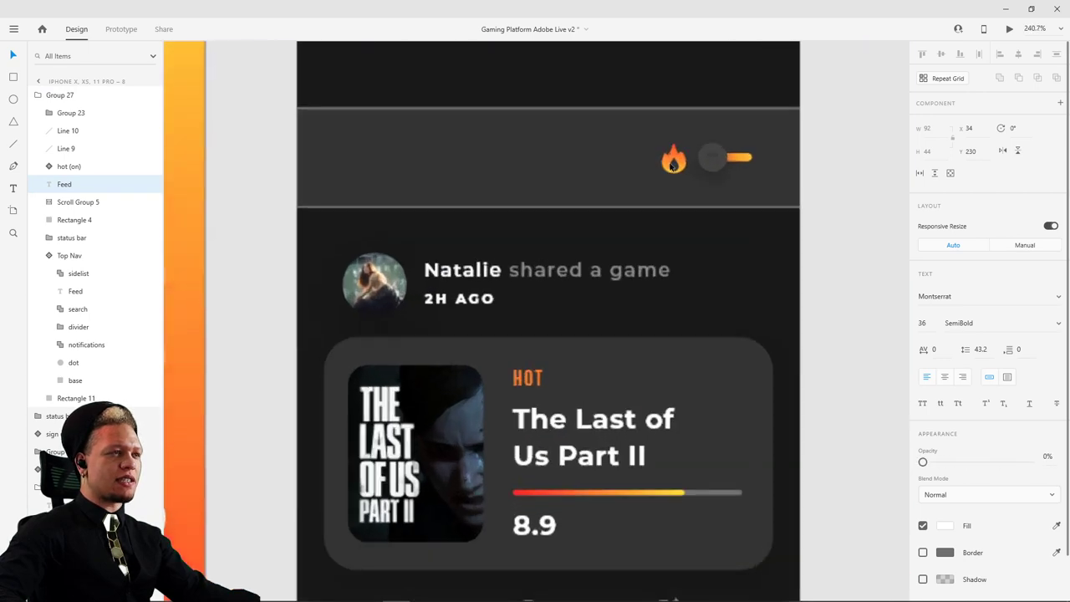
- Move the flame icon up and nudge the toggle's knob and line up slightly
double_click(680, 164)
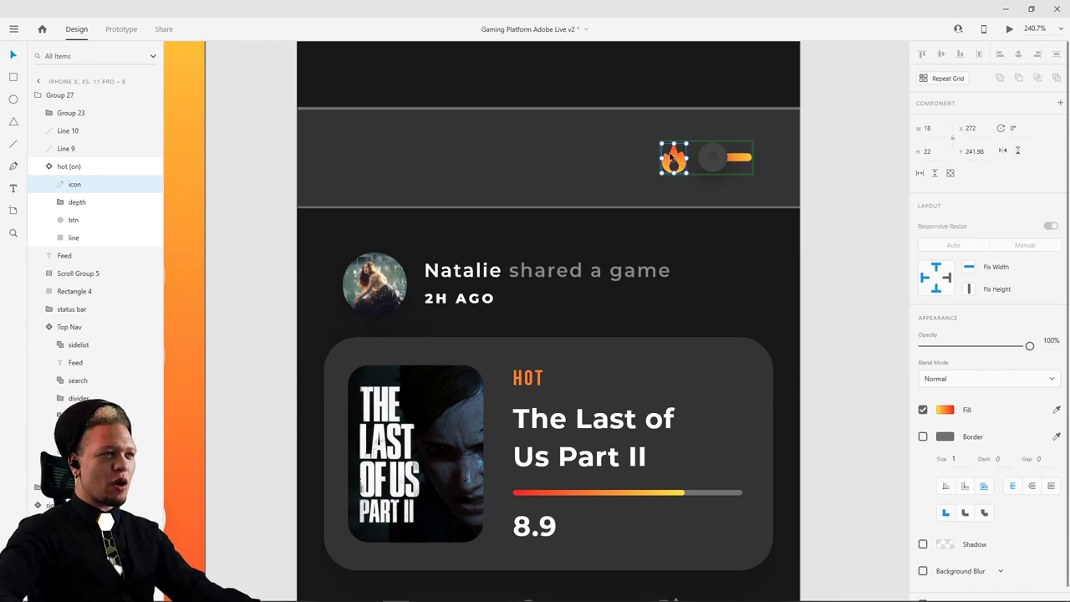
drag(671, 157, 672, 141)
click(724, 162)
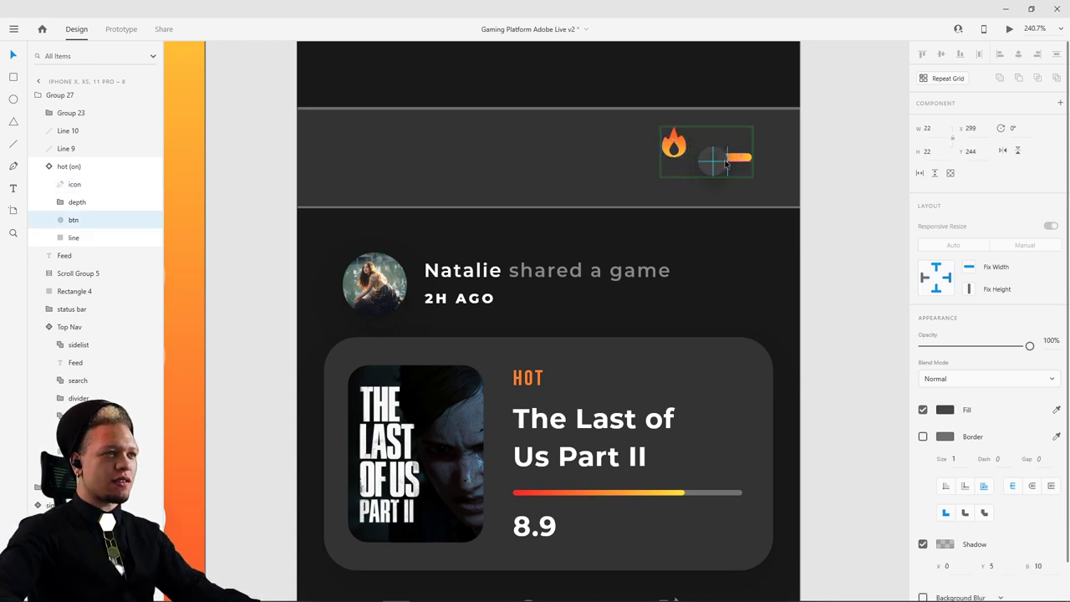
shift+click(724, 163)
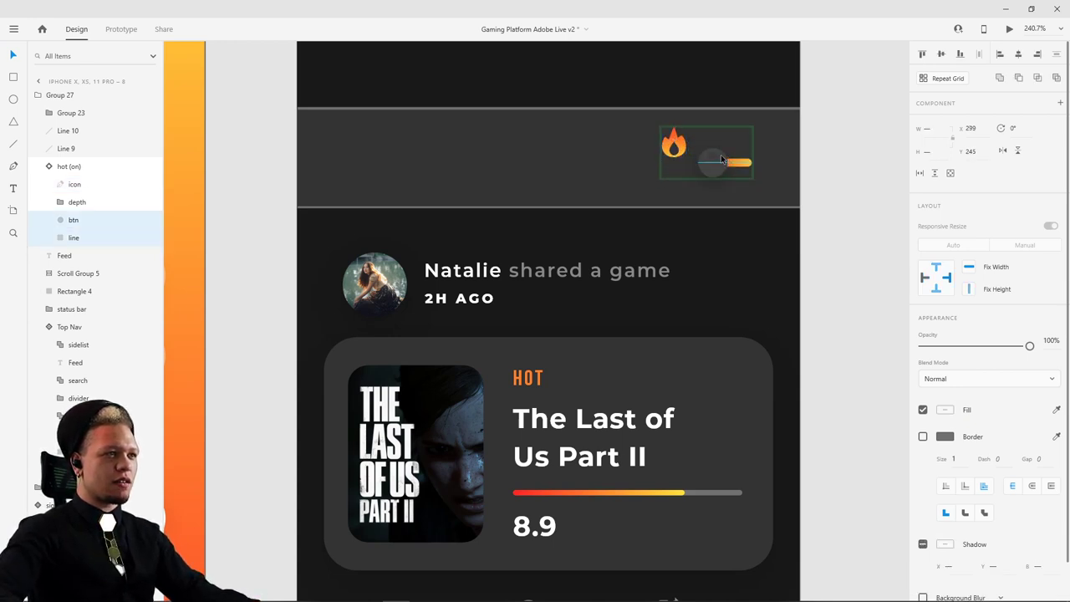
key(Up)
key(Up)
key(Up)
key(Up)
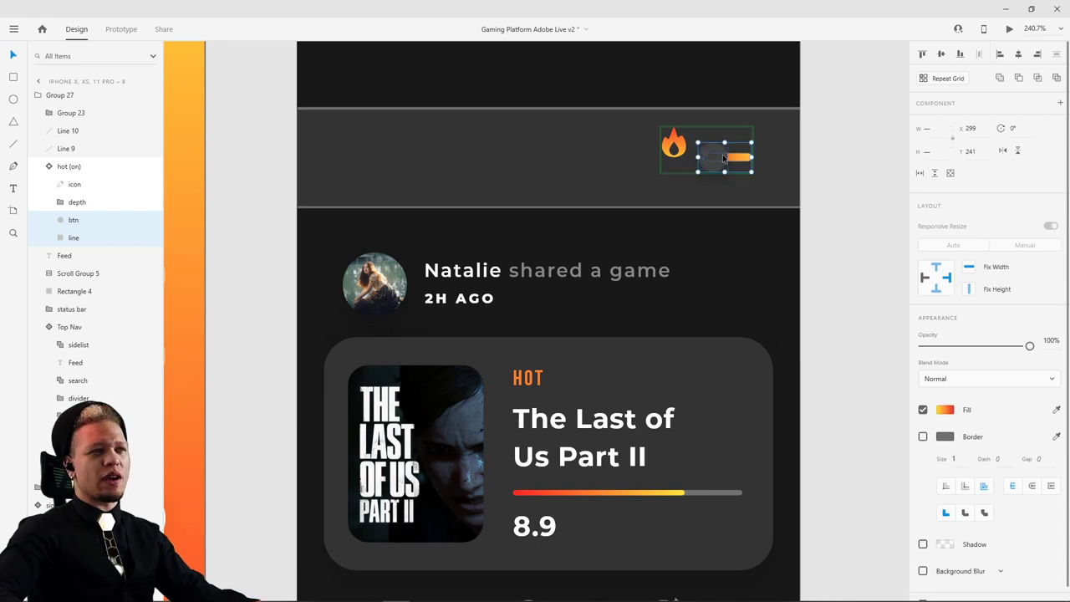
- Move the flame icon below the toggle and fade it to 0% opacity
drag(682, 151, 681, 179)
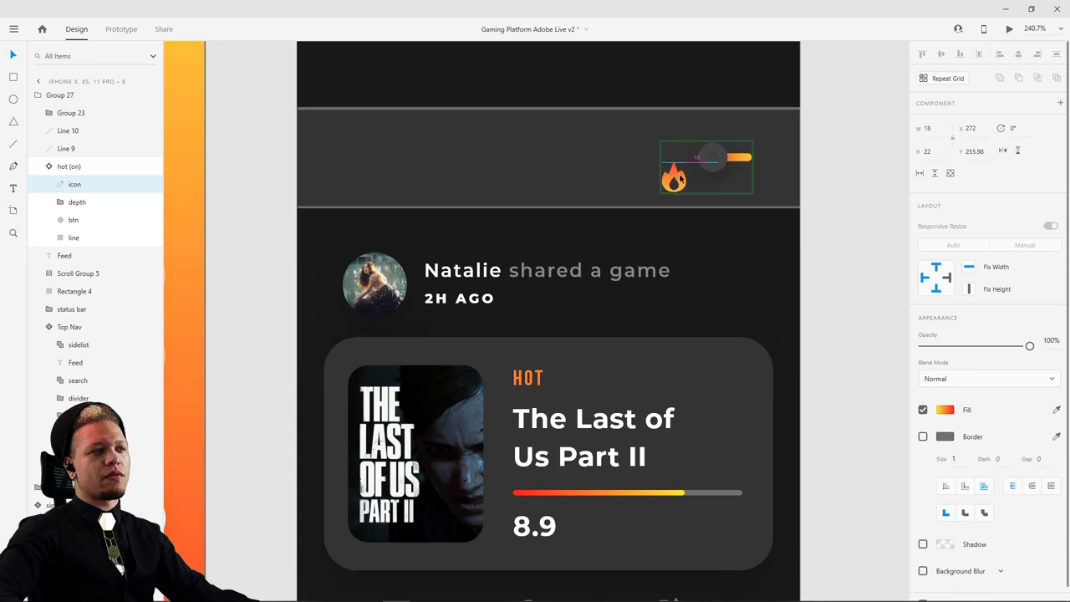
drag(1029, 345, 878, 361)
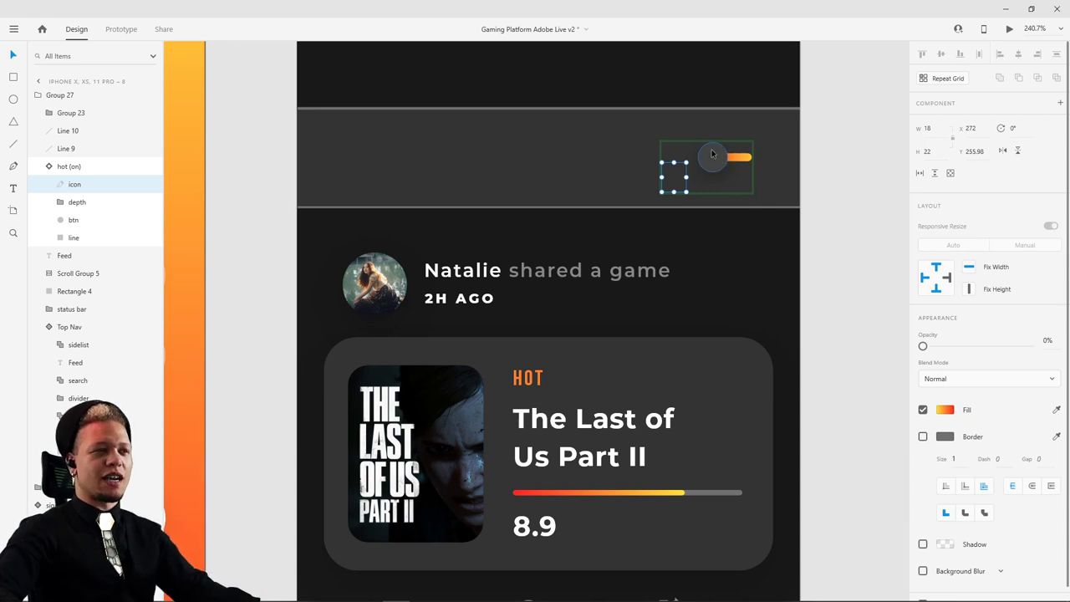
click(841, 222)
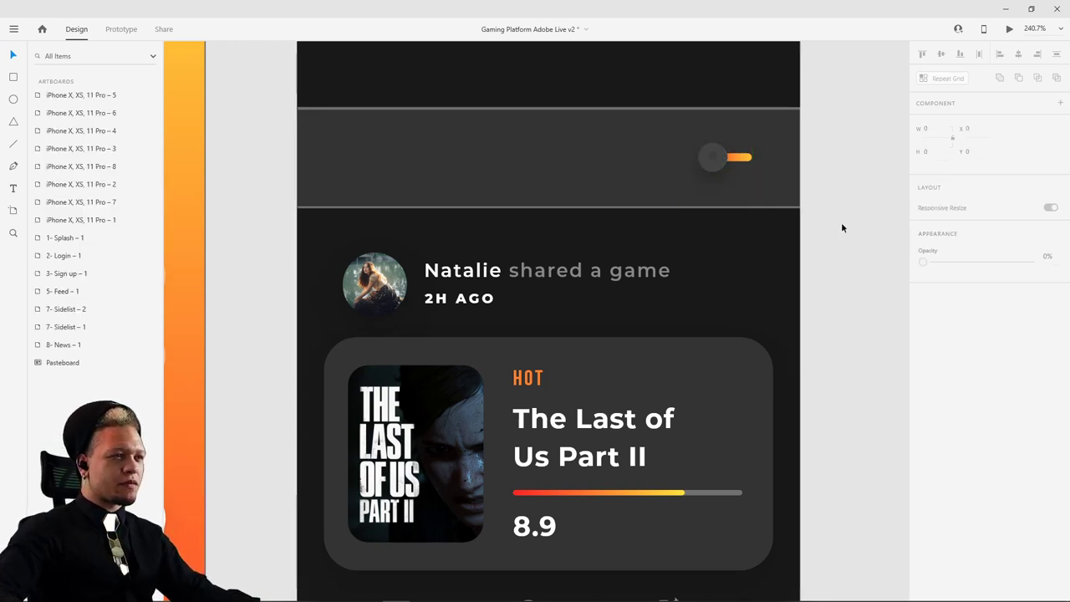
scroll(841, 222, down, 5)
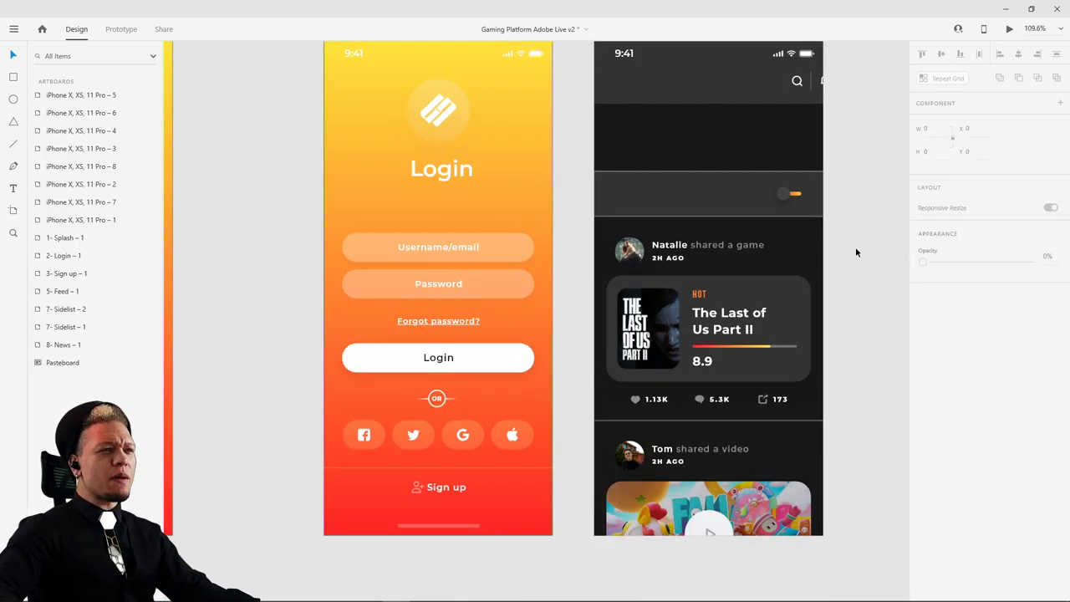
- Select the hot toggle's knob and line inside the component, trying an opacity change and undoing it
scroll(798, 204, up, 2)
scroll(798, 203, up, 3)
click(784, 193)
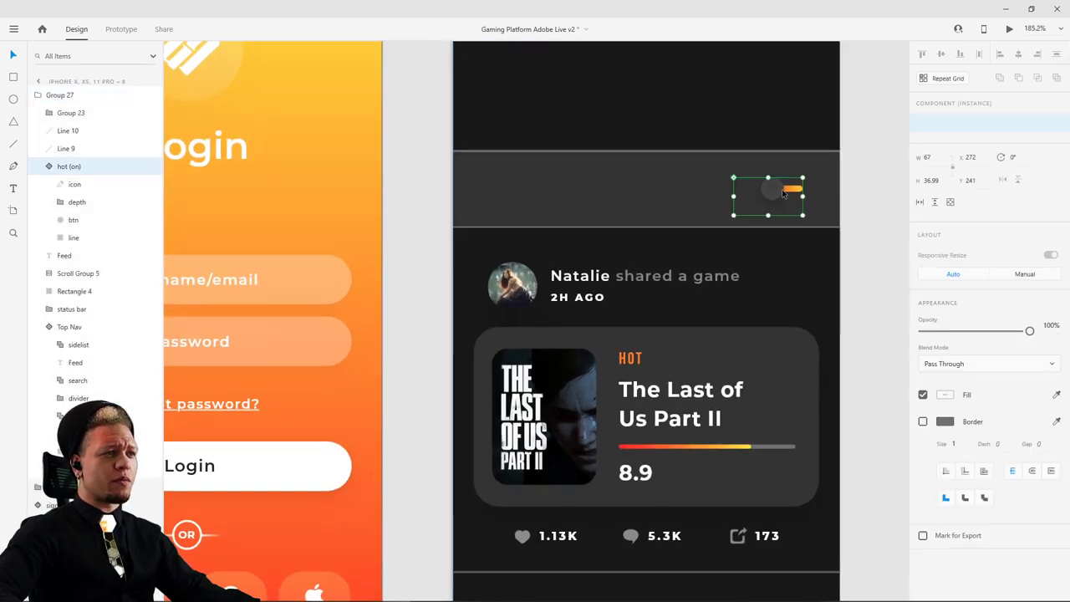
double_click(783, 193)
shift+click(795, 192)
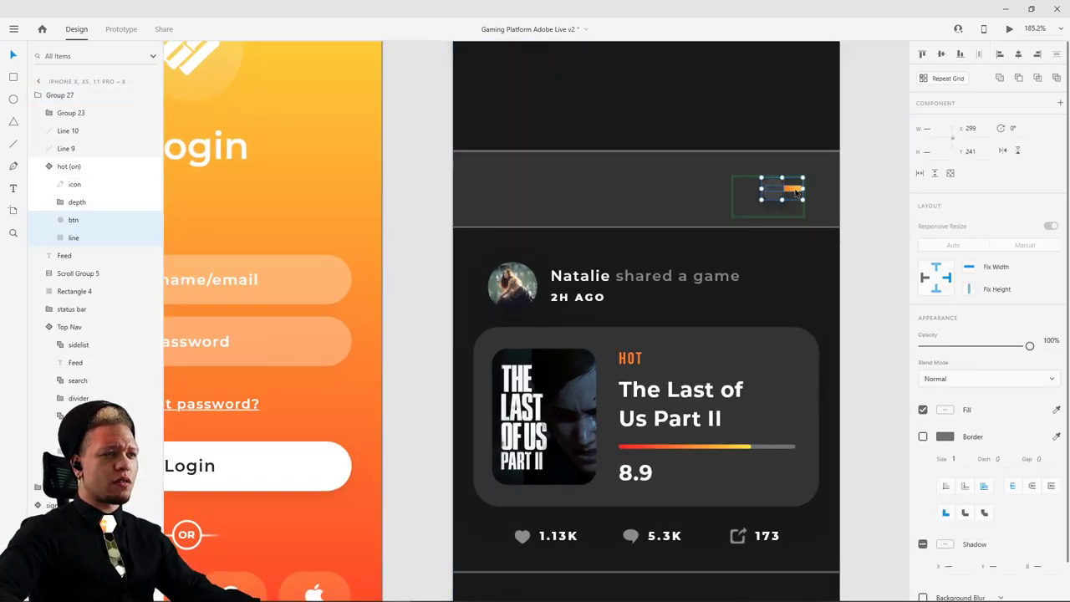
drag(1029, 345, 834, 354)
key(ctrl+z)
- Add the depth shadow and fade the toggle's btn, line and depth to 0% opacity
scroll(782, 188, up, 5)
shift+click(792, 184)
click(787, 358)
scroll(784, 358, down, 4)
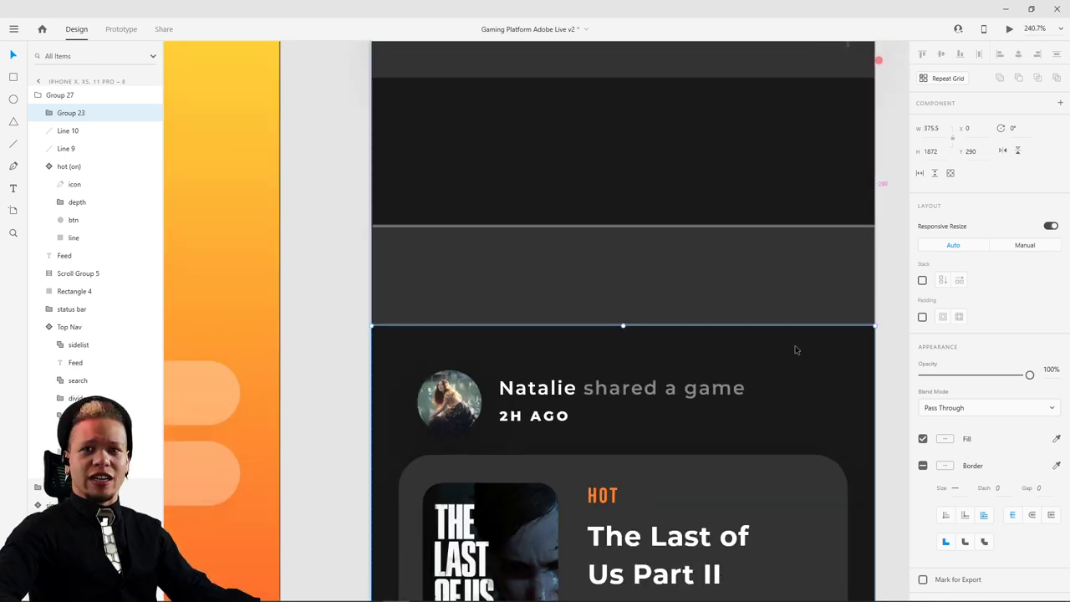
scroll(784, 358, down, 3)
drag(856, 384, 798, 331)
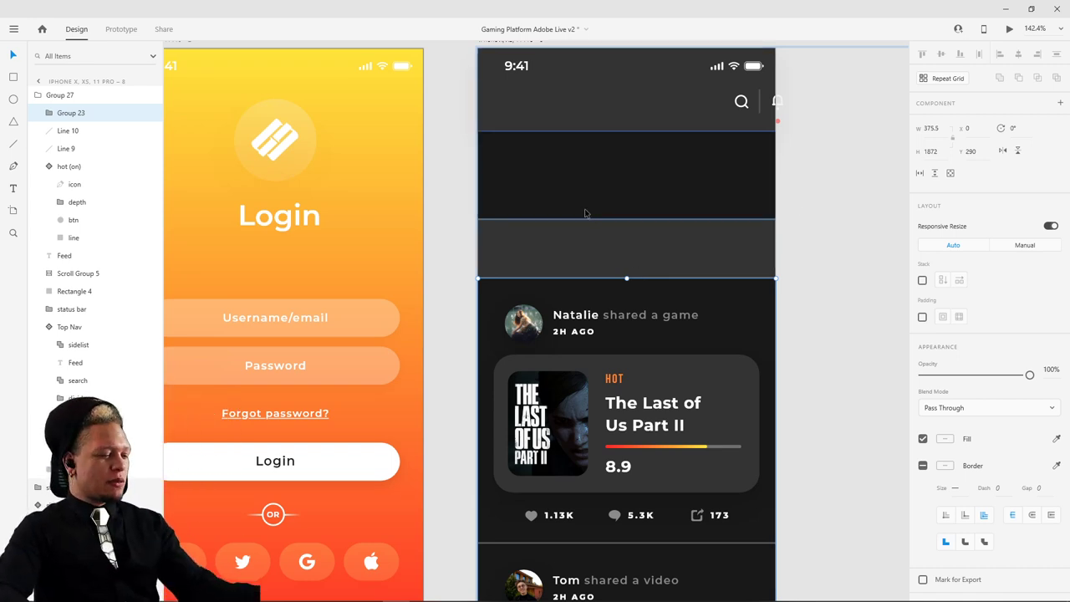
scroll(791, 226, down, 5)
scroll(708, 150, left, 10)
- Preview the blank gradient artboard, then close the preview window
scroll(683, 168, left, 3)
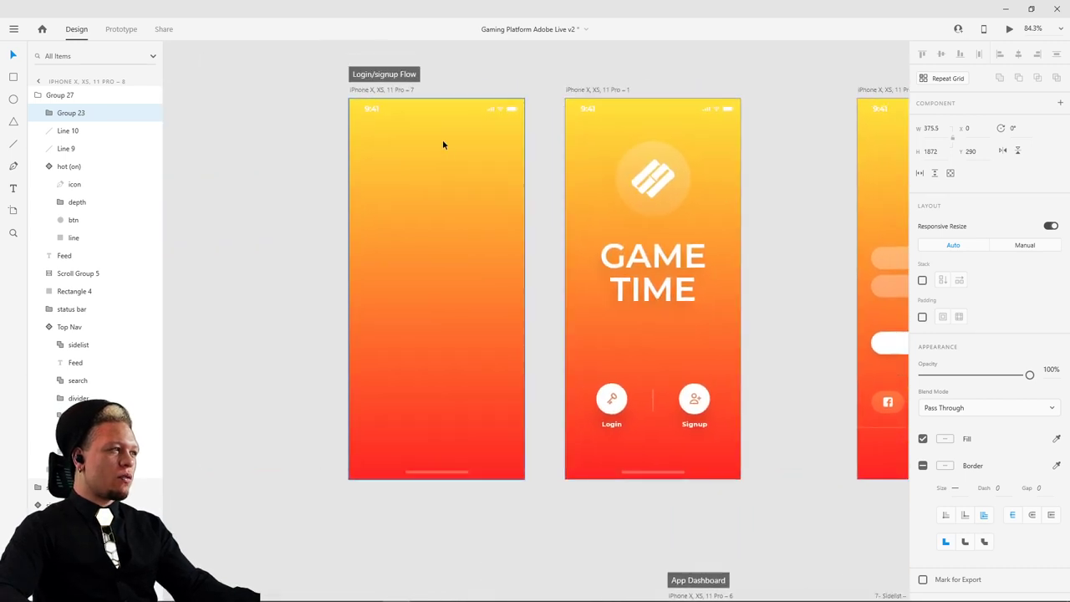
click(394, 89)
click(1009, 30)
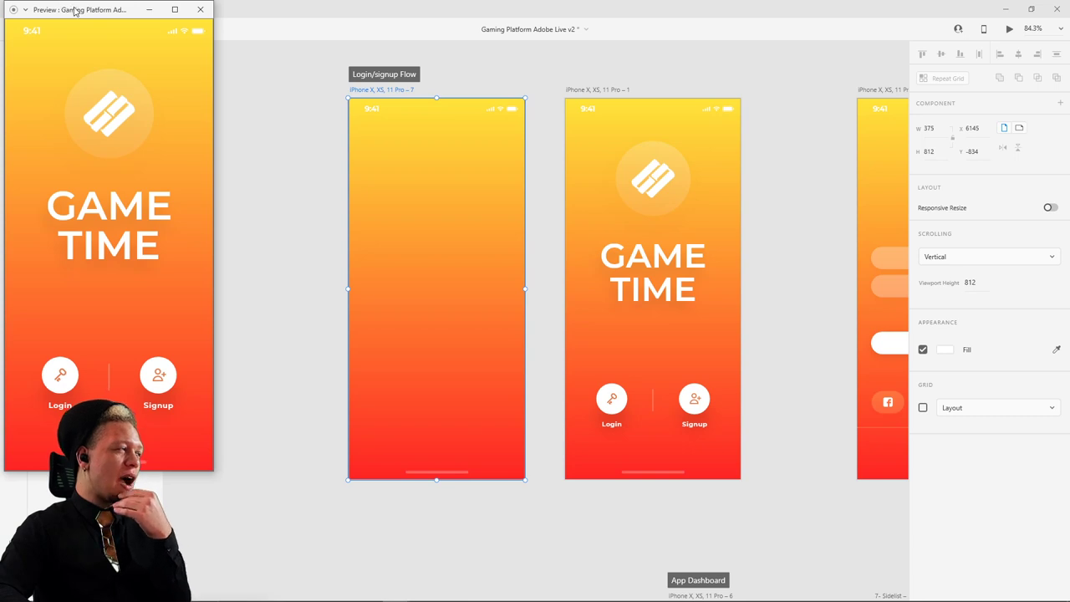
drag(75, 10, 151, 62)
click(277, 62)
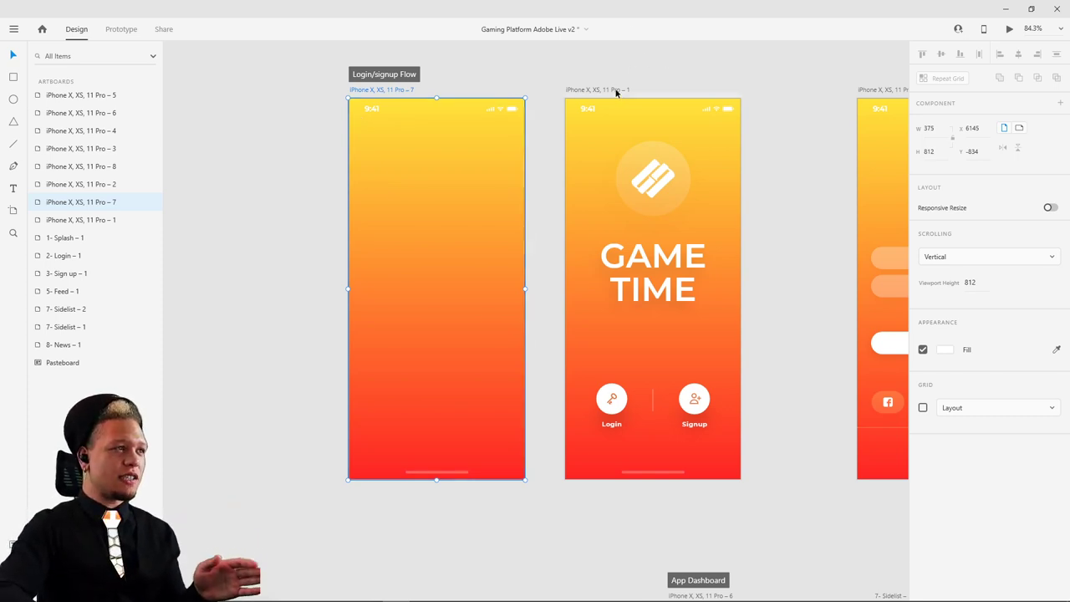
- Place the GAME TIME splash and blank gradient artboards side by side, deleting an accidental duplicate
drag(616, 93, 656, 95)
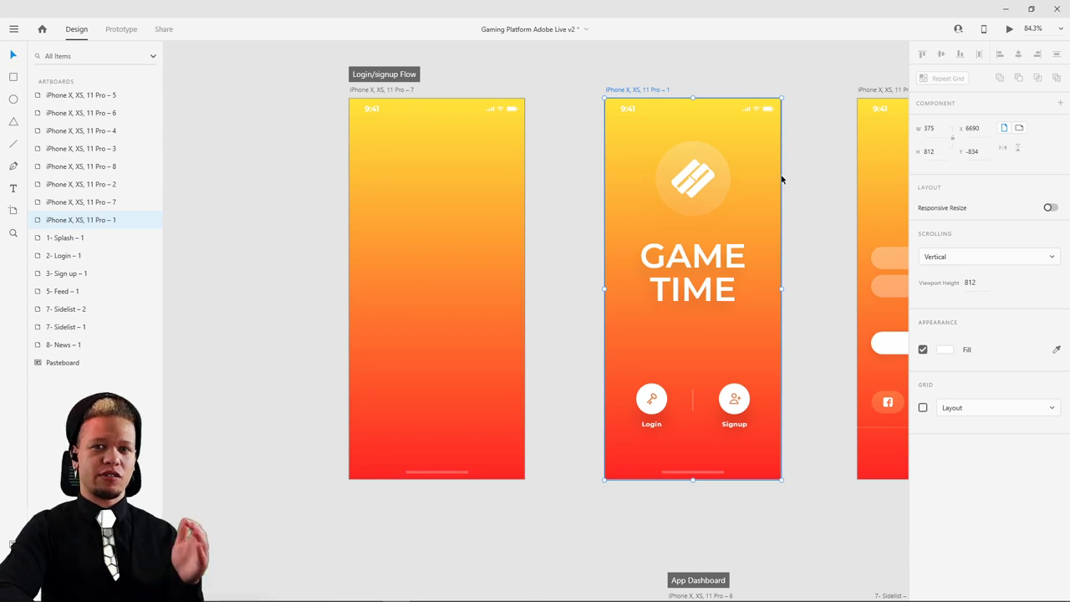
drag(650, 90, 631, 95)
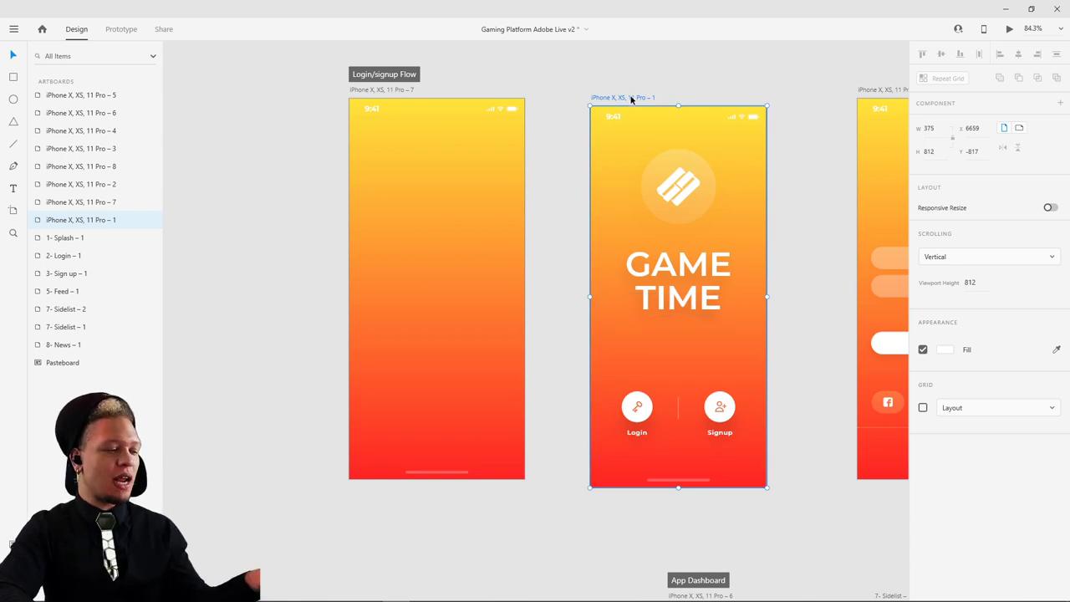
drag(631, 98, 255, 88)
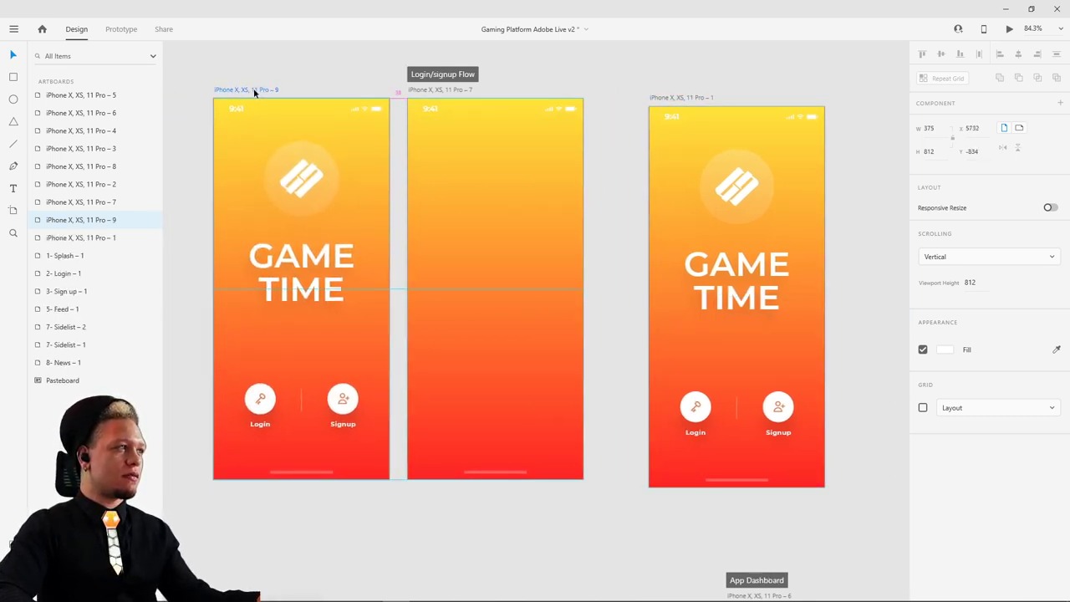
key(Delete)
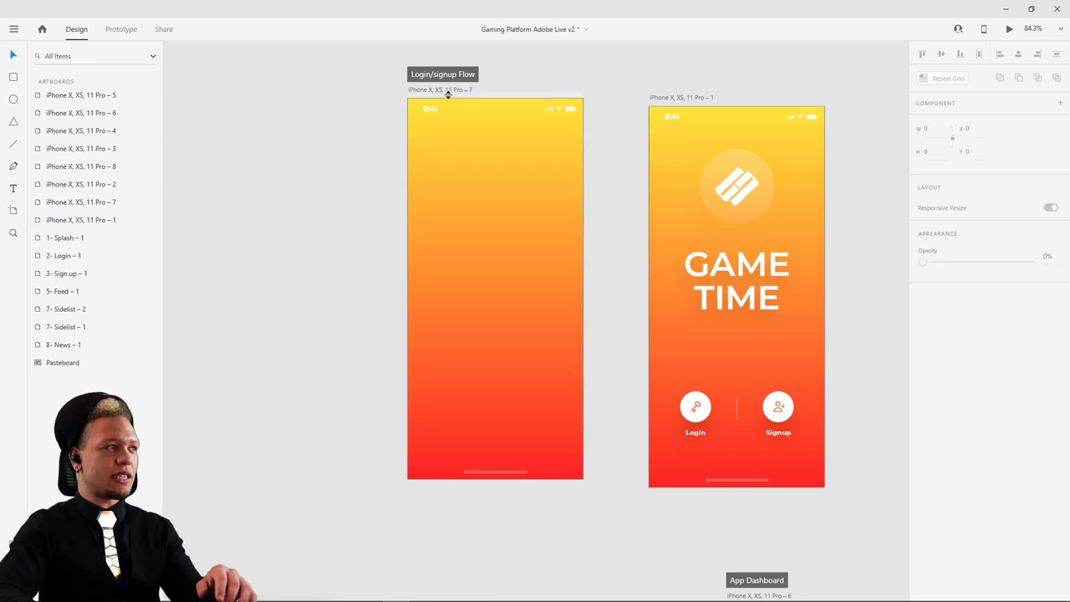
drag(448, 95, 472, 102)
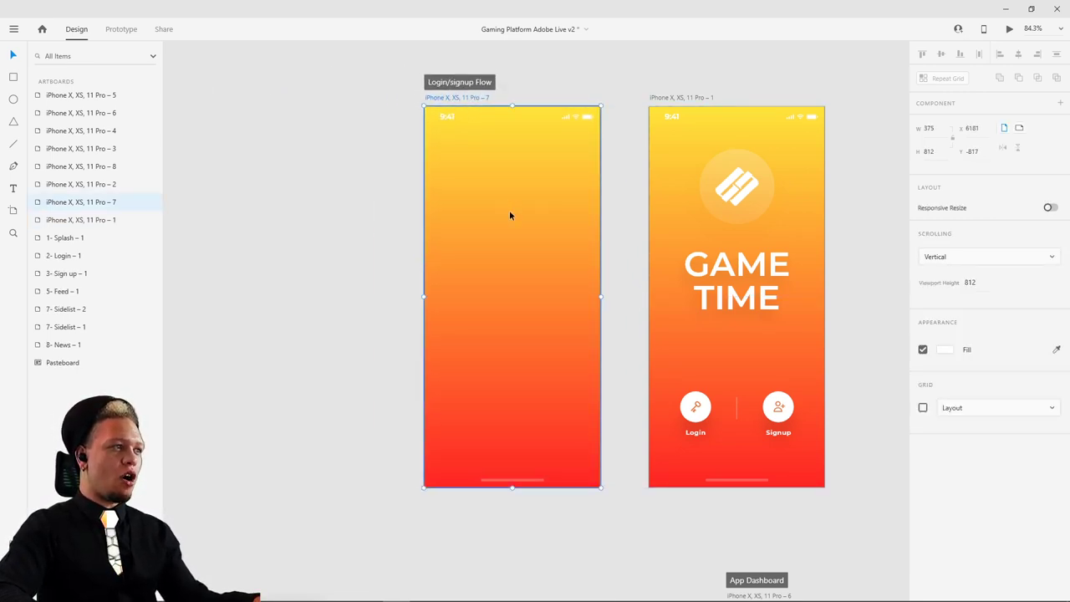
- Paste a logo copy into the blank gradient artboard and set its opacity to 0%
key(ctrl+v)
drag(923, 387, 1067, 386)
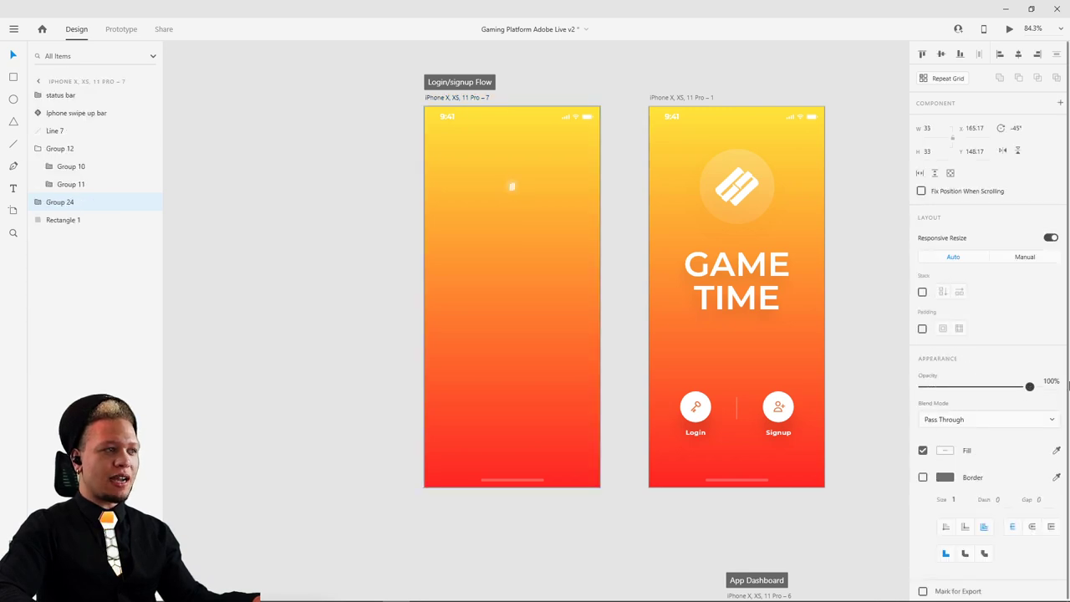
scroll(506, 176, up, 5)
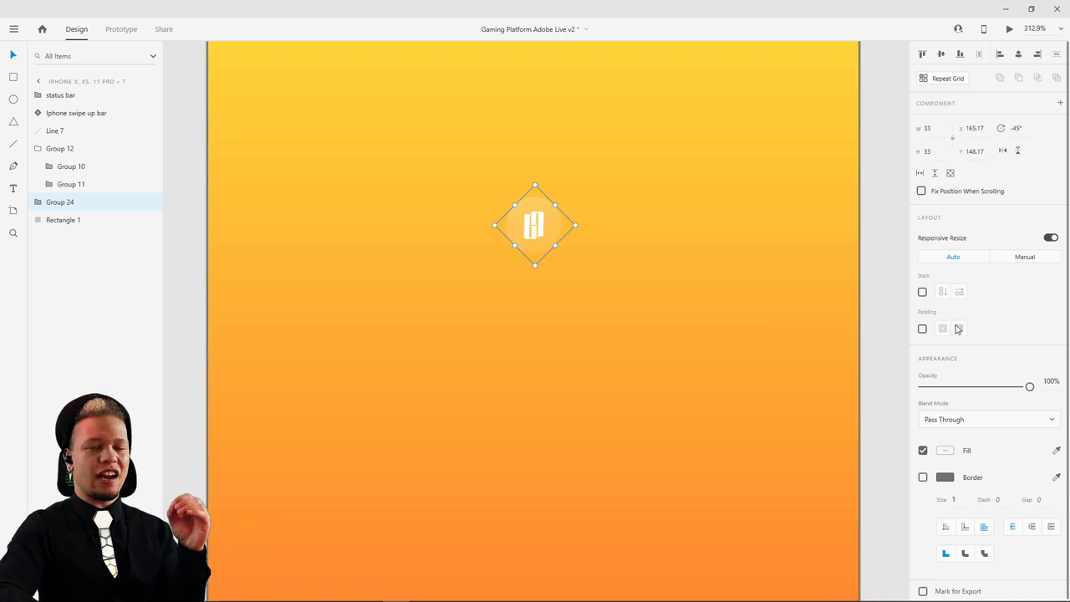
scroll(713, 247, down, 5)
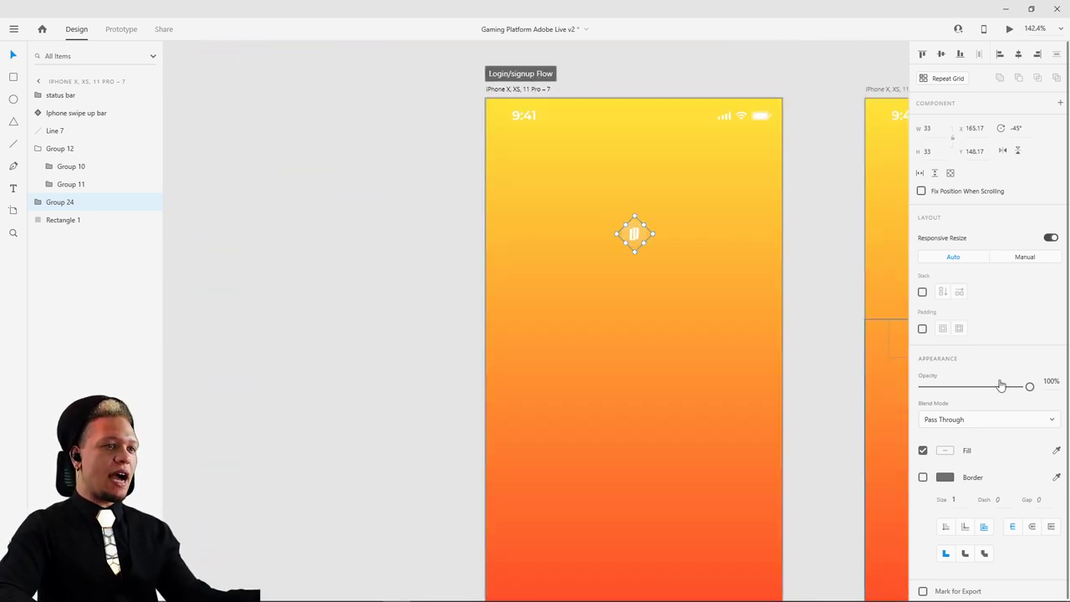
drag(1027, 387, 923, 387)
- Preview artboard iPhone X, XS, 11 Pro – 7 and close the preview
click(530, 91)
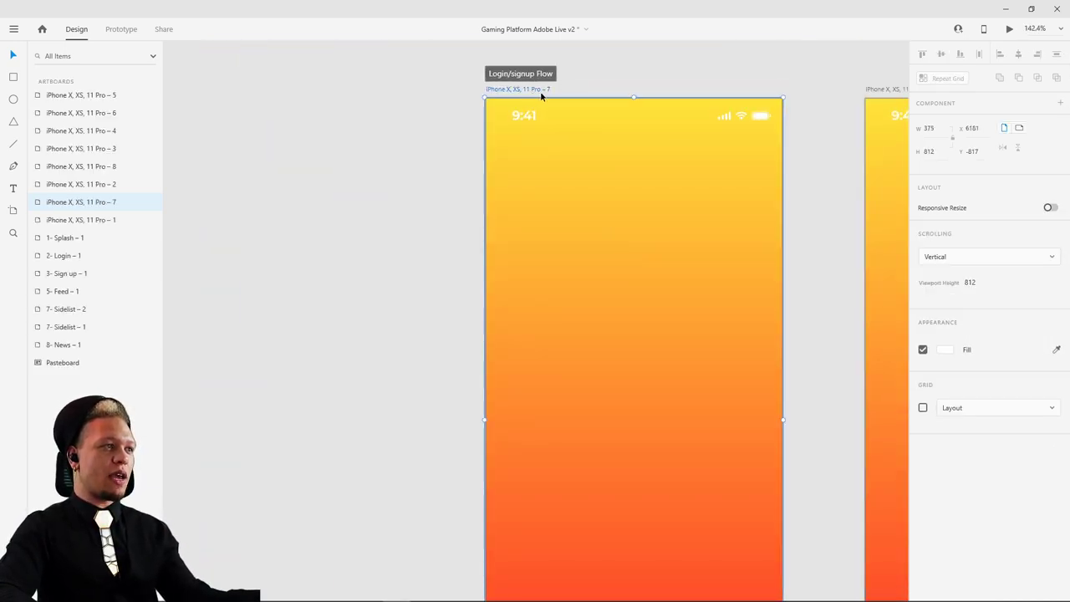
click(1010, 30)
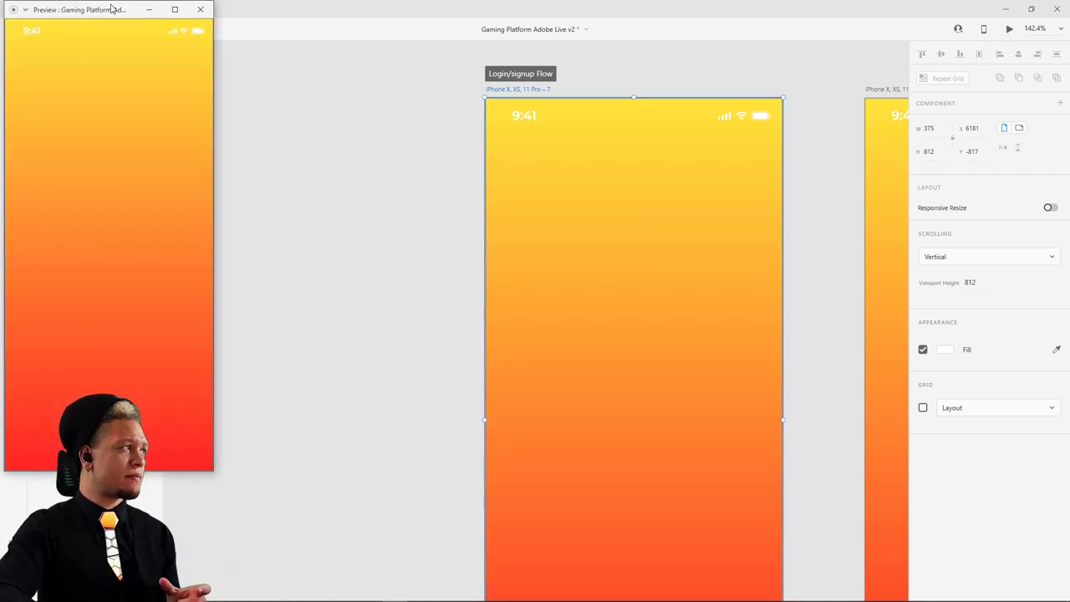
drag(113, 8, 599, 101)
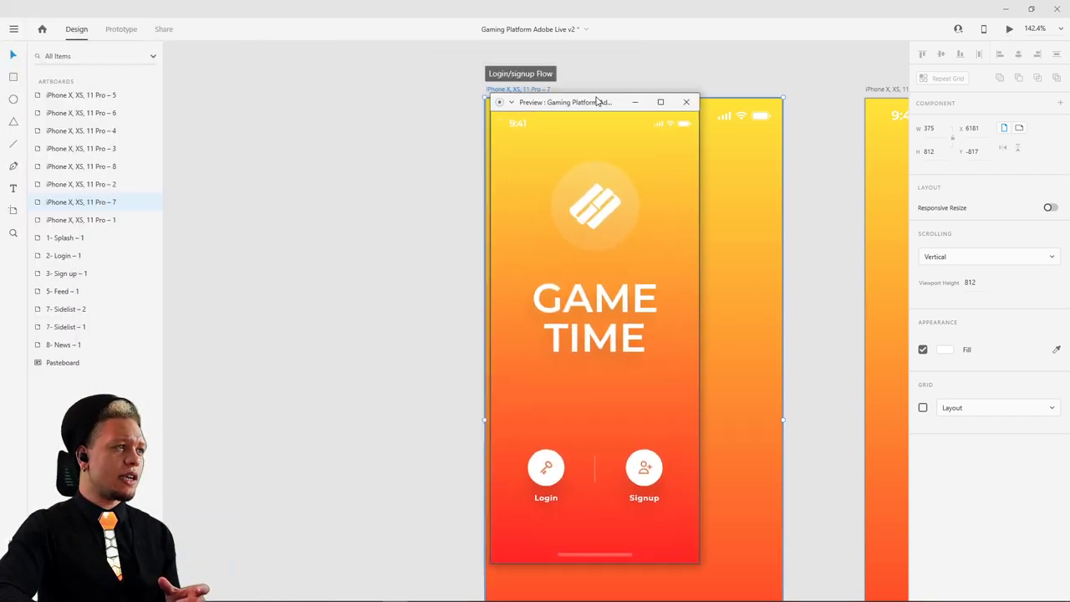
click(686, 102)
scroll(823, 129, right, 5)
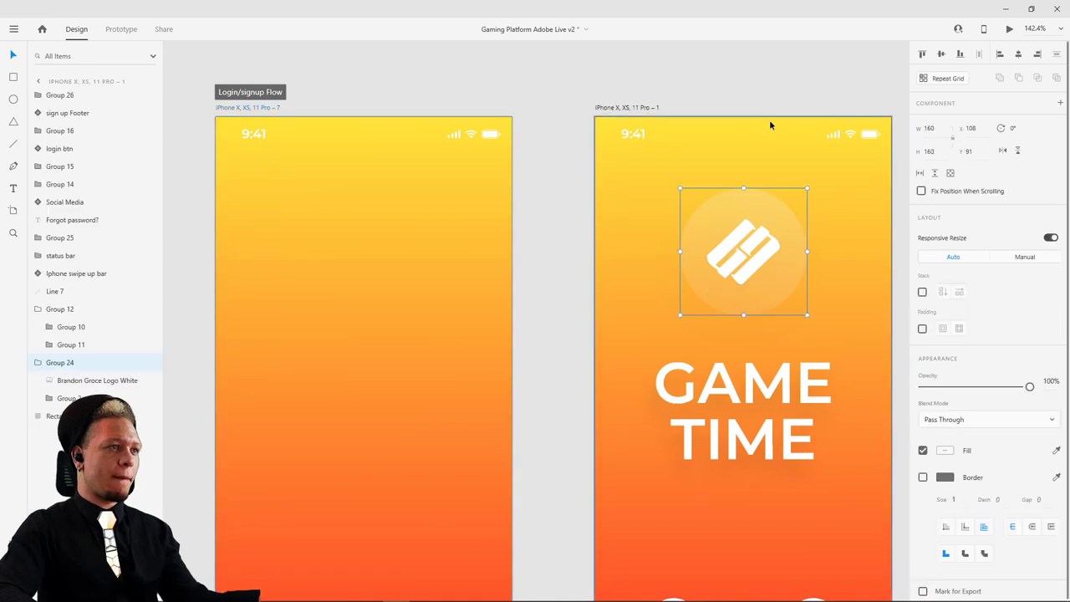
- Wire artboard 7 to Pro – 1 with a 1 s Time trigger, Auto-Animate, Snap 0.4 s
click(122, 30)
drag(806, 251, 304, 179)
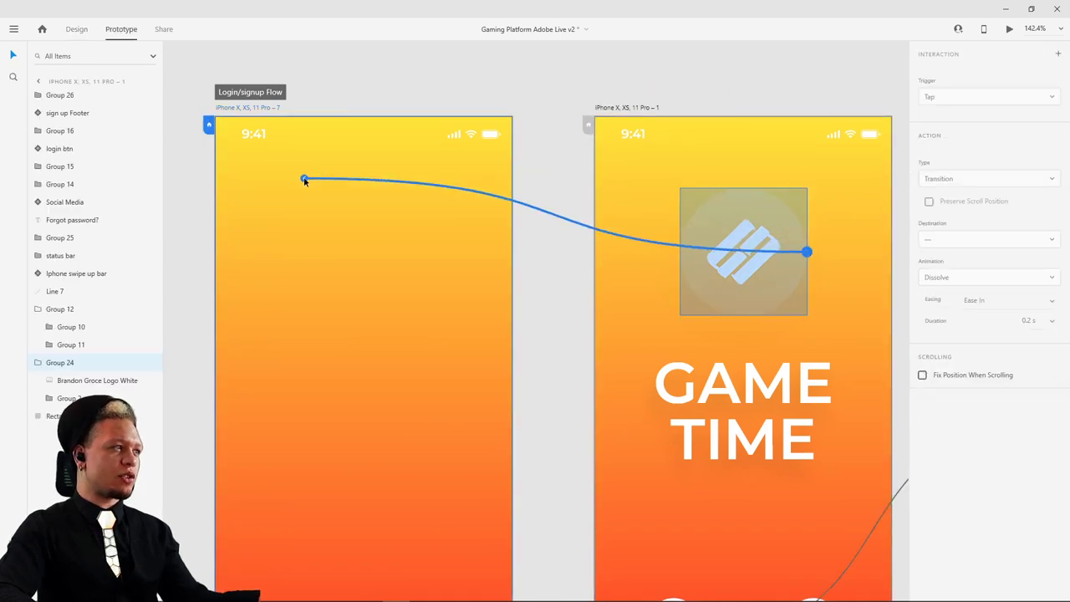
click(243, 109)
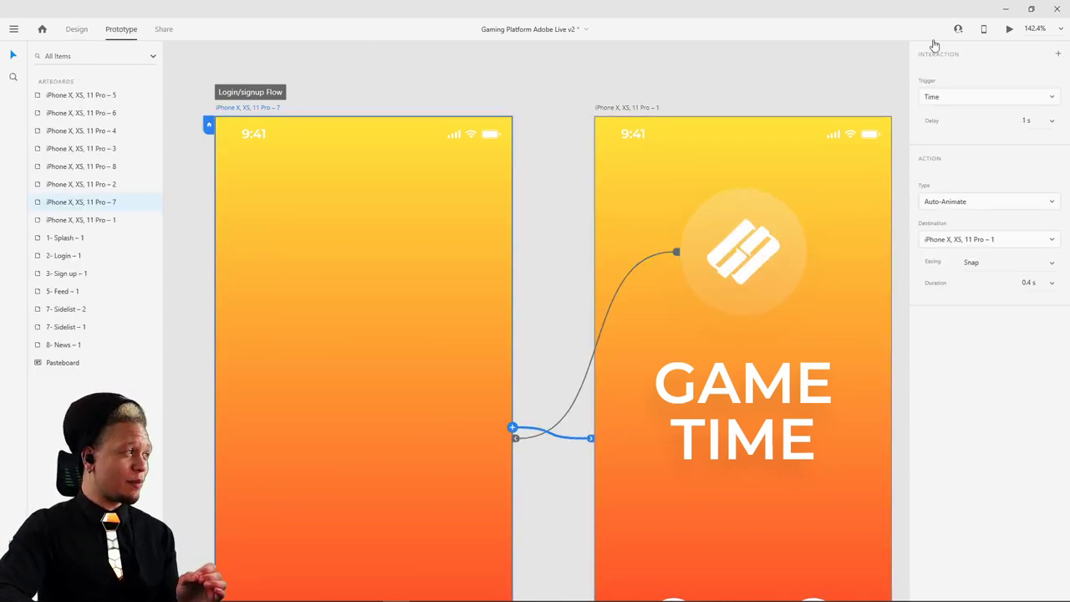
- Preview the splash-to-GAME TIME animation, close the preview and deselect
click(1009, 29)
drag(377, 95, 477, 98)
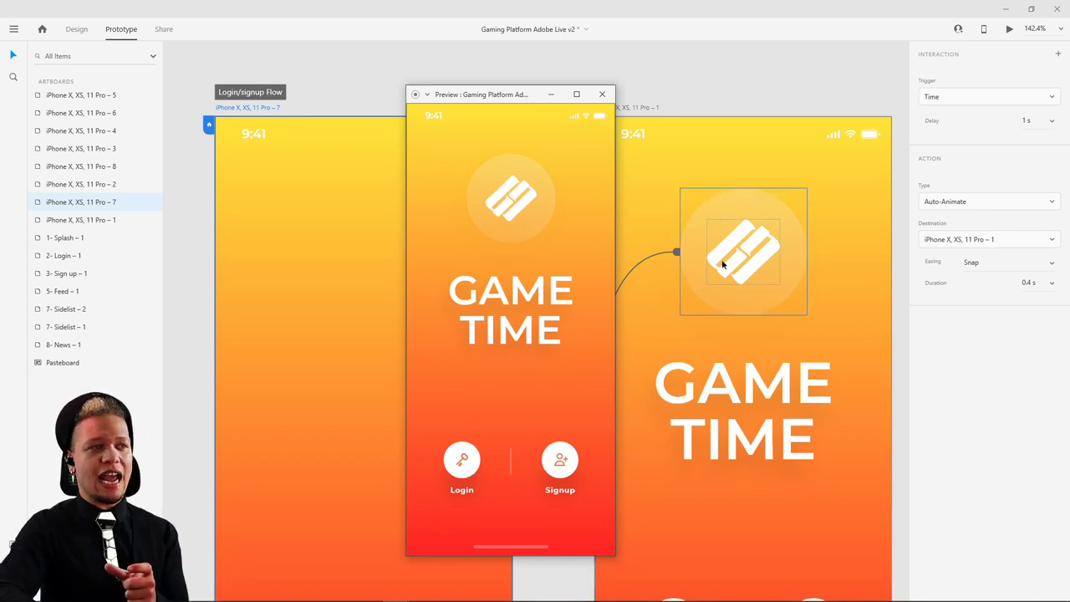
click(601, 94)
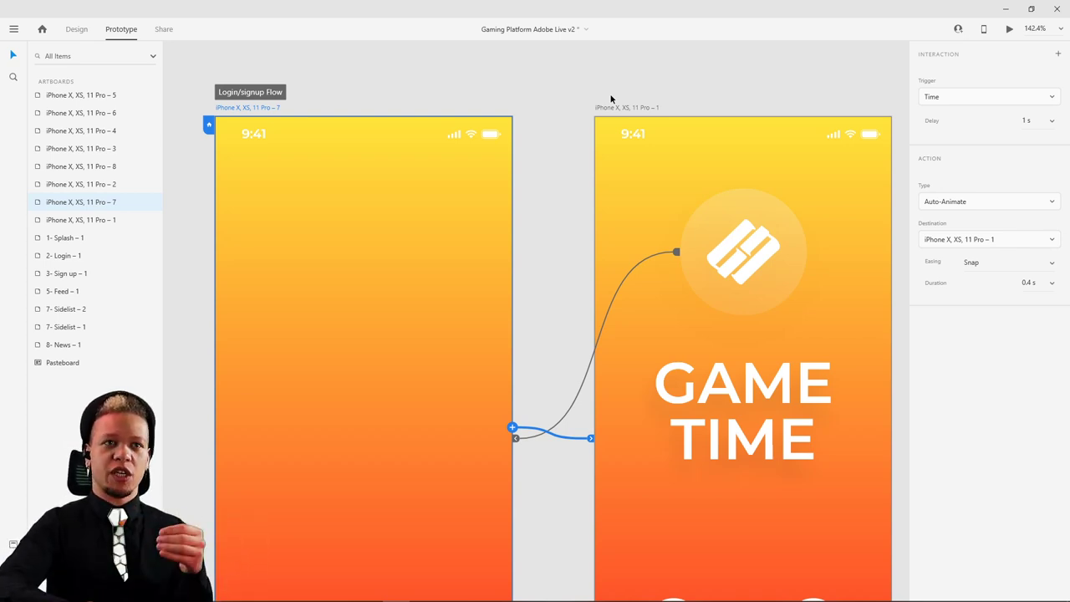
click(623, 97)
- Zoom out and pan across the App Dashboard artboards
scroll(661, 198, down, 5)
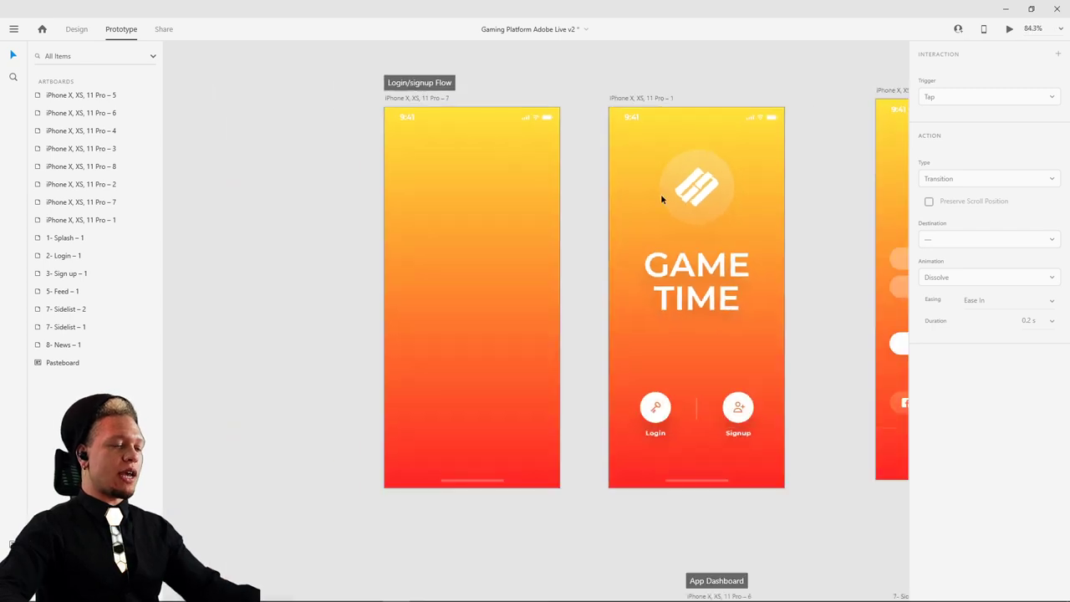
scroll(442, 194, right, 5)
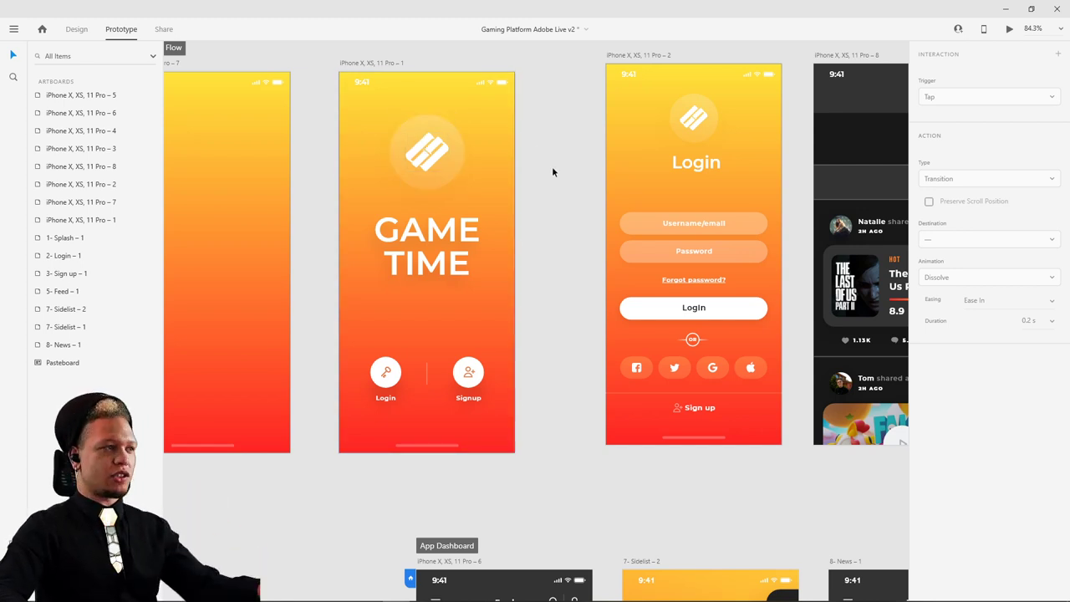
scroll(556, 215, down, 3)
scroll(499, 134, down, 2)
drag(489, 168, 468, 60)
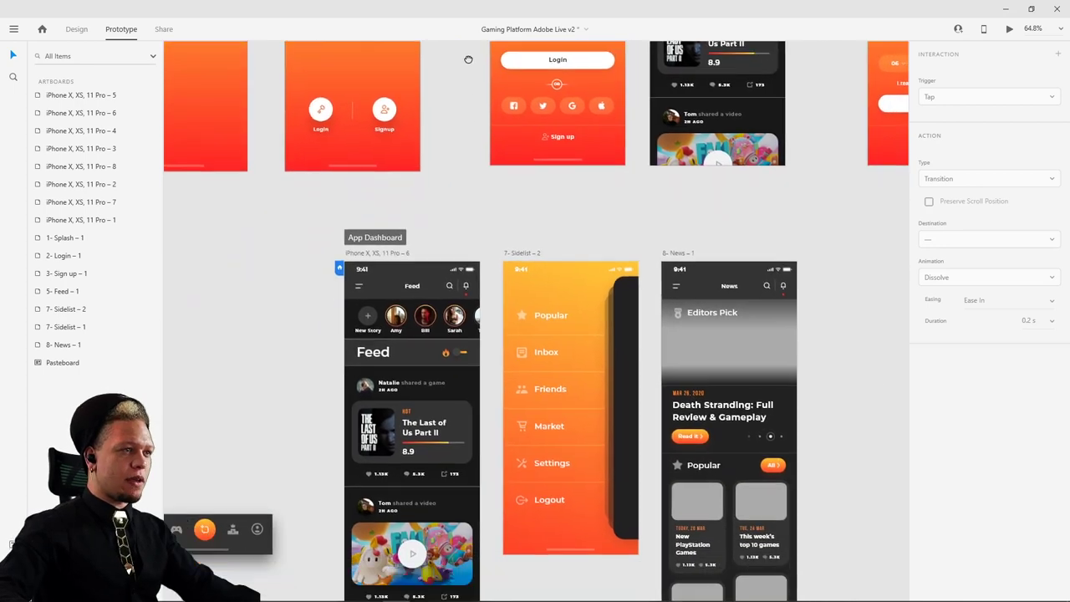
drag(472, 154, 467, 78)
scroll(248, 187, down, 3)
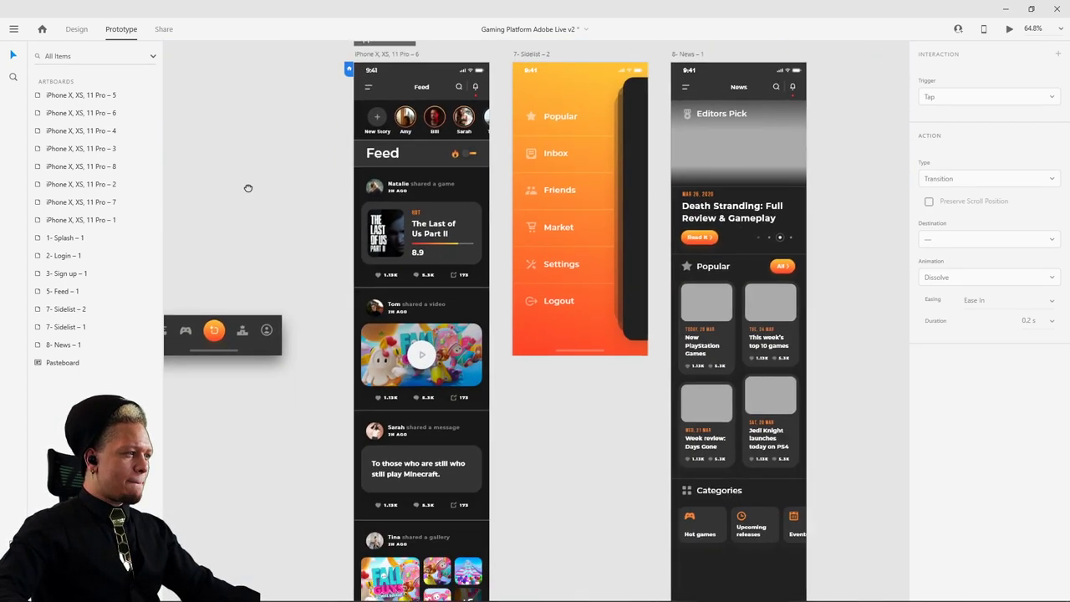
drag(248, 187, 290, 304)
- Zoom in on the Feed artboard and select its Top Nav header
scroll(458, 156, up, 10)
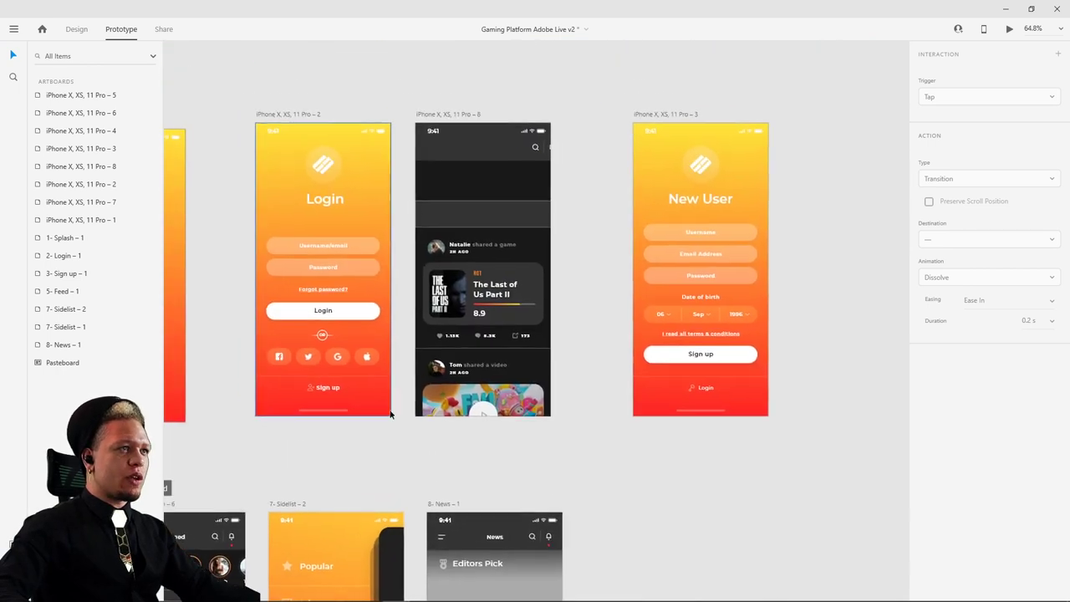
ctrl+scroll(457, 156, up, 5)
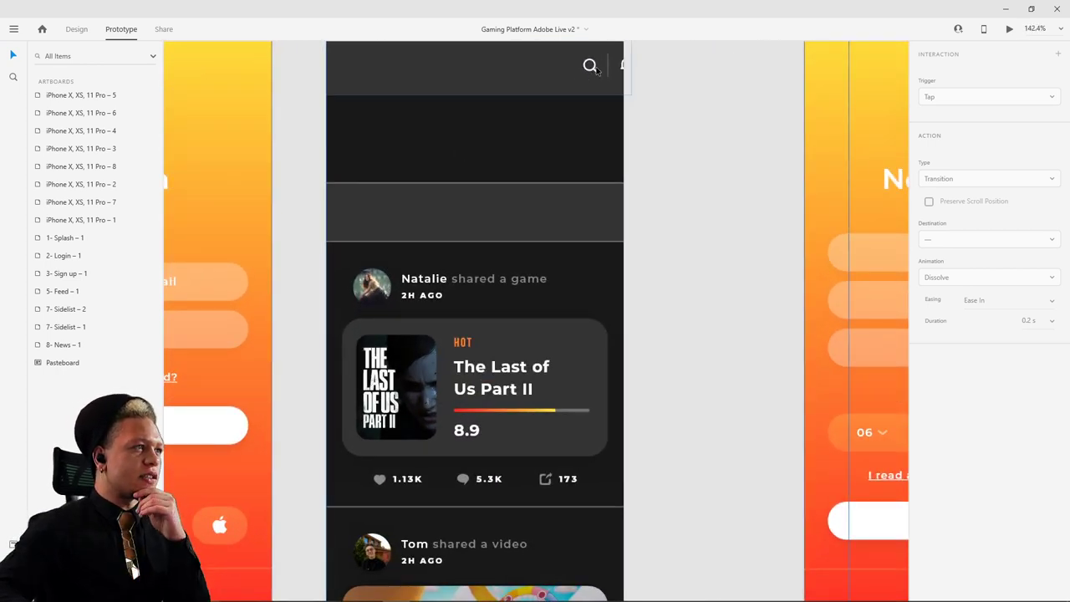
click(593, 70)
double_click(593, 71)
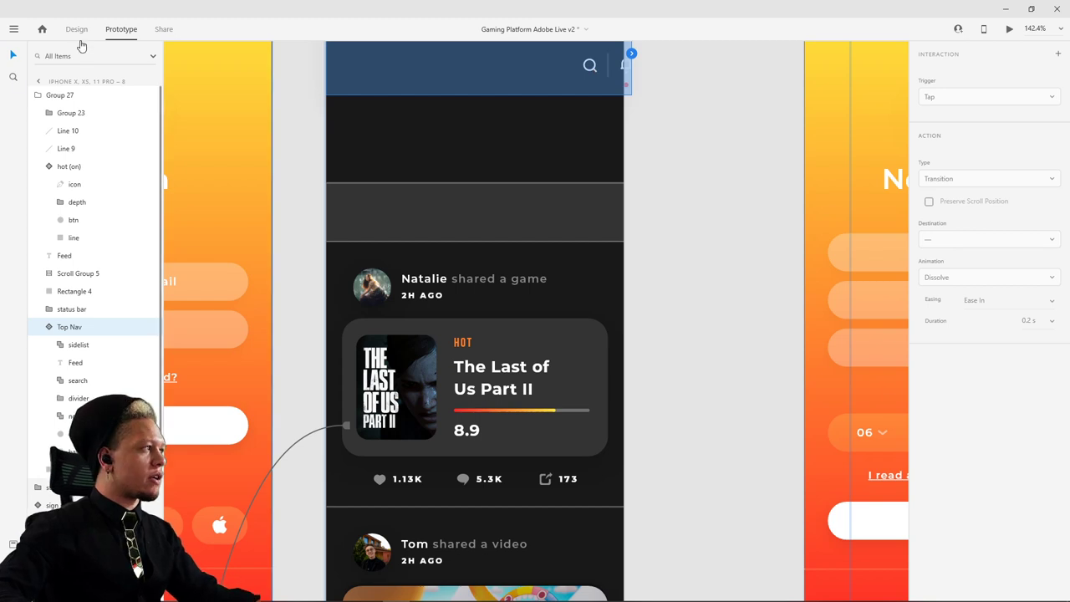
- Back in Design mode, begin selecting the search icon and divider in Top Nav, then clear it
key(ctrl+1)
ctrl+scroll(589, 73, up, 5)
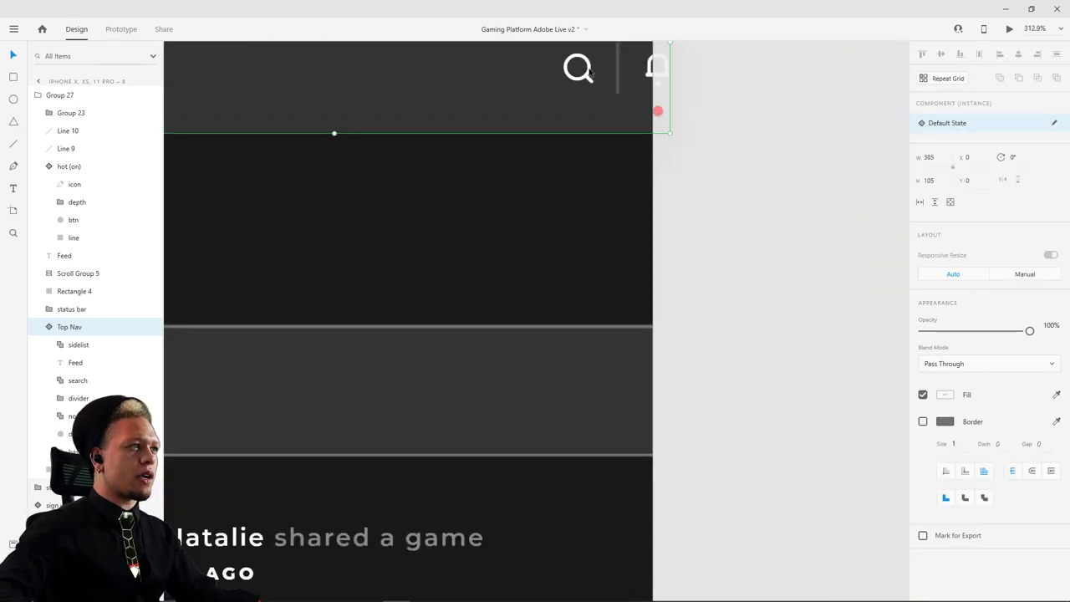
double_click(590, 73)
shift+click(619, 65)
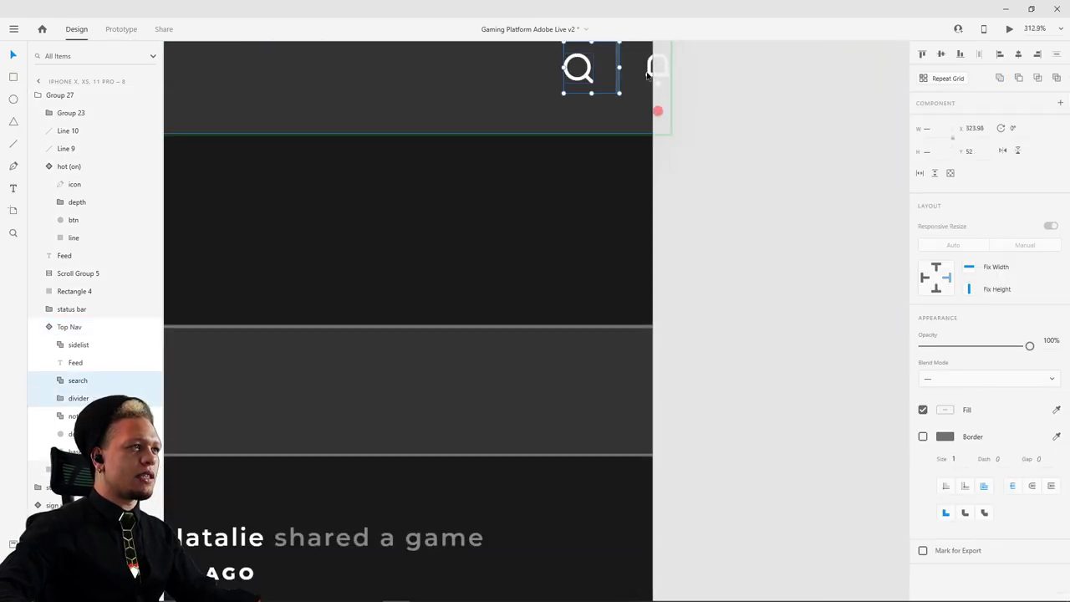
click(662, 77)
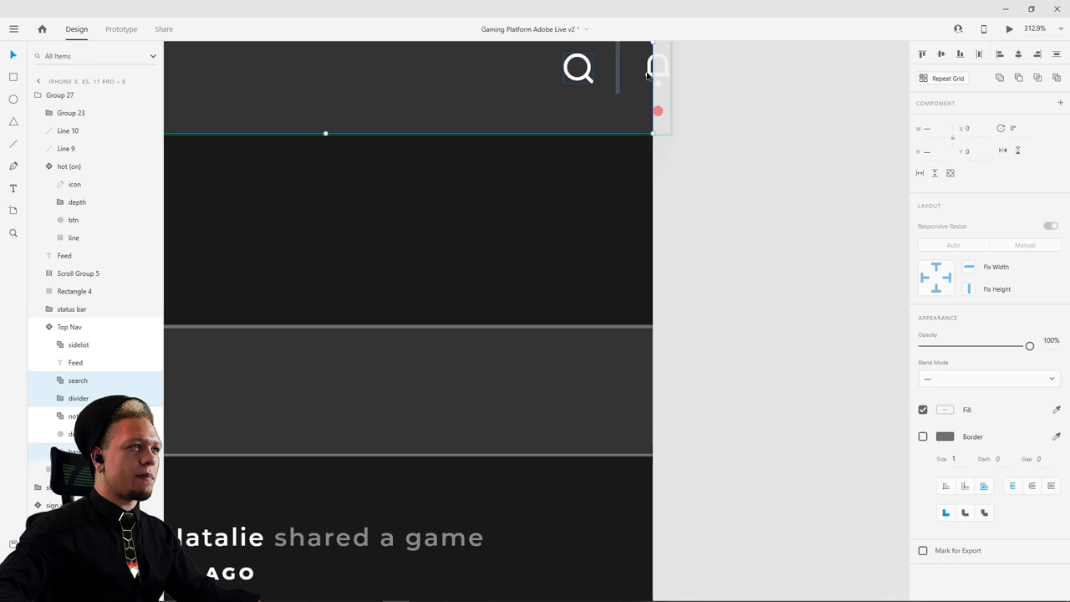
- Set the search icon, divider, notification bell and red dot in Top Nav to 0% opacity
click(590, 71)
double_click(585, 70)
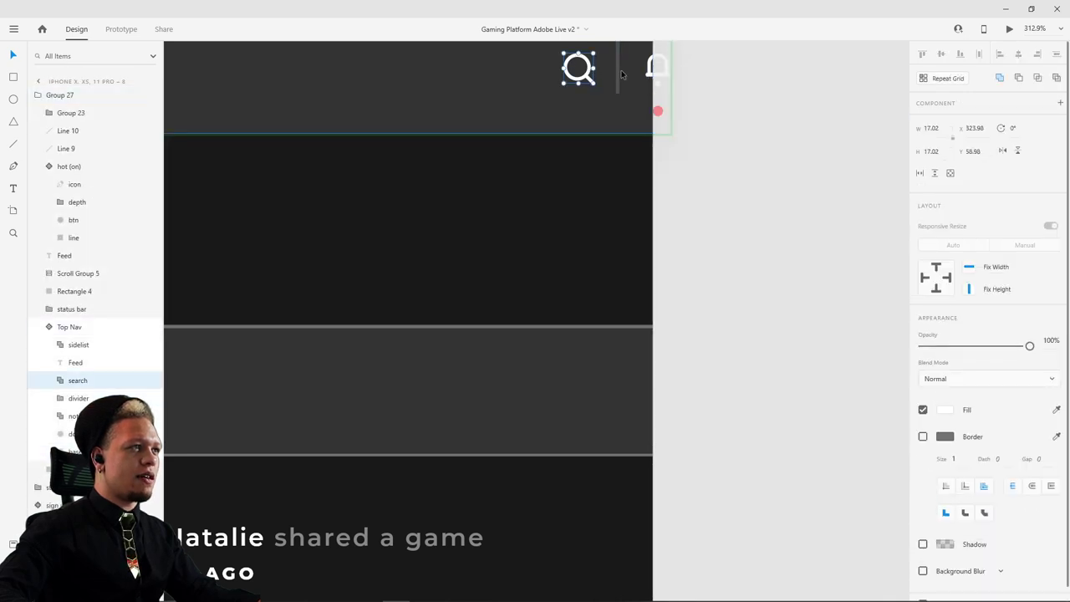
shift+click(619, 70)
shift+click(657, 65)
shift+click(658, 111)
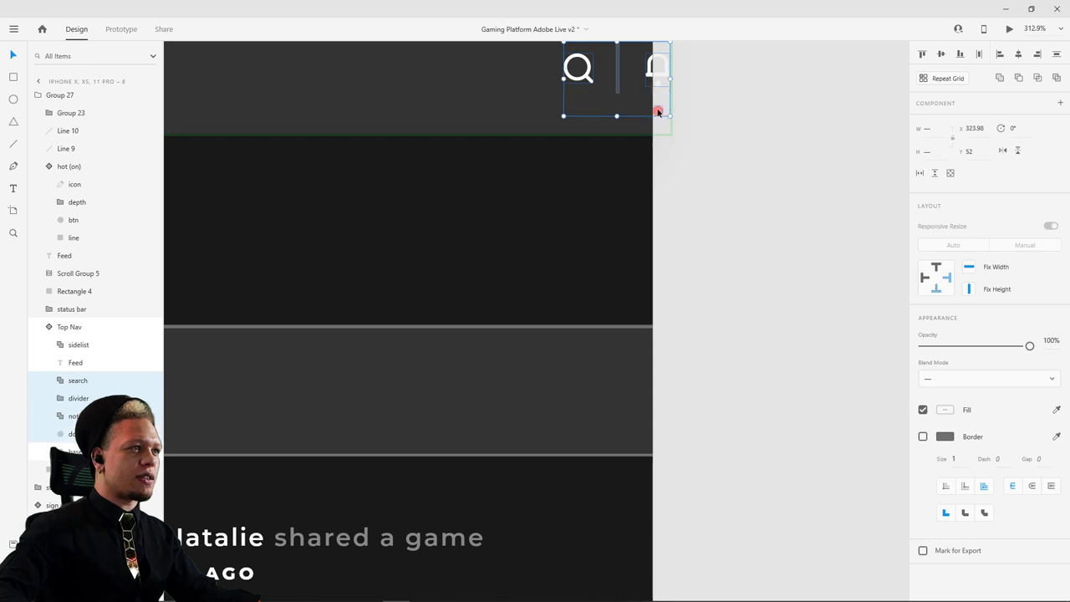
drag(1029, 345, 918, 345)
- Drill into the feed's content group down to the posts group
click(777, 281)
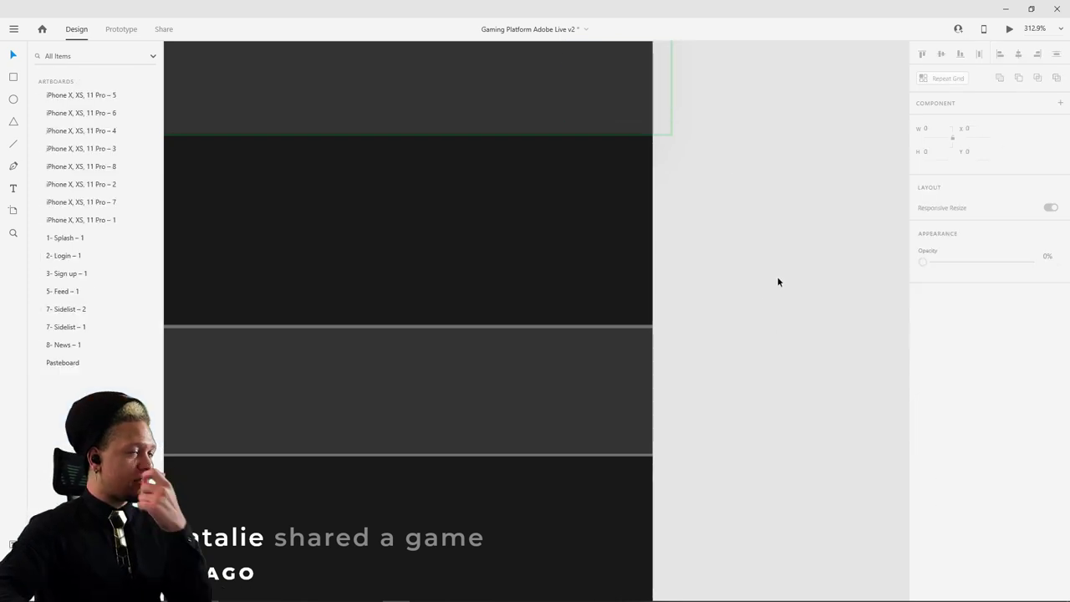
scroll(698, 280, down, 5)
scroll(724, 303, down, 1)
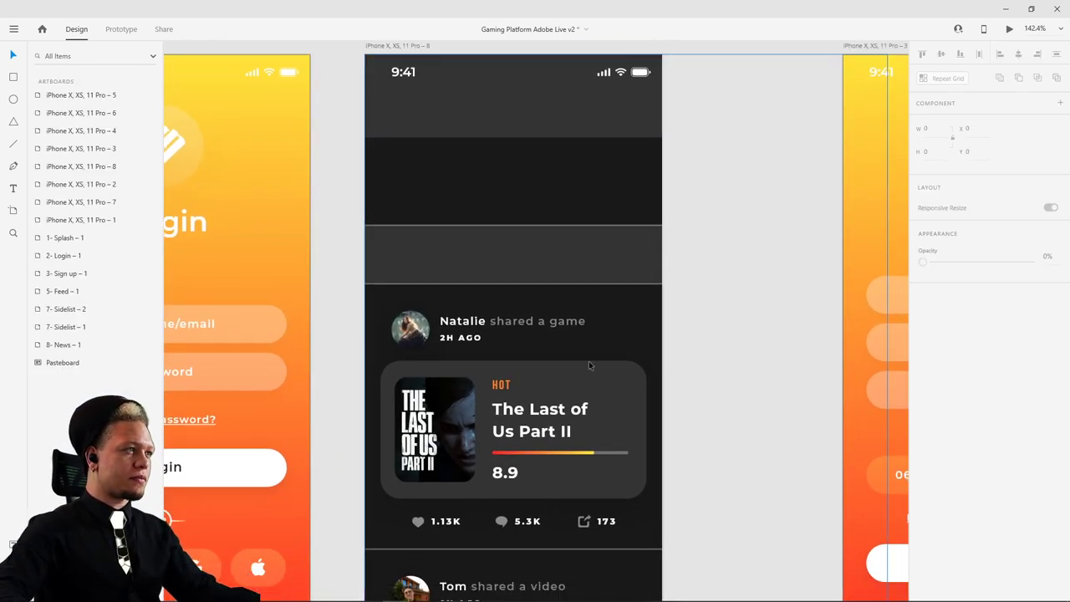
click(464, 228)
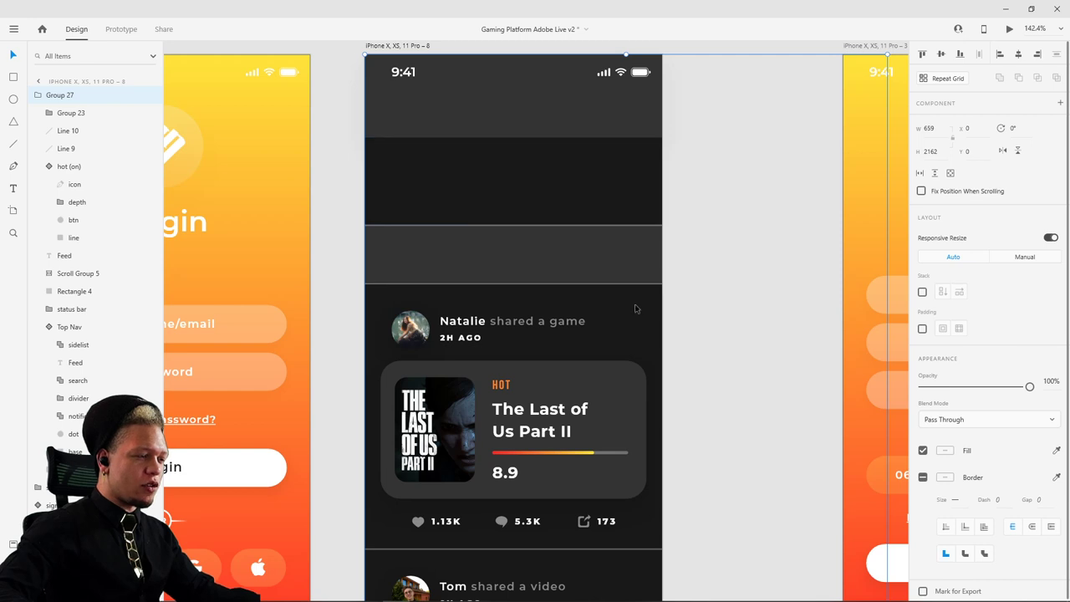
double_click(451, 328)
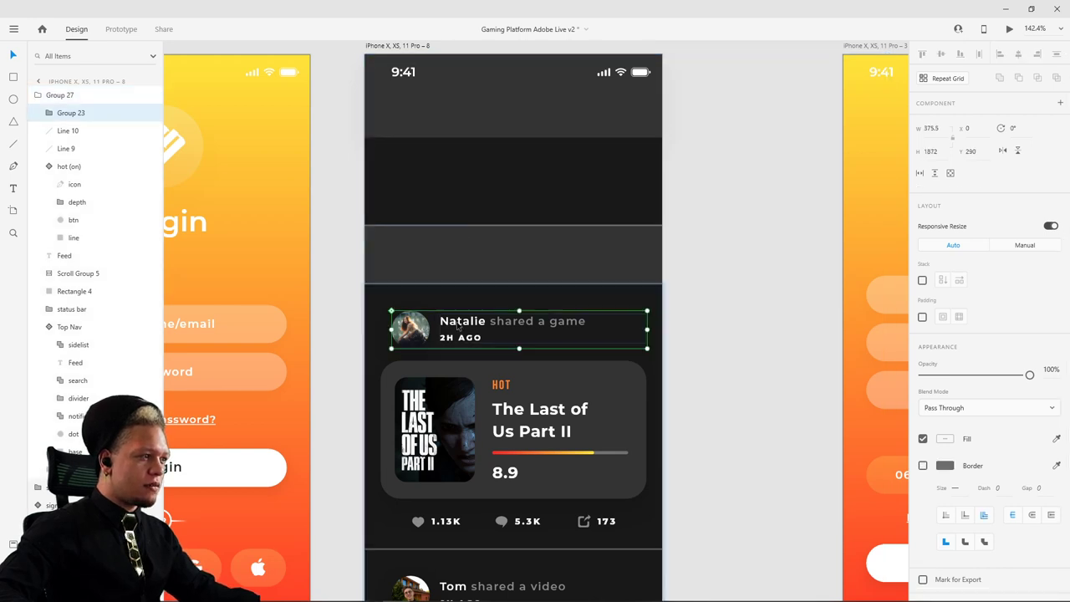
double_click(460, 326)
drag(468, 326, 469, 347)
drag(1029, 331, 719, 299)
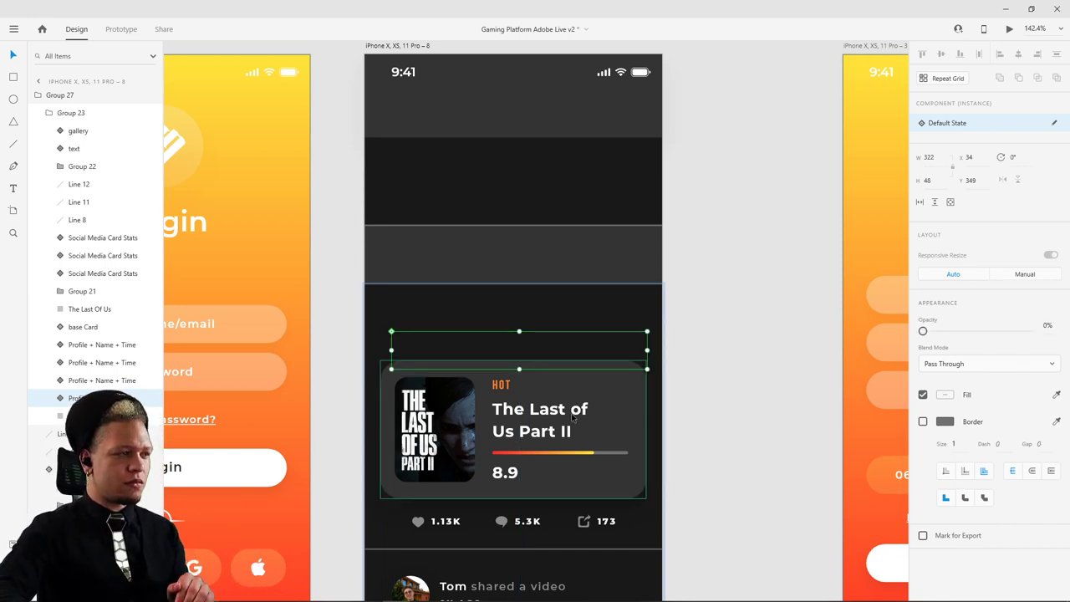
- Move The Last of Us card (title, poster, background) down about 29 px and fade it out
click(535, 415)
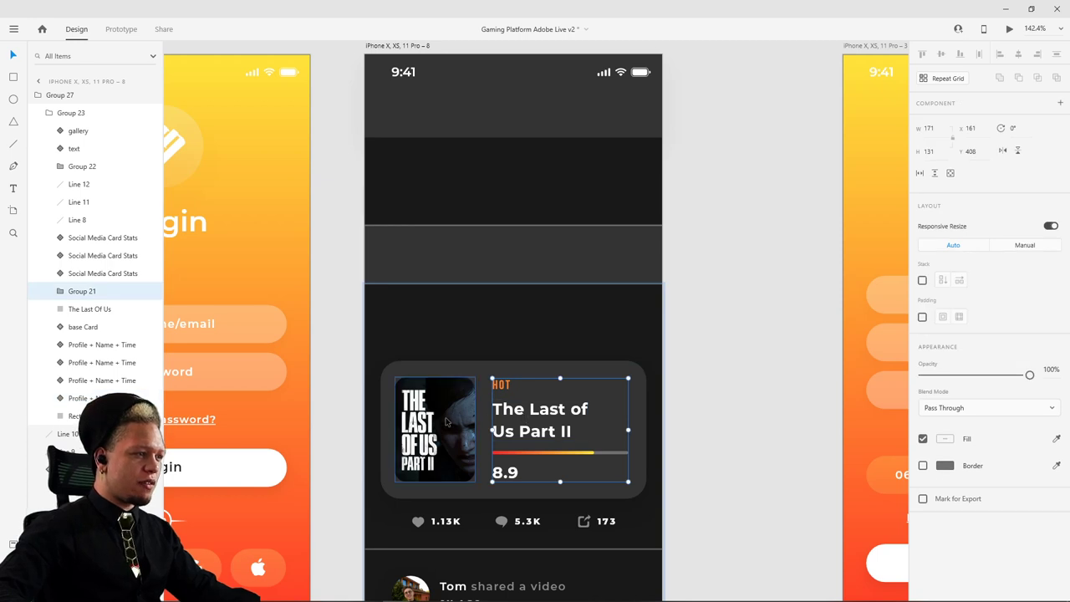
shift+click(468, 407)
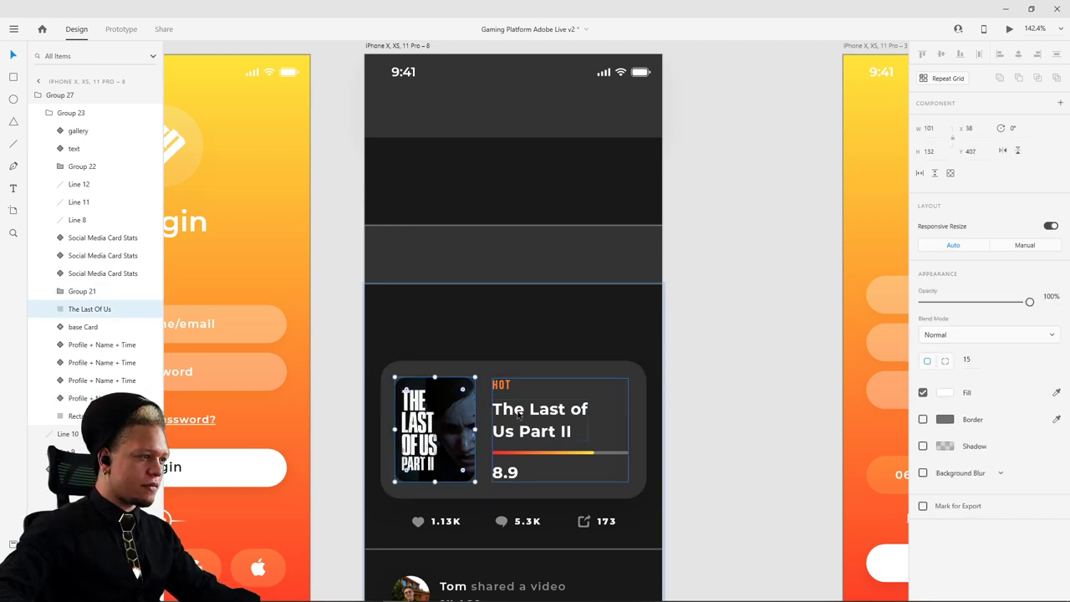
shift+click(482, 371)
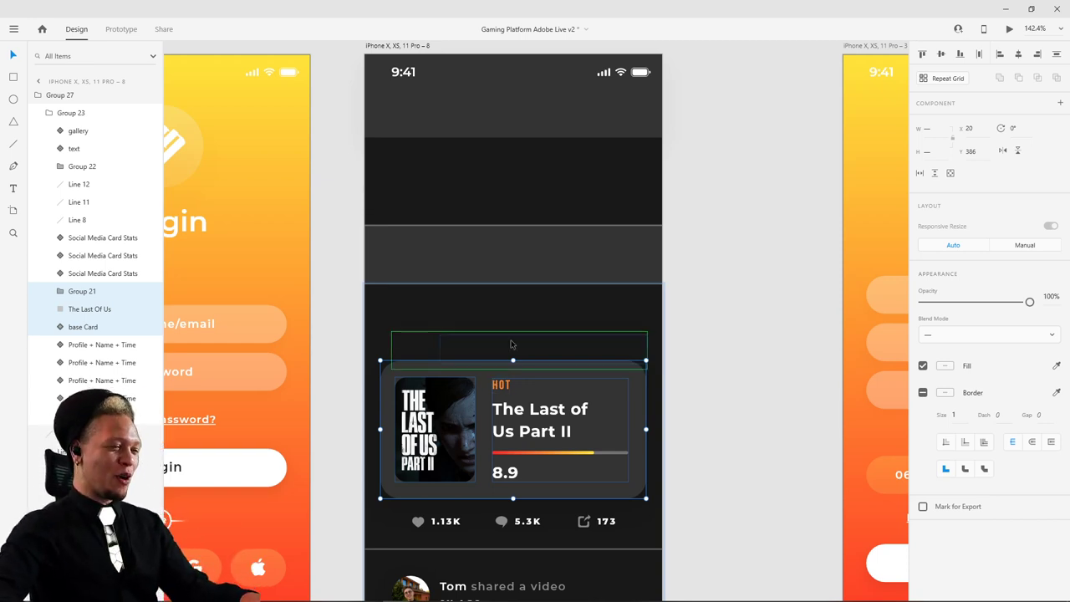
mouse_move(509, 595)
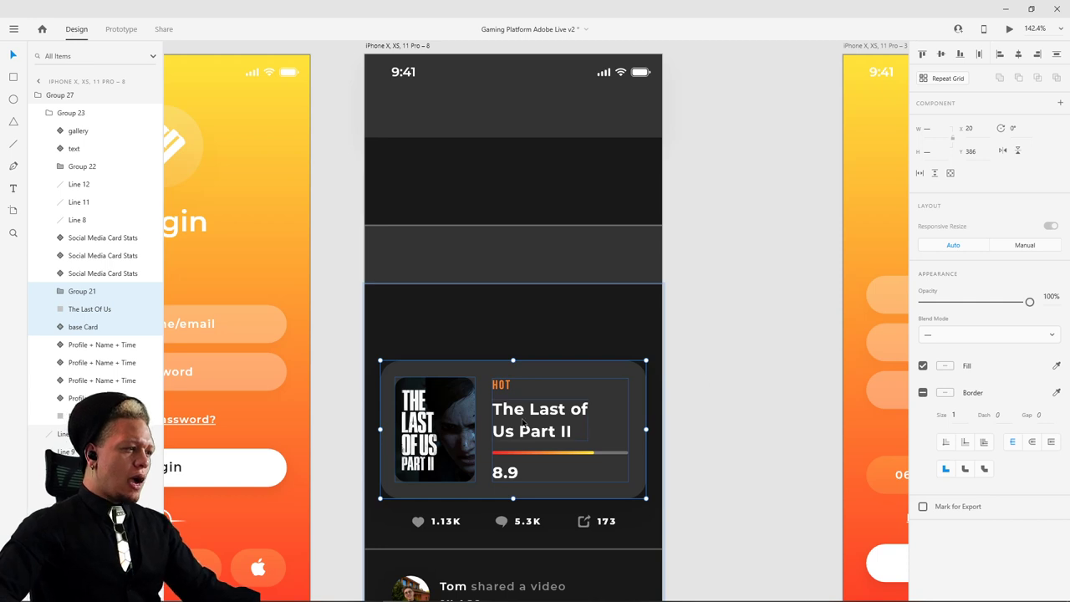
drag(520, 427, 559, 445)
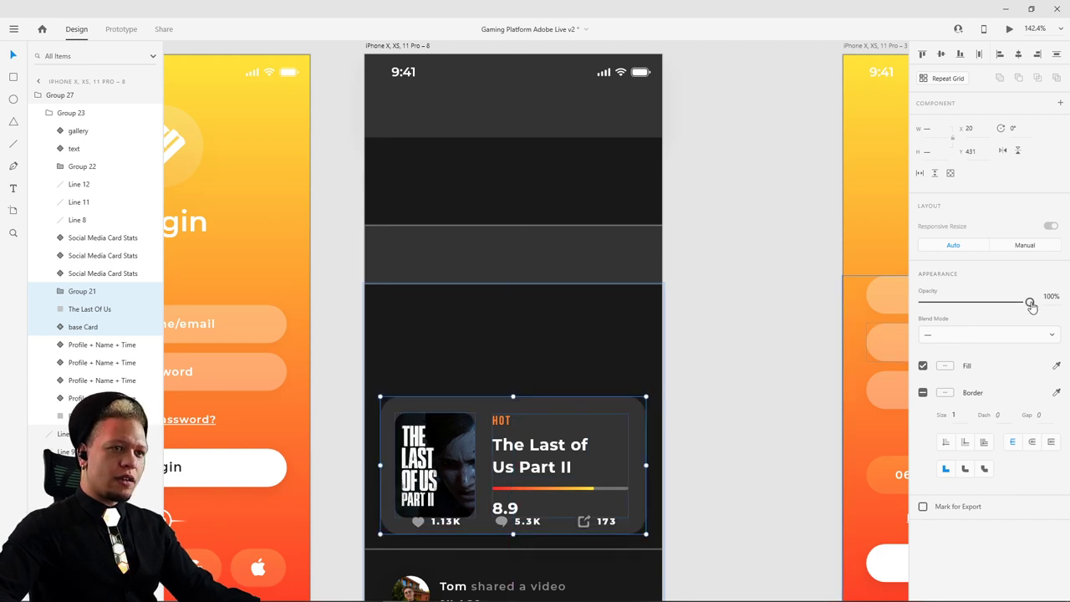
drag(1029, 302, 923, 308)
key(Escape)
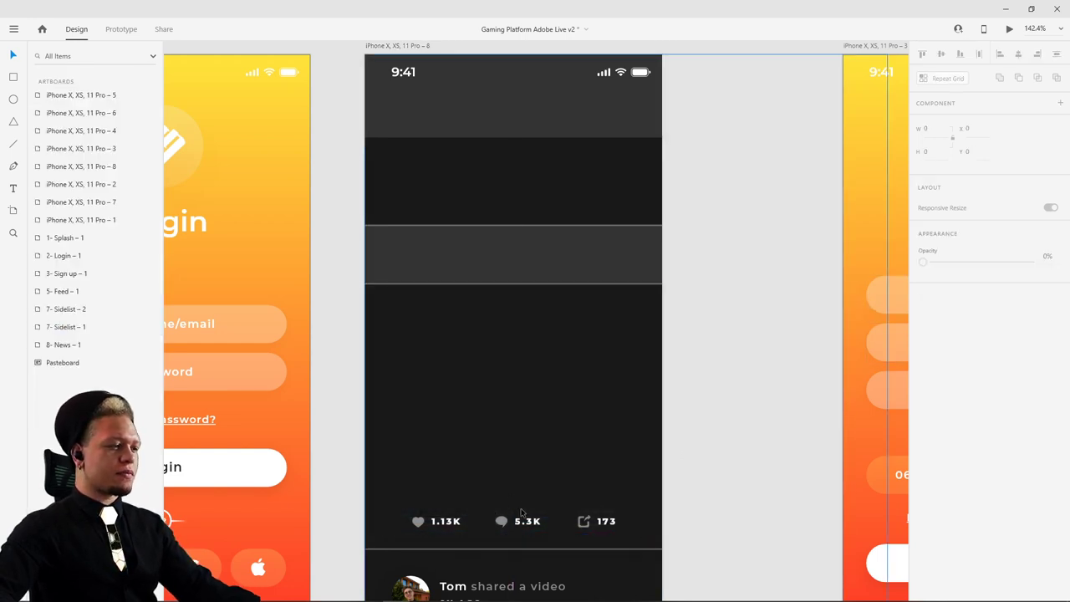
- Nudge the likes, comments and shares stats row down and set it to 0% opacity
click(523, 524)
double_click(523, 524)
double_click(524, 527)
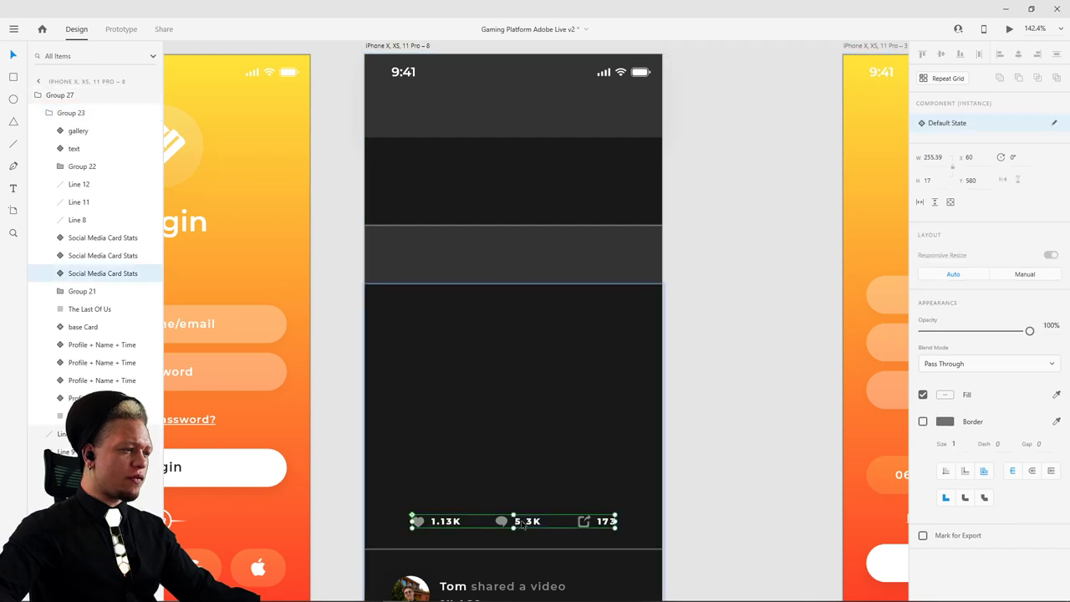
drag(526, 535, 526, 544)
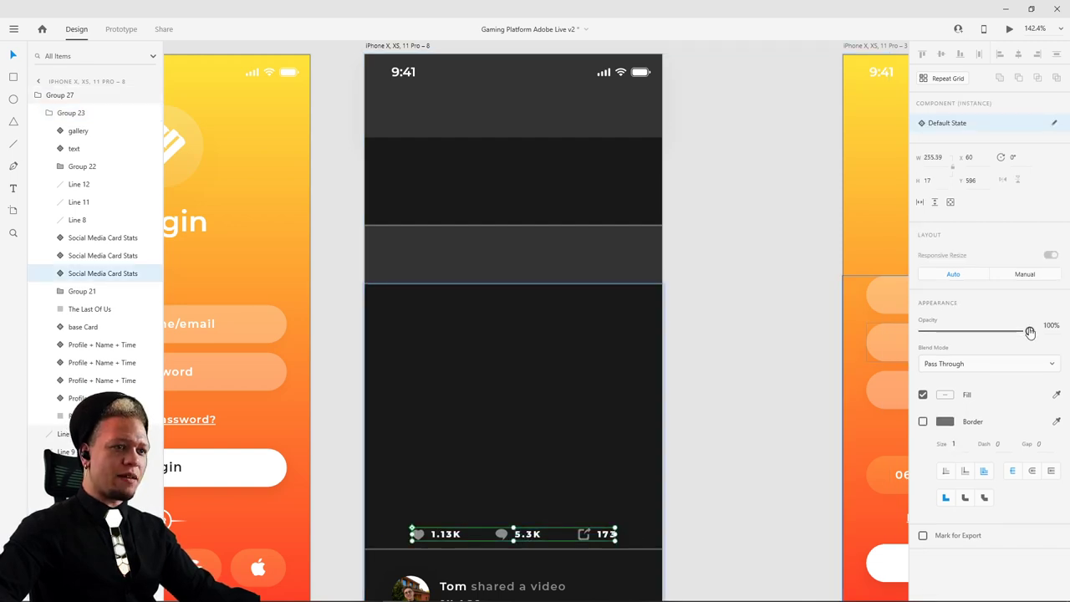
drag(1029, 330, 841, 325)
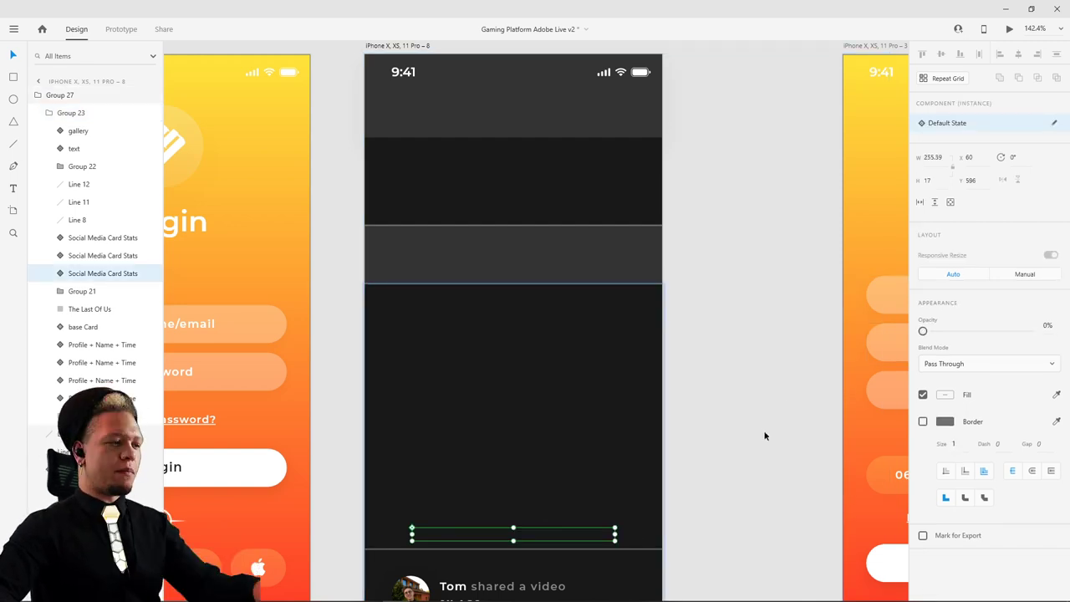
- Fade the divider line Line 8 below the stats to invisible
scroll(668, 339, down, 5)
click(653, 324)
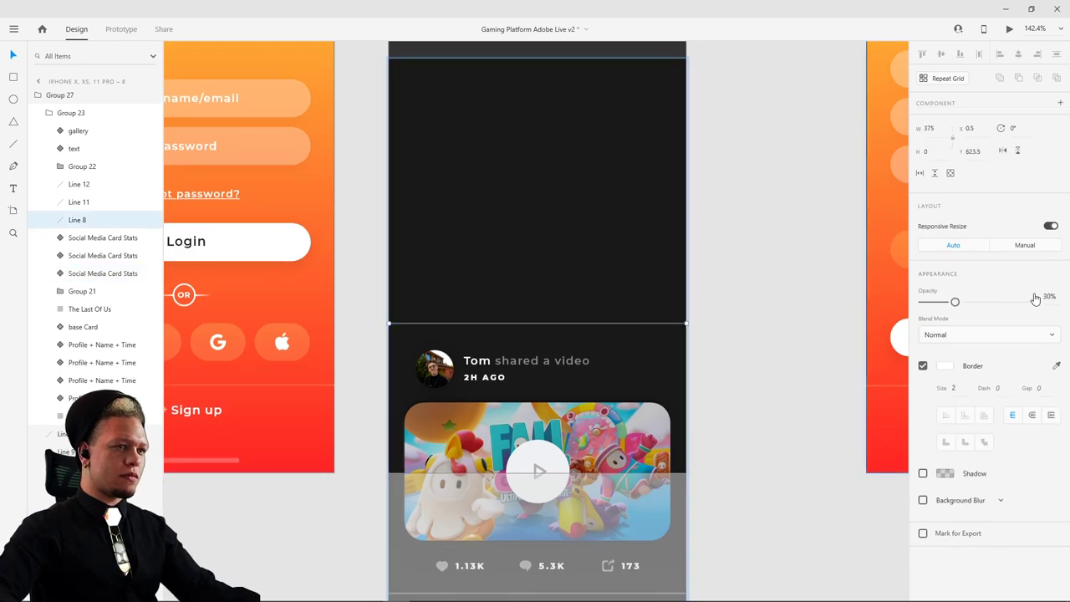
drag(1034, 302, 920, 304)
click(747, 286)
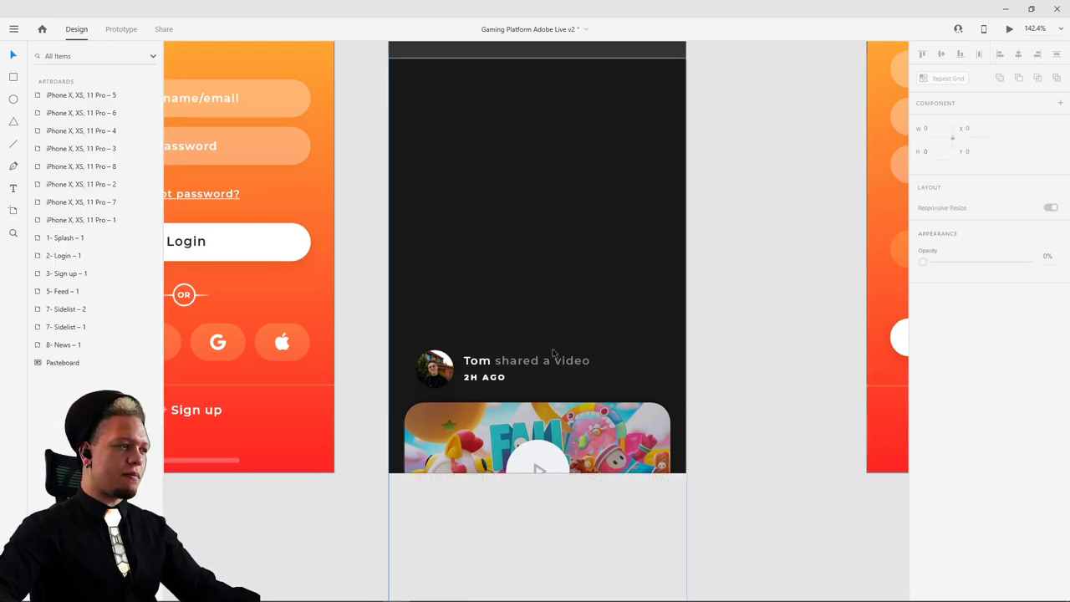
- Move the 'shared a video' header down over the video image and fade it to 0%
click(493, 363)
double_click(508, 362)
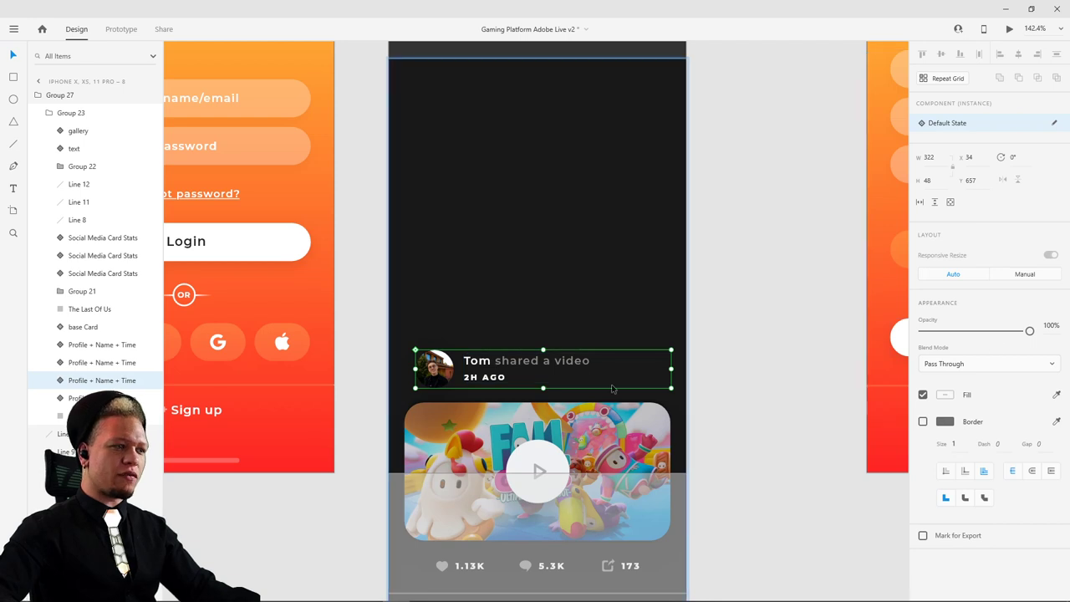
drag(517, 362, 516, 387)
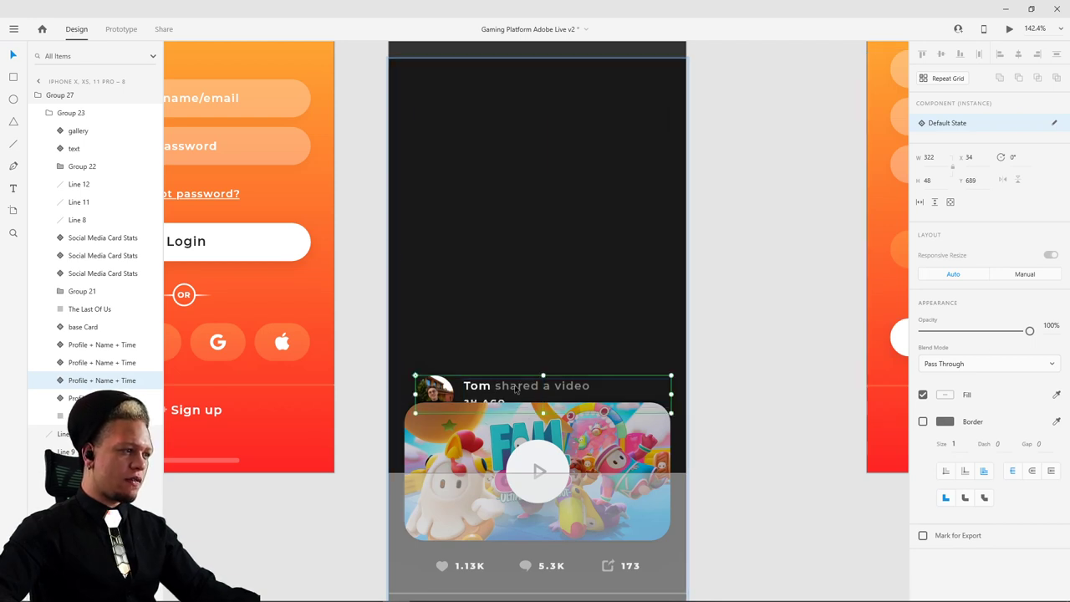
drag(1029, 334, 922, 333)
click(765, 378)
ctrl+scroll(772, 310, down, 5)
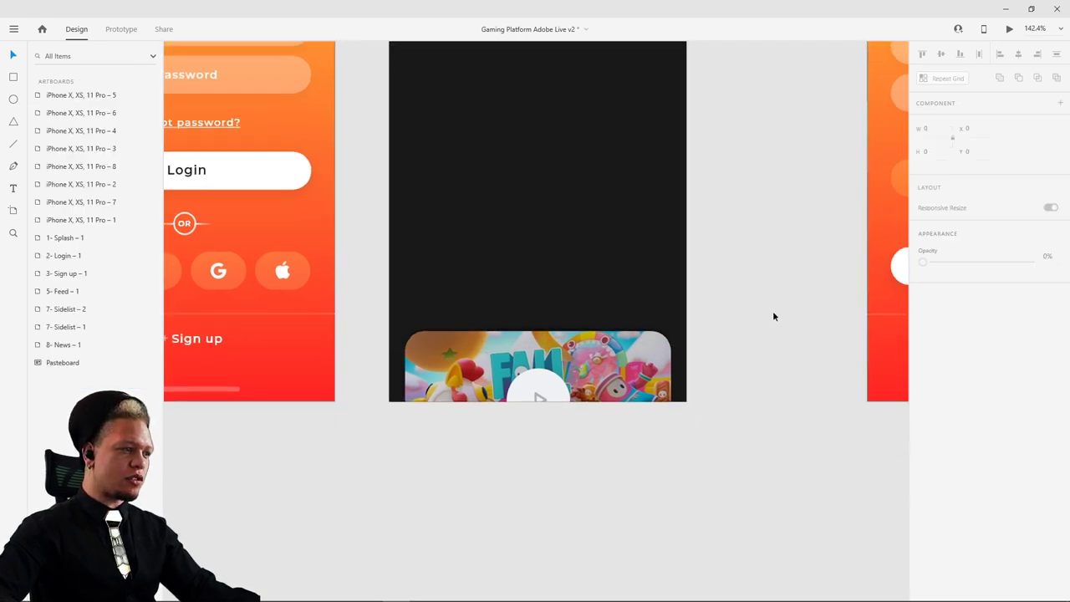
scroll(778, 340, down, 2)
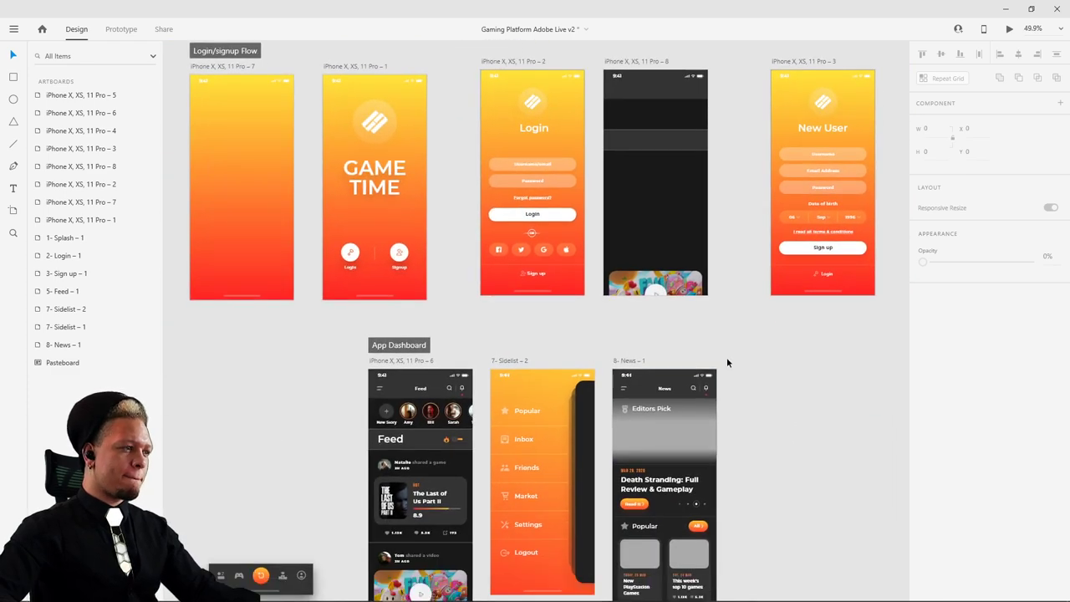
- Move the News, Sidelist and Feed dashboard artboards down together
scroll(813, 424, down, 3)
ctrl+scroll(666, 306, down, 3)
click(679, 257)
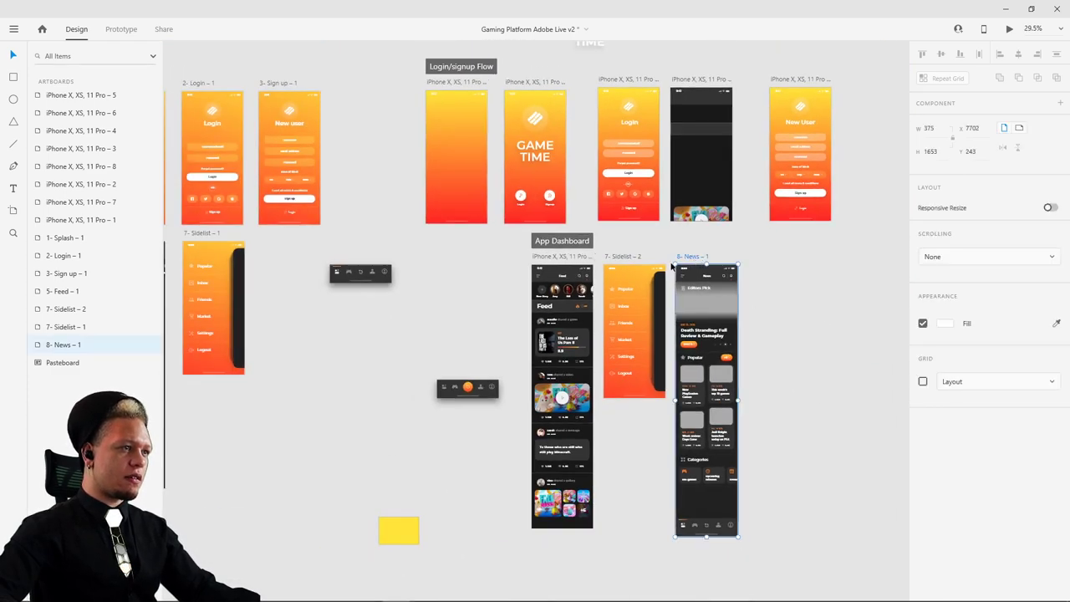
shift+click(622, 262)
shift+click(551, 257)
drag(625, 260, 632, 363)
click(759, 193)
- Move artboard 8's gallery group further down and fade it to 0% opacity
click(687, 78)
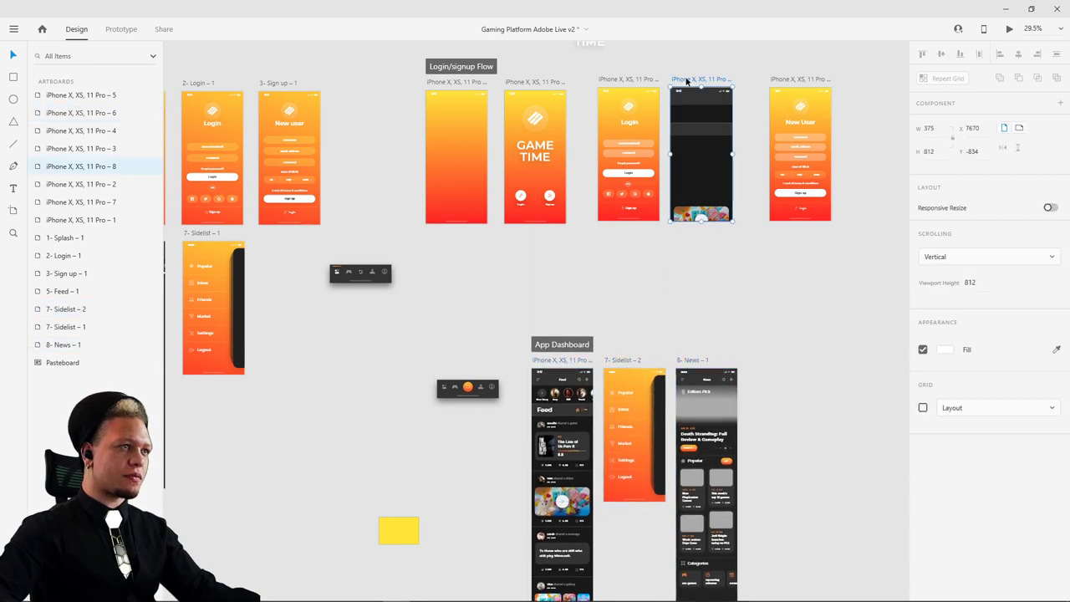
double_click(703, 218)
double_click(705, 216)
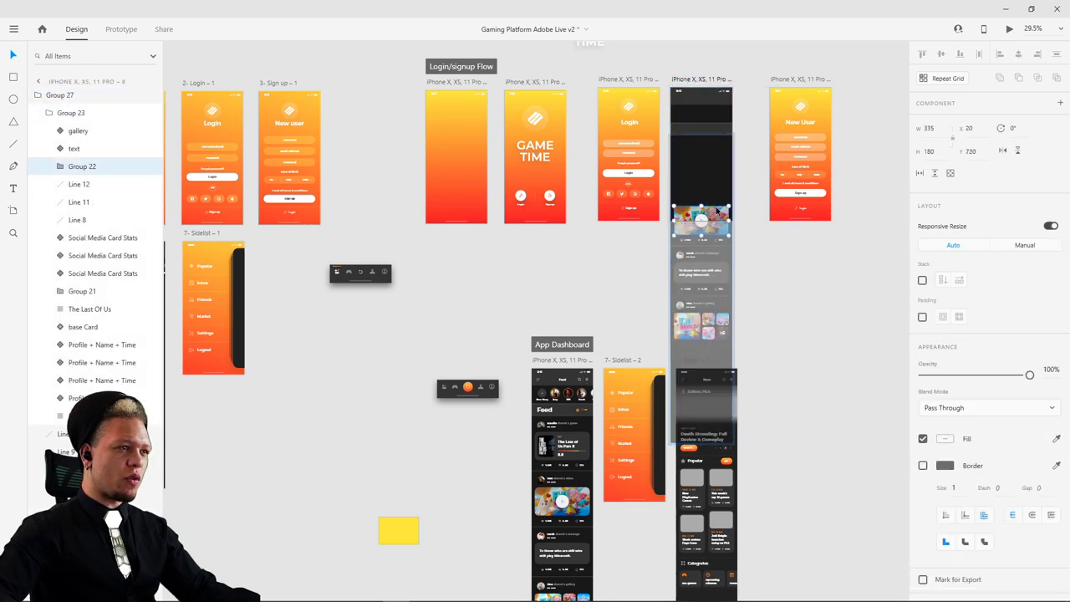
scroll(750, 194, up, 10)
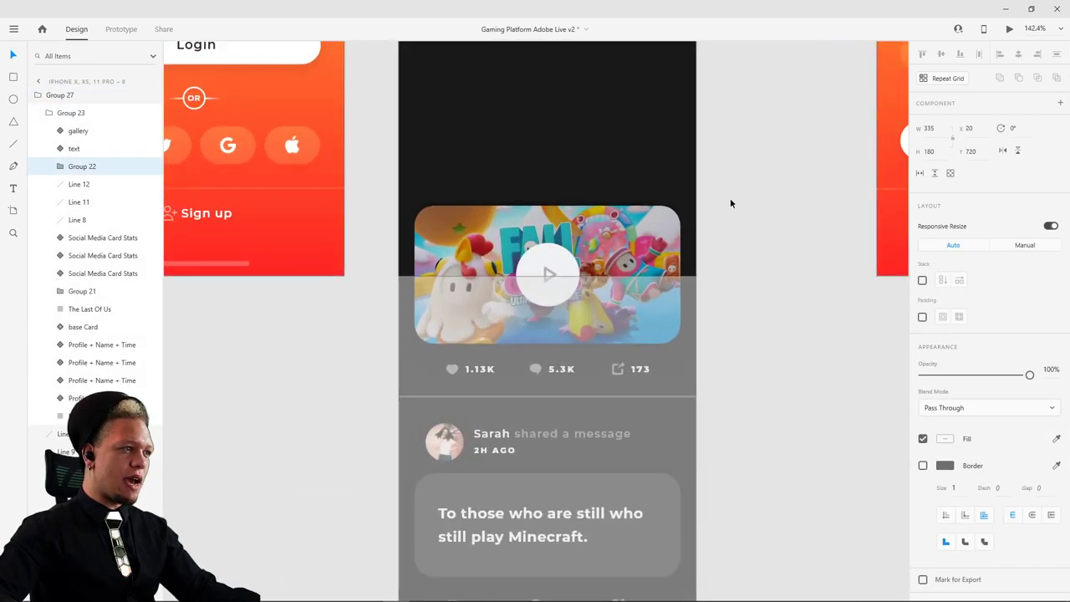
drag(647, 360, 647, 385)
drag(1029, 375, 918, 375)
click(736, 276)
- Fade artboard 8's remaining feed content group so the login form shows through
scroll(775, 247, down, 5)
scroll(716, 135, up, 3)
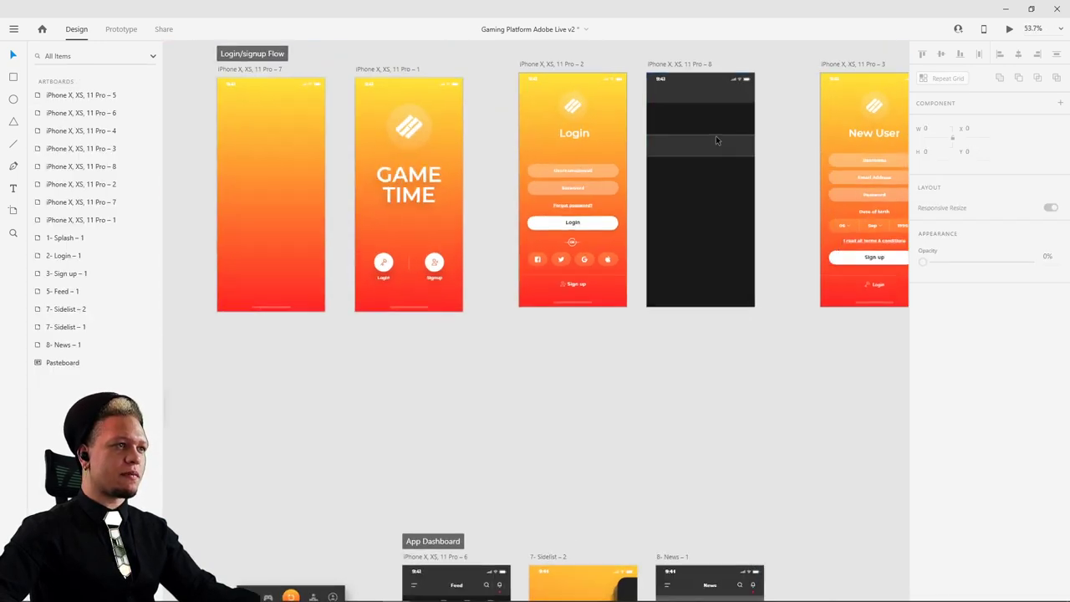
click(707, 247)
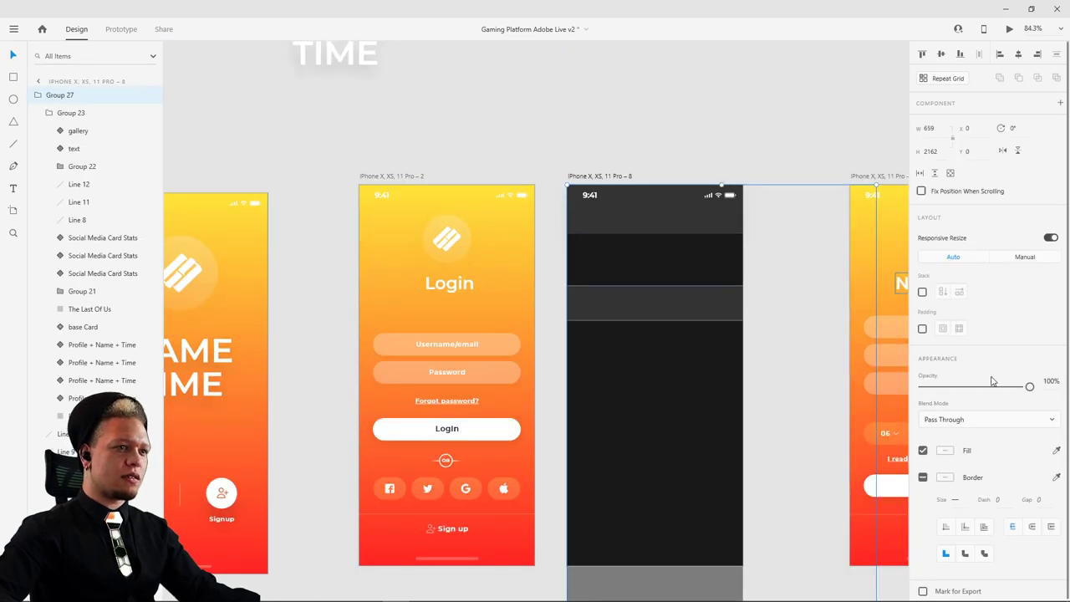
drag(1028, 387, 1029, 386)
key(Escape)
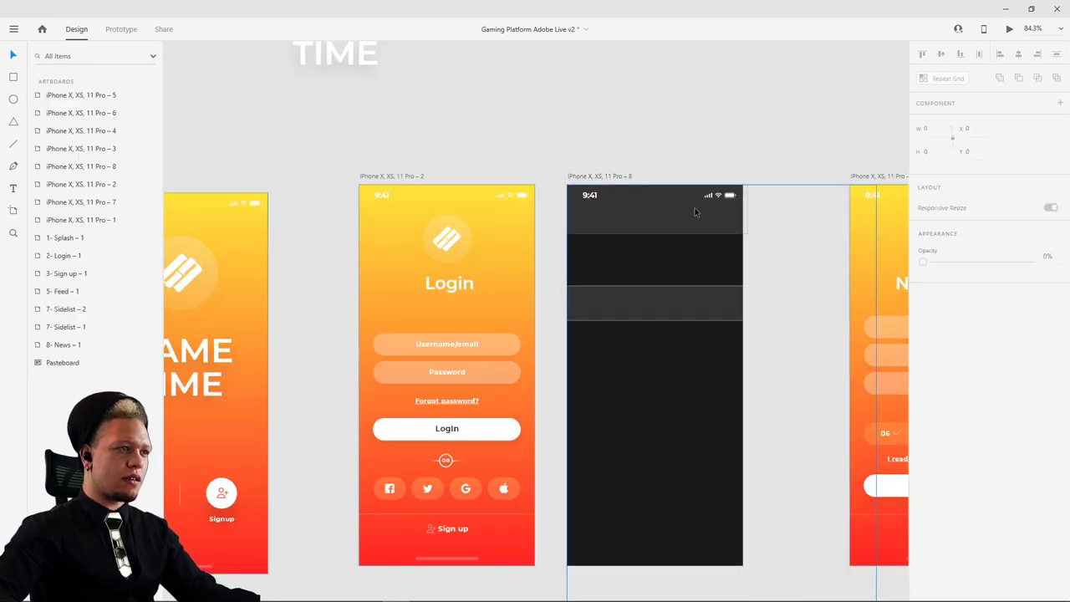
click(691, 216)
double_click(690, 216)
shift+click(665, 300)
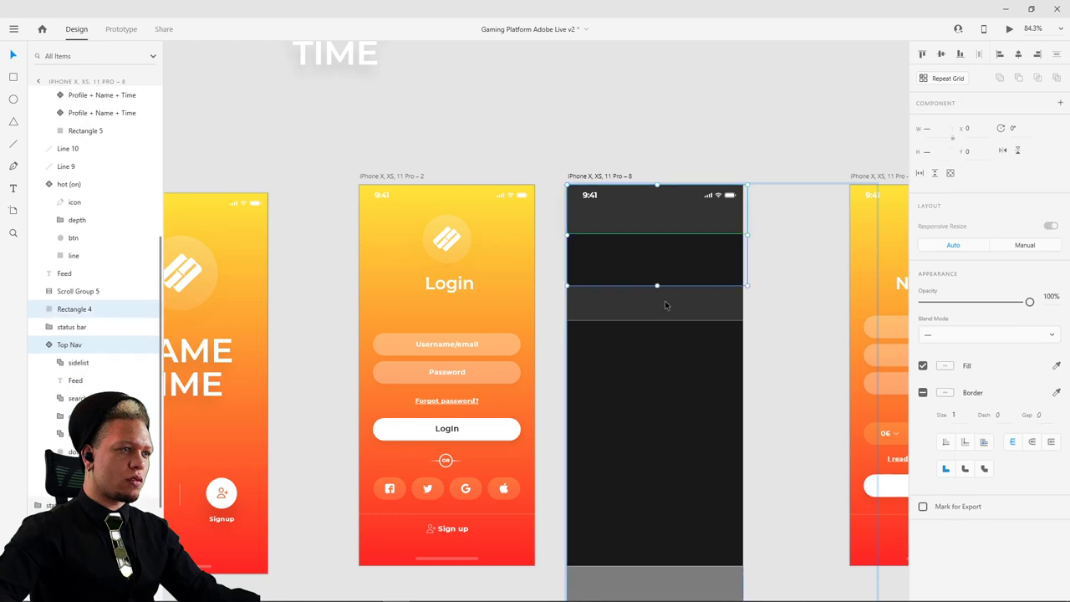
click(665, 344)
drag(1029, 302, 835, 305)
- Set the leftover dark rectangle on artboard 8 to 0% opacity
click(751, 165)
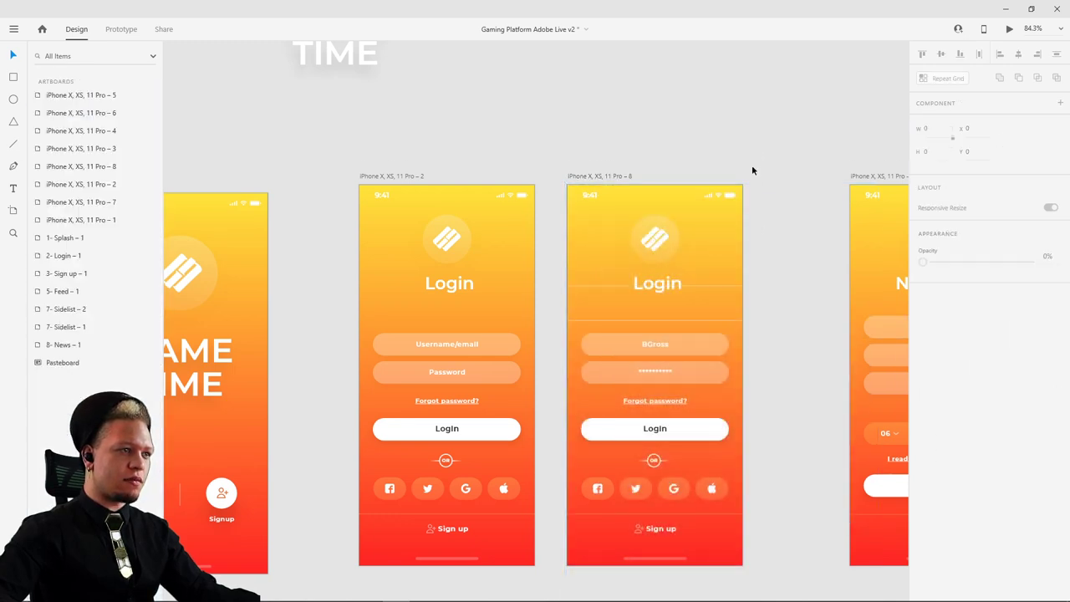
scroll(697, 283, up, 5)
ctrl+click(728, 288)
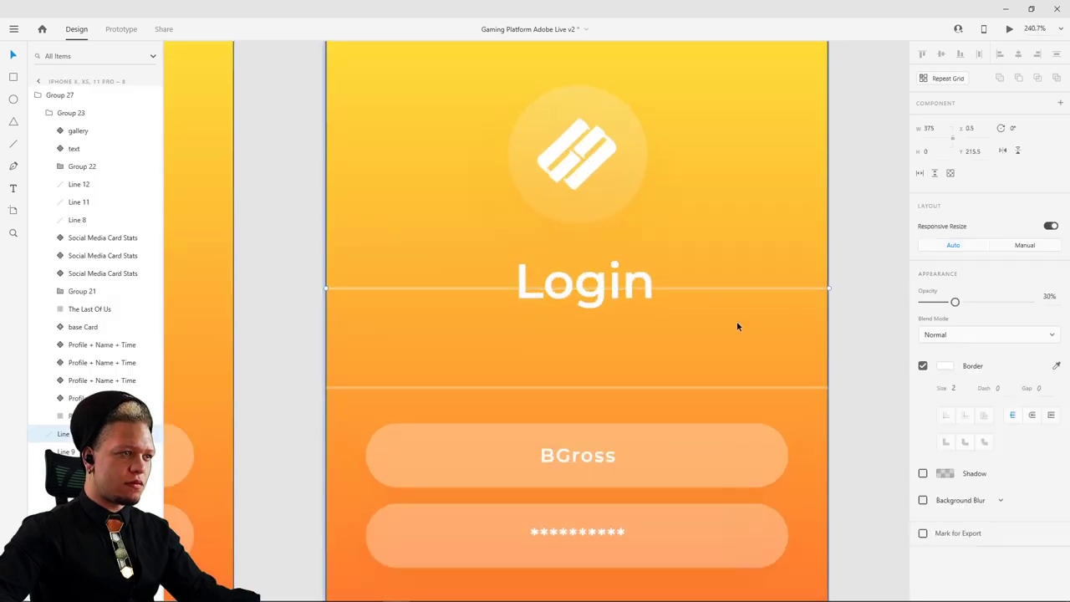
click(748, 387)
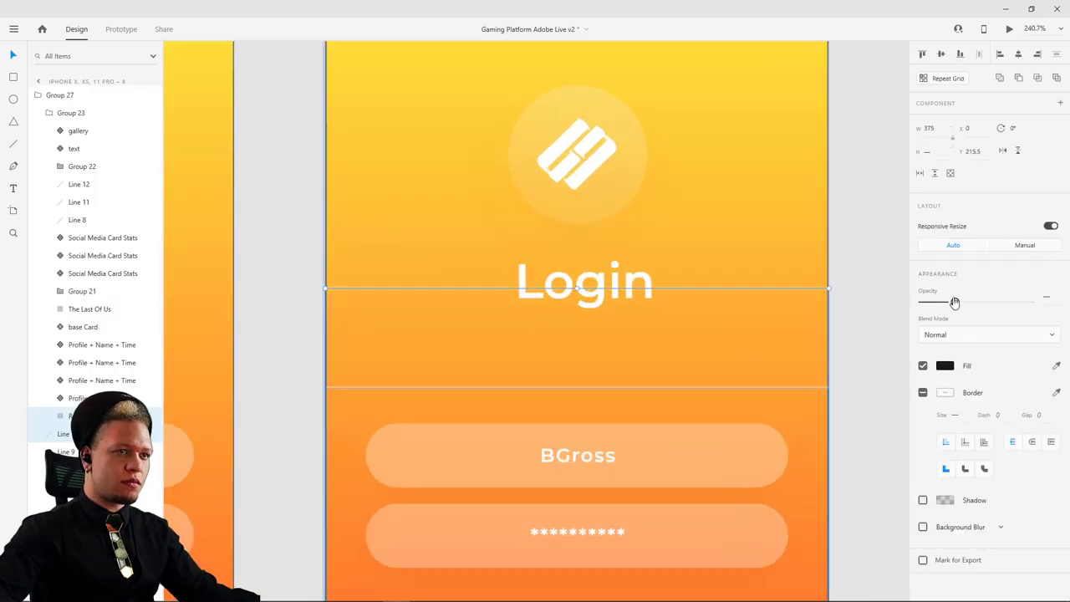
drag(955, 303, 819, 298)
click(857, 262)
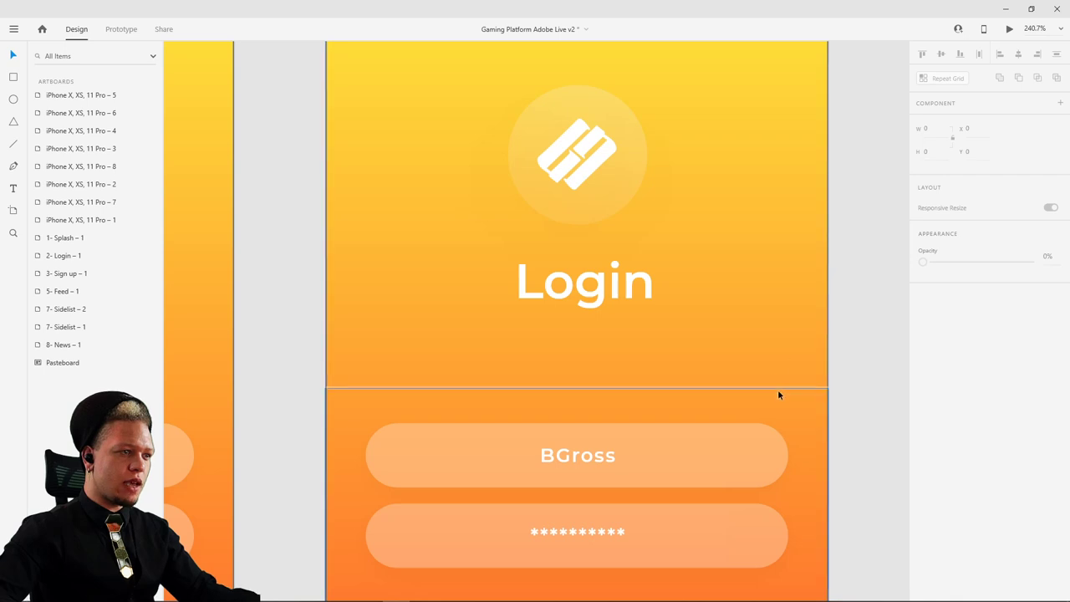
- Fade the faint horizontal Line 9 to 0% opacity and zoom back out
click(779, 389)
click(836, 370)
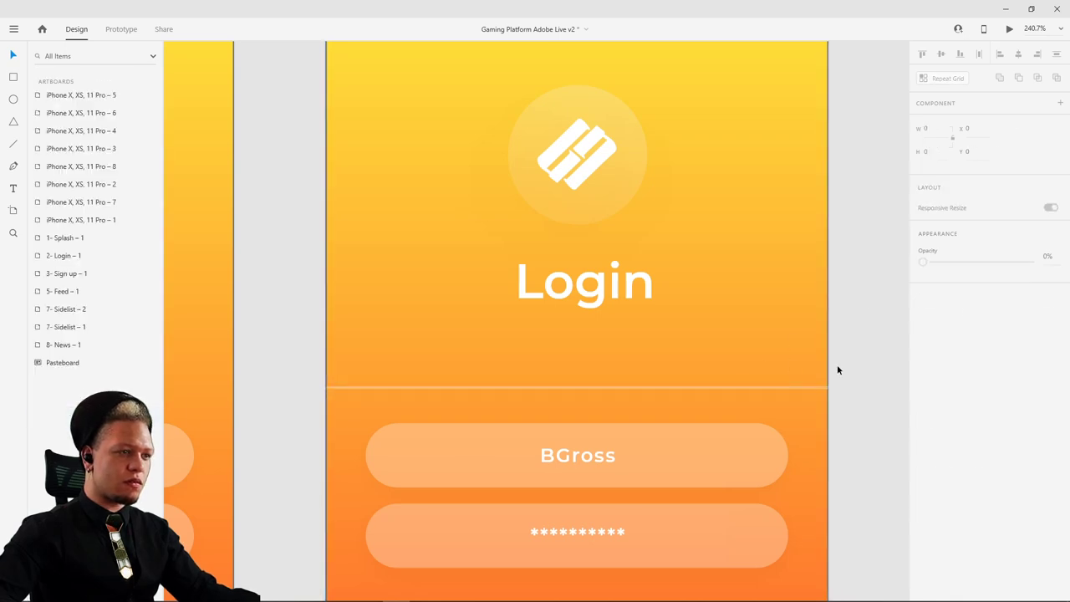
scroll(801, 402, up, 5)
scroll(819, 368, up, 1)
click(821, 366)
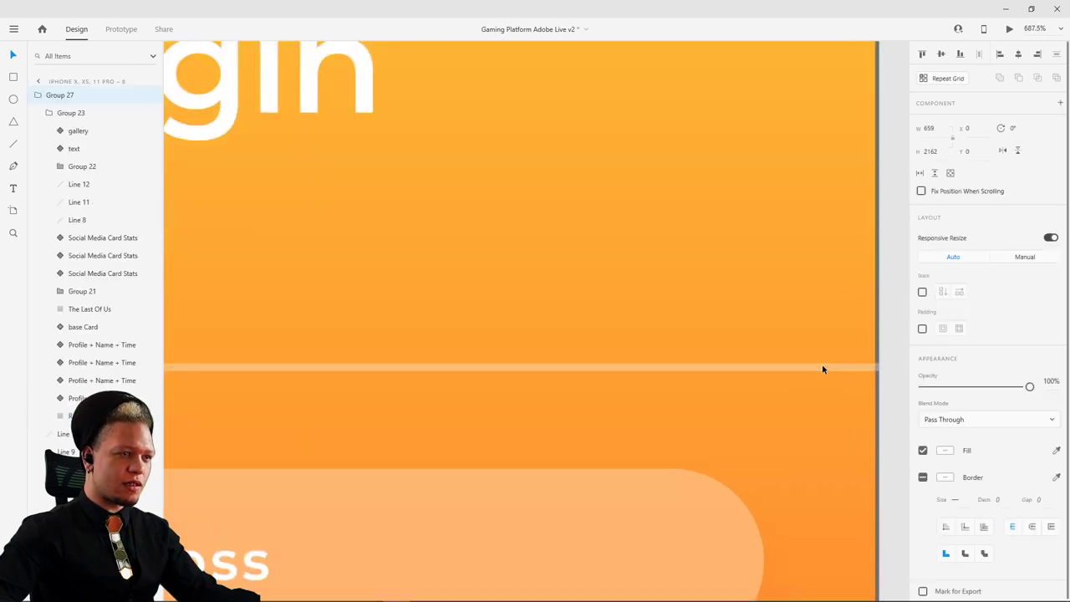
drag(954, 302, 919, 302)
click(737, 255)
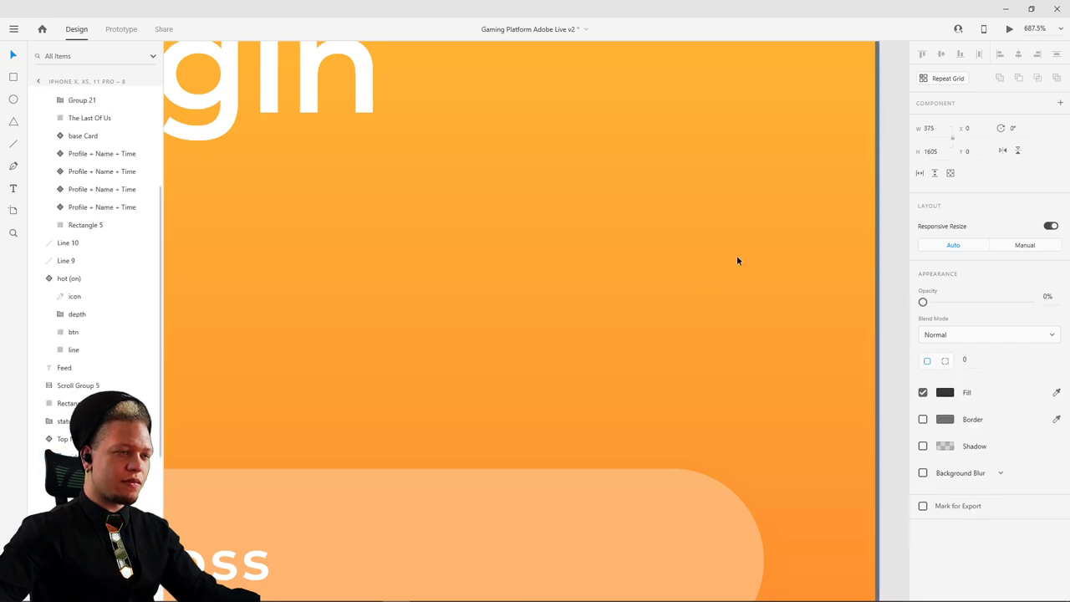
scroll(739, 253, down, 7)
scroll(738, 251, down, 3)
click(824, 217)
scroll(824, 224, down, 3)
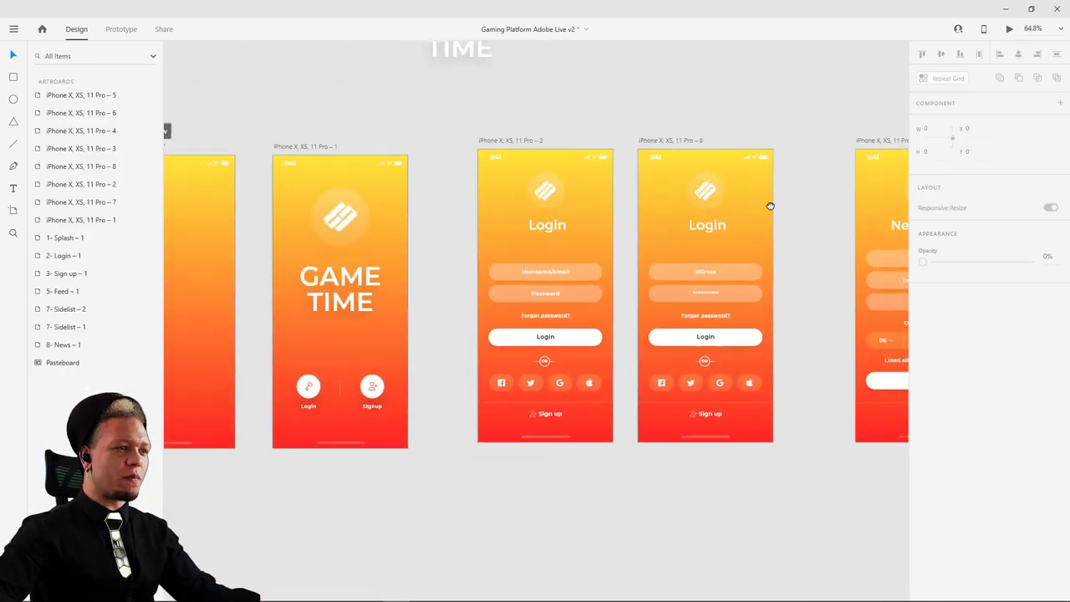
- Preview artboard 8 in a live Desktop Preview window, then close it
click(657, 146)
click(1009, 29)
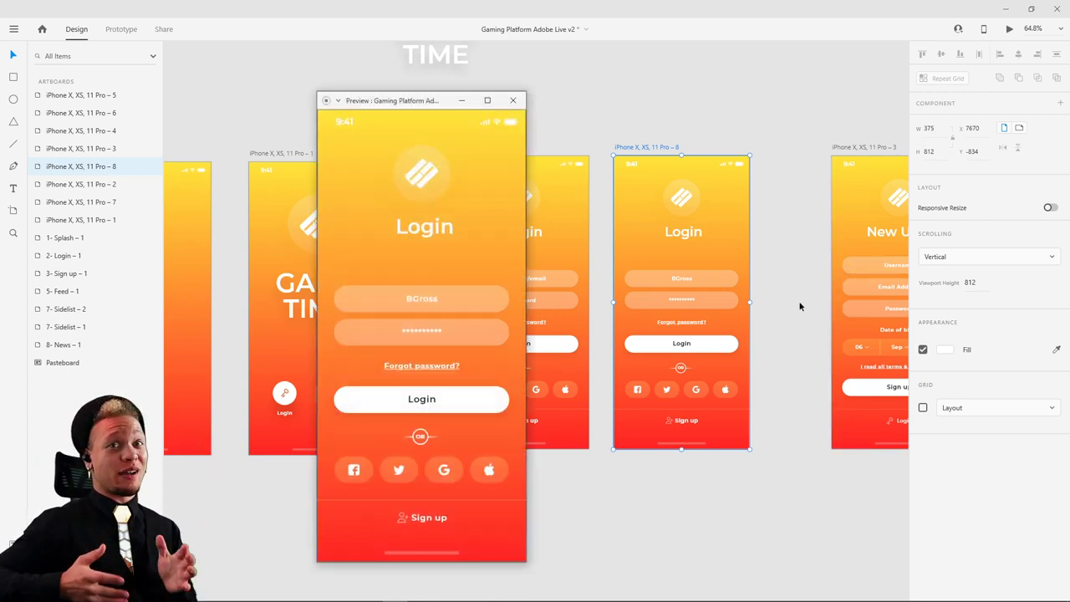
click(512, 101)
- Move the App Dashboard feed artboard slightly upward and zoom in
scroll(611, 136, down, 5)
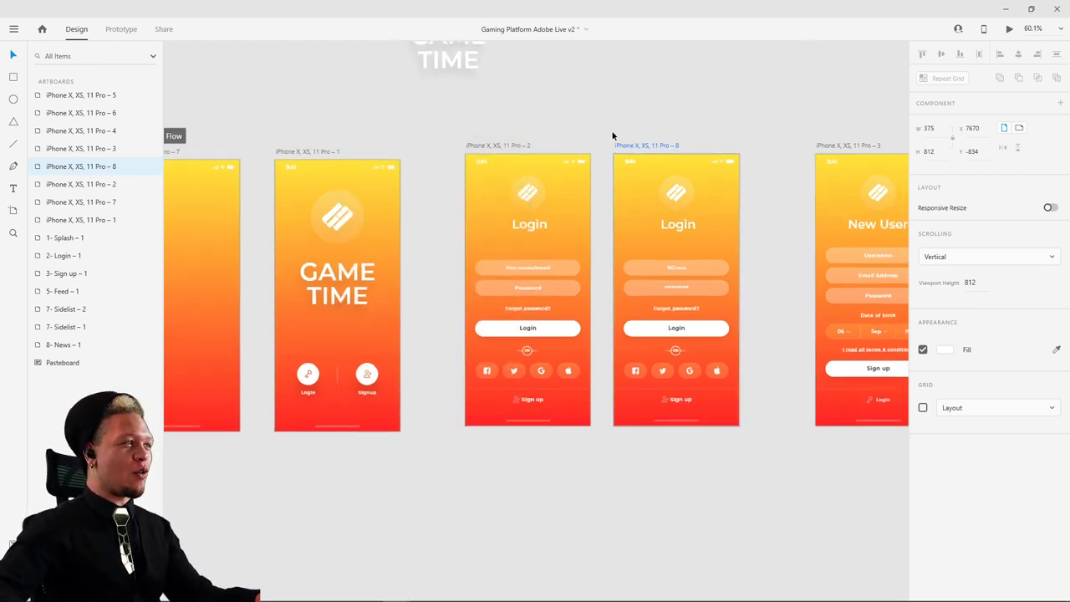
scroll(543, 484, up, 4)
drag(472, 326, 484, 155)
scroll(497, 181, up, 8)
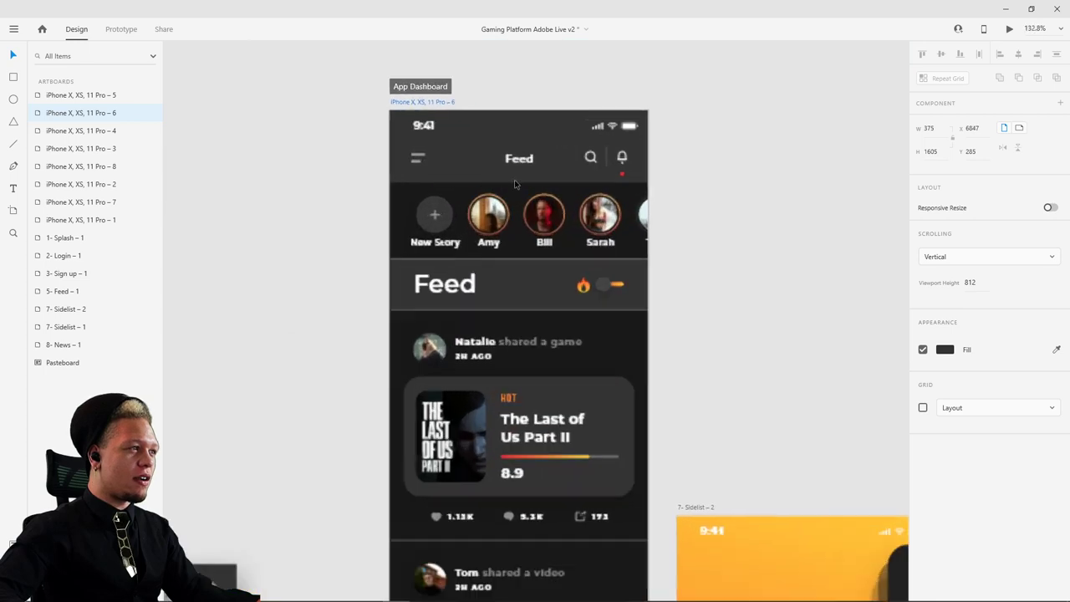
- Link the Feed's 9:41 status-bar time to the iPhone – 8 login artboard with Tap, Auto-Animate, 0.4 s
click(121, 28)
double_click(524, 151)
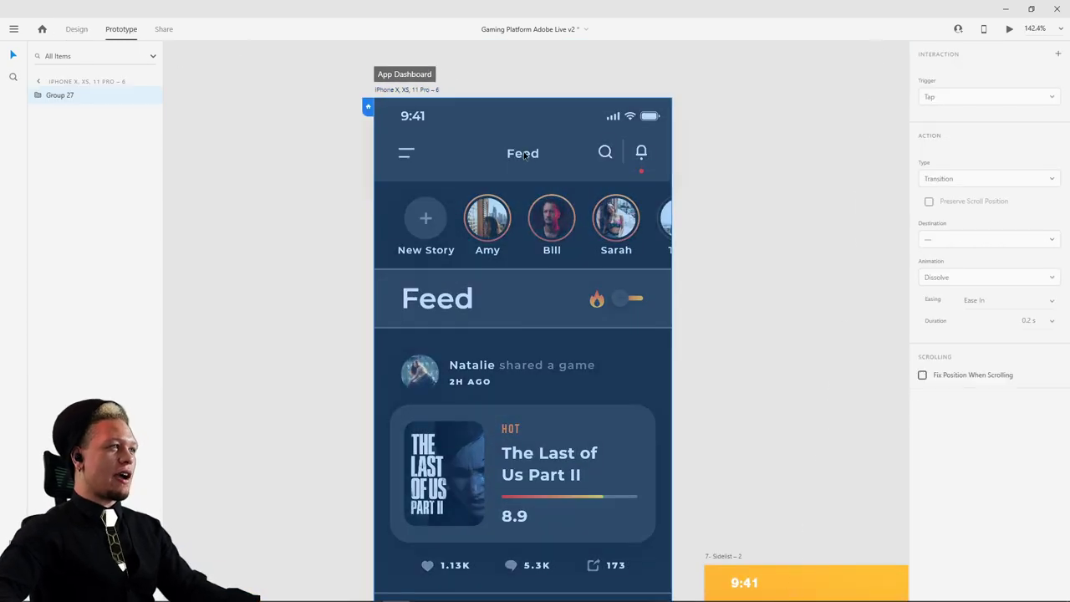
double_click(524, 153)
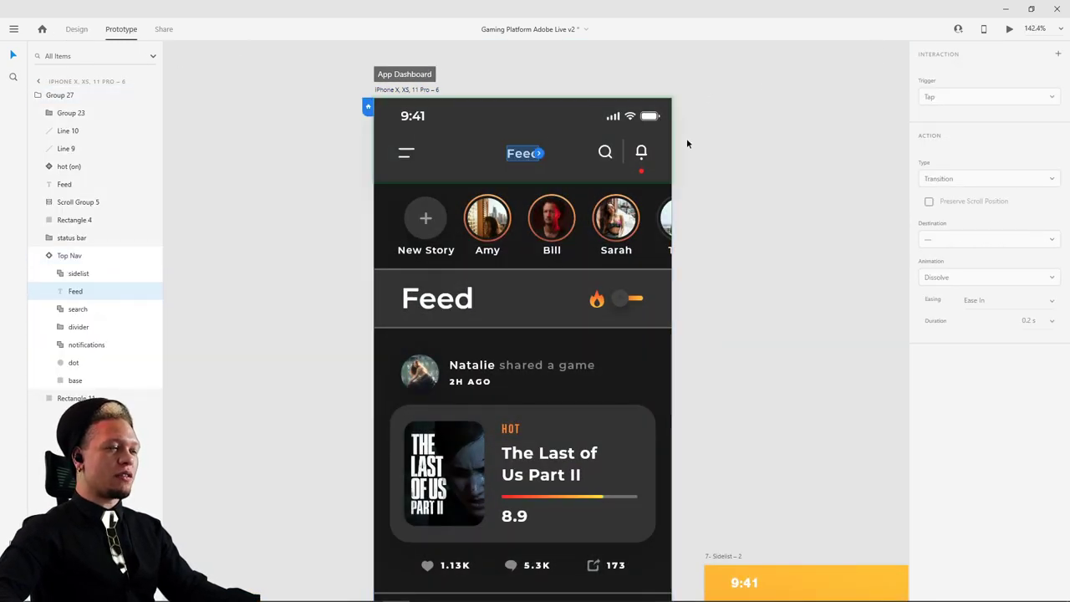
double_click(412, 115)
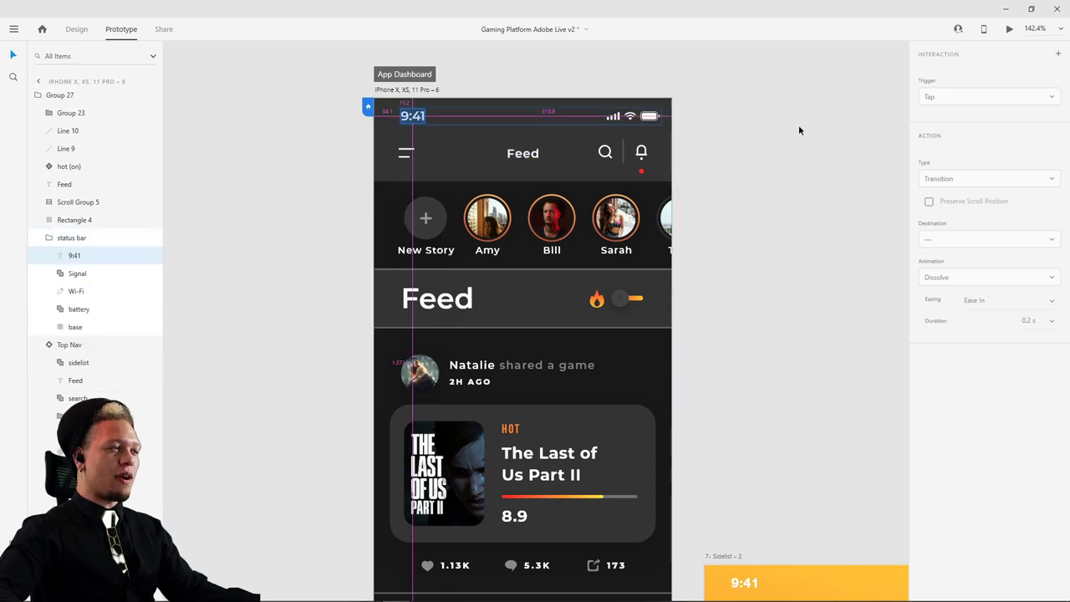
scroll(800, 130, down, 5)
drag(812, 131, 531, 323)
drag(430, 413, 436, 488)
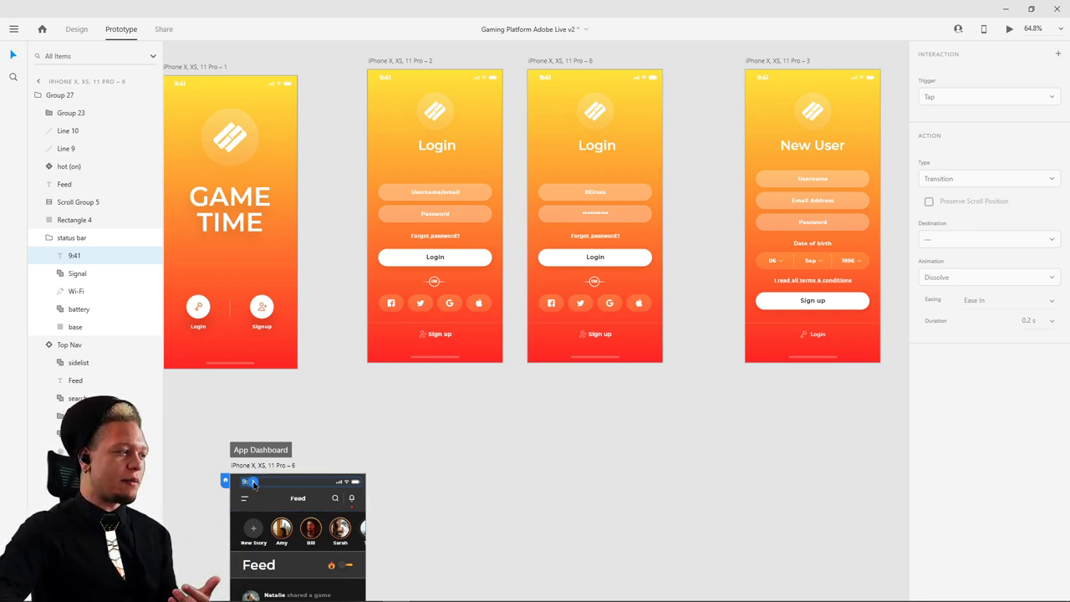
drag(253, 483, 593, 350)
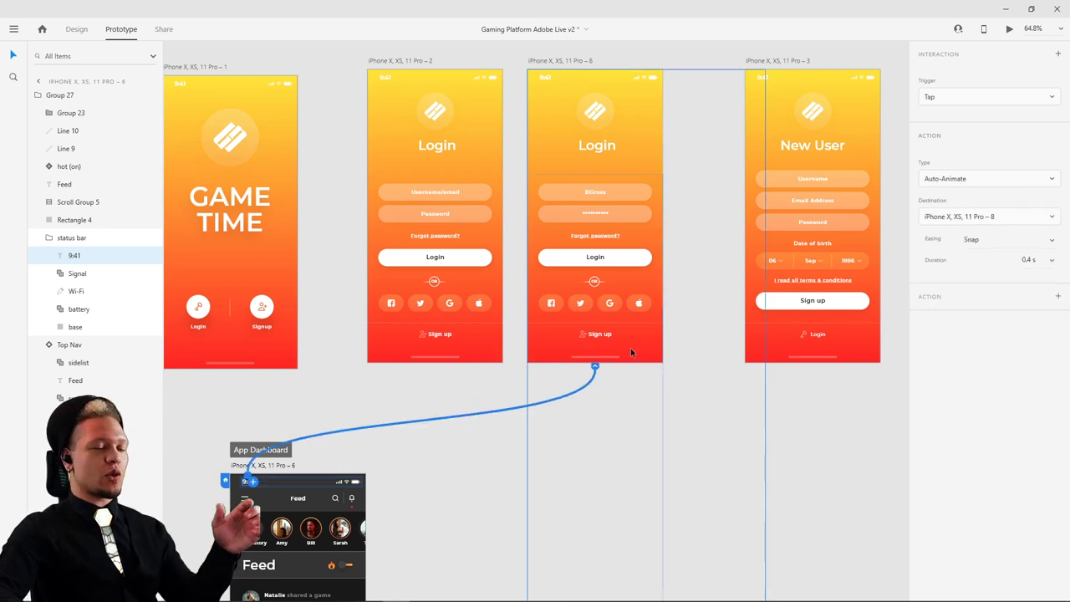
click(560, 61)
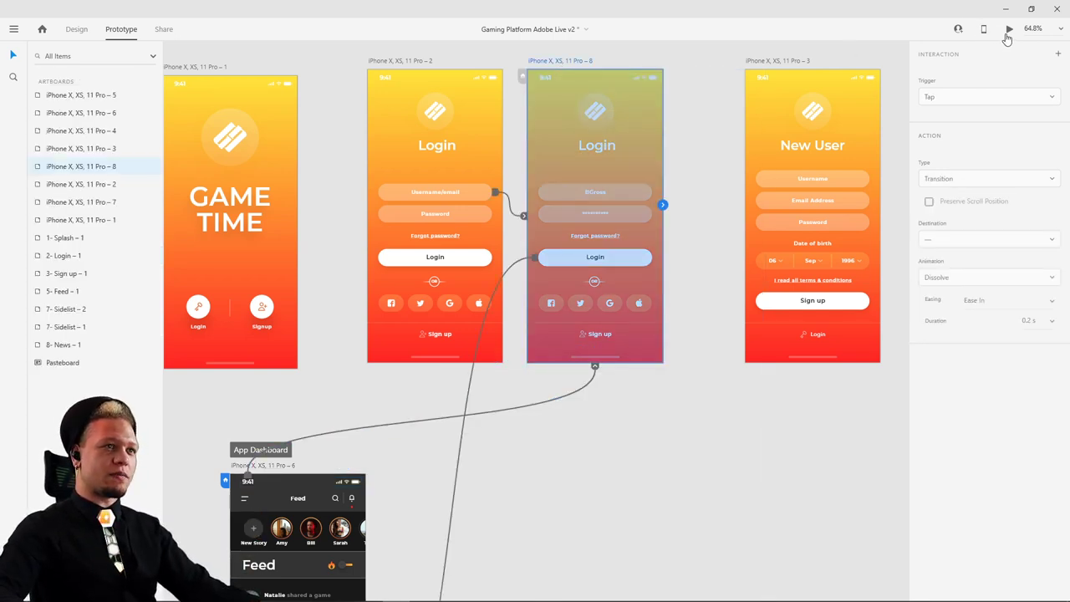
- Preview the prototype: log in to the feed, tap 9:41 back to login, log in again
click(1011, 30)
click(430, 405)
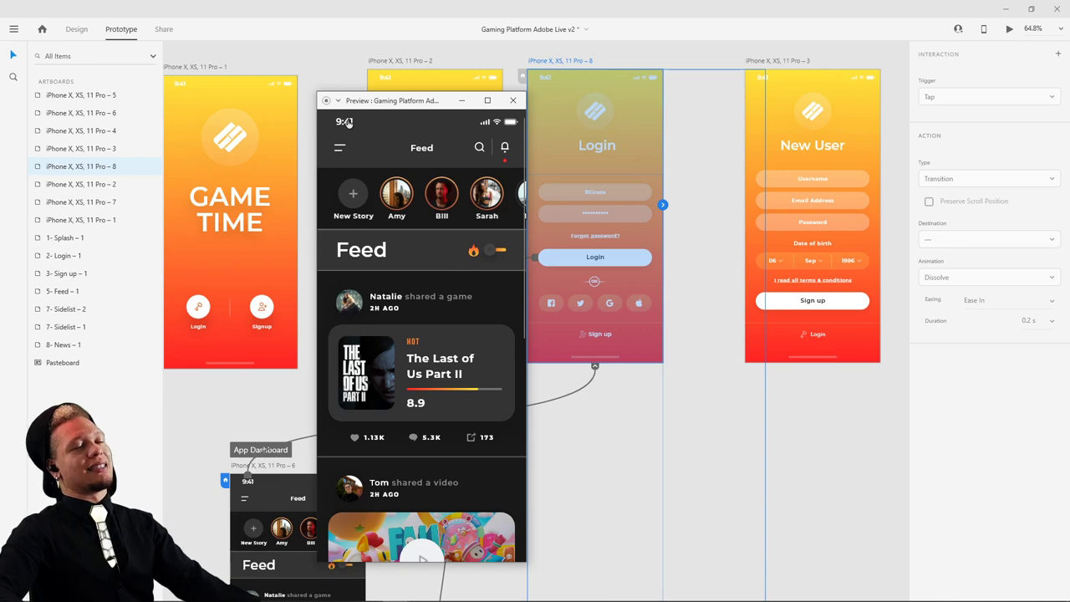
click(348, 124)
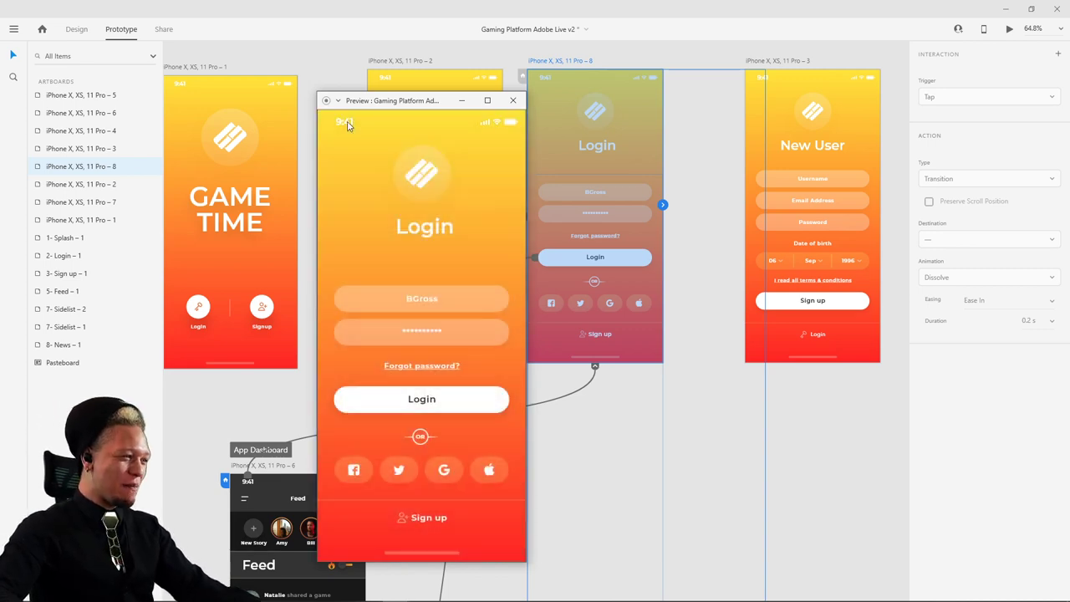
click(415, 403)
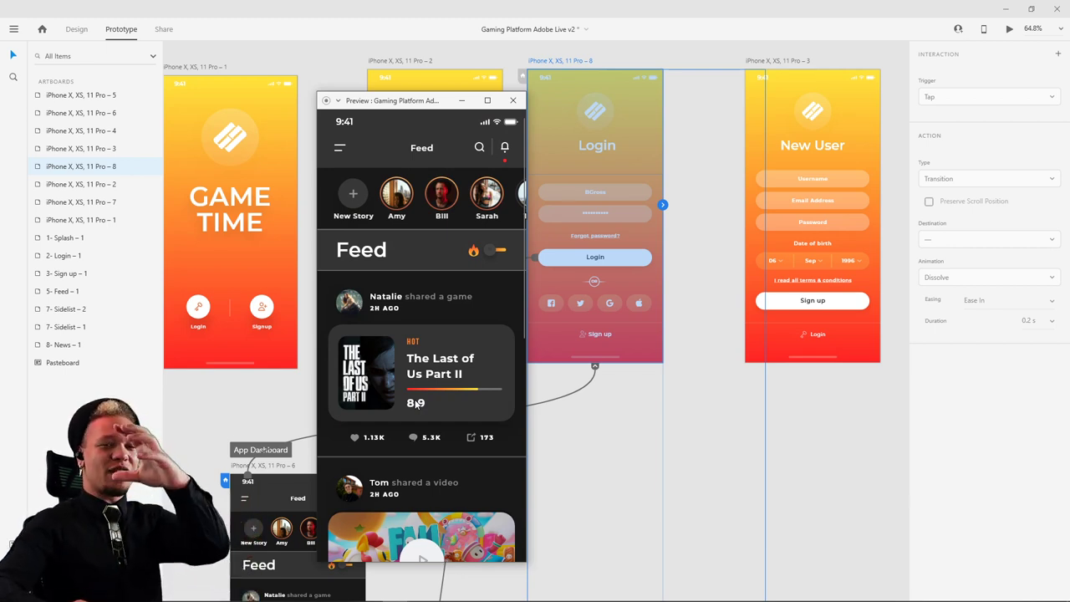
- Scroll the feed's stories row sideways, then return to login via 9:41 and log back in
drag(366, 204, 360, 208)
scroll(361, 201, right, 2)
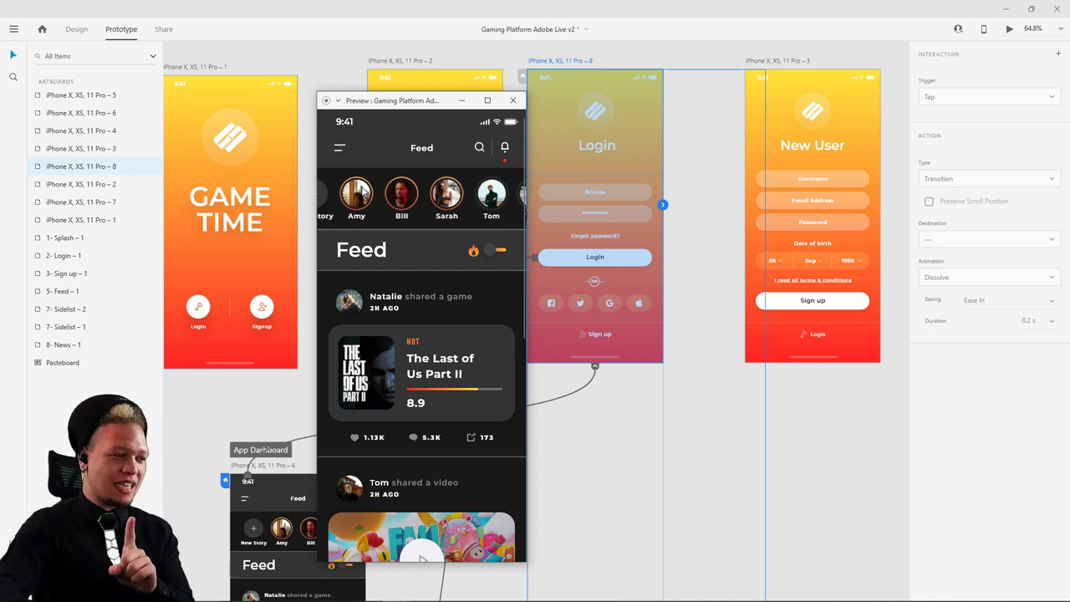
drag(363, 191, 524, 198)
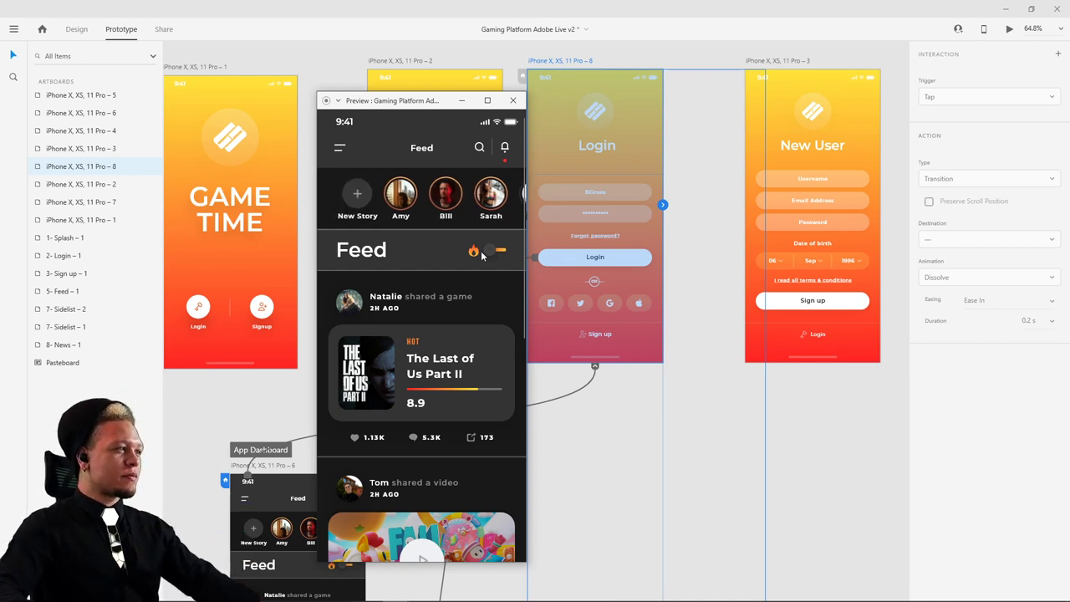
click(349, 125)
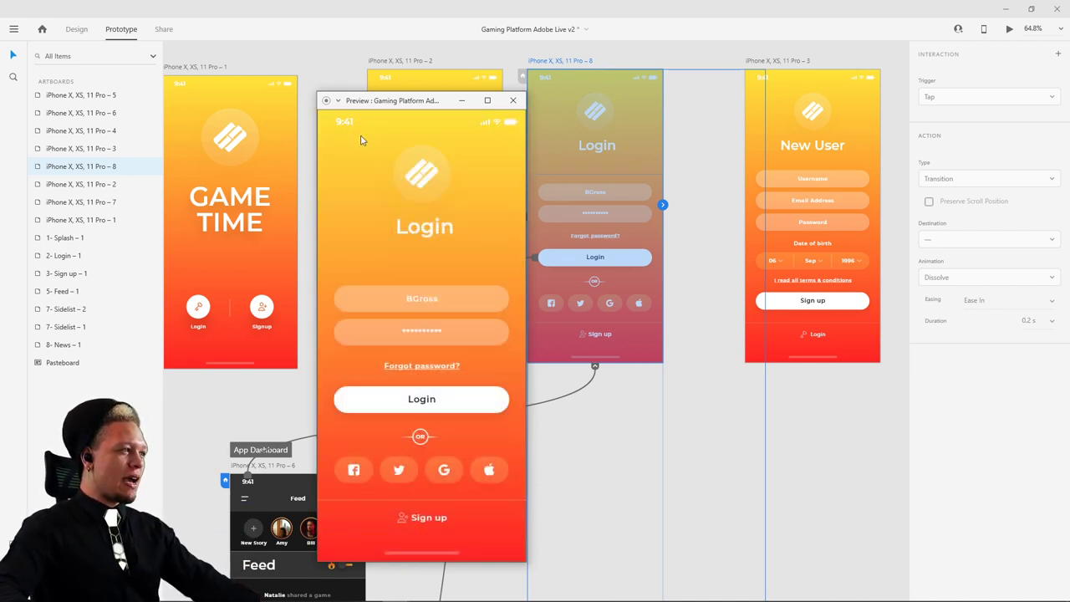
click(427, 413)
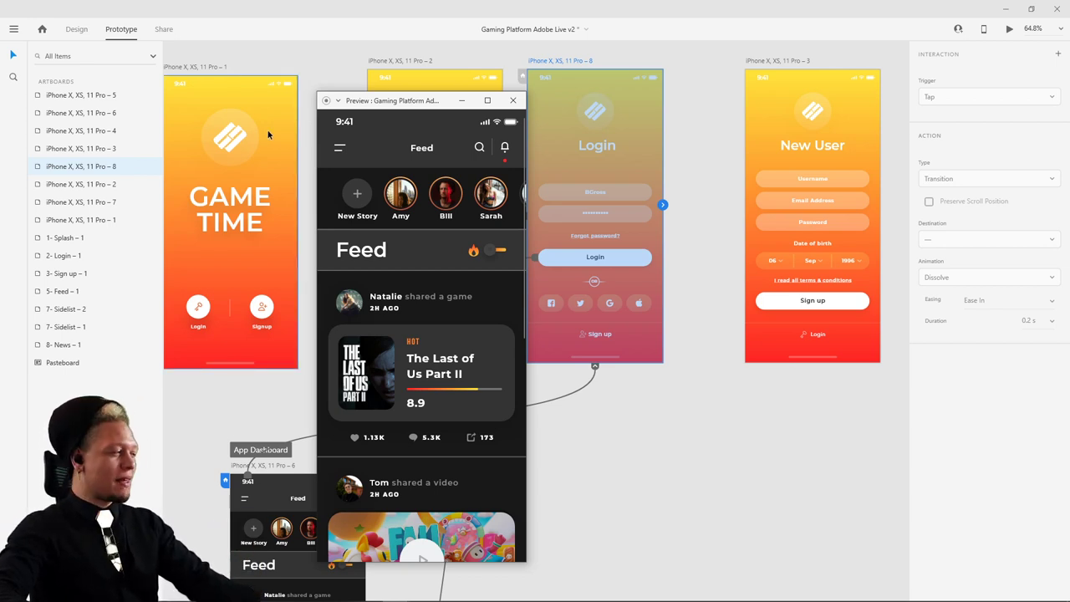
- Close the preview and bring the Feed artboard back into full view
click(632, 435)
click(631, 431)
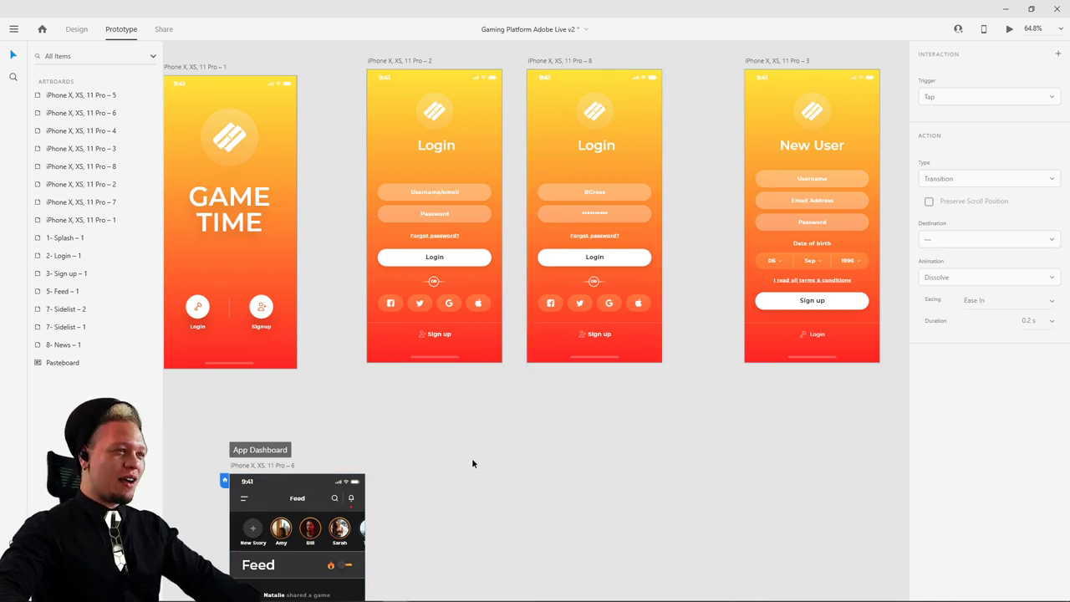
drag(560, 502, 719, 251)
drag(594, 331, 532, 377)
- Return to Design mode with the Feed artboard and floating menu bar component both in view
drag(698, 310, 662, 280)
scroll(639, 353, down, 3)
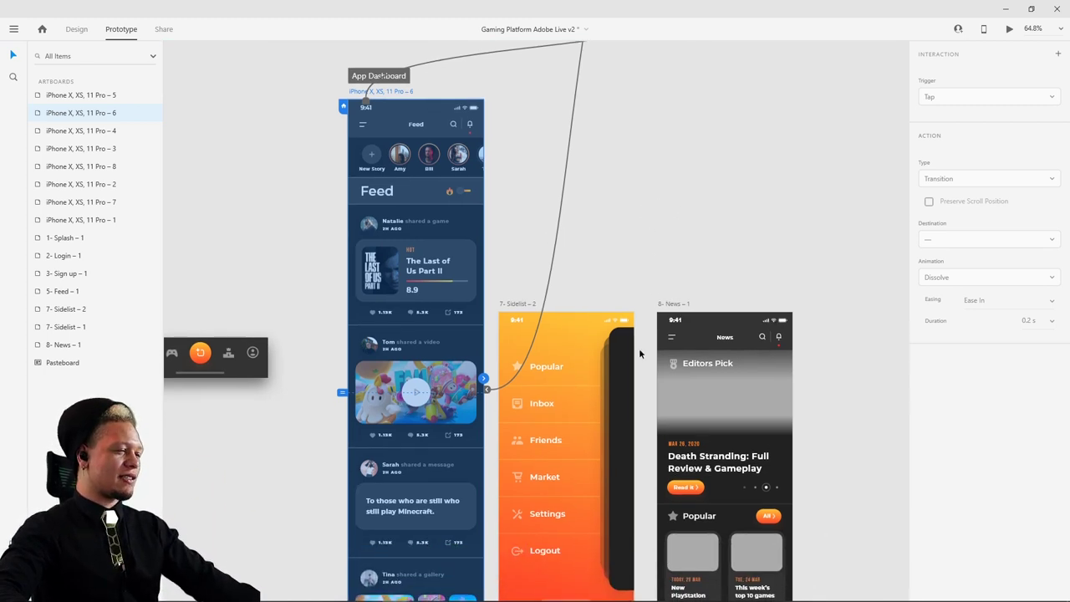
click(77, 29)
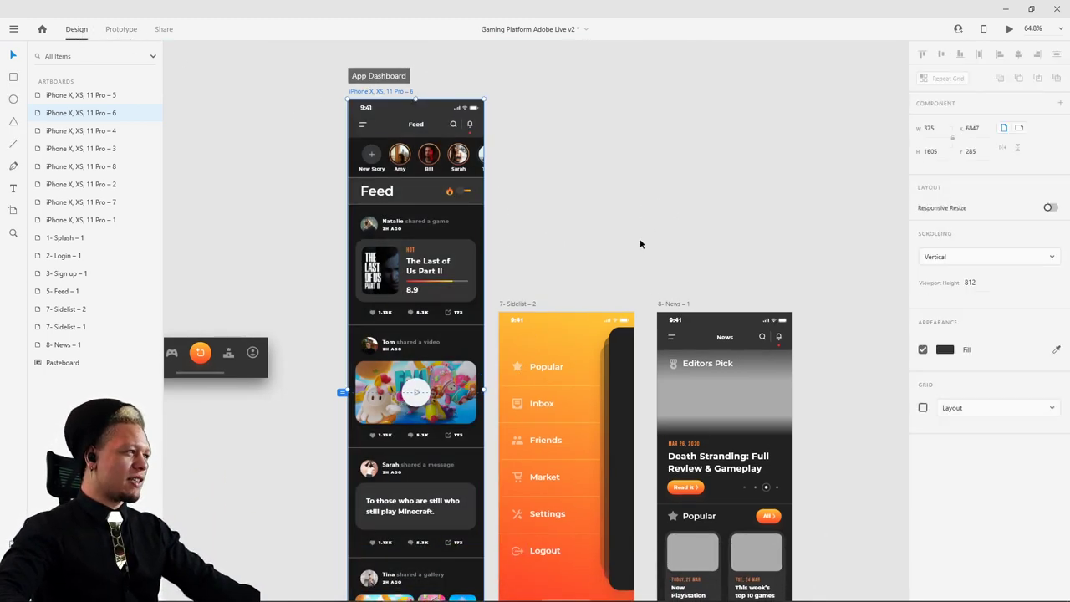
drag(640, 238, 617, 84)
scroll(617, 85, up, 4)
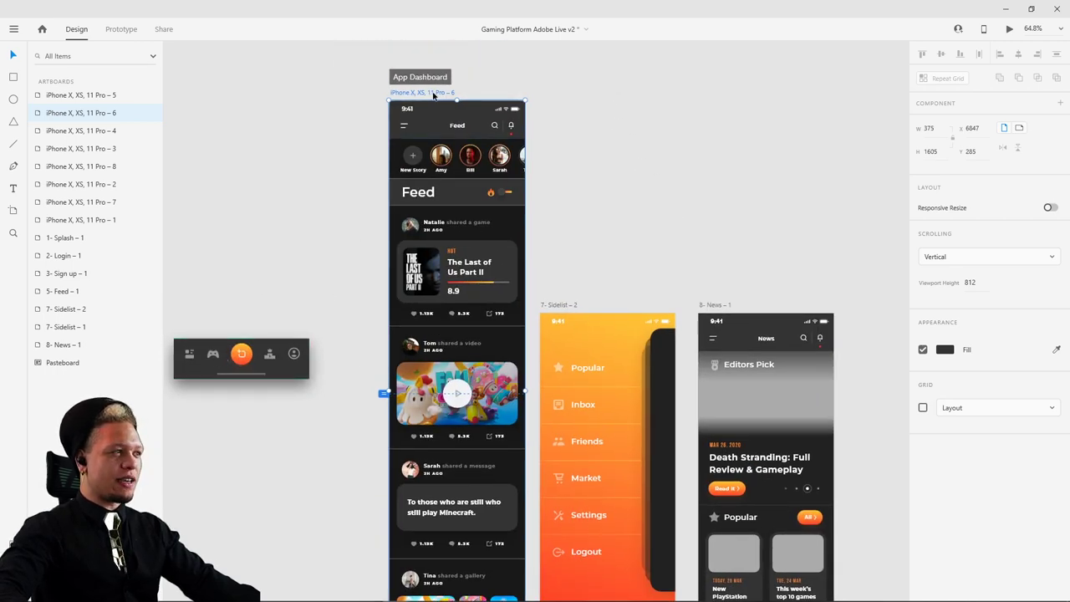
scroll(494, 327, down, 4)
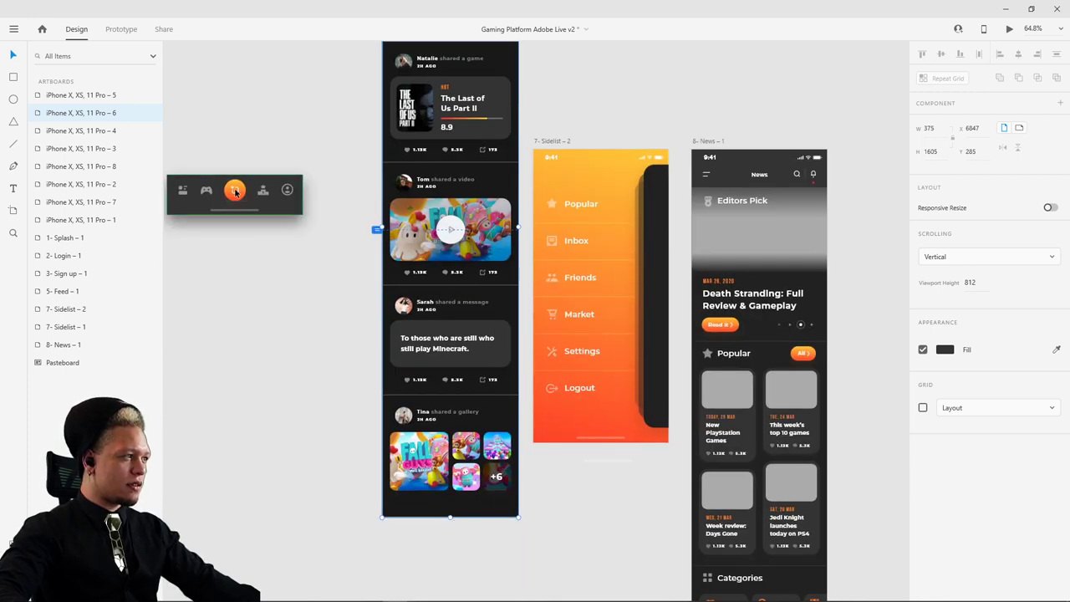
- Drag the bottom menu bar component onto the Feed artboard
drag(236, 191, 453, 211)
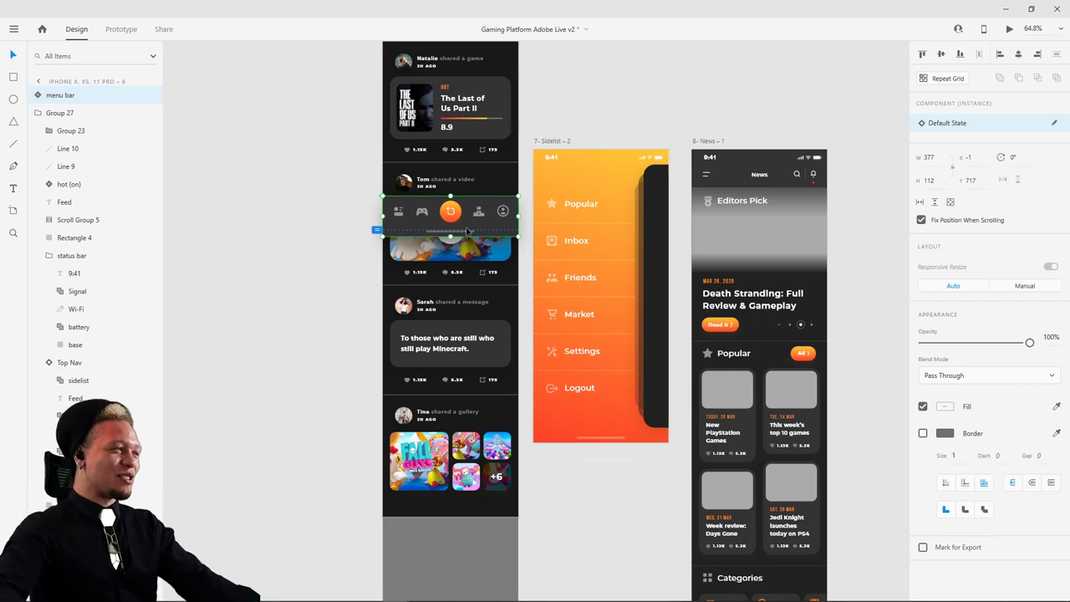
ctrl+scroll(466, 231, up, 5)
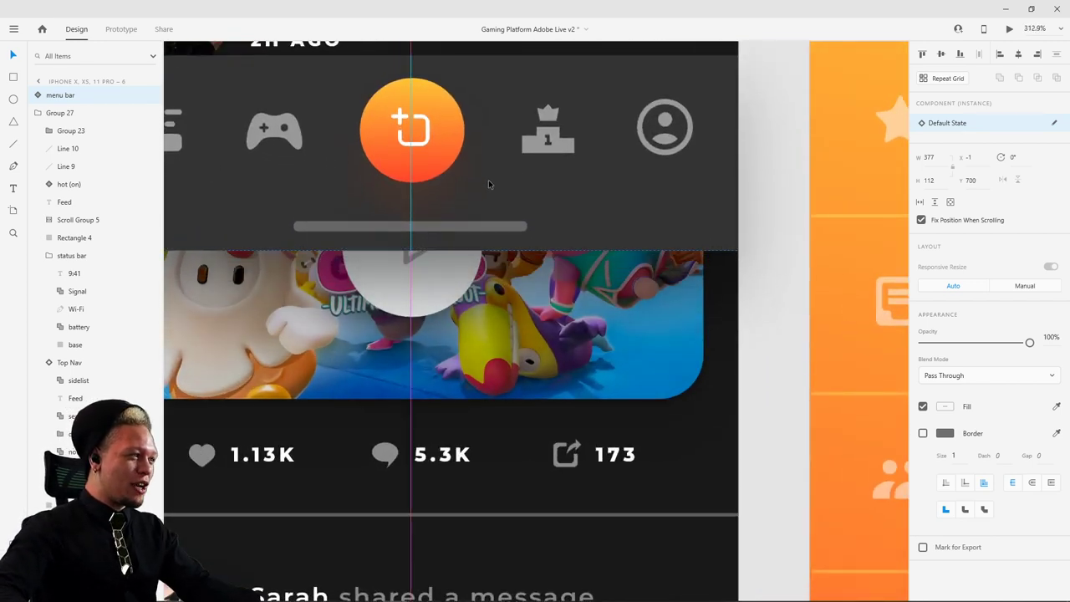
scroll(490, 183, up, 4)
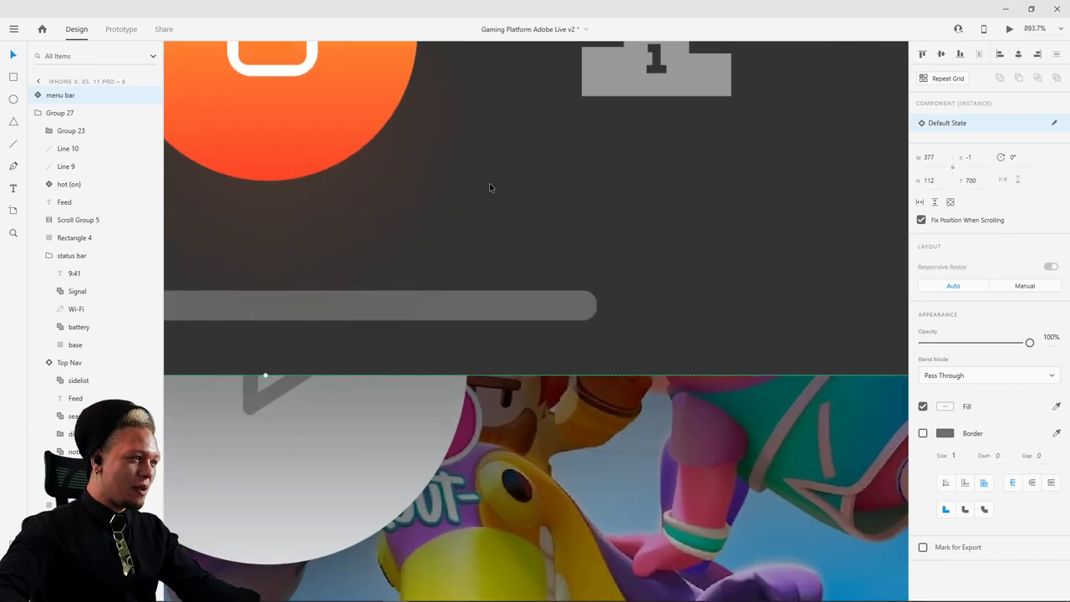
scroll(490, 187, down, 7)
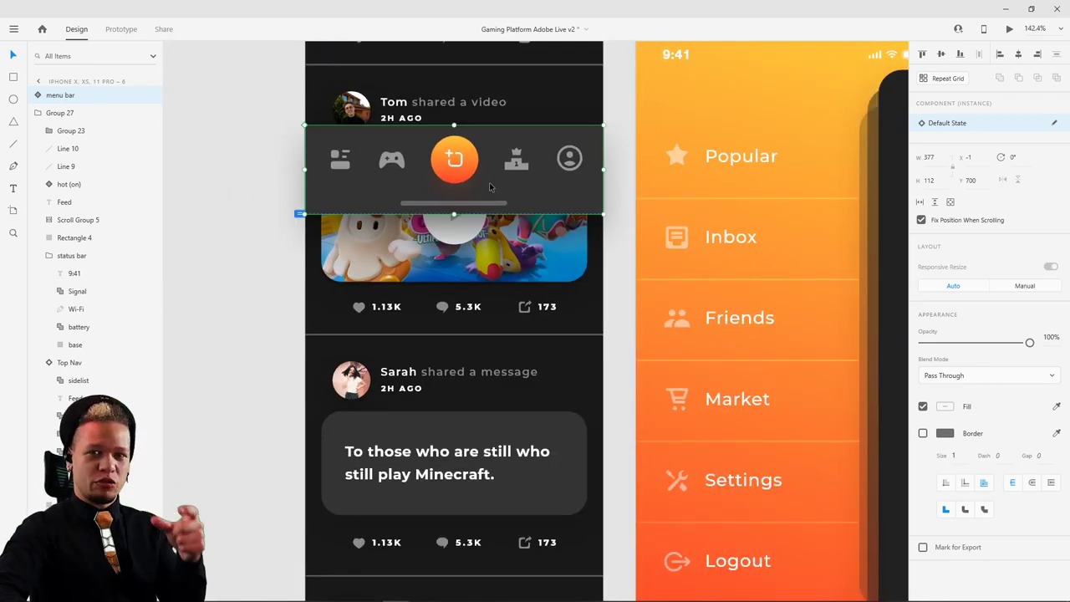
scroll(490, 187, up, 4)
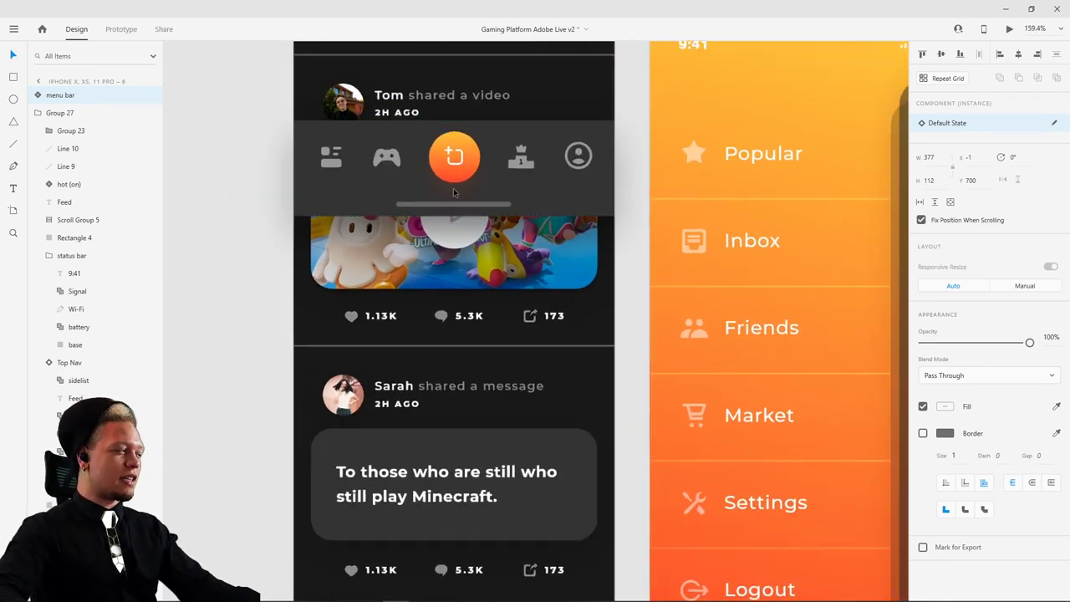
drag(525, 215, 739, 279)
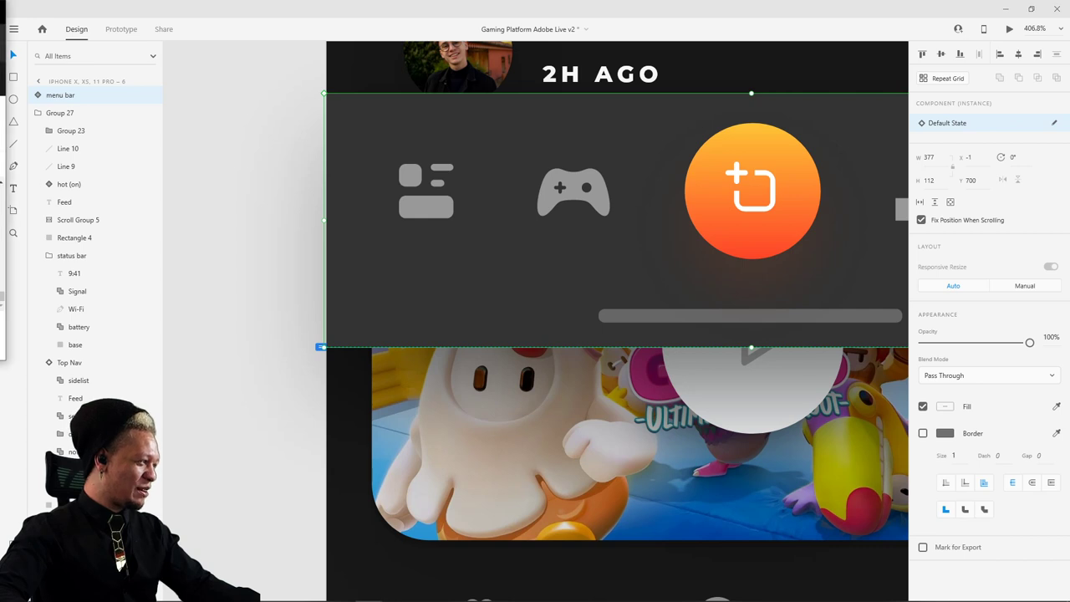
- Centre the 377 × 112 menu bar horizontally on the Feed at X -1, Y 700
click(264, 205)
drag(526, 239, 522, 253)
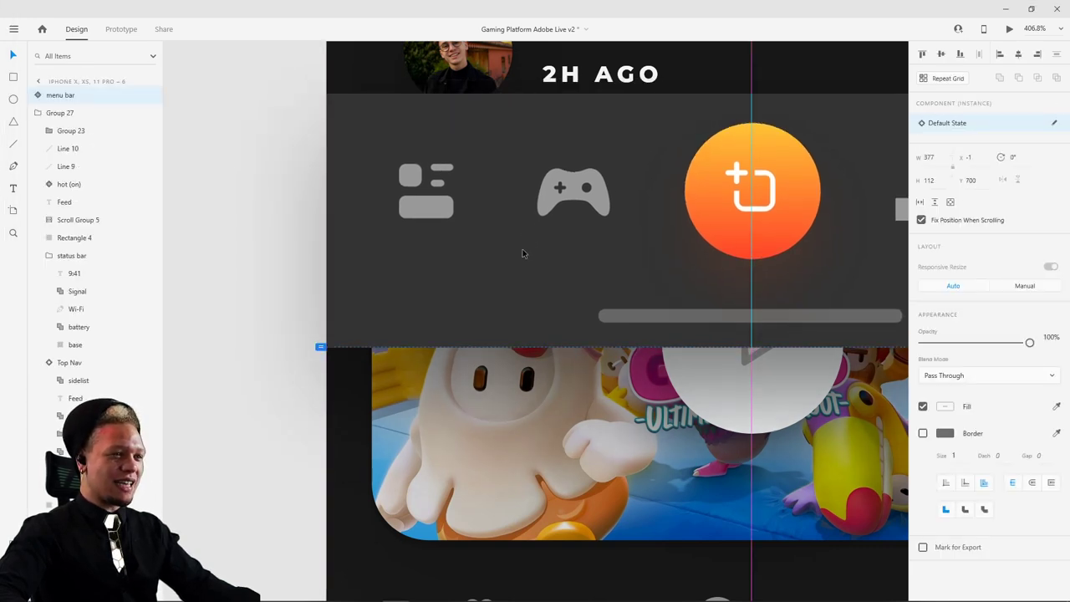
scroll(528, 325, up, 10)
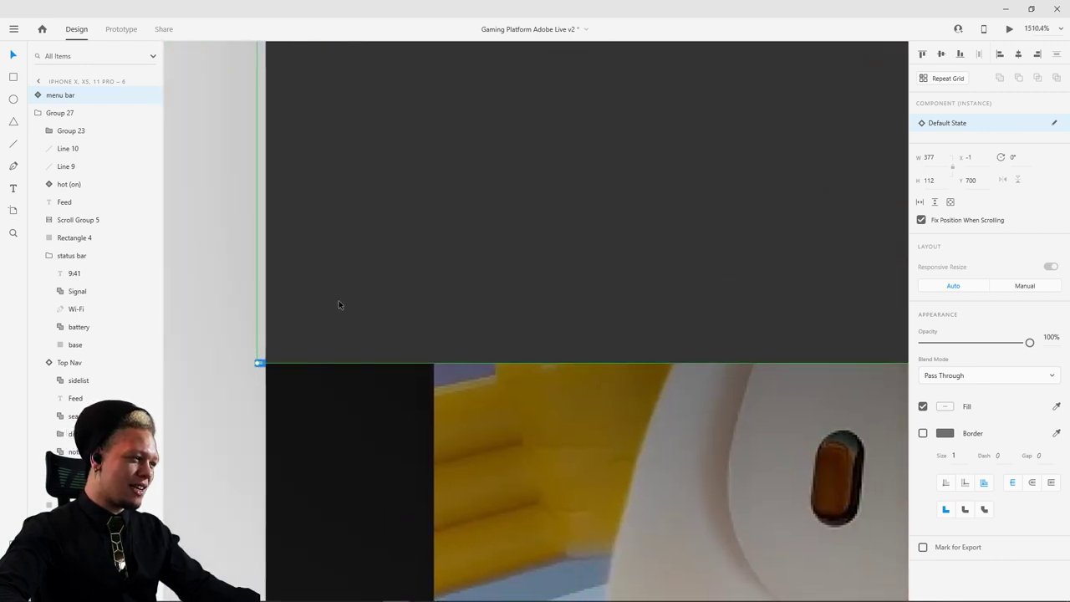
scroll(351, 306, down, 10)
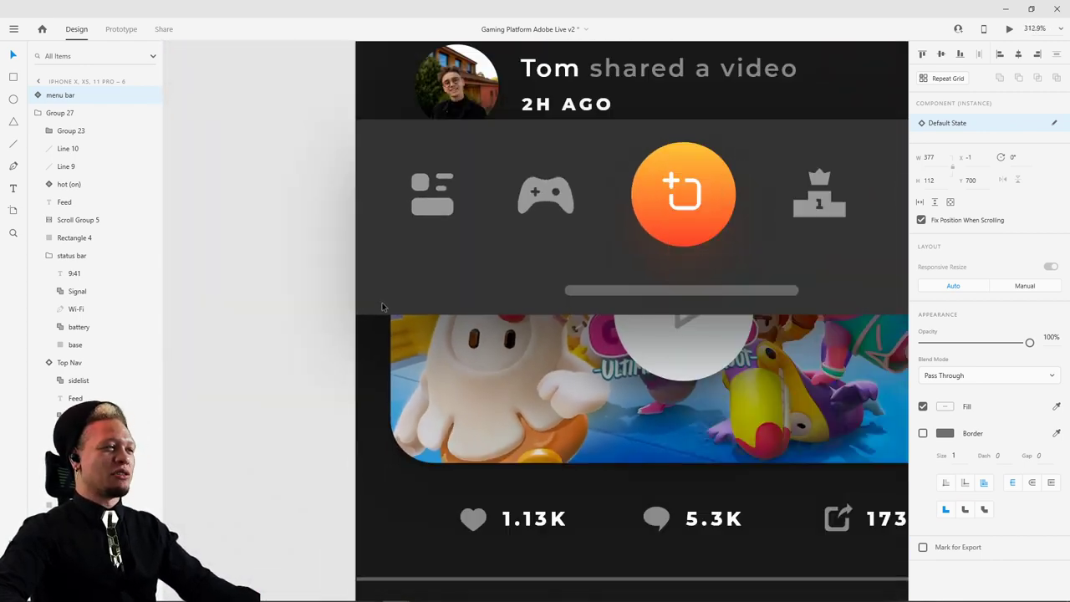
scroll(386, 308, down, 5)
- Select the Feed artboard and shorten its height from 1605 to 1076
click(306, 255)
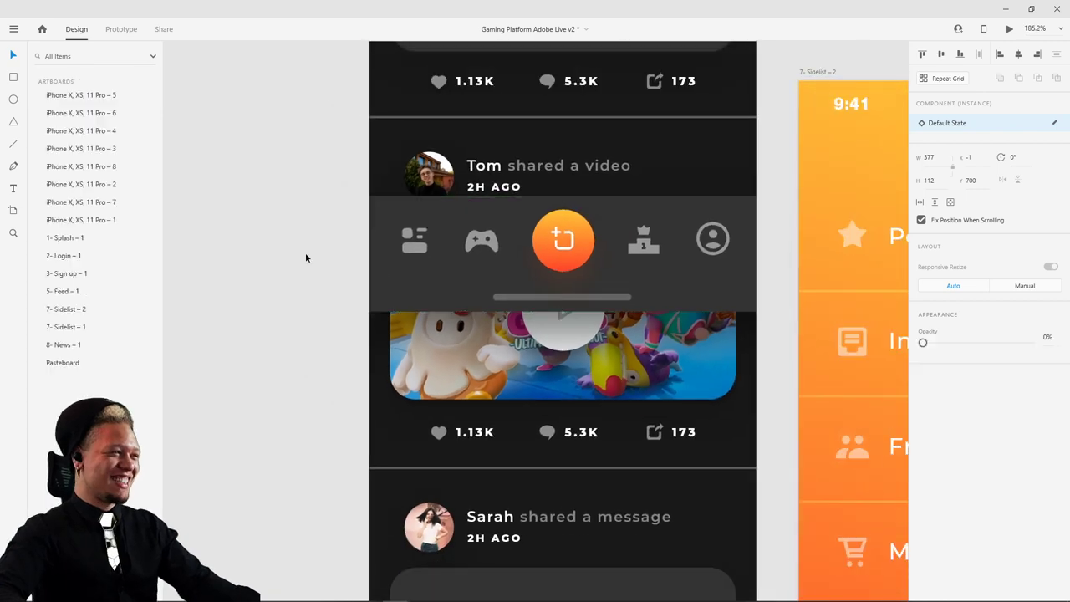
scroll(679, 361, up, 5)
scroll(679, 360, up, 3)
scroll(761, 291, down, 3)
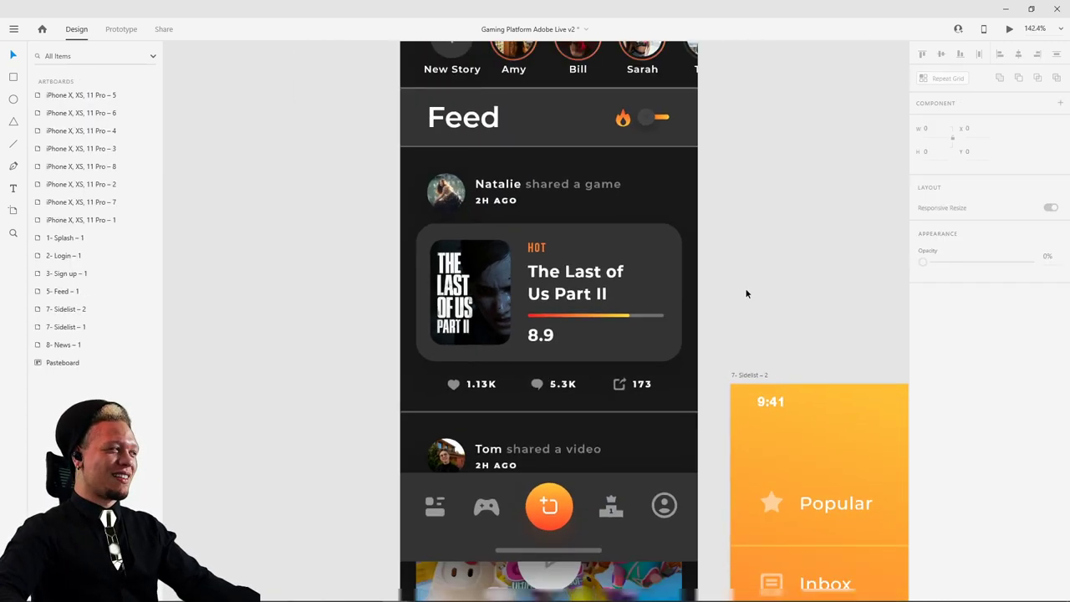
drag(747, 293, 686, 262)
scroll(643, 292, down, 2)
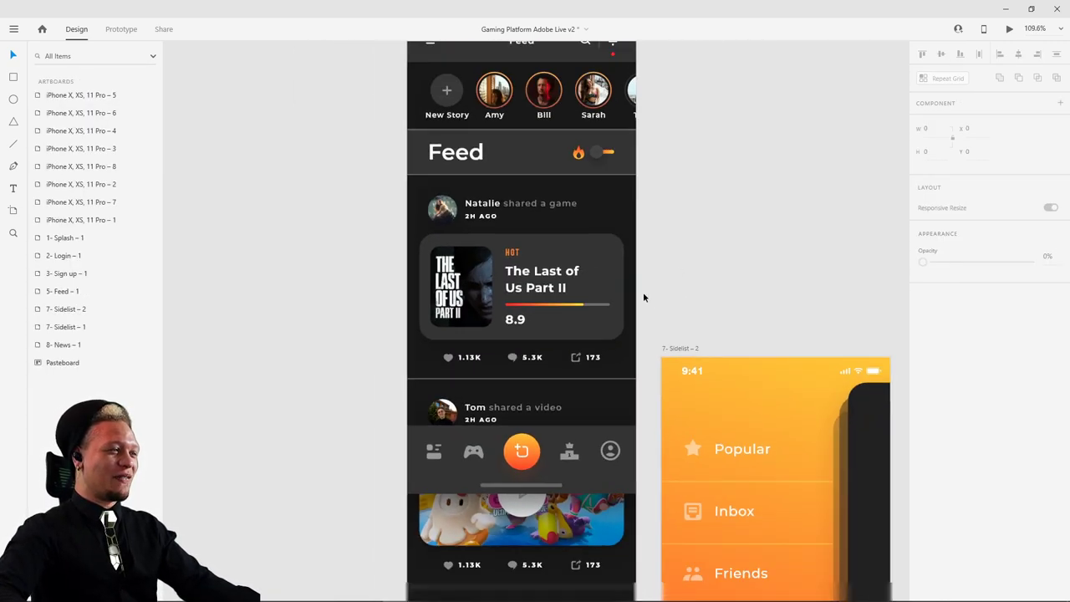
scroll(601, 218, up, 2)
click(435, 90)
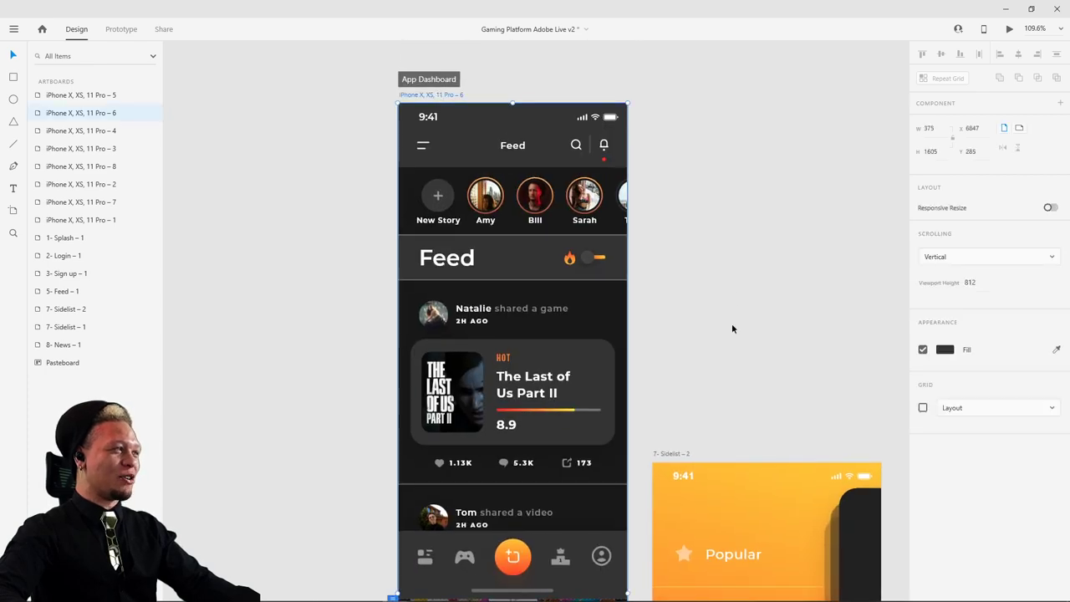
scroll(719, 276, down, 3)
scroll(702, 443, down, 3)
scroll(702, 443, down, 4)
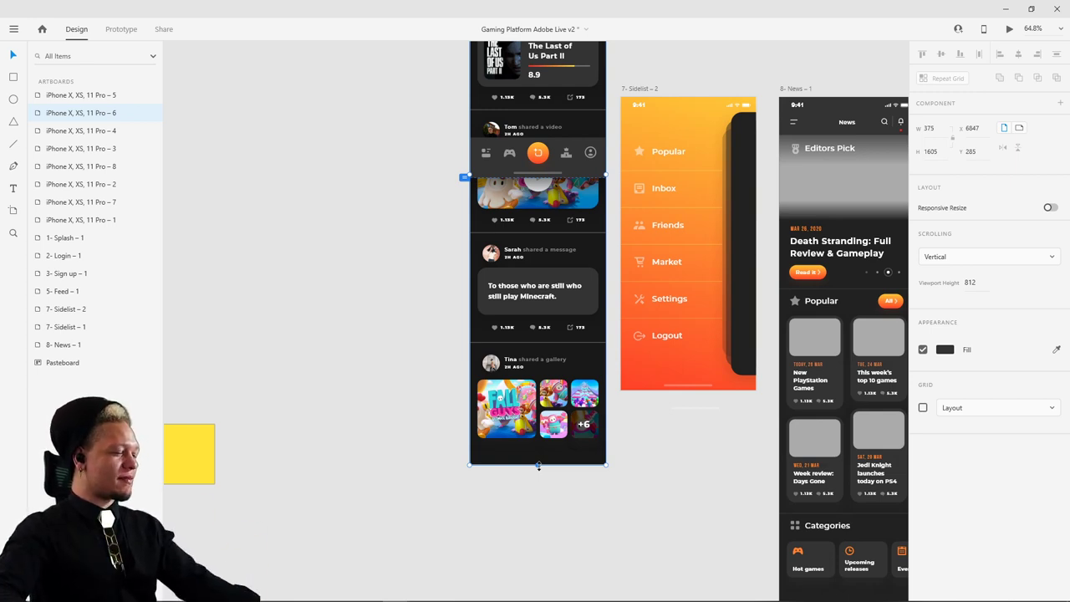
scroll(380, 303, up, 2)
scroll(380, 303, right, 2)
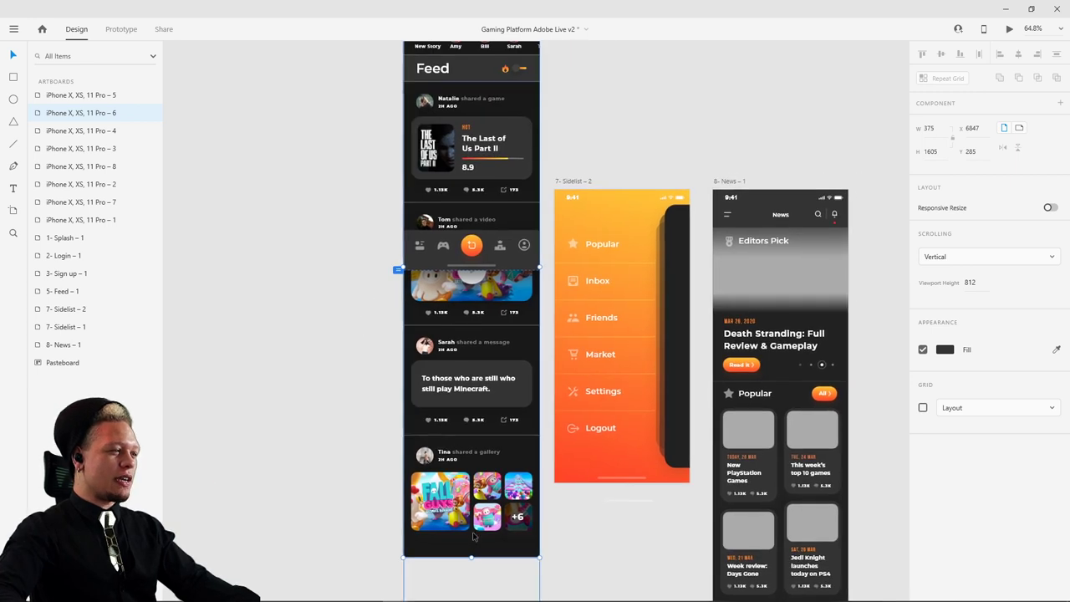
drag(472, 558, 470, 366)
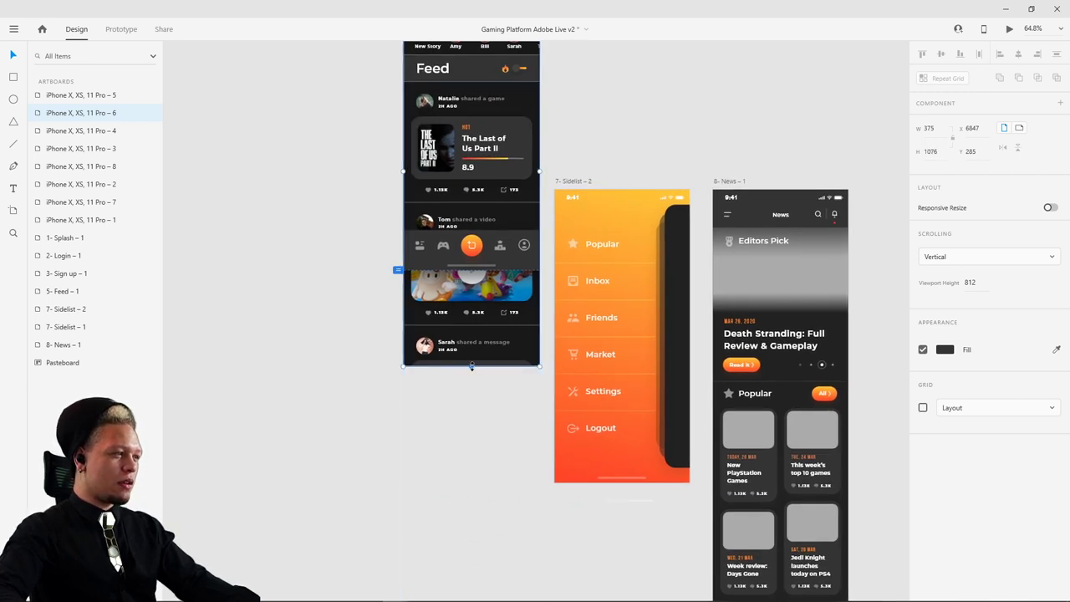
- Shorten the Feed artboard further to 813 tall, matching the 812 phone viewport
scroll(480, 204, up, 3)
scroll(481, 204, right, 1)
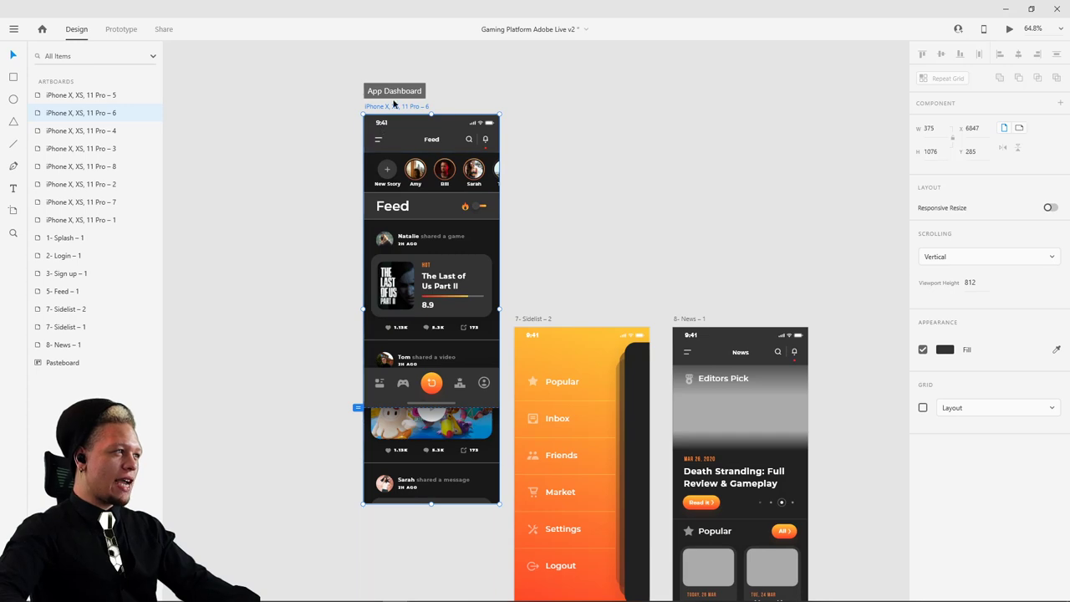
scroll(351, 372, up, 5)
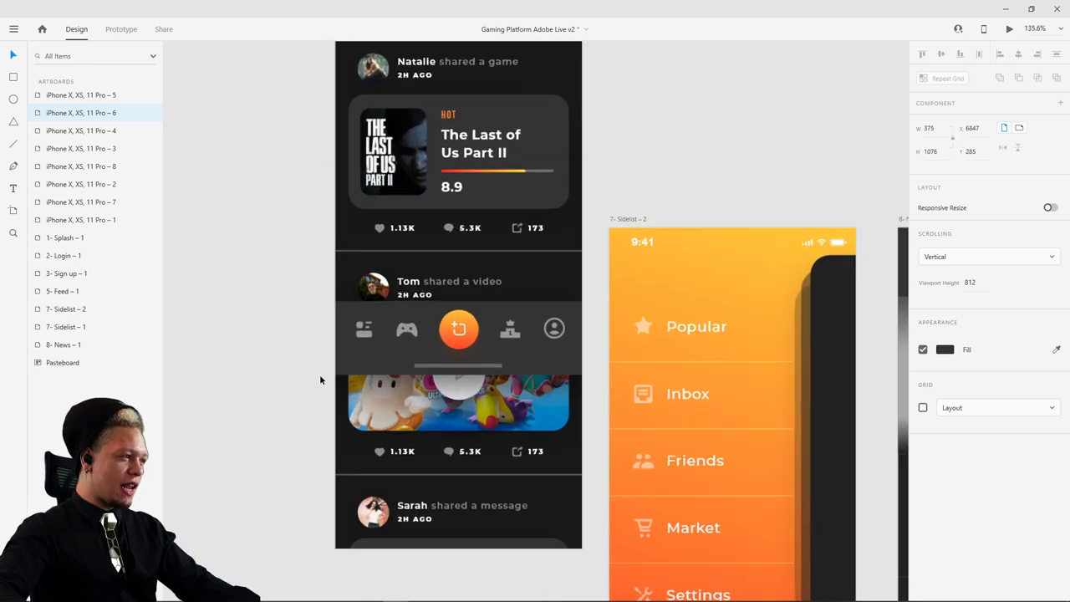
scroll(321, 379, up, 5)
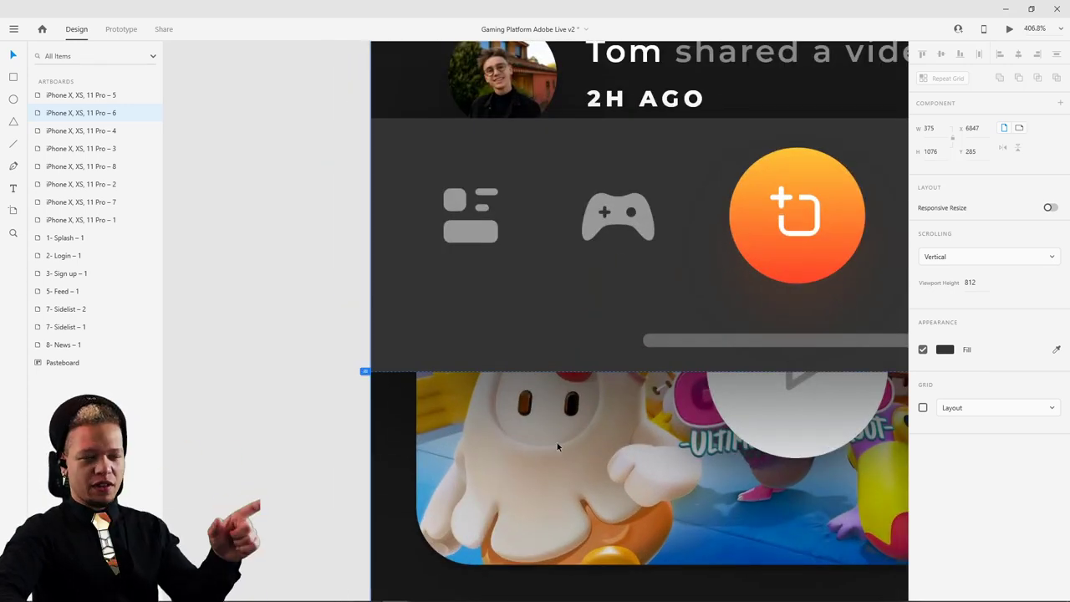
scroll(556, 446, down, 5)
scroll(691, 435, down, 2)
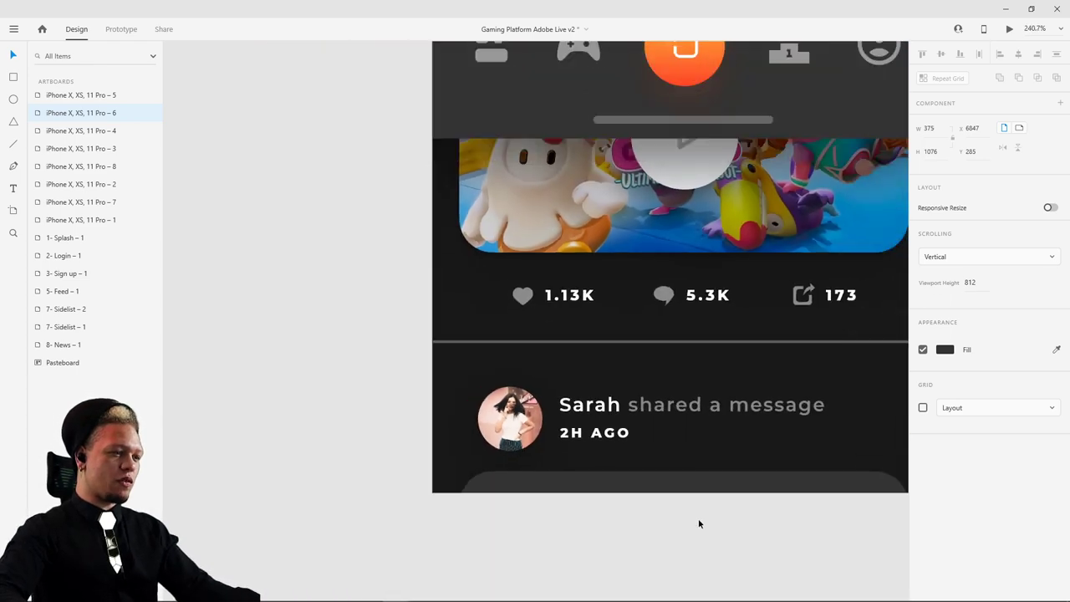
scroll(682, 492, down, 2)
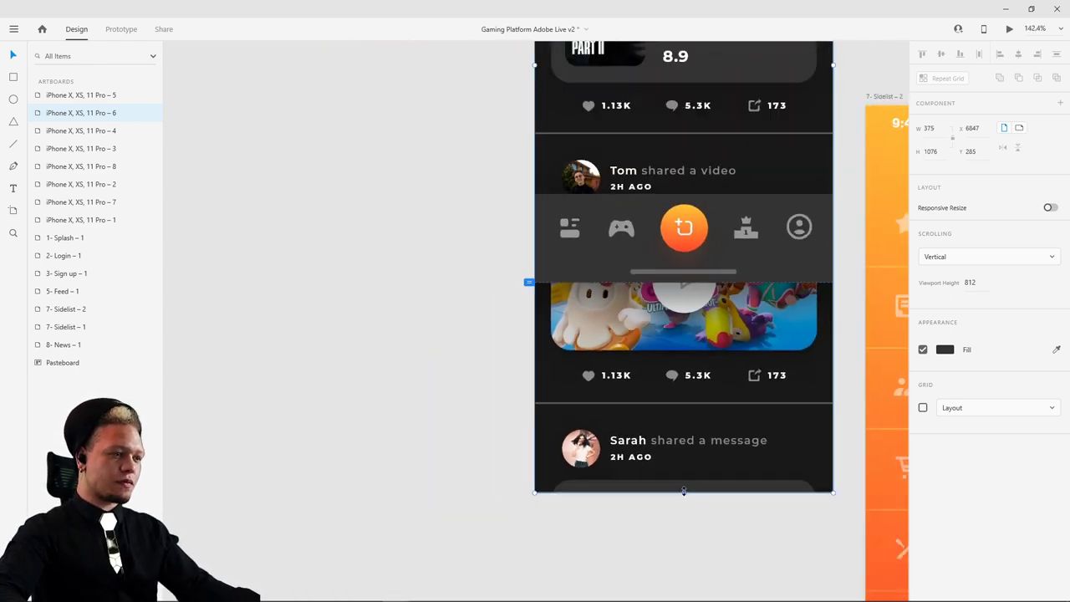
drag(683, 492, 640, 282)
scroll(683, 284, up, 10)
click(680, 354)
scroll(694, 340, down, 3)
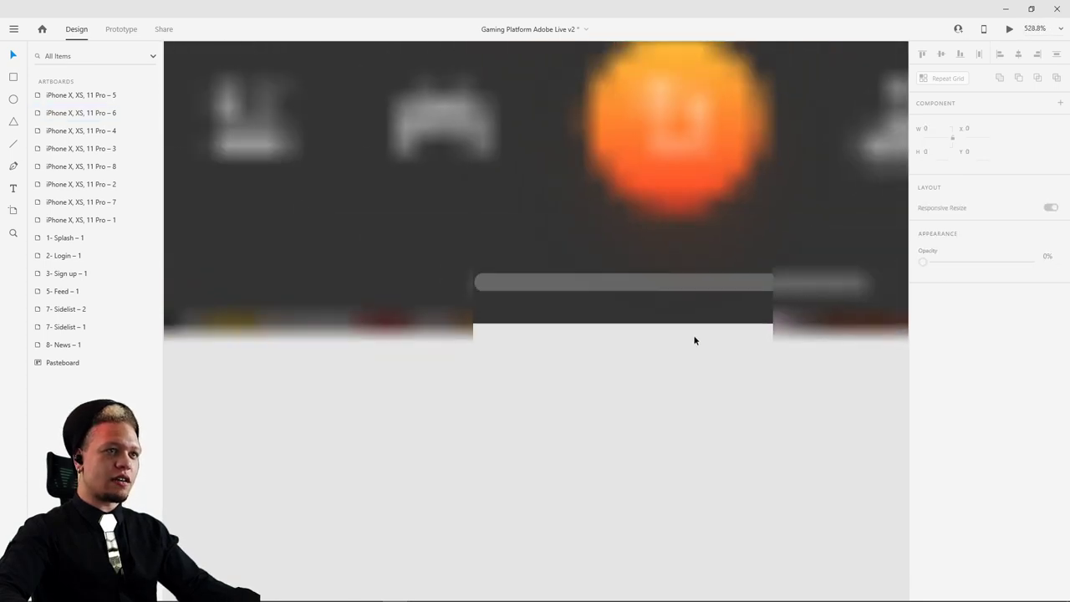
scroll(693, 341, down, 6)
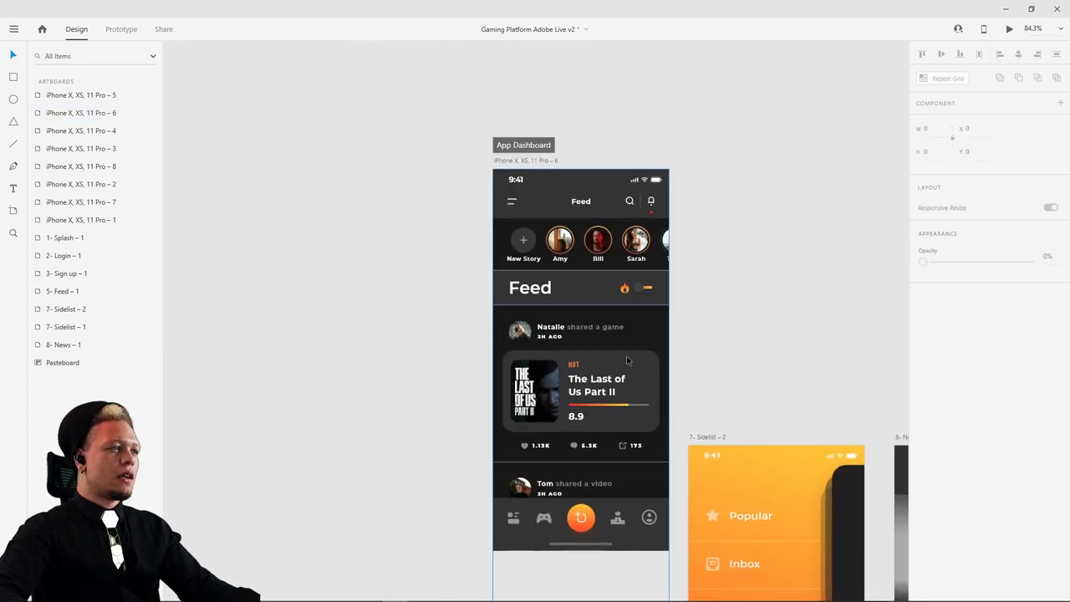
- Try dragging the menu bar out to the pasteboard, then undo the move
click(627, 360)
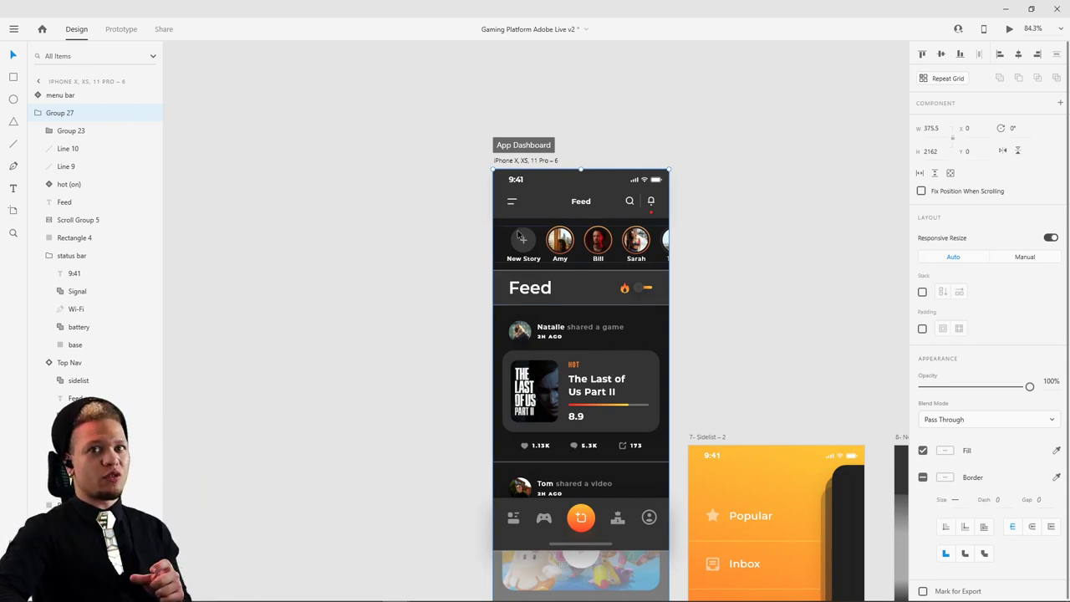
click(777, 275)
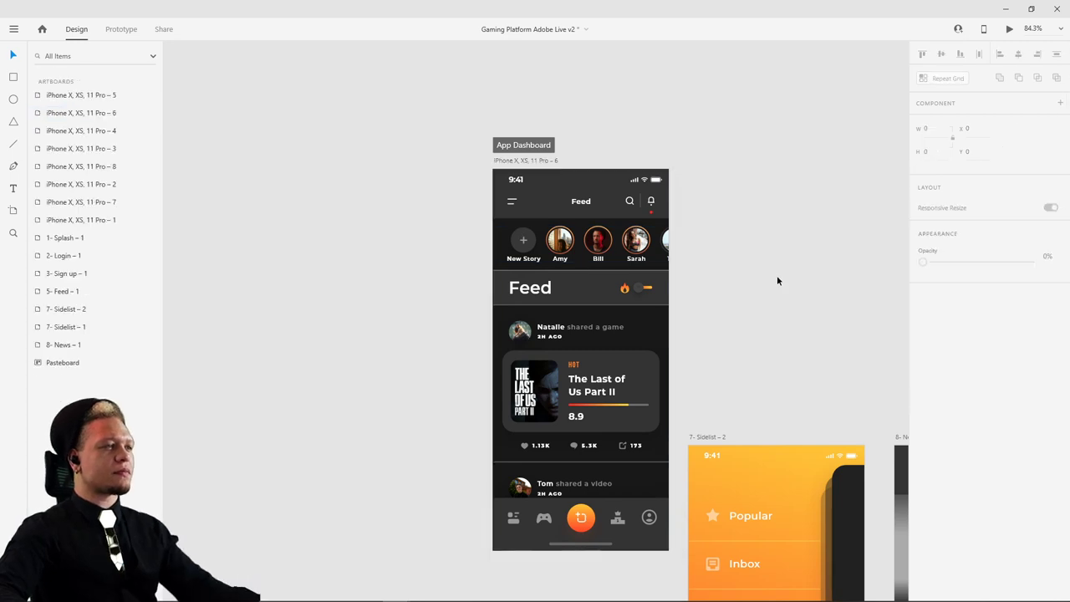
click(525, 159)
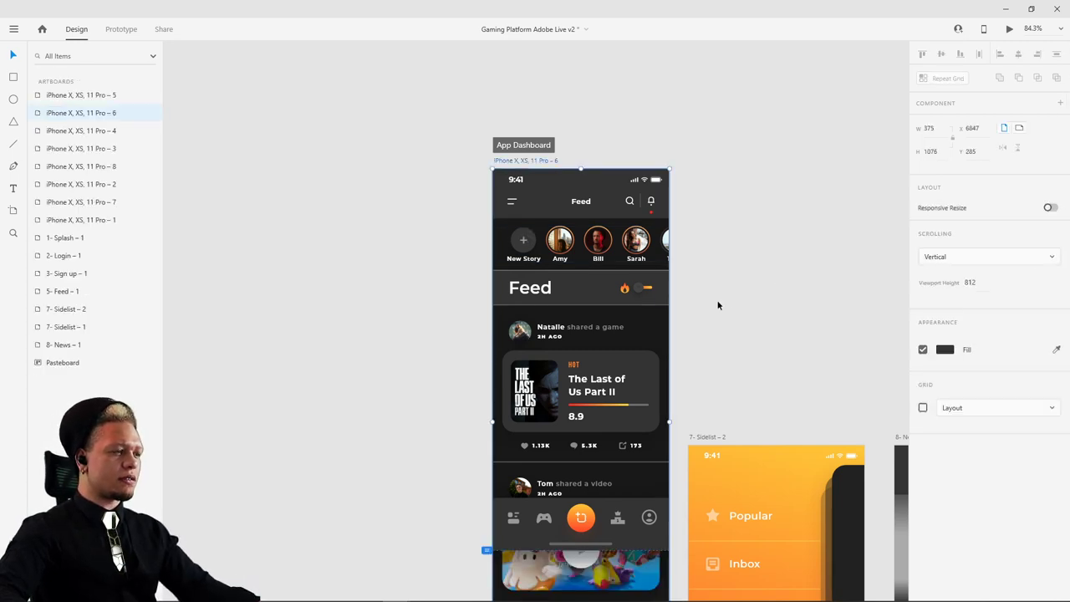
drag(583, 520, 321, 518)
scroll(376, 351, down, 3)
scroll(376, 351, right, 3)
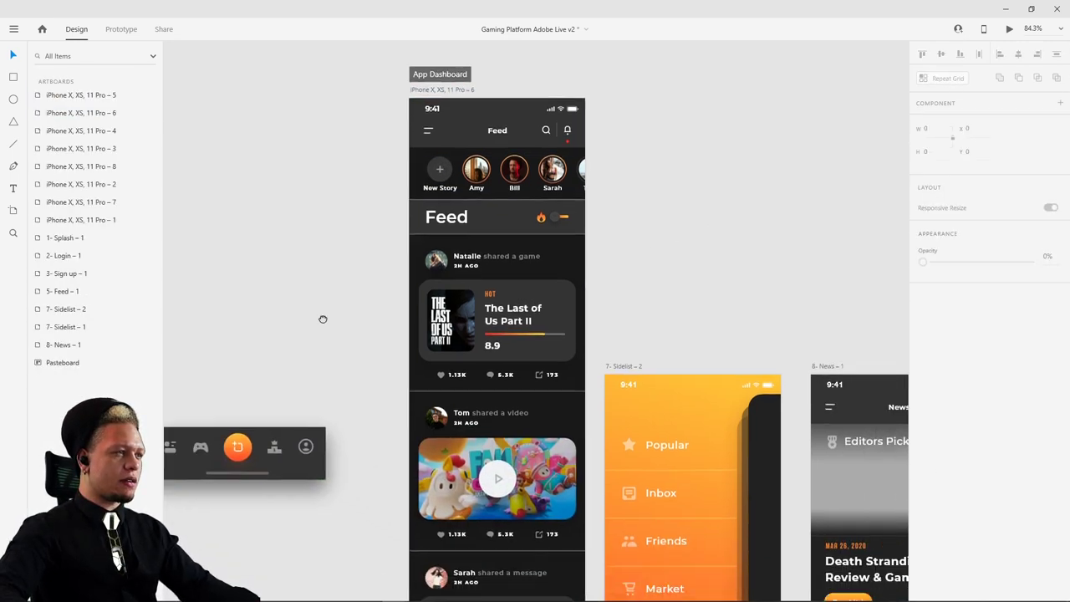
key(ctrl+z)
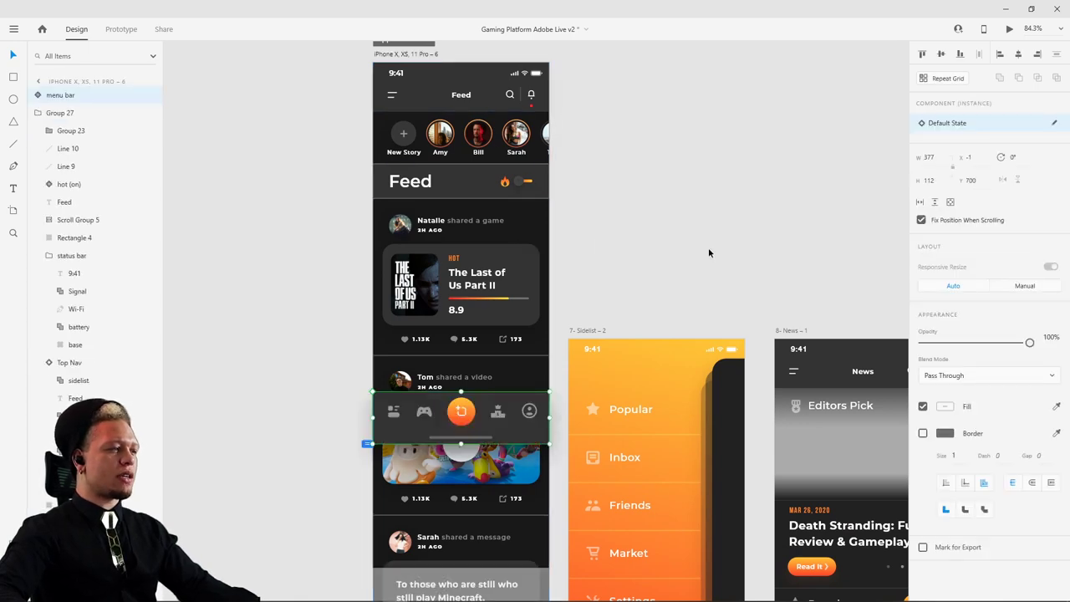
key(Escape)
- Drag the menu bar off the Feed artboard onto the pasteboard at left
scroll(628, 270, down, 1)
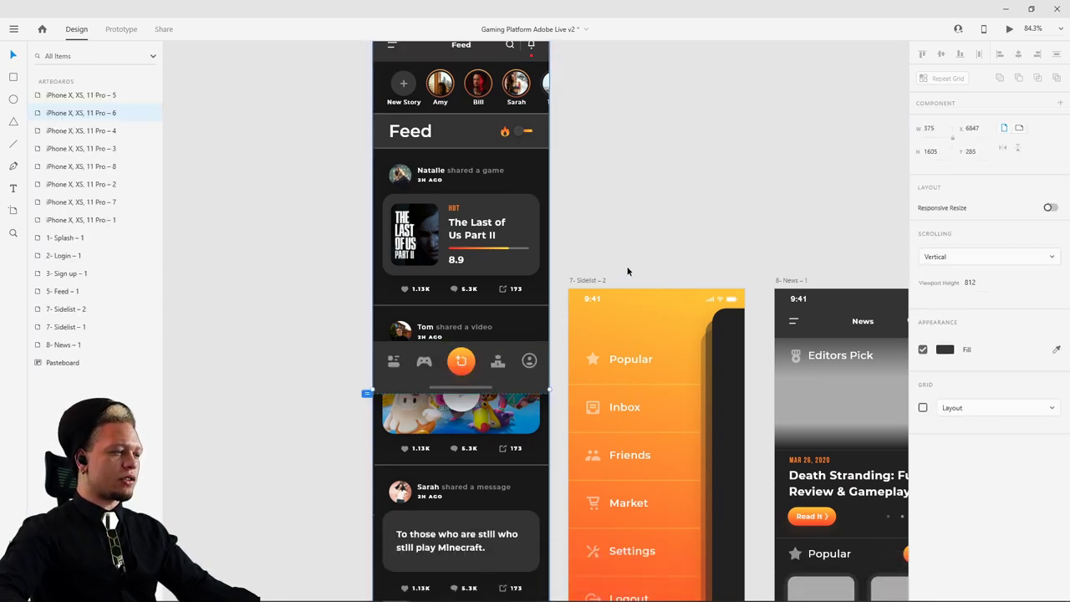
scroll(627, 270, down, 5)
click(571, 313)
drag(571, 314, 455, 316)
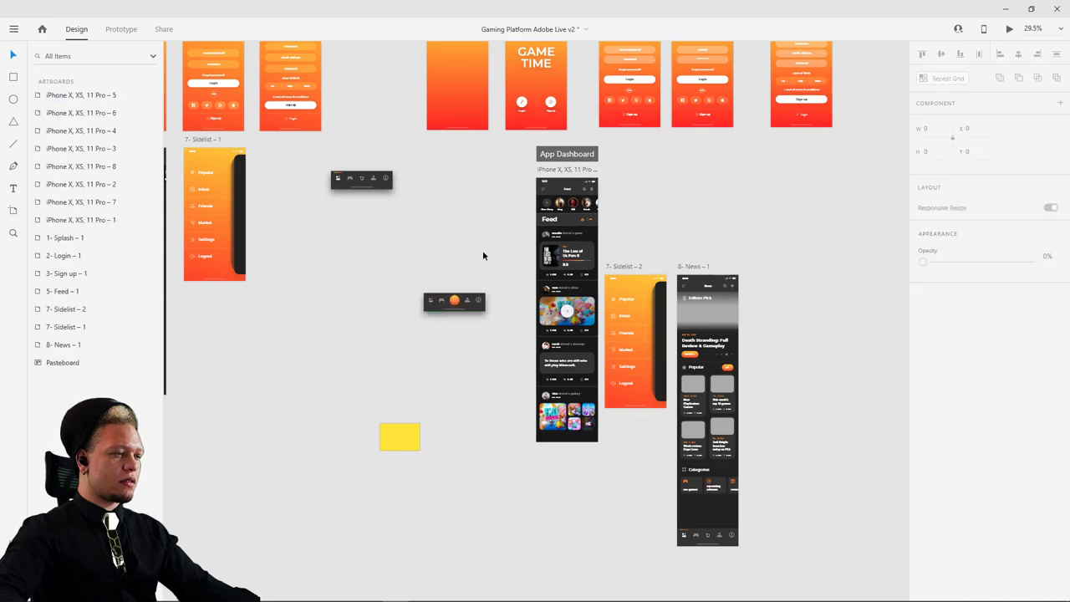
scroll(575, 299, up, 5)
click(573, 229)
- Marquee-select the header layers at the top of the Feed artboard
scroll(573, 230, up, 2)
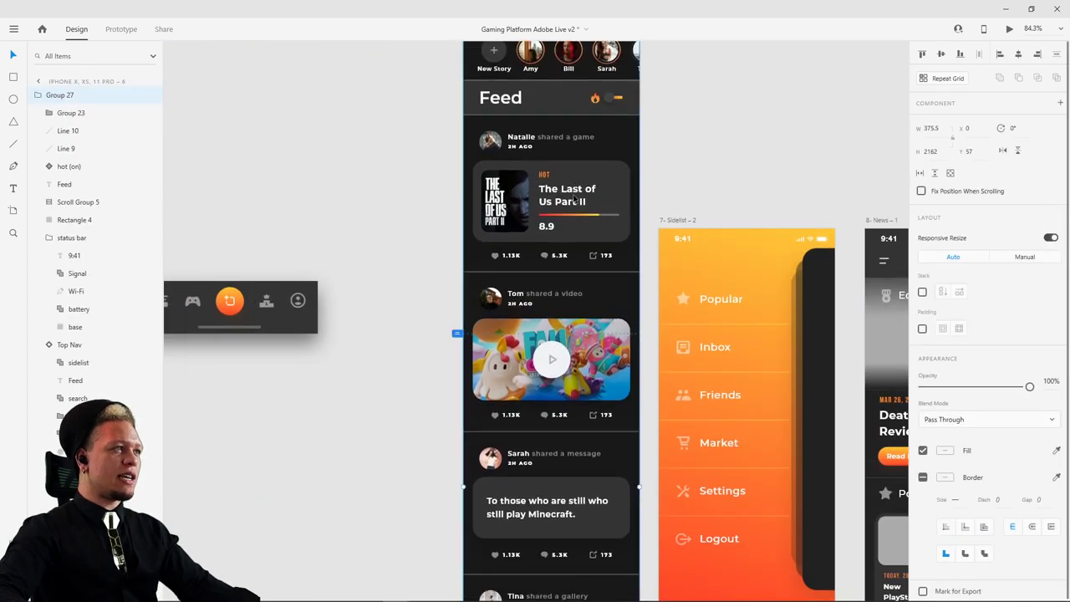
scroll(497, 222, up, 3)
scroll(497, 221, right, 1)
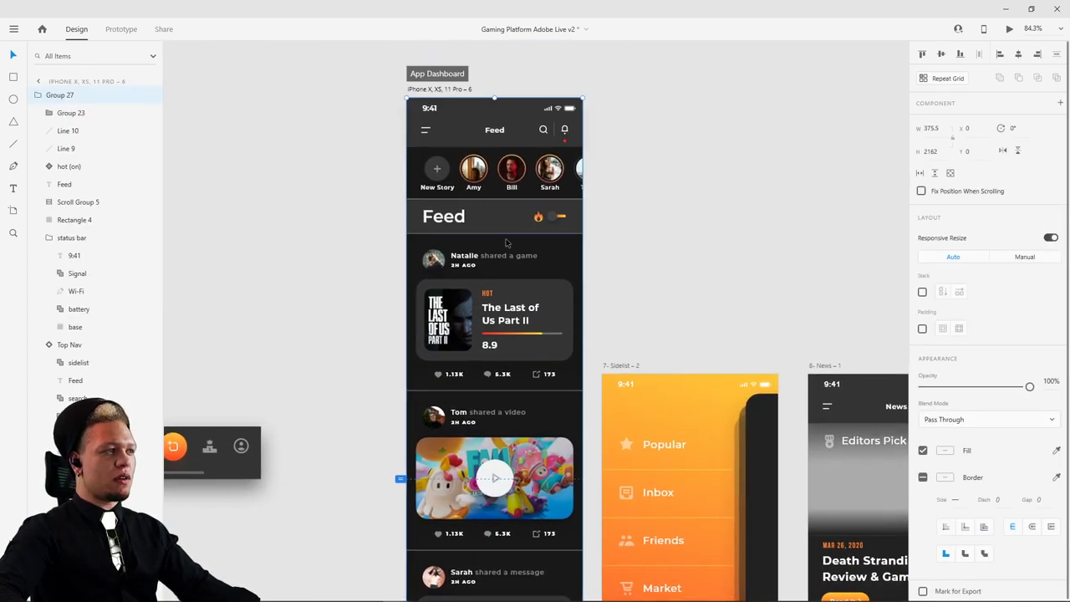
double_click(443, 178)
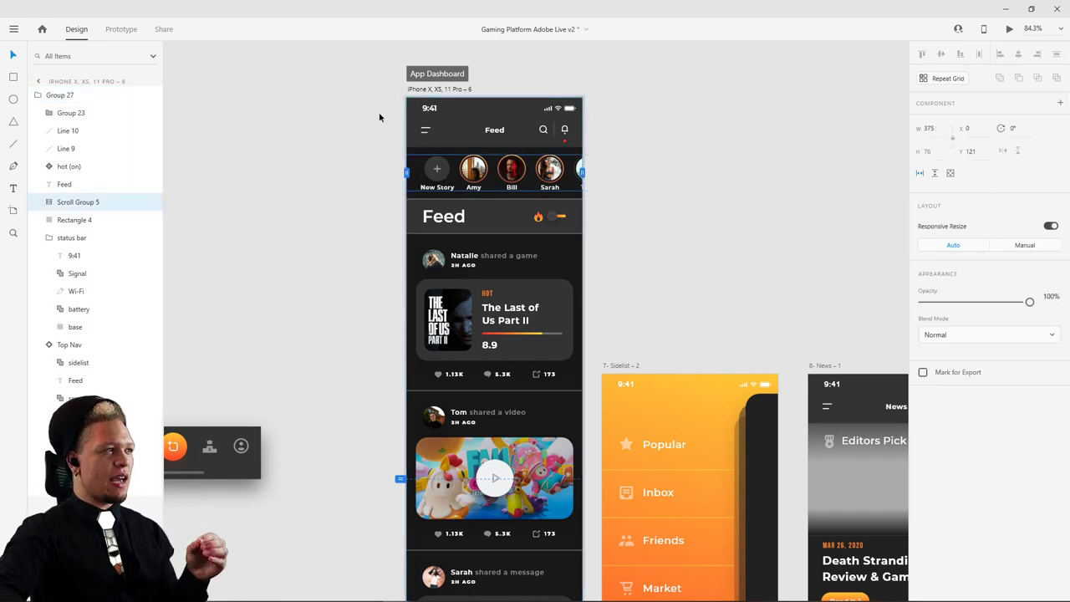
key(Escape)
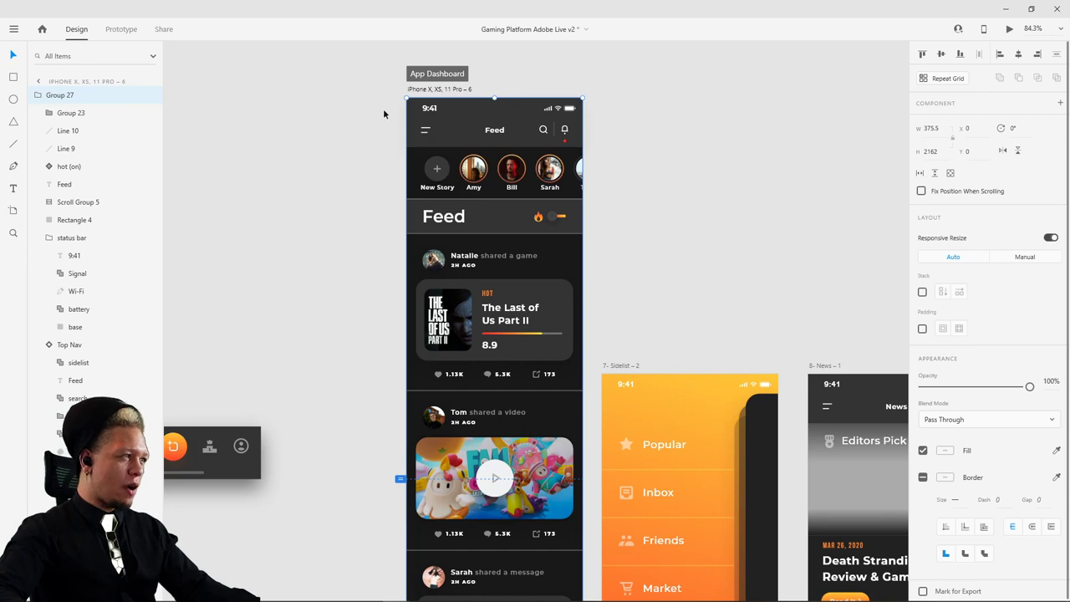
drag(383, 108, 611, 229)
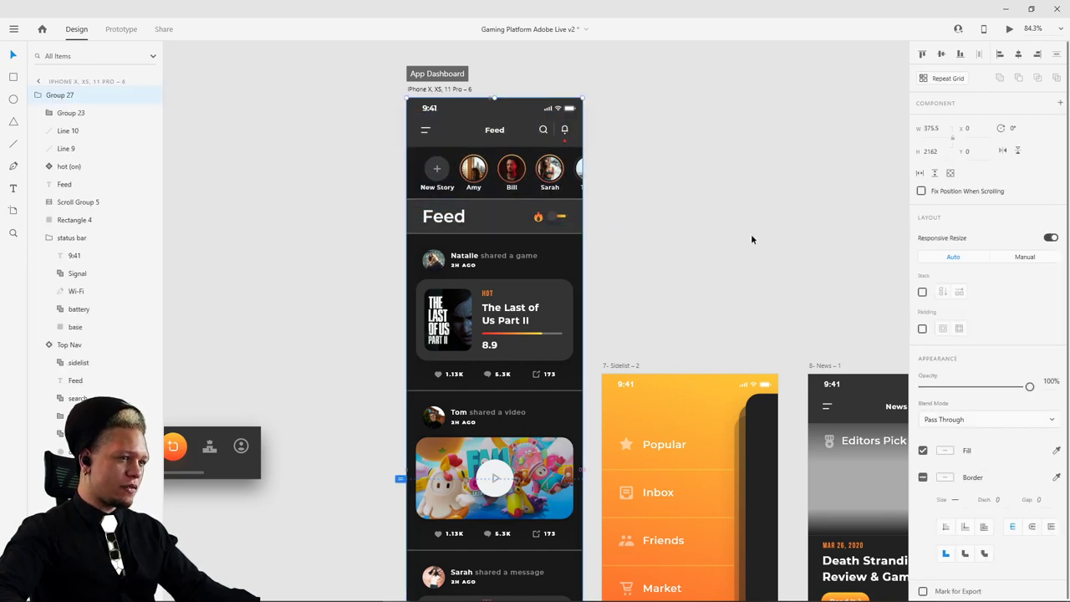
scroll(750, 233, down, 8)
drag(709, 105, 526, 354)
scroll(525, 354, up, 2)
scroll(526, 354, up, 10)
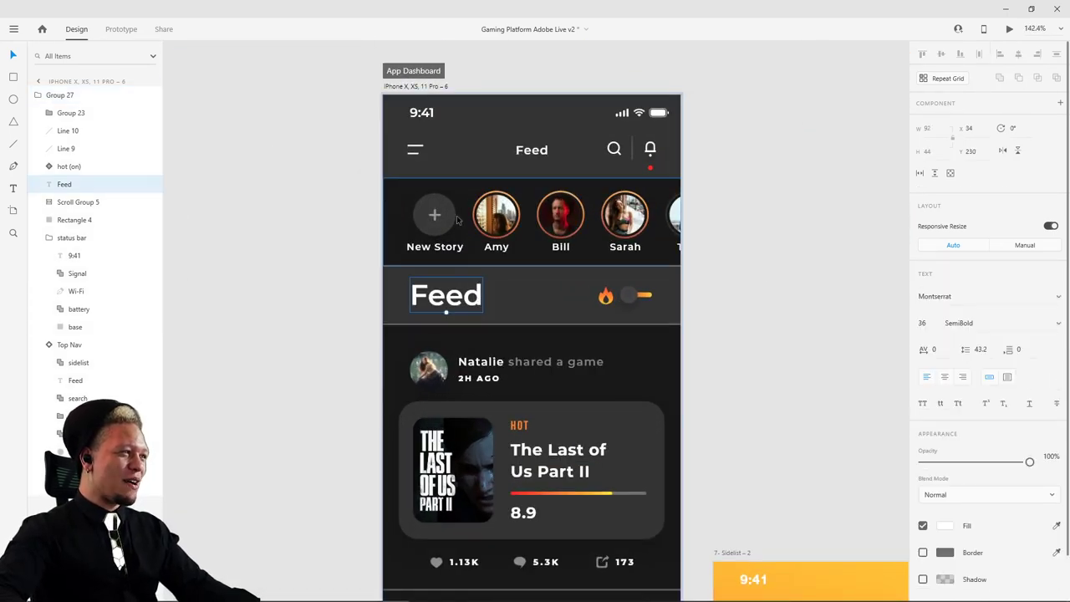
drag(351, 109, 700, 326)
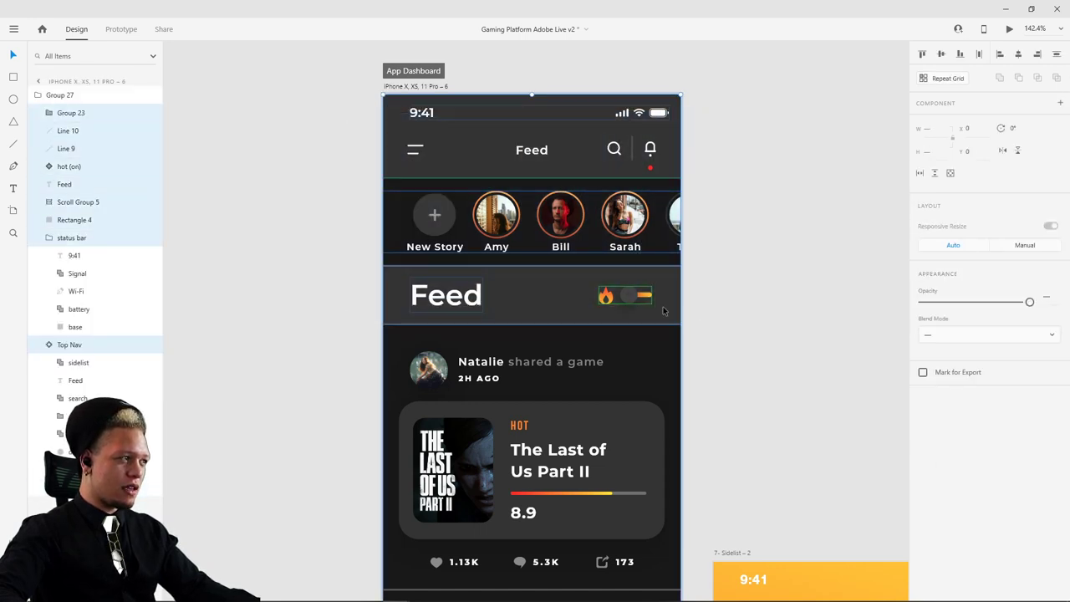
- Group the header layers, test-move the group, then undo the move
key(ctrl+g)
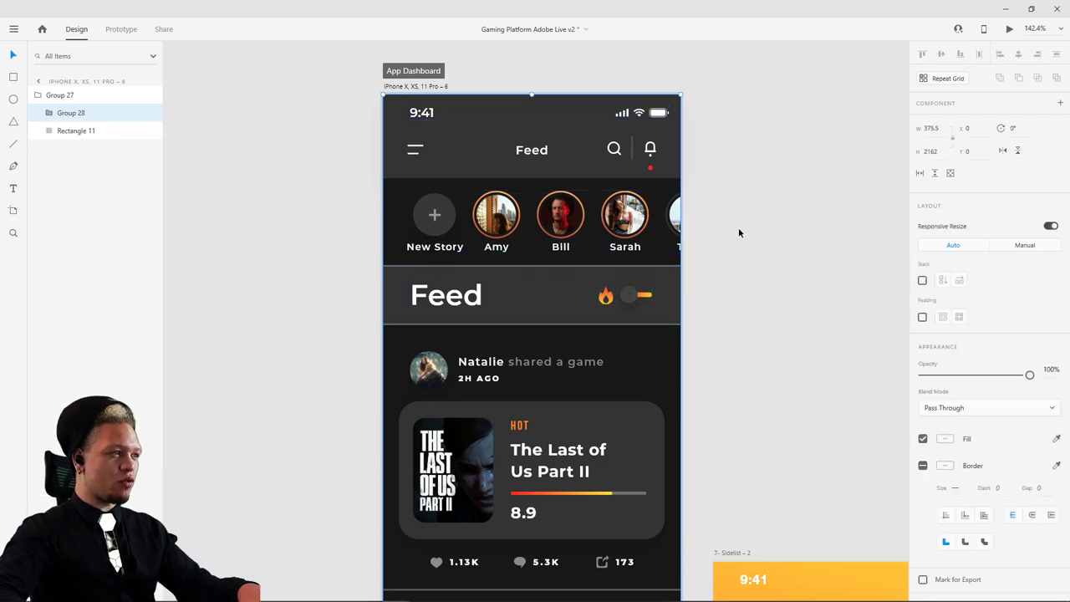
click(70, 113)
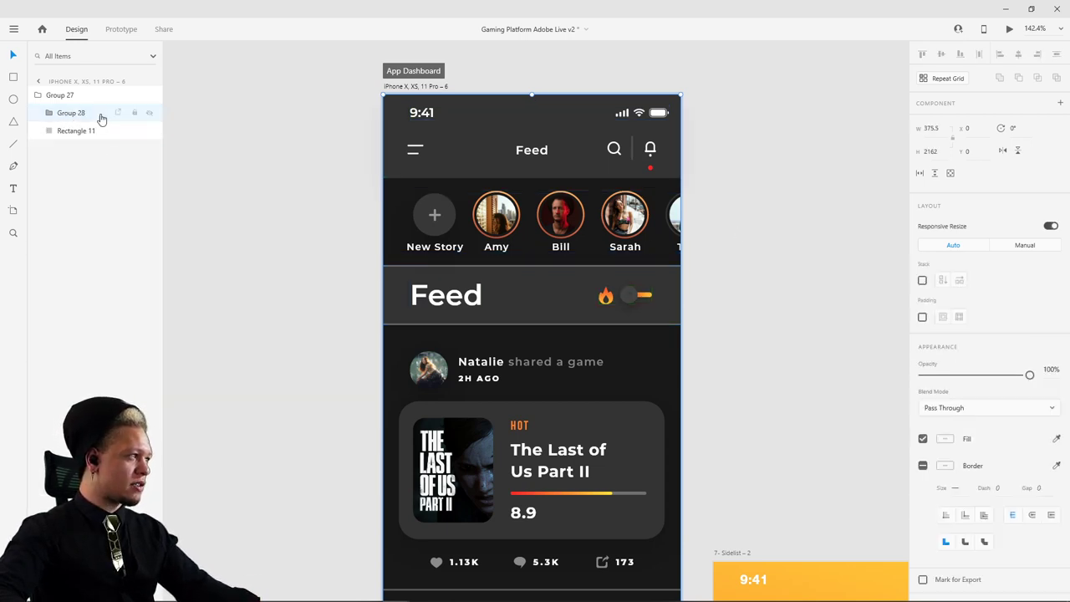
drag(506, 136, 452, 126)
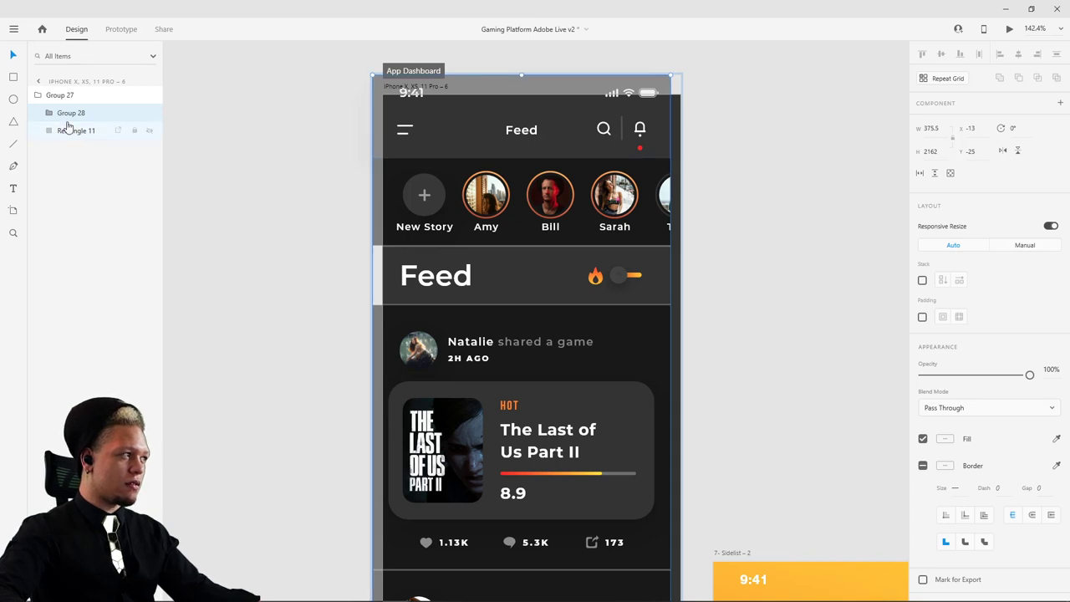
key(ctrl+z)
key(ctrl+z)
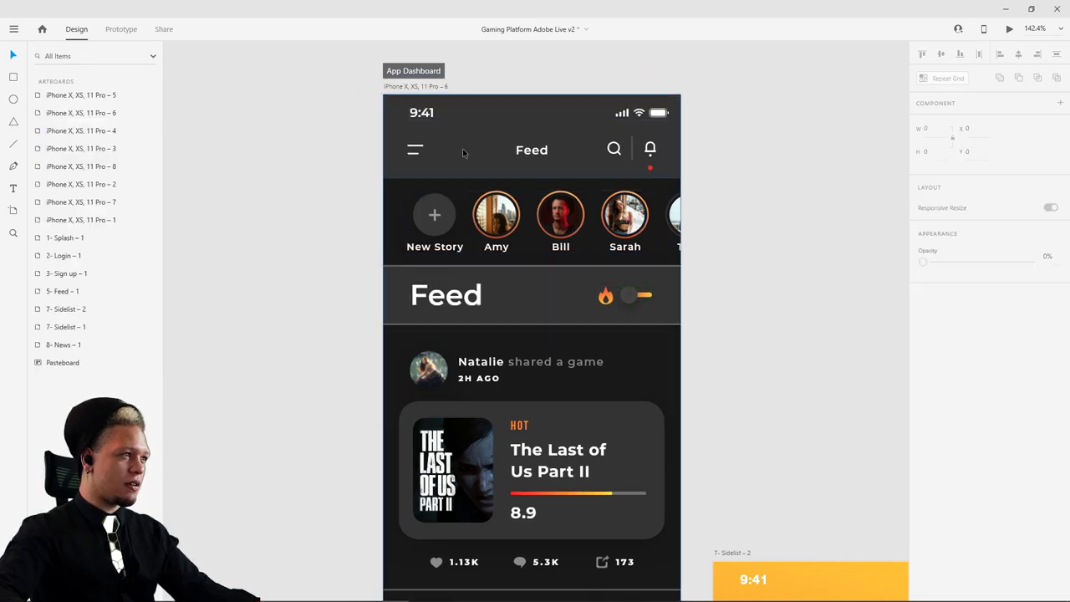
drag(463, 148, 445, 138)
- Select Top Nav, the story row and avatars, Feed title, hot toggle, Line 10 and Line 9
double_click(477, 145)
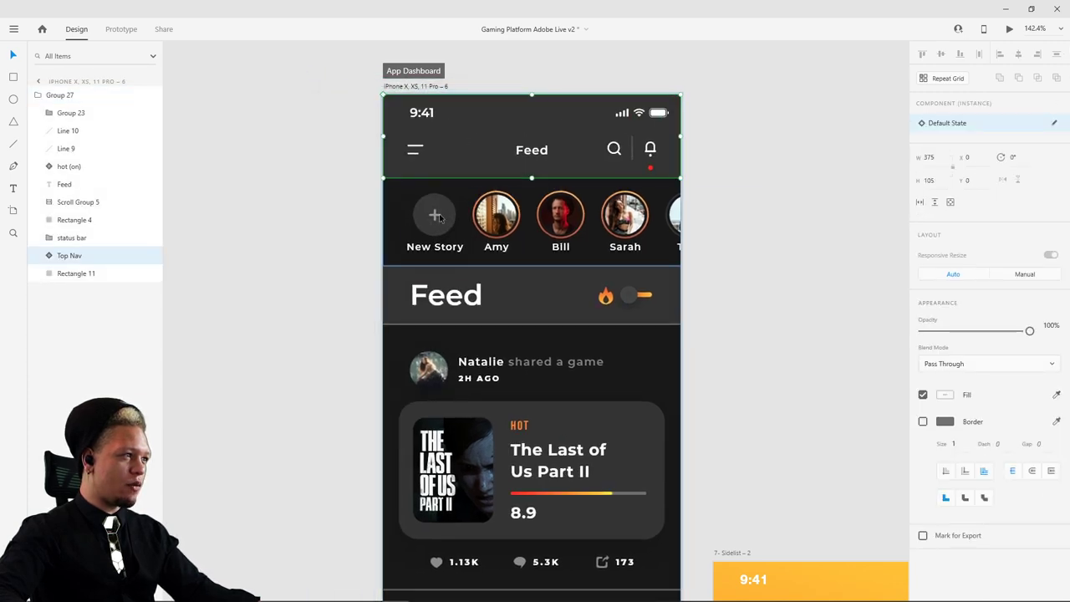
shift+click(399, 199)
shift+click(441, 216)
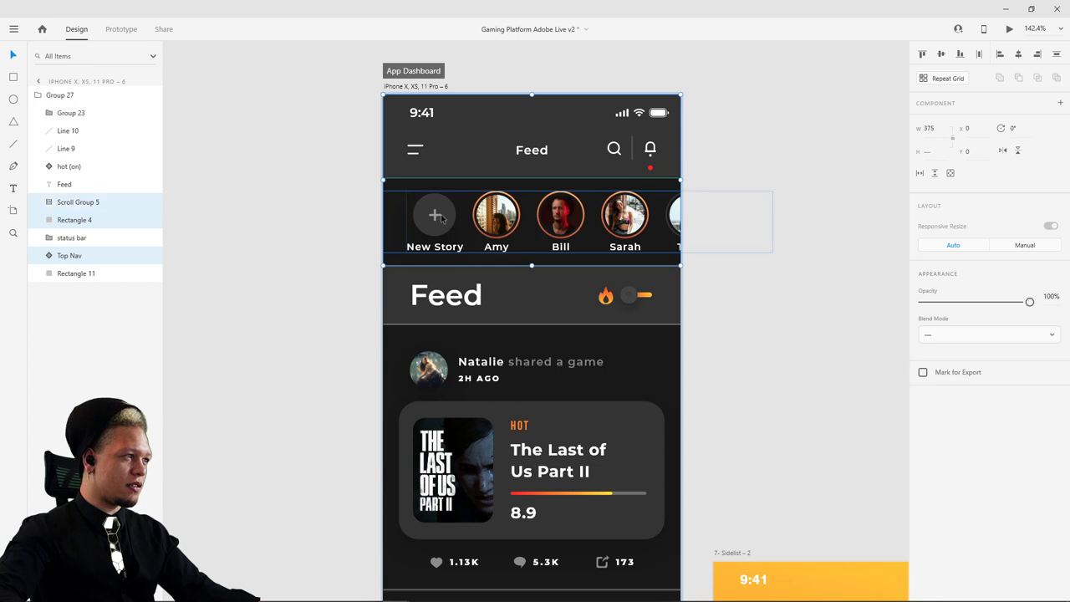
drag(444, 220, 444, 219)
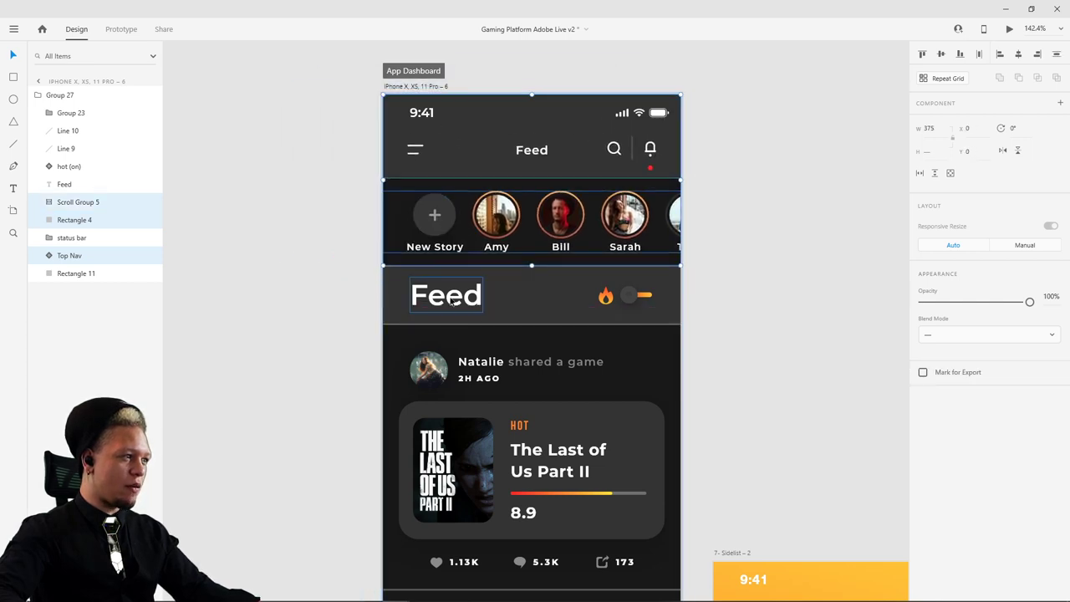
shift+click(450, 300)
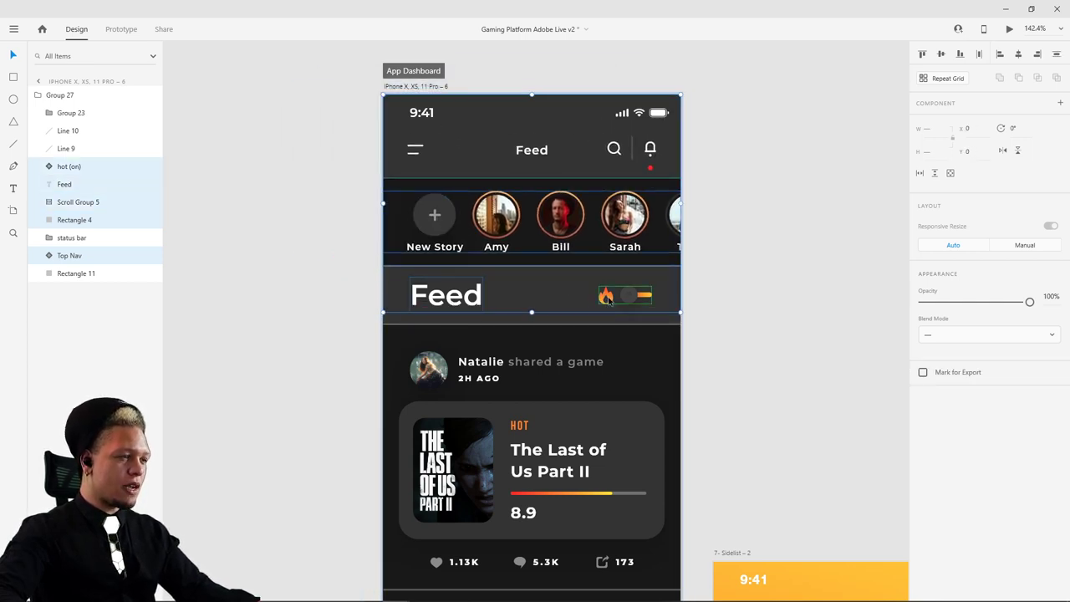
shift+click(626, 295)
scroll(511, 295, up, 10)
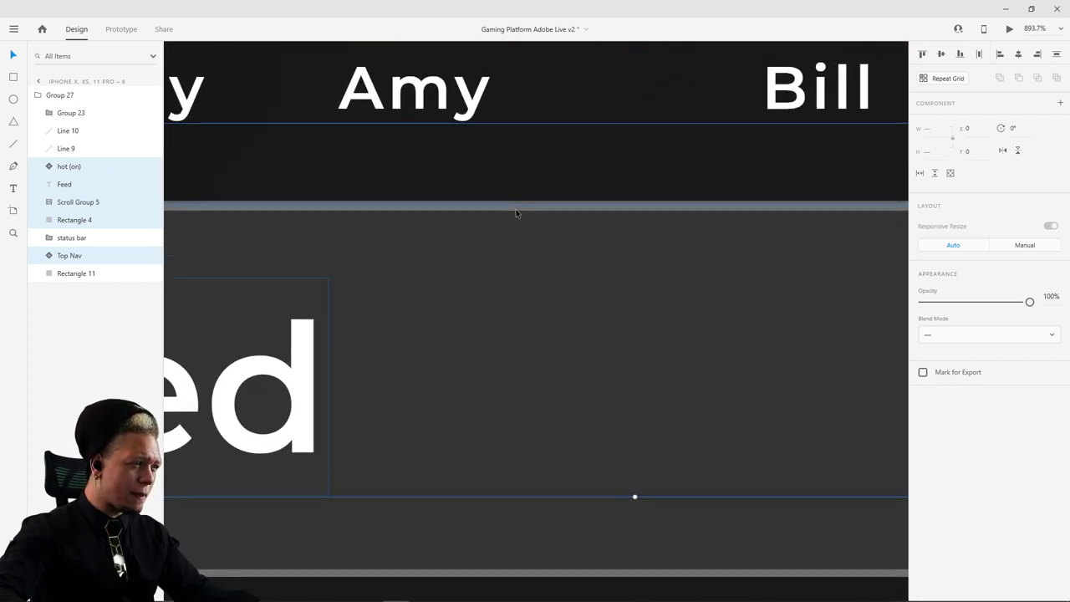
shift+click(516, 206)
scroll(573, 333, down, 1)
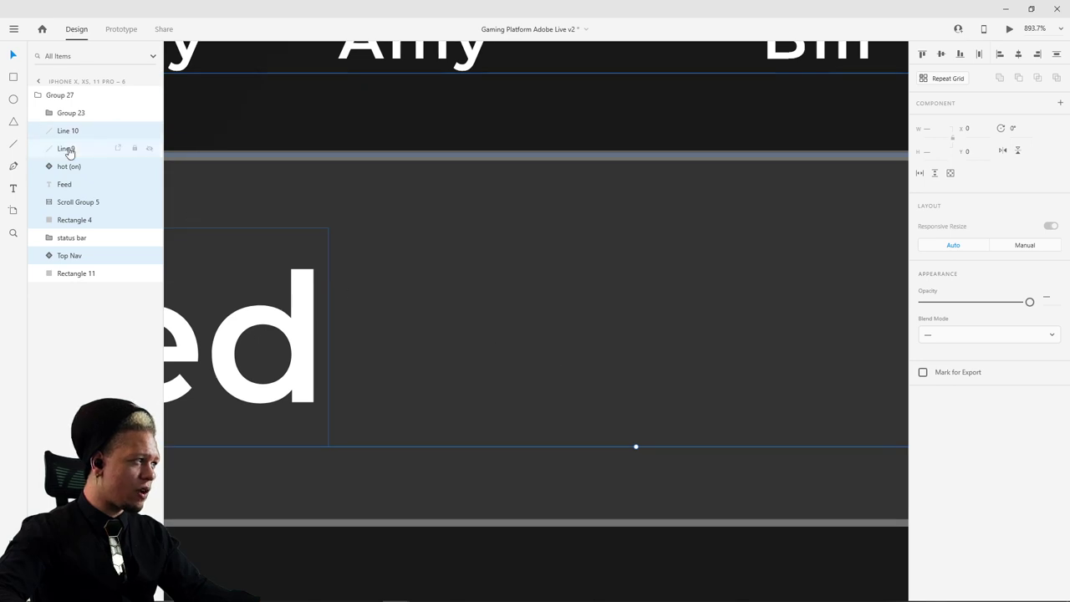
shift+click(70, 151)
scroll(425, 274, down, 6)
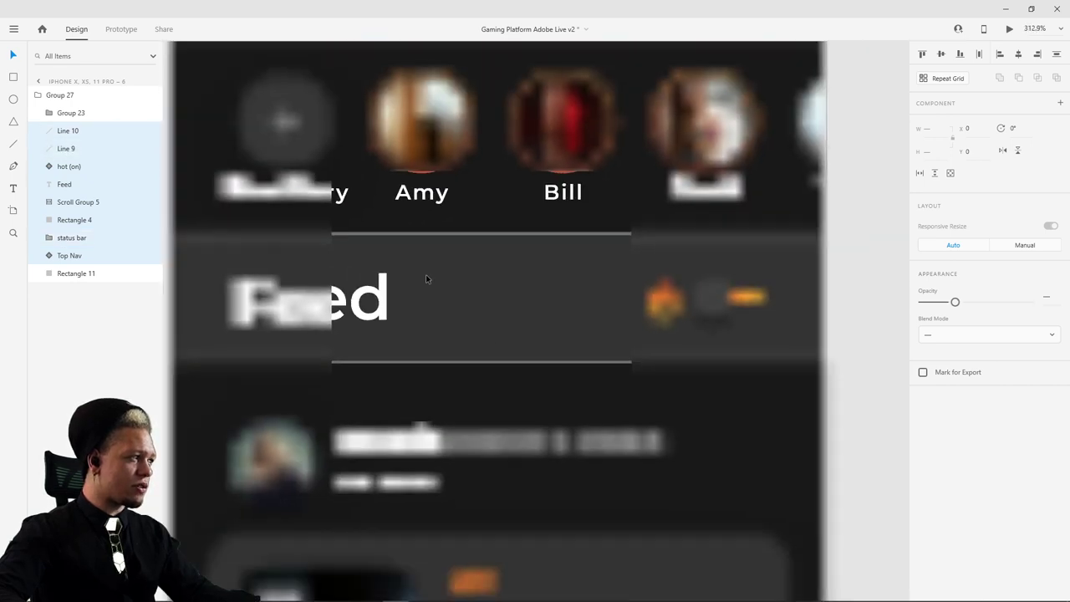
scroll(495, 330, down, 3)
- Test-drag the selected header layers, then cancel to keep their original position
drag(399, 311, 418, 308)
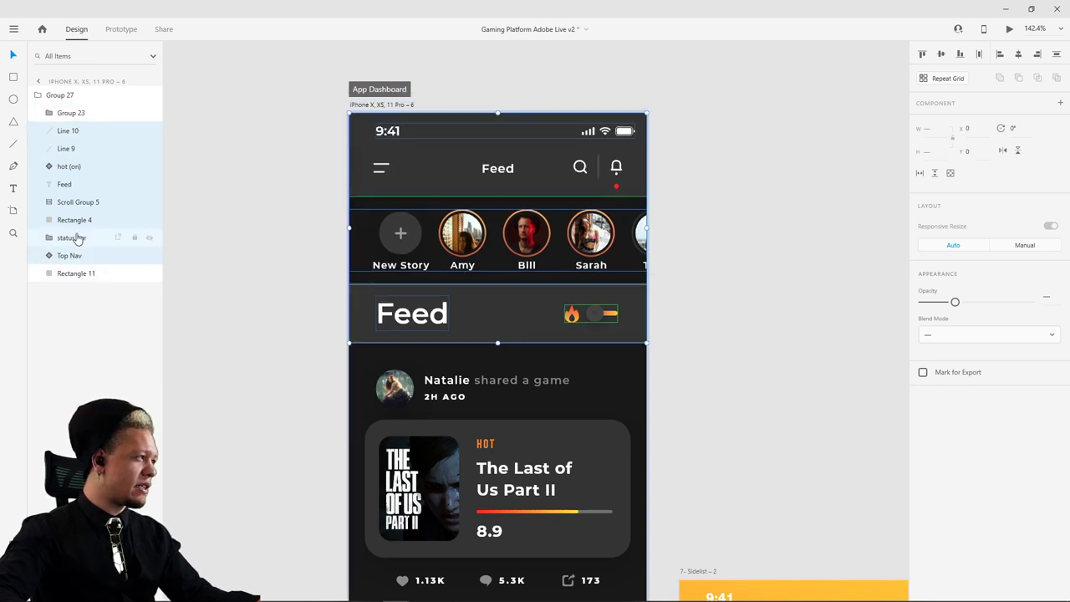
drag(413, 230, 454, 203)
key(Escape)
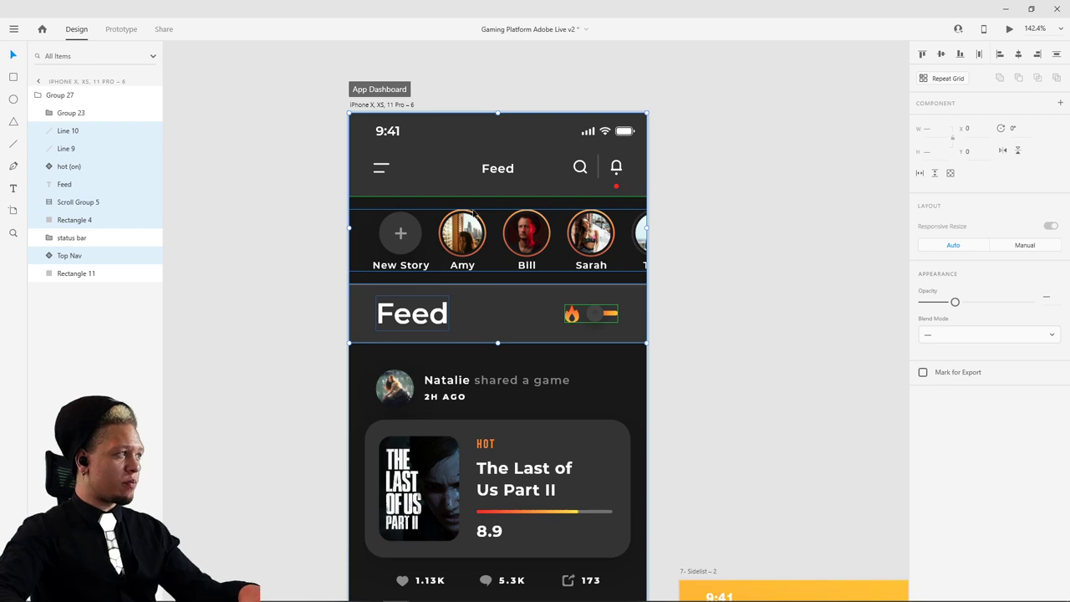
- Group the header layers into Group 28 and move the status bar layer above Group 23
key(ctrl+g)
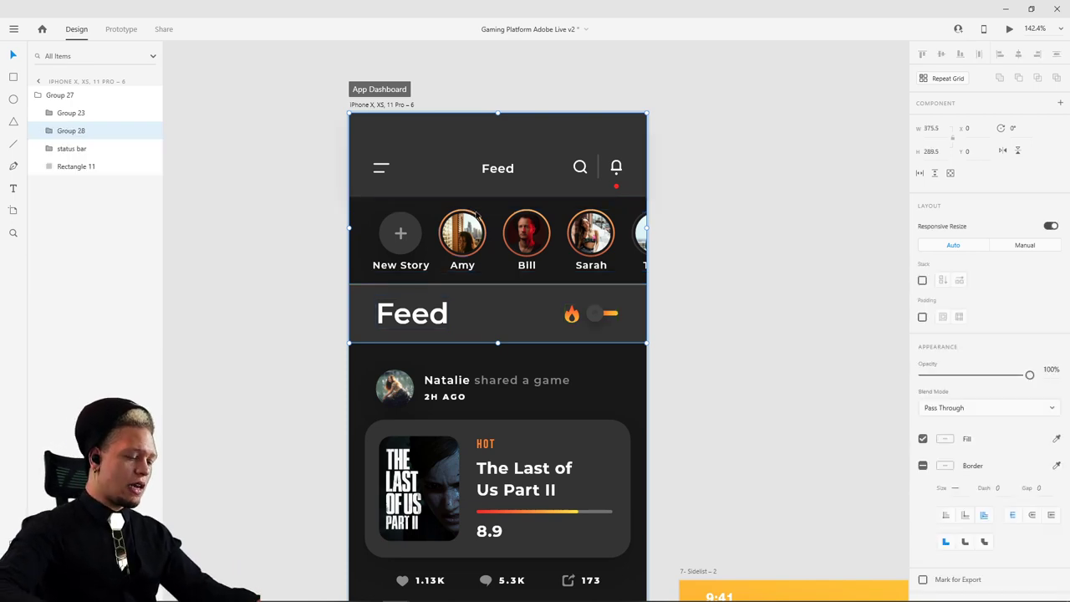
click(63, 149)
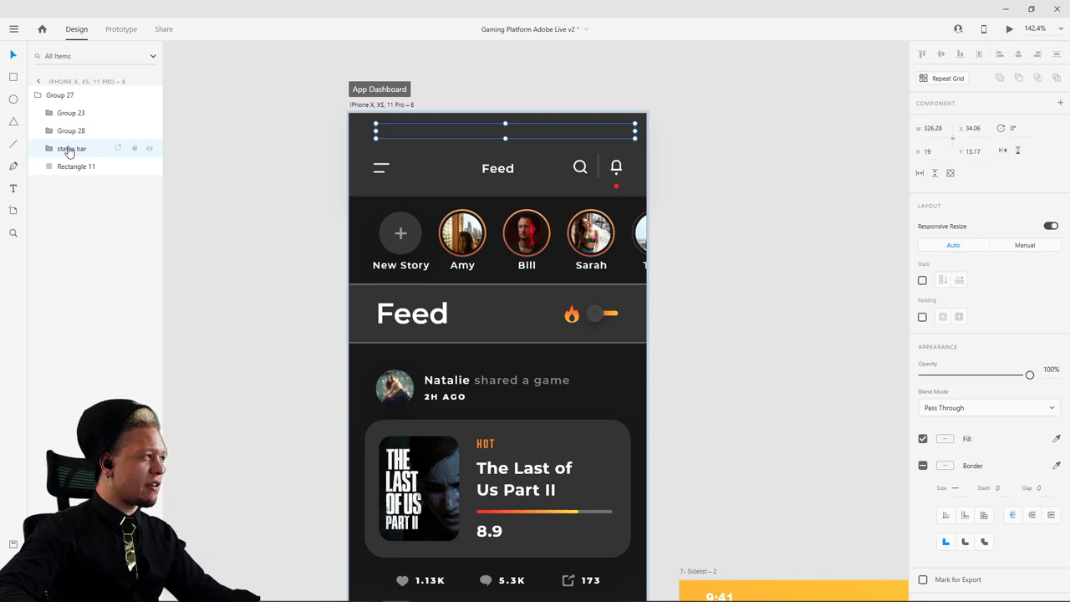
drag(71, 150, 72, 108)
click(274, 177)
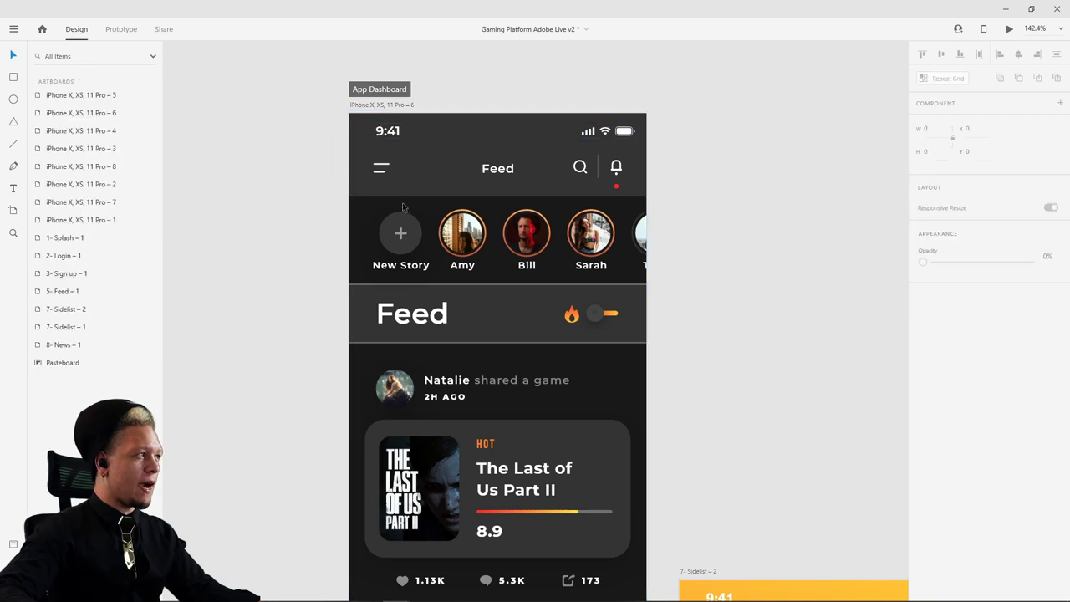
- Select Group 28 in the Layers panel and drag it up-left to X 0, Y 0
click(407, 245)
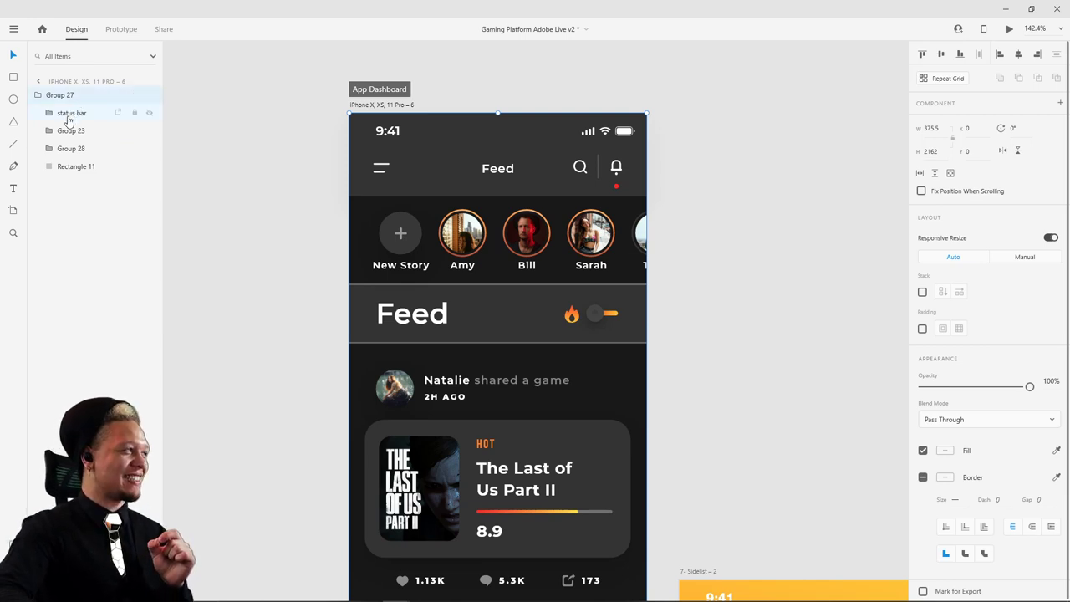
click(61, 115)
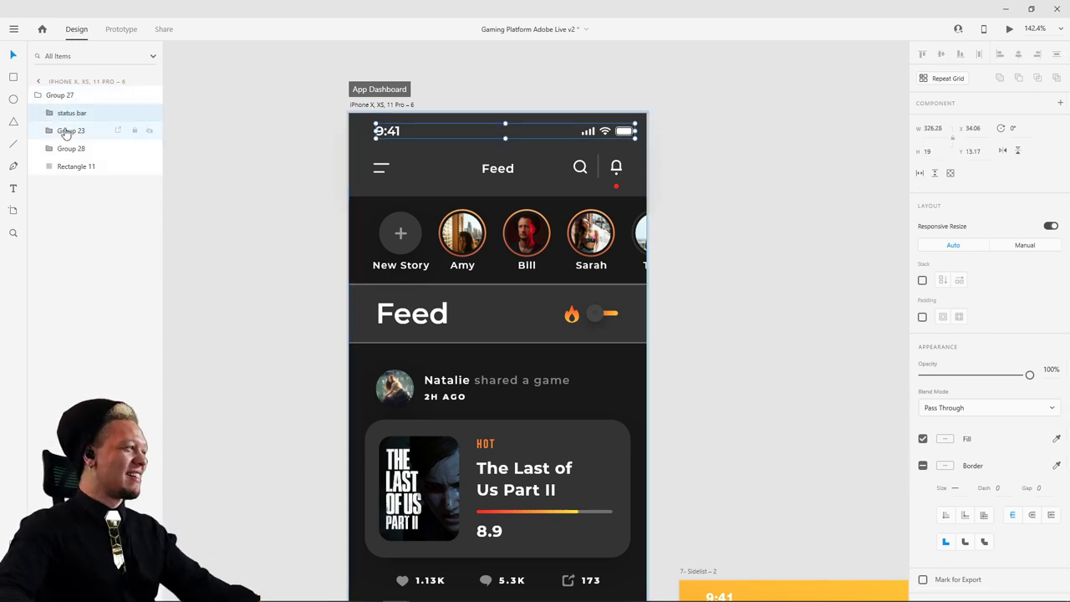
click(66, 132)
click(69, 146)
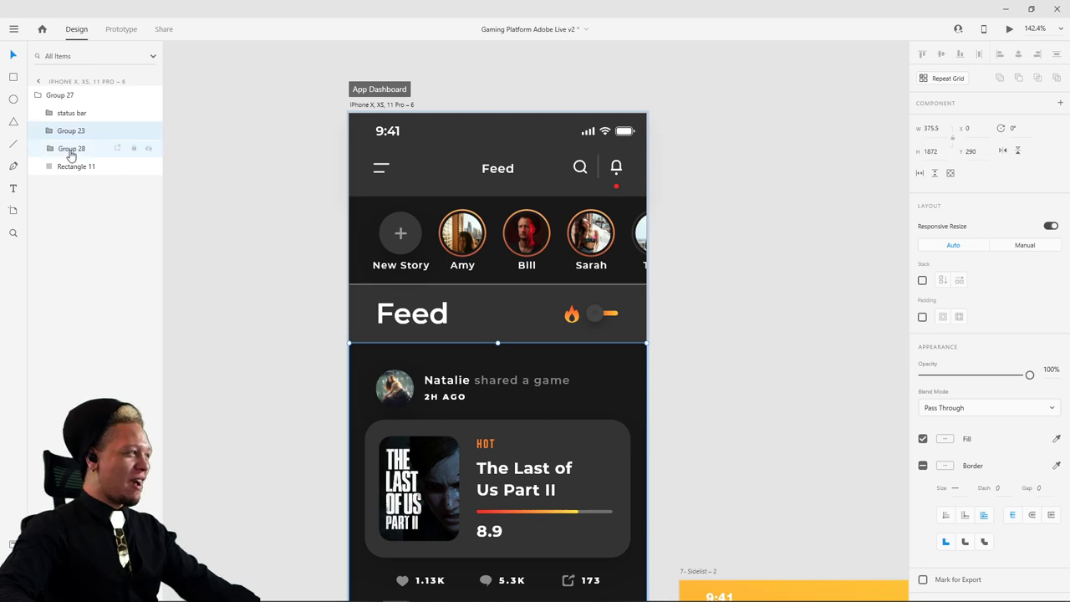
drag(479, 253, 468, 150)
- Select the iPhone X, XS, 11 Pro – 8 artboard and start a Desktop Preview from its Login screen
scroll(740, 187, down, 2)
scroll(752, 167, down, 5)
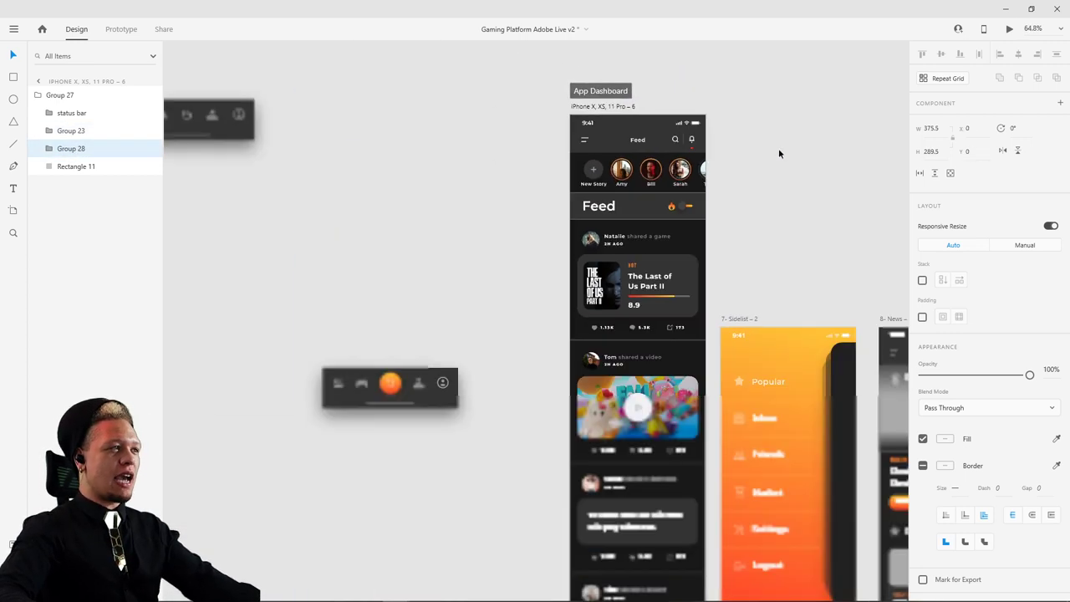
scroll(669, 234, up, 4)
scroll(577, 310, up, 3)
click(477, 108)
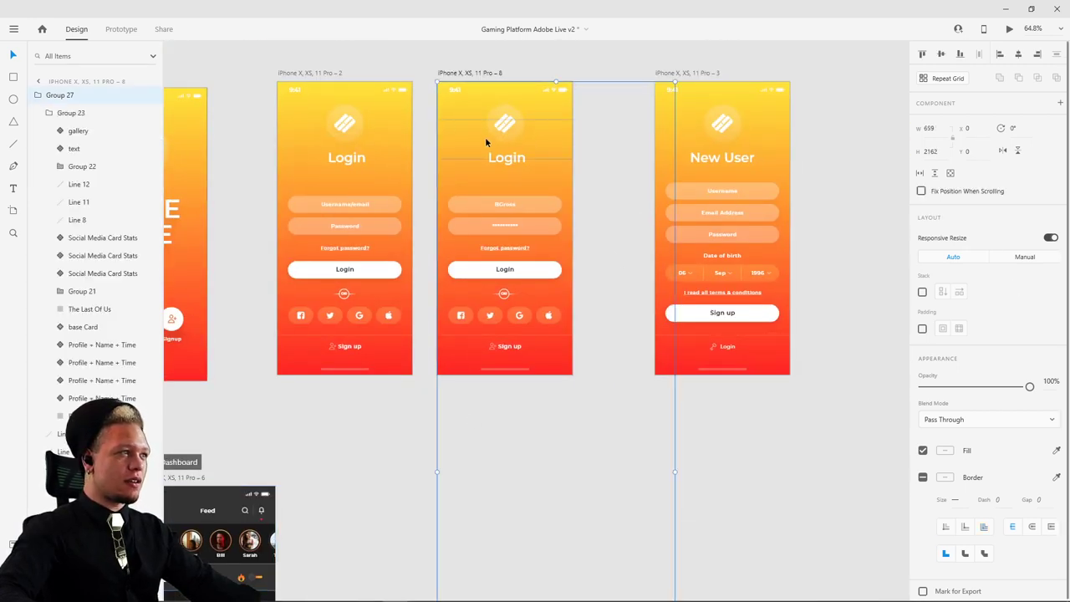
scroll(475, 134, up, 4)
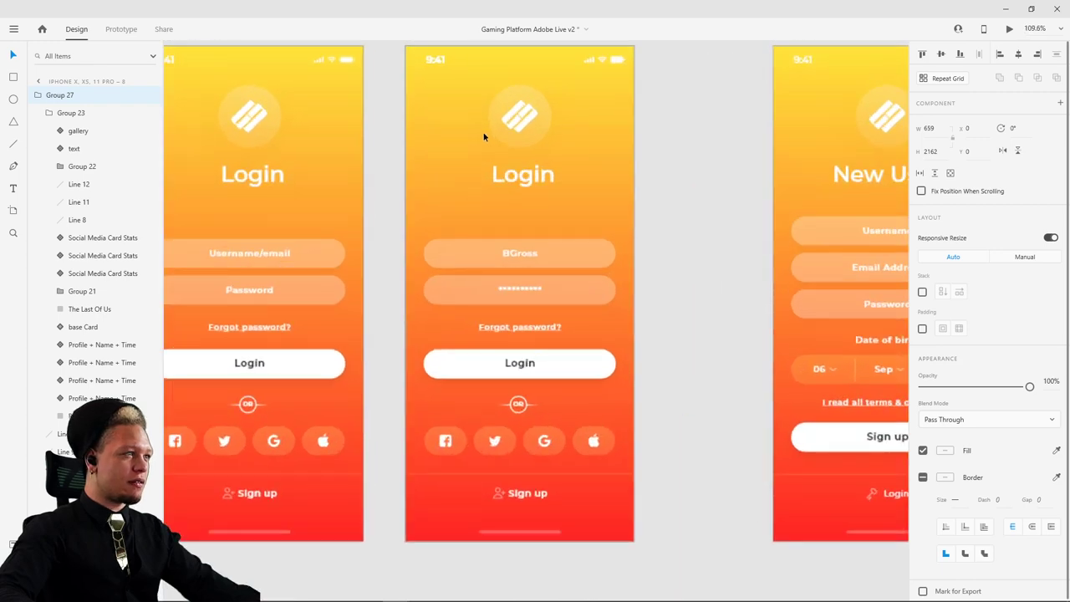
scroll(483, 136, down, 3)
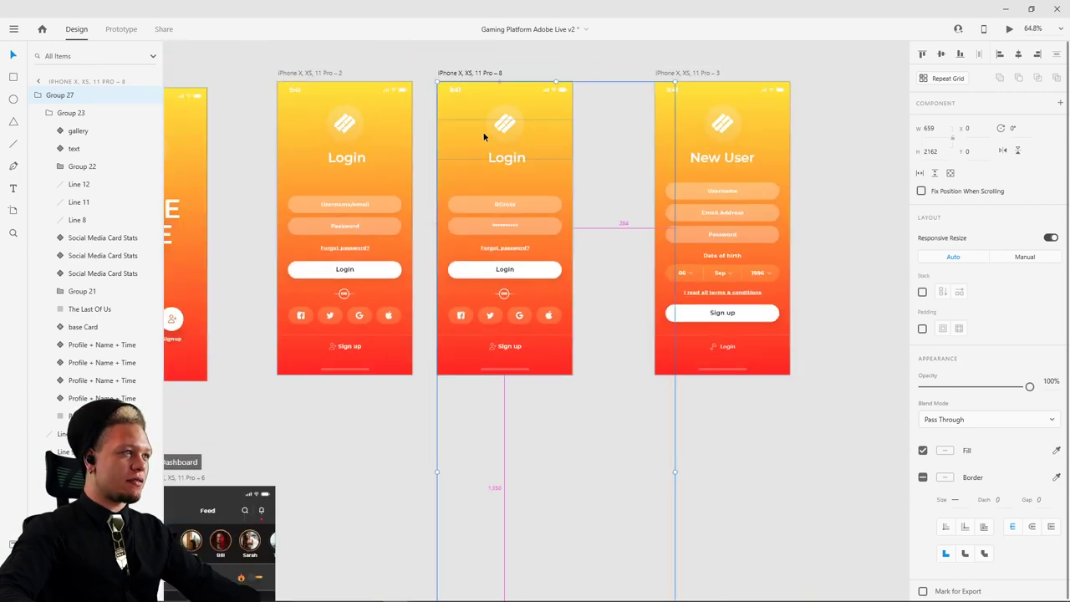
scroll(483, 137, up, 4)
scroll(483, 136, down, 5)
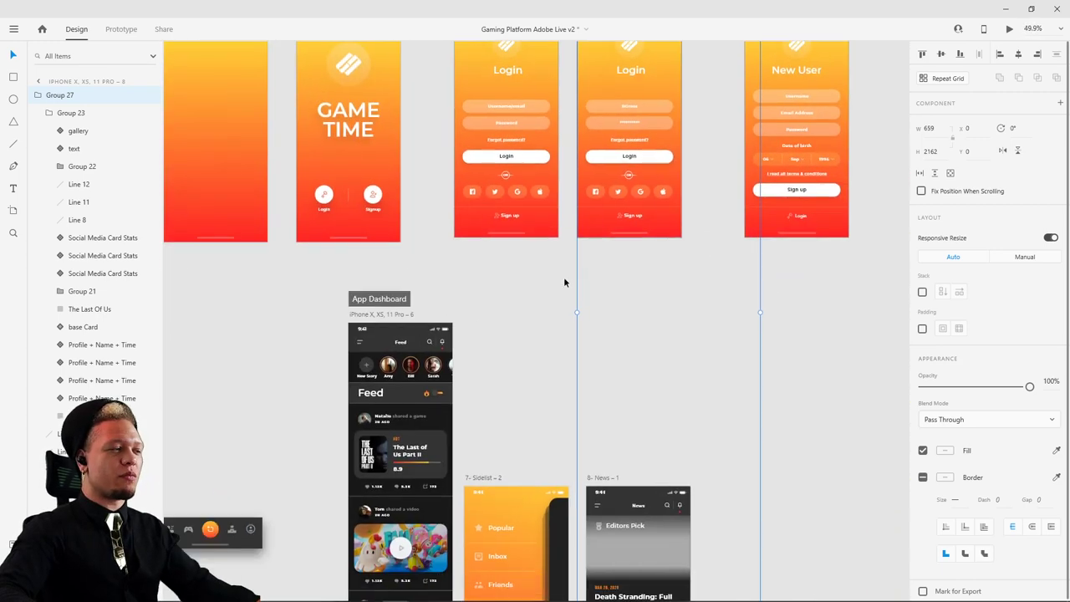
scroll(535, 317, down, 3)
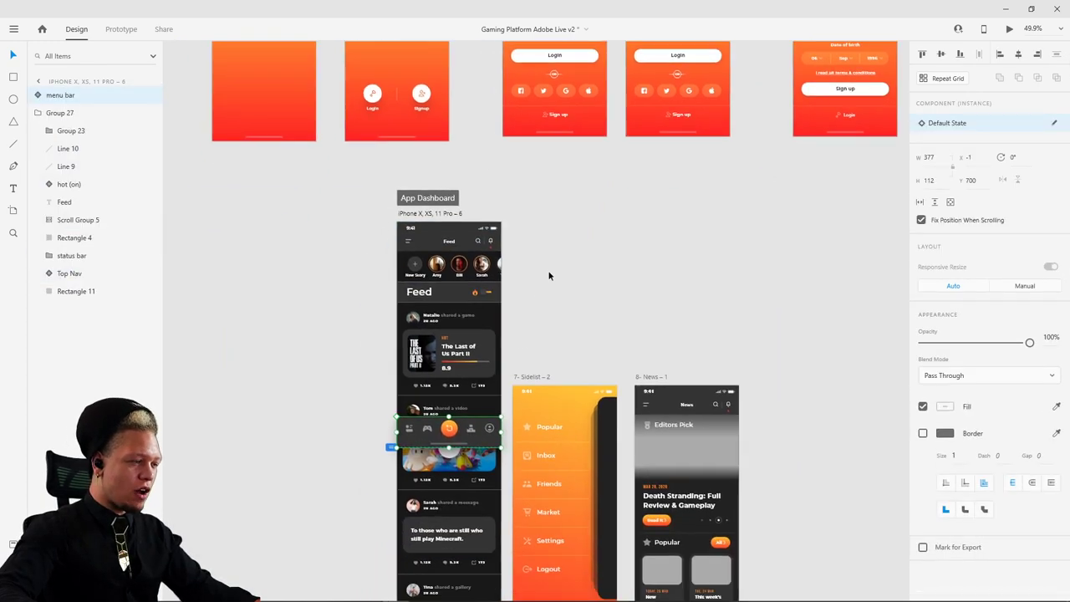
scroll(598, 221, up, 6)
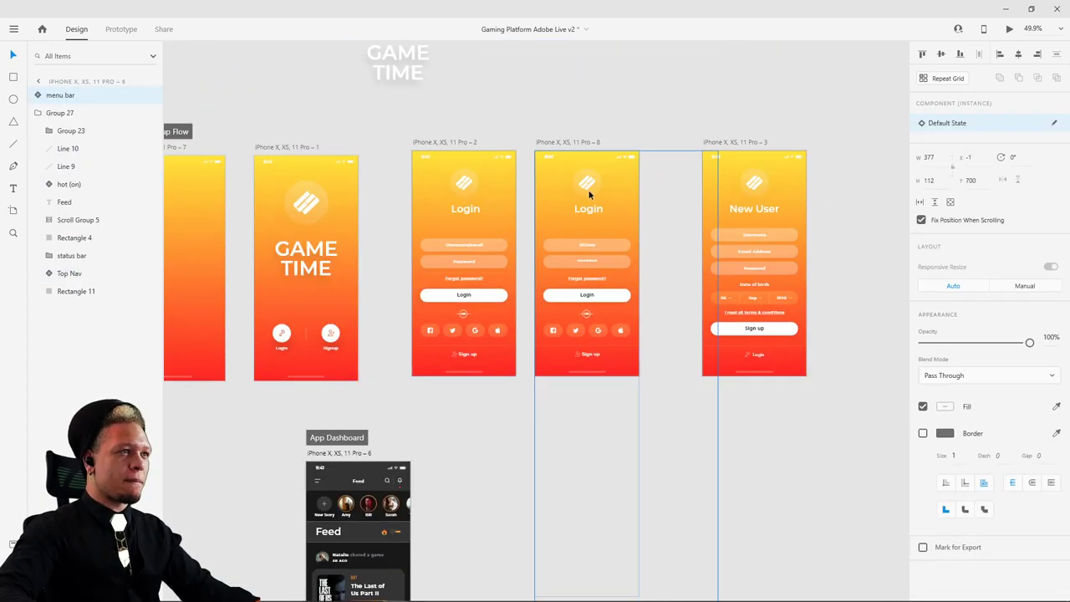
click(576, 142)
click(1010, 30)
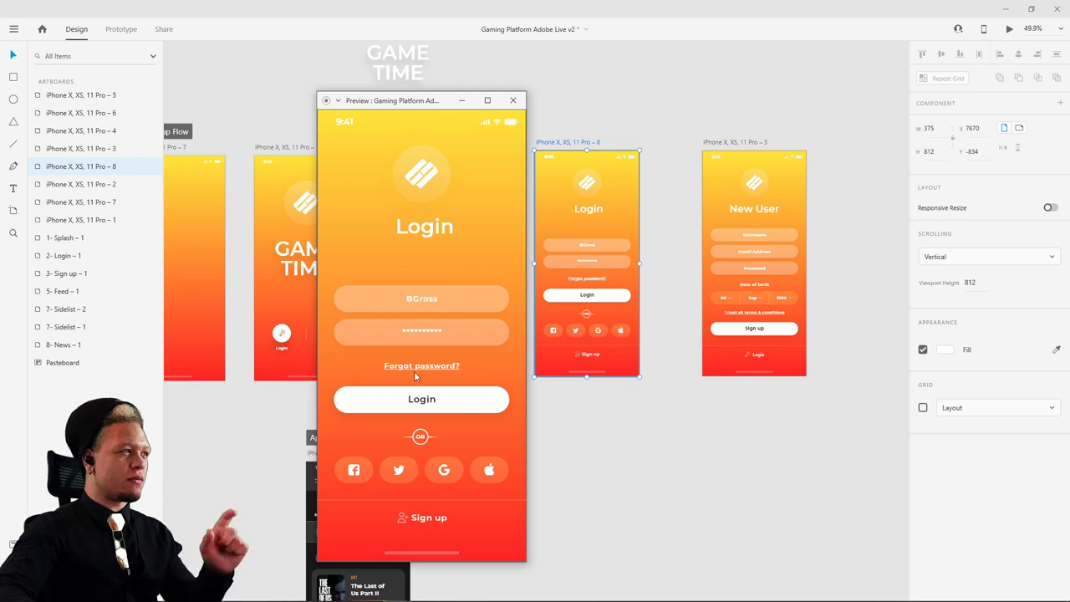
- Test Login in the desktop preview twice, confirming each goes to the Feed screen, then close it
click(428, 400)
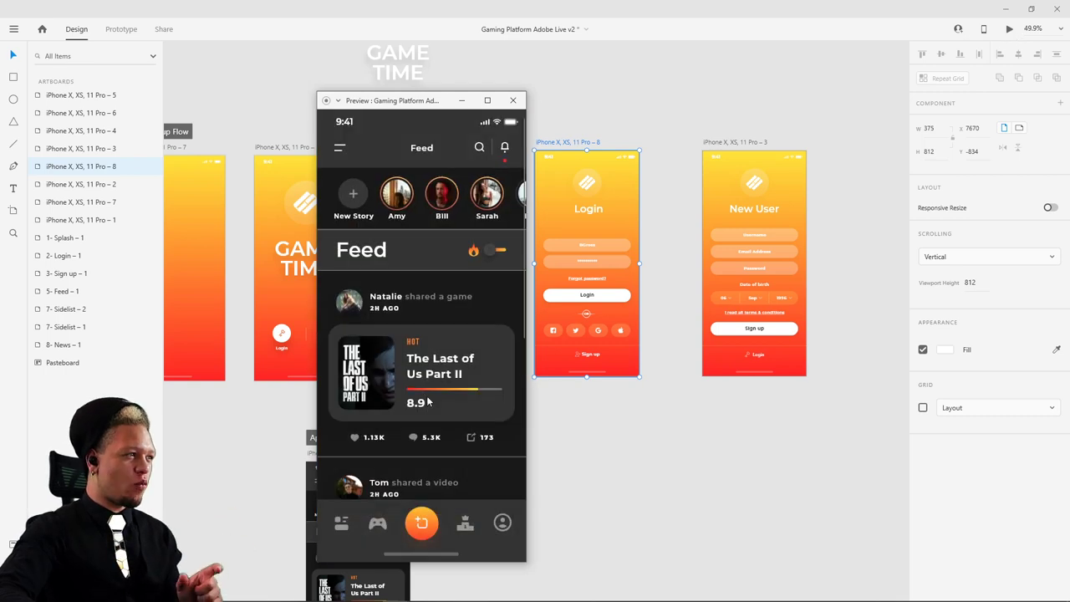
click(512, 100)
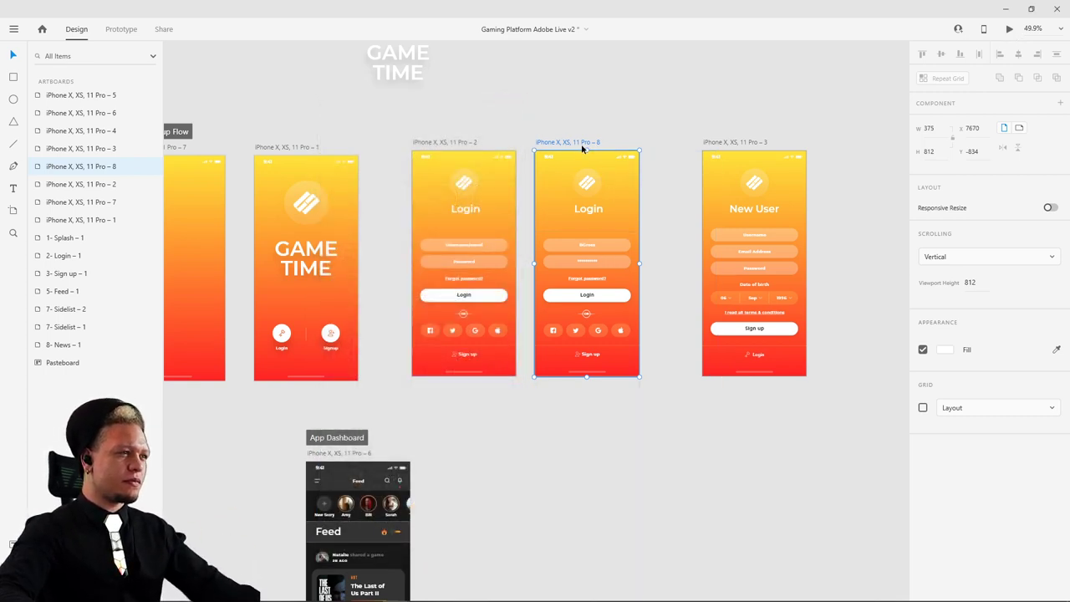
click(1010, 29)
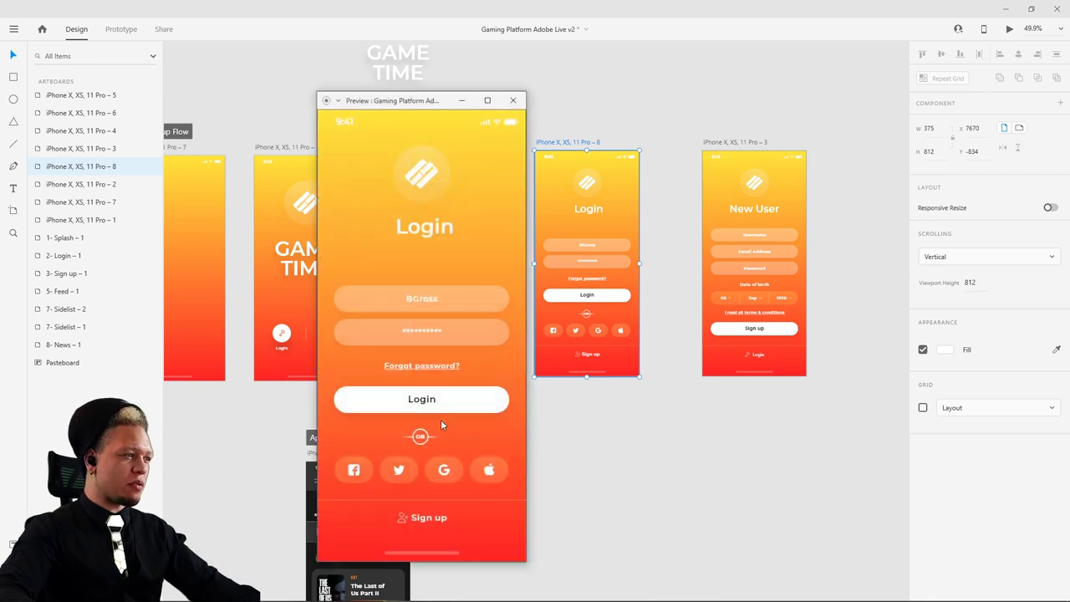
click(445, 406)
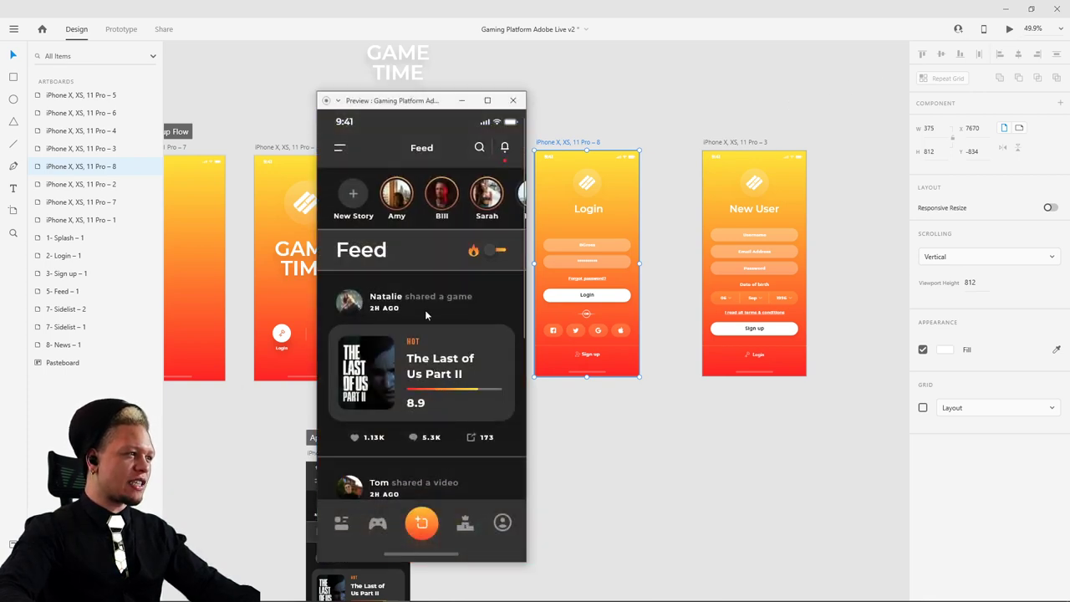
click(515, 100)
scroll(683, 245, down, 5)
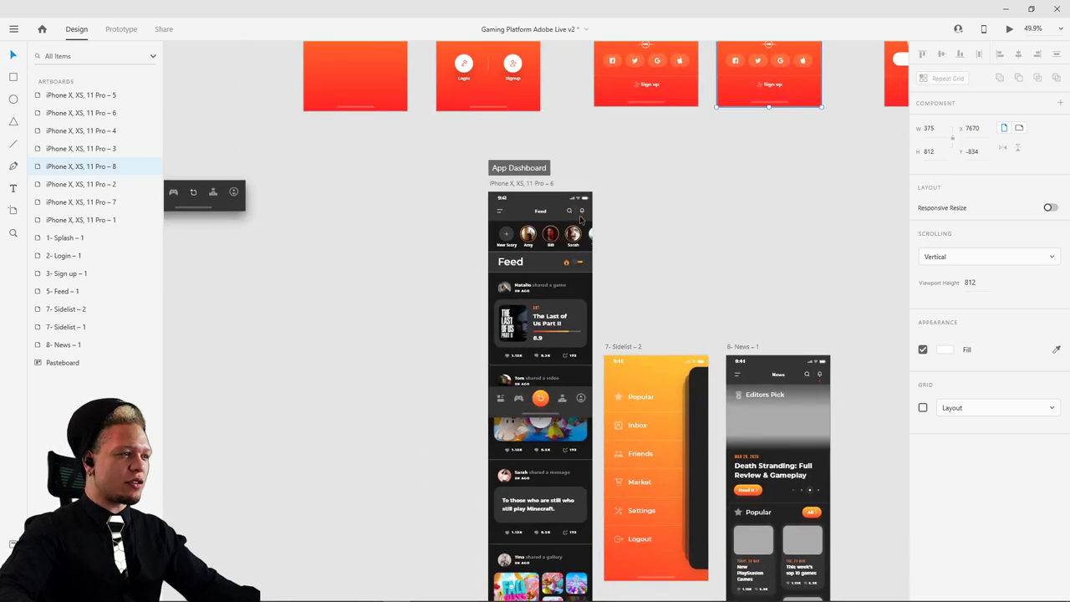
- Trim the iPhone X, XS, 11 Pro – 6 Feed artboard's bottom edge up to 375 × 812
click(527, 186)
scroll(666, 291, down, 5)
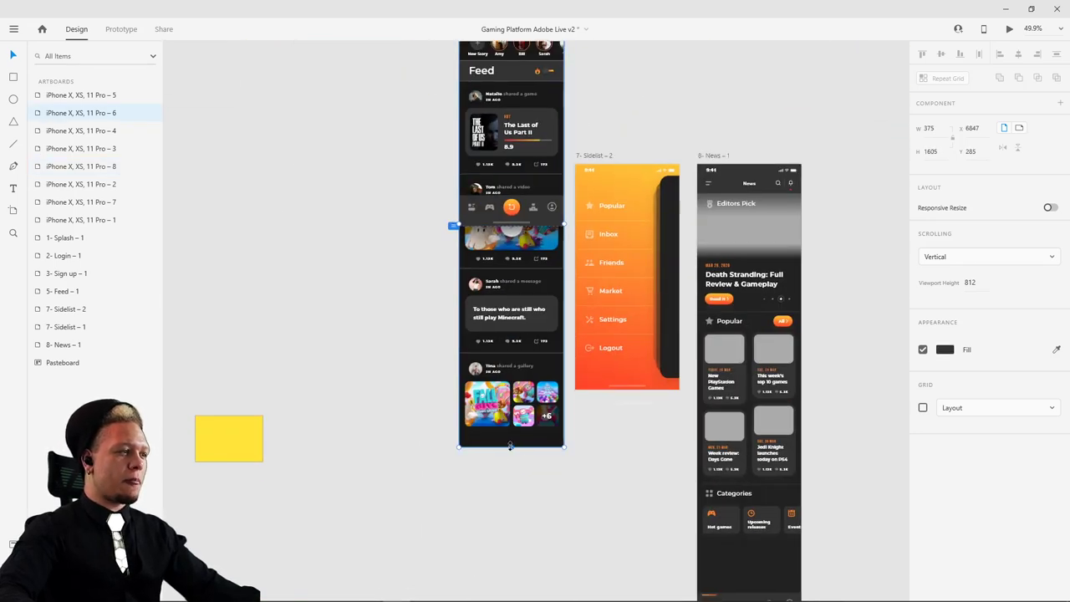
drag(501, 438, 499, 238)
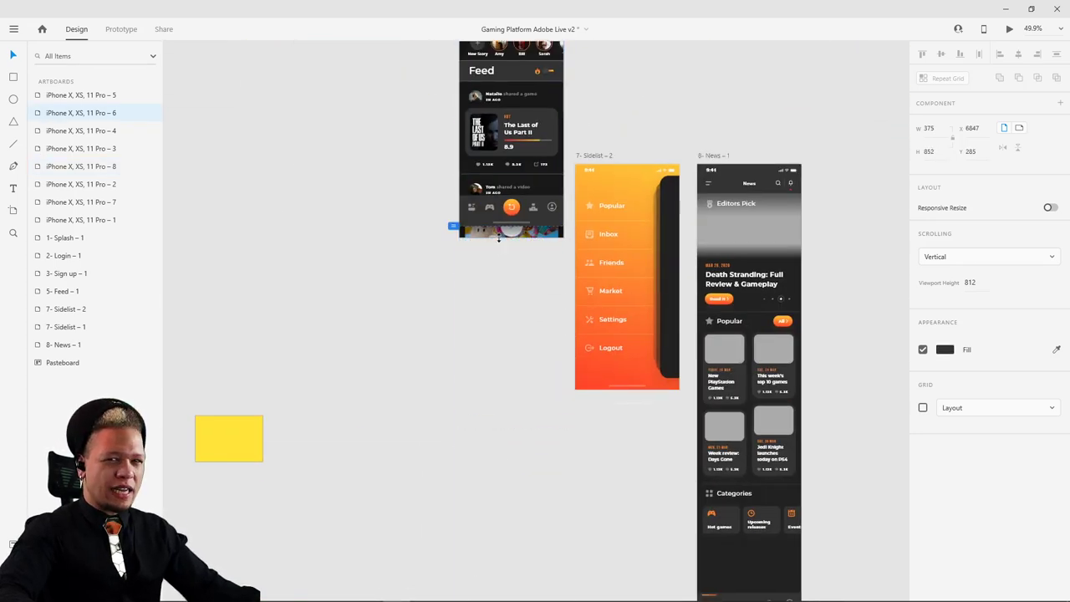
scroll(498, 237, up, 10)
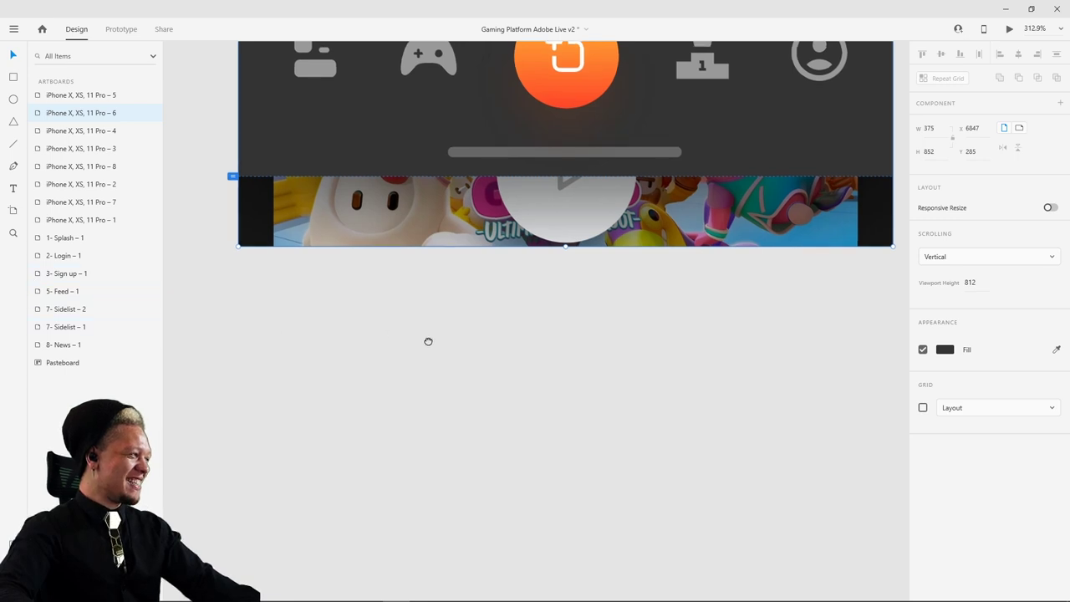
scroll(427, 341, up, 3)
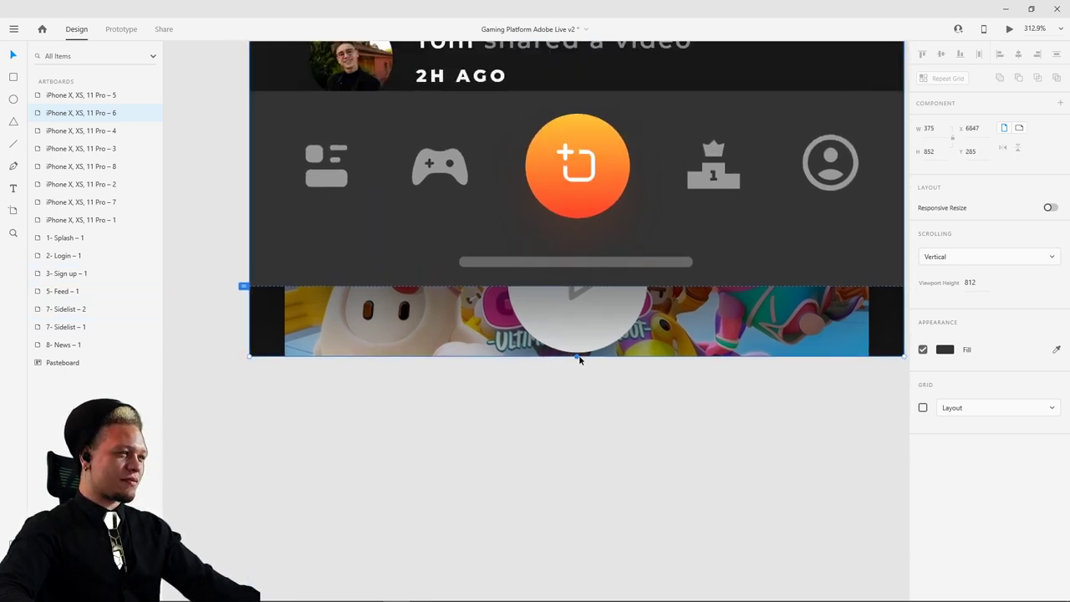
drag(577, 358, 580, 284)
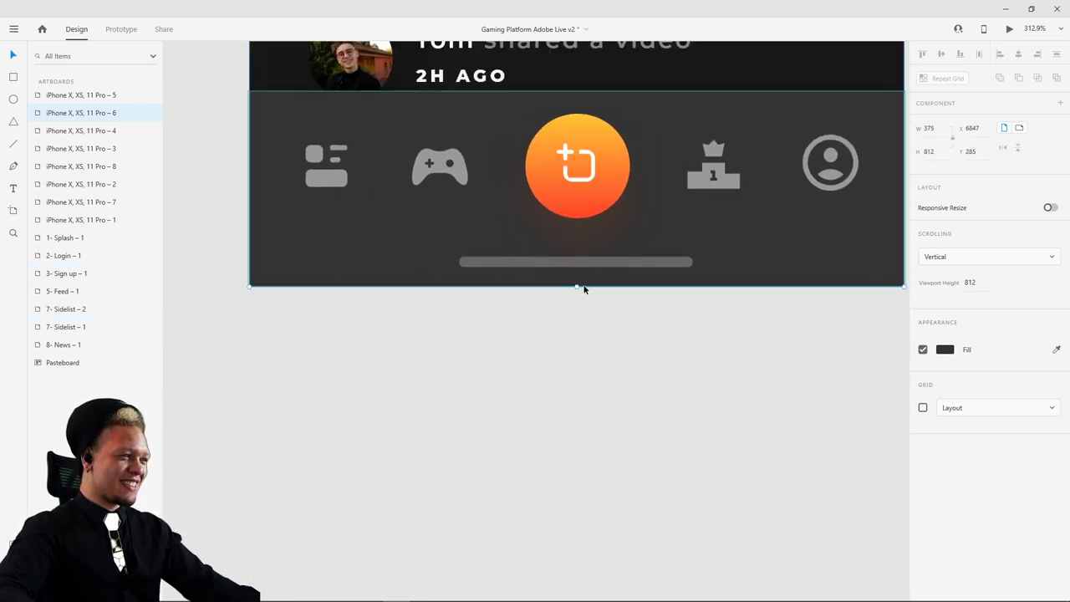
scroll(577, 289, up, 5)
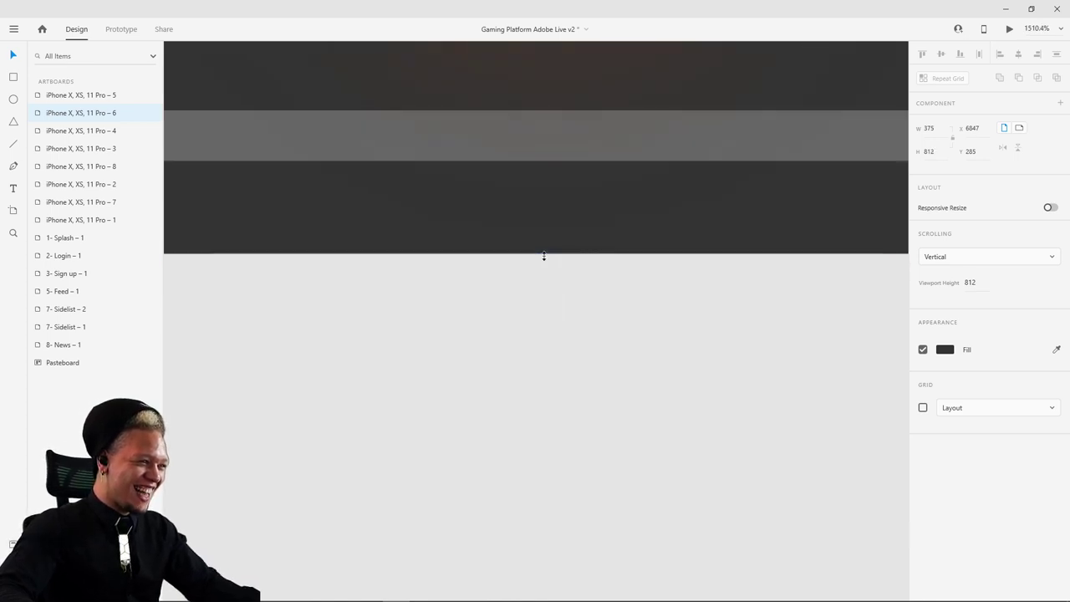
click(548, 368)
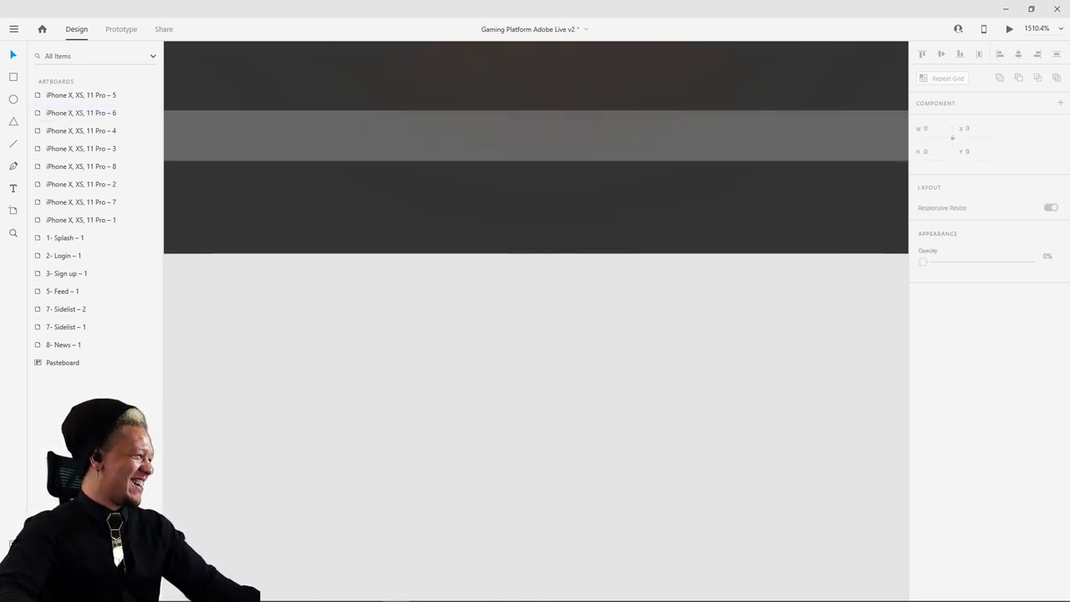
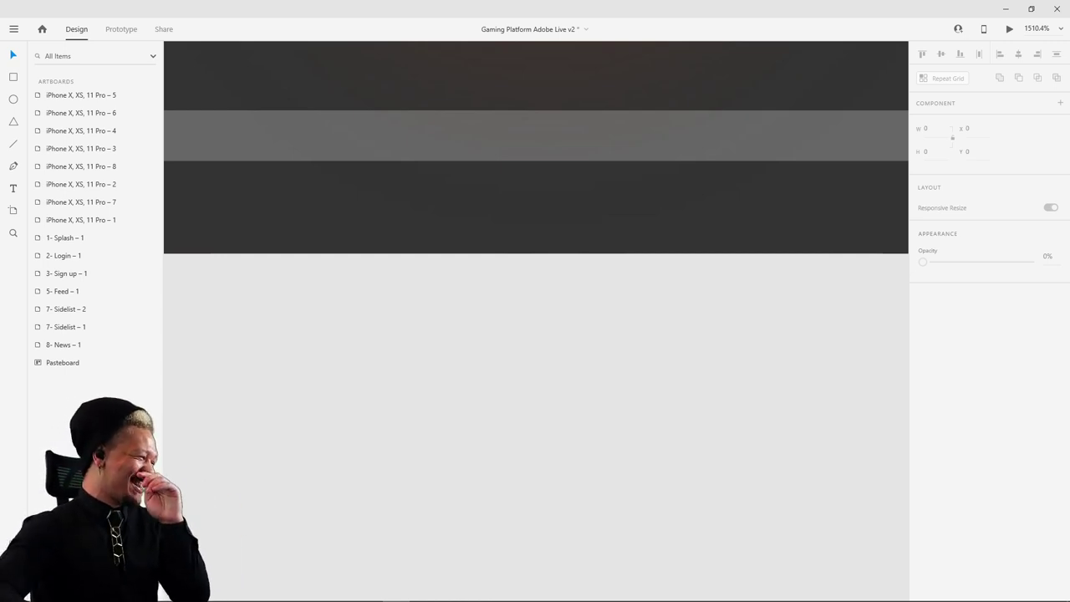
- Zoom out and select the App Dashboard feed artboard by its title
scroll(561, 347, down, 10)
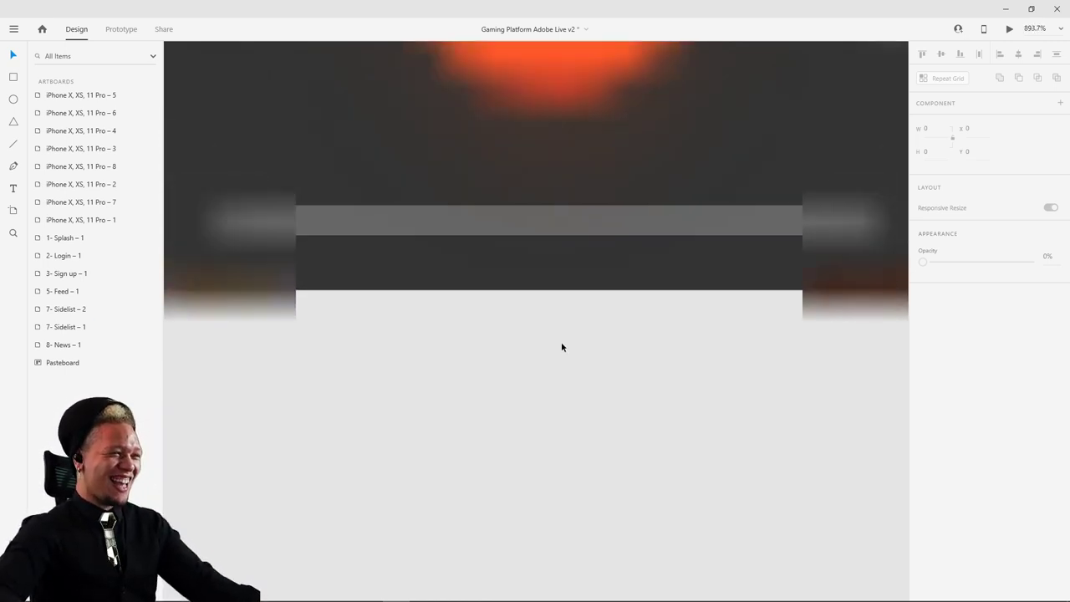
scroll(764, 306, up, 4)
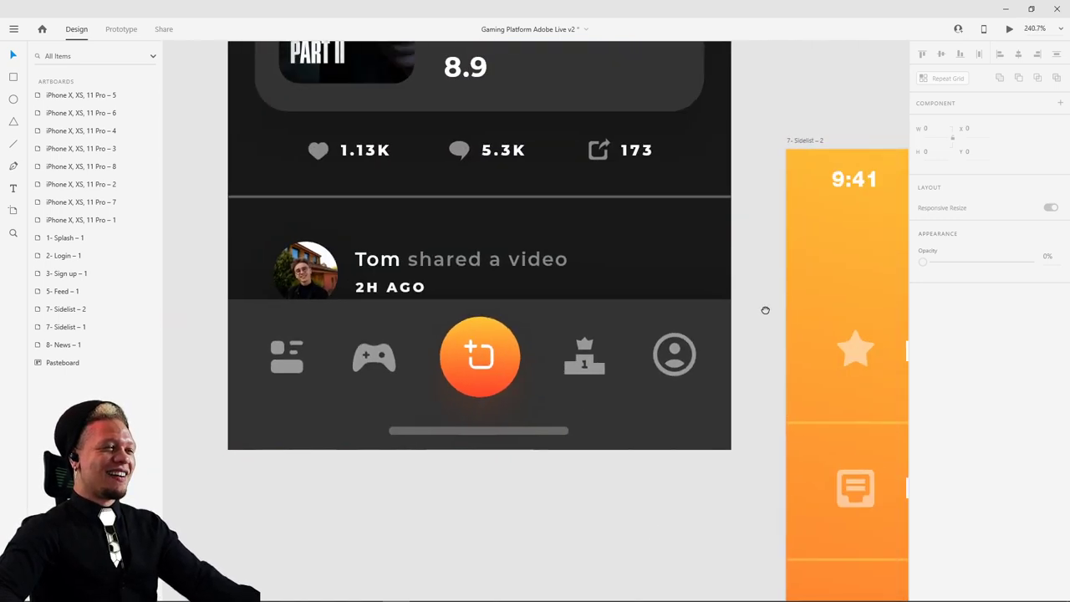
scroll(728, 349, down, 2)
scroll(722, 234, down, 3)
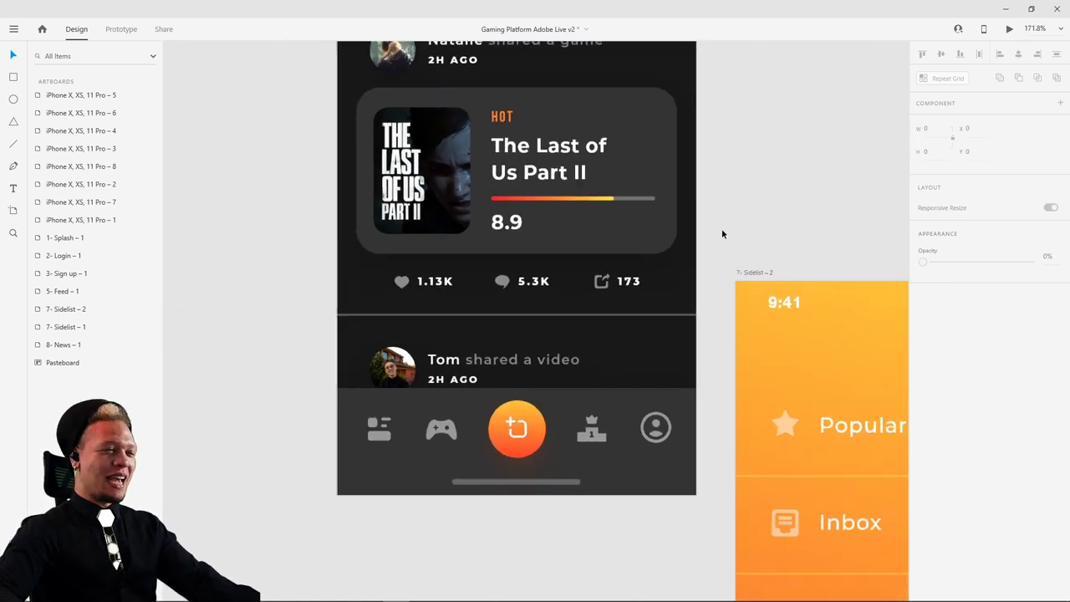
scroll(694, 332, up, 2)
click(412, 75)
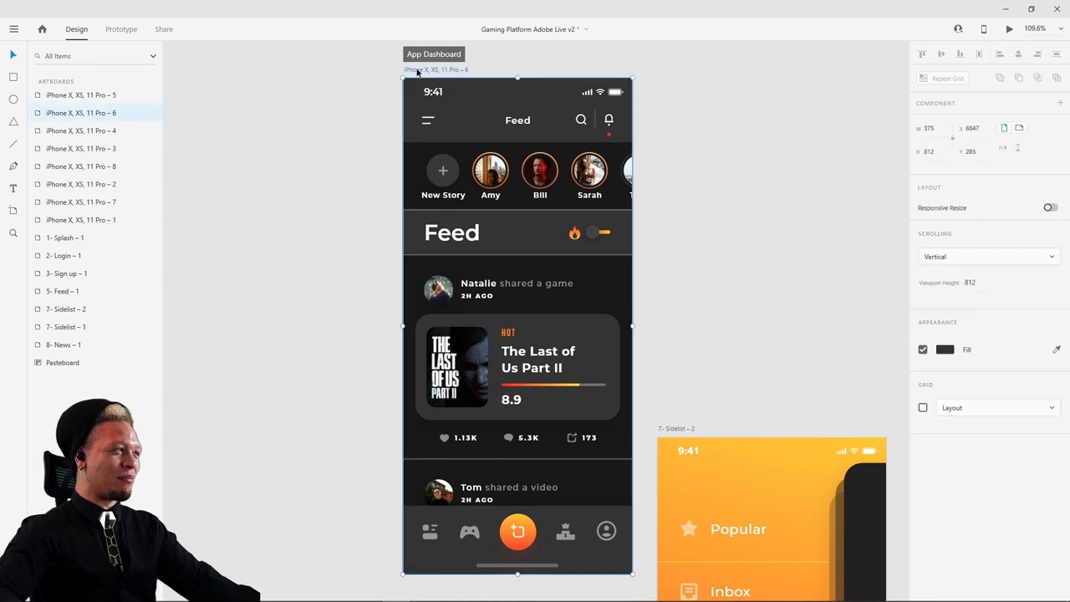
- Select the feed screen's Group 27 content group
scroll(772, 275, up, 2)
scroll(773, 275, right, 2)
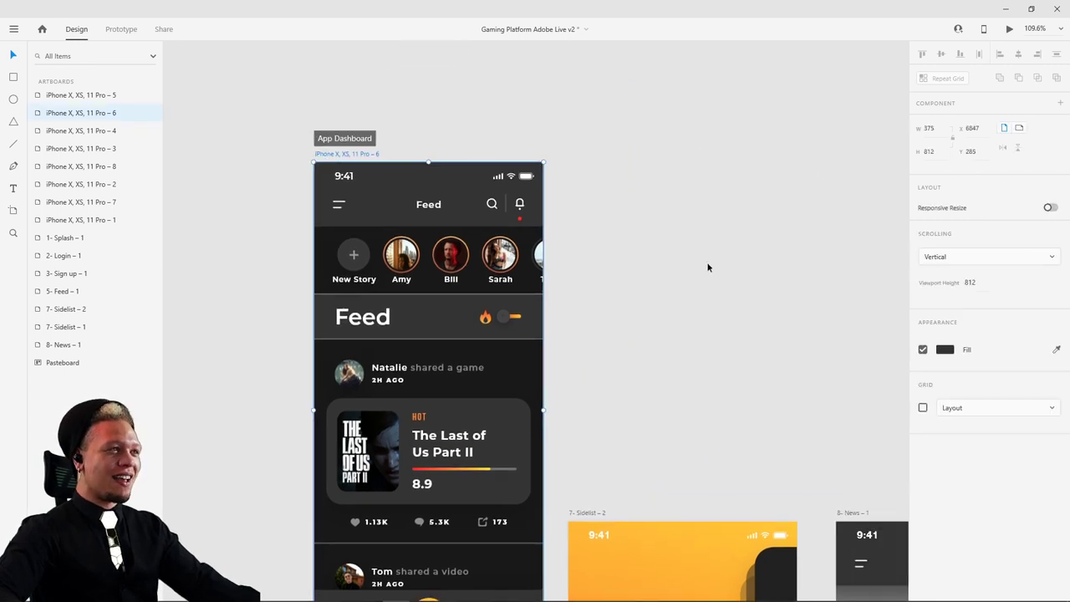
scroll(650, 358, down, 3)
scroll(649, 359, left, 1)
click(443, 159)
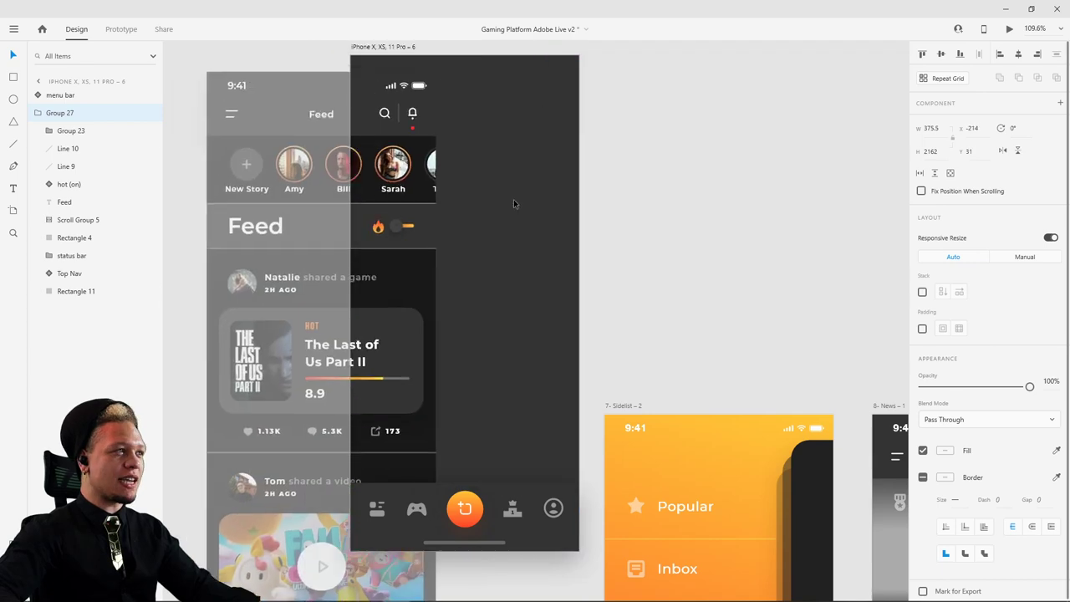
- Try vertical scrolling on the feed content, then revert it to a plain group
click(935, 174)
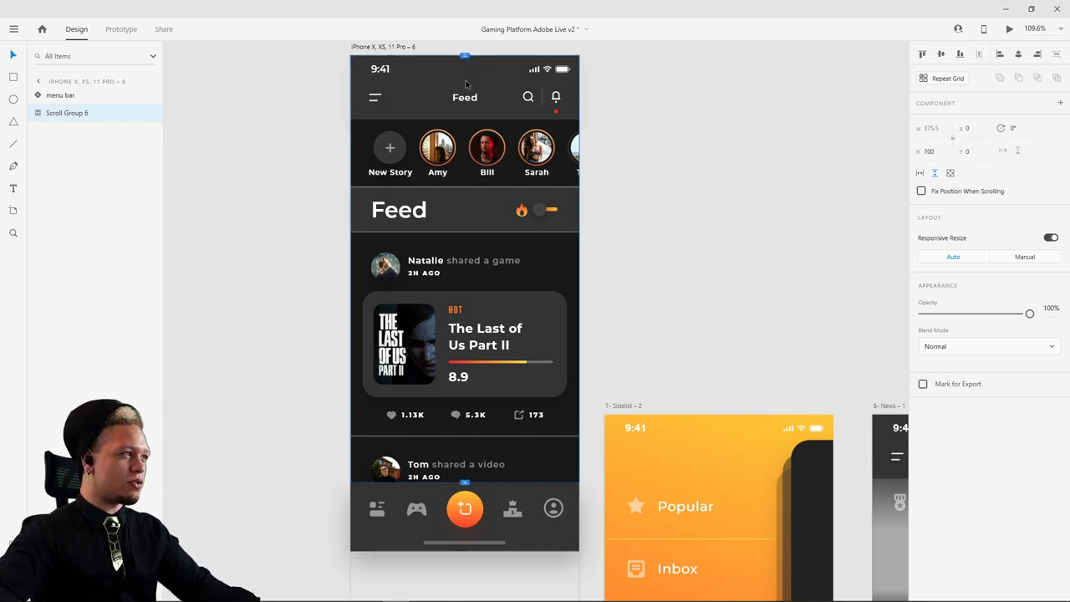
scroll(493, 142, up, 2)
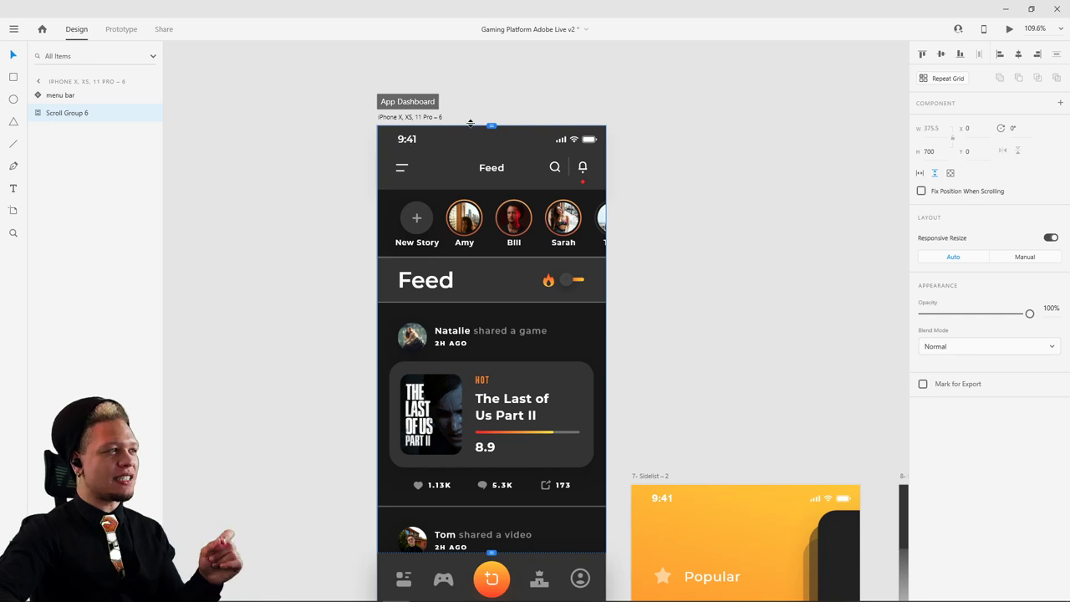
key(ctrl+shift+g)
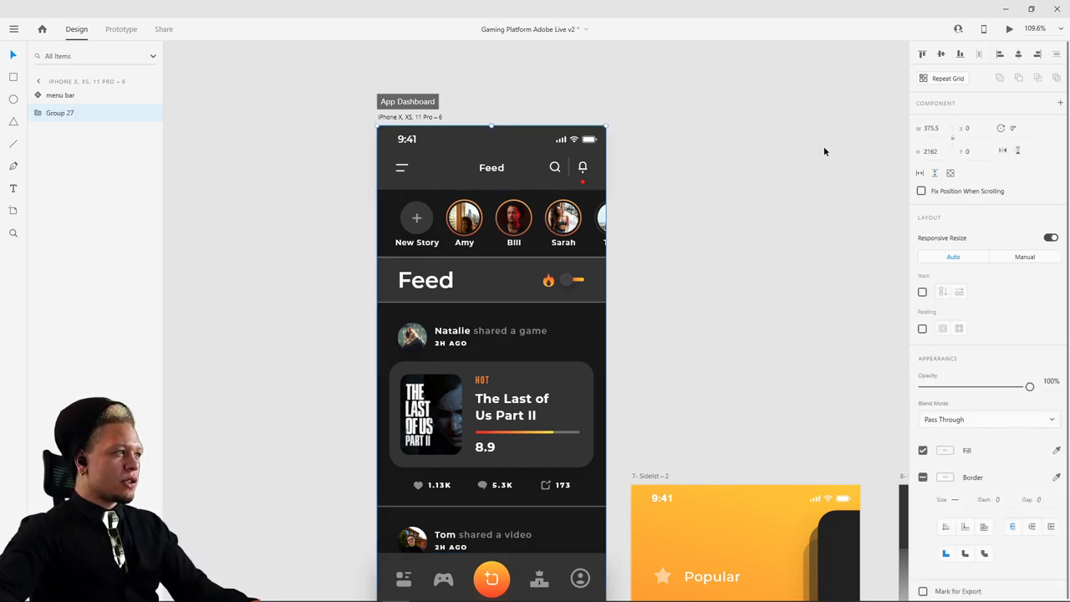
- Move the status bar layer out of the feed content Group 27
drag(451, 168, 406, 167)
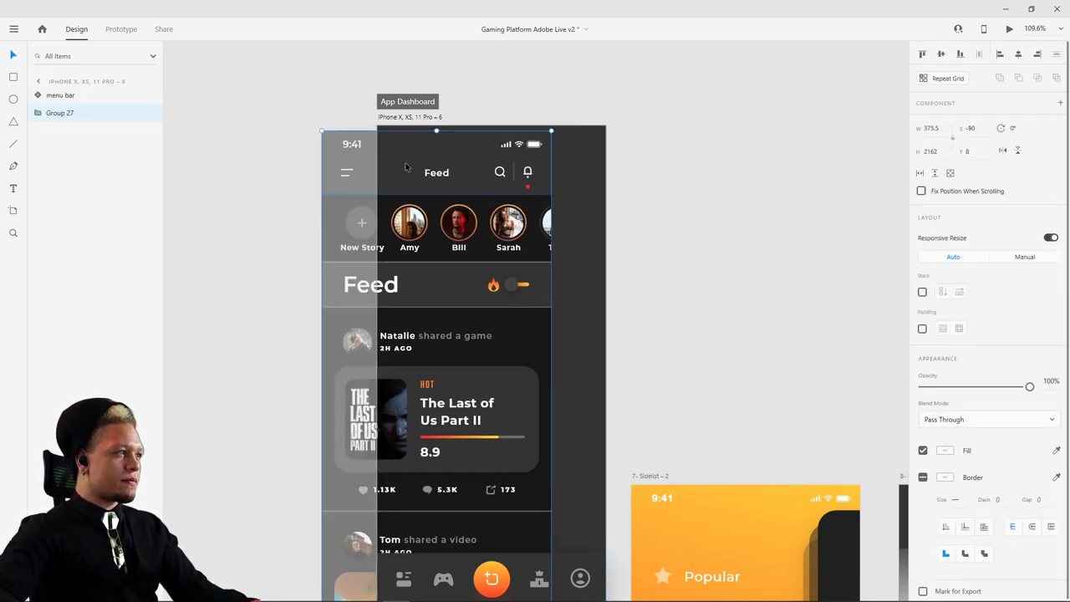
double_click(414, 168)
key(ctrl+z)
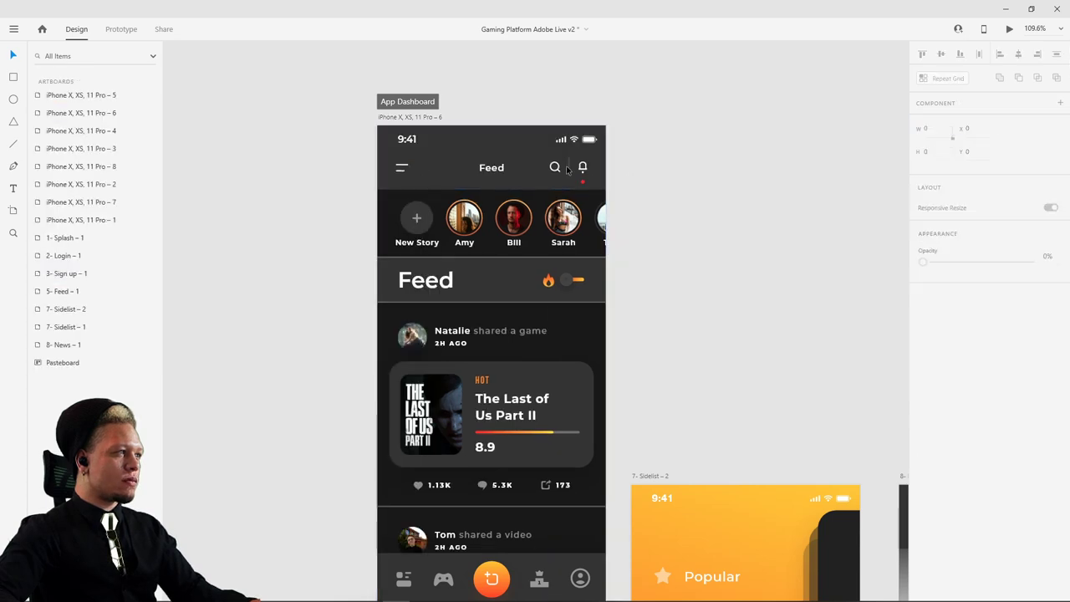
double_click(450, 173)
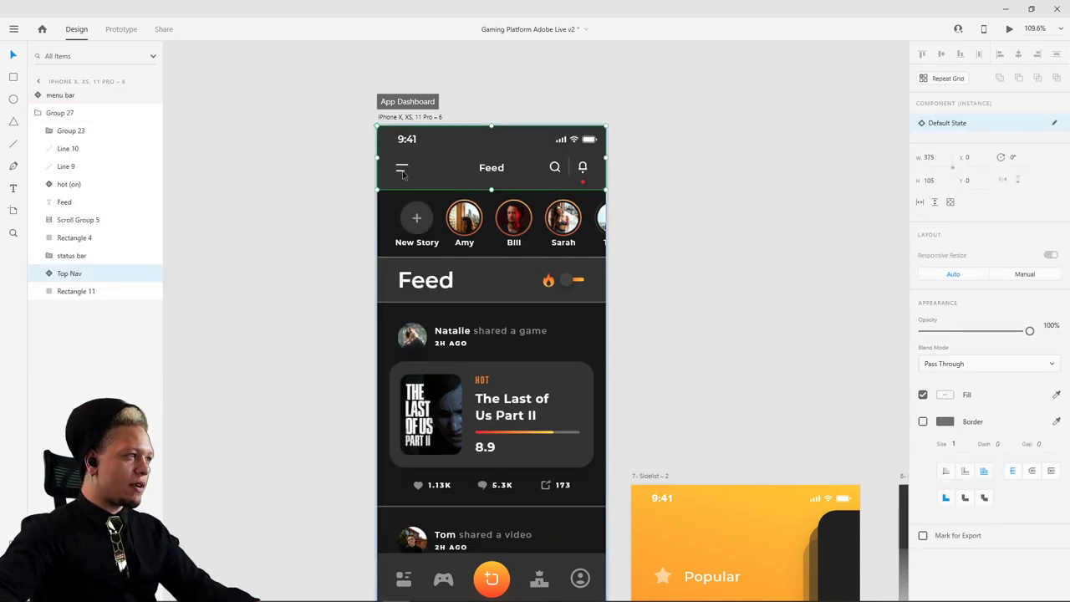
click(443, 142)
key(Delete)
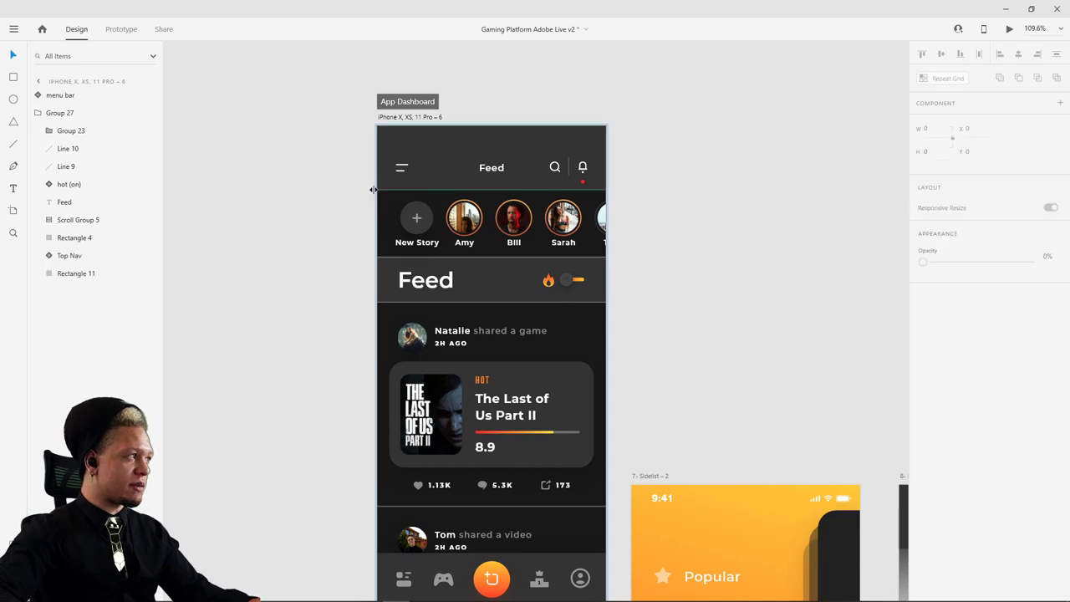
key(ctrl+z)
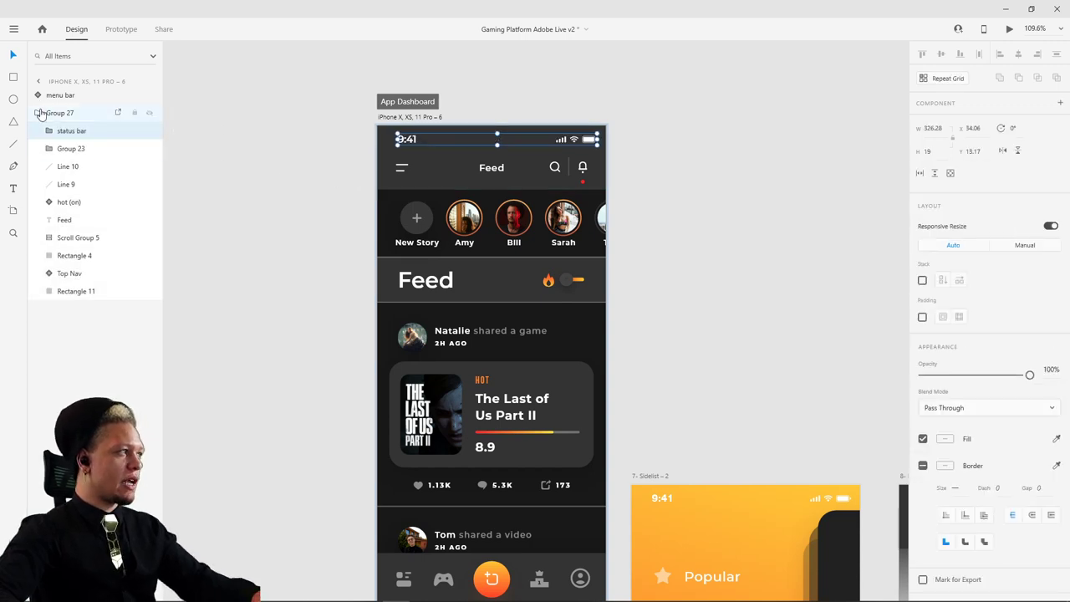
drag(65, 131, 59, 105)
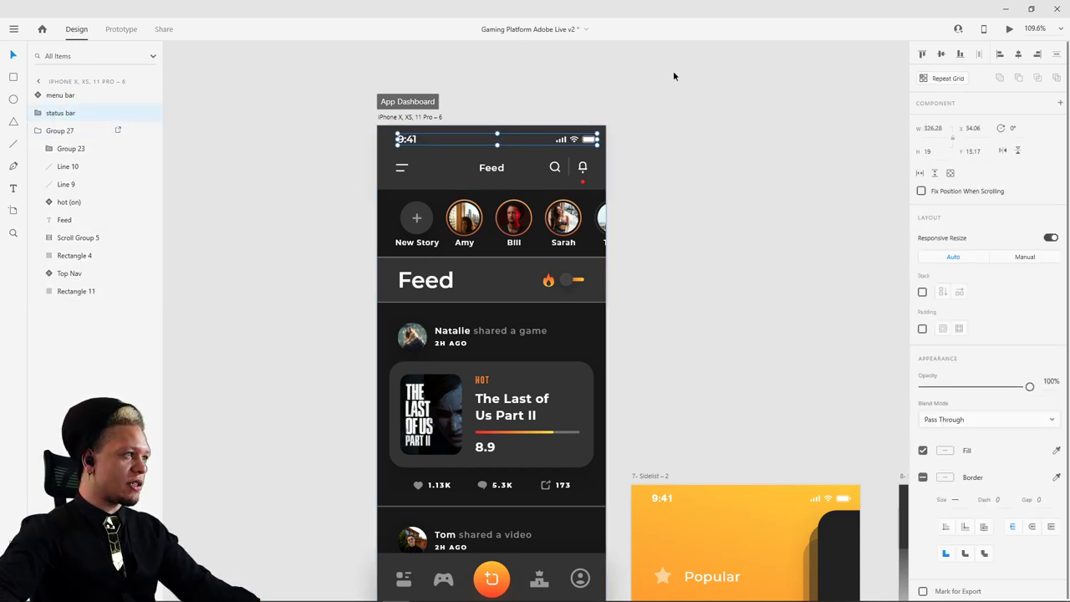
- Enable Vertical Scroll on Group 27, creating a scroll group
key(Escape)
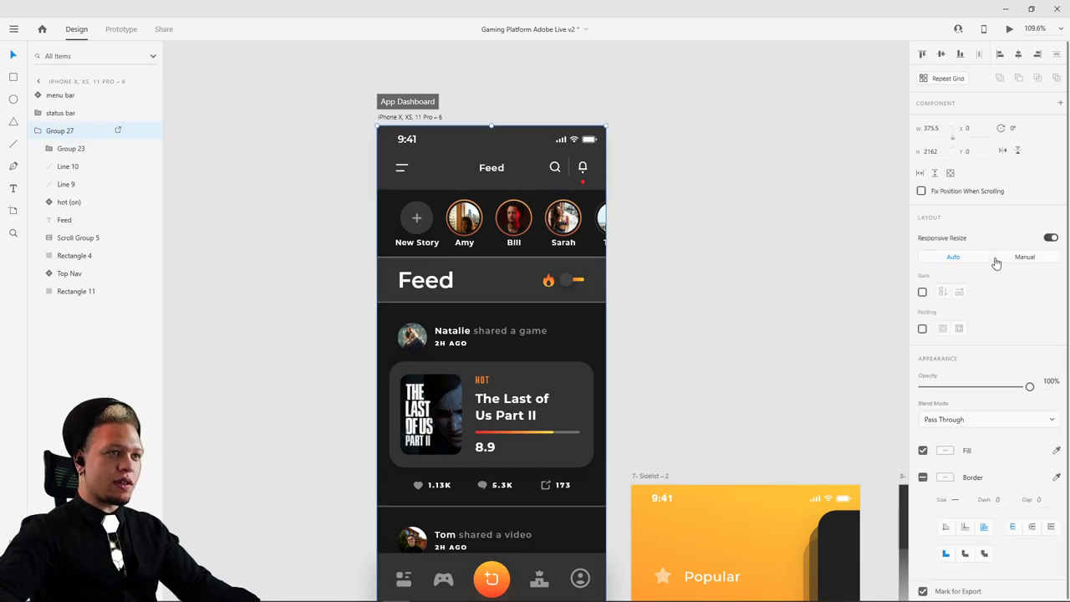
click(934, 173)
drag(697, 346, 678, 325)
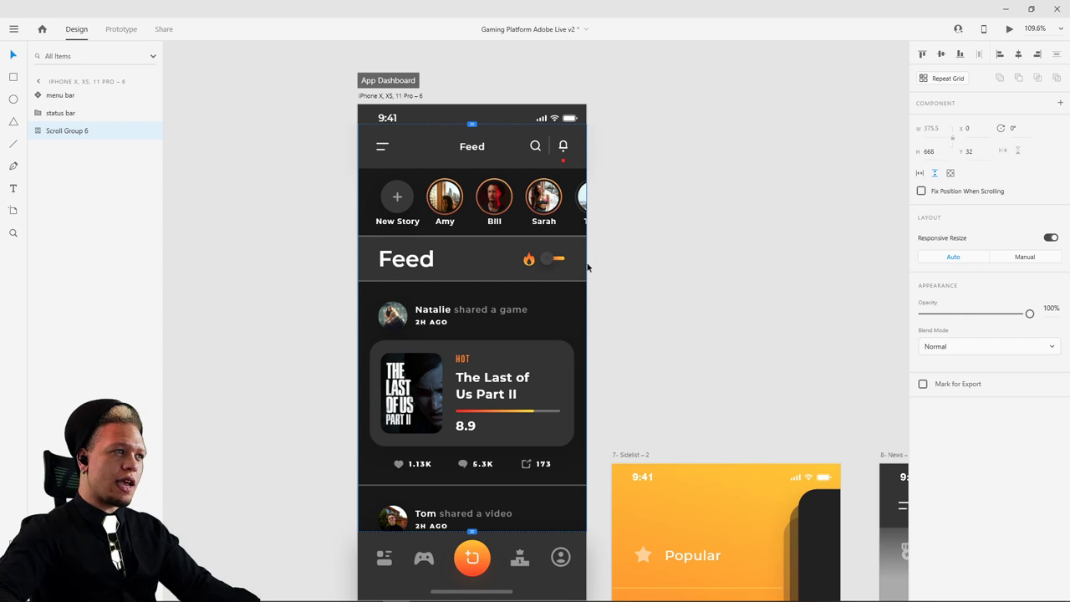
- Preview the prototype and scroll the feed under the fixed status bar
click(1011, 29)
drag(455, 286, 445, 235)
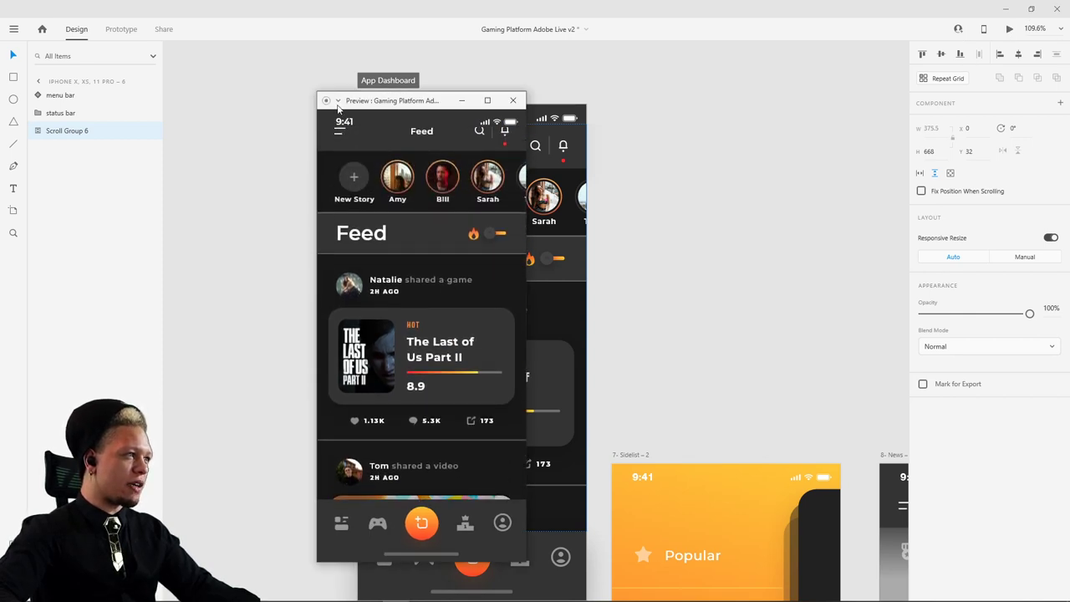
drag(374, 170, 456, 300)
drag(453, 349, 452, 261)
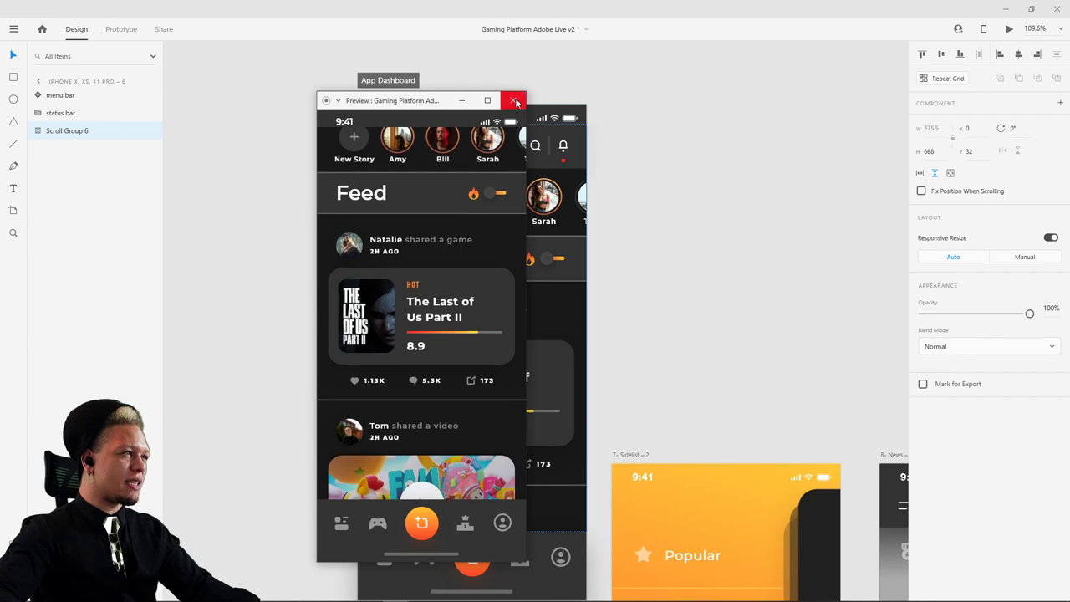
- Group the top navigation layers with Ctrl+G and send the group to the back
click(513, 100)
scroll(748, 349, down, 5)
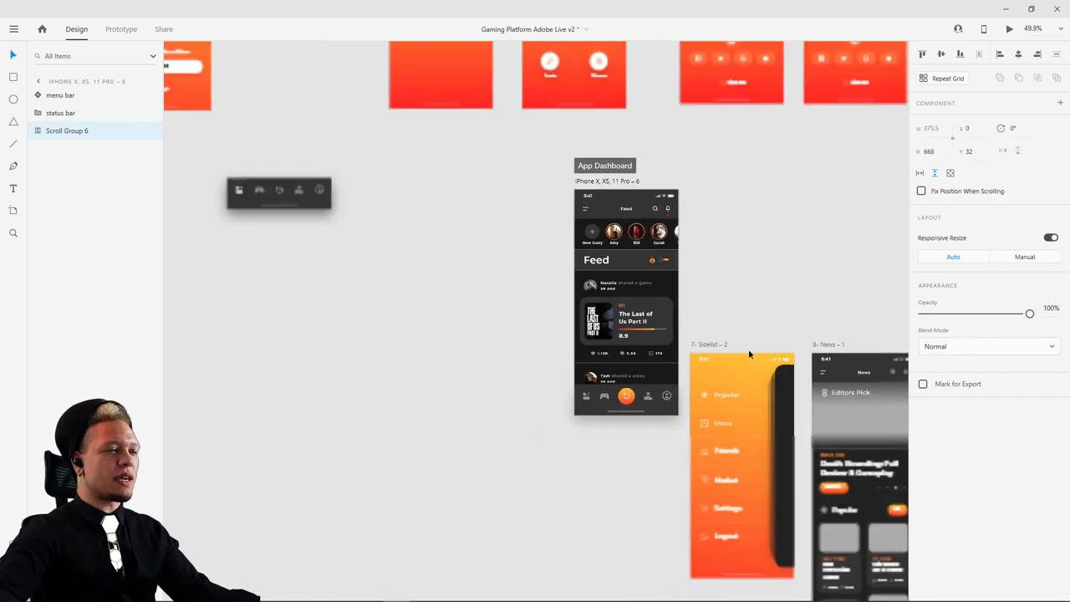
scroll(748, 348, down, 10)
scroll(597, 301, down, 5)
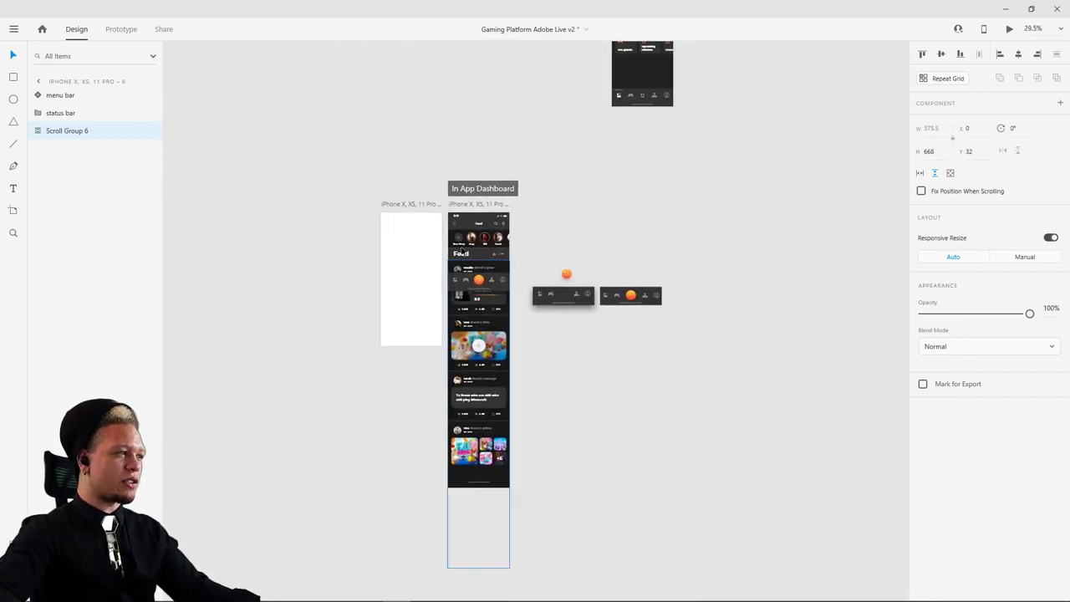
scroll(609, 324, up, 5)
scroll(609, 318, down, 3)
drag(276, 105, 78, 77)
scroll(688, 195, right, 2)
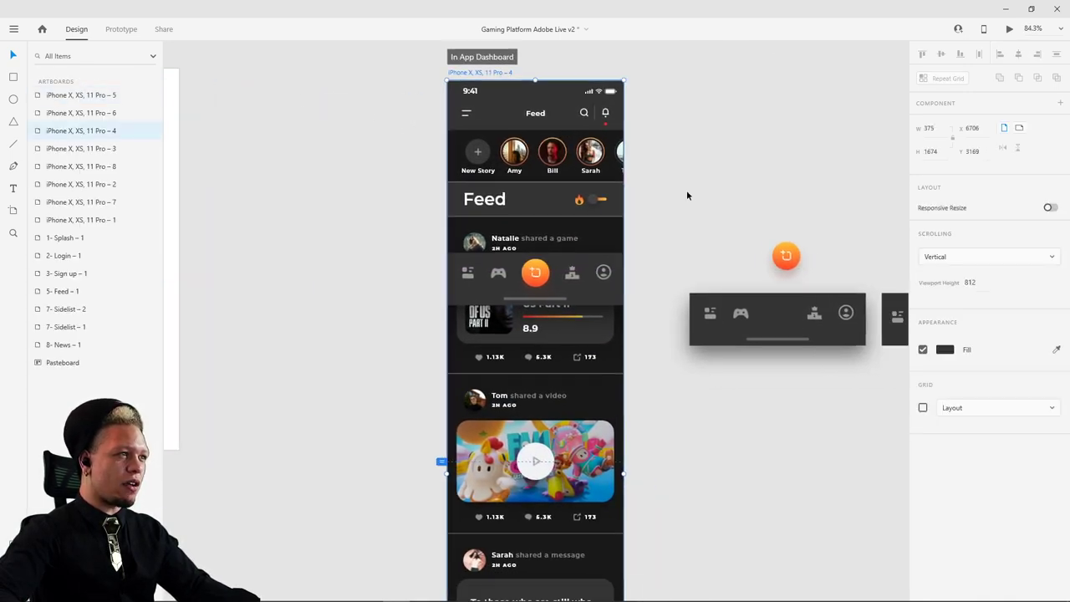
drag(431, 102, 634, 211)
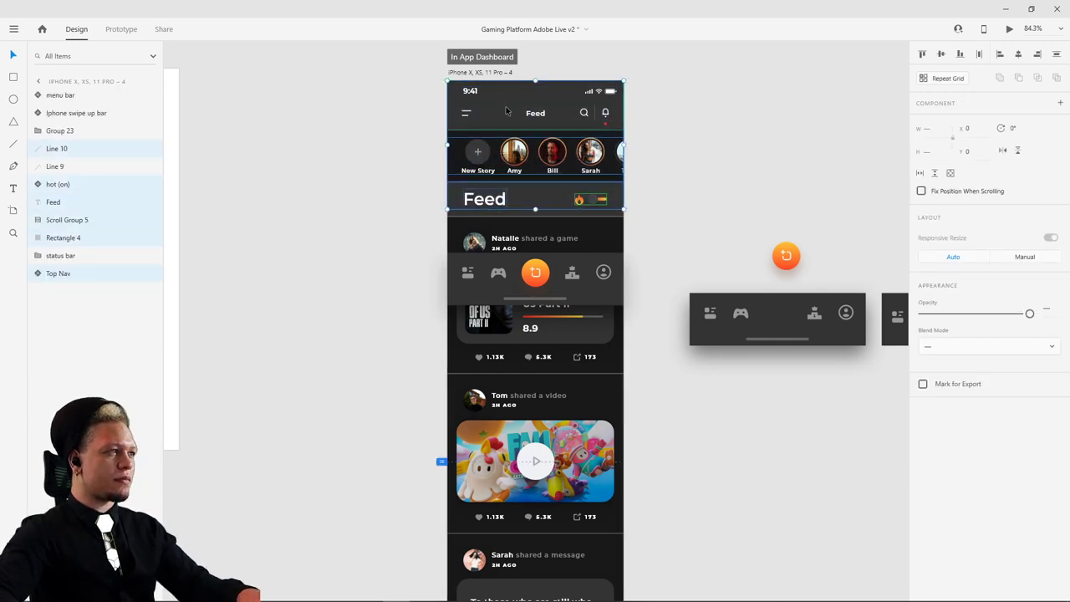
key(ctrl+g)
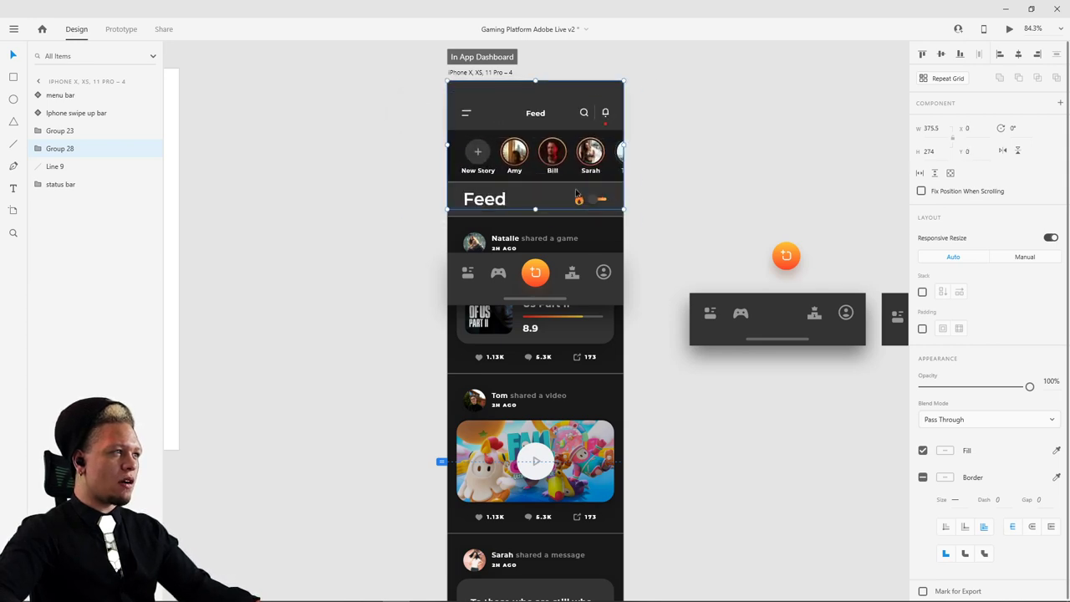
key(ctrl+shift+bracketleft)
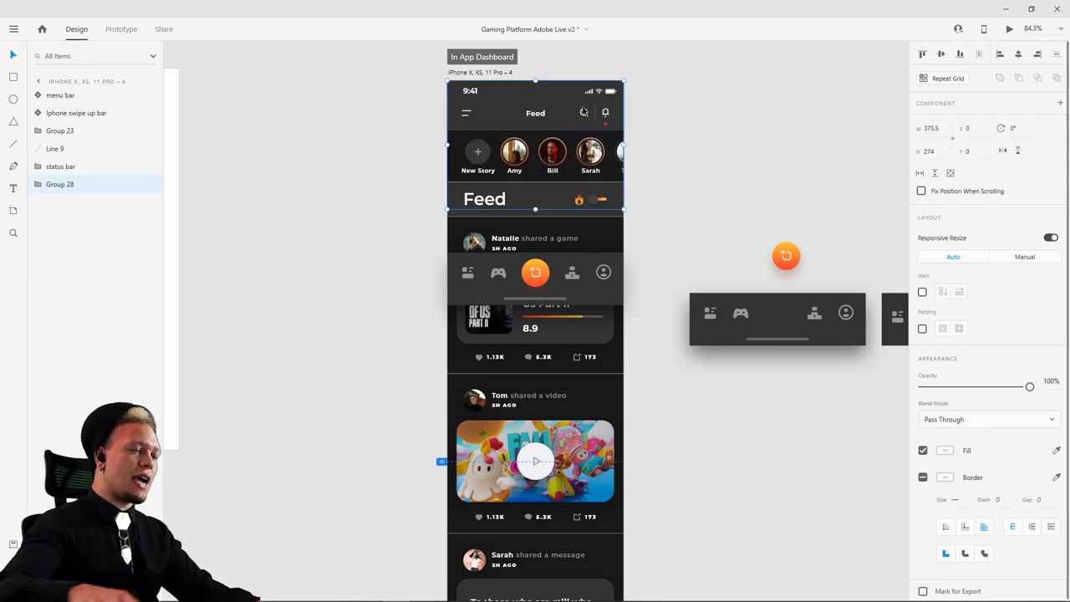
- Move the bottom menu bar down to Y 700
click(713, 135)
drag(581, 306, 582, 465)
scroll(560, 460, up, 5)
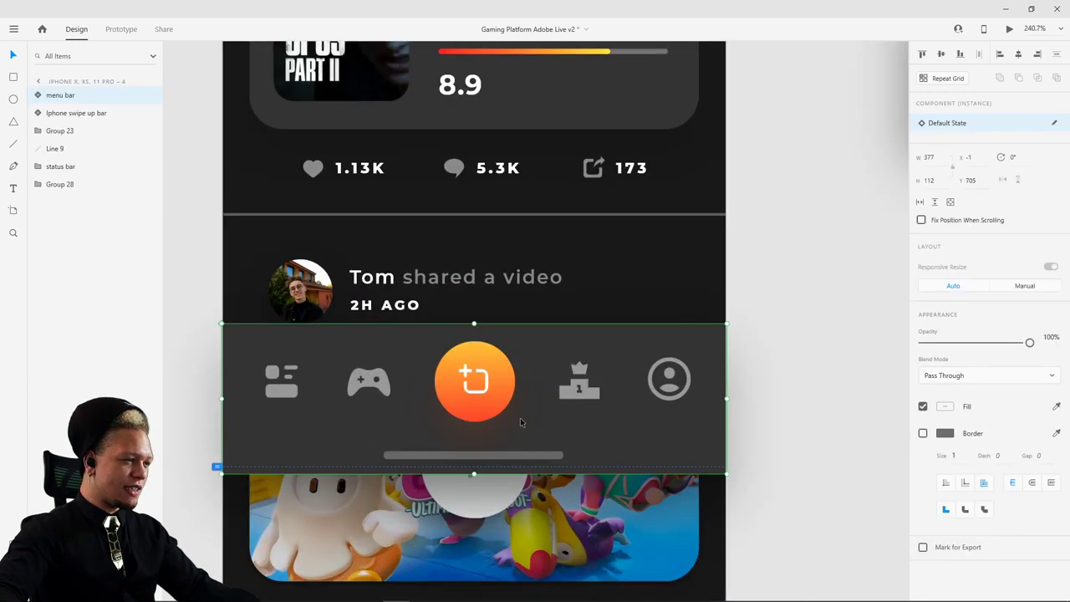
drag(520, 419, 529, 404)
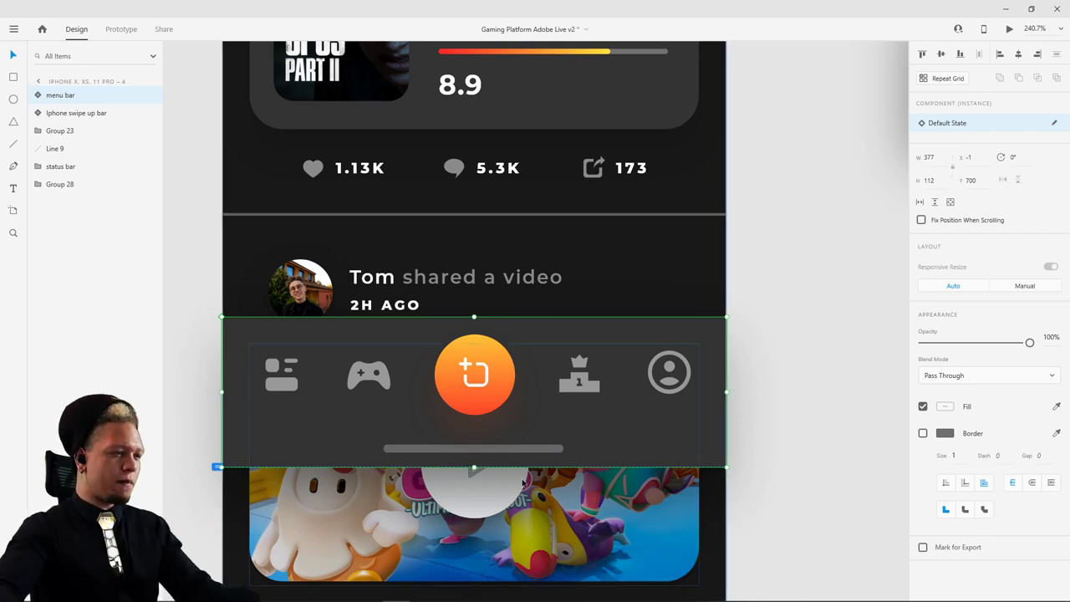
scroll(492, 468, up, 5)
drag(410, 425, 774, 410)
scroll(774, 409, down, 10)
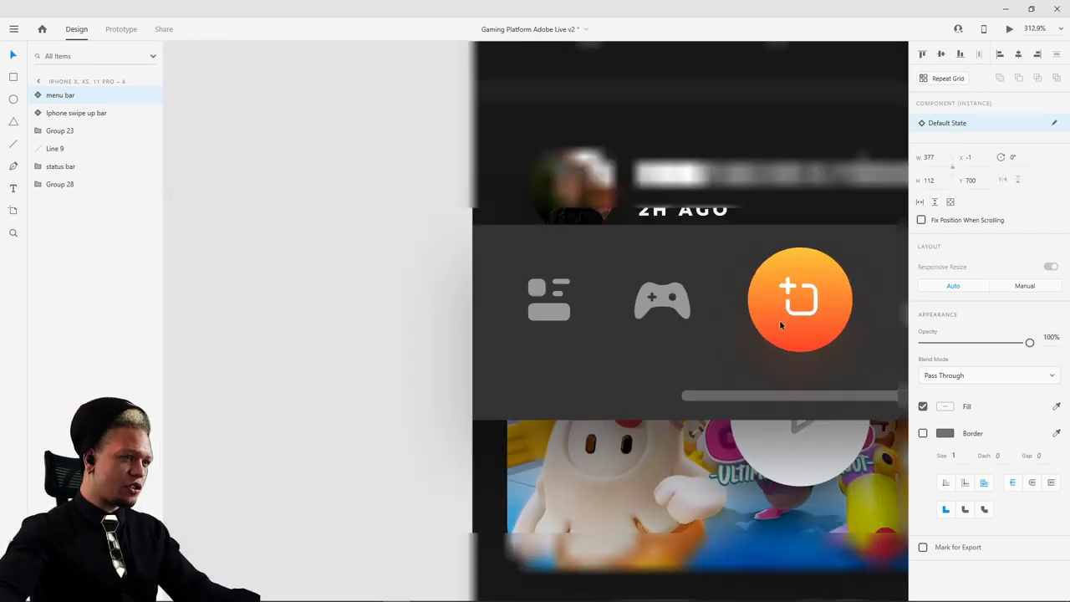
scroll(796, 230, down, 4)
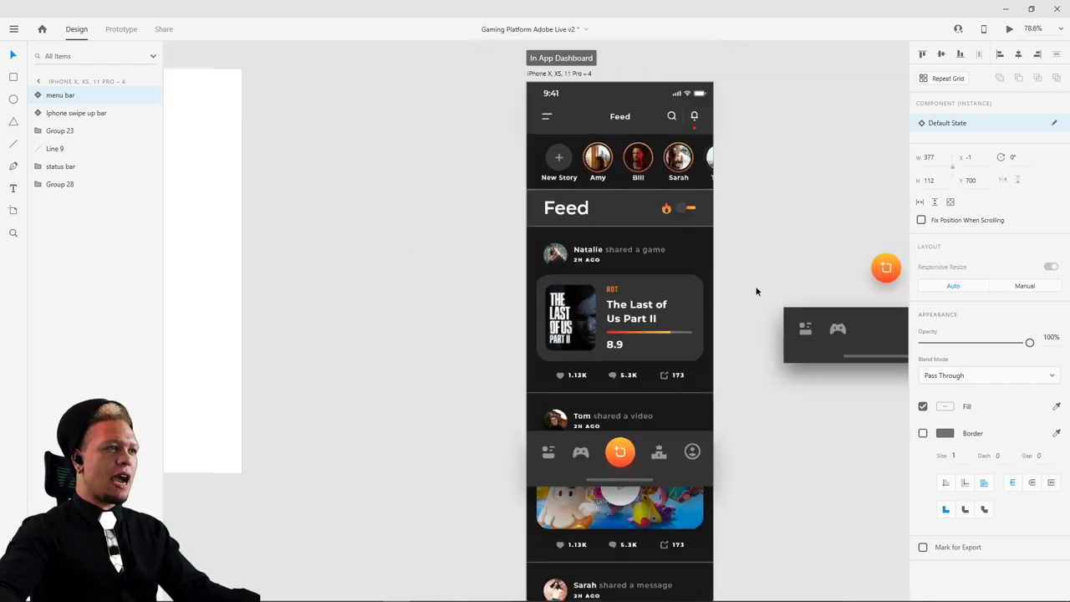
- Try shortening the In App Dashboard artboard to 821, then restore its full height
click(614, 134)
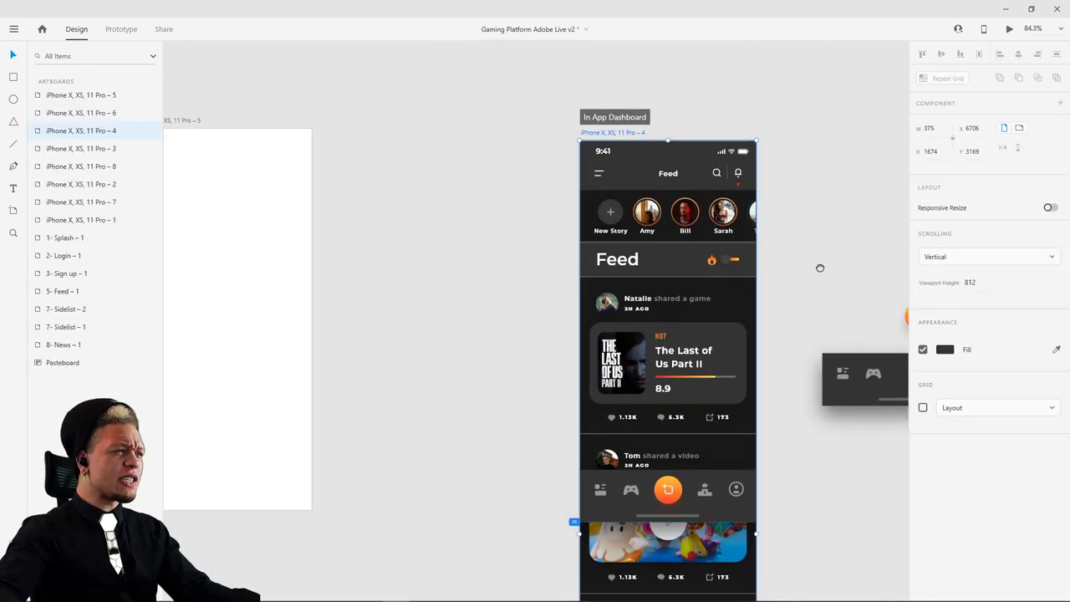
scroll(820, 267, down, 6)
drag(490, 528, 504, 141)
scroll(502, 136, up, 10)
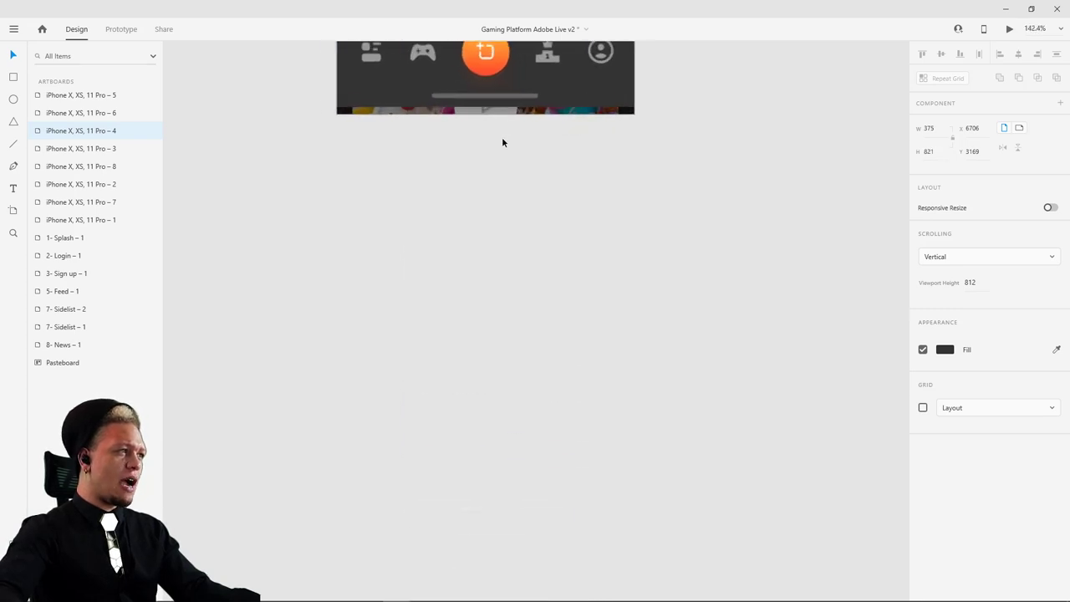
scroll(501, 310, up, 3)
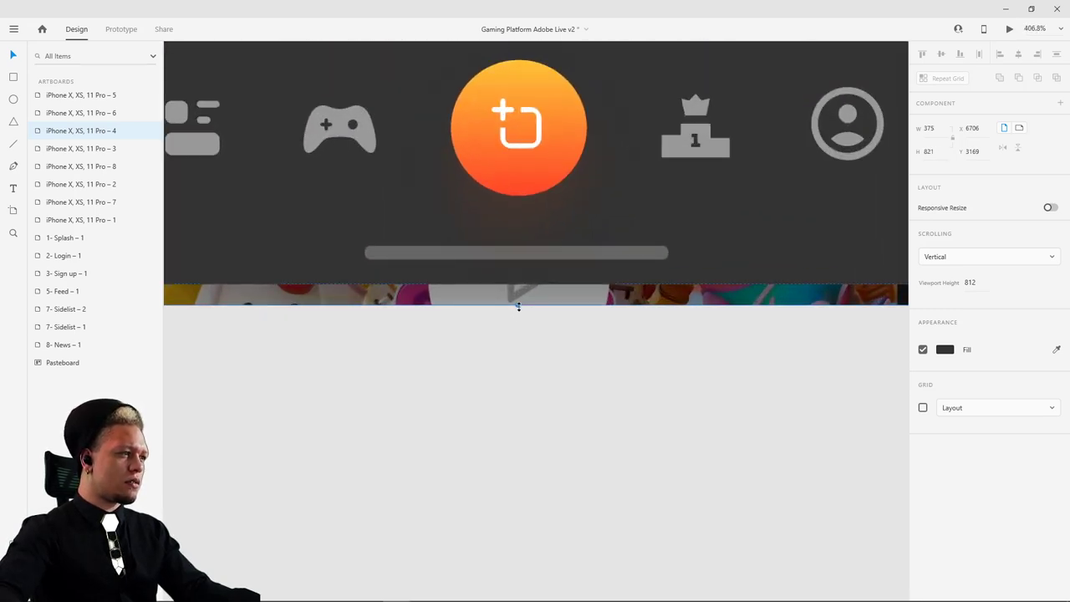
scroll(518, 306, down, 3)
key(ctrl+z)
scroll(786, 360, down, 6)
- Try moving the bottom nav bar off the artboard, then undo it
drag(773, 334, 553, 334)
drag(687, 332, 681, 333)
key(ctrl+z)
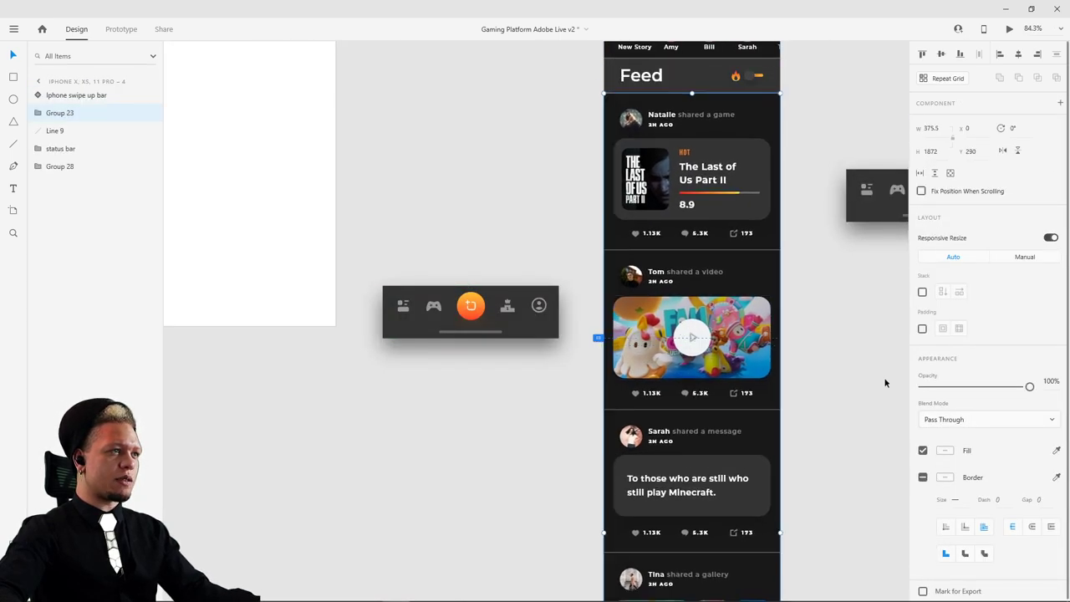
key(ctrl+z)
scroll(824, 315, up, 3)
scroll(824, 315, right, 2)
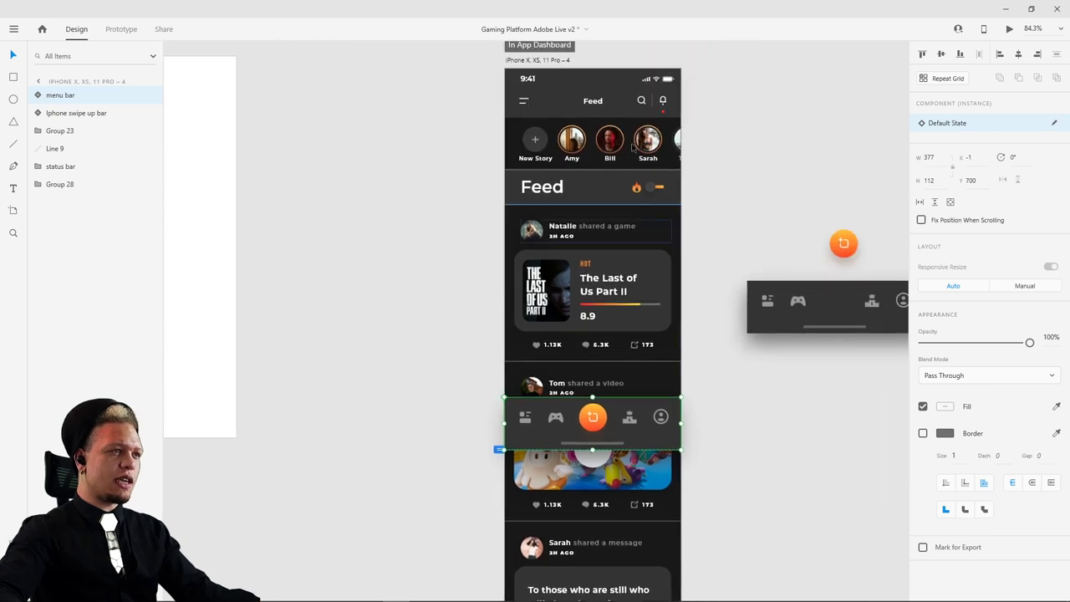
- Shorten the Feed artboard to phone-screen height, about 814
key(Escape)
scroll(771, 308, down, 8)
drag(550, 458, 550, 100)
scroll(683, 424, up, 5)
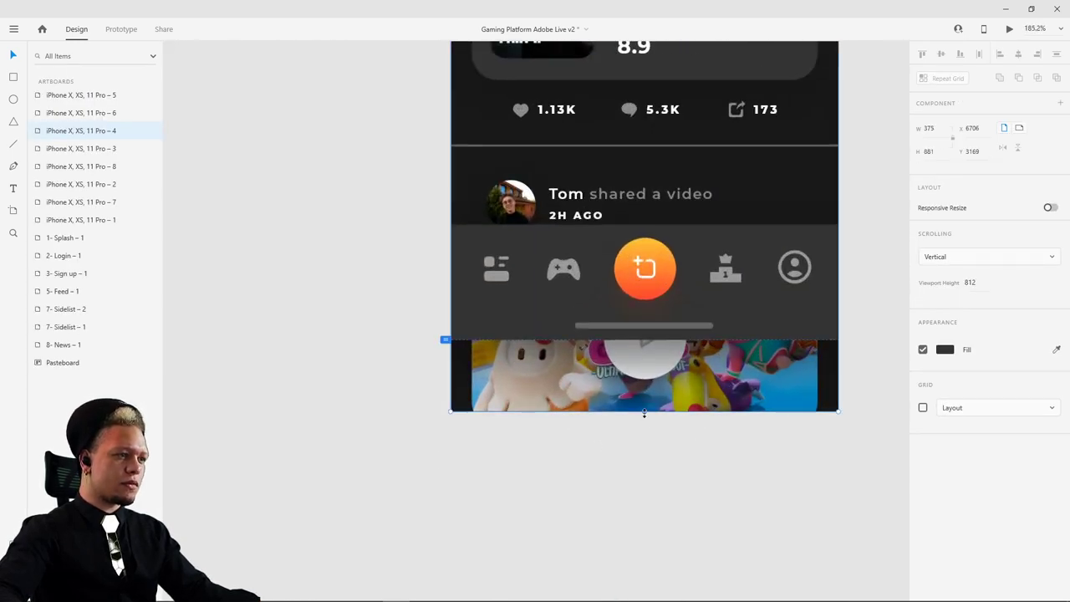
drag(641, 412, 641, 340)
scroll(622, 349, up, 5)
scroll(621, 350, up, 5)
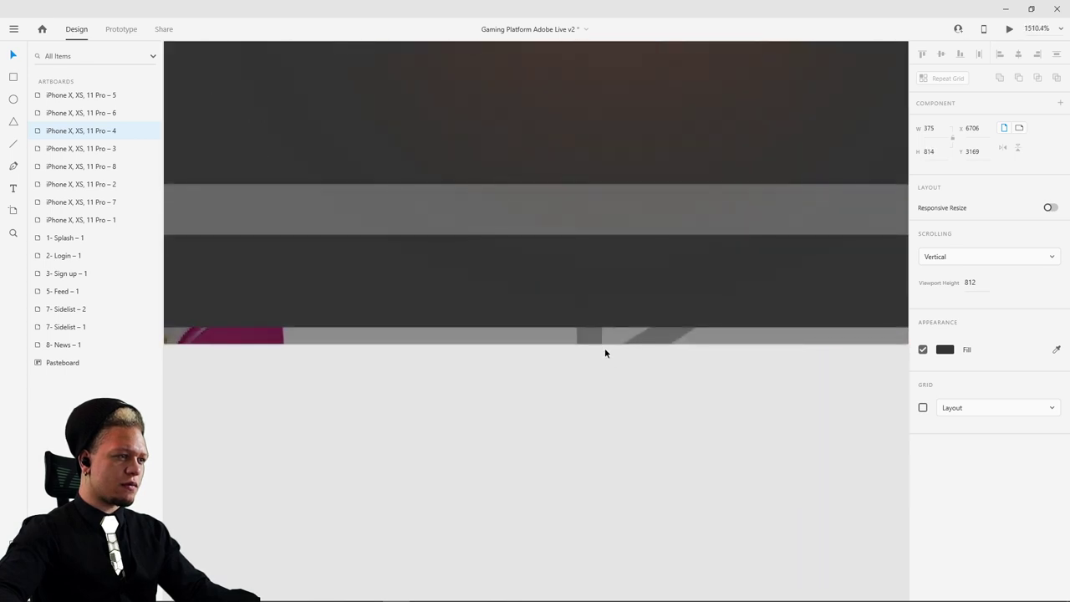
- Bring the whole Feed artboard into view and select the feed list group
click(654, 390)
scroll(655, 384, down, 5)
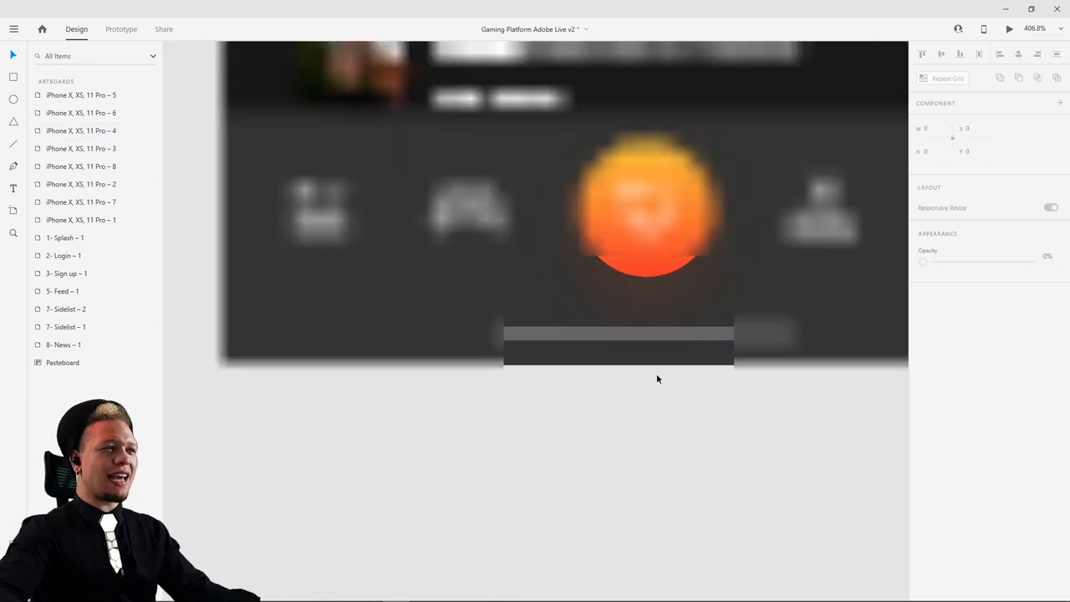
drag(692, 394, 596, 466)
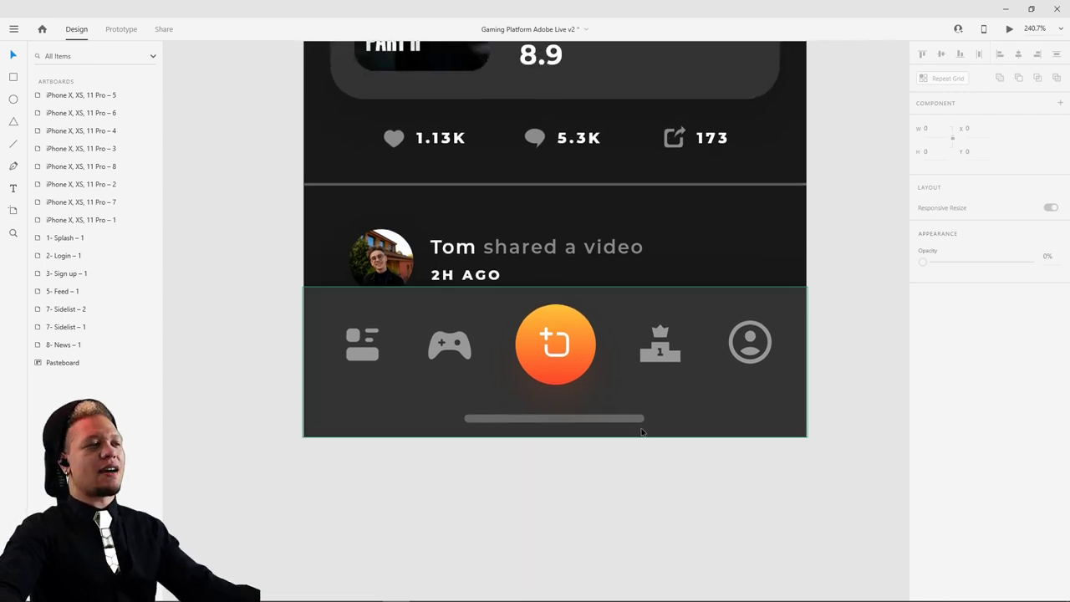
scroll(642, 431, down, 3)
drag(744, 253, 692, 383)
click(586, 284)
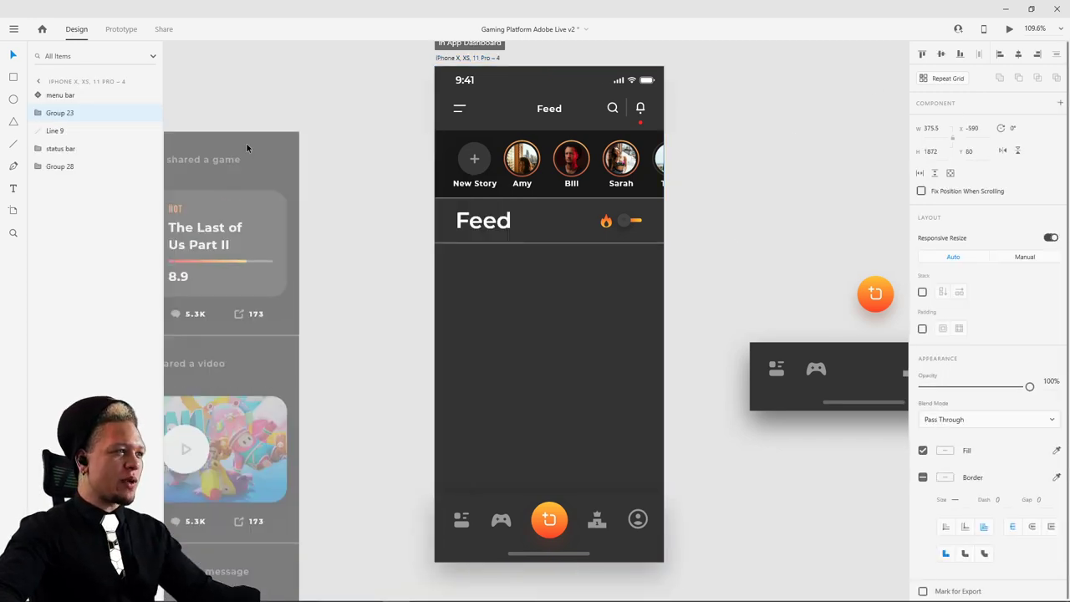
- Test moving the header group and feed list aside, undoing each move
click(457, 159)
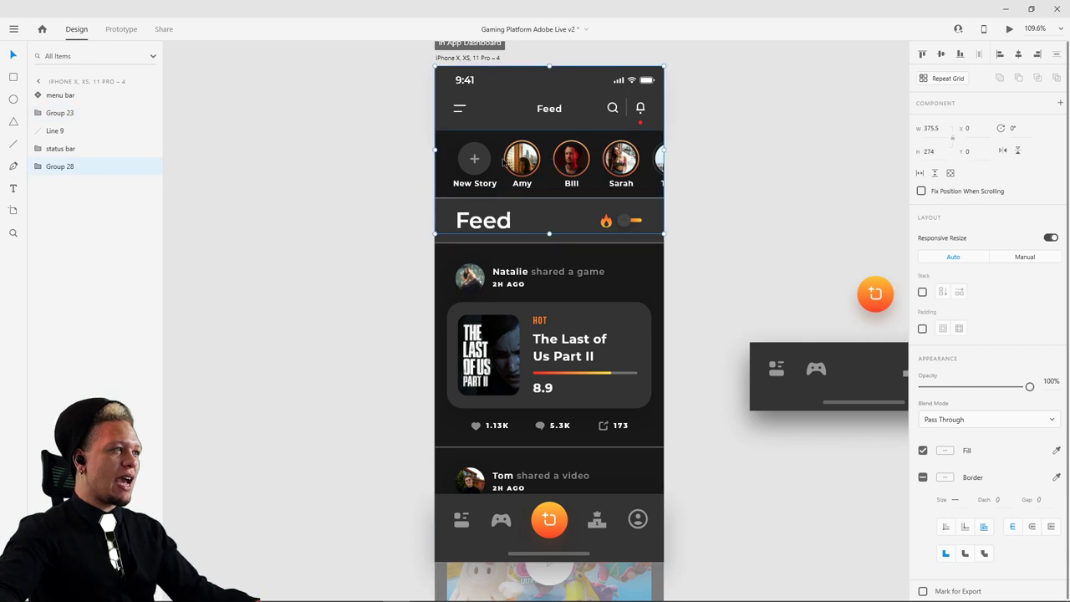
drag(457, 159, 624, 182)
key(ctrl+z)
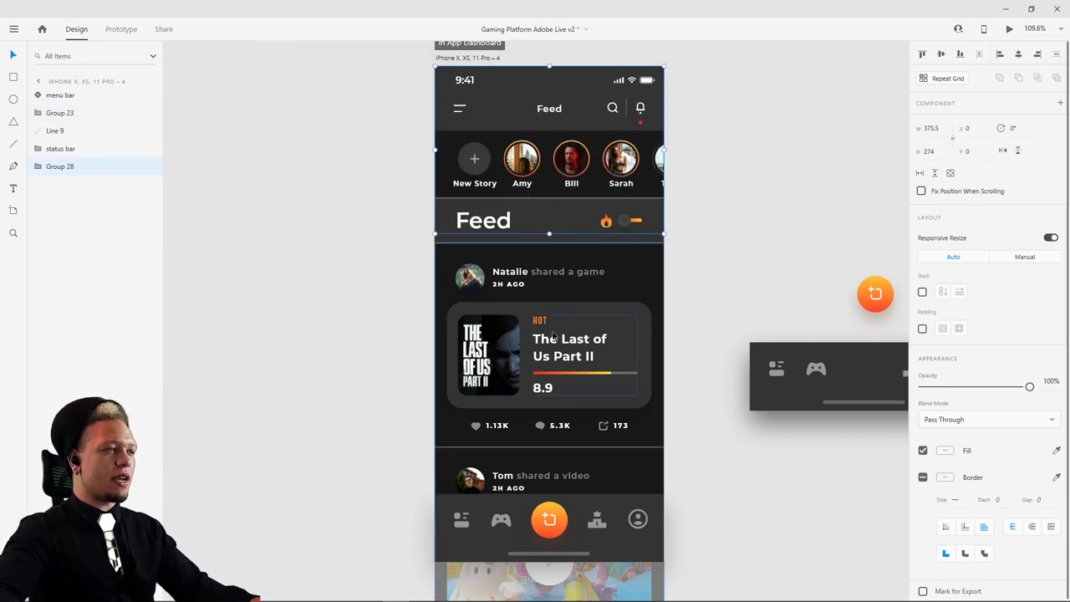
click(493, 265)
drag(475, 202, 724, 186)
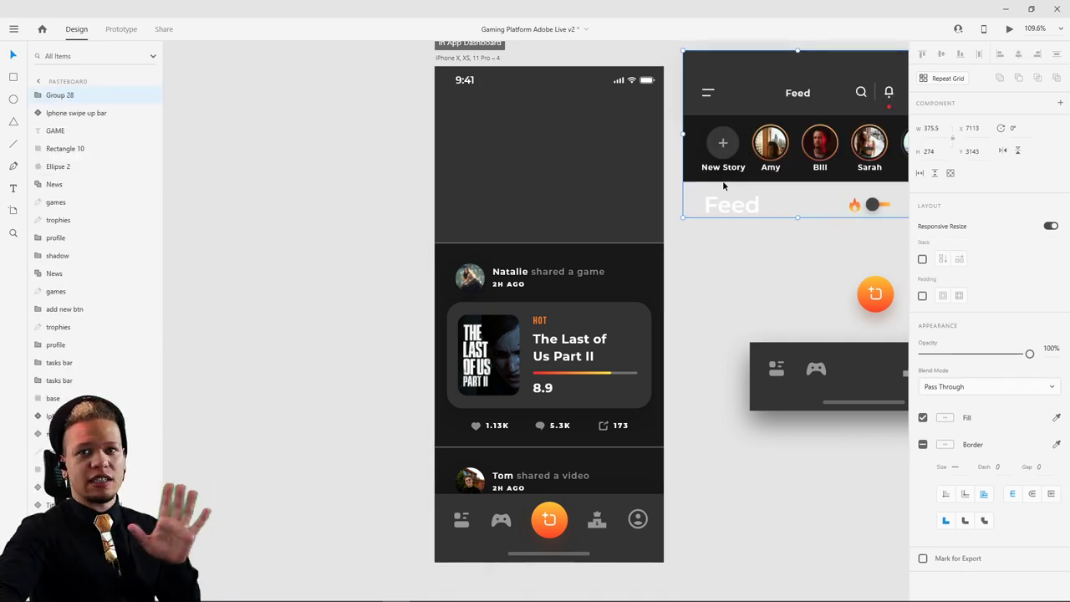
key(ctrl+z)
drag(569, 333, 569, 333)
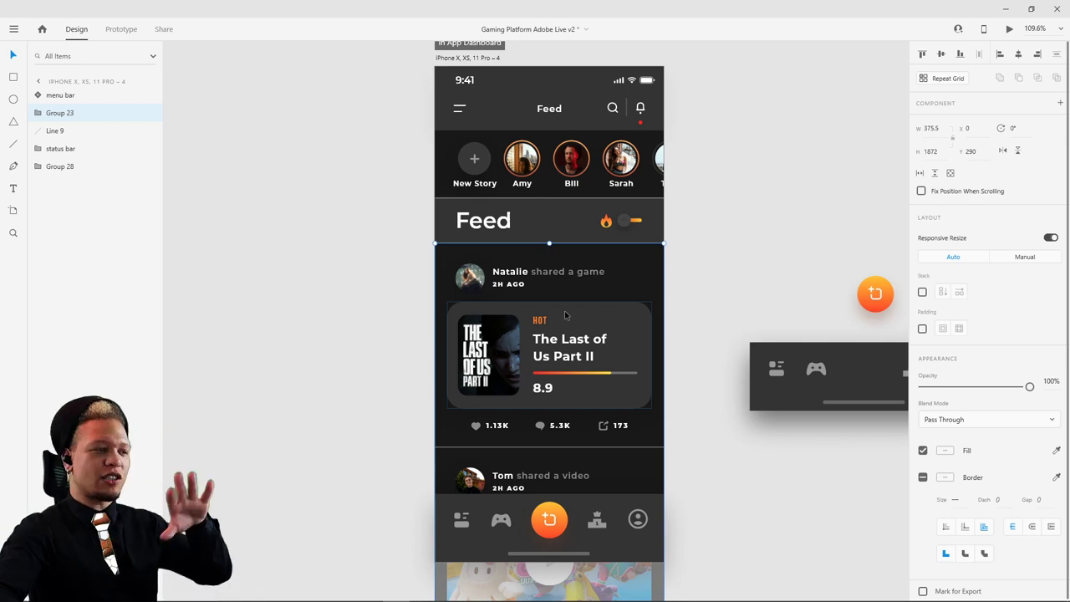
drag(509, 366, 687, 277)
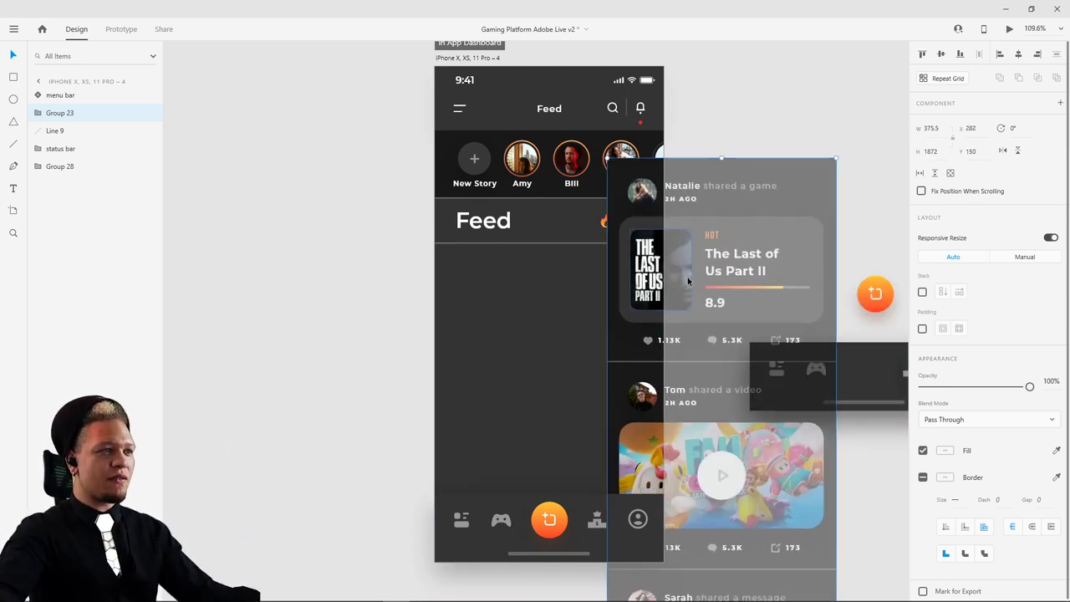
key(ctrl+z)
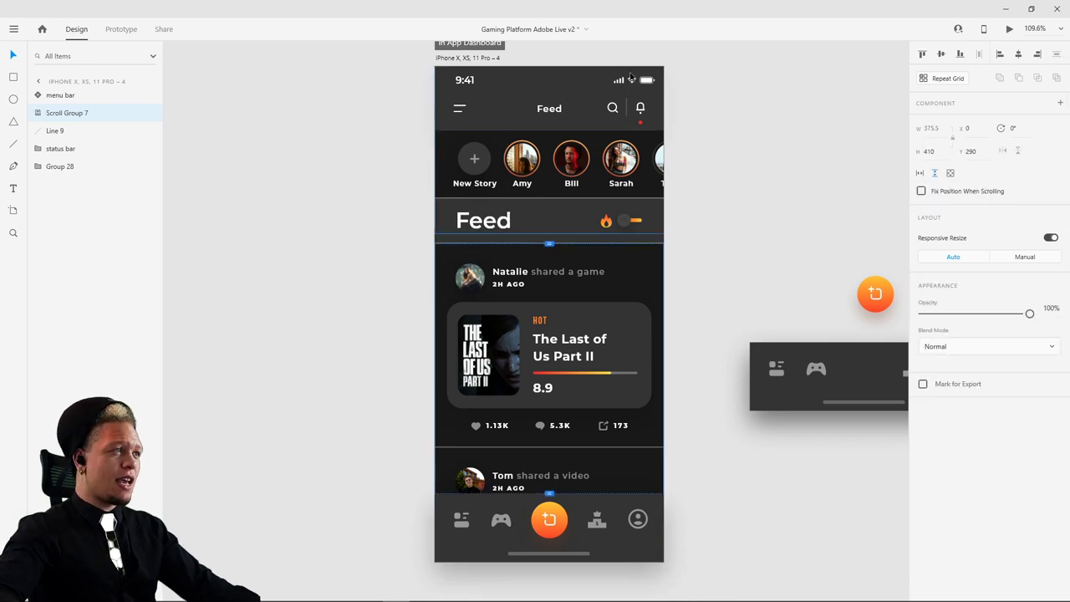
click(468, 58)
click(1010, 29)
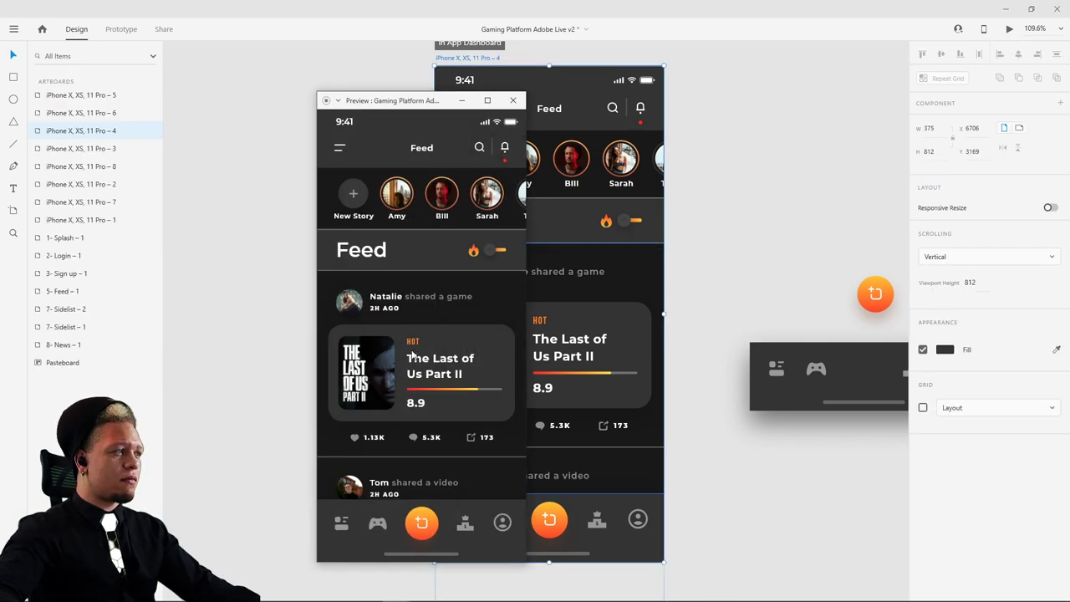
scroll(427, 301, down, 5)
scroll(442, 315, down, 5)
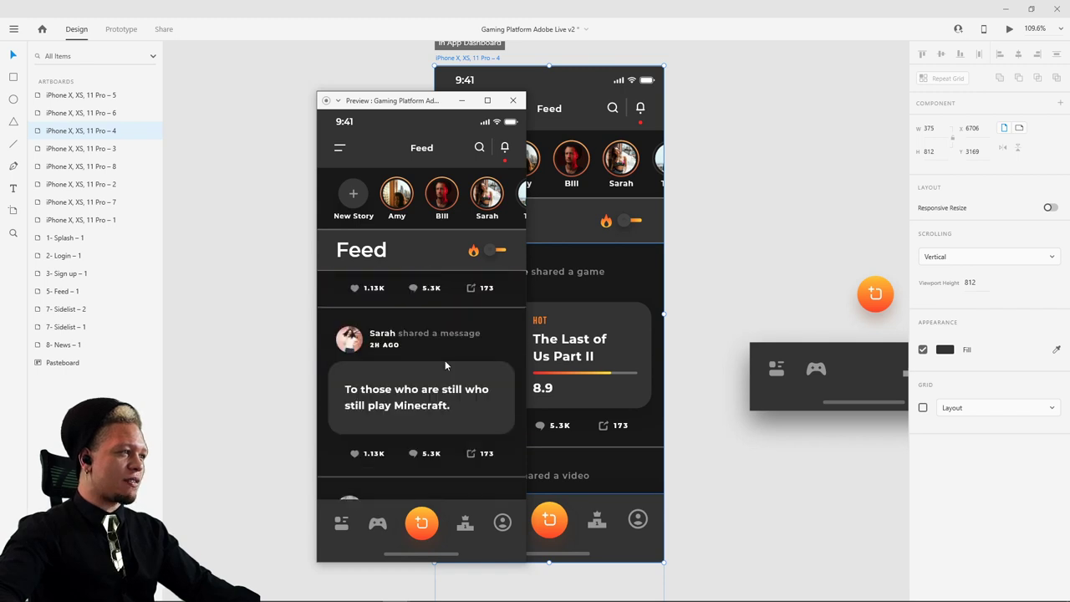
scroll(452, 310, up, 8)
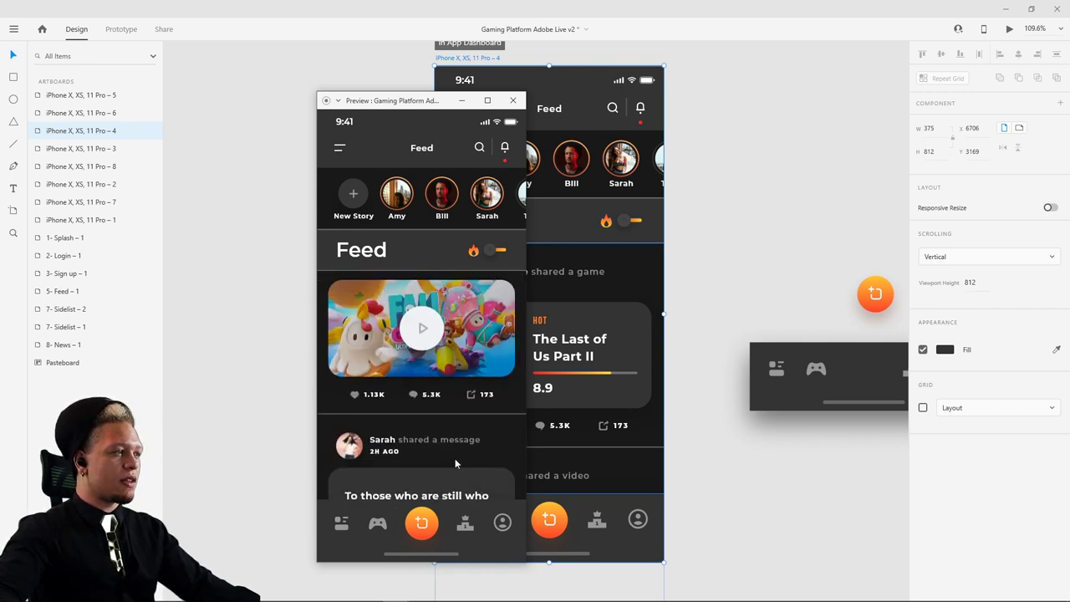
drag(432, 213, 401, 197)
click(512, 101)
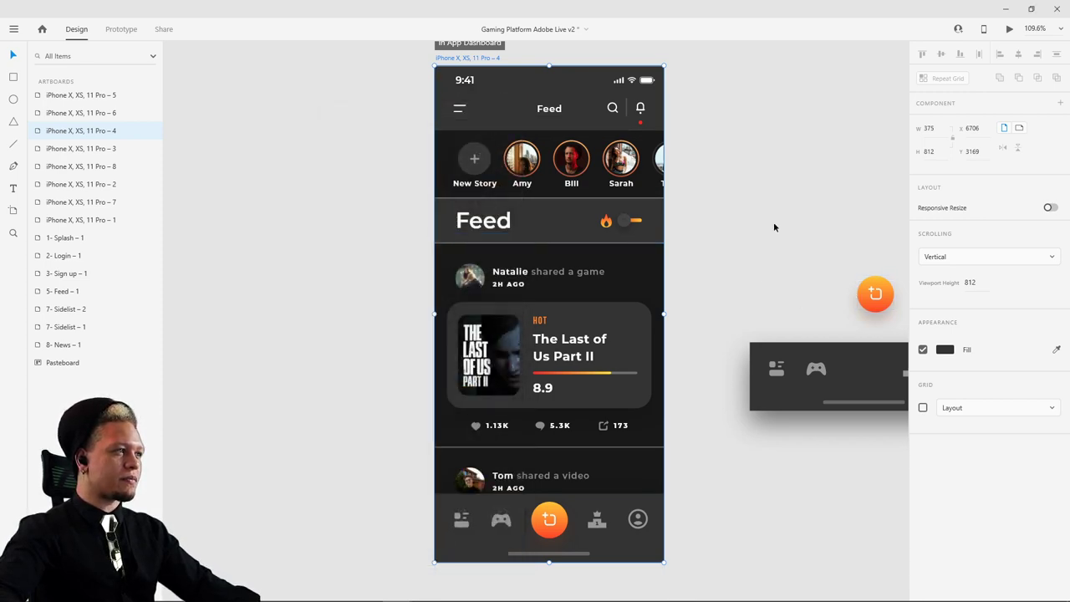
scroll(561, 183, up, 5)
click(469, 146)
- Toggle horizontal scrolling on the story avatar row and check it in a preview
click(469, 146)
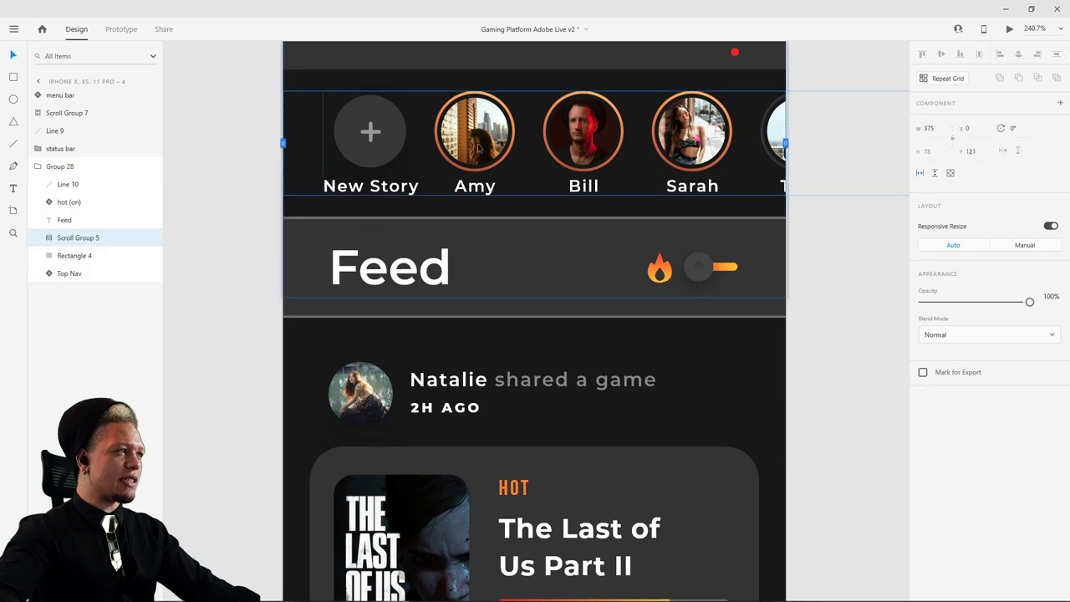
click(922, 174)
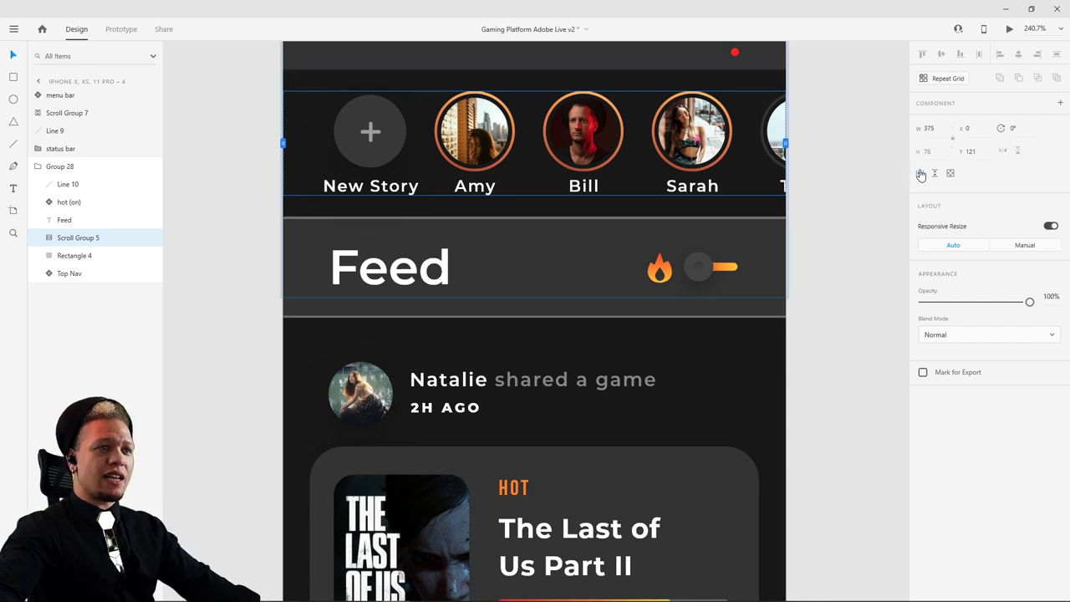
click(841, 67)
scroll(851, 220, up, 2)
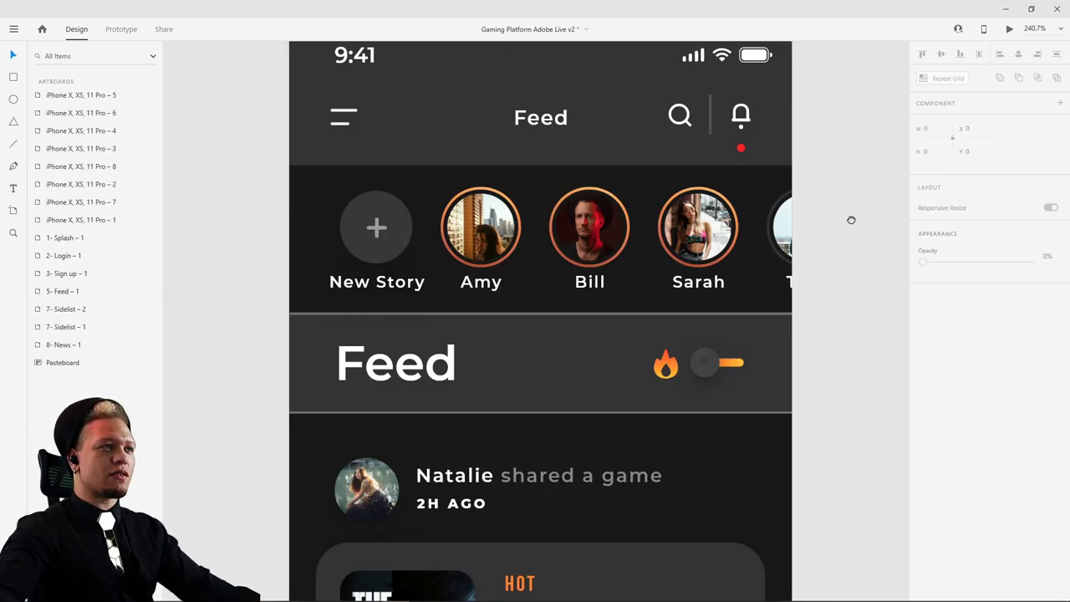
scroll(851, 220, up, 2)
click(351, 105)
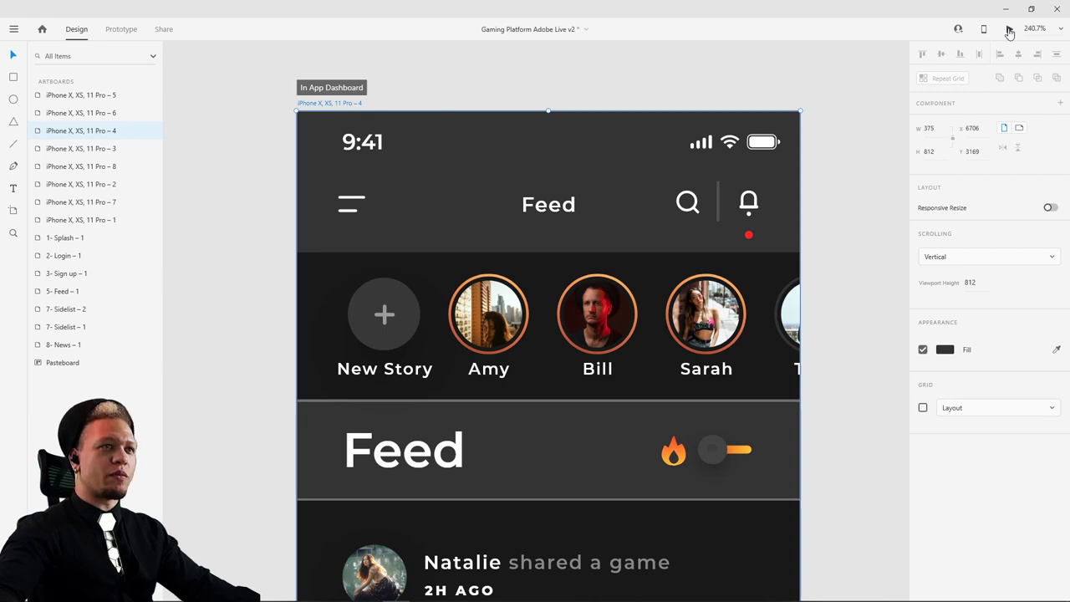
click(1009, 29)
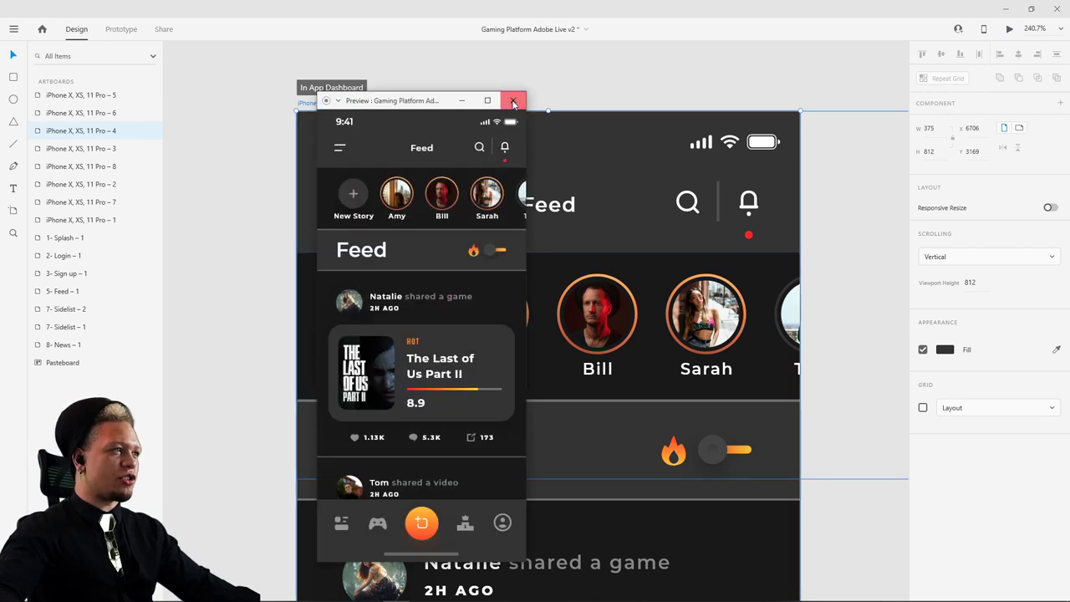
click(512, 100)
- Set the story row to scroll horizontally at screen width and test it in preview
double_click(508, 330)
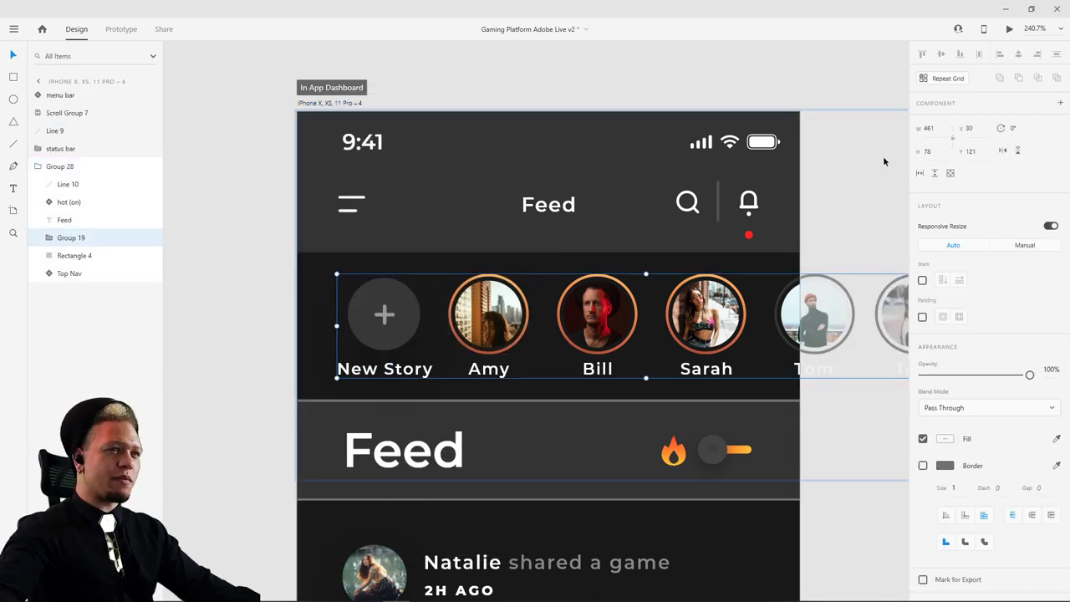
click(919, 173)
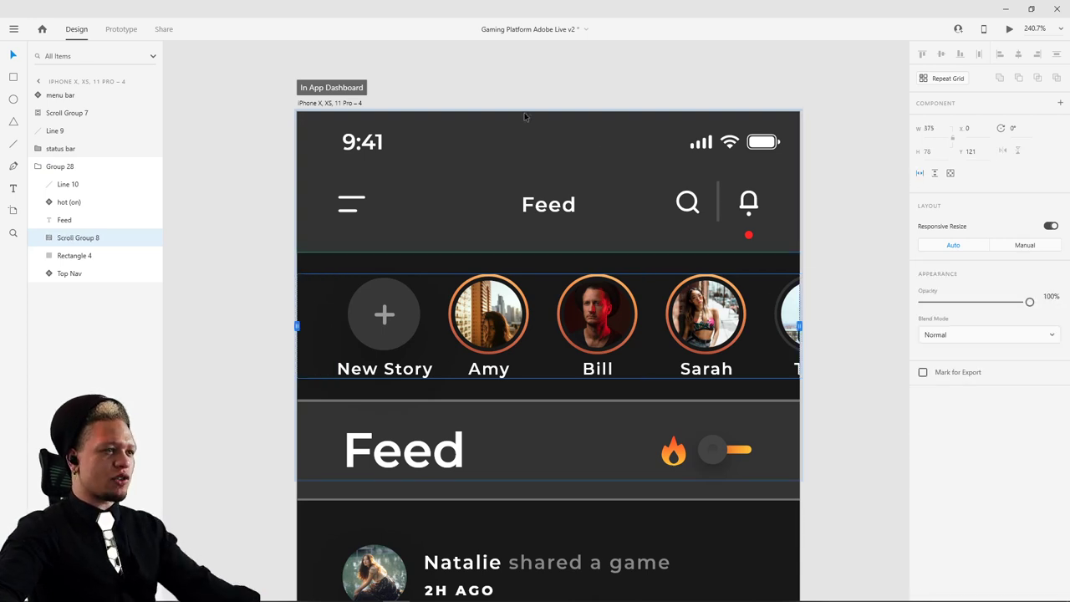
click(351, 103)
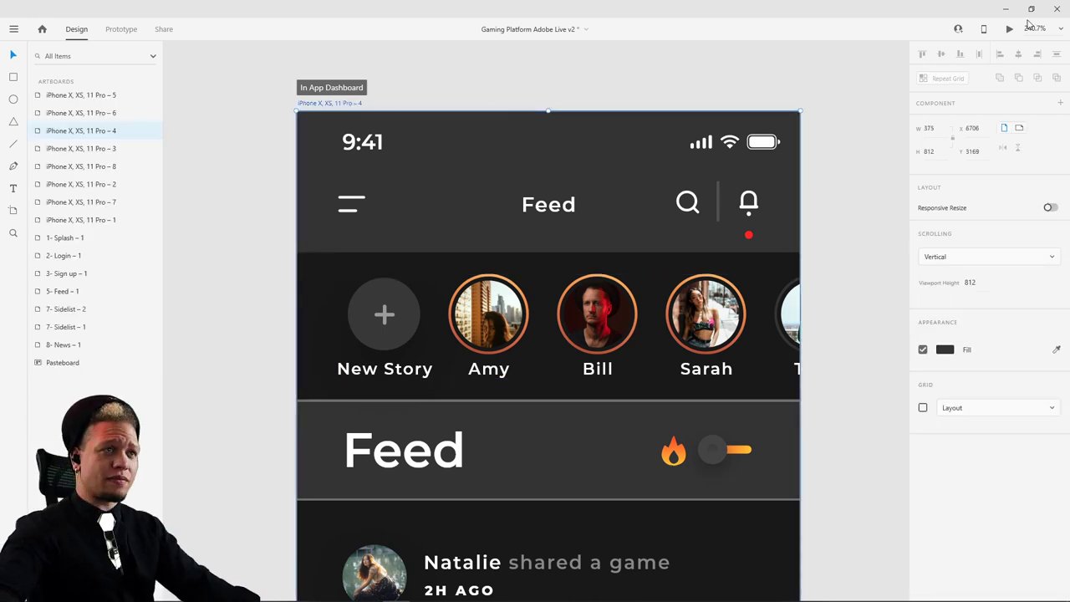
click(1008, 32)
scroll(435, 201, right, 3)
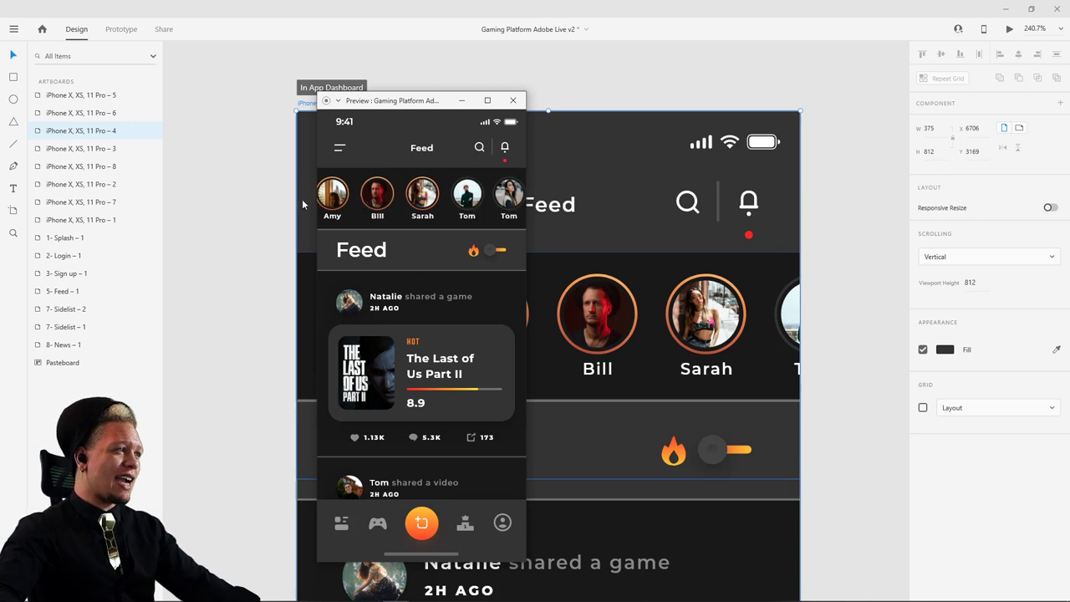
scroll(476, 213, left, 3)
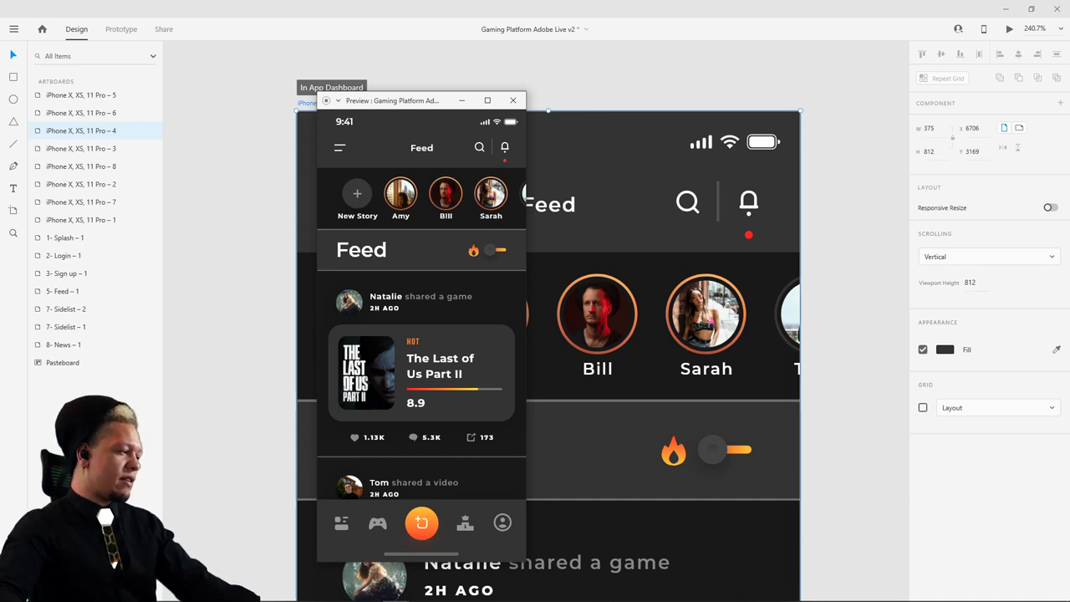
click(513, 99)
ctrl+scroll(729, 249, down, 5)
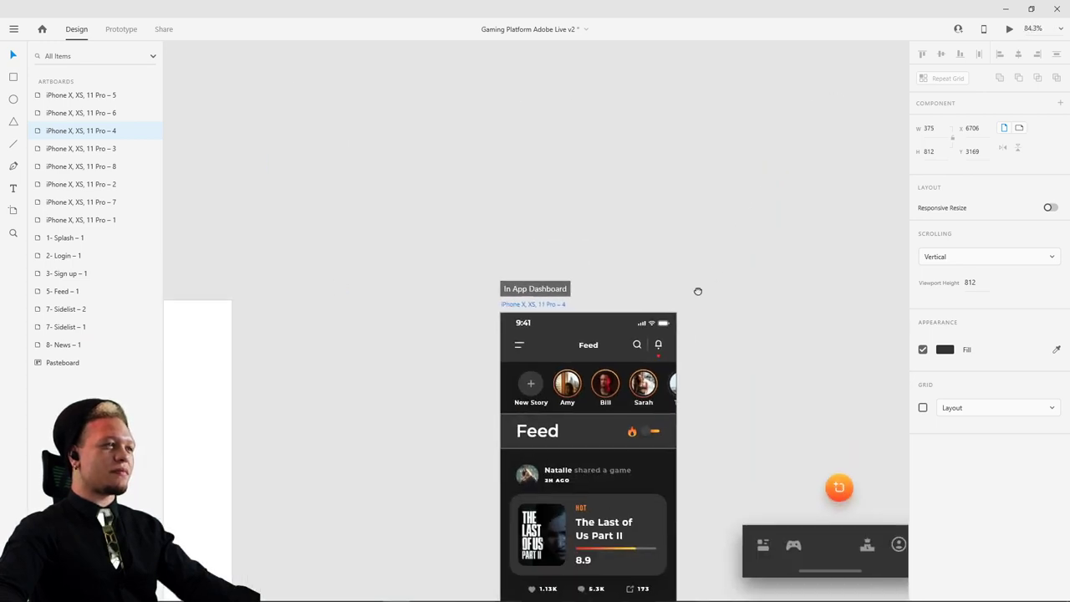
- Preview from the second Login artboard, move the window aside, and log in to reach Feed
ctrl+scroll(697, 289, up, 3)
scroll(409, 496, right, 3)
ctrl+scroll(727, 231, down, 3)
scroll(496, 487, left, 3)
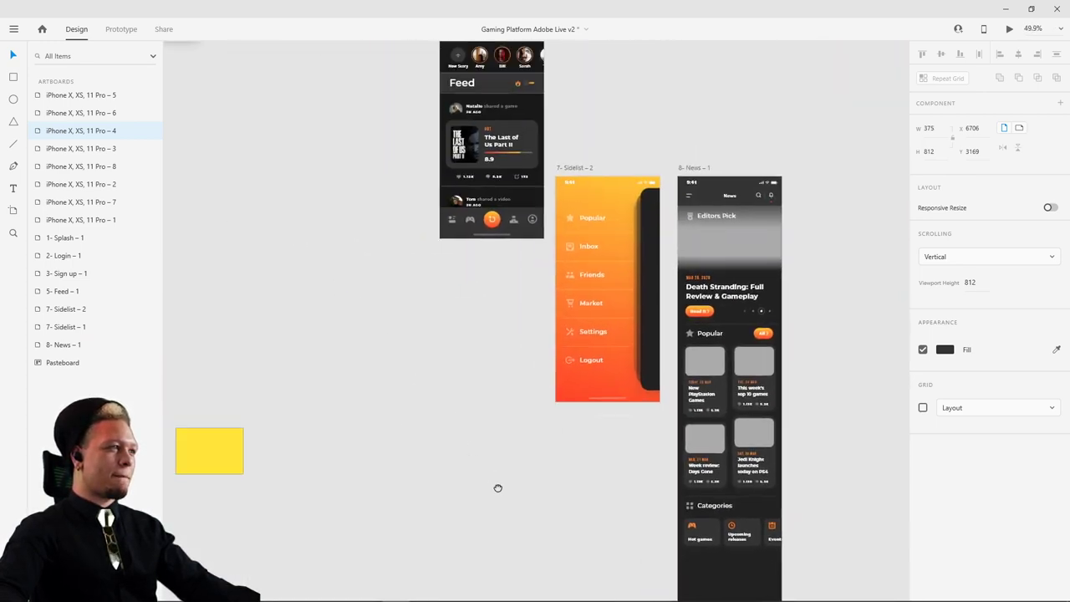
scroll(454, 454, up, 3)
ctrl+scroll(482, 221, up, 3)
scroll(585, 325, up, 4)
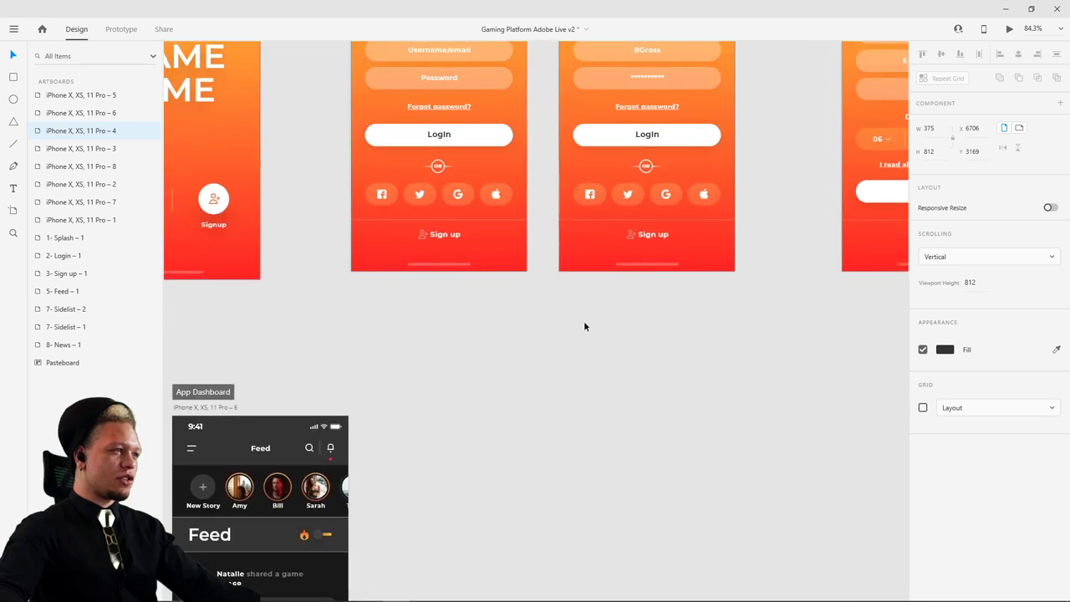
ctrl+scroll(735, 114, down, 3)
click(608, 60)
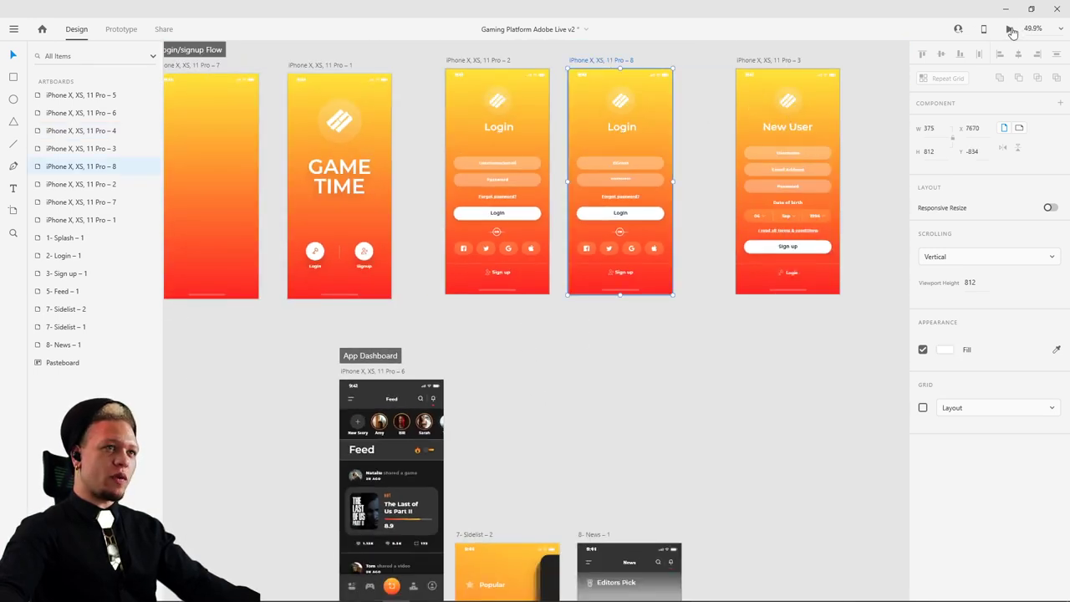
click(1010, 30)
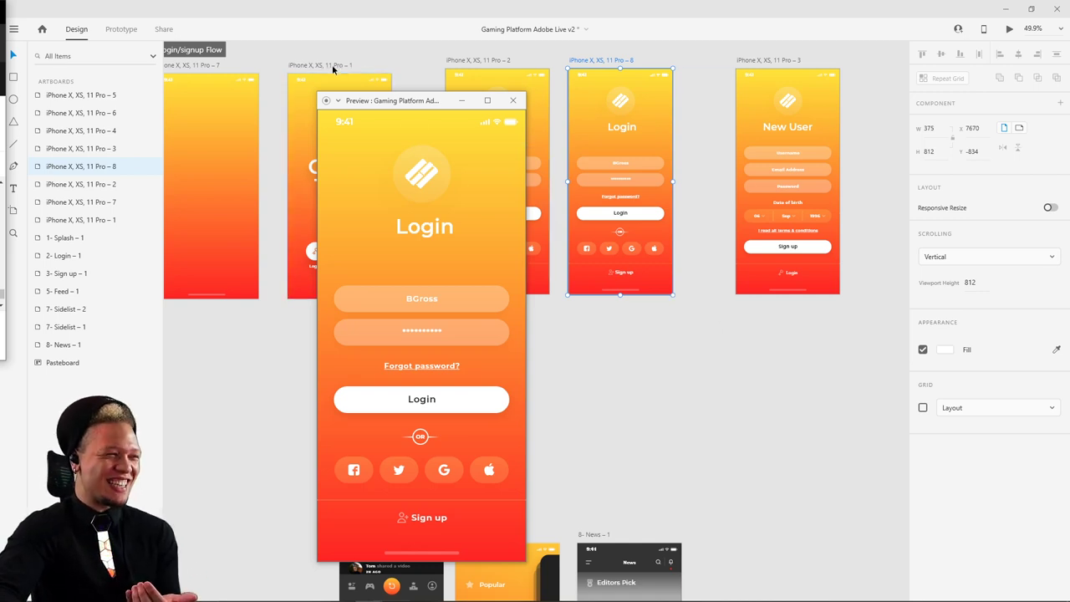
drag(384, 104, 493, 102)
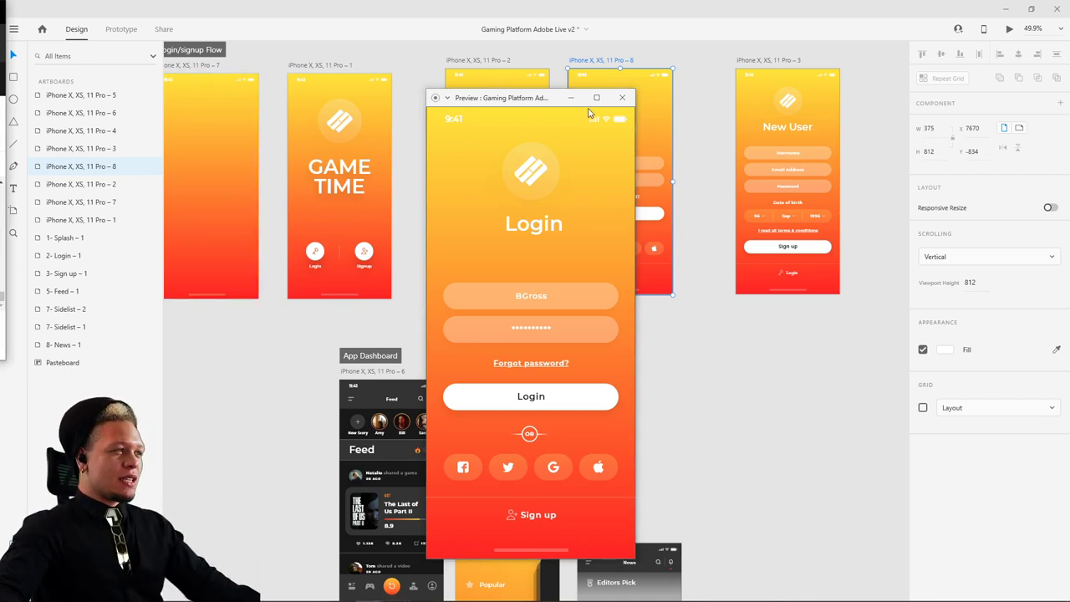
click(543, 401)
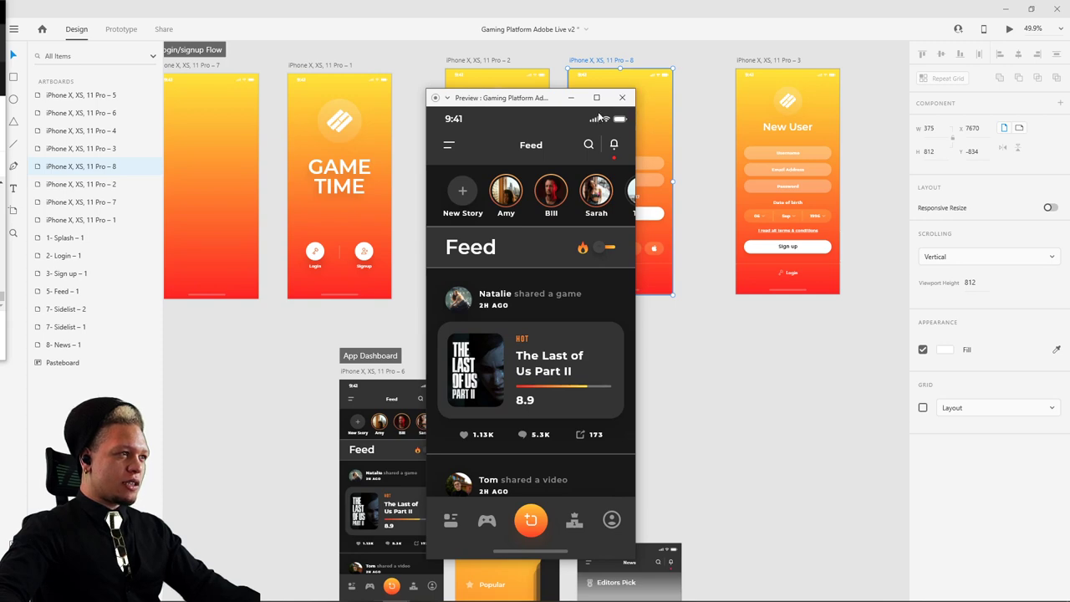
- Rerun the preview from the second Login screen and log in to reach the Feed
click(622, 99)
click(631, 126)
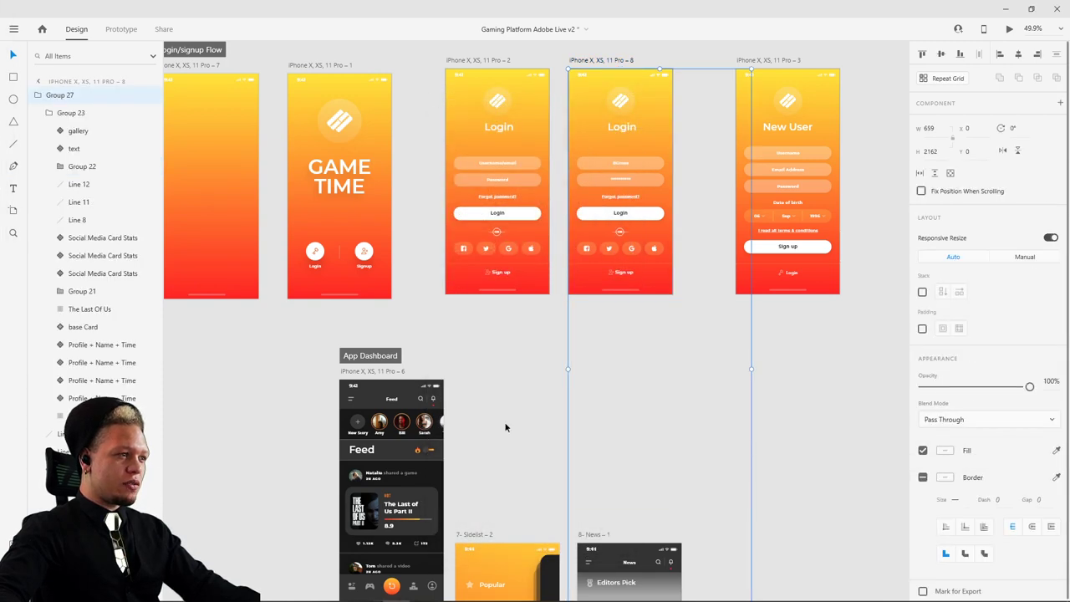
scroll(618, 251, down, 3)
scroll(636, 226, up, 3)
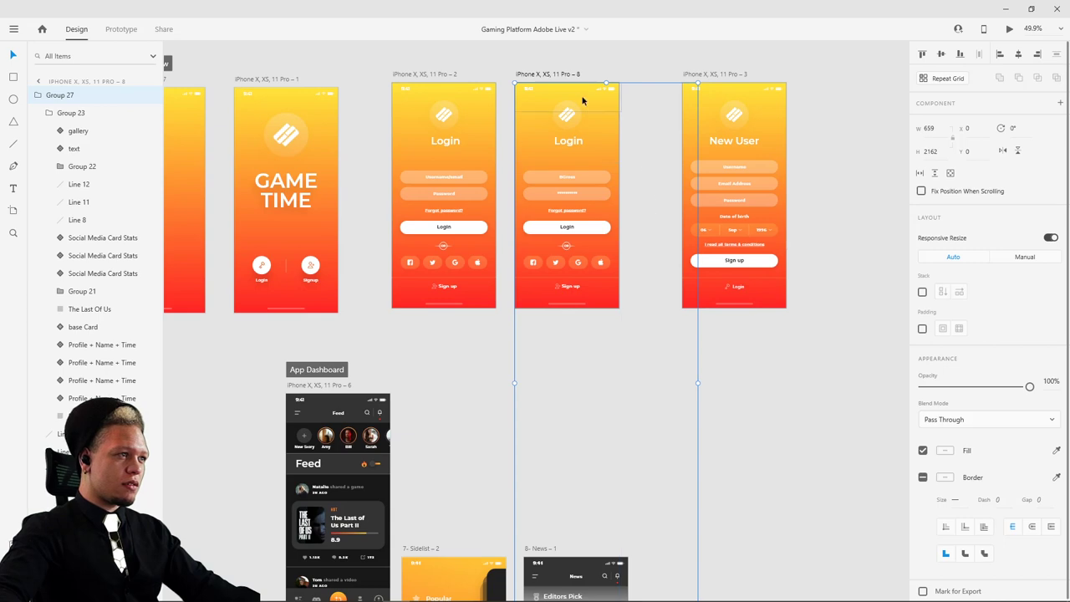
click(568, 74)
click(1011, 29)
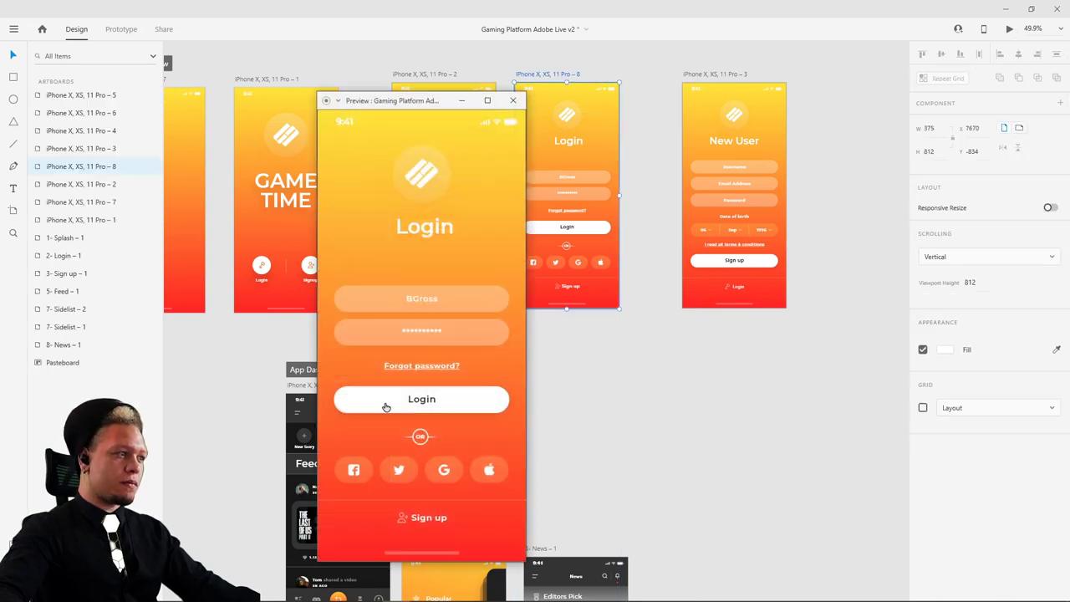
click(384, 404)
click(512, 100)
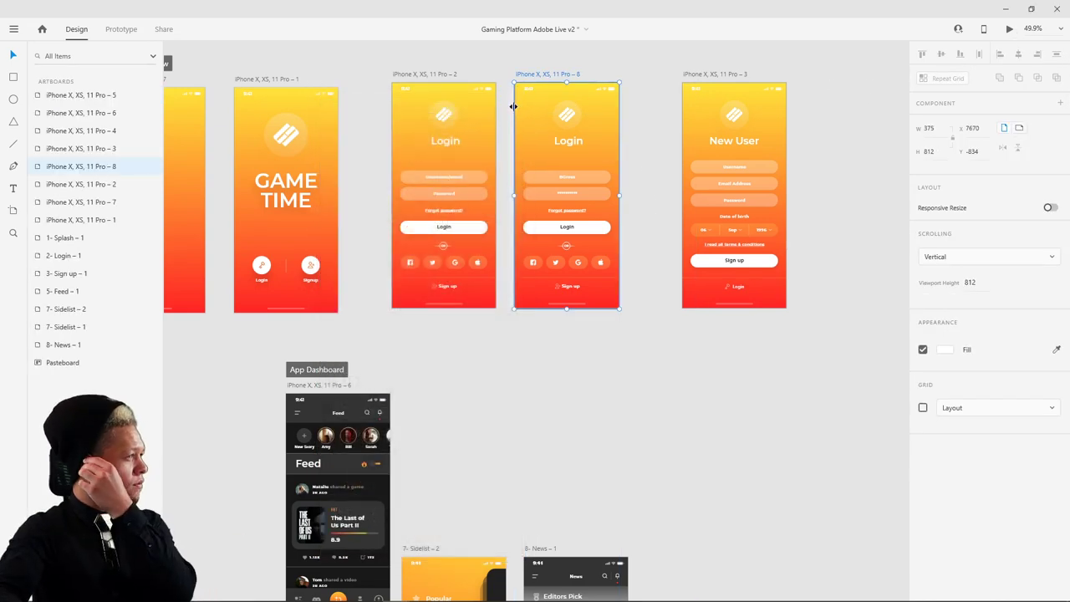
- Turn off vertical scrolling on Scroll Group 6 and move the status bar into Group 27
click(323, 409)
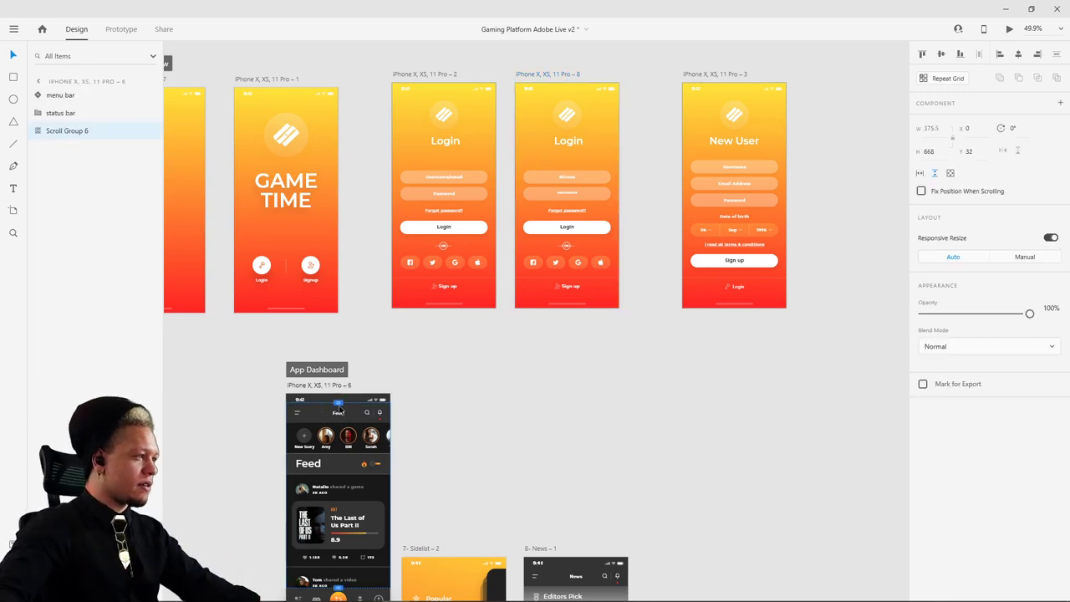
click(938, 174)
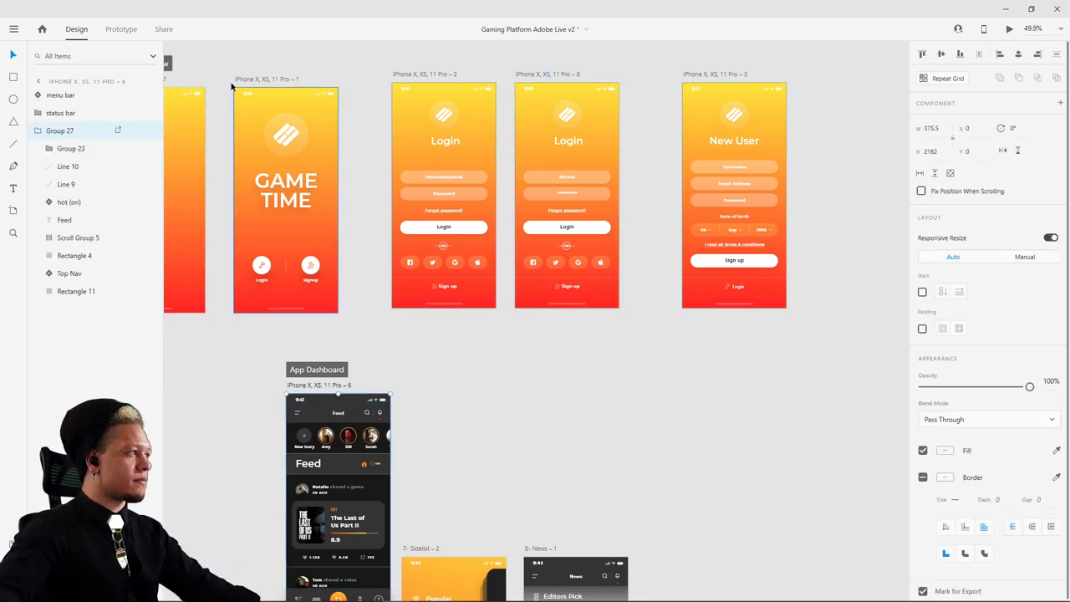
drag(61, 116, 62, 136)
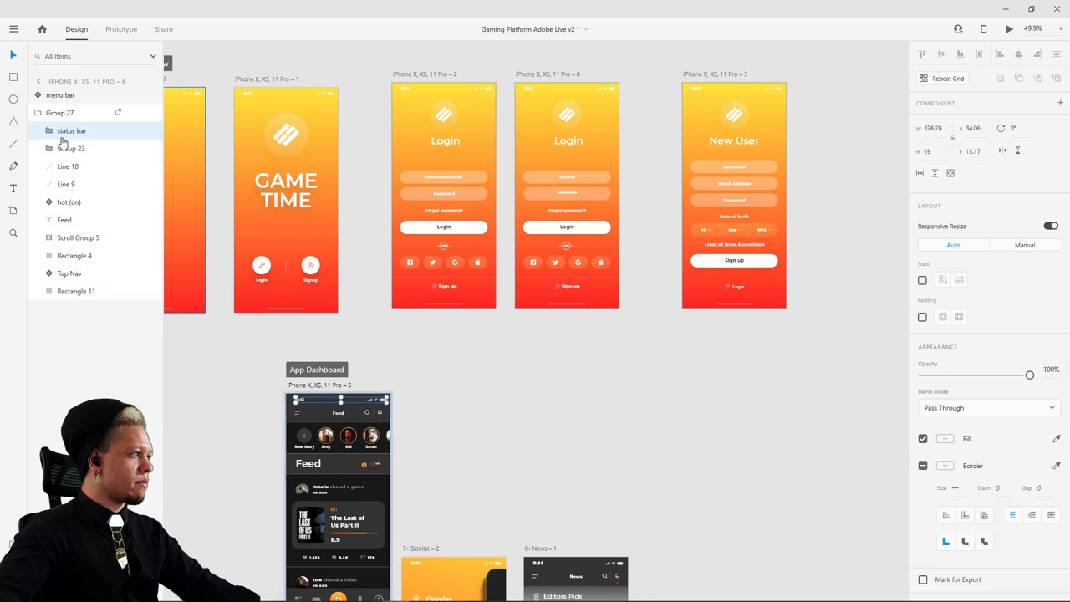
click(63, 155)
scroll(494, 361, down, 3)
scroll(494, 360, left, 2)
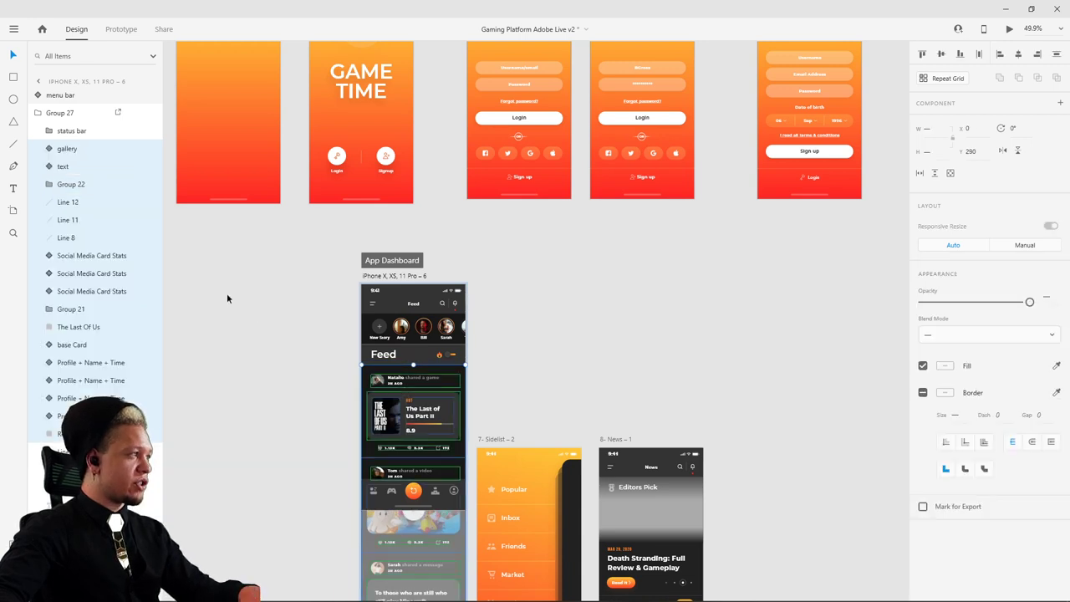
click(299, 331)
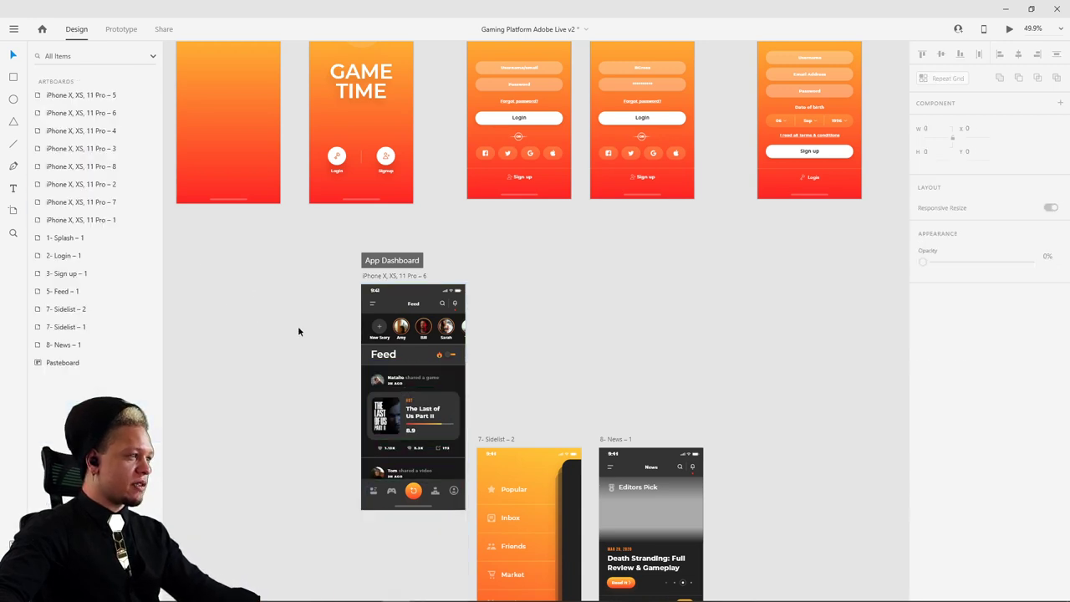
click(390, 276)
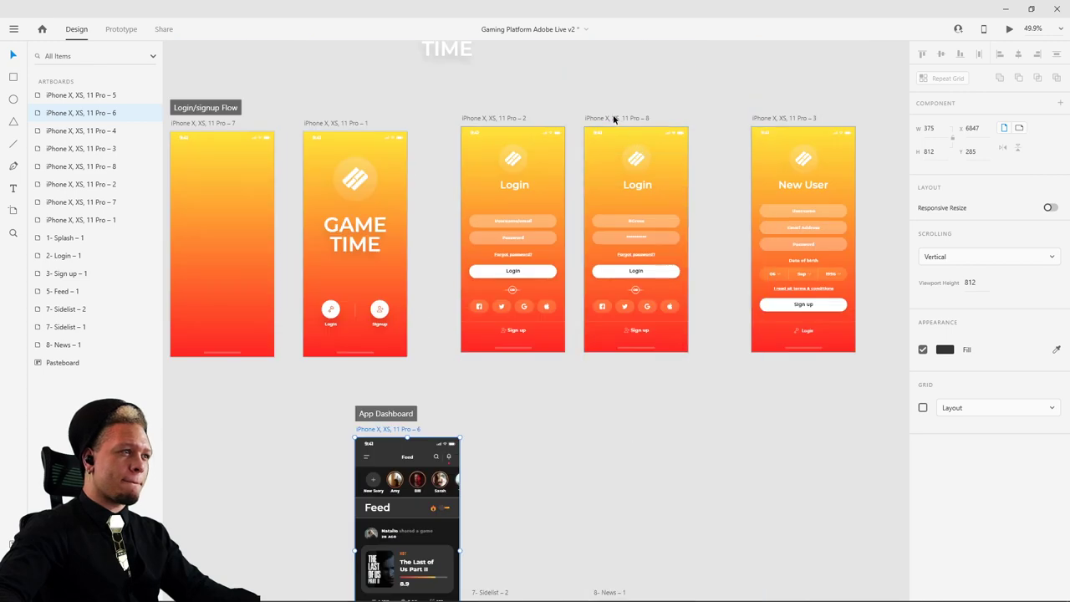
click(615, 118)
click(1010, 30)
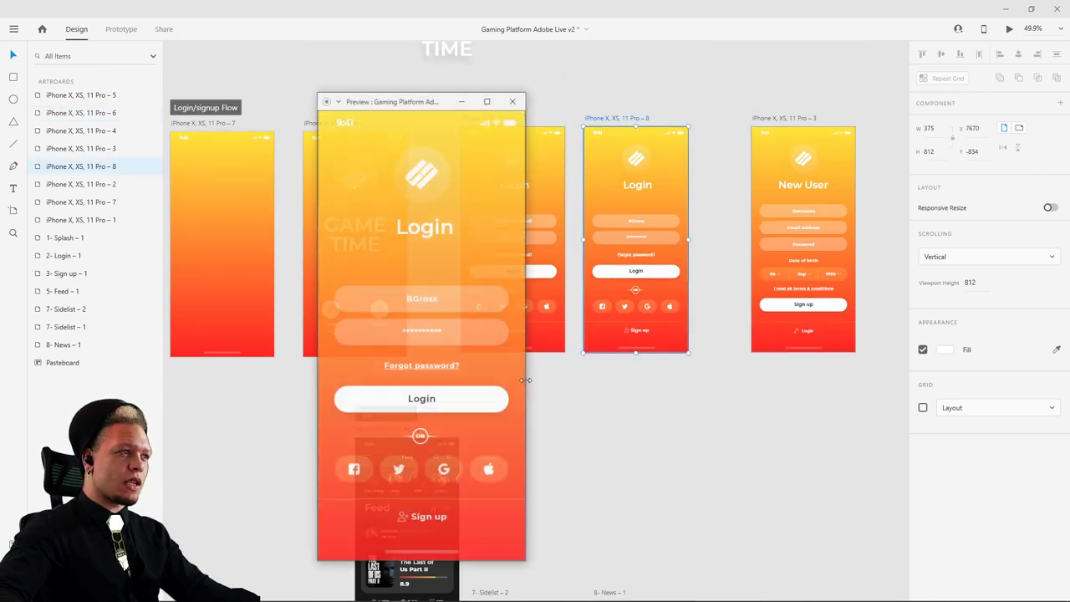
click(456, 404)
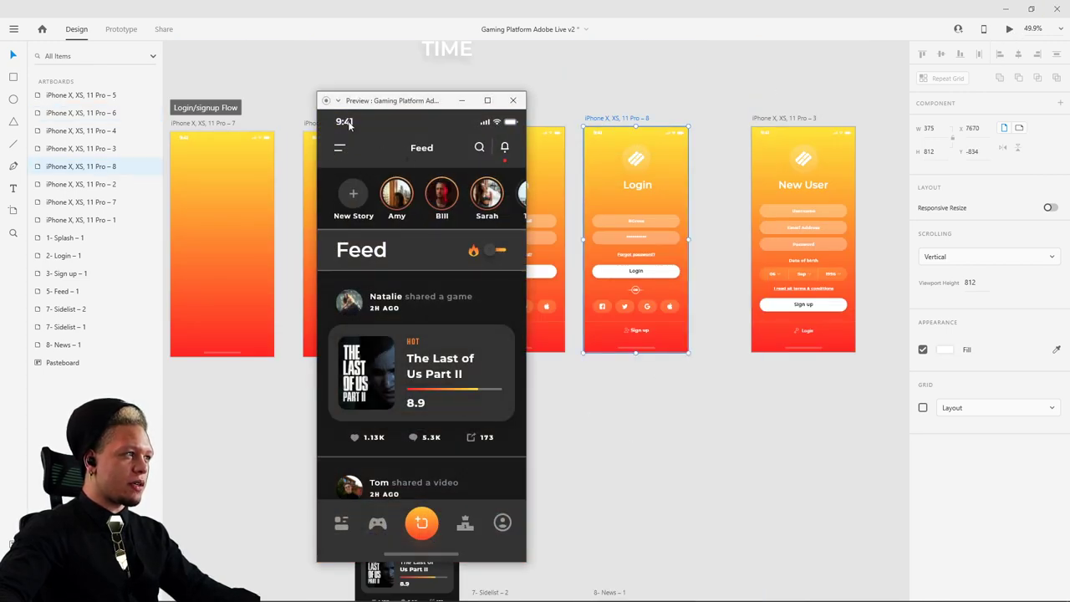
click(512, 101)
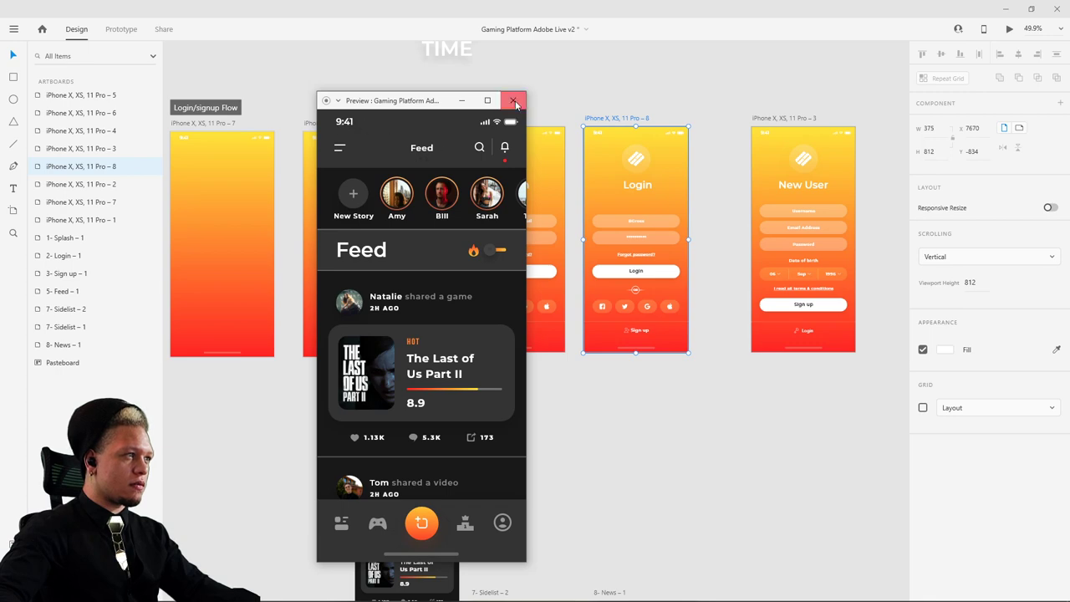
click(1010, 30)
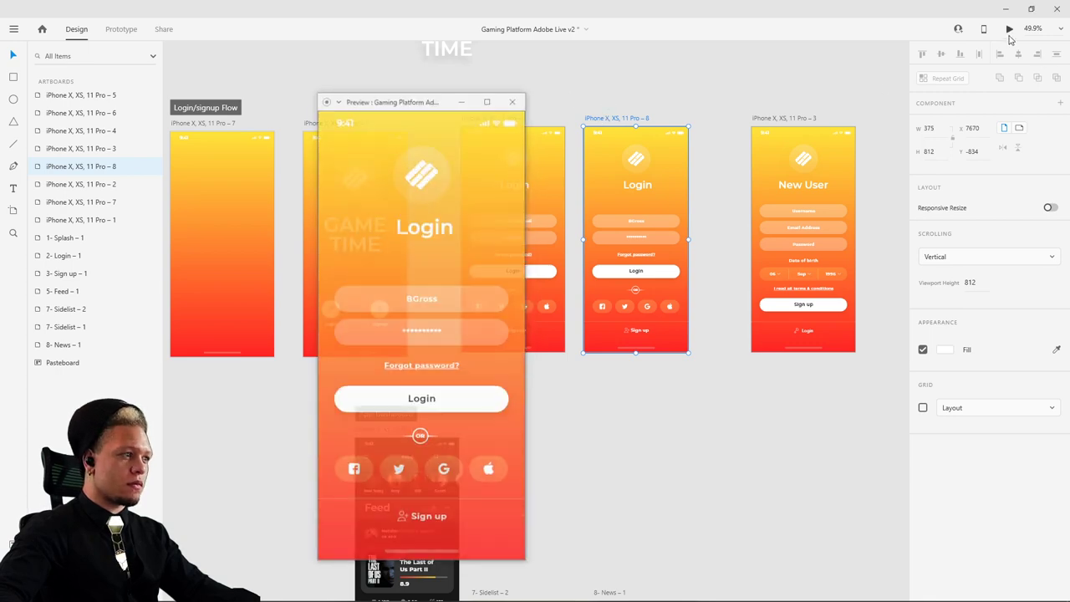
click(439, 403)
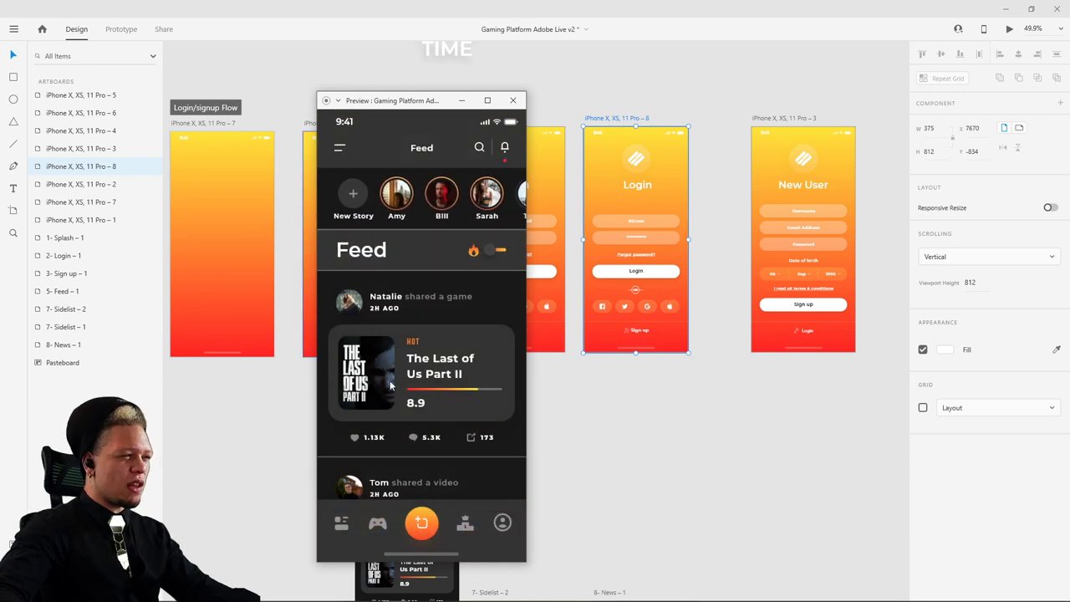
click(513, 100)
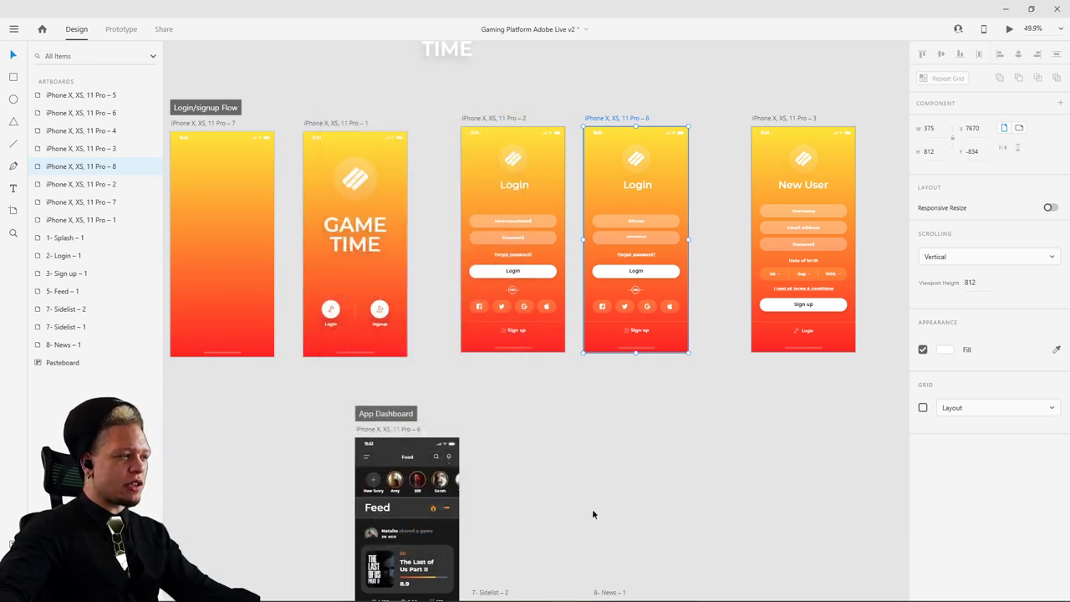
scroll(592, 508, up, 5)
click(506, 368)
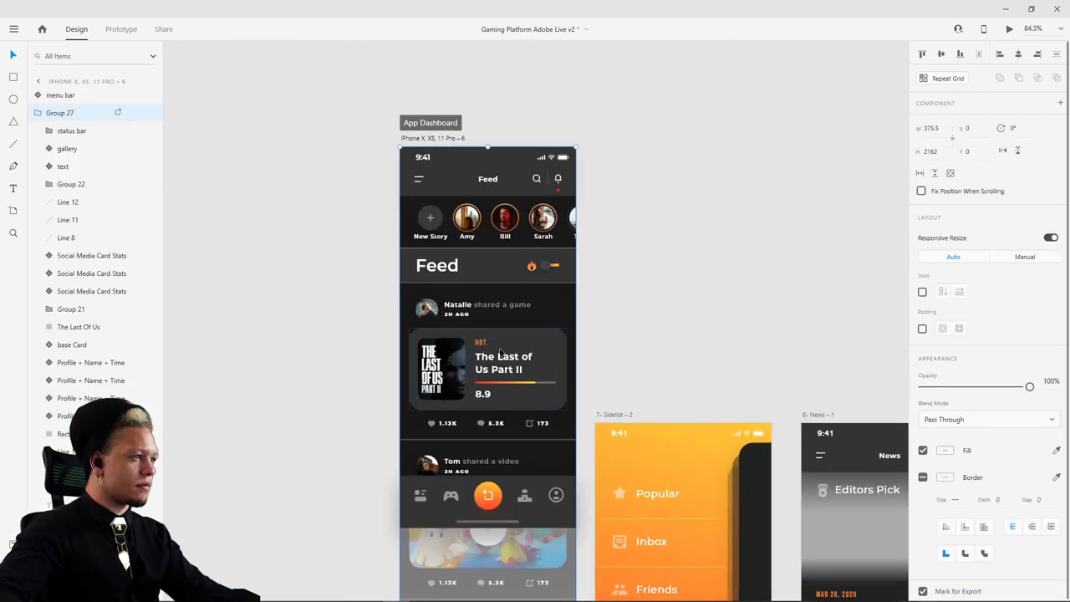
double_click(500, 352)
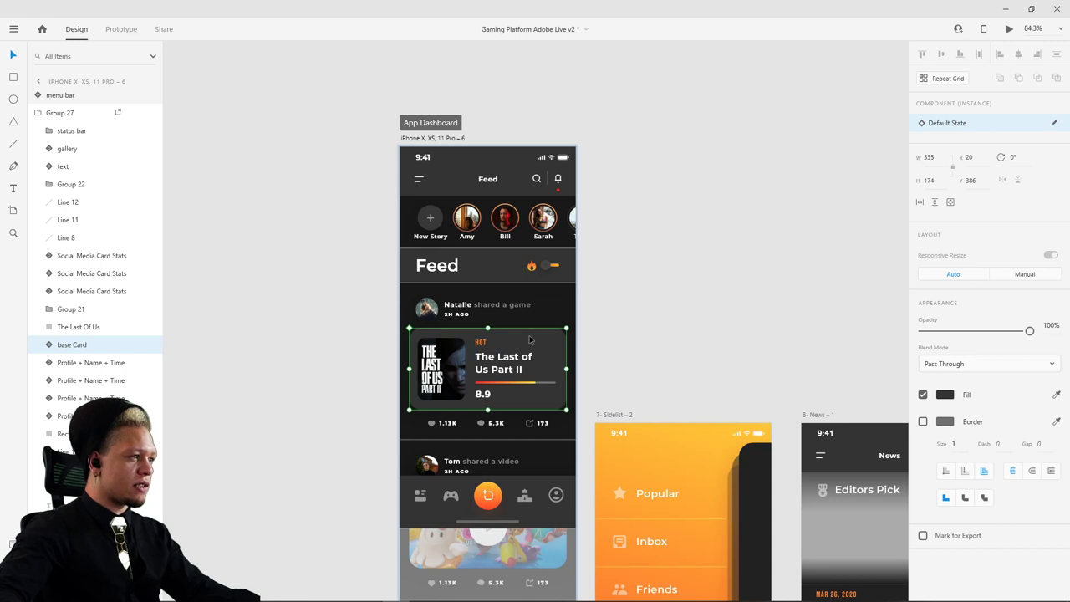
click(449, 311)
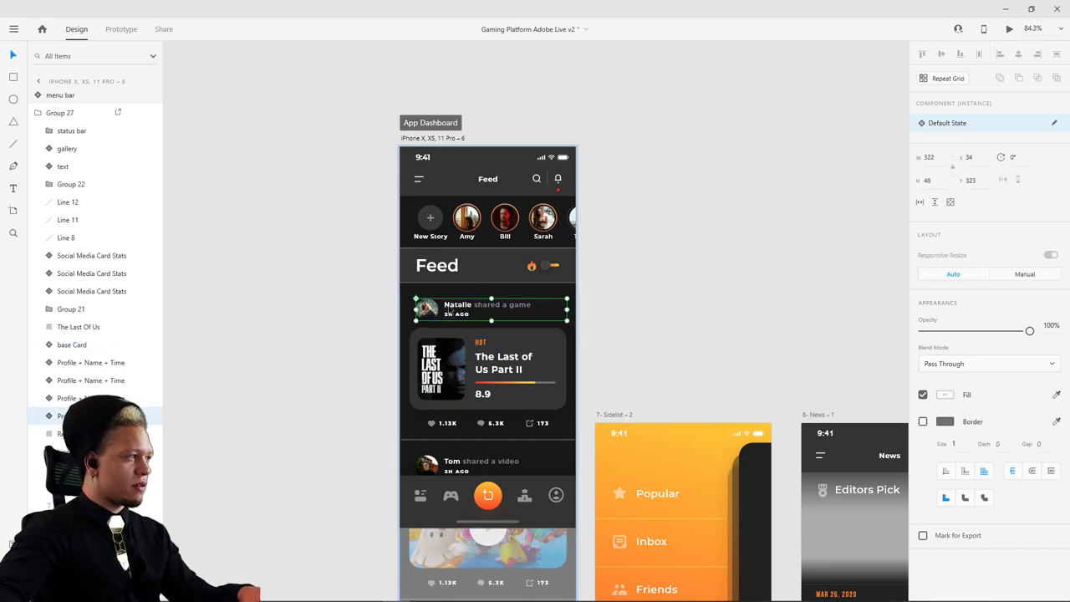
scroll(677, 251, up, 4)
scroll(678, 251, right, 3)
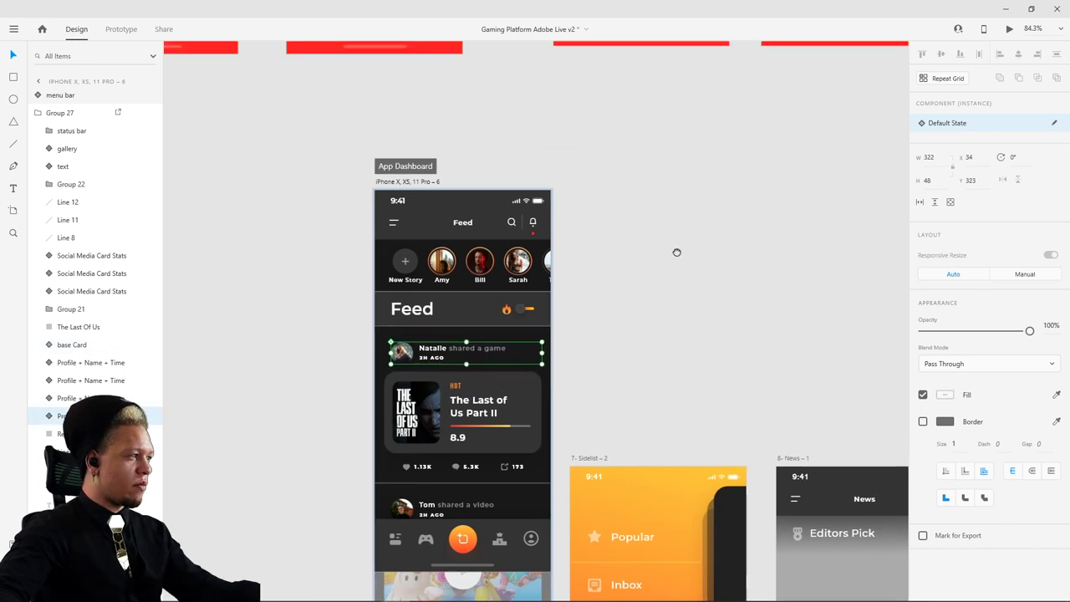
scroll(537, 301, up, 8)
scroll(538, 301, right, 4)
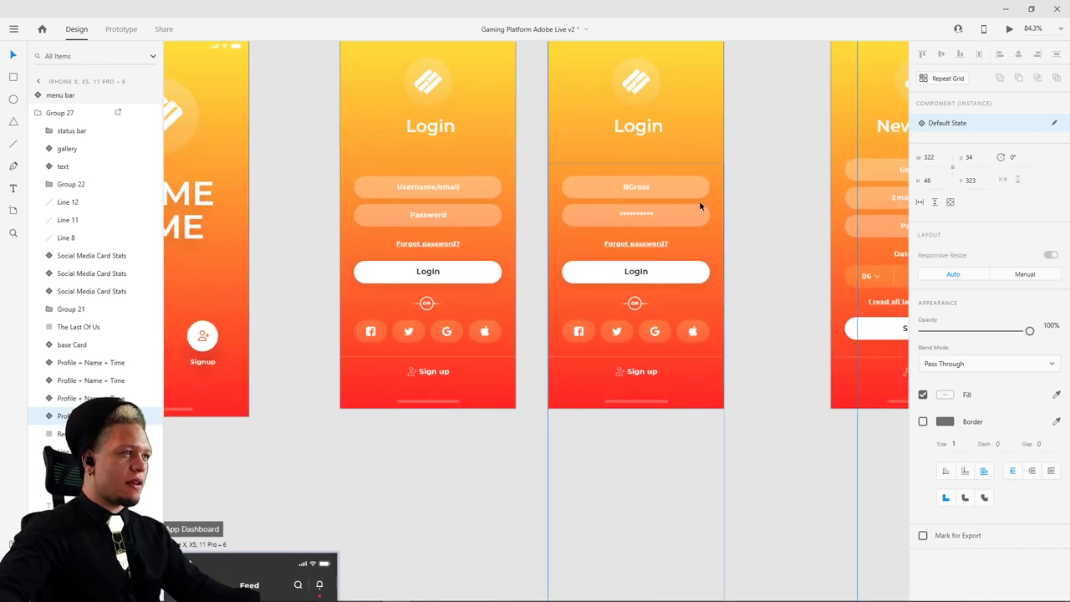
click(611, 298)
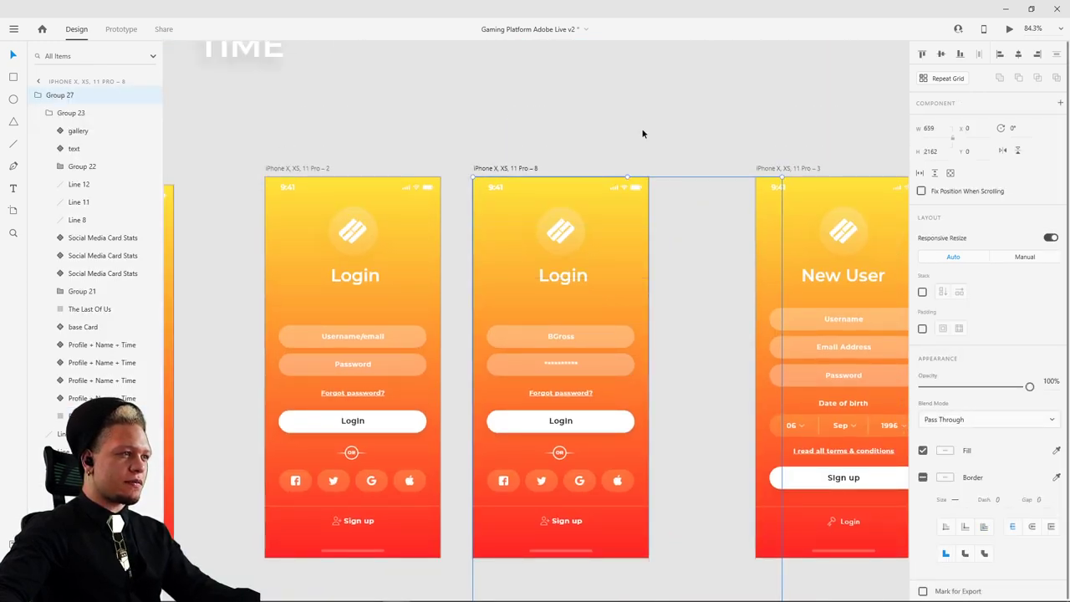
ctrl+scroll(540, 173, down, 8)
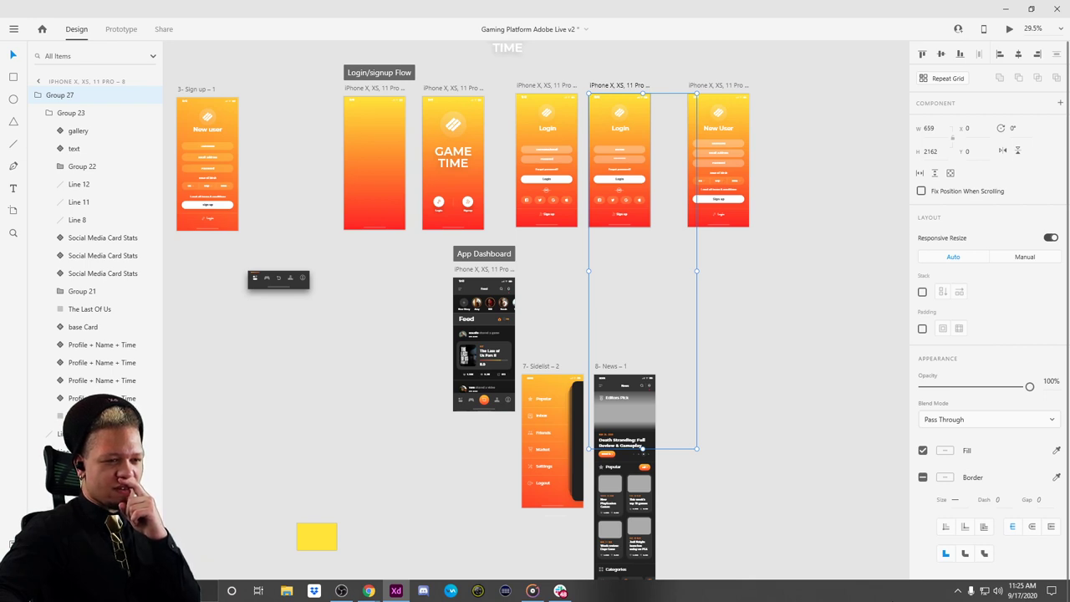
click(783, 279)
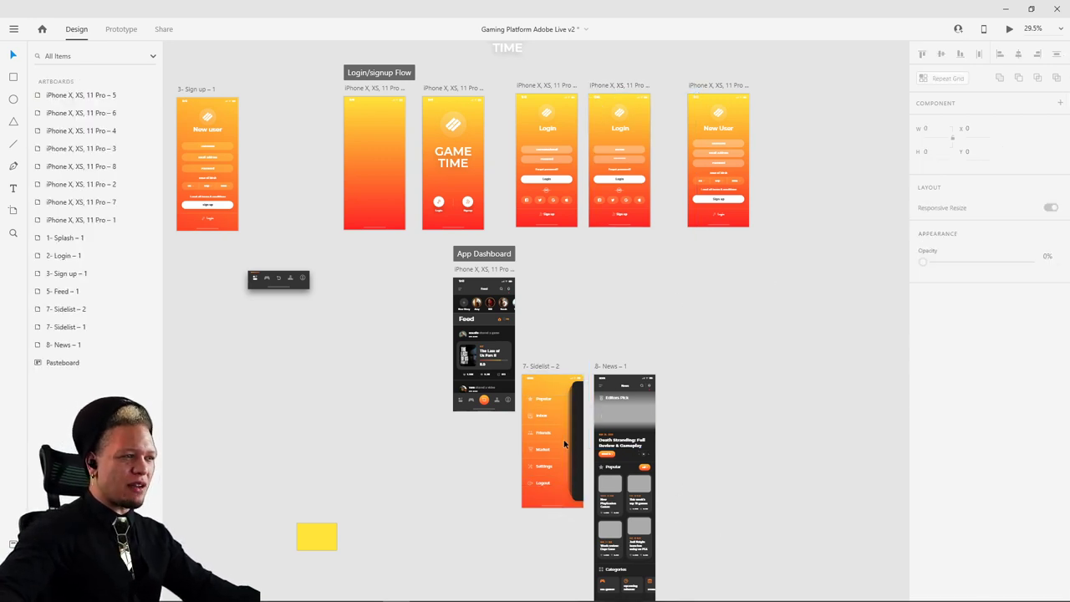
click(617, 85)
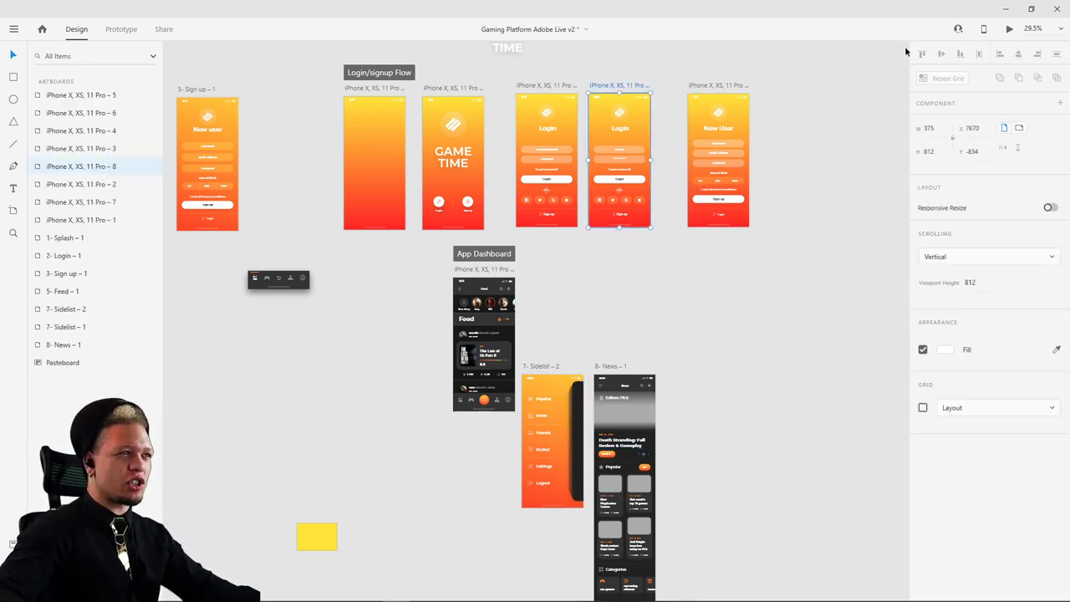
click(1010, 30)
click(437, 398)
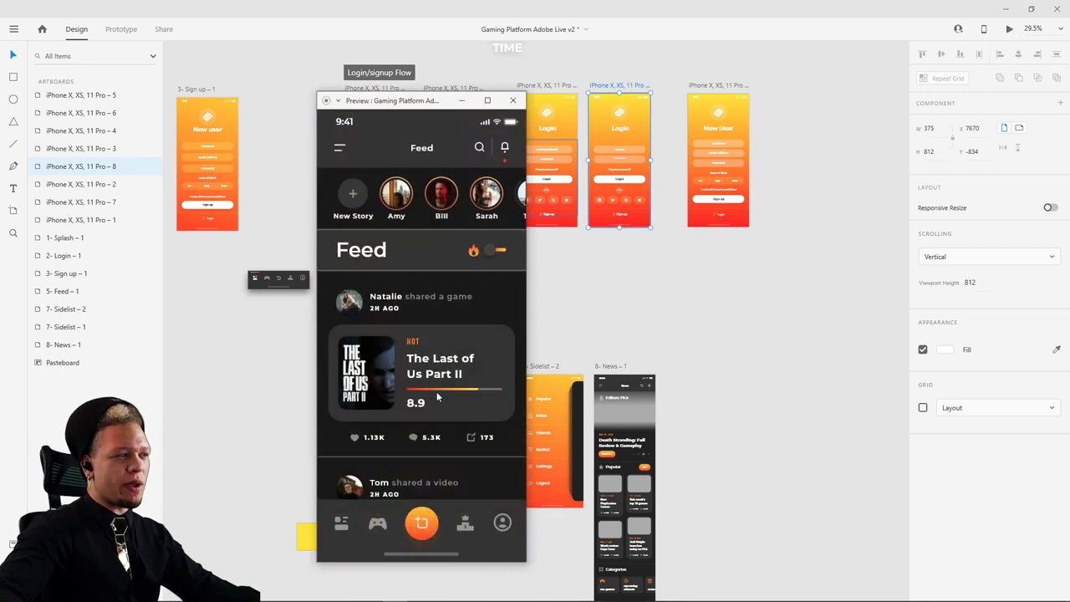
click(512, 100)
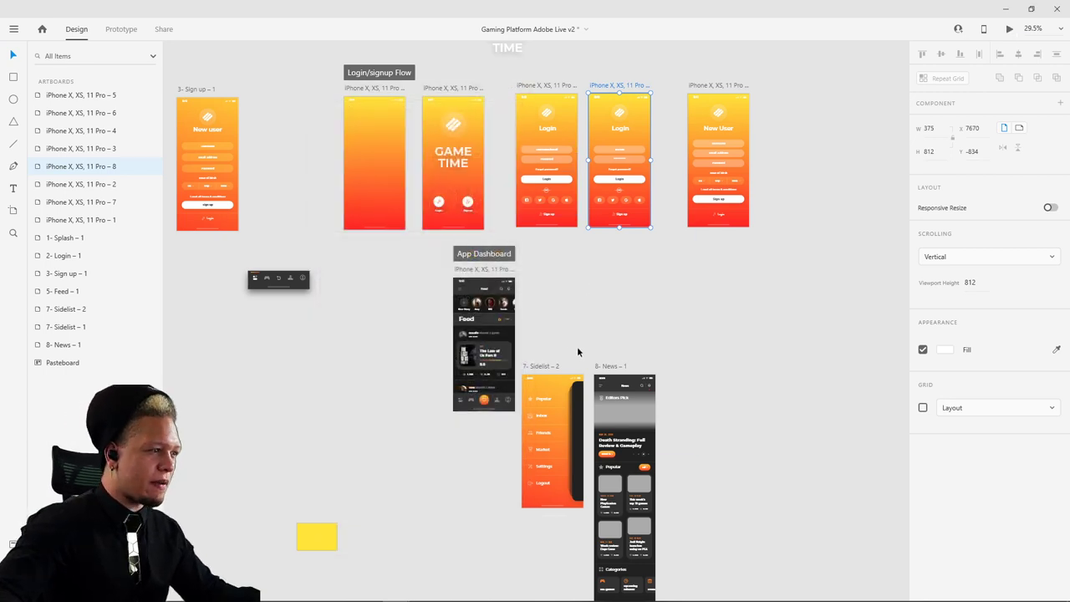
click(499, 376)
scroll(500, 384, up, 2)
scroll(500, 384, up, 3)
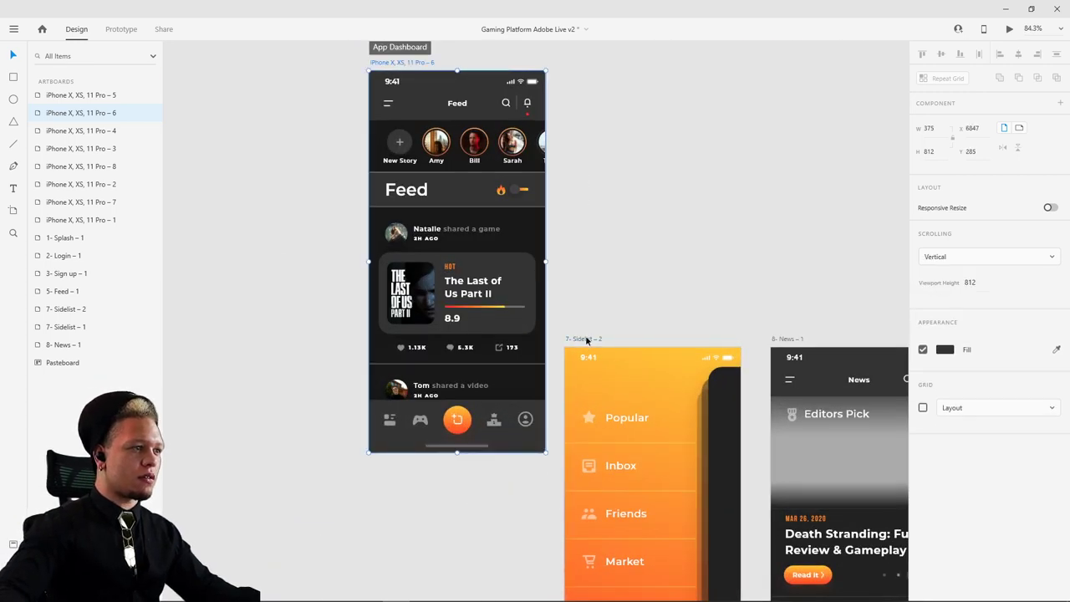
- Top-align the 7- Sidelist – 2 artboard beside the Feed and move News – 1 aside
drag(585, 338, 588, 61)
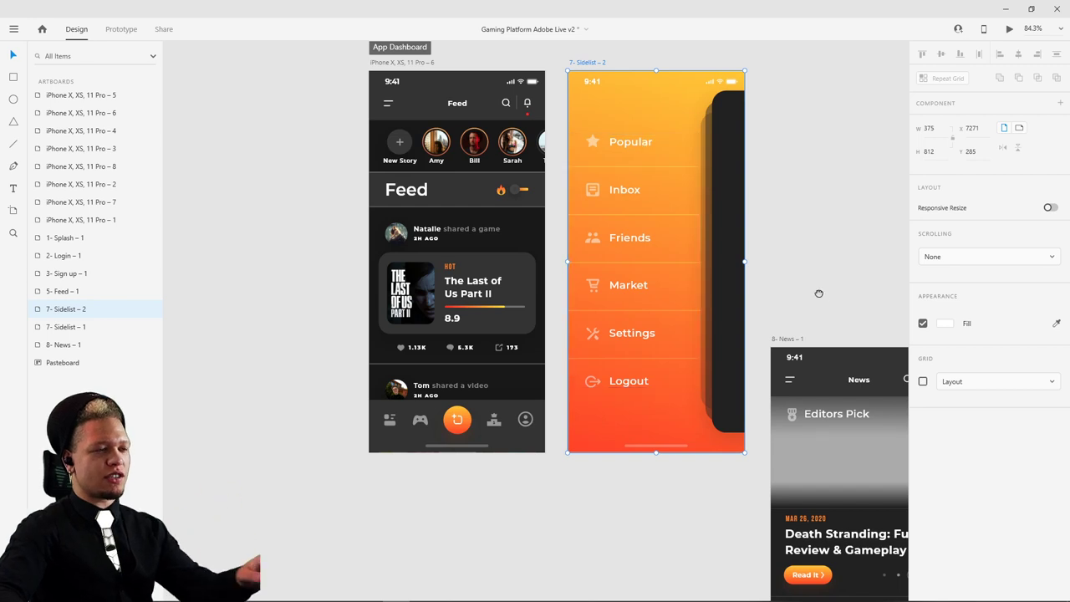
scroll(819, 367, right, 5)
drag(465, 347, 948, 143)
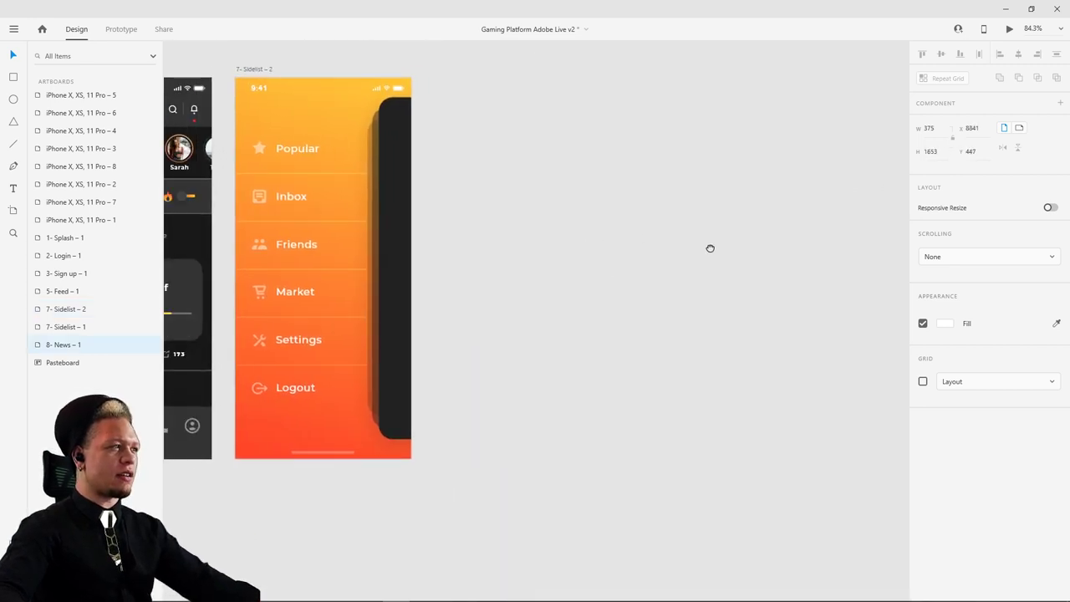
scroll(710, 246, left, 4)
scroll(421, 203, up, 3)
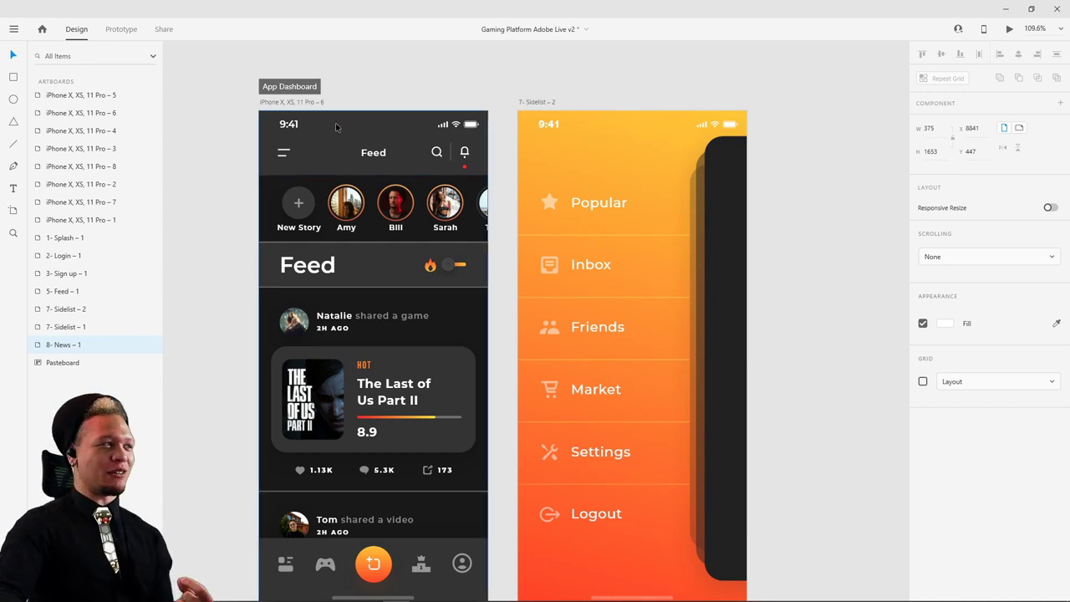
- Select the Feed's Group 27, collapse it in Layers, and toggle its visibility off and on
click(294, 102)
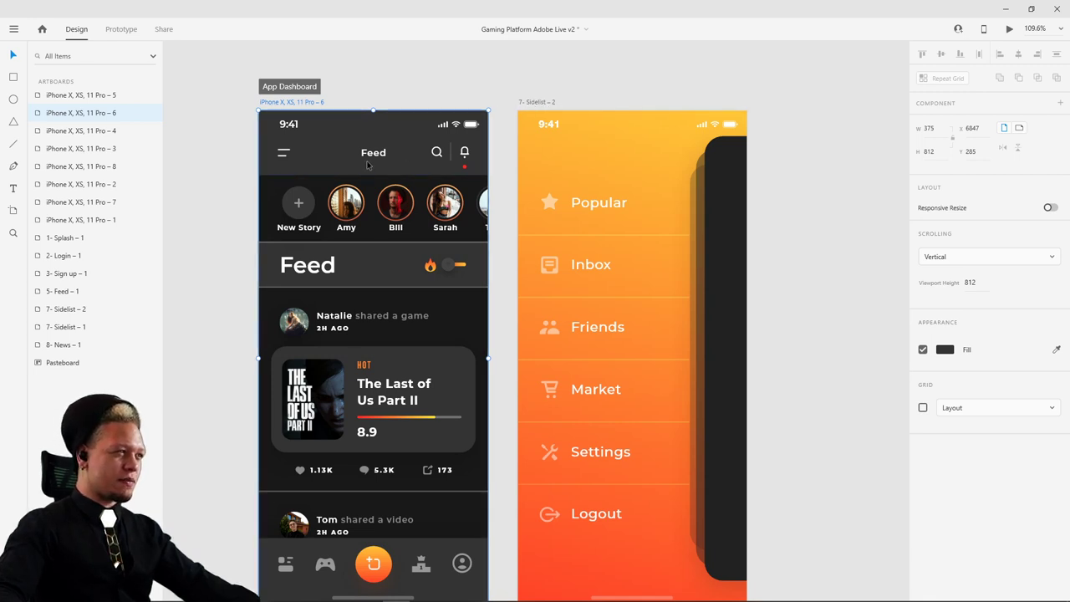
click(277, 149)
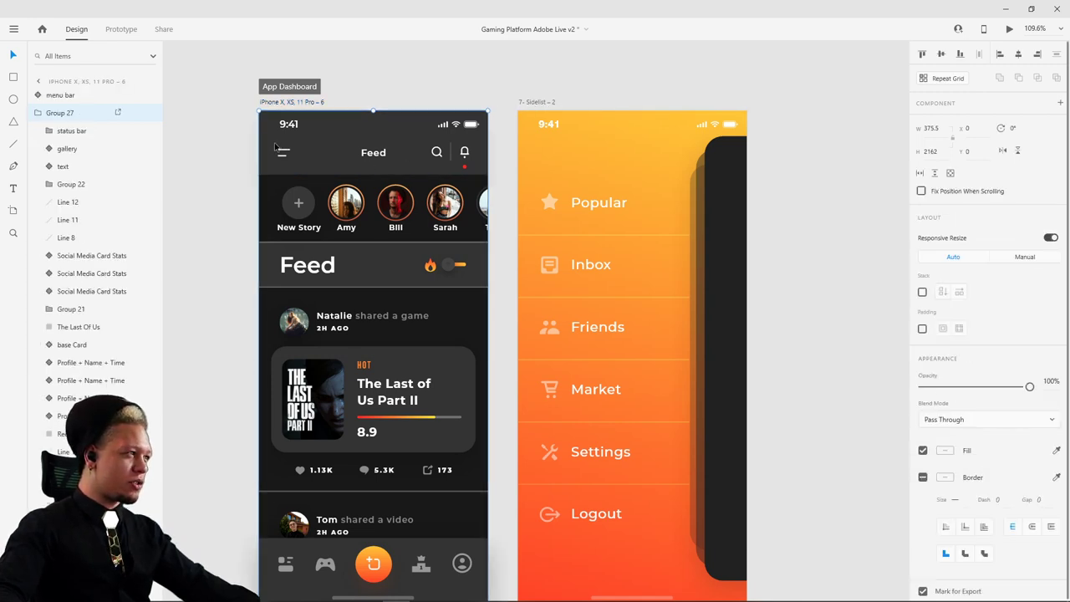
click(41, 113)
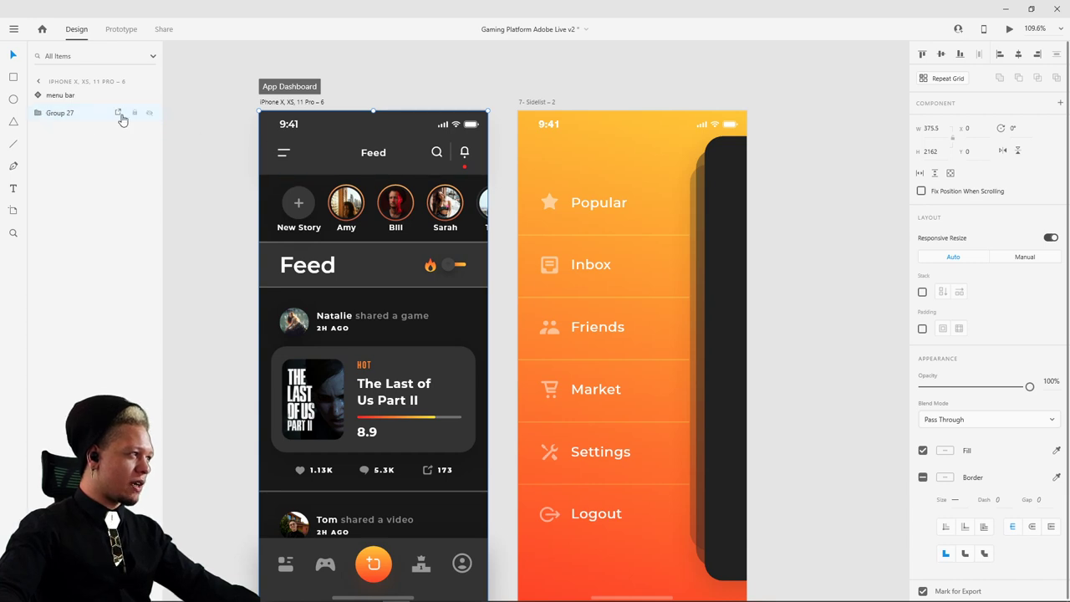
click(149, 112)
click(150, 113)
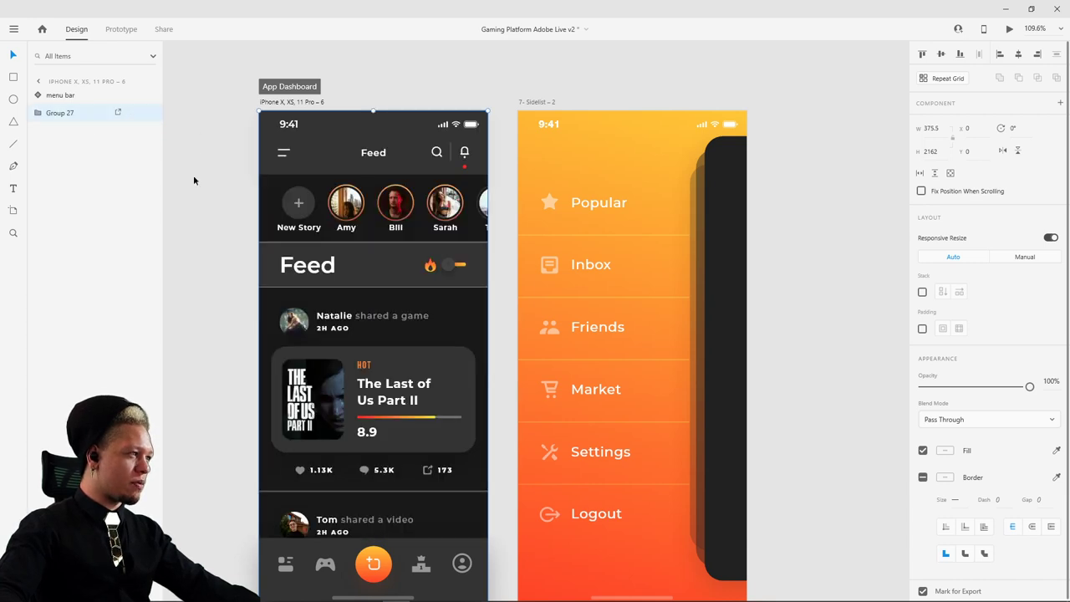
scroll(227, 370, down, 3)
- Paste a copy of the bottom menu bar onto the second Login screen, below its edge, at 0% opacity
click(447, 373)
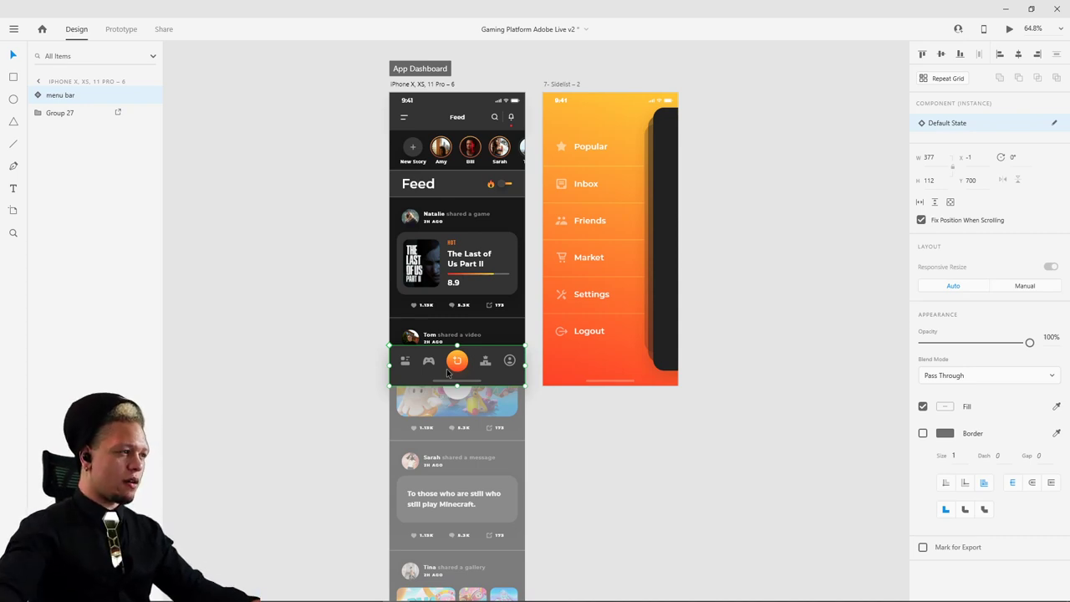
scroll(733, 148, up, 5)
scroll(655, 401, right, 3)
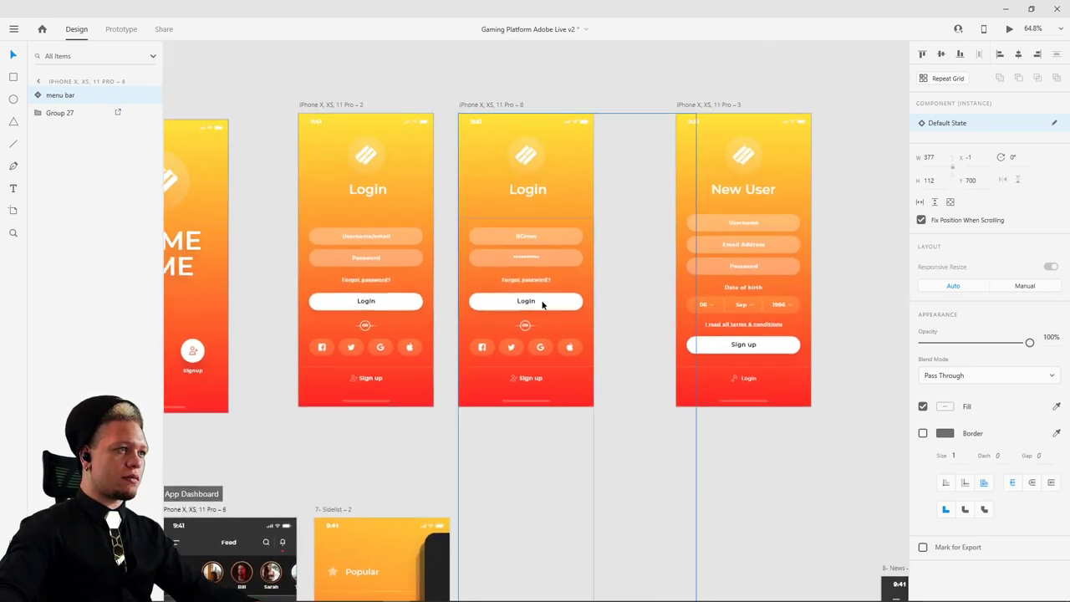
click(491, 106)
key(ctrl+v)
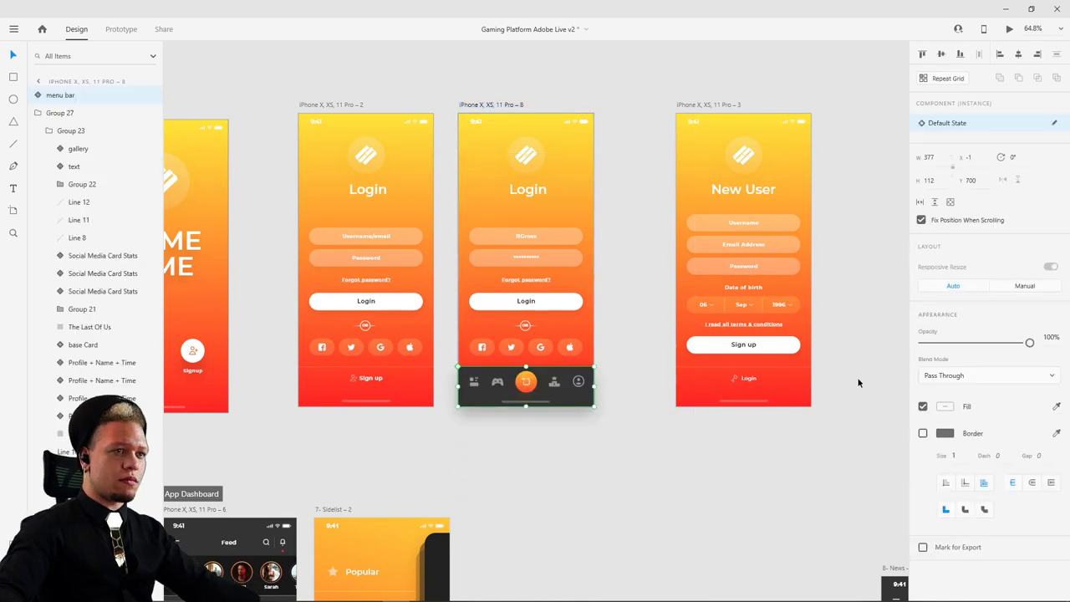
drag(560, 385, 560, 413)
key(0)
key(0)
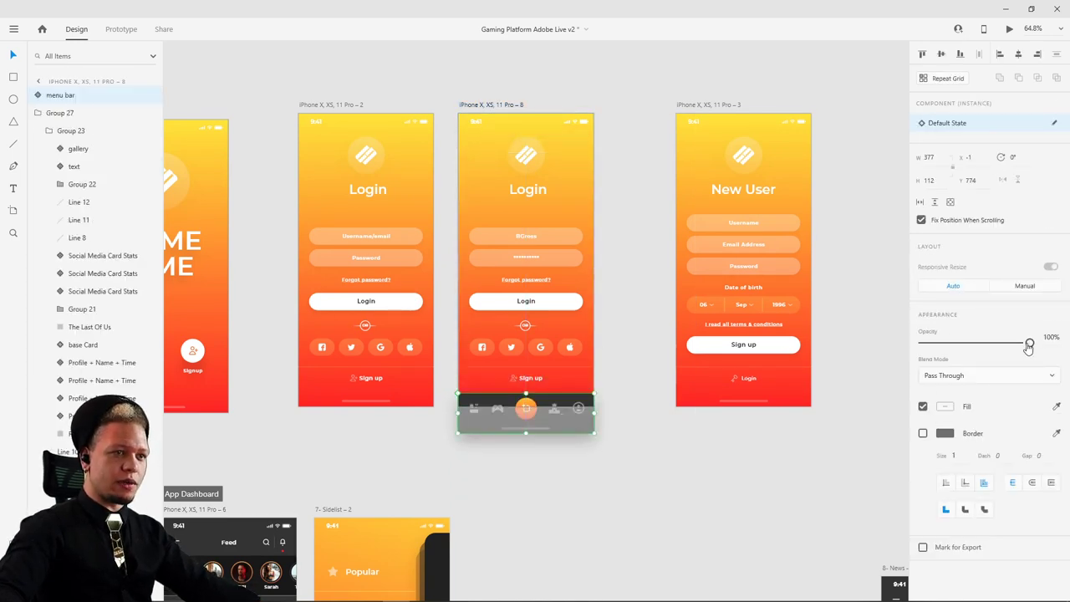
- Preview the prototype from the second Login screen, log in to reach the Feed, then close the preview
click(493, 105)
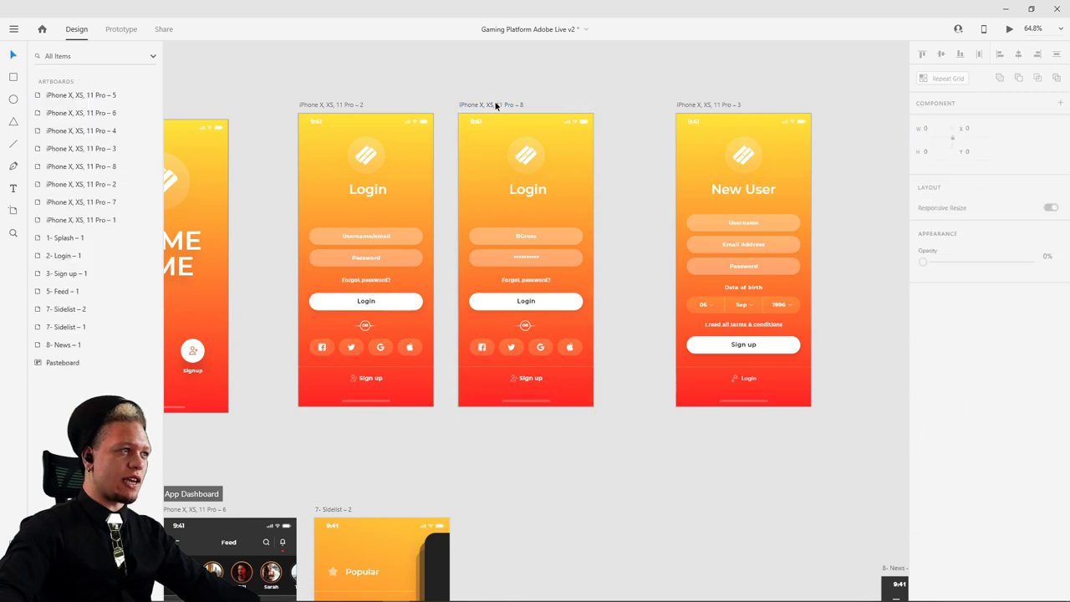
click(1010, 30)
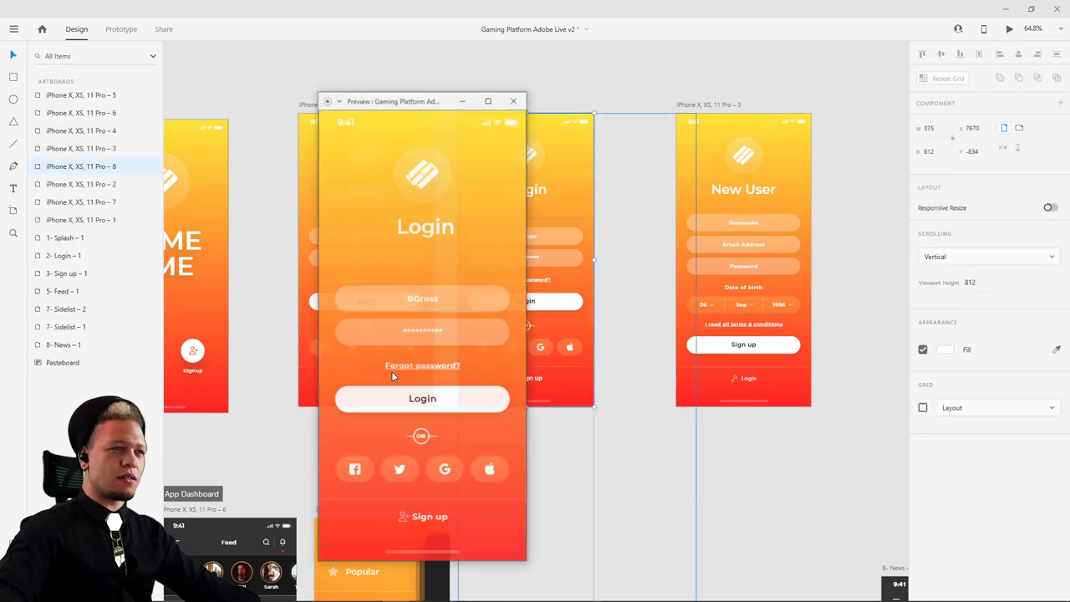
click(450, 405)
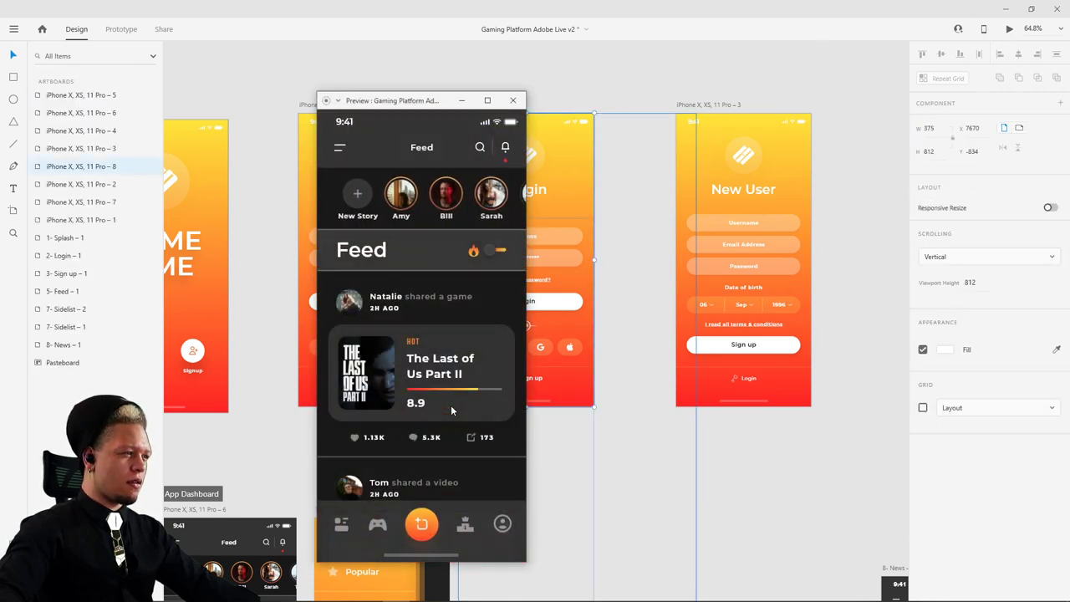
click(512, 100)
scroll(505, 312, down, 8)
scroll(505, 311, left, 5)
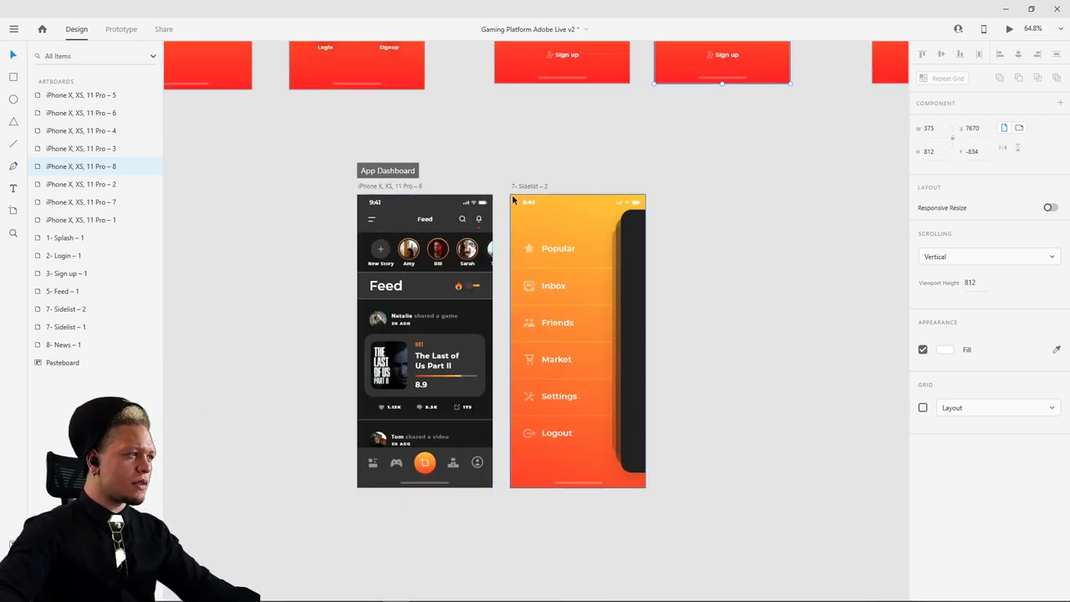
- Position the Sidelist – 2 artboard beside the Feed screen
drag(516, 185, 555, 190)
scroll(586, 259, up, 4)
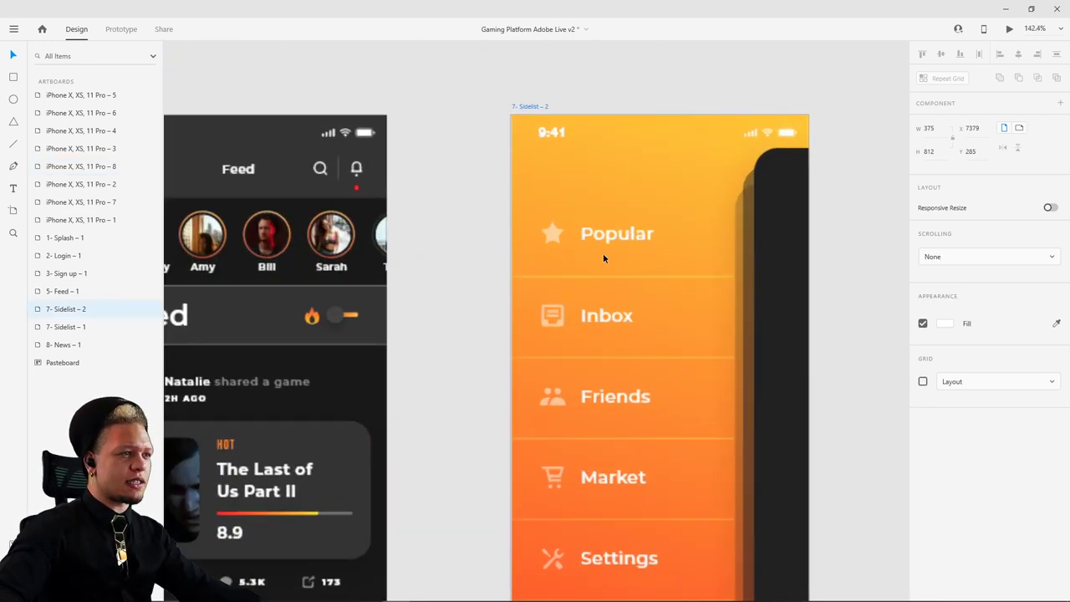
click(603, 253)
drag(833, 158, 701, 120)
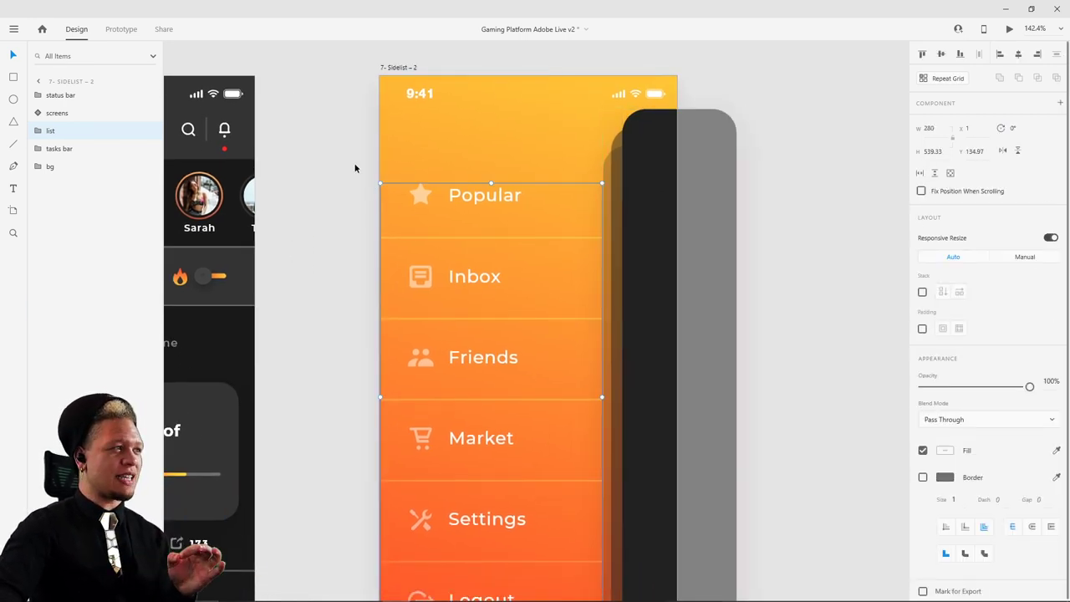
drag(395, 67, 413, 162)
scroll(284, 198, left, 5)
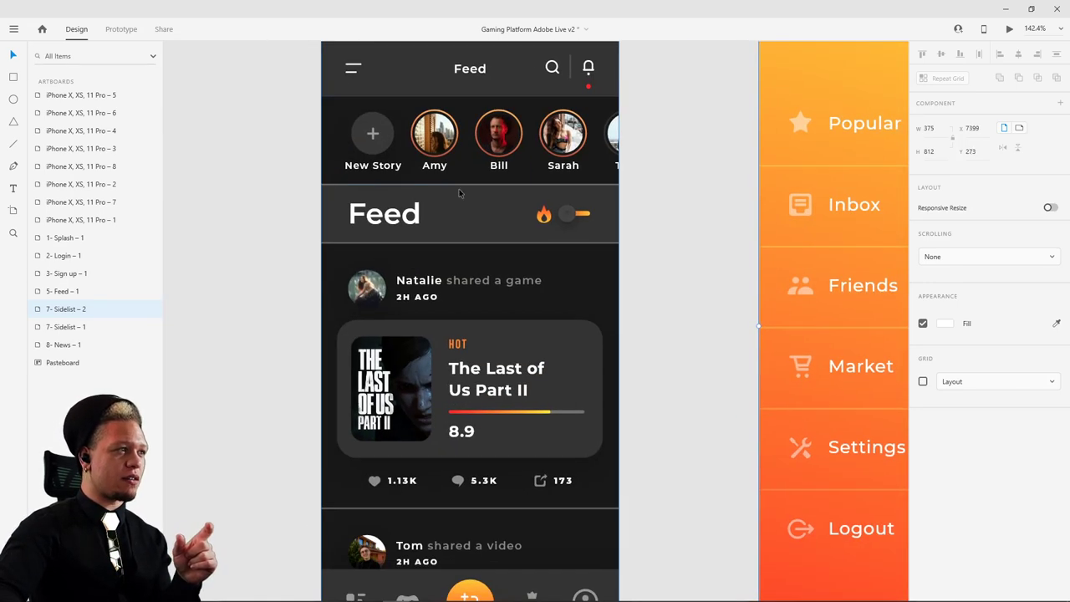
scroll(458, 193, right, 5)
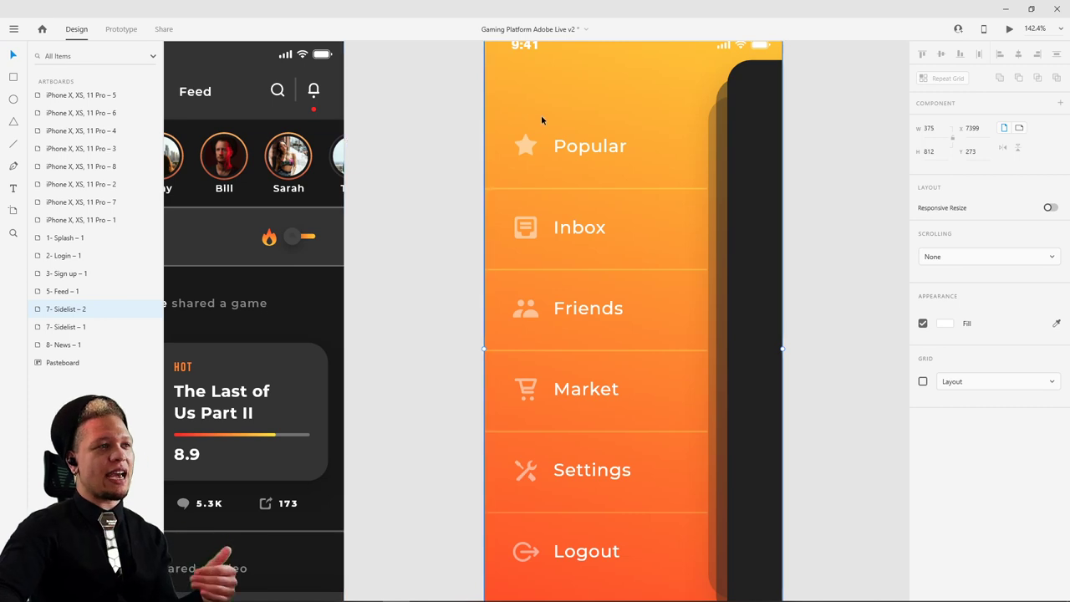
- Try sliding the menu list left, undoing each move so it stays at x 1, y 134.97
click(560, 149)
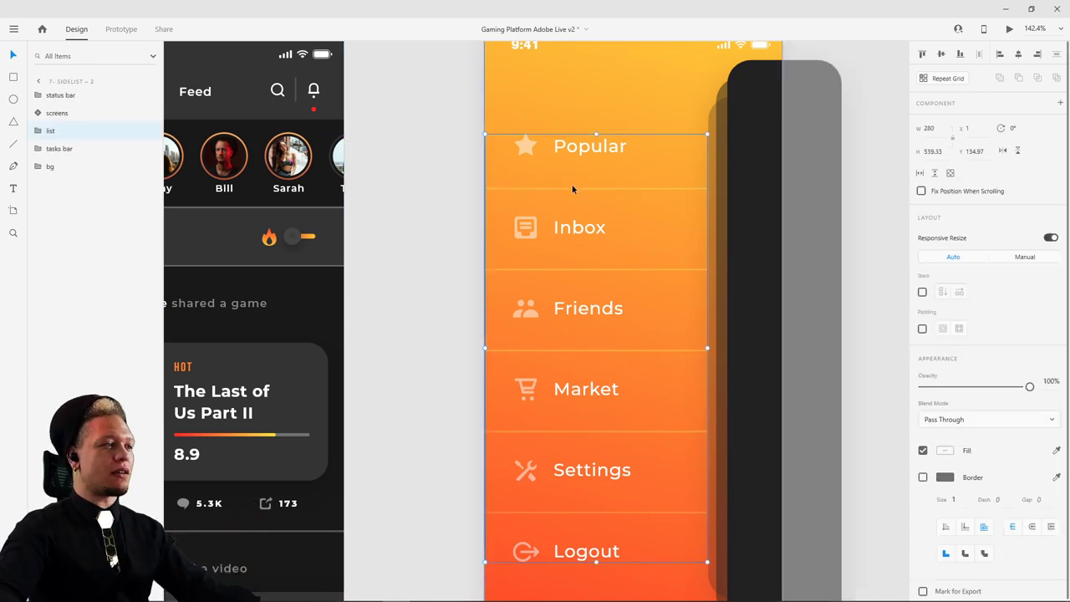
drag(573, 189, 516, 133)
key(ctrl+z)
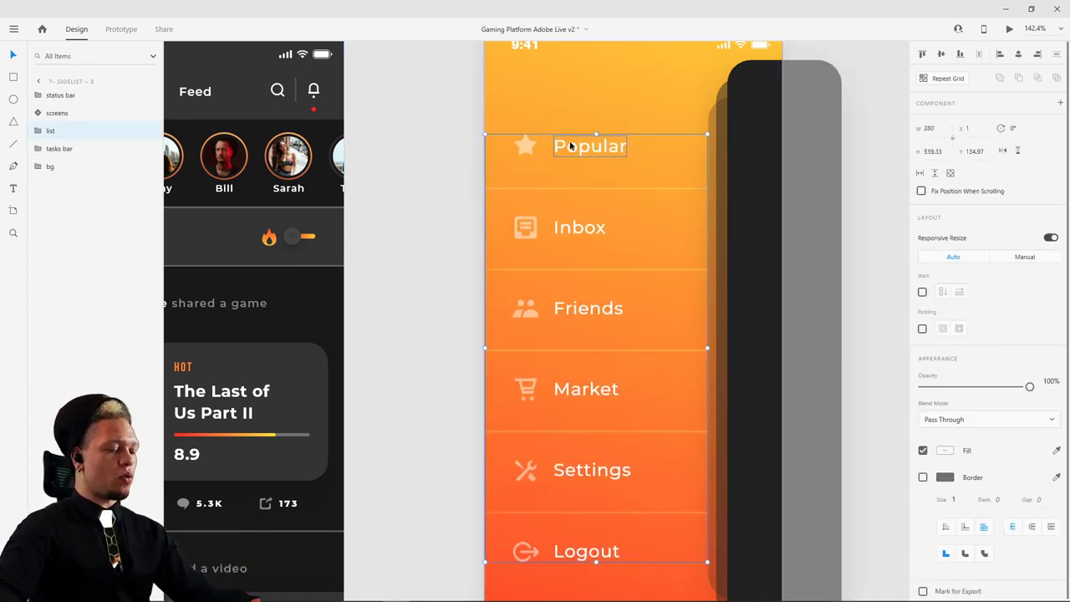
drag(609, 190, 422, 171)
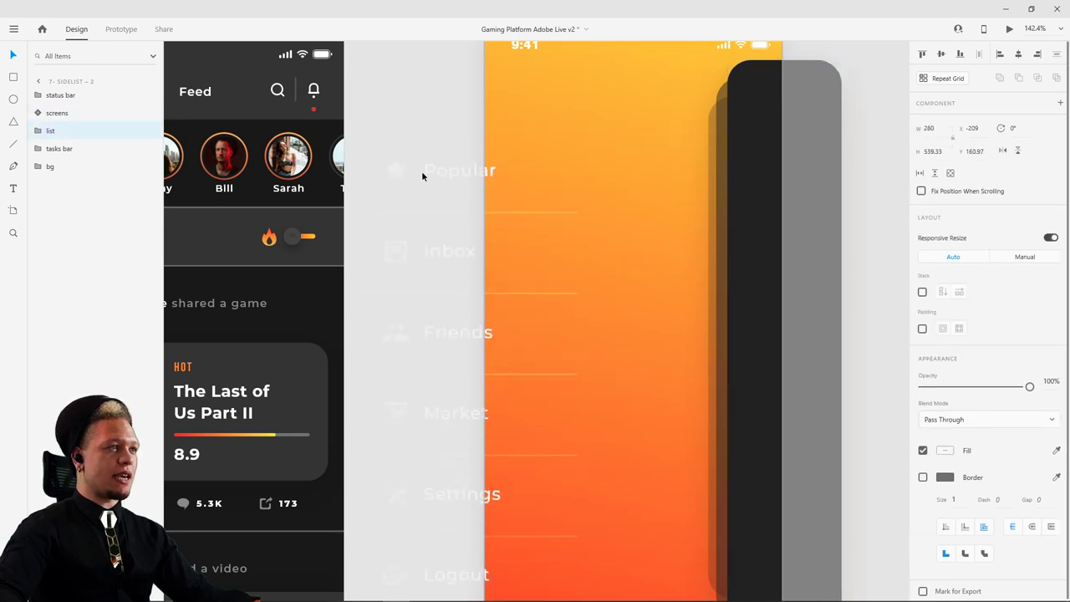
key(ctrl+z)
- Shift the orange gradient background left to x -50, y -24
click(747, 181)
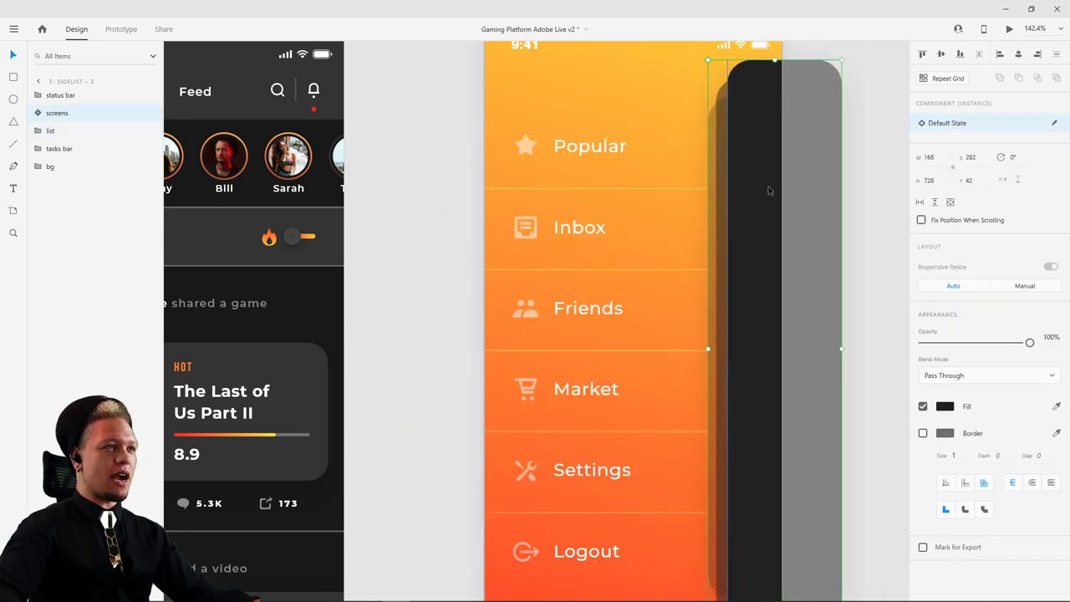
drag(587, 172, 588, 172)
scroll(598, 201, down, 2)
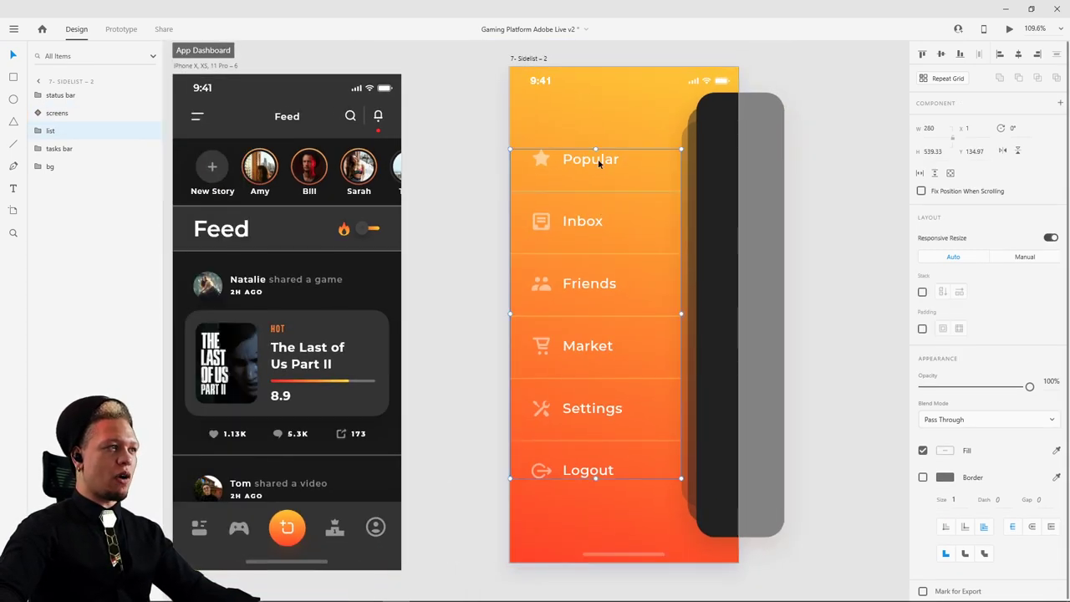
scroll(602, 128, left, 3)
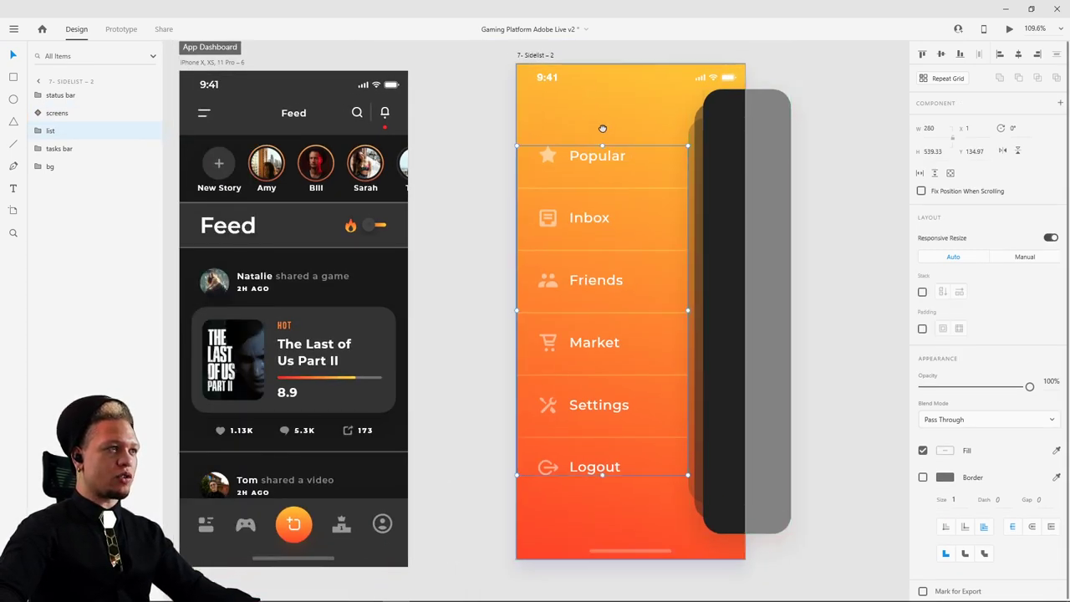
drag(602, 129, 691, 127)
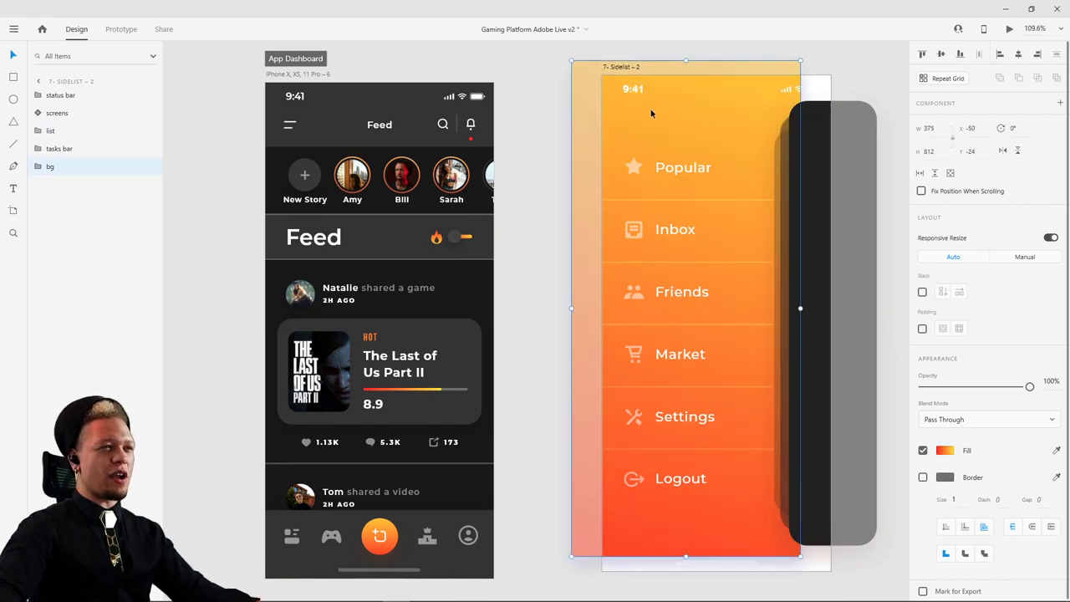
- Marquee-select all the side menu content and test a small move, undoing and redoing it
drag(563, 121, 874, 560)
drag(778, 444, 775, 464)
key(ctrl+z)
key(ctrl+z)
key(ctrl+z)
key(ctrl+shift+z)
key(ctrl+shift+z)
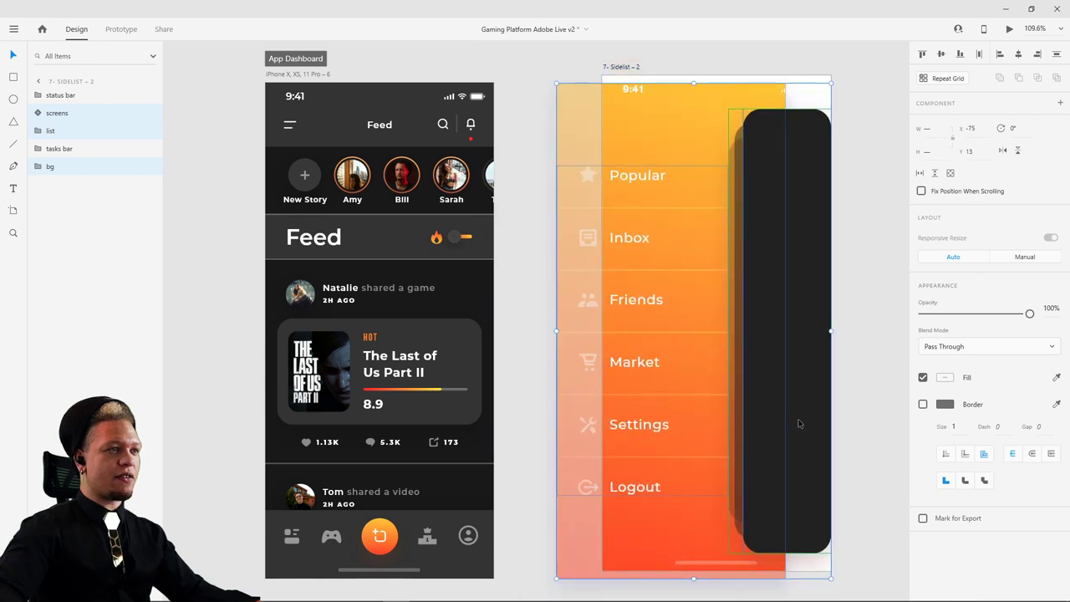
- Copy the side menu onto the Feed screen, then delete that pasted copy and reselect the orange background
key(ctrl+c)
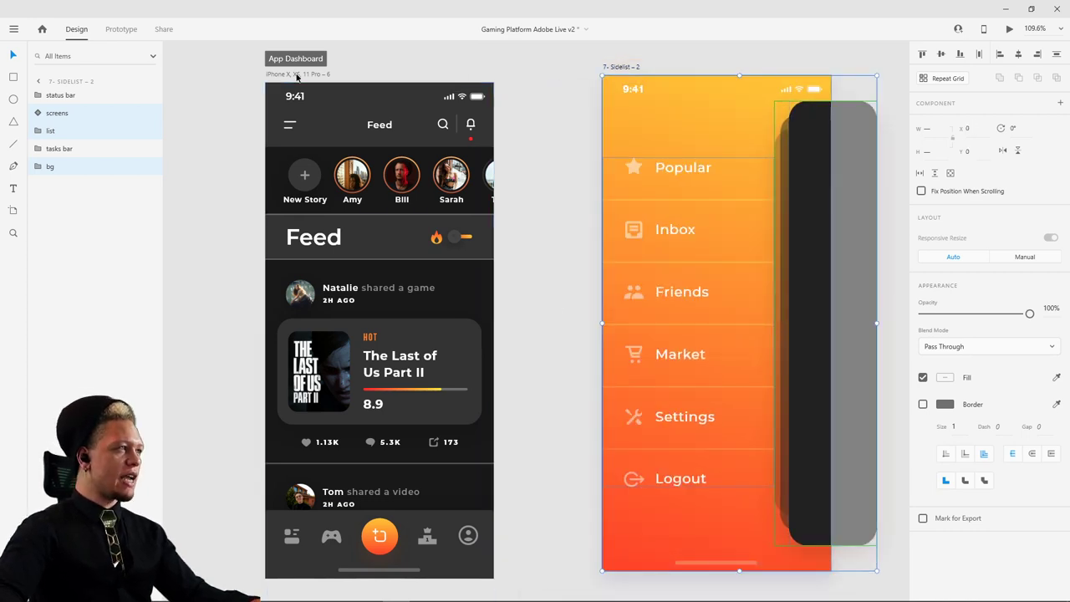
click(297, 74)
key(ctrl+v)
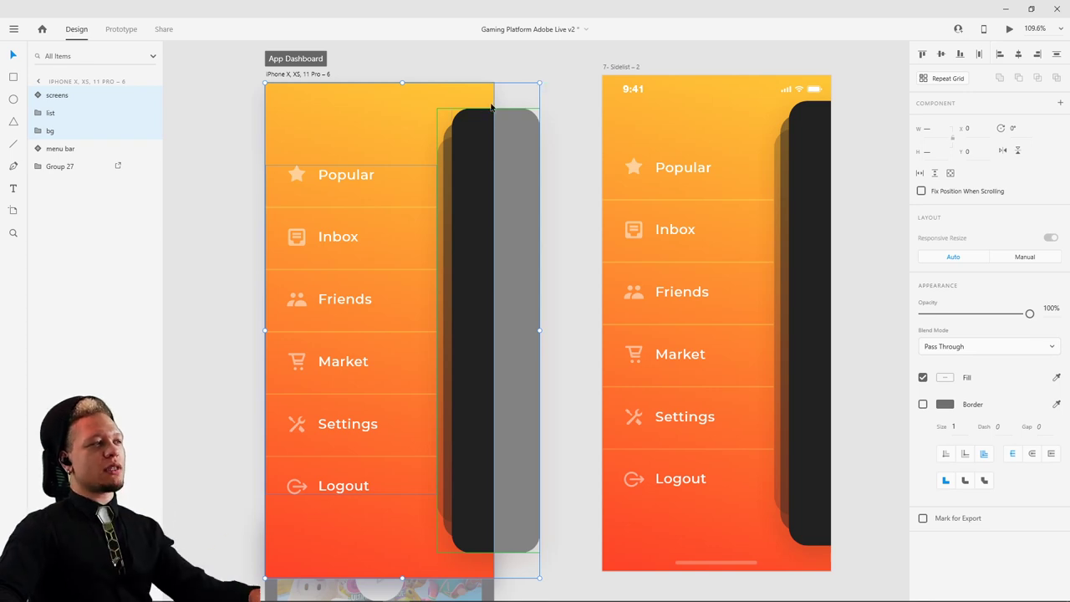
key(Delete)
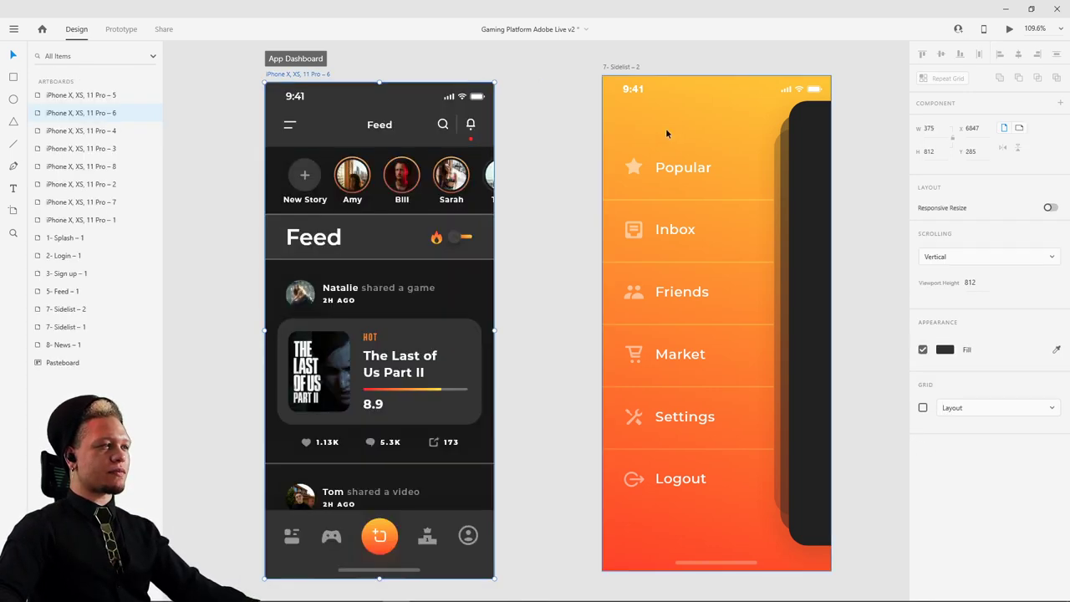
click(666, 128)
scroll(595, 68, right, 4)
scroll(594, 68, down, 1)
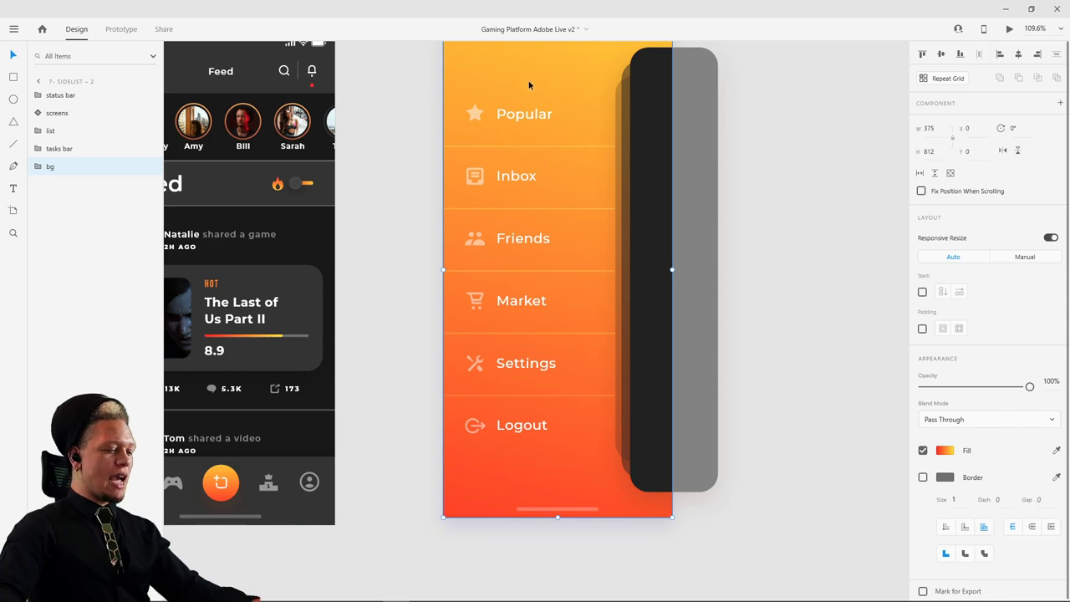
scroll(548, 81, left, 4)
scroll(547, 81, up, 1)
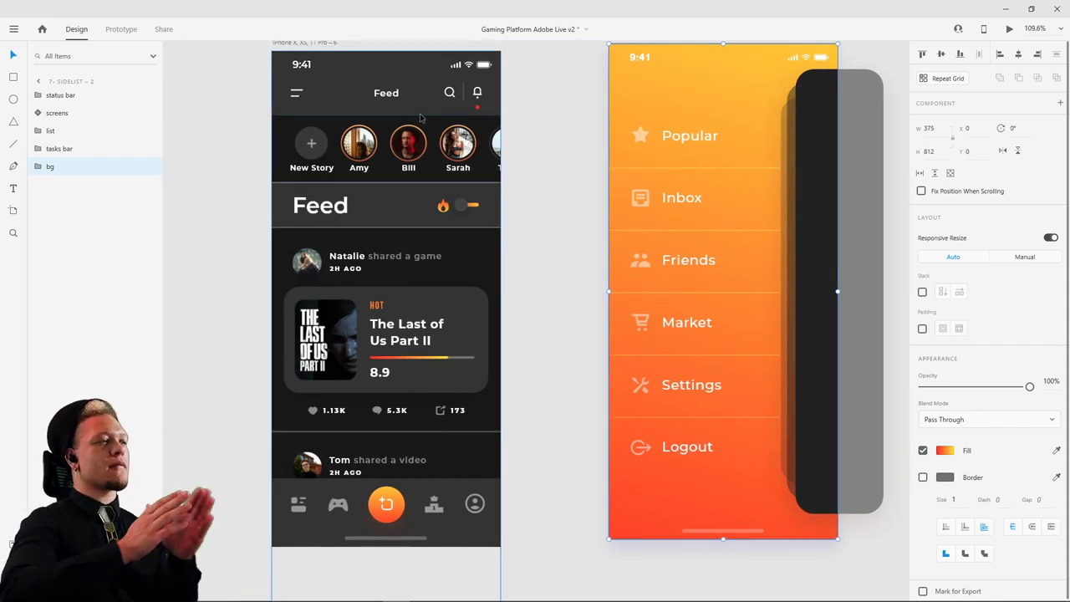
- Try shifting the Feed content group right, then undo the move
click(349, 104)
drag(349, 104, 405, 122)
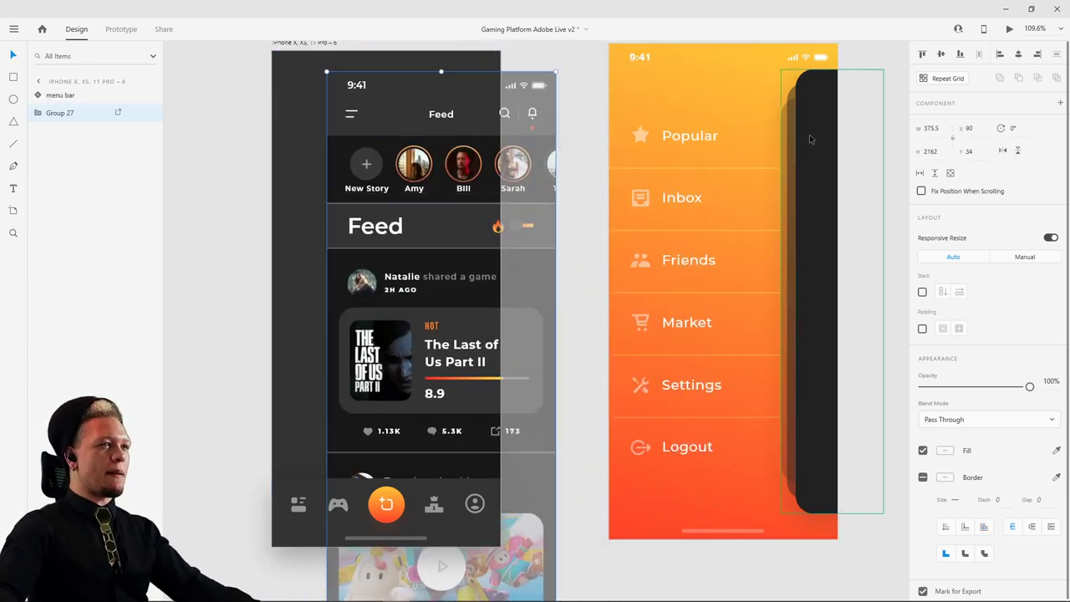
drag(398, 169, 443, 143)
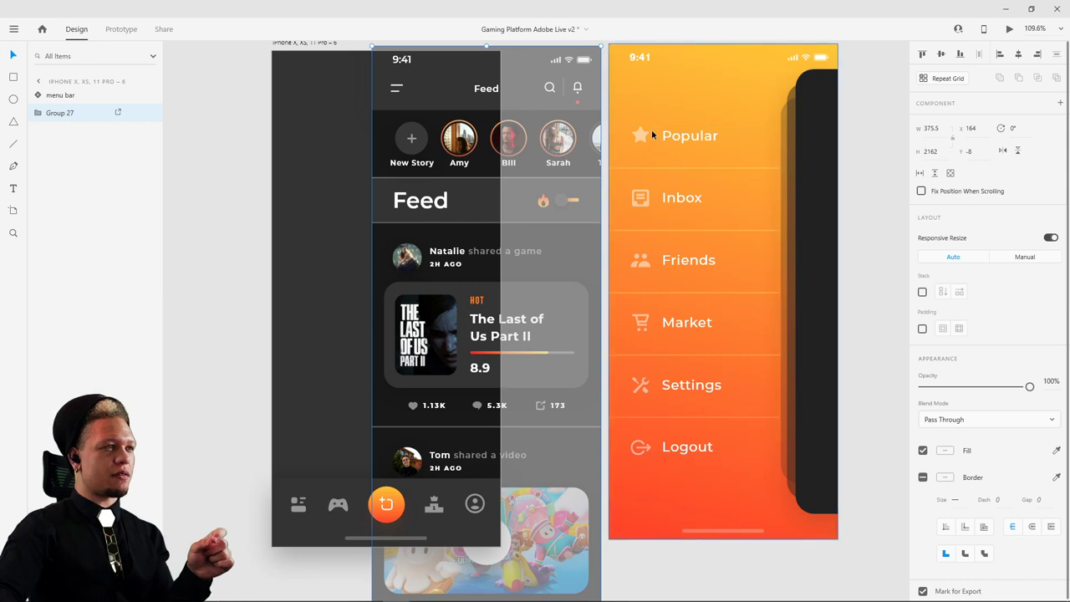
key(ctrl+z)
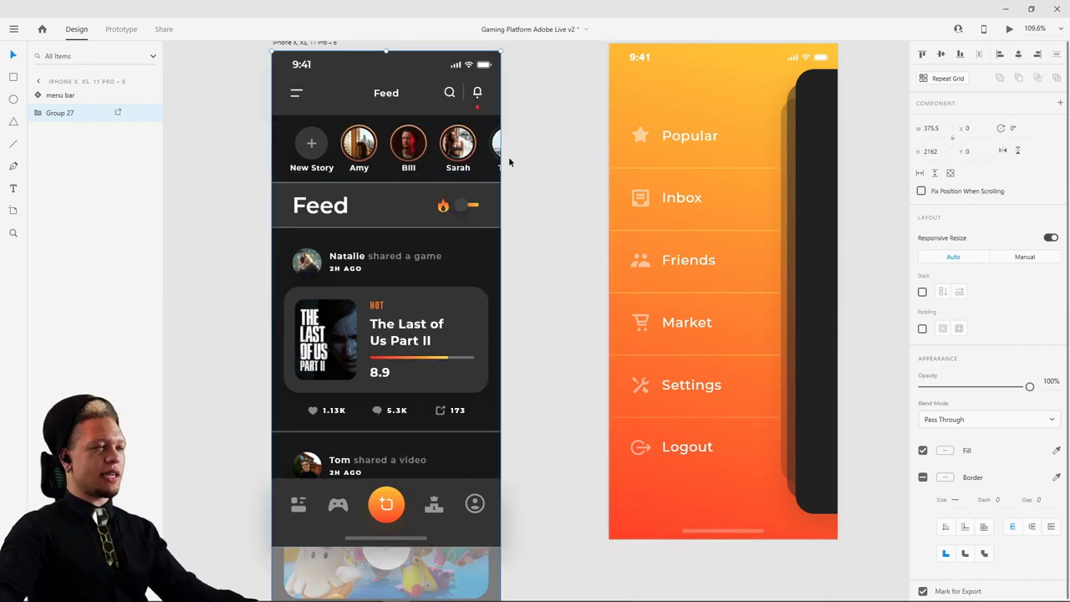
scroll(552, 121, up, 2)
scroll(552, 121, right, 2)
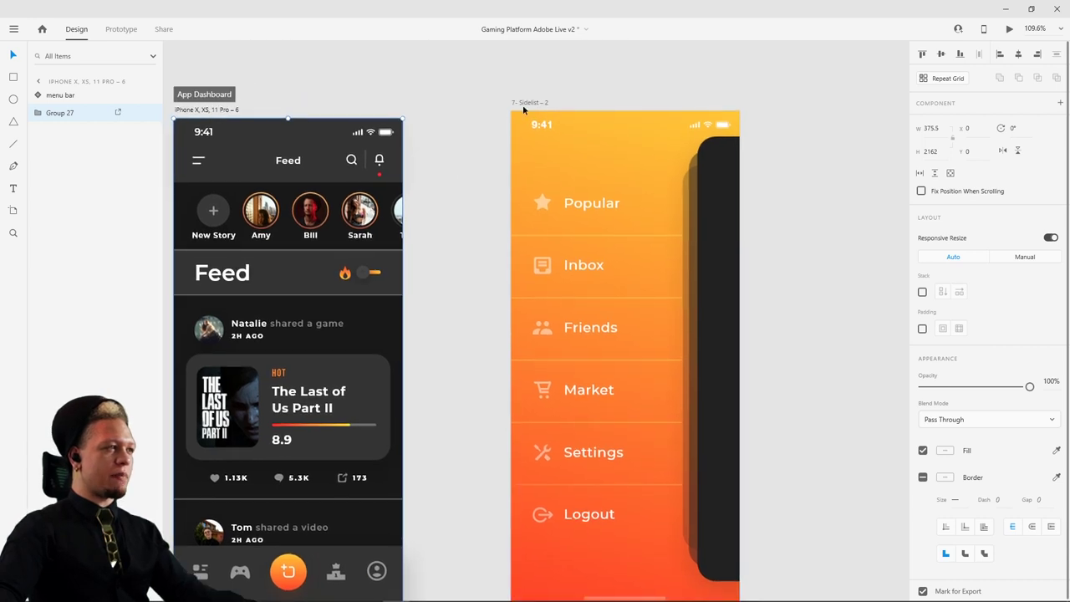
- Paste the feed into 7- Sidelist – 2 and slide it right to reveal the orange menu
click(525, 104)
key(ctrl+v)
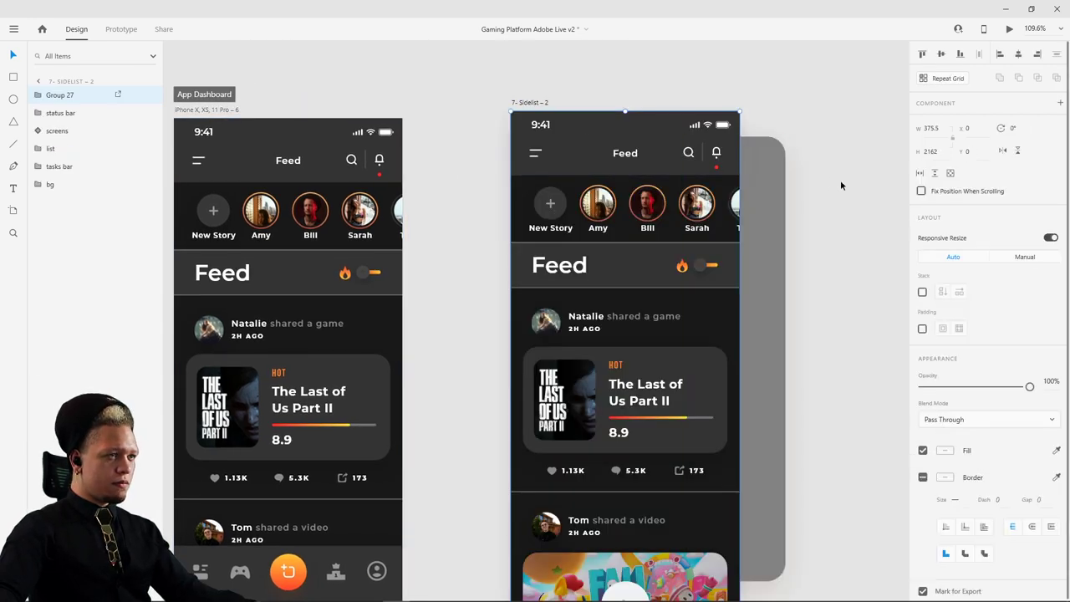
drag(560, 244, 748, 241)
scroll(755, 239, down, 1)
scroll(755, 239, right, 2)
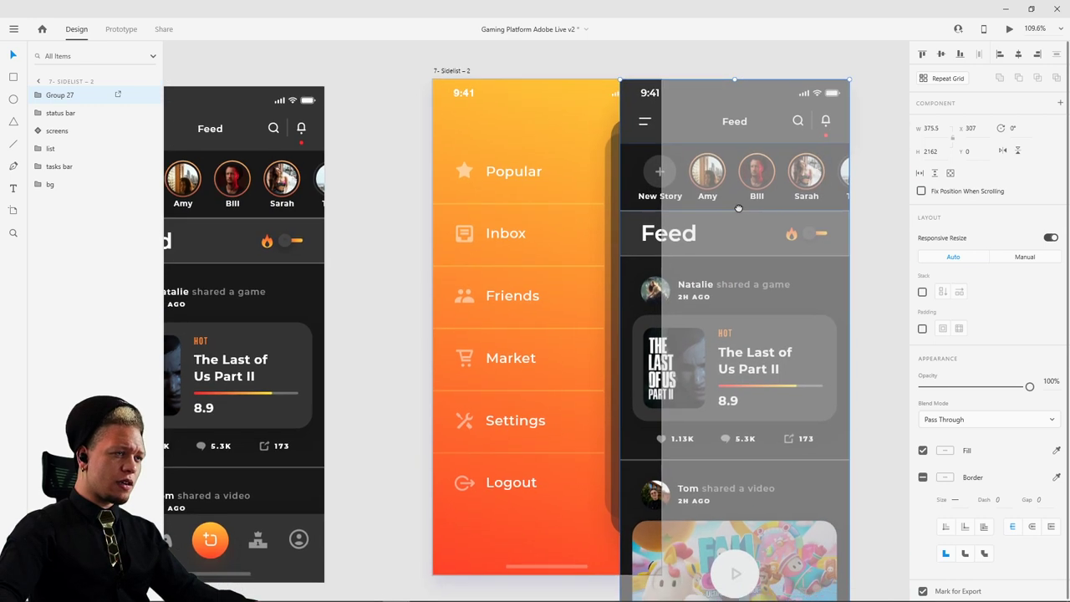
key(Right)
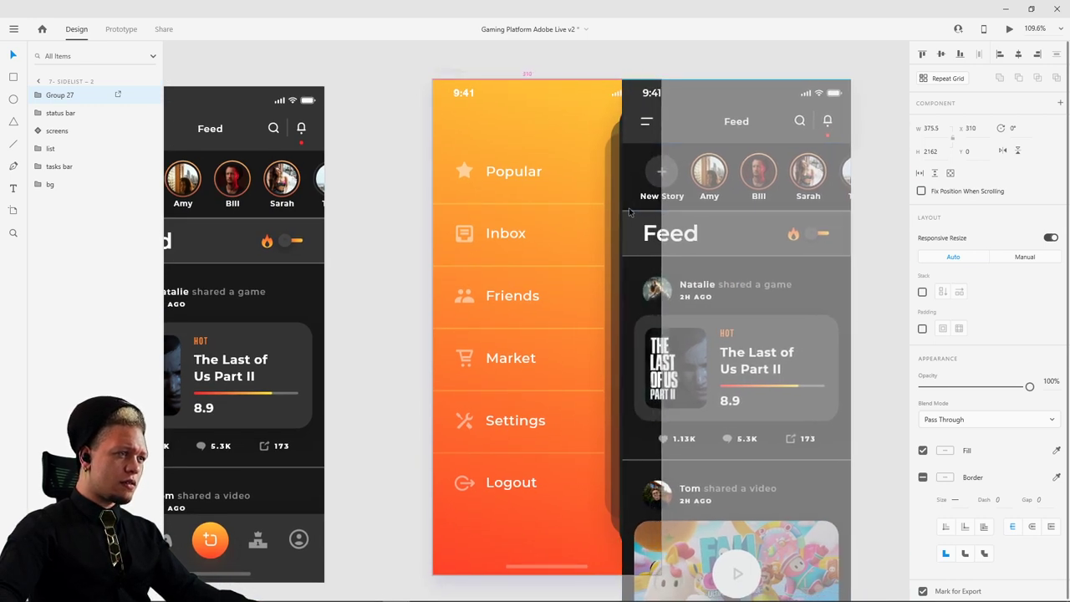
key(Left)
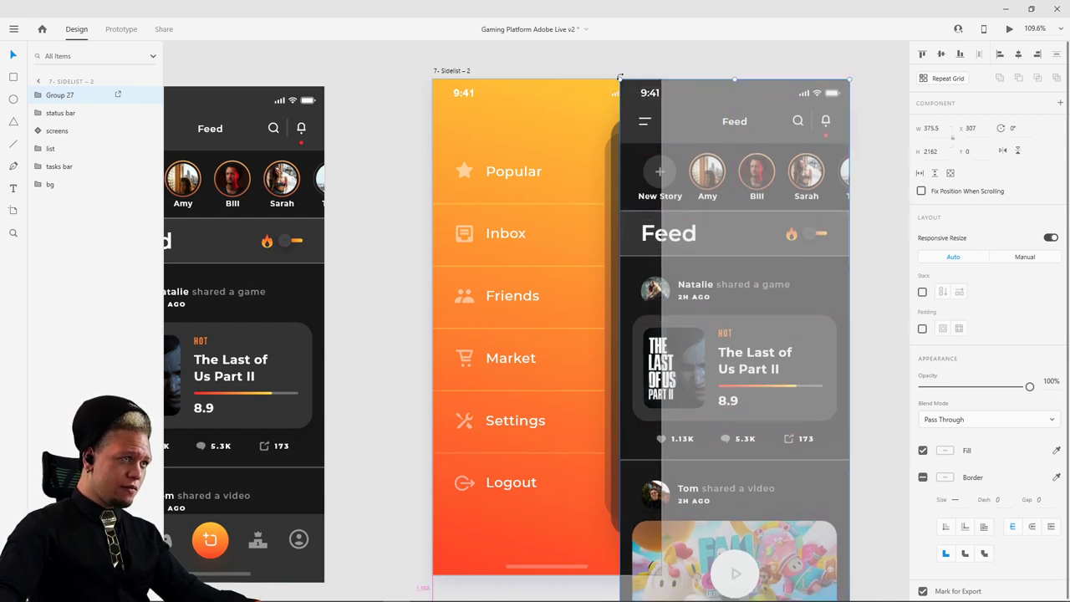
- Try resizing the feed copy, undo it, and settle the copy at X 307
drag(618, 78, 646, 106)
scroll(646, 106, down, 5)
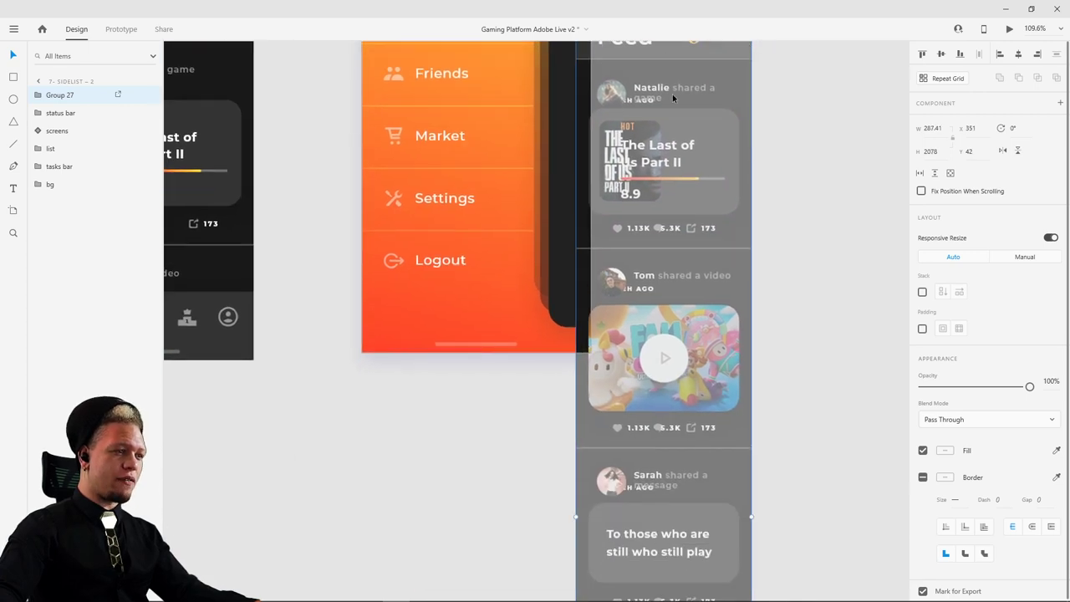
scroll(669, 265, down, 6)
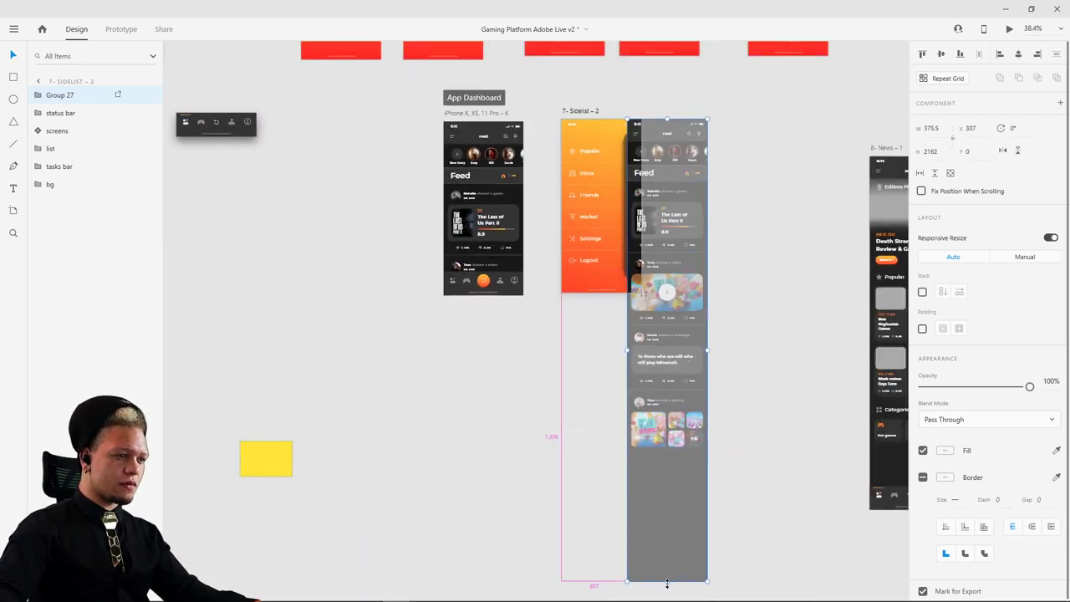
drag(667, 581, 669, 461)
drag(674, 399, 677, 331)
key(ctrl+z)
key(ctrl+z)
key(ctrl+z)
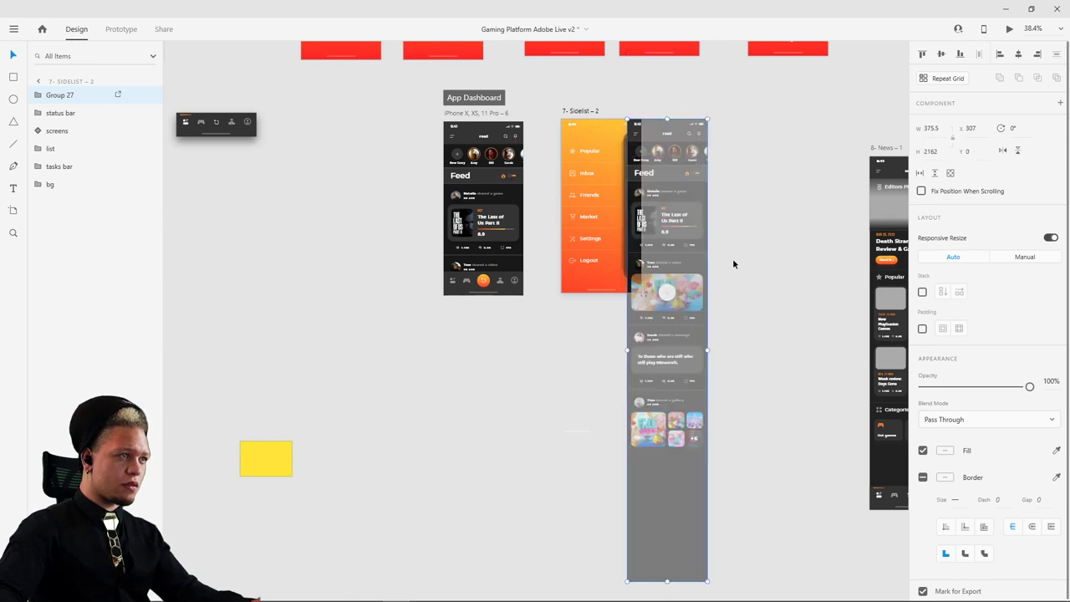
scroll(652, 172, up, 5)
scroll(656, 170, up, 3)
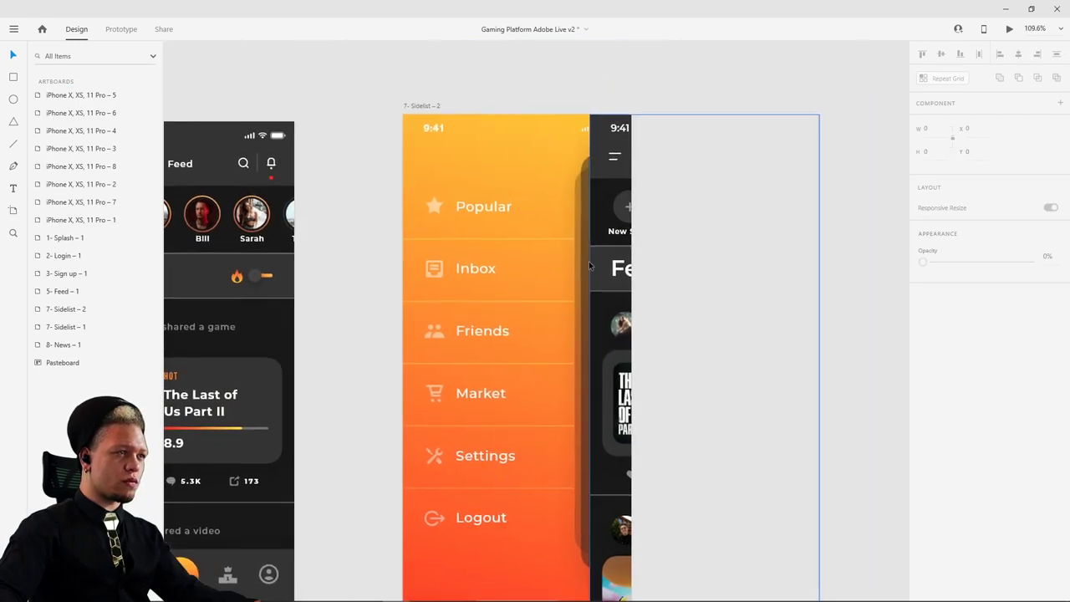
click(608, 207)
drag(608, 207, 607, 207)
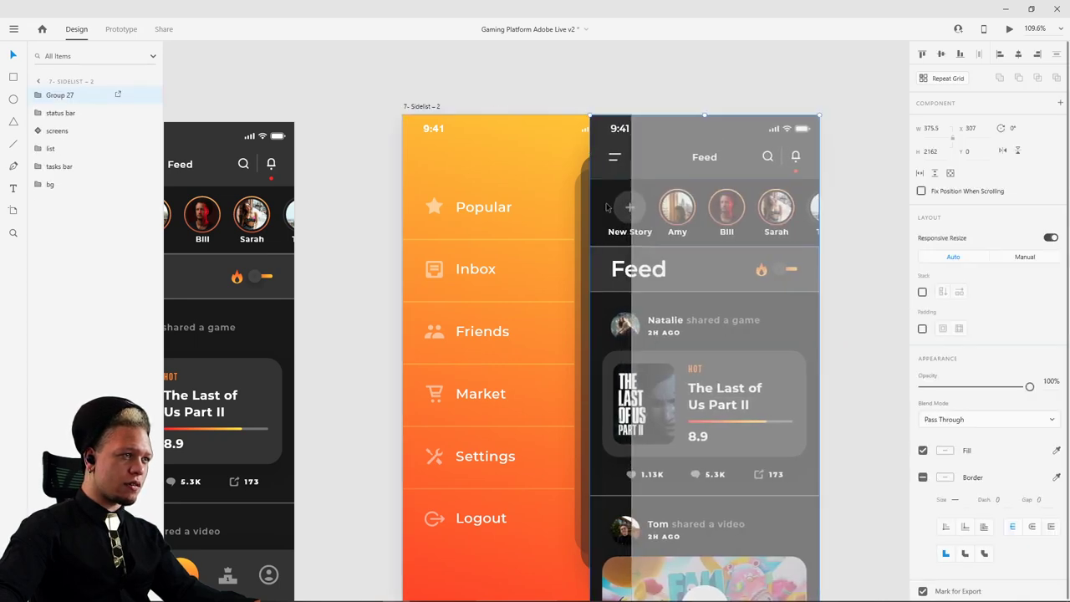
- Set the feed copy's (Group 27) opacity to 0%
scroll(852, 151, right, 2)
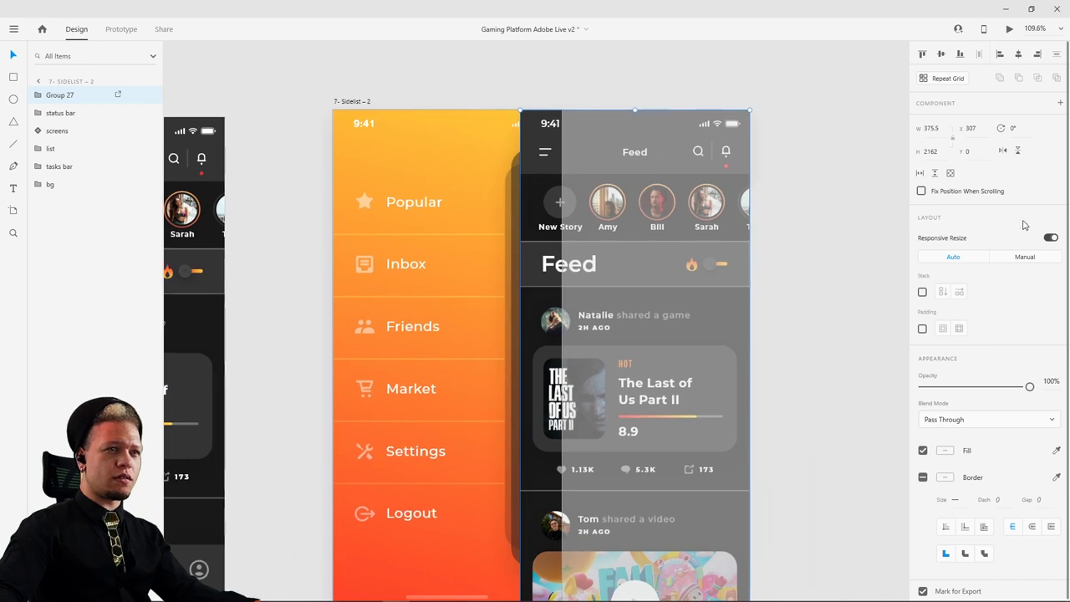
drag(1029, 387, 860, 387)
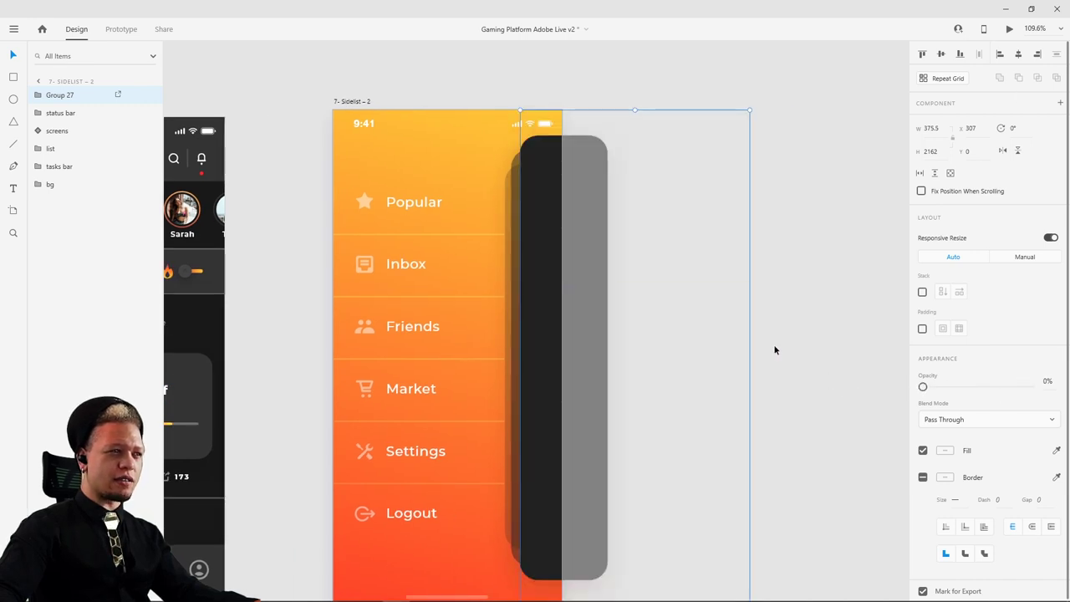
click(628, 325)
scroll(605, 327, down, 3)
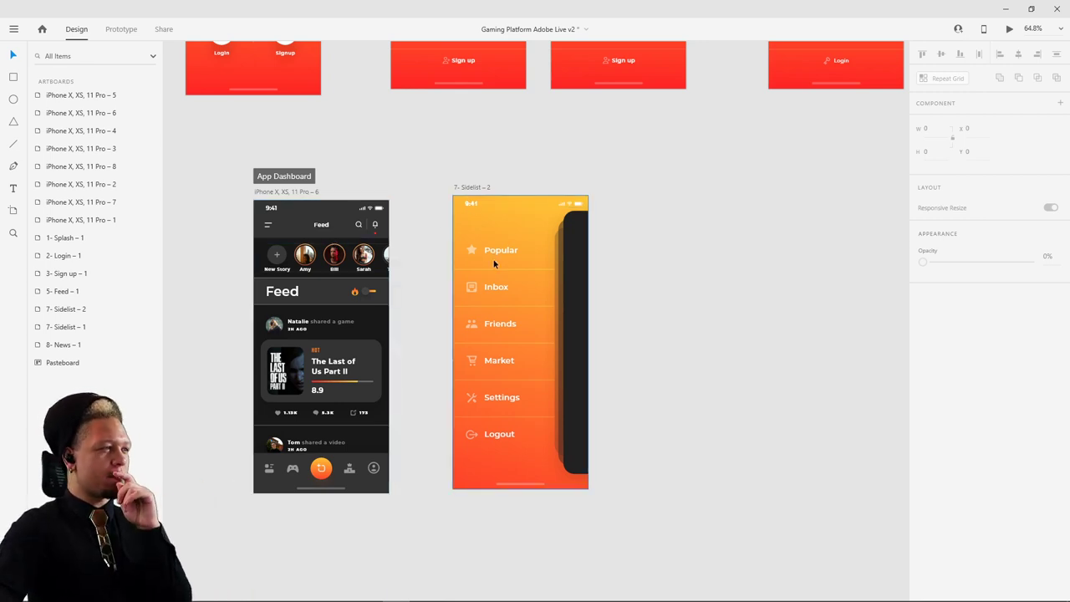
- Paste the orange background into App Dashboard, send it to the back, and shift the feed to X 143
click(510, 238)
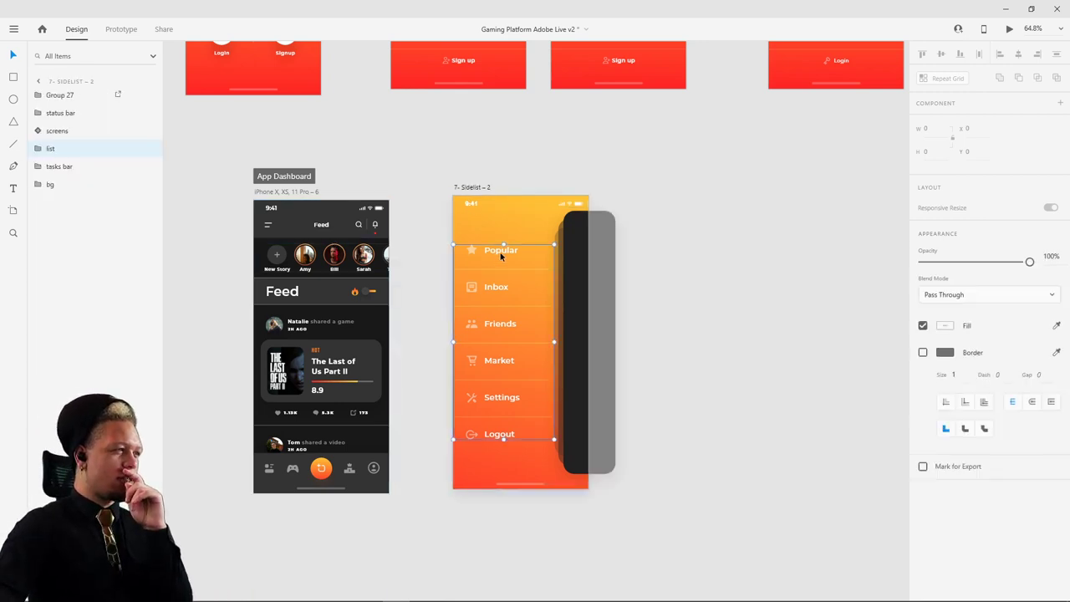
click(299, 196)
key(ctrl+v)
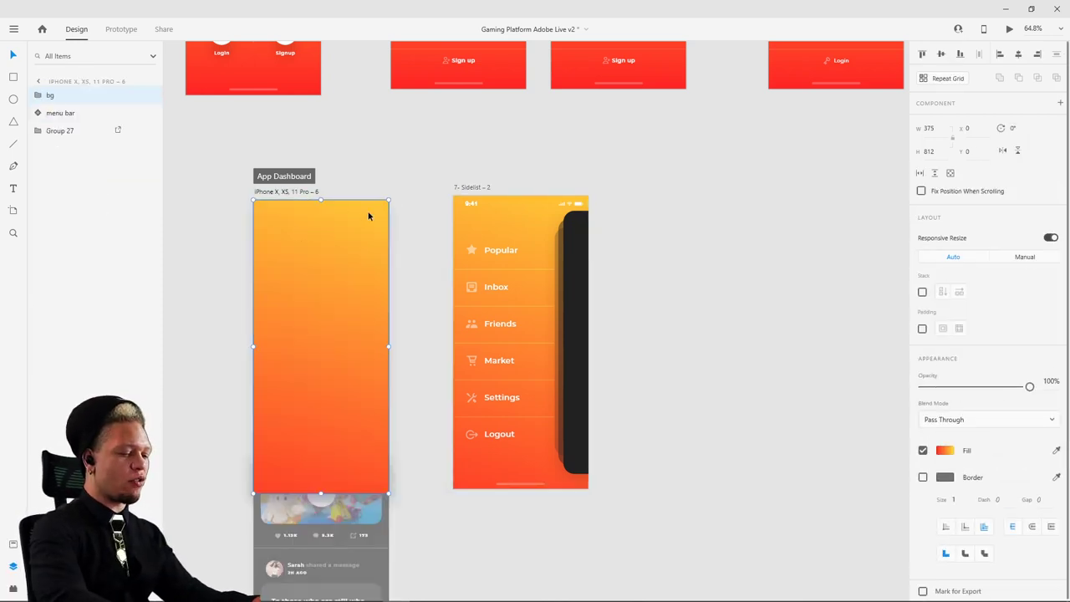
key(ctrl+shift+bracketleft)
drag(335, 232, 387, 234)
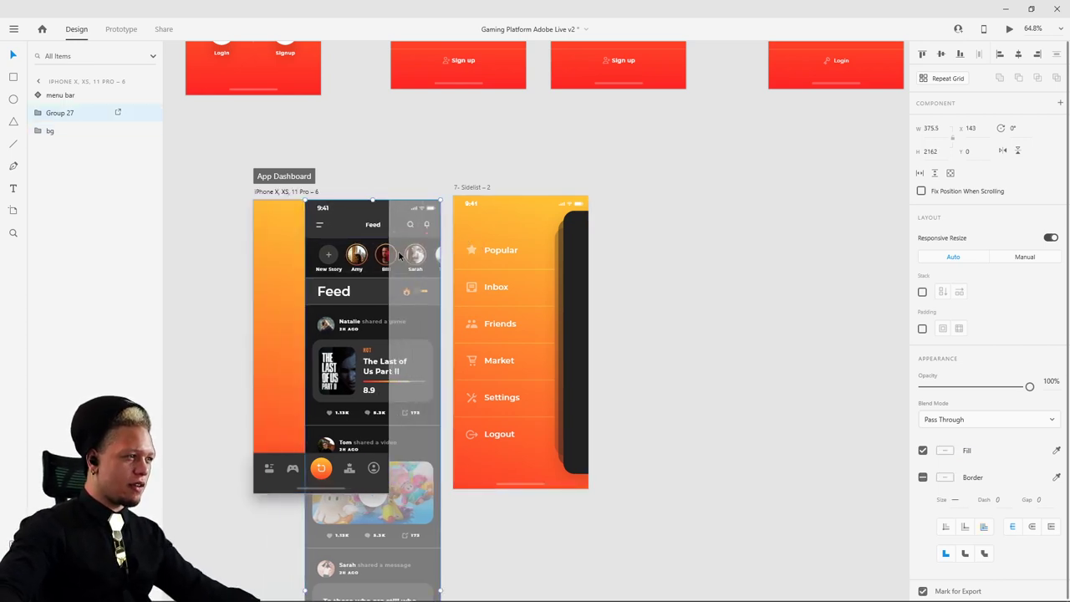
- Paste the Sidelist menu list into App Dashboard, then nudge the Sidelist artboard slightly down
click(489, 249)
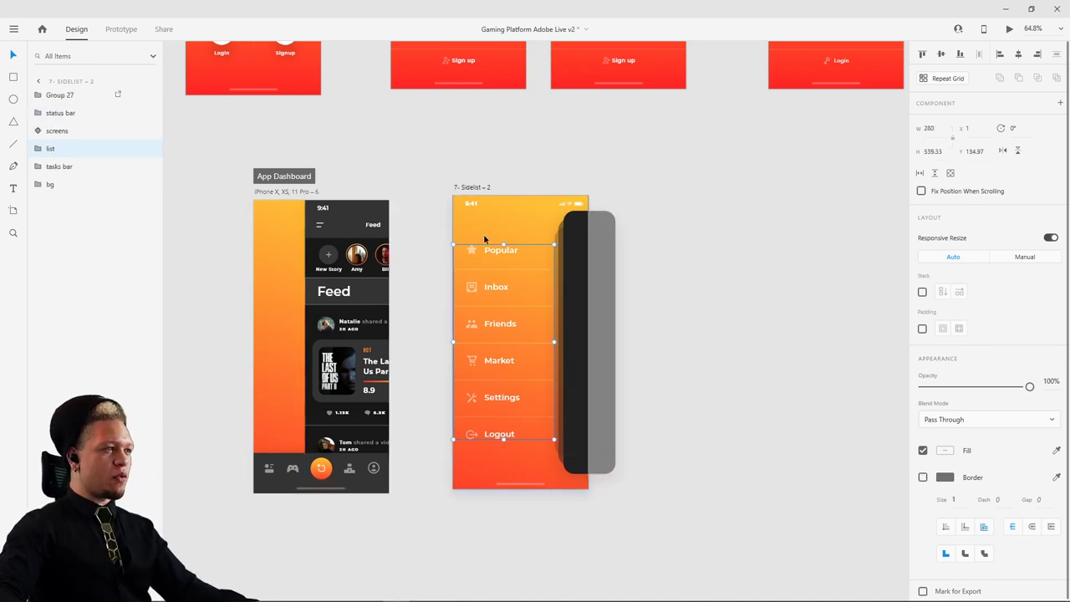
click(289, 195)
key(ctrl+v)
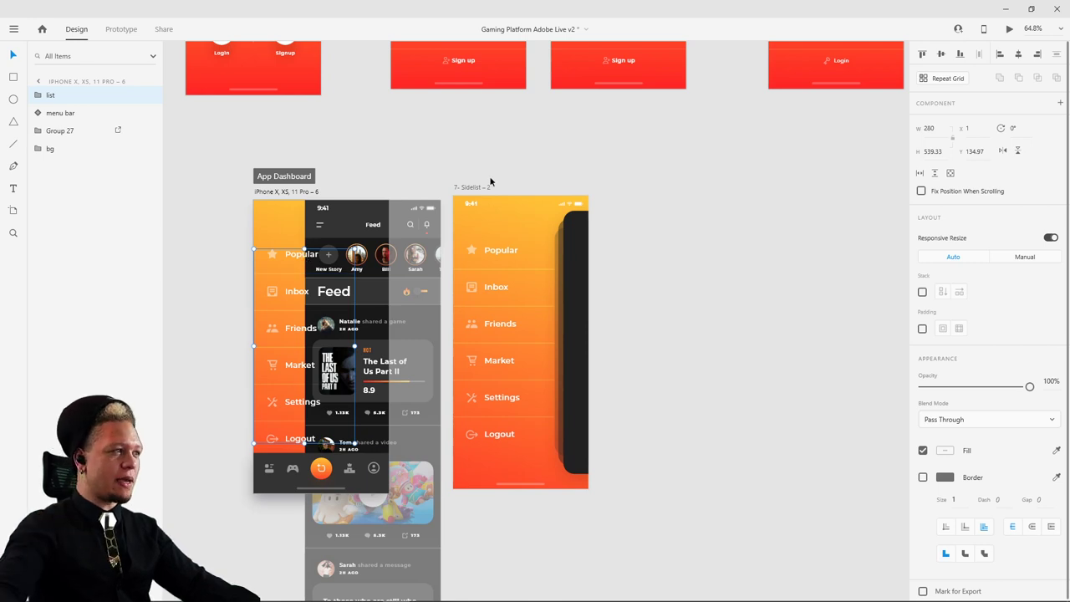
click(464, 188)
drag(464, 188, 464, 193)
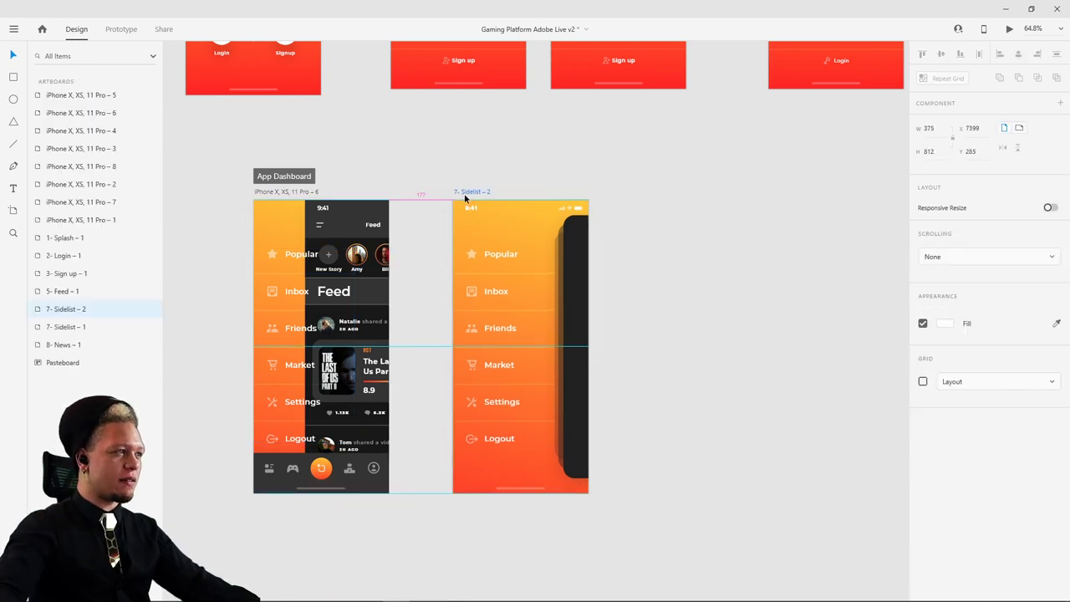
click(499, 248)
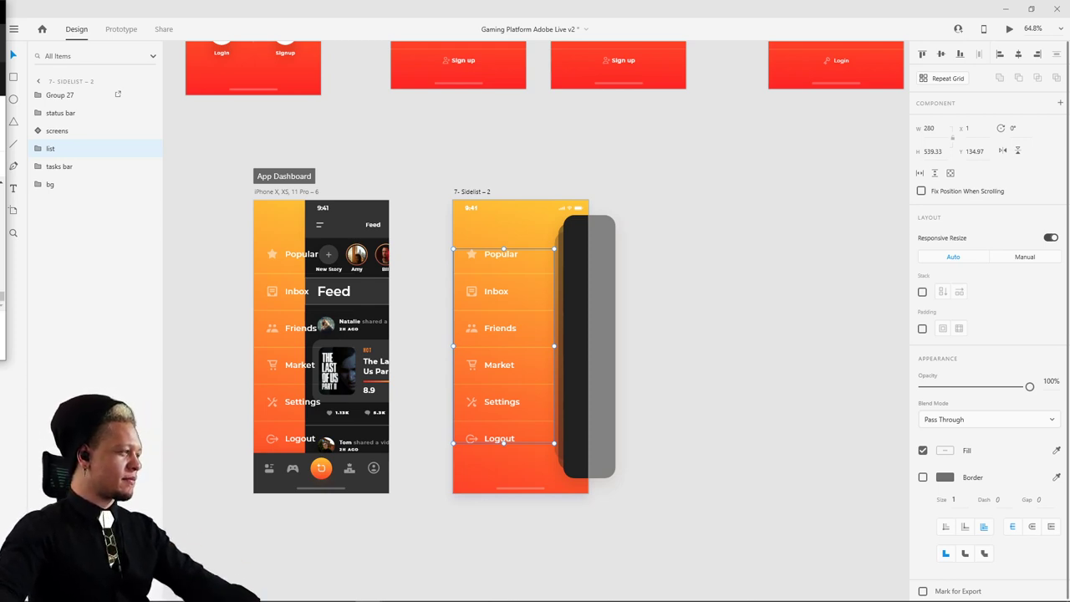
- Reposition the App Dashboard menu list while keeping the feed shifted right
scroll(289, 311, up, 2)
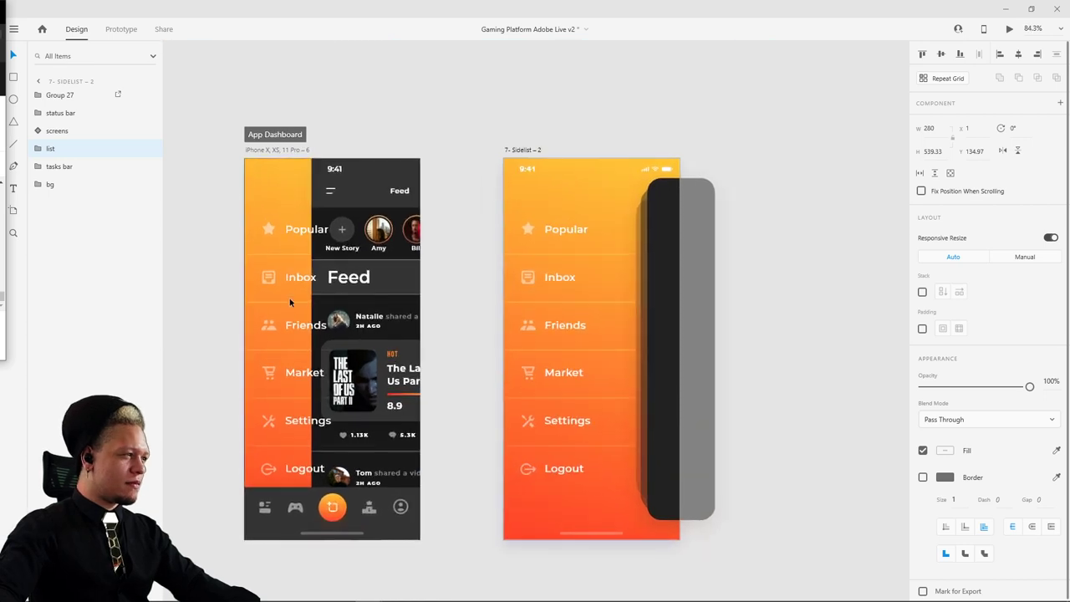
click(296, 288)
drag(300, 278, 204, 263)
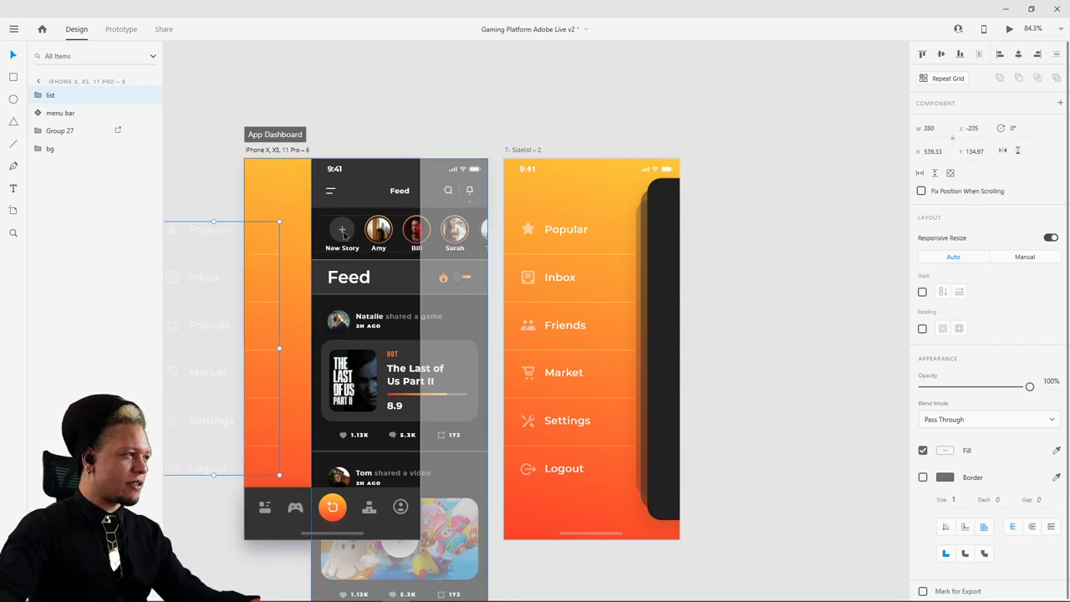
drag(342, 234, 287, 231)
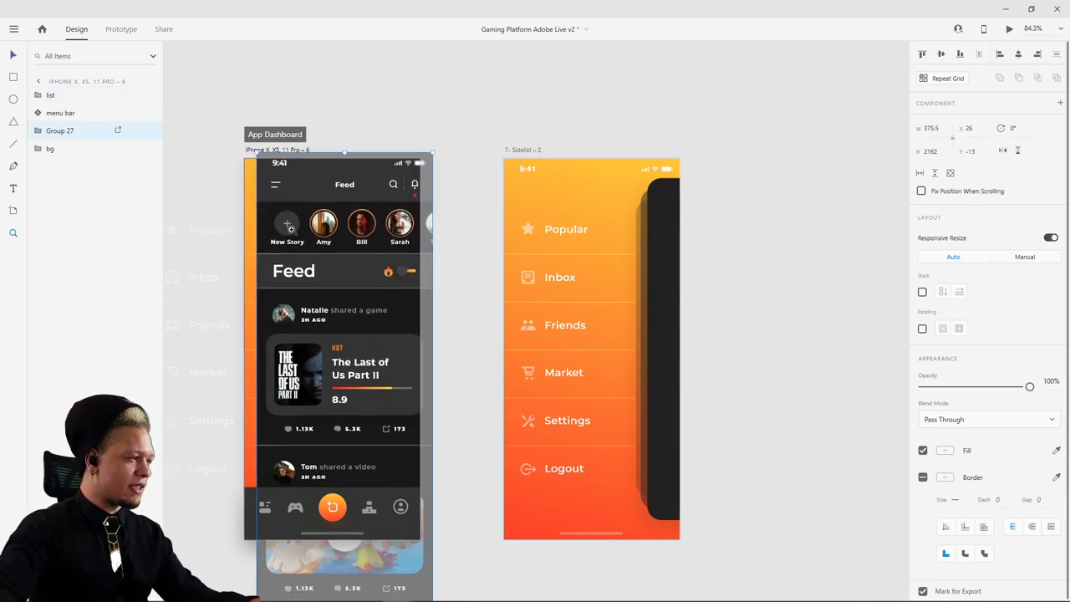
key(ctrl+z)
key(v)
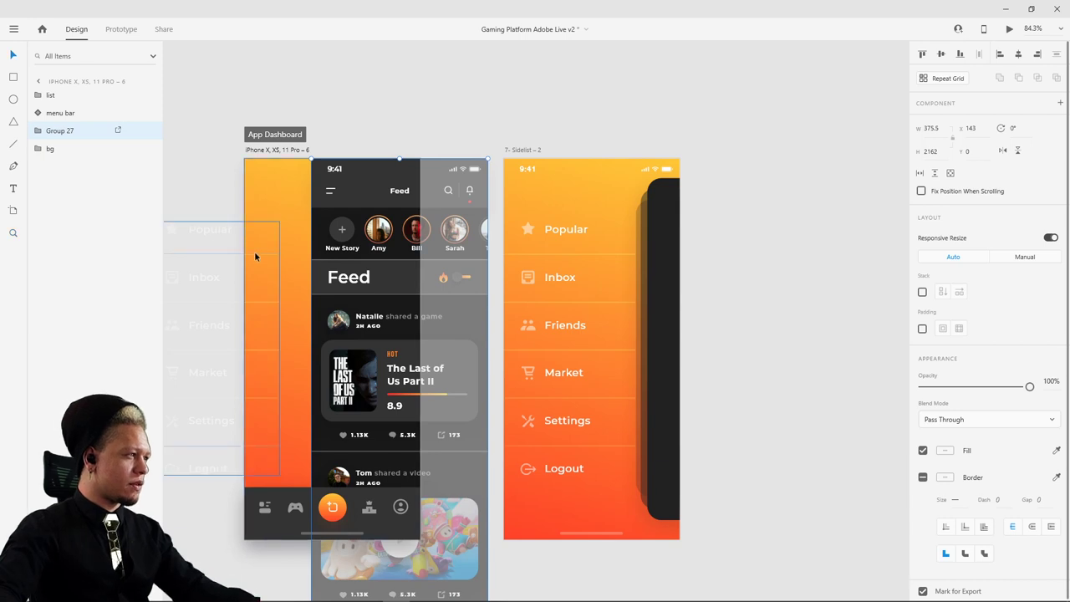
drag(254, 251, 344, 250)
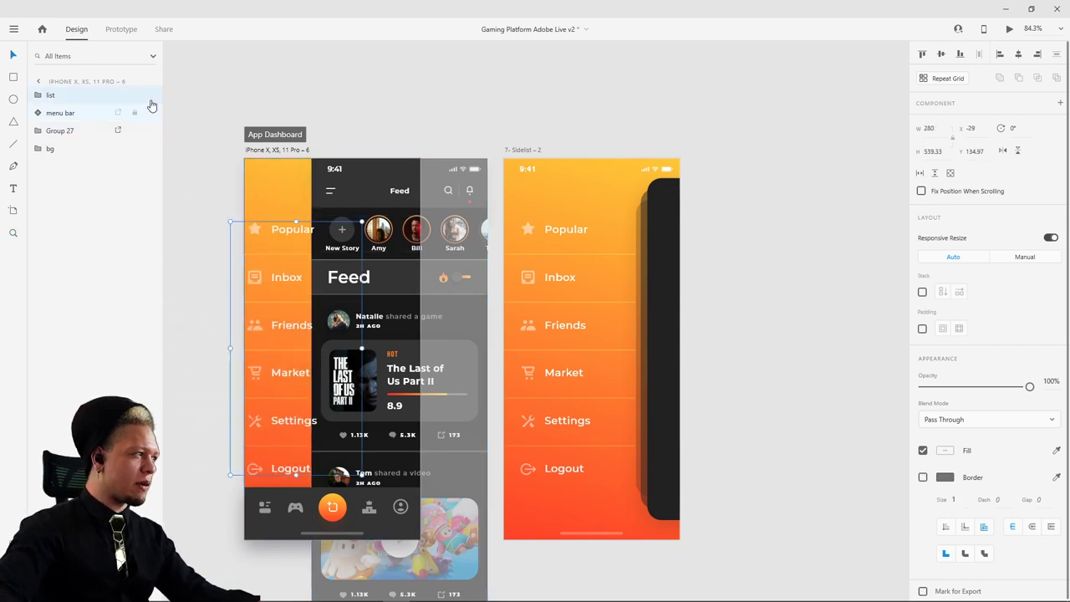
- Layer the menu list under the feed at x -257, slide the feed to x 0, and preview
click(52, 149)
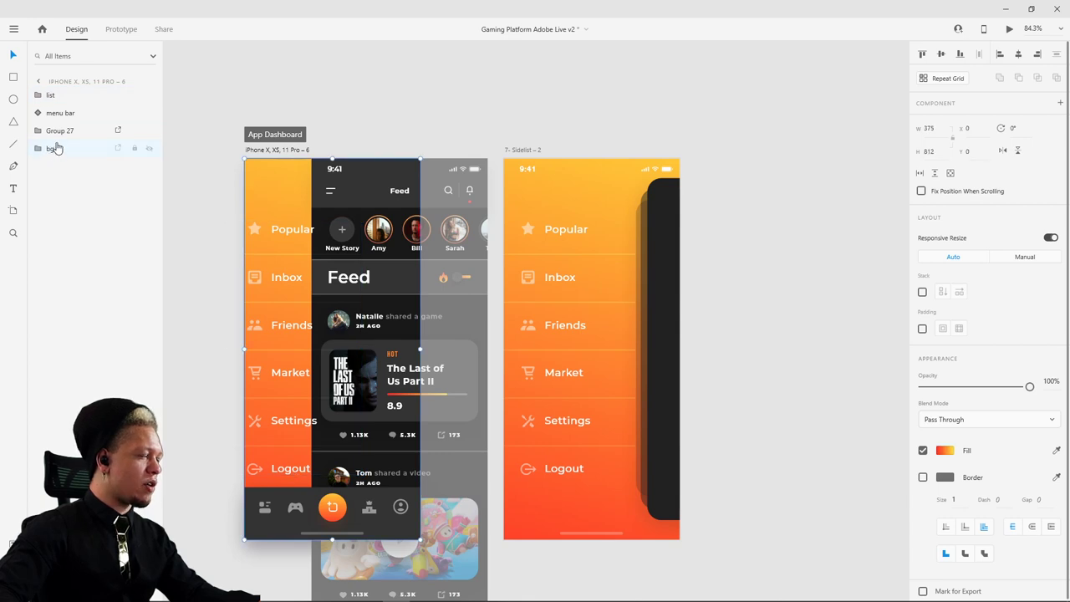
drag(60, 99, 66, 144)
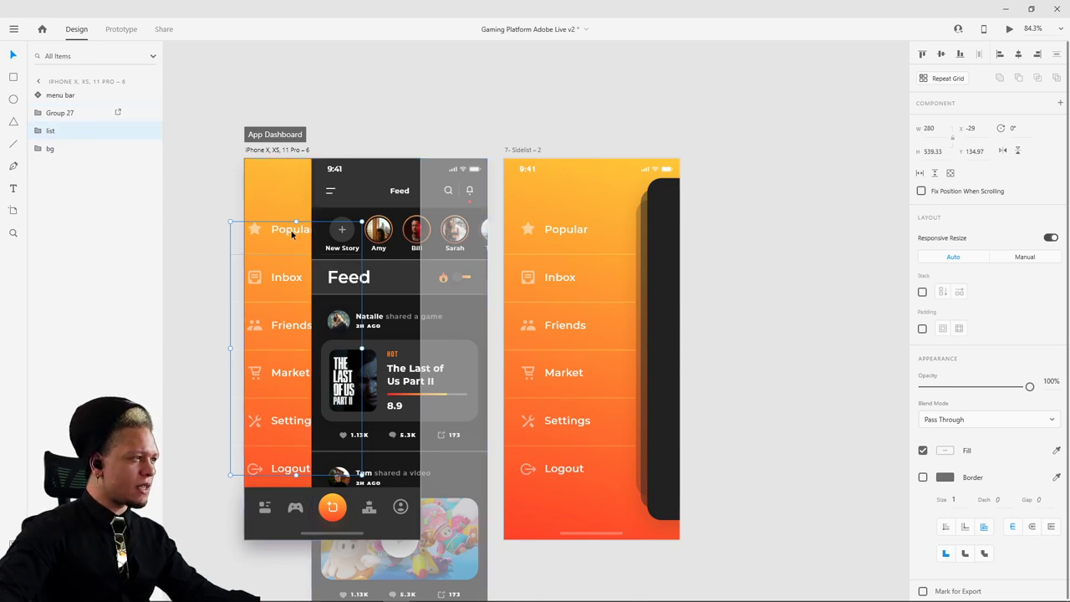
drag(287, 228, 179, 223)
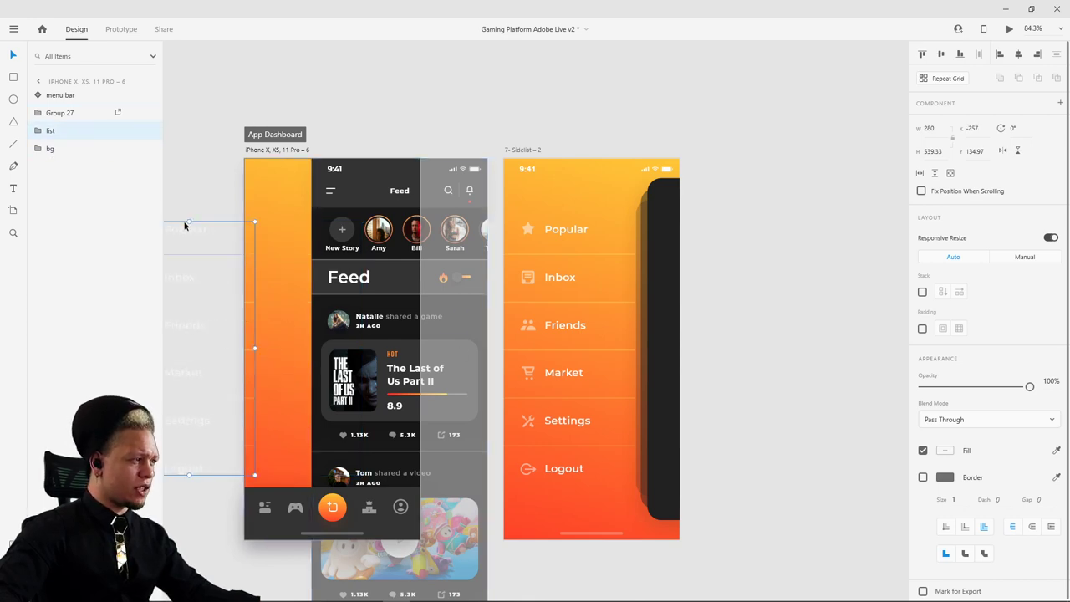
click(423, 131)
drag(347, 189, 280, 189)
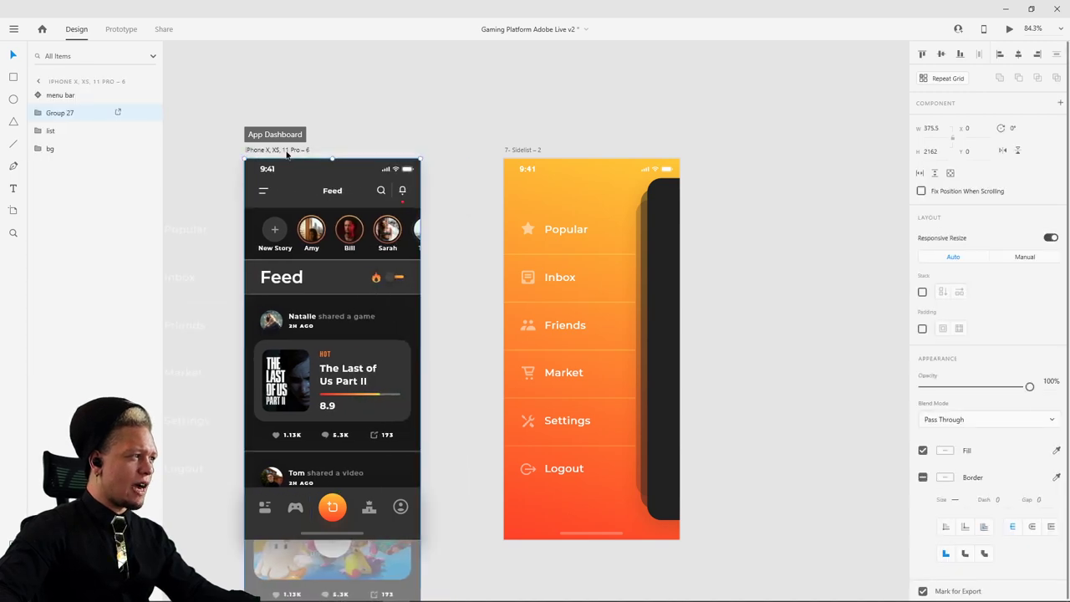
key(Escape)
click(1009, 28)
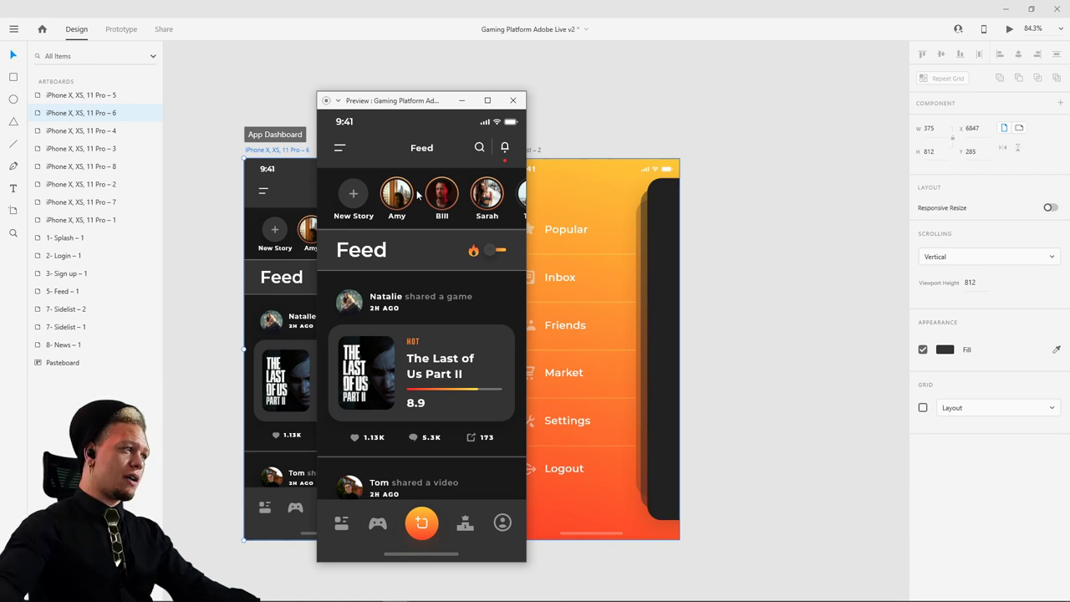
click(512, 100)
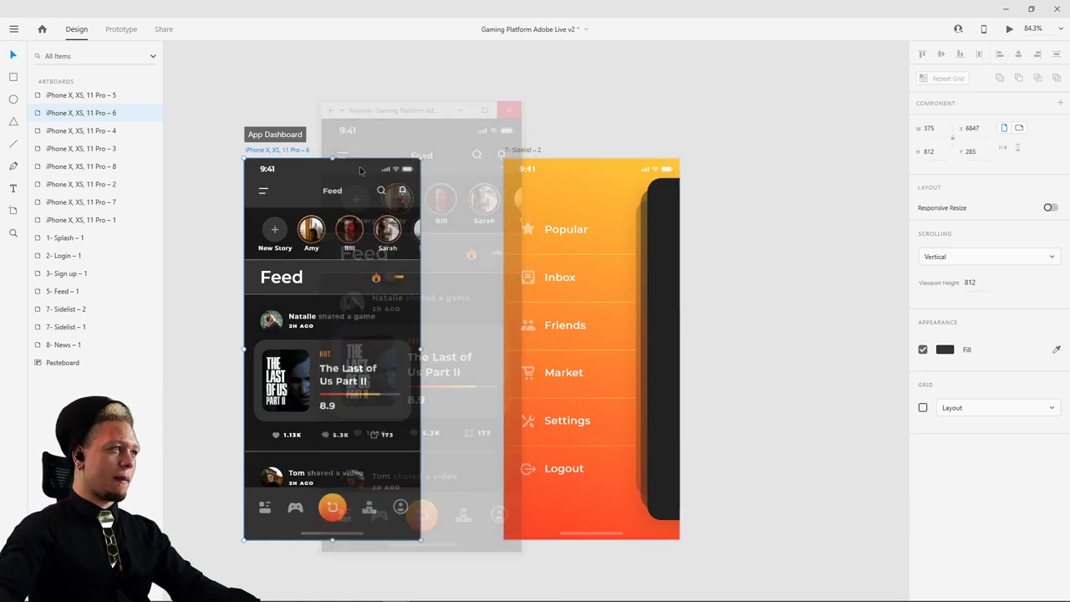
- In Prototype mode, wire the Feed's hamburger icon to the 7- Sidelist – 2 artboard
click(121, 28)
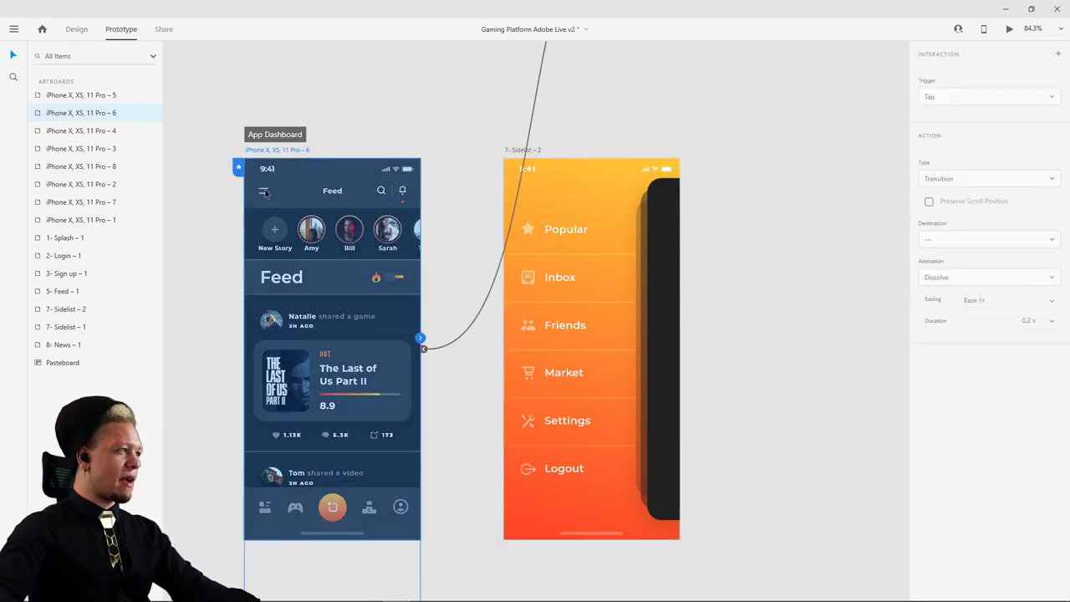
click(265, 193)
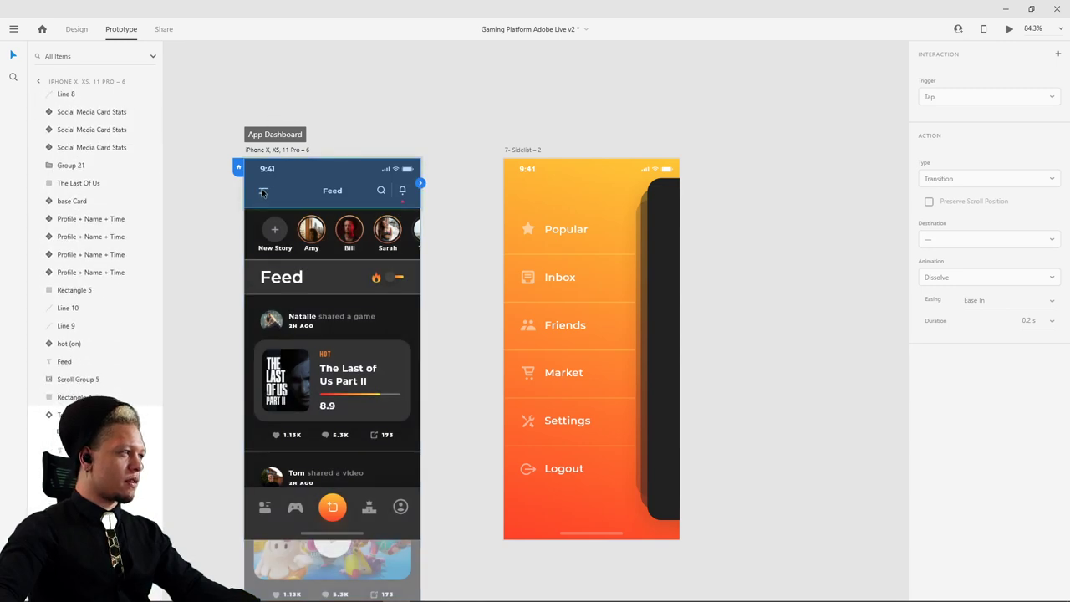
scroll(265, 192, up, 5)
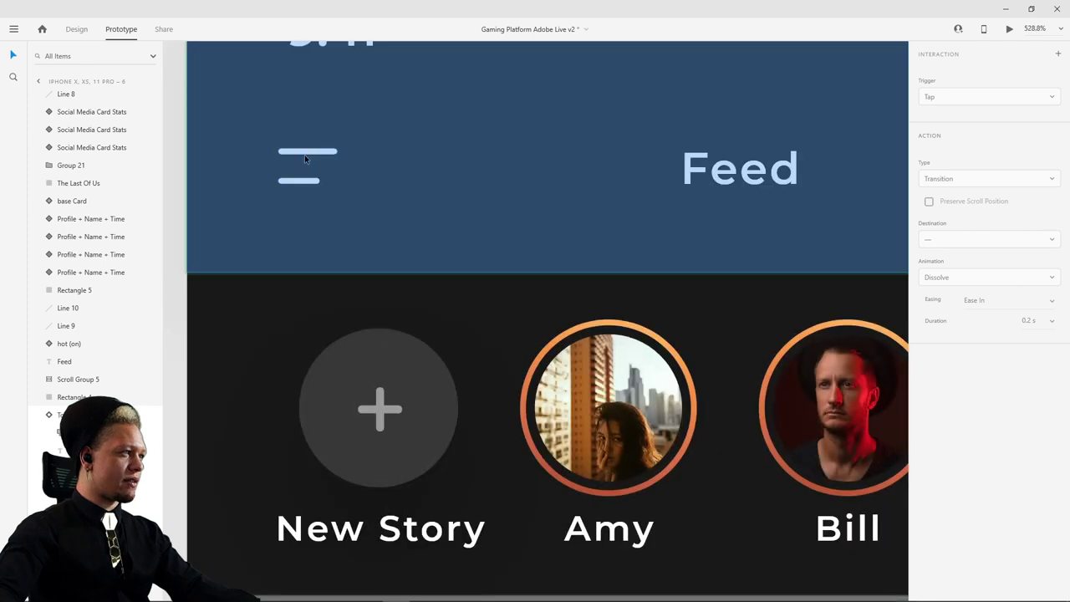
double_click(307, 157)
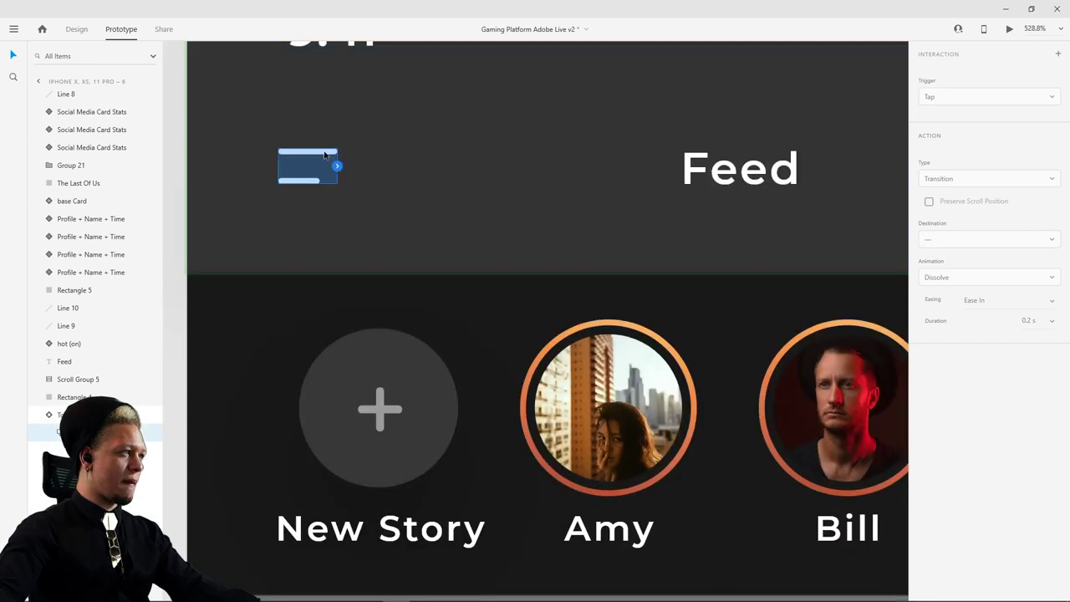
scroll(649, 207, down, 5)
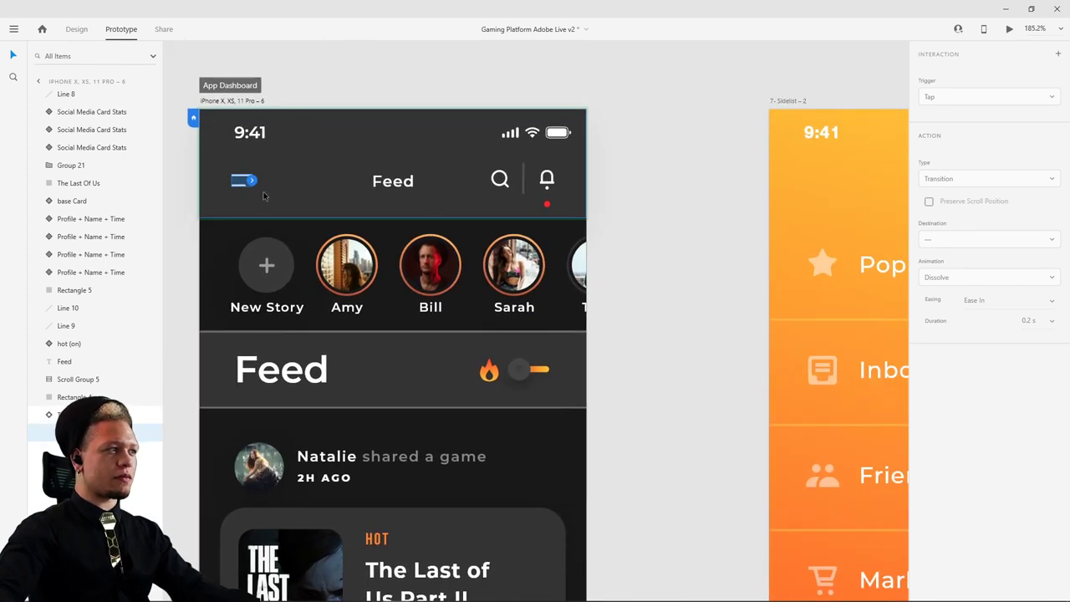
drag(249, 185, 815, 242)
scroll(549, 336, right, 3)
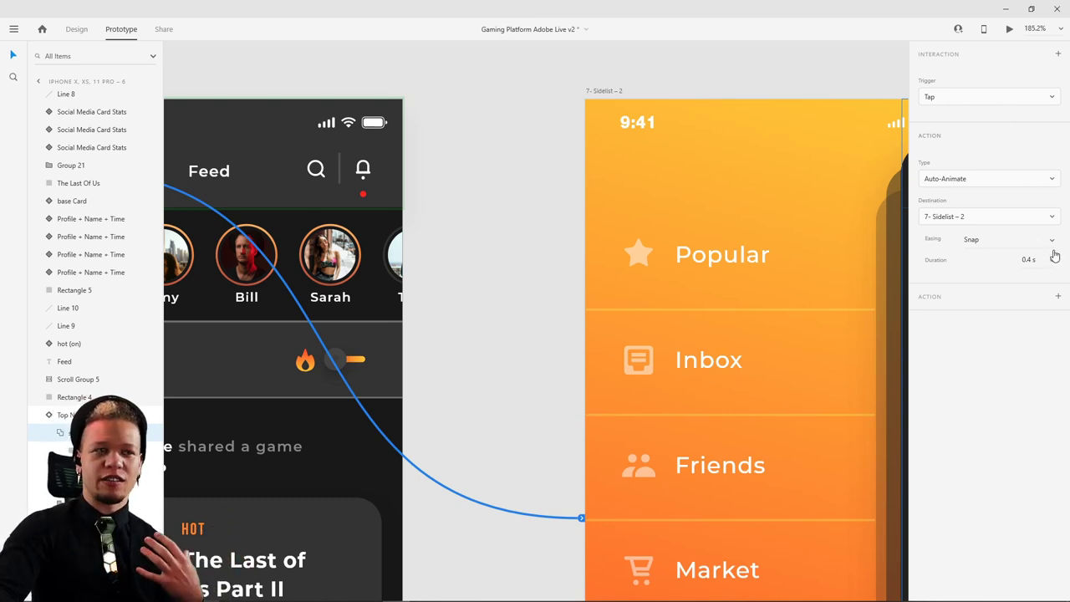
- Set the interaction to Auto-Animate with Snap easing over 0.4 s
click(1054, 243)
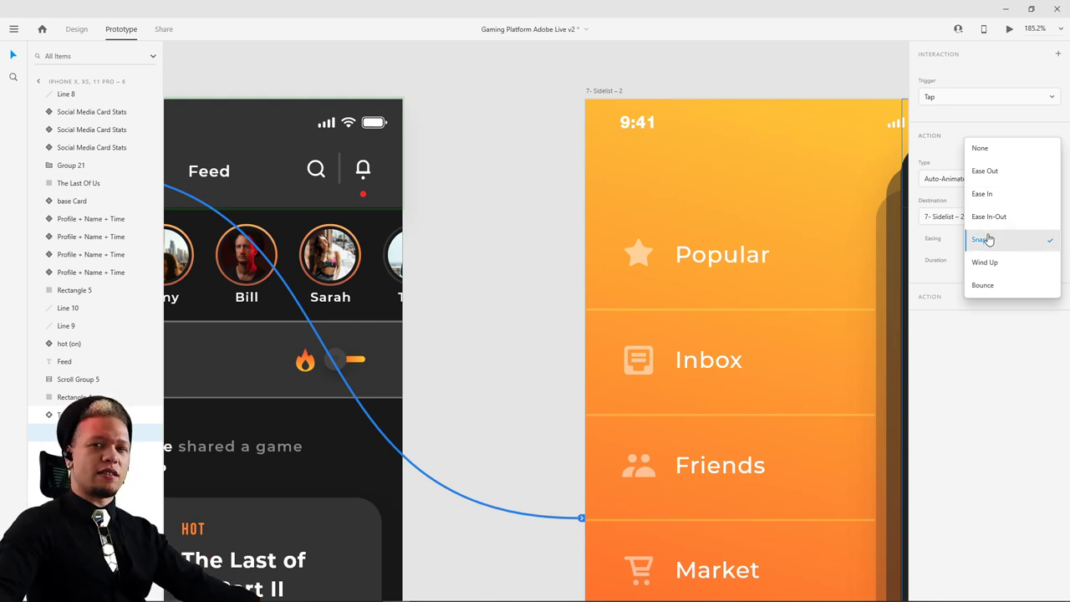
click(976, 240)
drag(990, 240, 929, 244)
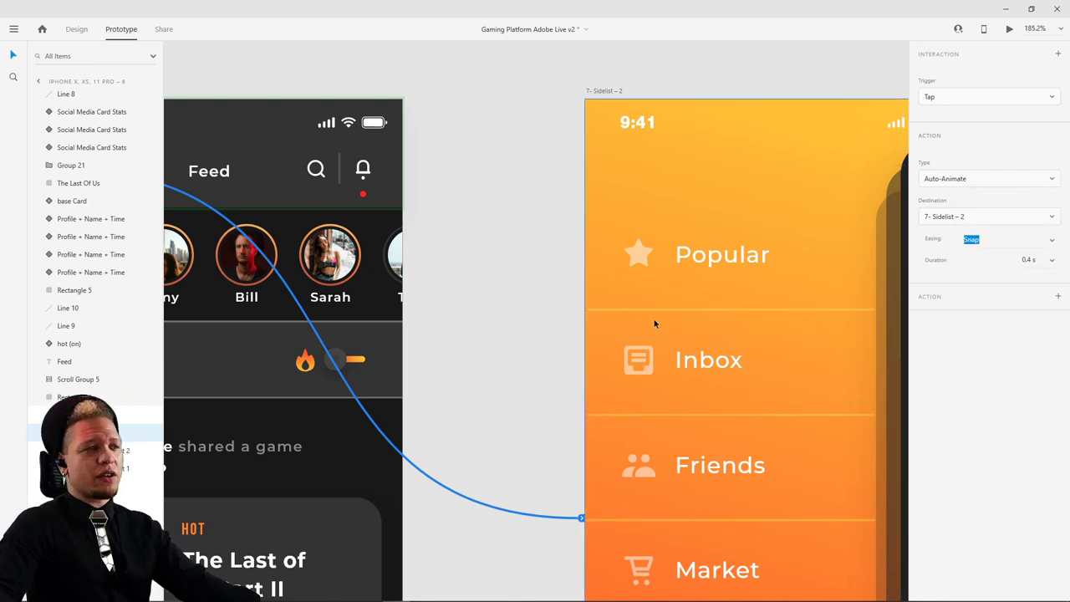
drag(435, 201, 658, 259)
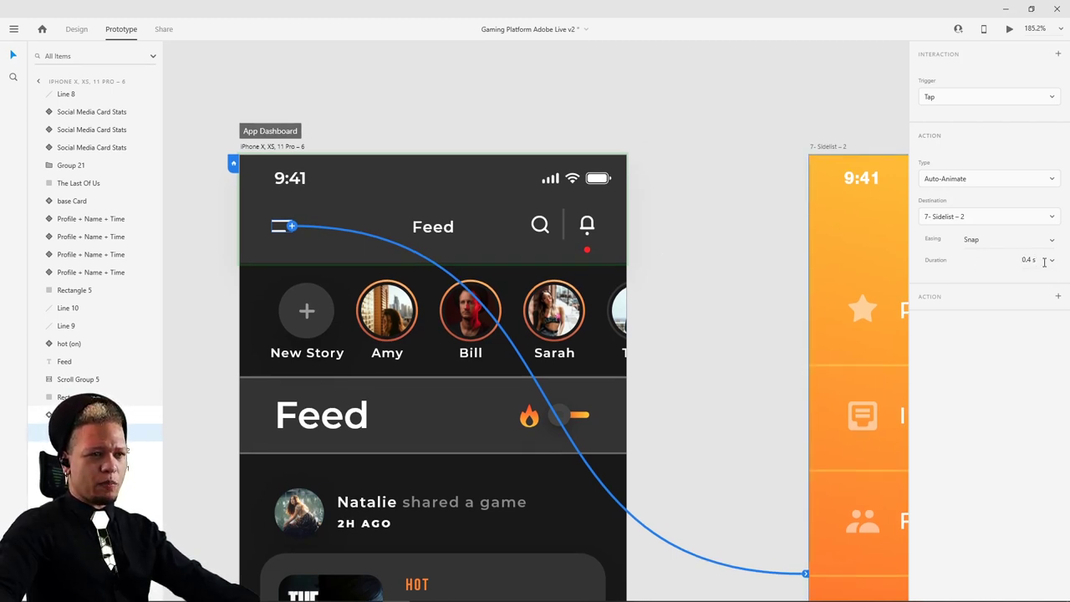
scroll(690, 197, down, 2)
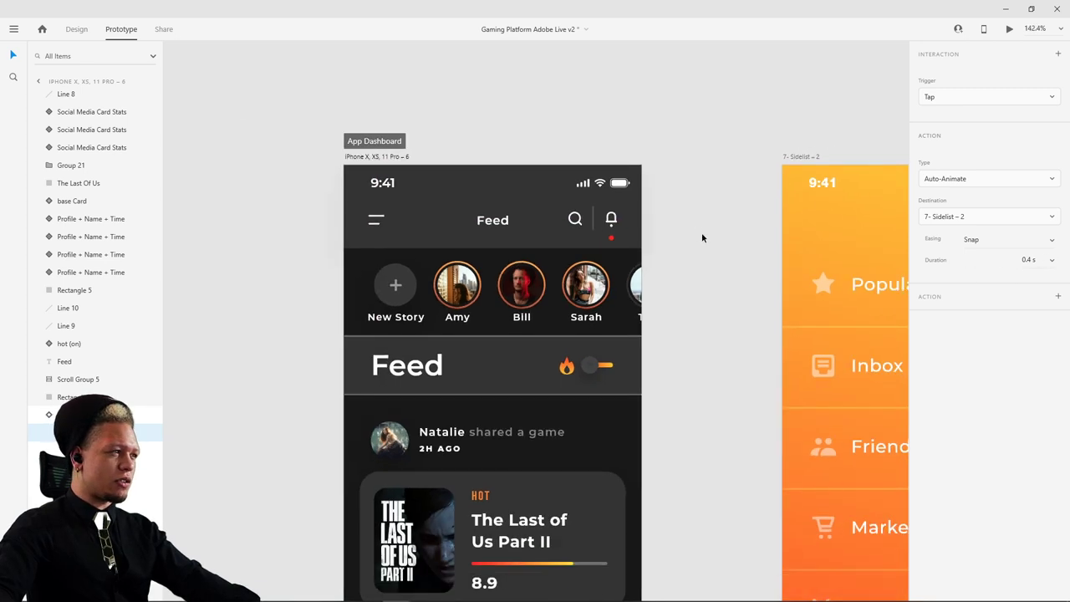
scroll(701, 233, down, 1)
scroll(676, 200, down, 3)
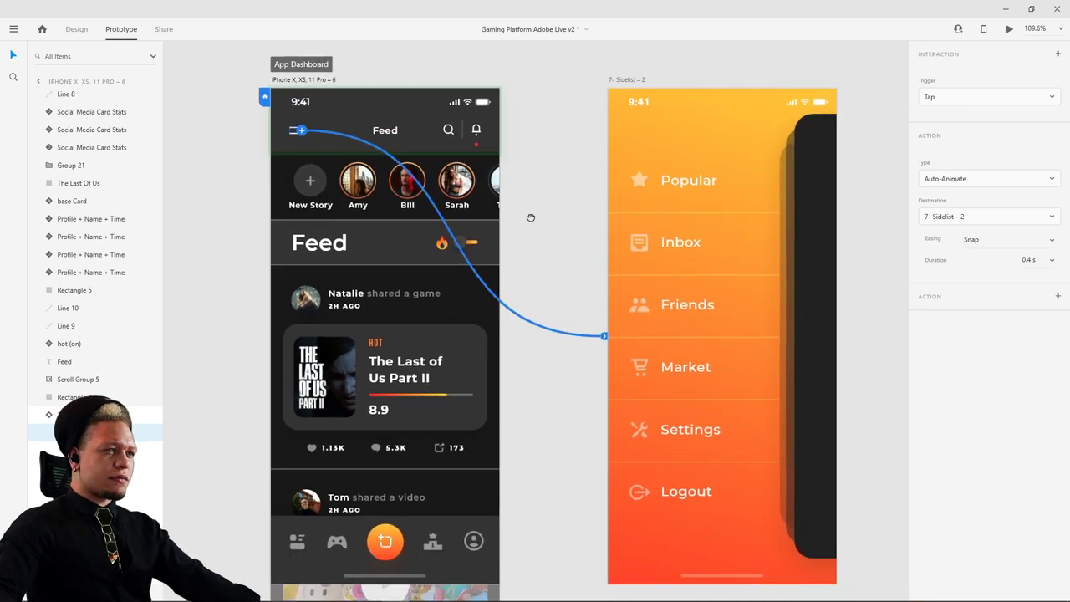
click(287, 81)
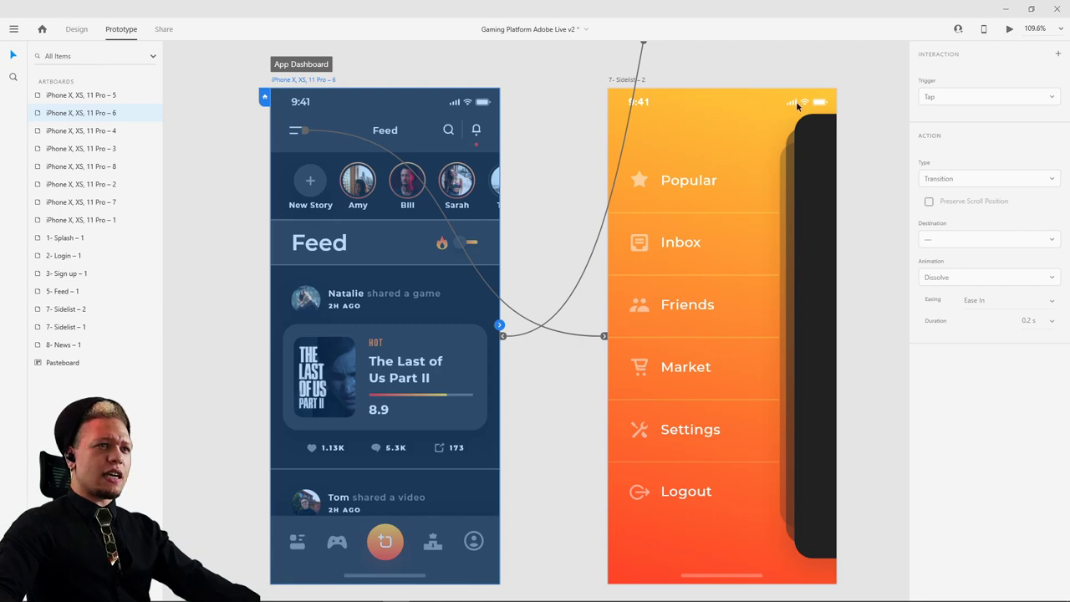
click(1009, 28)
click(340, 148)
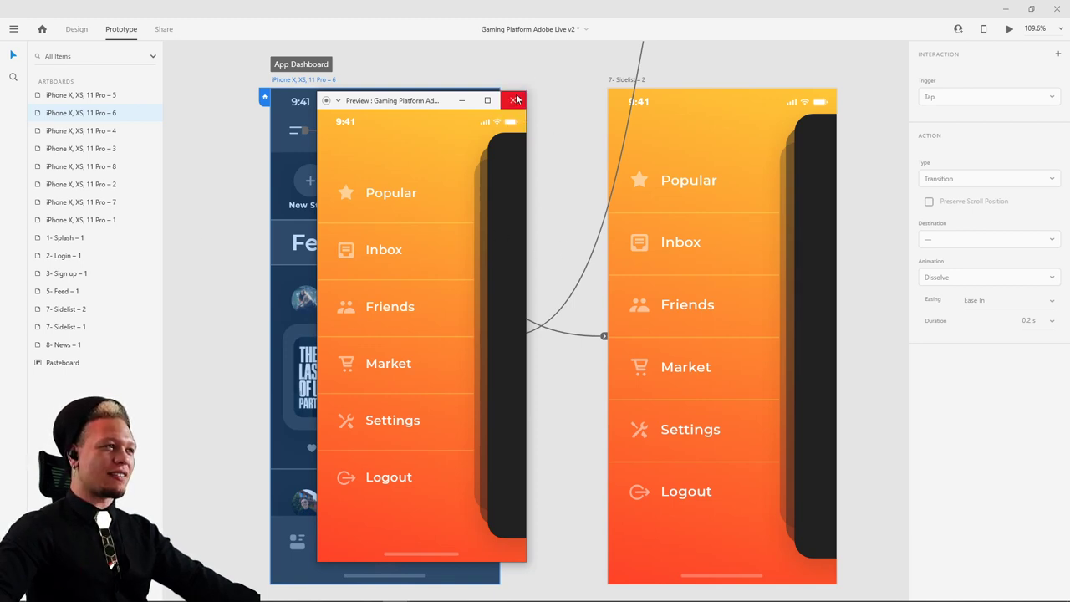
click(517, 100)
- Wire the Sidelist's dark feed panel to the iPhone X, XS, 11 Pro – 6 Feed artboard with Auto-Animate, Snap
click(820, 266)
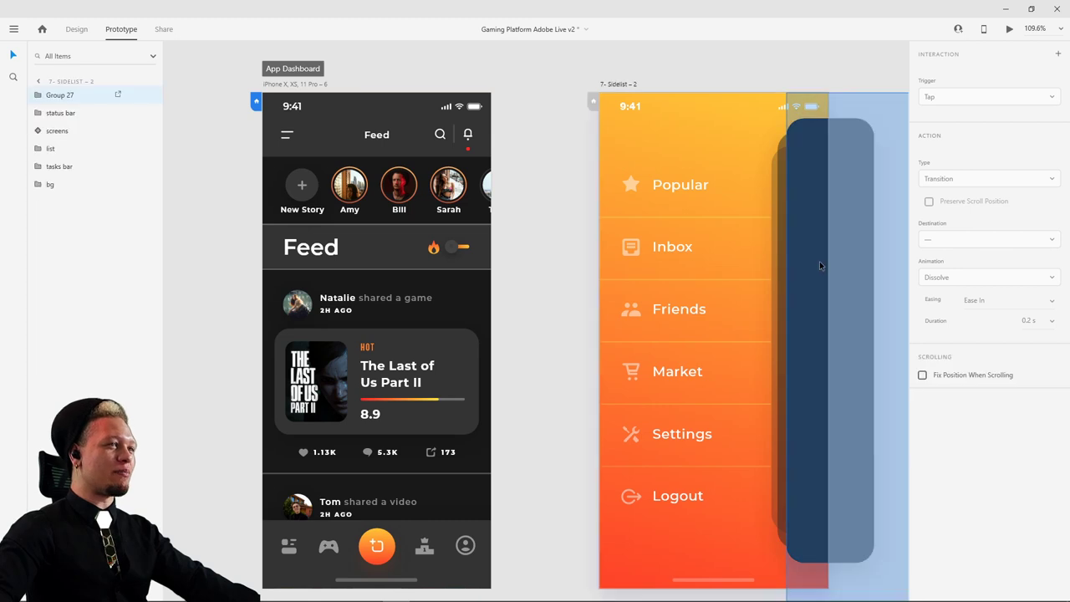
click(780, 184)
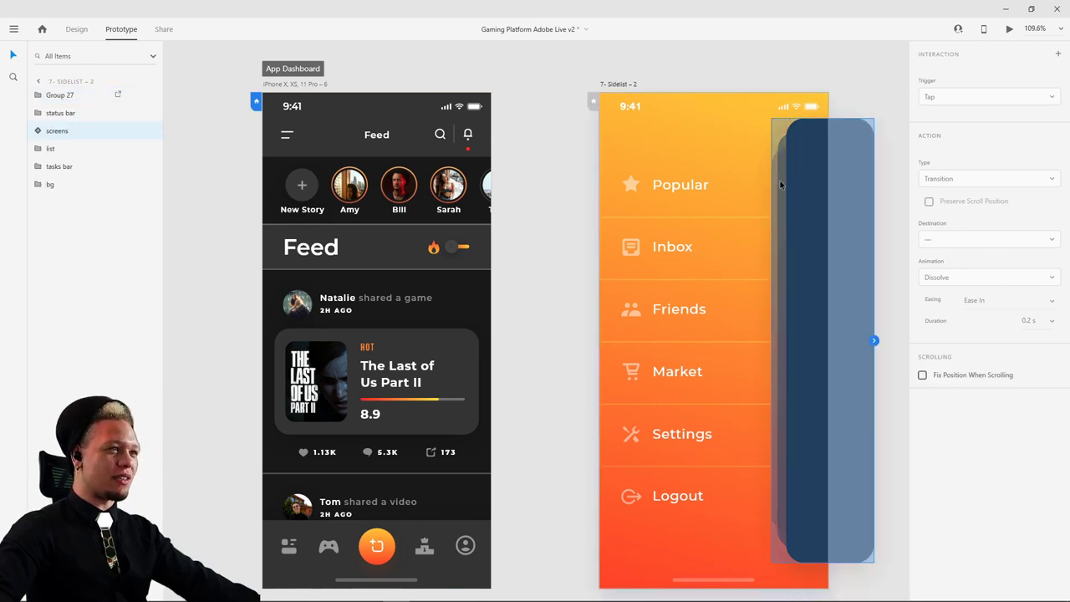
scroll(640, 150, right, 3)
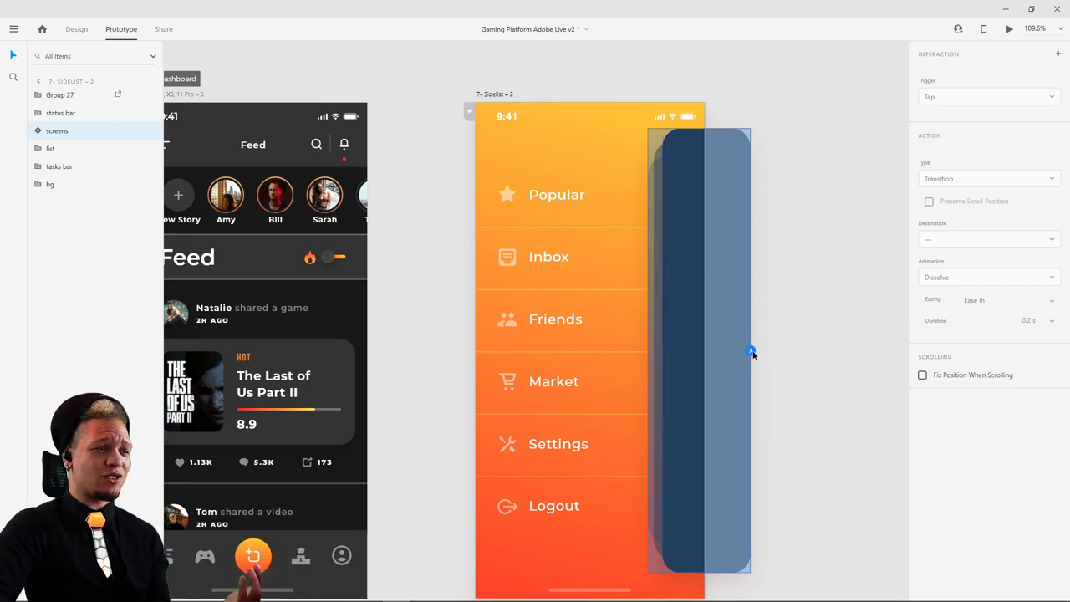
drag(749, 352, 276, 201)
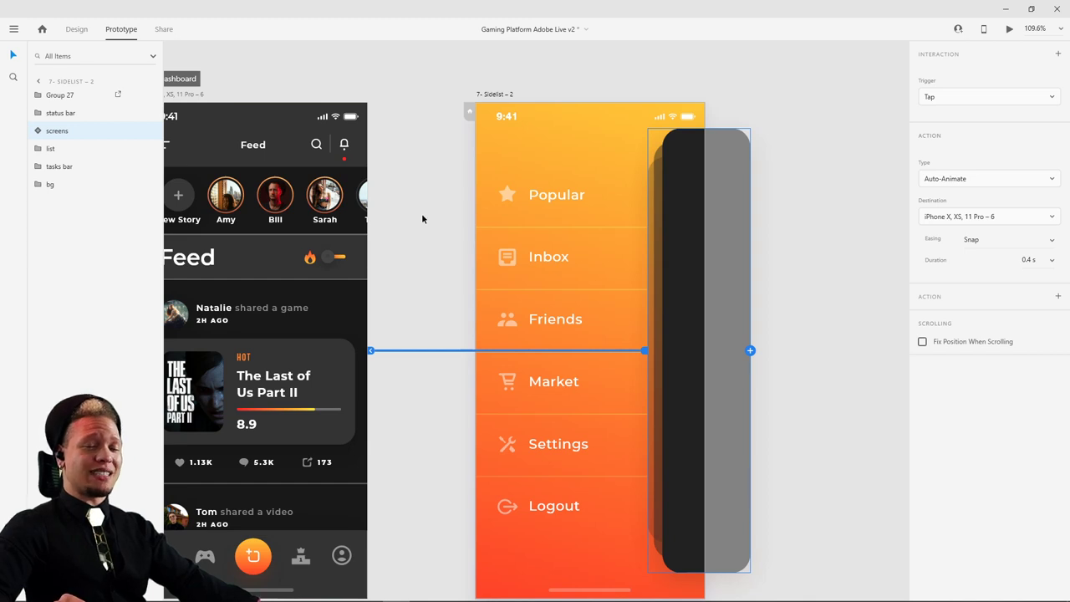
drag(406, 227, 481, 196)
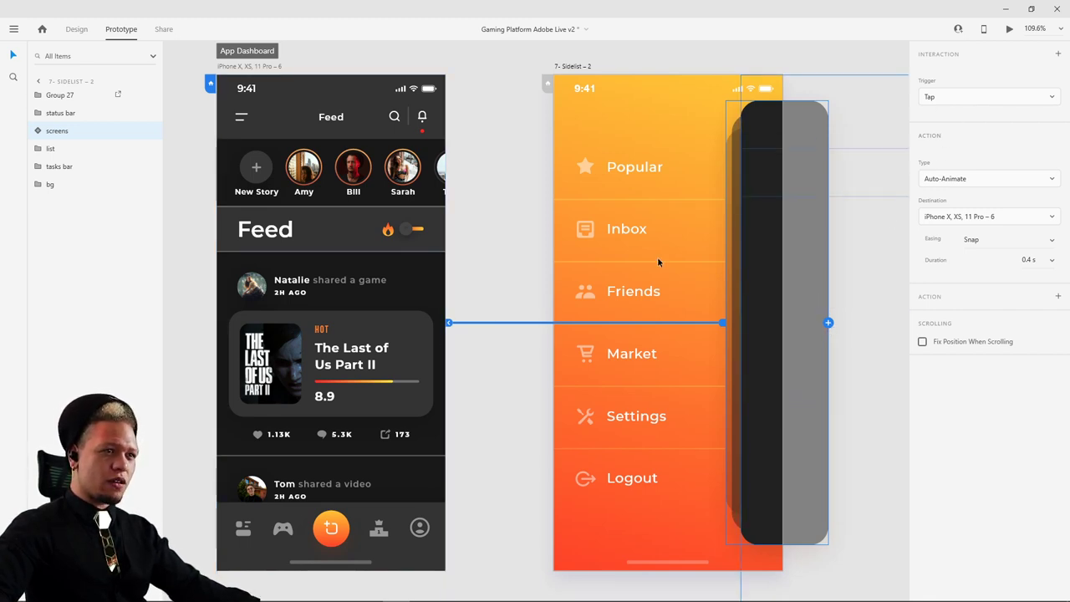
- Add a second interaction from the dark panel to the Feed artboard, undoing the stray changes
drag(828, 322, 396, 272)
key(ctrl+z)
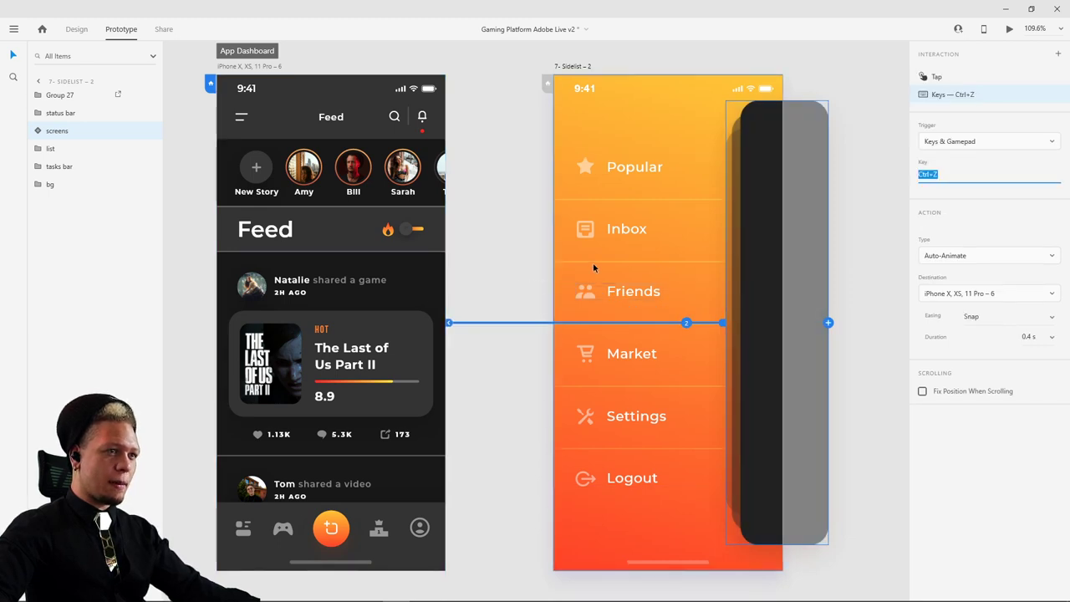
key(ctrl+z)
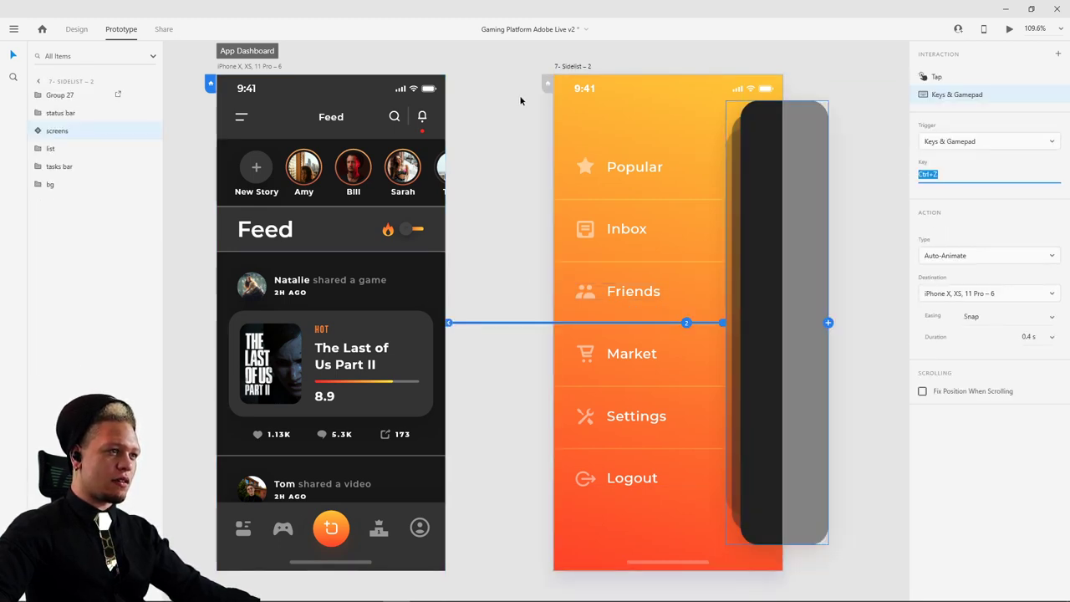
key(ctrl+z)
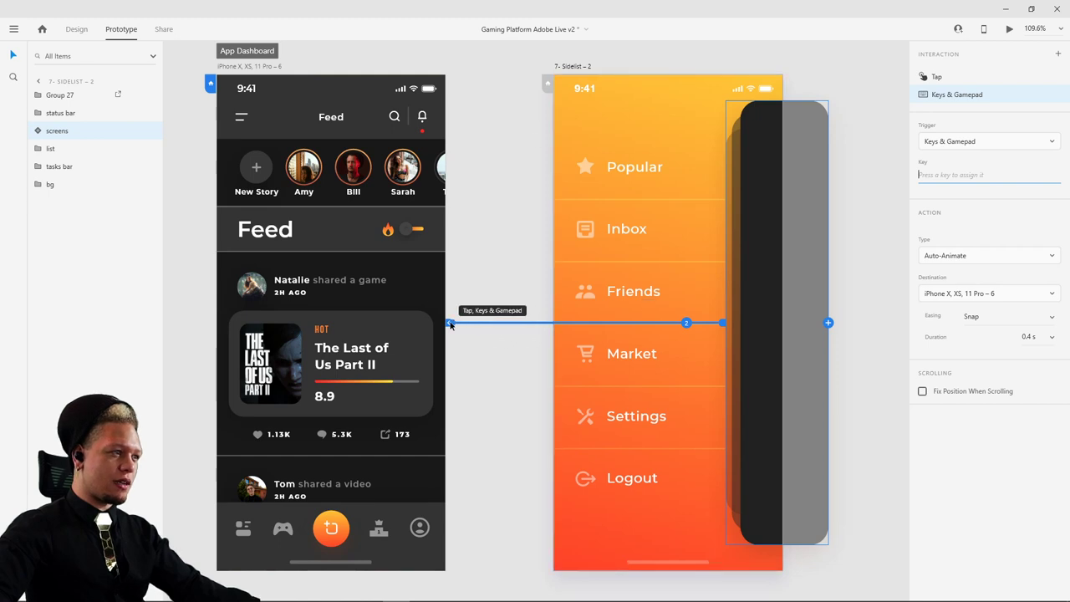
drag(448, 322, 466, 292)
key(ctrl+z)
key(ctrl+z)
key(ctrl+z)
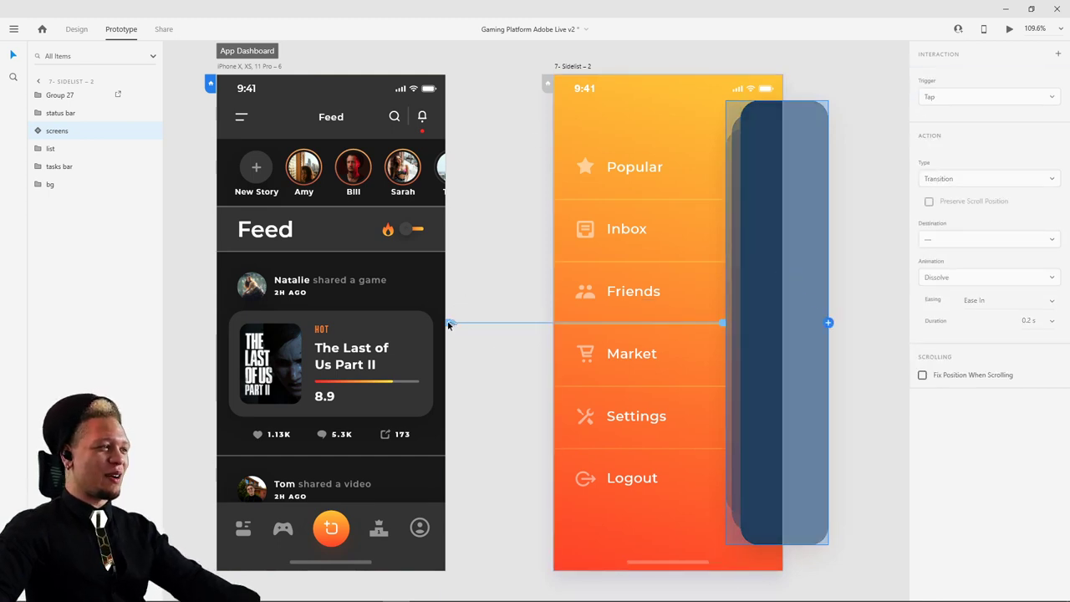
- Set the second interaction's trigger to Drag with Snap easing
click(977, 99)
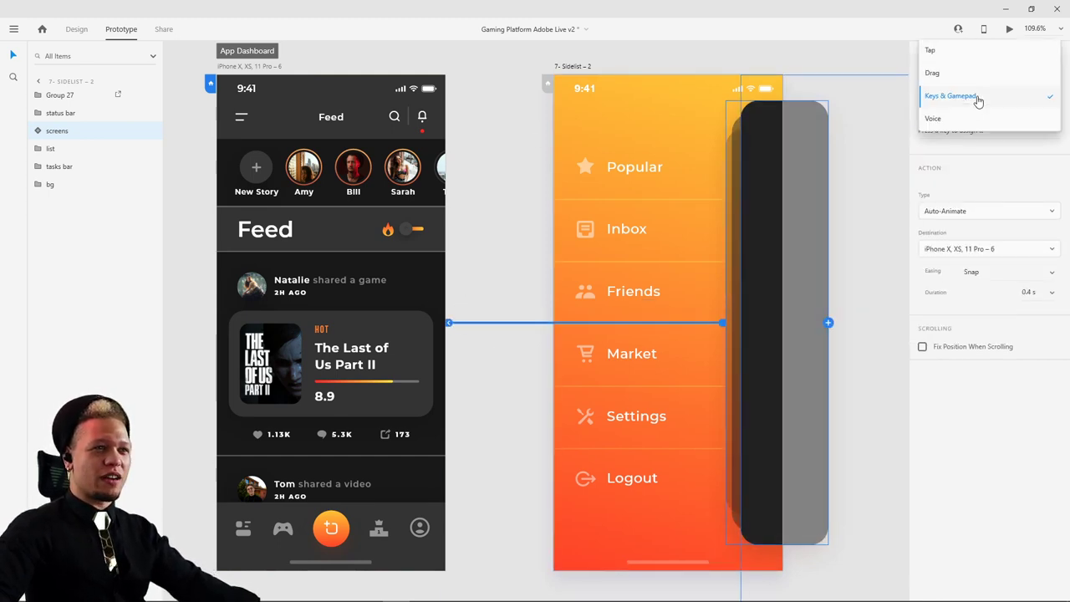
click(972, 75)
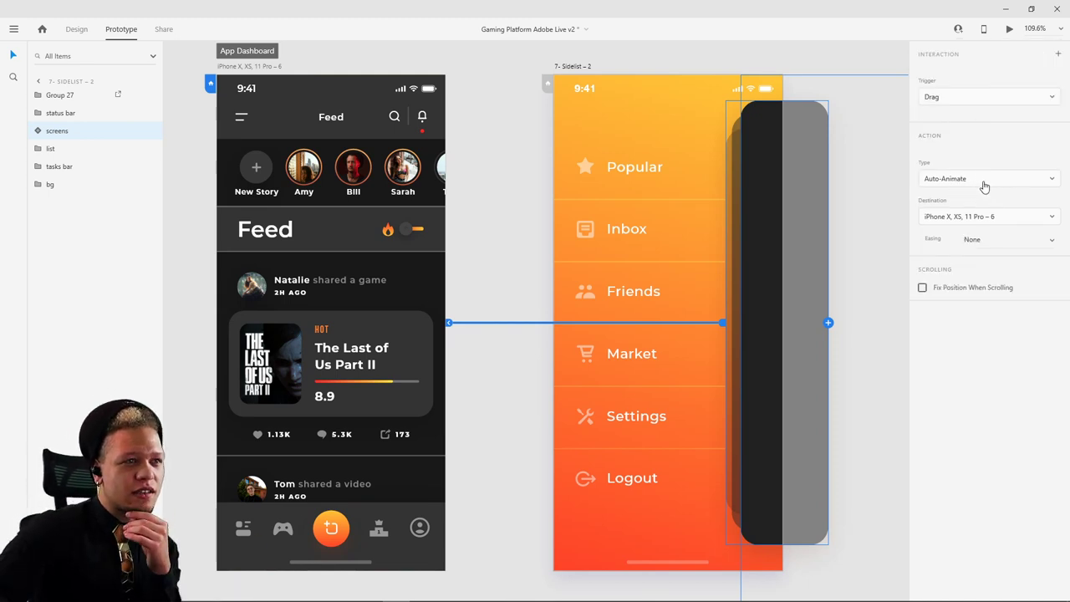
click(1030, 241)
click(1001, 309)
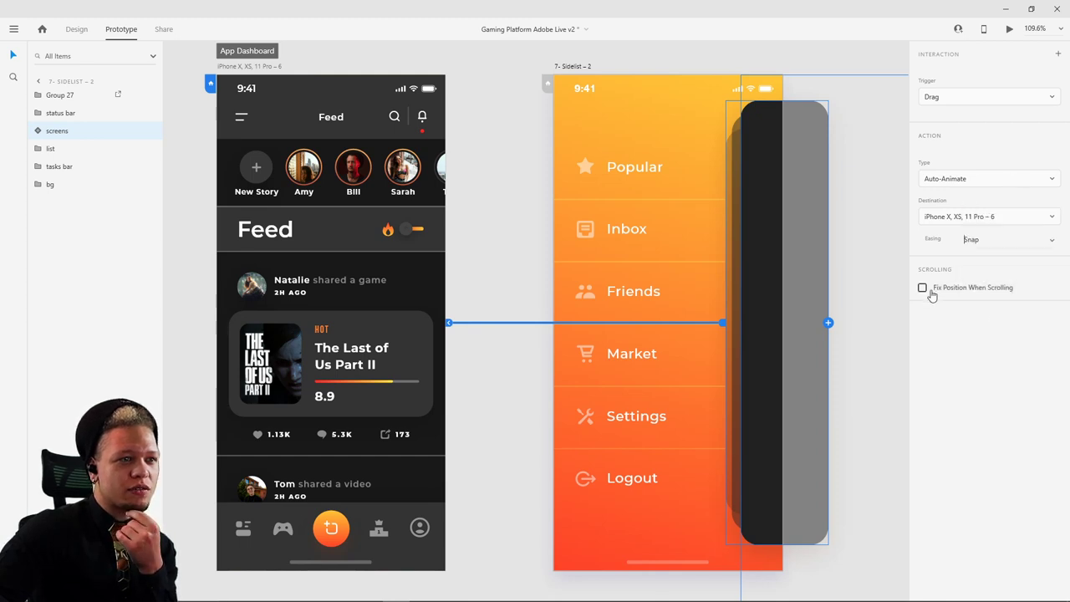
click(462, 86)
click(260, 68)
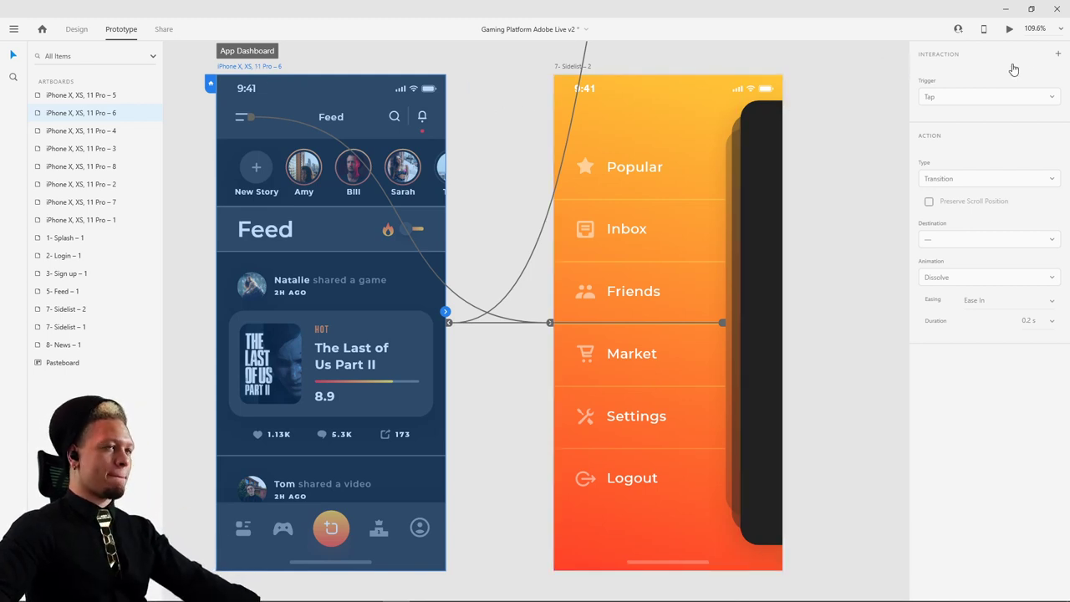
- Preview from the Feed, opening the side menu and returning via the dark panel several times, then close
click(1011, 30)
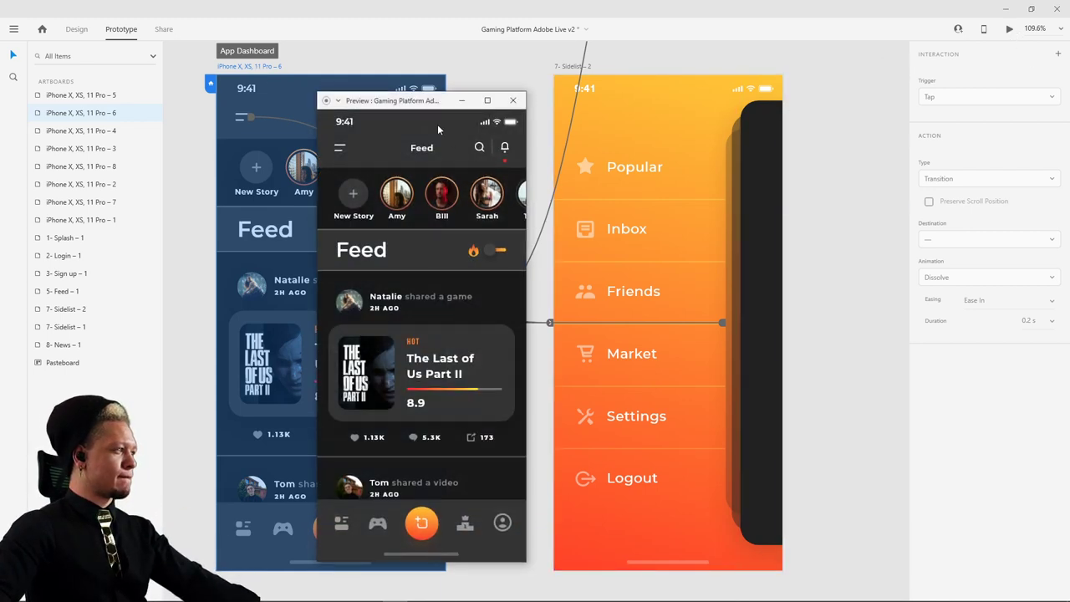
drag(391, 100, 534, 79)
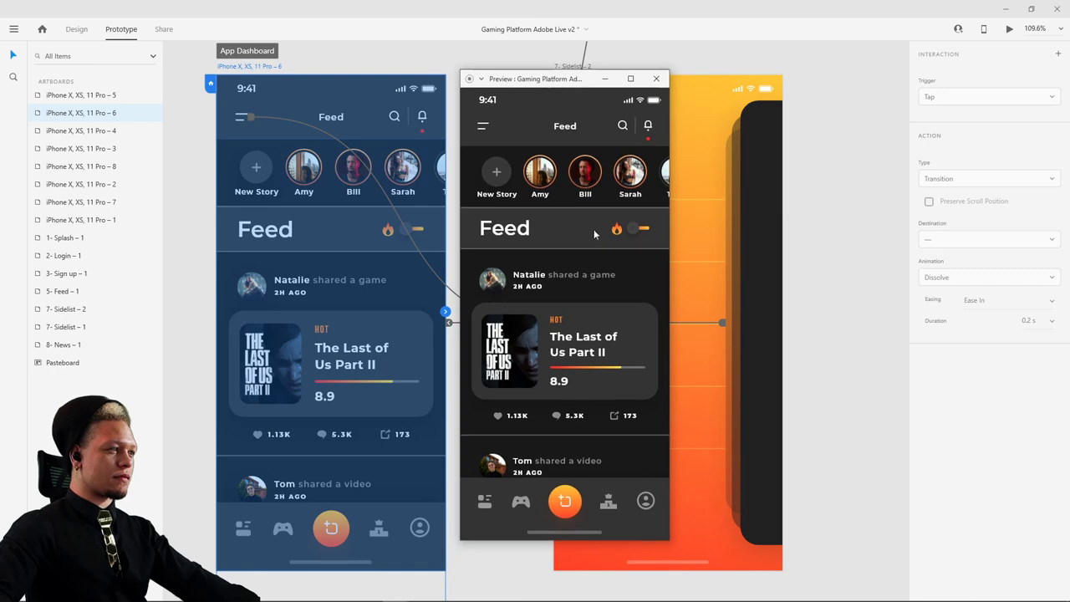
click(482, 126)
click(660, 211)
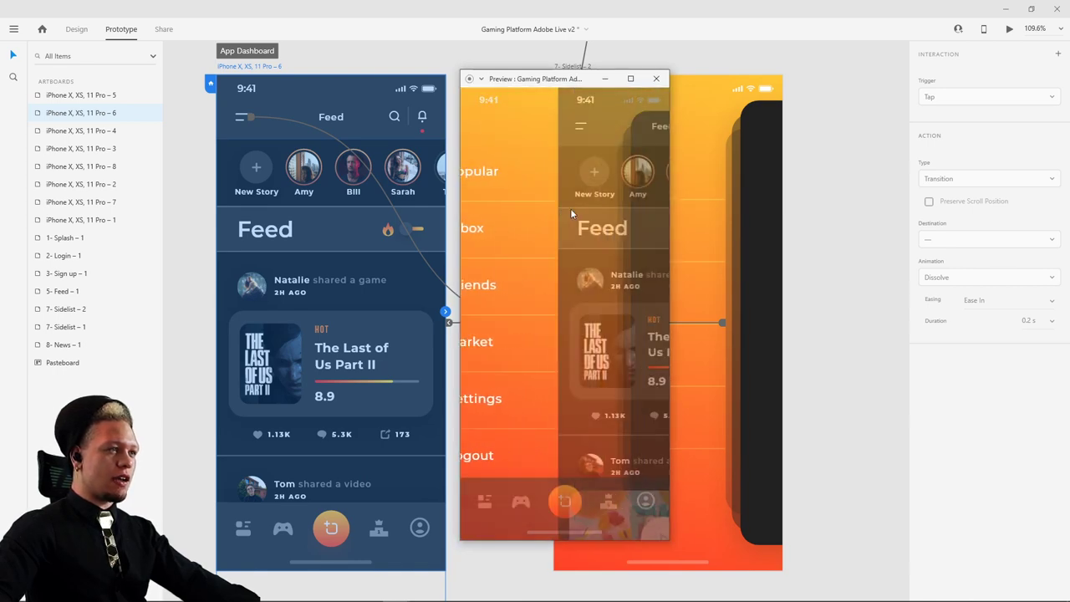
click(483, 126)
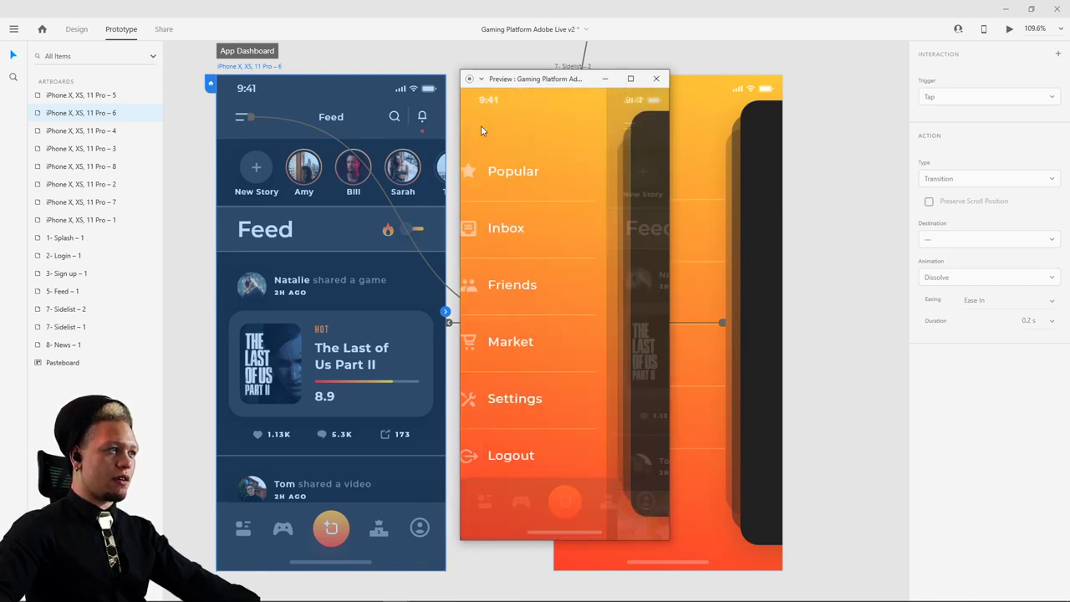
click(657, 221)
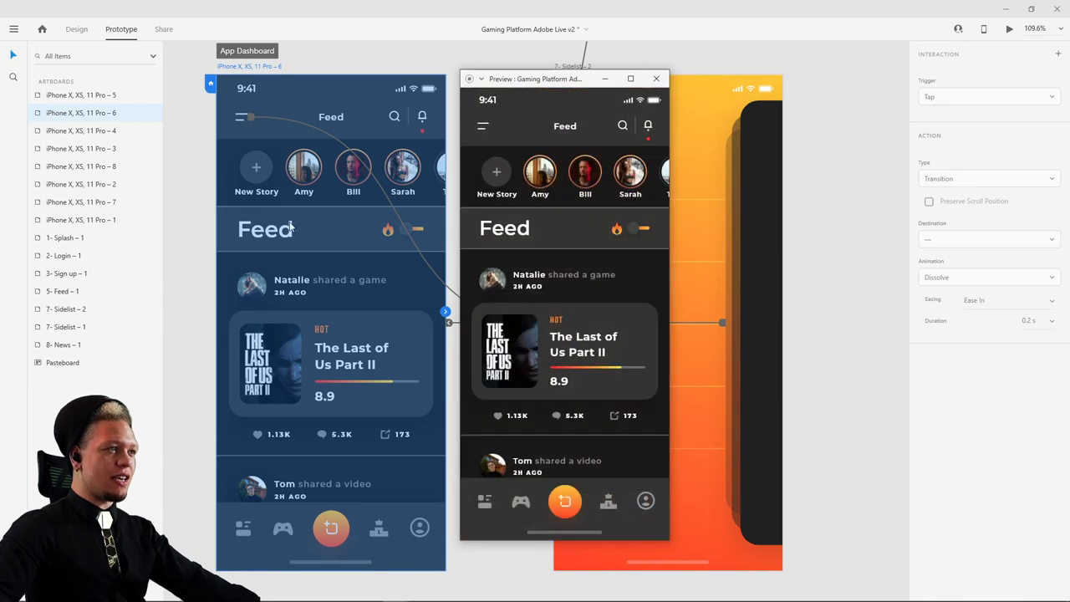
click(482, 126)
click(640, 227)
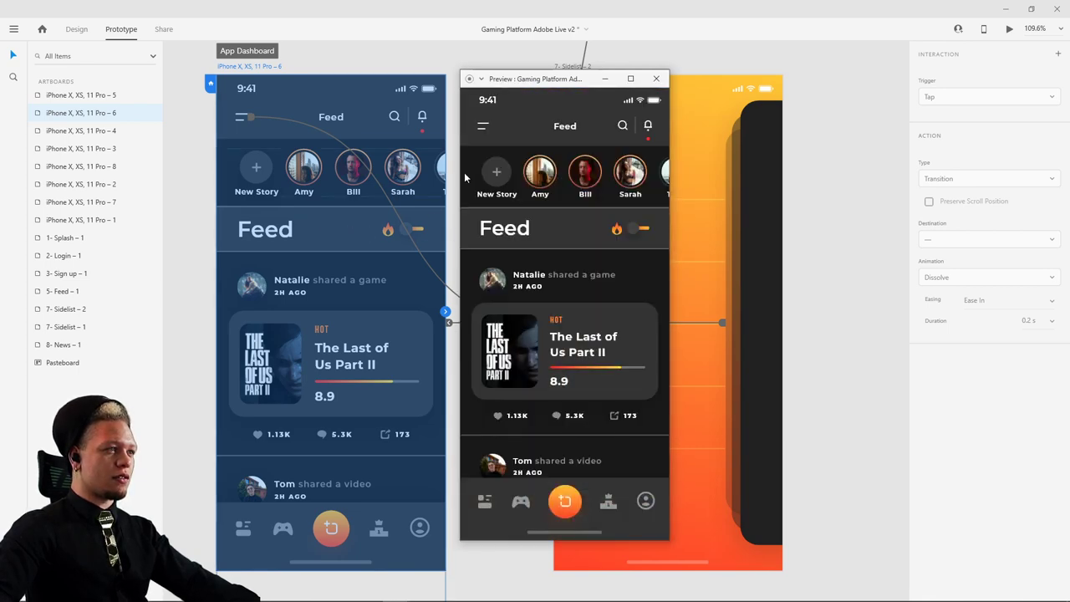
click(483, 126)
click(633, 232)
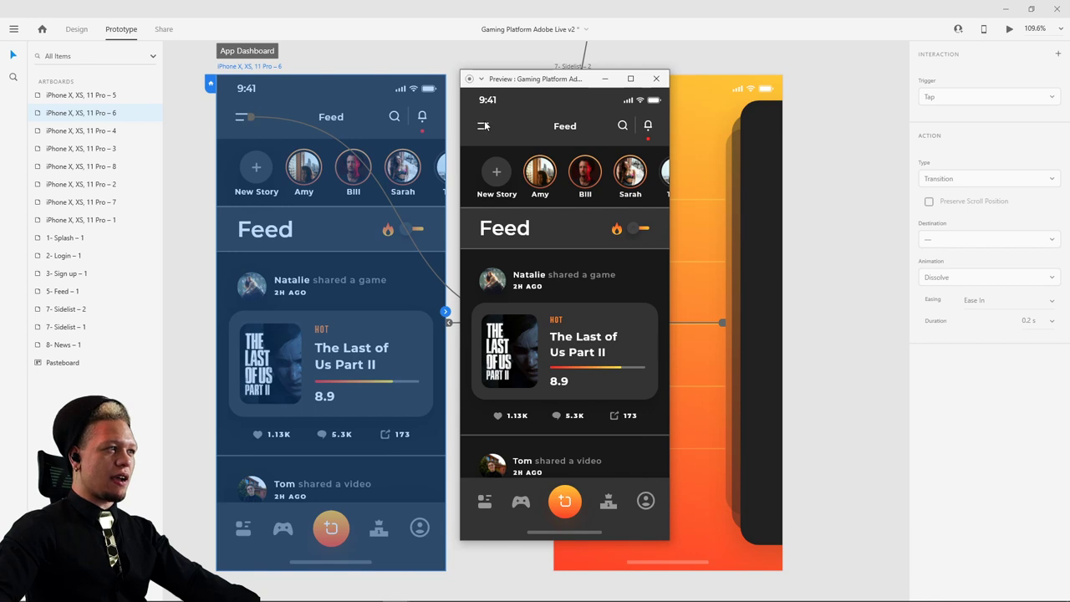
click(483, 126)
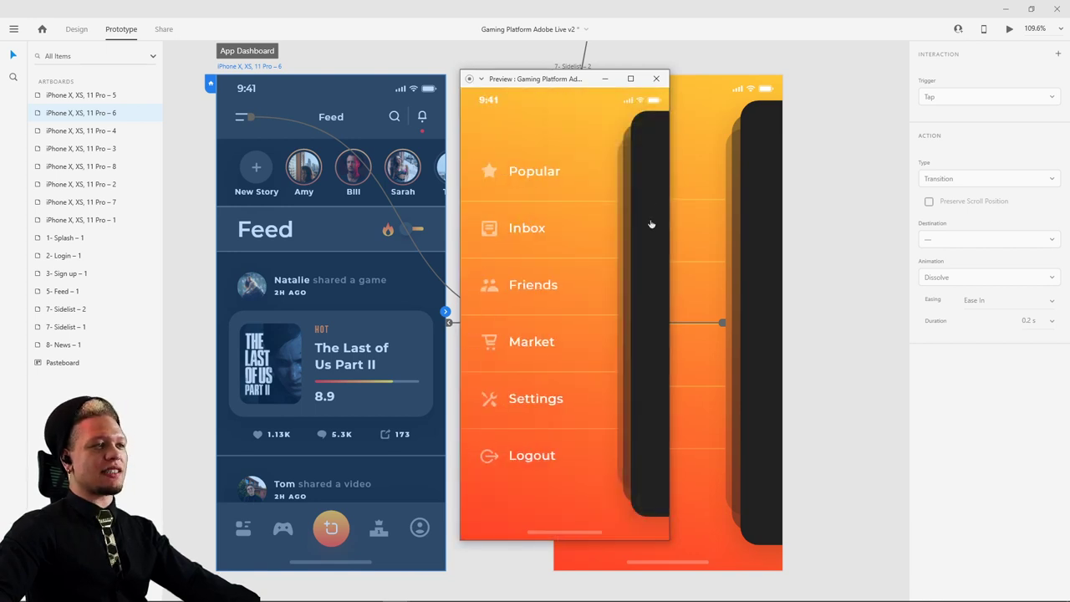
click(657, 80)
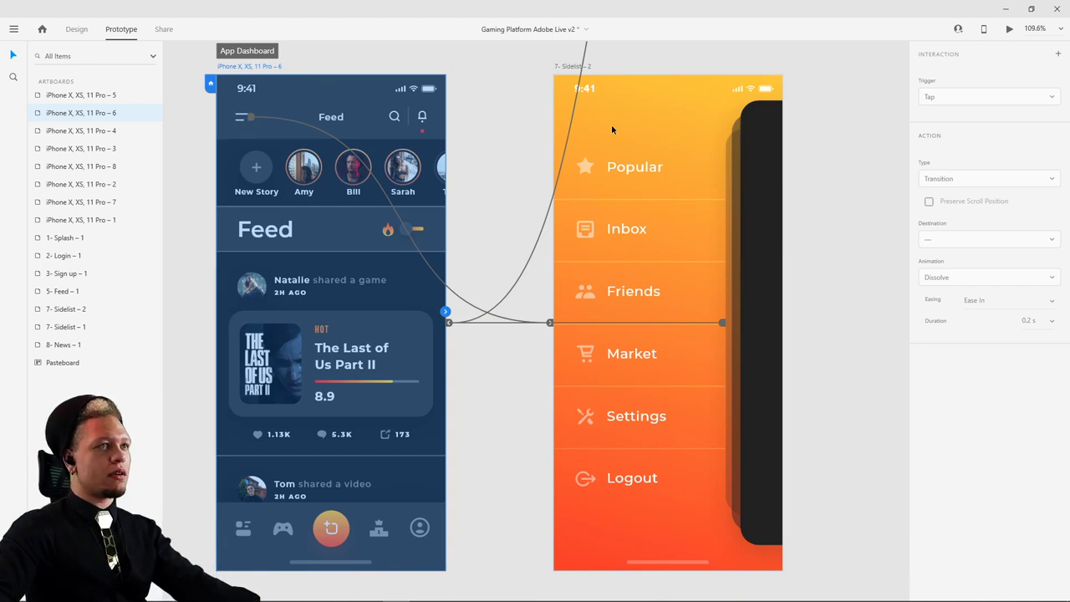
- Add a second wire from the dark screens panel to the Feed artboard, triggered by Tap with Auto-Animate
click(761, 251)
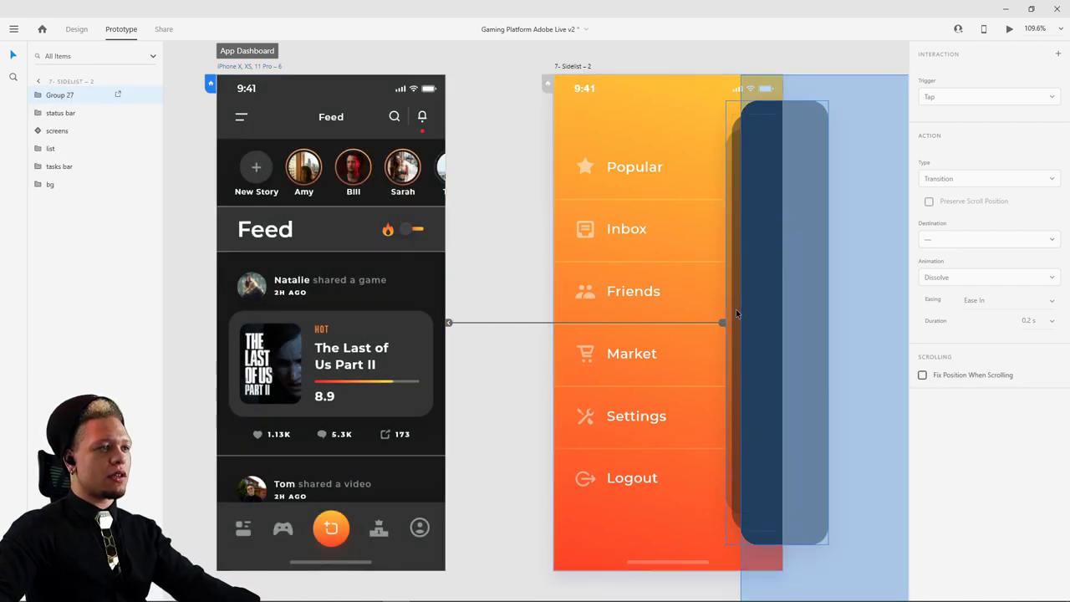
click(828, 327)
drag(829, 326, 473, 270)
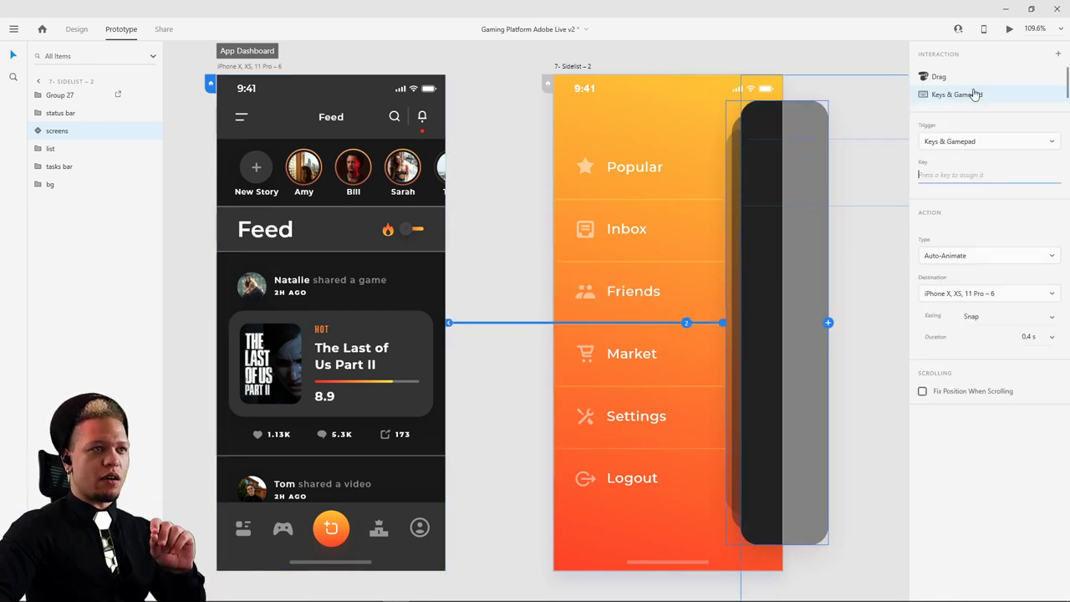
click(967, 144)
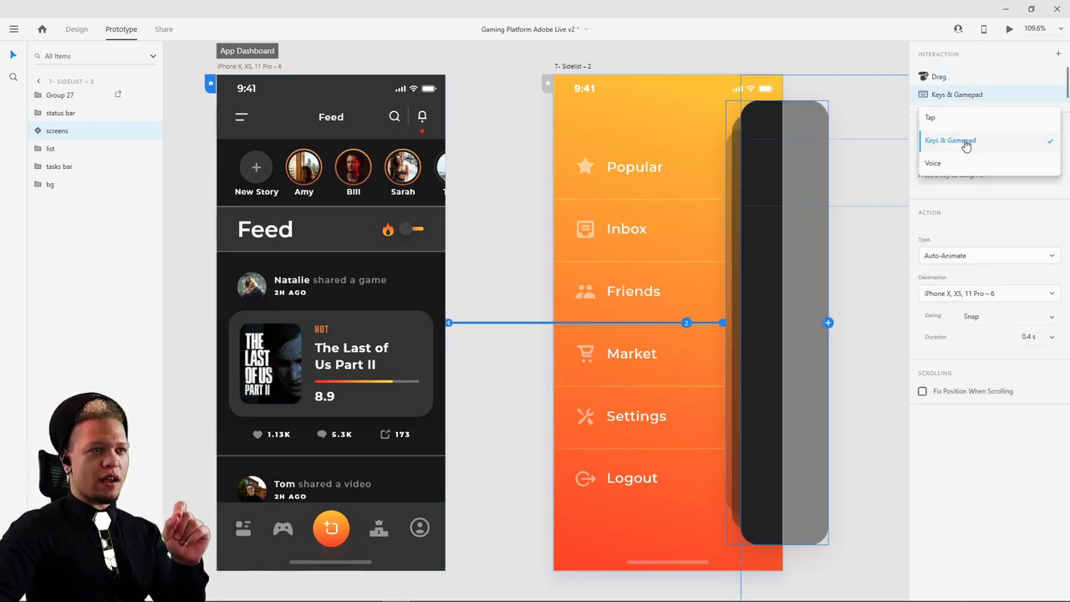
click(959, 119)
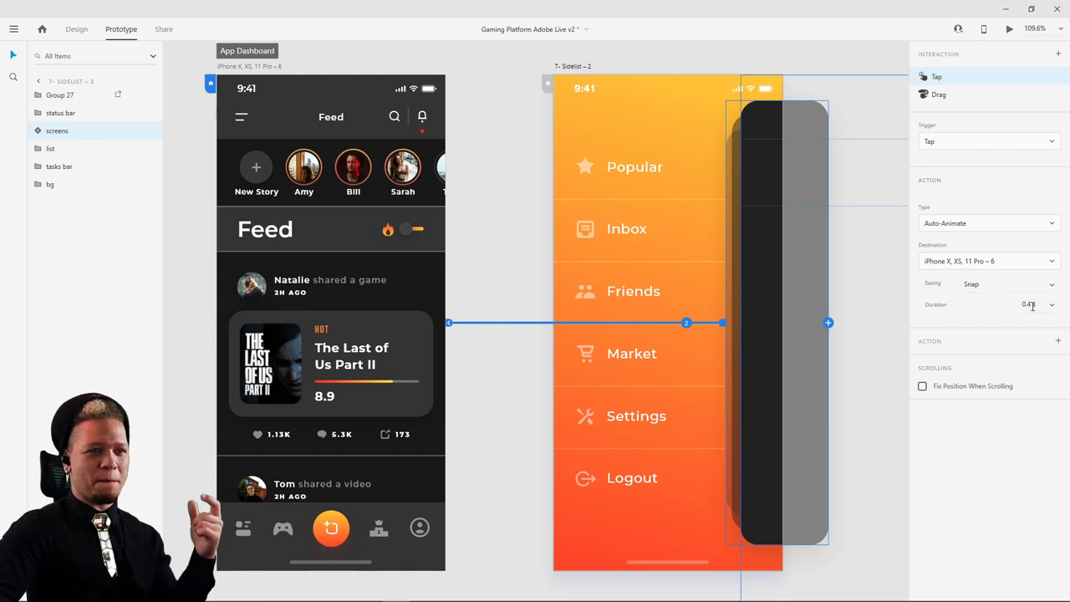
click(237, 67)
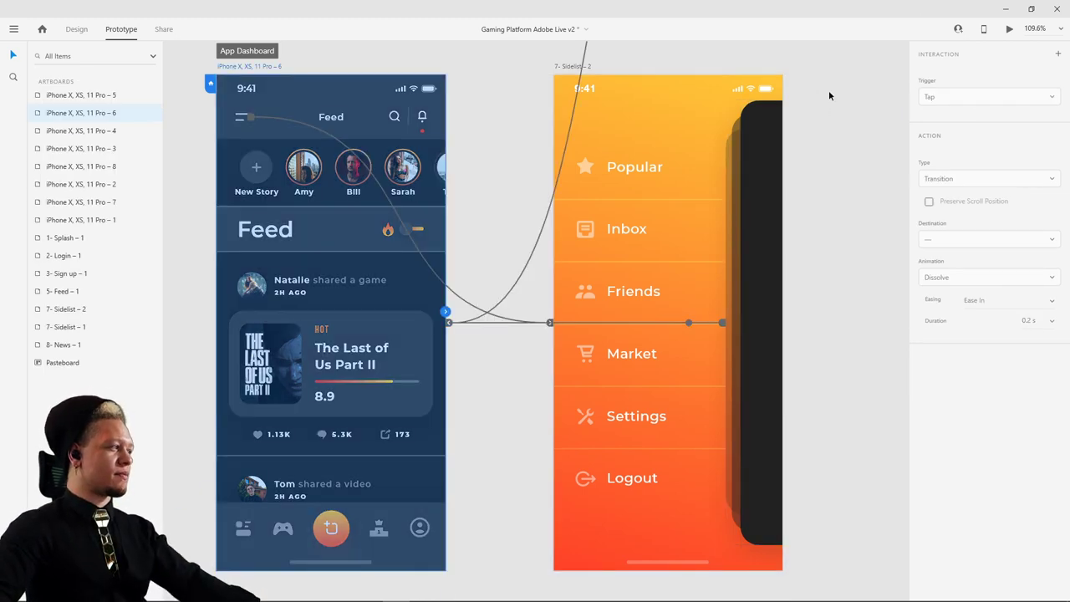
- In Desktop Preview, toggle six times between the Feed and side menu using the hamburger and dark panel
click(1009, 29)
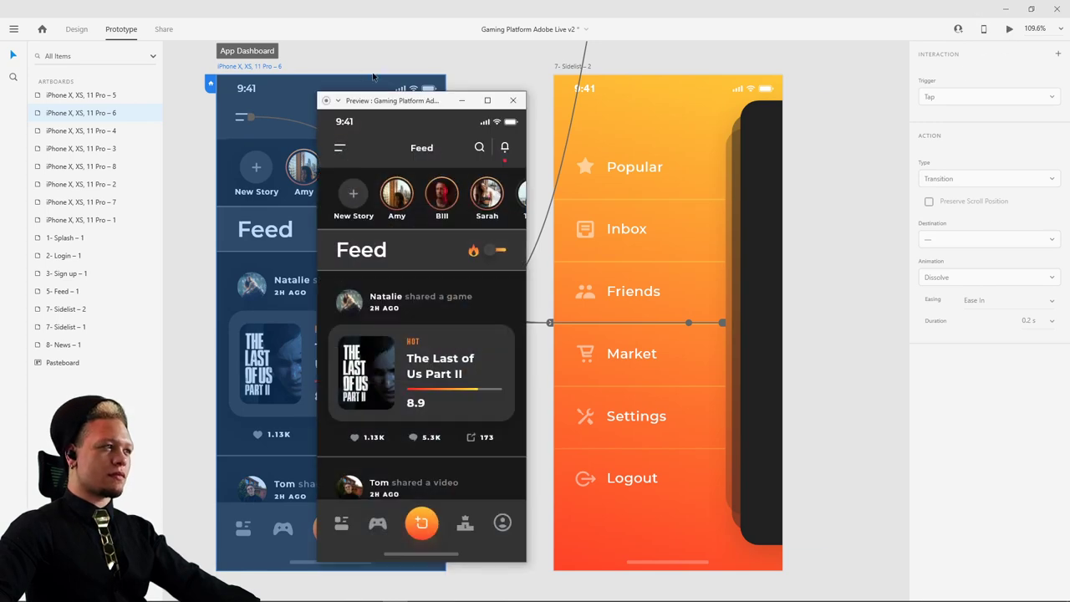
drag(426, 107, 524, 86)
click(441, 125)
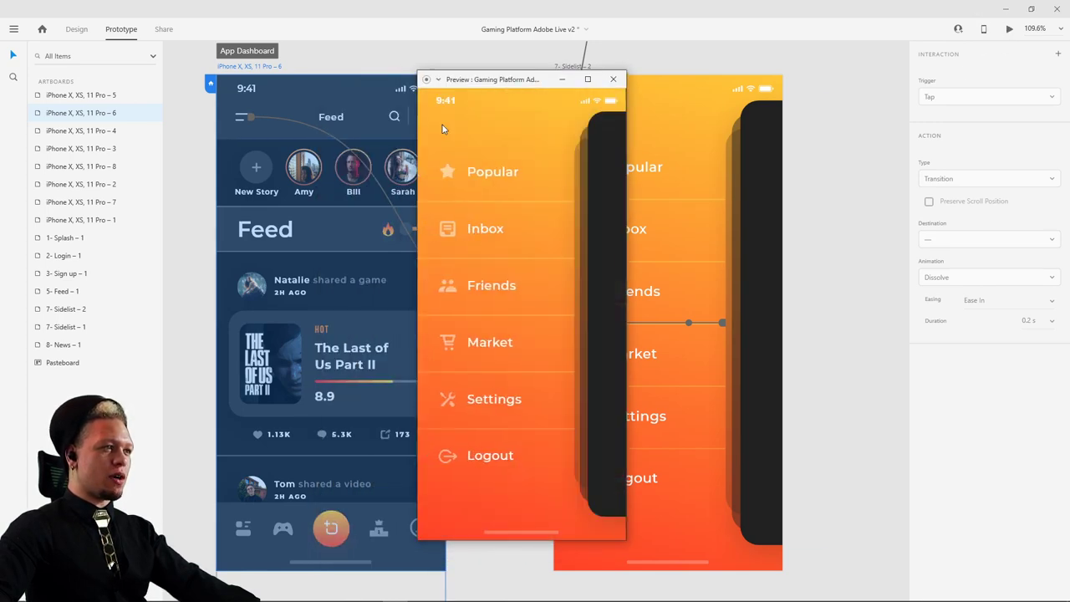
click(611, 185)
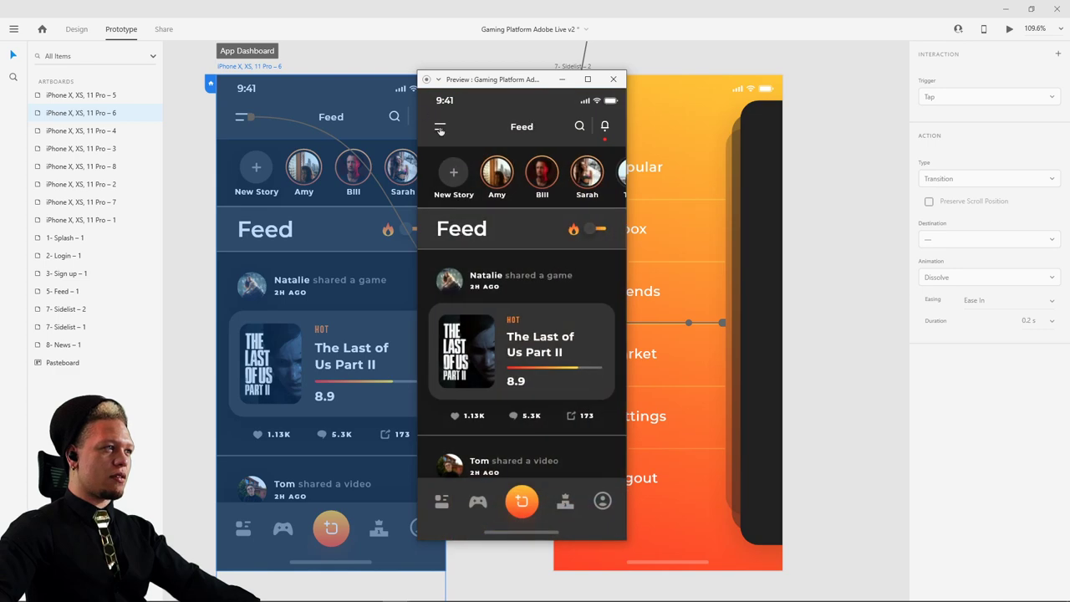
click(440, 127)
click(611, 194)
click(440, 127)
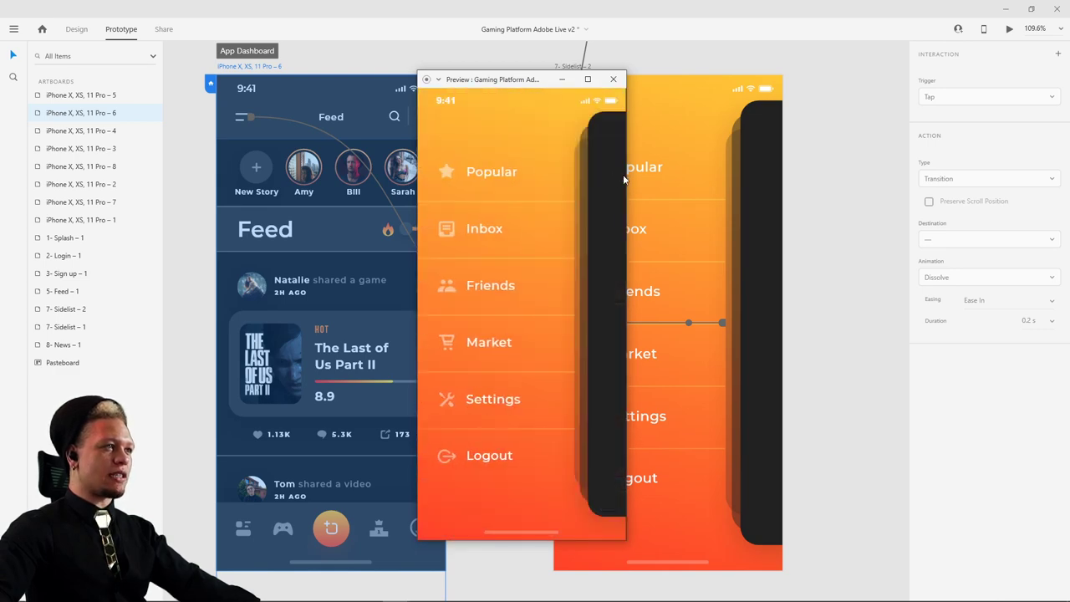
click(616, 121)
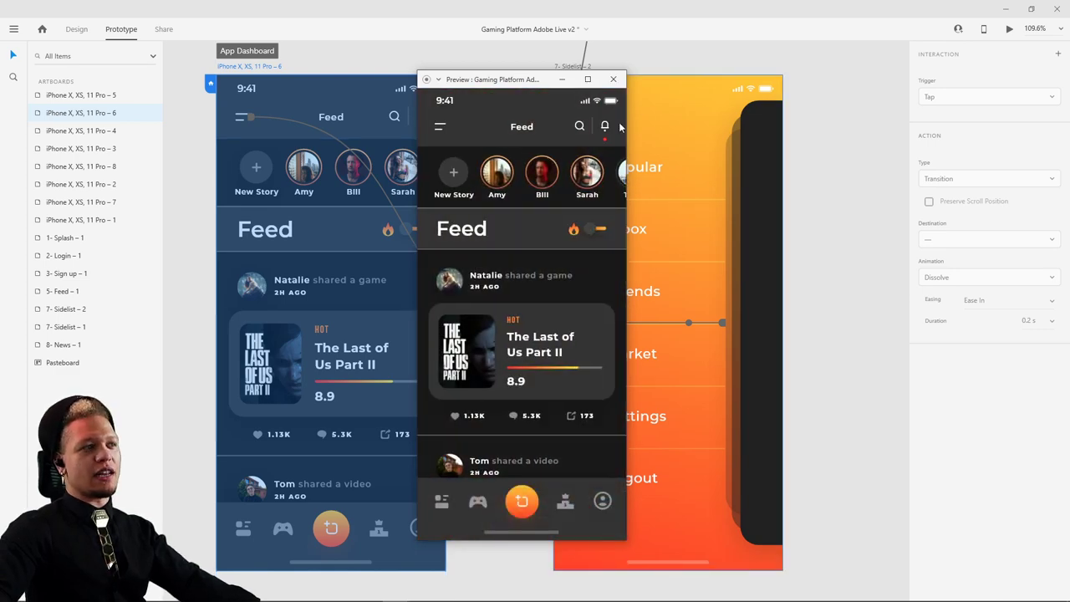
click(440, 127)
click(594, 179)
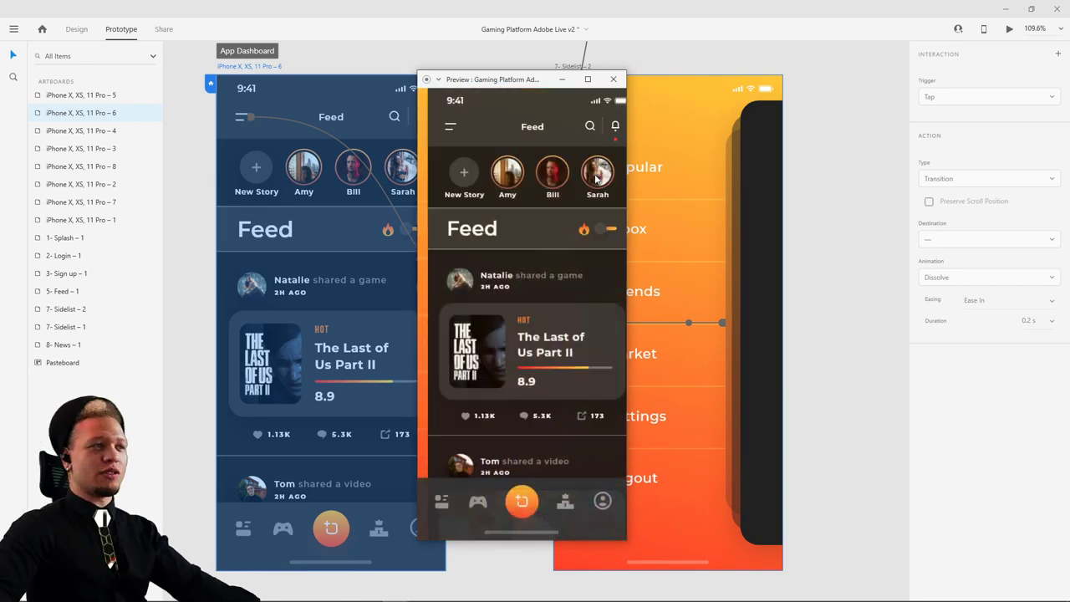
click(441, 127)
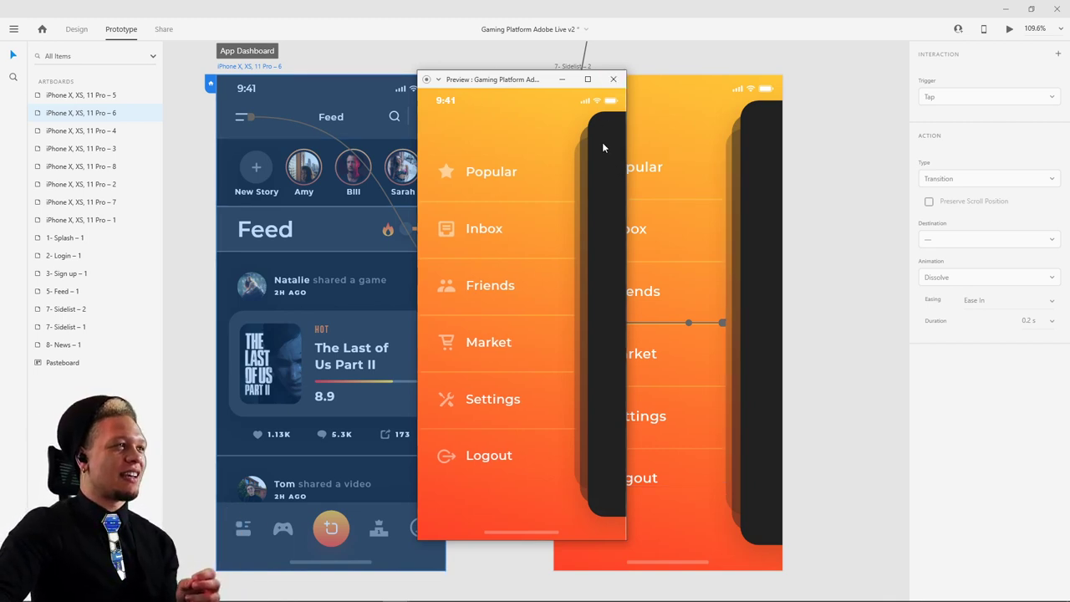
click(604, 148)
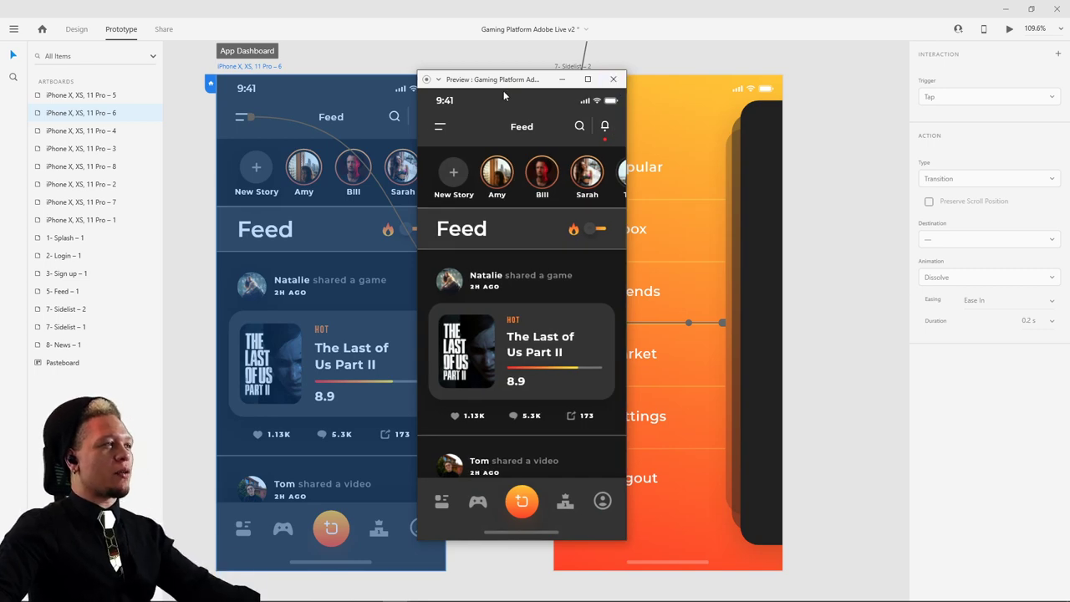
click(439, 130)
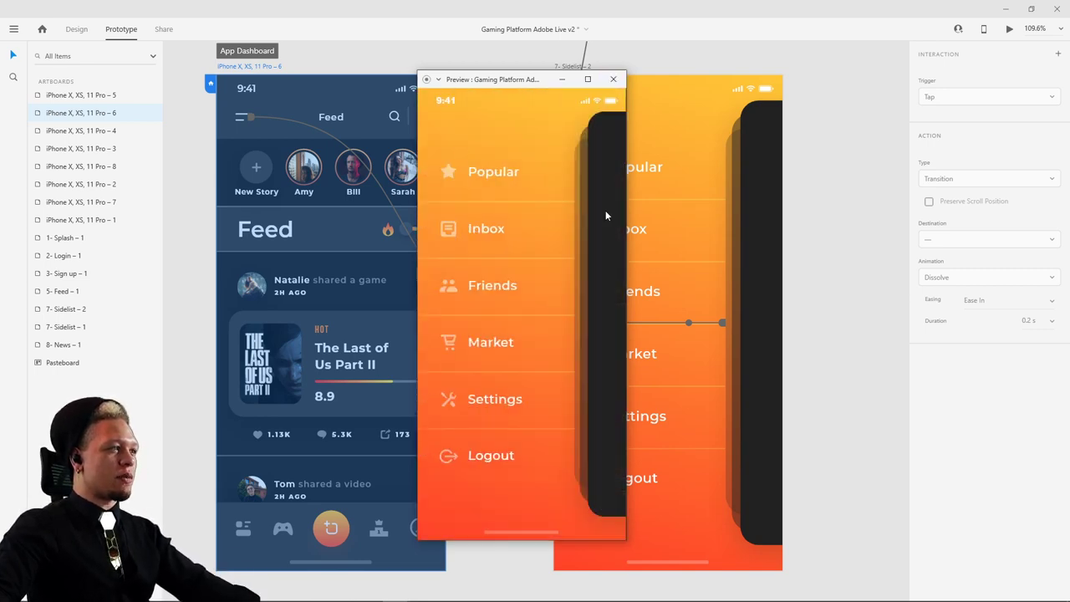
click(586, 209)
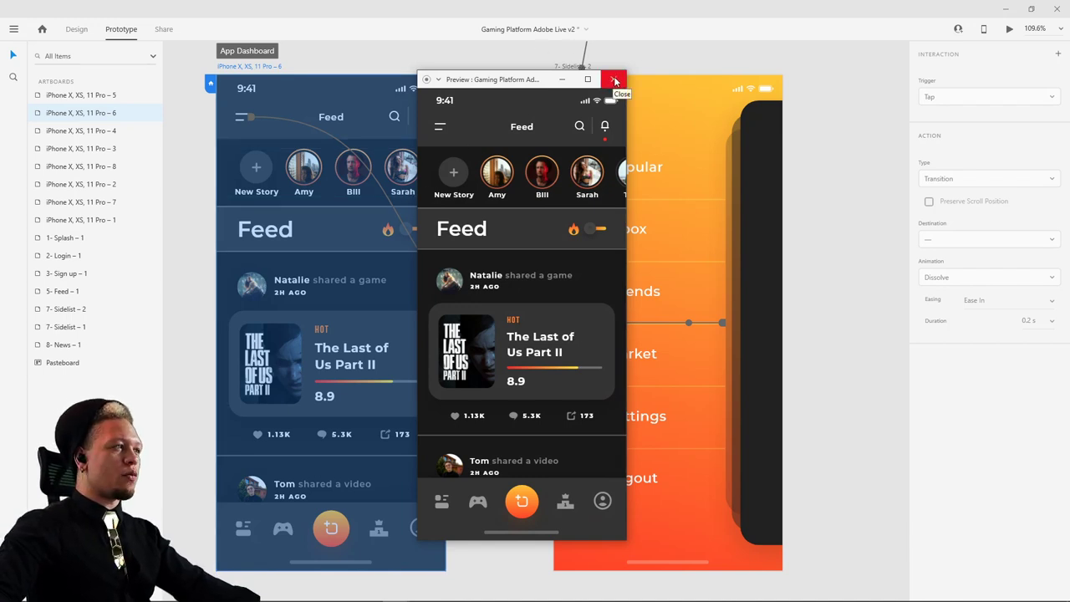
- Change the dark panel's Tap interaction easing from Snap to Ease In-Out
click(616, 80)
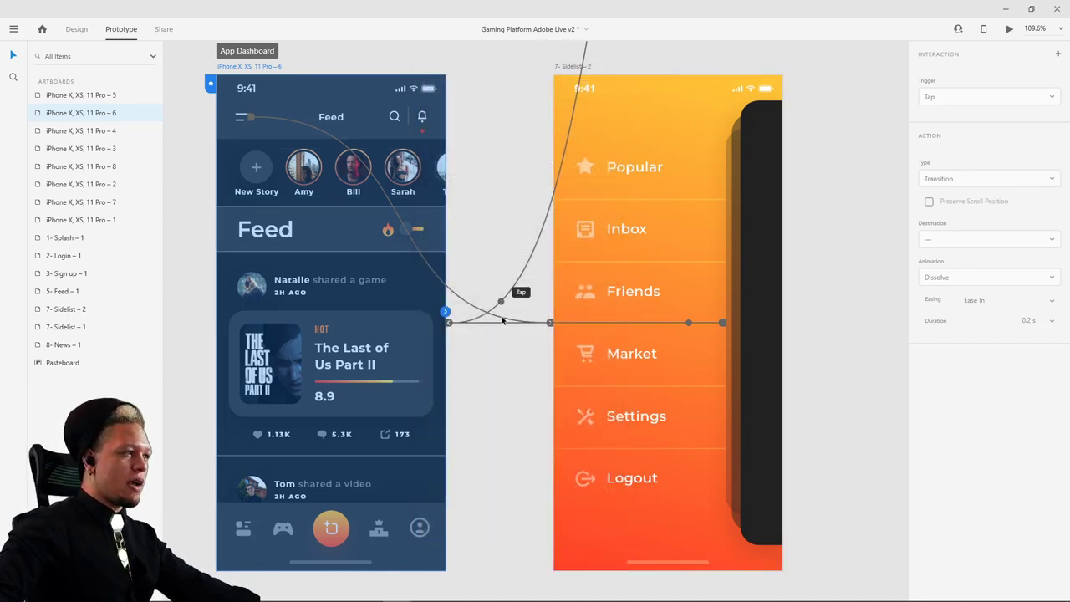
click(464, 327)
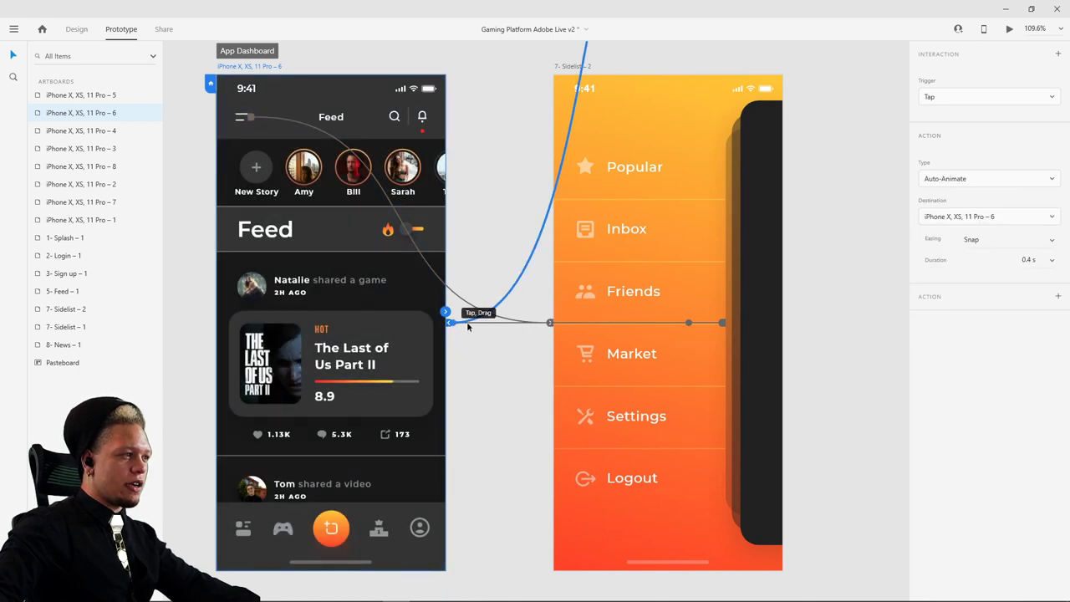
click(686, 325)
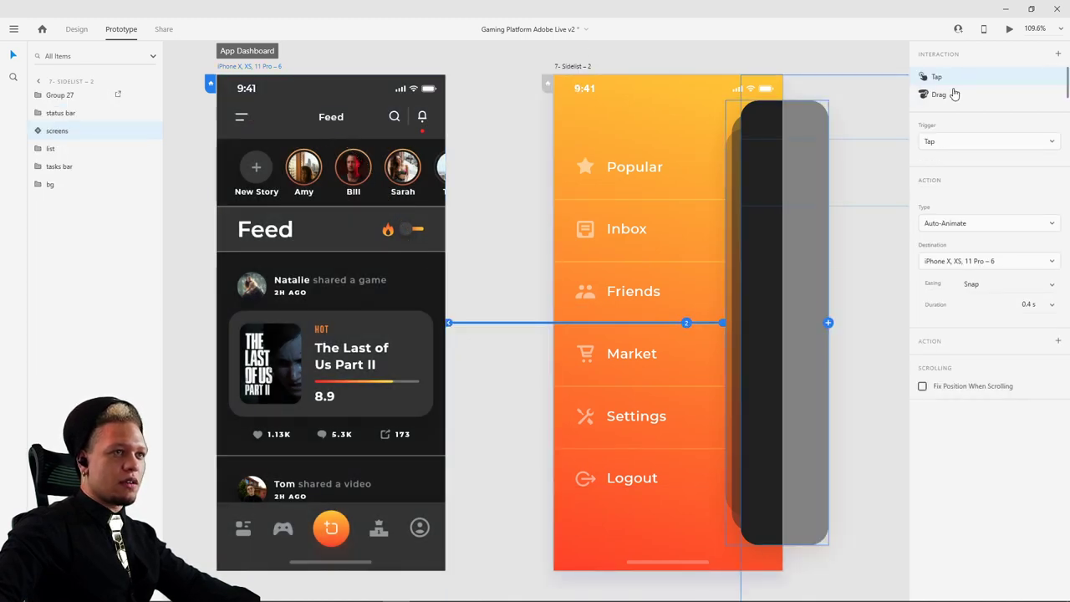
click(1052, 284)
click(1041, 260)
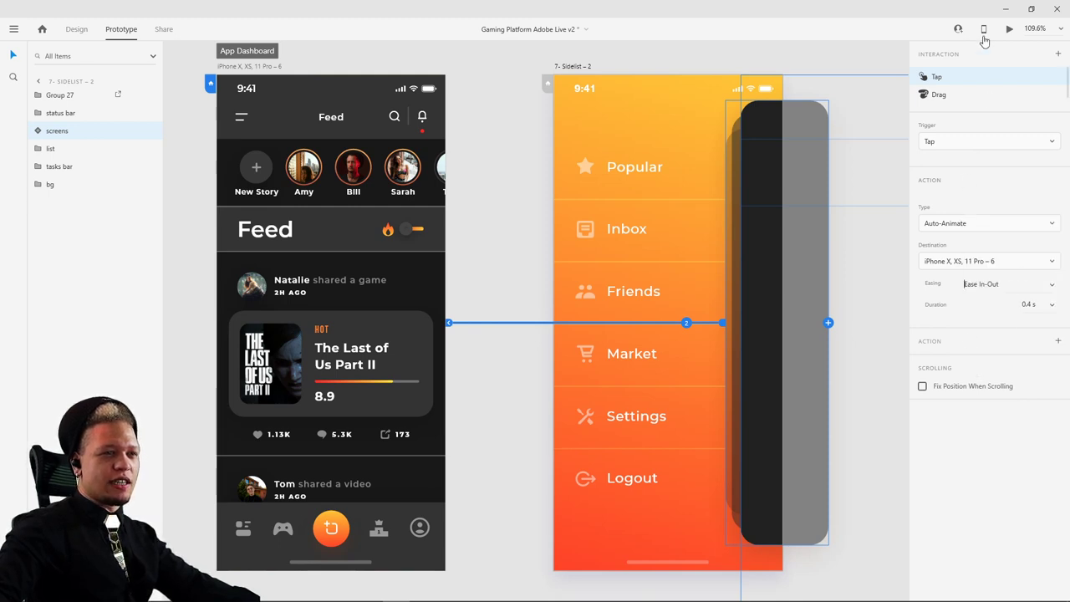
- Test the eased transition in Desktop Preview by toggling the side menu, then close the preview
click(1010, 29)
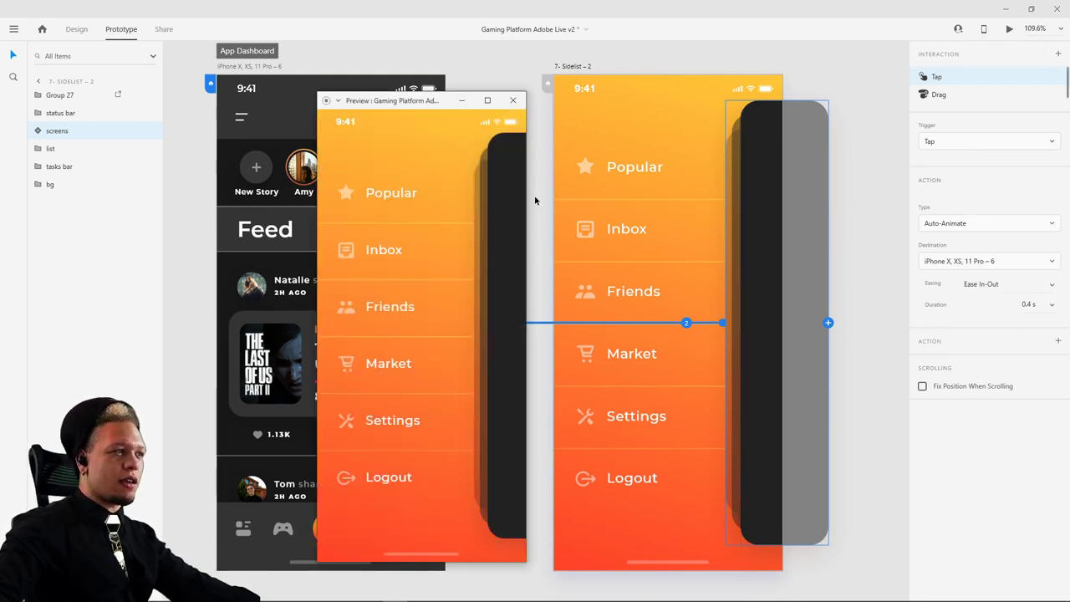
click(509, 220)
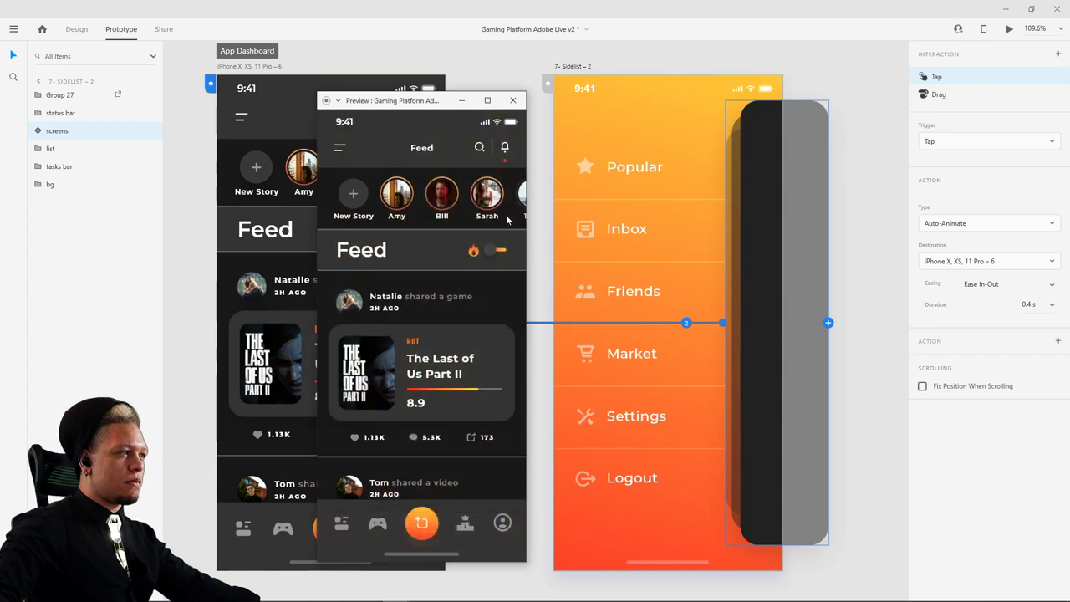
click(341, 150)
click(334, 148)
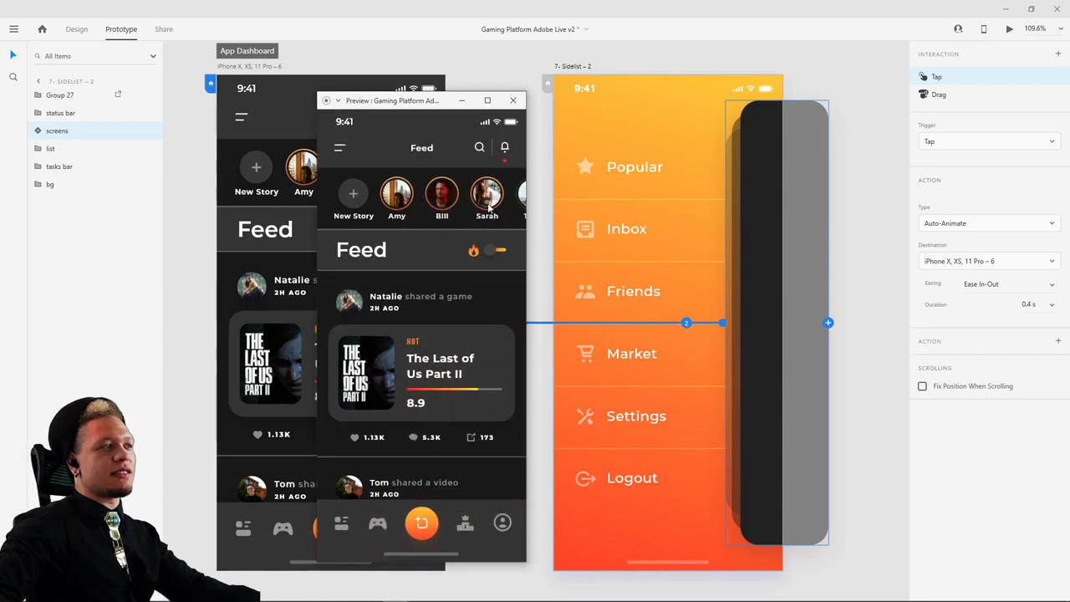
click(334, 149)
click(338, 152)
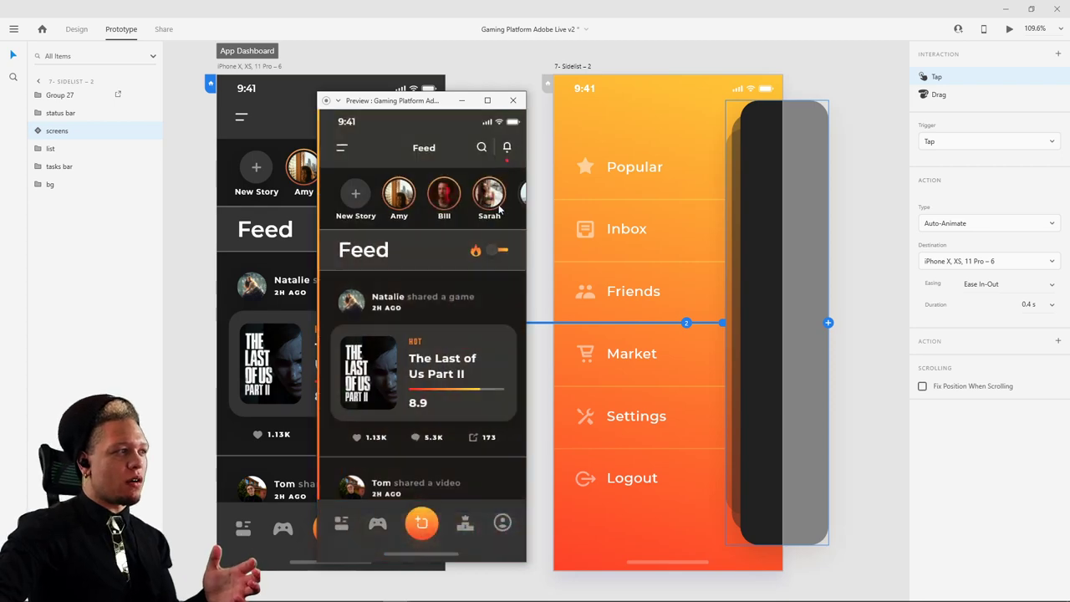
click(337, 152)
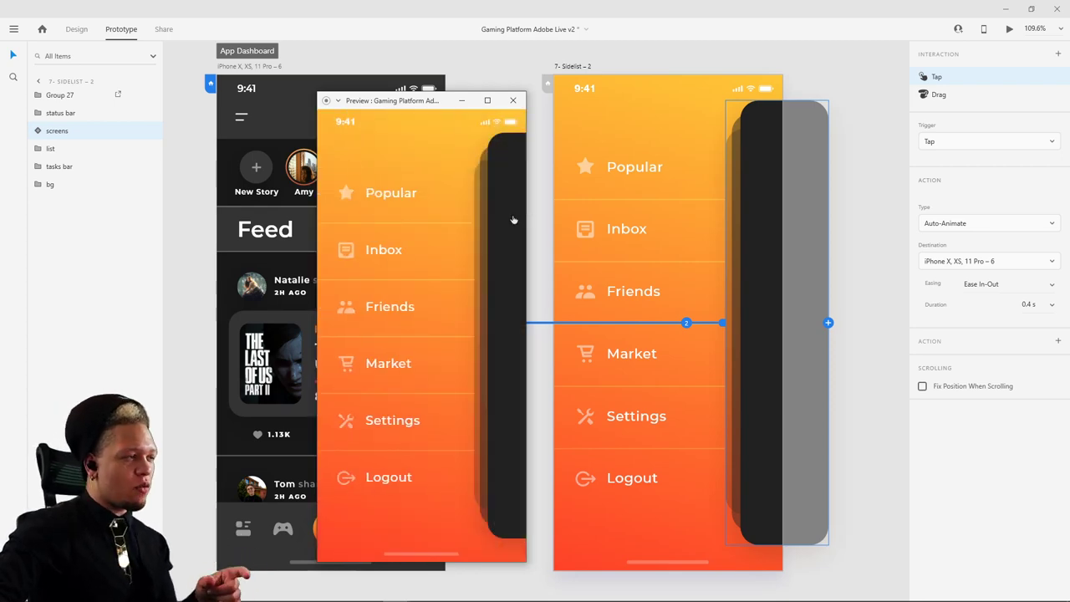
click(512, 100)
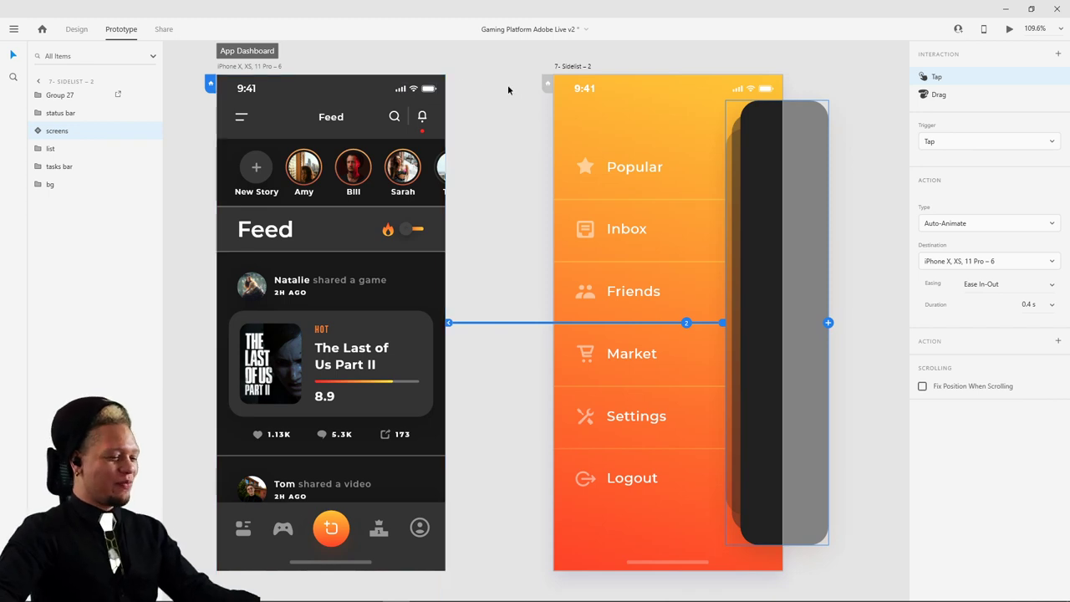
- In Design mode, reorder the layers so the dark screens panel sits below Group 27
click(715, 163)
click(756, 177)
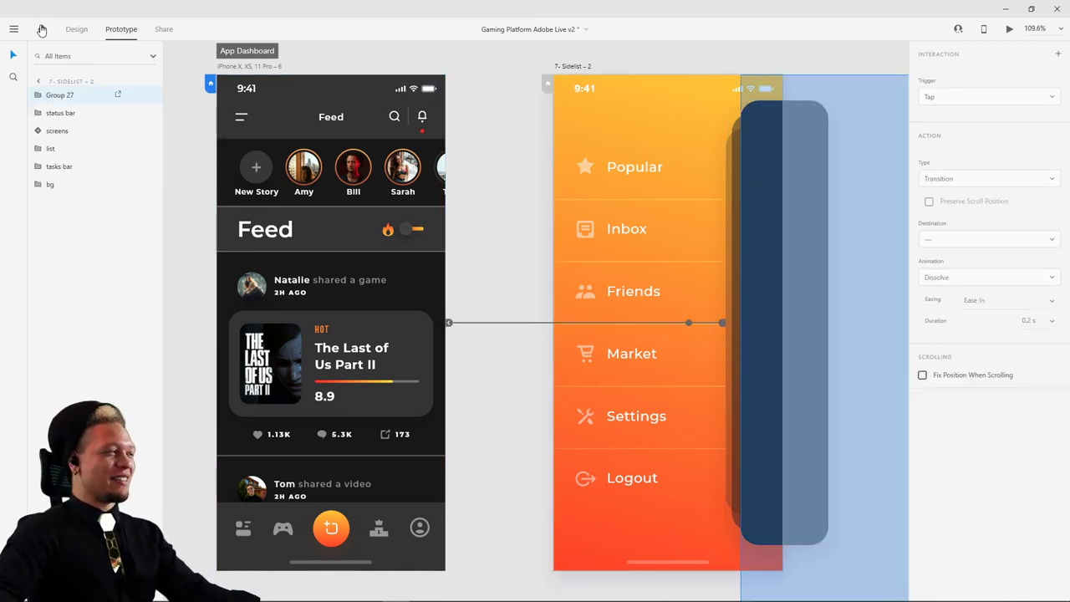
click(83, 30)
click(737, 158)
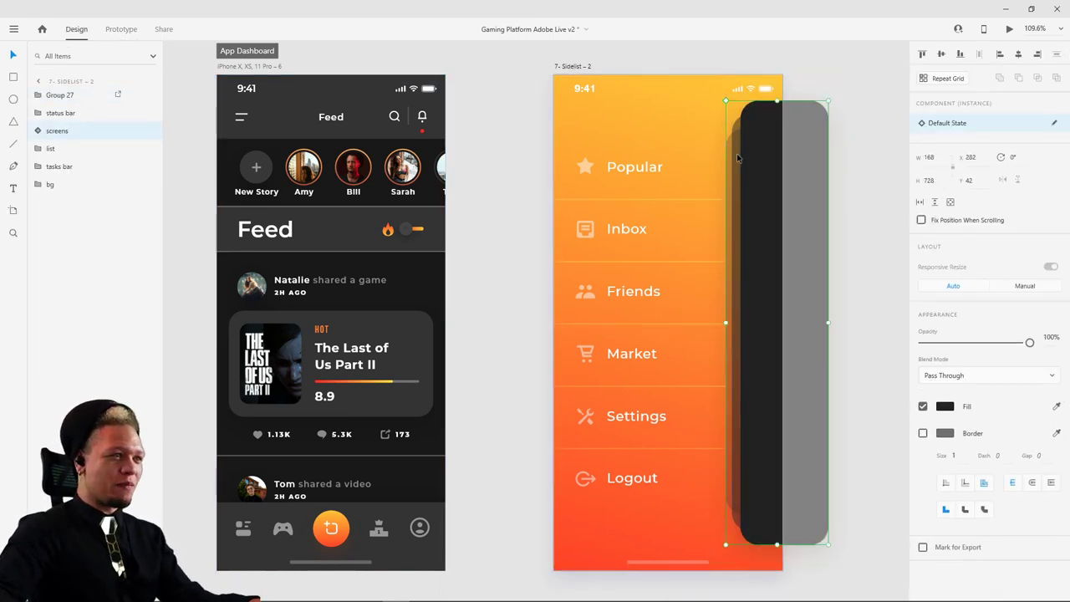
click(256, 70)
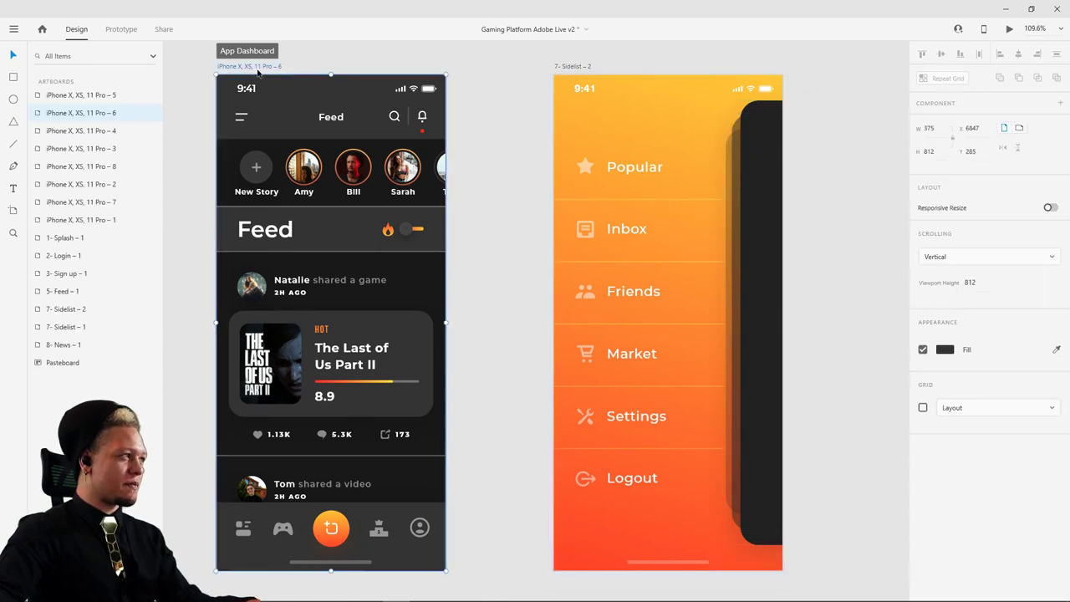
drag(262, 146, 219, 140)
key(ctrl+v)
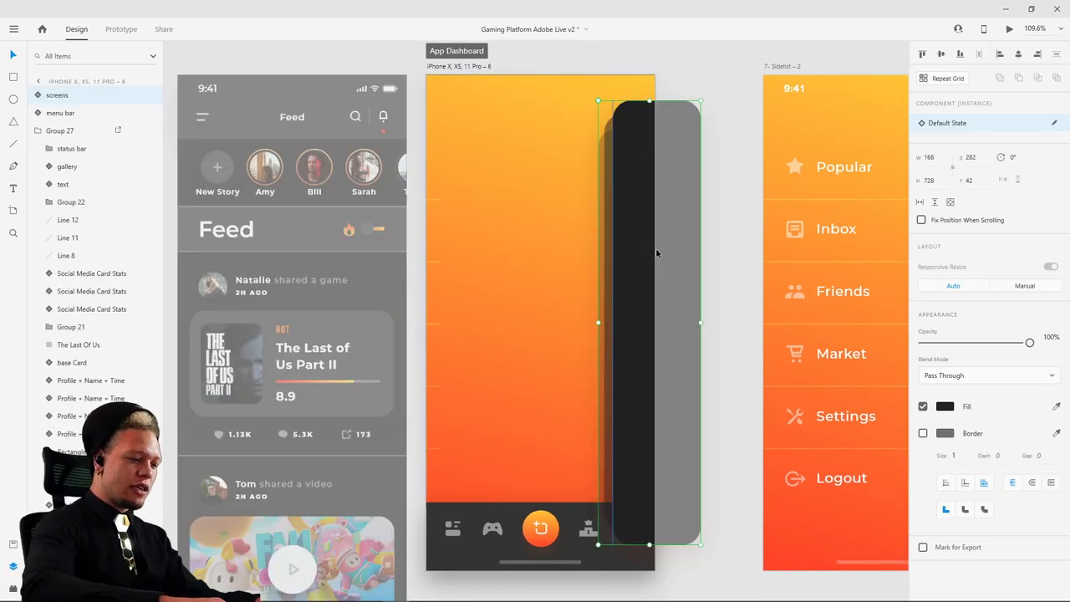
click(40, 134)
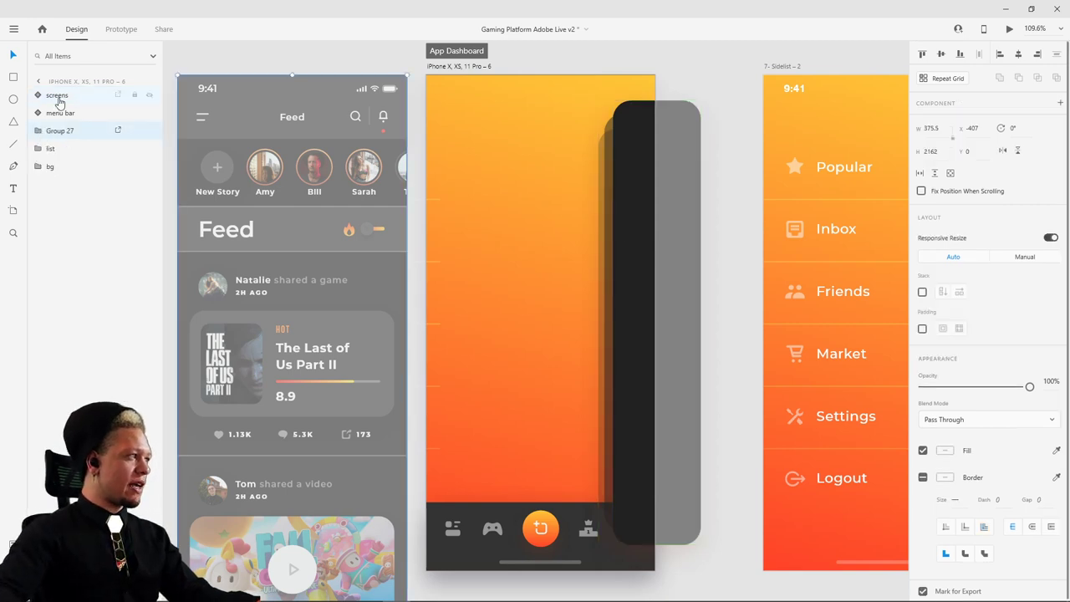
drag(63, 137, 64, 142)
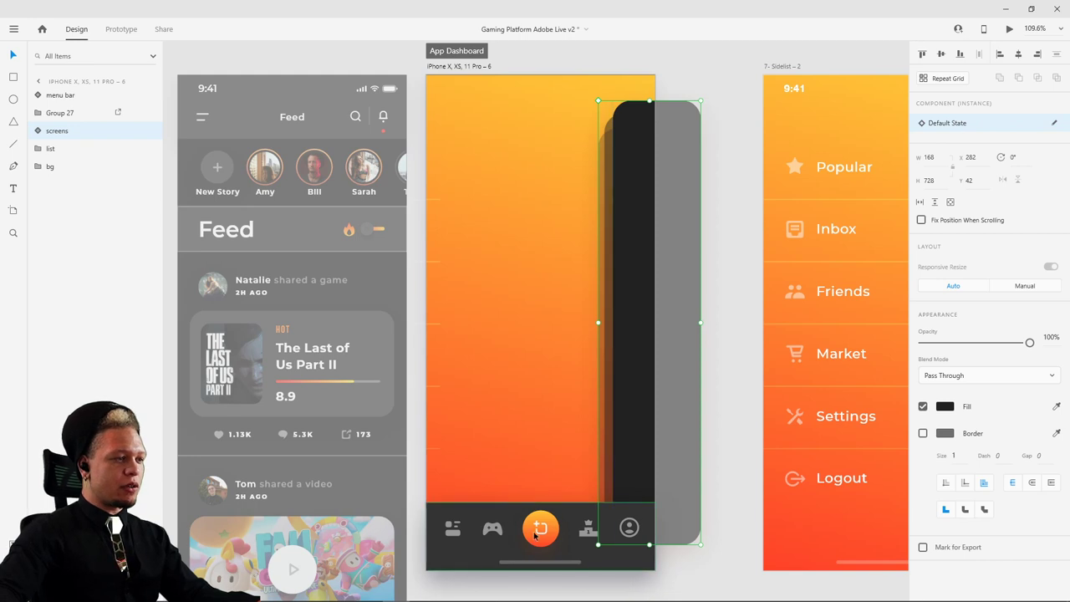
- Paste the feed's bottom menu bar into Sidelist-2, move it below the screen to y 805, opacity 0%
scroll(541, 123, right, 5)
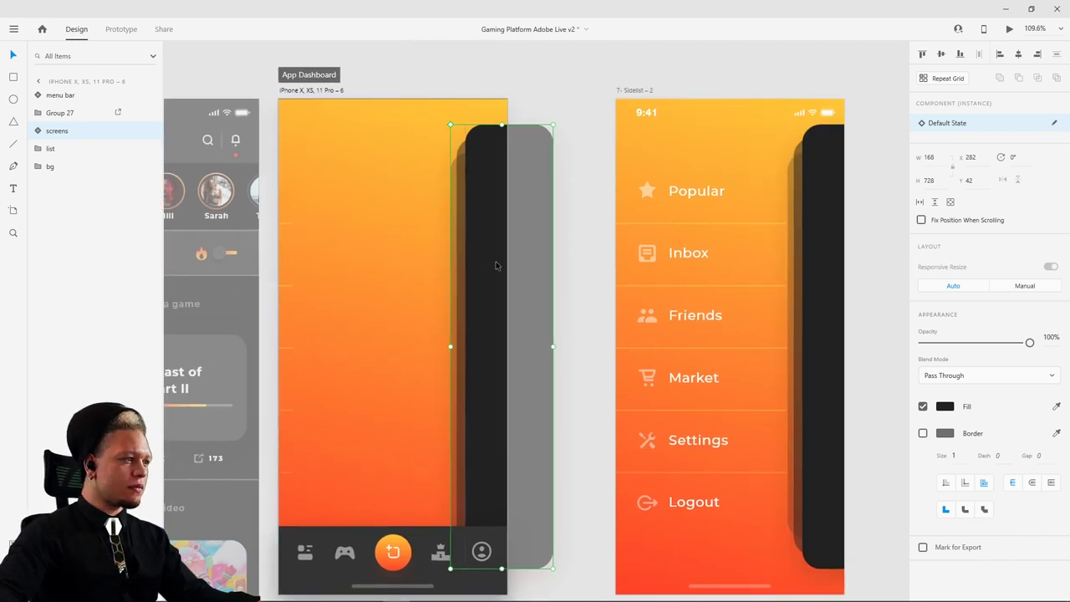
click(408, 540)
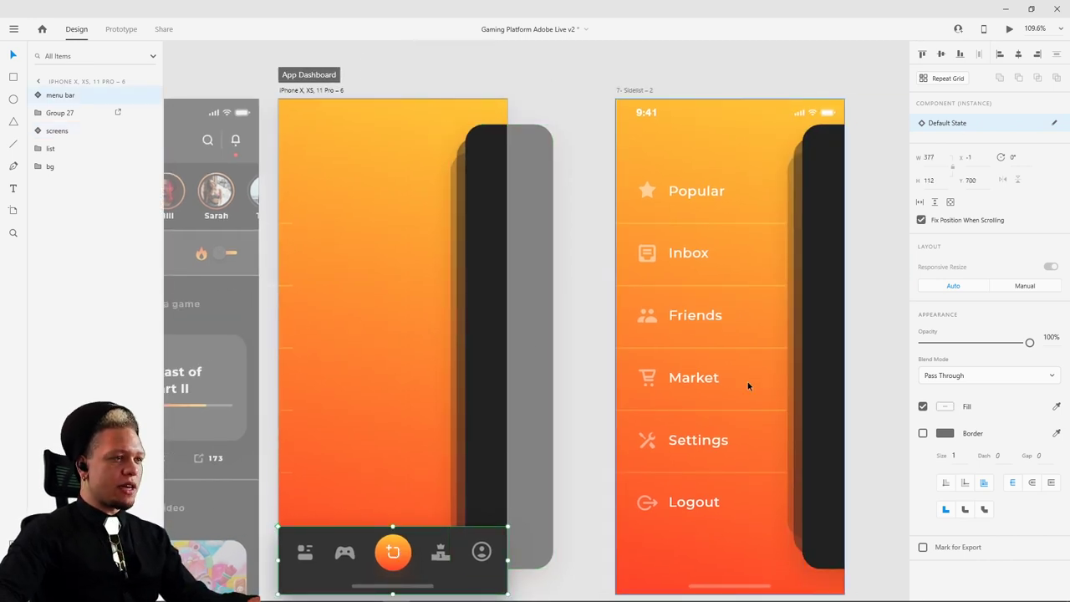
key(ctrl+v)
scroll(707, 297, right, 5)
scroll(707, 296, down, 2)
drag(598, 488, 598, 565)
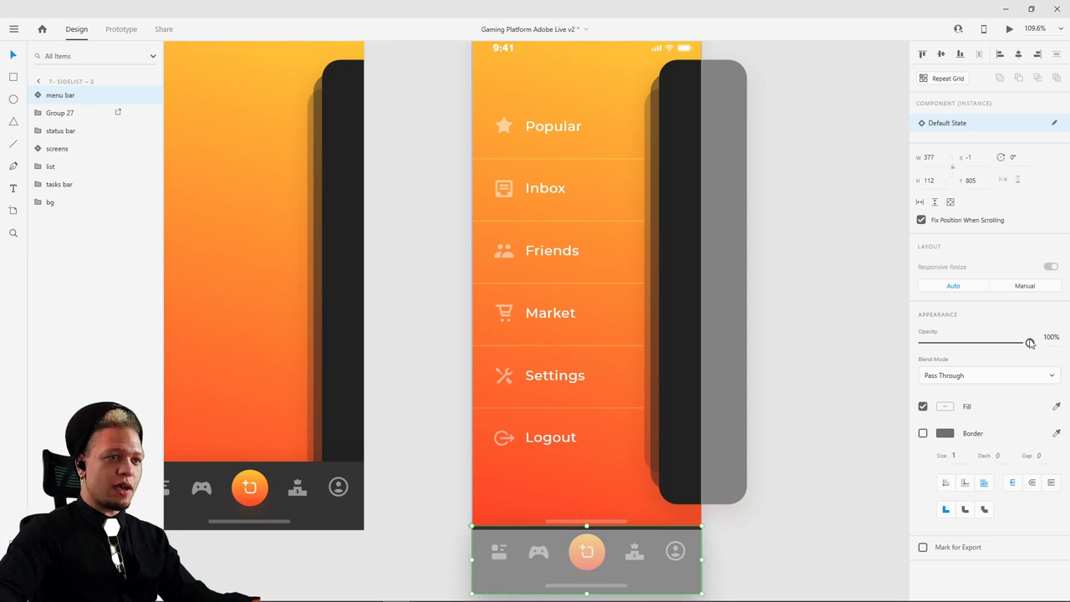
drag(1029, 343, 822, 339)
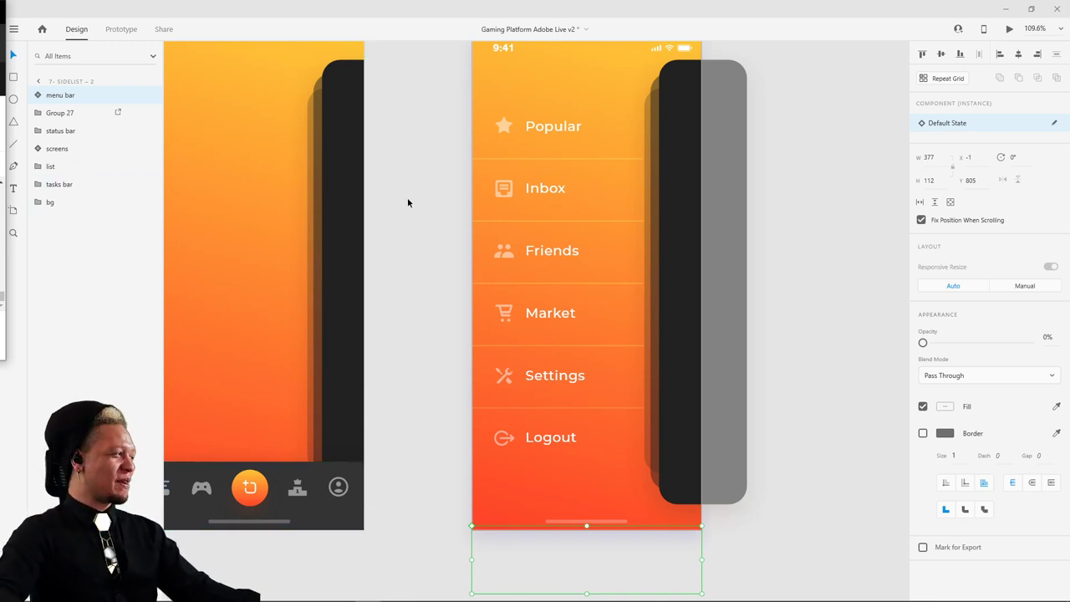
scroll(435, 230, up, 2)
scroll(434, 230, left, 3)
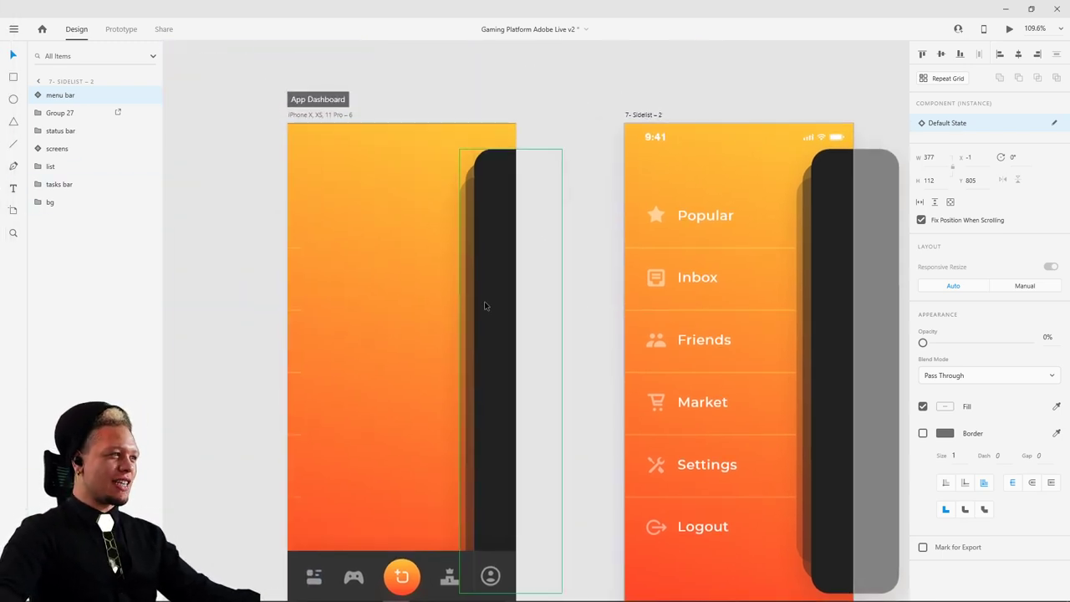
- Stretch the dark screens panel left and upward to 485 × 780 to fill the App Dashboard artboard
click(484, 304)
drag(459, 370, 461, 373)
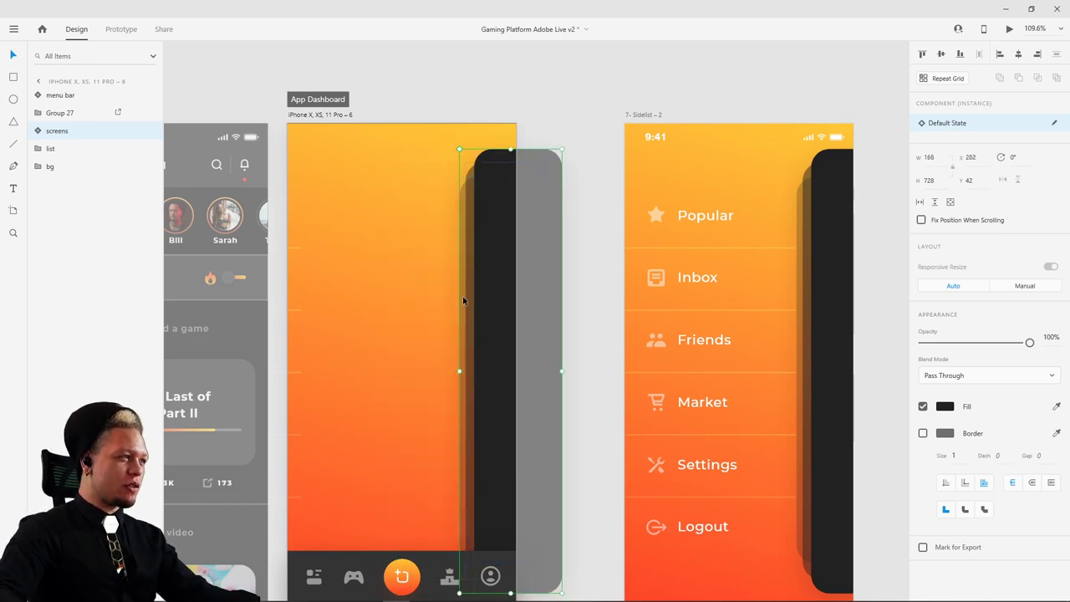
double_click(465, 301)
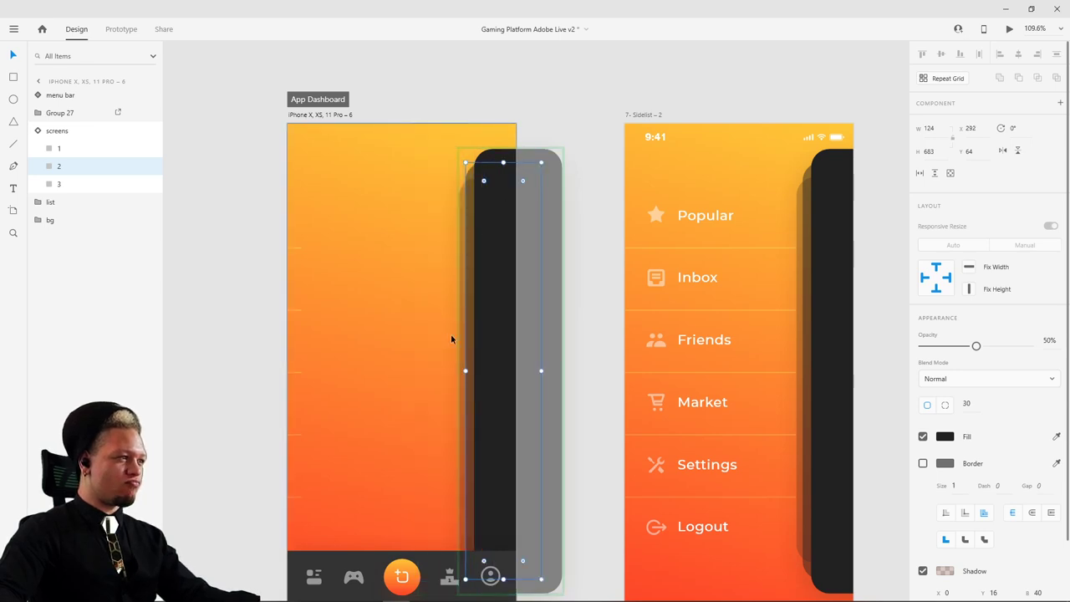
click(596, 200)
click(506, 297)
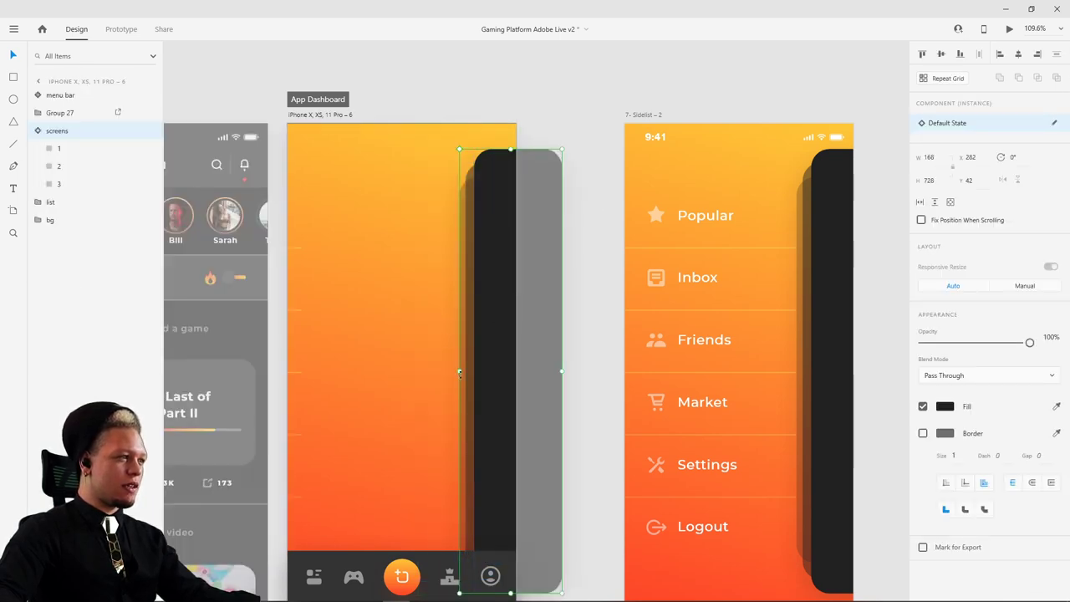
drag(459, 369, 275, 379)
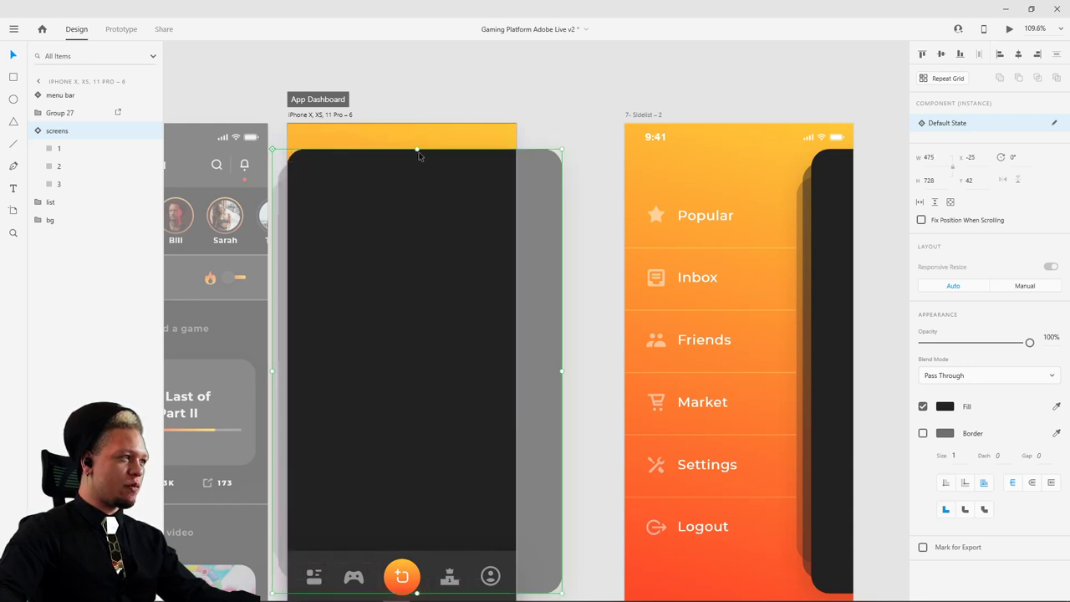
drag(417, 150, 423, 122)
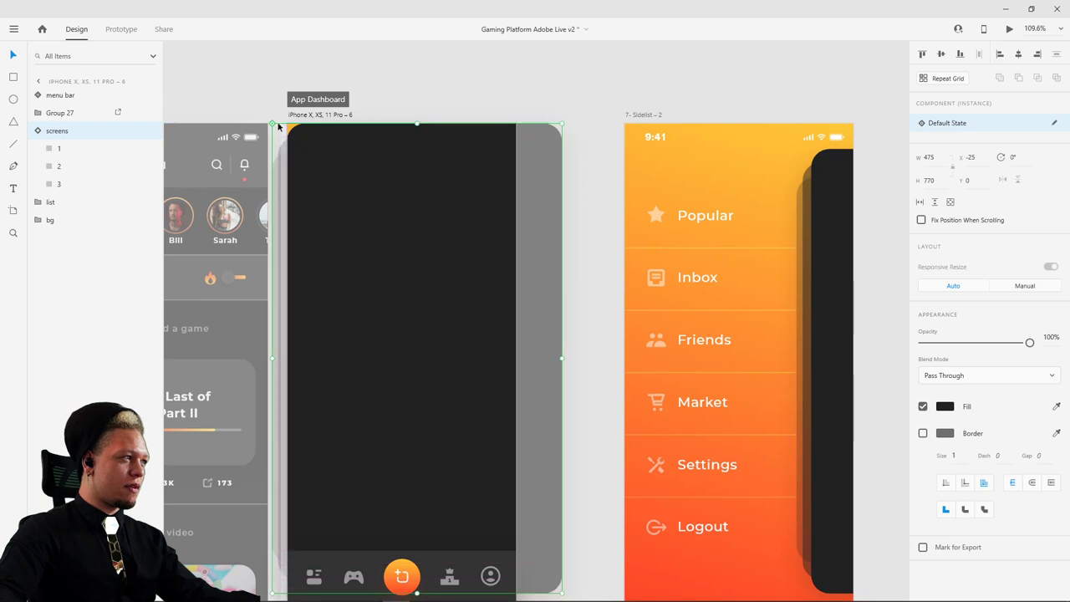
drag(271, 123, 265, 118)
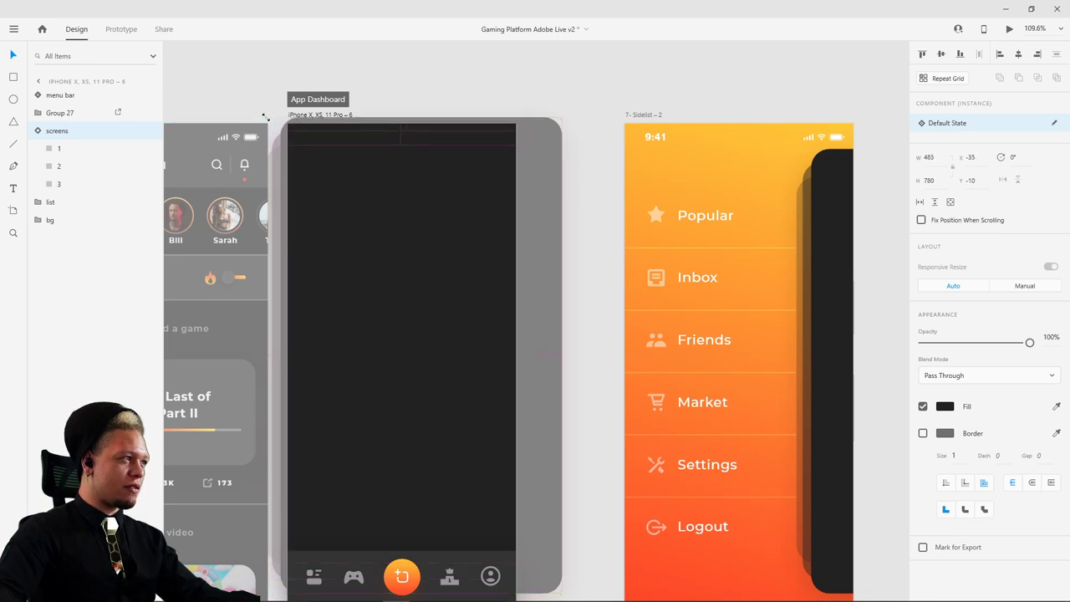
click(540, 86)
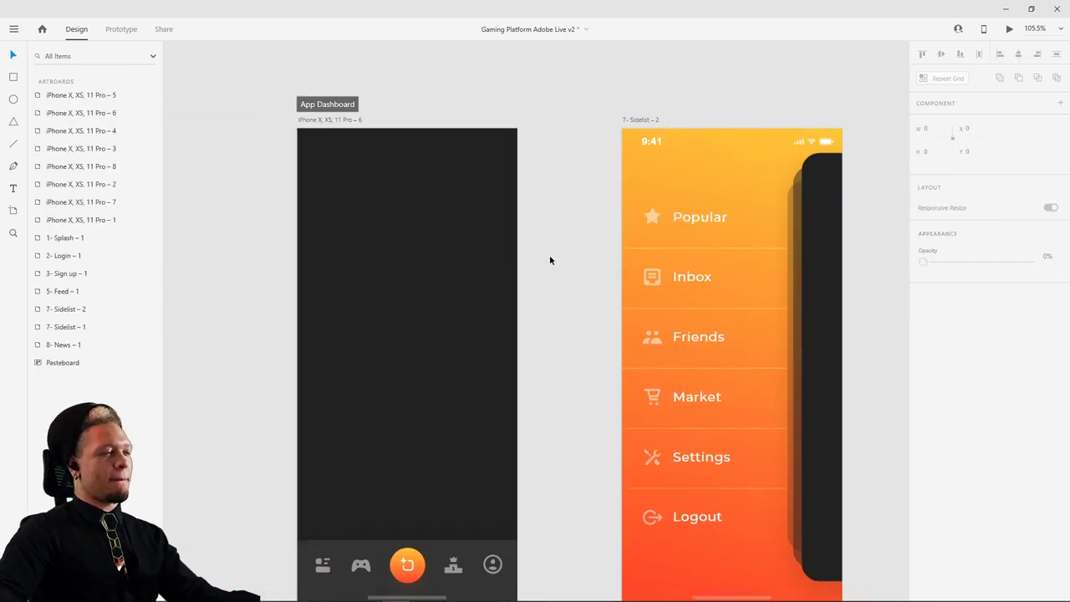
- Navigate the canvas and zoom onto the App Dashboard artboard to show its layers
scroll(550, 254, down, 5)
drag(386, 234, 632, 228)
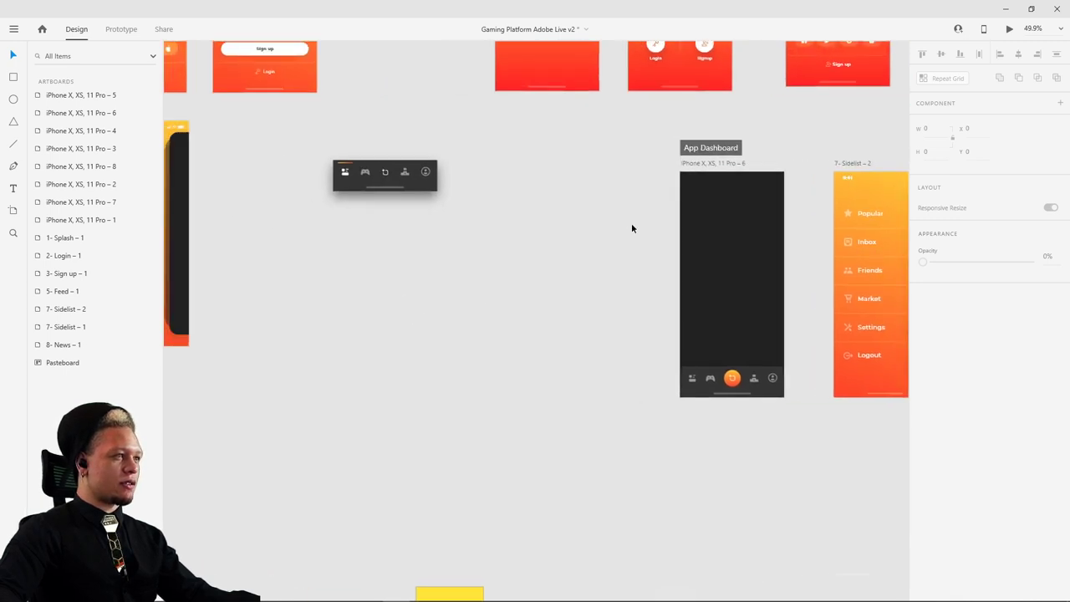
drag(630, 389, 490, 446)
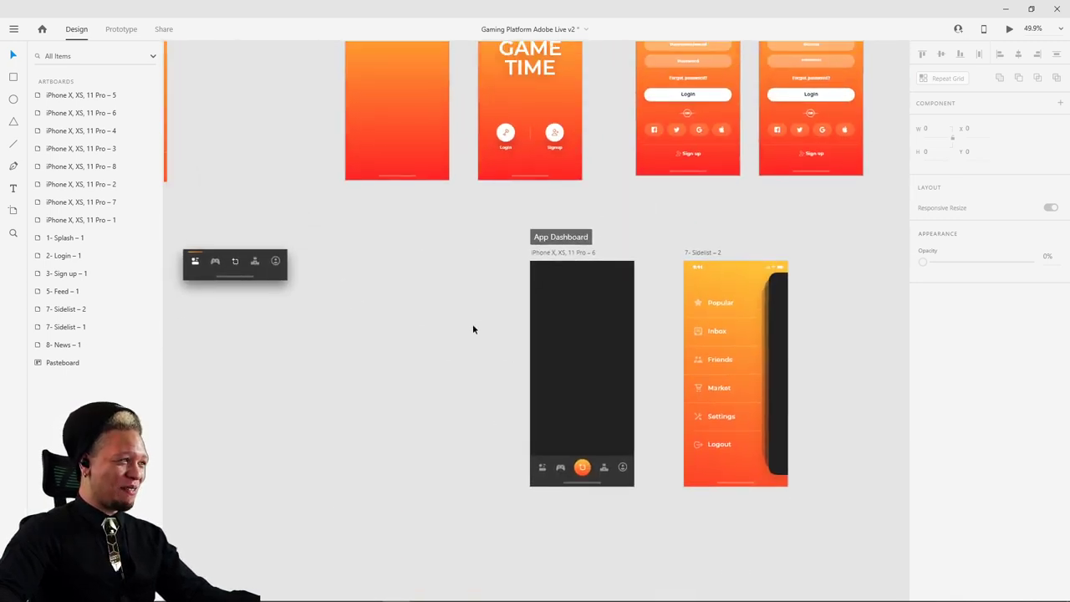
scroll(472, 329, up, 2)
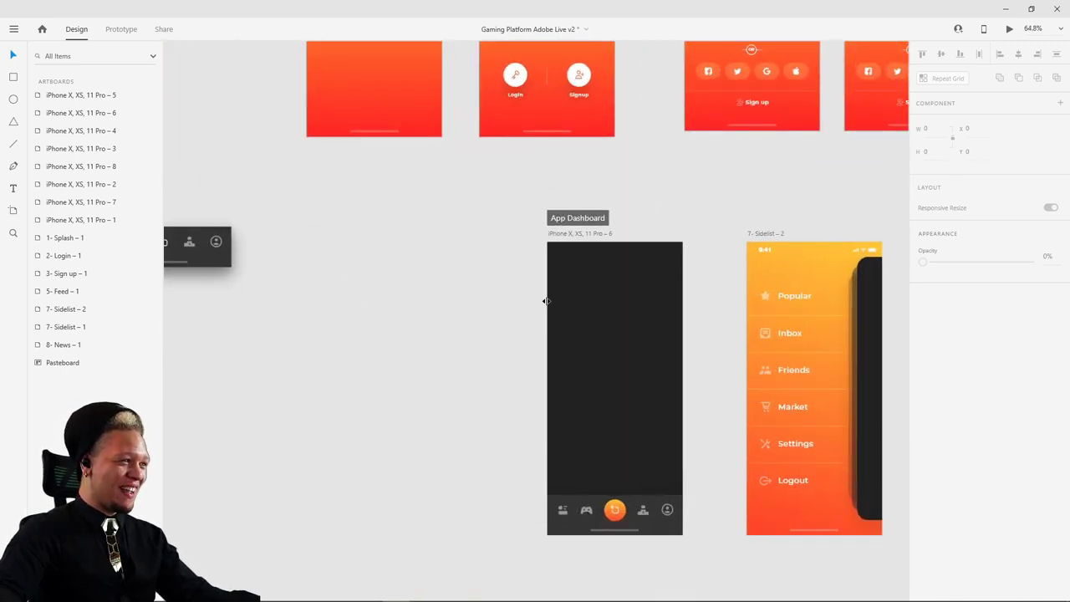
click(588, 233)
double_click(55, 112)
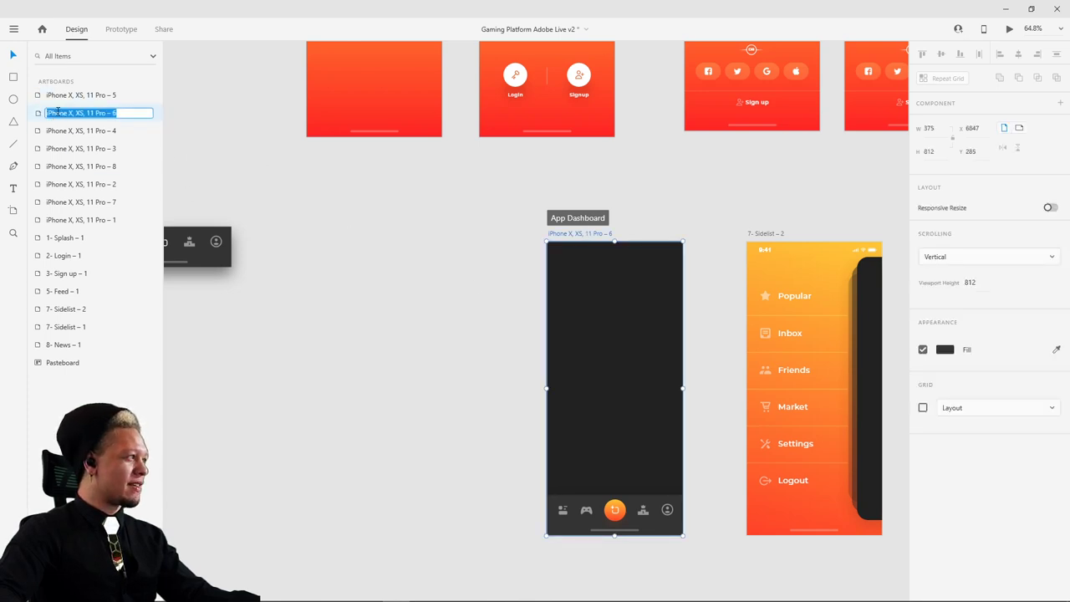
double_click(38, 113)
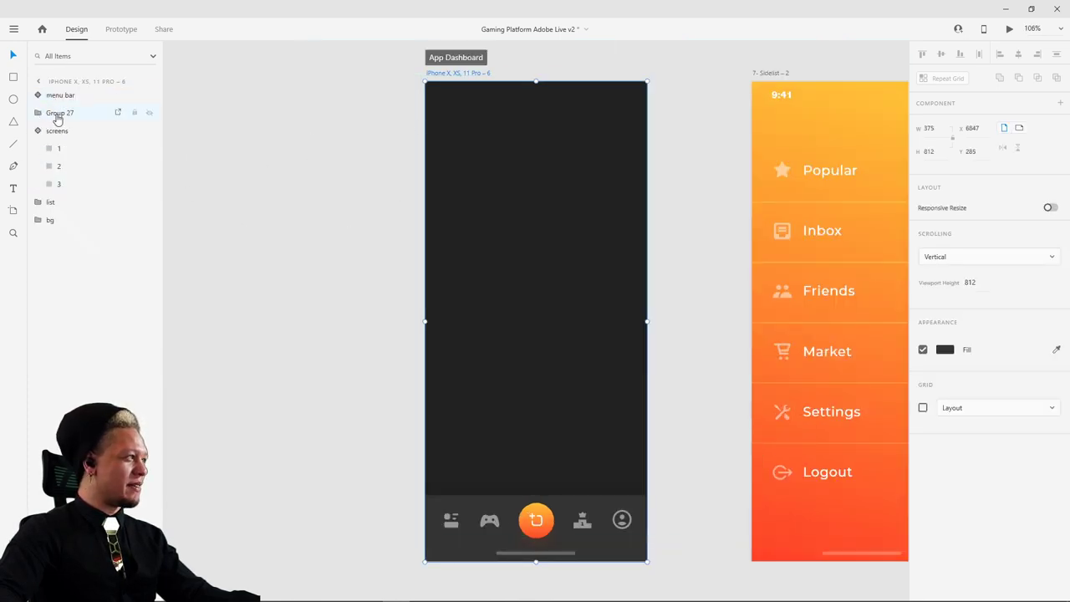
- Move the Feed screen group onto the App Dashboard artboard, on top of the dark panel
click(57, 119)
drag(350, 223, 573, 233)
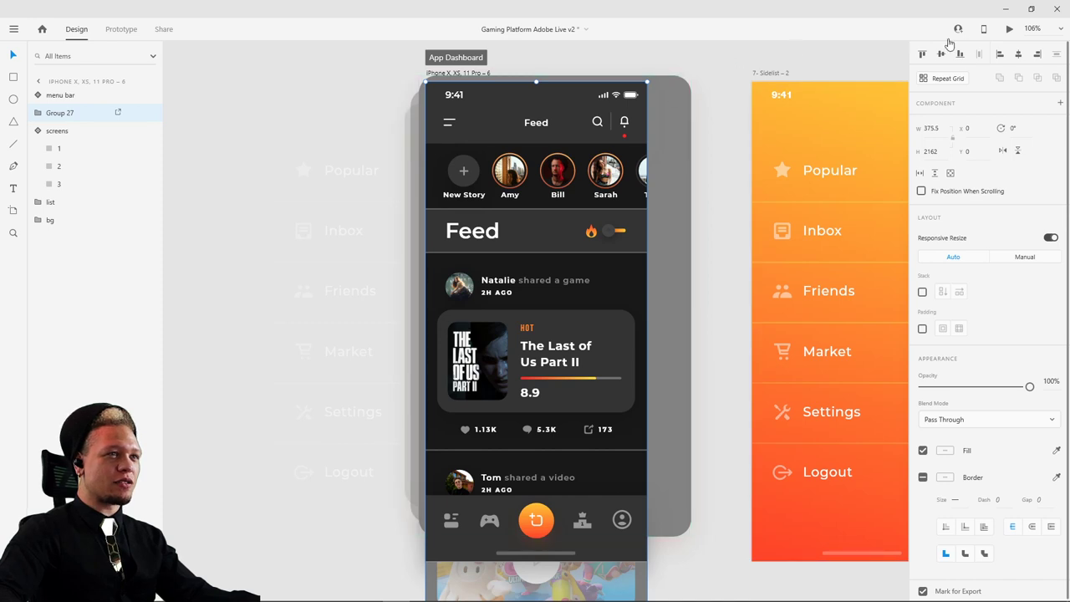
click(706, 70)
scroll(502, 167, up, 3)
scroll(501, 168, right, 3)
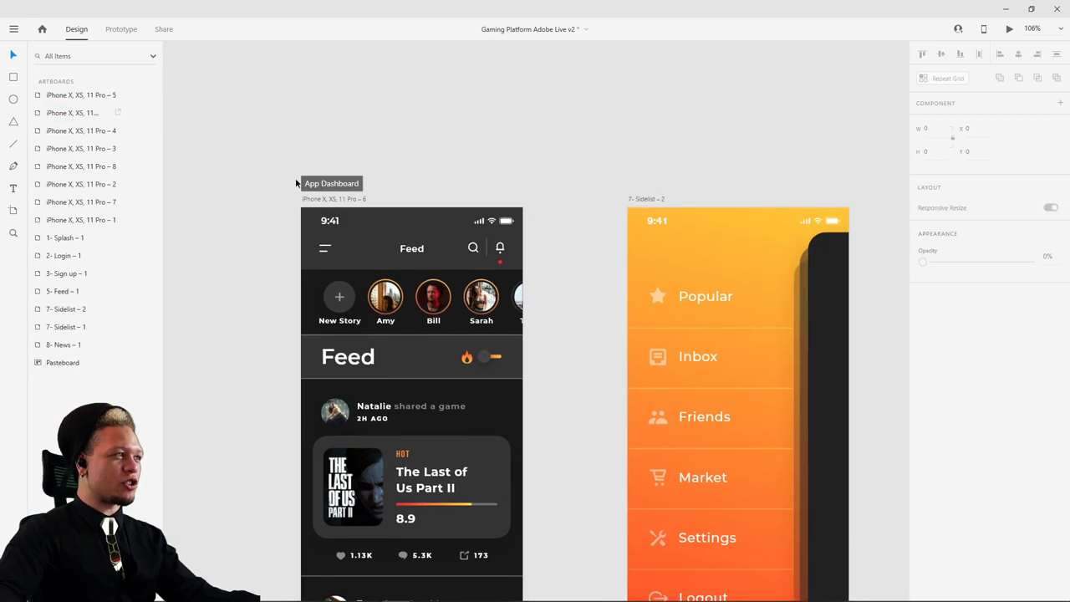
click(330, 199)
click(1008, 30)
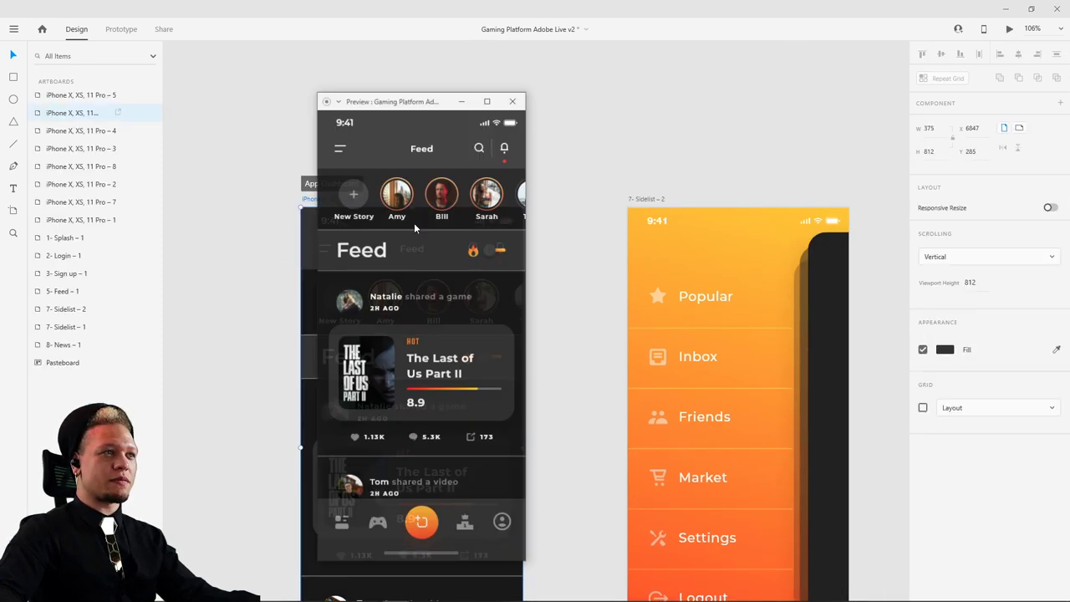
click(339, 148)
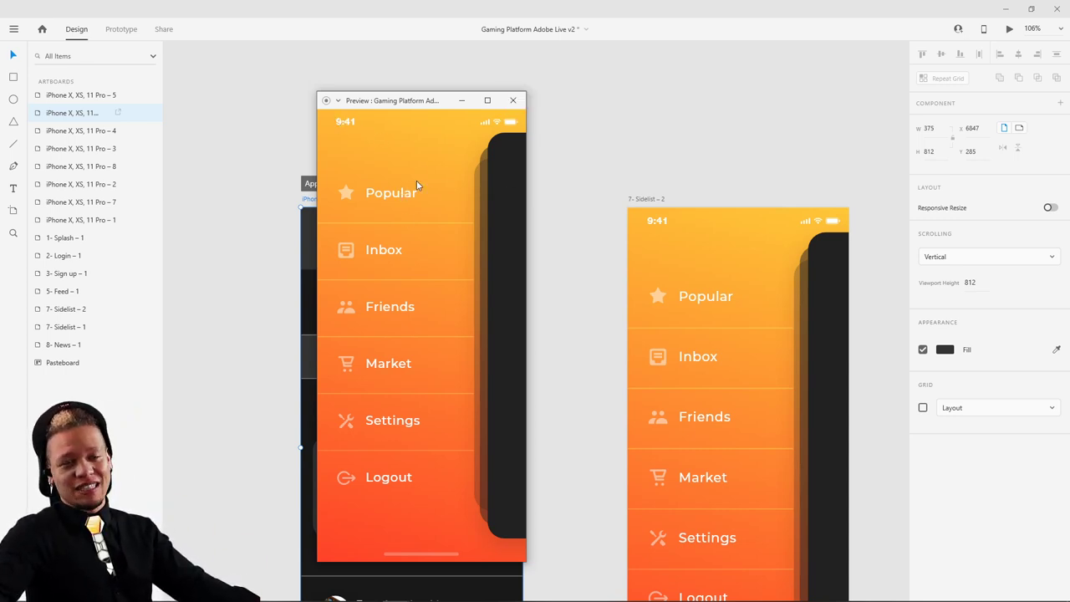
click(489, 188)
click(343, 149)
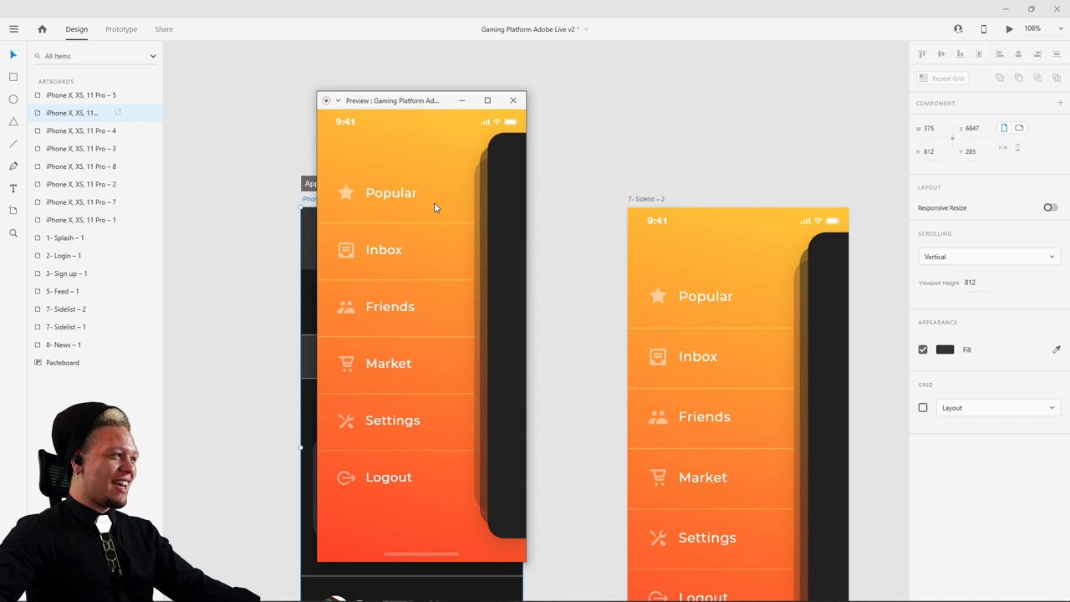
click(507, 231)
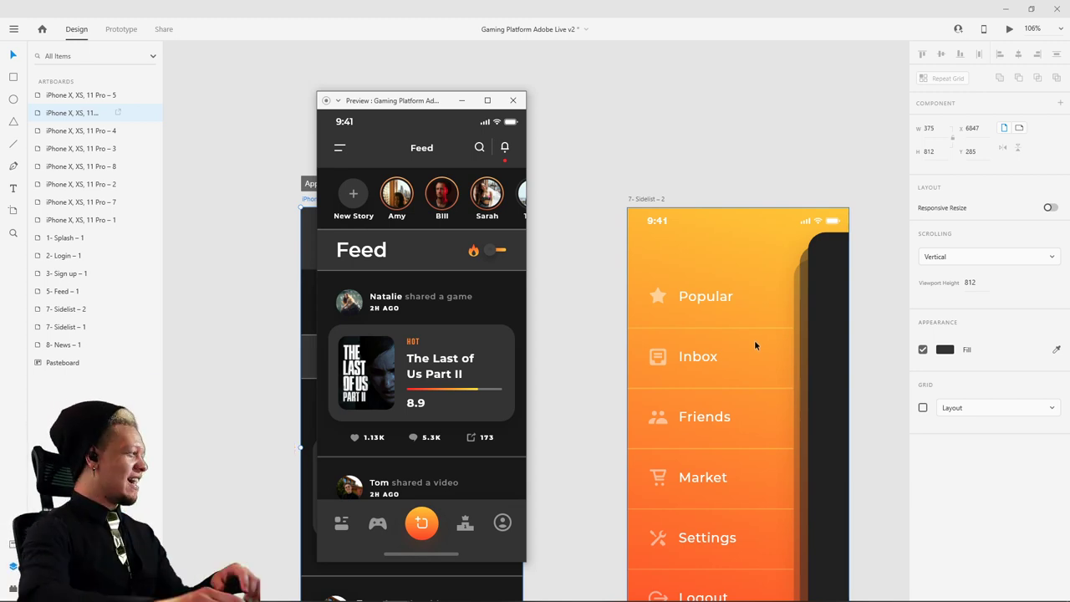
click(546, 296)
scroll(546, 296, down, 1)
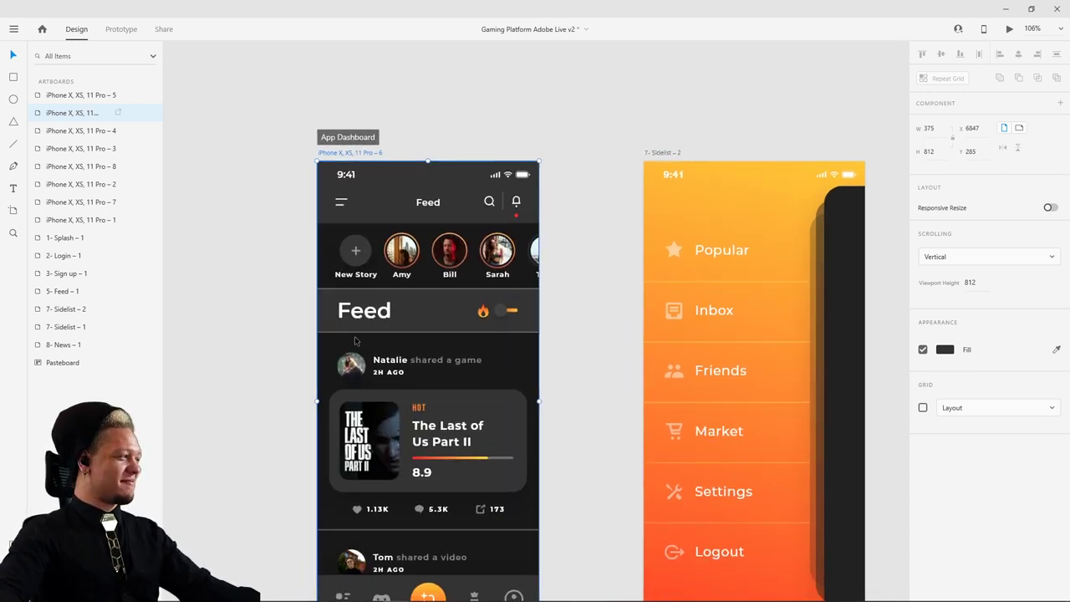
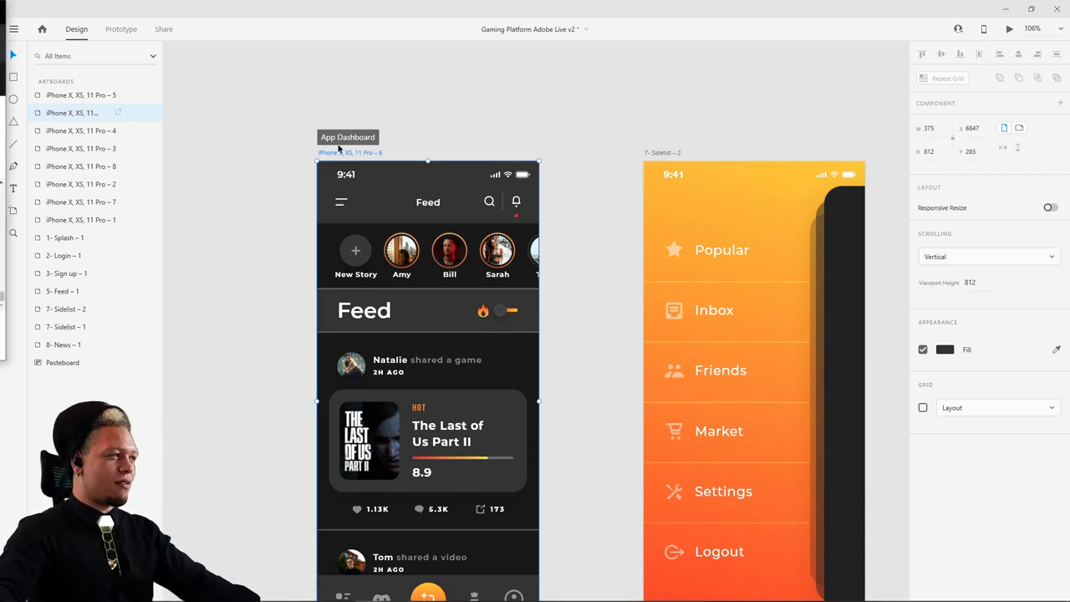
- Preview the prototype starting from the first Login/signup Flow splash artboard
scroll(575, 125, down, 5)
scroll(626, 98, up, 5)
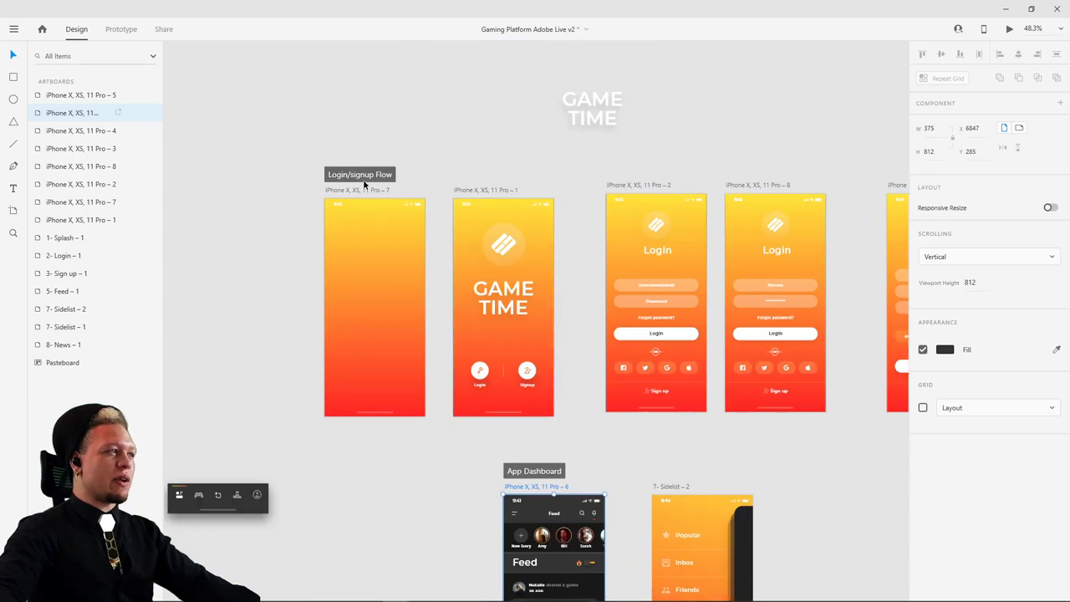
click(363, 191)
click(1009, 28)
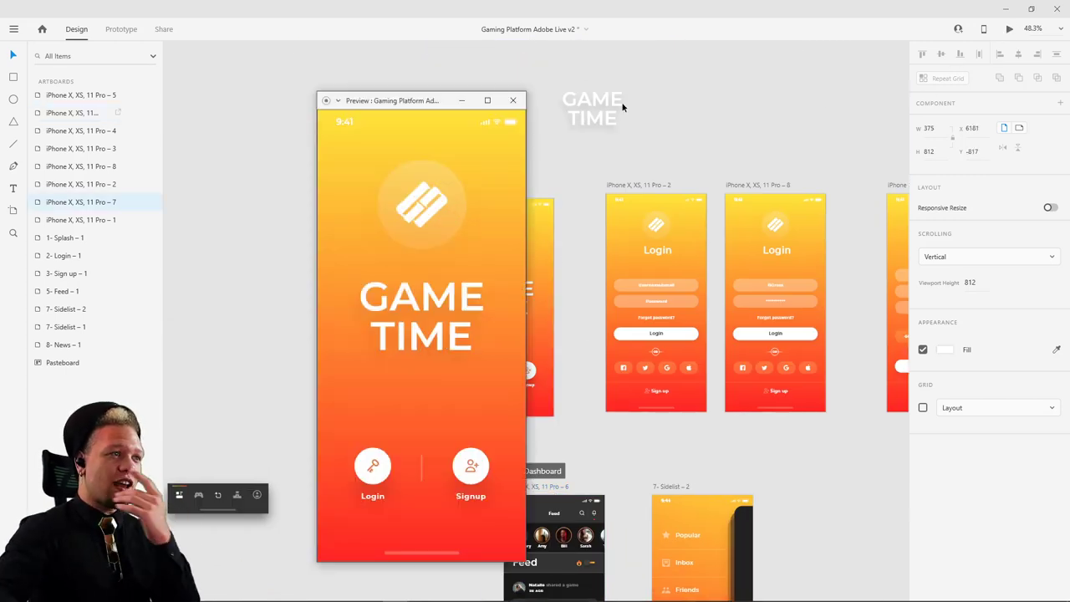
drag(434, 101, 536, 71)
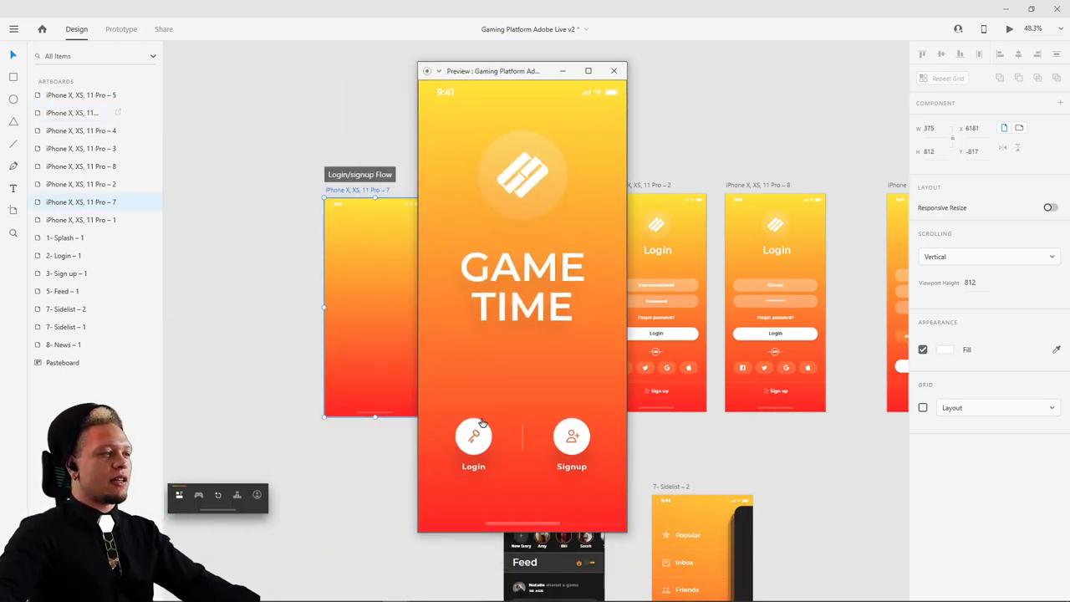
click(614, 70)
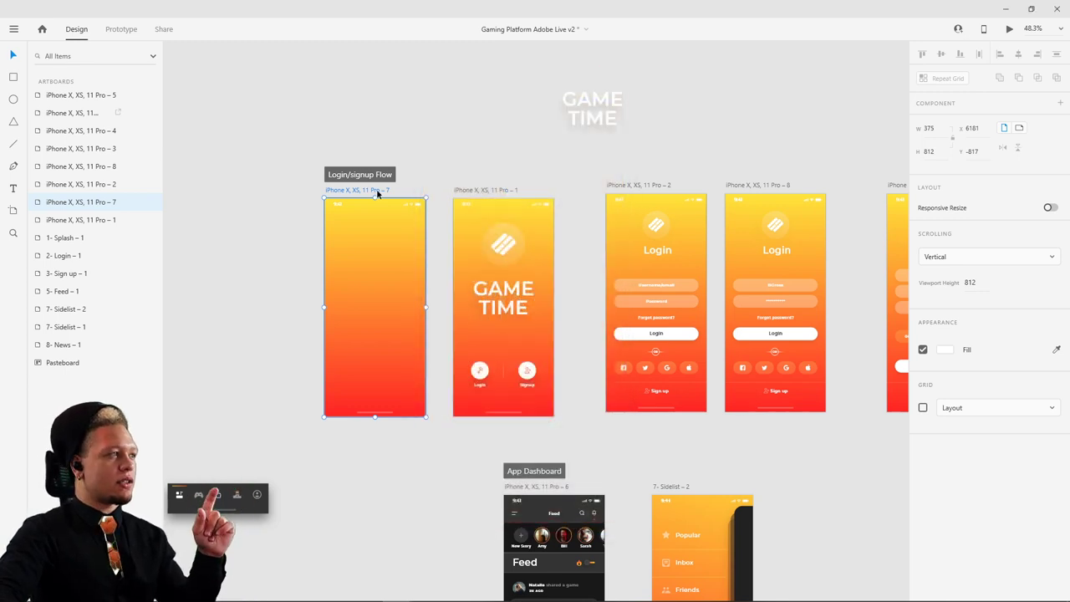
- Test navigation back and forth between the GAME TIME splash and Login screens in the preview
click(1009, 29)
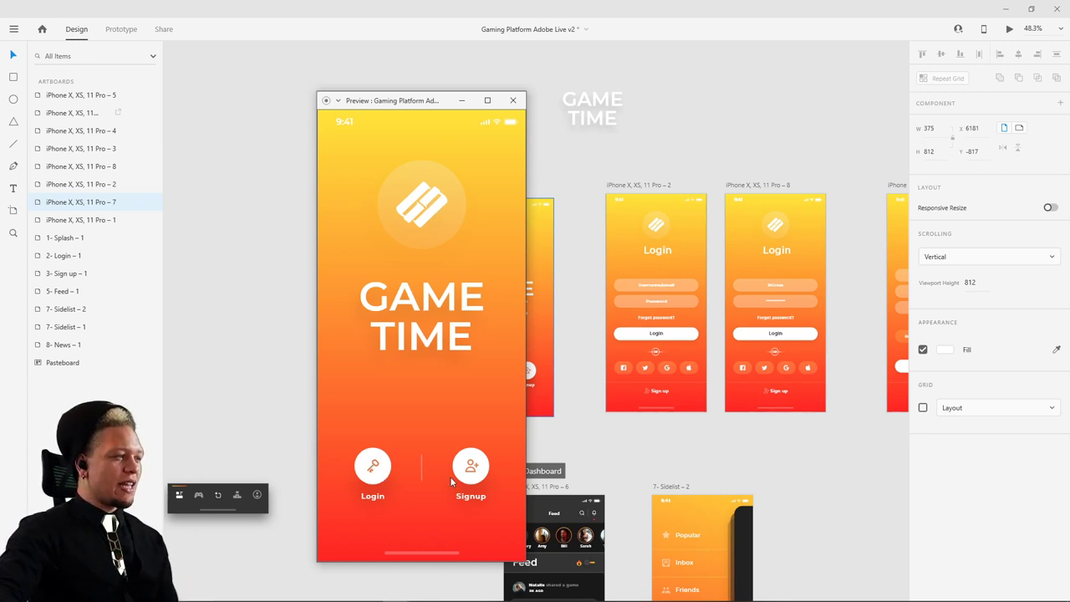
click(372, 470)
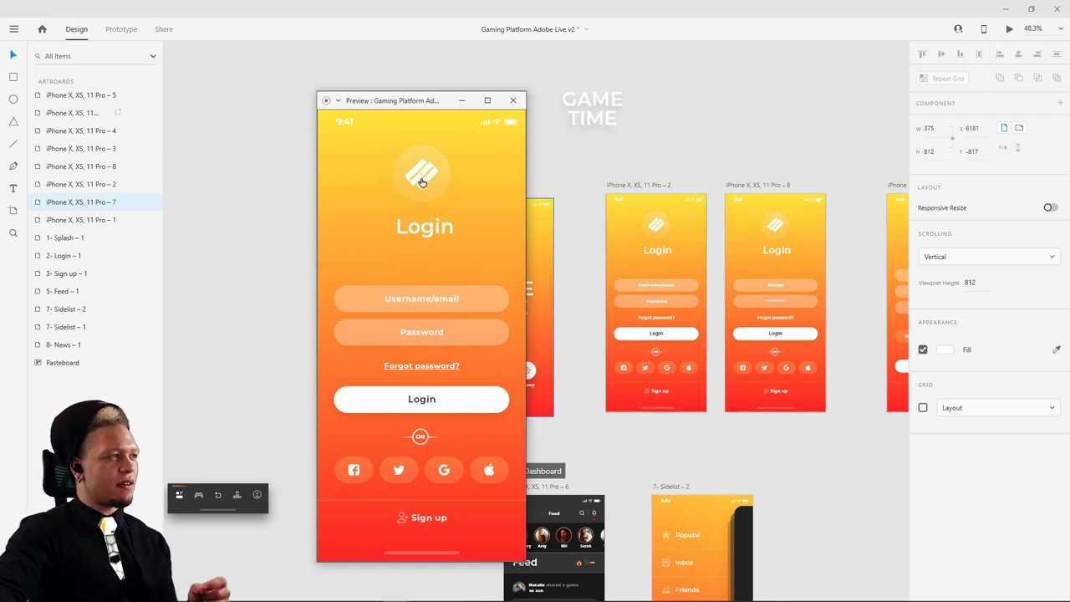
click(428, 175)
click(435, 179)
click(438, 181)
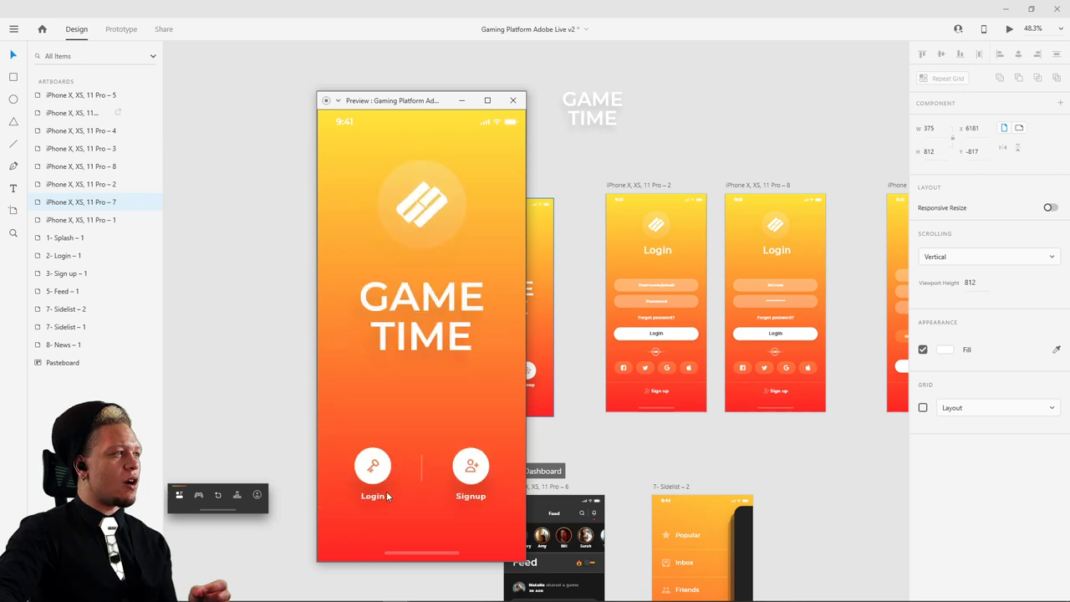
click(380, 472)
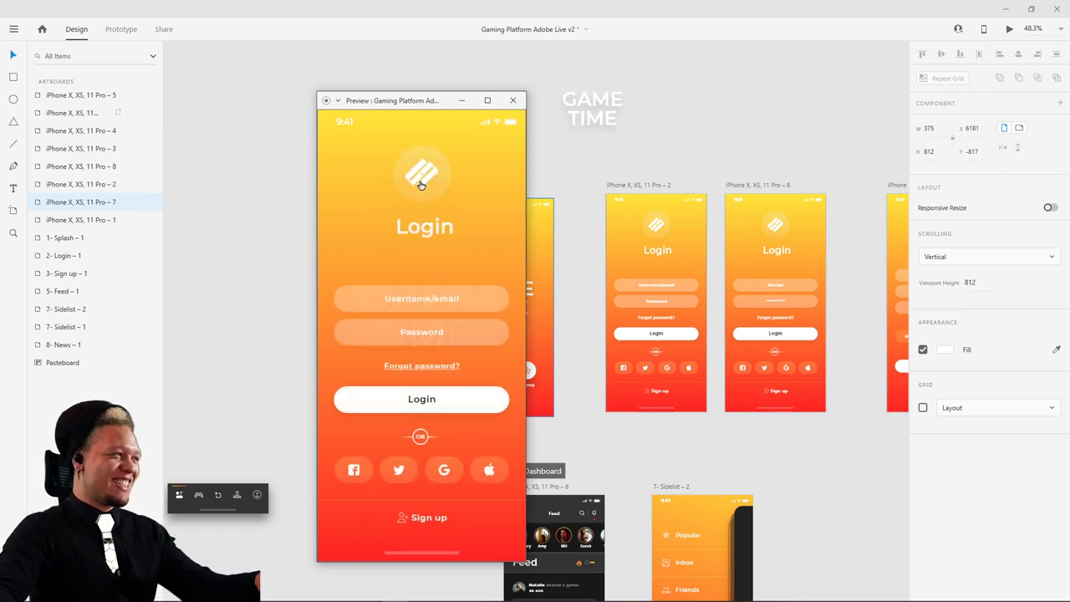
click(421, 182)
click(372, 466)
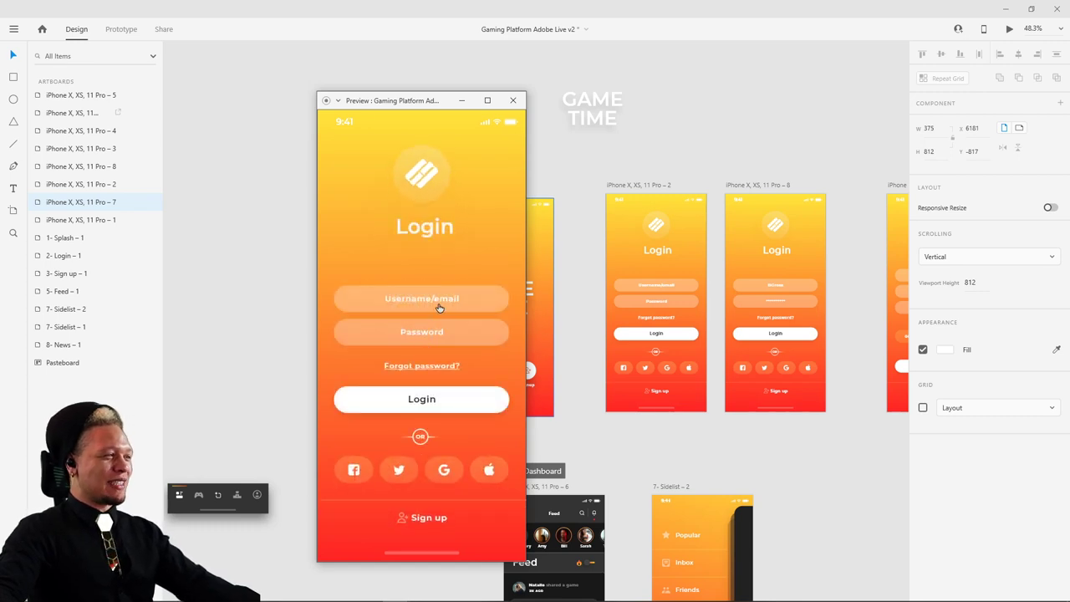
- Fill in the login fields and log in to reach the Feed screen in the preview
click(437, 307)
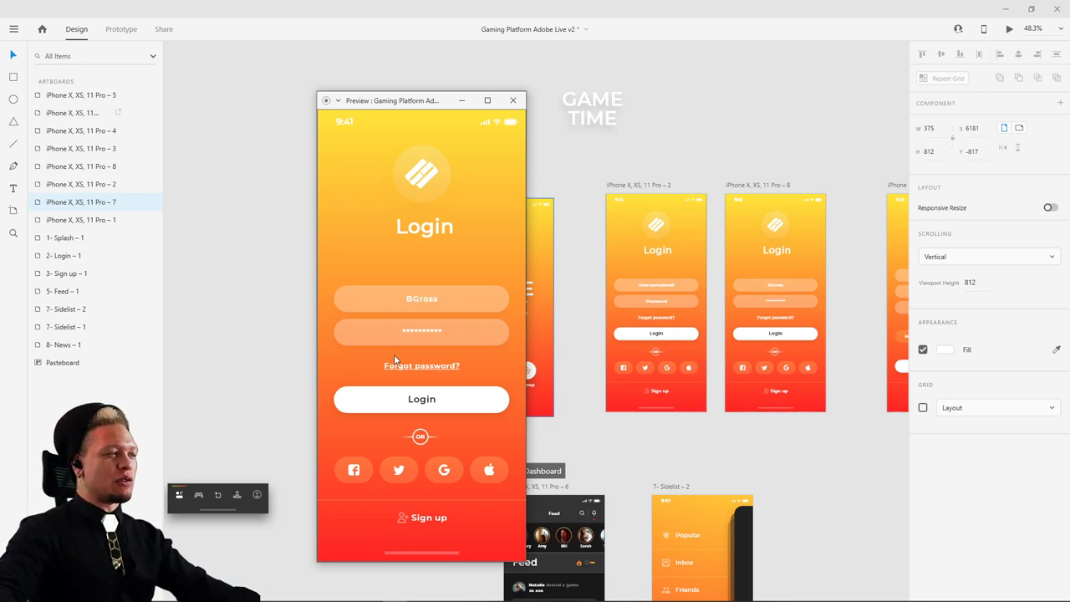
click(423, 400)
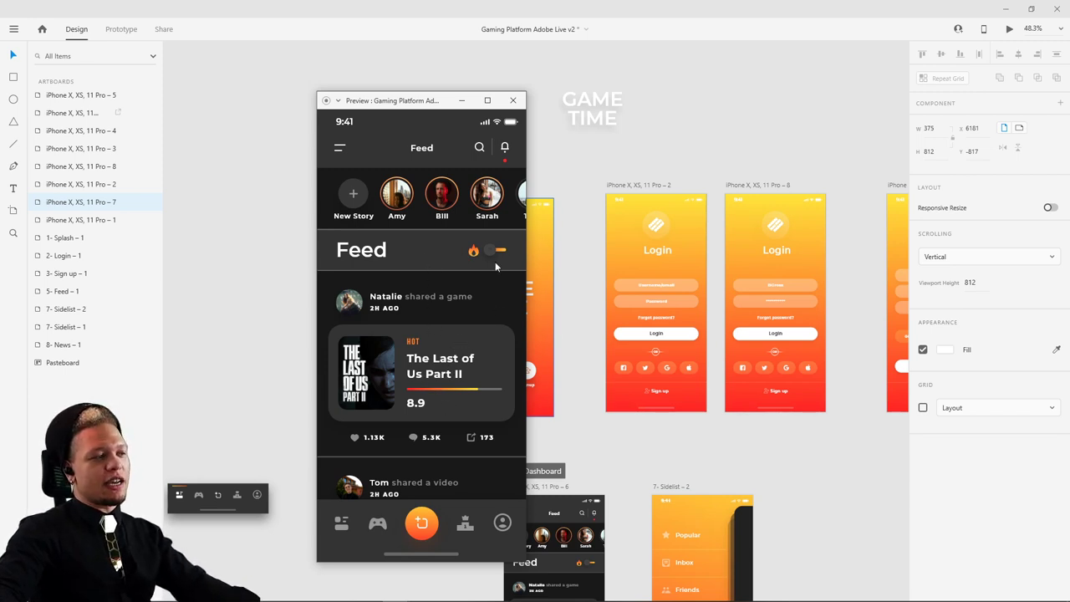
click(512, 100)
- Preview the App Dashboard feed artboard on its own
scroll(756, 469, down, 5)
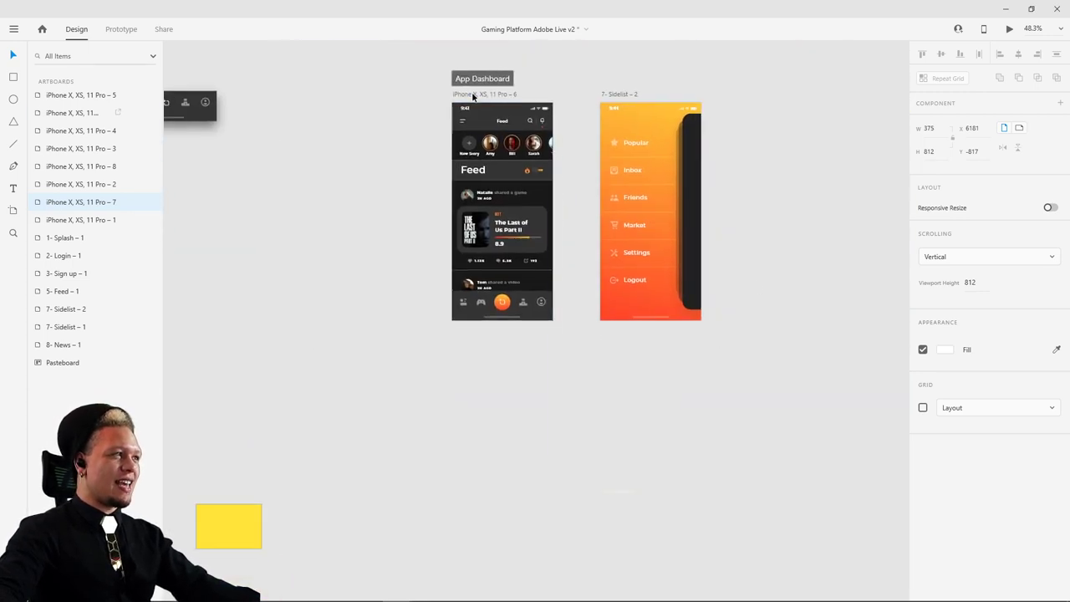
click(473, 97)
click(1009, 28)
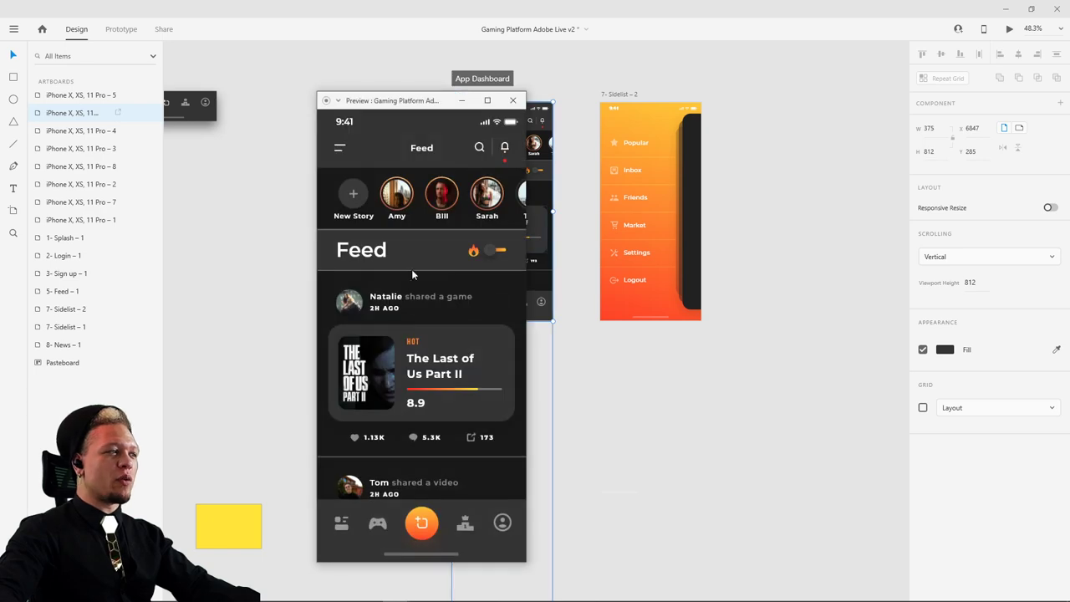
click(512, 100)
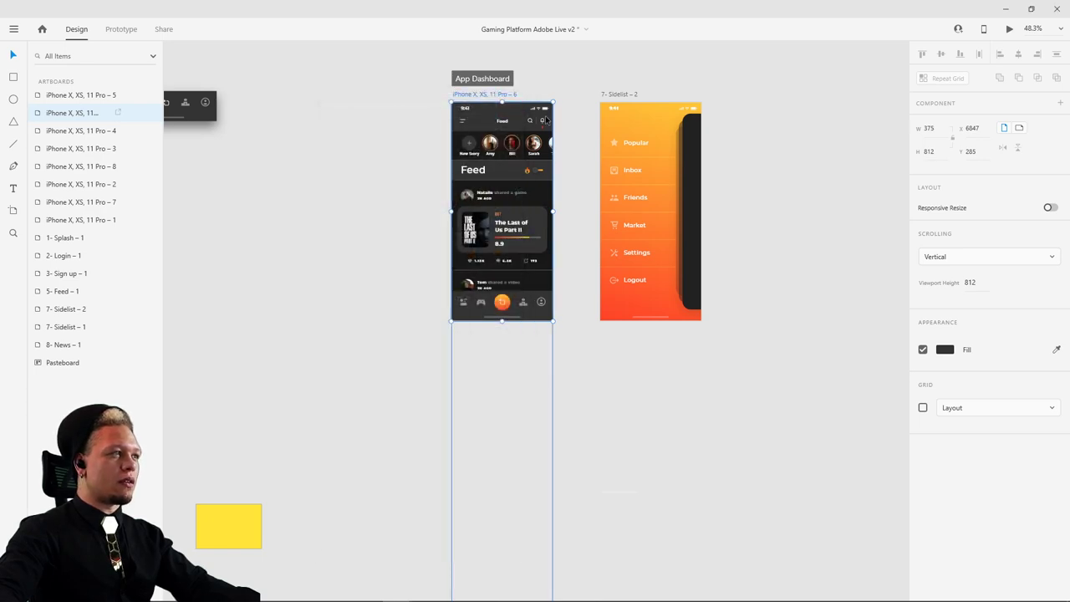
- Drag the In App Dashboard artboard up to sit just below App Dashboard
scroll(550, 304, up, 3)
drag(549, 303, 483, 418)
scroll(754, 278, down, 5)
scroll(754, 278, down, 3)
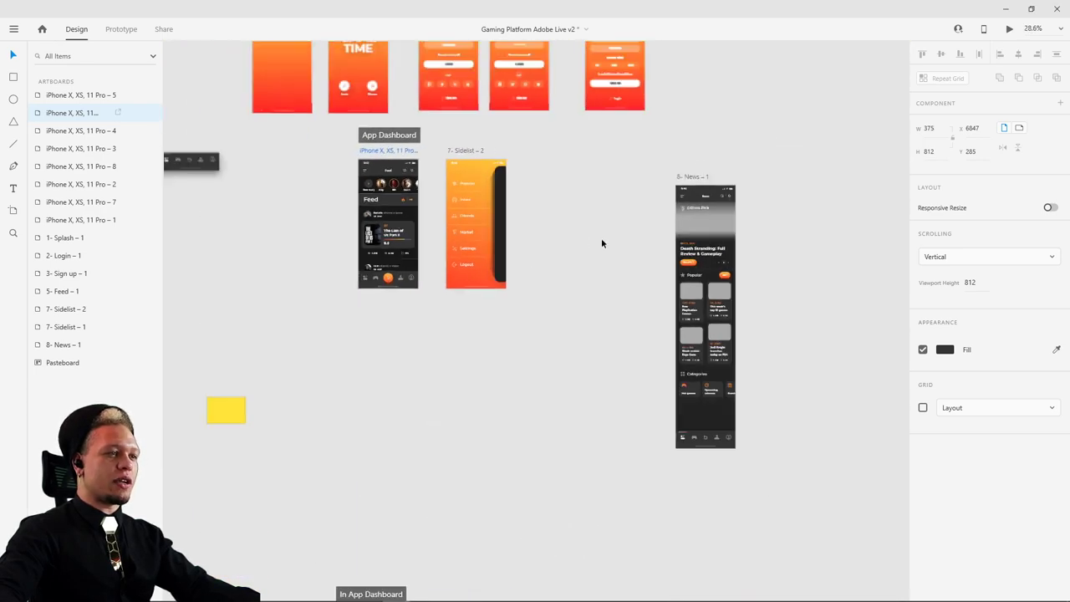
scroll(601, 237, down, 4)
drag(418, 393, 438, 91)
scroll(475, 144, up, 5)
drag(476, 144, 626, 467)
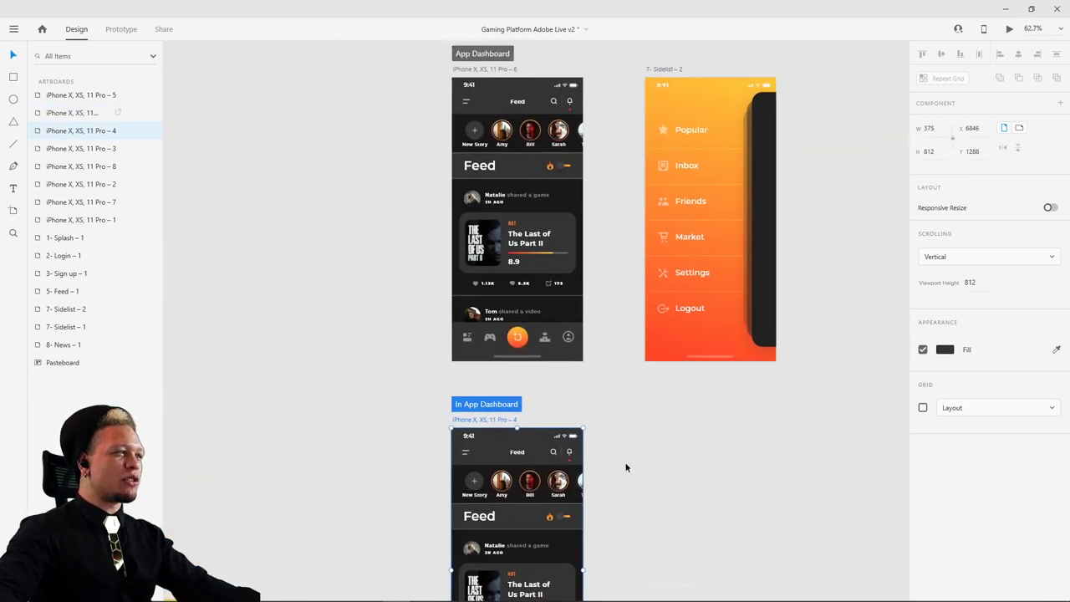
scroll(680, 516, down, 3)
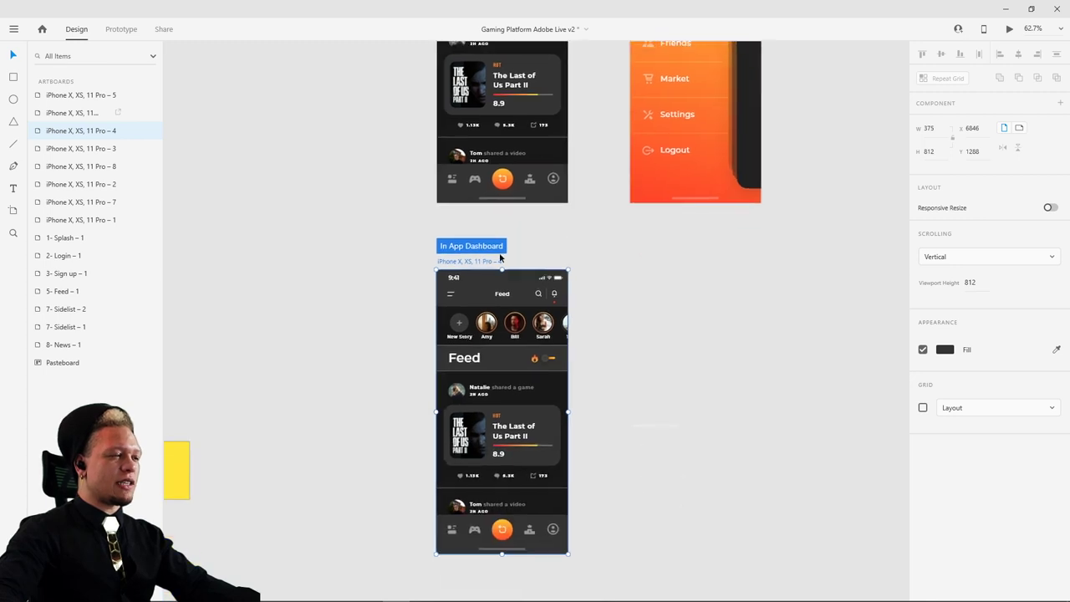
- Preview the In App Dashboard feed screen and scroll through its posts
click(1009, 28)
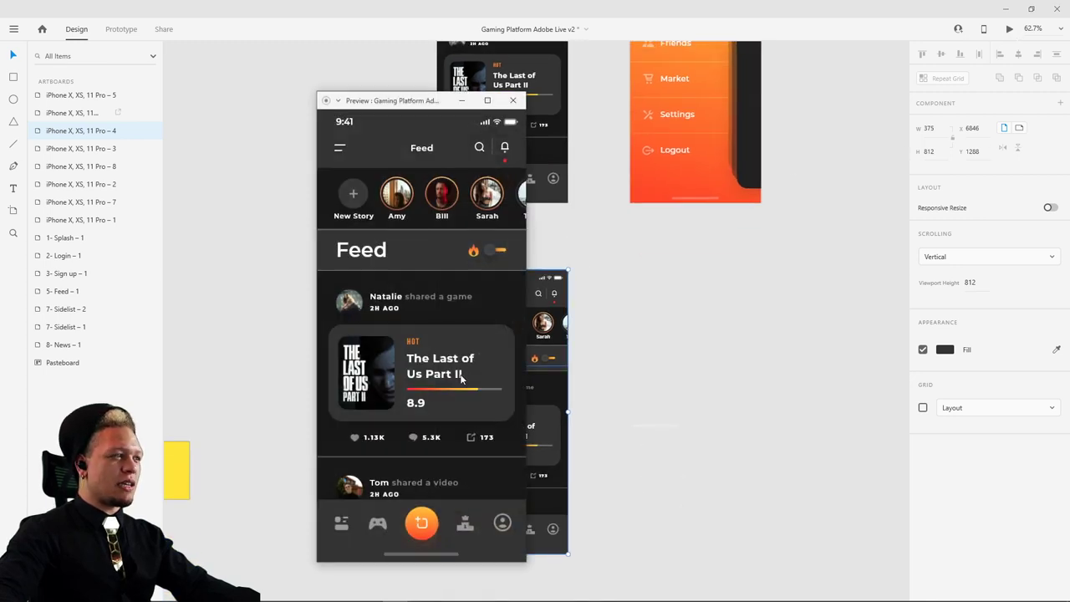
scroll(462, 327, down, 3)
scroll(462, 327, up, 1)
scroll(440, 347, down, 3)
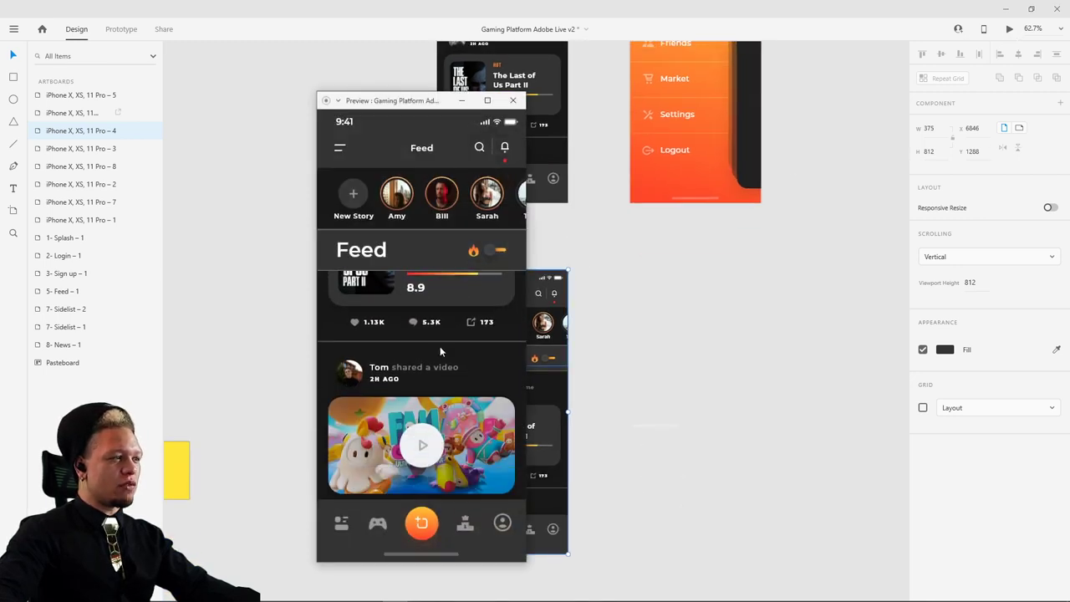
scroll(438, 391, down, 3)
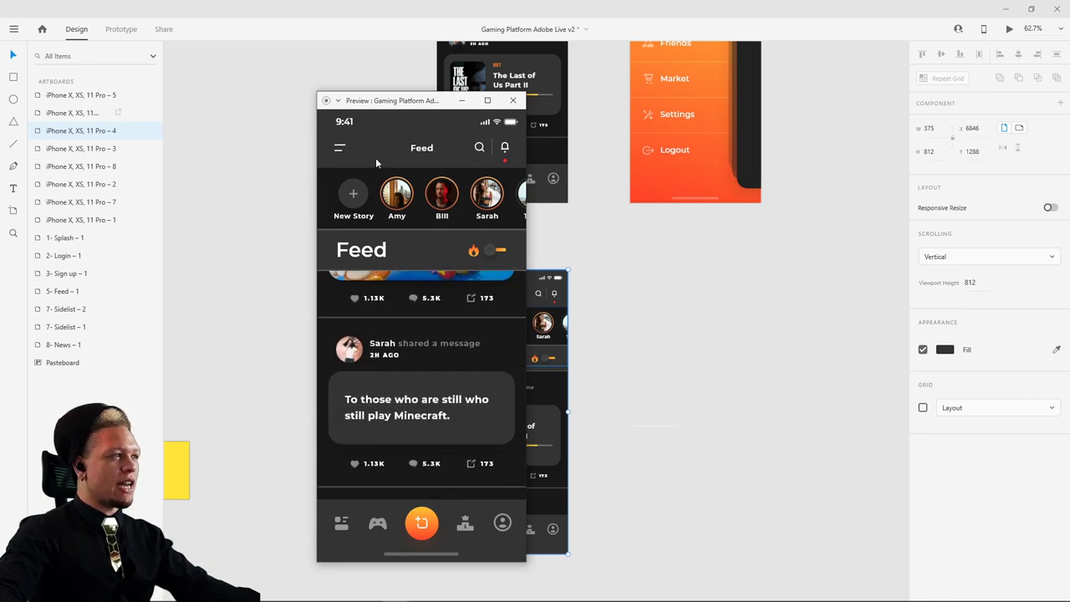
scroll(376, 192, right, 3)
scroll(375, 192, left, 3)
scroll(370, 188, right, 1)
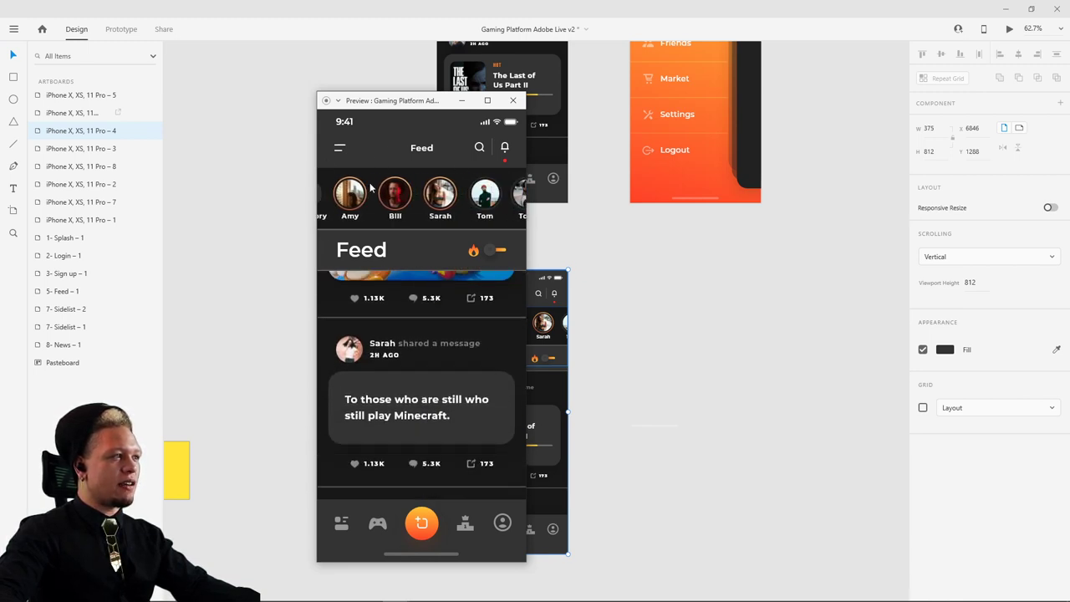
scroll(371, 188, left, 1)
scroll(434, 391, up, 1)
scroll(431, 389, down, 4)
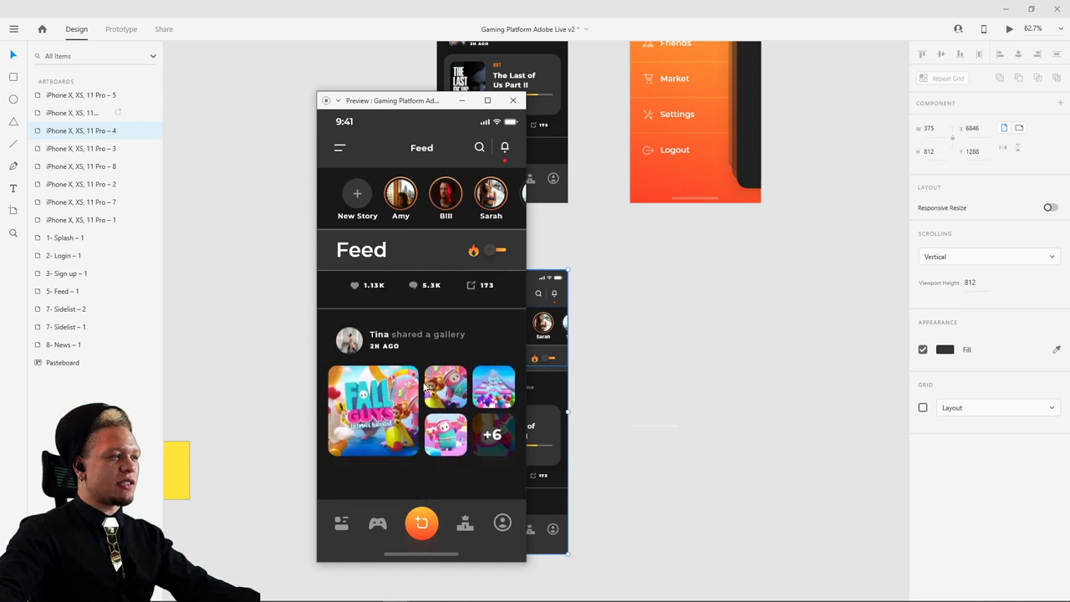
scroll(426, 360, down, 2)
scroll(435, 401, up, 3)
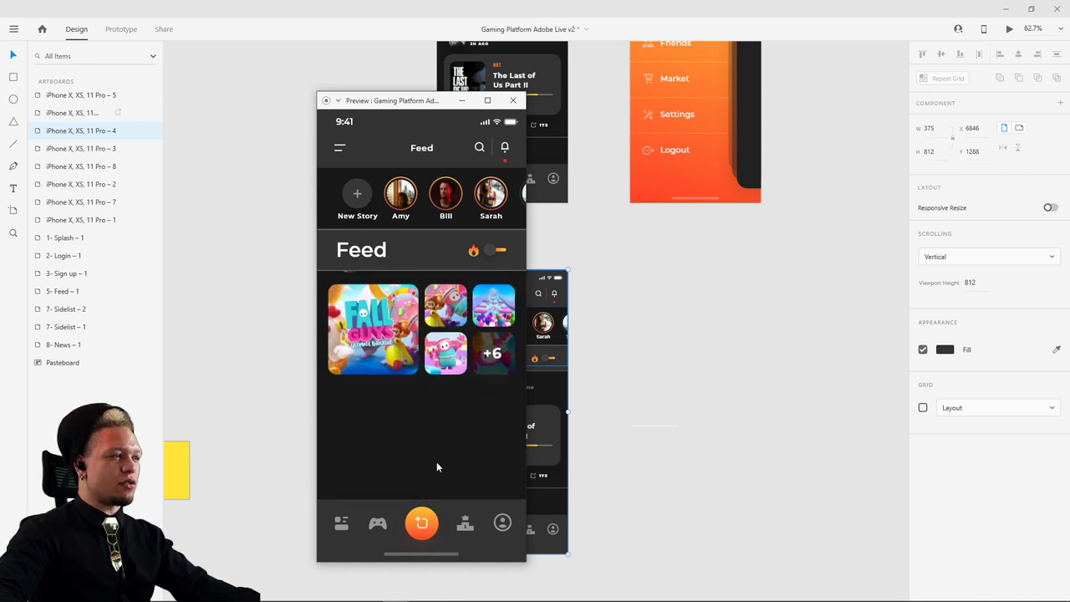
click(512, 102)
scroll(606, 236, up, 4)
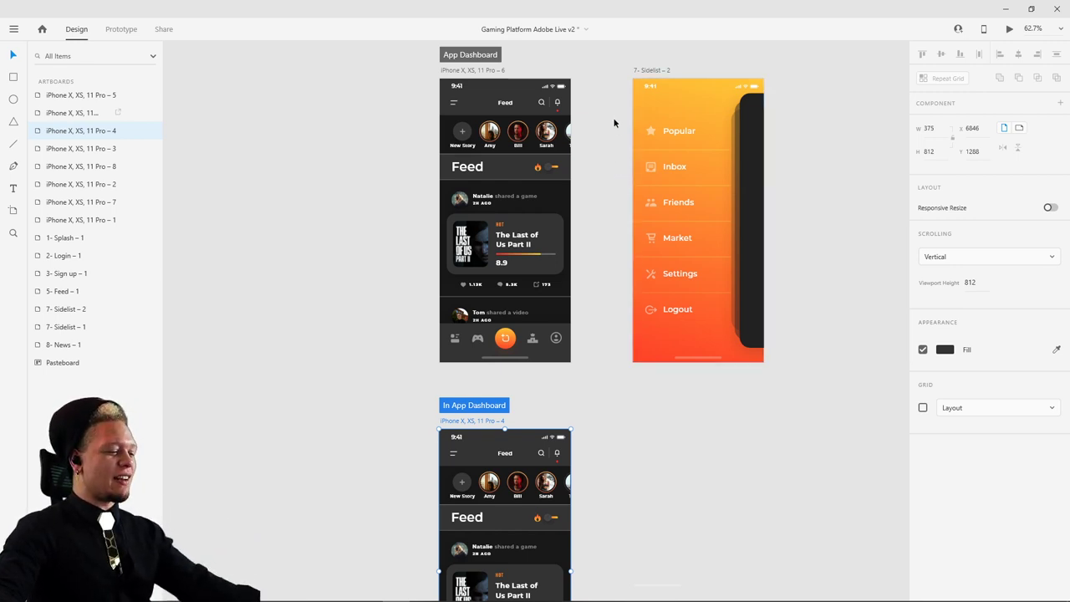
- Move the In App Dashboard artboard further down the canvas
scroll(503, 195, up, 3)
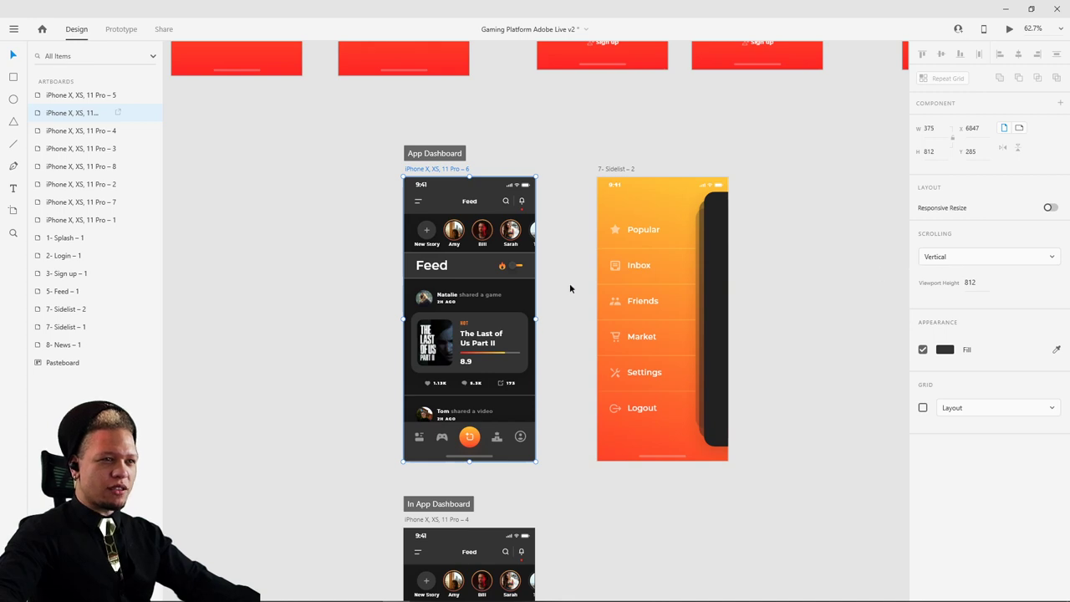
scroll(579, 533, down, 5)
drag(468, 294, 482, 381)
scroll(471, 382, down, 5)
- Stretch the App Dashboard artboard taller to a height of 1591
click(472, 227)
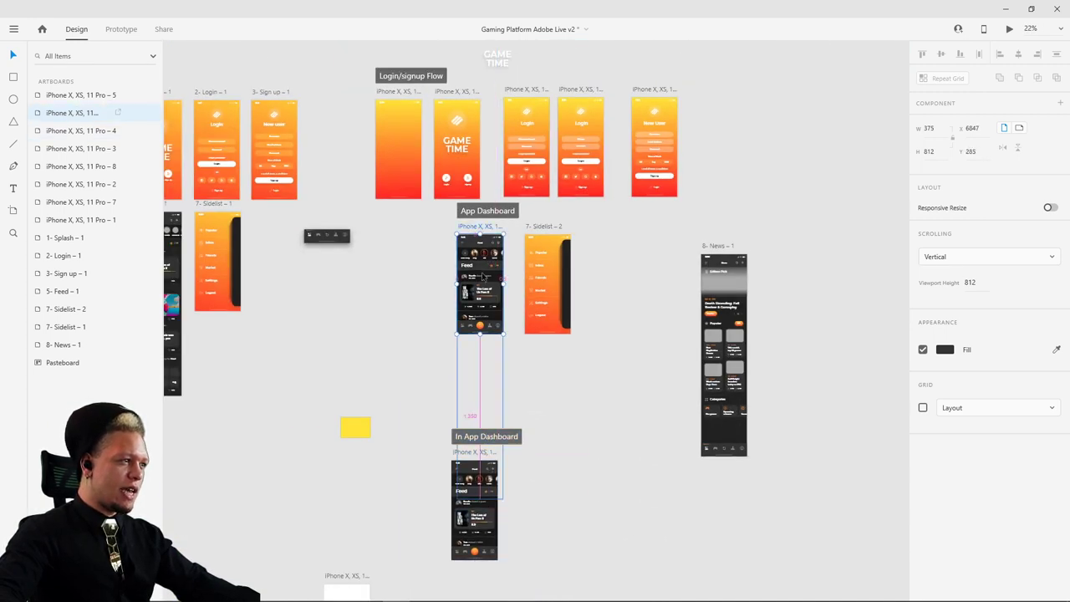
key(ctrl+3)
drag(473, 500, 474, 525)
scroll(473, 587, down, 4)
click(627, 360)
- Preview the Feed (iPhone X, XS, 11 Pro – 6) artboard in Desktop Preview
click(566, 163)
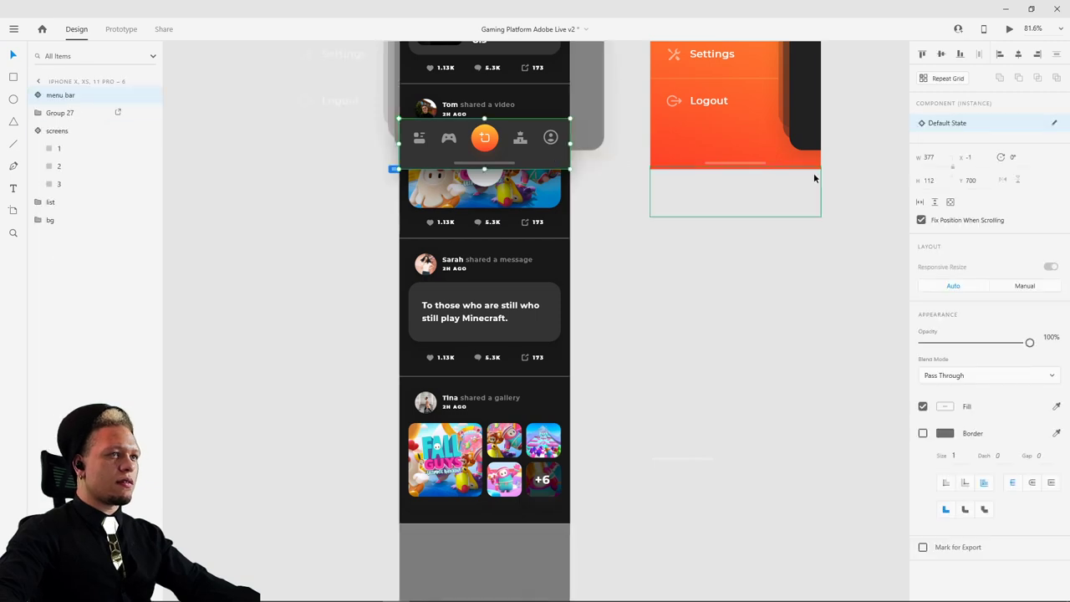
scroll(657, 401, up, 5)
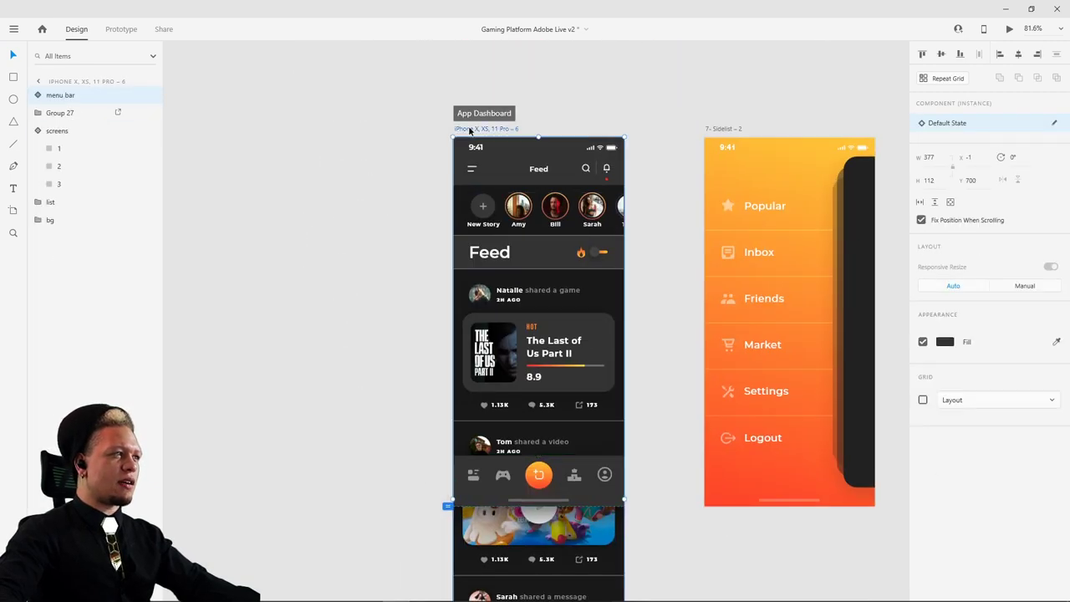
click(470, 129)
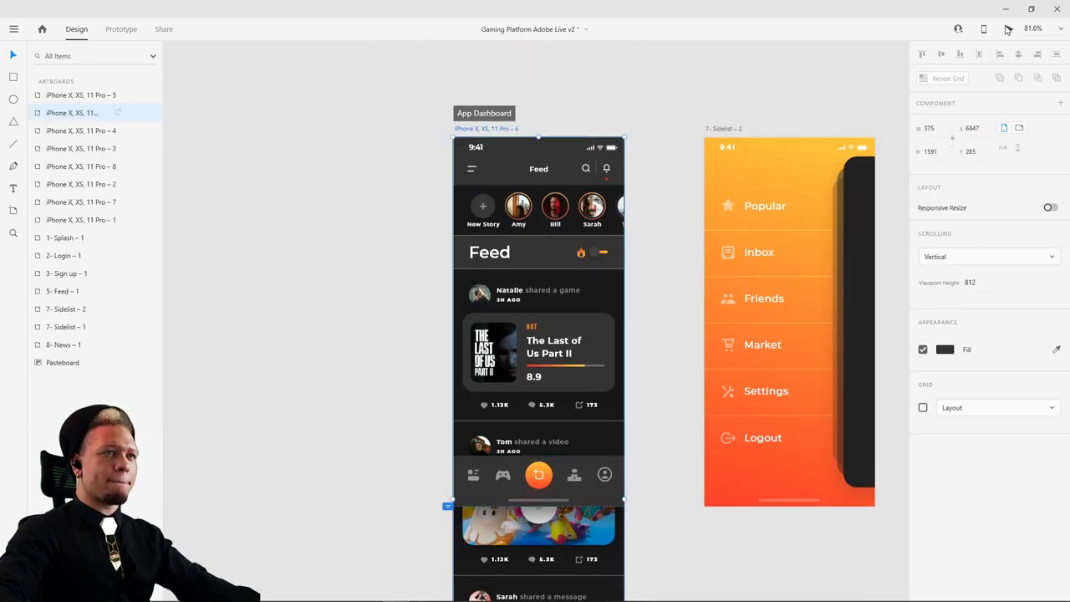
click(1009, 29)
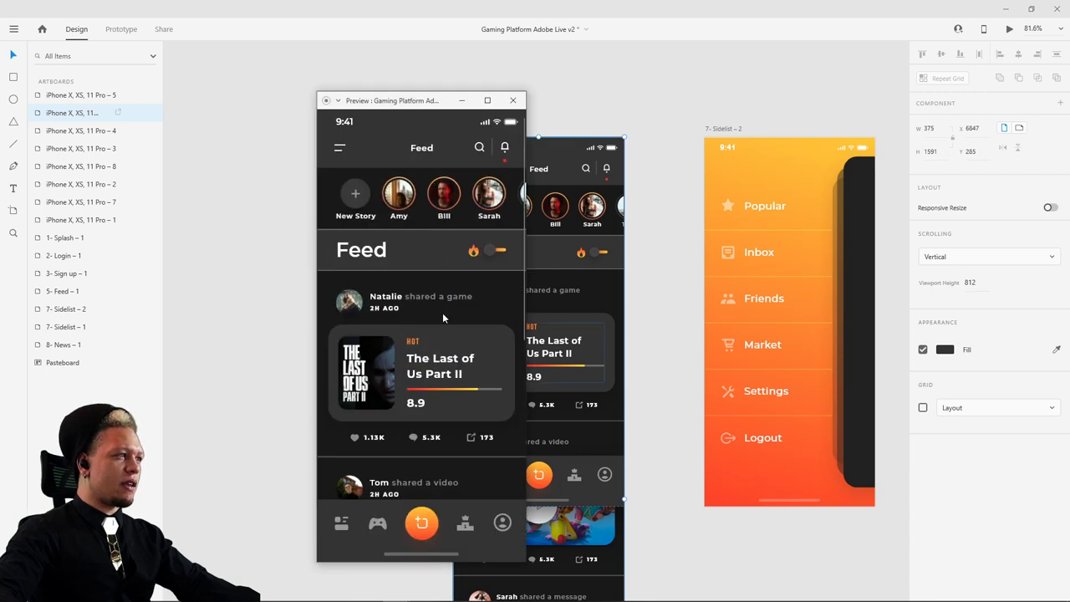
click(507, 104)
- Move Group 27 to X 0, Y 0 and make it scroll vertically
click(455, 189)
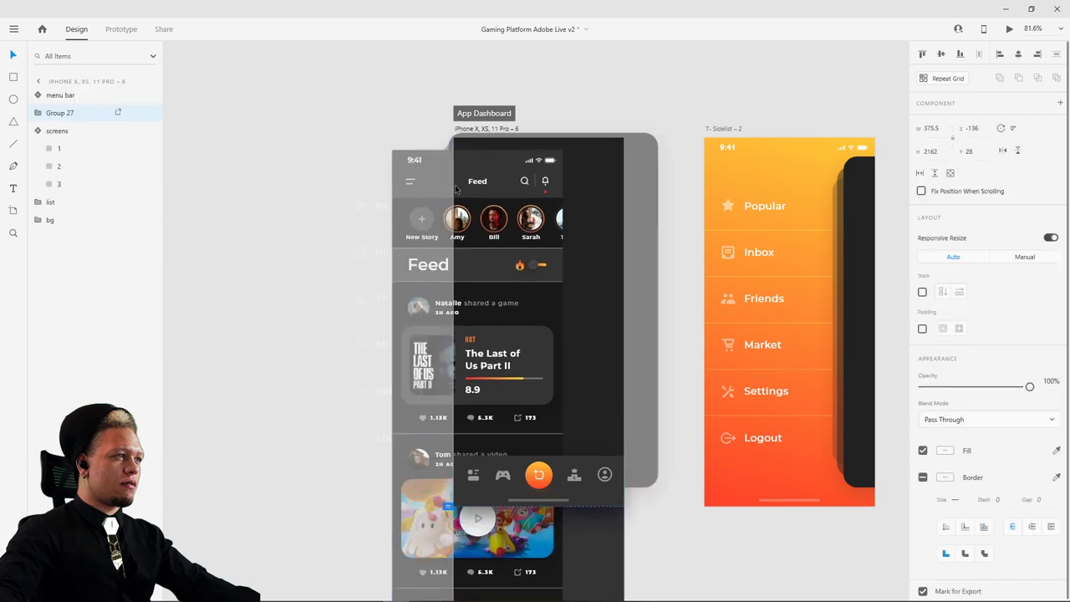
drag(456, 188, 516, 176)
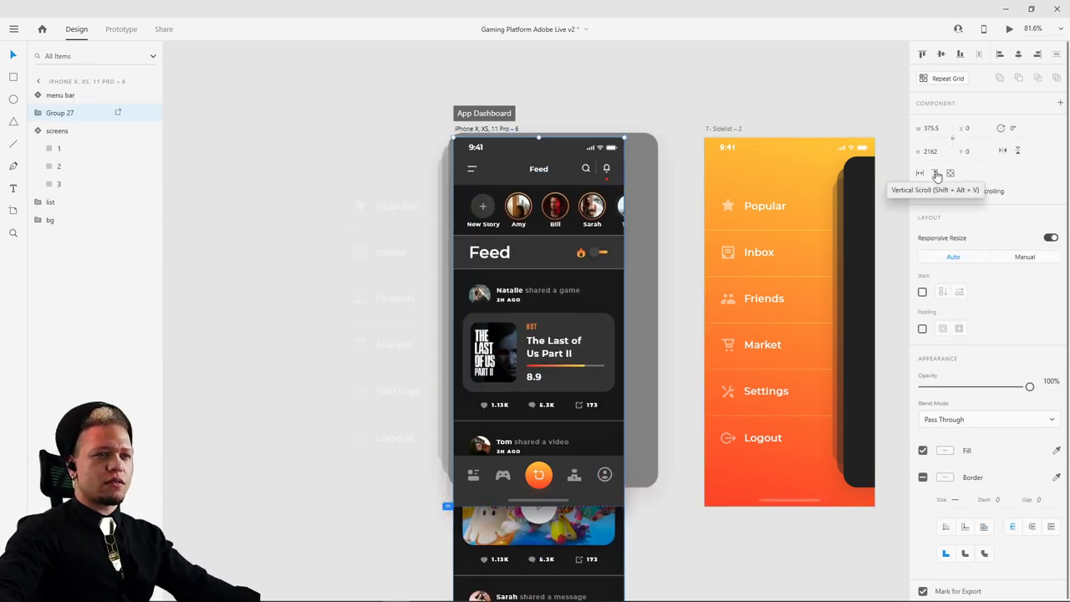
click(936, 174)
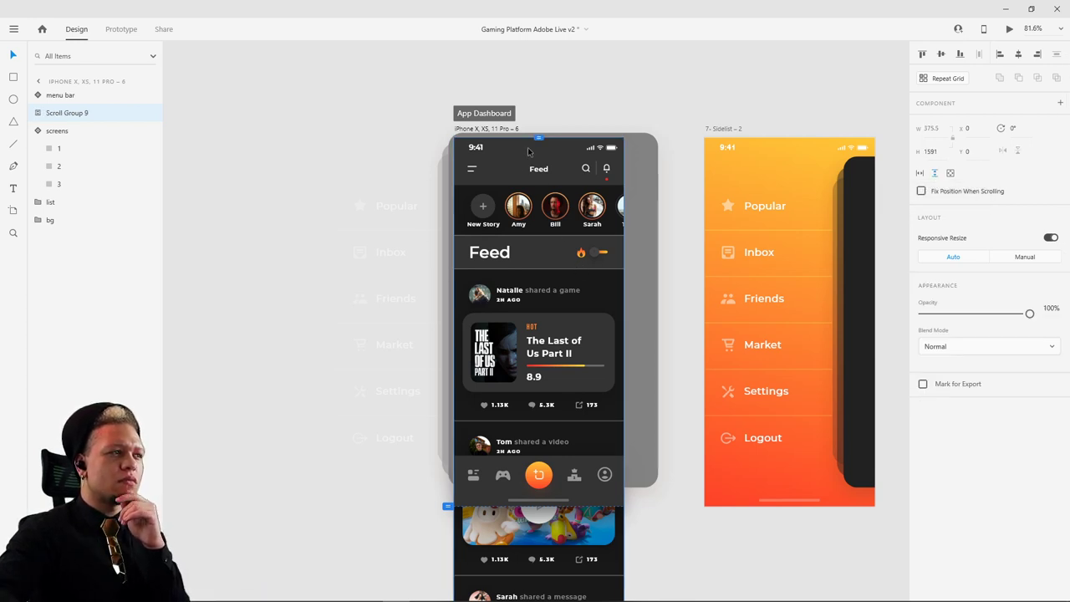
drag(538, 138, 539, 138)
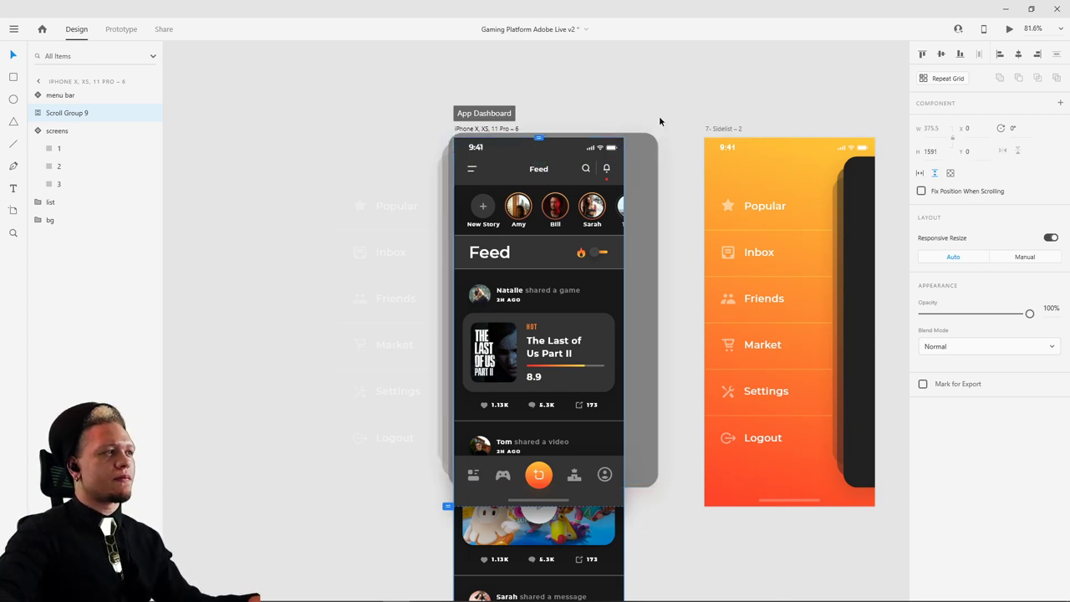
- Turn the scroll group back into a plain group and preview the Feed artboard
click(654, 73)
click(640, 167)
click(935, 173)
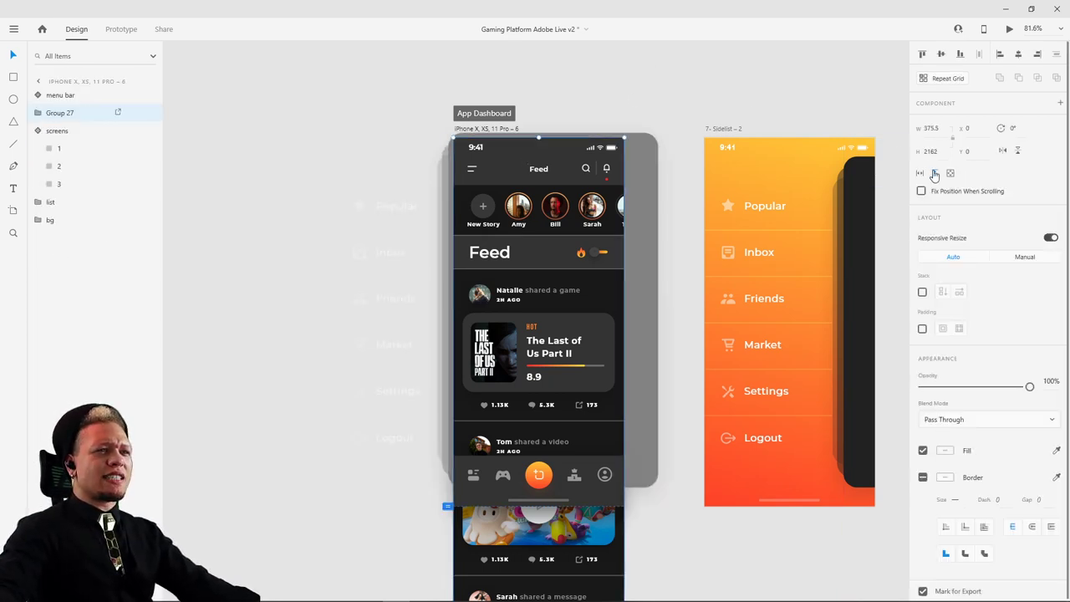
click(643, 98)
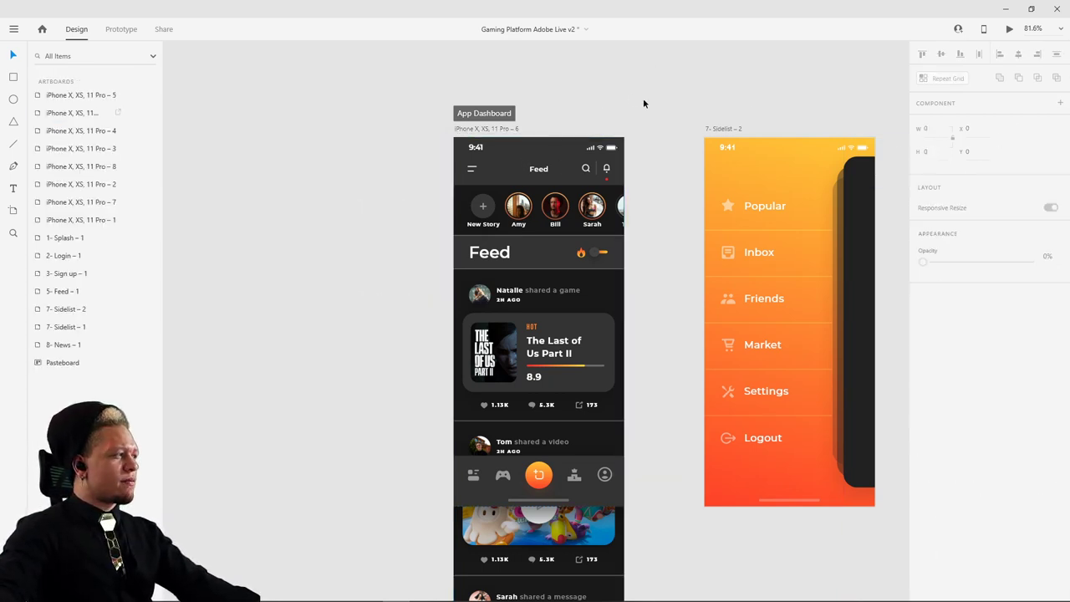
click(504, 130)
click(1013, 31)
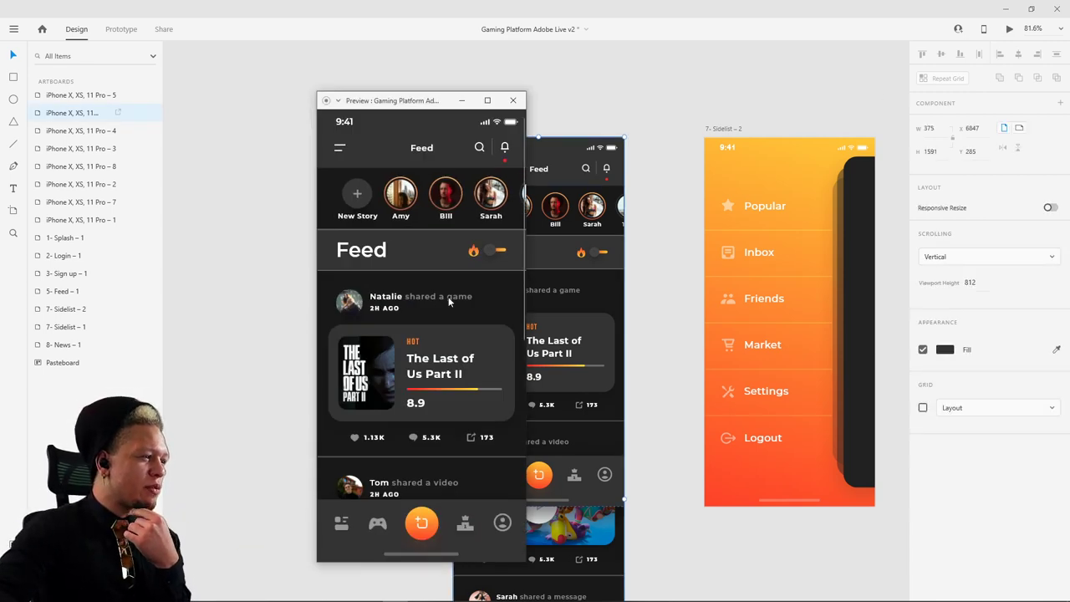
- Scroll the feed up and down in the preview to test fixed header and bar
drag(443, 185, 581, 200)
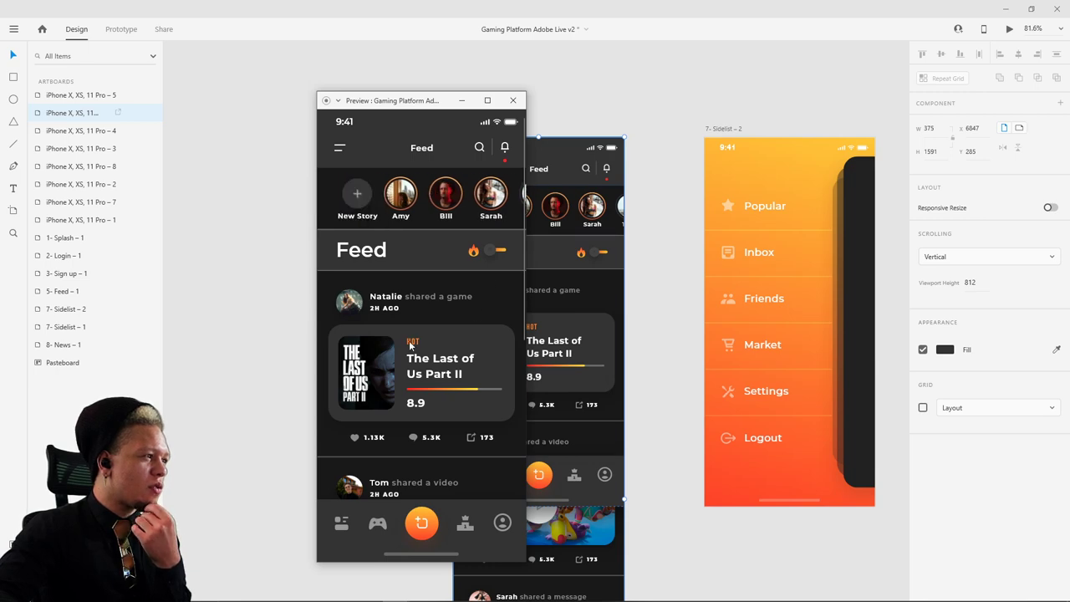
scroll(410, 344, down, 5)
scroll(454, 297, up, 5)
scroll(455, 298, down, 3)
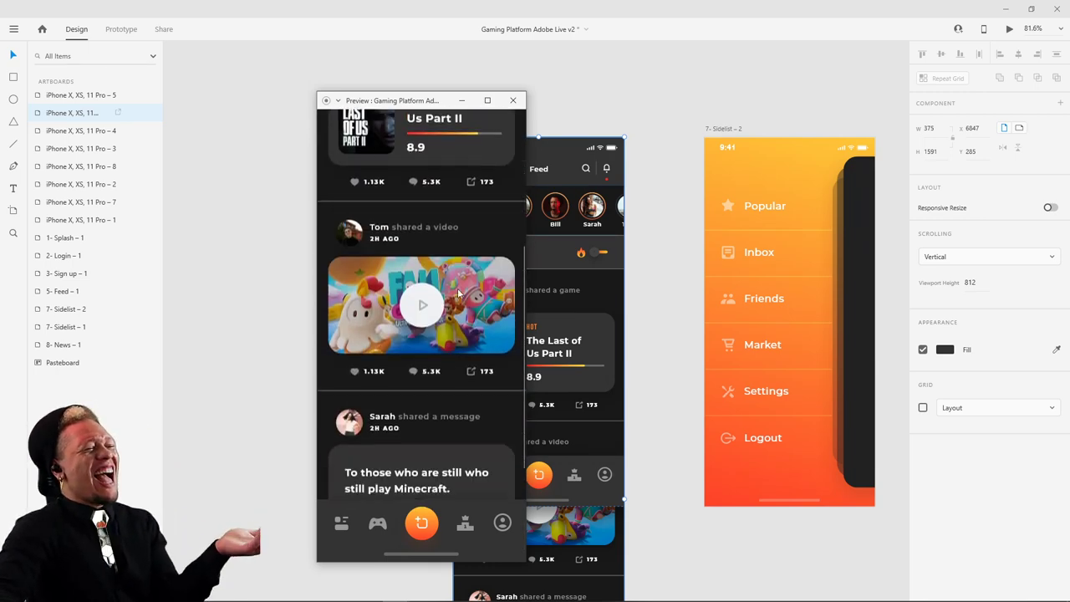
scroll(458, 294, down, 2)
scroll(464, 283, up, 5)
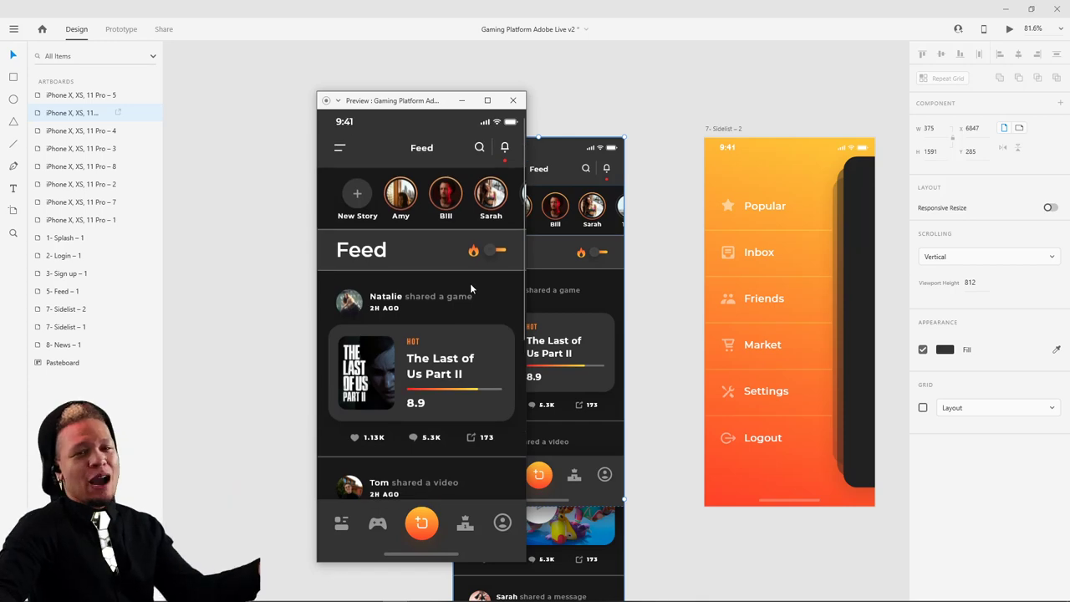
scroll(470, 283, down, 3)
scroll(467, 279, up, 3)
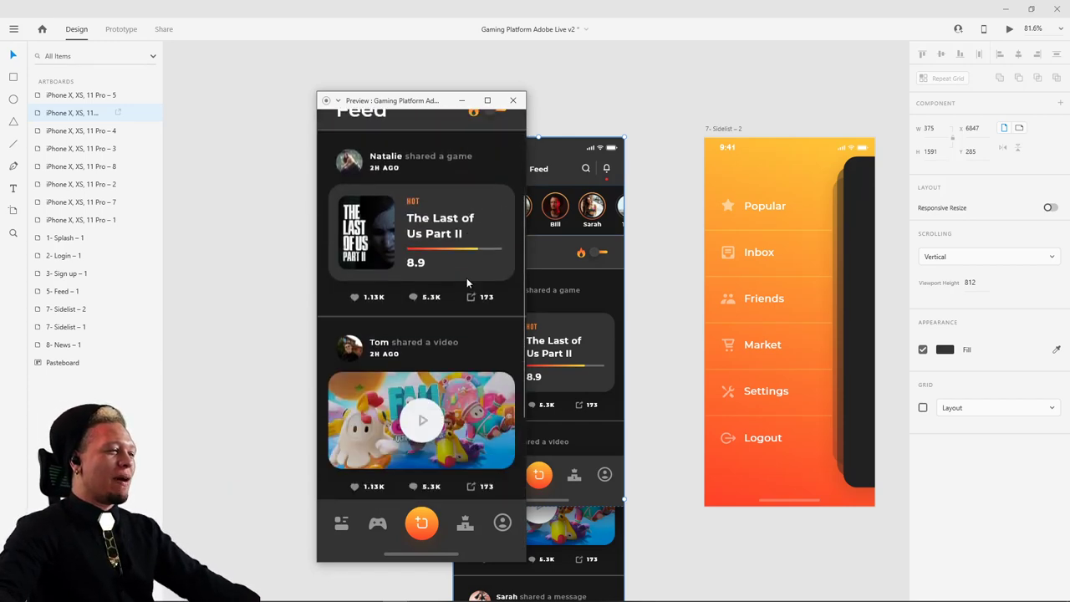
scroll(460, 288, up, 1)
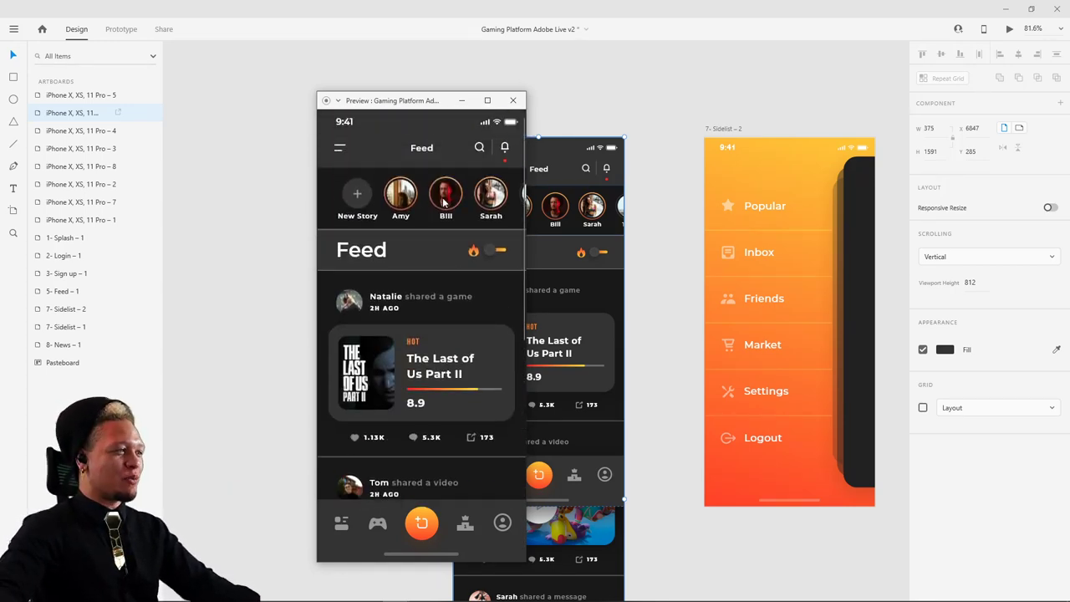
- Swipe the stories row to reveal more avatars and back to New Story
drag(445, 199, 354, 214)
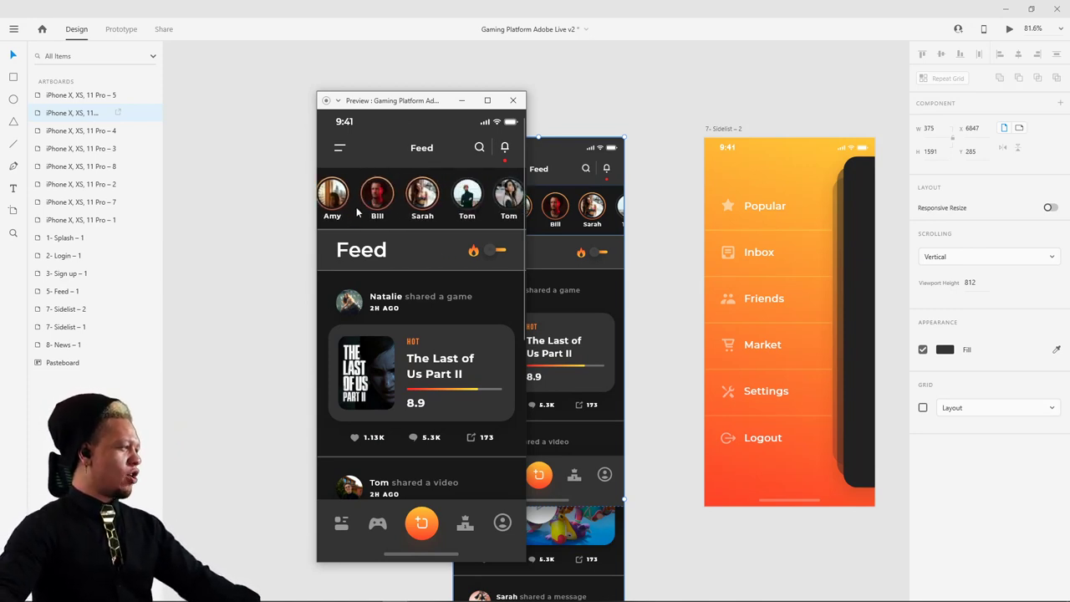
drag(354, 214, 414, 200)
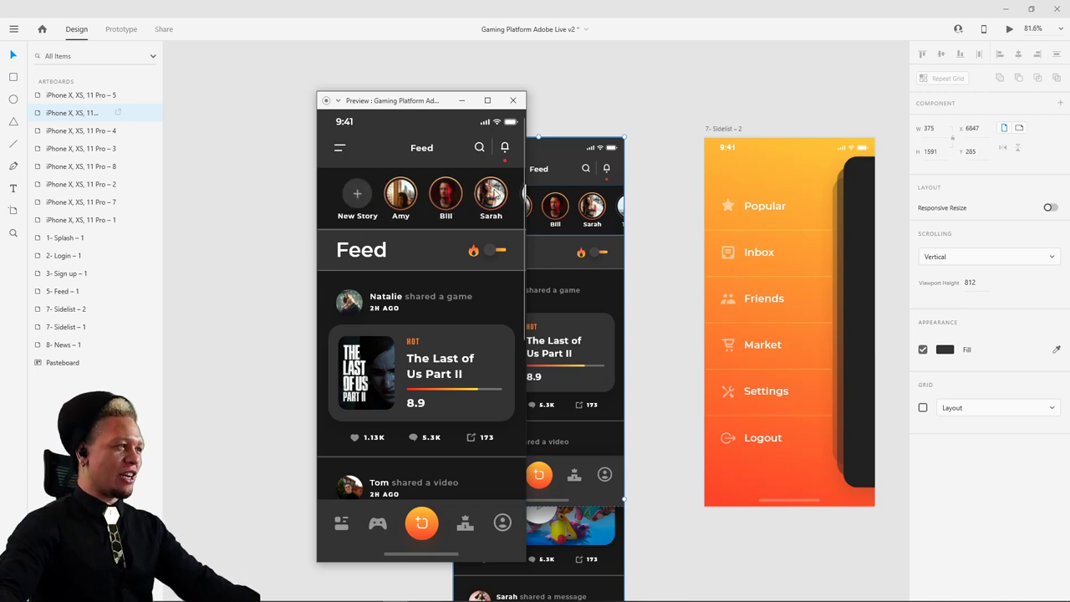
scroll(450, 277, down, 4)
scroll(445, 301, up, 4)
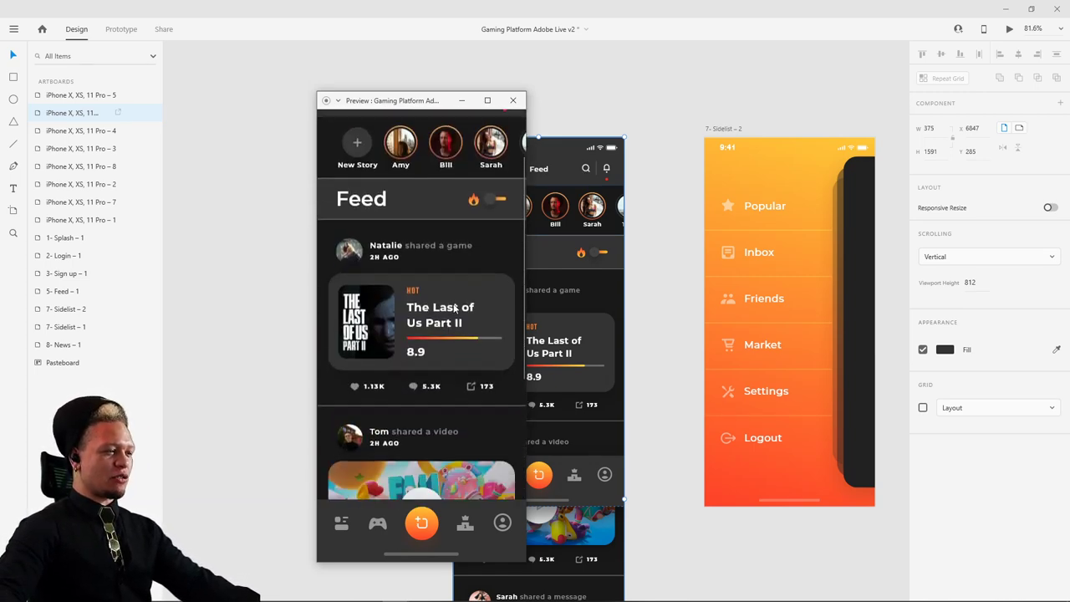
scroll(407, 540, down, 3)
scroll(452, 293, up, 4)
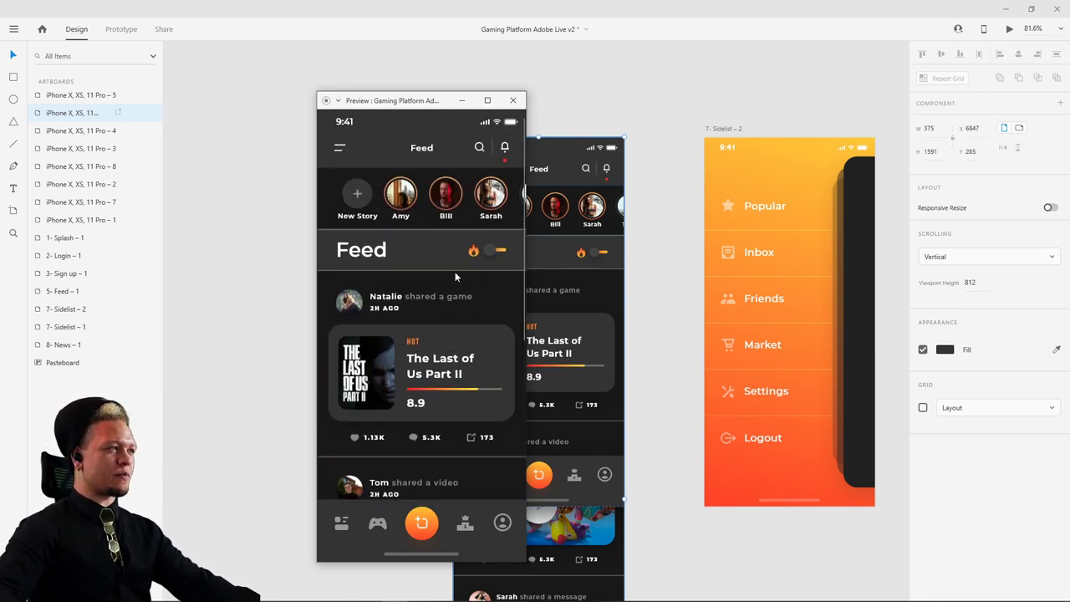
drag(468, 193, 510, 189)
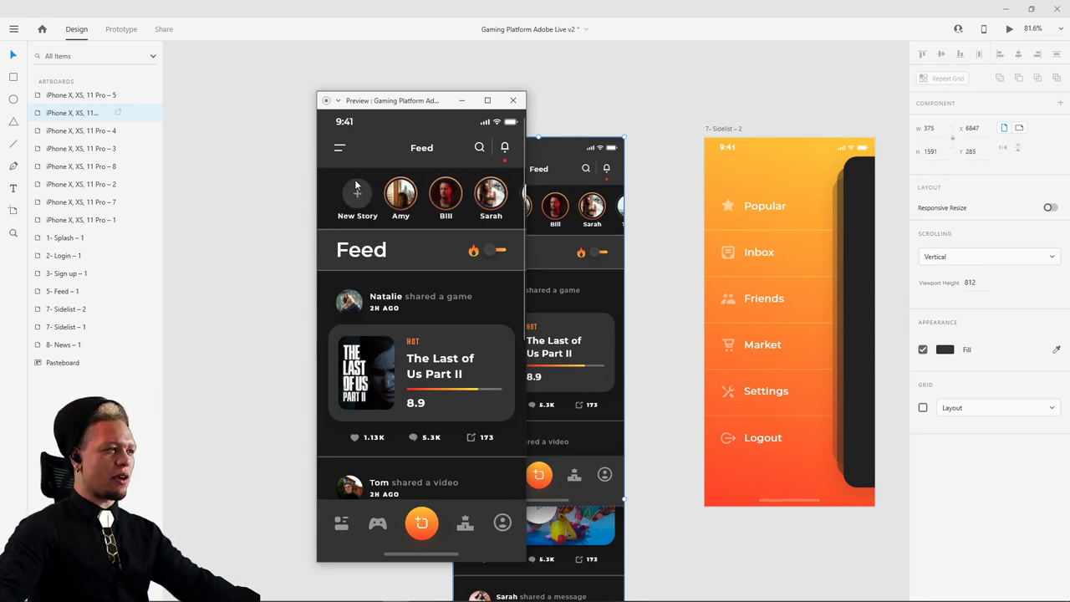
- Open and close the side menu from the Feed's hamburger icon several times
click(340, 148)
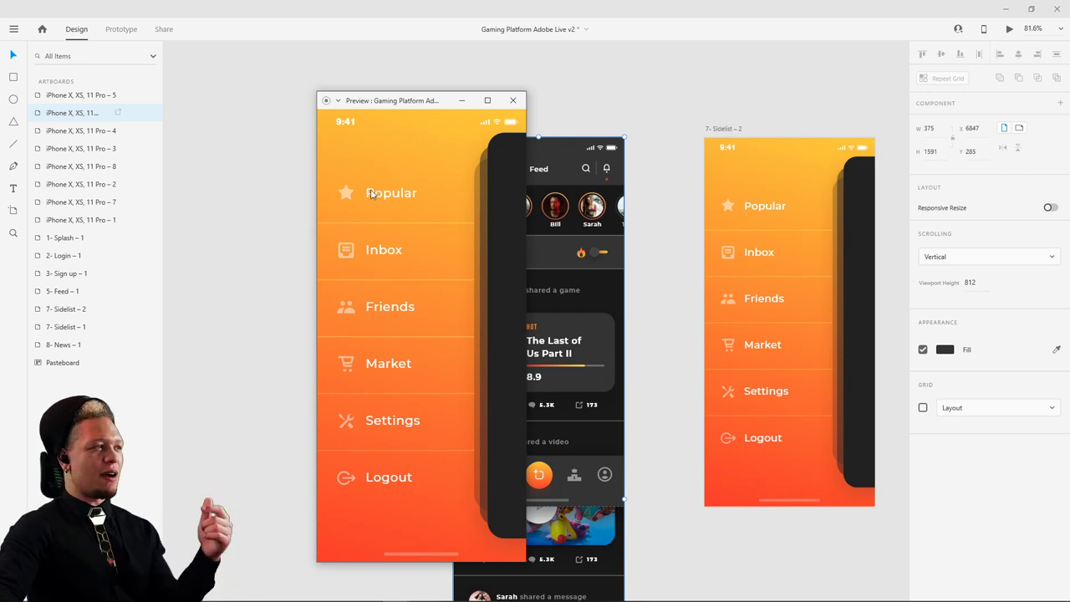
drag(504, 171, 282, 190)
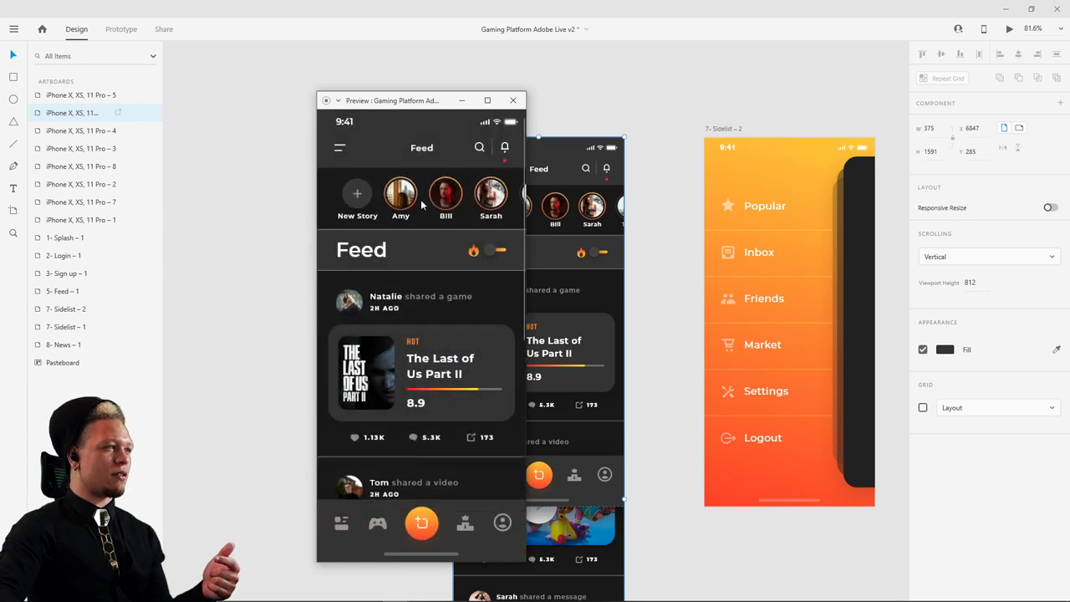
click(340, 151)
click(503, 196)
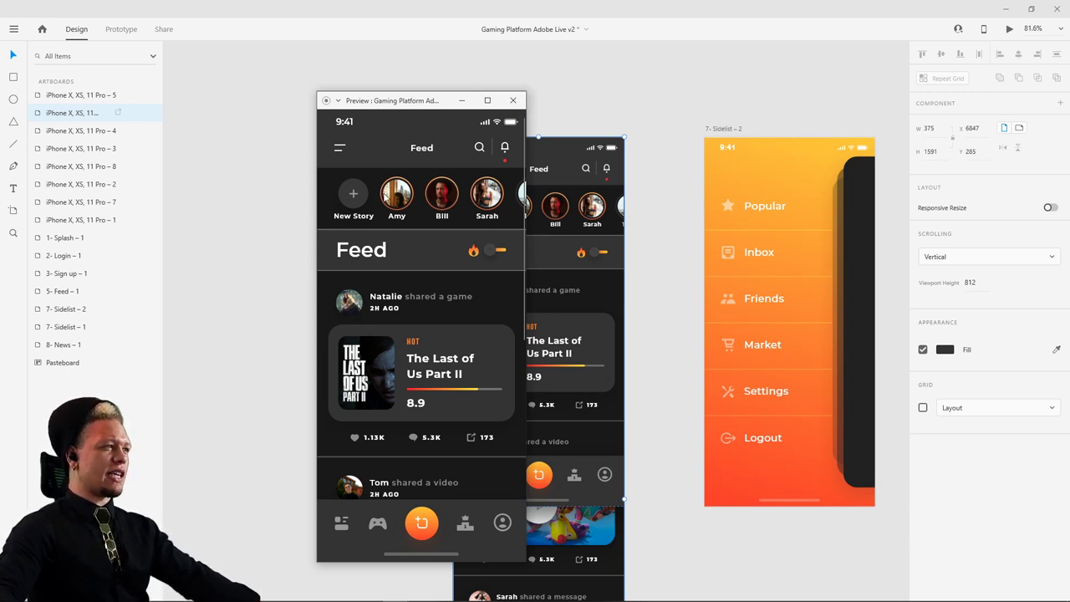
drag(419, 197, 423, 198)
click(340, 147)
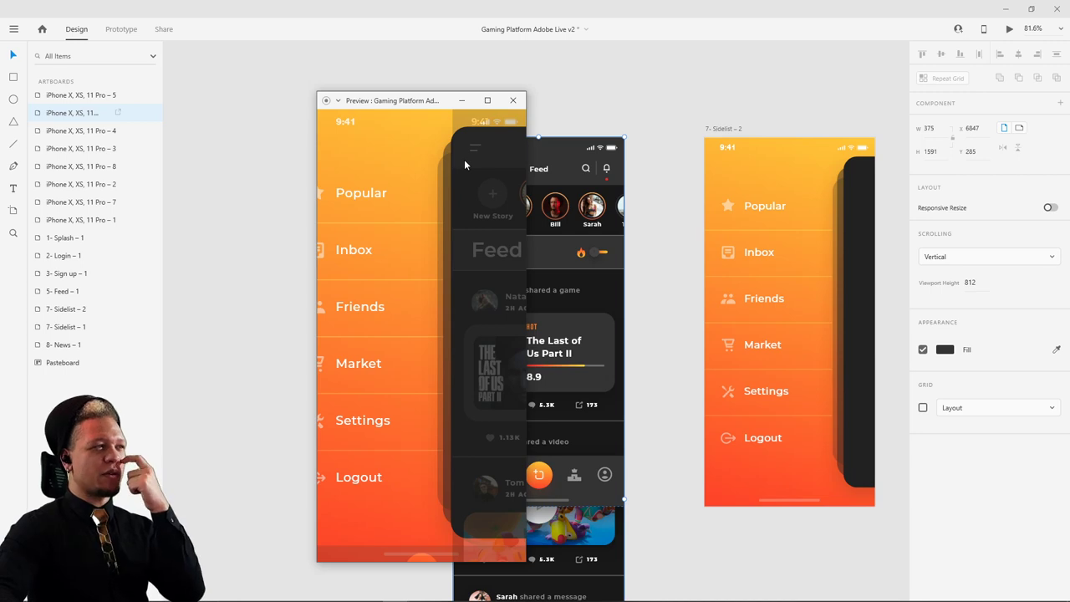
click(465, 165)
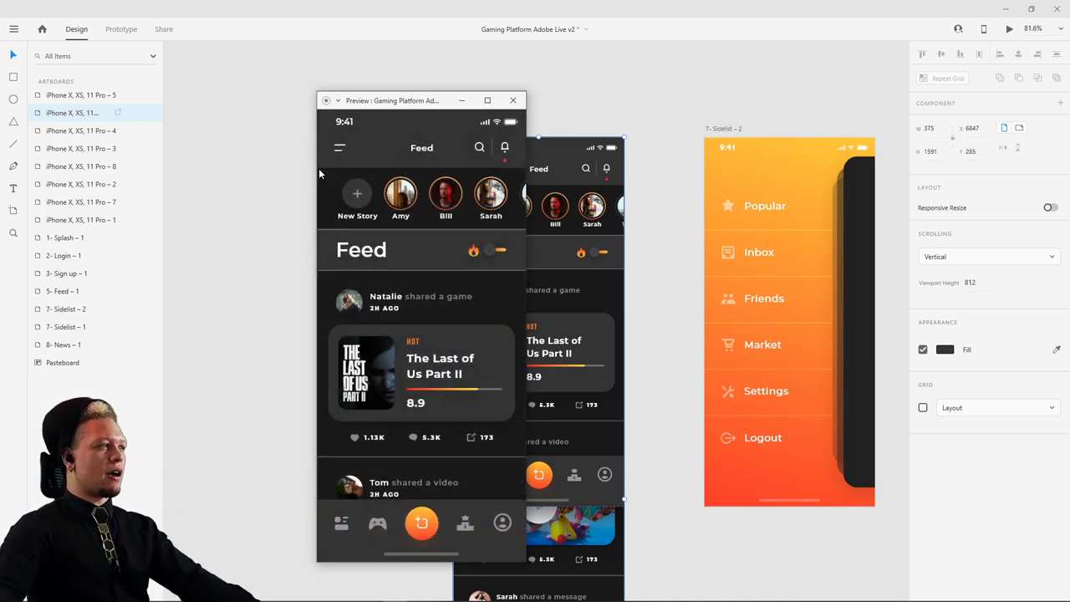
click(513, 100)
- Select the dark feed panel on Sidelist-2, raise it to full opacity and shift it lower
scroll(676, 86, right, 5)
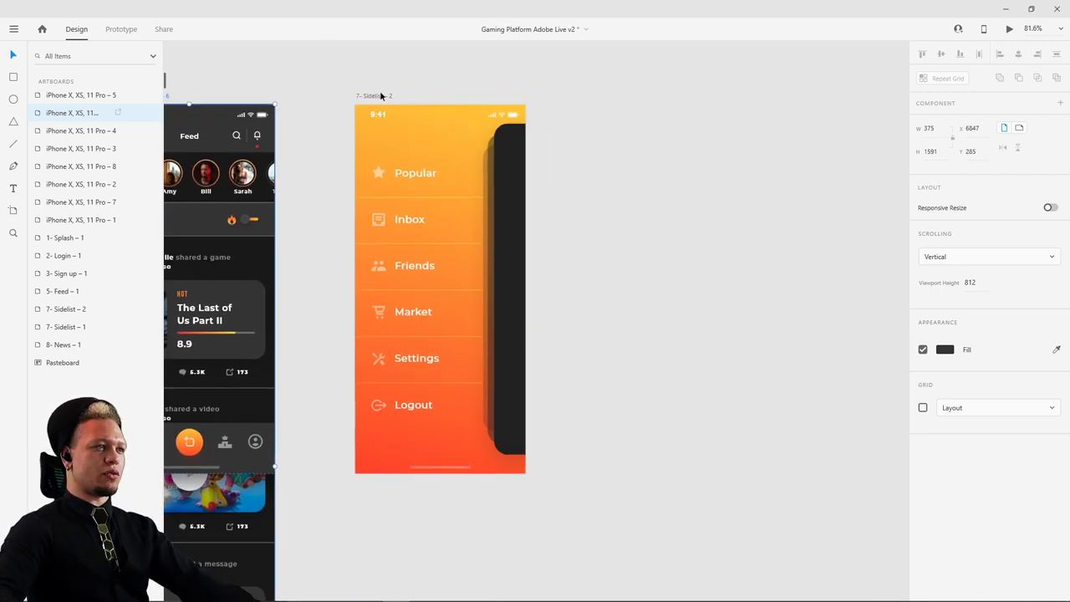
click(519, 173)
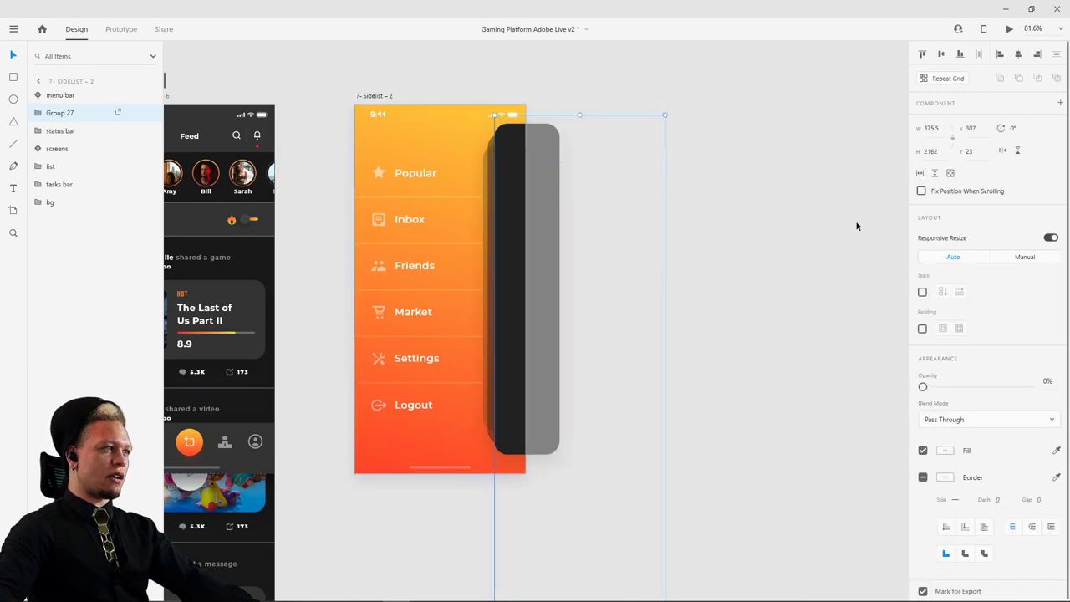
drag(923, 386, 1029, 386)
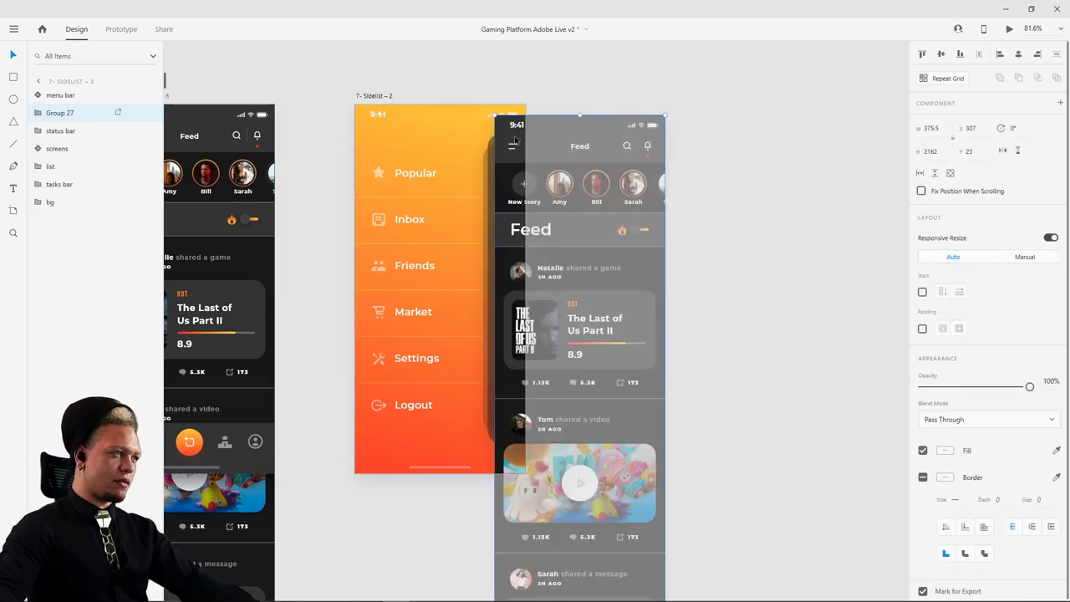
drag(516, 140, 526, 149)
- Set the feed overlay's opacity to 0%
scroll(499, 144, up, 5)
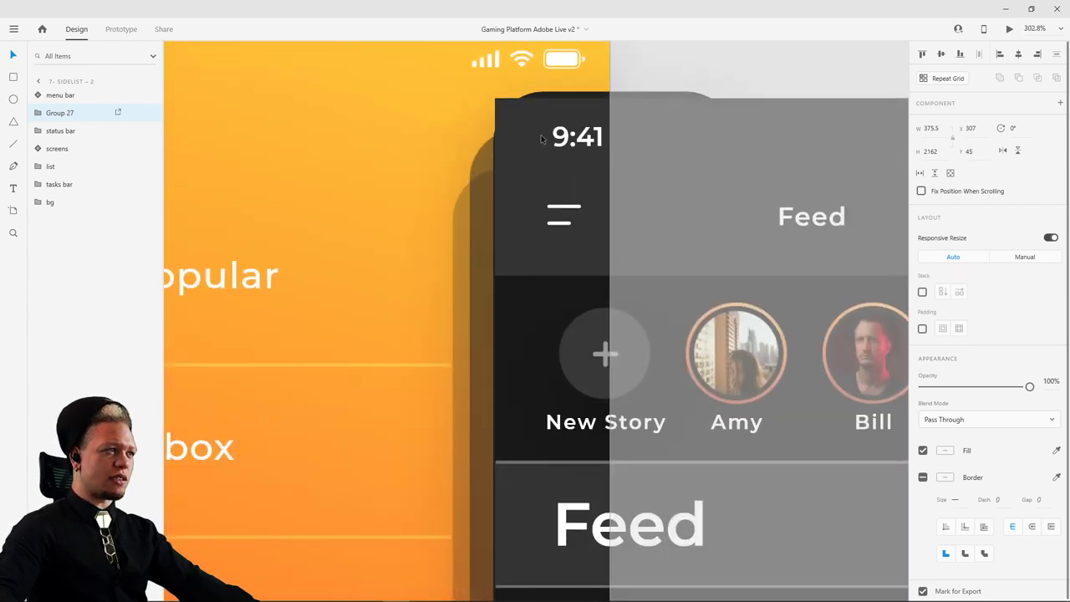
scroll(565, 96, down, 5)
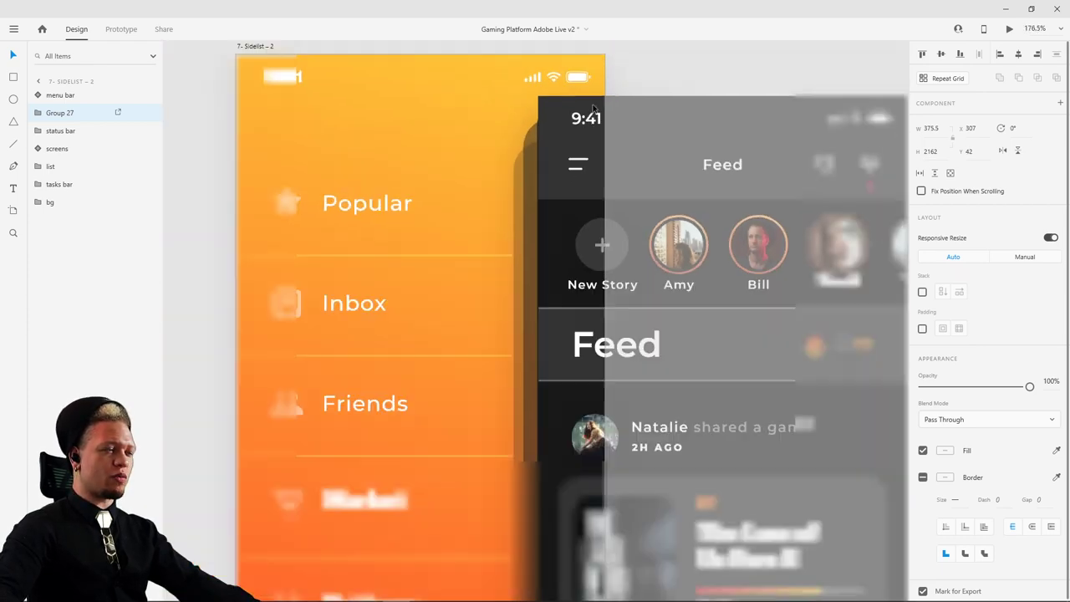
drag(1029, 386, 895, 386)
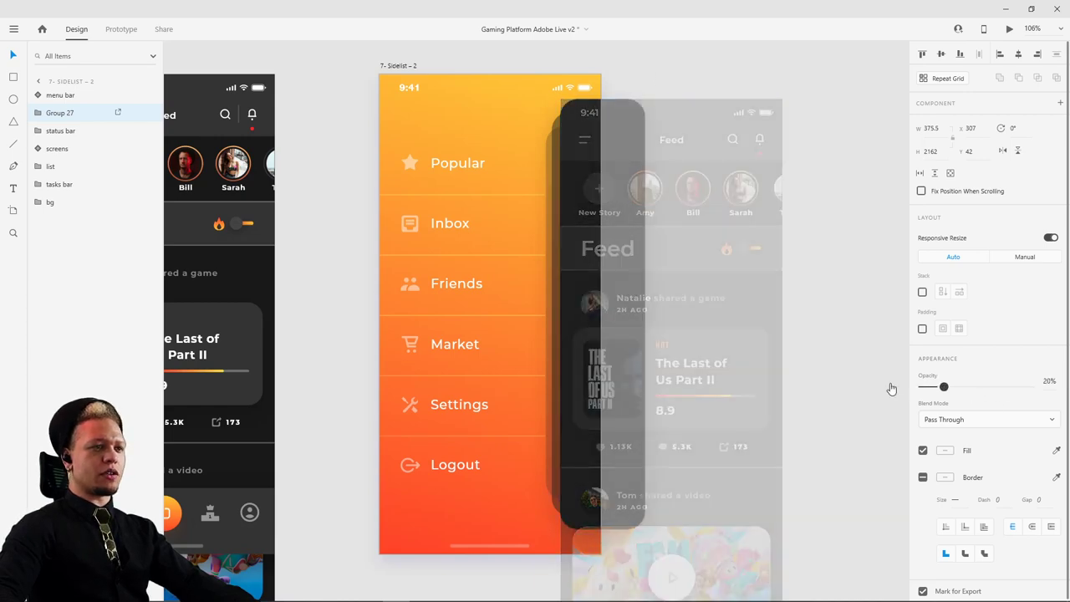
scroll(709, 205, down, 2)
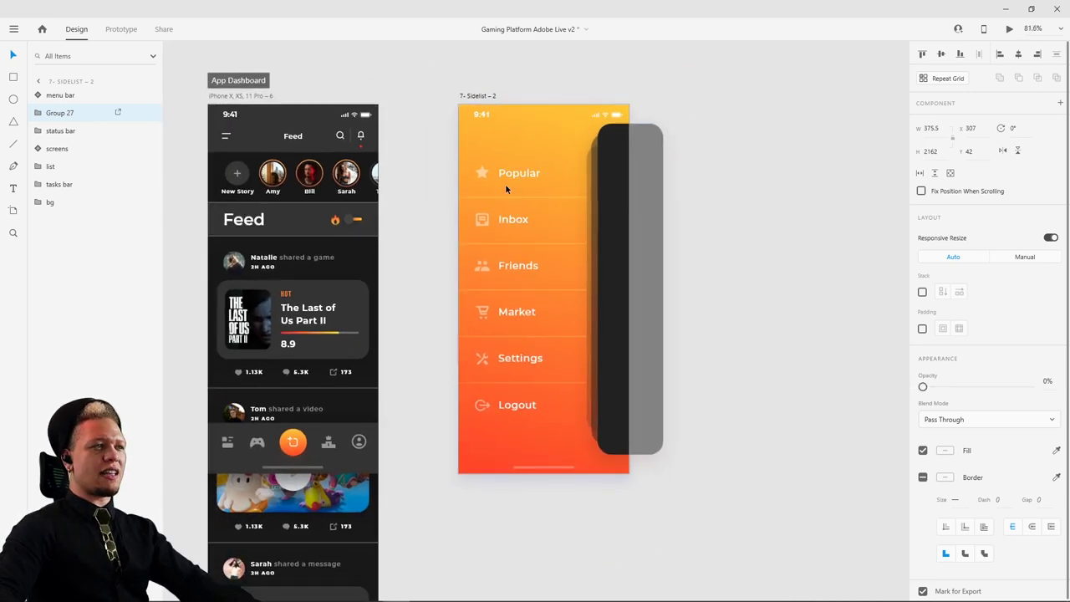
click(241, 96)
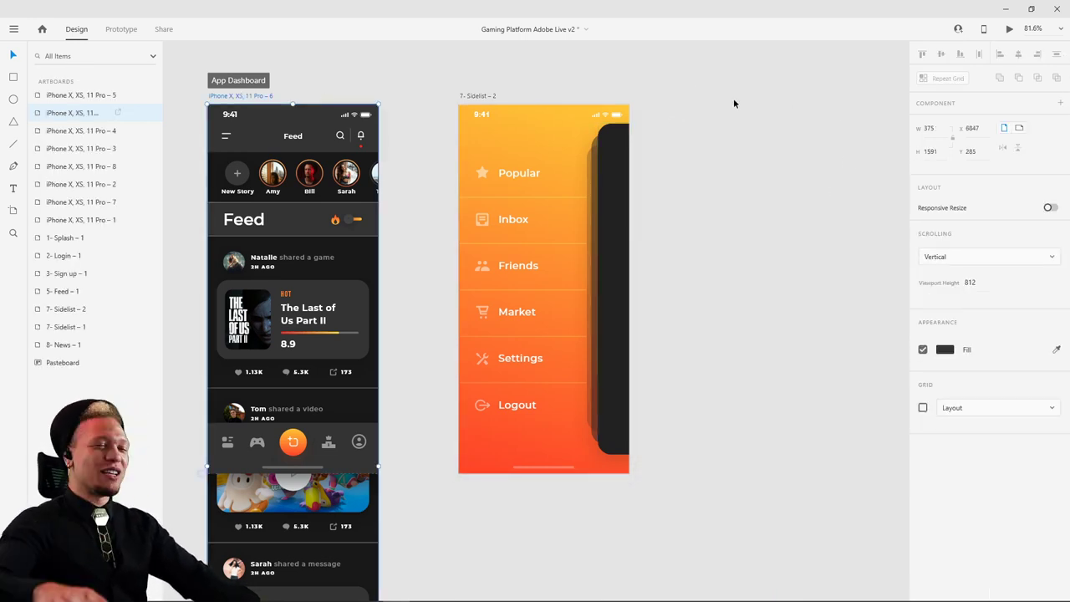
click(1009, 30)
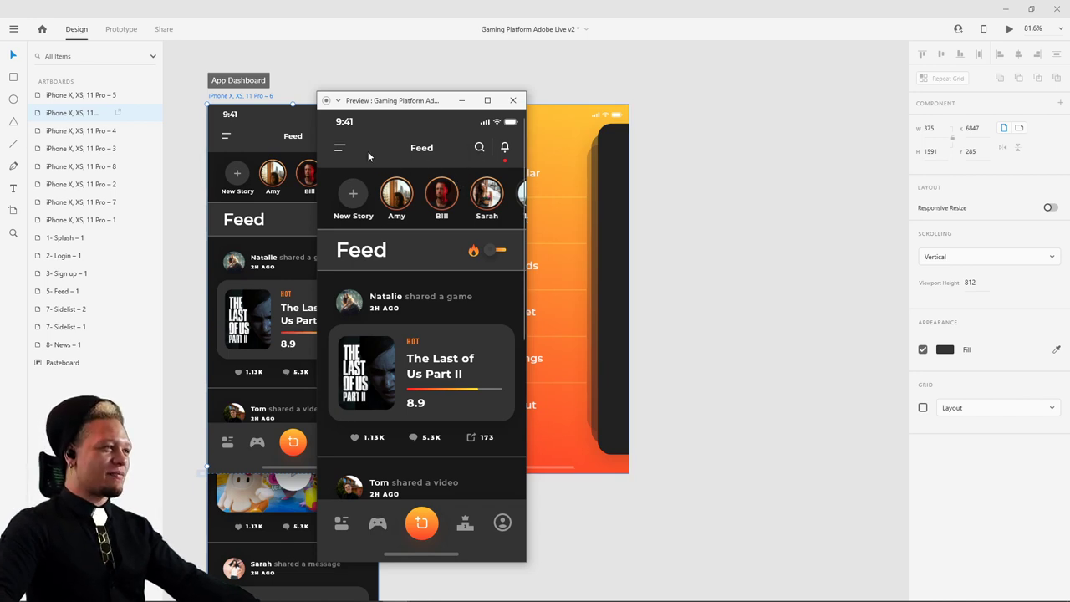
click(339, 148)
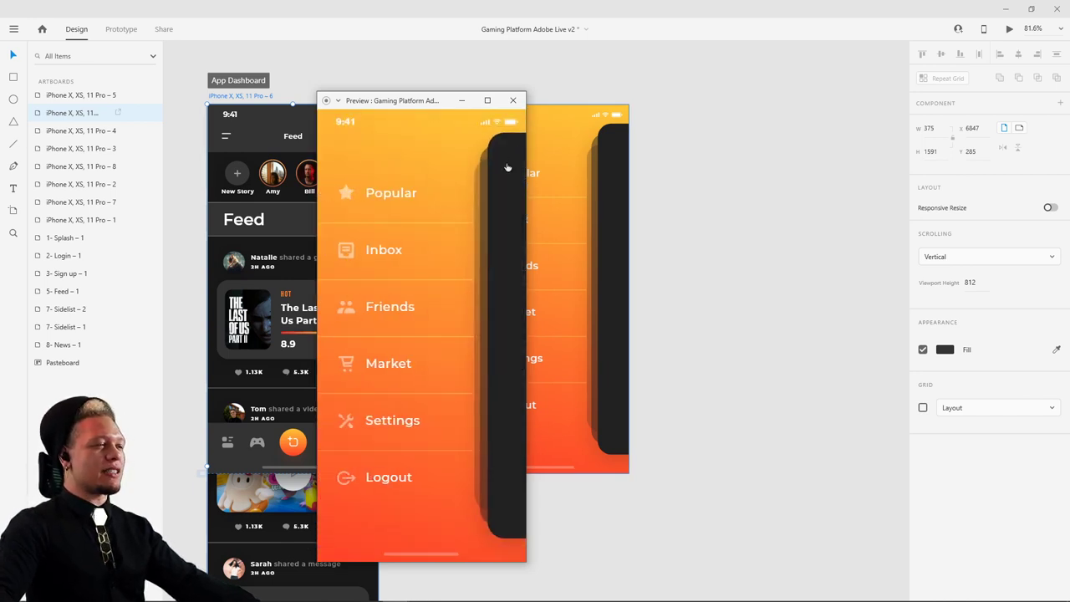
click(507, 167)
click(339, 148)
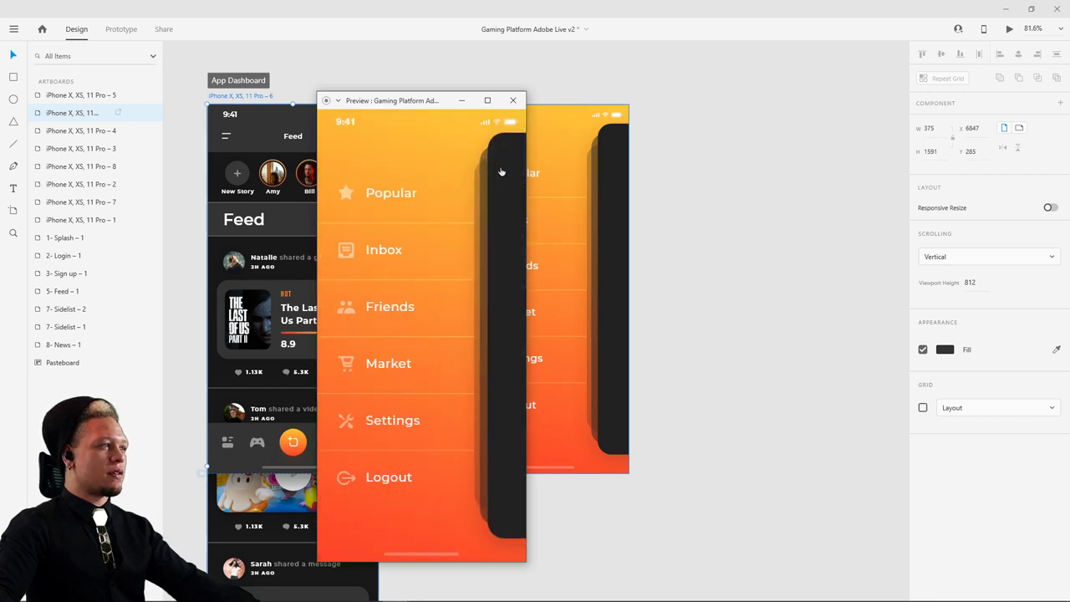
click(501, 171)
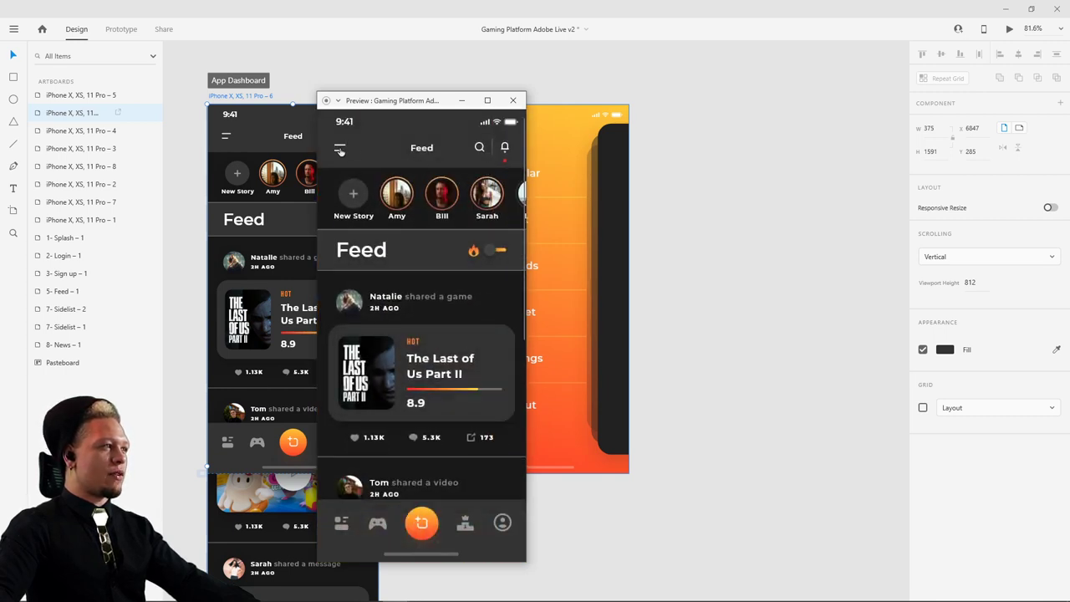
click(340, 149)
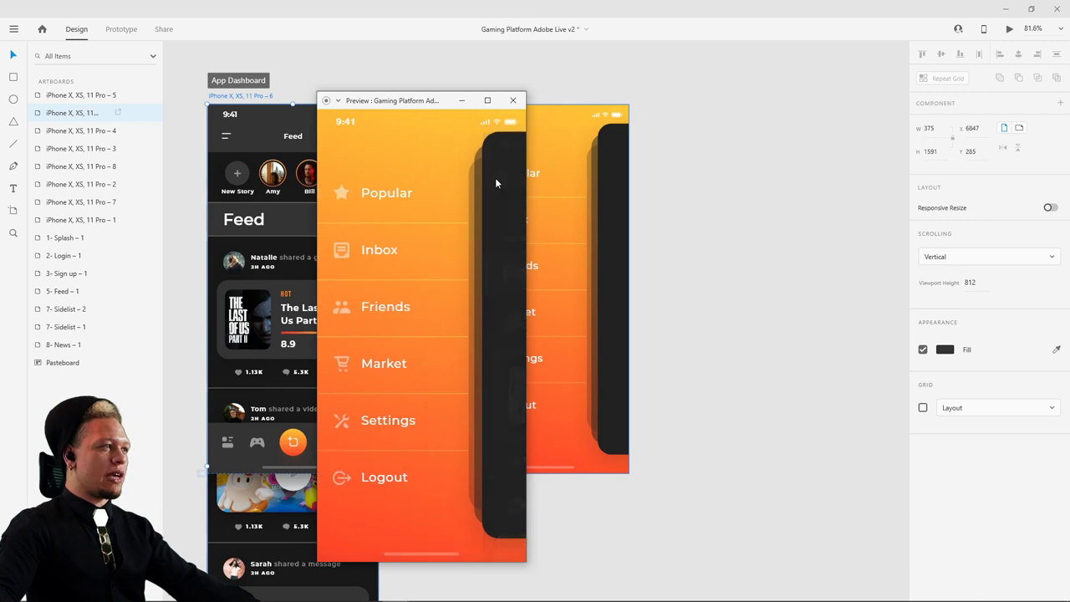
click(495, 182)
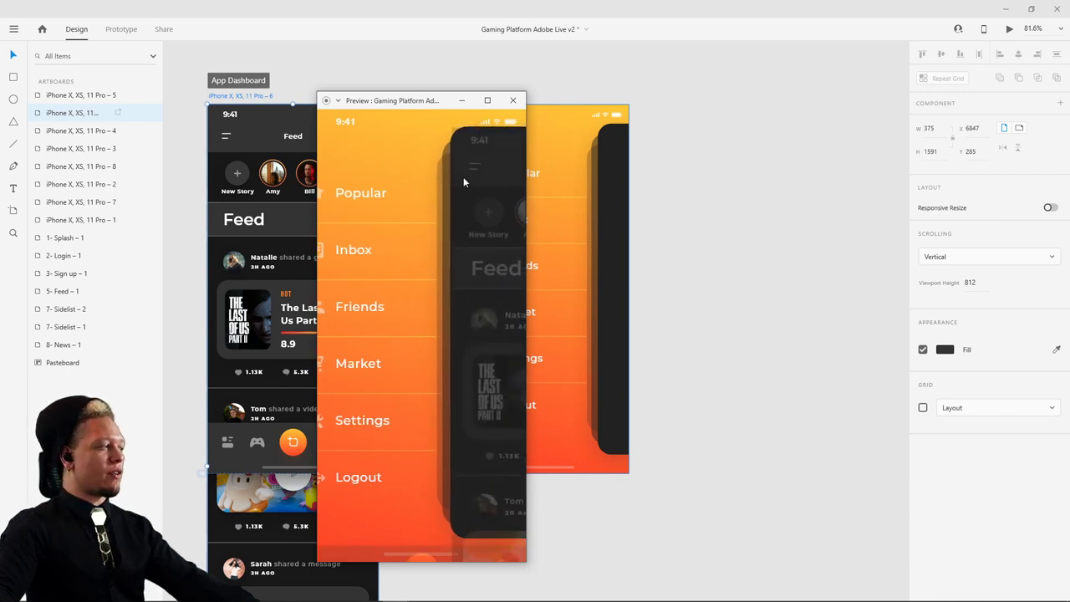
drag(463, 177, 313, 182)
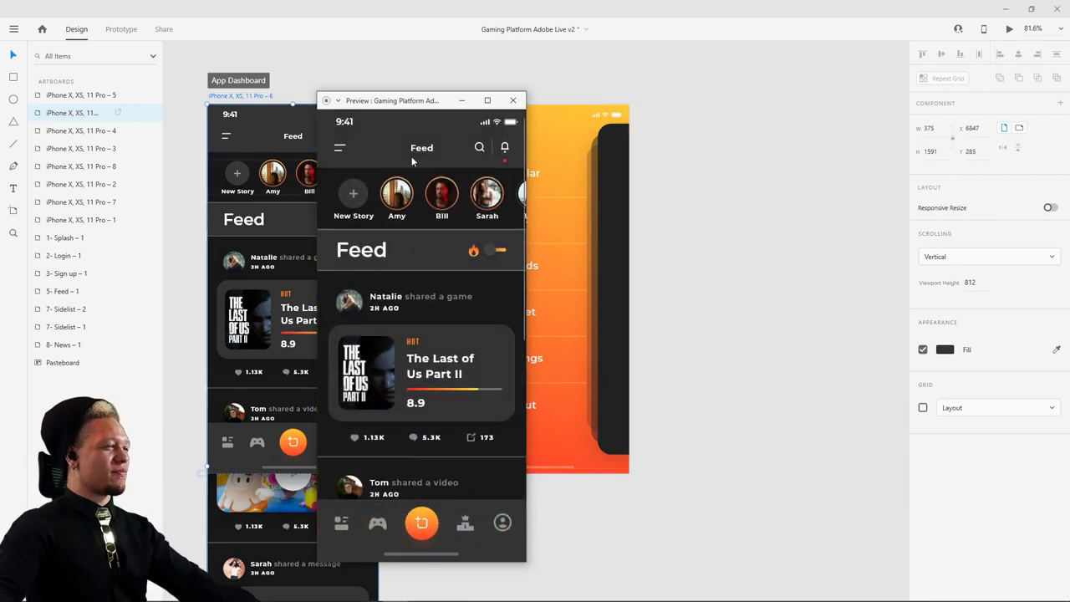
click(515, 100)
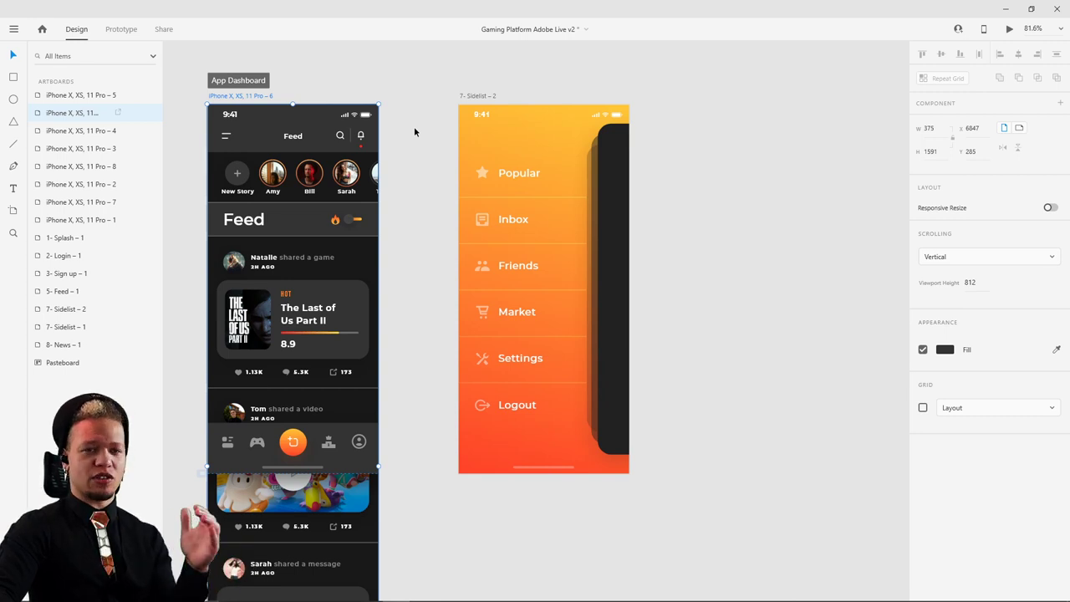
drag(416, 127, 441, 181)
scroll(442, 182, down, 5)
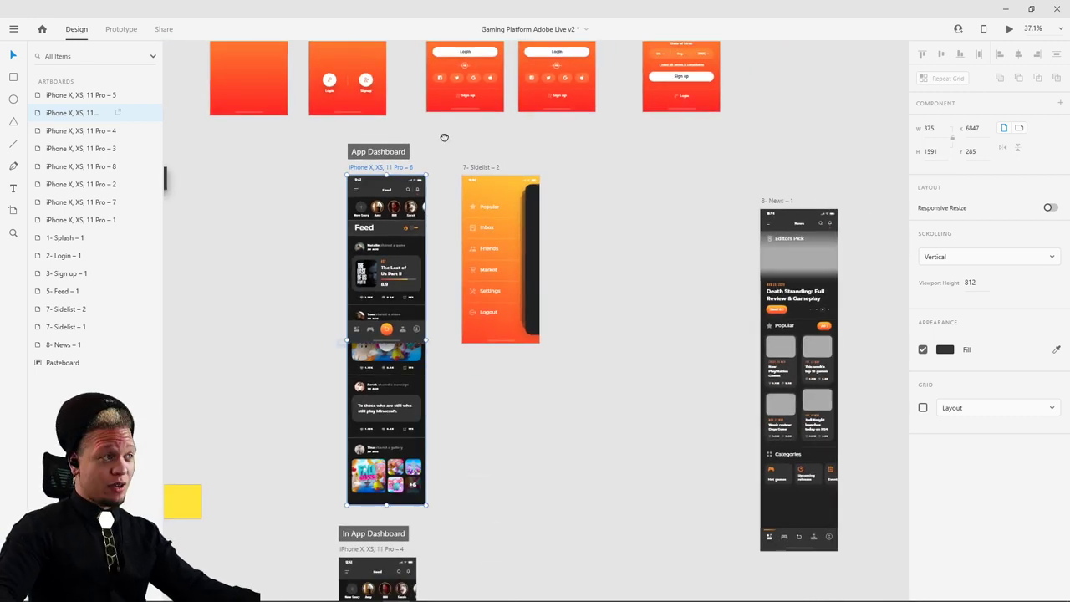
drag(444, 137, 454, 324)
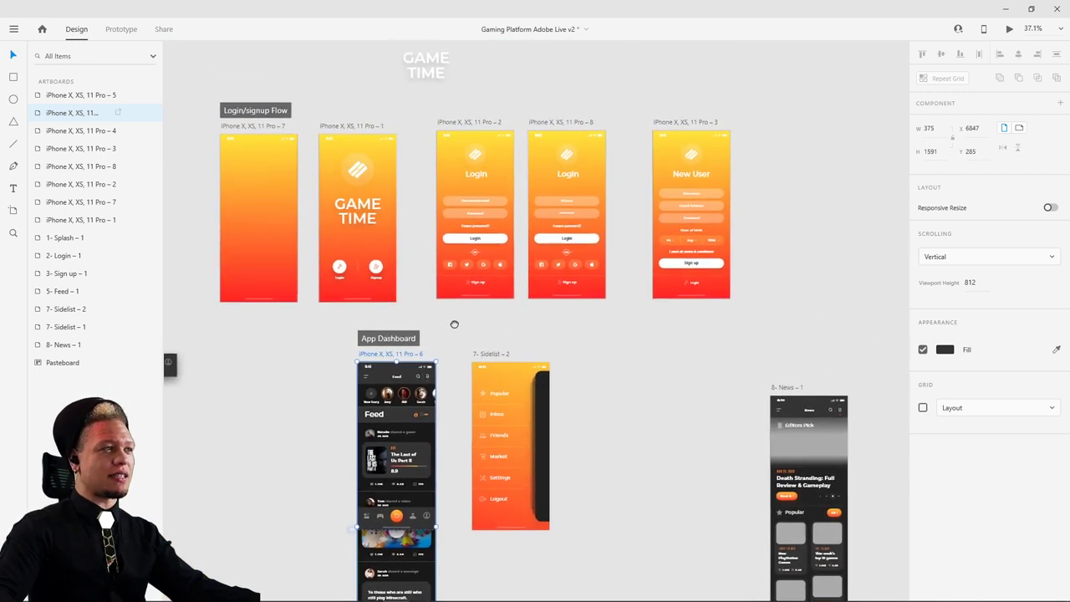
scroll(407, 217, up, 3)
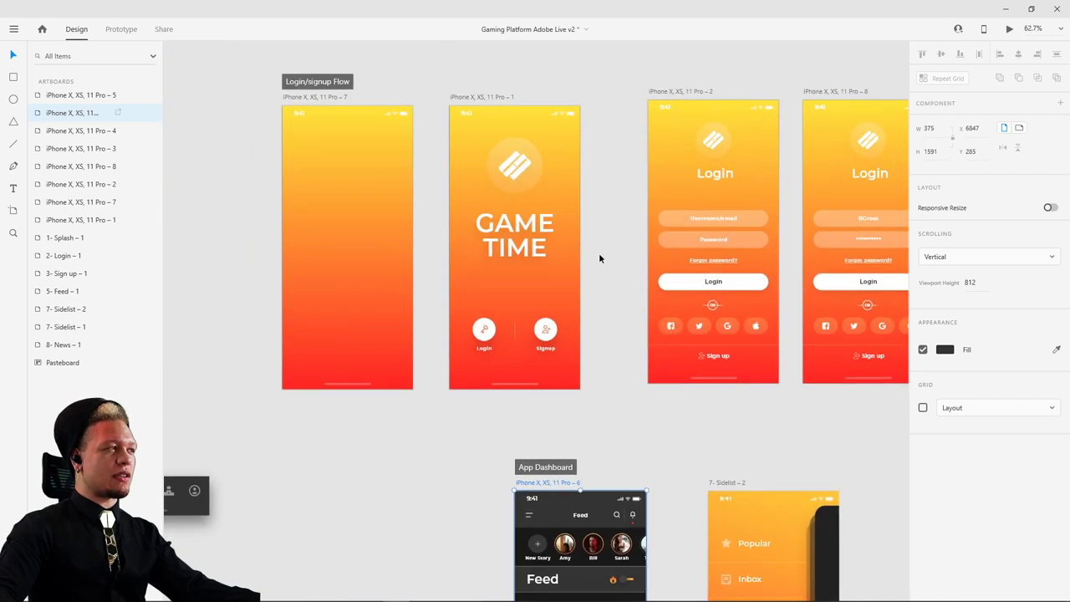
click(321, 107)
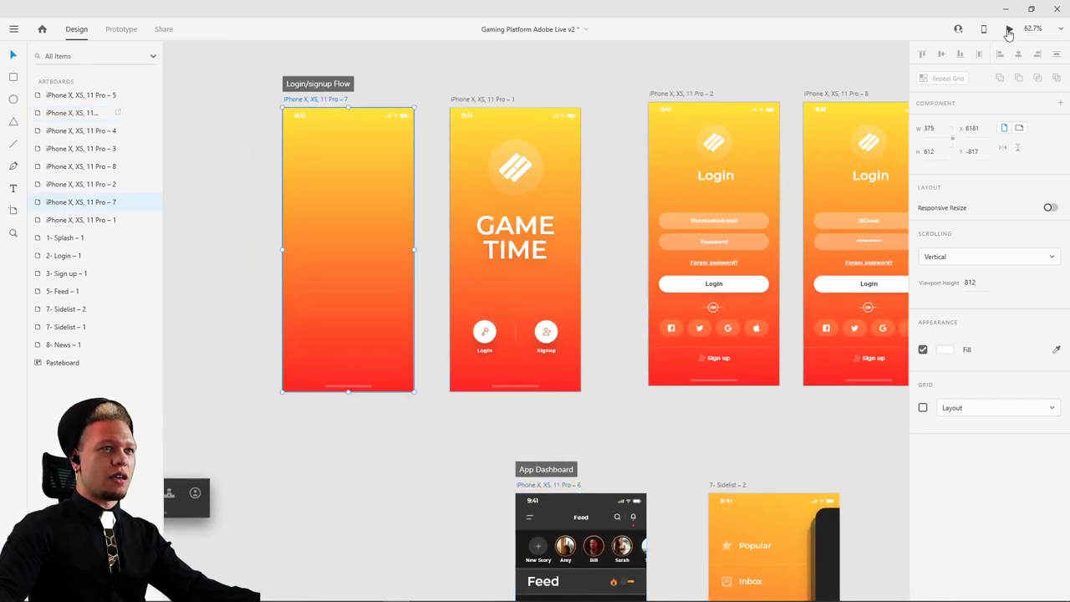
click(1009, 28)
drag(412, 101, 477, 78)
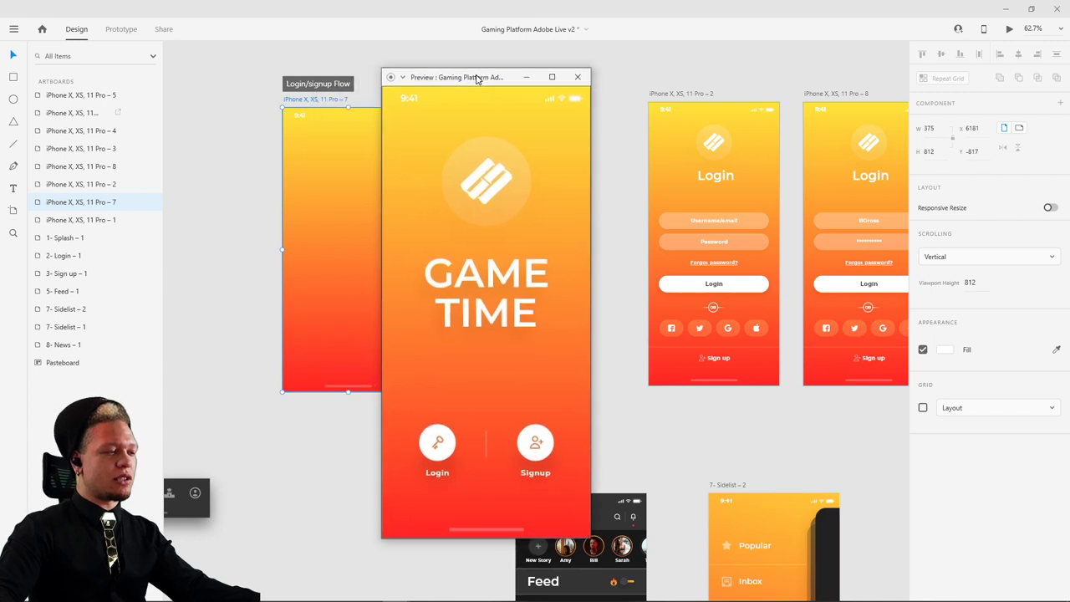
click(432, 449)
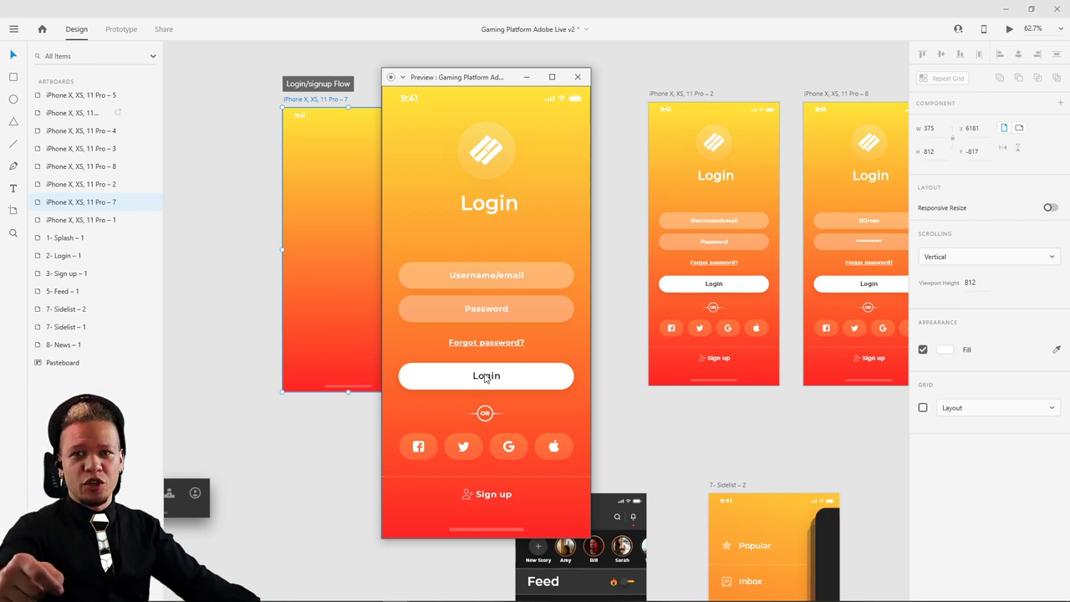
click(485, 376)
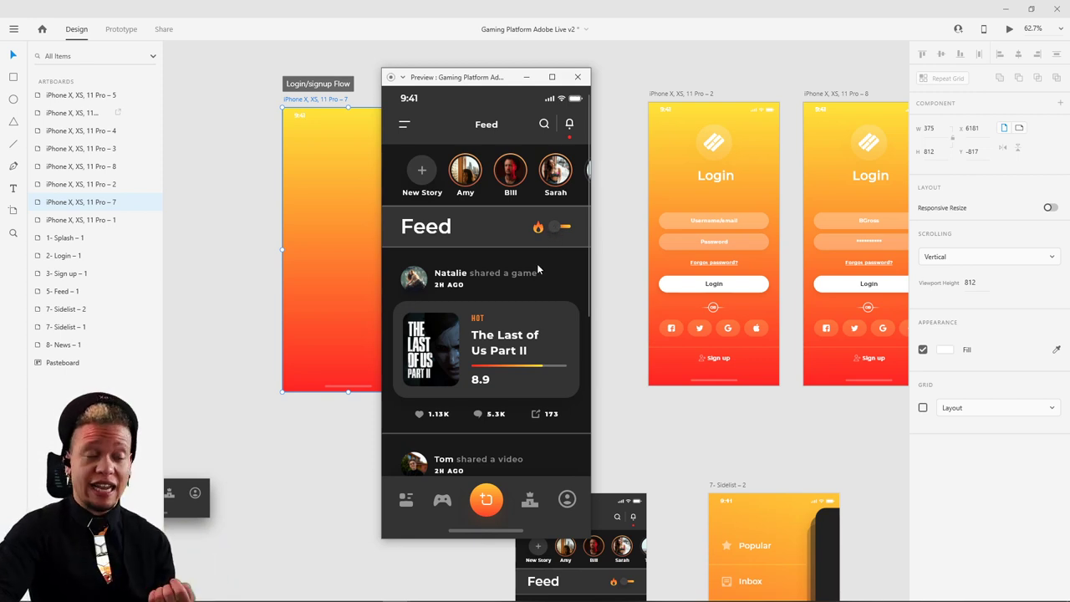
click(403, 126)
click(572, 189)
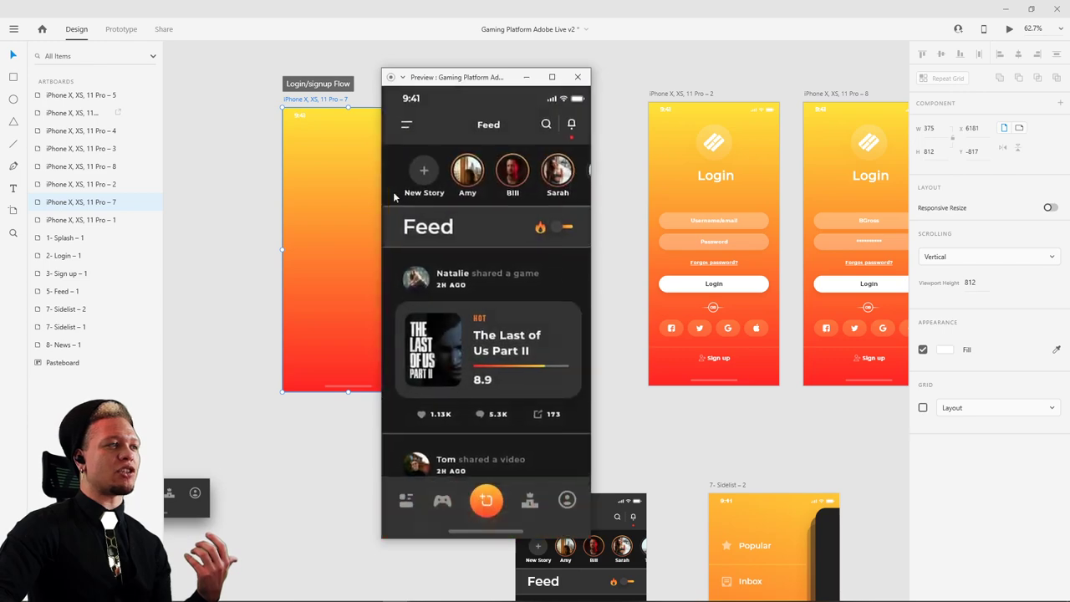
click(538, 182)
click(571, 195)
click(573, 195)
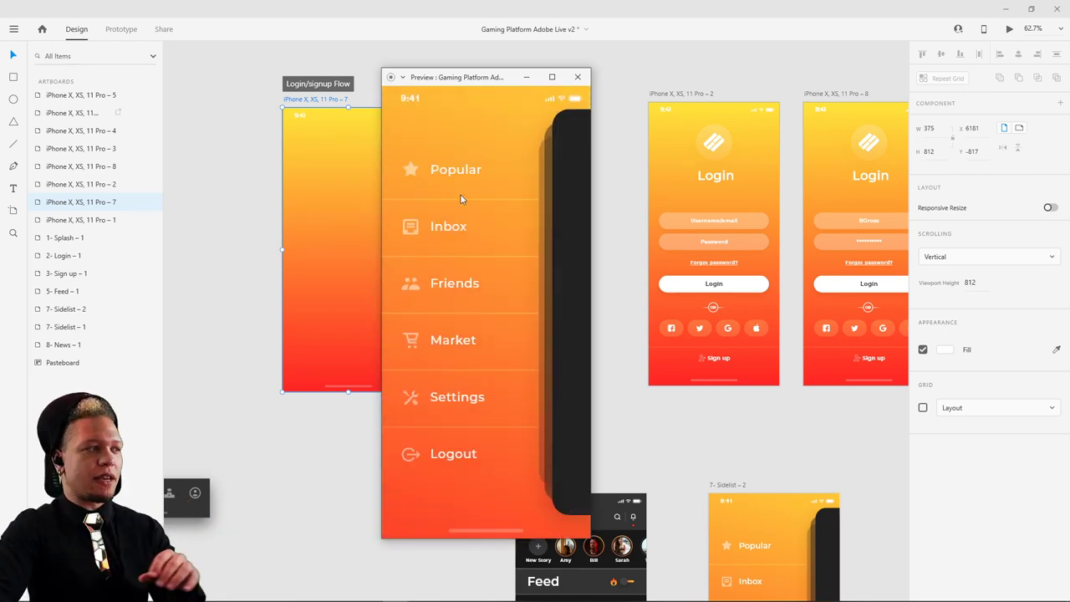
click(572, 221)
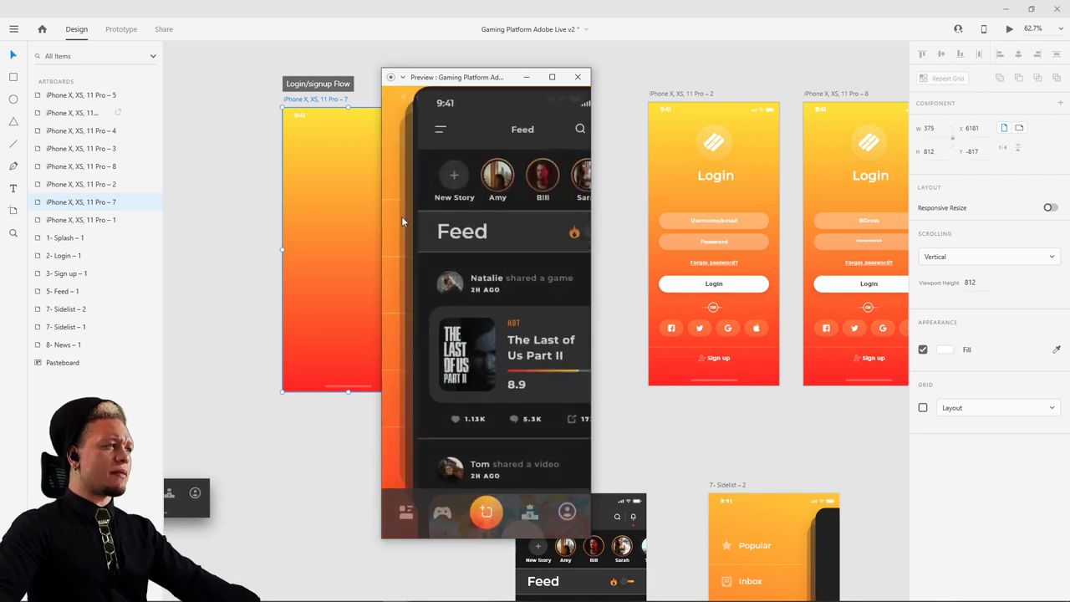
click(577, 78)
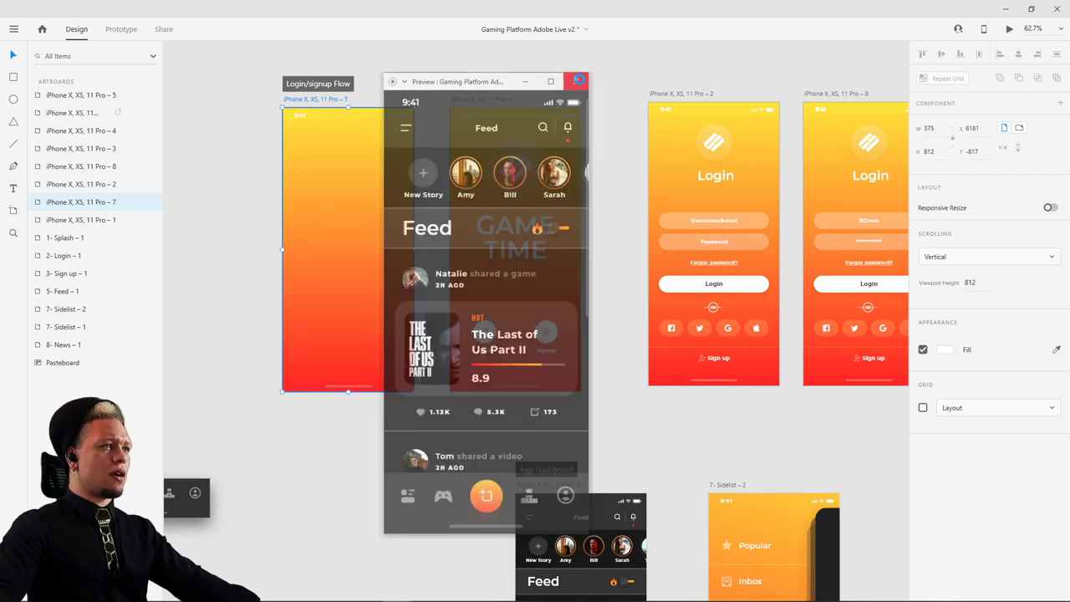
scroll(509, 112, down, 3)
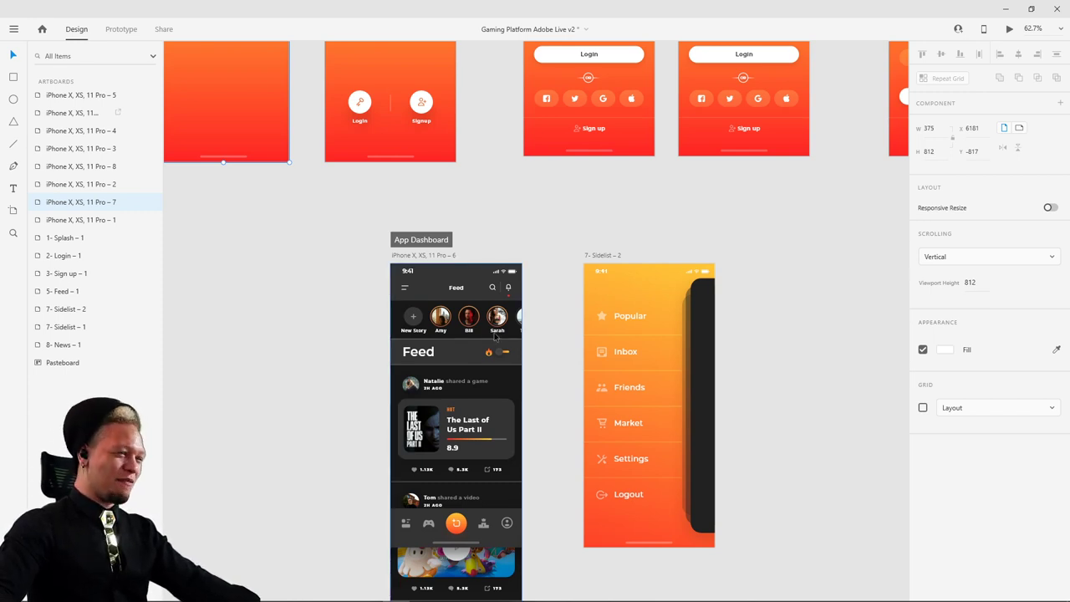
- Place 8- News – 1 beside 7- Sidelist – 2 and nudge Sidelist left for even spacing
scroll(731, 310, down, 5)
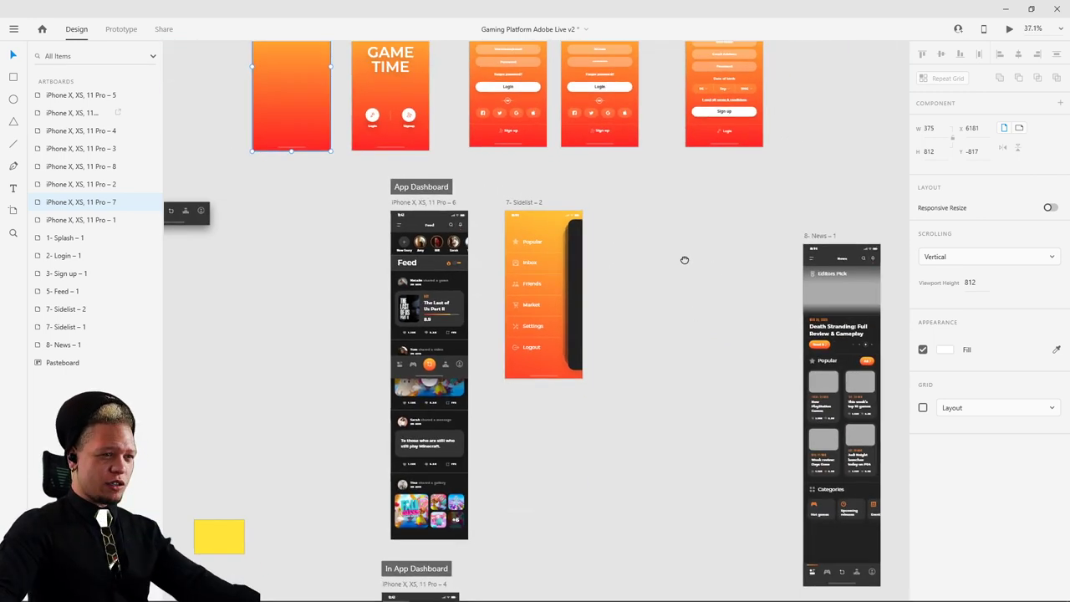
drag(683, 258, 554, 225)
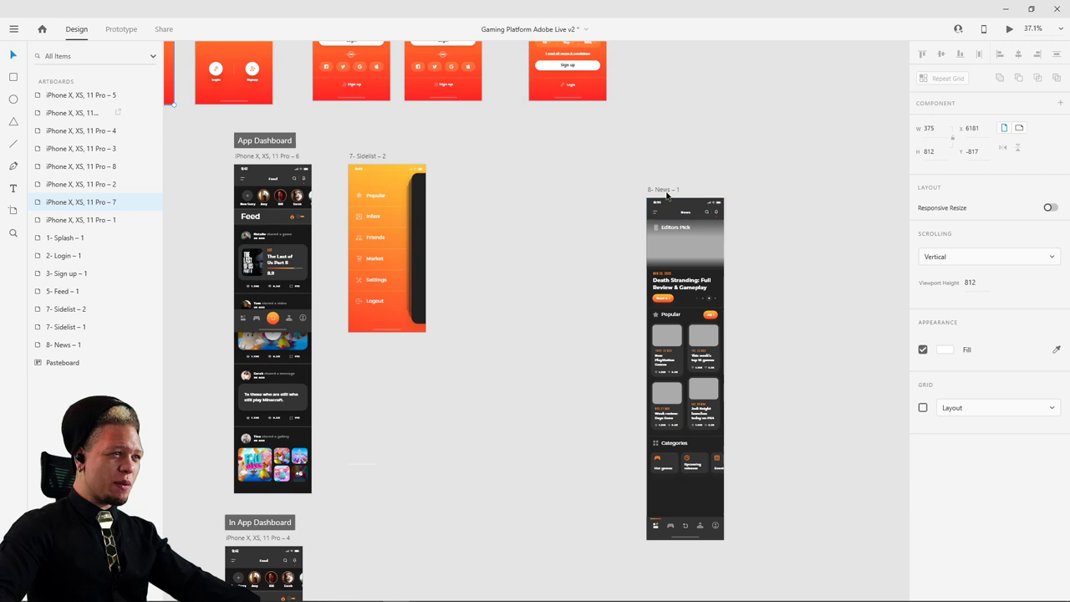
drag(664, 192, 451, 163)
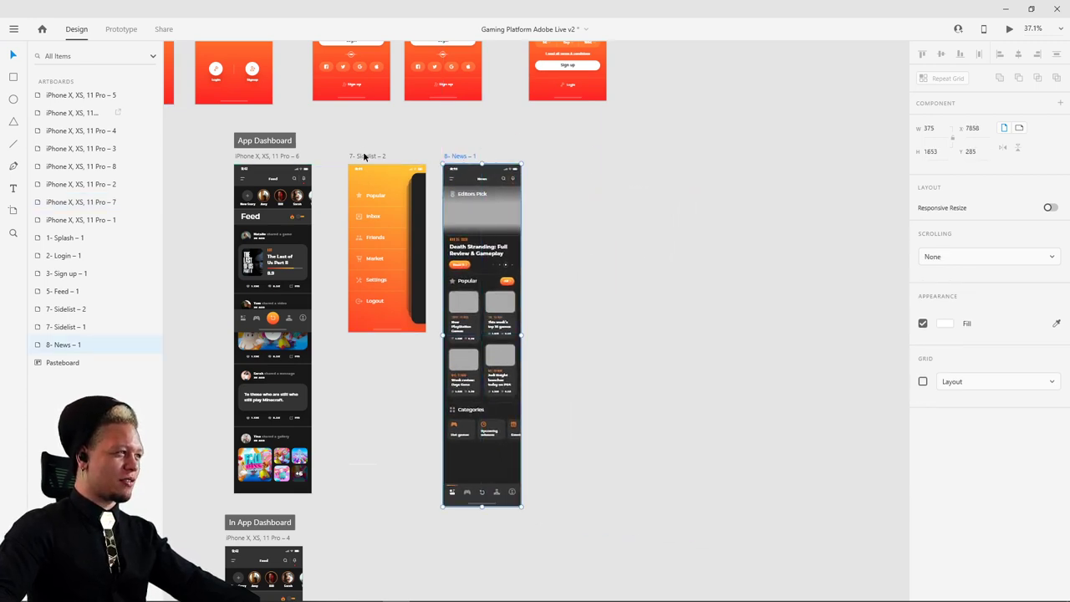
drag(364, 157, 352, 155)
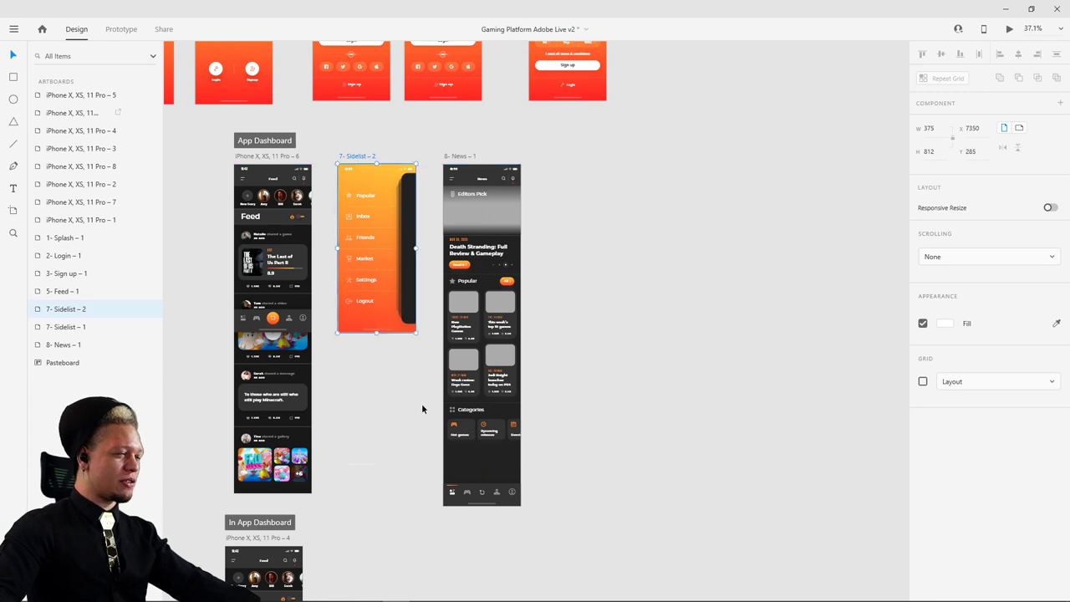
- Zoom in on the News artboard and bring up the open-windows list
scroll(492, 302, up, 3)
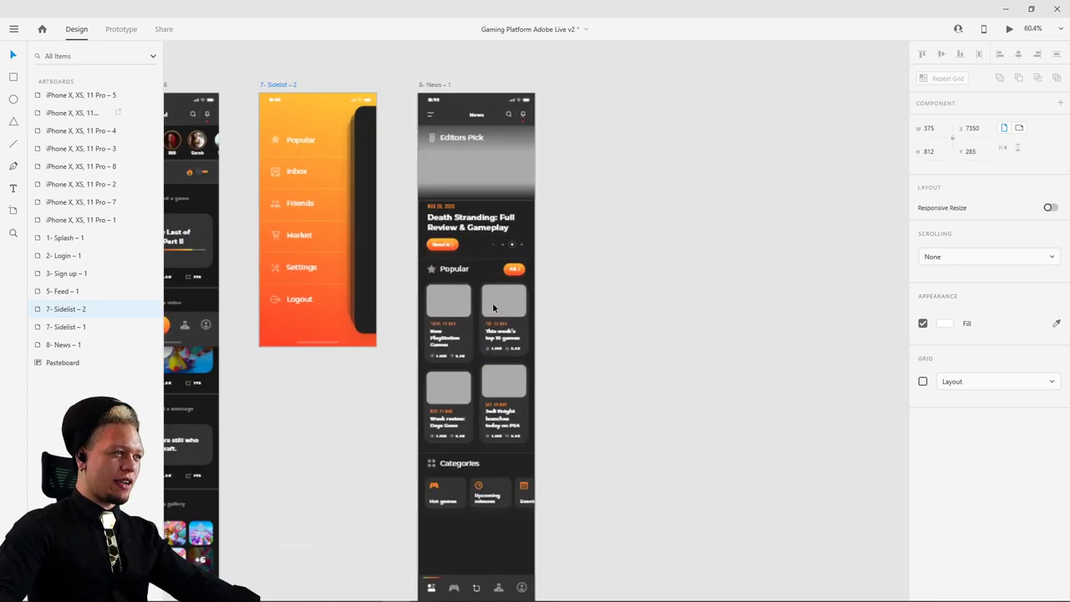
ctrl+scroll(493, 302, up, 3)
scroll(456, 293, up, 3)
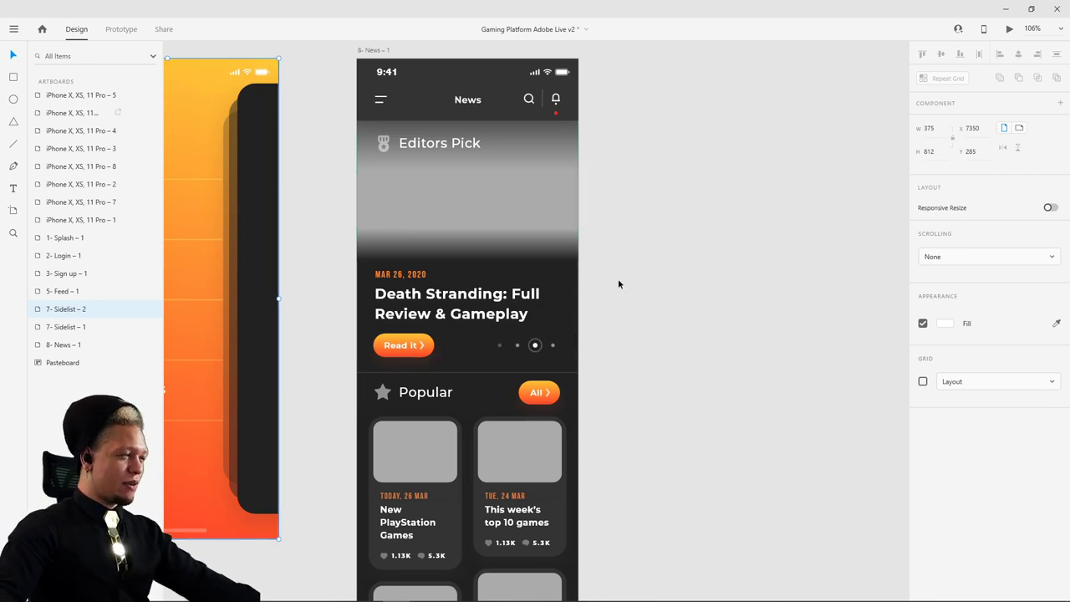
scroll(459, 270, left, 5)
key(alt+Tab)
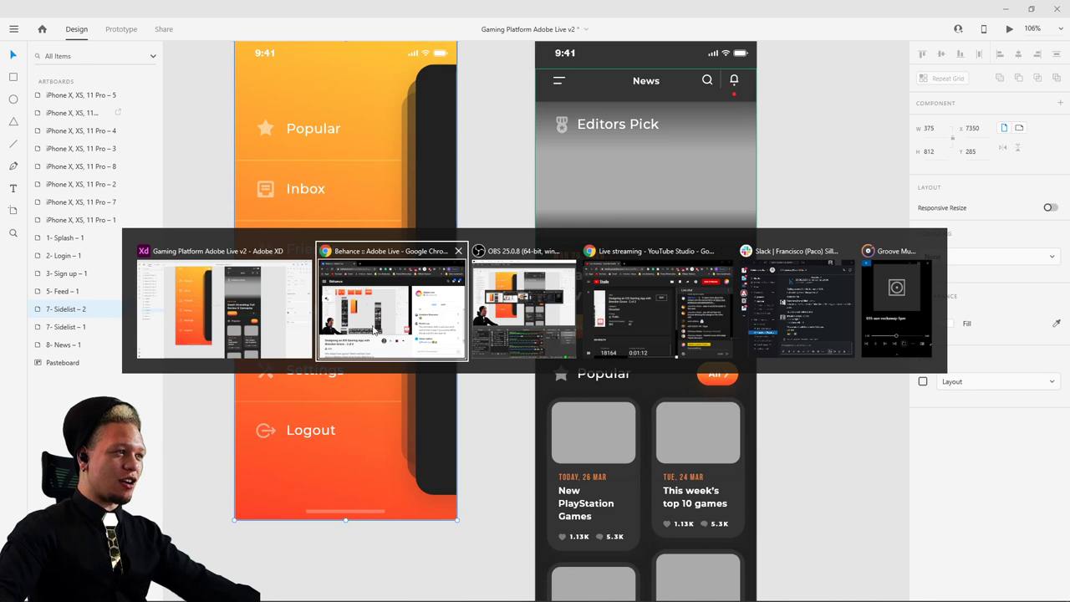
- Arrange the XD and File Explorer windows so the Photos folder is visible
key(Escape)
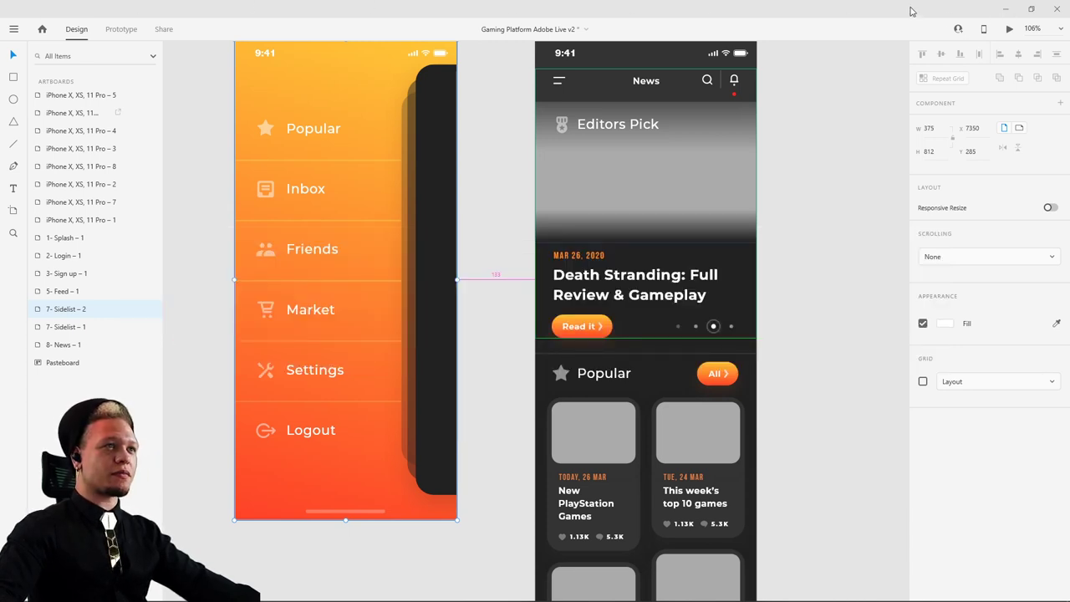
drag(911, 11, 338, 37)
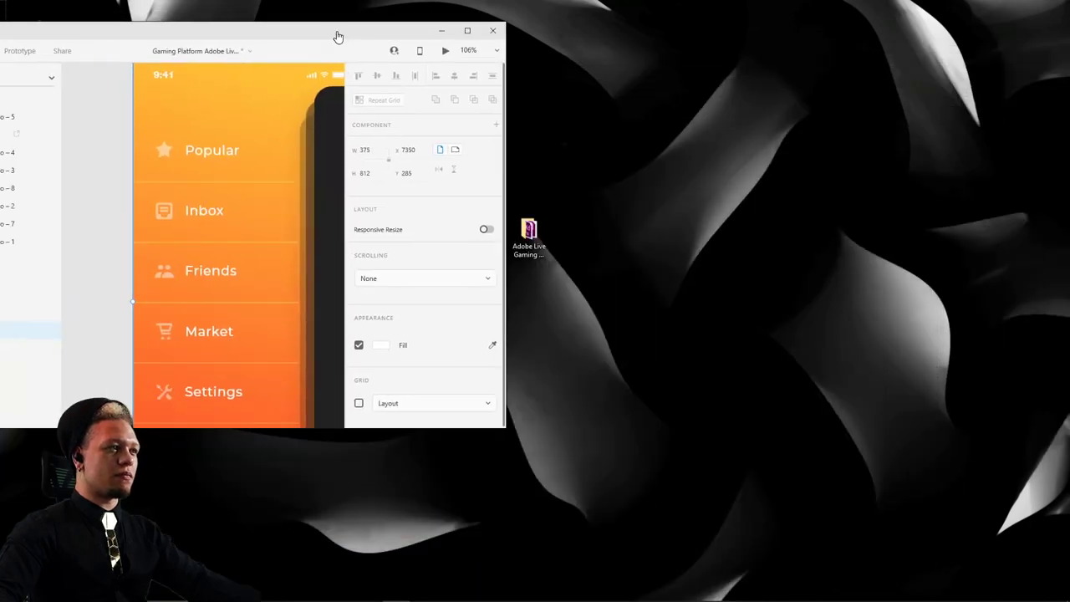
double_click(290, 34)
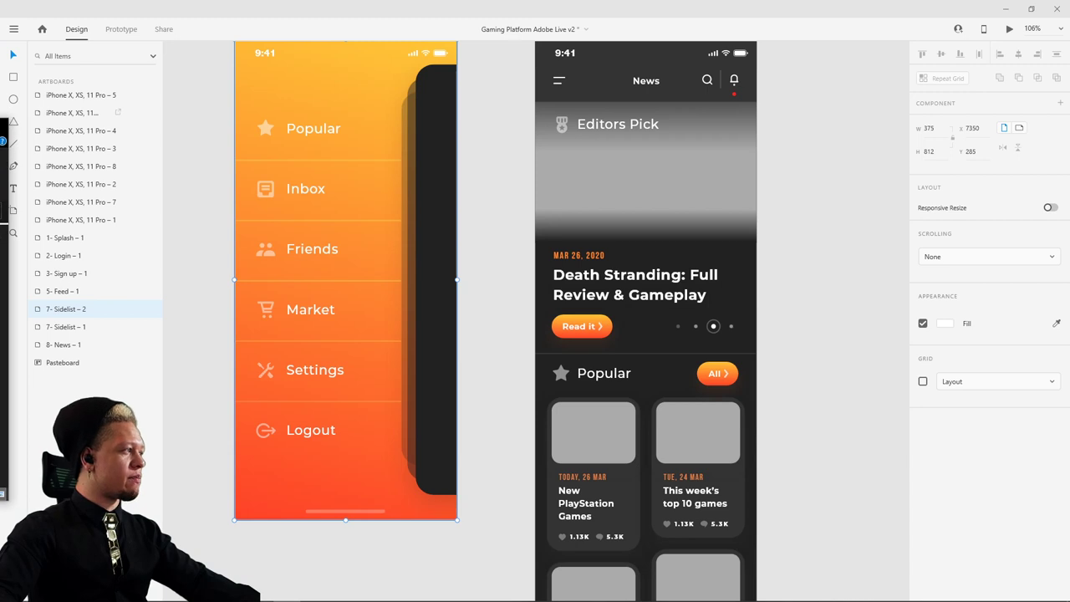
drag(2, 155, 196, 159)
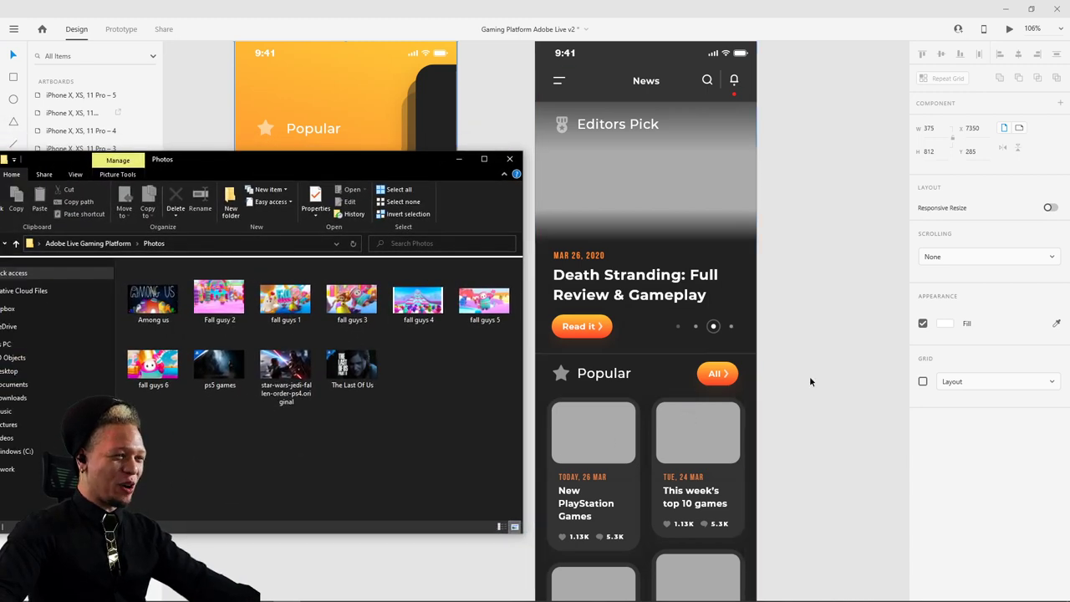
scroll(815, 359, down, 2)
scroll(836, 293, down, 2)
scroll(847, 246, up, 4)
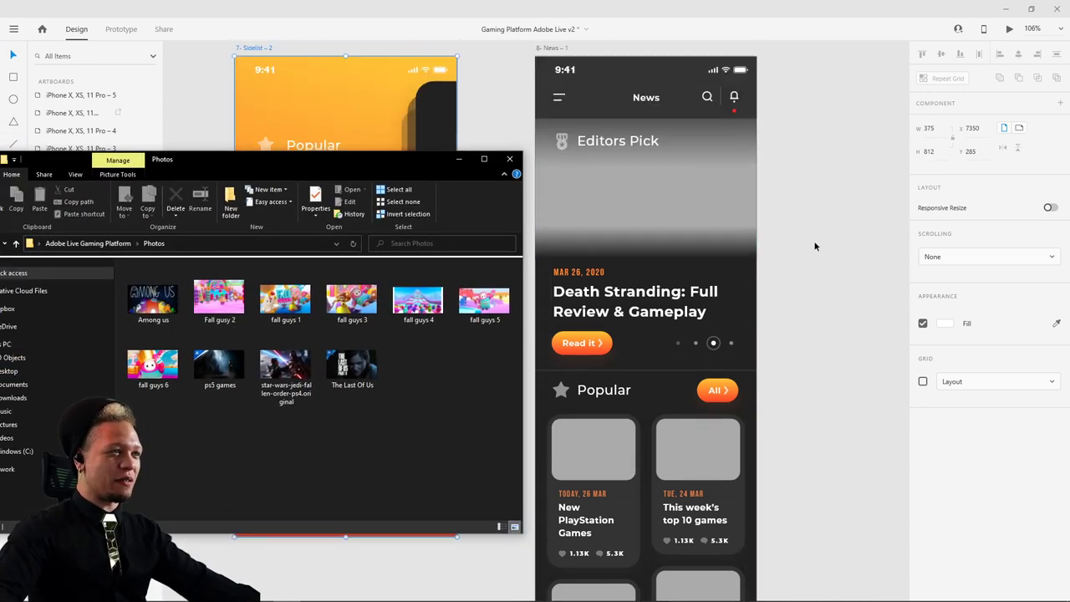
- Fill the Editors Pick banner with the Among us image, undoing and reapplying it
drag(153, 298, 637, 177)
click(783, 260)
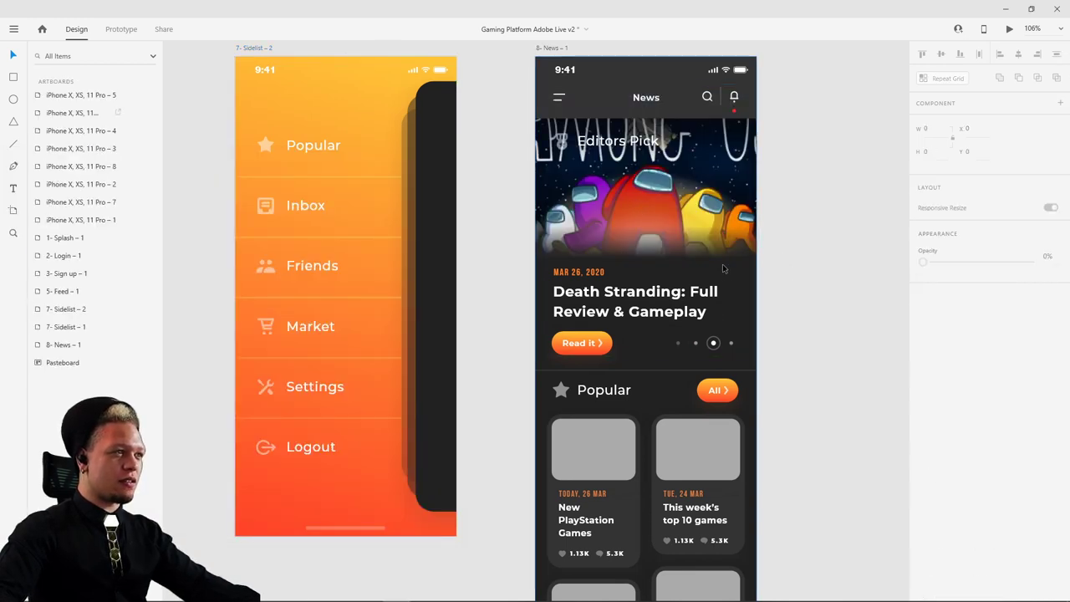
key(ctrl+z)
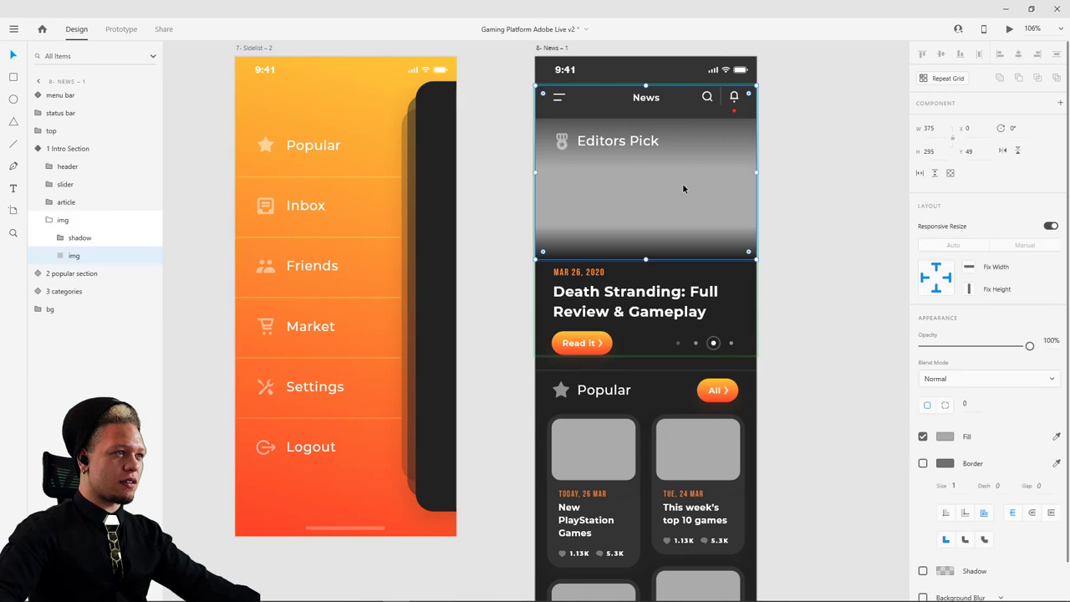
key(alt+Tab)
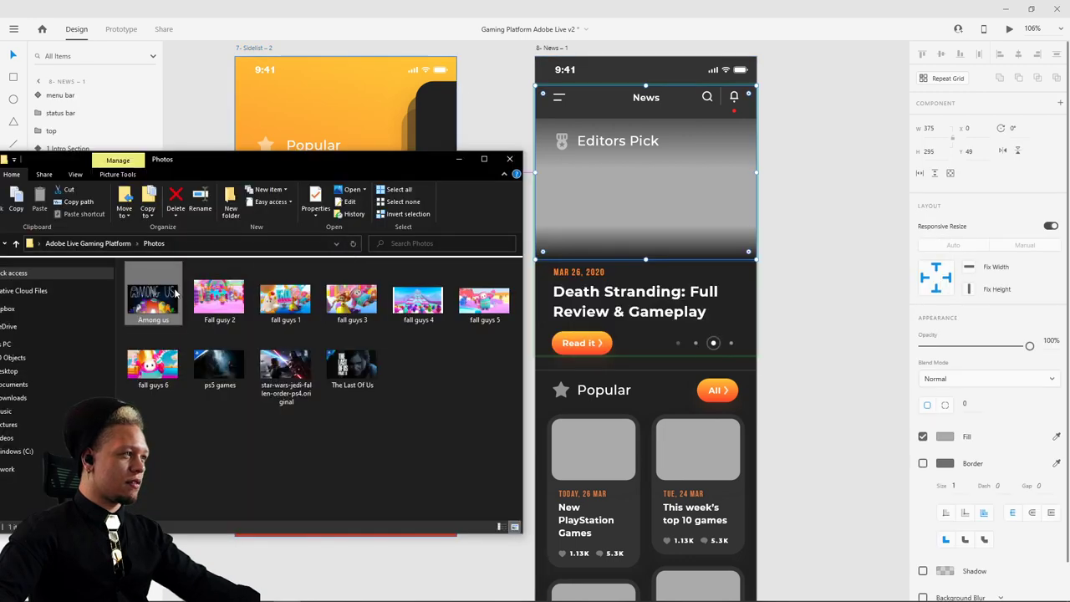
drag(623, 232, 625, 232)
click(788, 226)
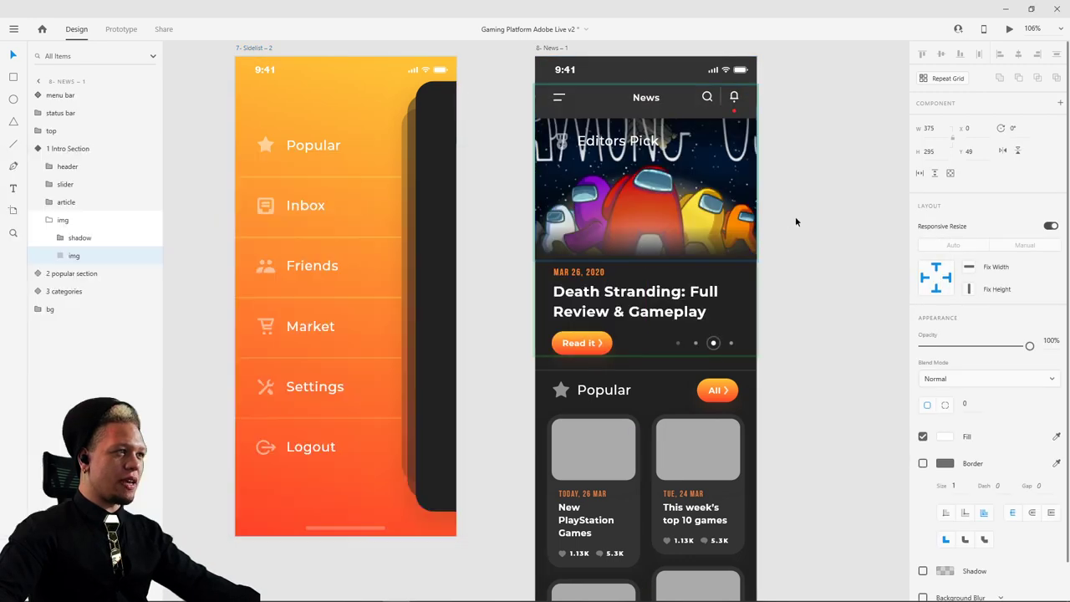
- Drop ps5 games, fall guys 6, fall guys 4 and star-wars-jedi into the four Popular cards
key(alt+Tab)
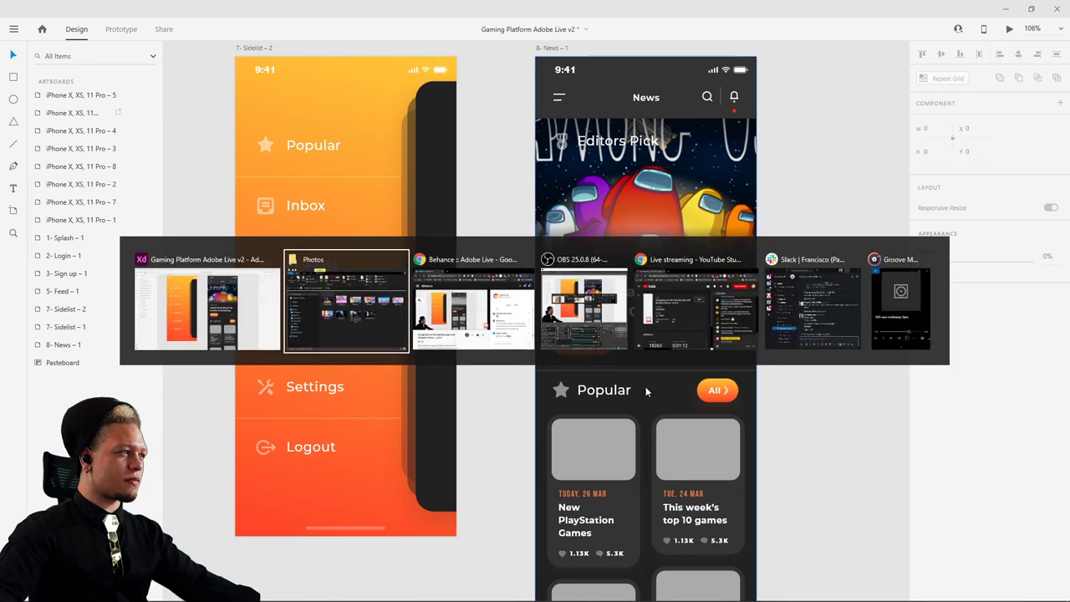
scroll(795, 382, down, 2)
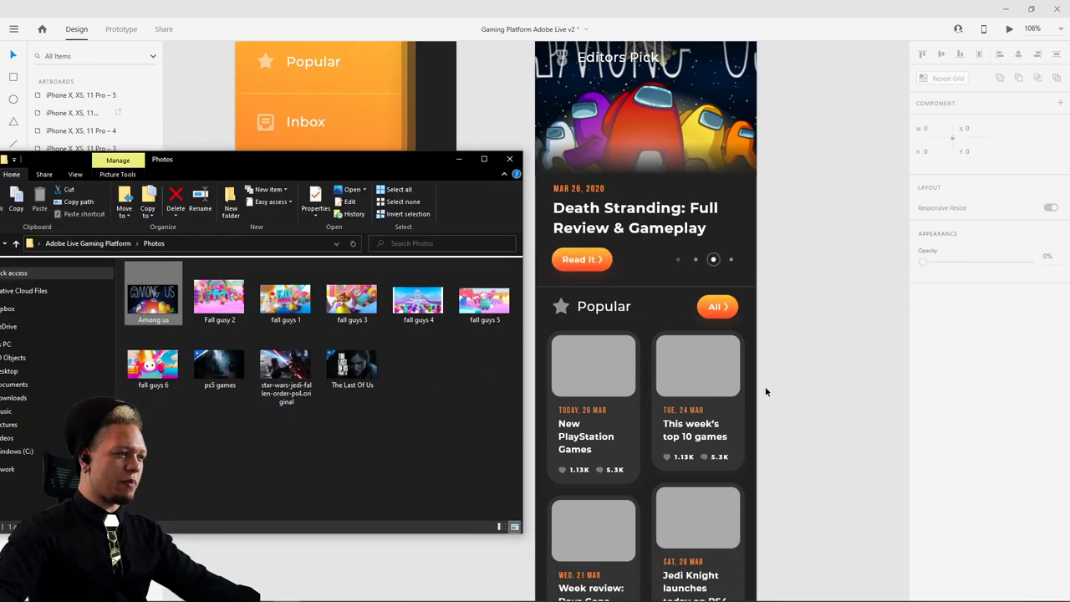
drag(219, 364, 594, 368)
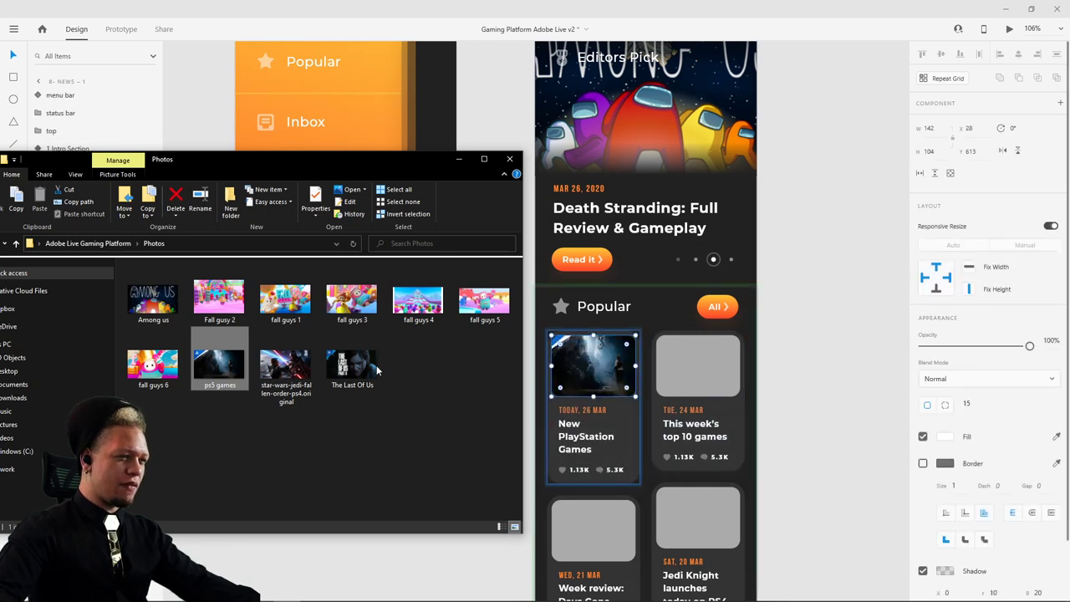
drag(153, 364, 699, 368)
scroll(828, 405, down, 3)
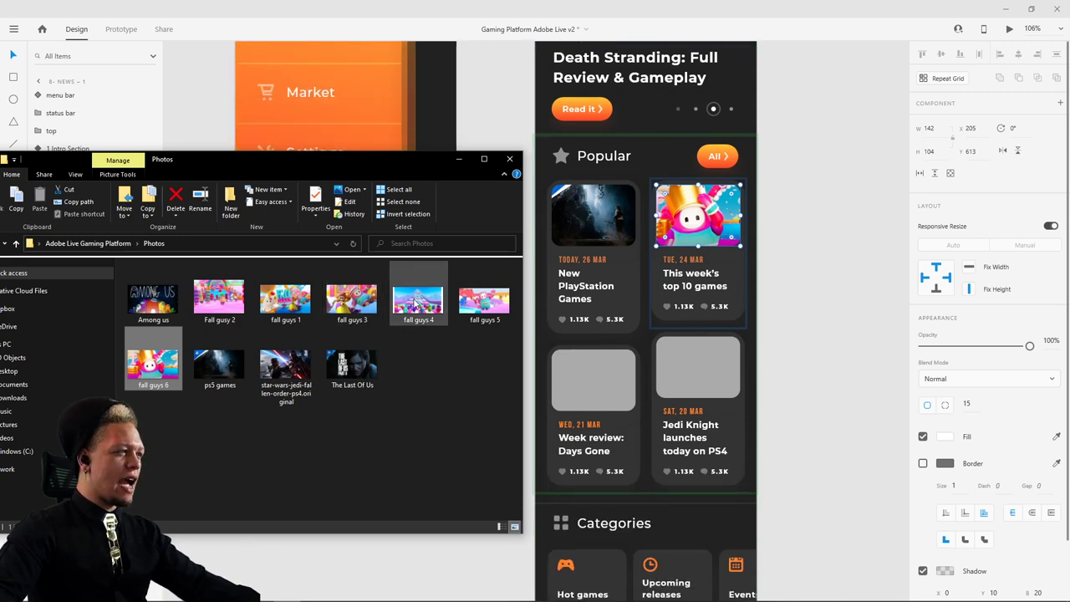
drag(418, 297, 597, 408)
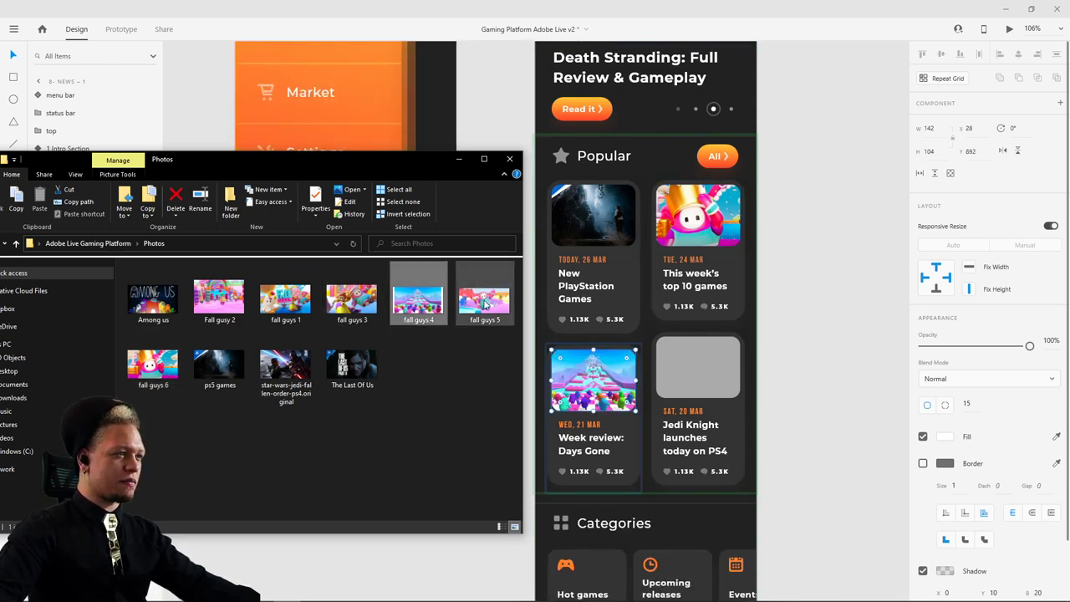
drag(286, 368, 694, 384)
scroll(828, 390, down, 4)
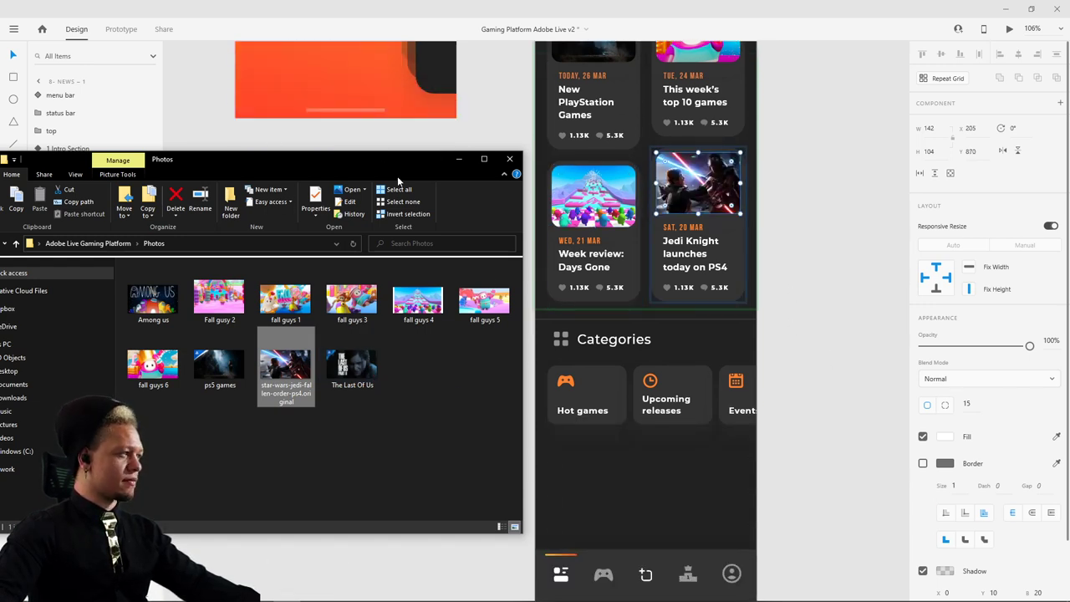
click(458, 159)
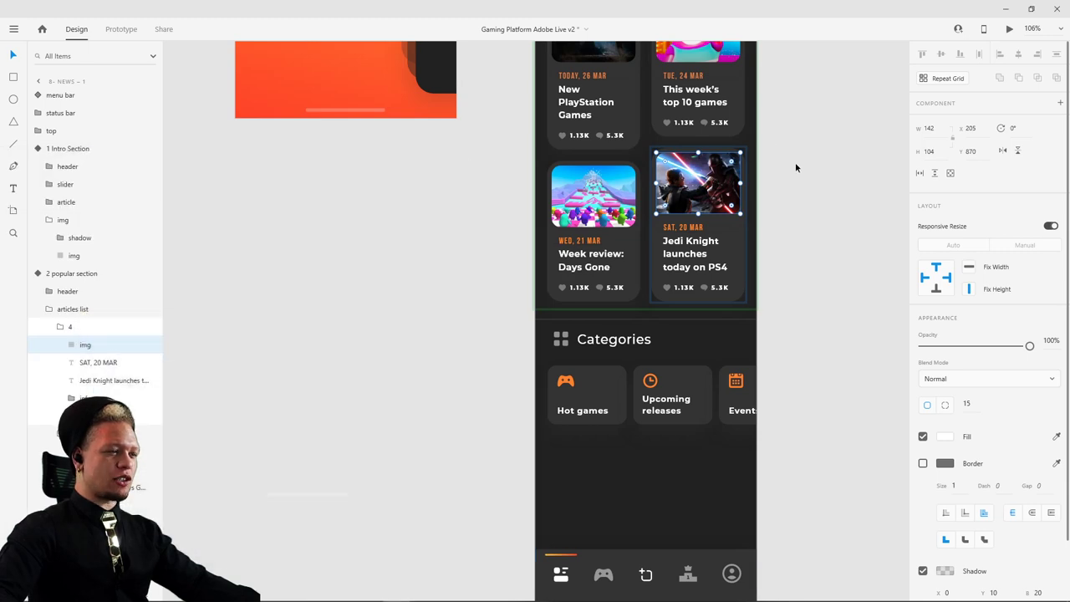
scroll(795, 162, up, 10)
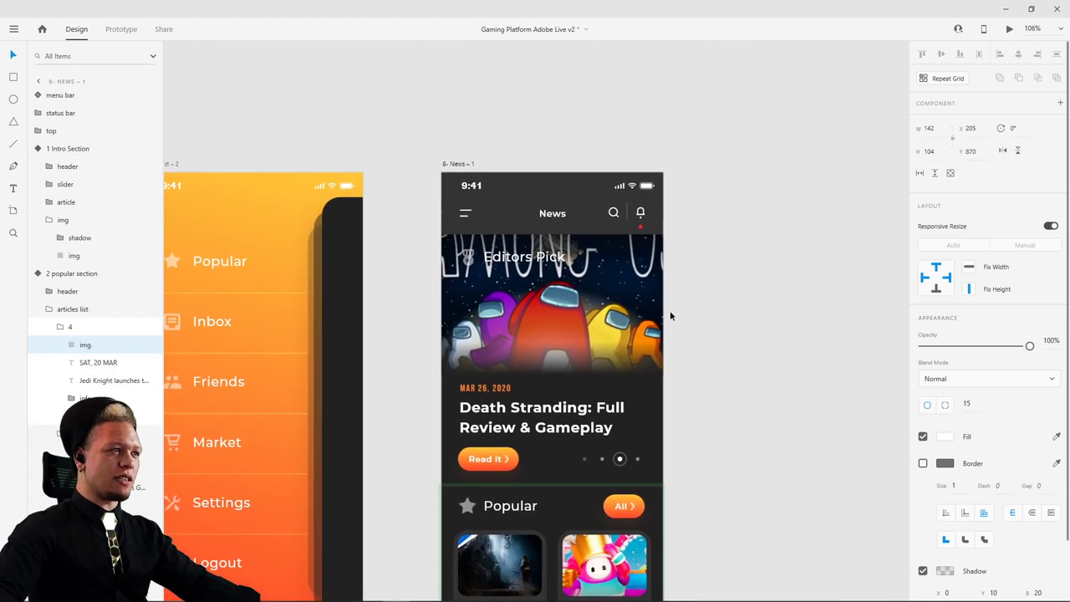
- Make the gradient stop of the Editors Pick header overlay less transparent
ctrl+click(610, 257)
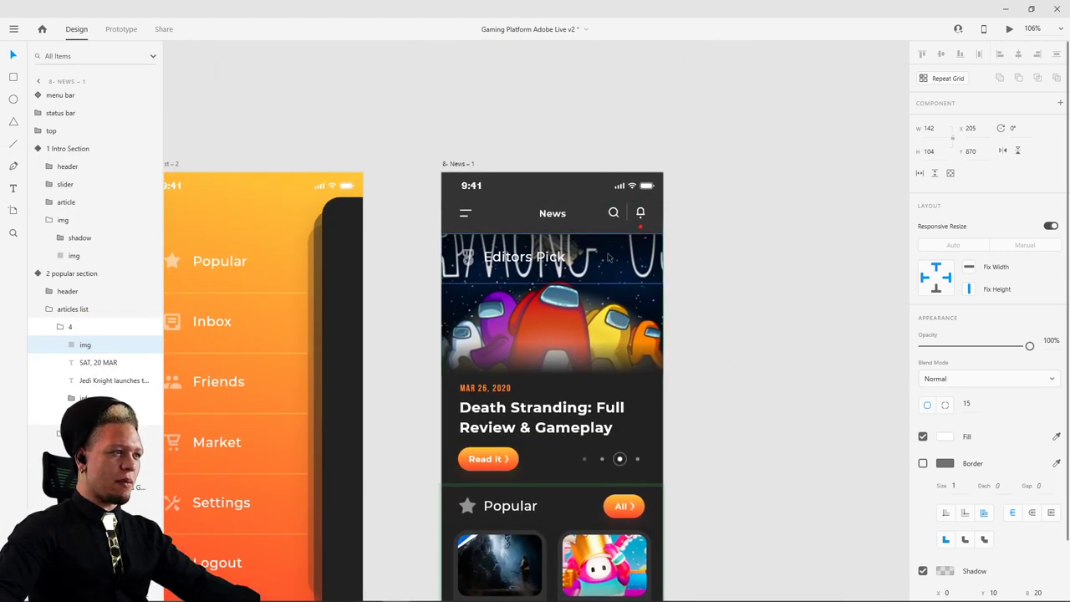
click(945, 437)
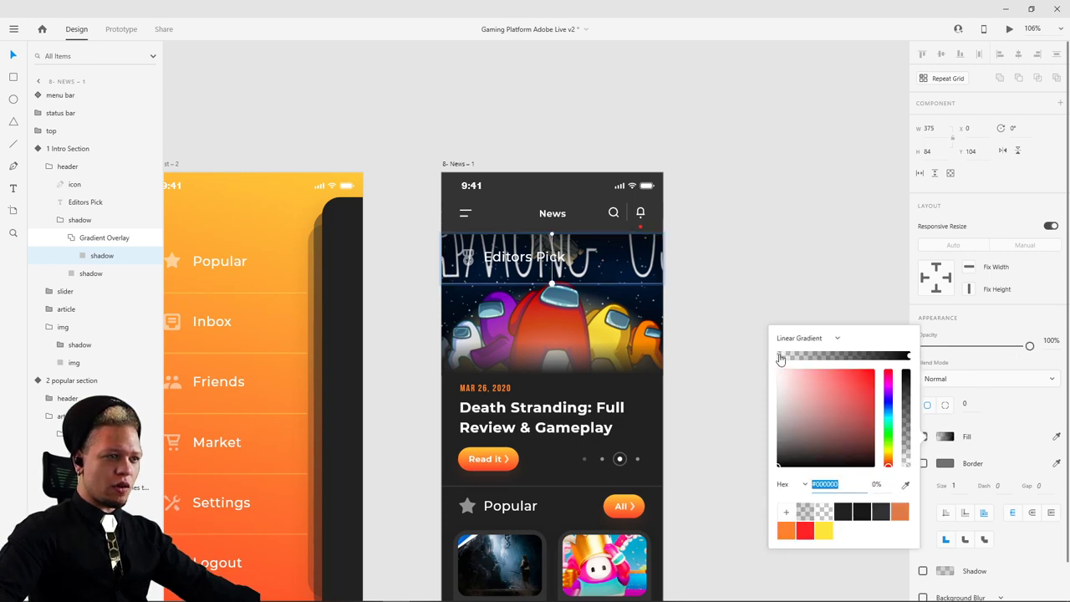
drag(909, 470, 915, 355)
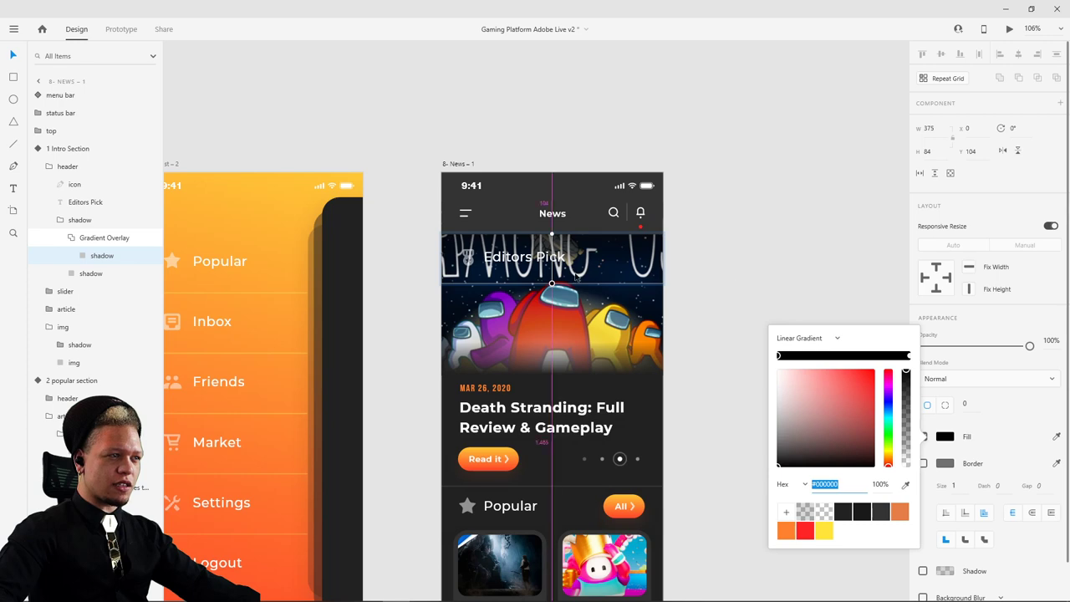
scroll(575, 276, up, 5)
scroll(575, 276, down, 3)
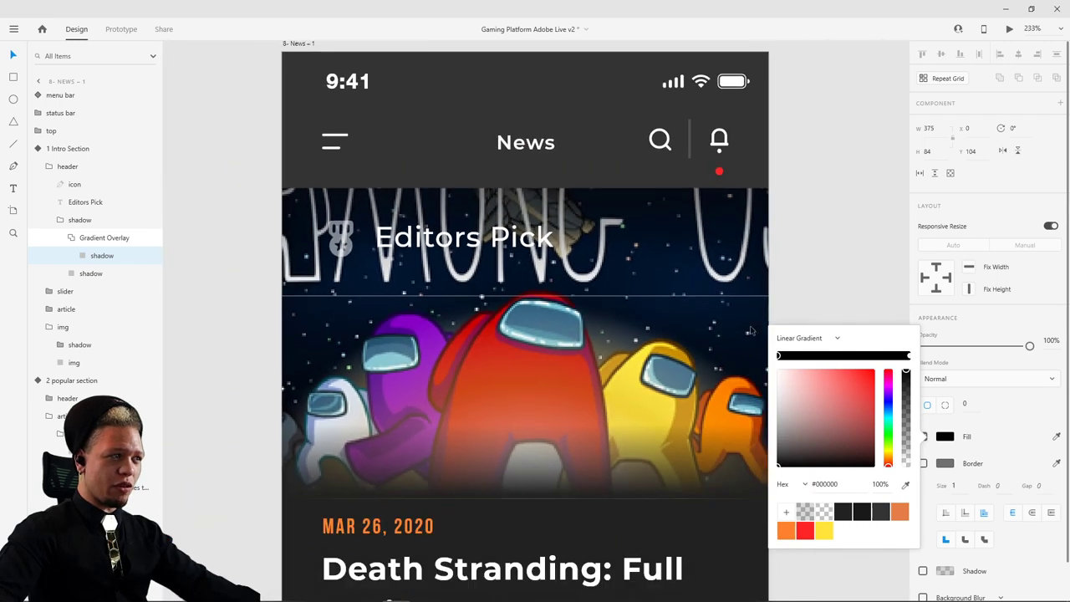
click(888, 317)
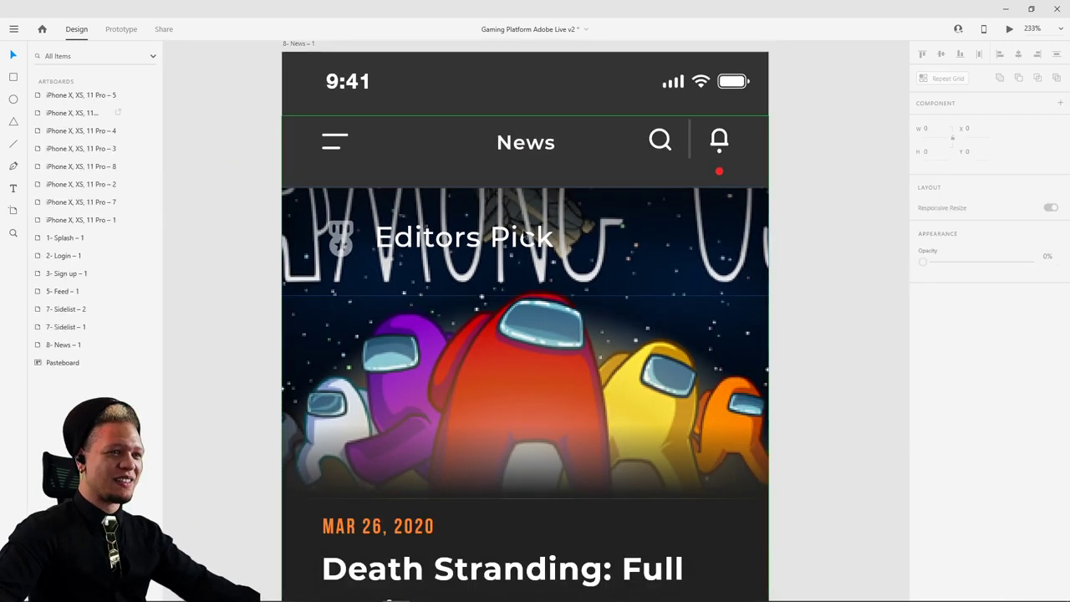
- Raise the header Gradient Overlay's opacity and add a half-transparent middle stop to darken it
drag(607, 223, 679, 256)
double_click(661, 238)
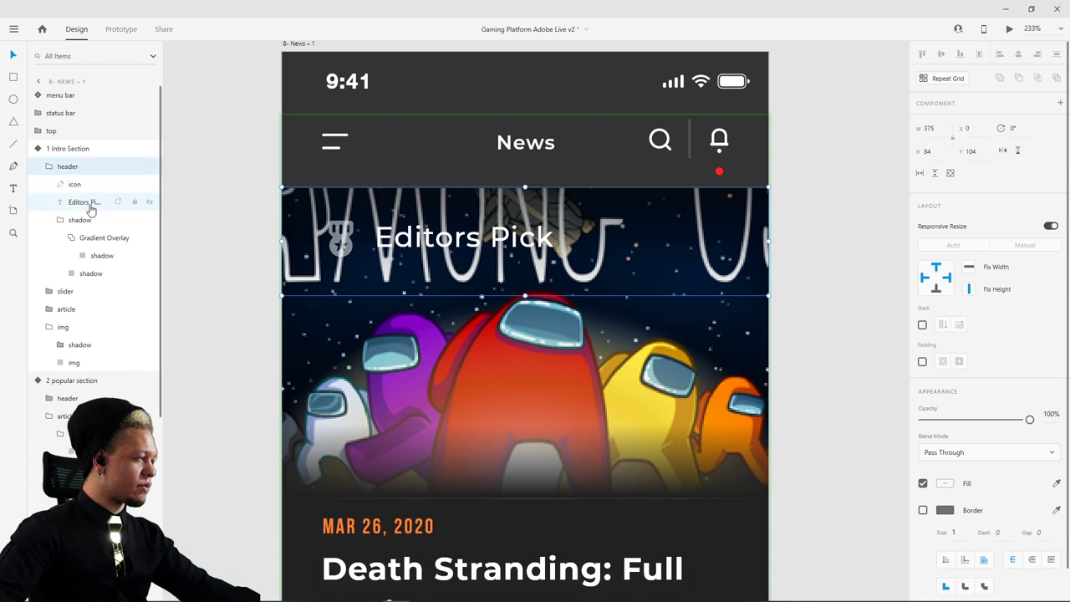
click(84, 242)
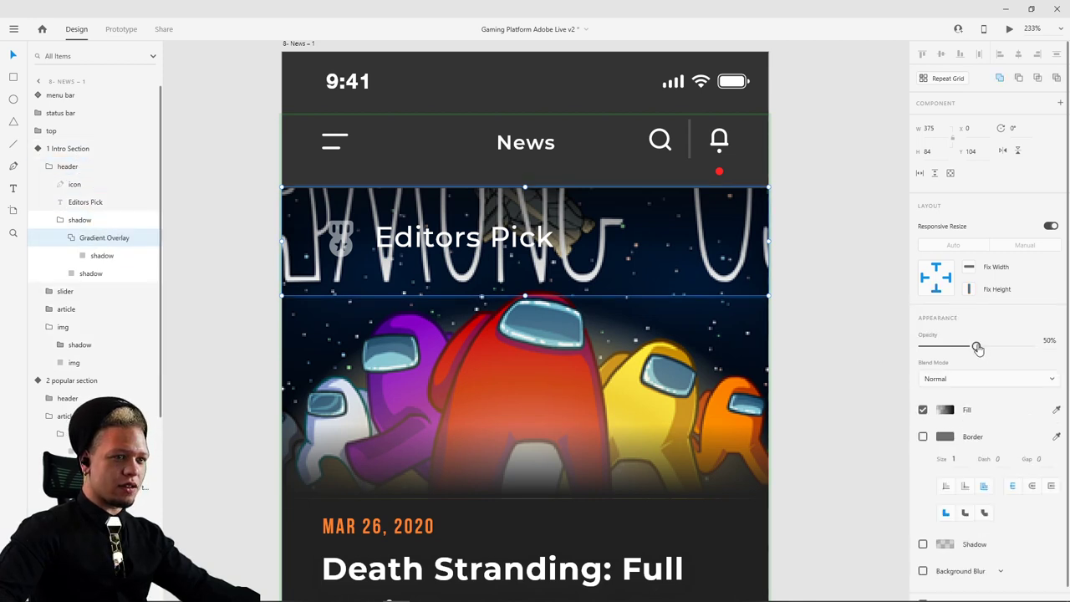
drag(976, 345, 995, 345)
click(946, 409)
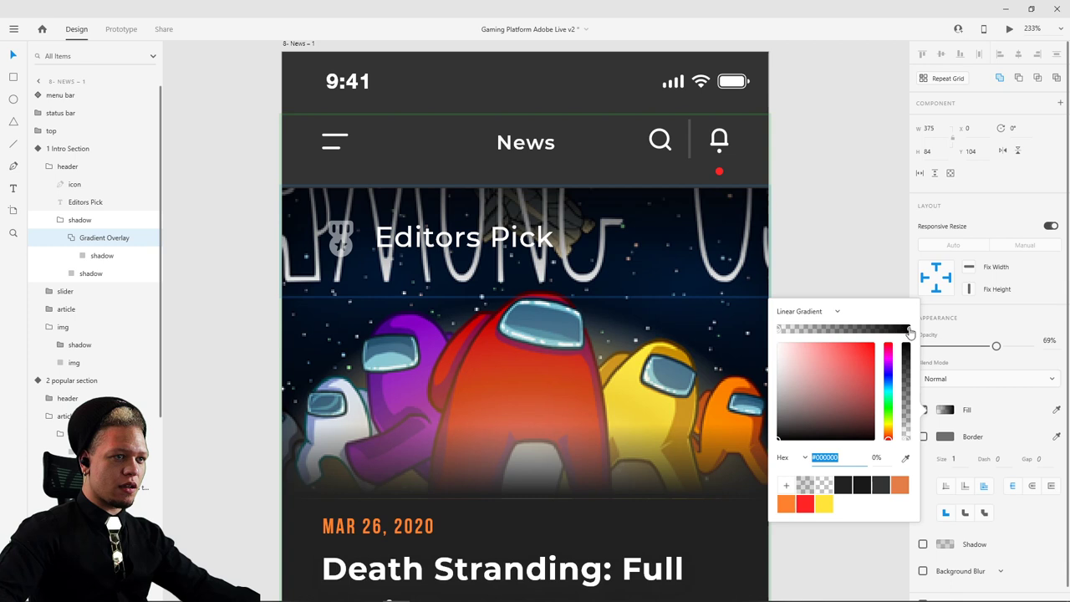
click(910, 330)
drag(838, 330, 822, 345)
click(832, 206)
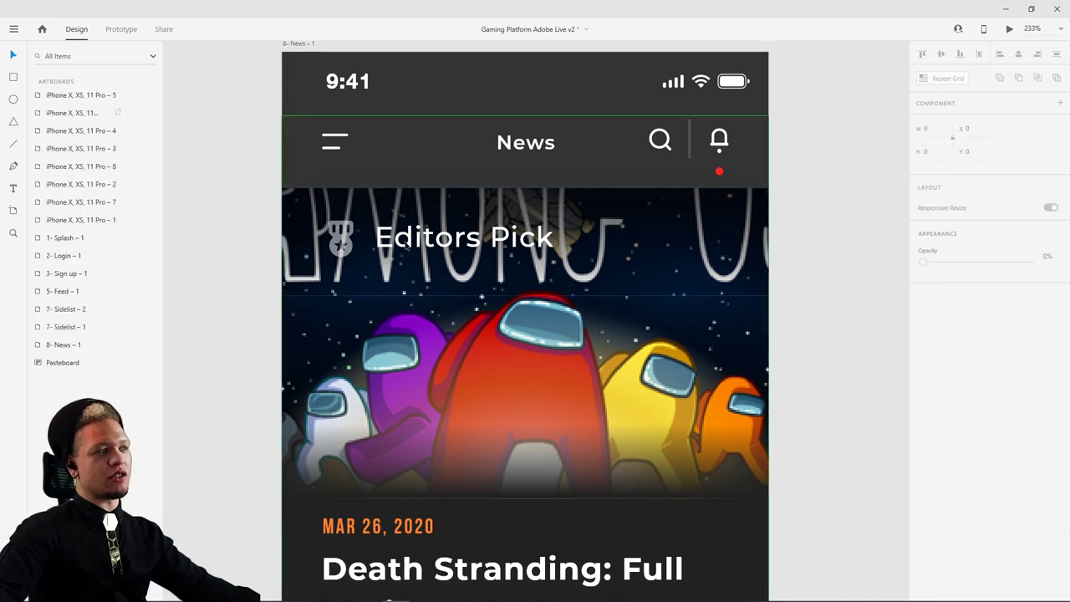
- Raise the alpha of the Editors Pick medal icon's white fill from 50% to 100%
click(342, 240)
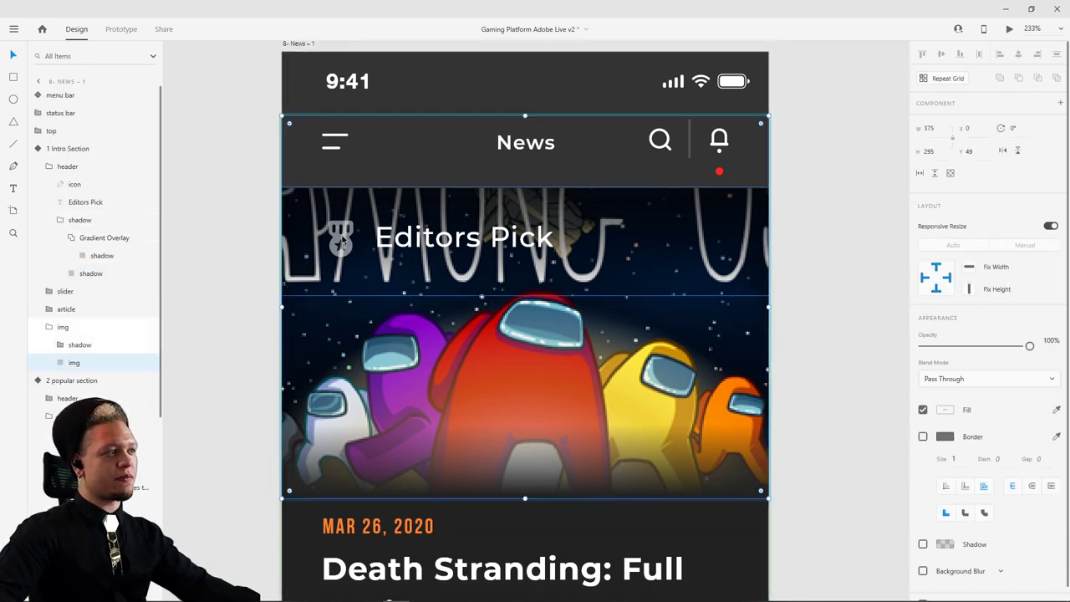
click(342, 238)
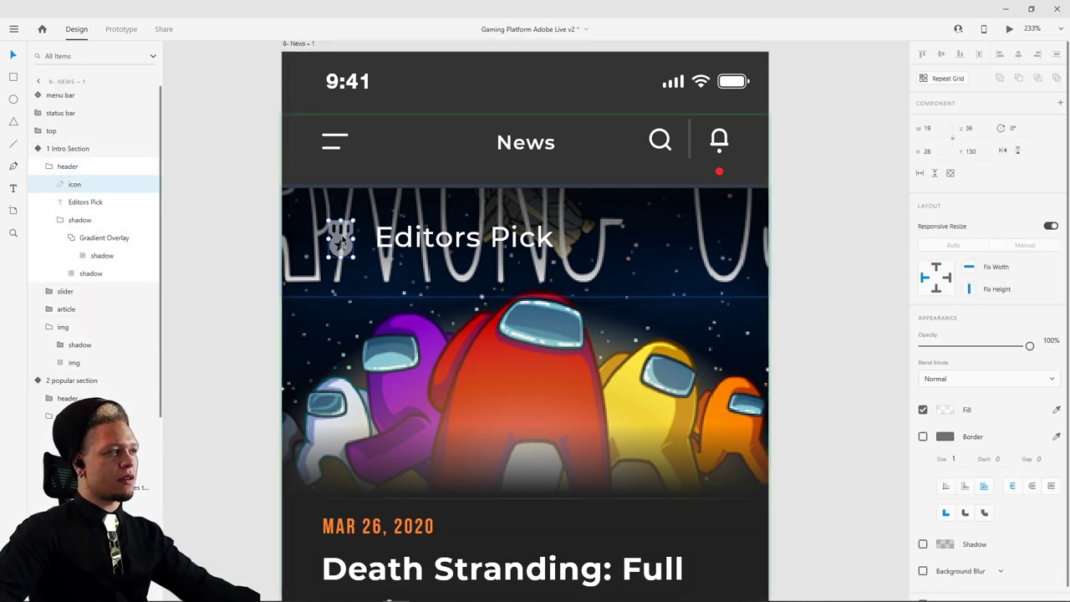
click(946, 411)
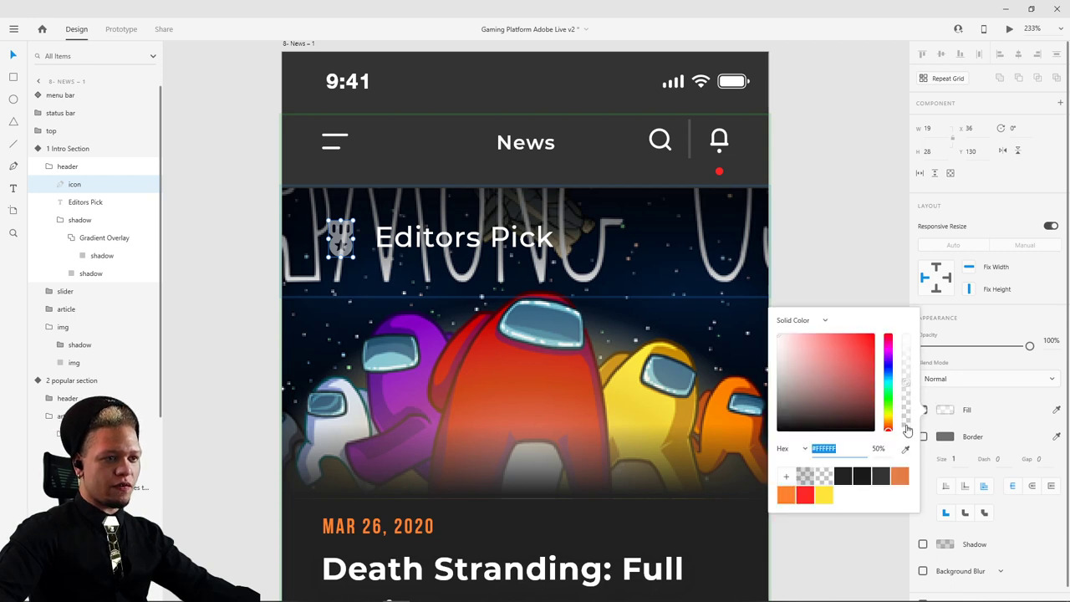
drag(907, 429, 688, 141)
click(848, 223)
scroll(851, 243, down, 5)
scroll(724, 241, down, 2)
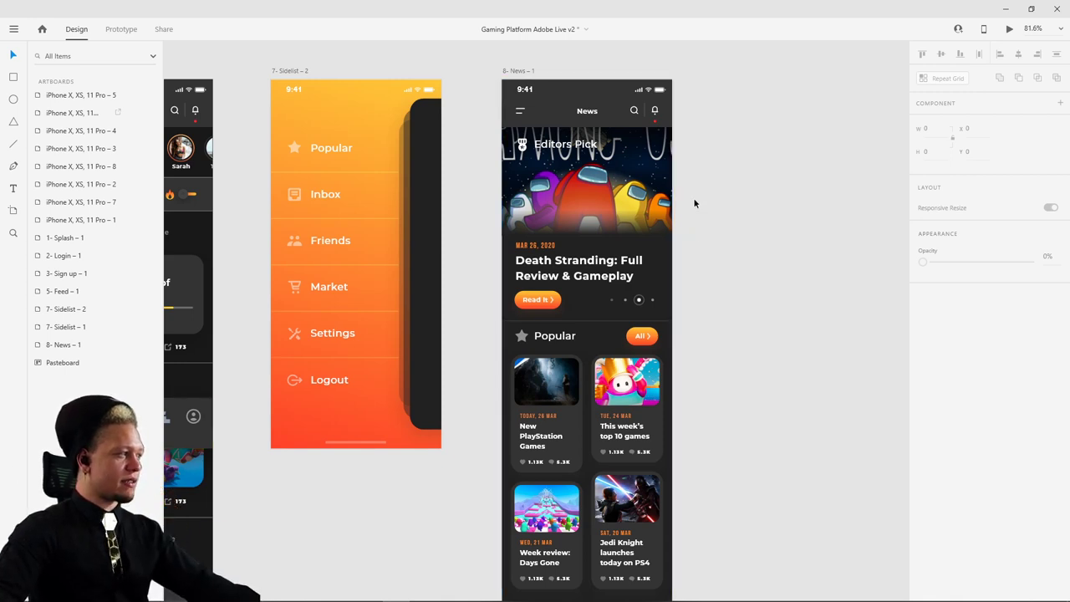
- Place the 375 × 112 plain bottom menu bar component on the pasteboard beside the Feed artboard
drag(722, 181, 759, 208)
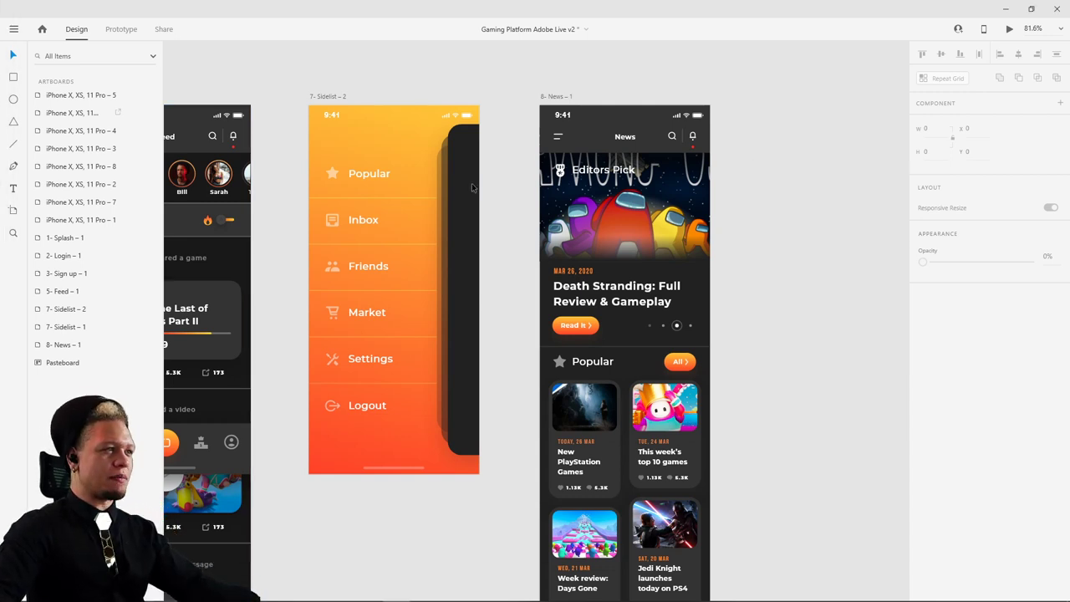
scroll(402, 334, left, 5)
scroll(402, 335, down, 1)
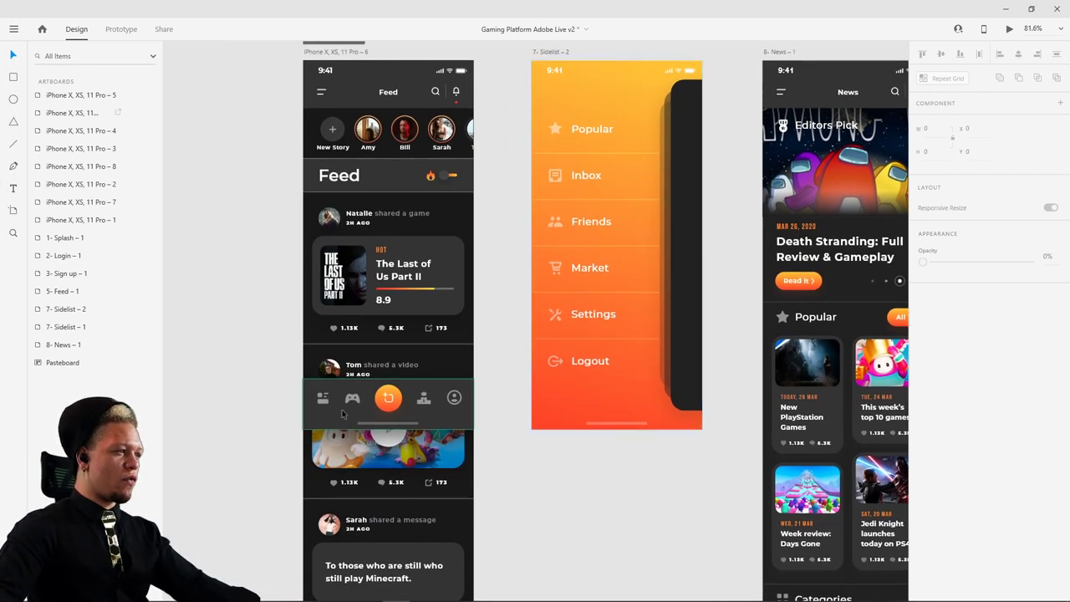
scroll(321, 404, down, 8)
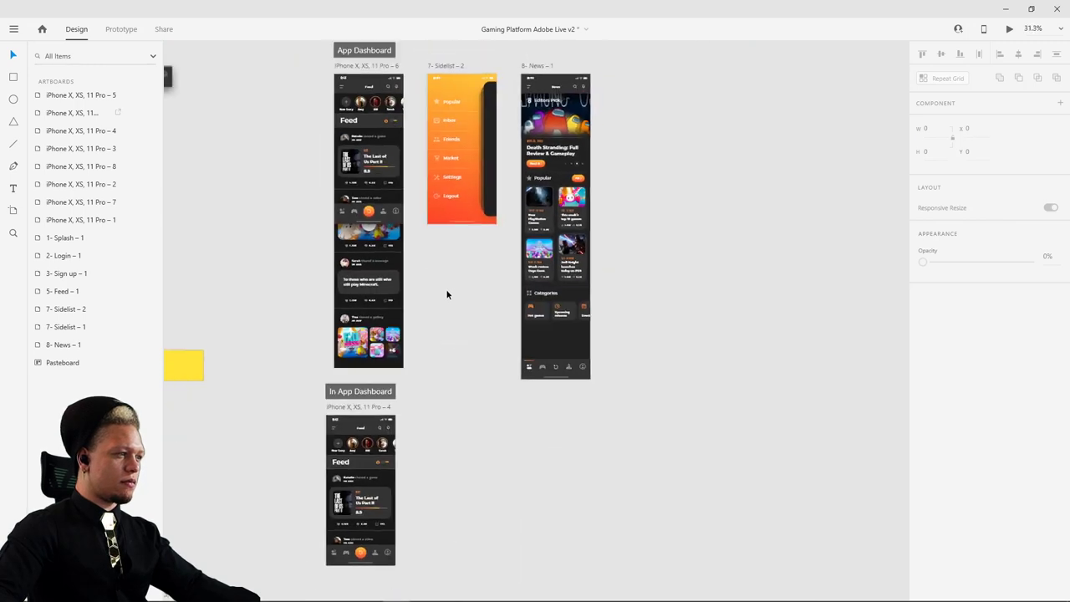
scroll(489, 505, up, 8)
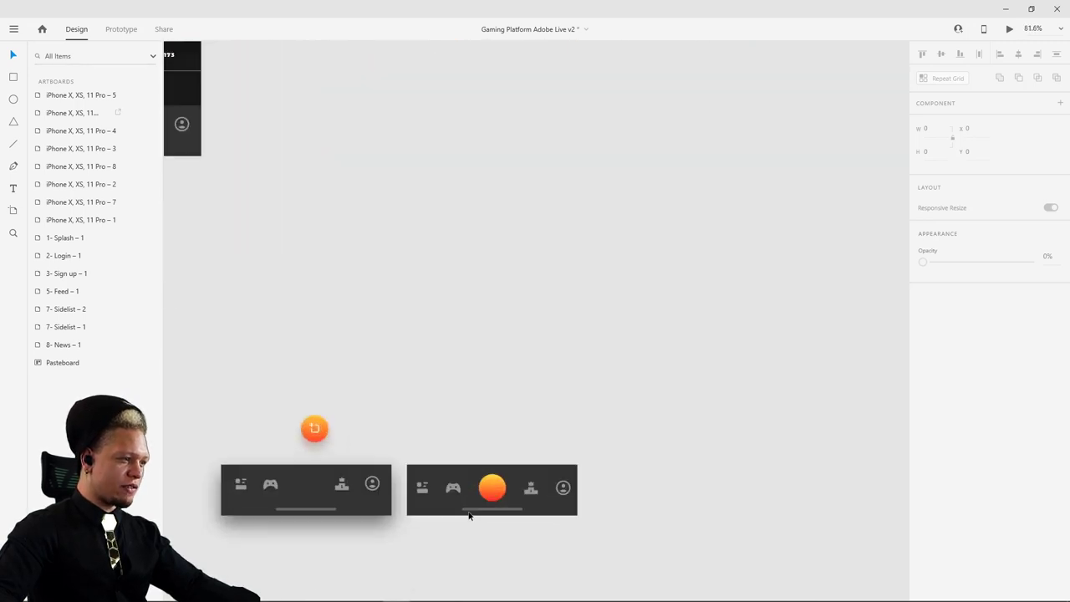
scroll(410, 349, down, 8)
scroll(272, 268, up, 2)
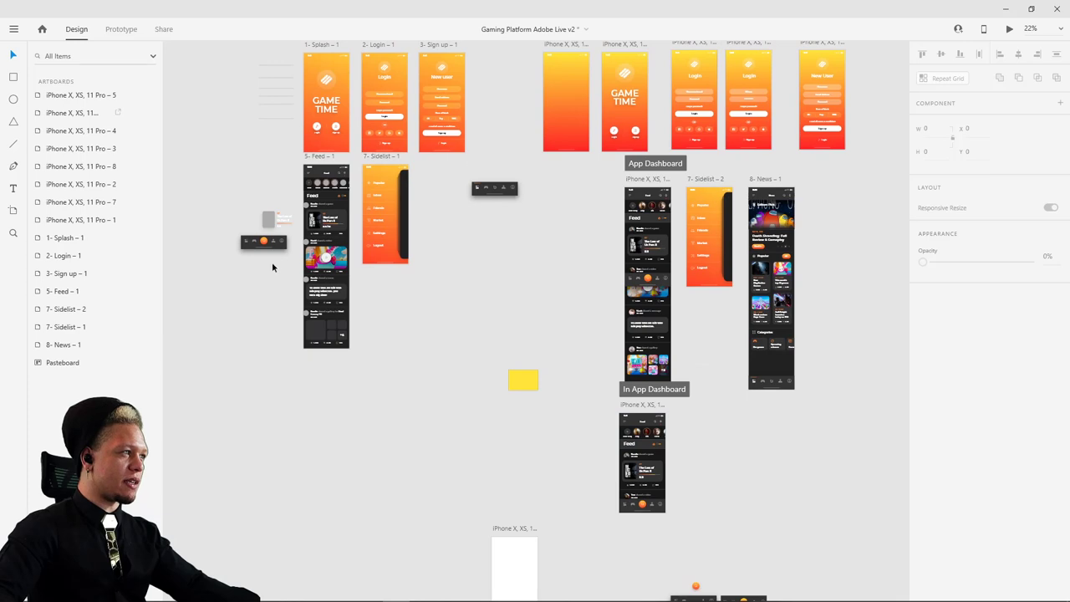
scroll(473, 196, up, 7)
drag(522, 188, 368, 157)
drag(345, 105, 761, 174)
scroll(811, 230, right, 5)
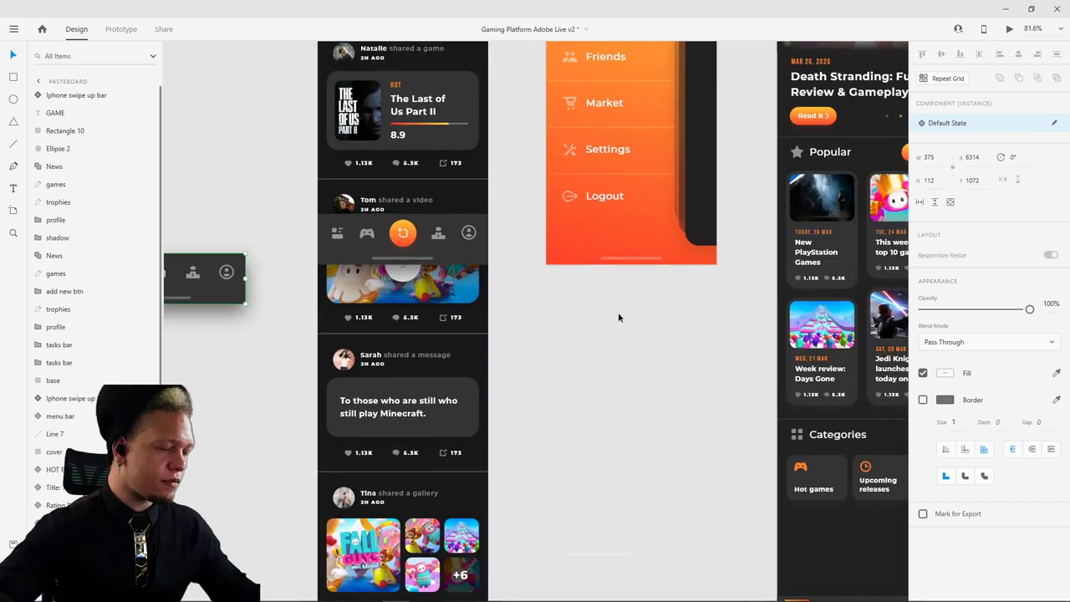
- Select the orange line, News icon and add icon in the floating menu bar
click(425, 250)
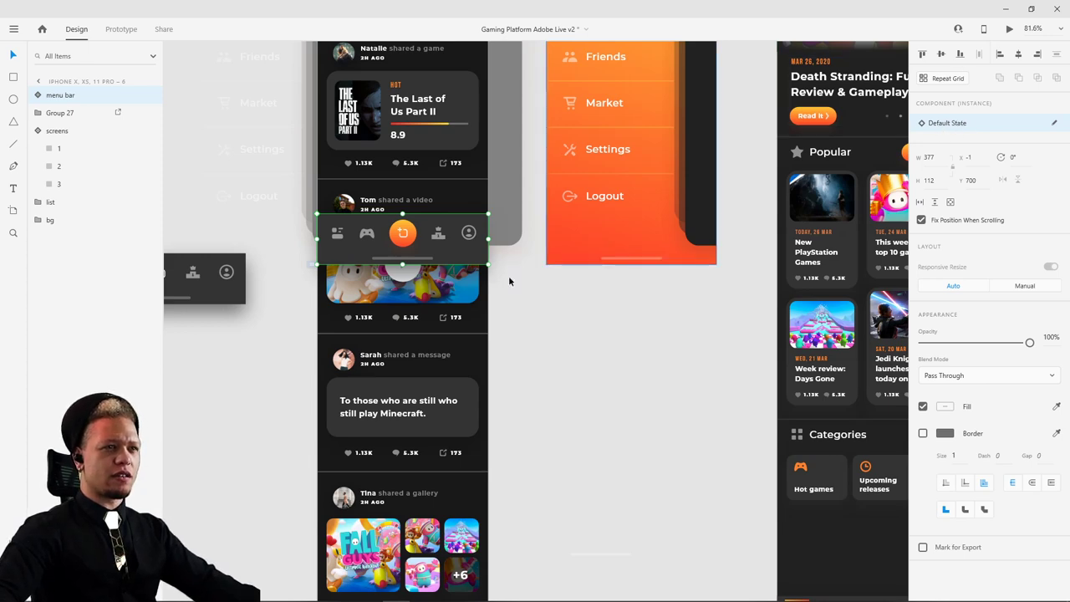
scroll(228, 247, up, 2)
scroll(228, 248, up, 4)
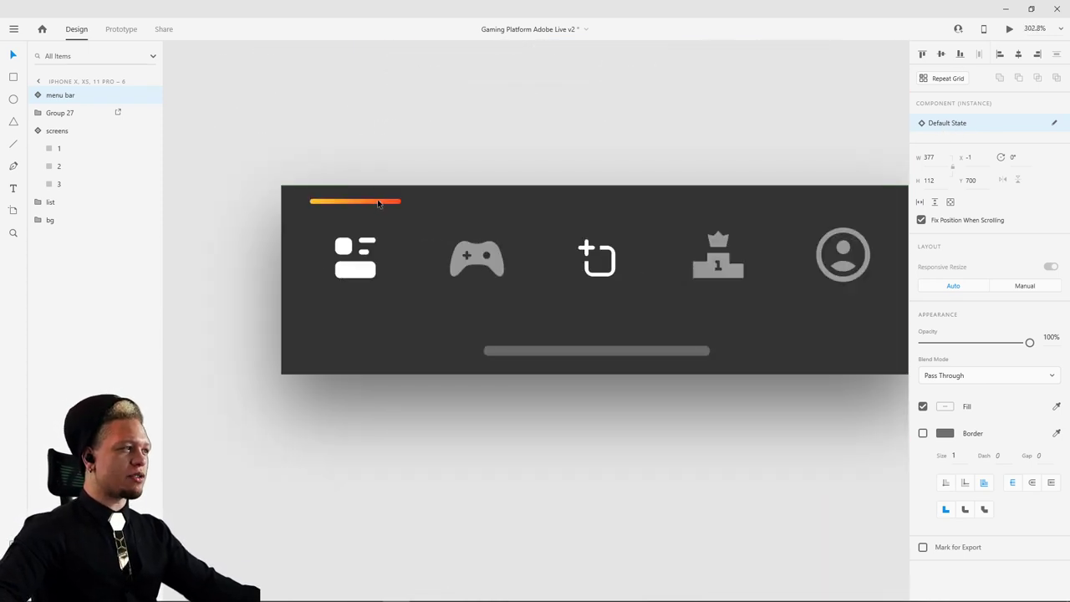
click(378, 206)
double_click(368, 202)
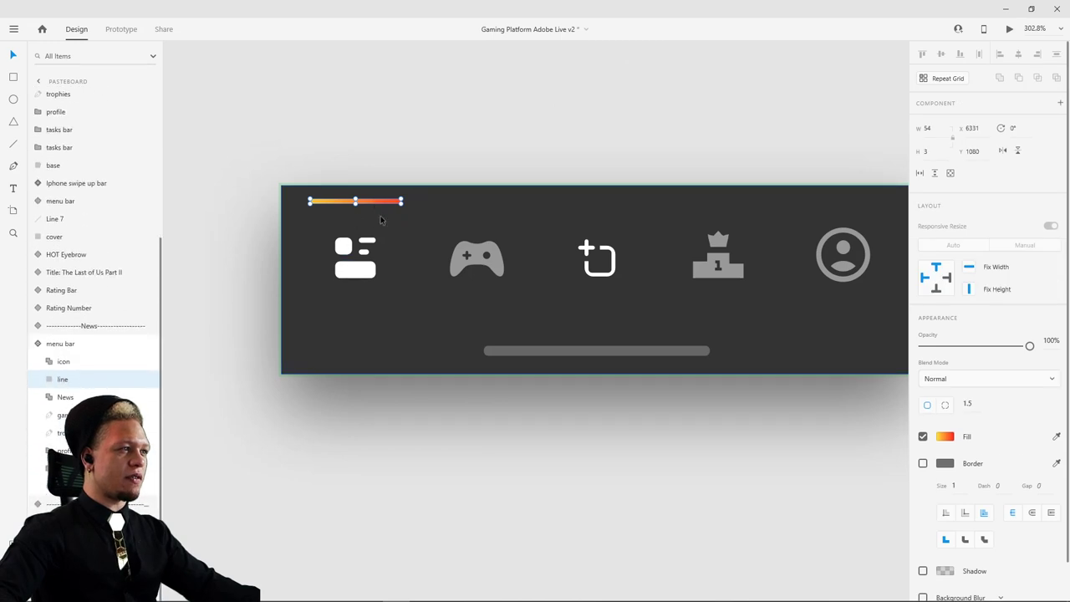
shift+click(357, 267)
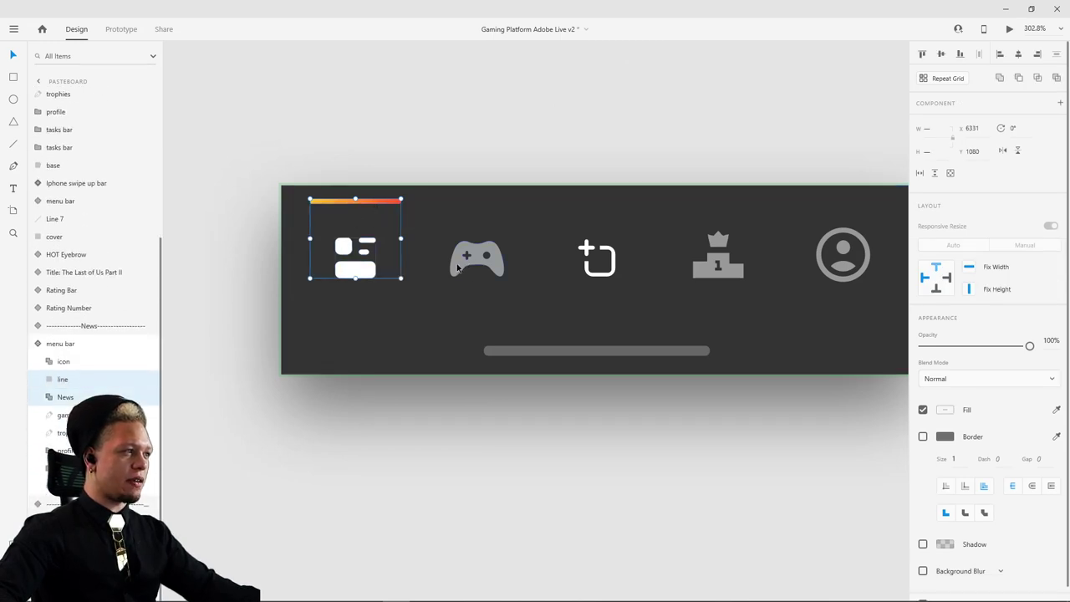
shift+click(590, 250)
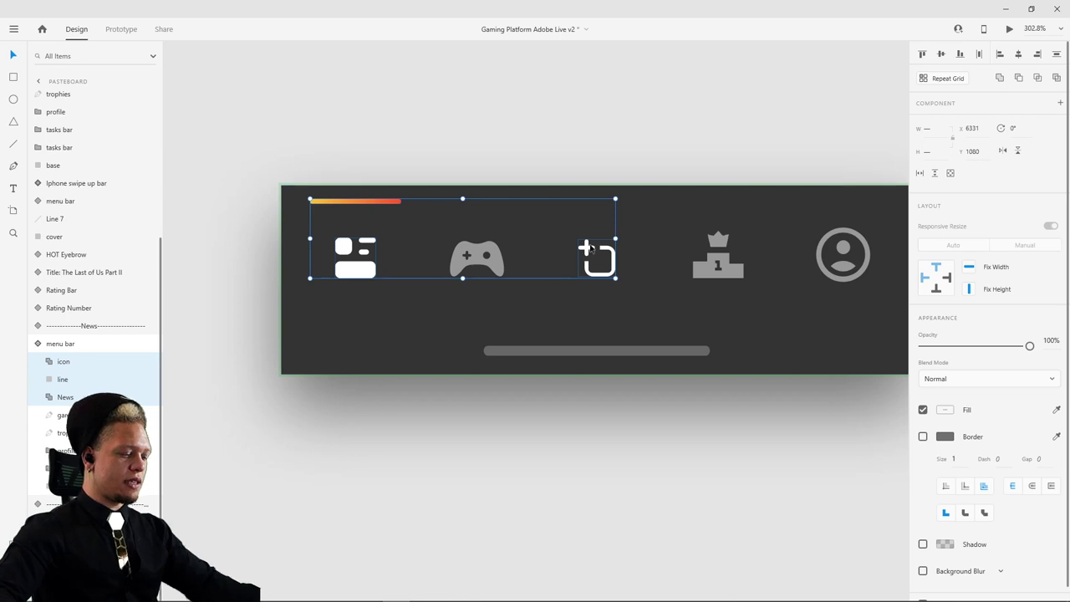
scroll(659, 115, down, 5)
scroll(229, 241, up, 3)
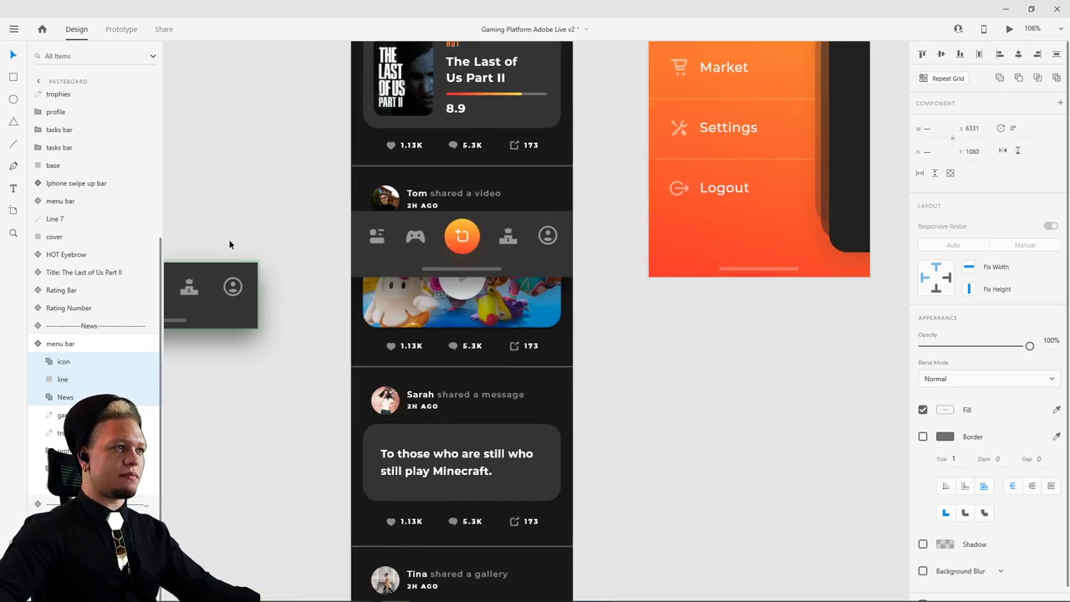
click(448, 237)
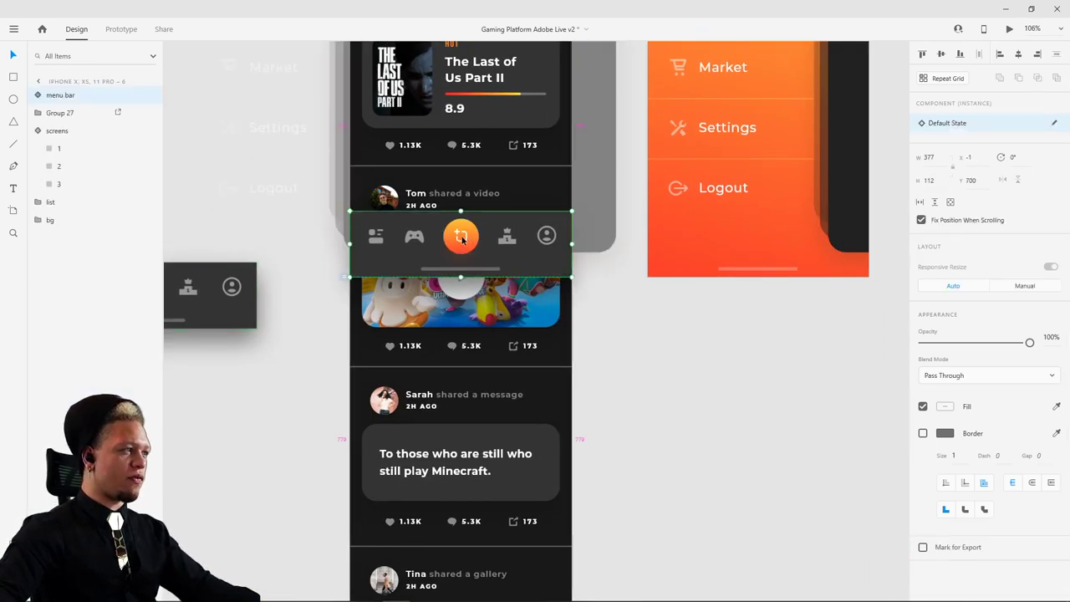
drag(303, 336, 501, 323)
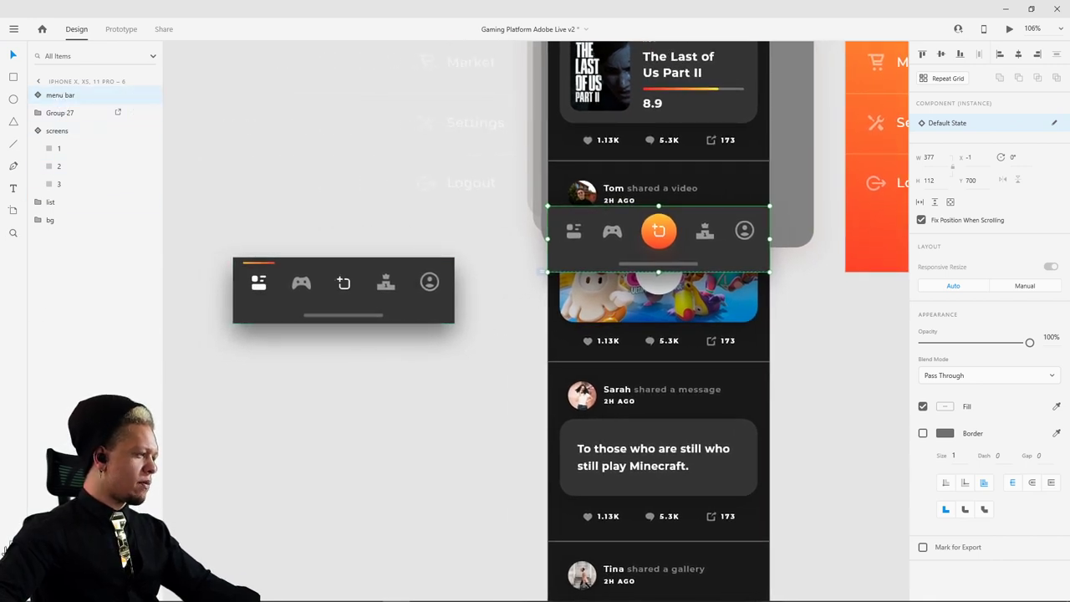
- Show Assets and Alt-drag a copy of the Feed's menu bar below the plain bar
key(ctrl+shift+y)
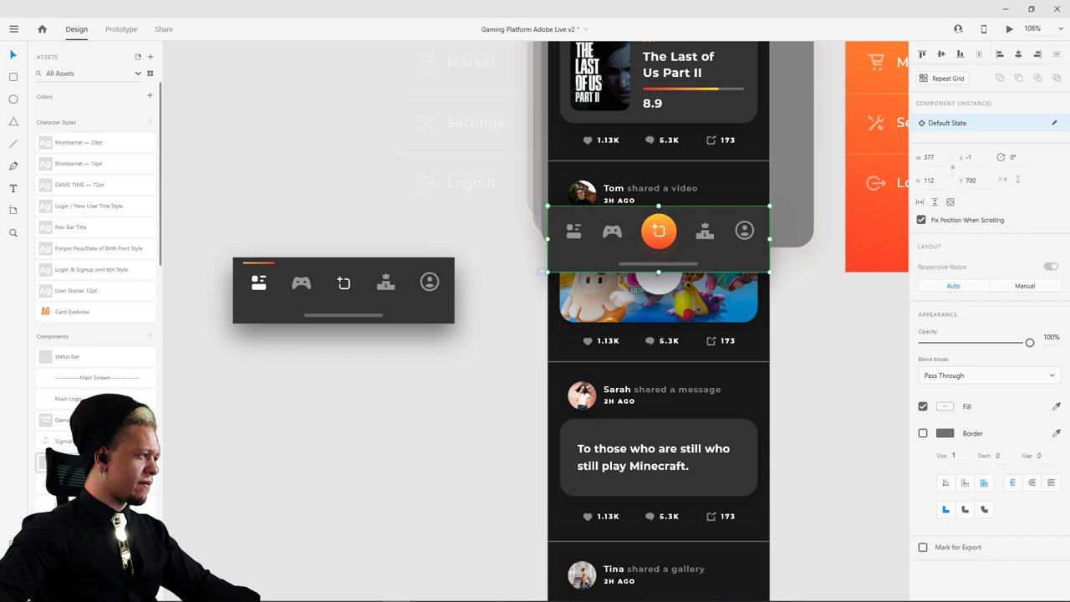
scroll(92, 405, down, 2)
scroll(92, 405, down, 2)
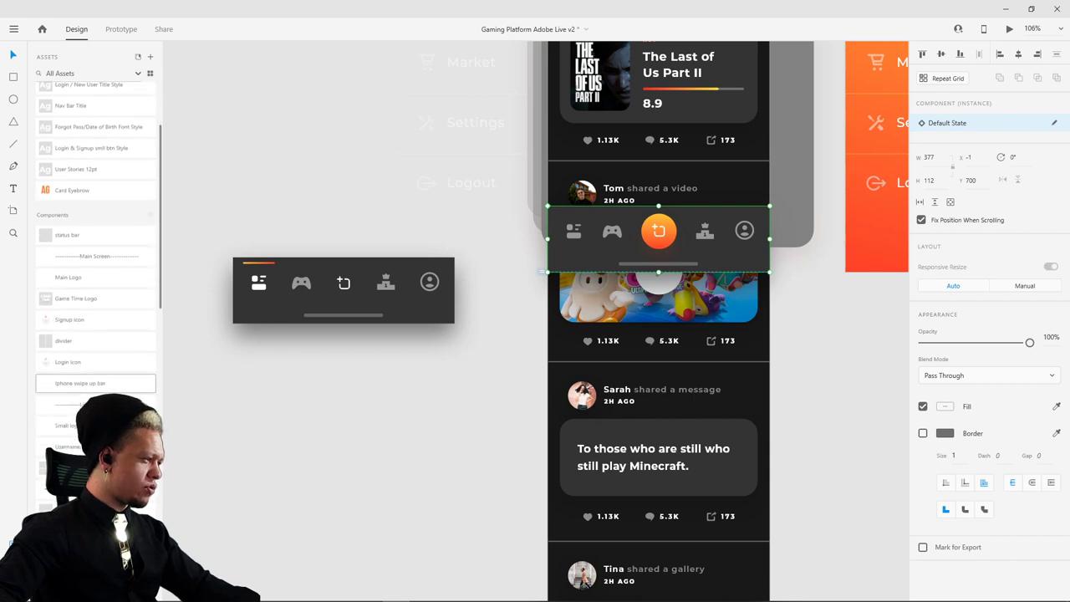
scroll(479, 395, right, 3)
scroll(479, 395, up, 1)
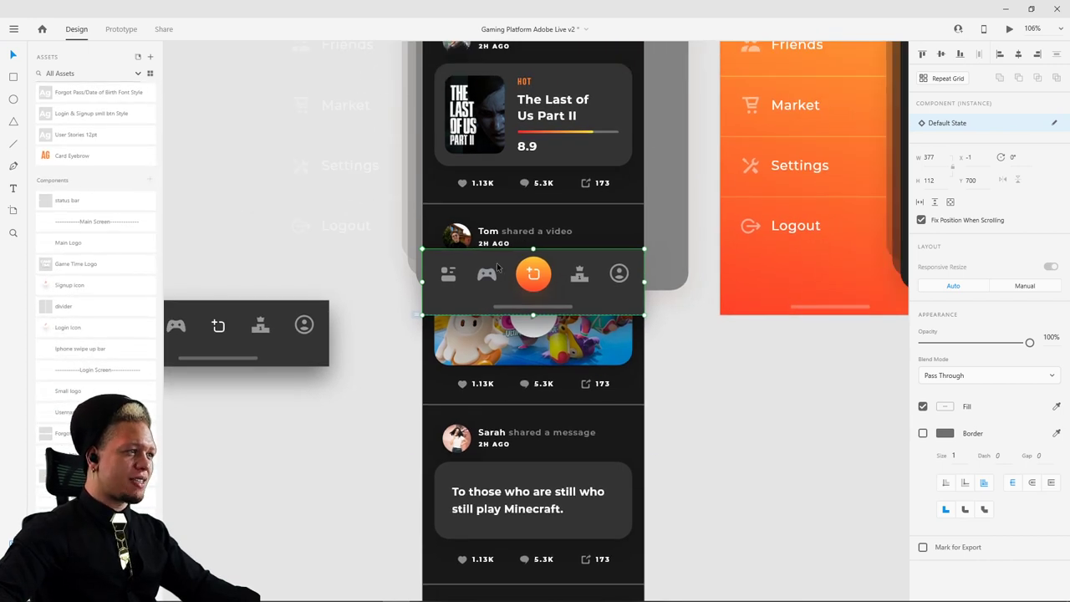
drag(487, 279, 212, 473)
scroll(326, 418, left, 4)
scroll(327, 418, down, 2)
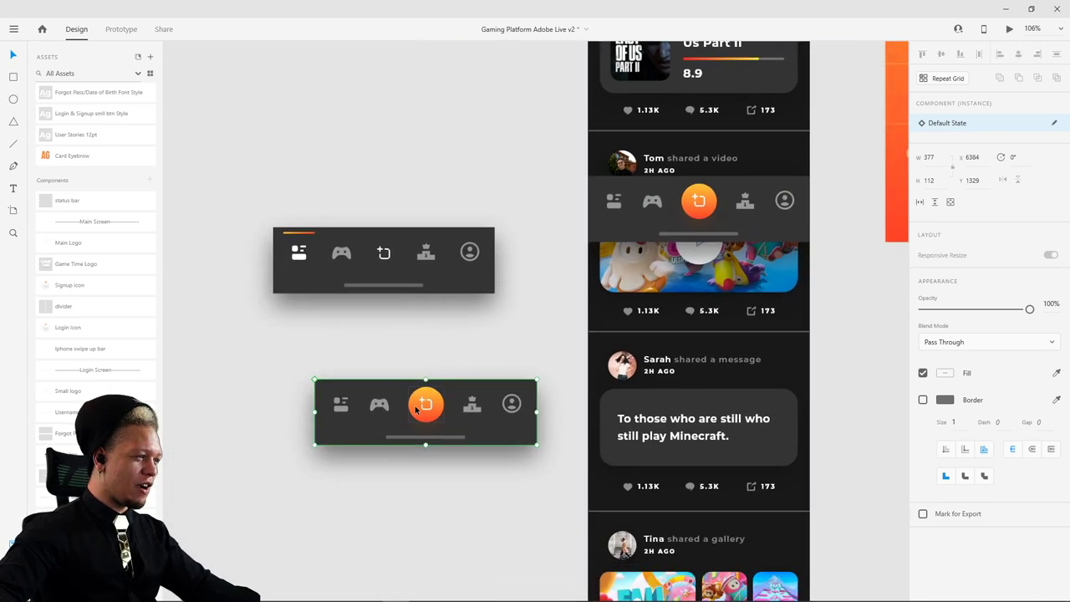
- Add a new state named Other Feed to the menu bar component
click(1053, 124)
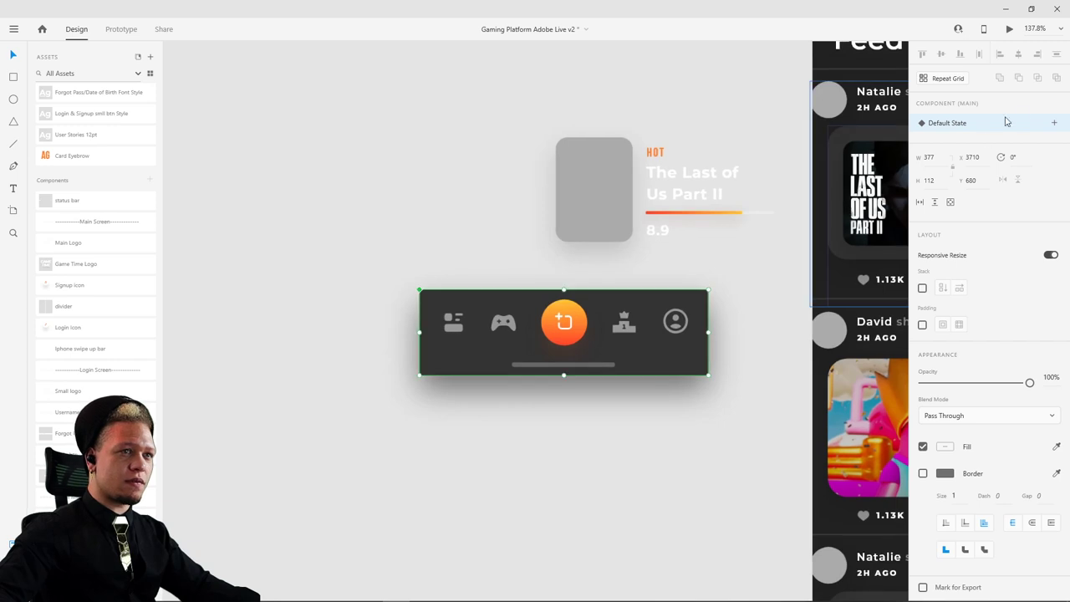
click(1054, 124)
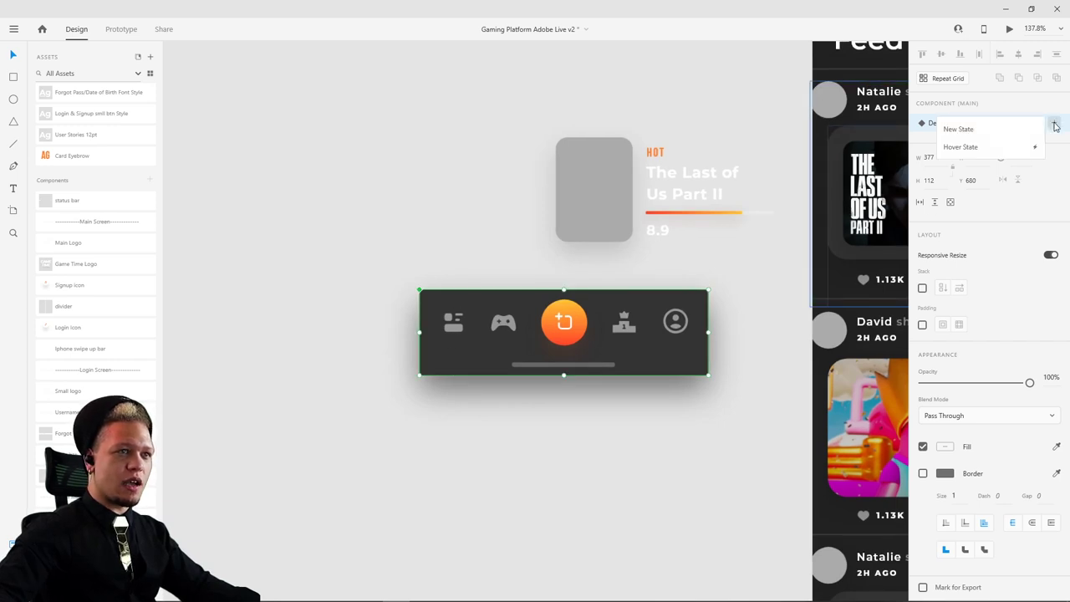
click(984, 131)
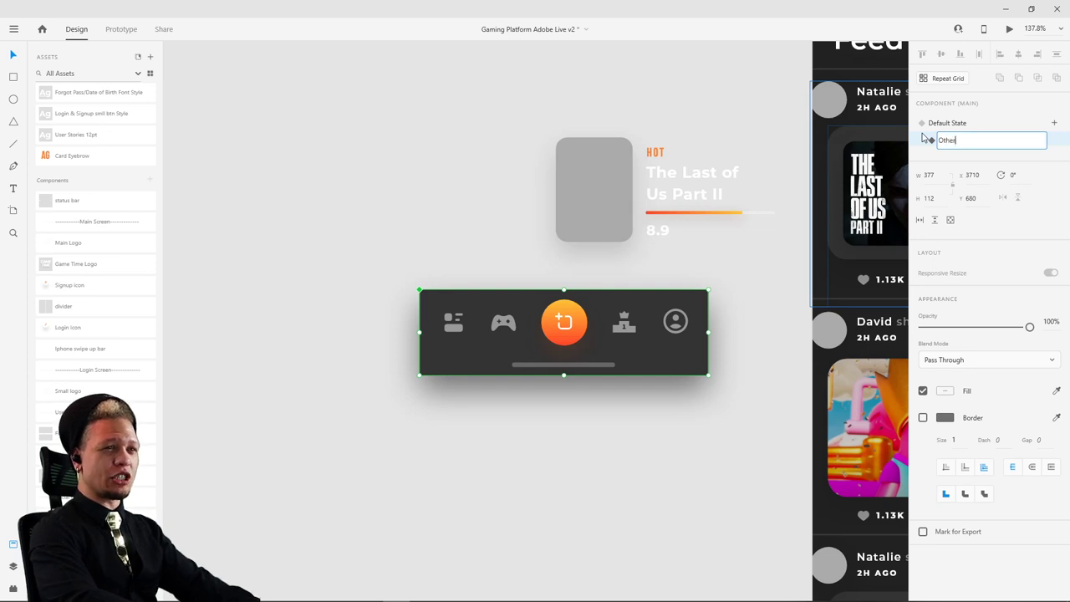
key(Return)
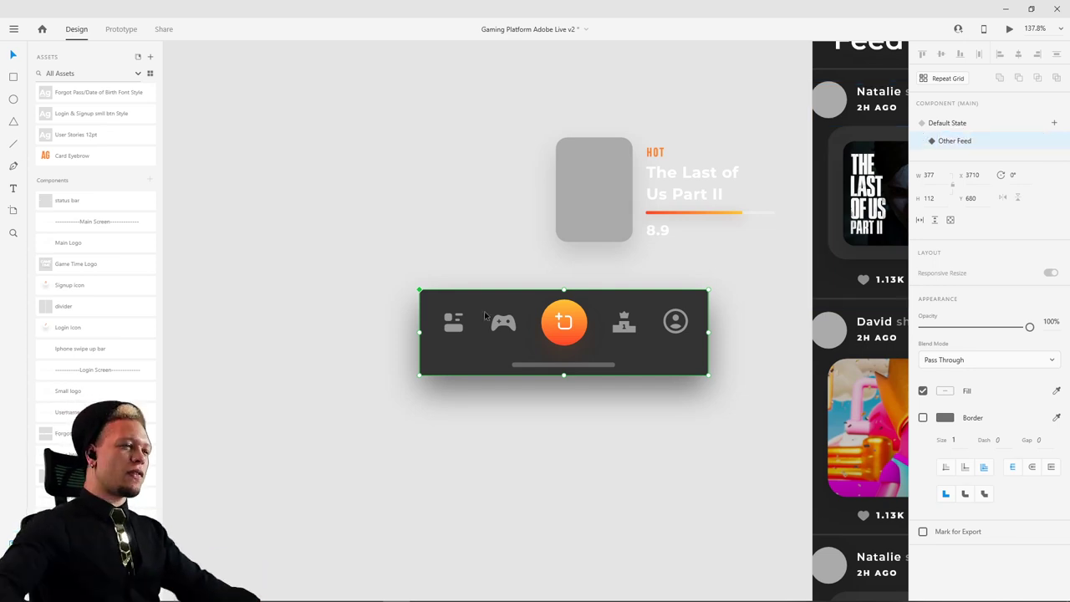
- Paste the copied icons into the menu bar and line them up over the list icon
key(ctrl+v)
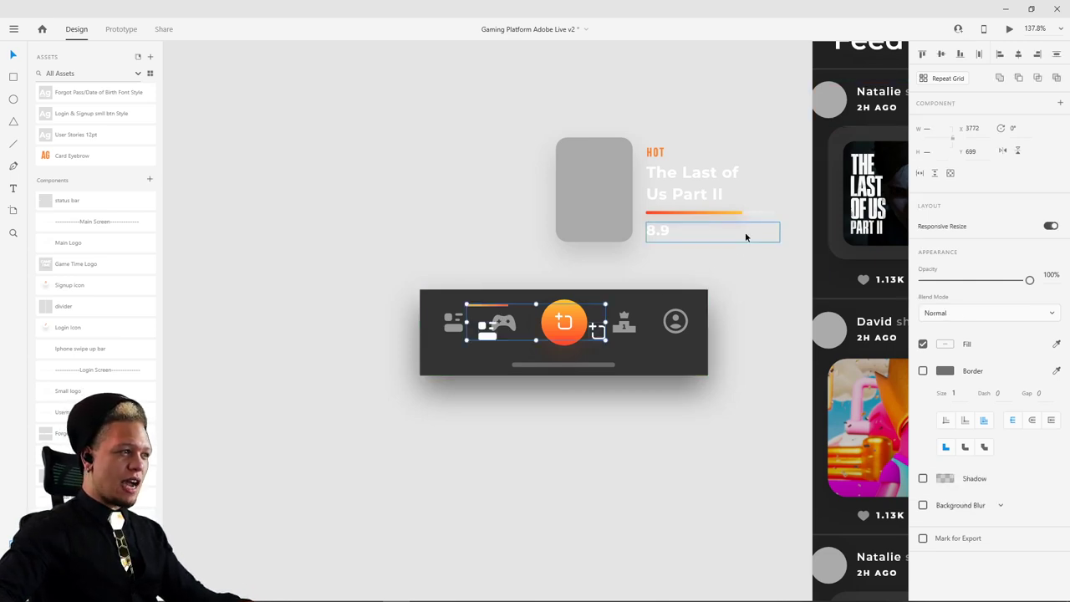
scroll(488, 356, up, 3)
drag(493, 317, 426, 314)
scroll(424, 312, up, 5)
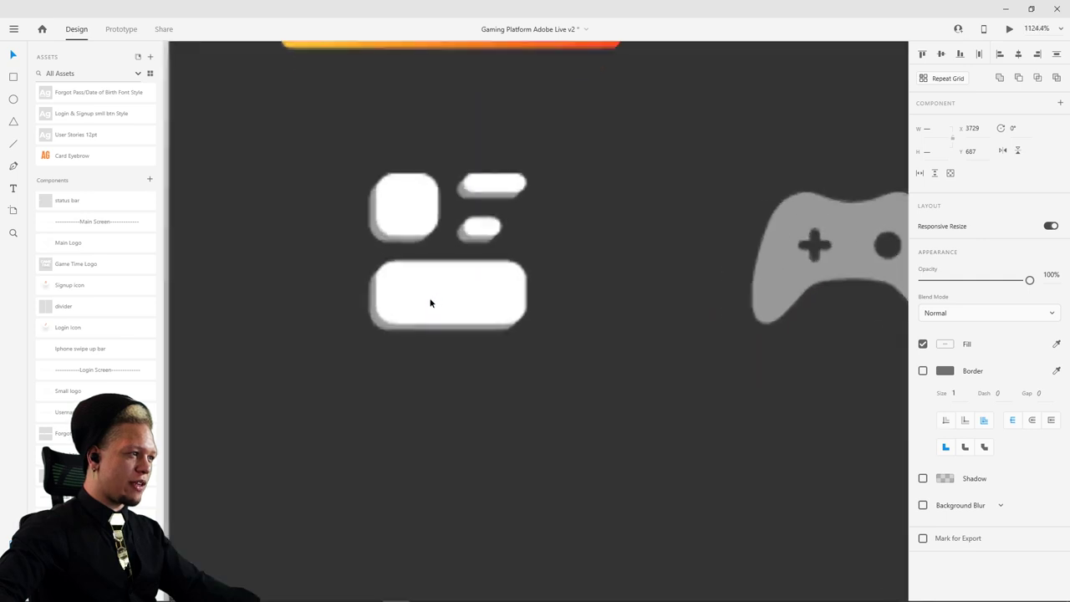
scroll(427, 303, down, 8)
scroll(547, 390, up, 3)
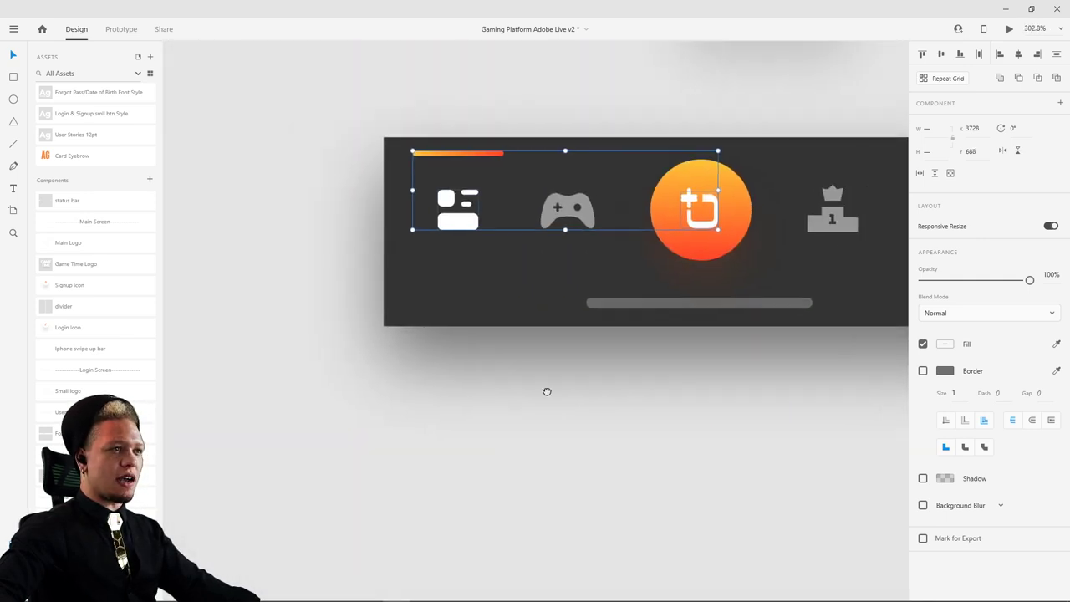
scroll(556, 209, up, 4)
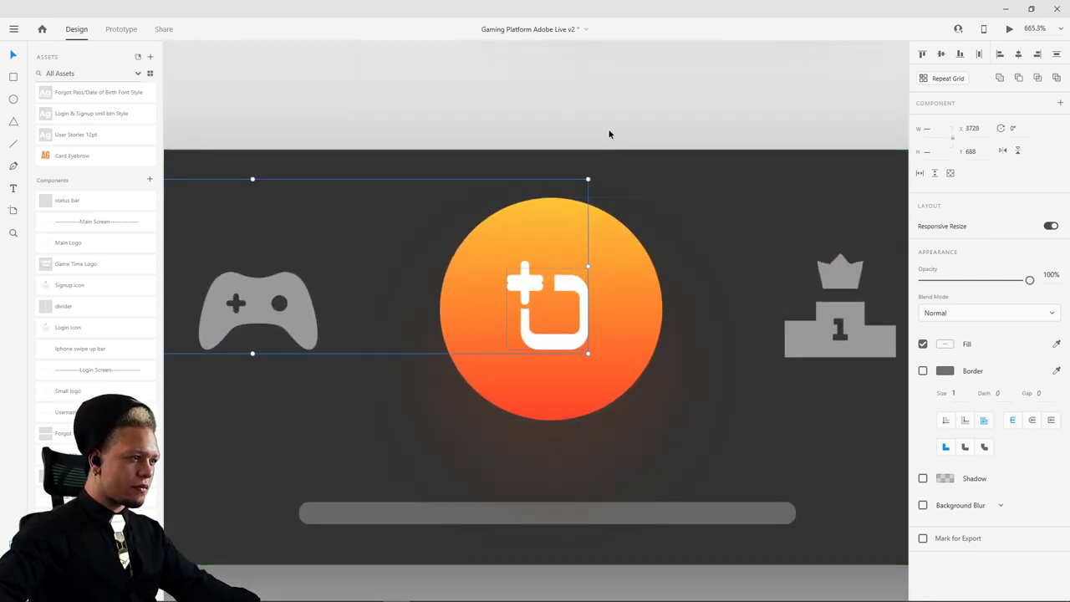
scroll(477, 146, down, 4)
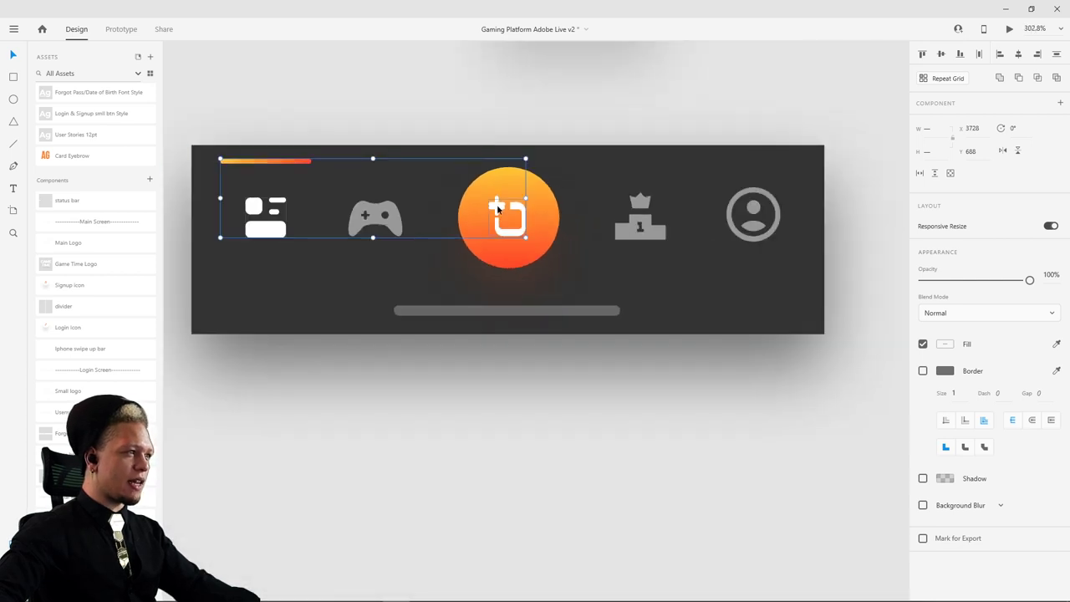
scroll(543, 155, up, 4)
- Fade the orange add-button circle to 0% opacity in the Other Feed state
click(587, 151)
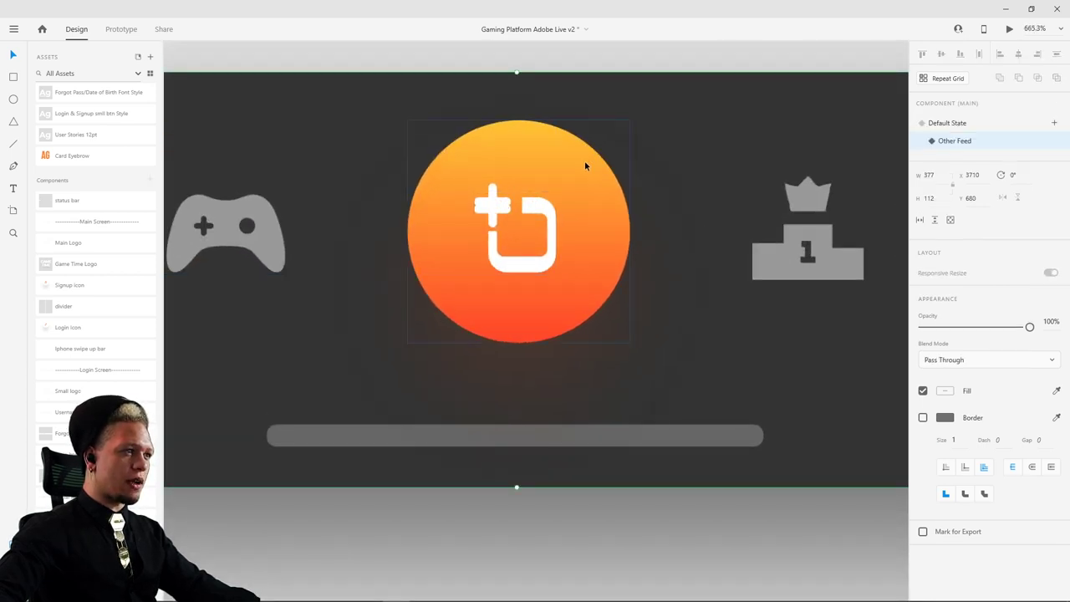
double_click(584, 160)
drag(1018, 354, 922, 354)
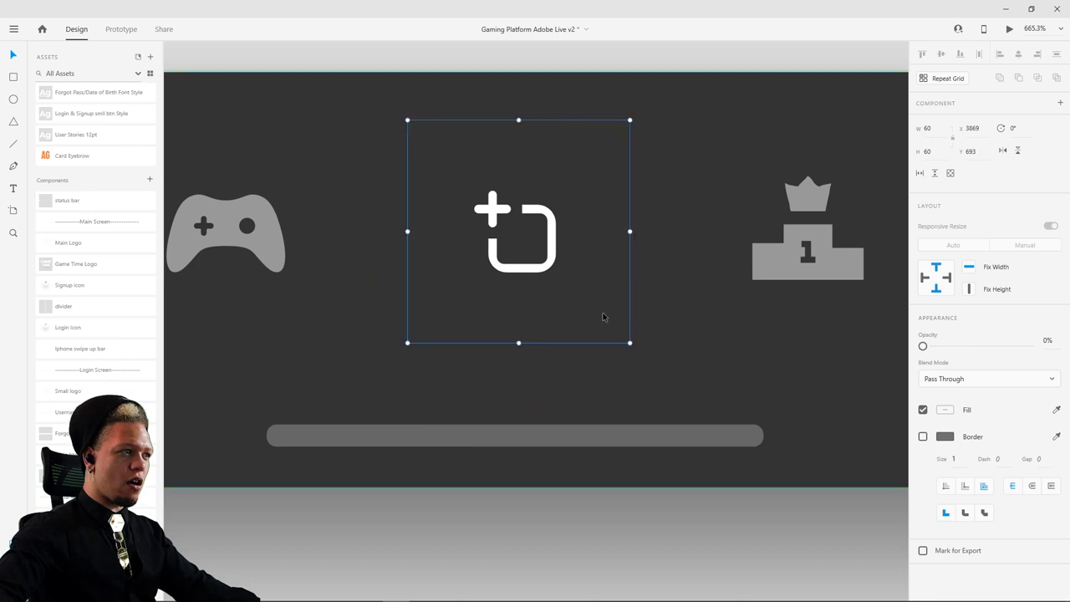
scroll(535, 217, down, 6)
scroll(499, 182, up, 3)
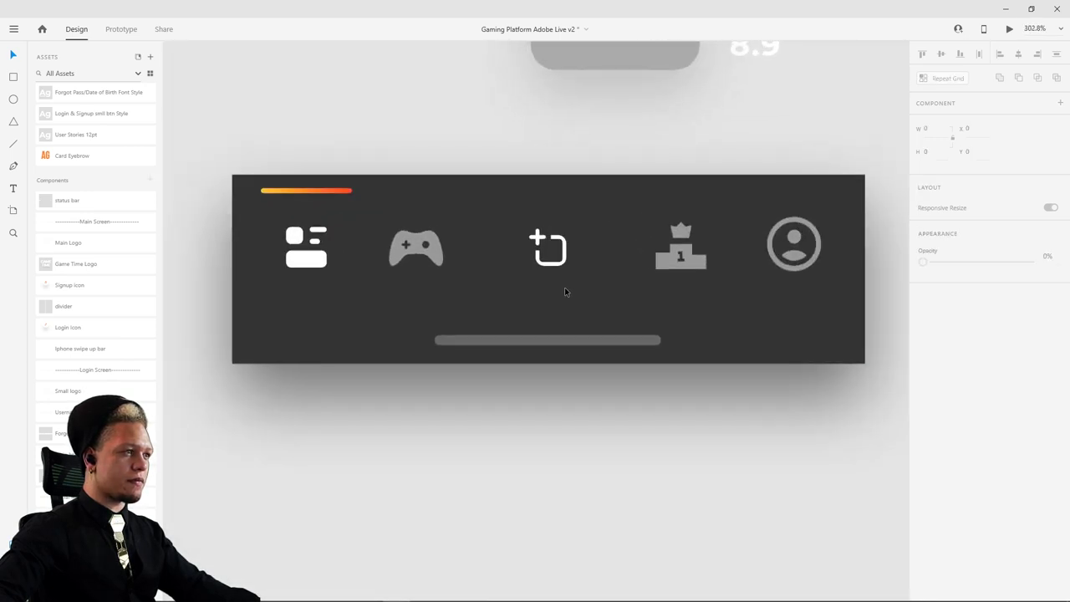
scroll(437, 158, down, 4)
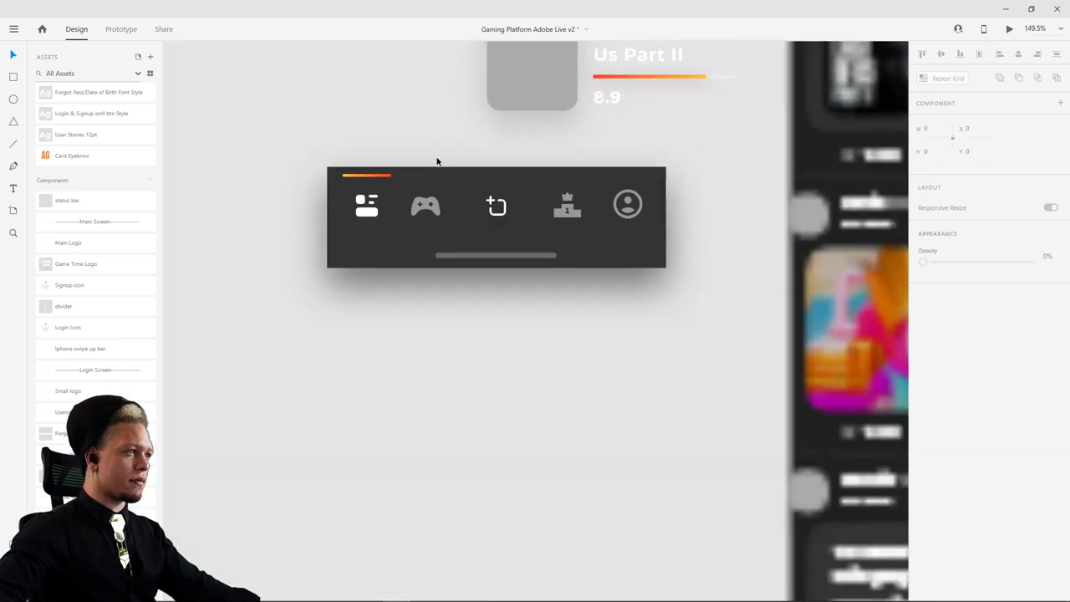
- Switch the nav bar to Default State and adjust the centre icon's opacity there
click(439, 175)
click(948, 123)
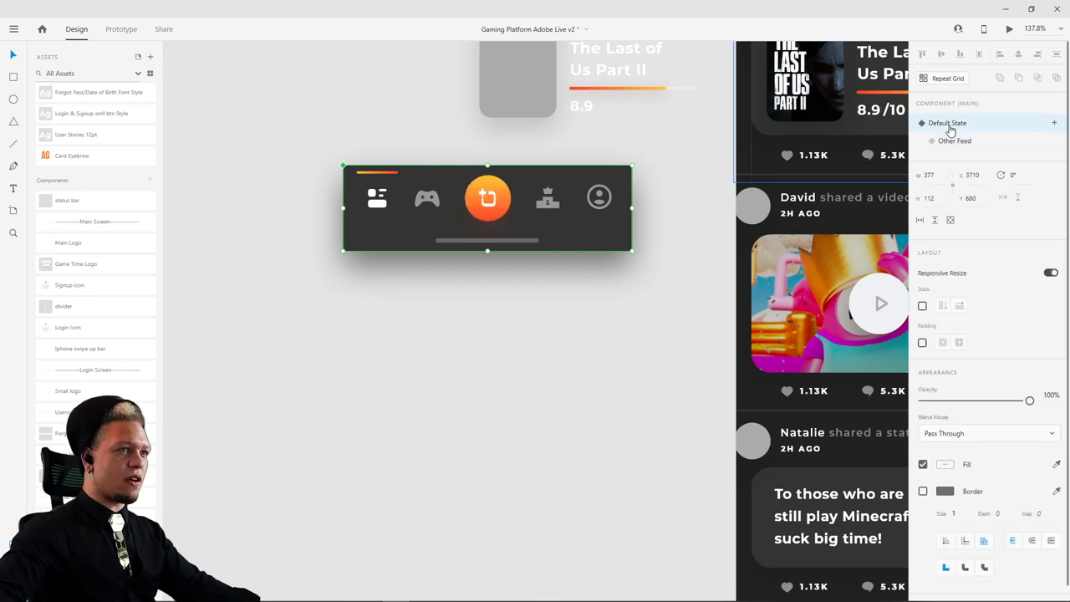
scroll(488, 192, up, 7)
double_click(607, 182)
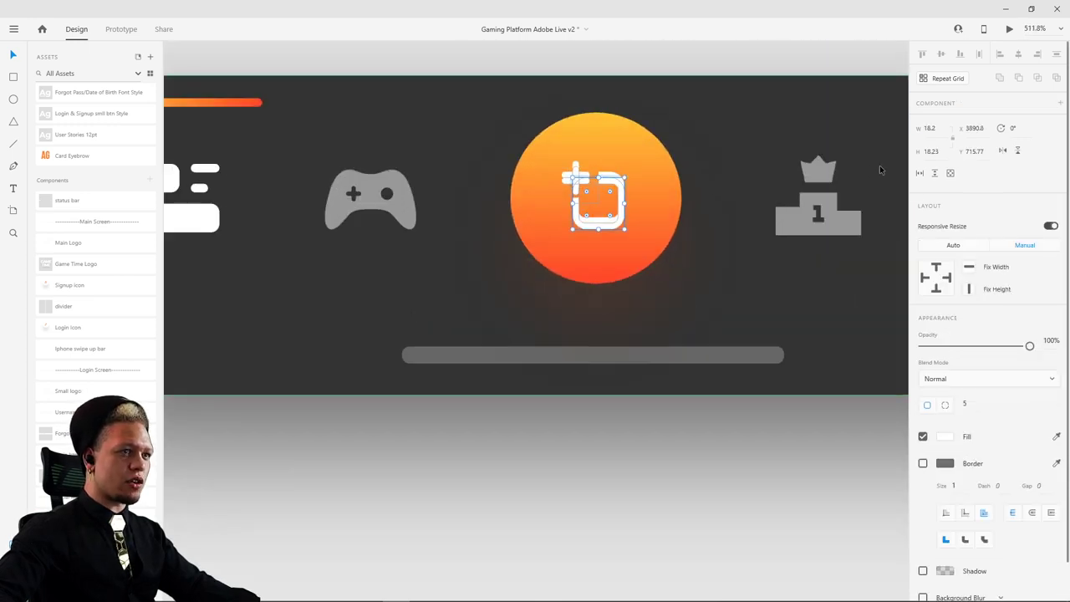
drag(1029, 346, 765, 341)
click(699, 470)
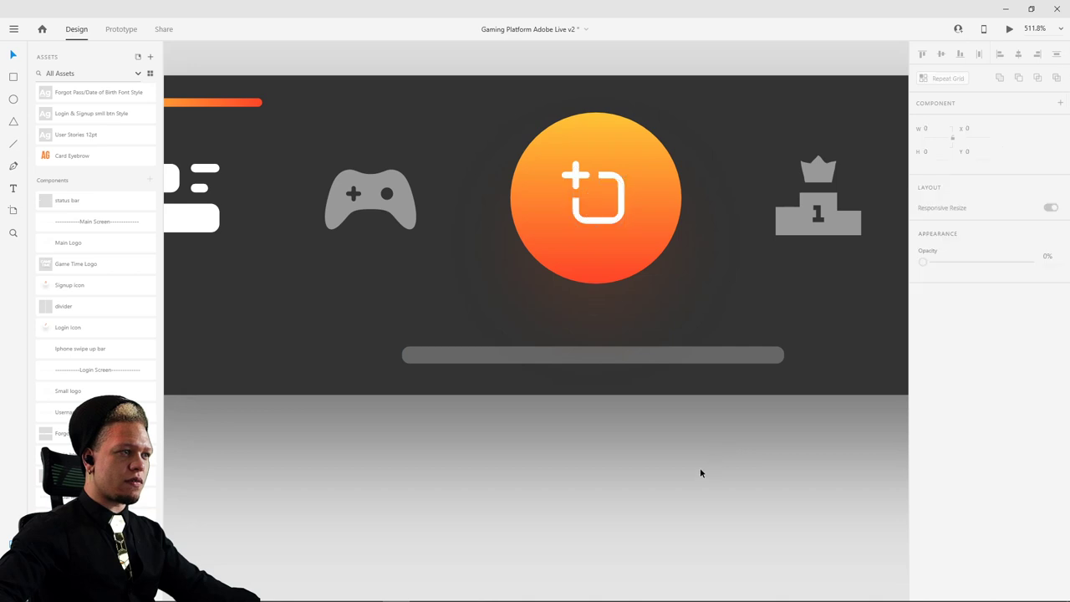
scroll(592, 449, down, 5)
scroll(451, 329, up, 4)
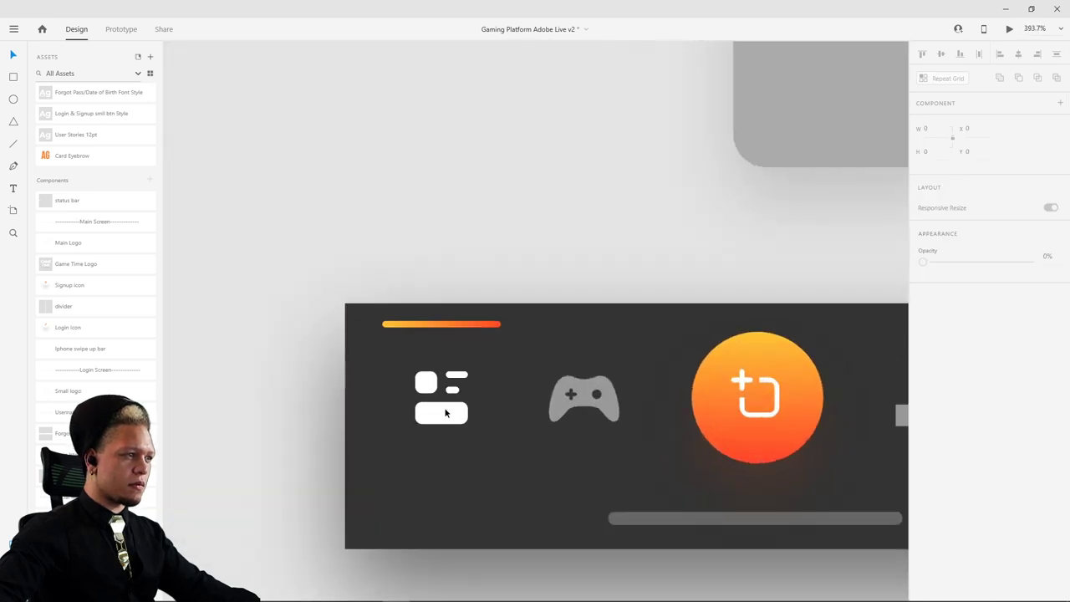
- Grey out the list icon and move the orange indicator bar over the circle at 0% opacity
double_click(451, 365)
drag(1029, 281, 704, 296)
click(467, 325)
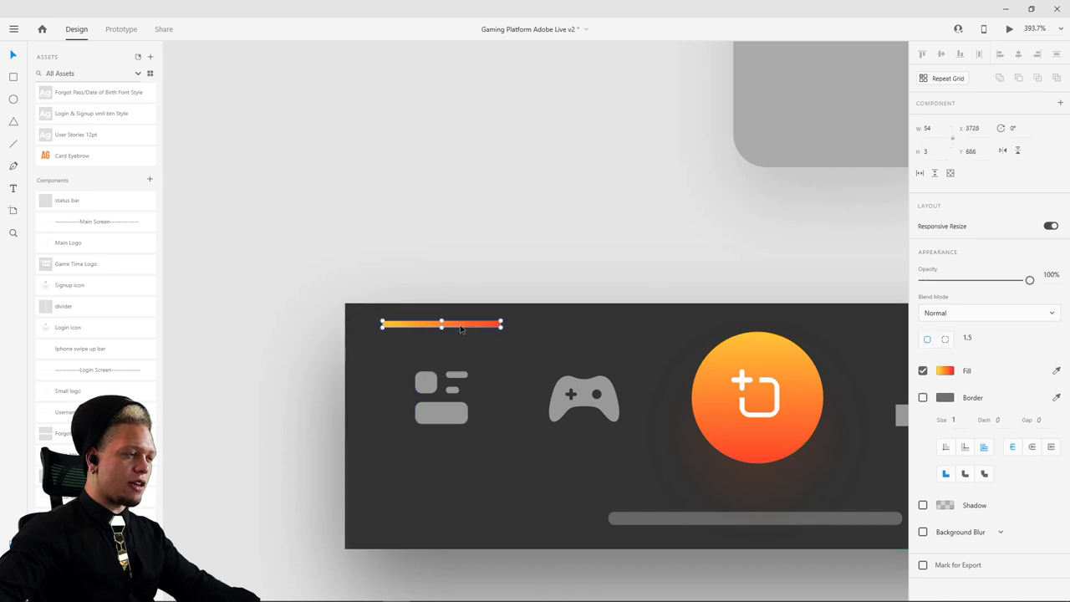
drag(460, 328, 776, 329)
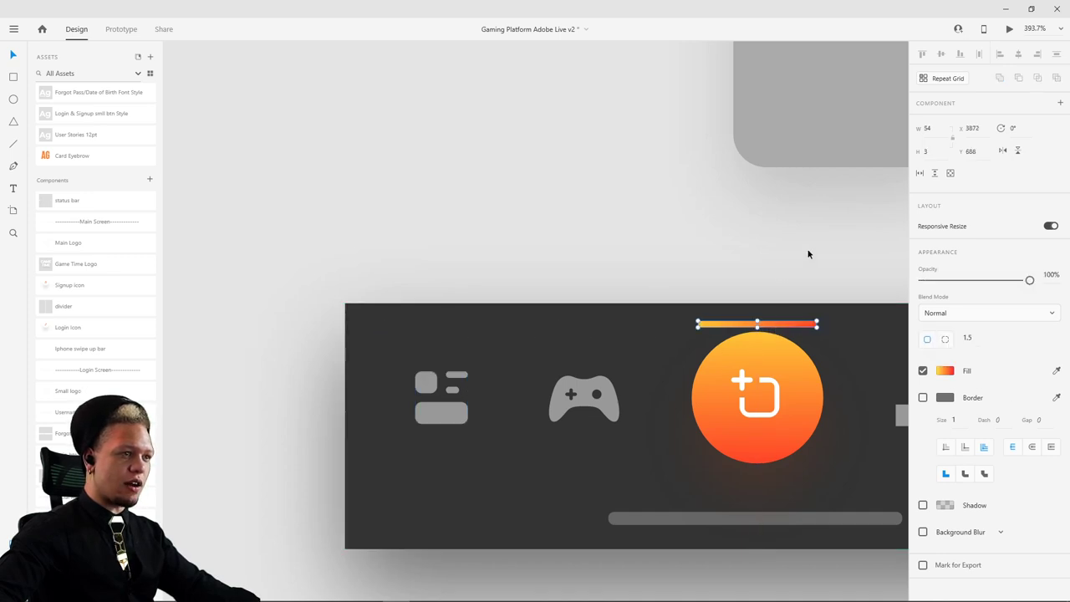
scroll(807, 254, right, 2)
drag(1029, 280, 869, 290)
click(560, 328)
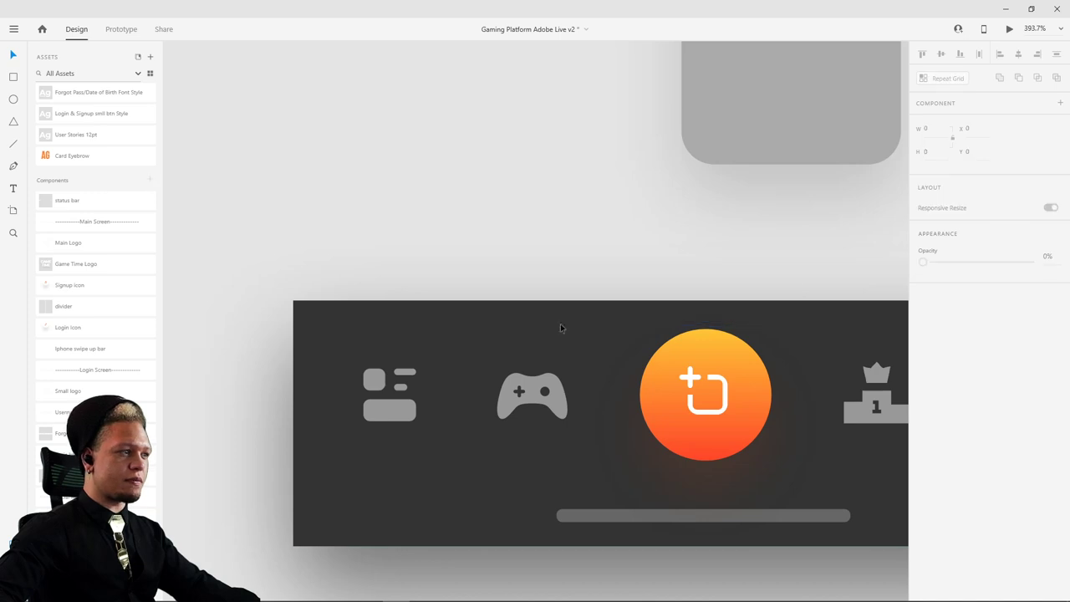
- Compare the nav bar's Default State and Other Feed by switching between them repeatedly
click(538, 330)
click(955, 141)
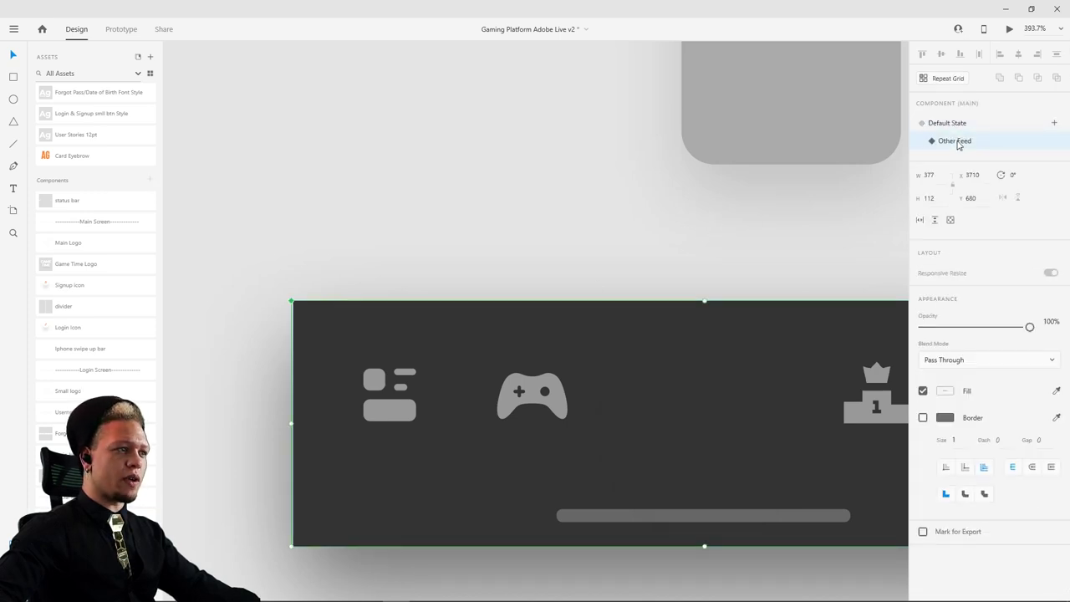
click(956, 124)
click(955, 141)
click(954, 123)
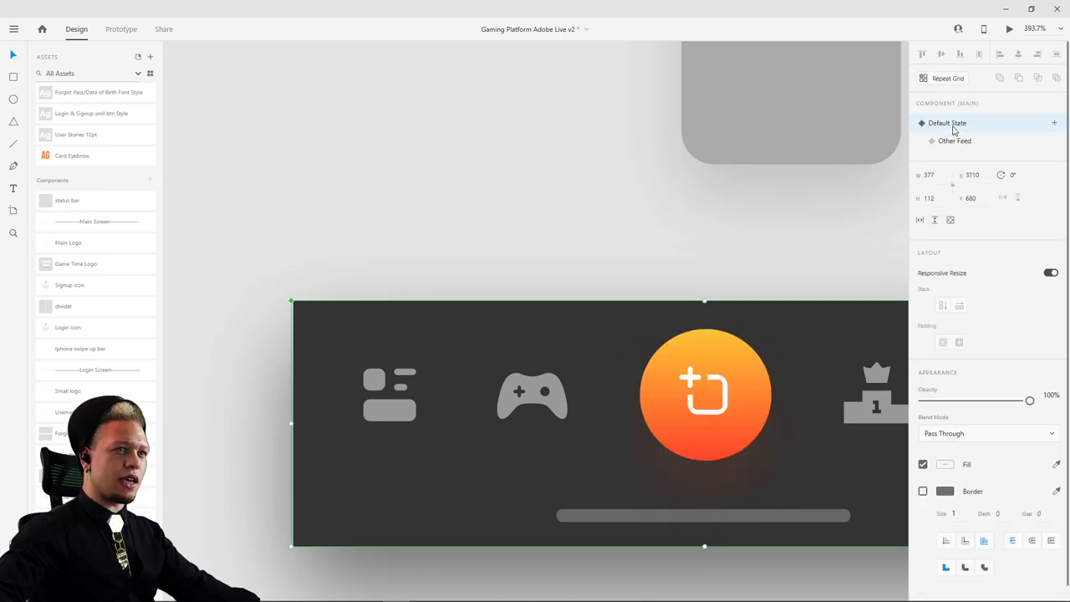
click(954, 141)
click(954, 124)
click(955, 141)
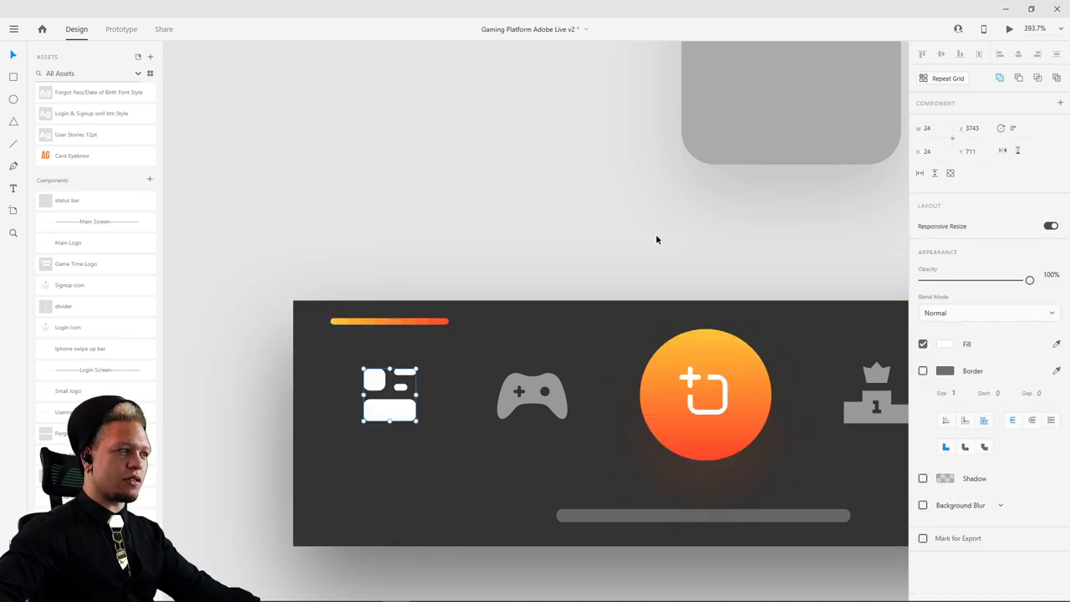
click(478, 334)
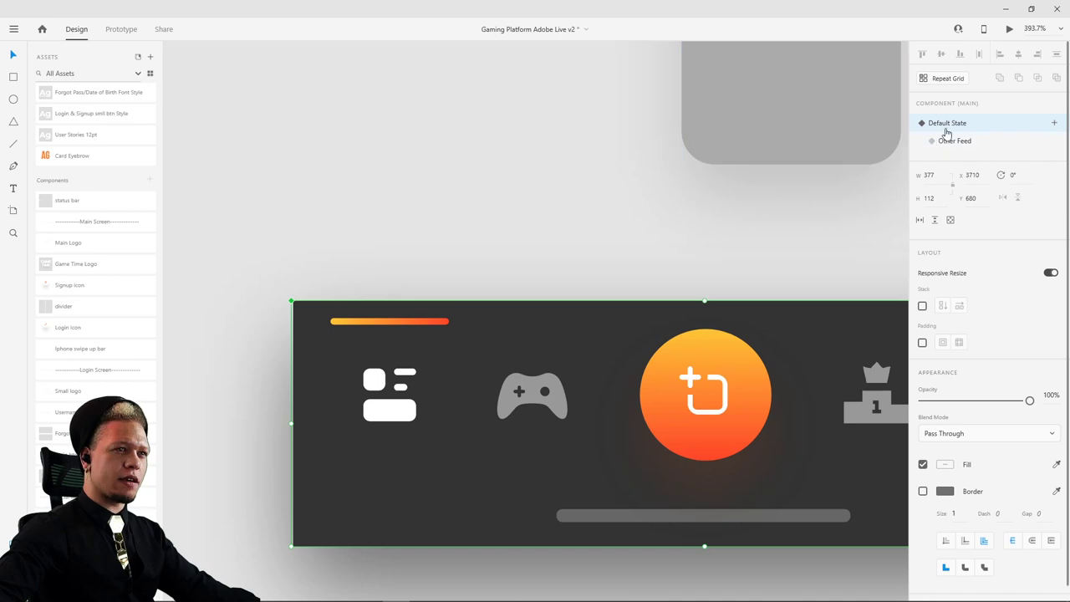
click(955, 141)
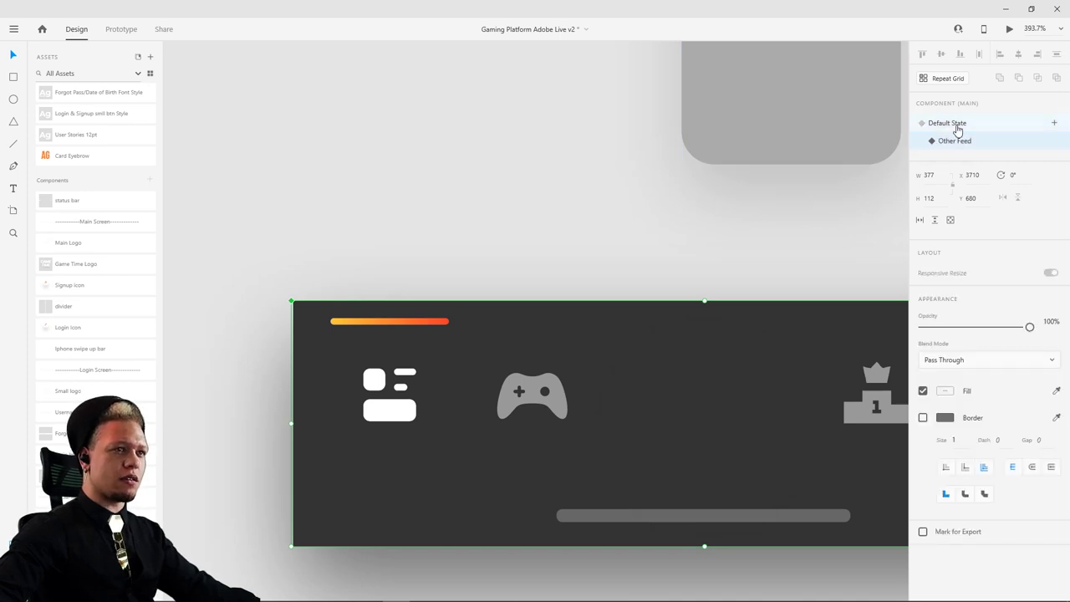
click(953, 122)
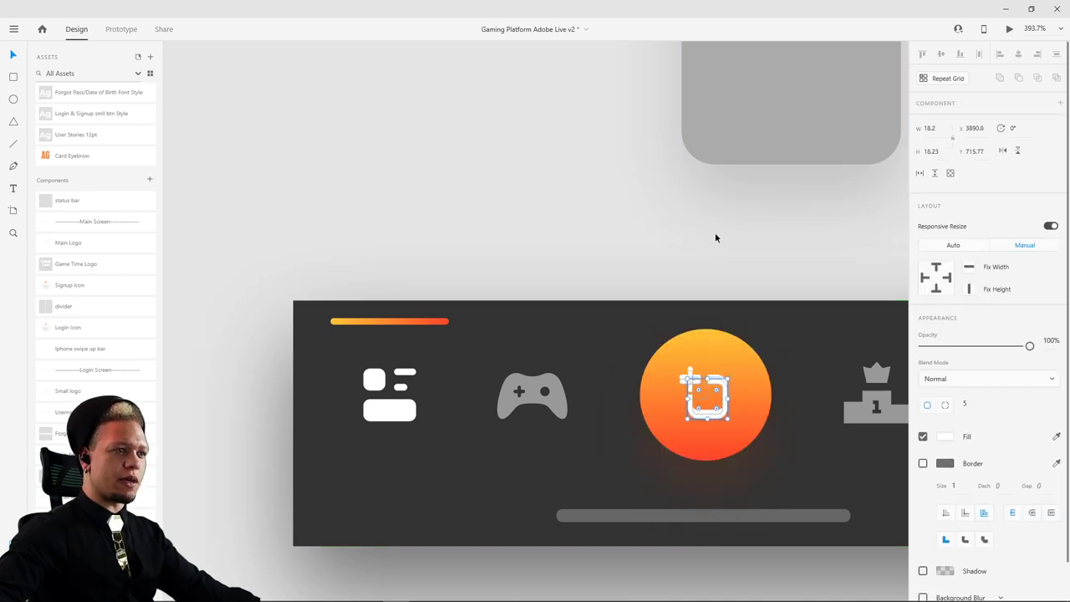
click(616, 332)
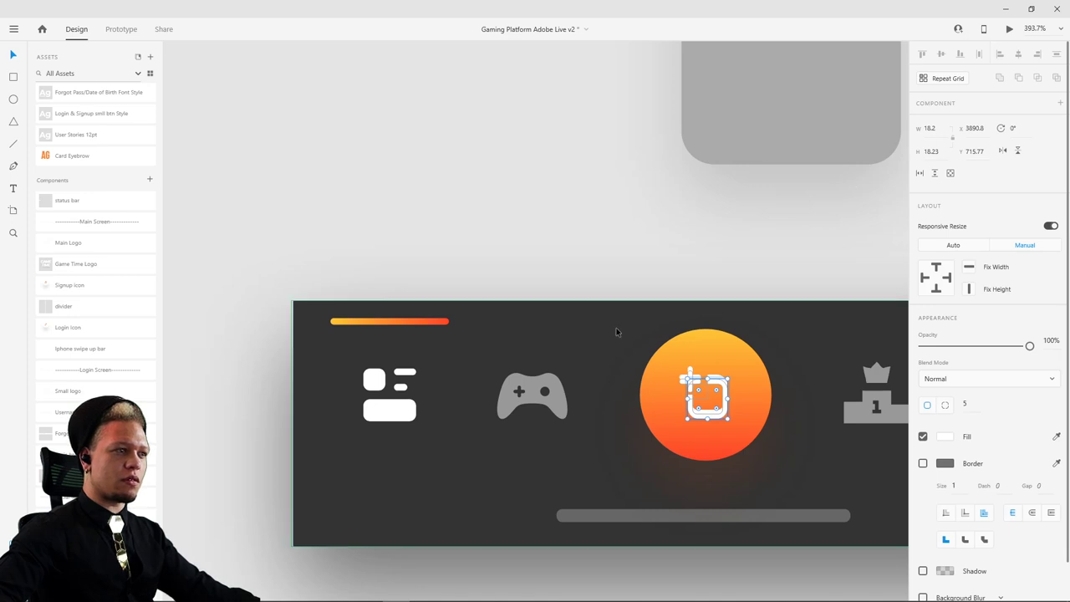
click(960, 142)
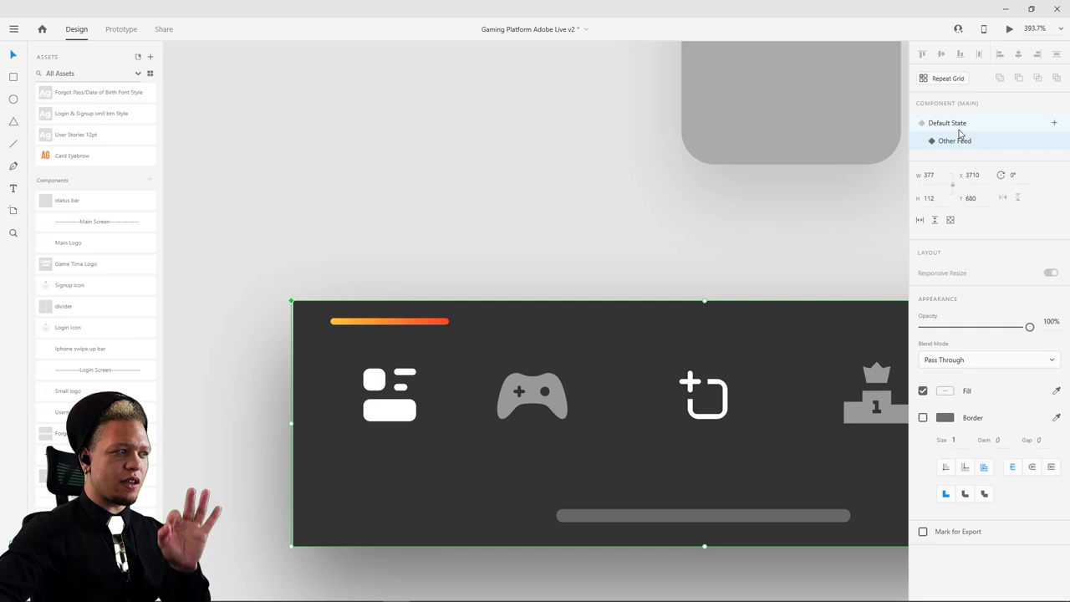
click(964, 124)
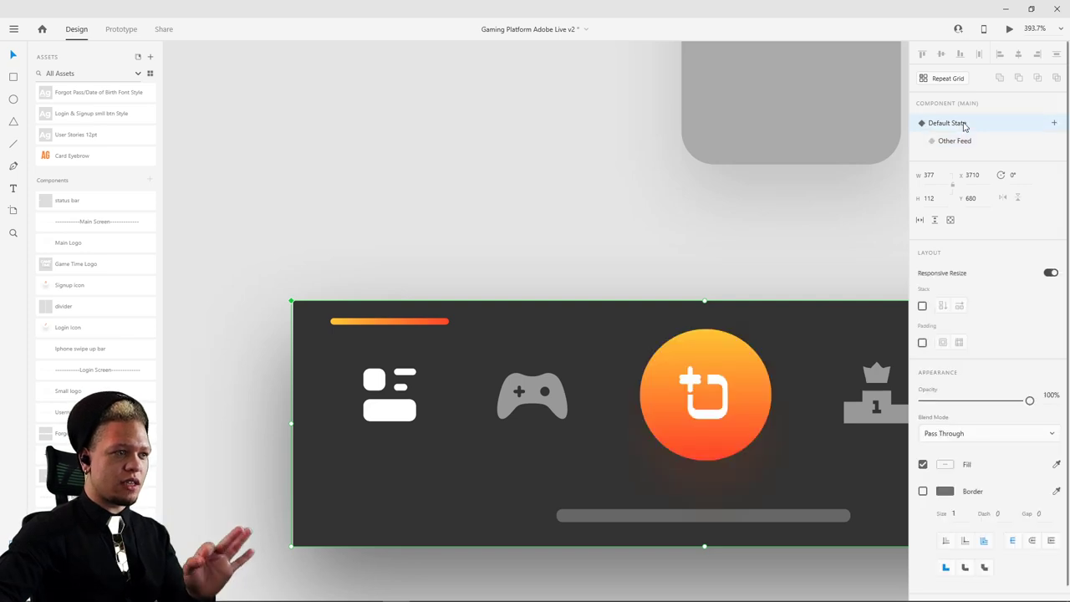
- Fade the centre icon and the orange indicator bar to 0% opacity
double_click(723, 381)
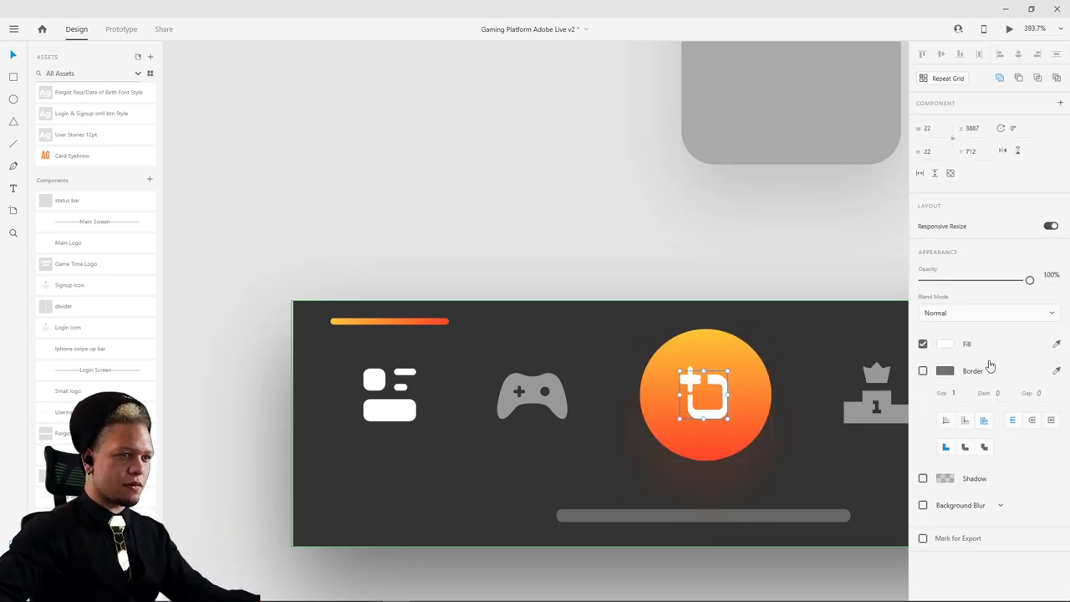
drag(1033, 280, 848, 306)
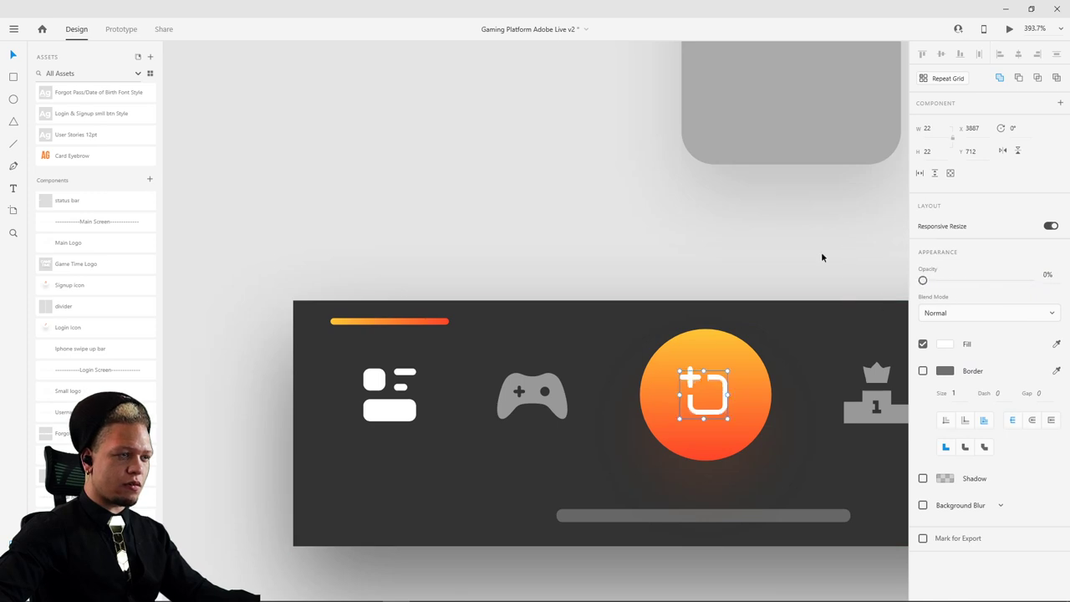
click(424, 319)
drag(1032, 280, 916, 284)
key(Escape)
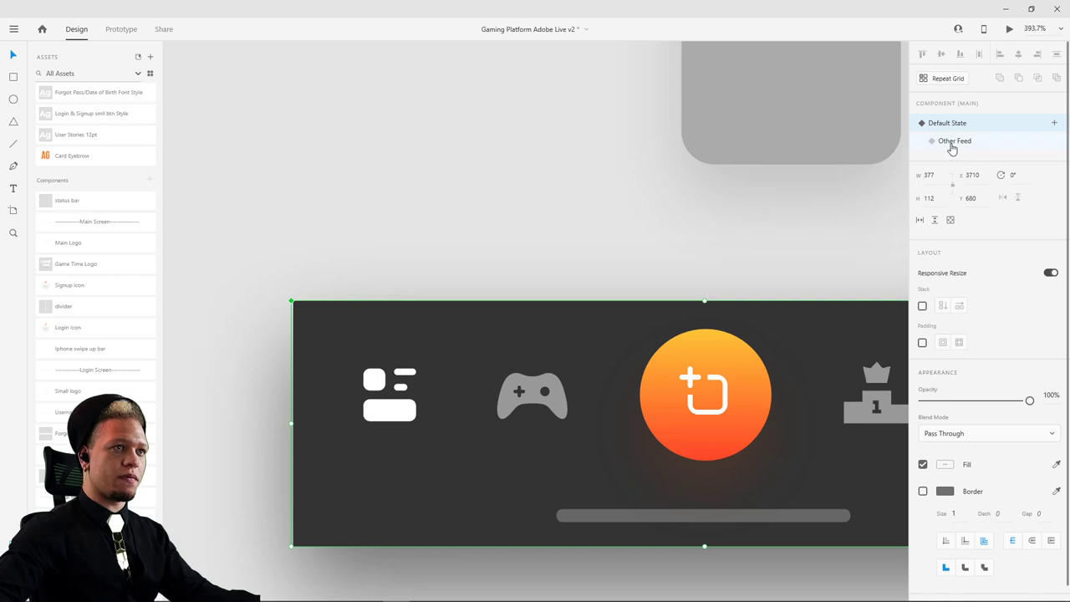
- Recheck both states, then select the hidden centre add-button group and show the layer list
click(953, 142)
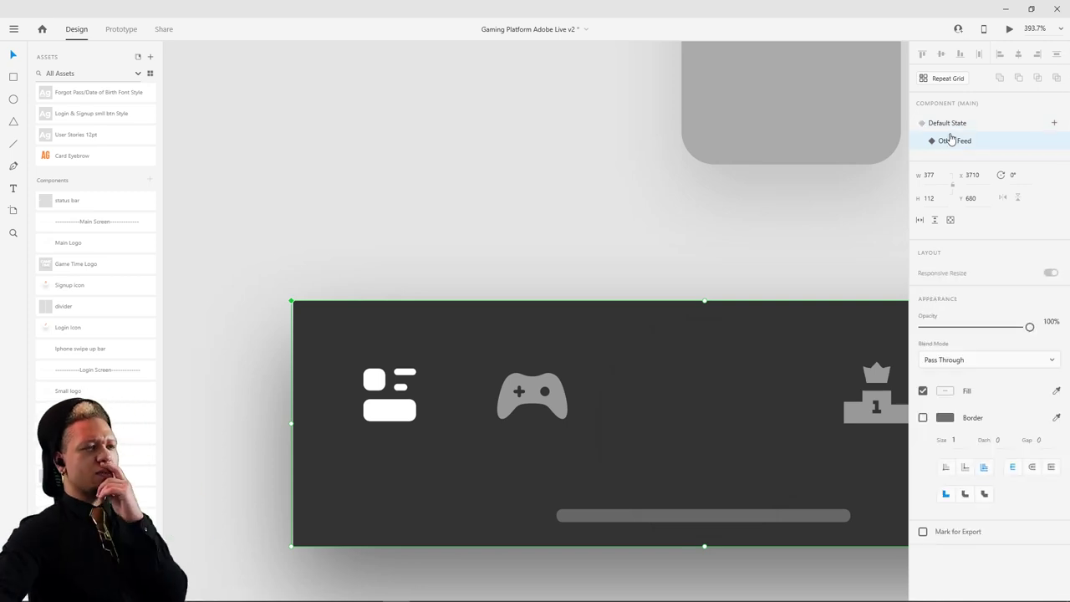
click(959, 124)
click(955, 143)
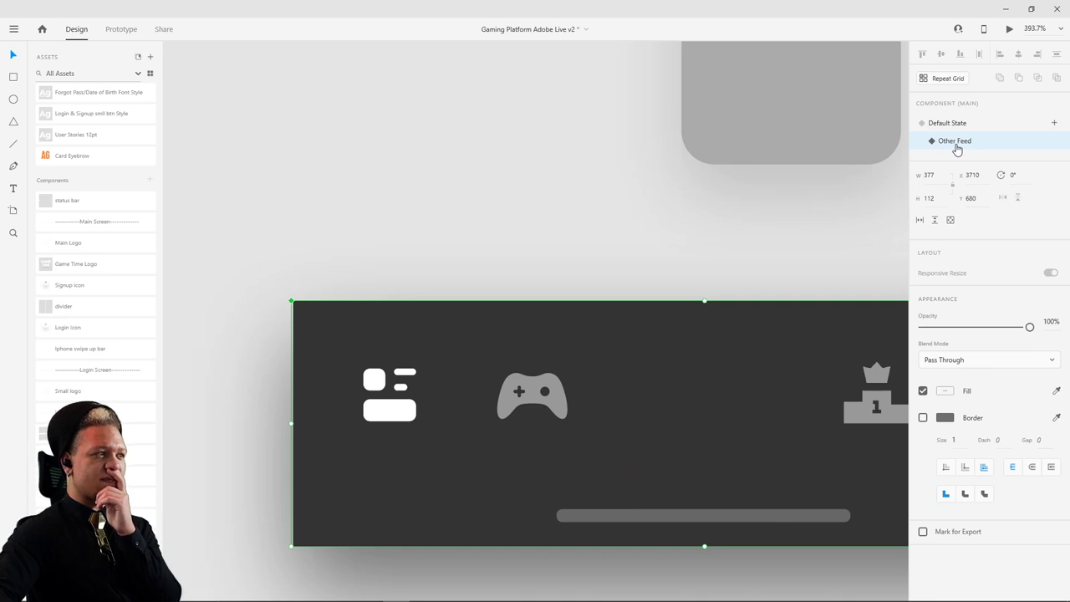
click(955, 123)
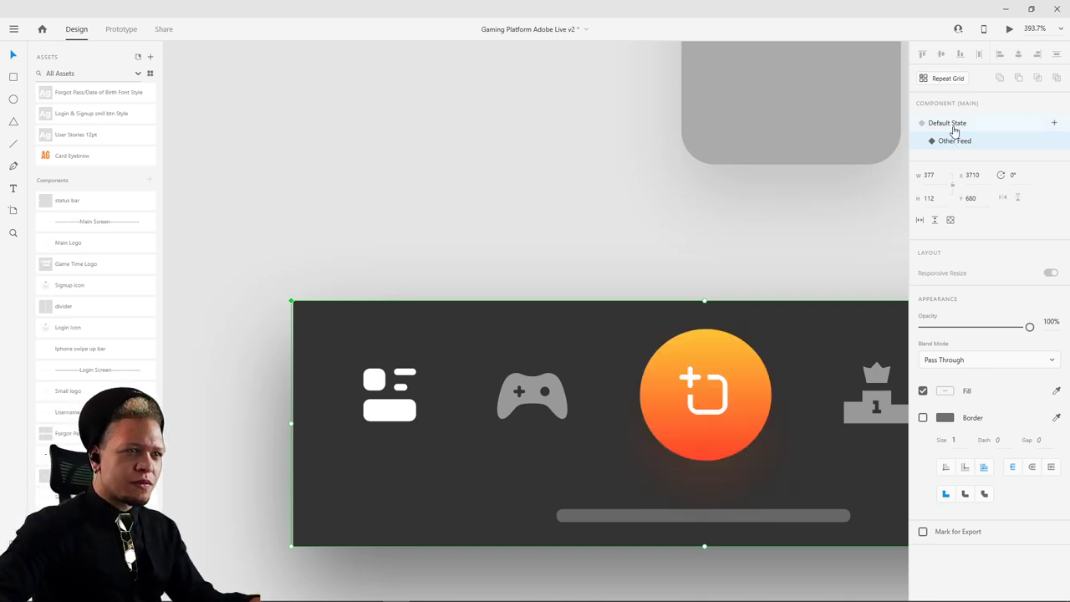
click(955, 140)
click(961, 124)
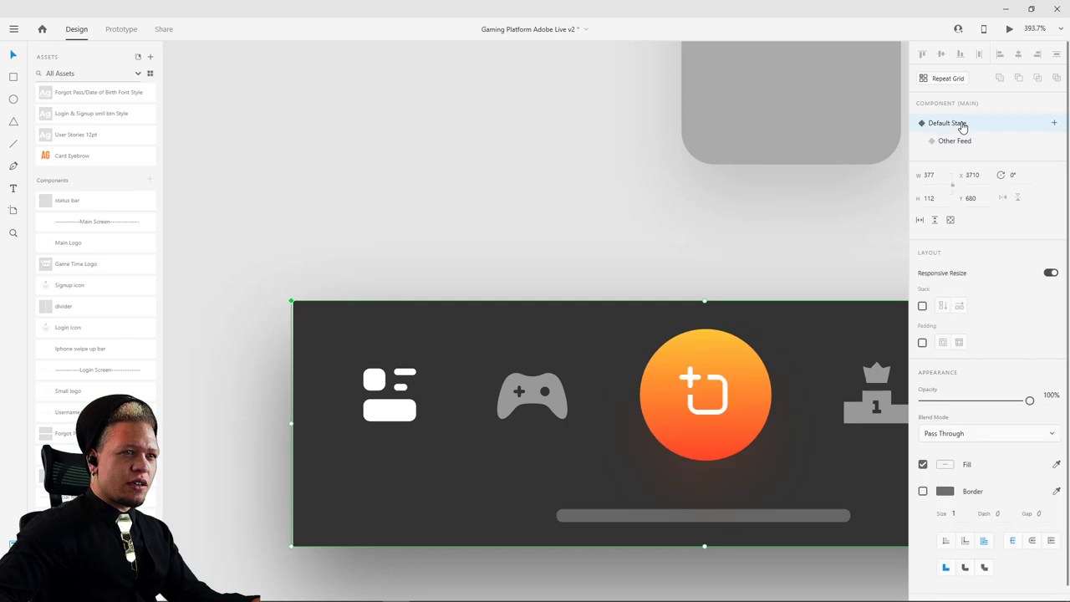
click(955, 141)
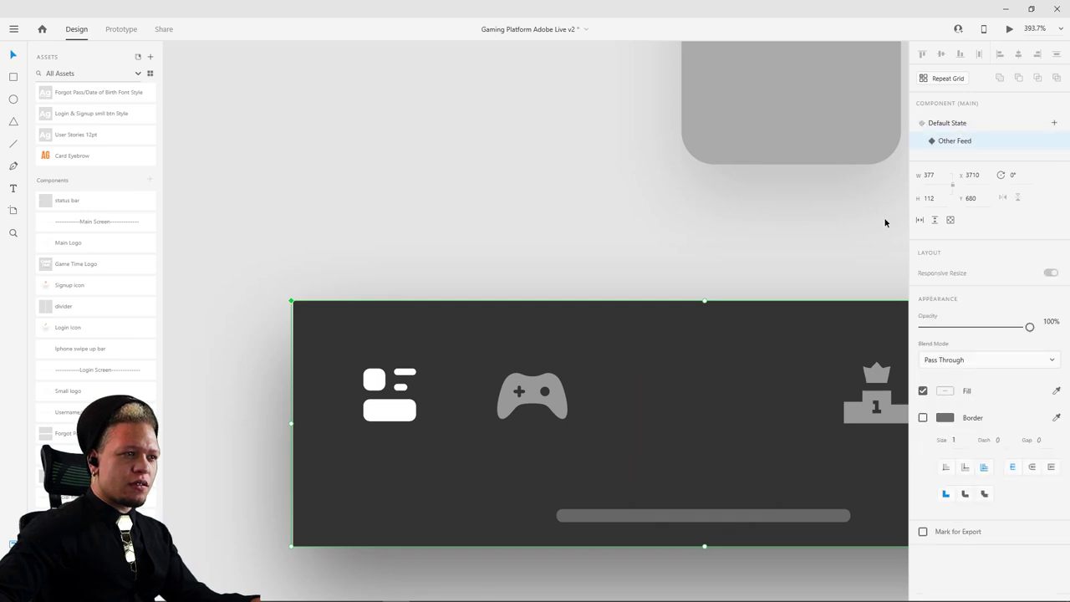
double_click(699, 400)
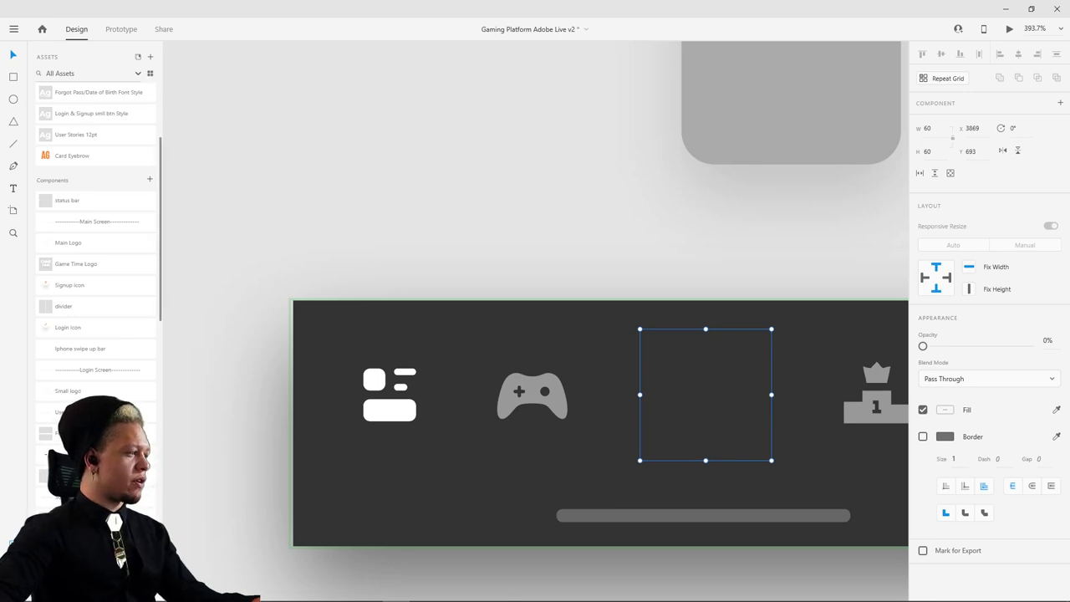
key(ctrl+y)
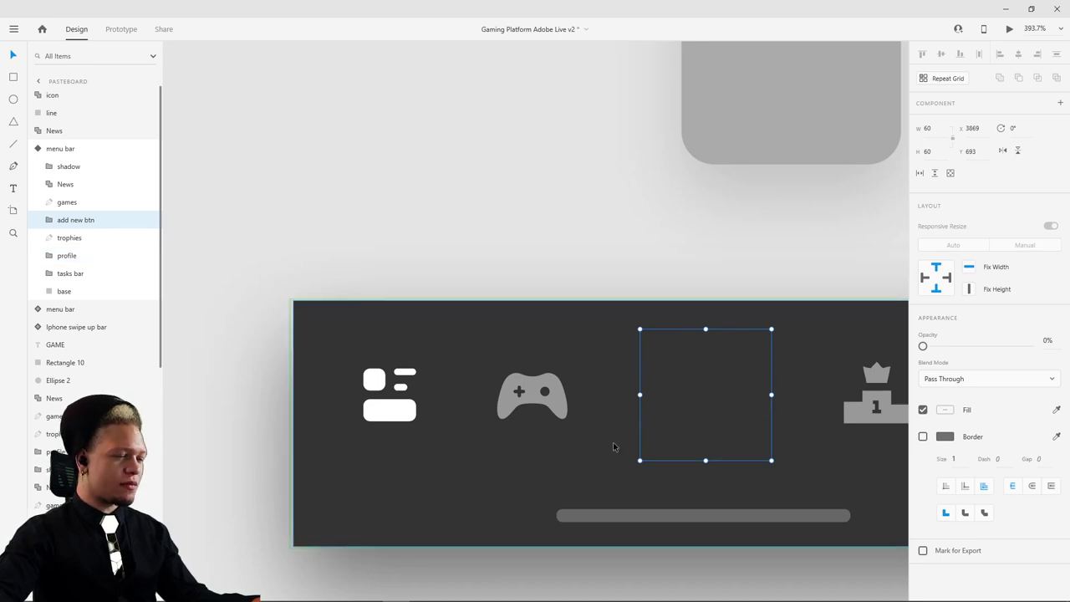
click(52, 274)
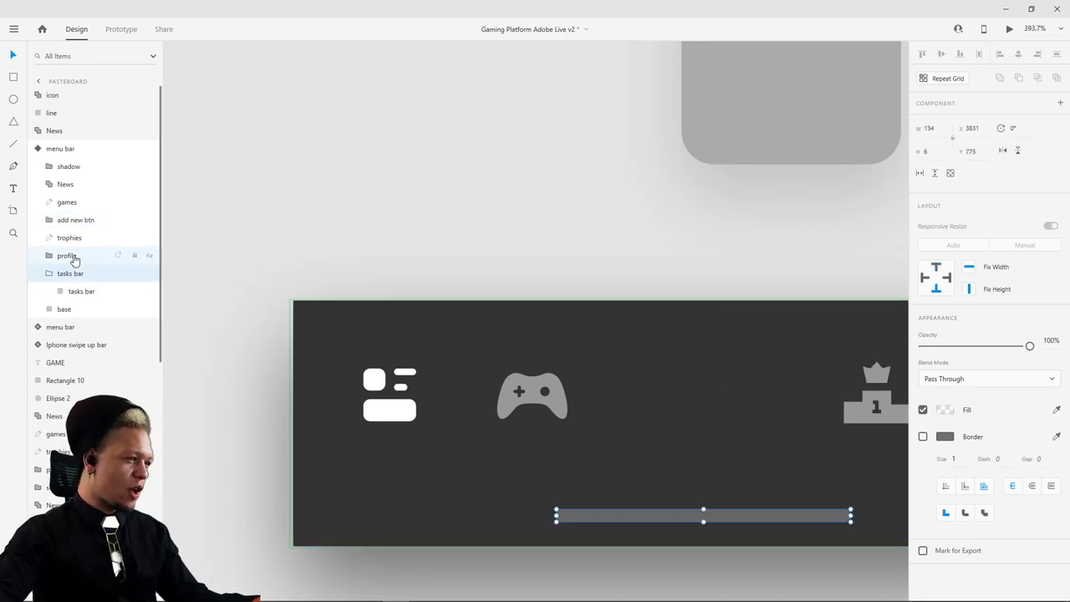
click(73, 257)
click(83, 238)
click(86, 223)
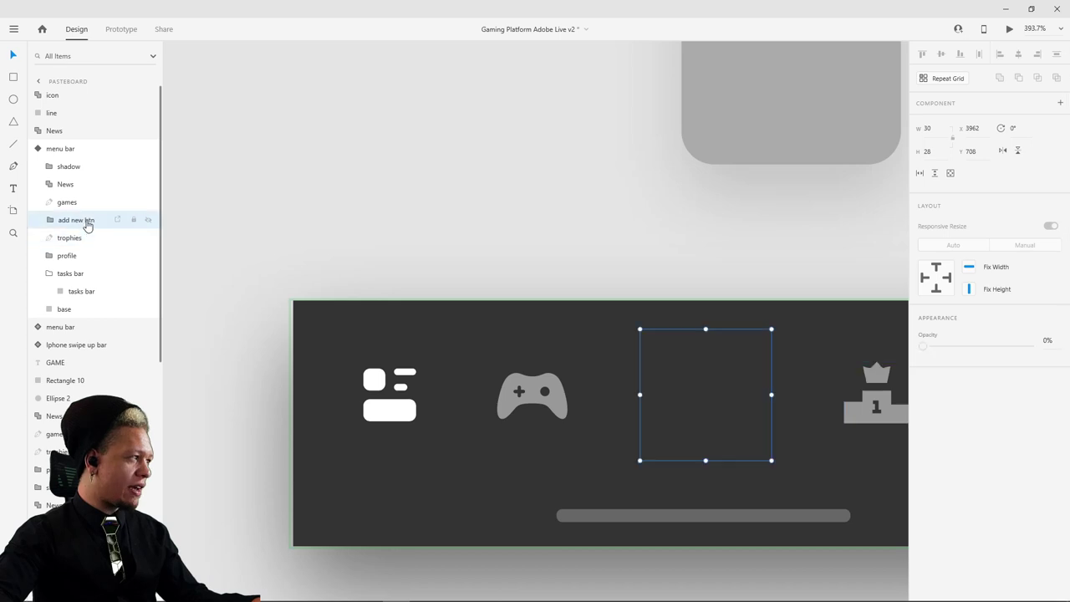
click(85, 202)
click(89, 184)
click(89, 166)
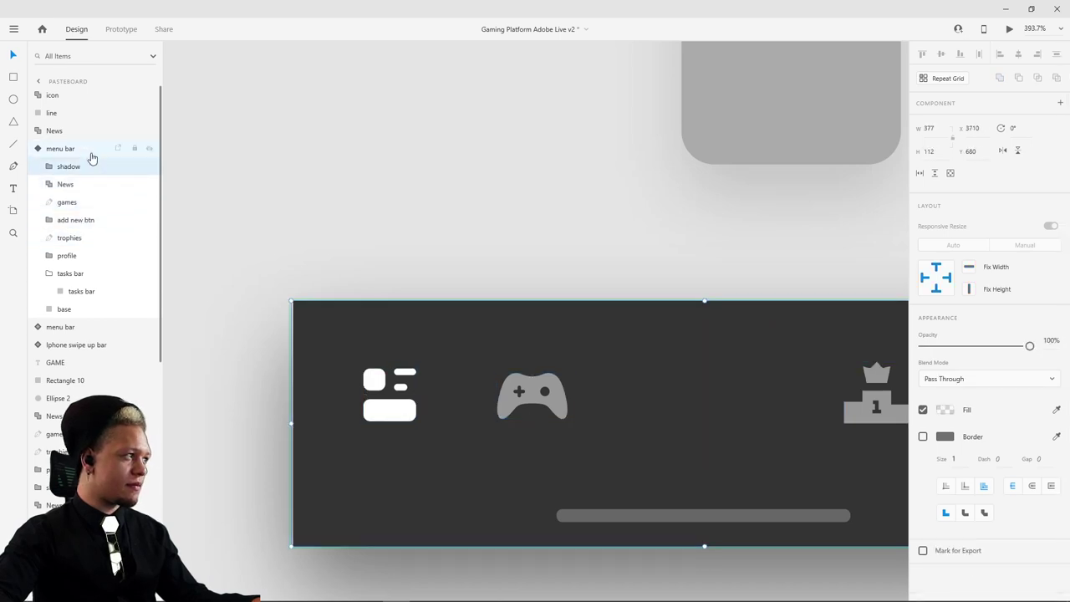
click(65, 307)
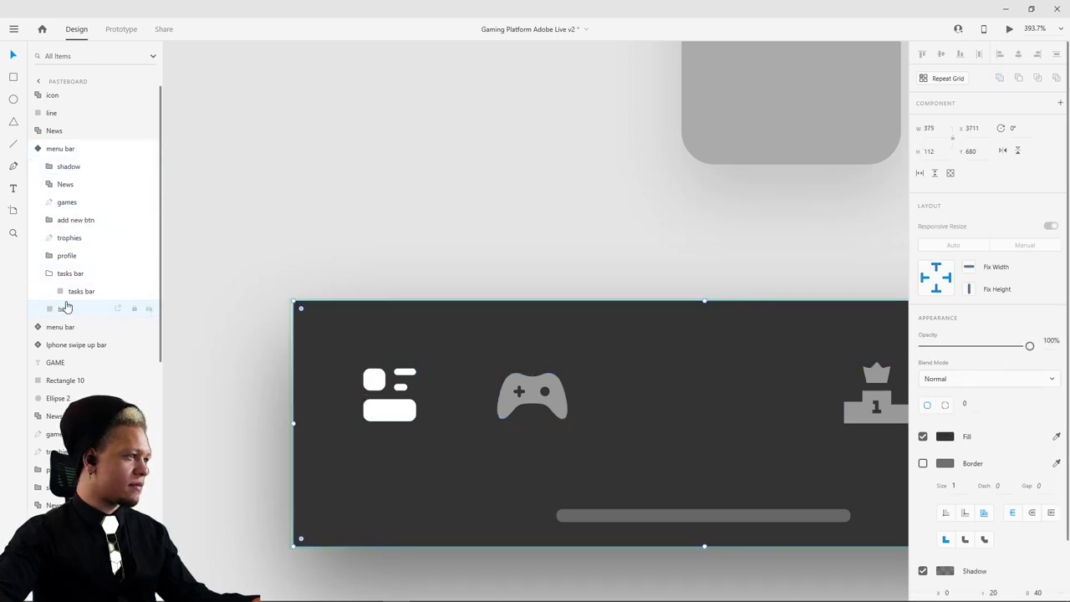
click(71, 292)
click(72, 274)
click(72, 239)
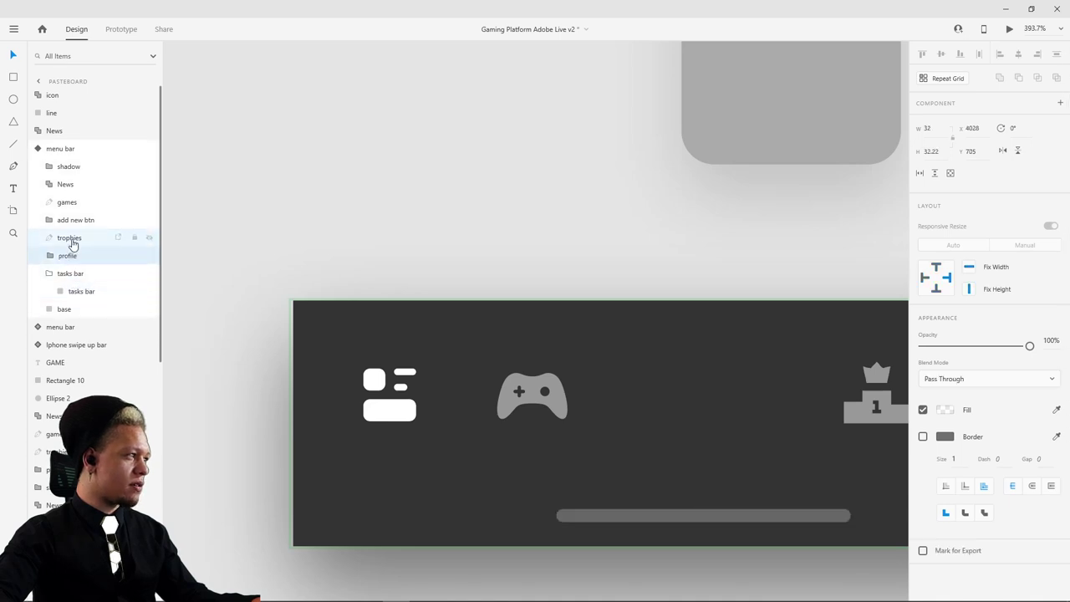
click(73, 224)
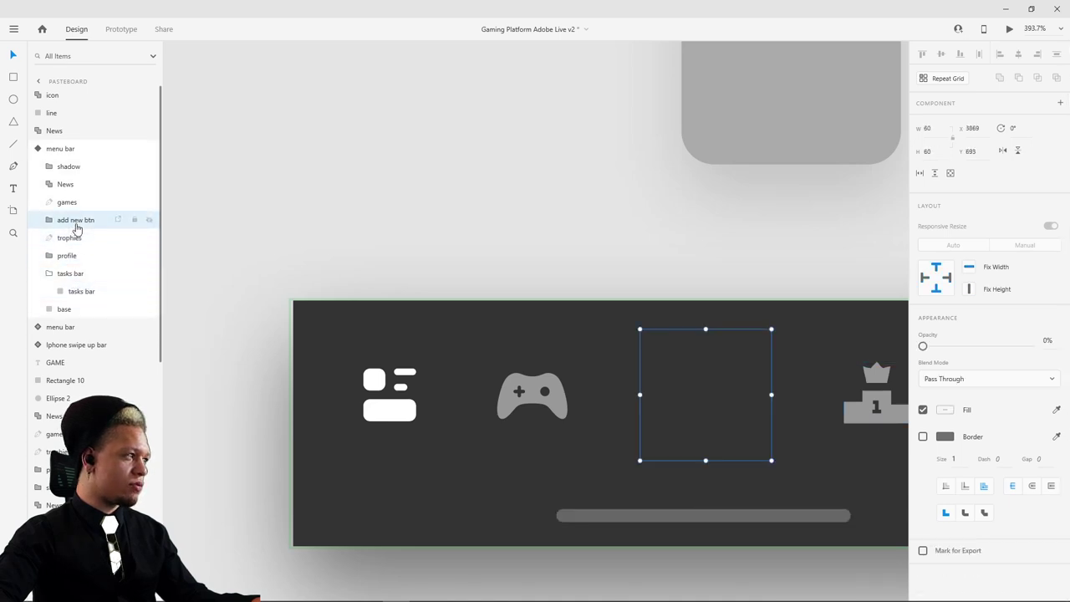
click(50, 222)
click(74, 239)
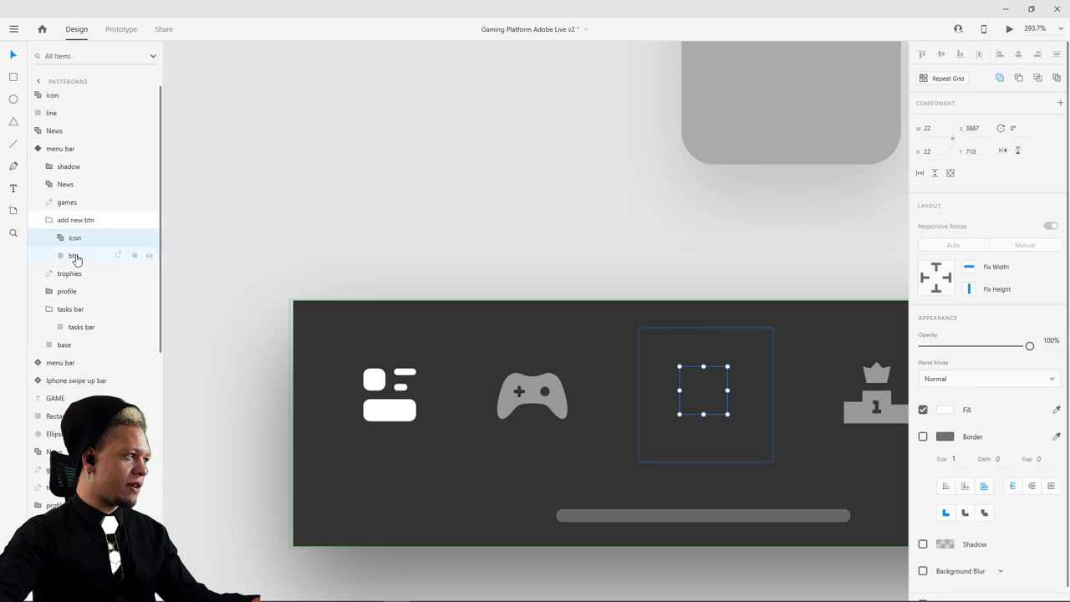
click(75, 256)
click(73, 240)
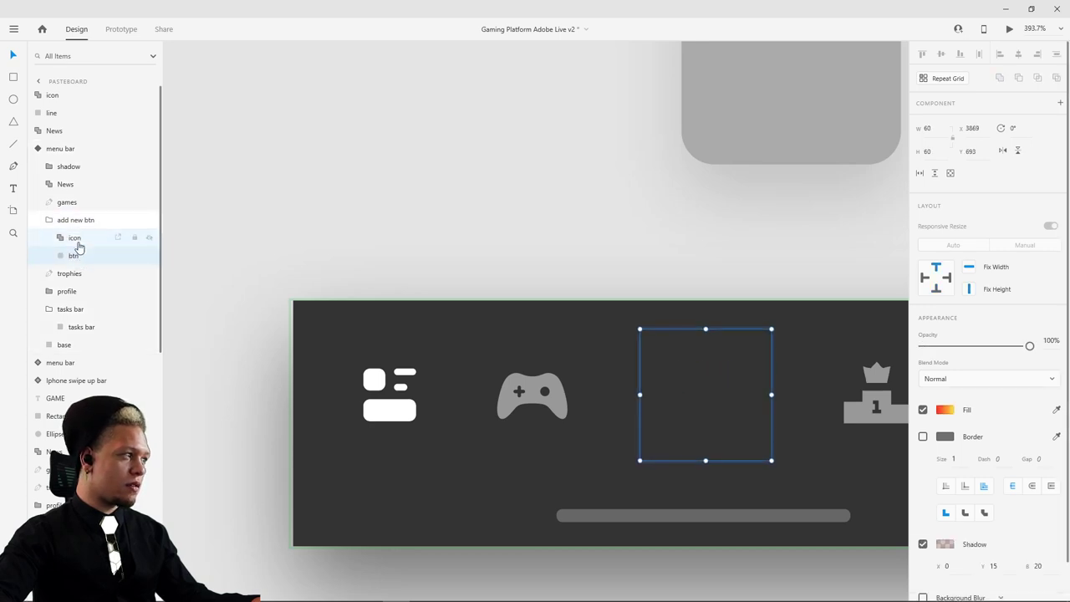
click(77, 258)
click(75, 240)
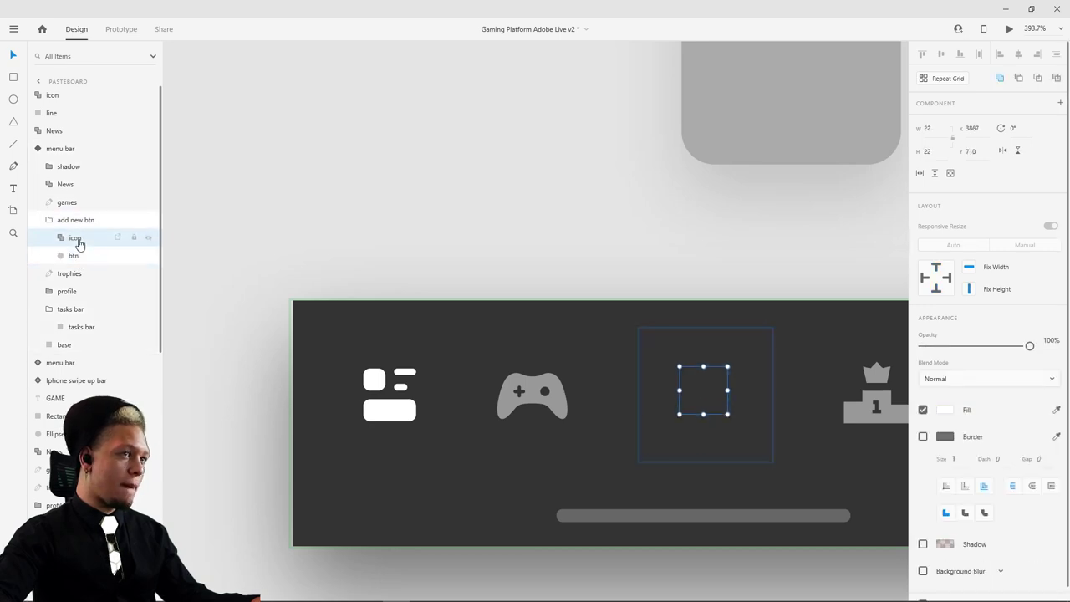
click(590, 323)
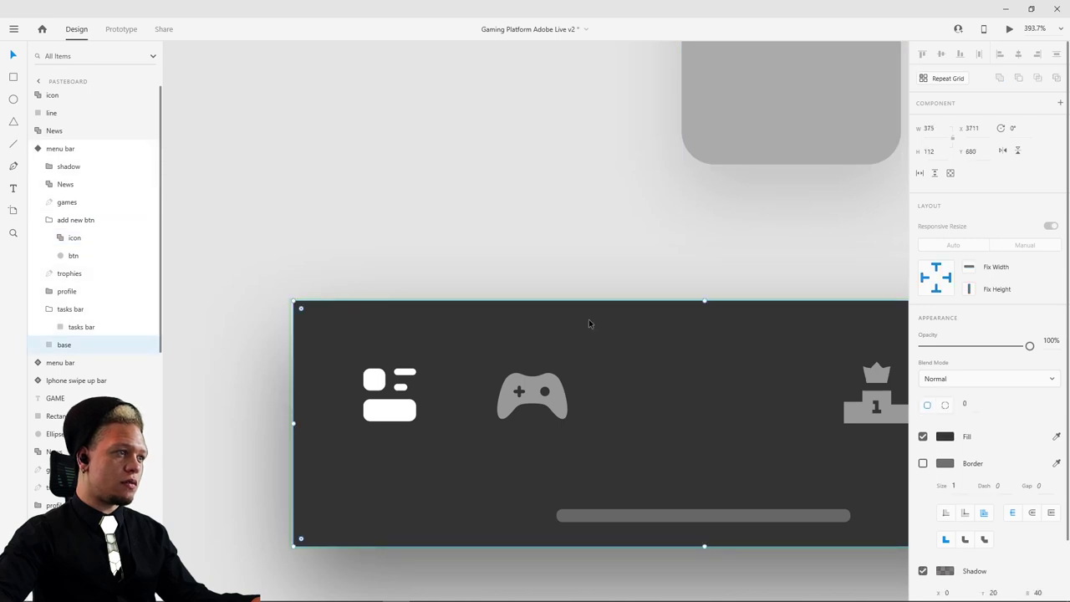
click(429, 242)
click(413, 317)
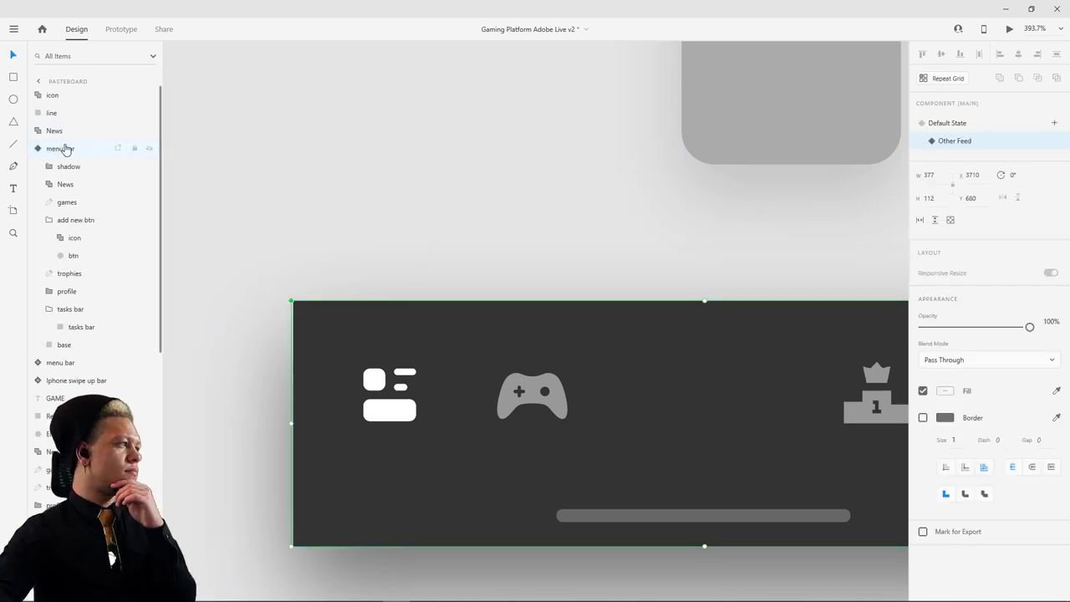
click(40, 149)
click(39, 150)
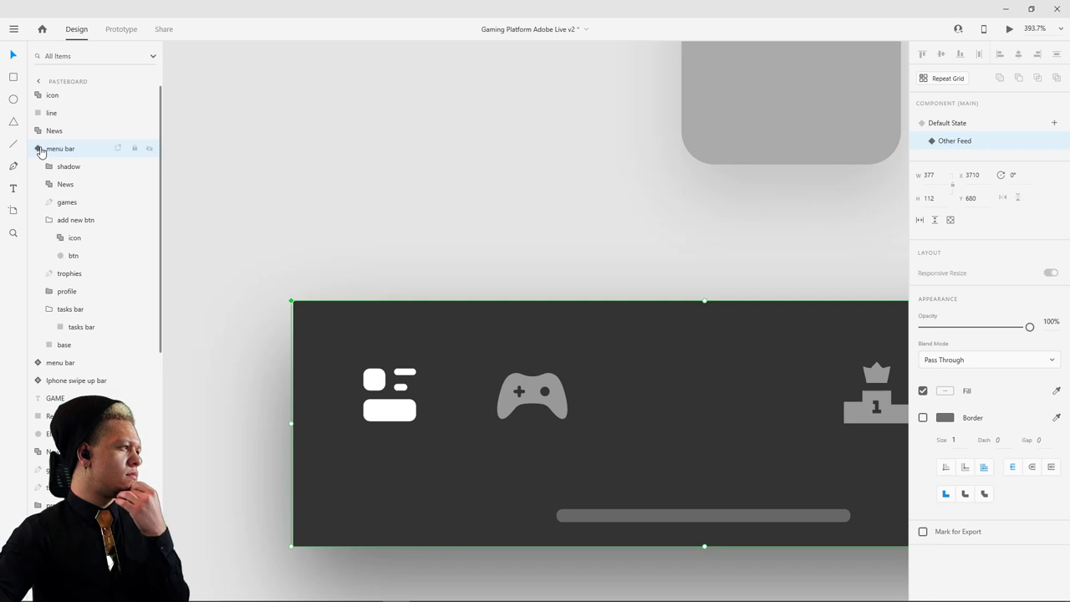
click(40, 150)
click(39, 150)
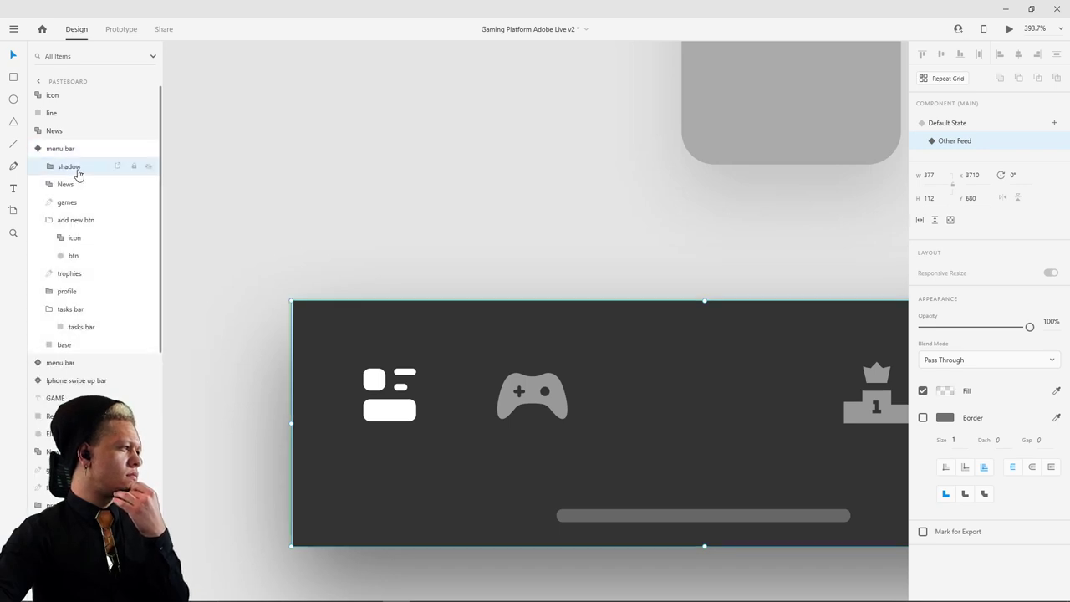
click(73, 185)
- Restore the orange add button via undo/redo and remove the stray icon, line and News copies
click(70, 203)
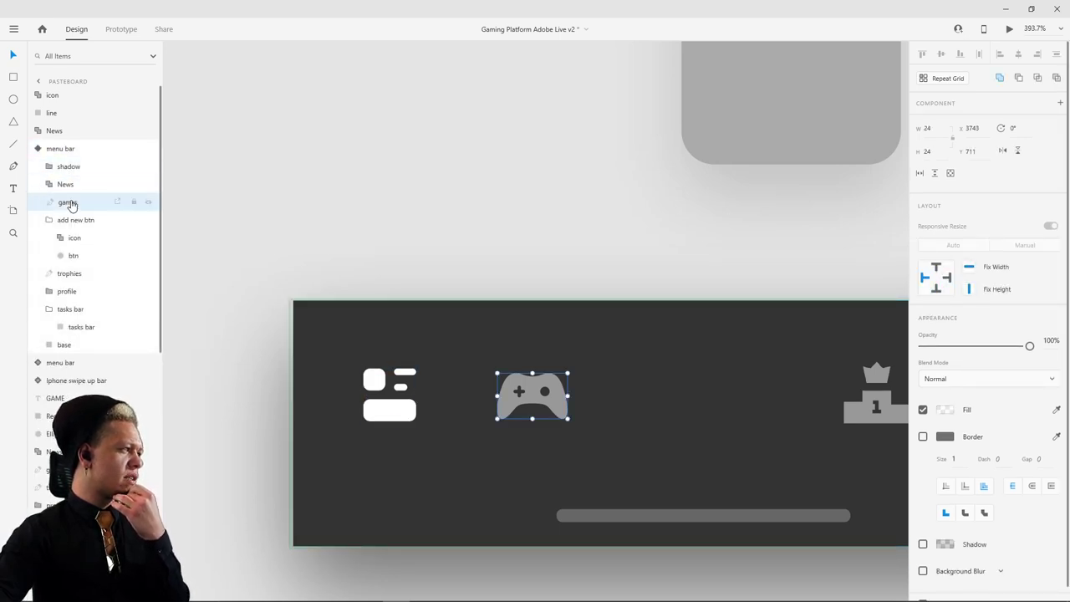
click(67, 219)
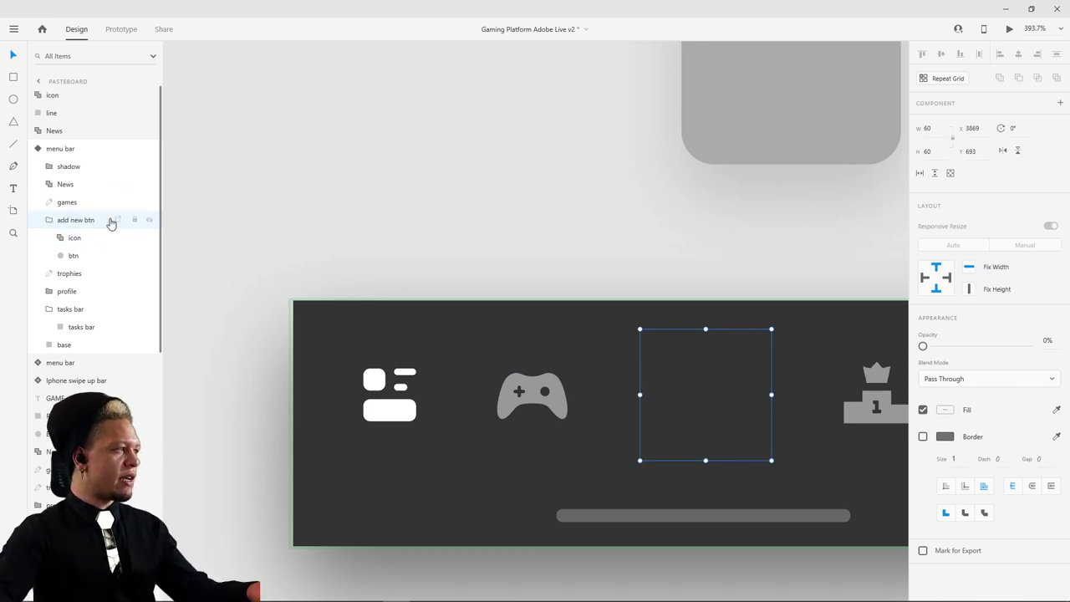
key(Escape)
key(ctrl+z)
key(ctrl+z)
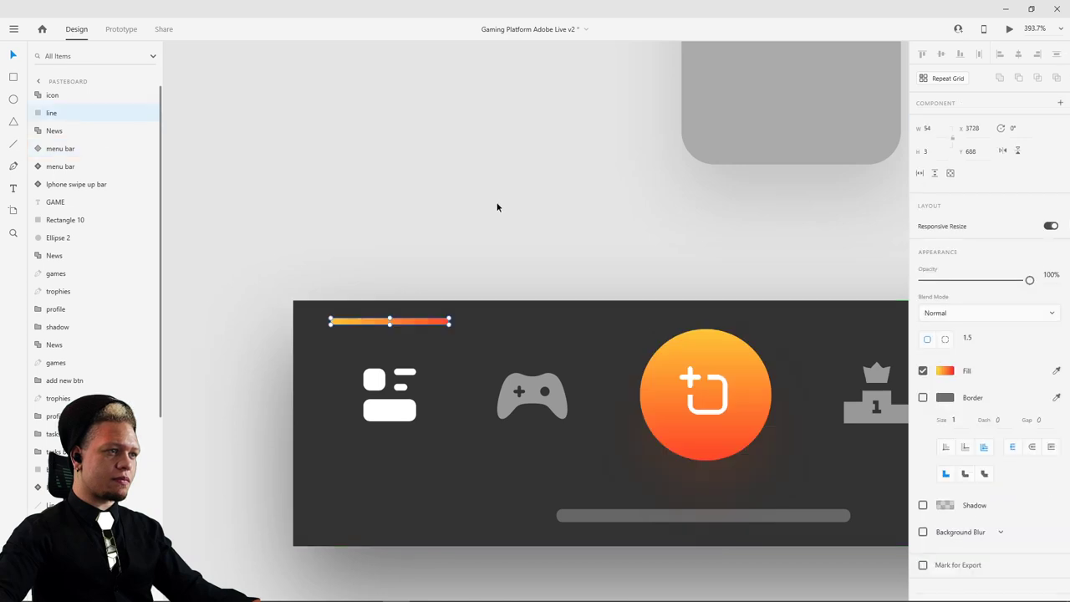
key(ctrl+shift+z)
key(ctrl+z)
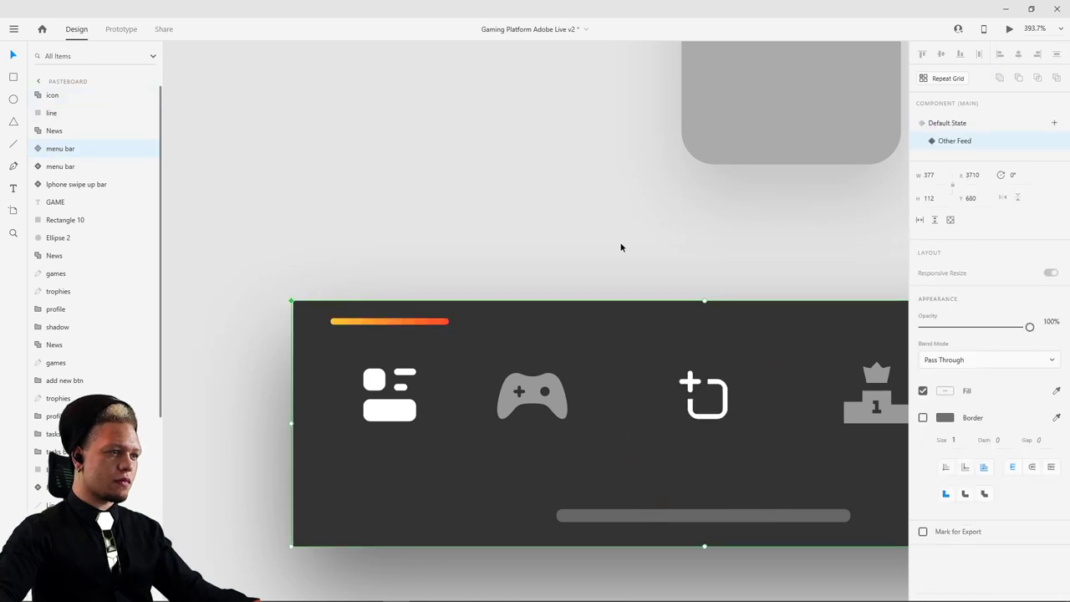
key(ctrl+shift+z)
key(ctrl+shift+z)
key(ctrl+shift+z)
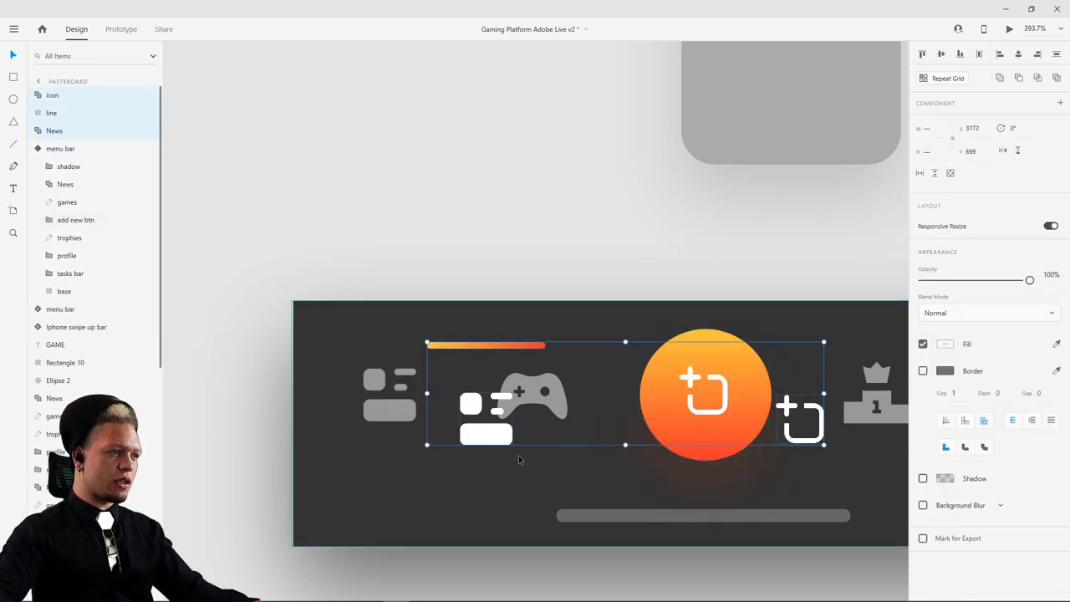
drag(490, 434, 466, 422)
key(ctrl+z)
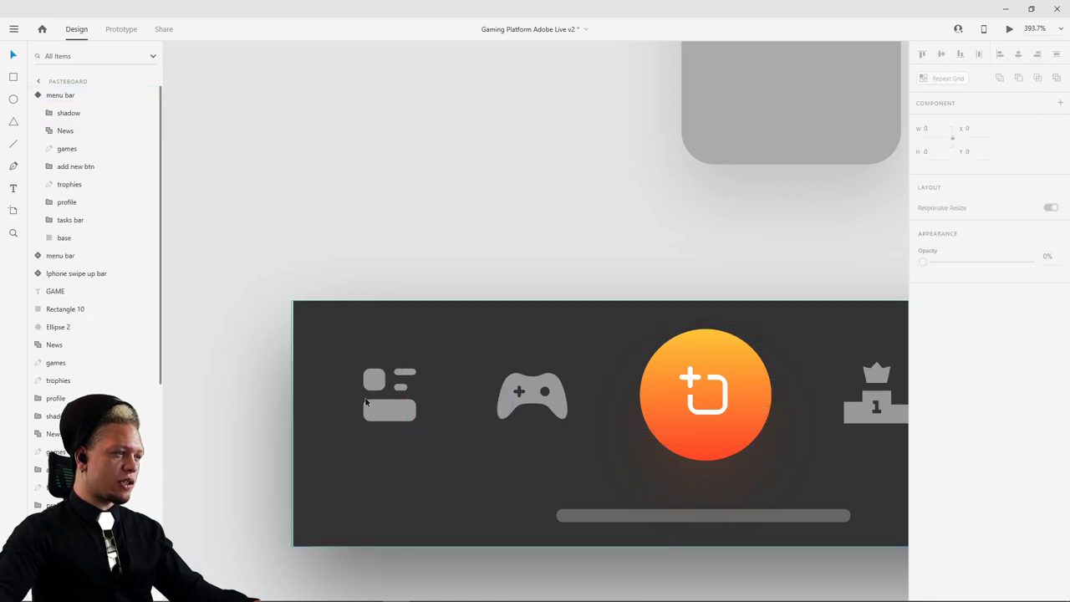
- Switch the menu bar component to Default State, deleting a paste that landed outside it
click(387, 382)
click(426, 331)
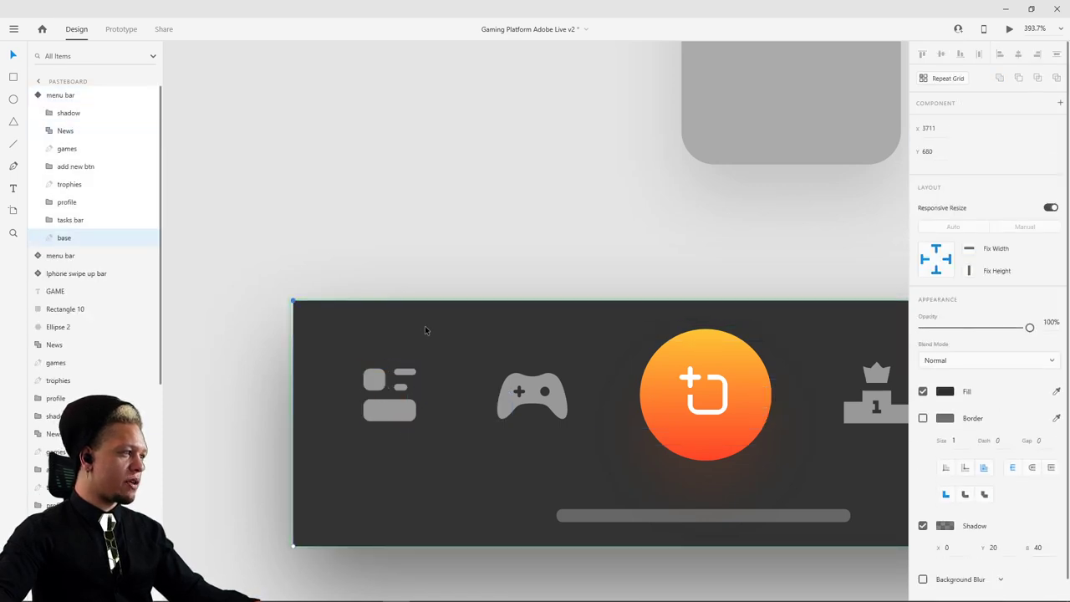
click(85, 100)
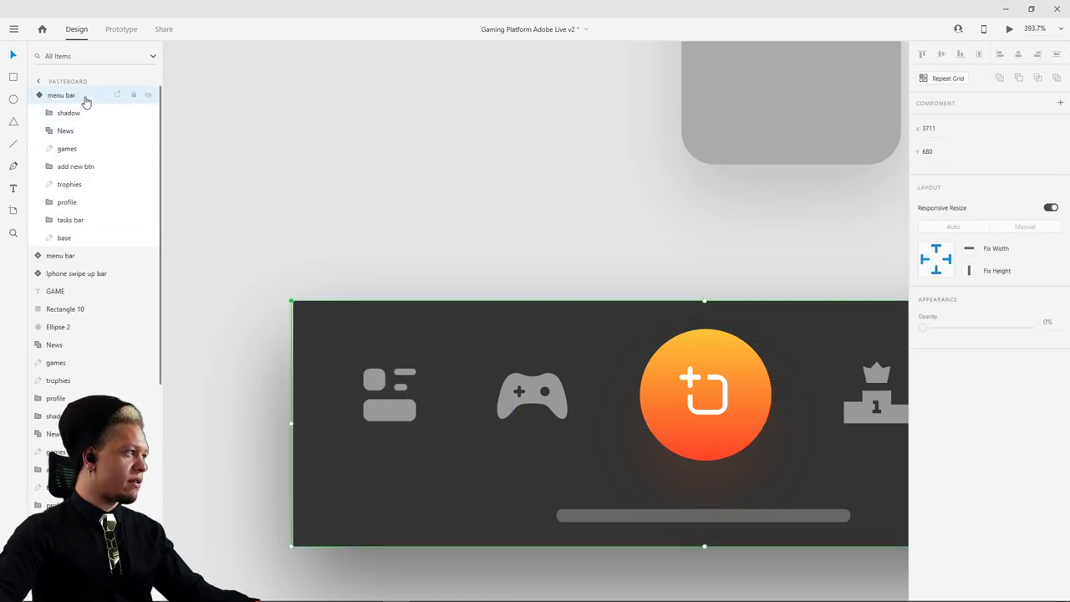
click(34, 94)
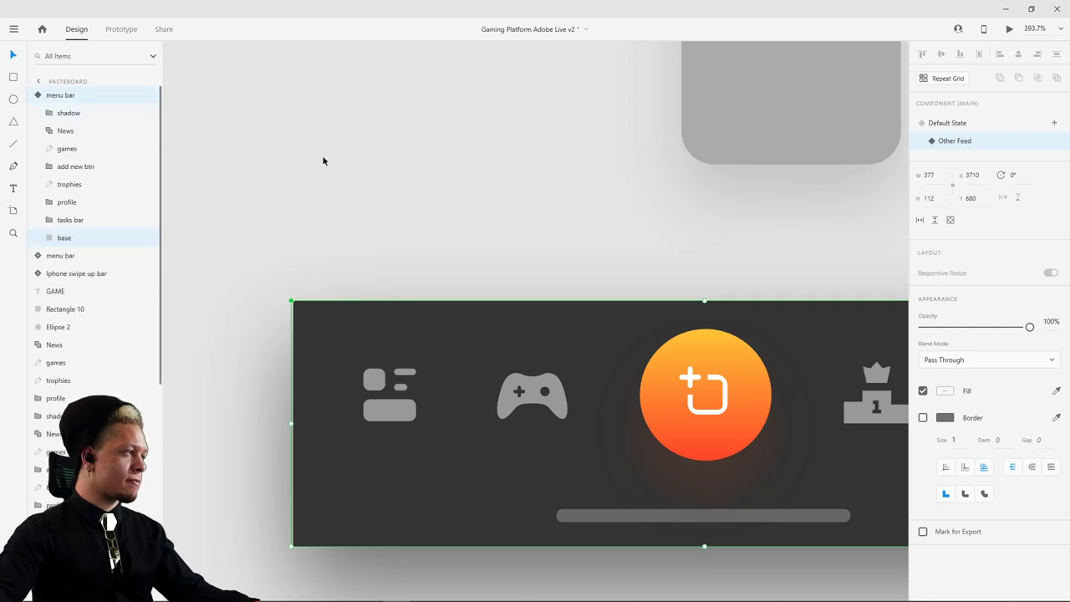
click(951, 125)
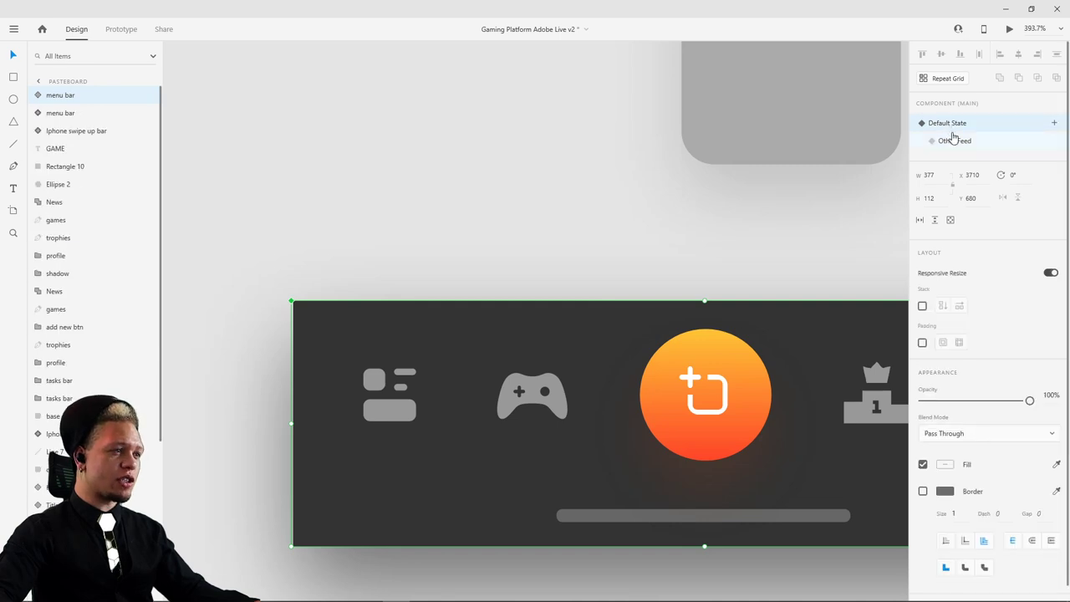
key(ctrl+v)
drag(476, 426, 409, 415)
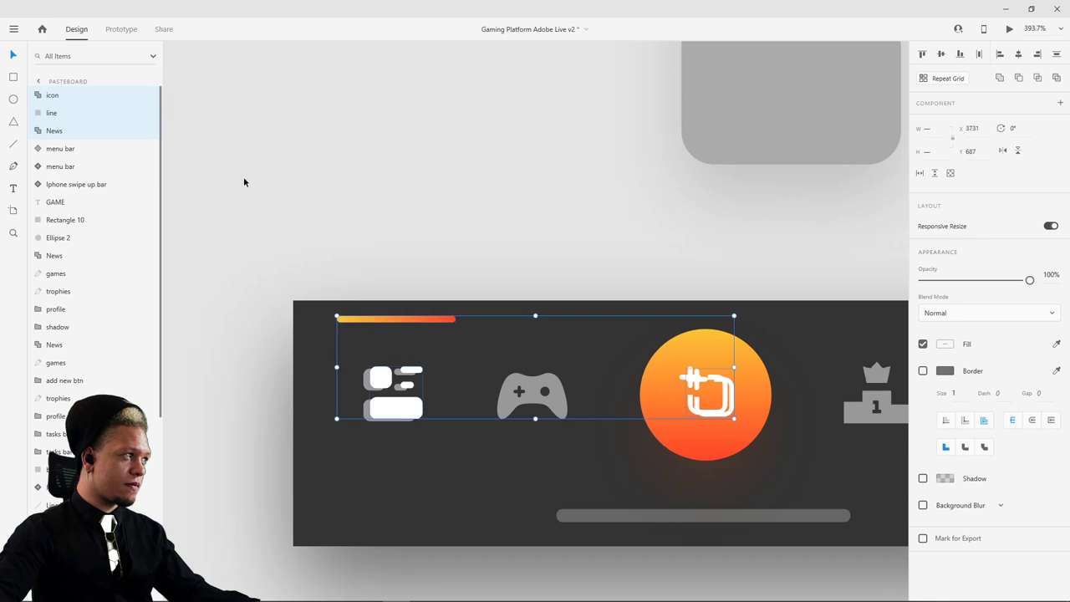
scroll(365, 239, up, 2)
key(Delete)
- Paste the icon, line and News inside the component and align them over the first tab
double_click(361, 393)
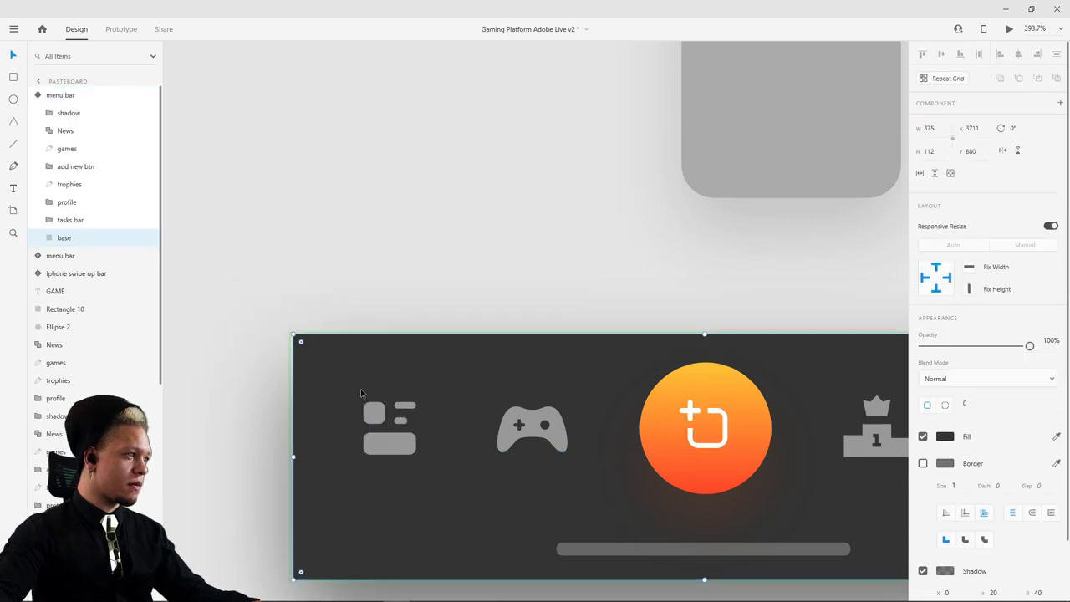
key(ctrl+v)
drag(397, 450, 403, 431)
scroll(404, 432, up, 3)
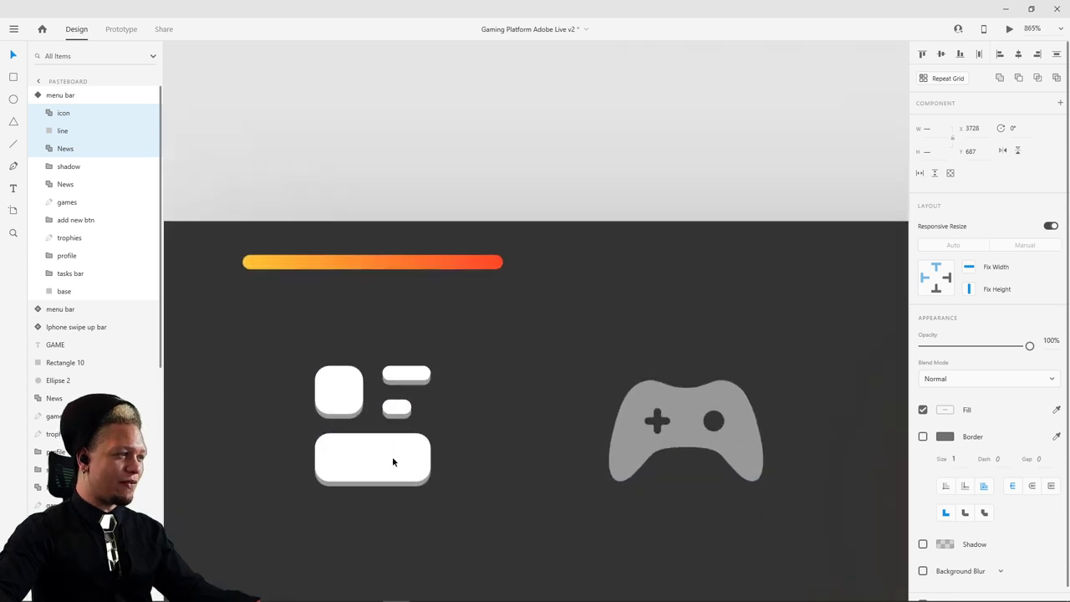
key(Down)
scroll(575, 281, down, 5)
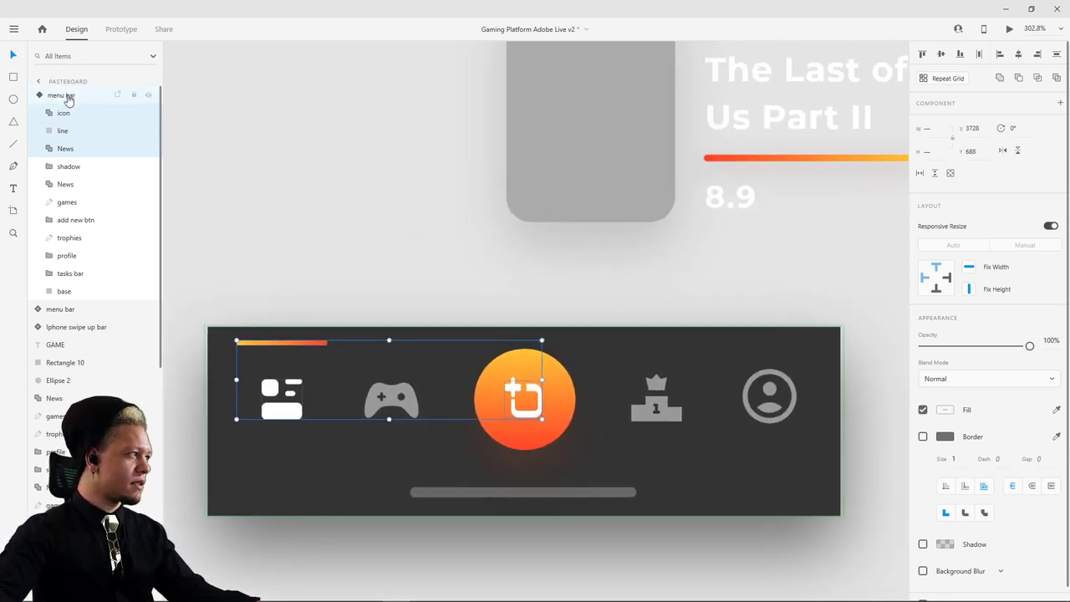
- Select the menu bar component and switch it to its Other Feed state
click(69, 99)
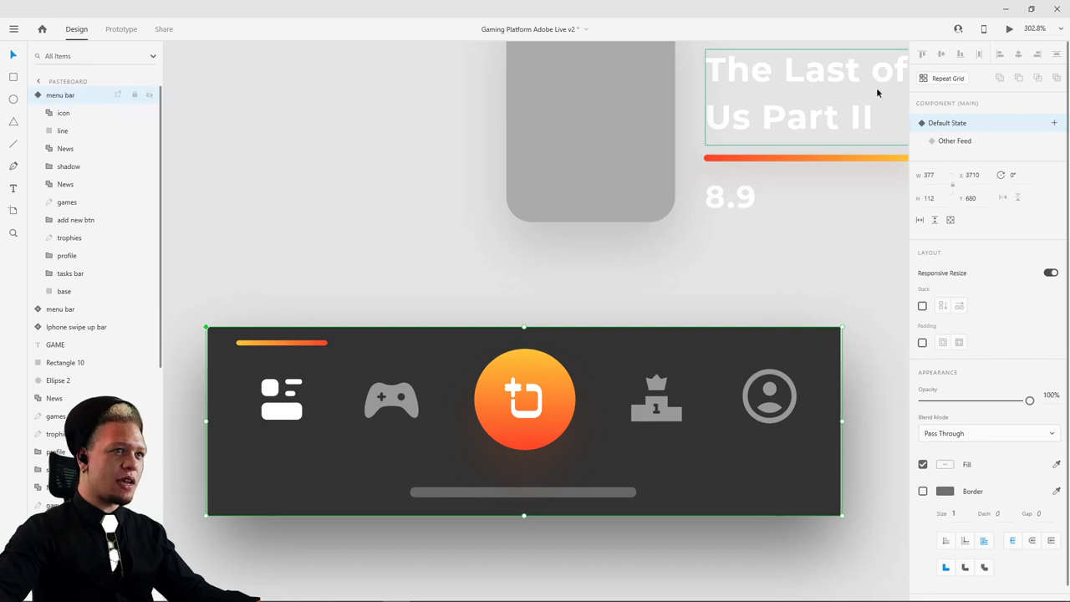
click(954, 142)
click(958, 125)
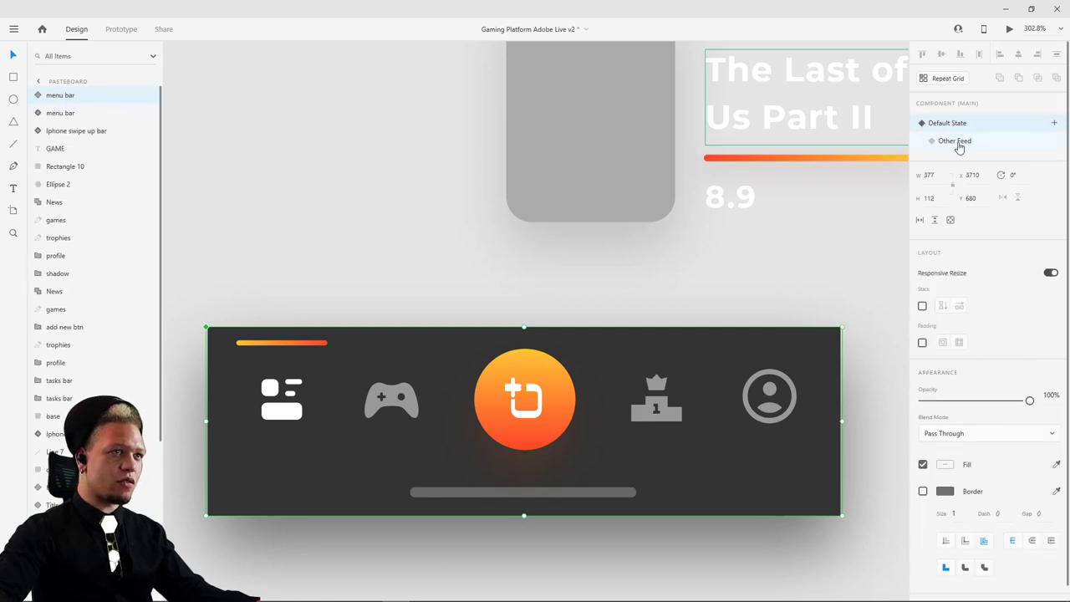
click(949, 142)
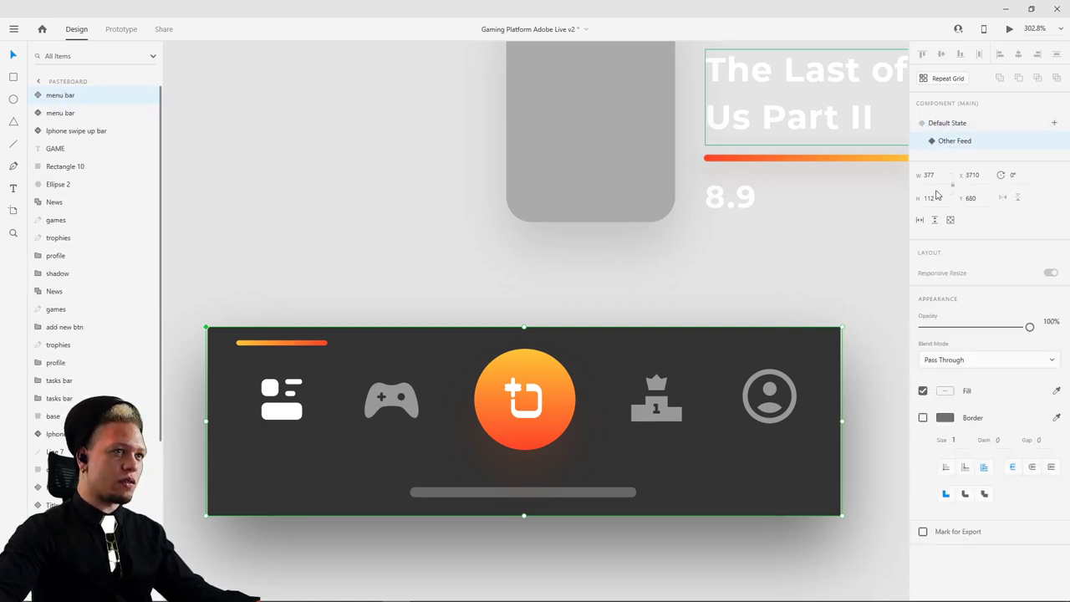
scroll(541, 411, up, 2)
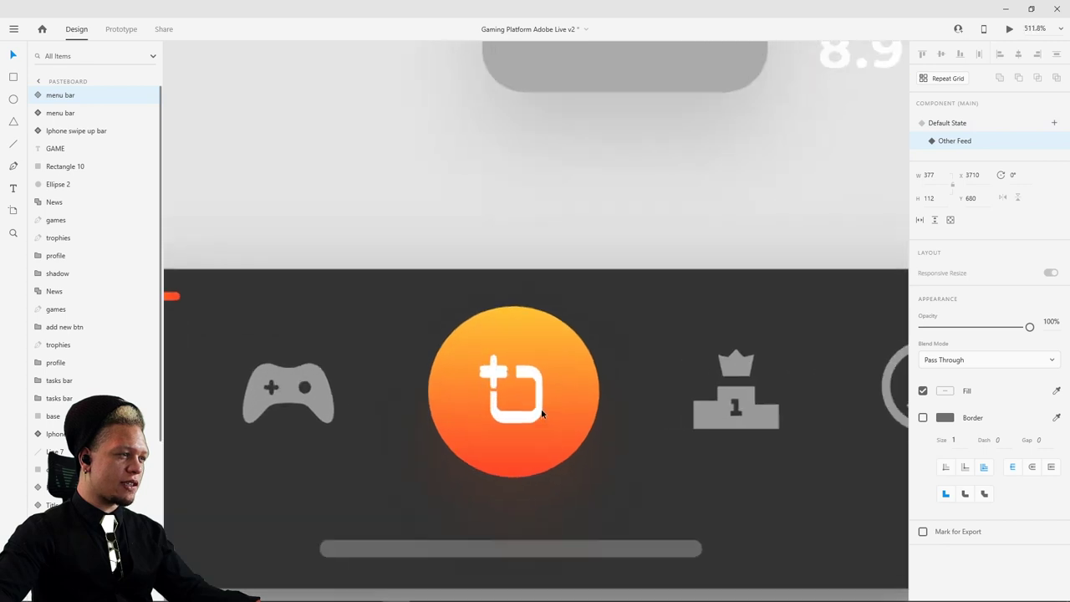
- In Other Feed, fade the orange add button circle to 0% opacity and lower its icon's opacity
click(554, 346)
drag(1029, 345, 532, 373)
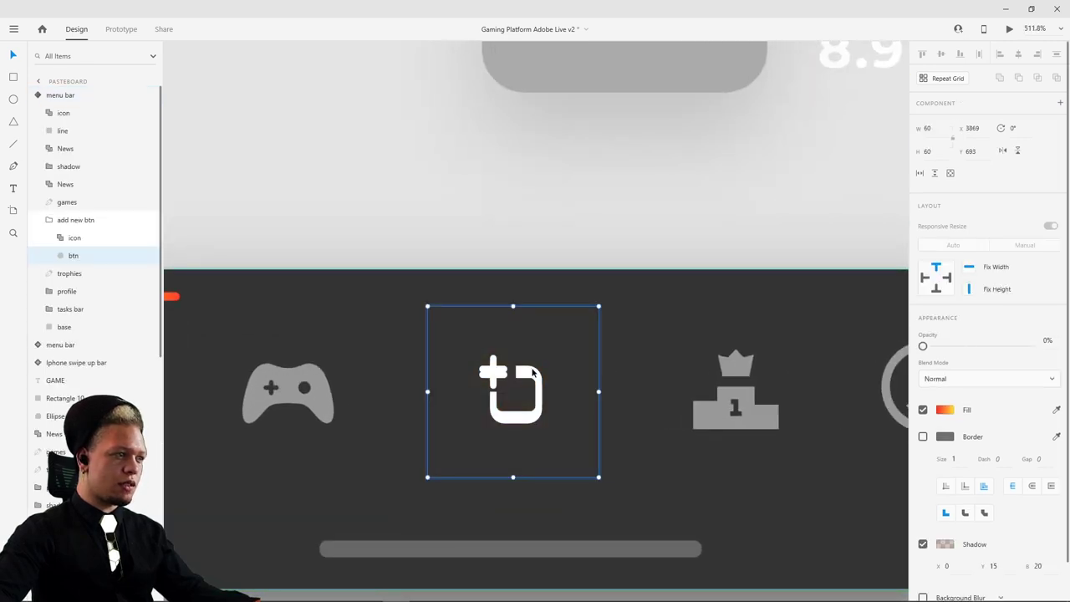
click(532, 370)
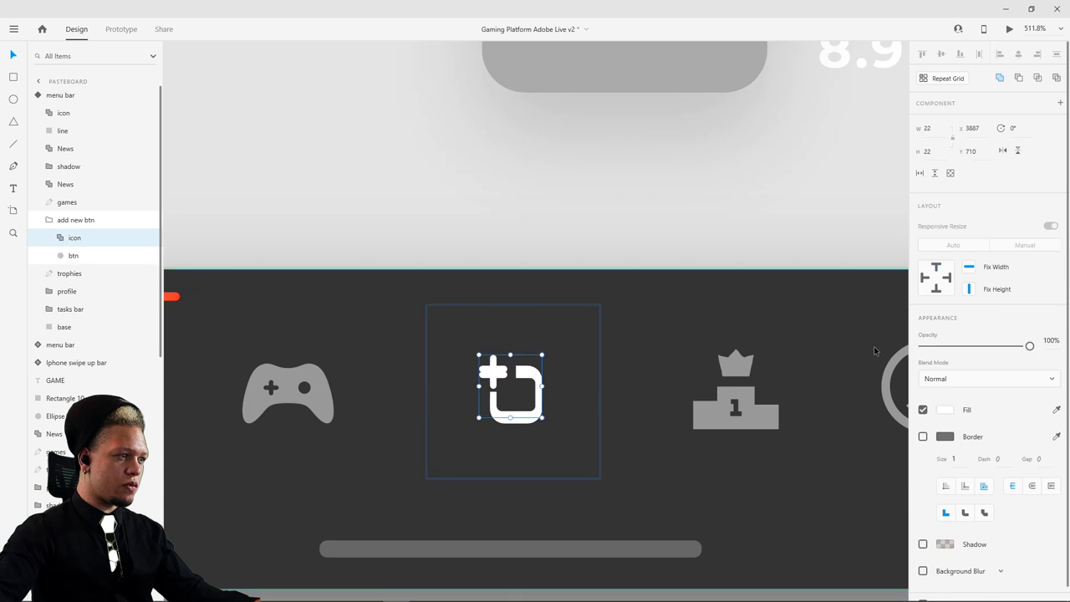
drag(1029, 345, 923, 346)
click(621, 167)
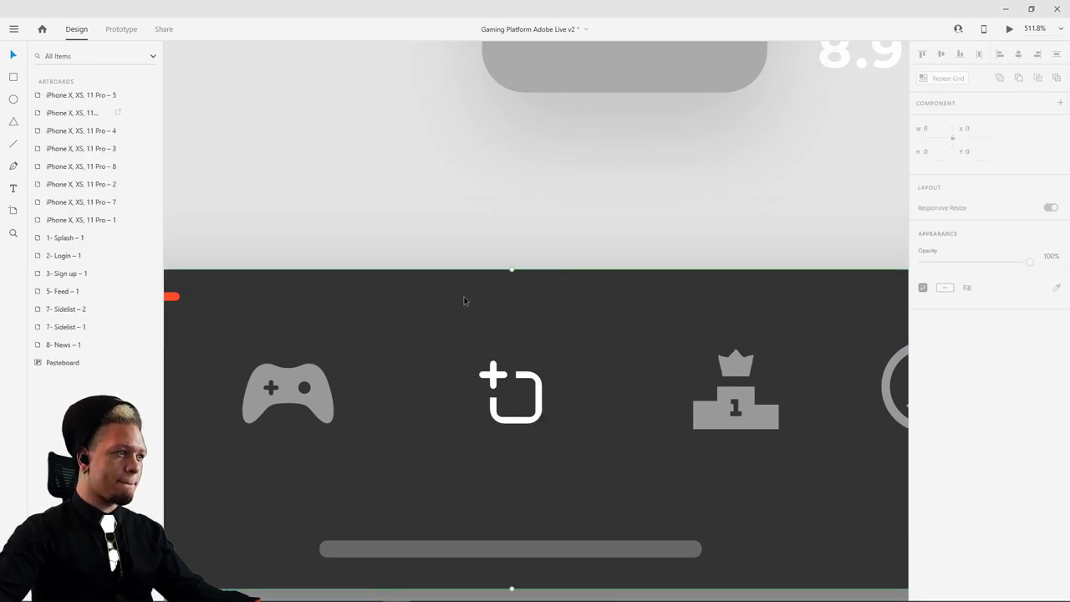
- Make the menu bar's top gradient line invisible in the Other Feed state
click(466, 298)
click(969, 125)
click(962, 141)
scroll(590, 181, left, 5)
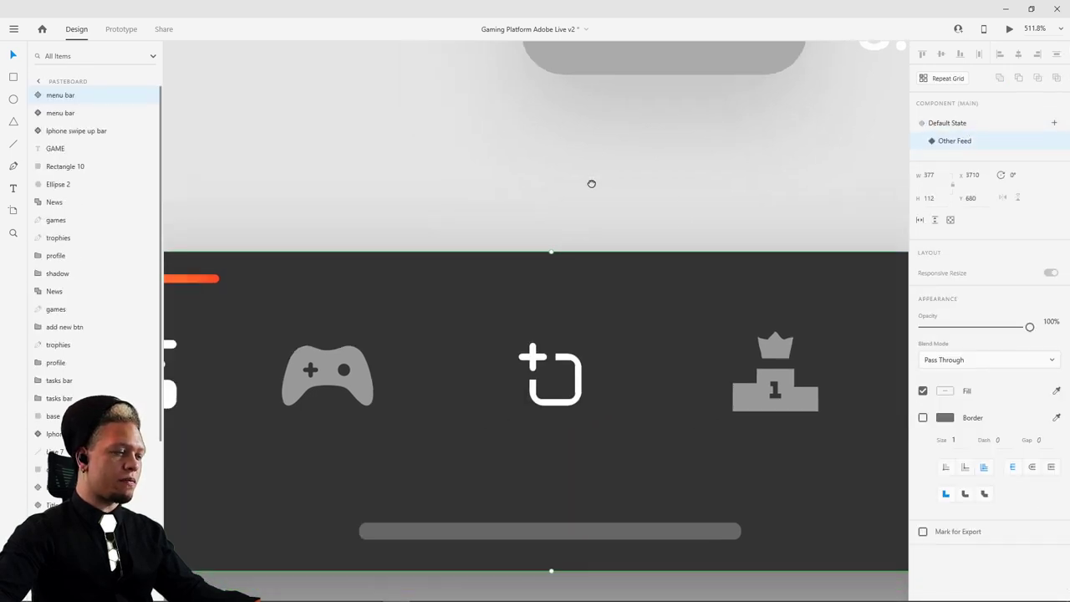
double_click(381, 247)
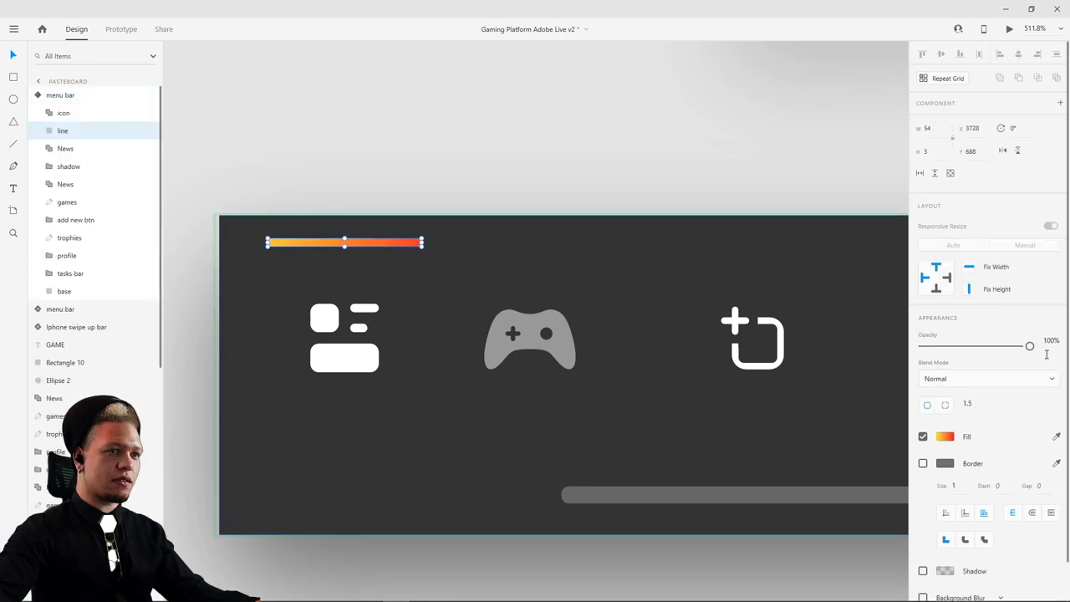
drag(1032, 346, 923, 346)
scroll(629, 200, down, 4)
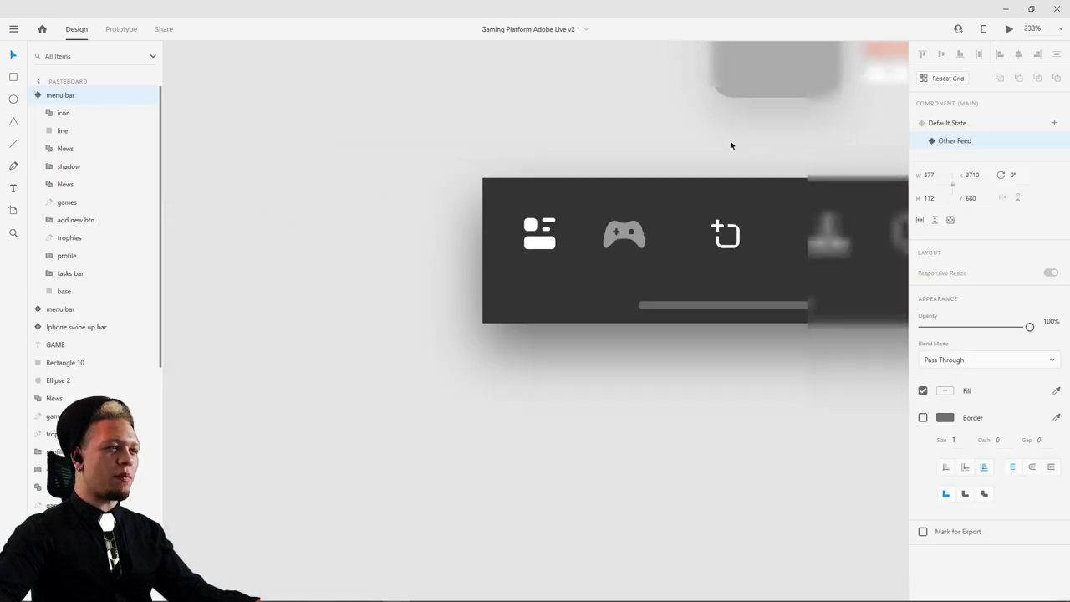
- Under Default State, find the add icon group and hide its overlapping copy by lowering opacity
click(958, 123)
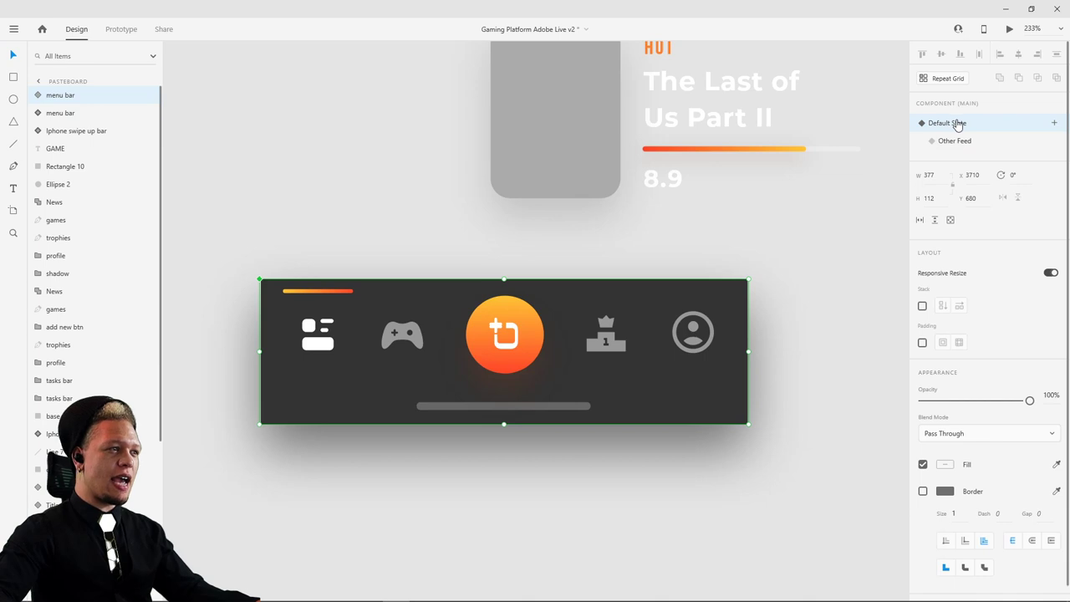
scroll(485, 358, up, 5)
scroll(511, 293, up, 1)
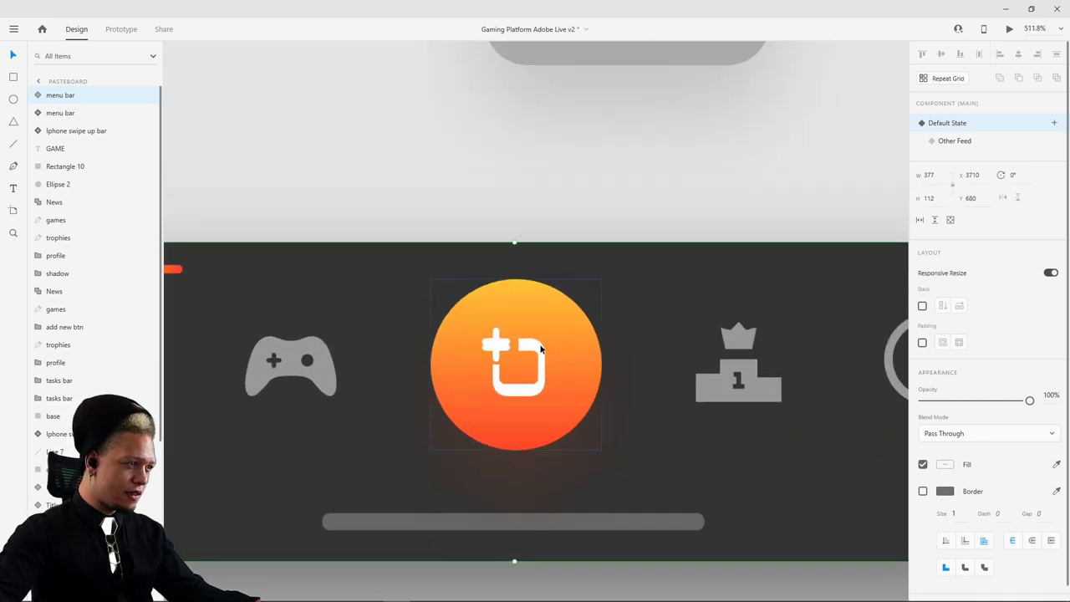
scroll(536, 352, up, 3)
ctrl+click(534, 356)
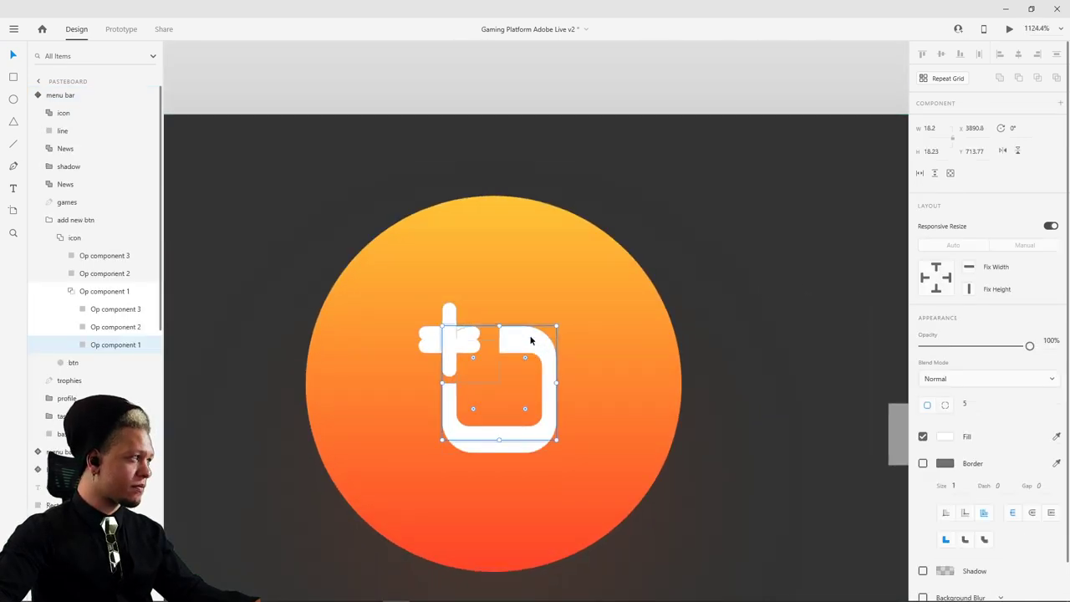
click(533, 352)
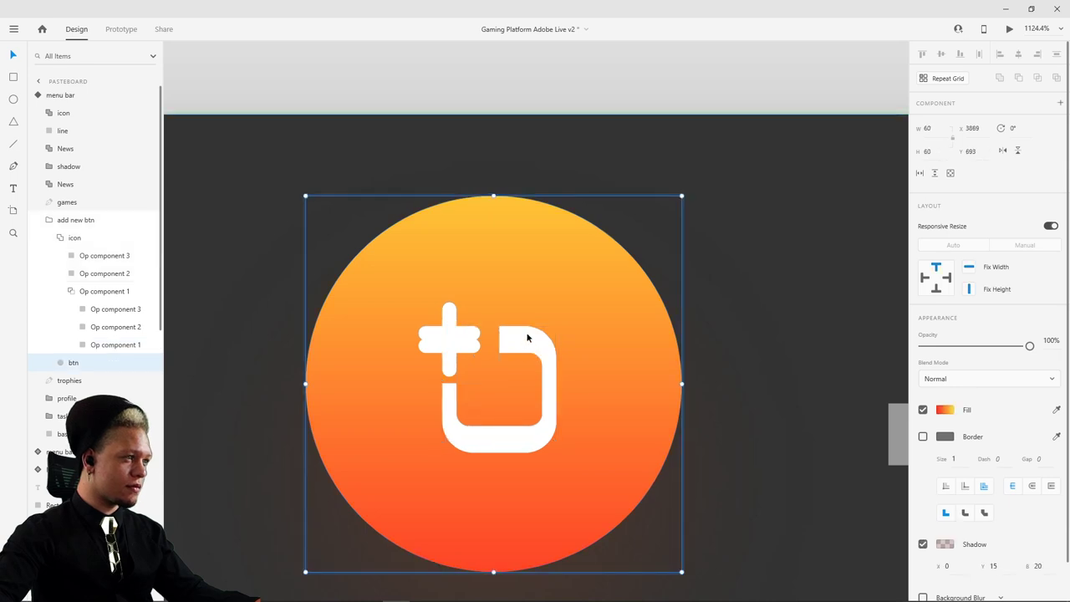
click(454, 327)
click(453, 322)
click(454, 319)
click(455, 318)
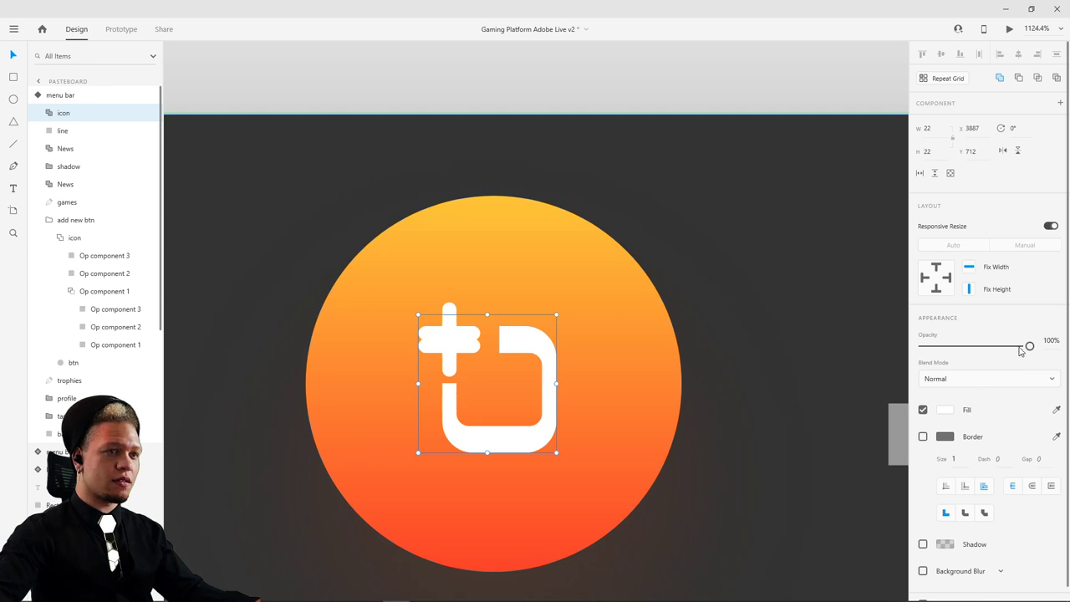
drag(1030, 346, 851, 343)
- Clear the layer selection and reselect the menu bar component
scroll(702, 198, down, 6)
click(681, 168)
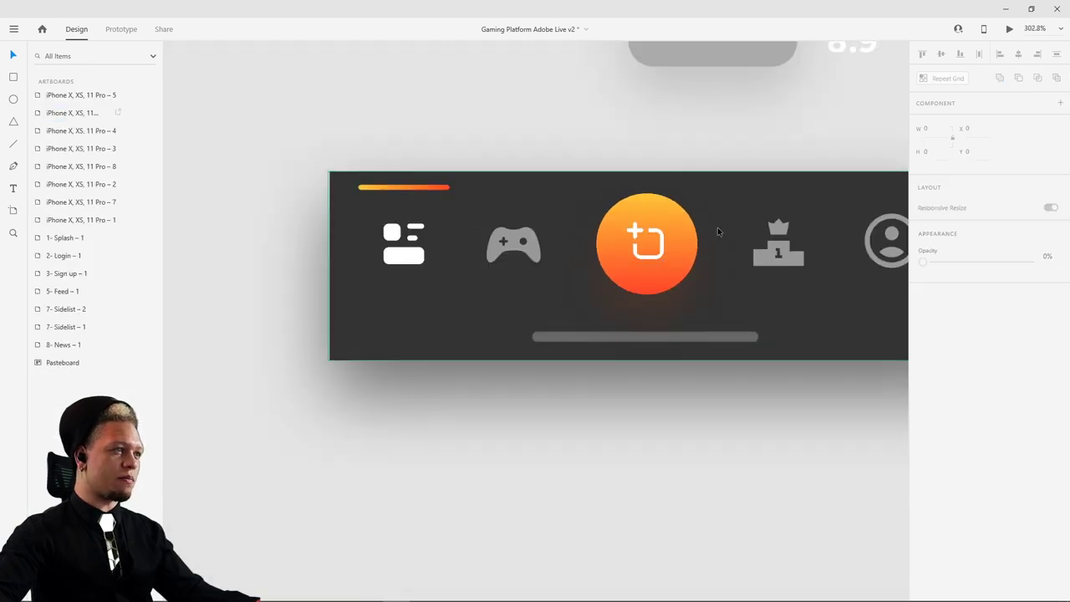
scroll(643, 234, right, 3)
scroll(643, 234, up, 1)
click(605, 288)
- Preview Other Feed and Default State, ending on Default, then clear the selection
click(961, 141)
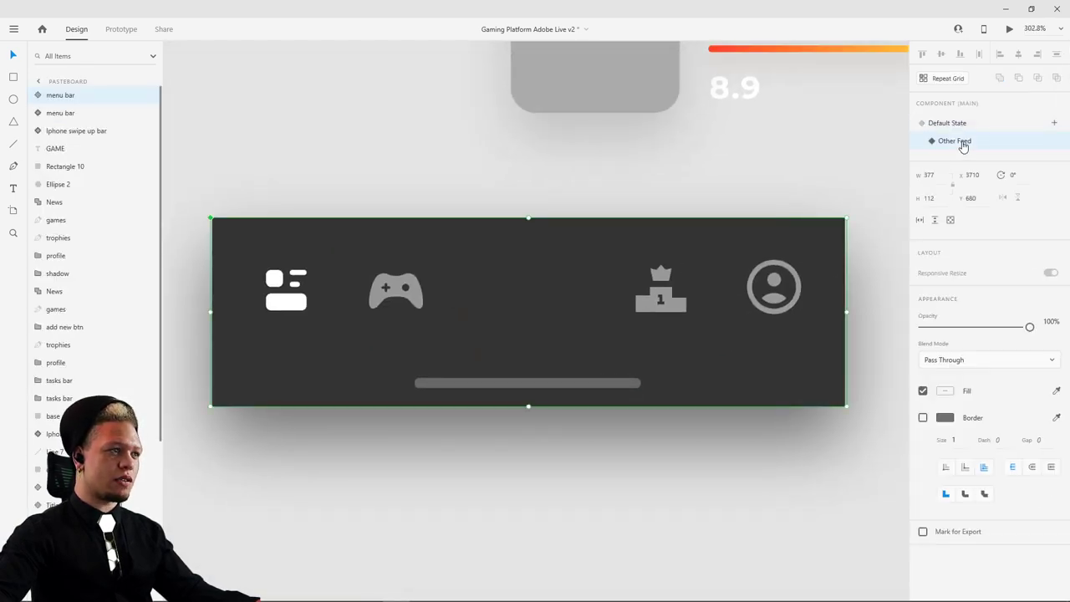
click(962, 124)
click(961, 142)
click(953, 123)
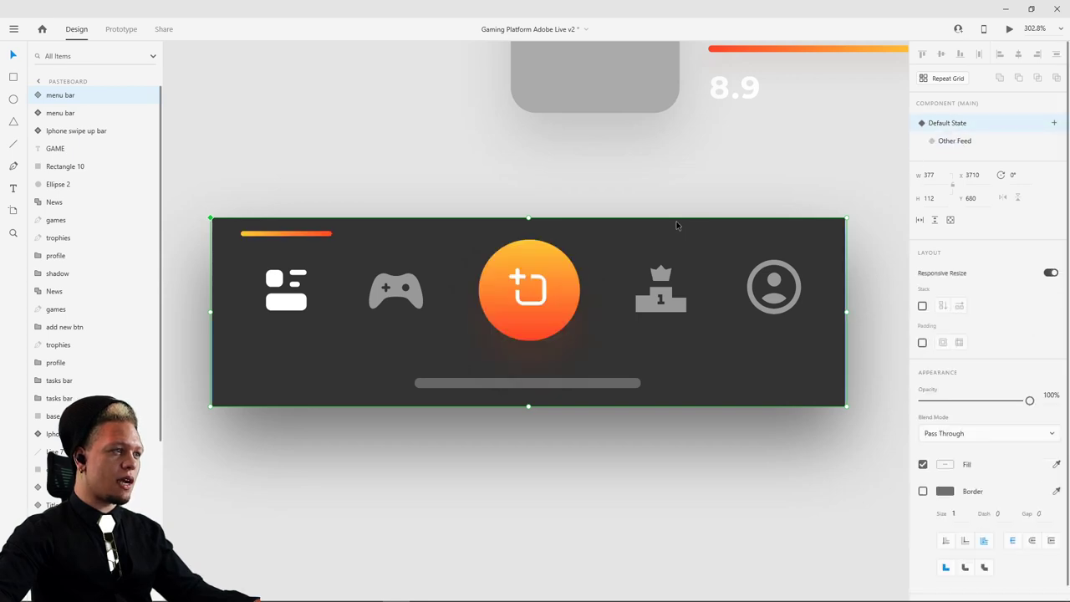
key(Escape)
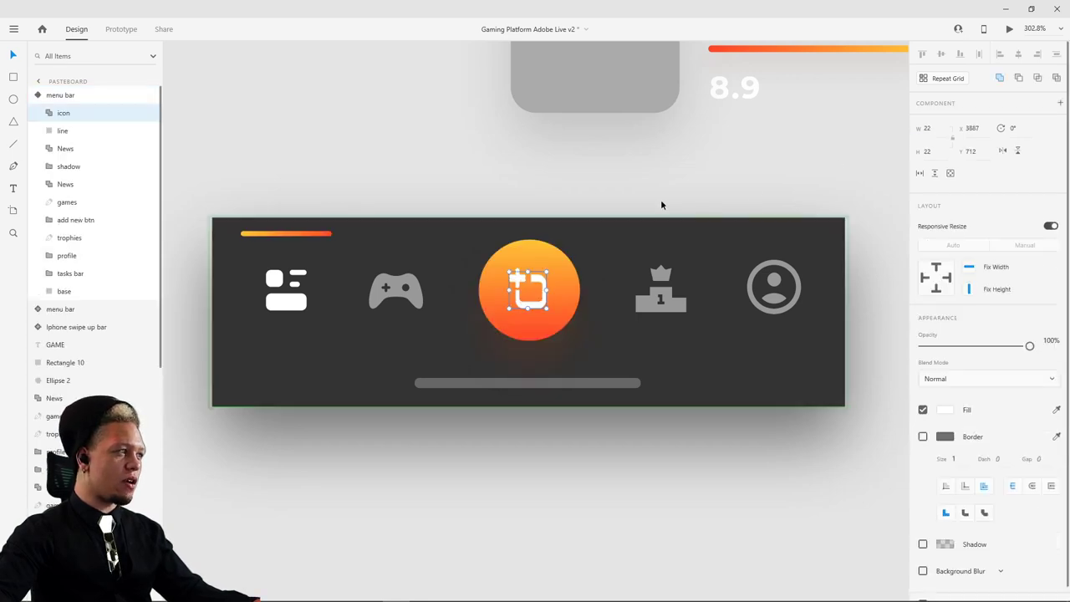
key(Escape)
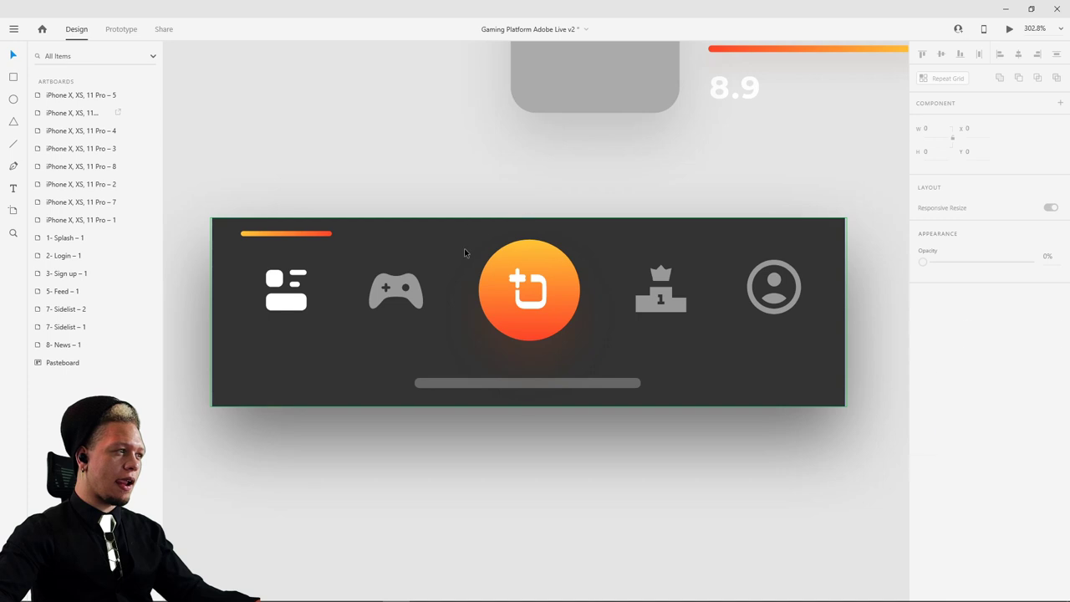
- Reselect the menu bar and undo then redo its switch to Other Feed
click(465, 253)
scroll(597, 203, down, 5)
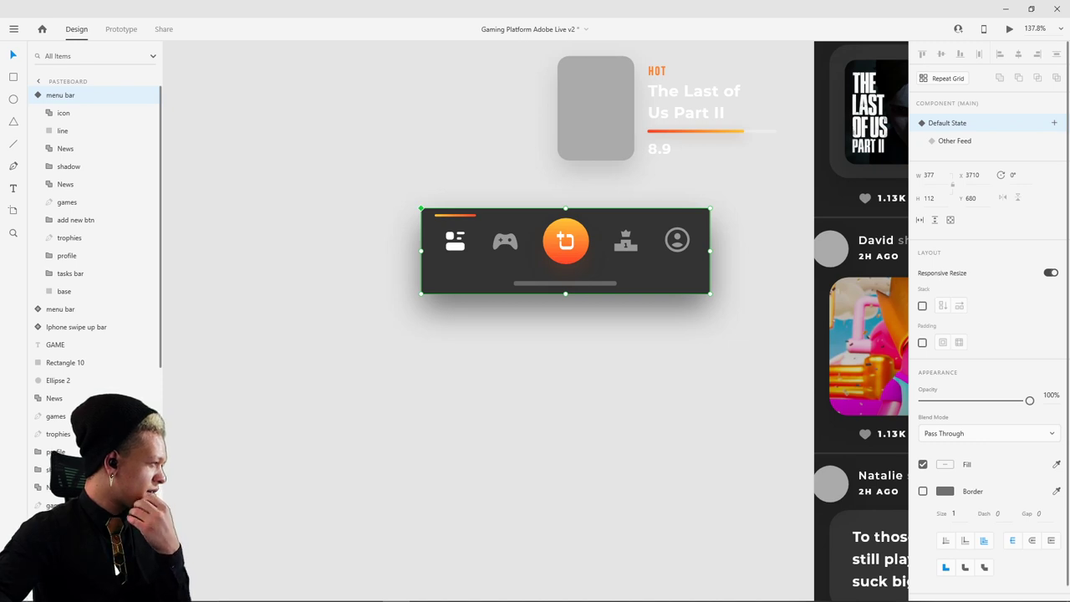
scroll(565, 265, up, 4)
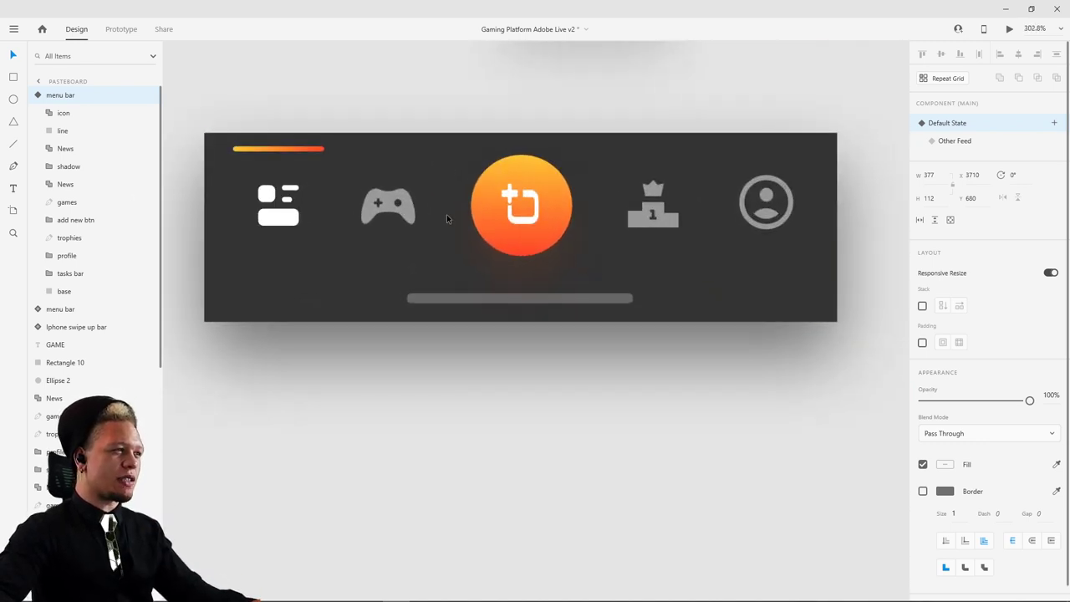
key(ctrl+z)
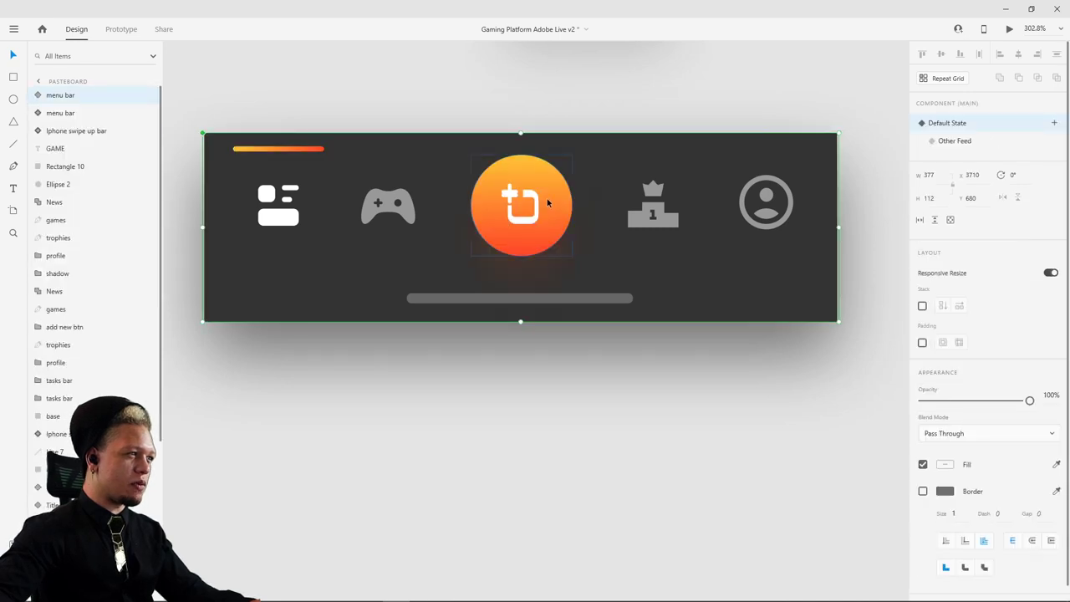
key(ctrl+shift+z)
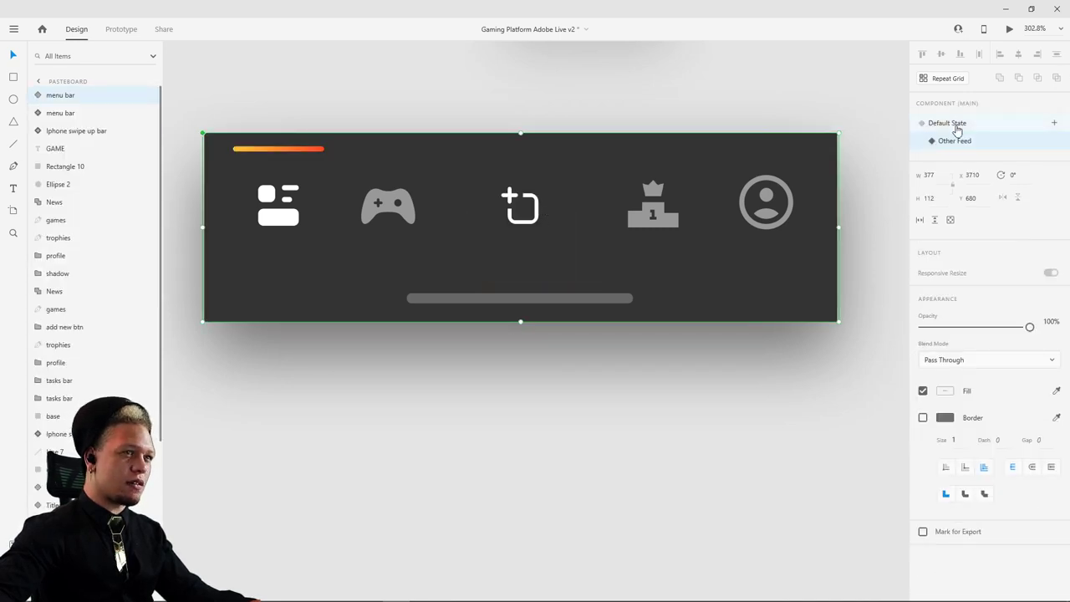
- Flip the menu bar repeatedly between Default State and Other Feed to compare them
click(953, 124)
click(954, 142)
click(953, 123)
click(955, 141)
click(953, 124)
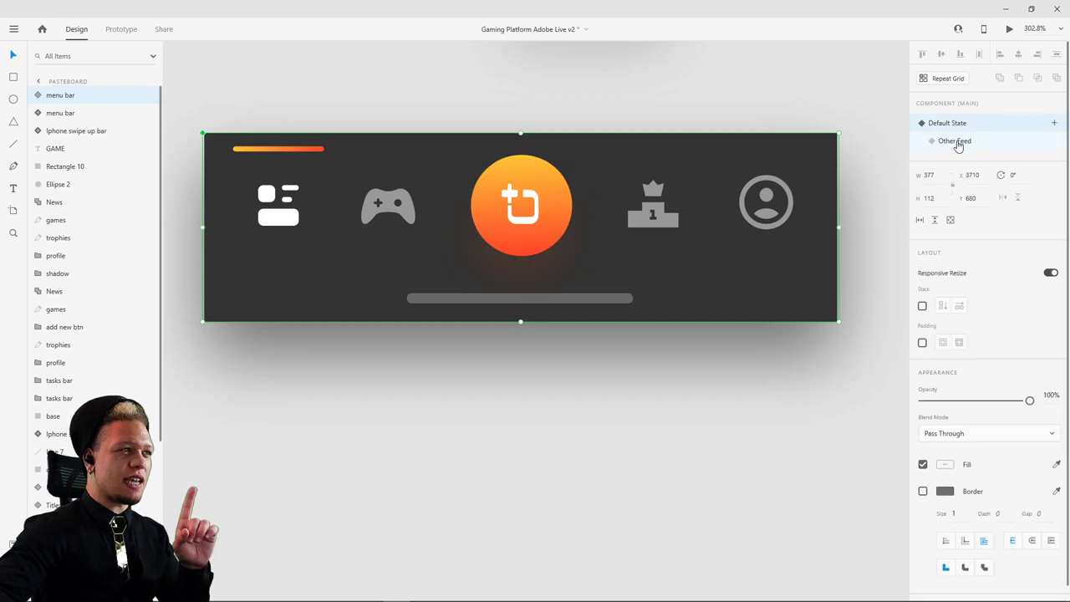
click(958, 143)
click(959, 124)
click(960, 142)
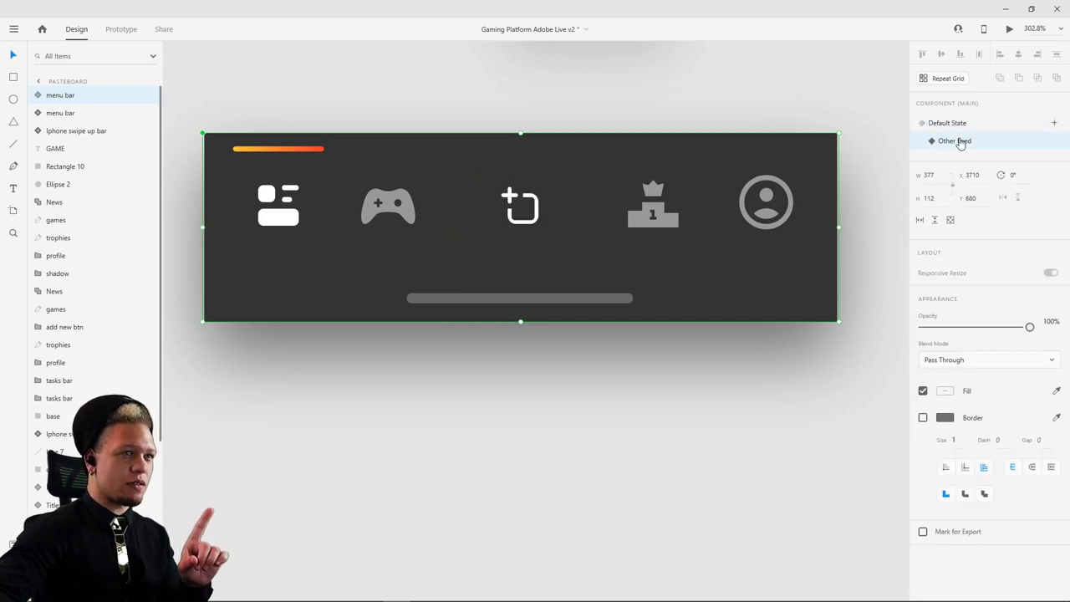
- Expand the menu bar's child layers and leave the component on Default State
click(38, 96)
click(933, 123)
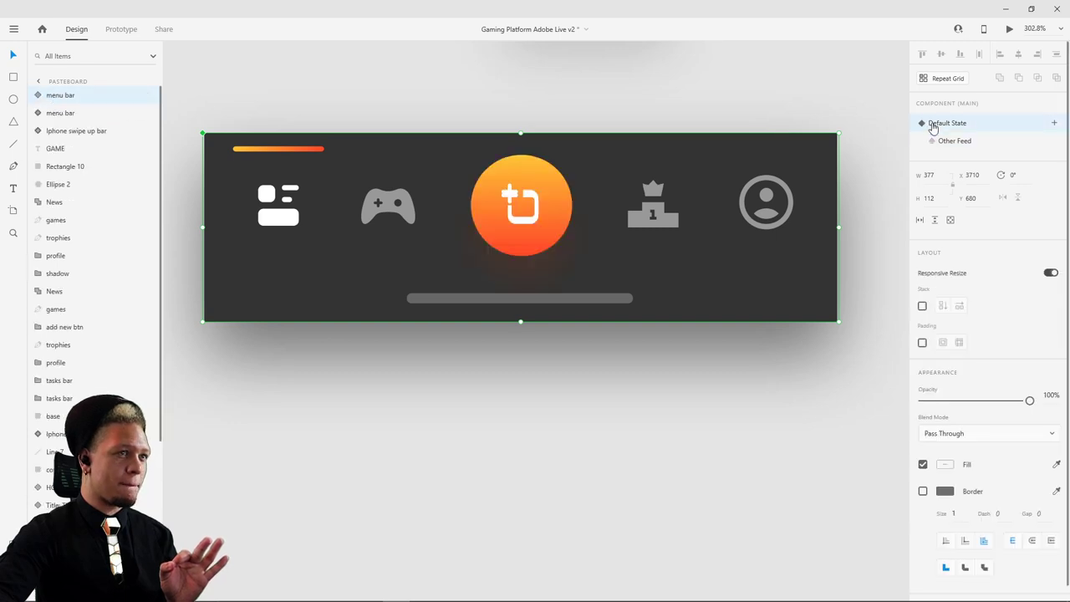
click(950, 142)
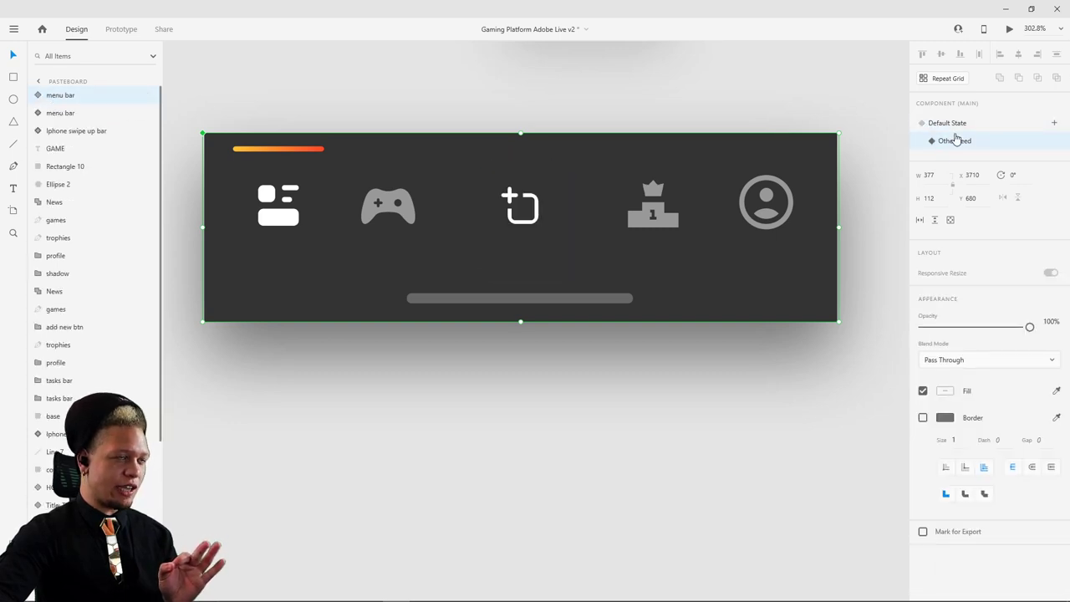
click(959, 123)
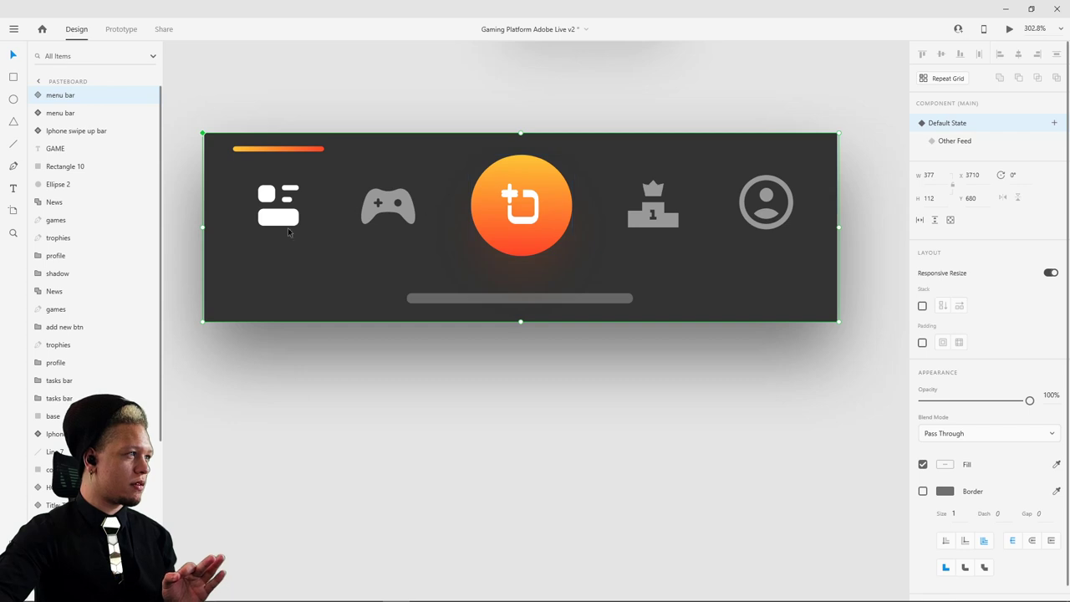
click(40, 97)
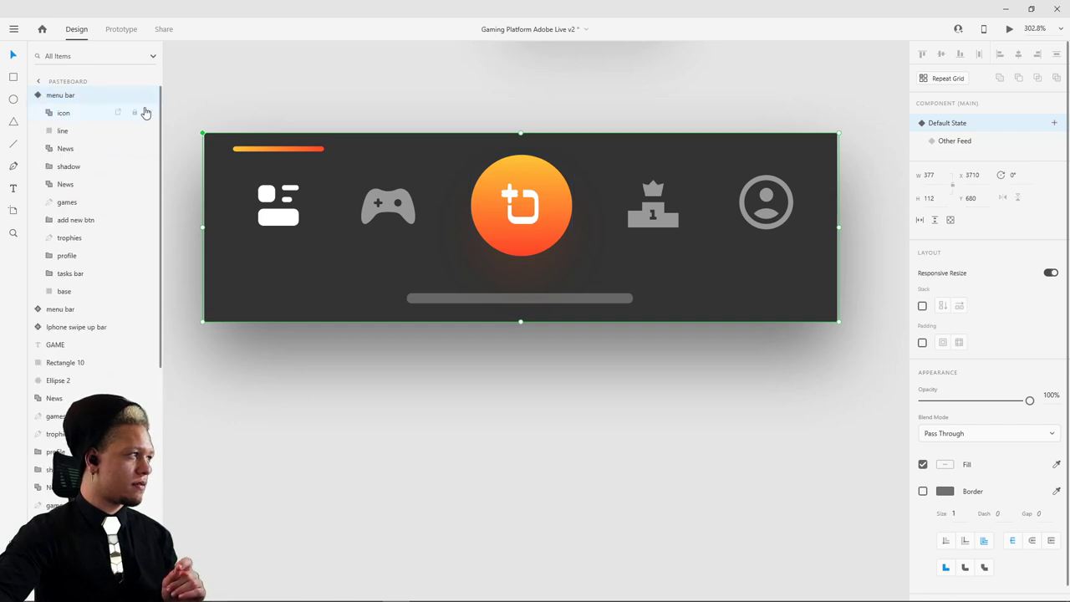
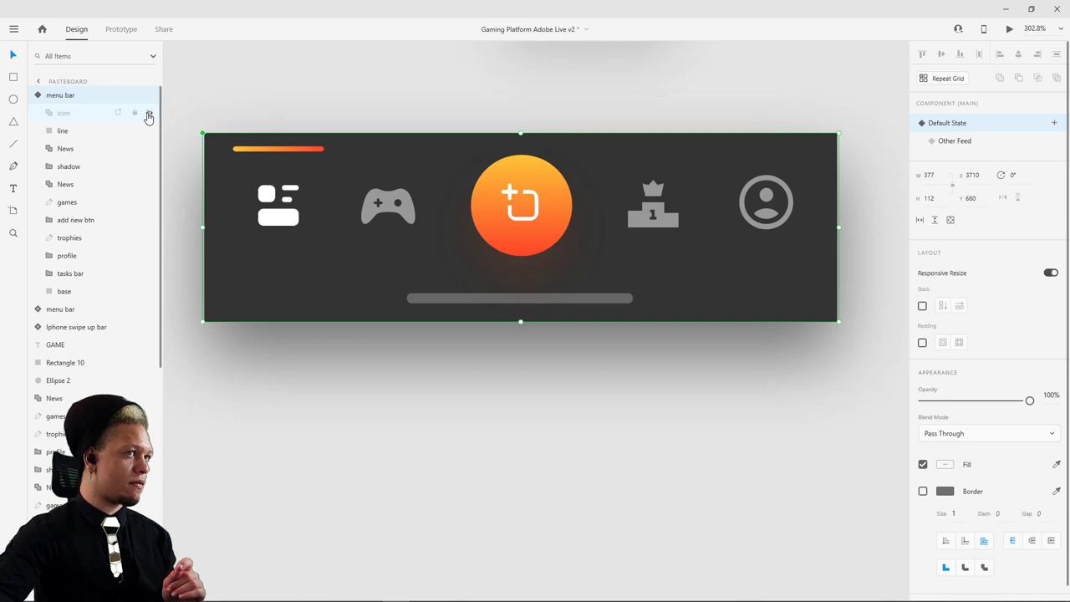
- Hide the orange 'line' layer so Other Feed drops the highlight, then switch back to Default State
click(70, 131)
click(150, 131)
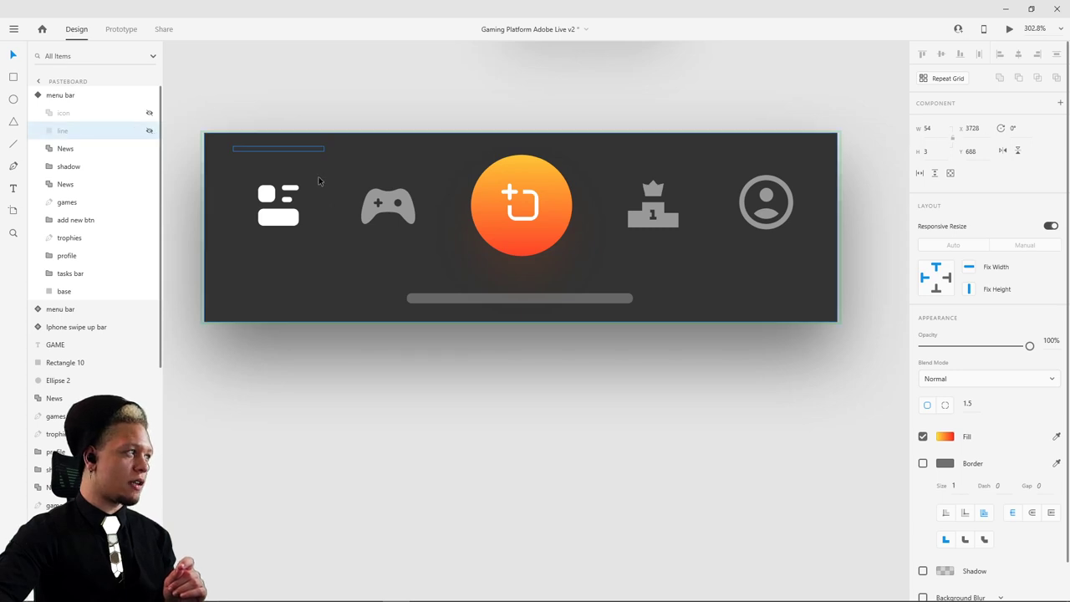
click(69, 97)
click(960, 143)
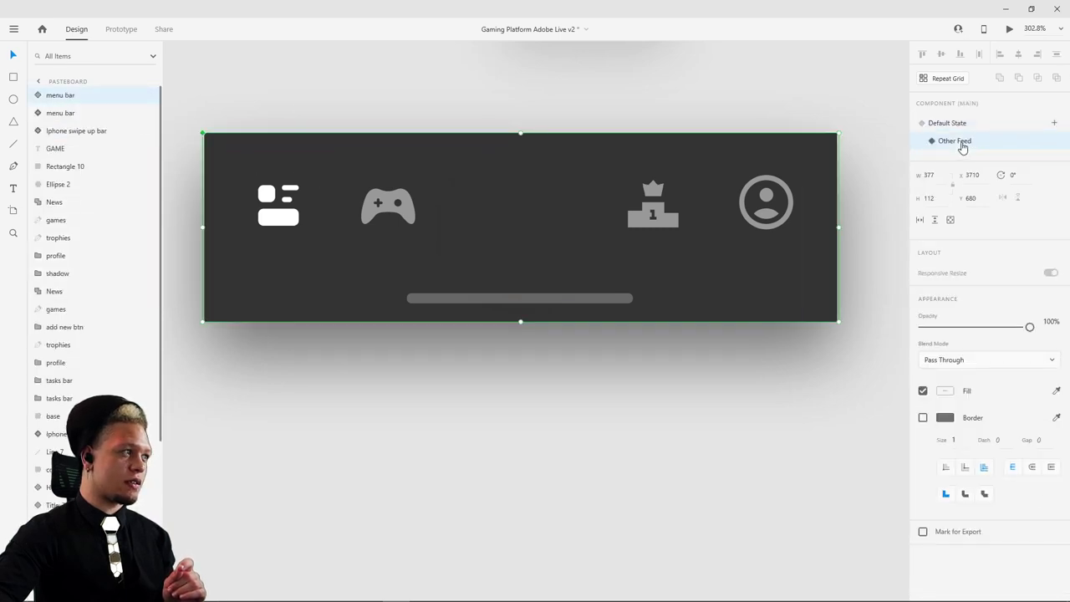
click(961, 124)
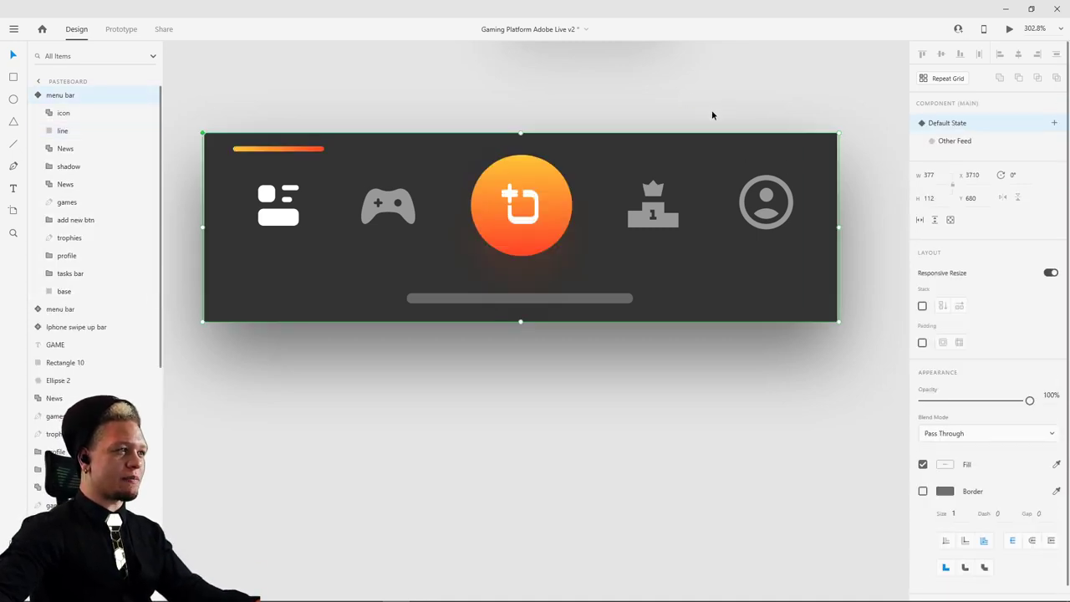
scroll(712, 116, down, 5)
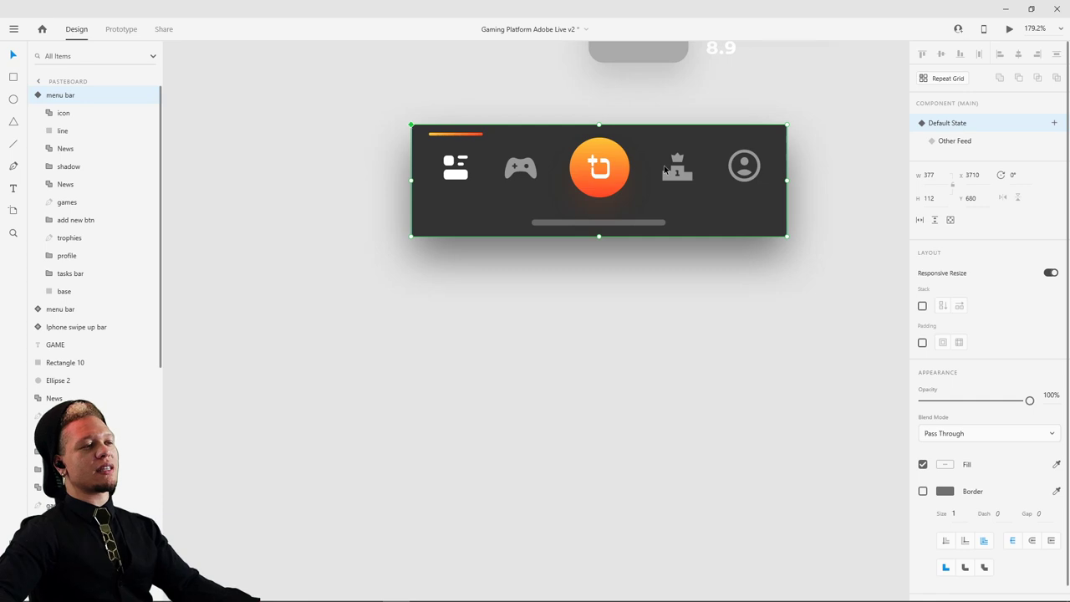
scroll(682, 182, down, 10)
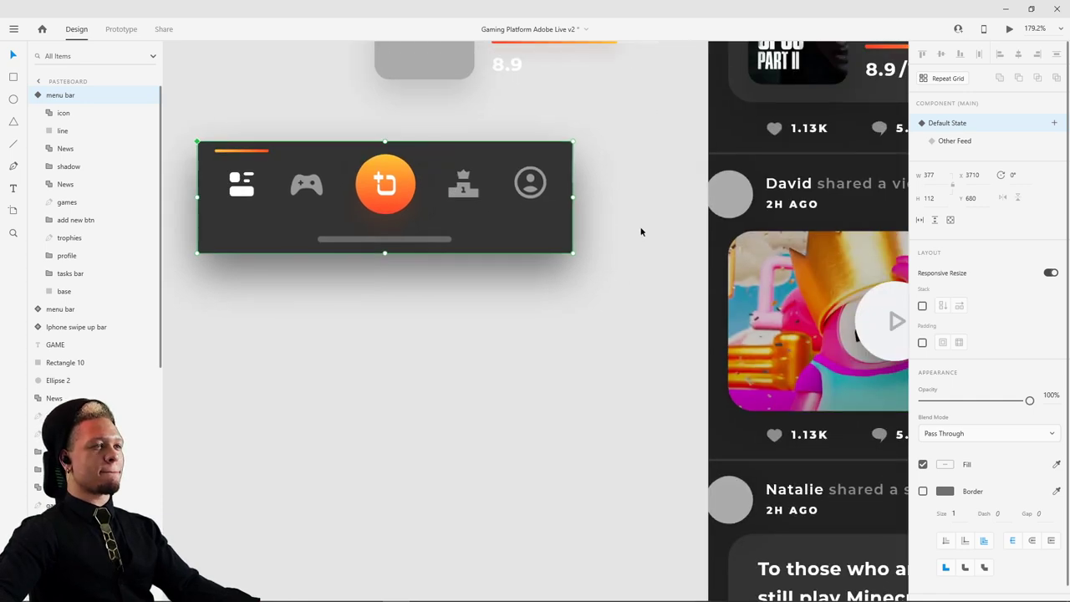
scroll(523, 295, right, 5)
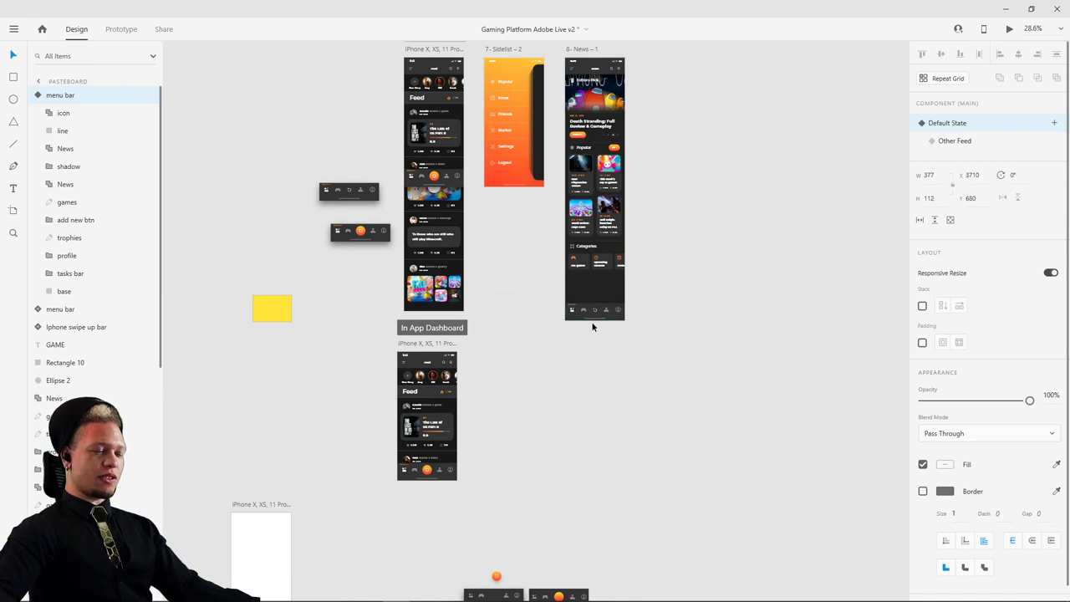
- Select the menu bar on the App Dashboard feed artboard
scroll(592, 321, up, 5)
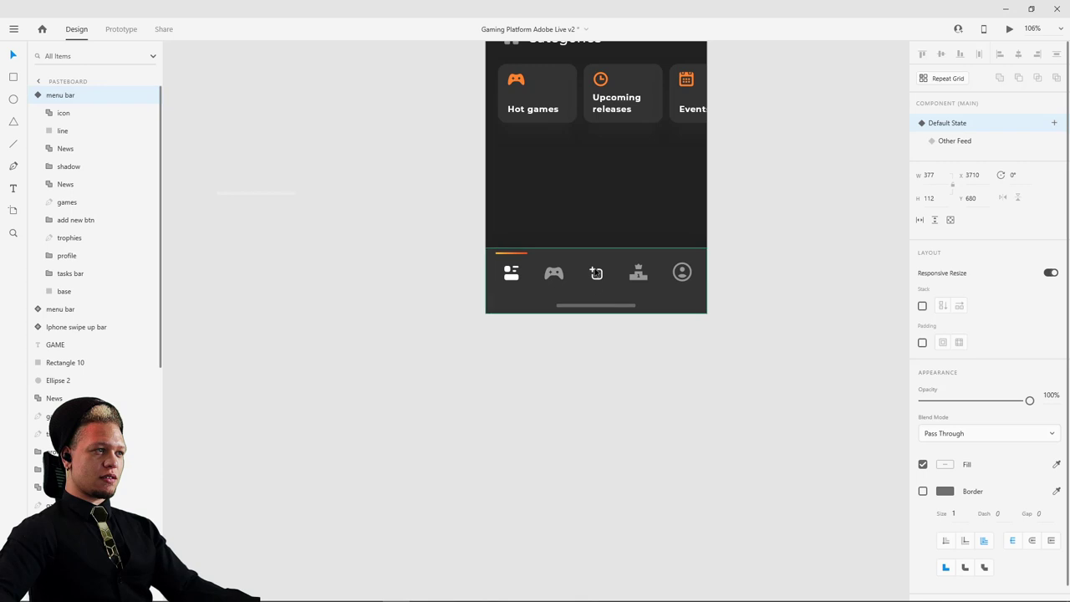
click(603, 270)
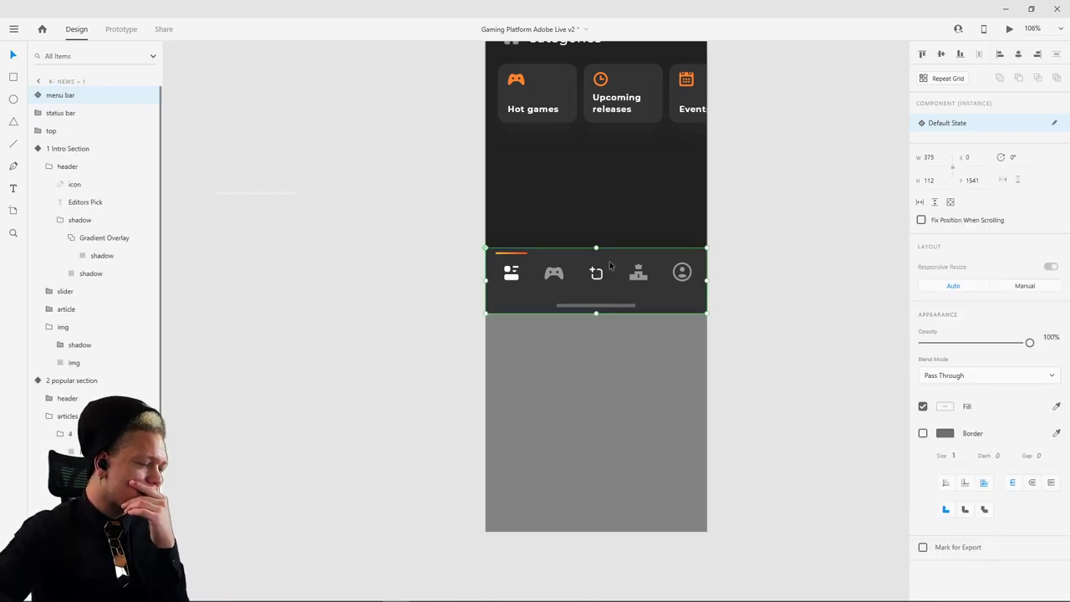
scroll(609, 262, up, 3)
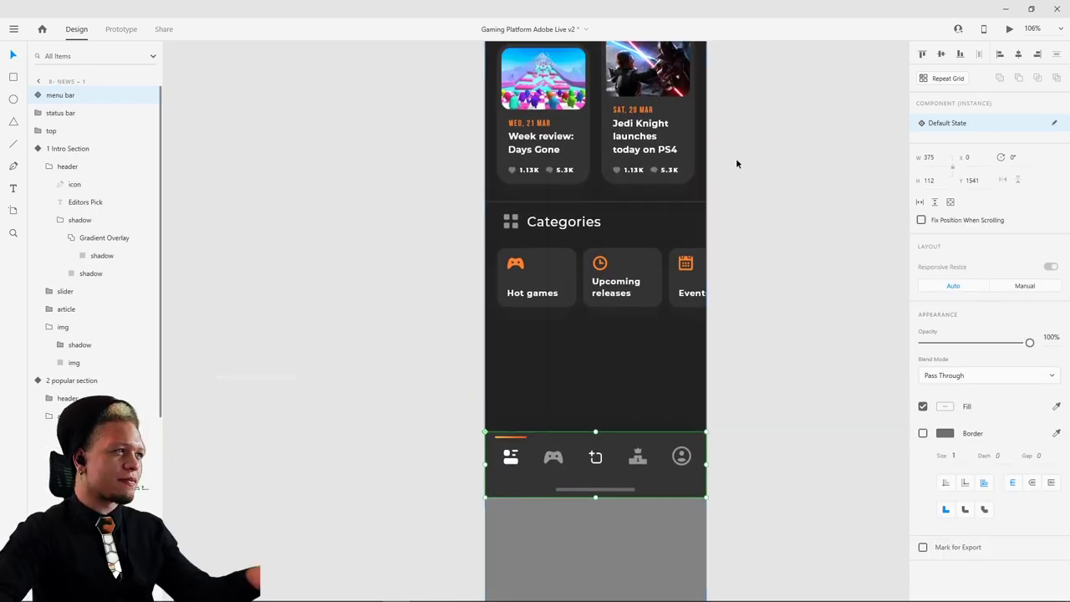
scroll(764, 172, down, 3)
scroll(697, 320, up, 3)
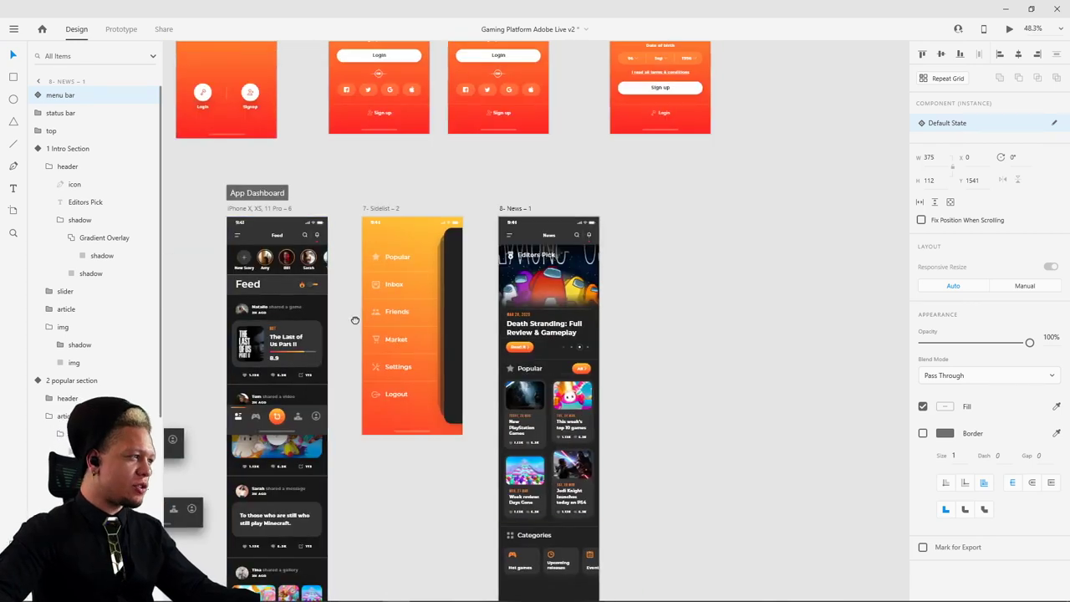
scroll(353, 318, left, 2)
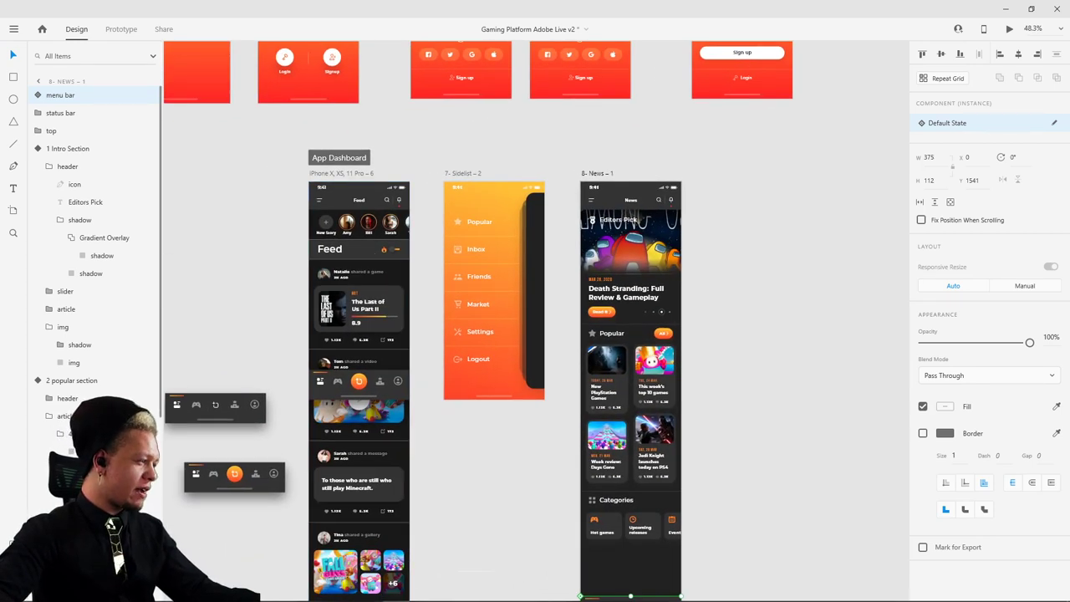
scroll(551, 191, up, 3)
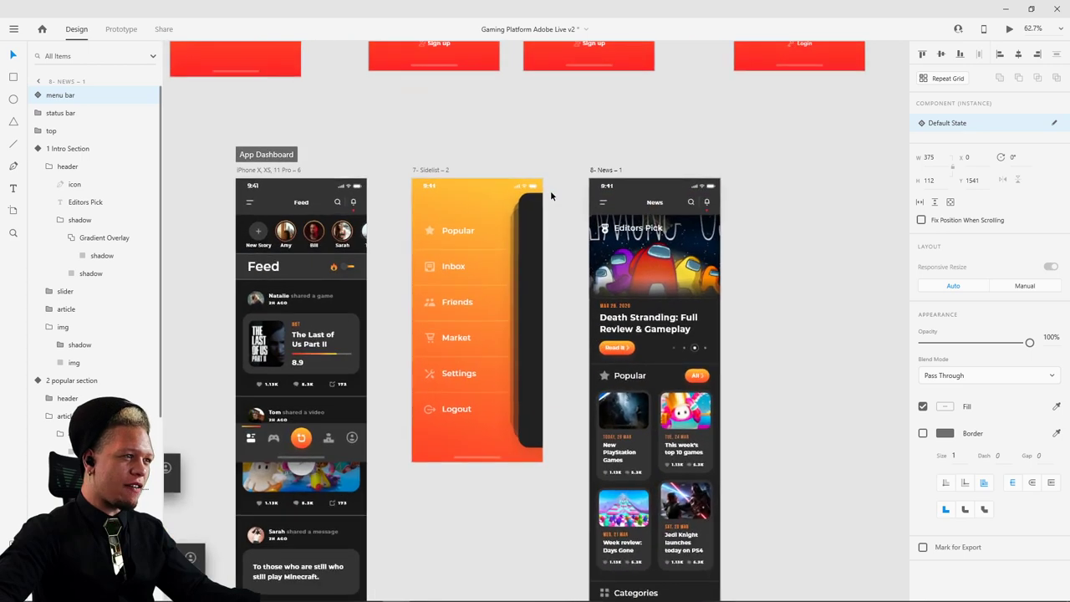
scroll(397, 120, left, 2)
scroll(397, 119, down, 1)
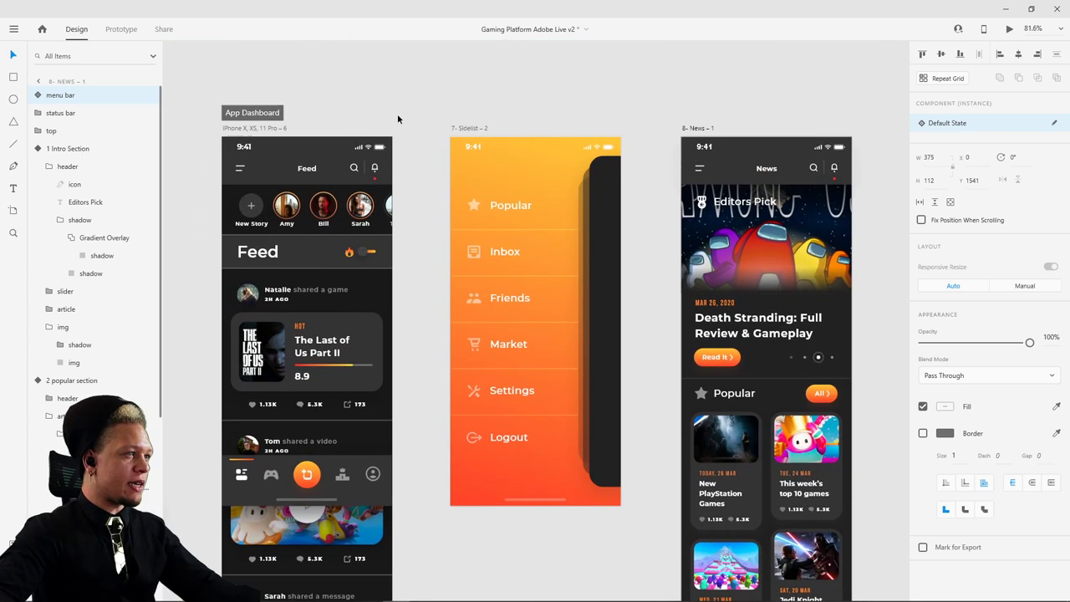
click(242, 130)
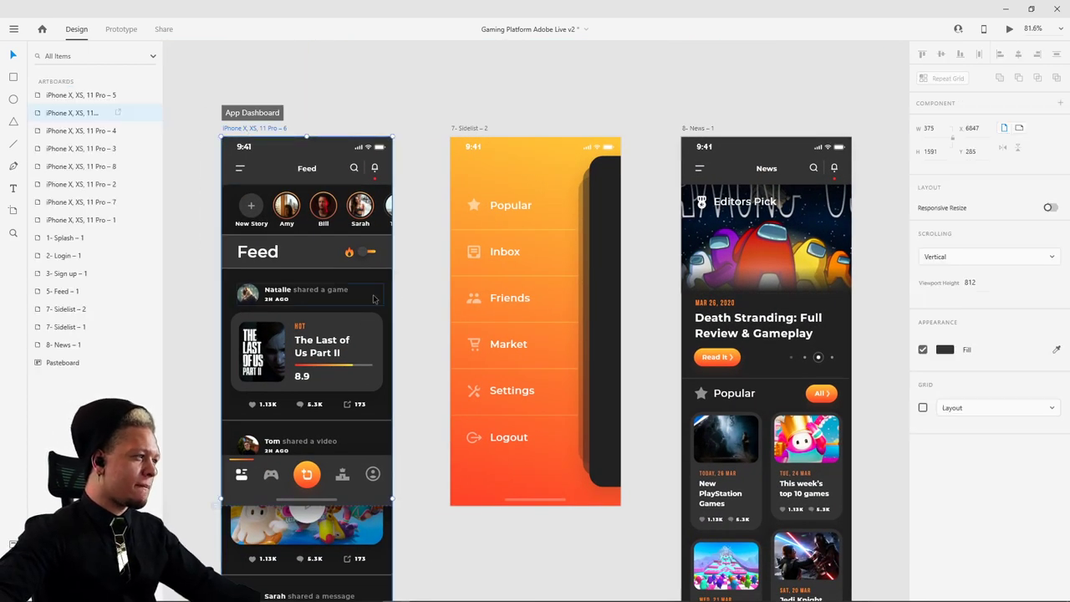
scroll(406, 298, down, 5)
scroll(401, 210, left, 1)
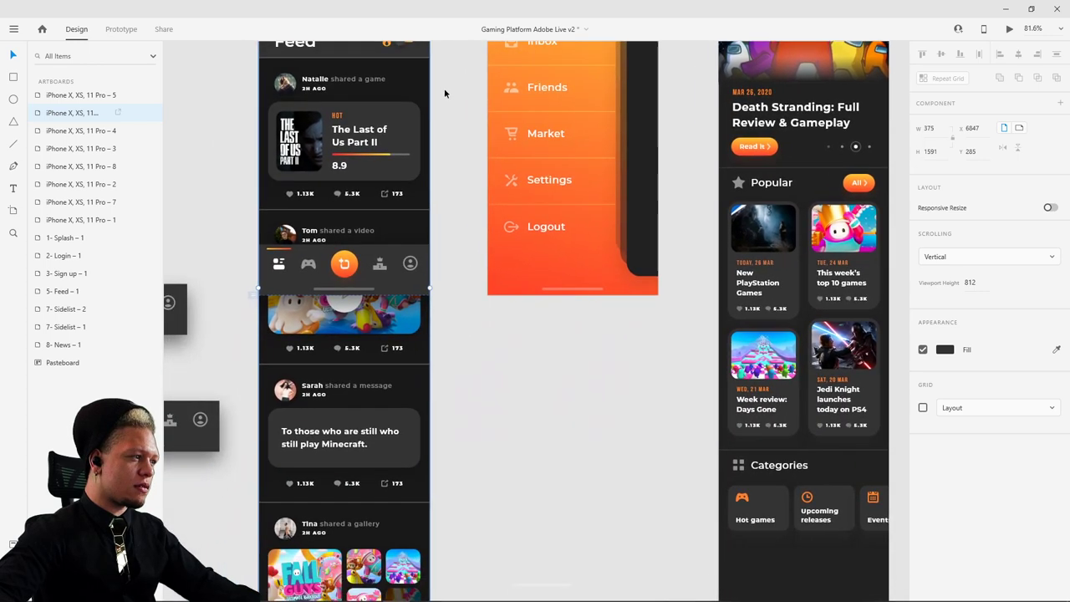
double_click(277, 267)
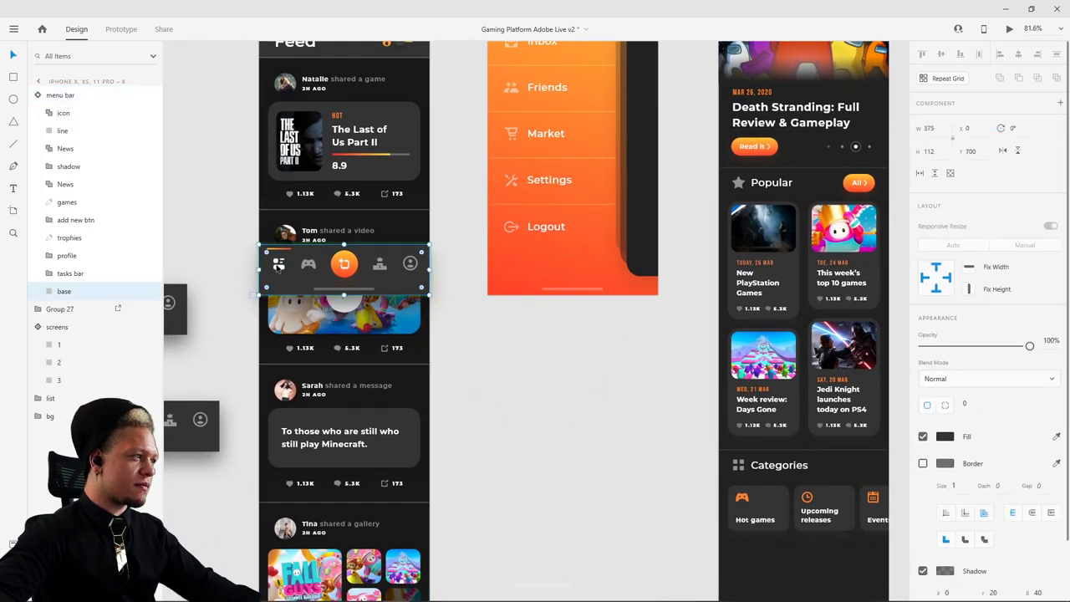
- In Prototype mode, link the menu bar's News icon to 8- News – 1 with Auto-Animate
click(120, 29)
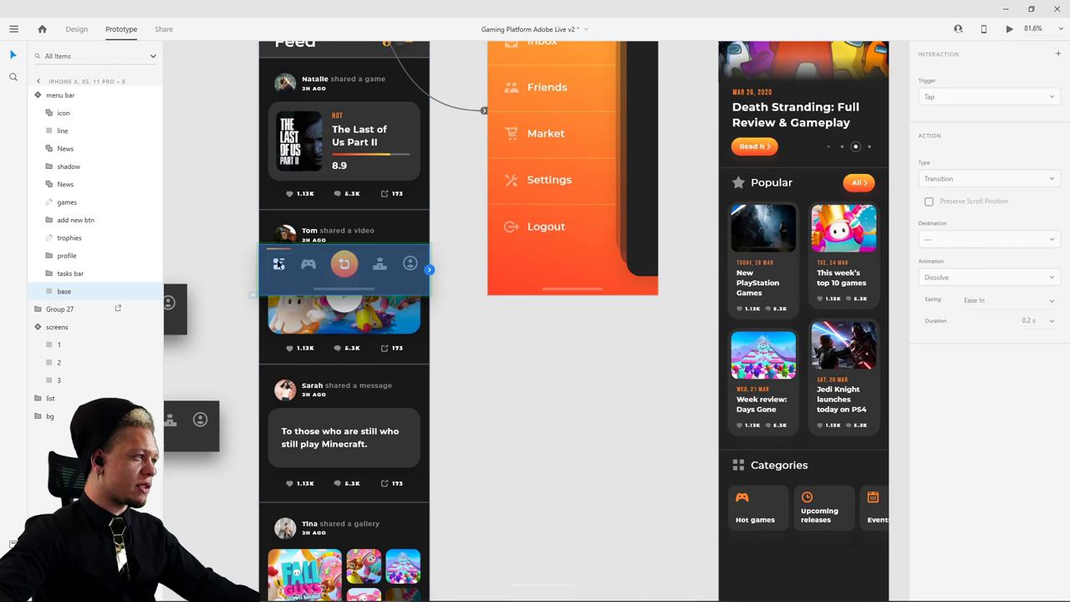
click(281, 264)
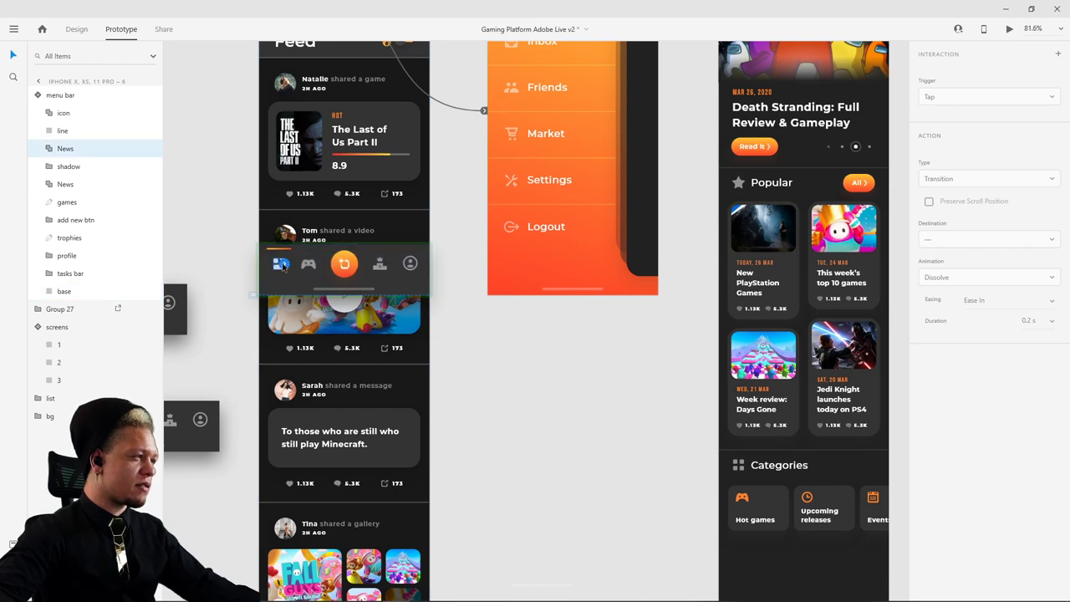
scroll(414, 326, down, 3)
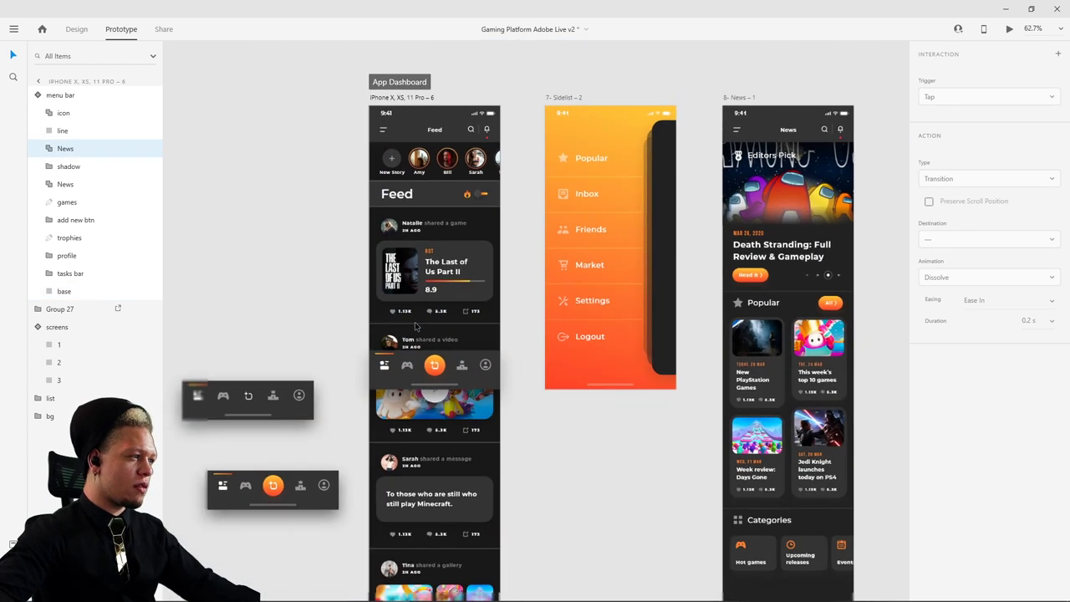
click(418, 365)
drag(500, 369, 776, 216)
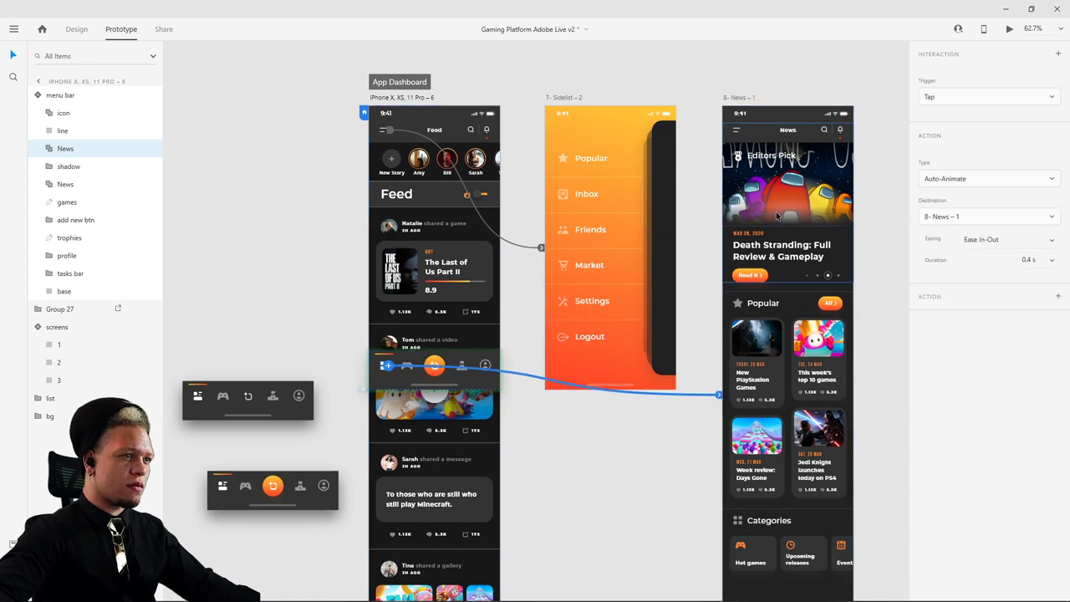
scroll(357, 217, down, 5)
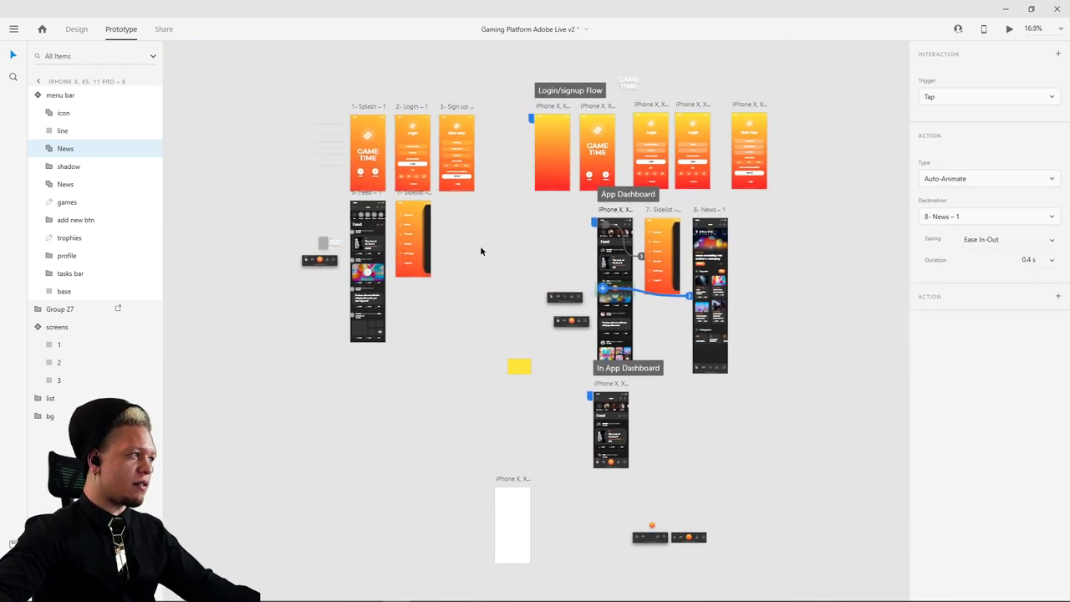
scroll(318, 242, up, 6)
- Set the pasteboard menu bar to Default State and hide its orange highlight line
click(362, 205)
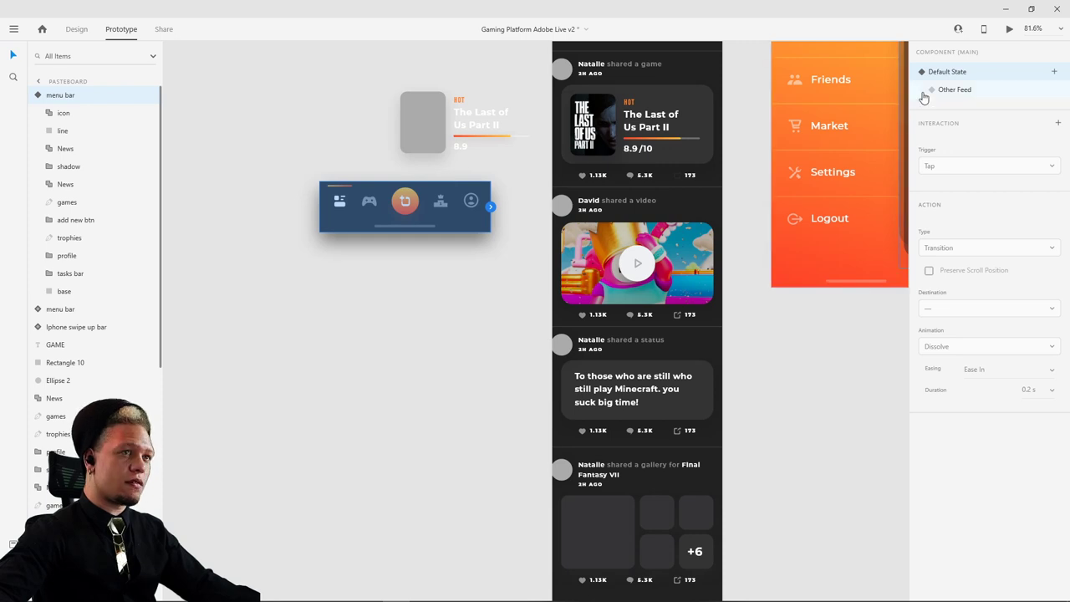
click(956, 92)
click(959, 75)
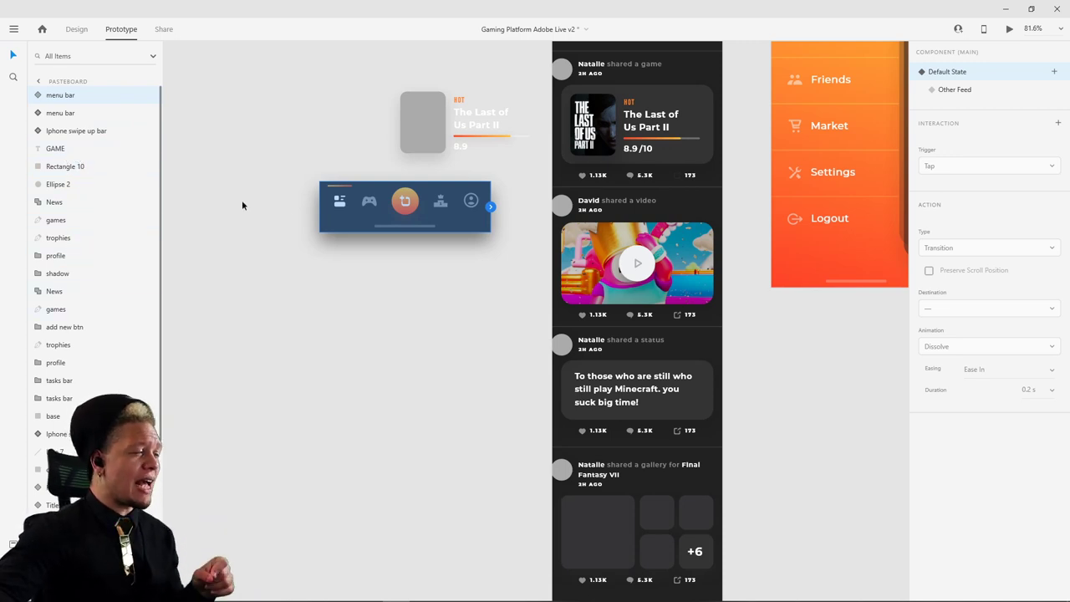
scroll(318, 200, up, 5)
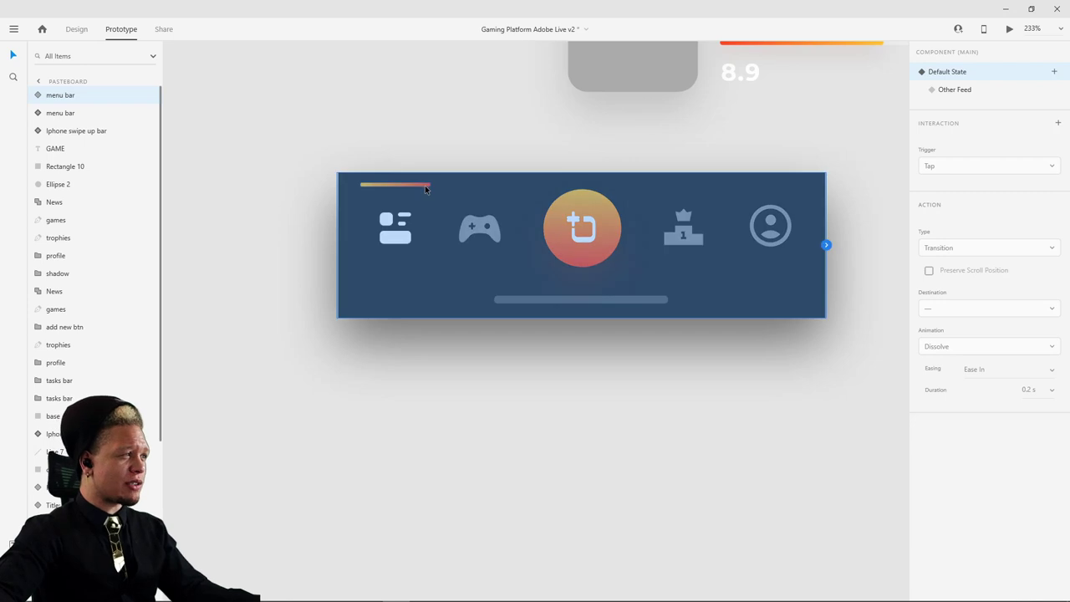
double_click(425, 186)
click(149, 132)
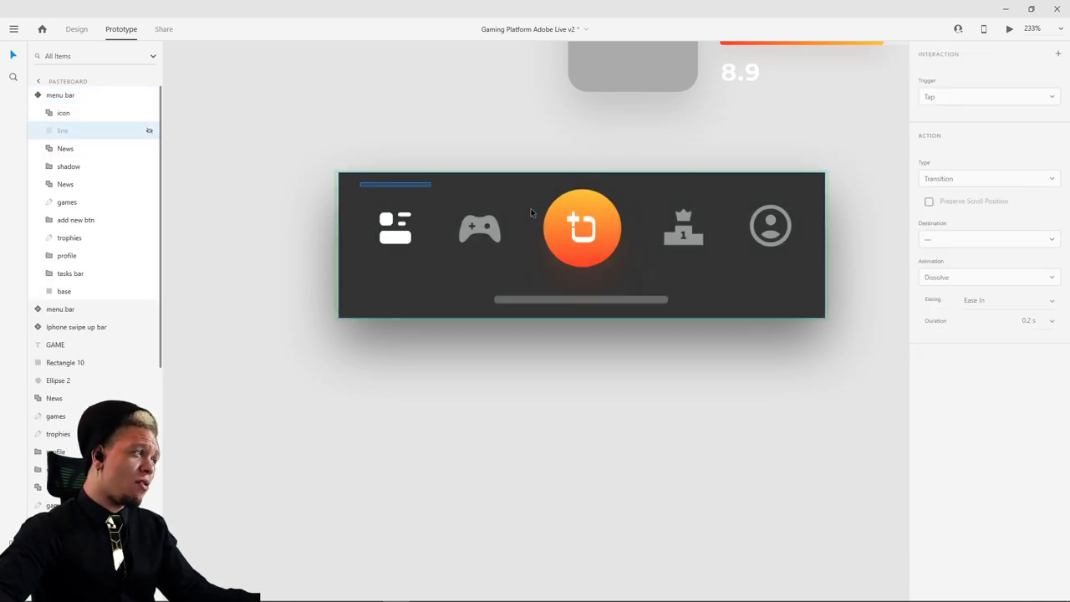
- Hide the centre button's icon layer in Design mode and clear the selection
click(594, 227)
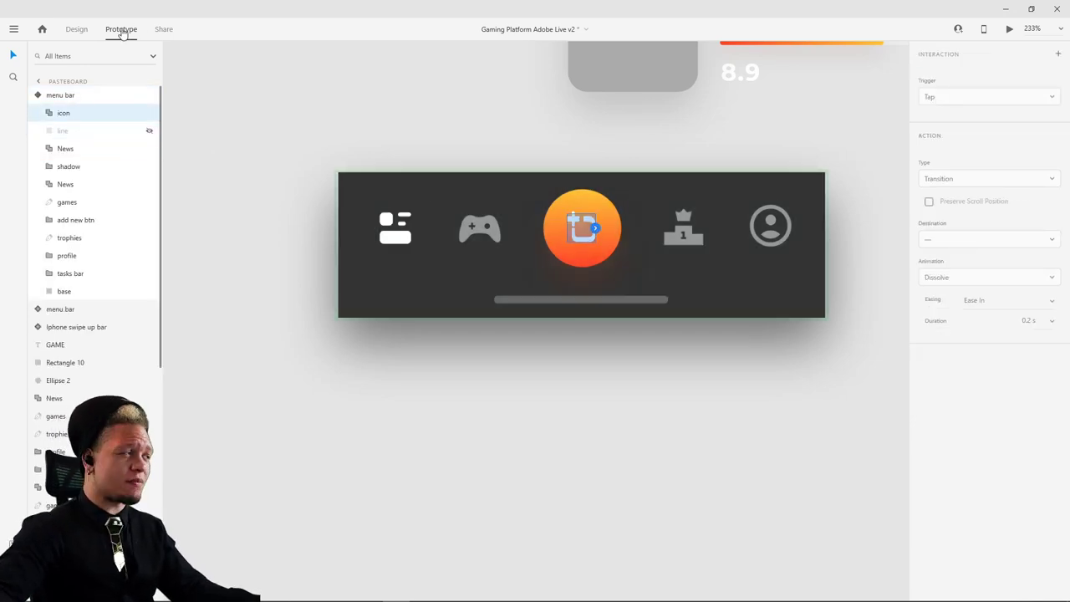
click(76, 28)
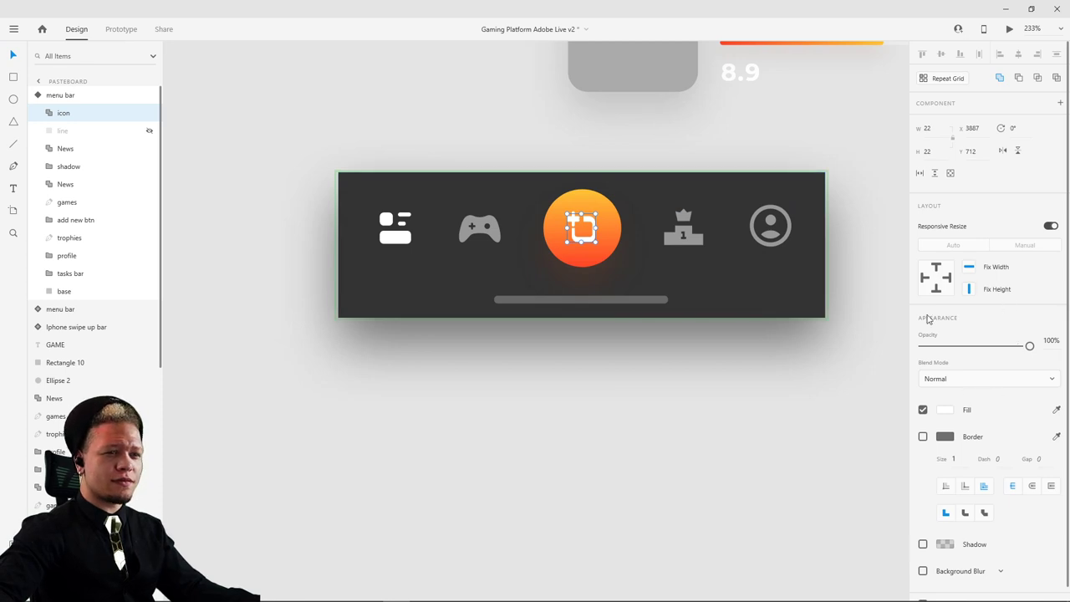
click(149, 114)
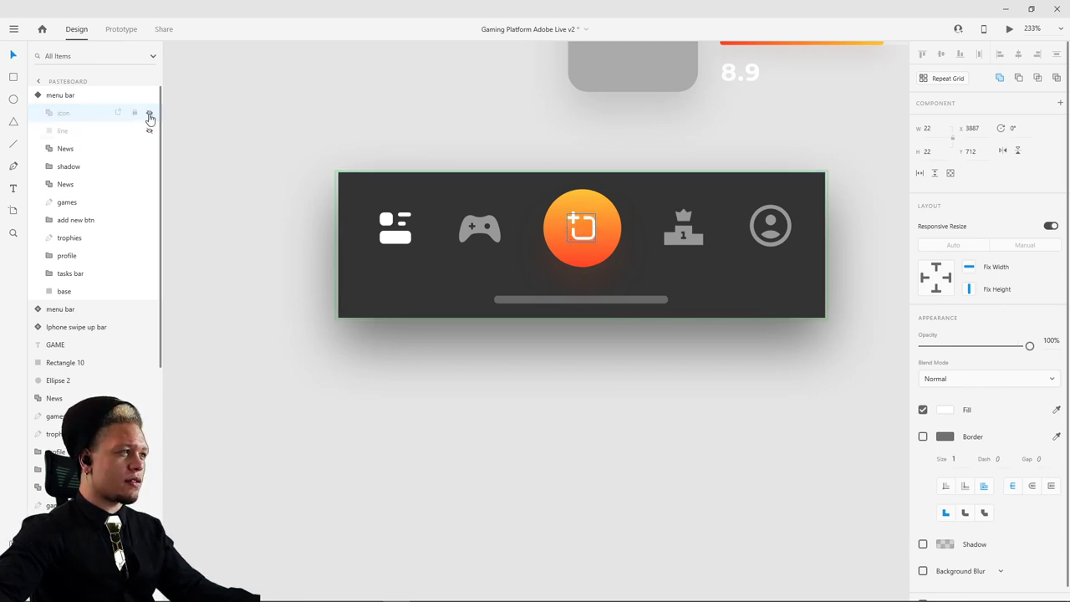
click(449, 137)
scroll(591, 189, down, 5)
- Copy the feed's menu bar and paste it onto the 8- News – 1 screen
drag(704, 256, 321, 275)
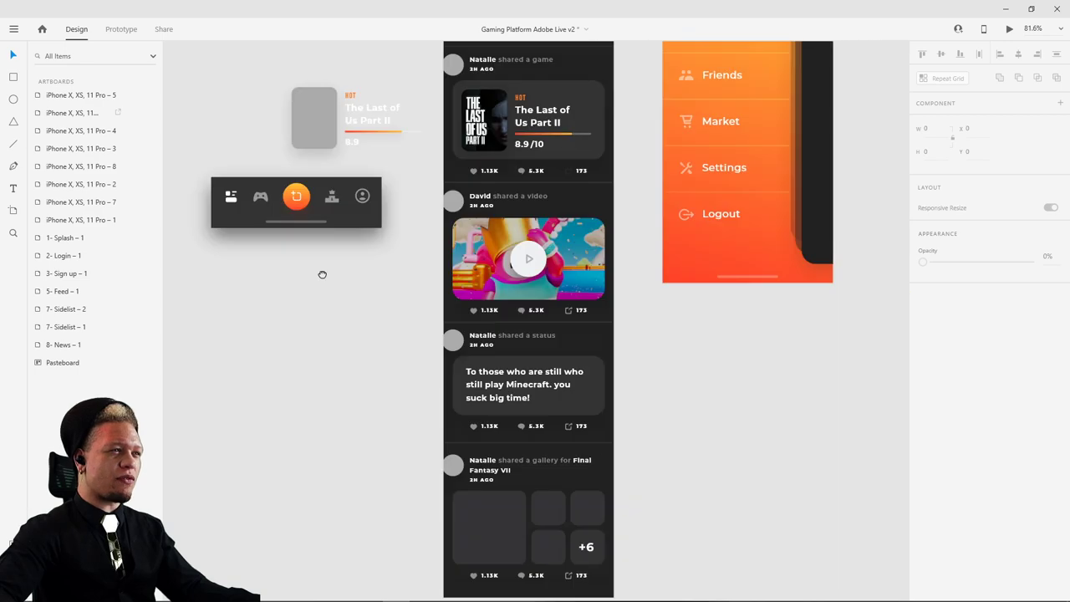
scroll(657, 299, right, 3)
scroll(657, 299, down, 5)
scroll(741, 327, right, 2)
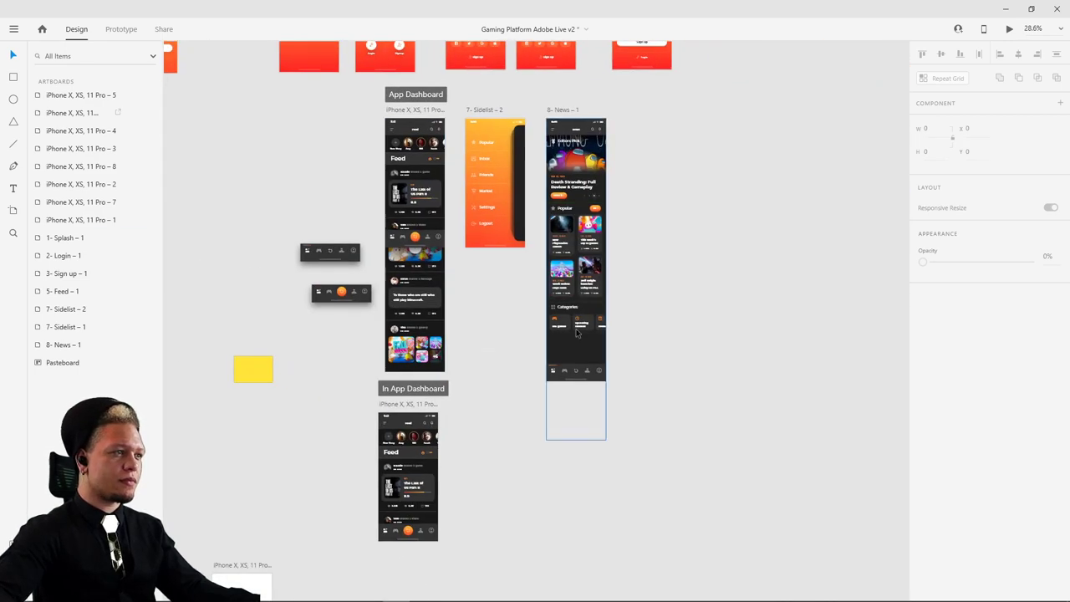
scroll(576, 334, up, 5)
scroll(574, 347, down, 5)
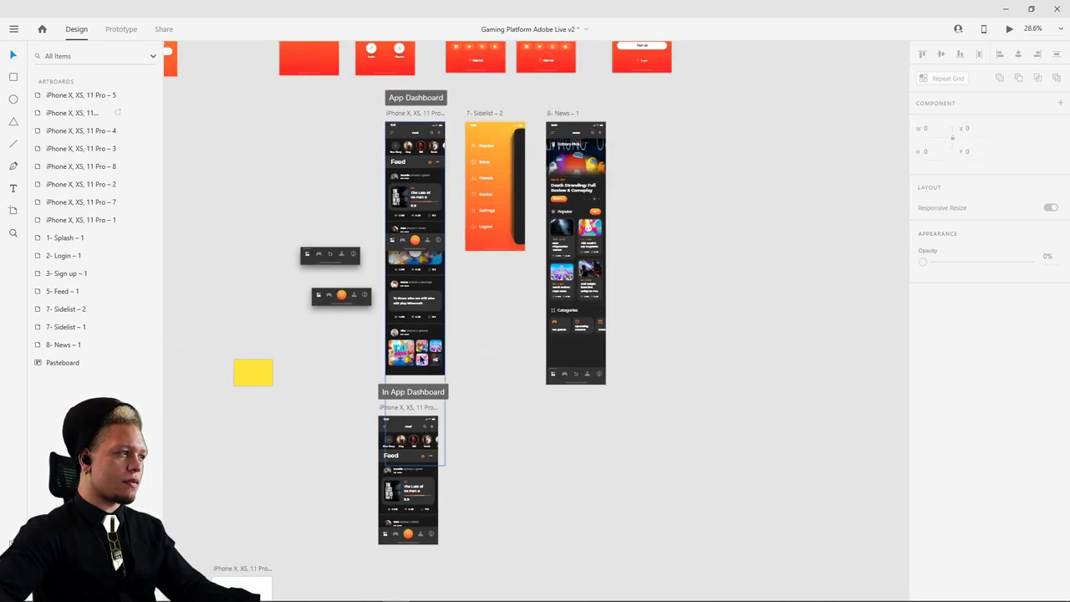
scroll(421, 360, up, 3)
click(403, 110)
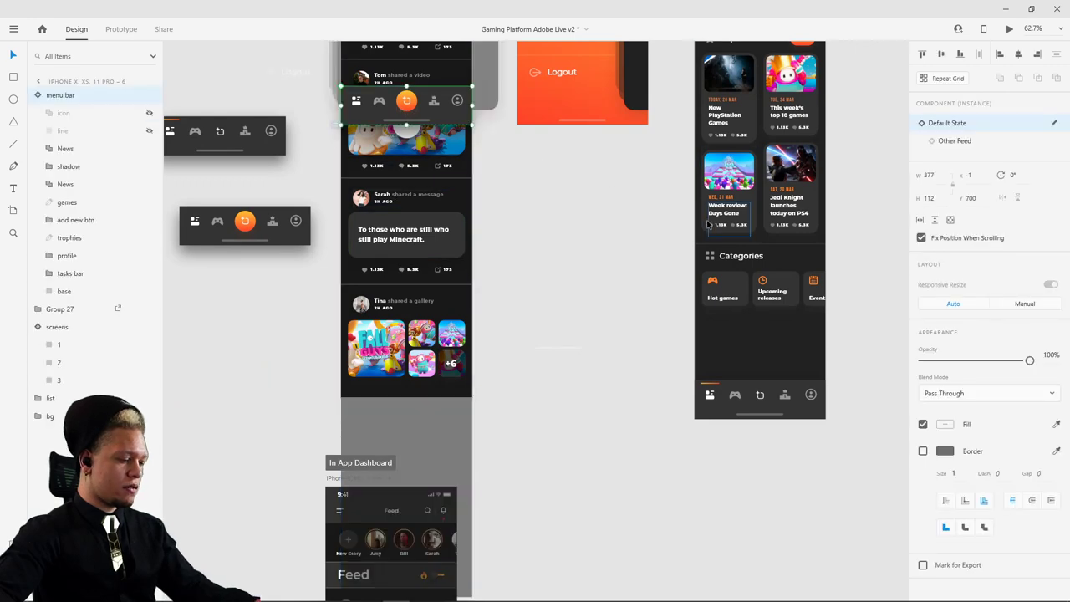
key(ctrl+c)
click(771, 401)
key(ctrl+v)
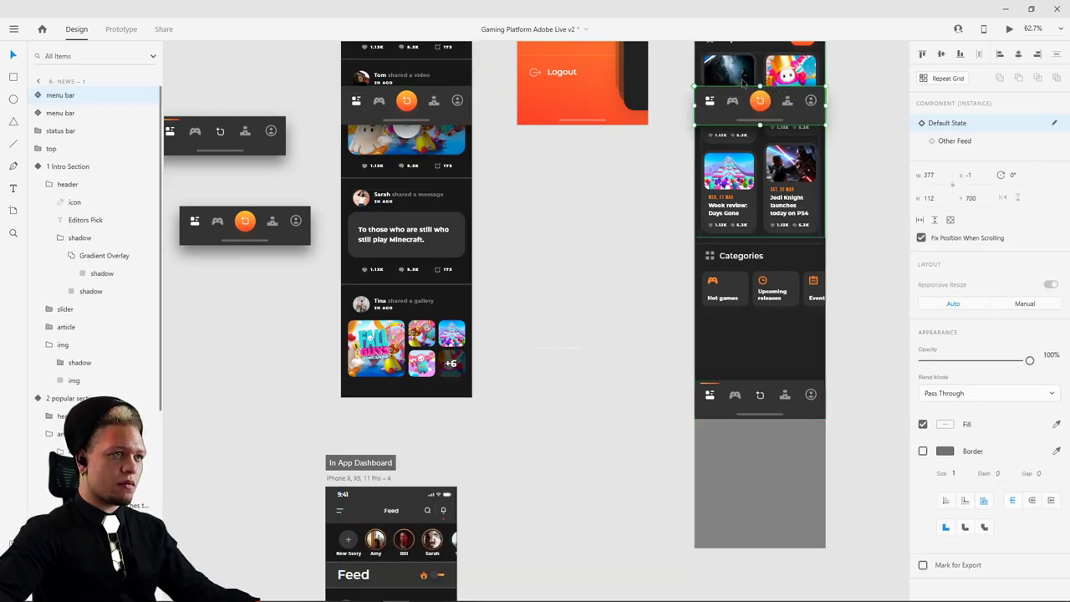
drag(743, 84, 755, 366)
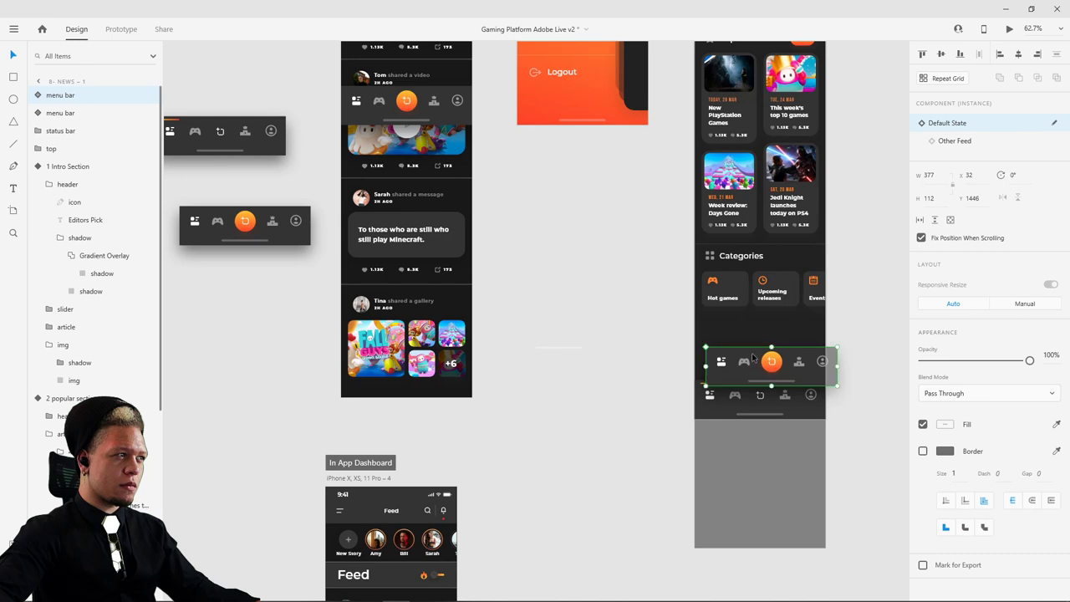
key(ctrl+z)
- Enter the menu bar component to check its background and News icon layers, then exit
scroll(347, 92, up, 5)
scroll(368, 150, up, 2)
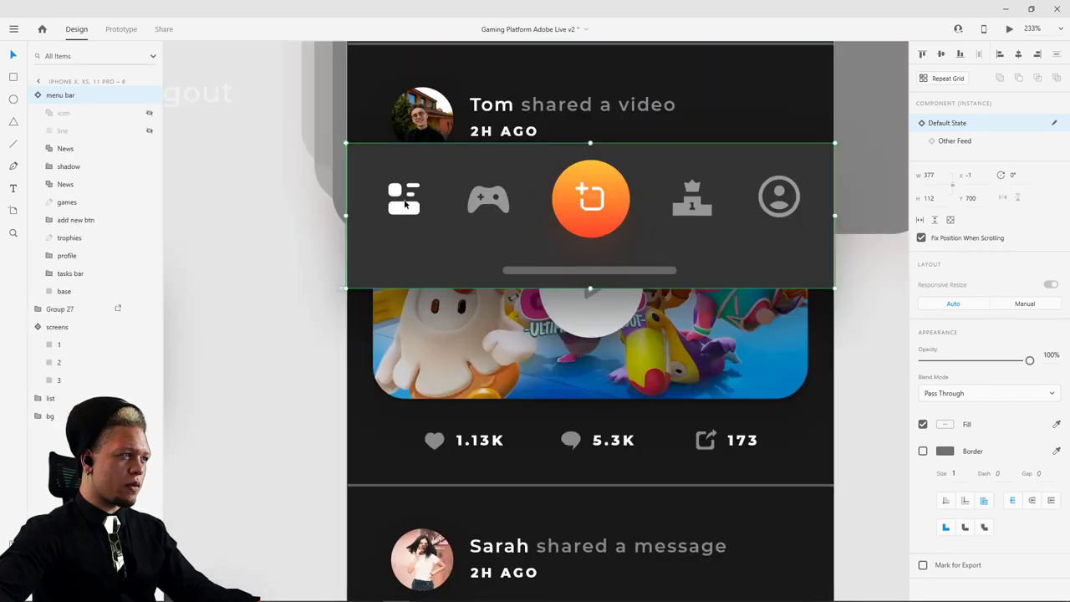
double_click(393, 203)
click(433, 158)
click(407, 214)
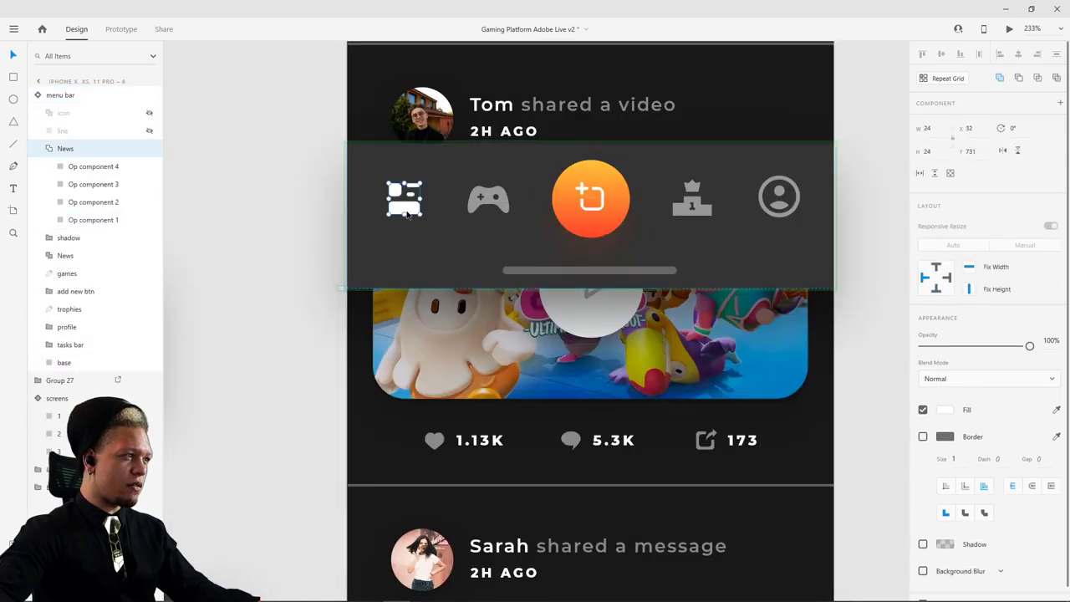
key(Escape)
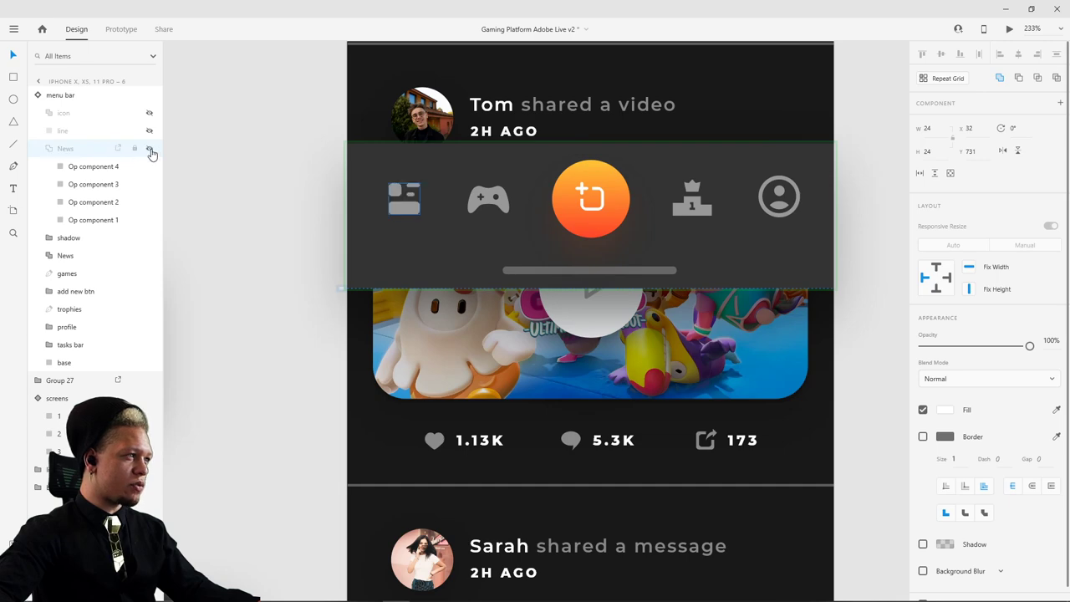
key(Escape)
- In Prototype mode, wire the feed menu bar's News icon to 8- News – 1 with Auto-Animate
scroll(573, 267, down, 5)
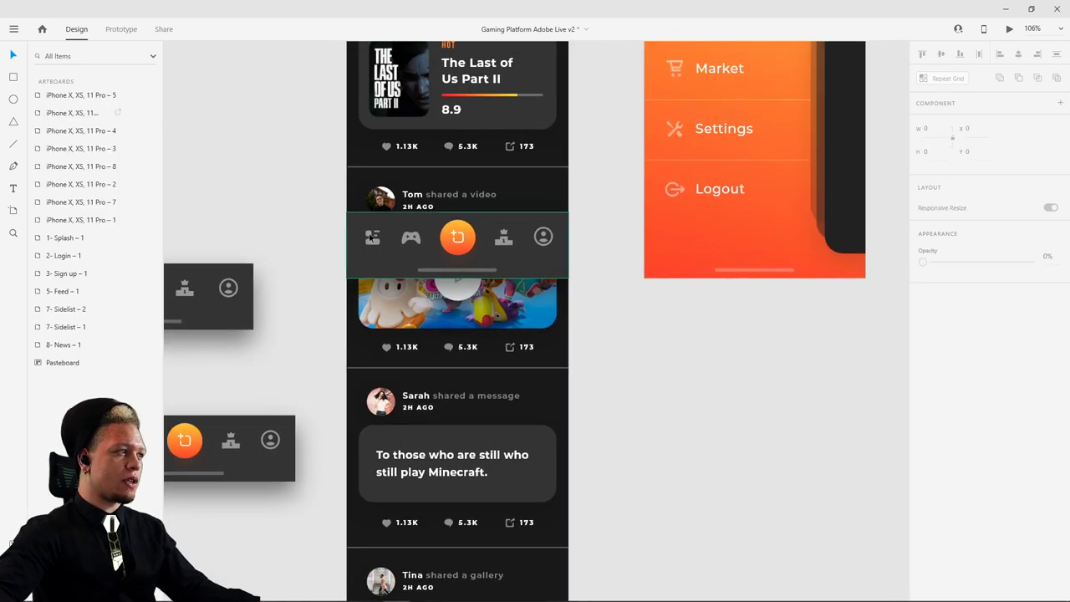
click(552, 251)
key(ctrl+2)
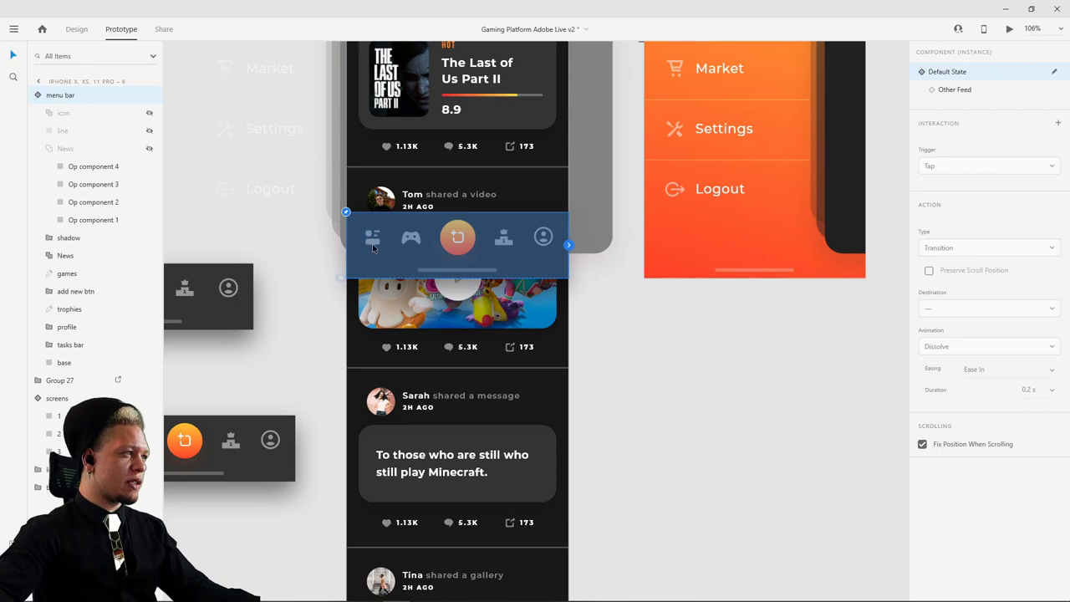
double_click(373, 247)
scroll(576, 275, down, 5)
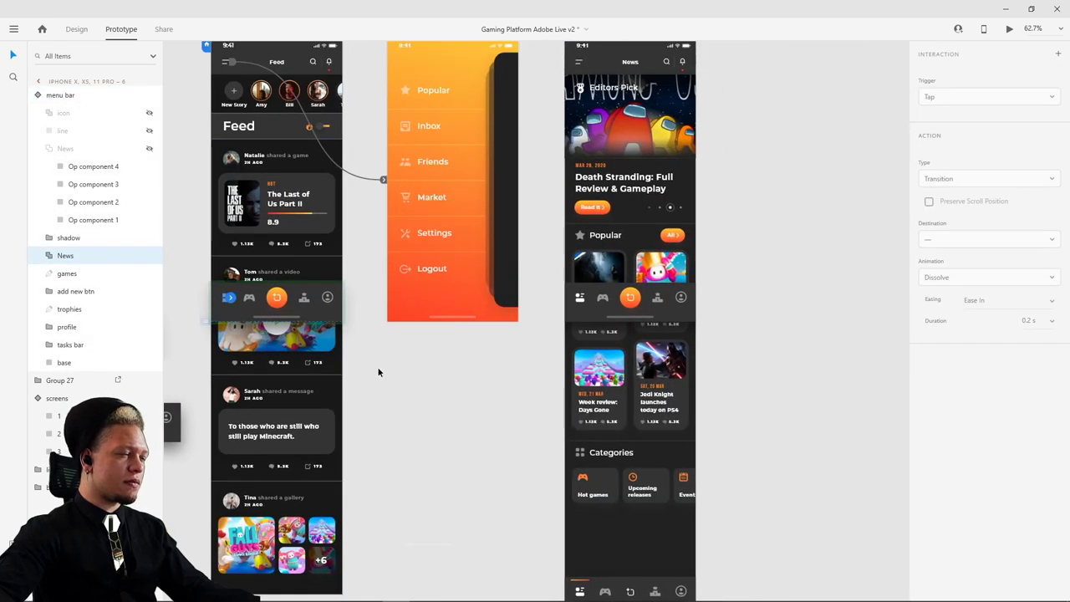
drag(230, 297, 652, 242)
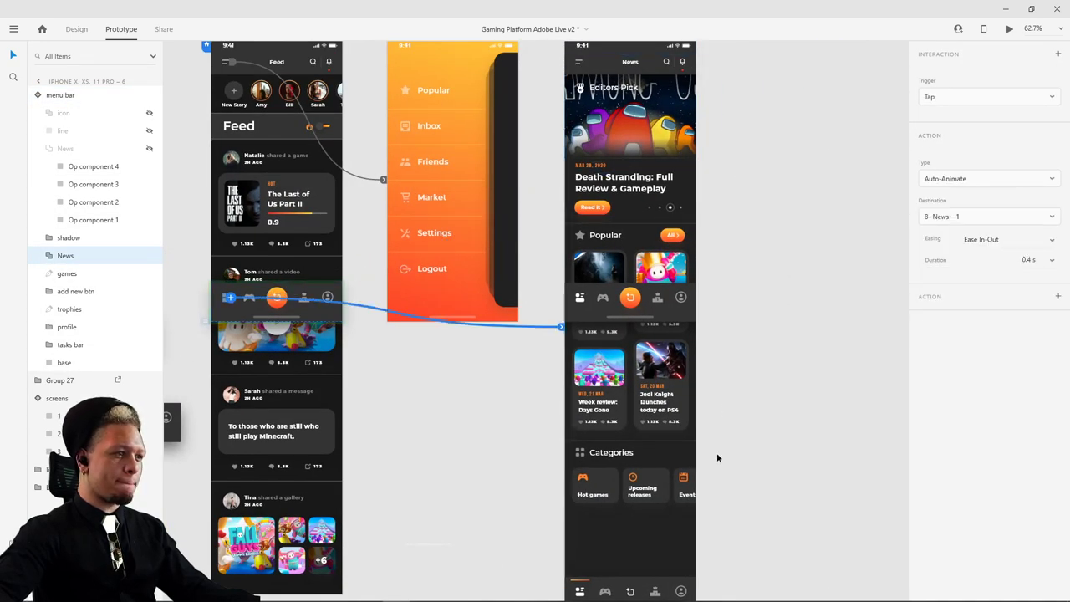
scroll(747, 382, down, 2)
scroll(736, 148, right, 2)
scroll(525, 187, up, 5)
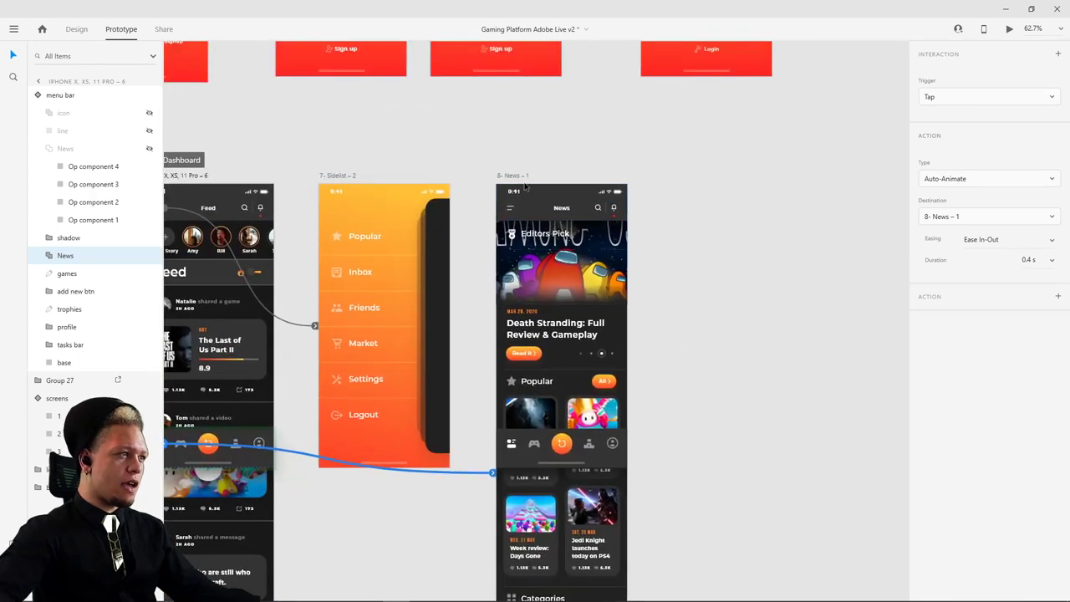
scroll(681, 172, down, 4)
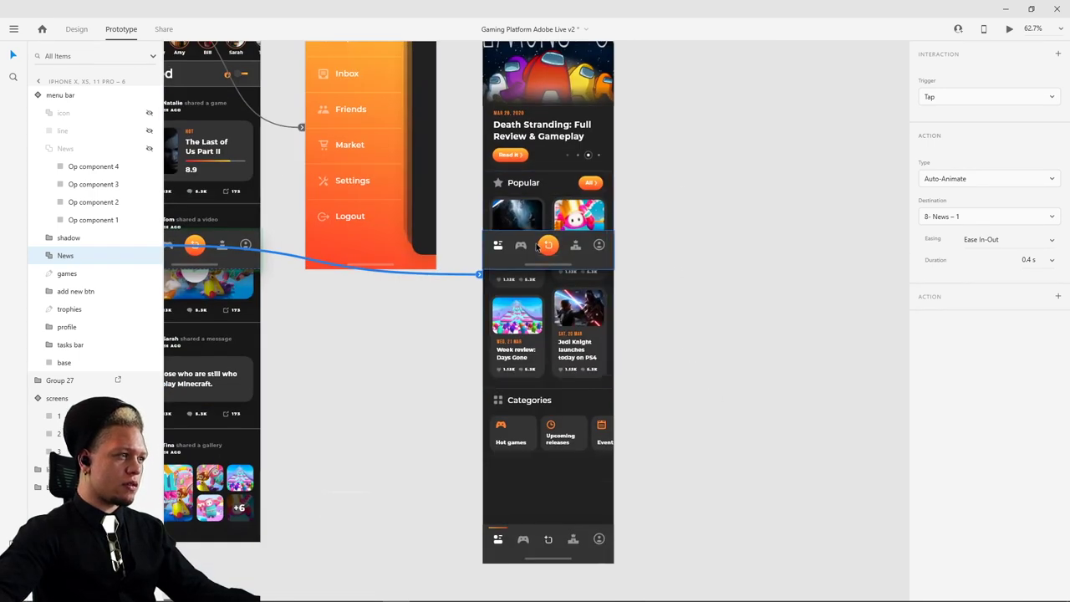
click(537, 245)
drag(538, 245, 572, 220)
scroll(560, 264, up, 5)
scroll(523, 310, up, 5)
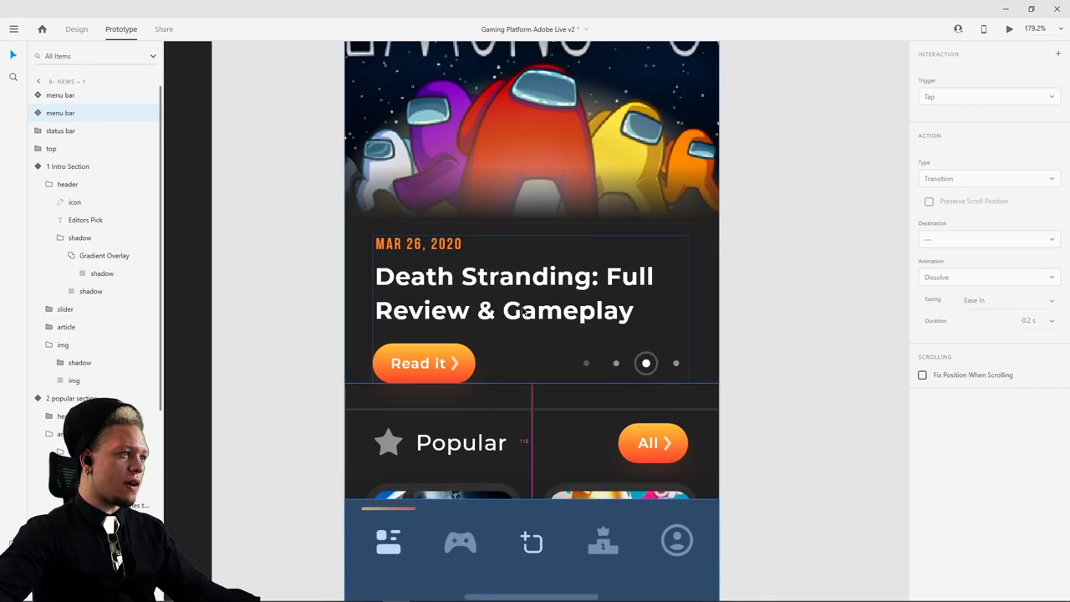
scroll(525, 310, down, 5)
click(451, 104)
scroll(661, 432, down, 3)
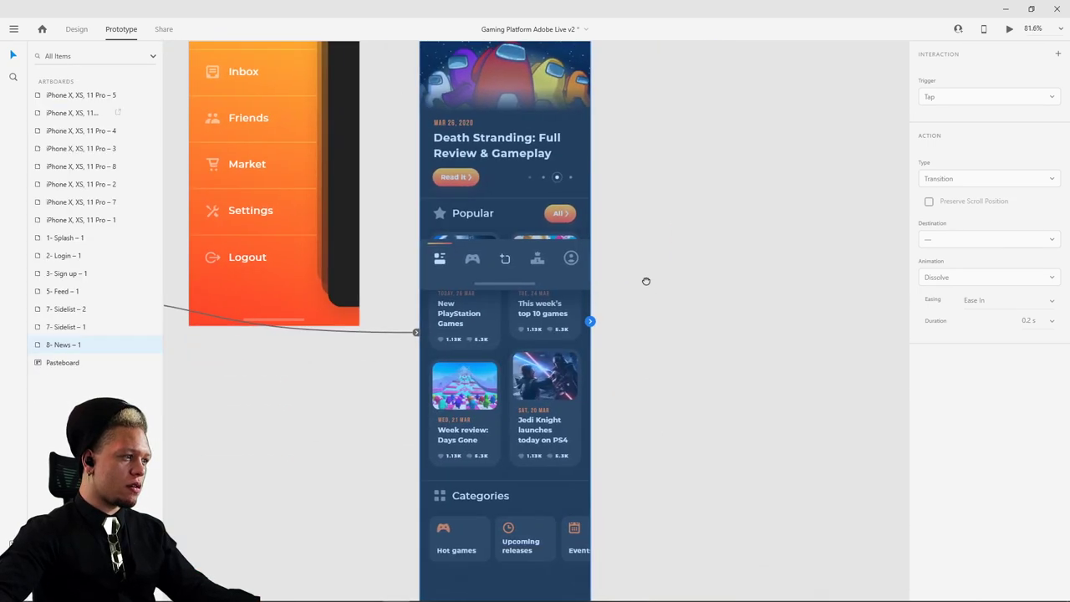
drag(646, 281, 680, 247)
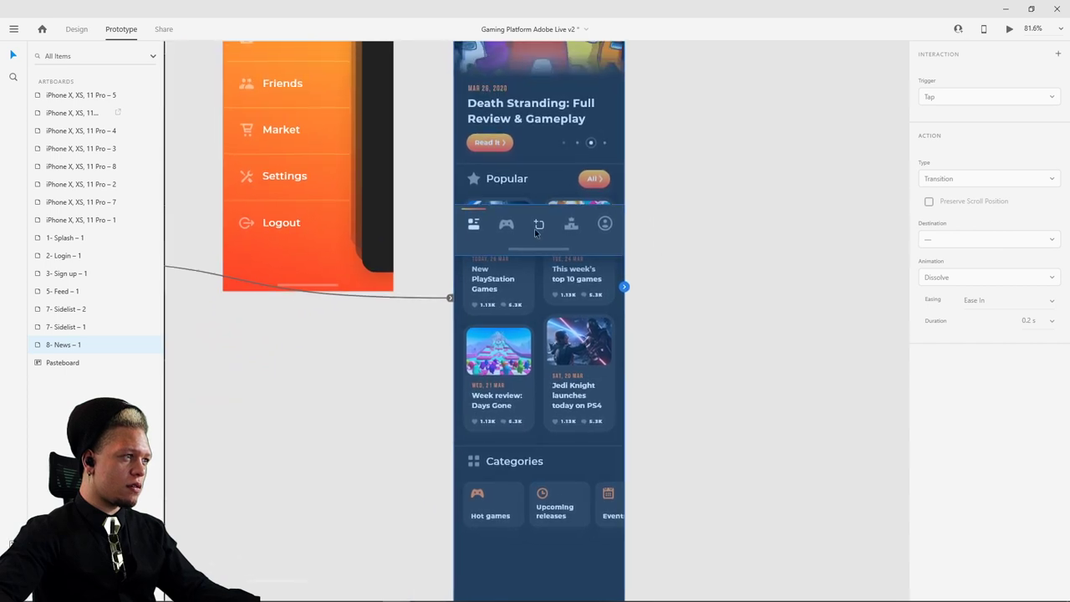
scroll(636, 301, down, 1)
click(672, 338)
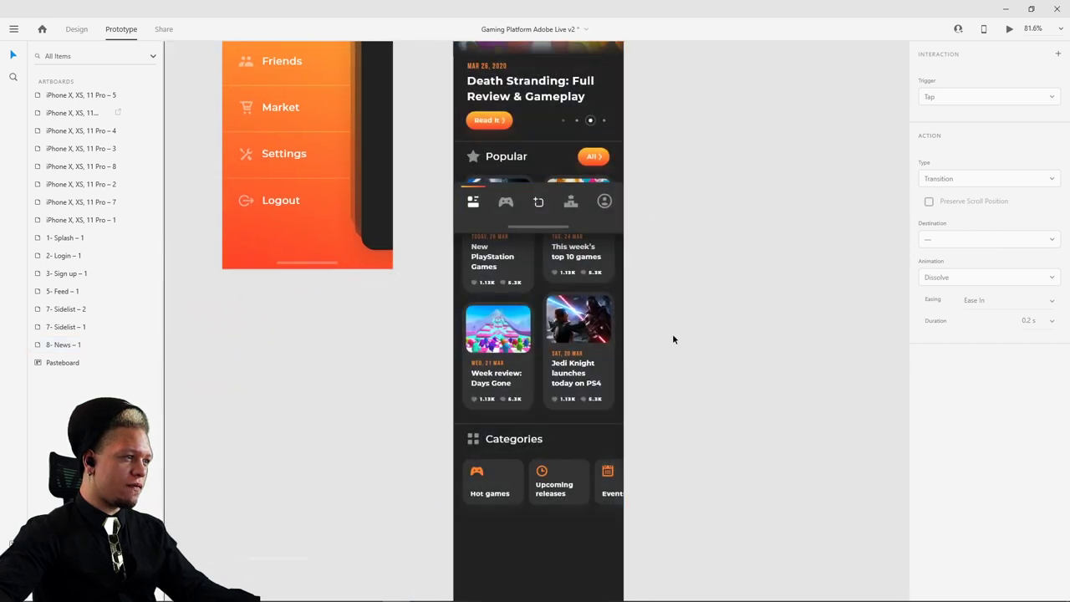
scroll(660, 343, up, 5)
click(505, 102)
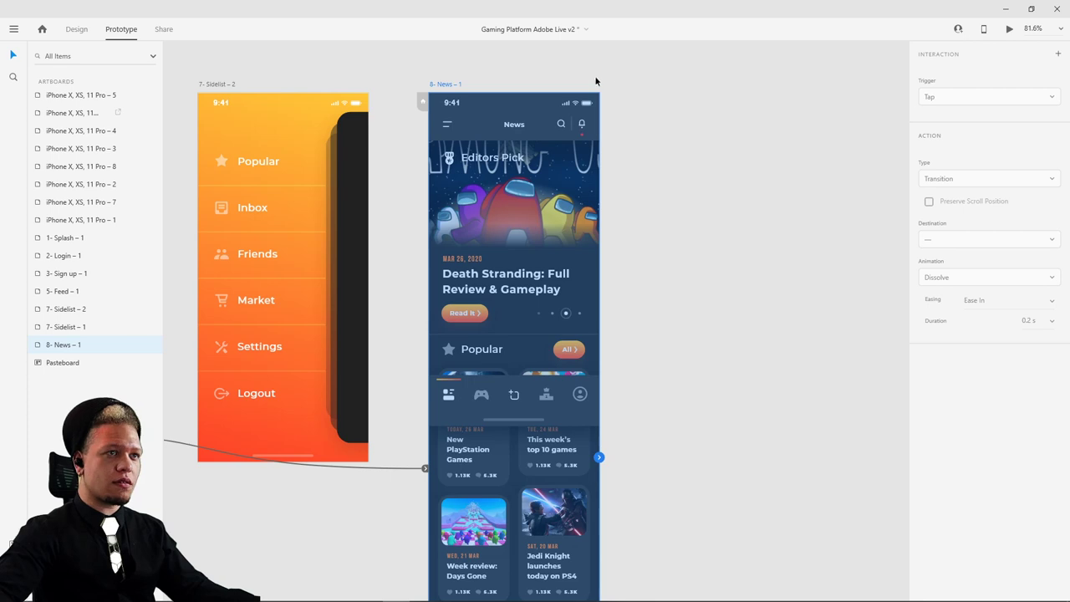
- Move the News screen's menu bar up and set the News artboard to scroll vertically
click(72, 28)
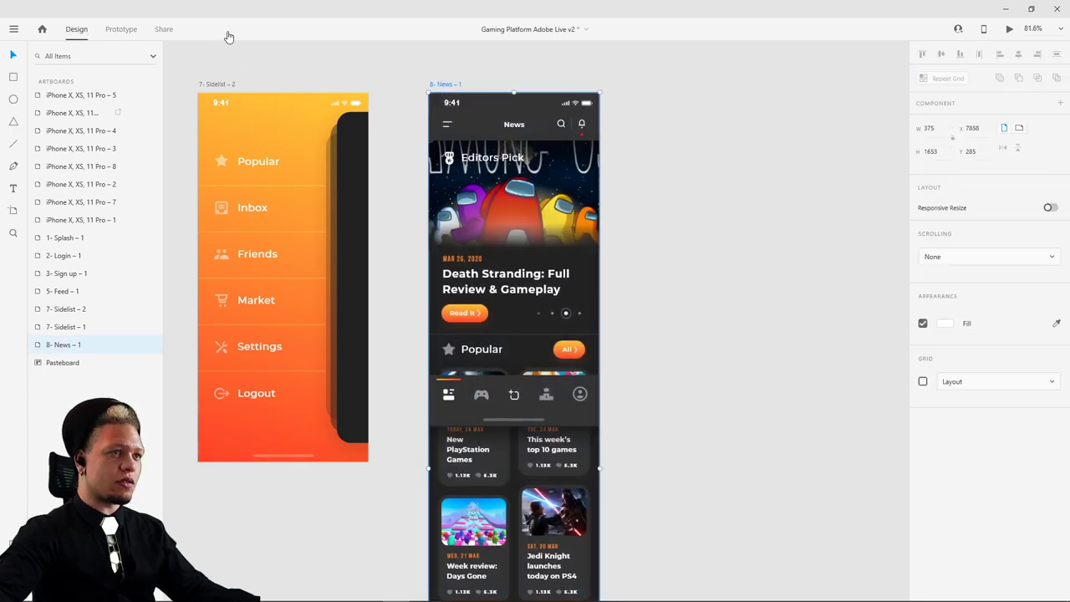
click(515, 396)
drag(515, 397, 515, 355)
key(Escape)
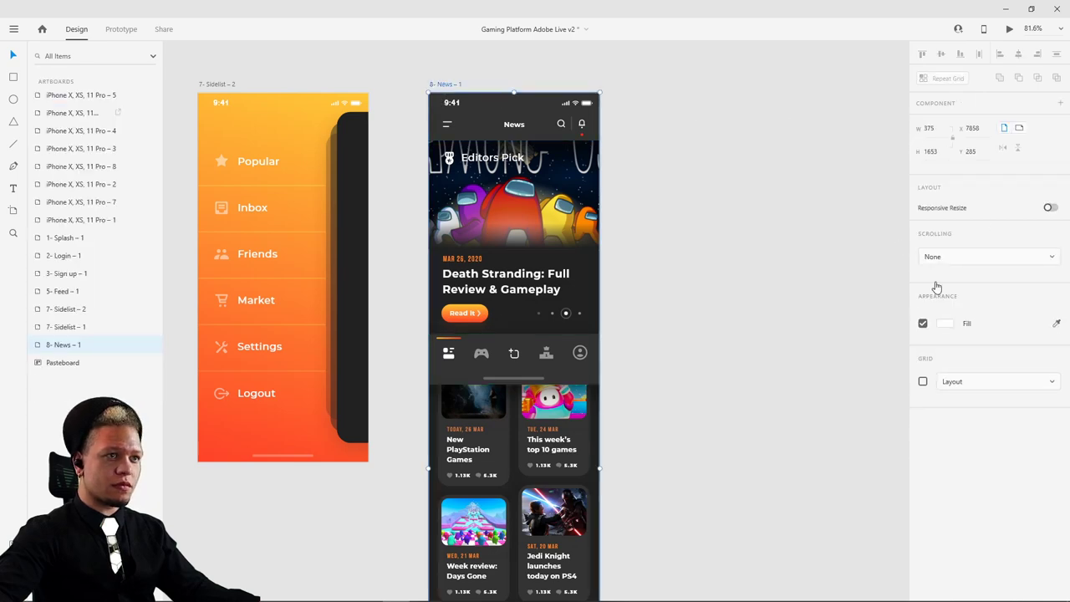
click(960, 261)
click(952, 281)
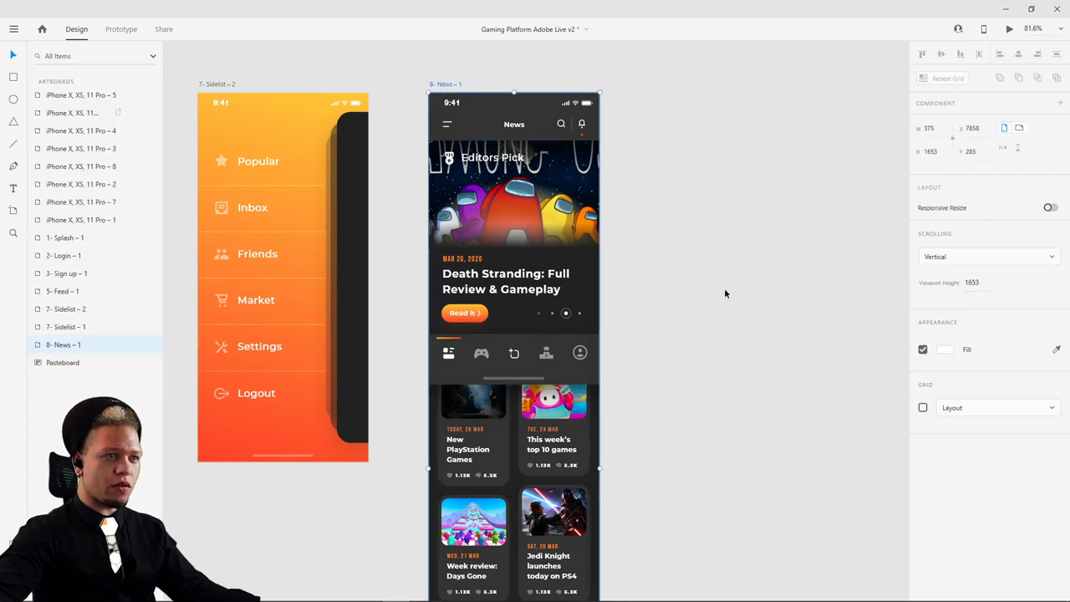
- Reposition the News screen's menu bar to Y 700
scroll(477, 233, down, 5)
scroll(317, 138, up, 1)
click(318, 135)
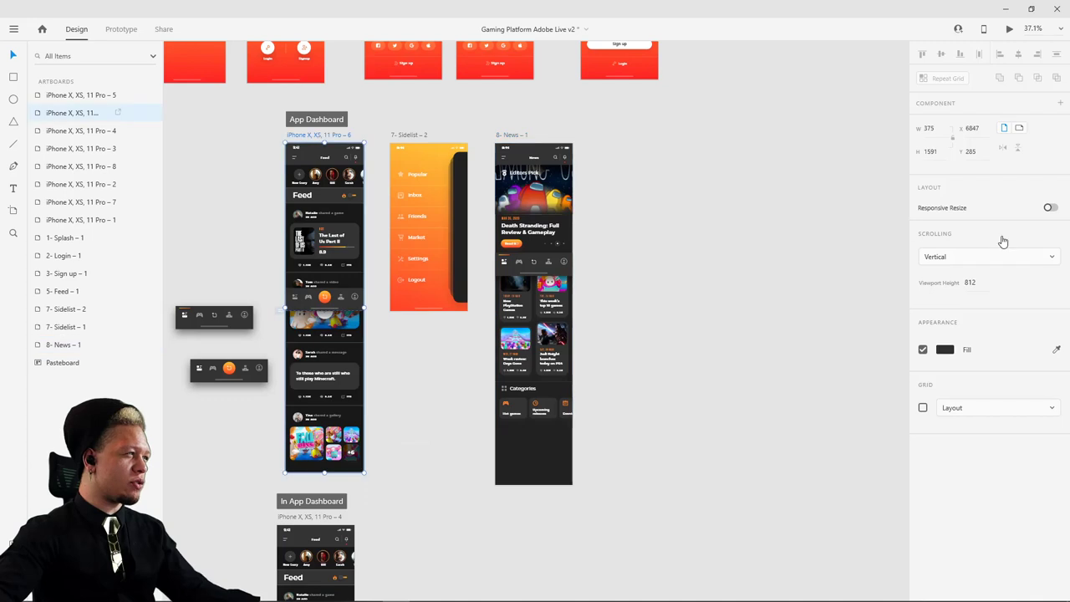
click(469, 114)
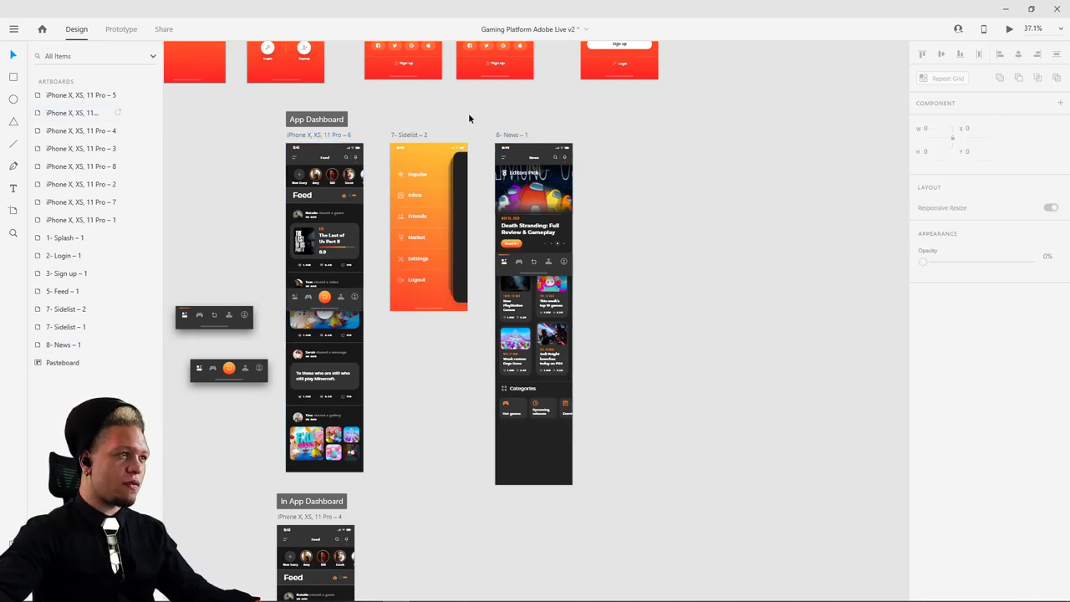
click(515, 135)
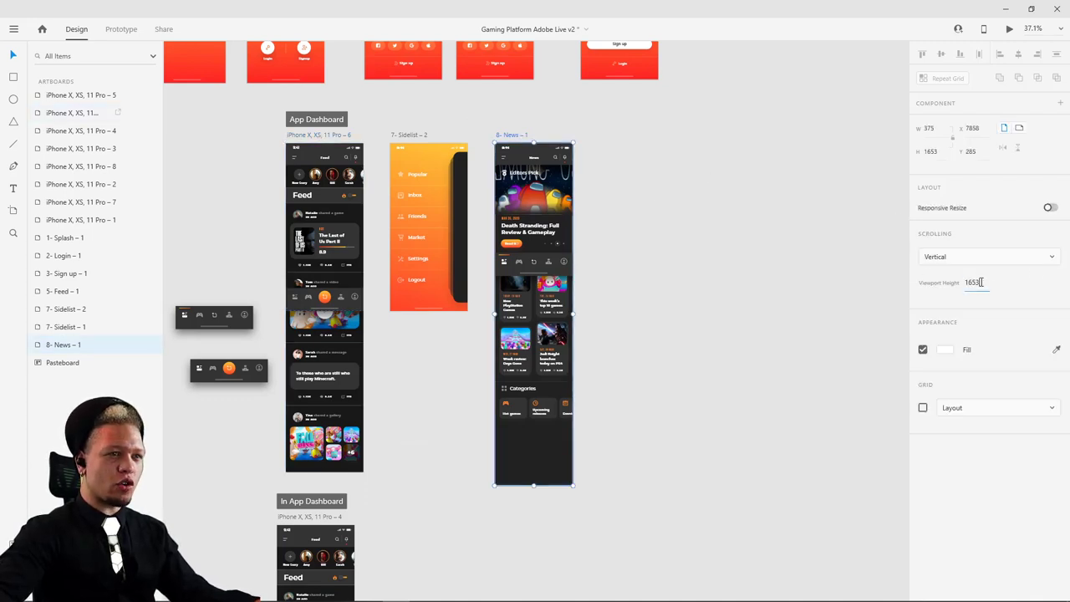
scroll(591, 276, up, 5)
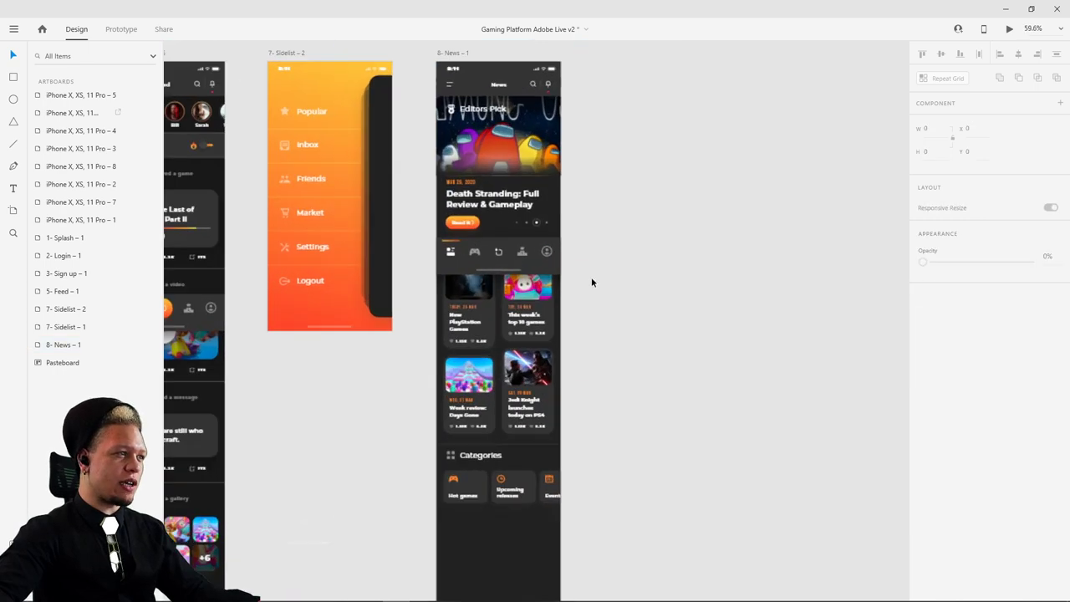
click(445, 240)
drag(446, 240, 445, 342)
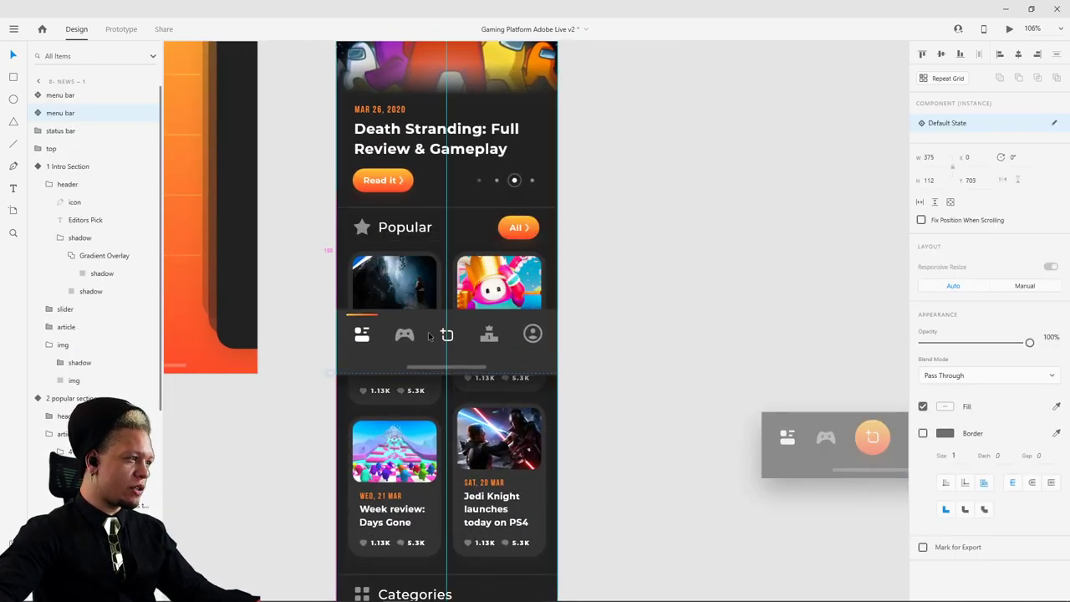
scroll(378, 361, up, 5)
drag(378, 361, 376, 353)
- Pan across the Sidelist and News screens and select the 8- News – 1 artboard
scroll(285, 383, up, 1)
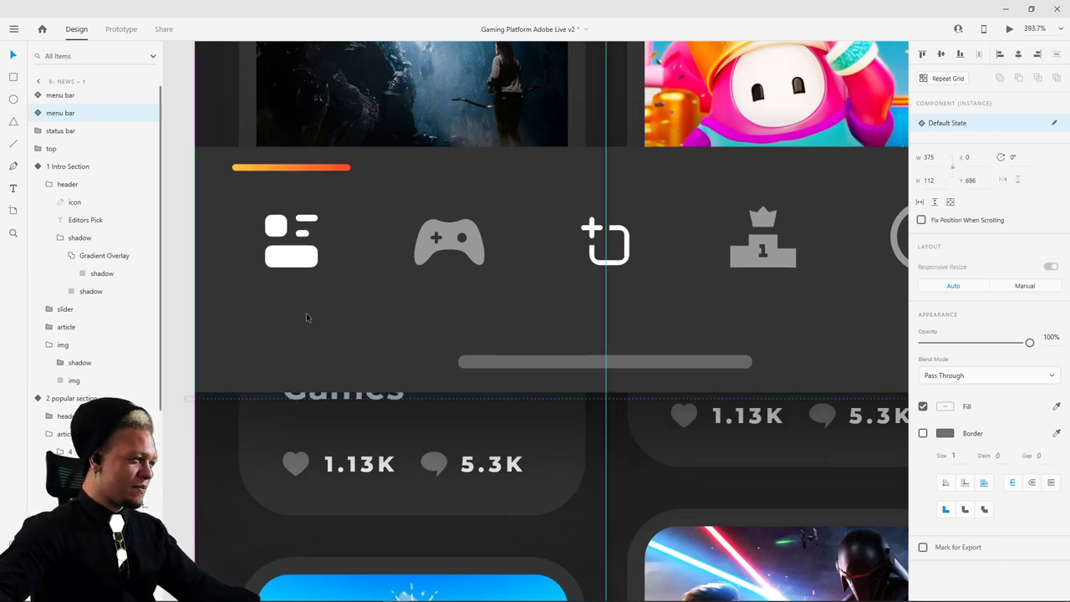
scroll(299, 329, up, 5)
scroll(436, 329, down, 6)
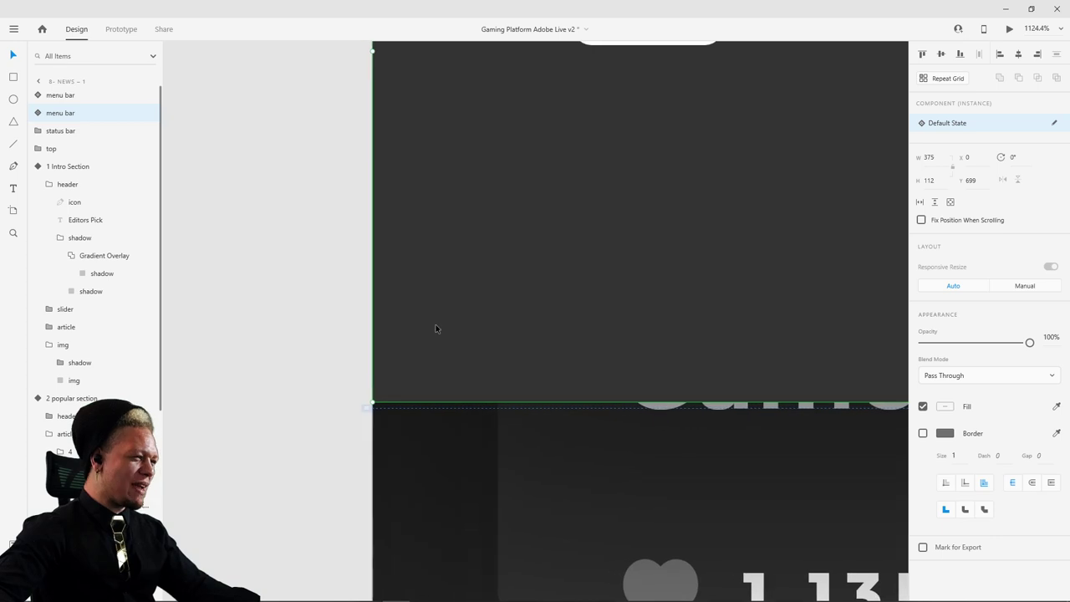
scroll(438, 338, down, 3)
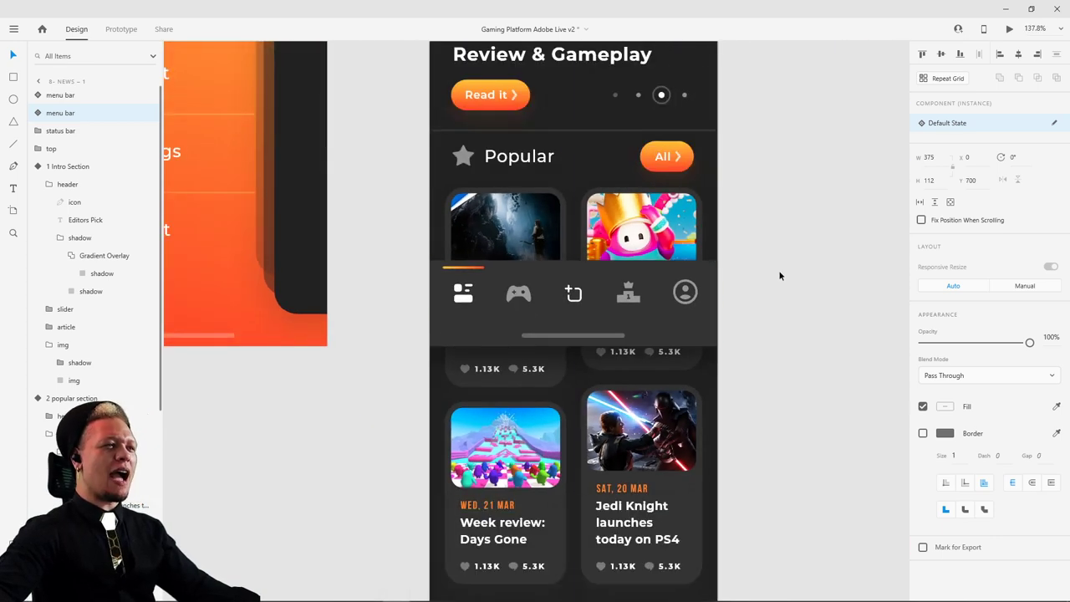
click(778, 275)
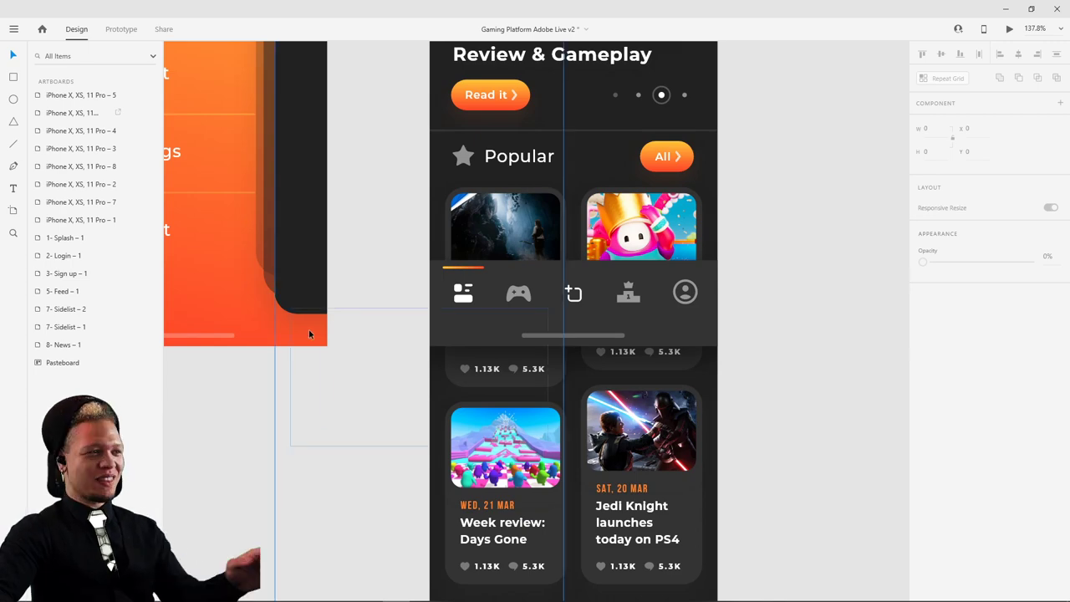
scroll(731, 205, down, 3)
drag(764, 177, 745, 308)
drag(776, 426, 659, 252)
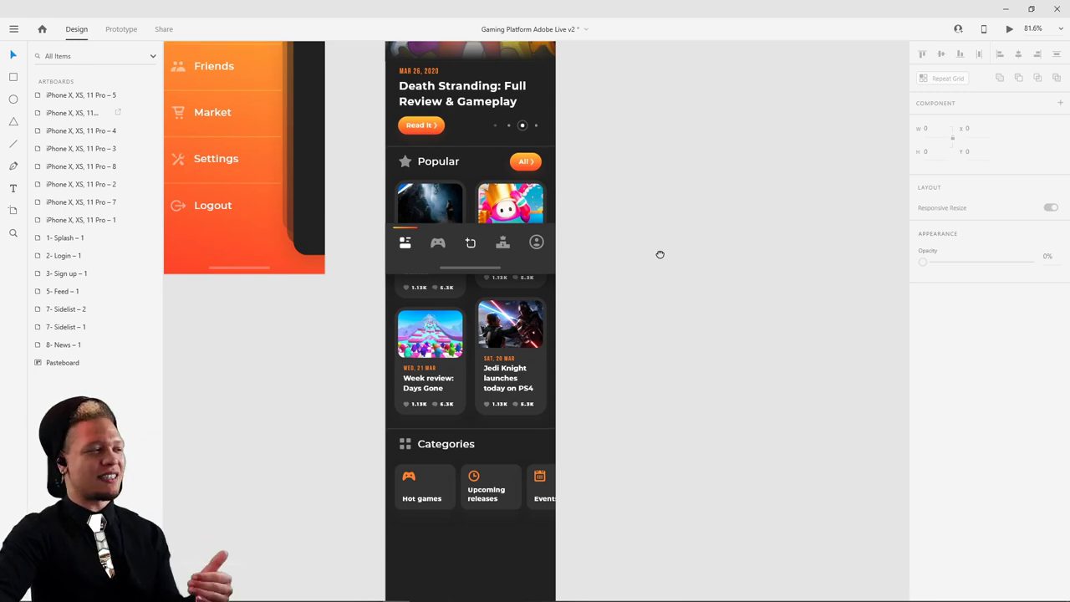
drag(661, 253, 656, 472)
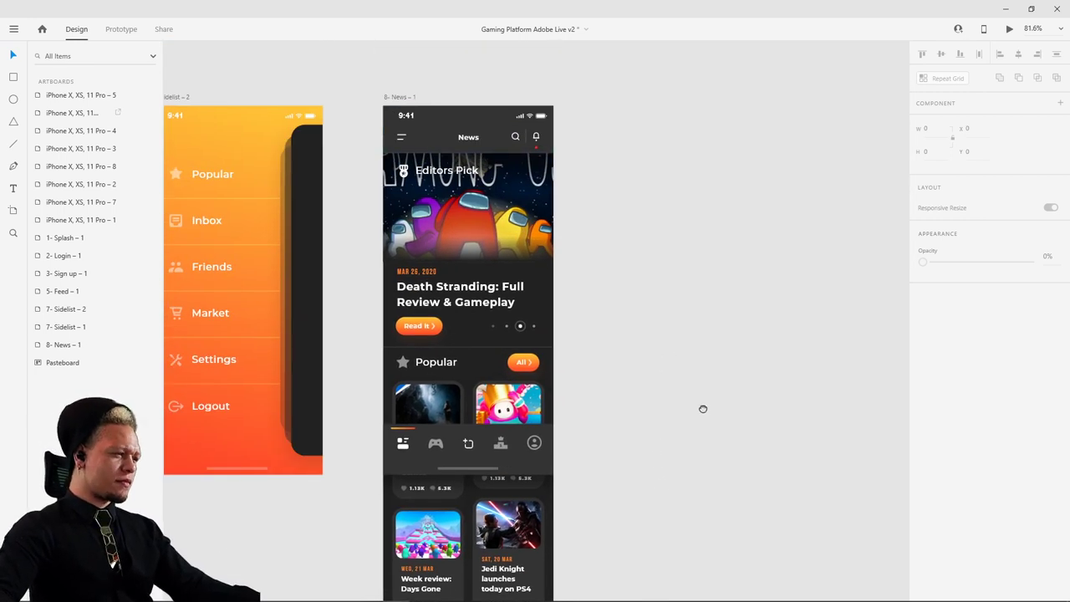
scroll(616, 268, left, 2)
scroll(616, 268, down, 1)
click(432, 76)
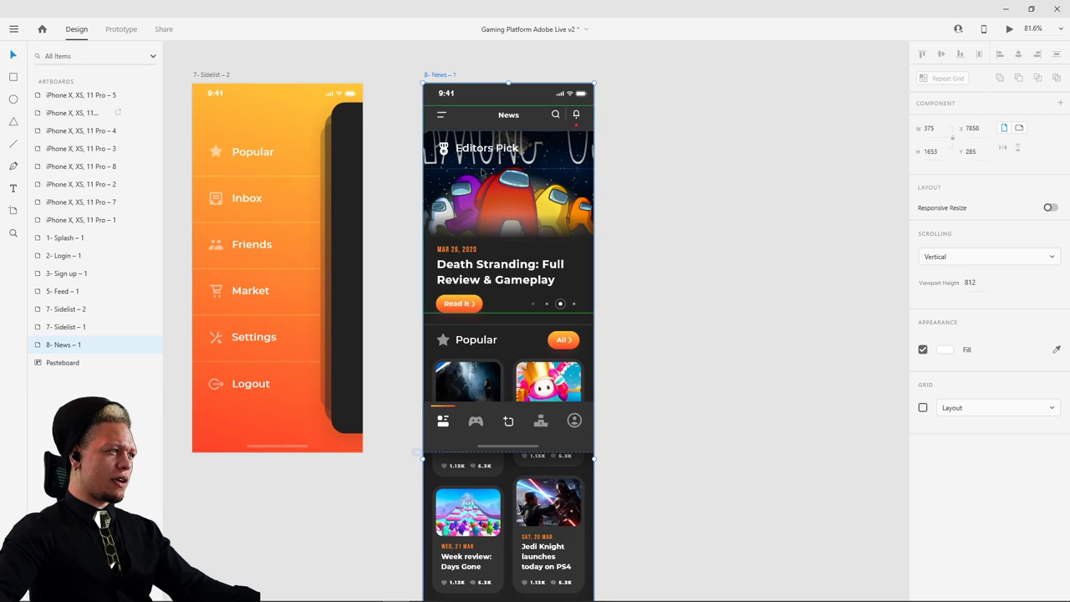
- Shorten the News artboard from the bottom
scroll(701, 318, down, 5)
scroll(719, 251, down, 3)
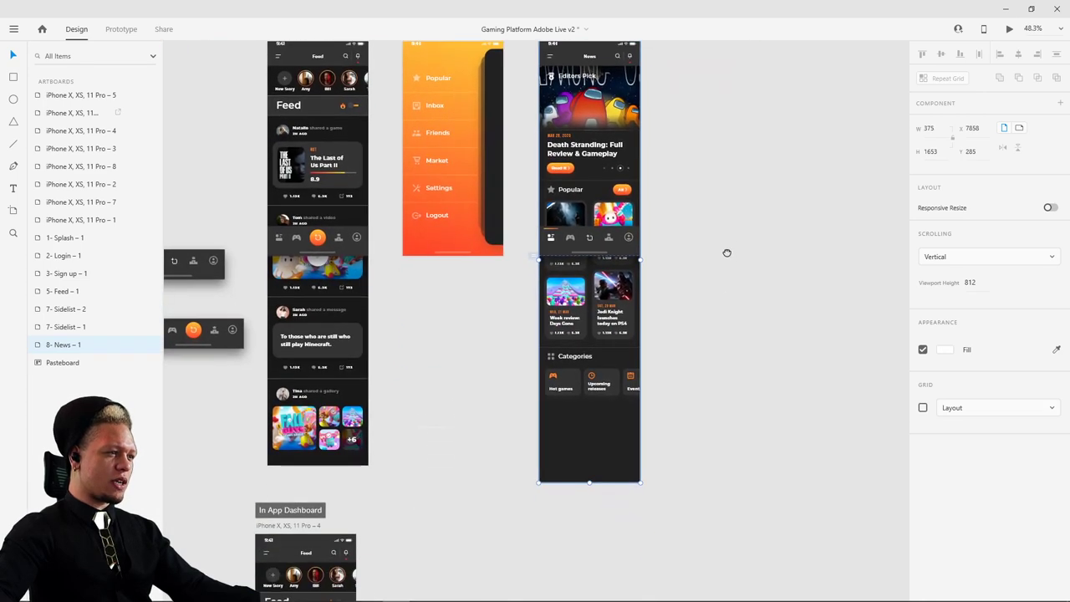
scroll(680, 273, up, 1)
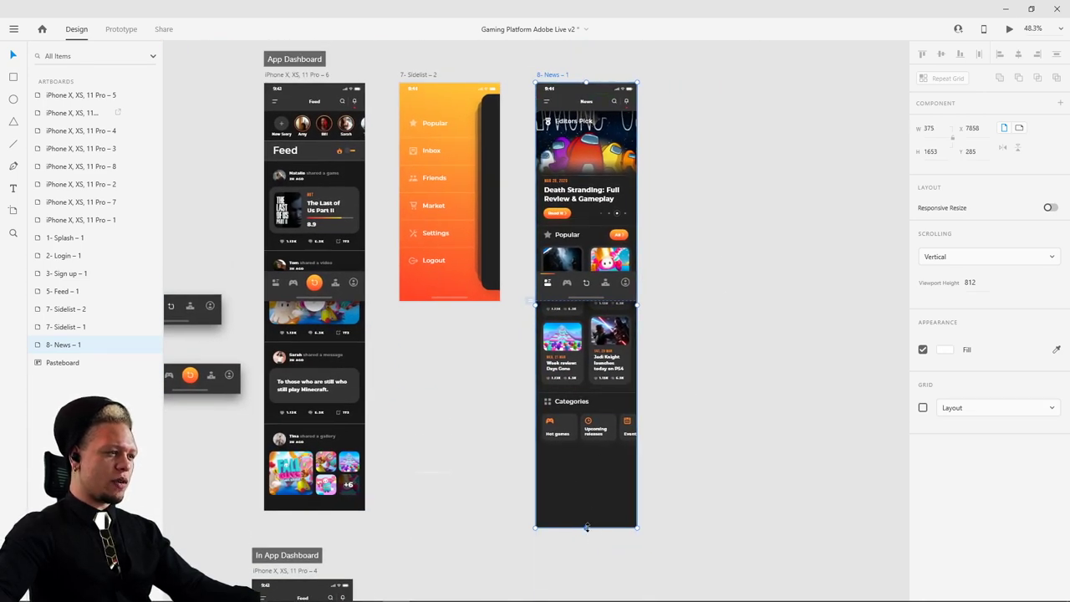
drag(586, 529, 586, 452)
click(684, 327)
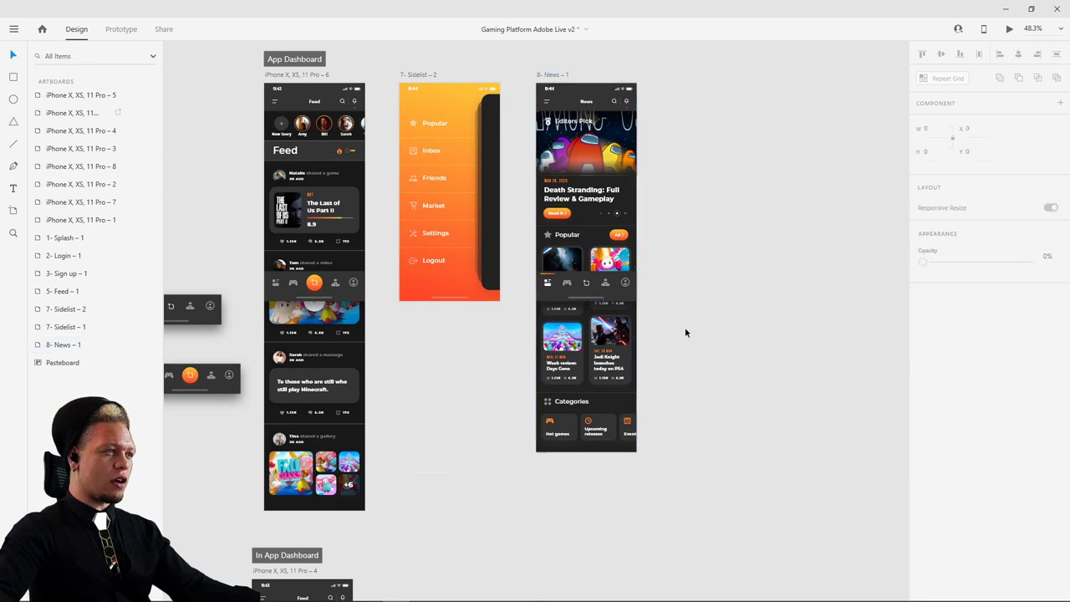
- Group all the News screen's contents and nudge the group slightly right
drag(531, 91, 660, 452)
key(ctrl+g)
click(728, 445)
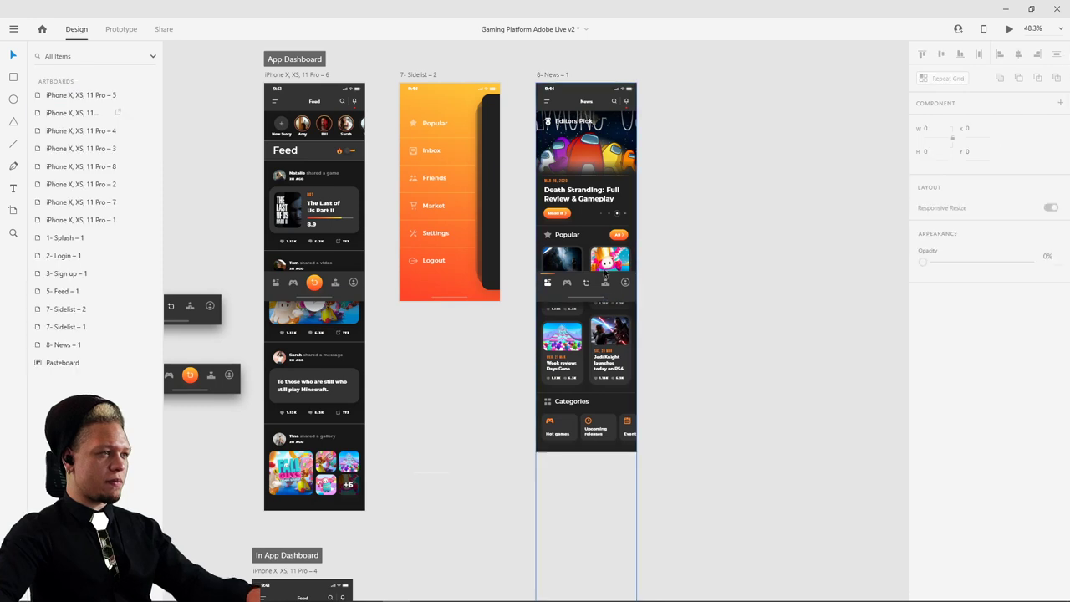
drag(601, 272, 601, 271)
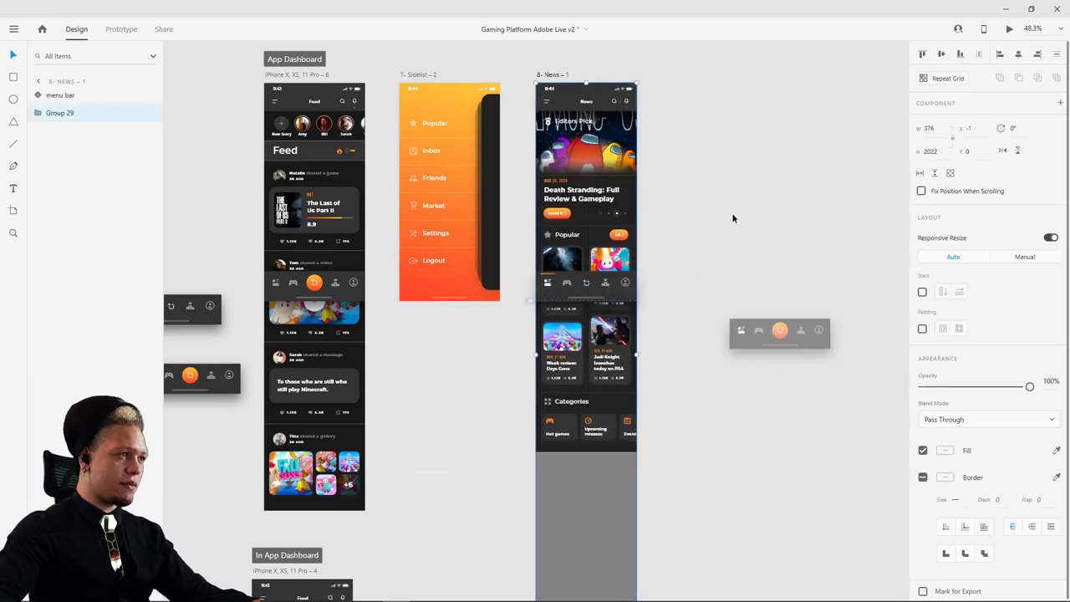
- Paste the News group into the App Dashboard artboard, then delete it again
click(318, 75)
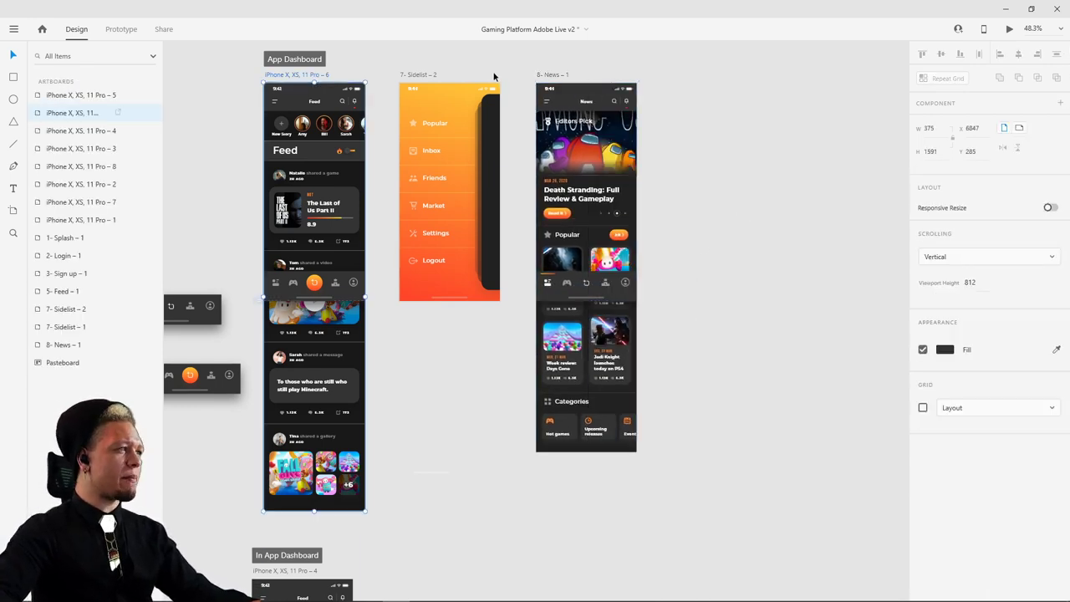
key(ctrl+v)
click(398, 54)
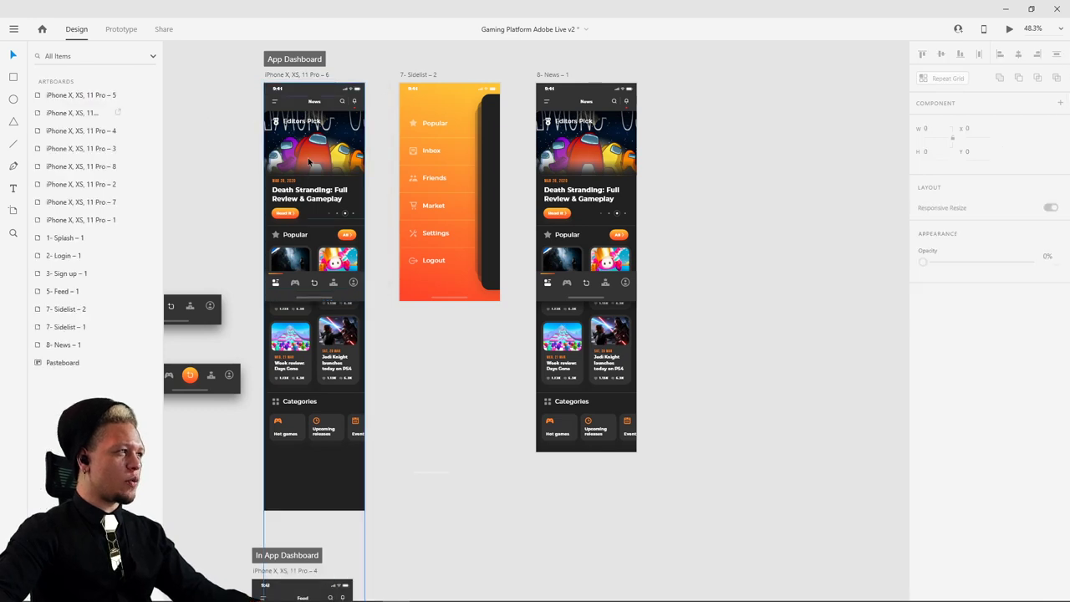
scroll(321, 191, left, 5)
scroll(321, 191, up, 2)
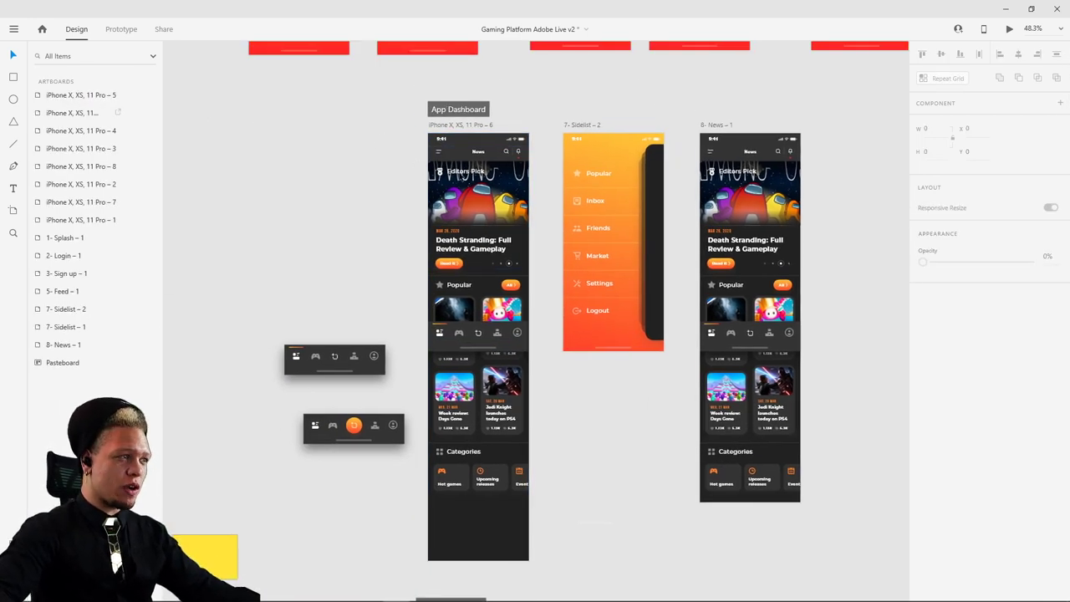
click(479, 171)
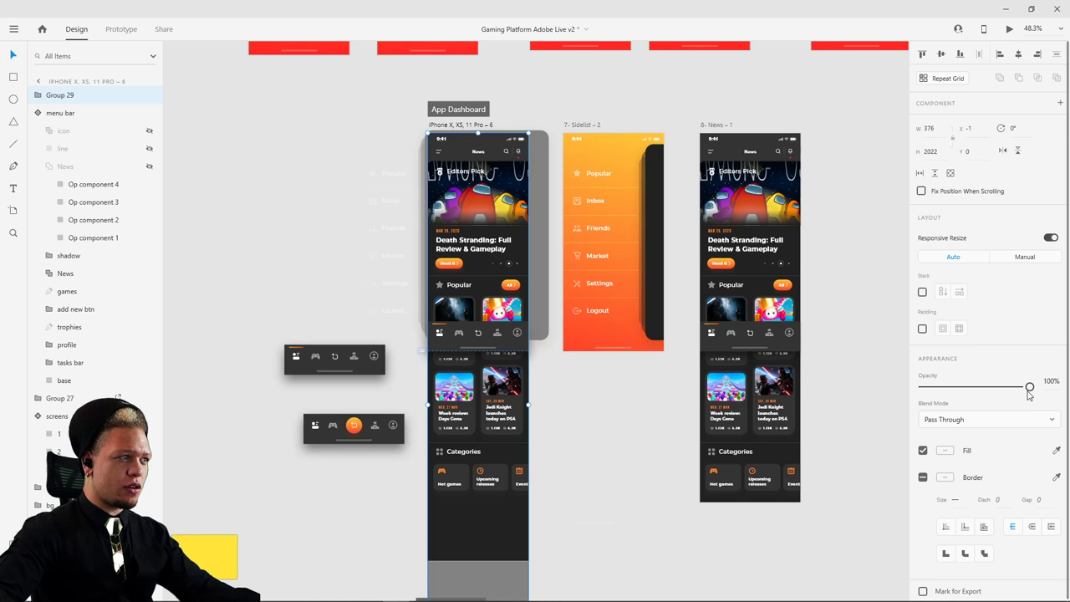
key(Delete)
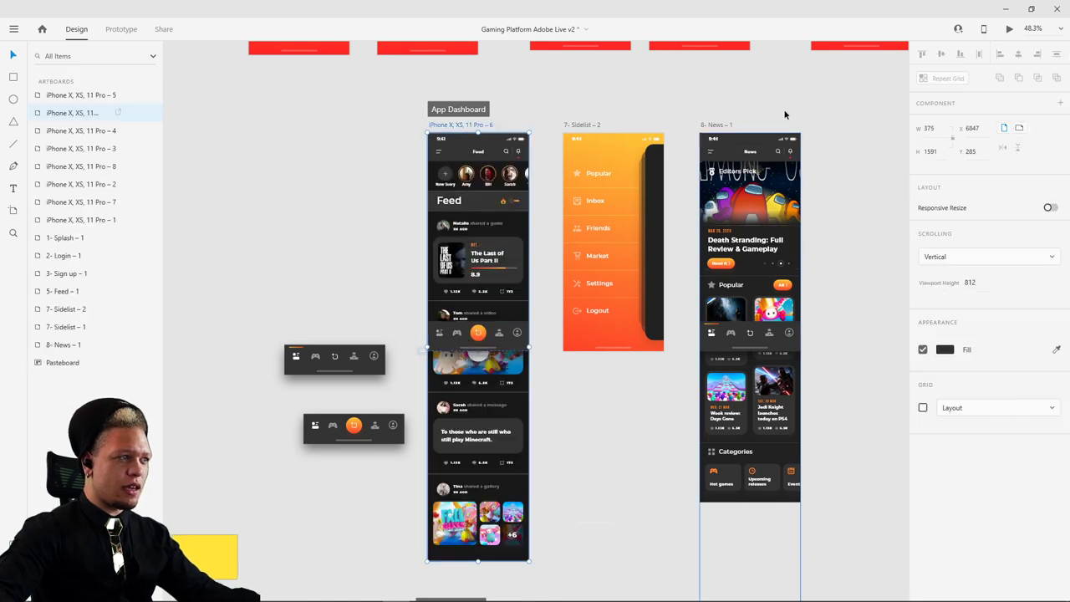
- Select the News artboard's content group and then its Popular section
click(773, 173)
click(809, 142)
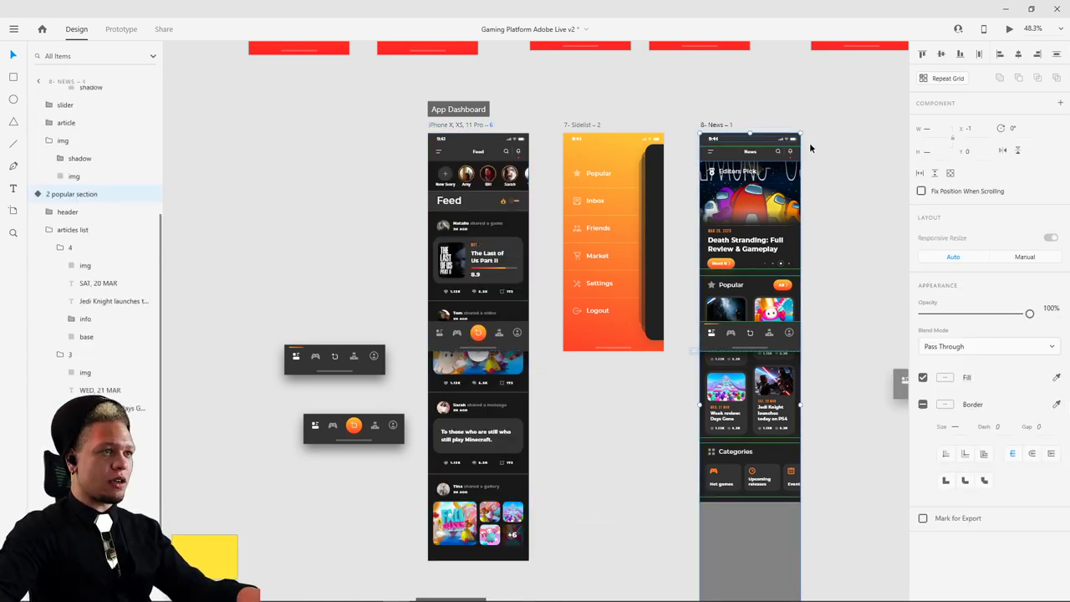
scroll(765, 229, right, 2)
scroll(764, 229, up, 3)
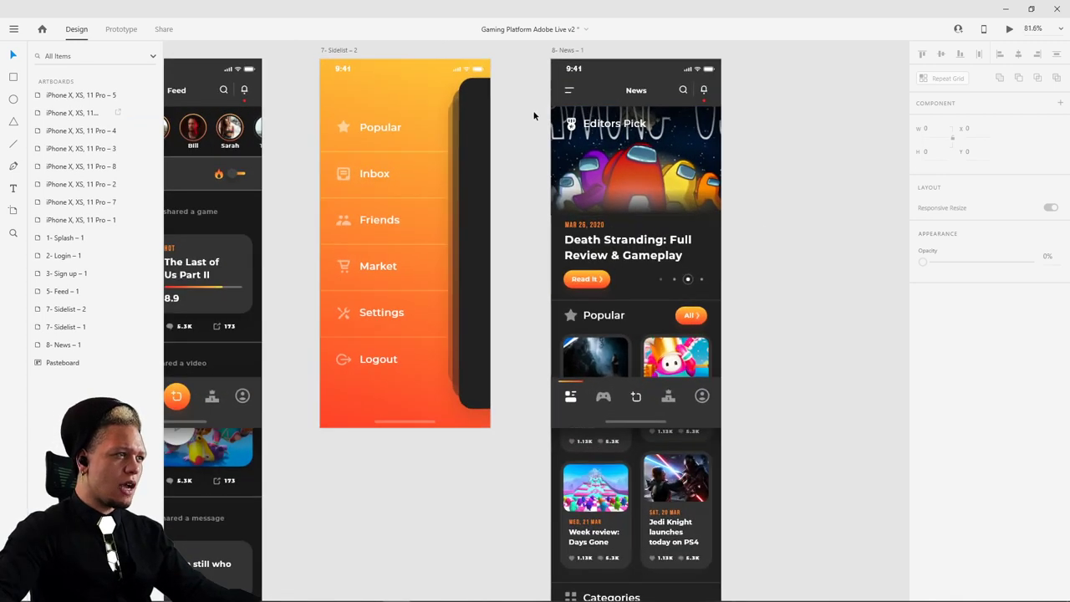
click(586, 139)
scroll(587, 139, down, 3)
scroll(724, 485, down, 4)
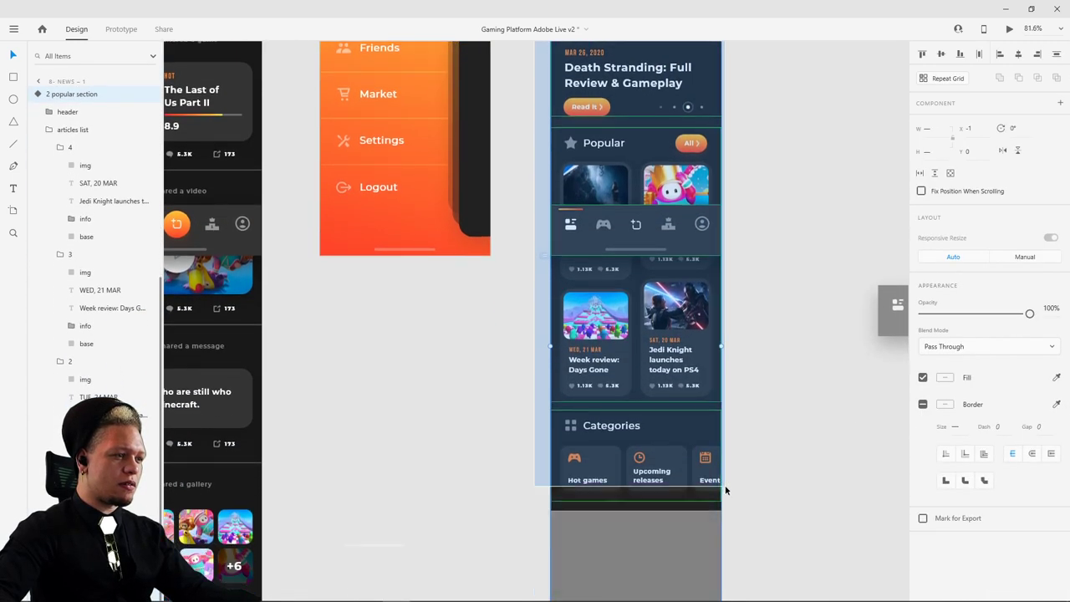
scroll(772, 247, up, 12)
scroll(773, 247, right, 2)
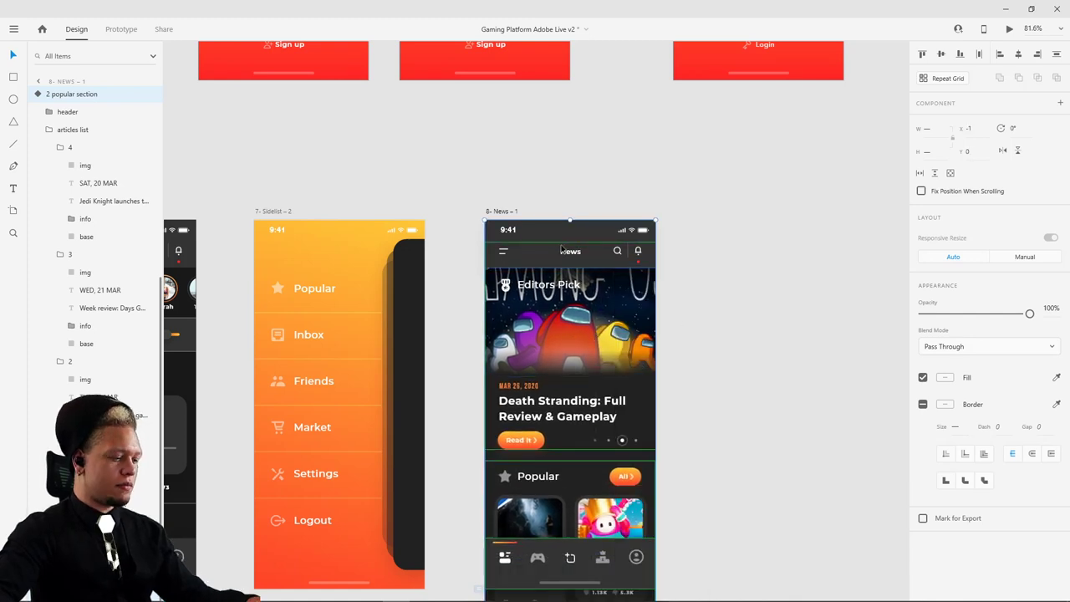
- Group the News title and move the intro section slightly down and right
click(571, 254)
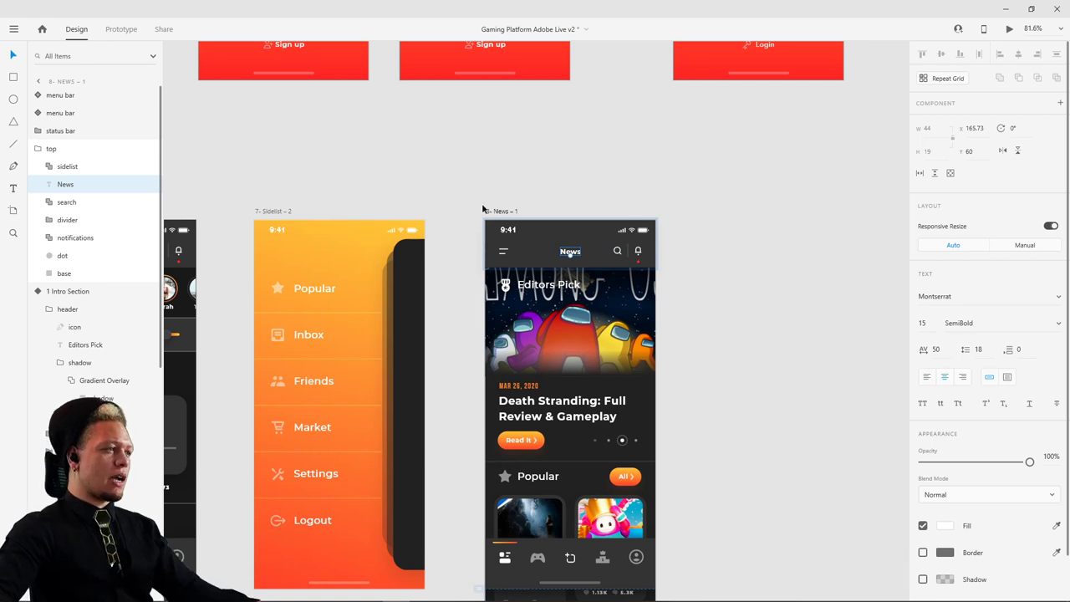
key(ctrl+g)
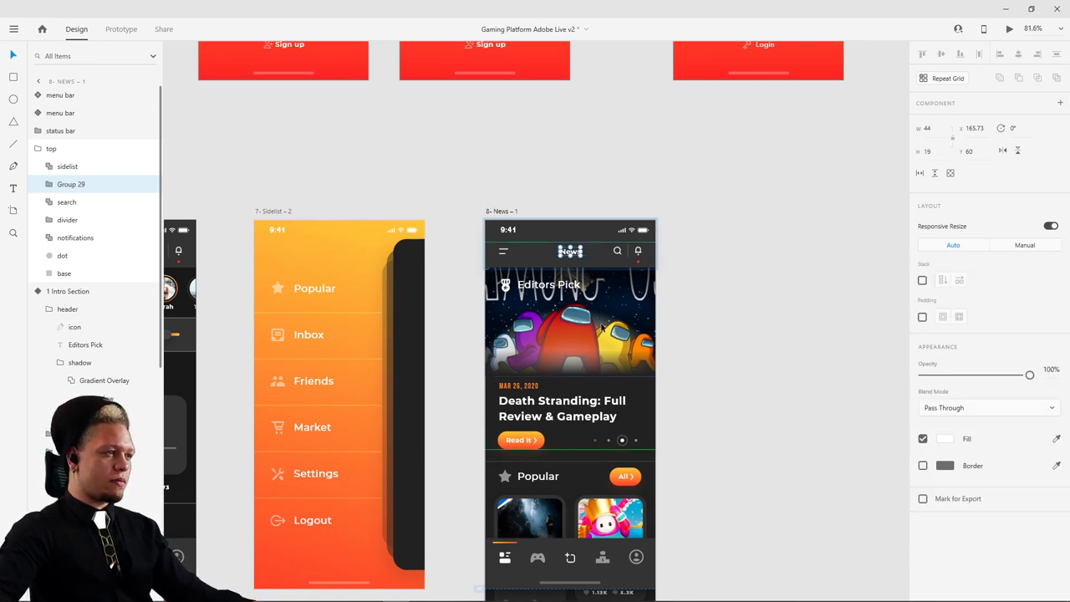
drag(604, 321, 623, 346)
click(735, 327)
- Group the Popular and intro sections and send the group behind the status bar
scroll(711, 360, down, 5)
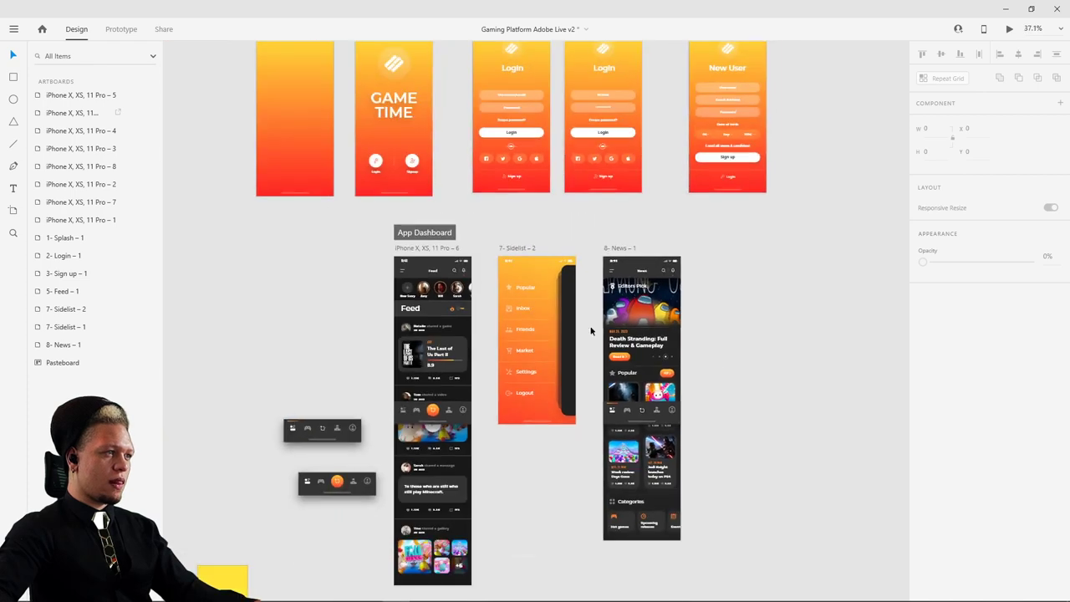
click(625, 334)
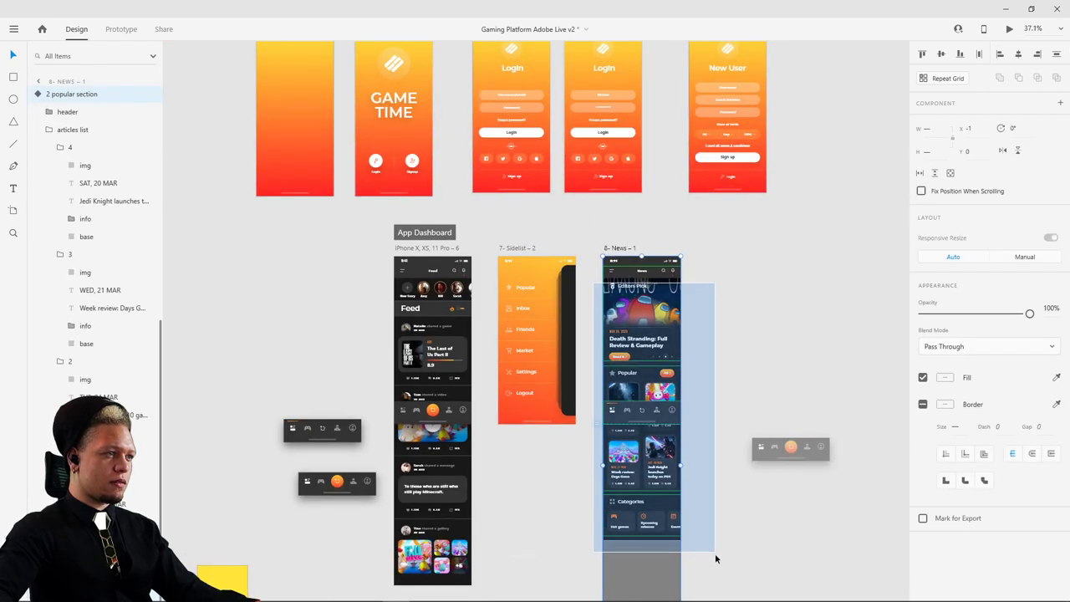
scroll(654, 261, up, 5)
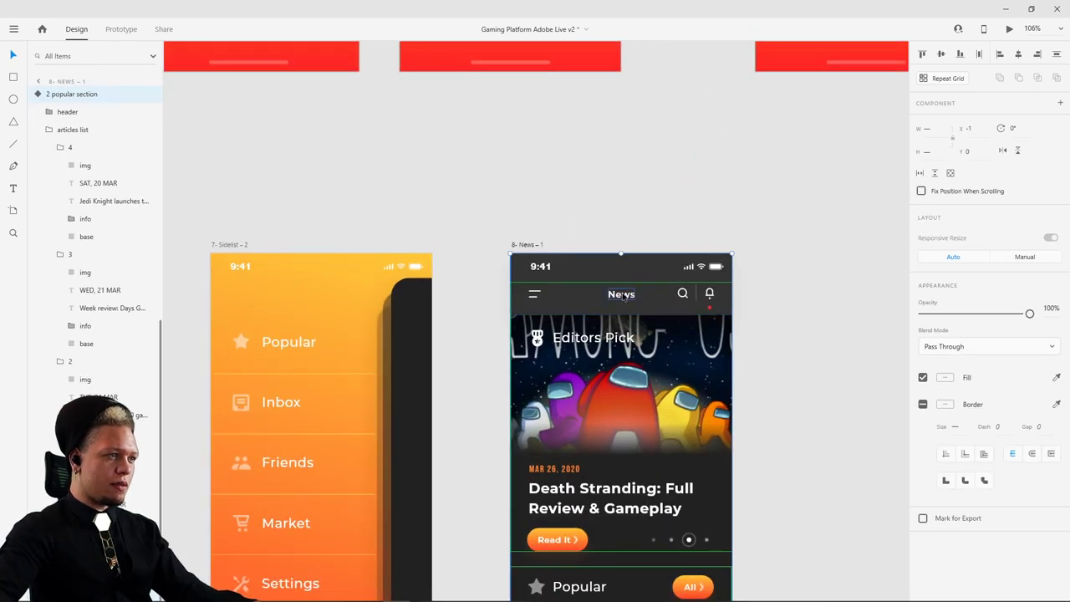
shift+click(623, 297)
key(ctrl+g)
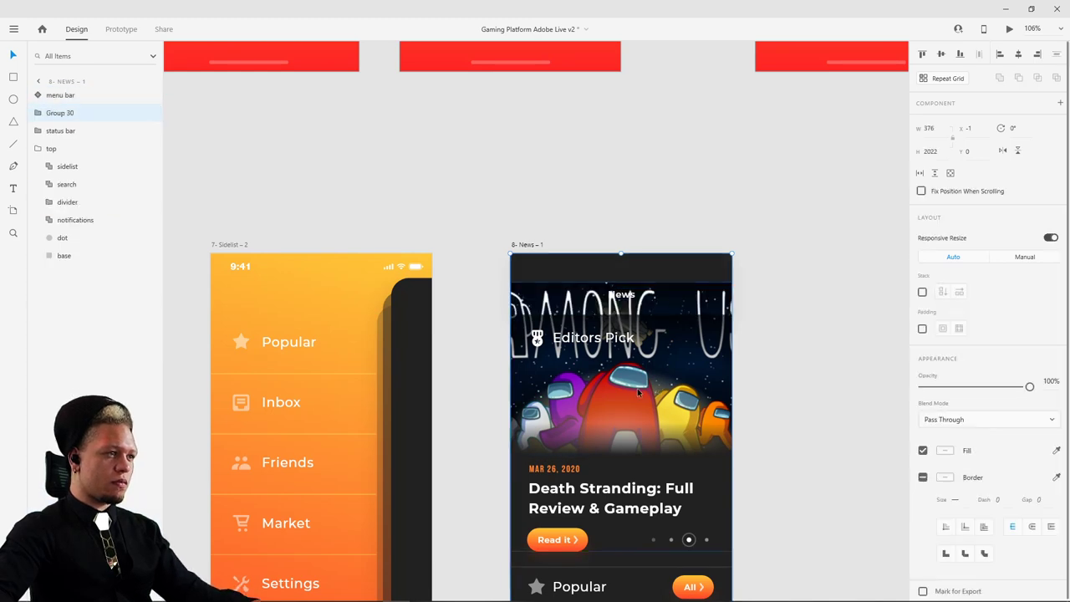
key(ctrl+z)
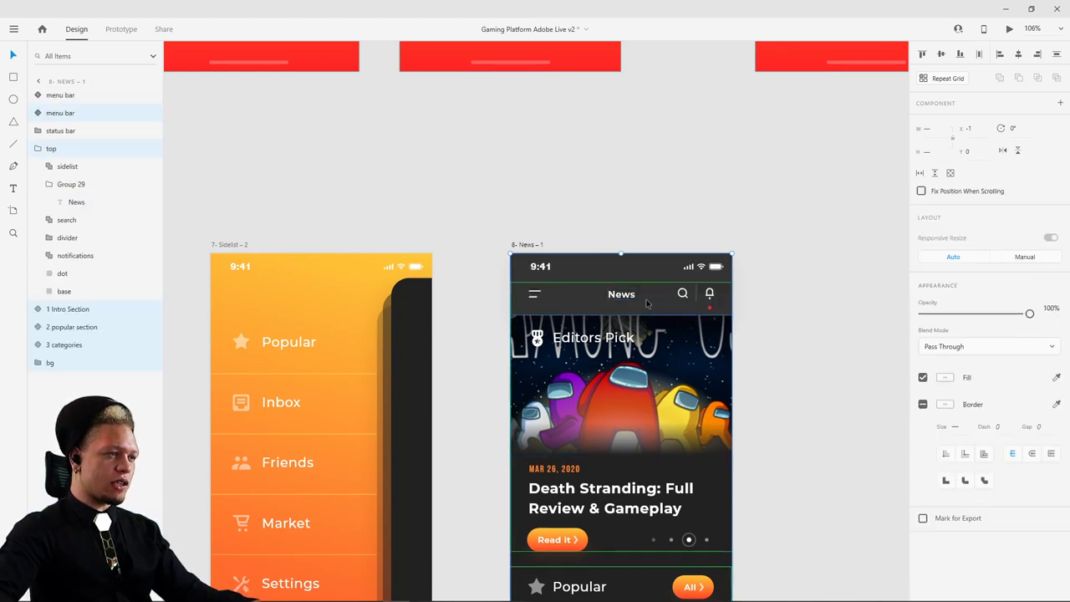
key(ctrl+g)
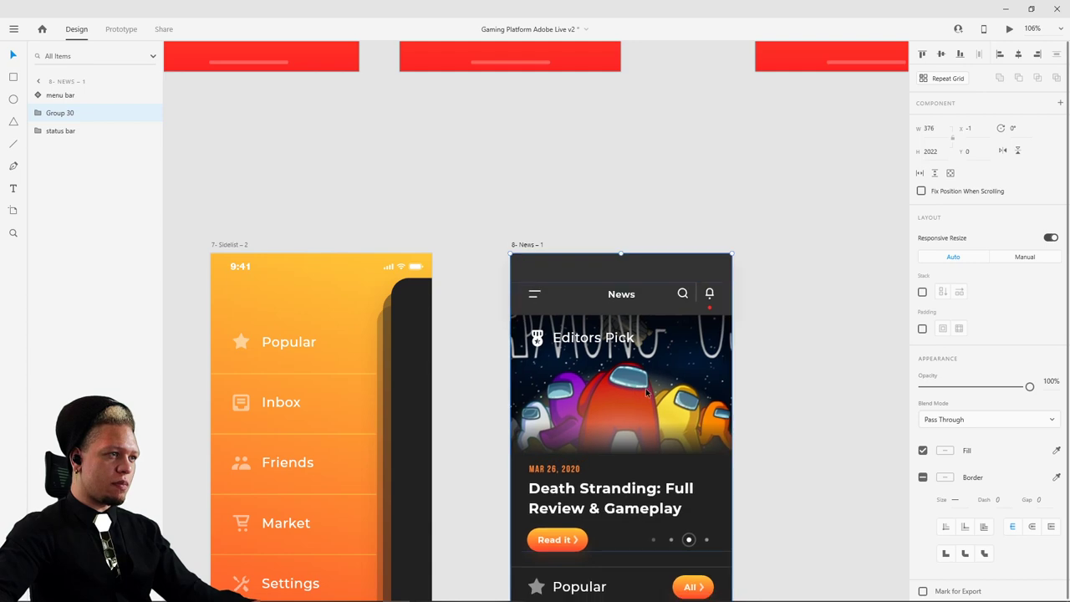
key(ctrl+[)
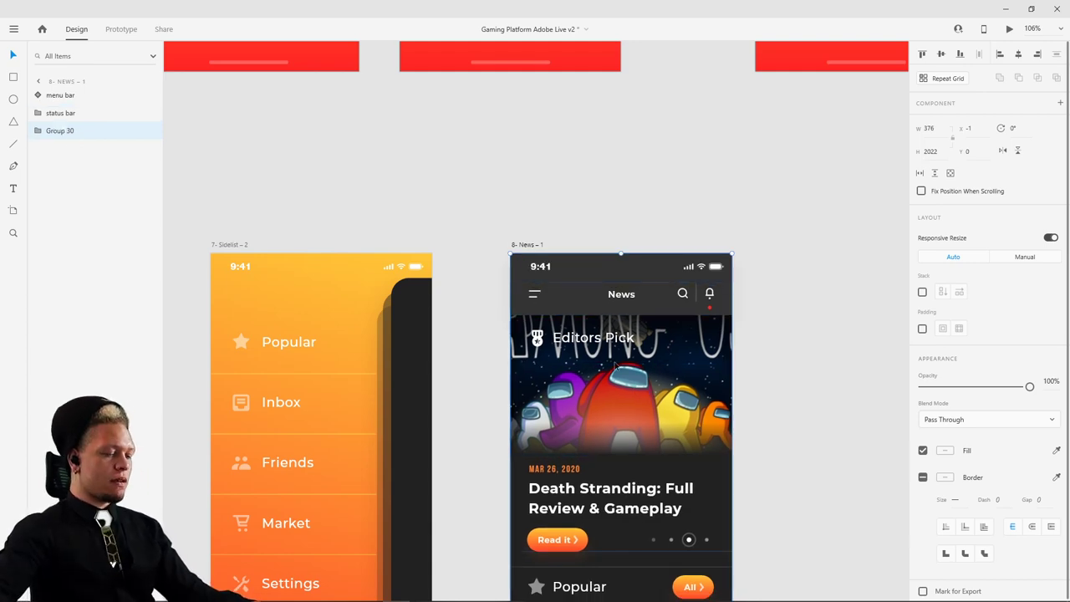
- Paste the grouped News content into App Dashboard and bring it above the Feed
scroll(436, 407, down, 5)
click(387, 281)
key(ctrl+v)
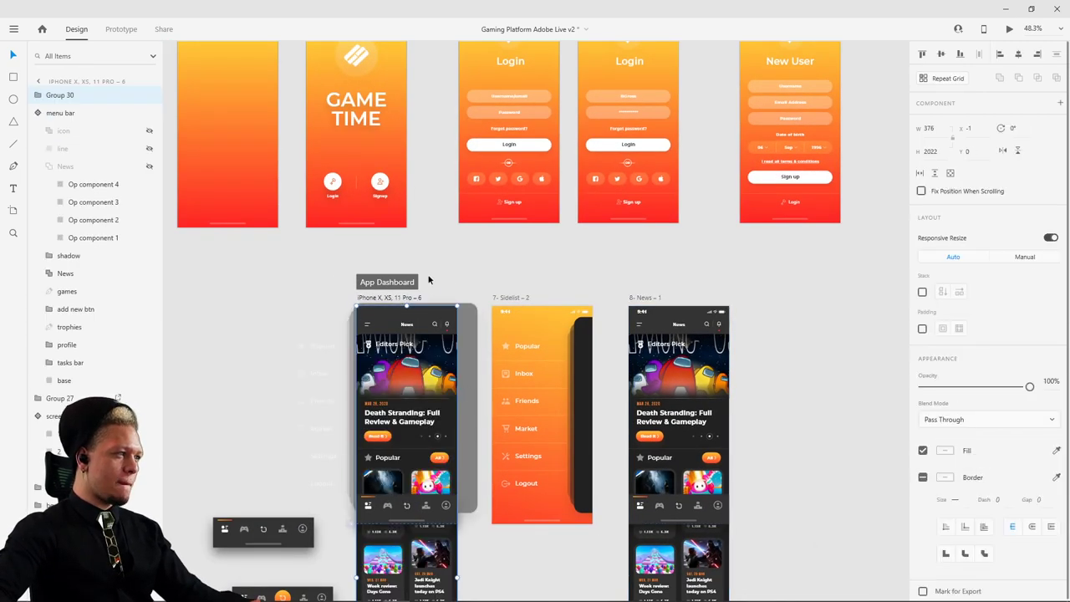
click(349, 368)
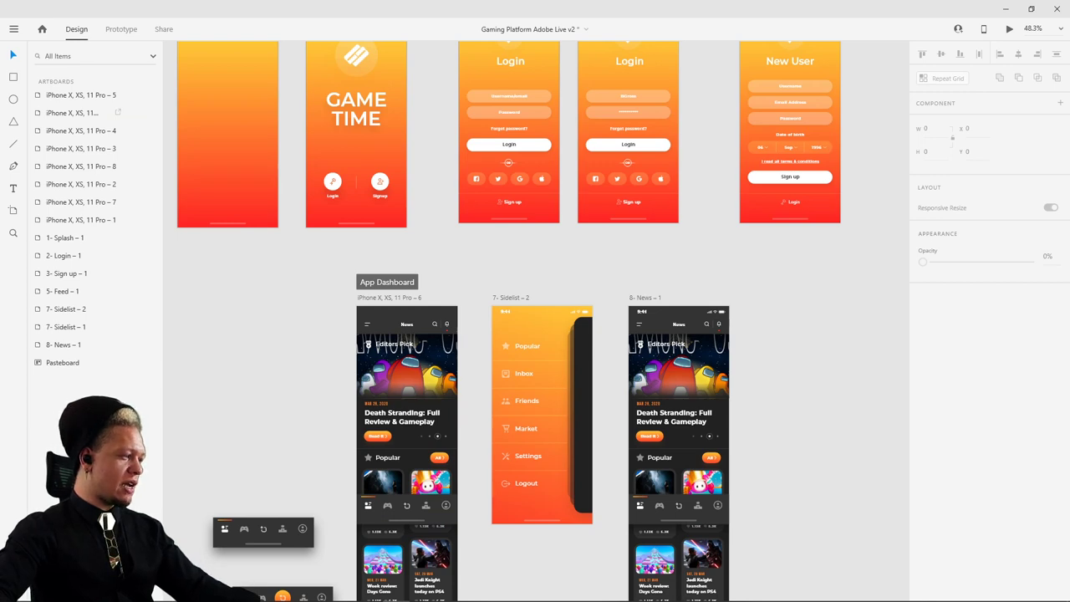
scroll(402, 384, up, 5)
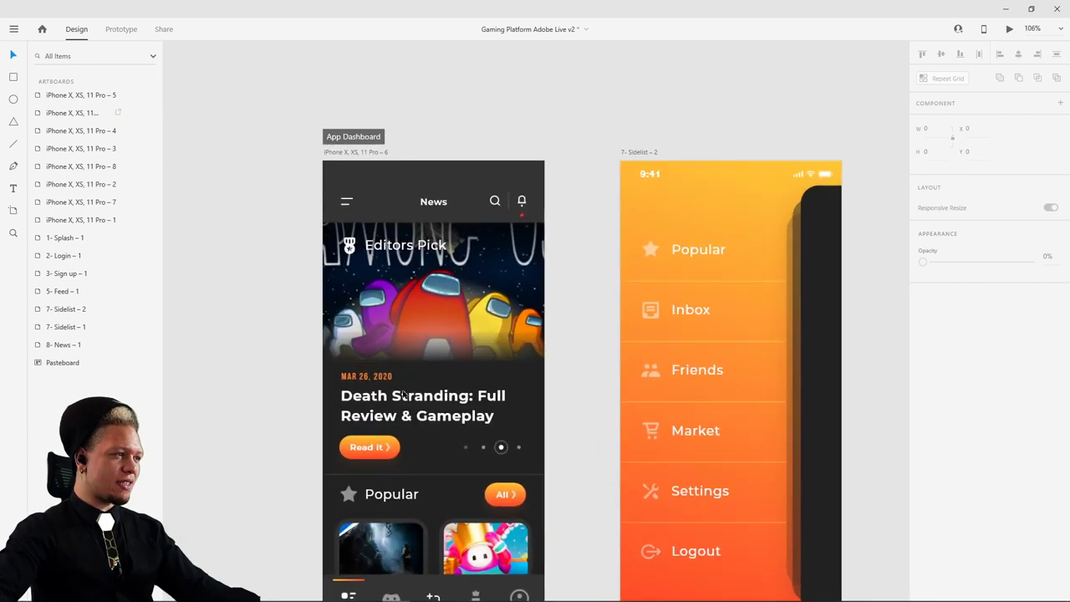
click(449, 280)
double_click(452, 281)
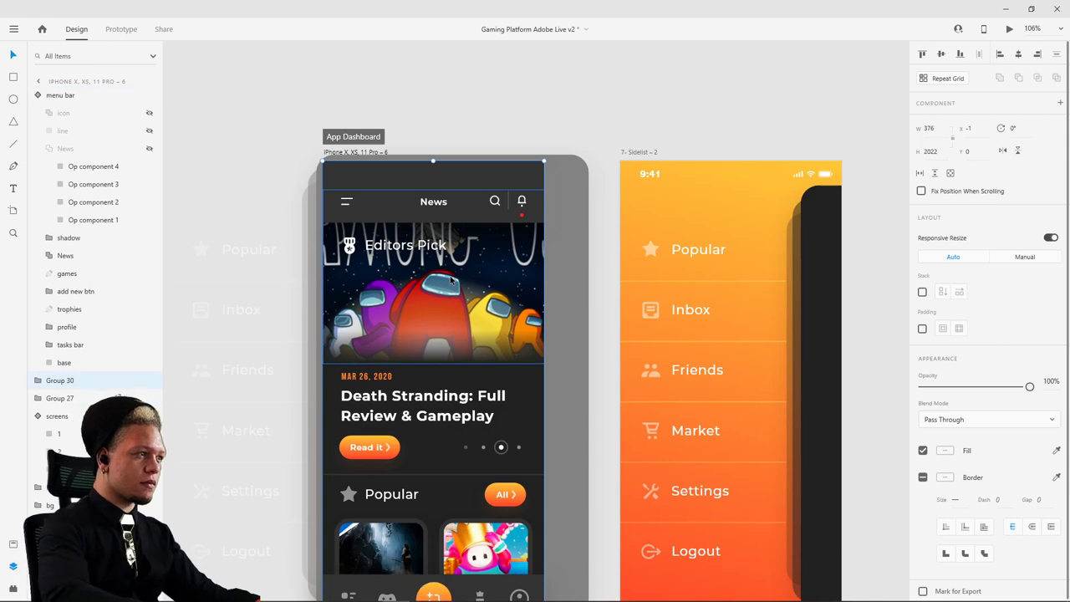
key(ctrl+bracketright)
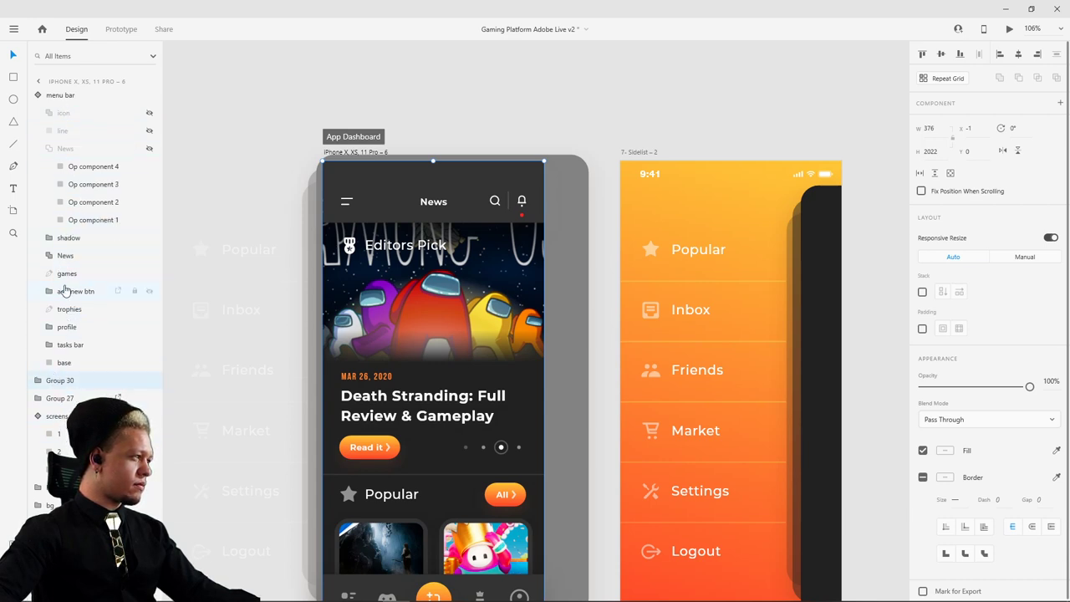
- Try shrinking the top bar background to 49 high, then undo it and the News paste
click(41, 98)
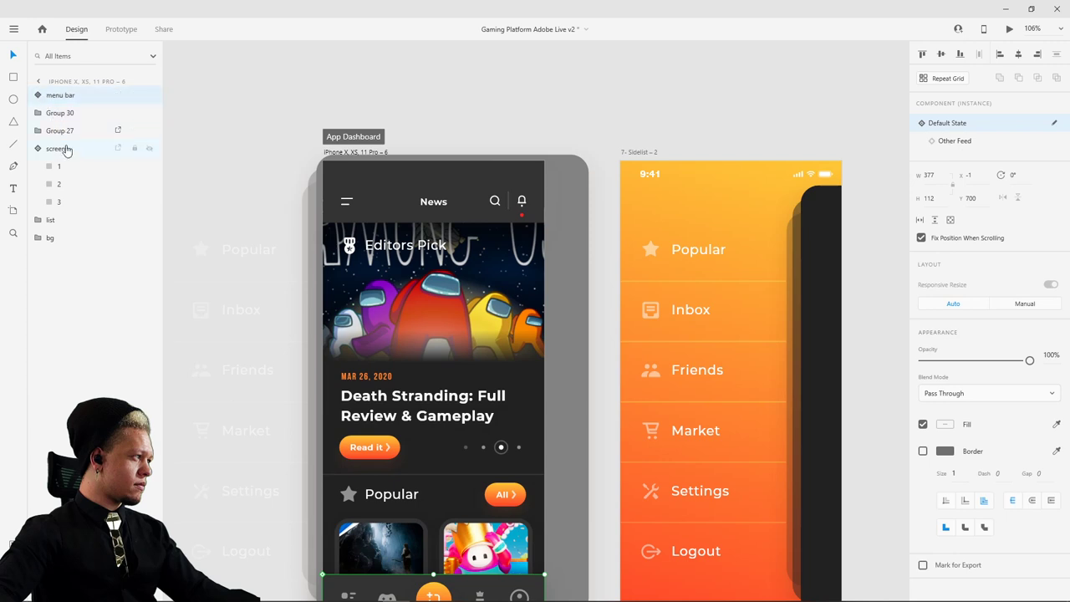
ctrl+click(449, 174)
drag(434, 162, 442, 251)
key(ctrl+z)
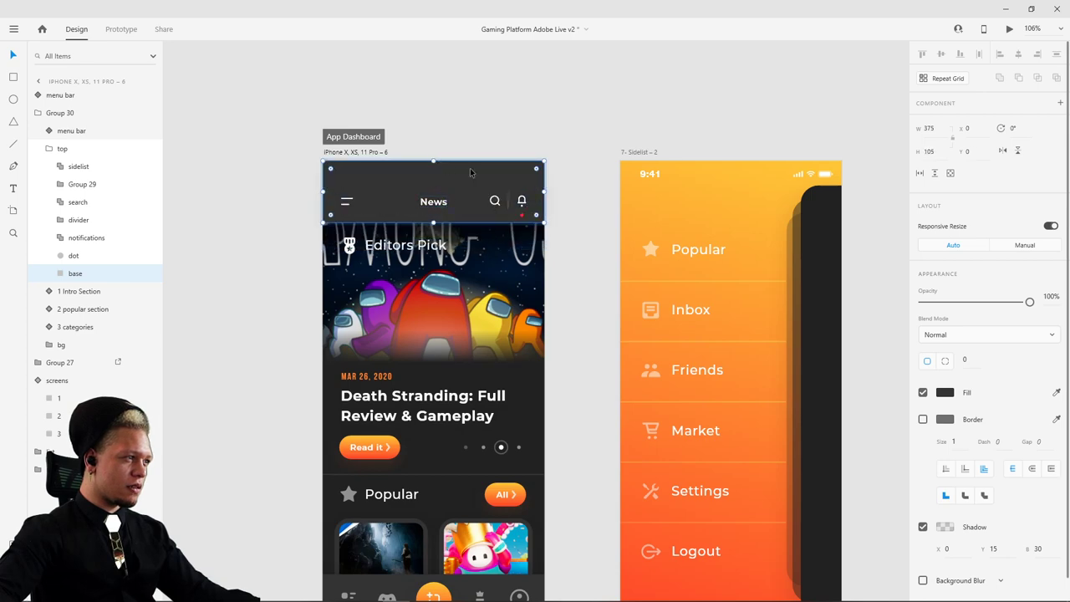
key(ctrl+z)
- Group News-1's status bar together with its main content group
scroll(673, 123, right, 5)
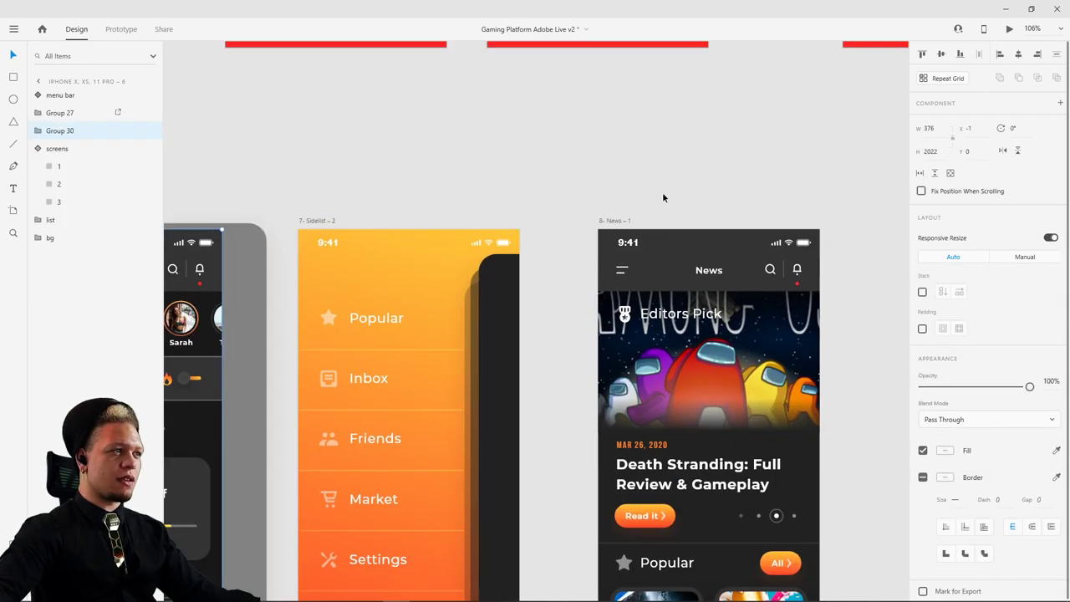
click(629, 266)
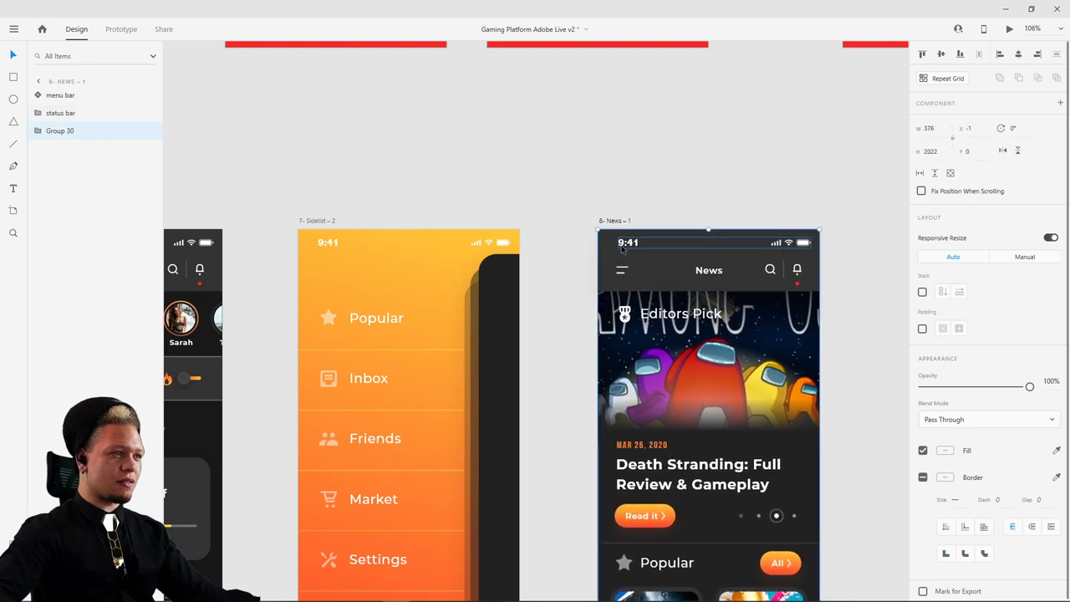
shift+click(625, 244)
key(ctrl+g)
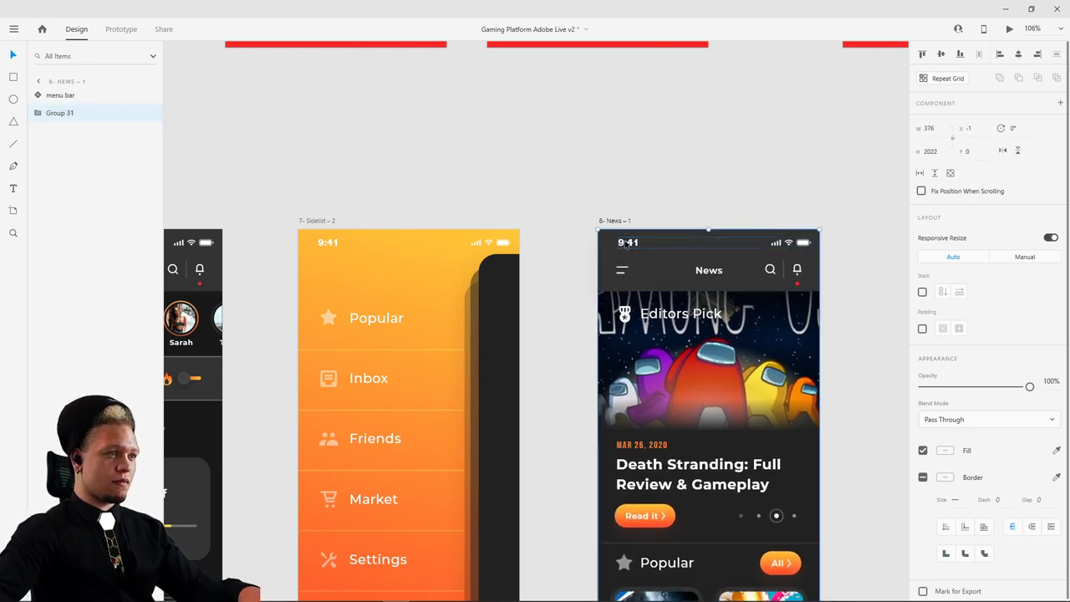
- Paste the status bar and content group (Group 31) over the Feed on App Dashboard
scroll(729, 167, left, 5)
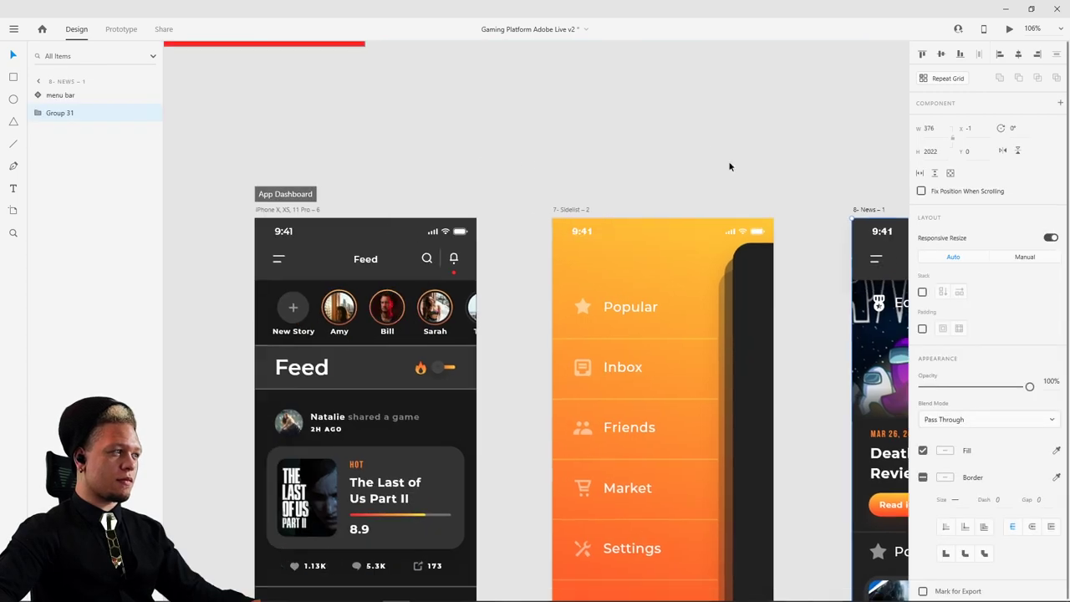
click(276, 194)
key(ctrl+v)
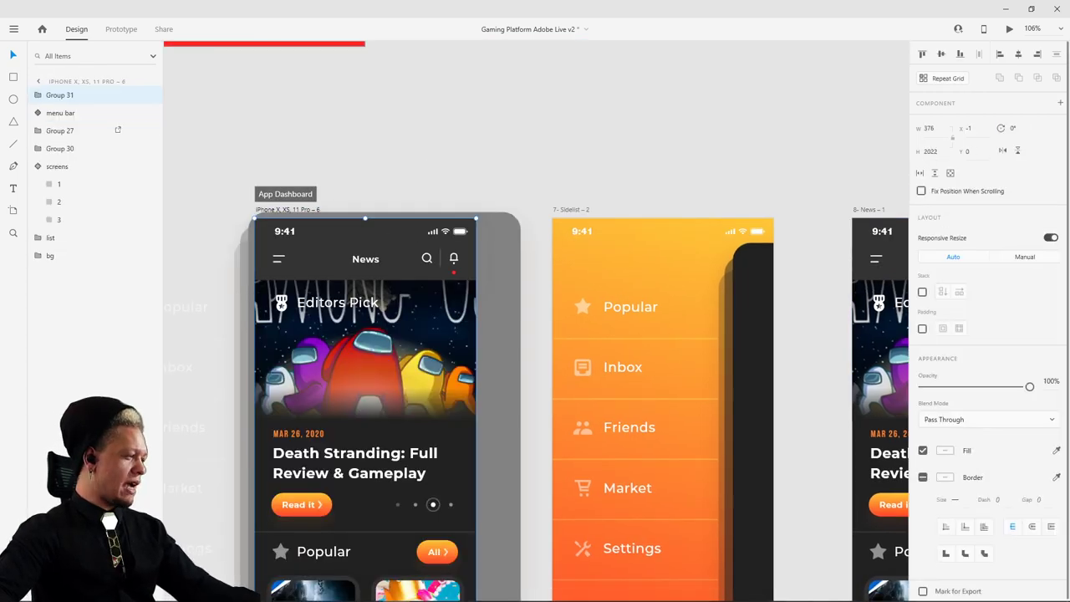
click(436, 132)
scroll(468, 142, down, 5)
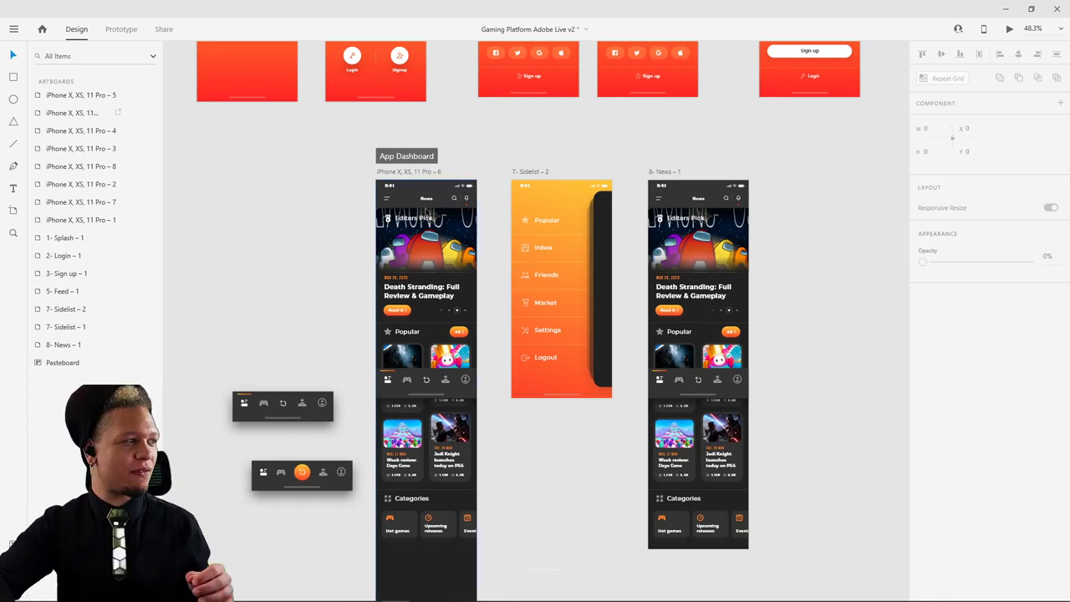
- Set the pasted News group (Group 31) to 0% opacity so the Feed shows through
click(427, 250)
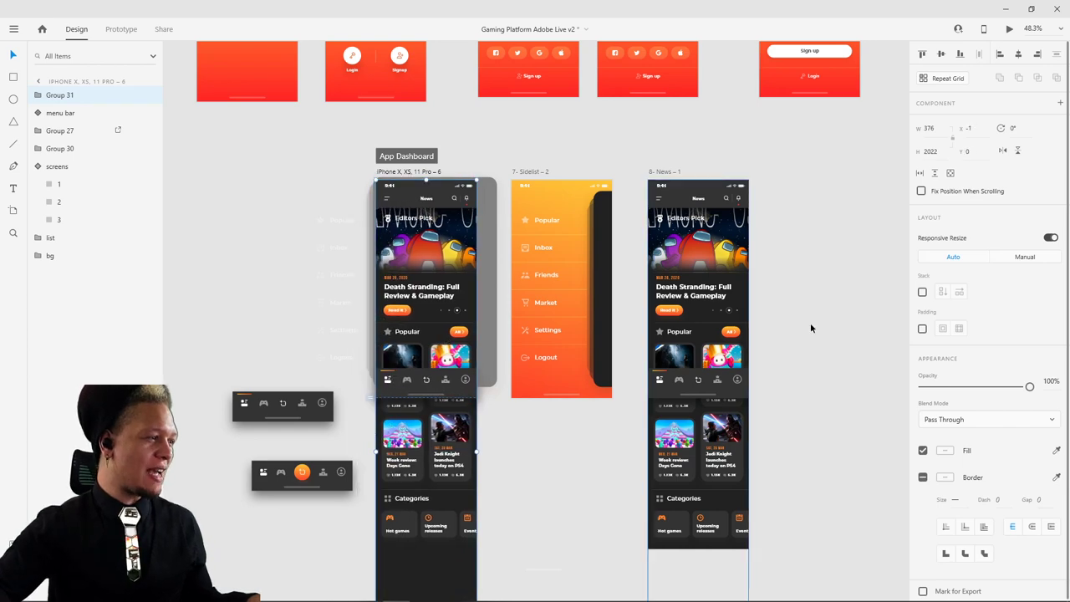
drag(1030, 386, 942, 386)
key(ctrl+z)
key(Escape)
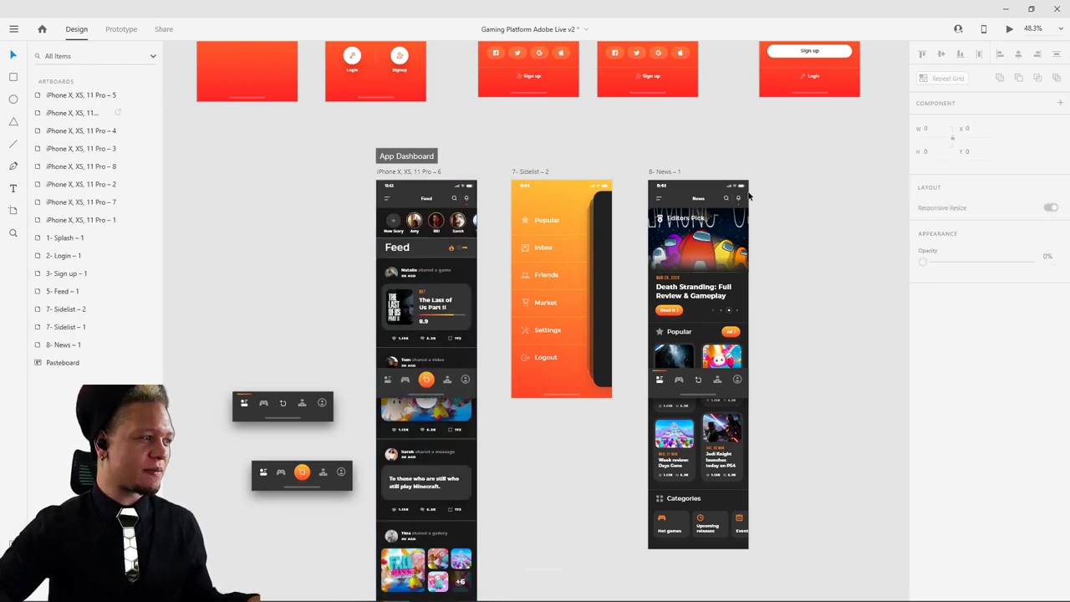
scroll(736, 372, up, 3)
- Select the Login artboard and restore the XD window to a smaller size
click(267, 82)
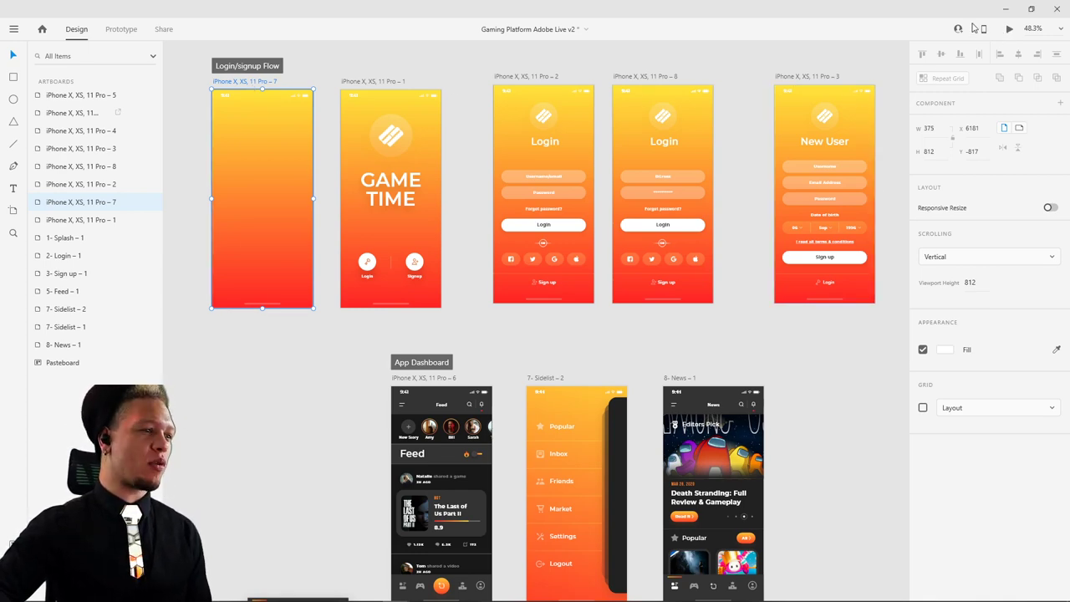
drag(774, 15, 585, 2)
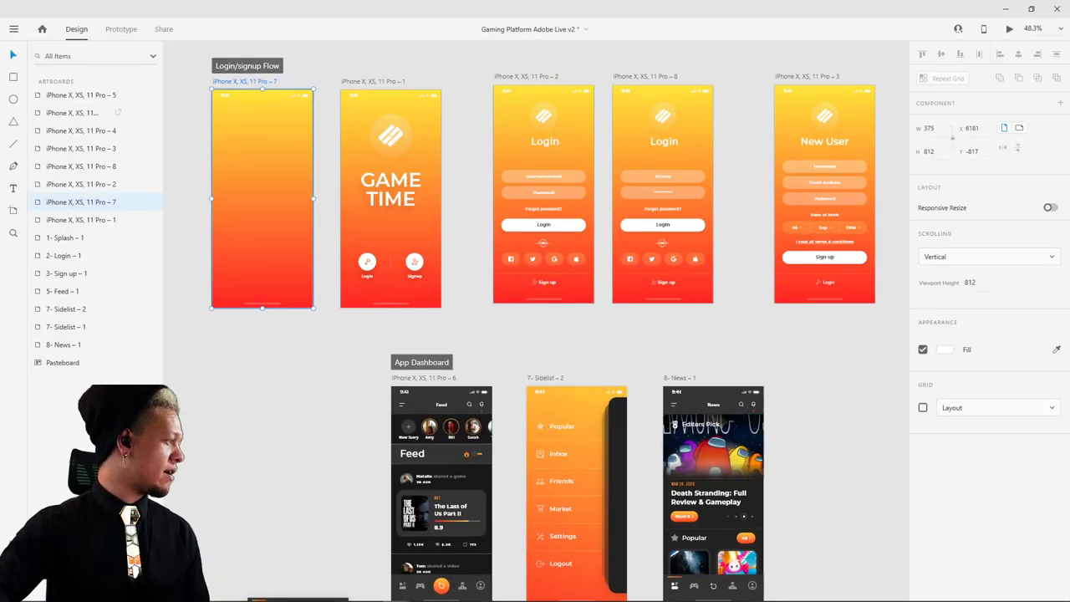
click(543, 77)
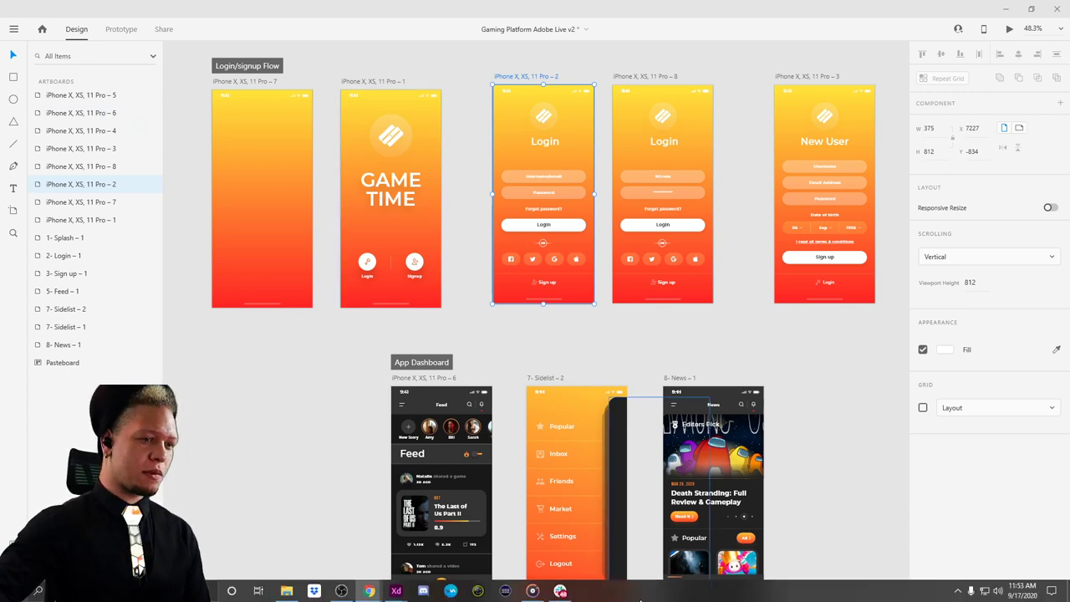
drag(943, 5, 761, 83)
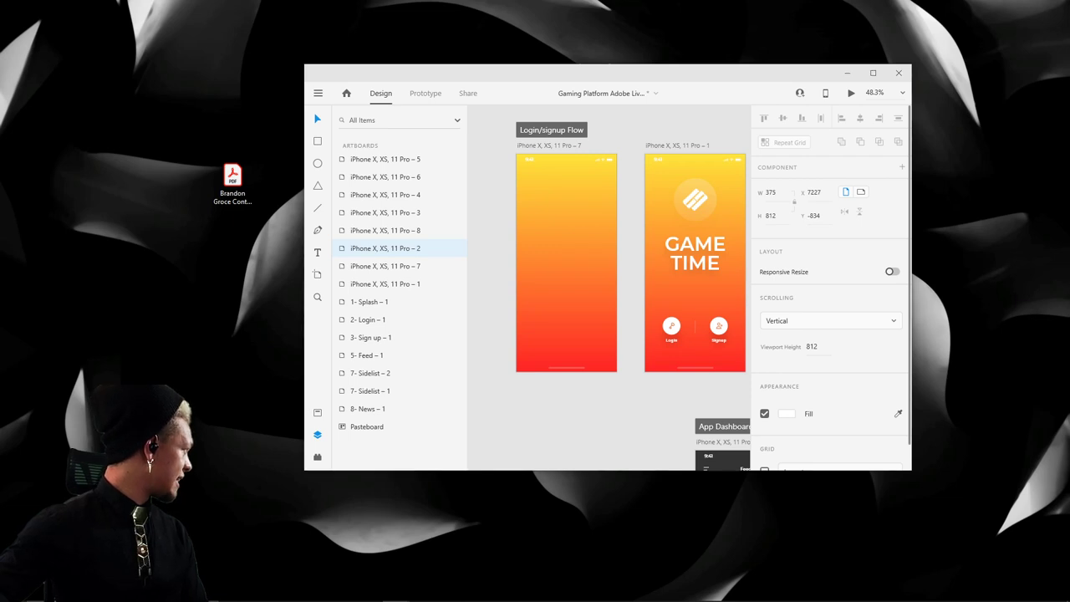
- Bring the preview window in, re-maximize XD, and centre the preview over the canvas
drag(4, 100, 102, 77)
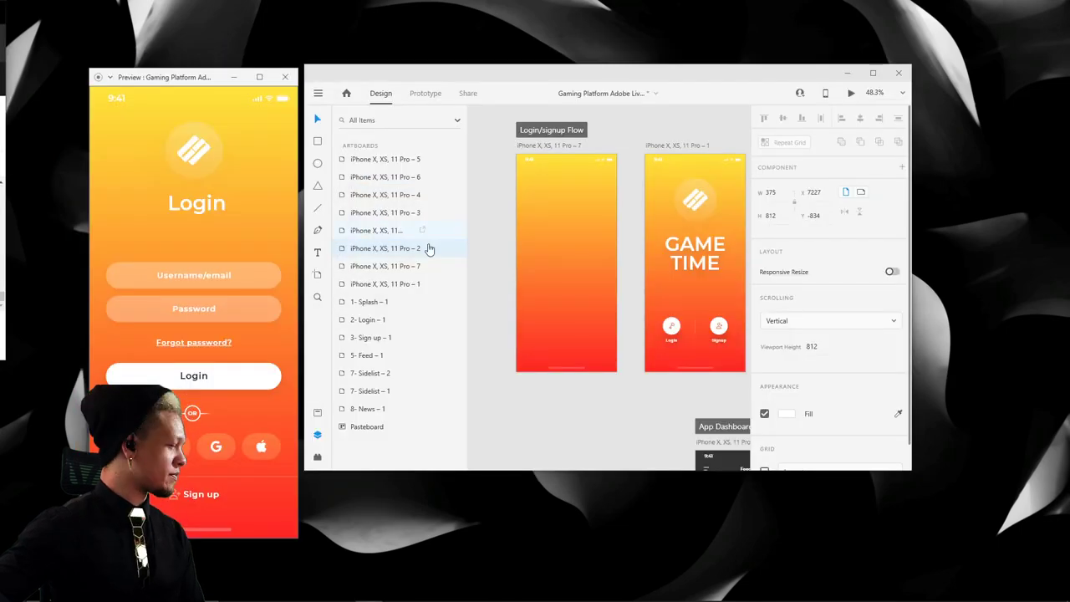
mouse_move(261, 591)
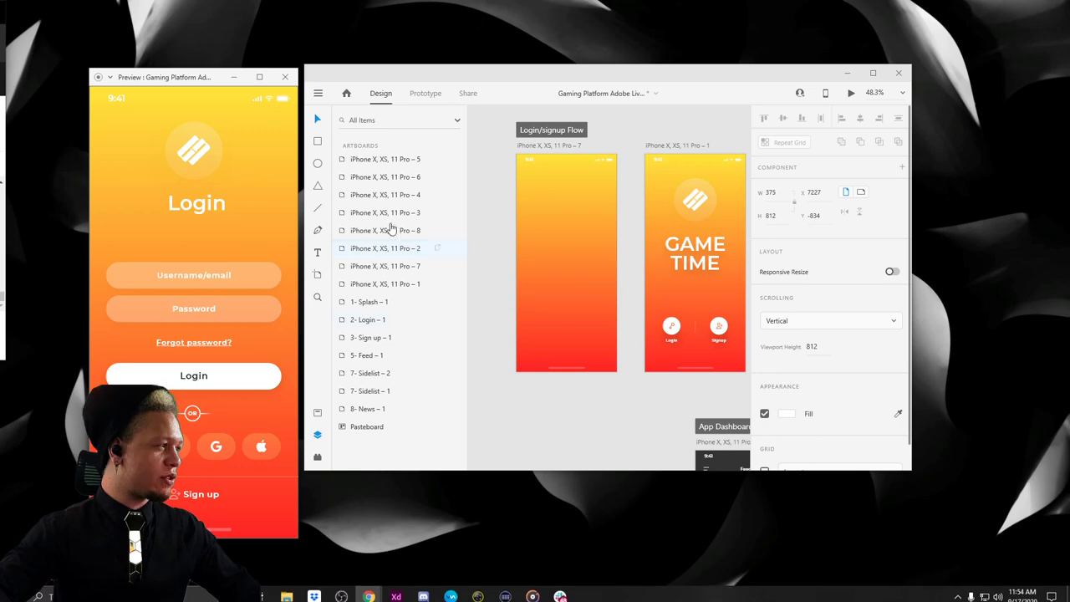
double_click(620, 79)
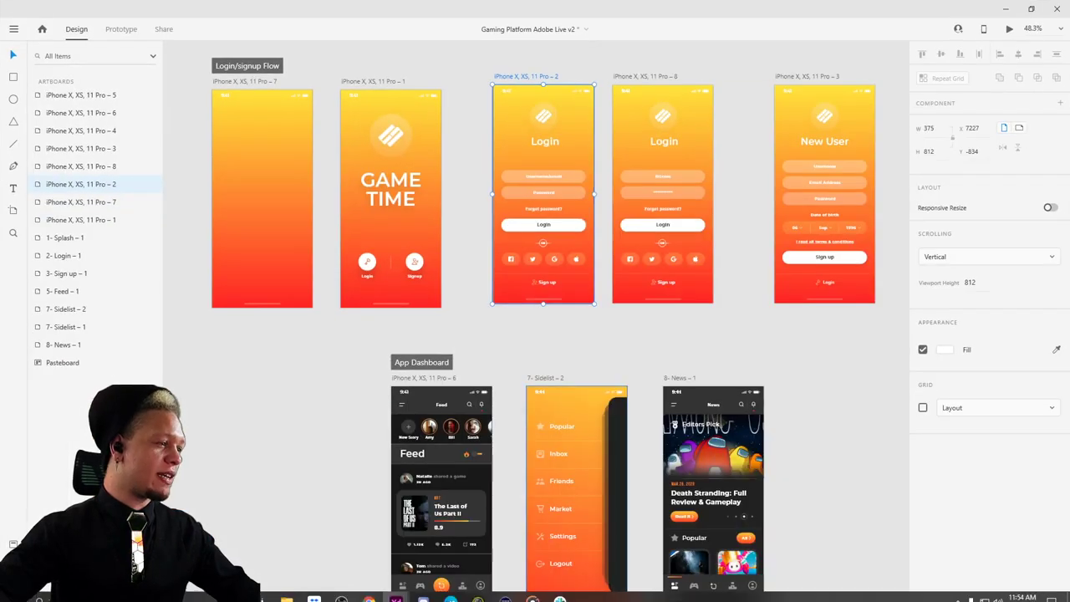
click(396, 591)
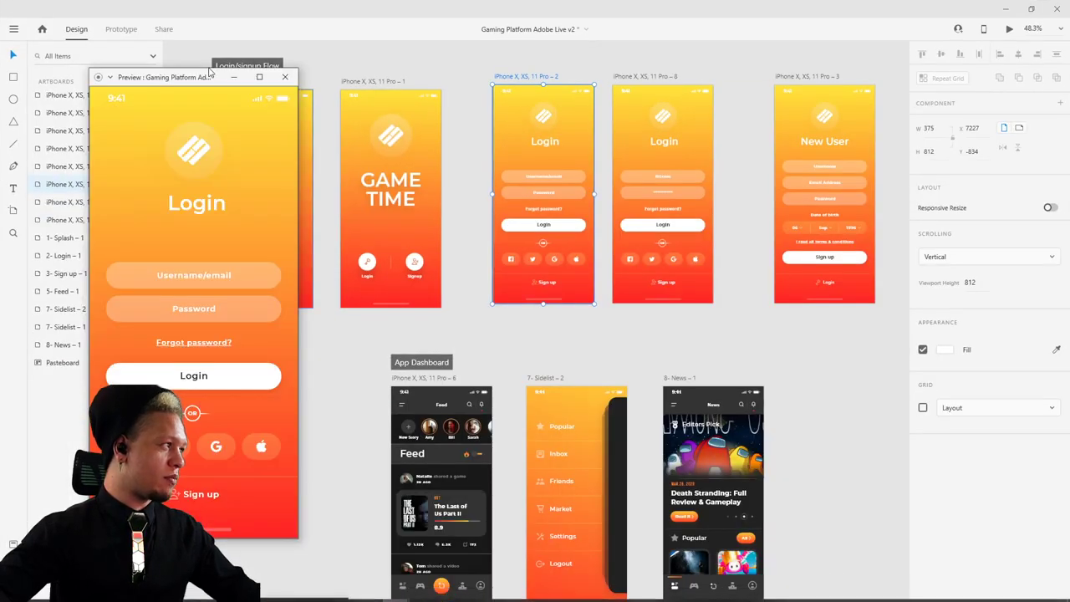
drag(167, 73, 587, 63)
- Restart the preview from the GAME TIME splash and log in to reach the Feed
click(614, 144)
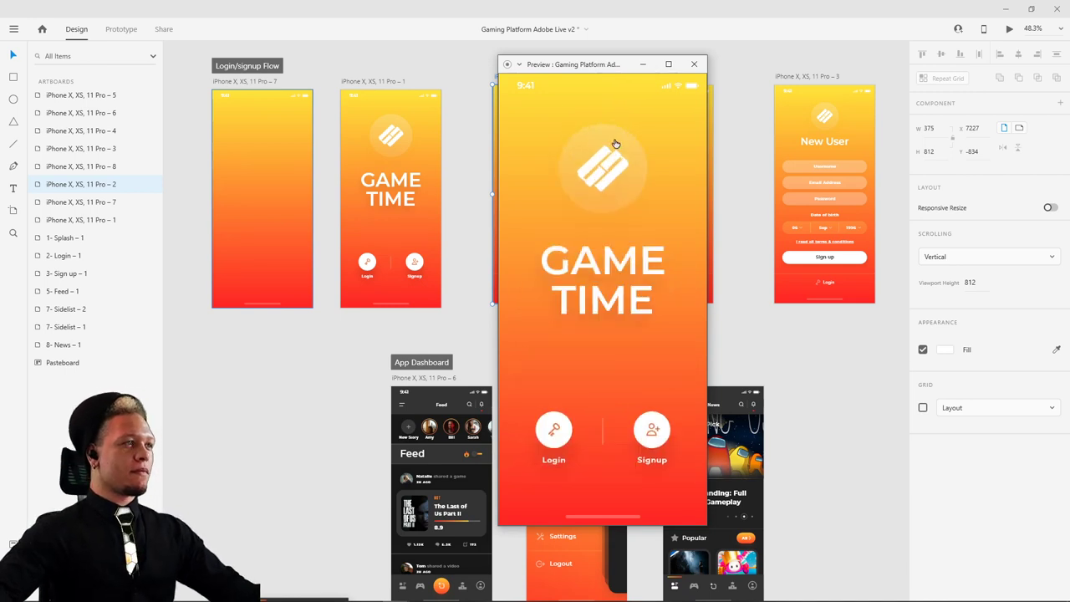
click(598, 181)
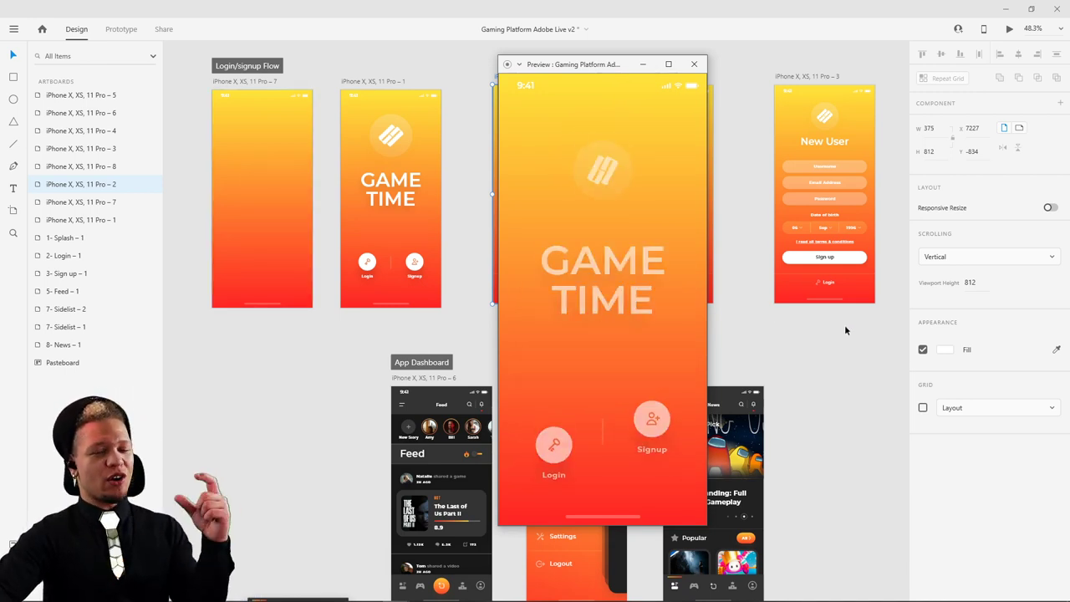
click(551, 429)
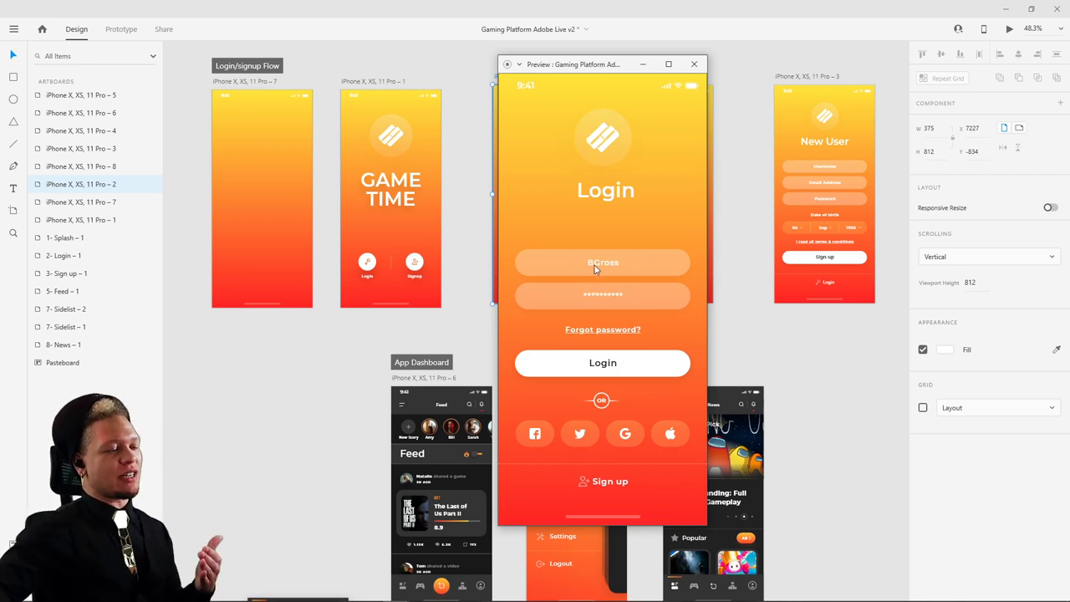
click(603, 363)
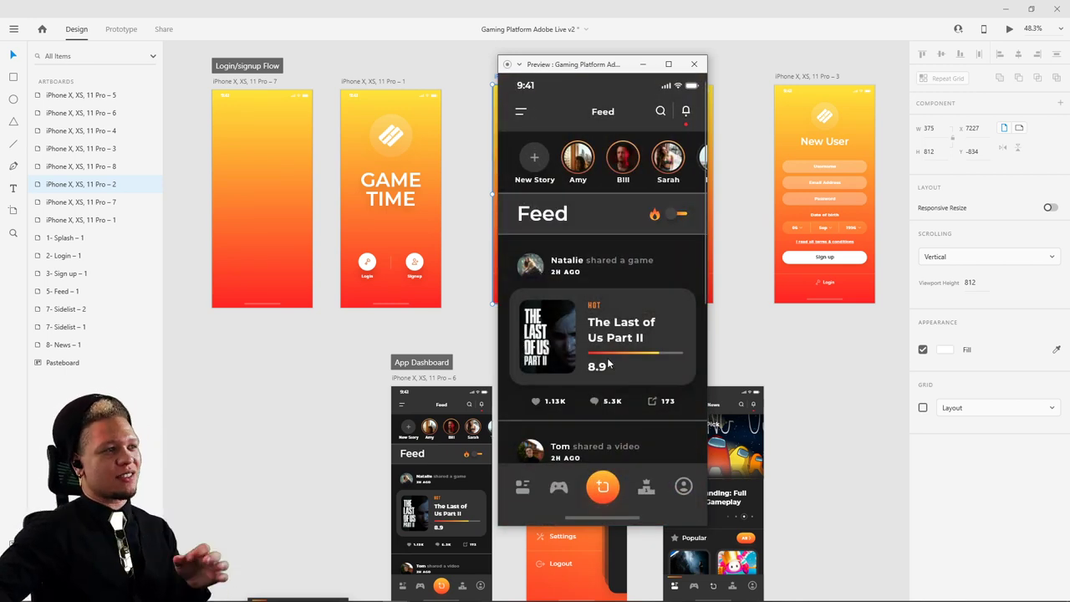
- Scroll the stories and feed, open and close the sidebar menu, then return to the Feed
drag(625, 167, 544, 176)
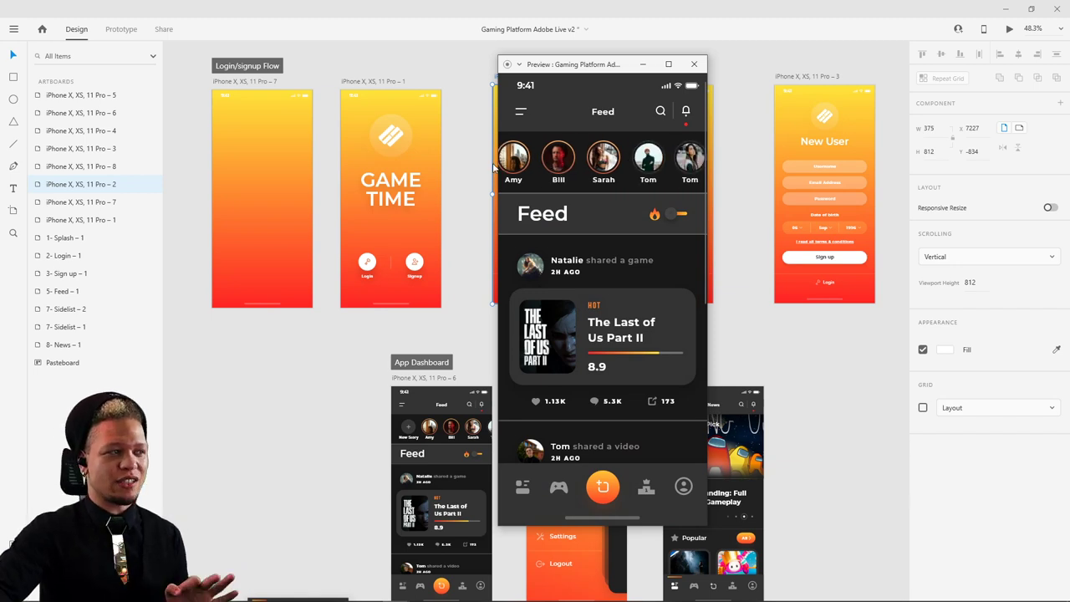
scroll(611, 354, down, 5)
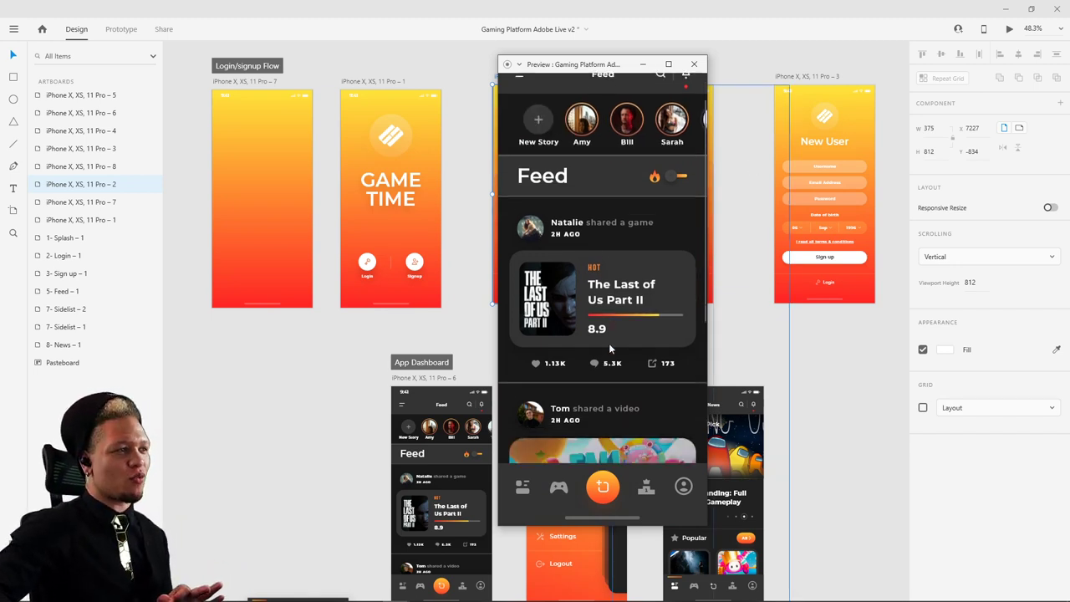
scroll(615, 329, down, 2)
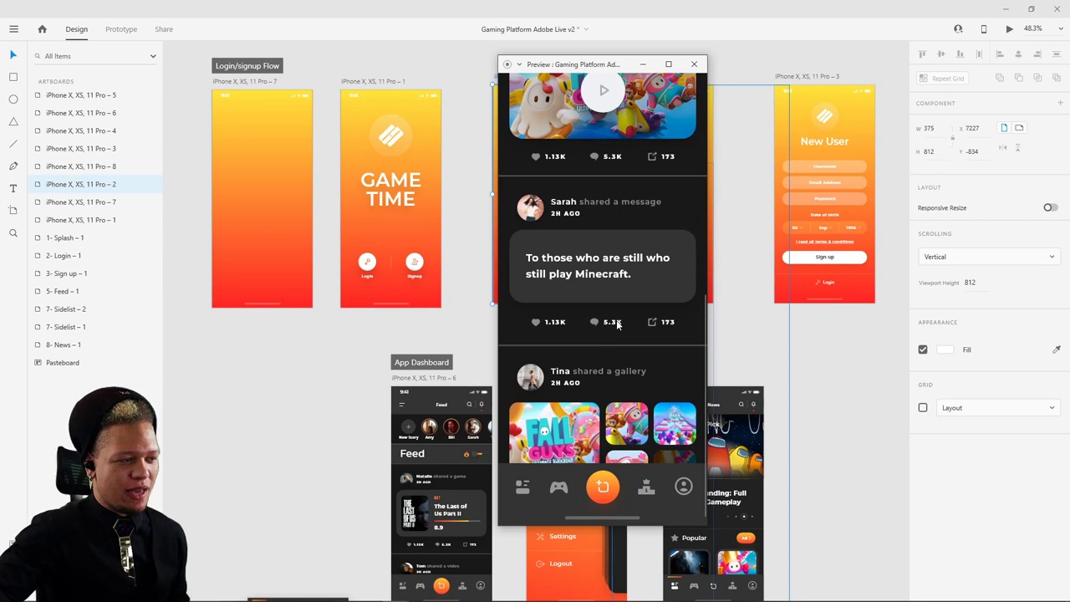
scroll(618, 322, up, 6)
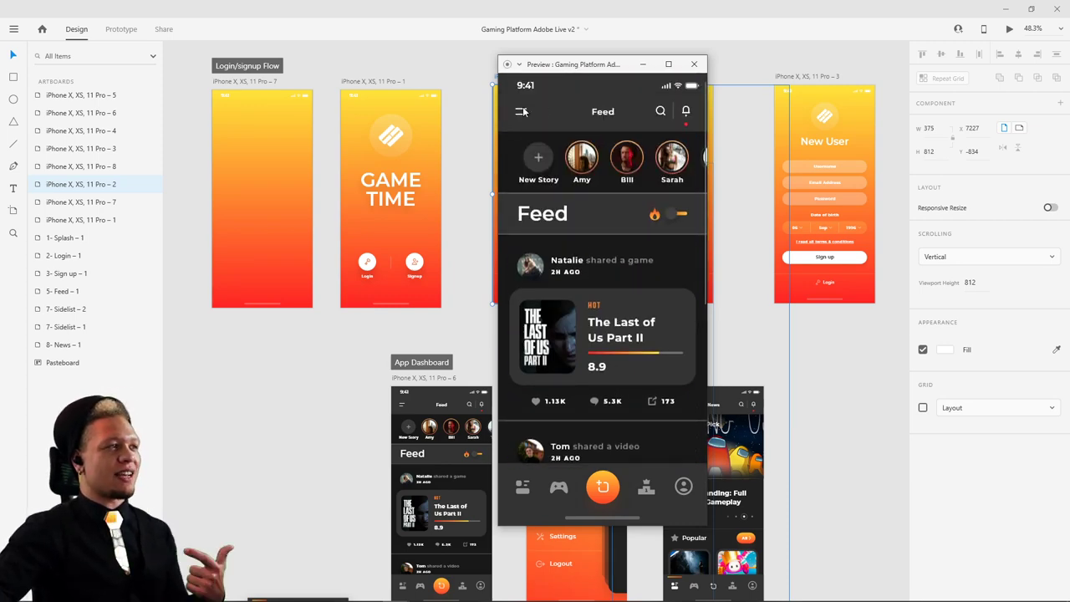
click(522, 111)
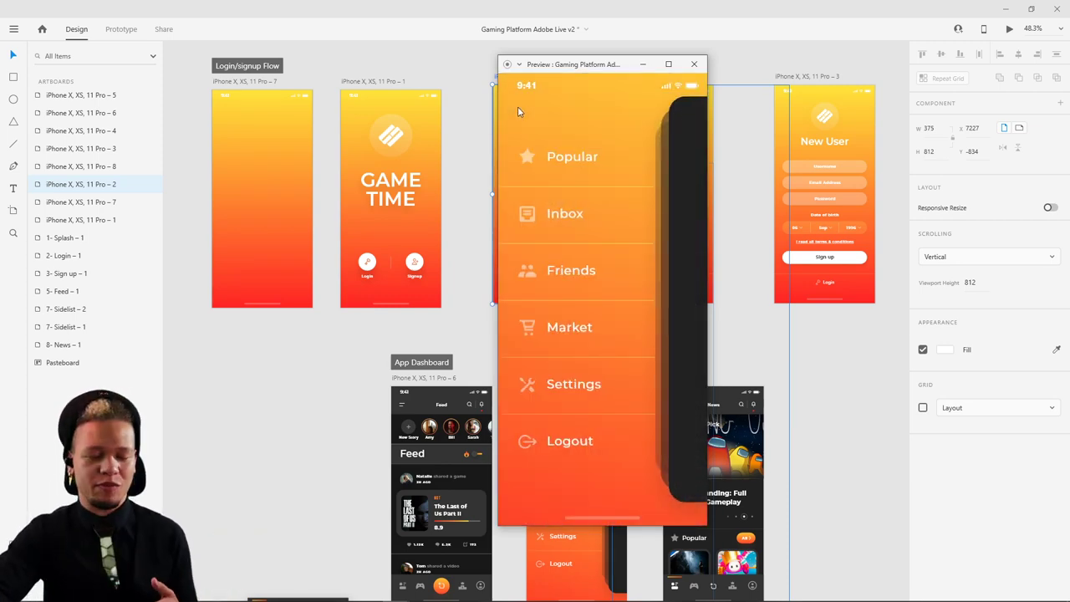
click(683, 158)
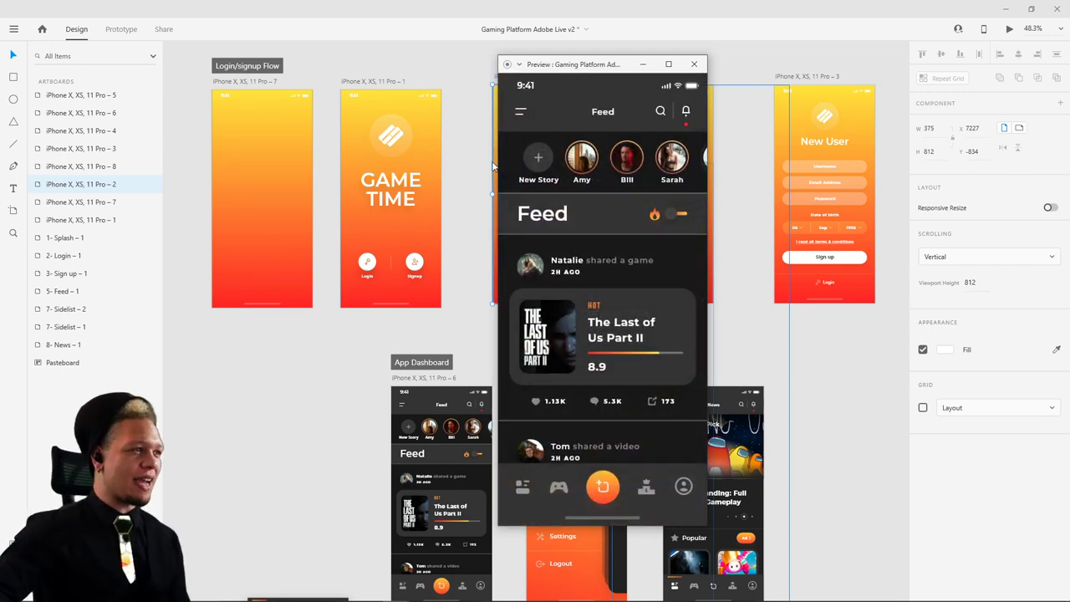
click(653, 176)
click(679, 169)
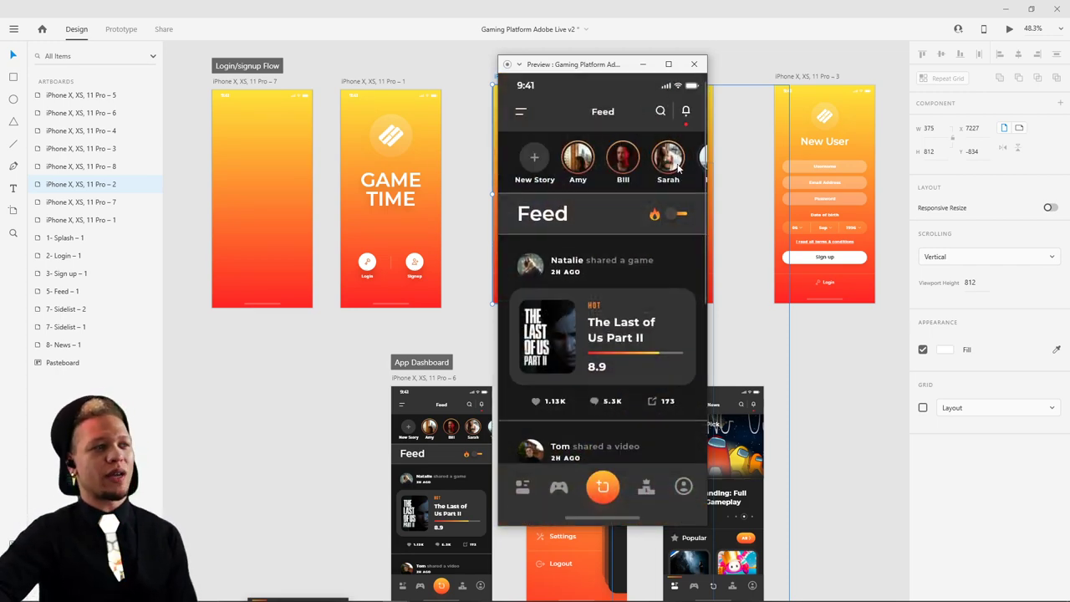
mouse_move(535, 598)
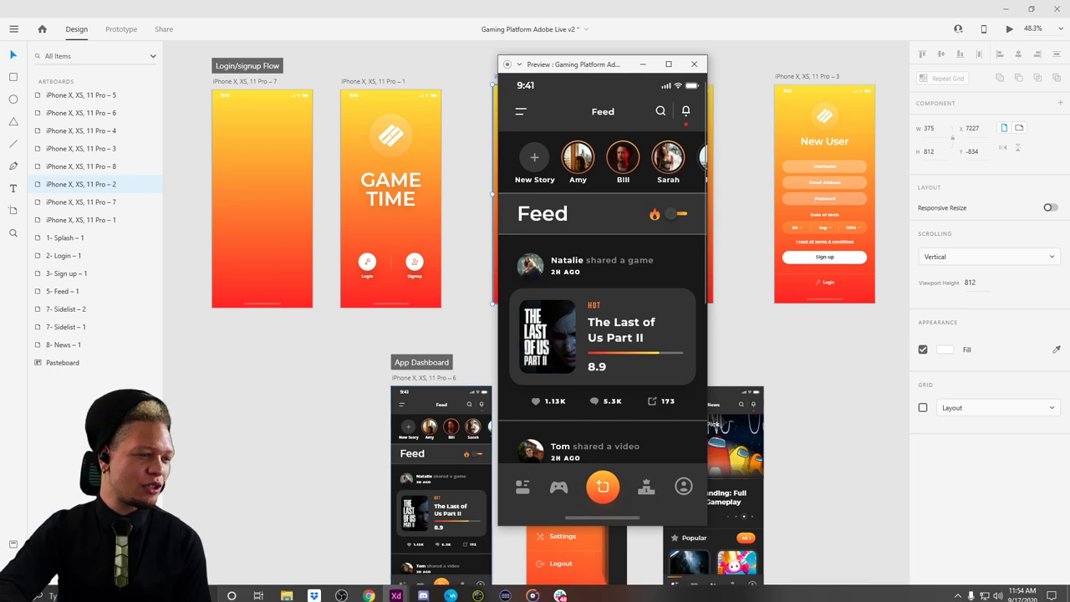